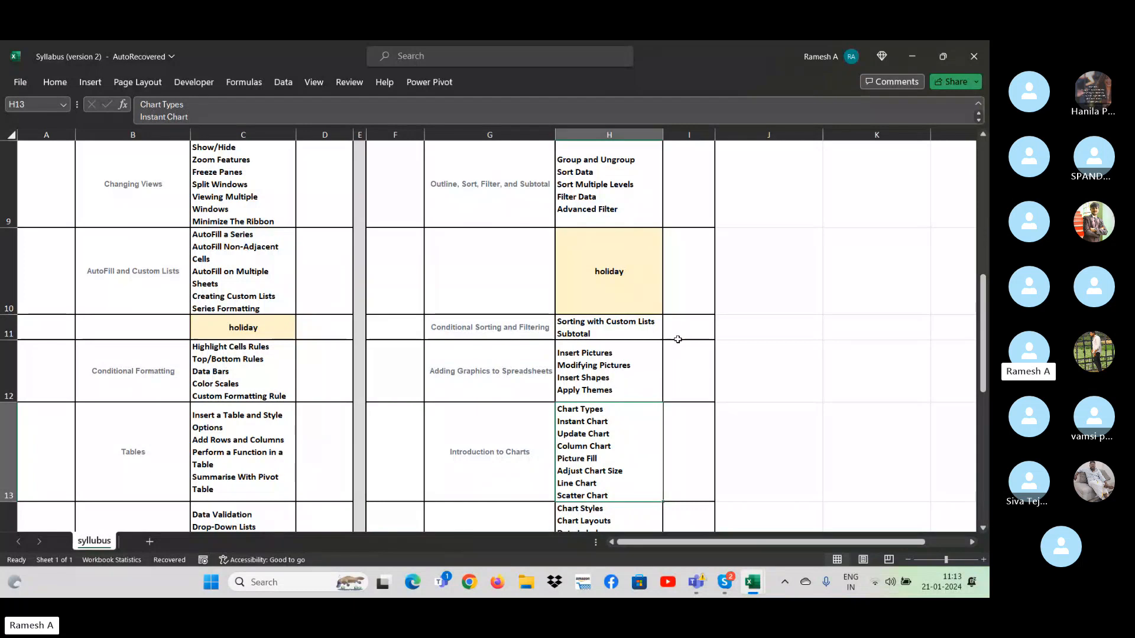
- Review the syllabus topics listed for Introduction to Charts and Formatting Charts
{"action": "key", "text": "Up"}
{"action": "key", "text": "Up"}
{"action": "key", "text": "Up"}
{"action": "key", "text": "Up"}
{"action": "key", "text": "Up"}
{"action": "key", "text": "Down"}
{"action": "key", "text": "Down"}
{"action": "key", "text": "Down"}
{"action": "key", "text": "Down"}
{"action": "key", "text": "Down"}
{"action": "key", "text": "Down"}
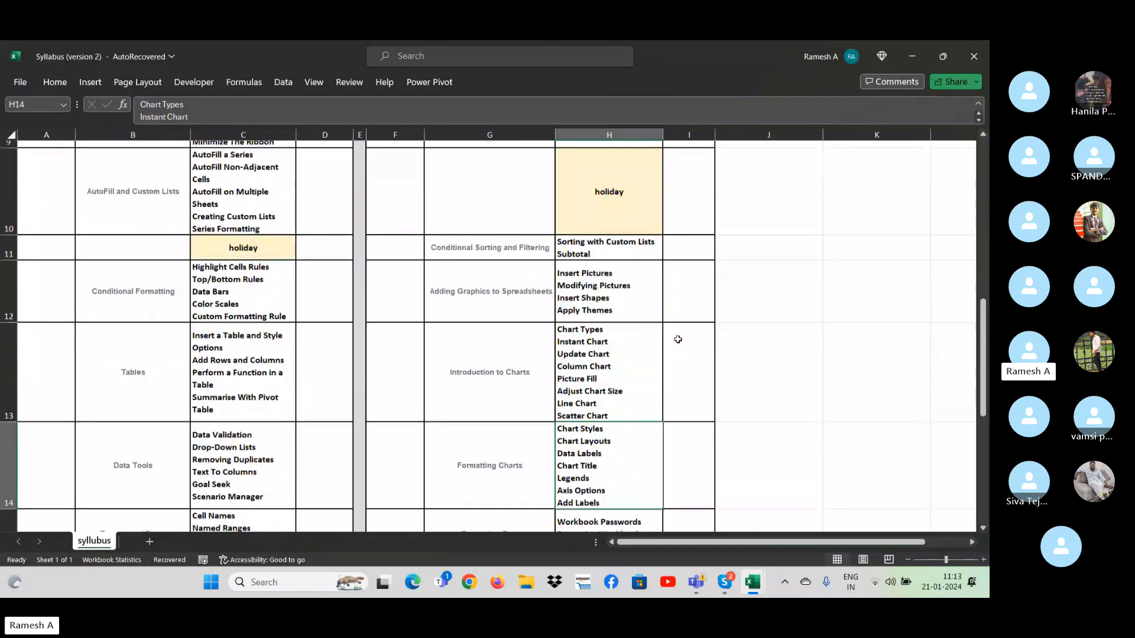
{"action": "scroll", "coordinate": [678, 340], "scroll_direction": "down", "scroll_amount": 1}
{"action": "left_click", "coordinate": [589, 338]}
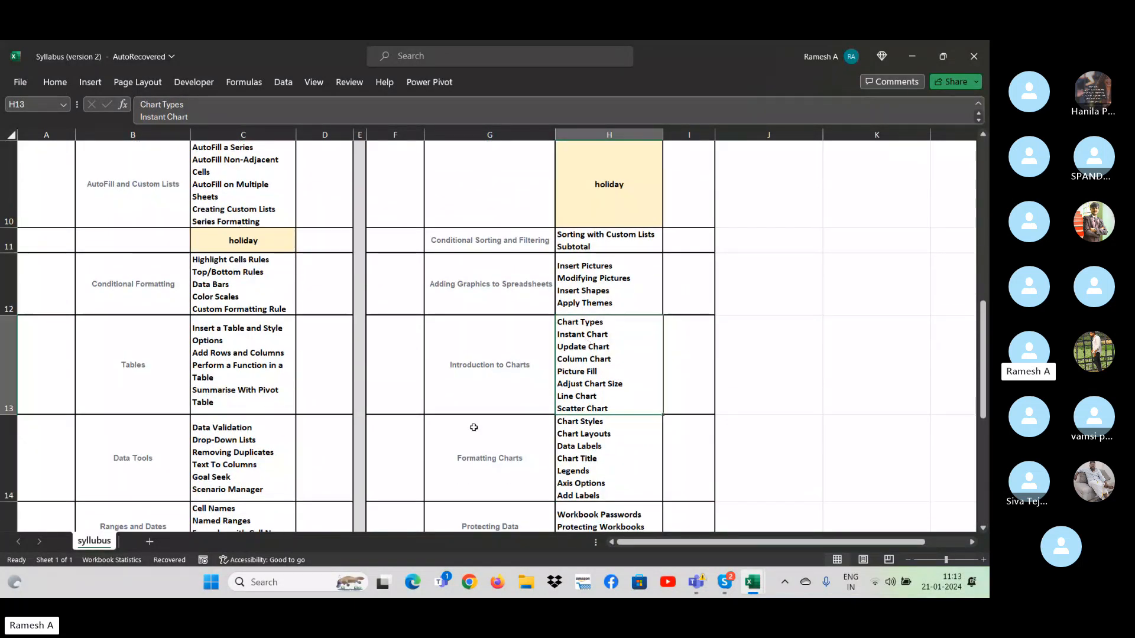
- Switch to the wwww workbook and dismiss the Document Recovery list
{"action": "key", "text": "alt+Tab"}
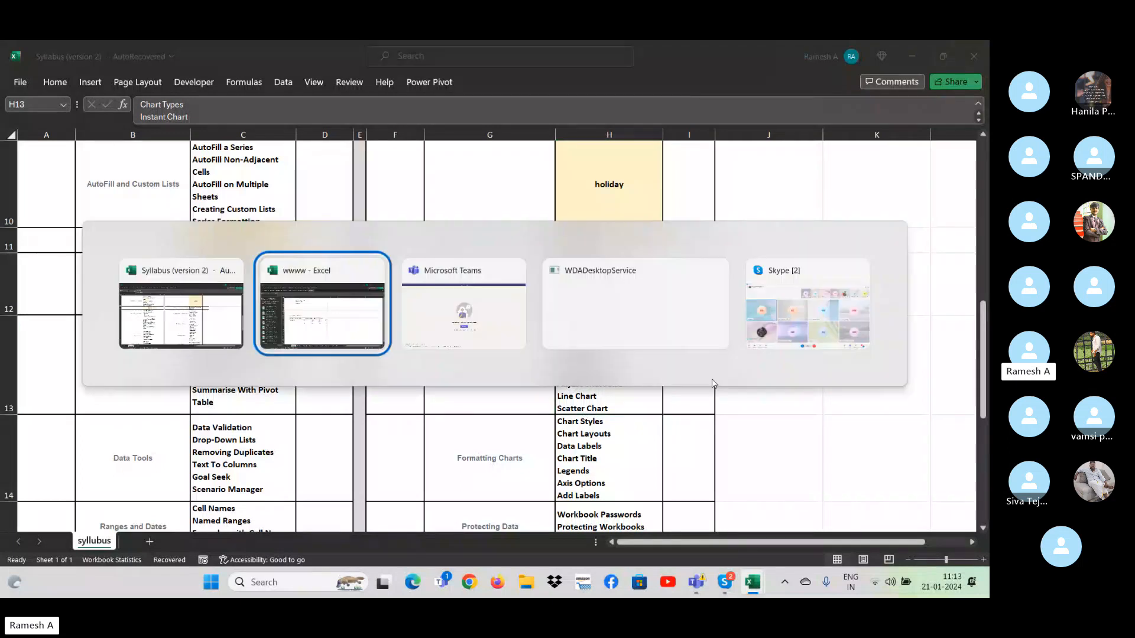
{"action": "key", "text": "alt+Tab"}
{"action": "key", "text": "Escape"}
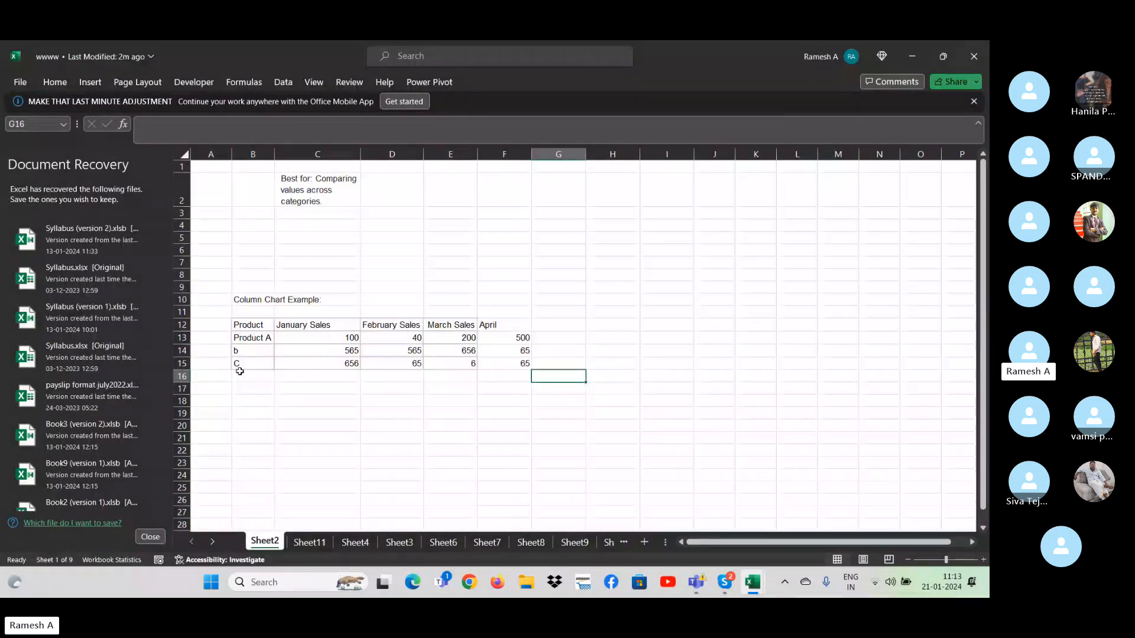
{"action": "left_click", "coordinate": [150, 536]}
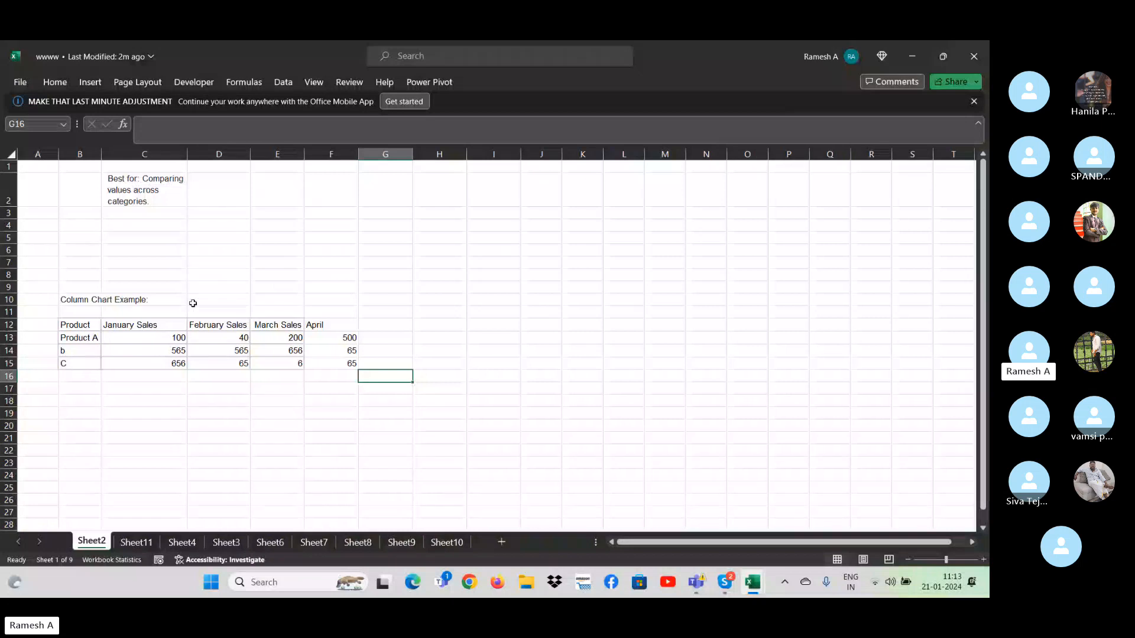
- Delete column F containing the April figures from the column chart example on Sheet2
{"action": "left_click", "coordinate": [385, 226]}
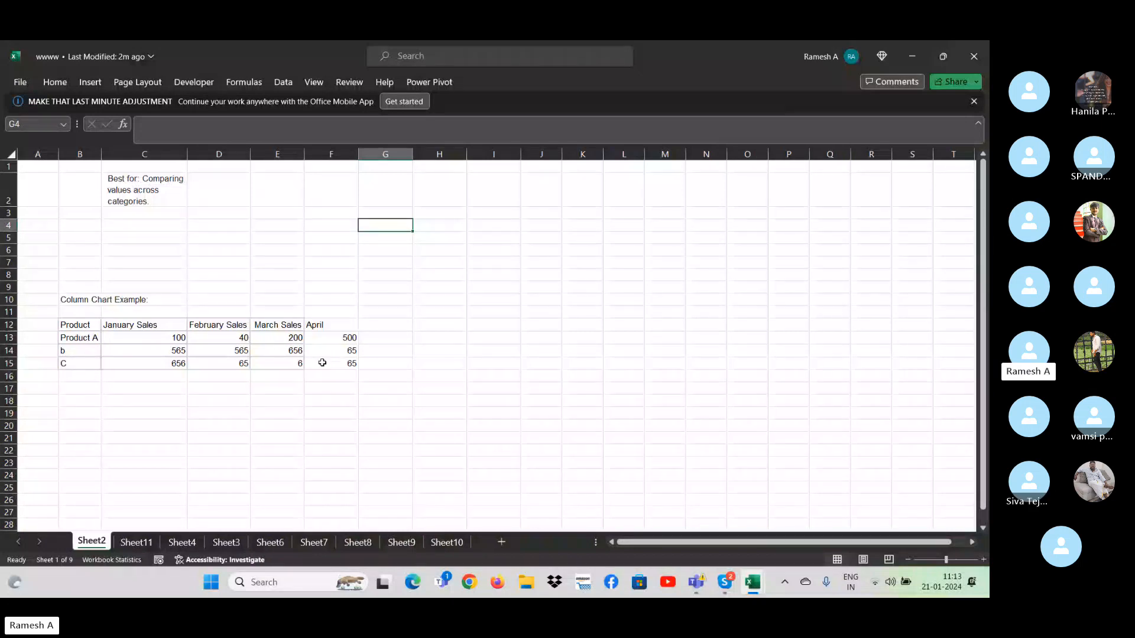
{"action": "key", "text": "Down"}
{"action": "key", "text": "Down"}
{"action": "key", "text": "Left"}
{"action": "key", "text": "Down"}
{"action": "key", "text": "Down"}
{"action": "key", "text": "Down"}
{"action": "key", "text": "Down"}
{"action": "key", "text": "Down"}
{"action": "key", "text": "Down"}
{"action": "key", "text": "Down"}
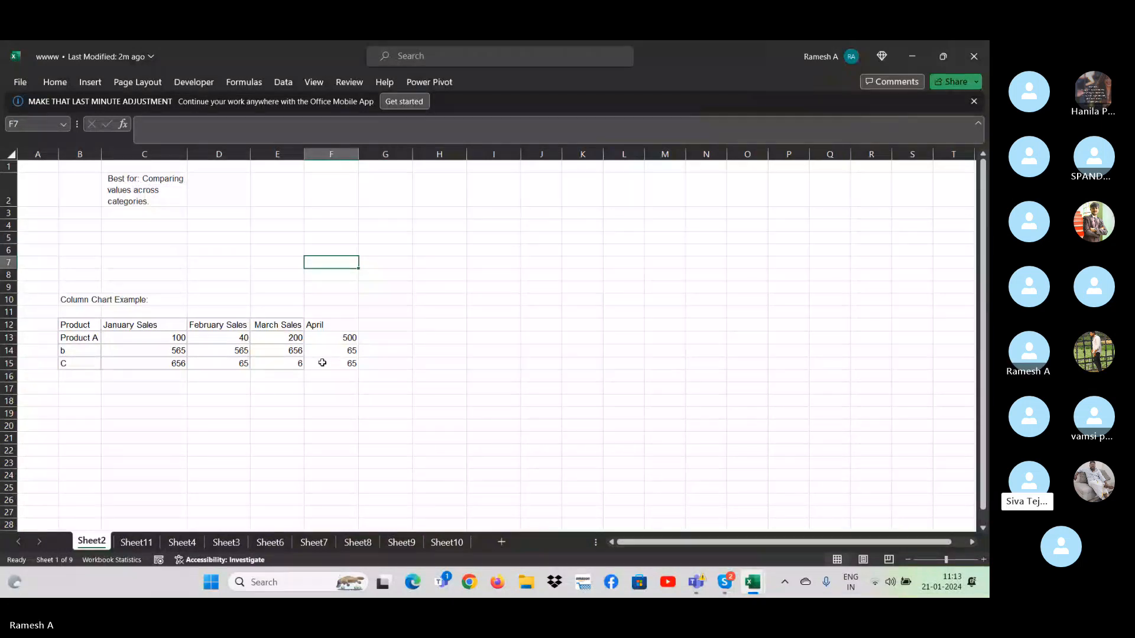
{"action": "key", "text": "ctrl+space"}
{"action": "key", "text": "ctrl+minus"}
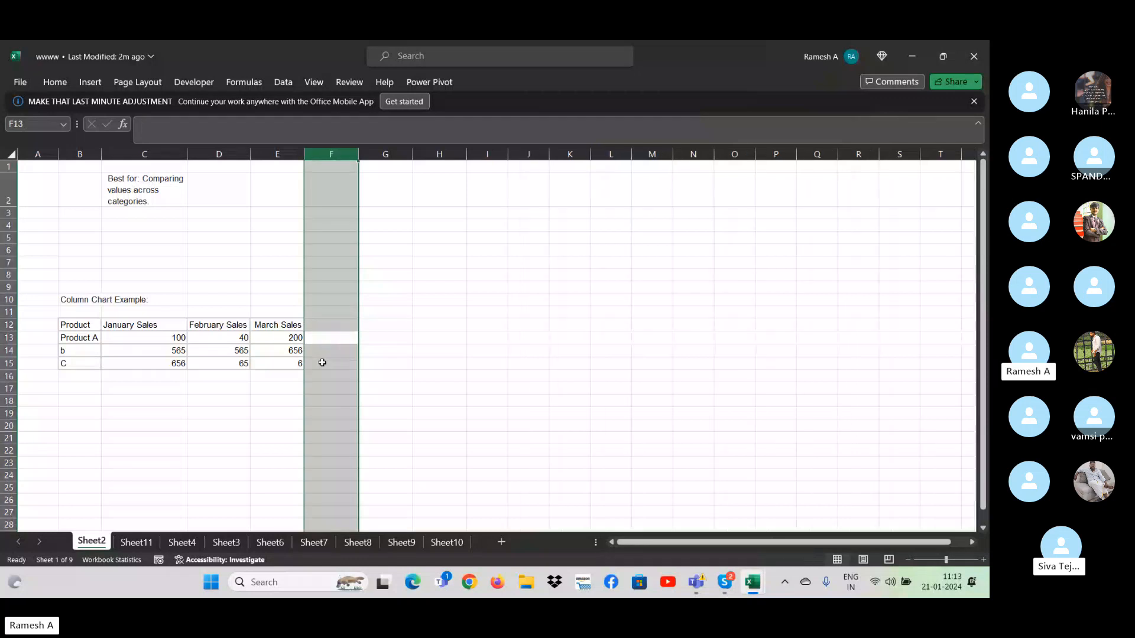
{"action": "key", "text": "Up"}
{"action": "key", "text": "Up"}
{"action": "key", "text": "Down"}
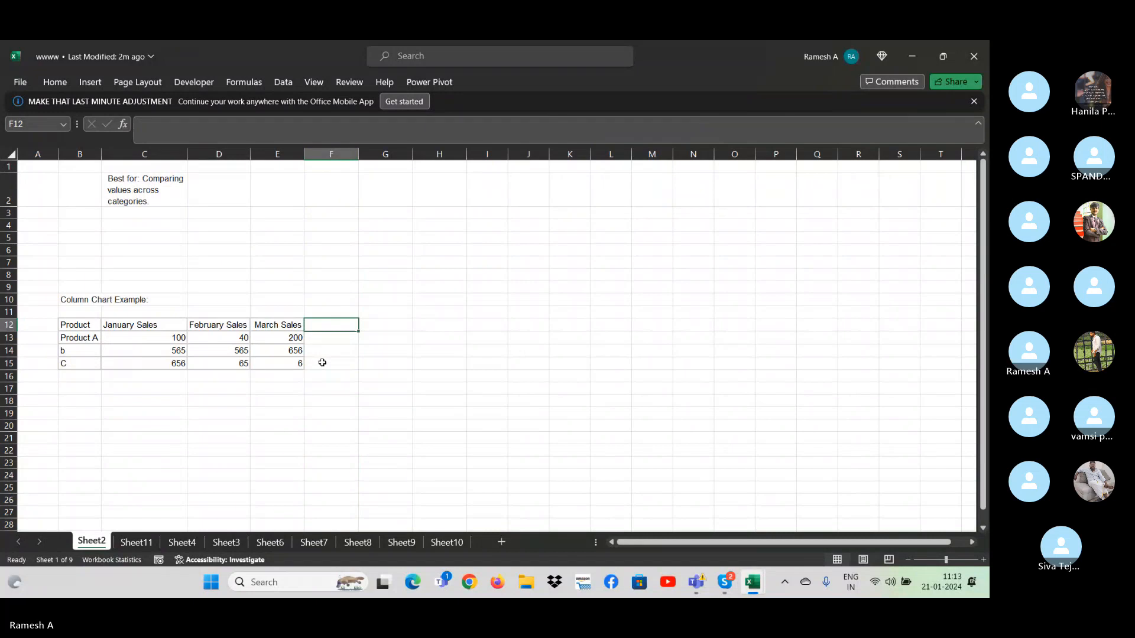
{"action": "key", "text": "Right"}
{"action": "key", "text": "Right"}
{"action": "key", "text": "Right"}
{"action": "key", "text": "Right"}
{"action": "key", "text": "Right"}
{"action": "key", "text": "Right"}
{"action": "key", "text": "Right"}
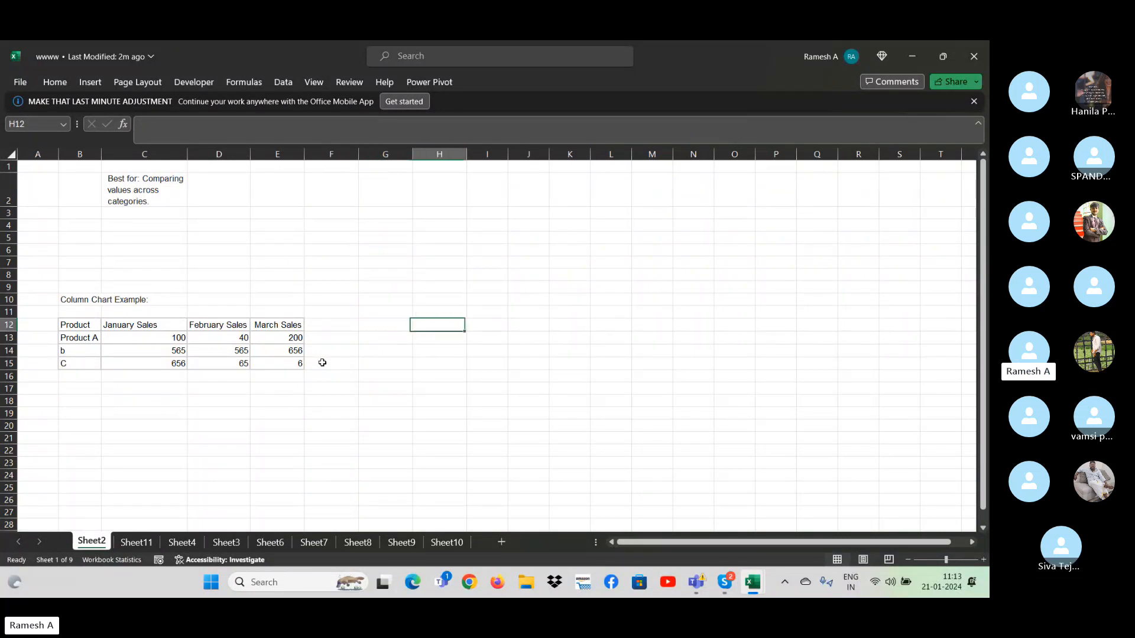
{"action": "key", "text": "Up"}
{"action": "key", "text": "Up"}
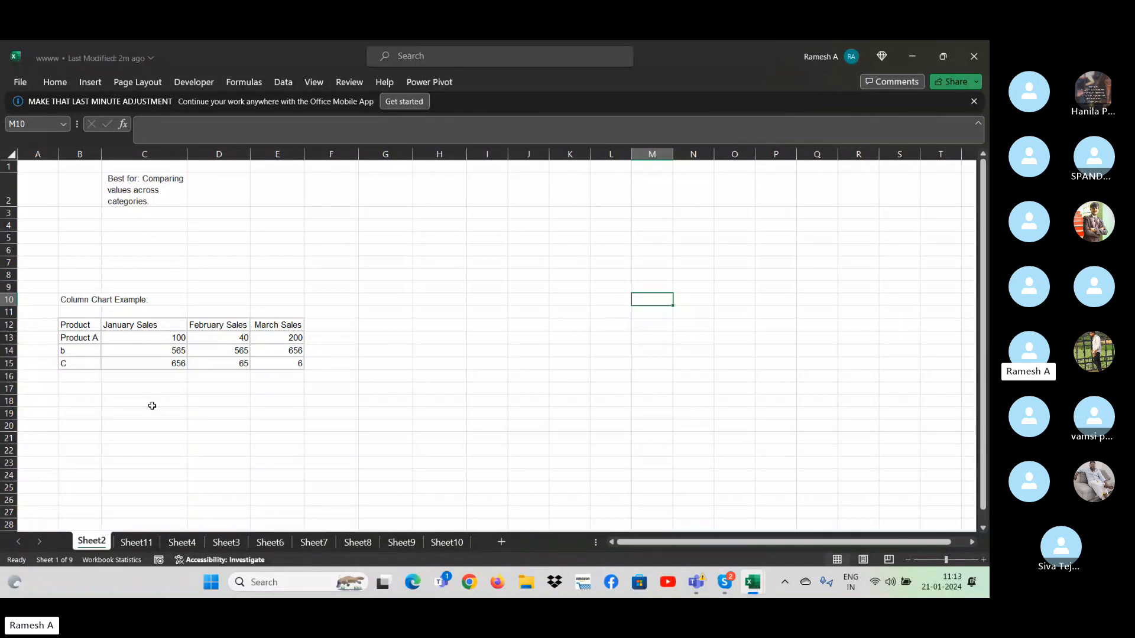
{"action": "left_click", "coordinate": [140, 449]}
{"action": "key", "text": "alt+Tab"}
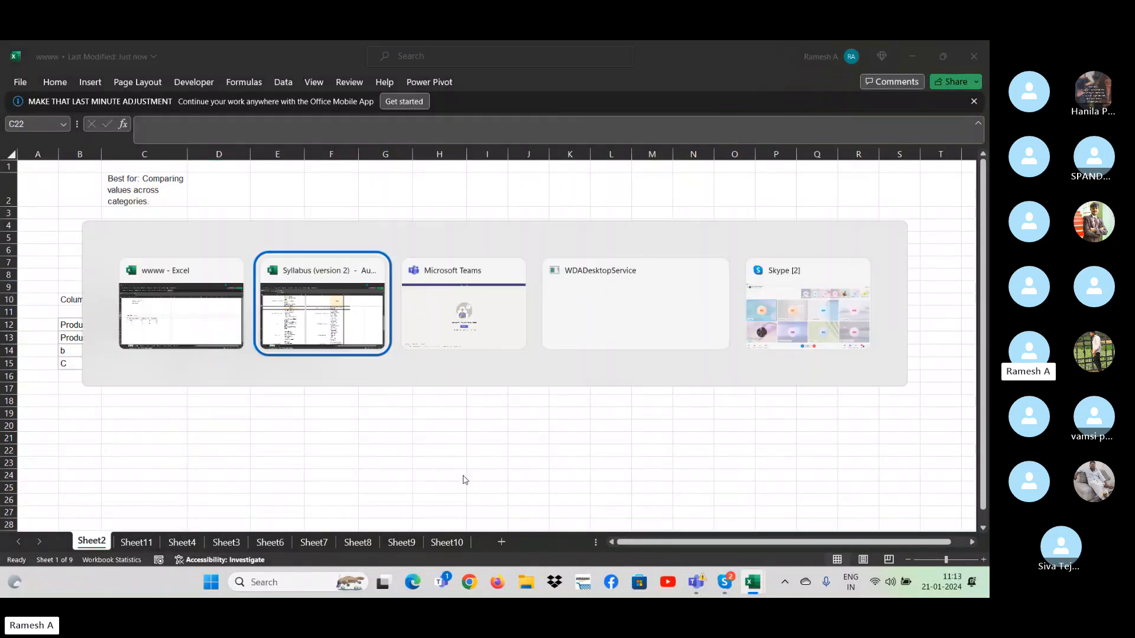
{"action": "key", "text": "alt+Tab"}
- Start a new list with the header Name in J9 and two sample first names in J10 and J11
{"action": "left_click", "coordinate": [459, 277]}
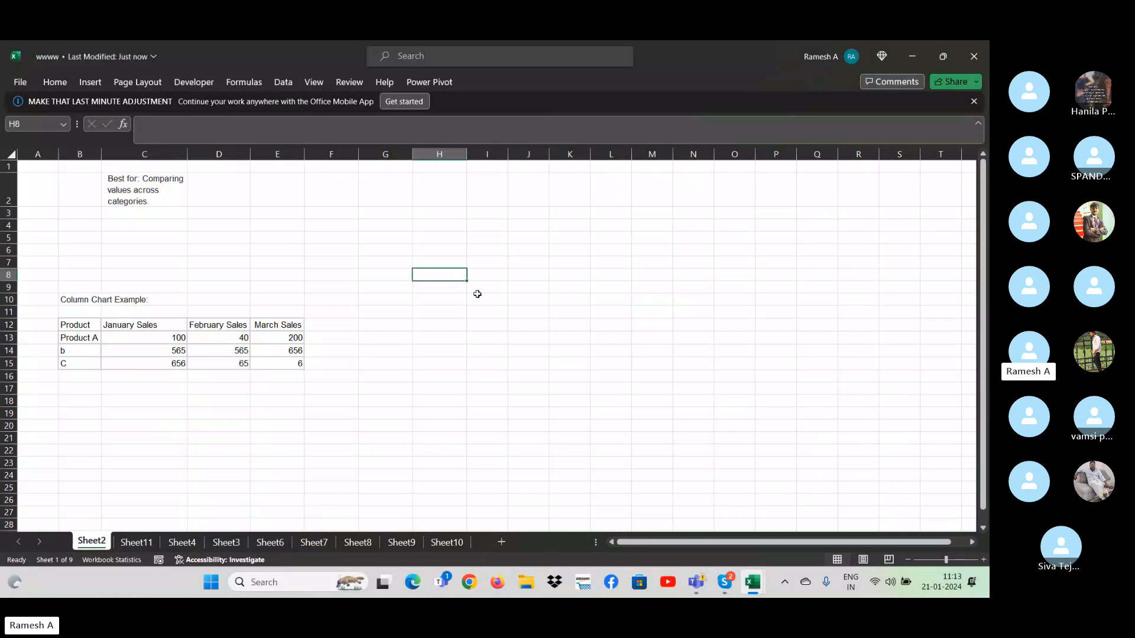
{"action": "key", "text": "Down"}
{"action": "key", "text": "Right"}
{"action": "key", "text": "Right"}
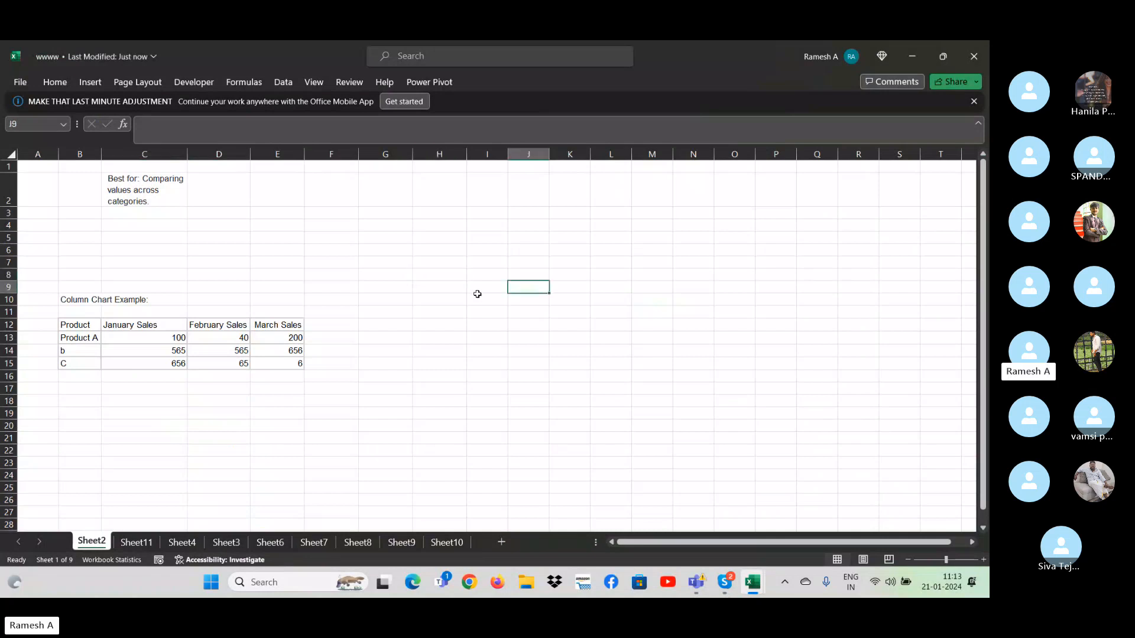
{"action": "type", "text": "Name"}
{"action": "key", "text": "Return"}
{"action": "type", "text": "Raju"}
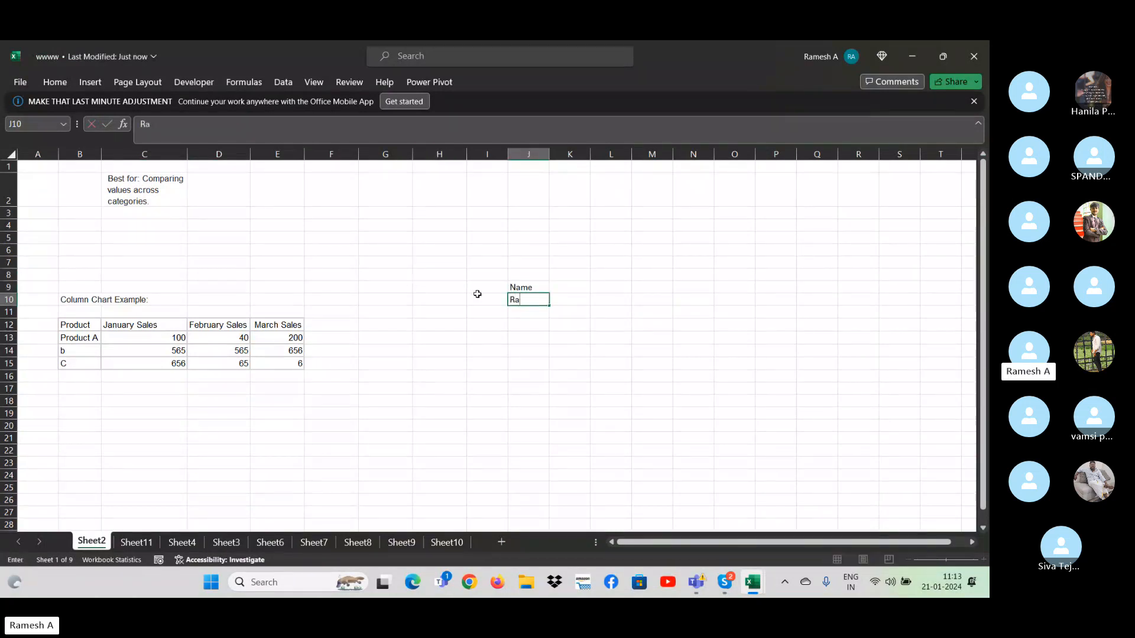
{"action": "key", "text": "Return"}
{"action": "type", "text": "R"}
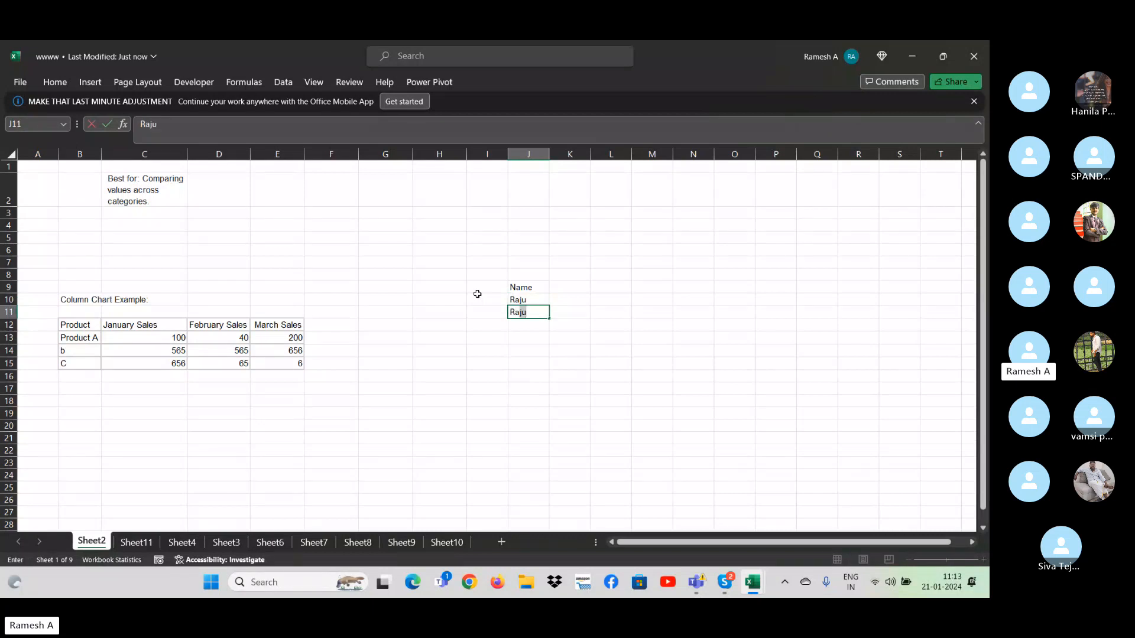
{"action": "type", "text": "avi"}
{"action": "key", "text": "Return"}
- Autofill the two sample names in J10:J11 down to J22
{"action": "key", "text": "Up"}
{"action": "key", "text": "shift+Up"}
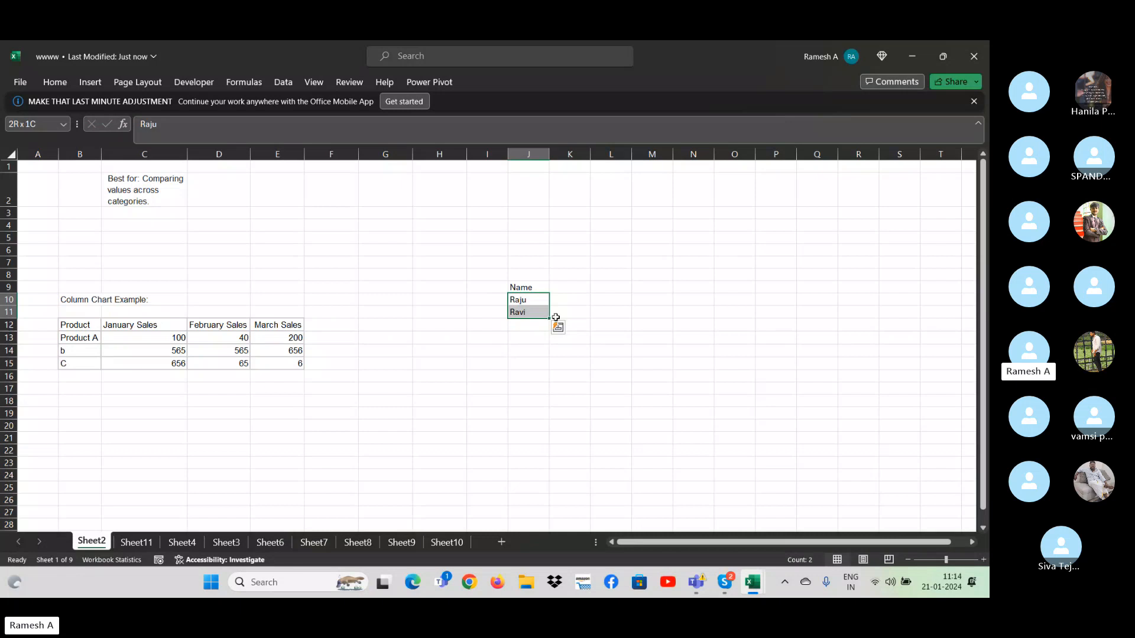
{"action": "left_click_drag", "start_coordinate": [550, 319], "coordinate": [548, 452]}
- Replace the sample names in J18, J20 and J21 with other first names
{"action": "left_click", "coordinate": [530, 401]}
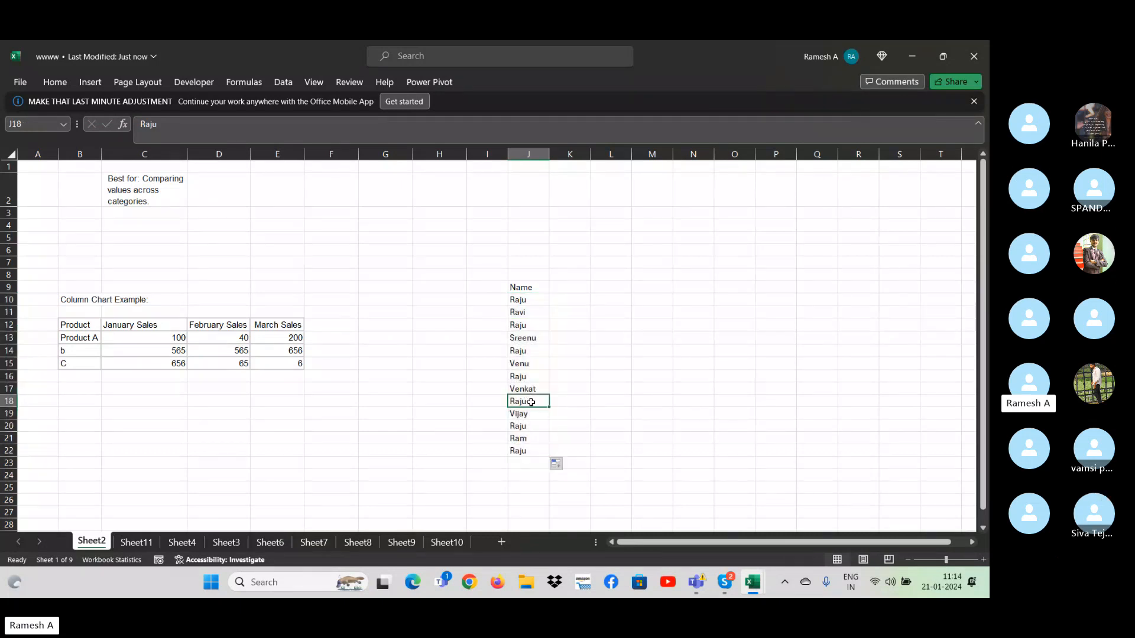
{"action": "type", "text": "Venk"}
{"action": "key", "text": "Return"}
{"action": "key", "text": "Return"}
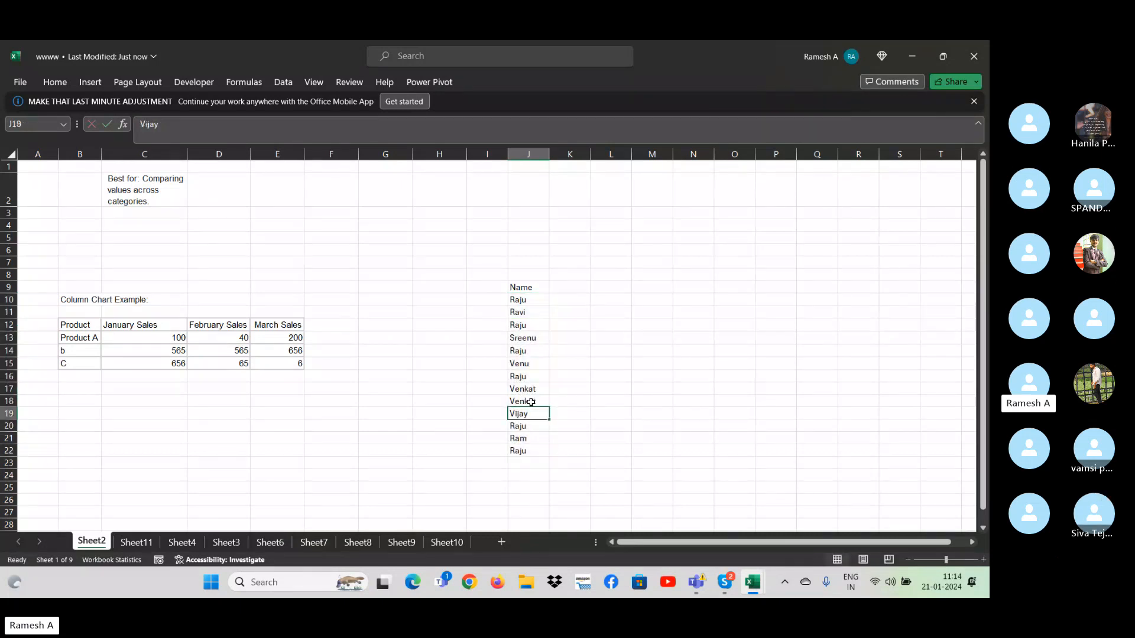
{"action": "type", "text": "Venu"}
{"action": "key", "text": "Return"}
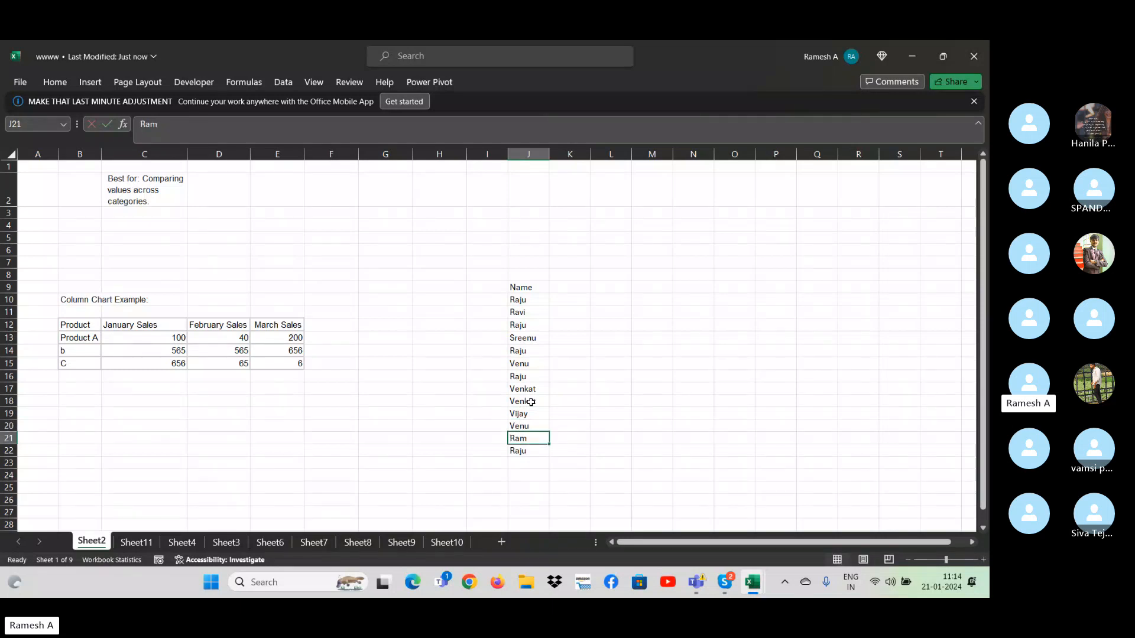
{"action": "type", "text": "Naveen"}
{"action": "key", "text": "Return"}
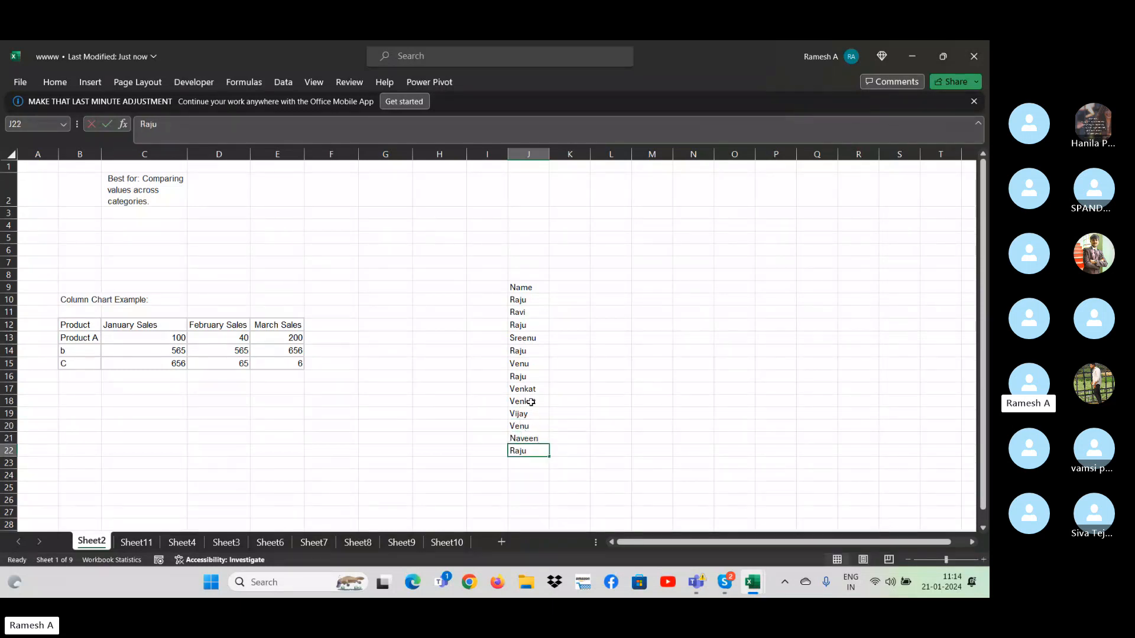
- Add the header Sale in K9 and enter 343, 4, 324, blank, 234, blank, 32, 4 and 23 down K10:K18
{"action": "key", "text": "ctrl+Up"}
{"action": "key", "text": "ctrl+Up"}
{"action": "key", "text": "Down"}
{"action": "key", "text": "Down"}
{"action": "key", "text": "Down"}
{"action": "key", "text": "Down"}
{"action": "key", "text": "Down"}
{"action": "key", "text": "Down"}
{"action": "key", "text": "Down"}
{"action": "key", "text": "Down"}
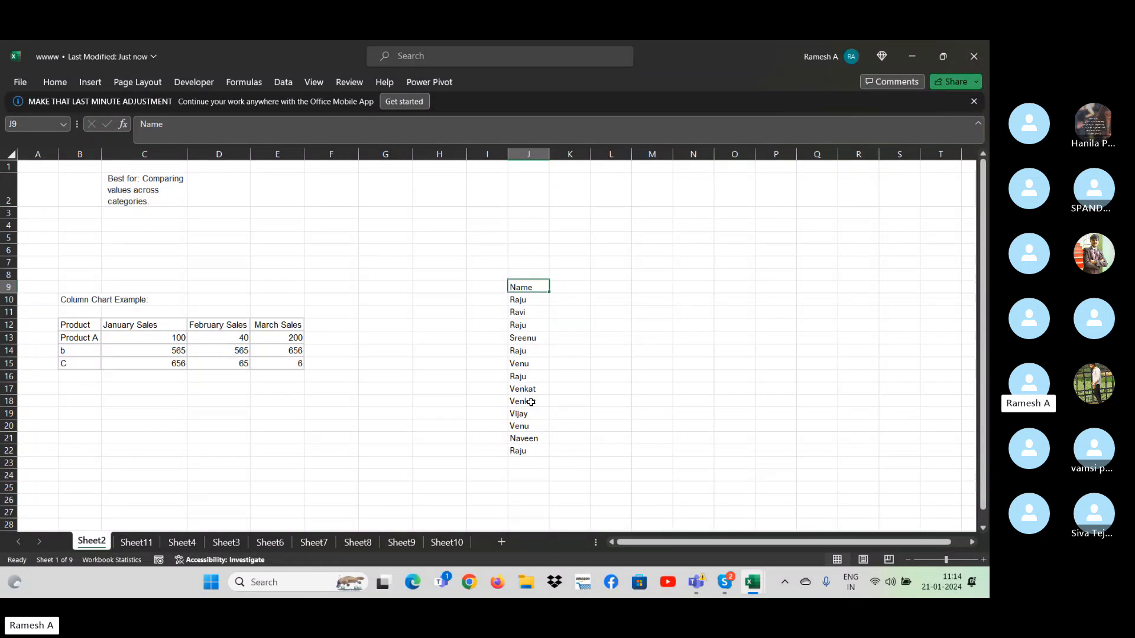
{"action": "key", "text": "Right"}
{"action": "type", "text": "Sale"}
{"action": "key", "text": "Return"}
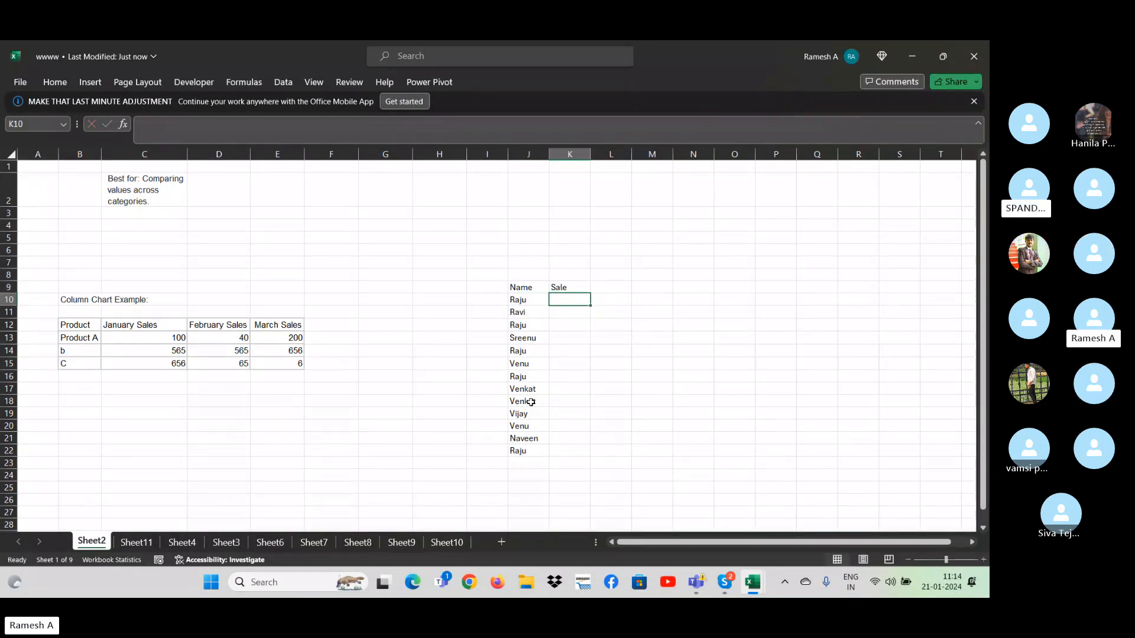
{"action": "type", "text": "343 4 324  234  32 4 23"}
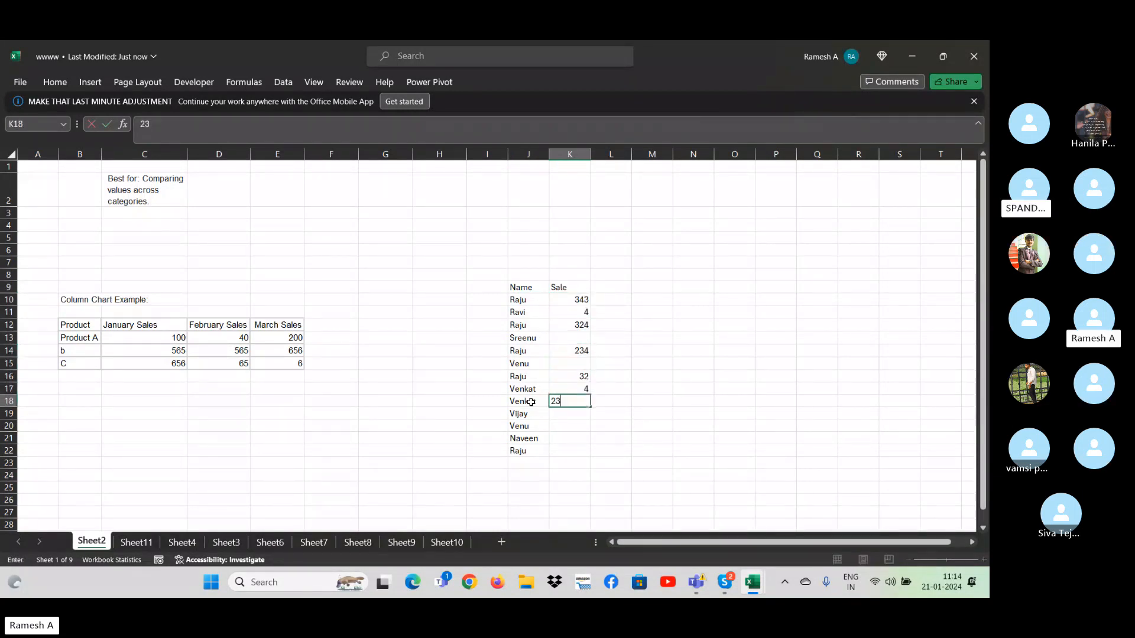
- Fill the gaps in the Sale column with 3432 in K13 and 34 in K15
{"action": "key", "text": "Up"}
{"action": "key", "text": "Up"}
{"action": "key", "text": "Up"}
{"action": "key", "text": "Up"}
{"action": "key", "text": "Up"}
{"action": "type", "text": "3432"}
{"action": "key", "text": "Return"}
{"action": "key", "text": "Return"}
{"action": "type", "text": "34"}
{"action": "key", "text": "Return"}
{"action": "key", "text": "Return"}
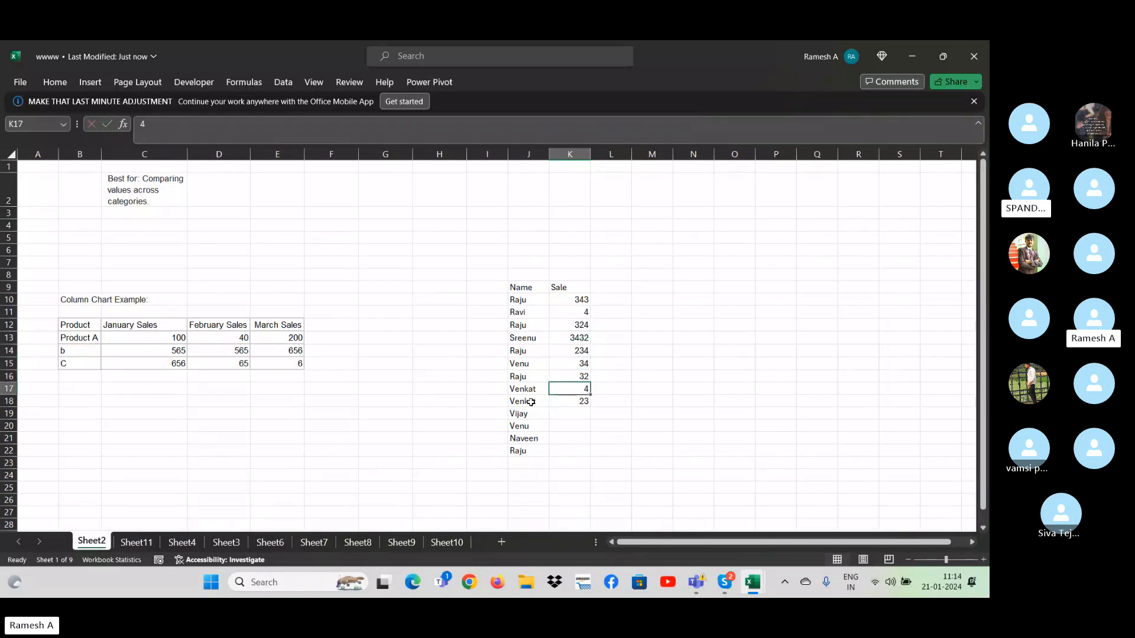
- Complete the Sale column by entering 3434, 324, 23 and 432 in K19:K22
{"action": "key", "text": "alt+Tab"}
{"action": "key", "text": "alt+Tab"}
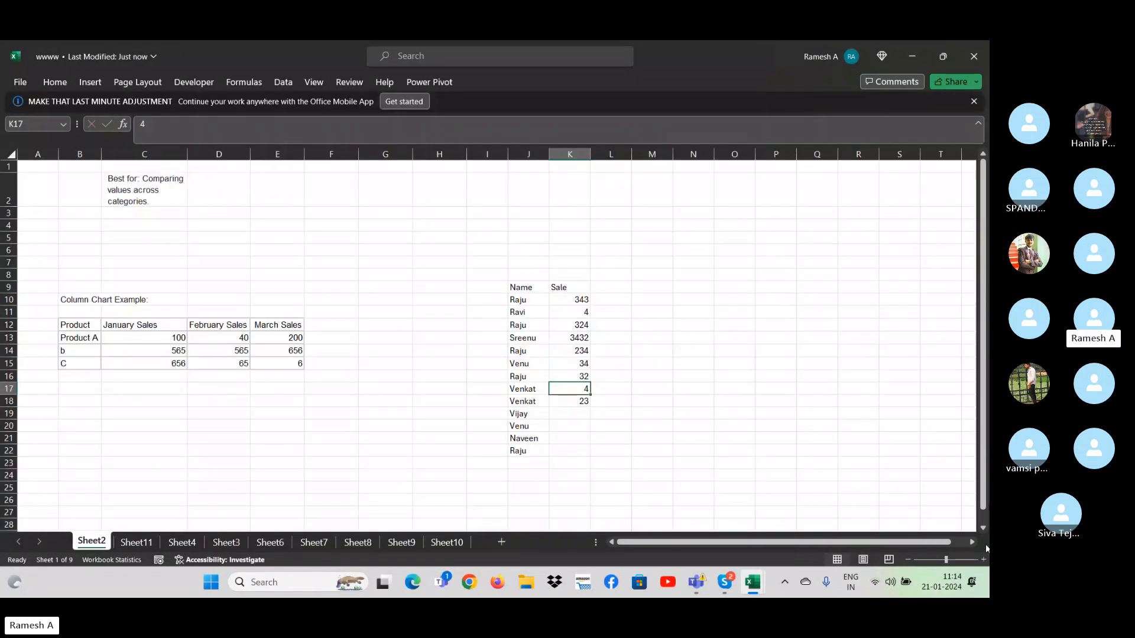
{"action": "left_click", "coordinate": [983, 560]}
{"action": "left_click", "coordinate": [983, 559]}
{"action": "left_click", "coordinate": [845, 425]}
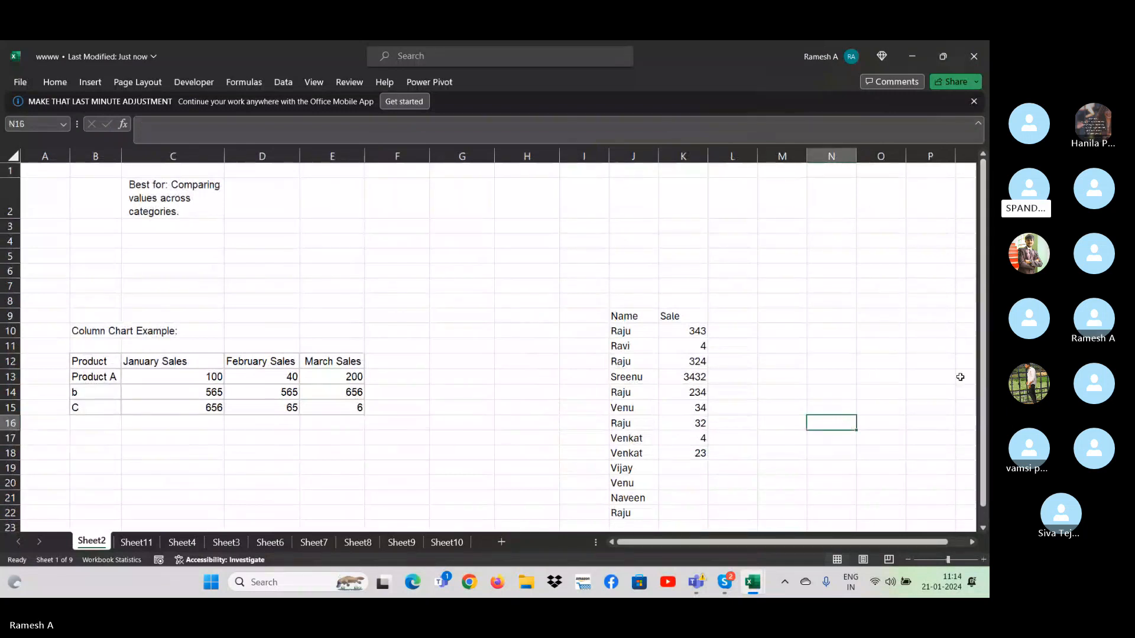
{"action": "left_click", "coordinate": [783, 342]}
{"action": "key", "text": "Left"}
{"action": "key", "text": "Left"}
{"action": "key", "text": "Down"}
{"action": "key", "text": "Down"}
{"action": "key", "text": "Down"}
{"action": "key", "text": "Down"}
{"action": "key", "text": "Down"}
{"action": "key", "text": "Down"}
{"action": "key", "text": "Down"}
{"action": "key", "text": "Down"}
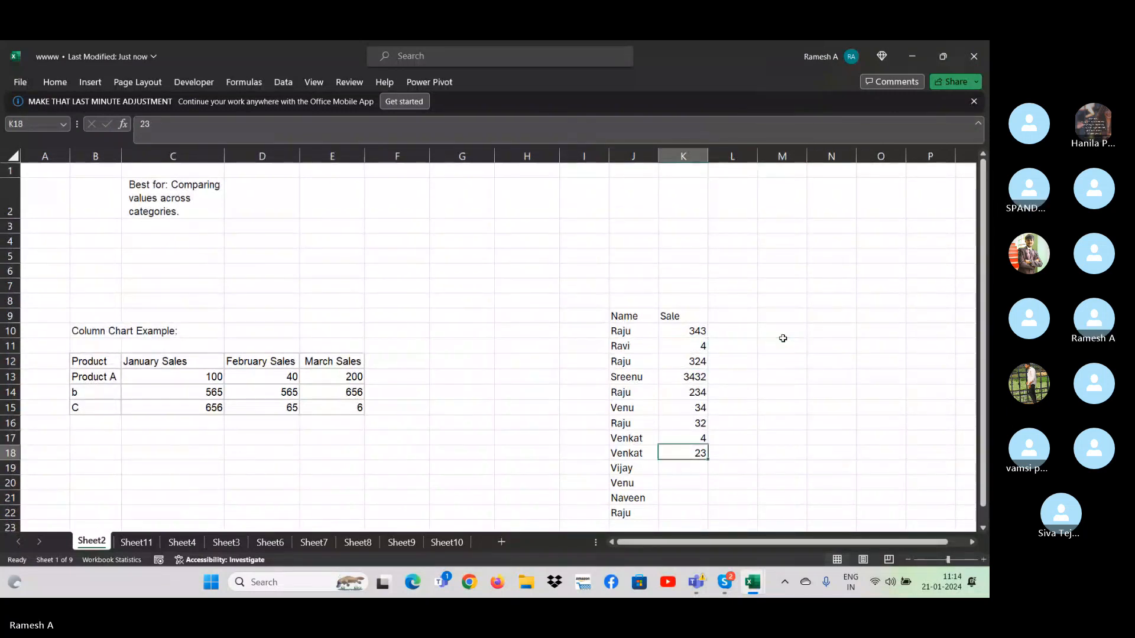
{"action": "type", "text": "3434"}
{"action": "key", "text": "Return"}
{"action": "type", "text": "324"}
{"action": "key", "text": "Return"}
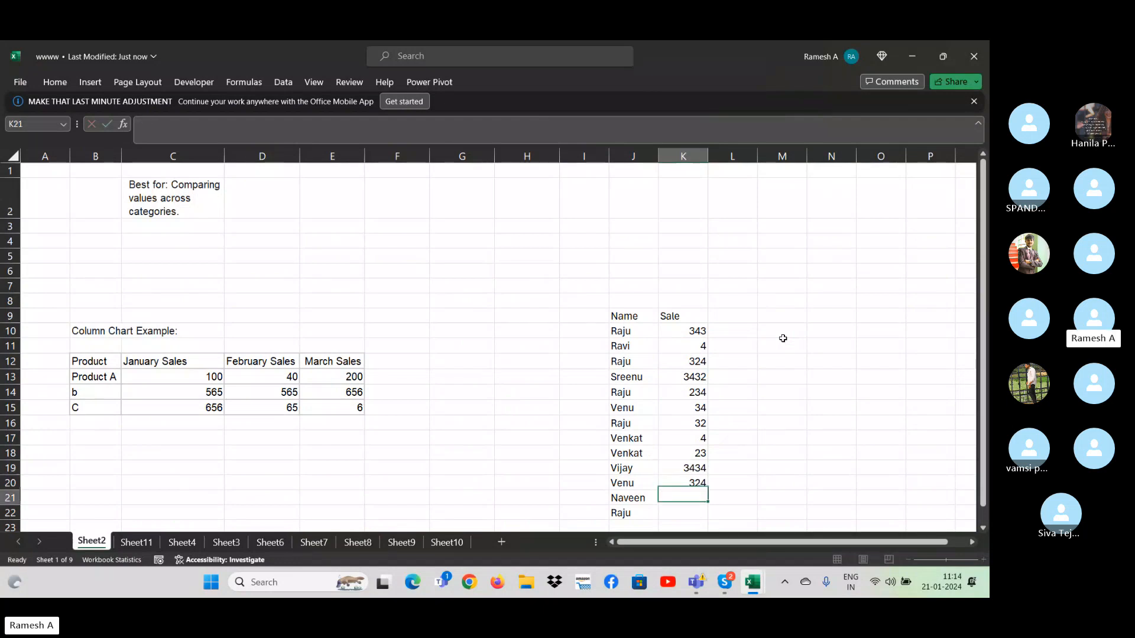
{"action": "type", "text": "23"}
{"action": "key", "text": "Return"}
{"action": "scroll", "coordinate": [783, 338], "scroll_direction": "down", "scroll_amount": 1}
{"action": "type", "text": "432"}
{"action": "key", "text": "Up"}
{"action": "key", "text": "Up"}
{"action": "key", "text": "Up"}
{"action": "key", "text": "Up"}
{"action": "key", "text": "Up"}
{"action": "key", "text": "Up"}
{"action": "key", "text": "Up"}
{"action": "key", "text": "Up"}
{"action": "key", "text": "Up"}
{"action": "key", "text": "Up"}
{"action": "key", "text": "Up"}
{"action": "key", "text": "Up"}
{"action": "key", "text": "Up"}
{"action": "key", "text": "Up"}
{"action": "key", "text": "Up"}
{"action": "key", "text": "Up"}
{"action": "key", "text": "Up"}
{"action": "key", "text": "Up"}
{"action": "key", "text": "Up"}
{"action": "key", "text": "Up"}
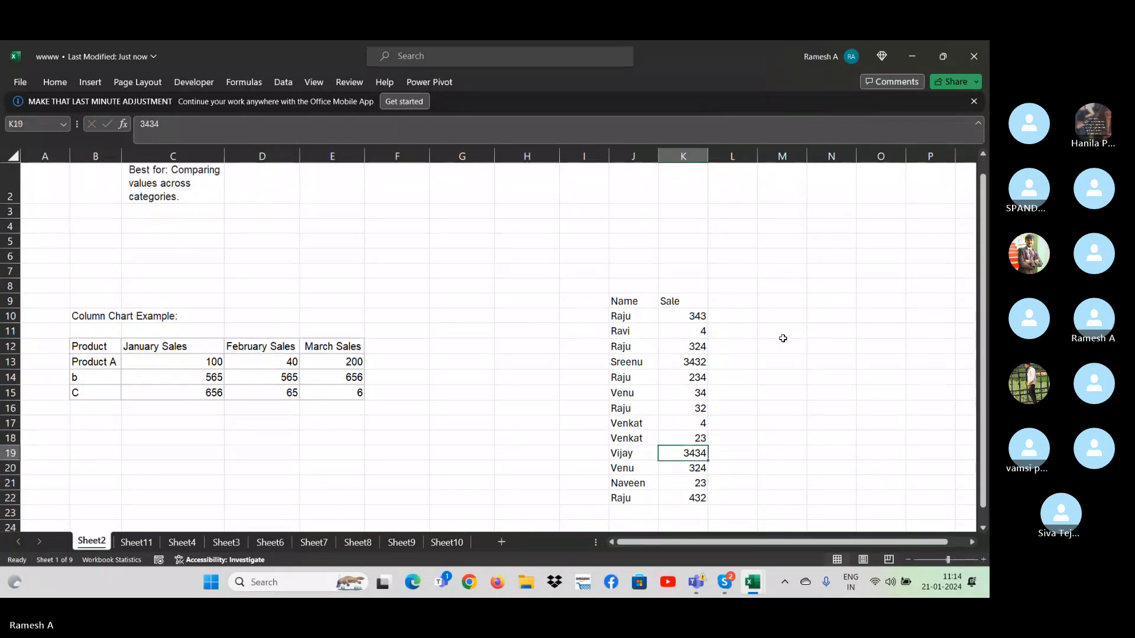
{"action": "key", "text": "Left"}
{"action": "key", "text": "Down"}
{"action": "key", "text": "Down"}
{"action": "key", "text": "Down"}
{"action": "key", "text": "Down"}
{"action": "key", "text": "Down"}
{"action": "key", "text": "Down"}
{"action": "key", "text": "Down"}
{"action": "key", "text": "Down"}
{"action": "key", "text": "Down"}
{"action": "key", "text": "Up"}
{"action": "key", "text": "shift+Right"}
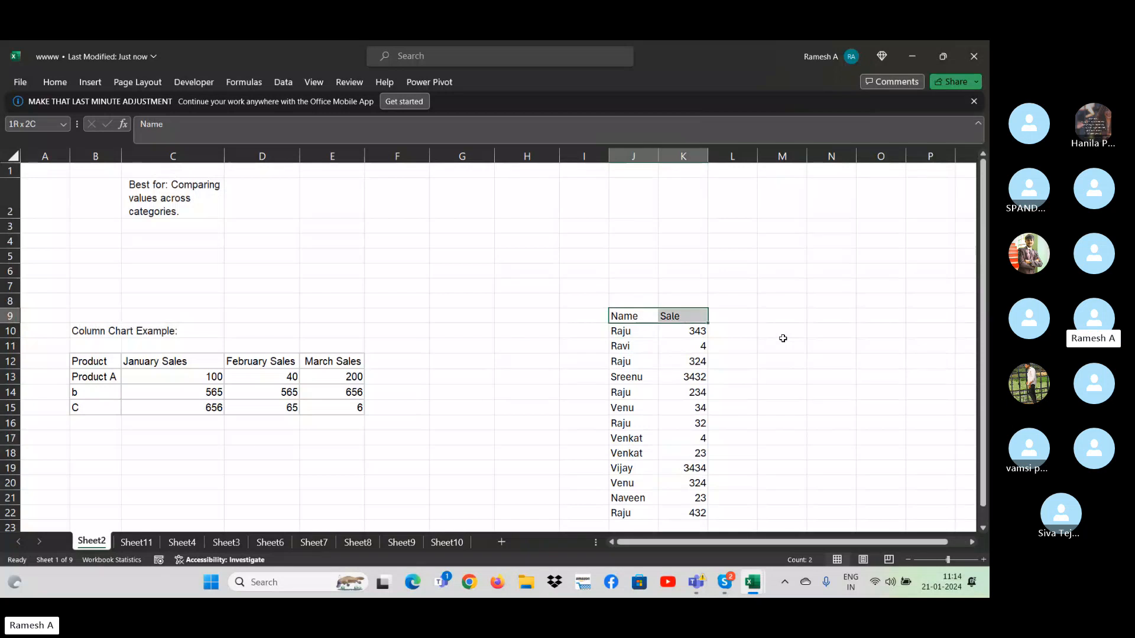
{"action": "key", "text": "ctrl+shift+Down"}
{"action": "key", "text": "Down"}
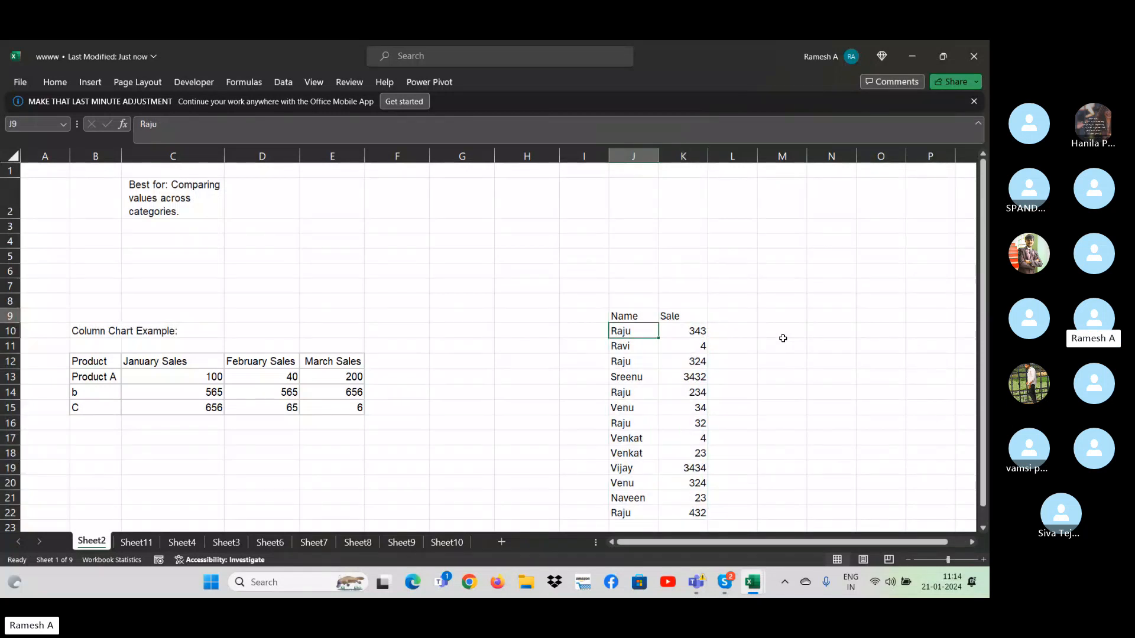
{"action": "key", "text": "Down"}
{"action": "key", "text": "Right"}
{"action": "key", "text": "Up"}
{"action": "key", "text": "Right"}
{"action": "key", "text": "Right"}
{"action": "key", "text": "Right"}
{"action": "key", "text": "Right"}
{"action": "key", "text": "Right"}
{"action": "key", "text": "Right"}
{"action": "key", "text": "Right"}
{"action": "key", "text": "Right"}
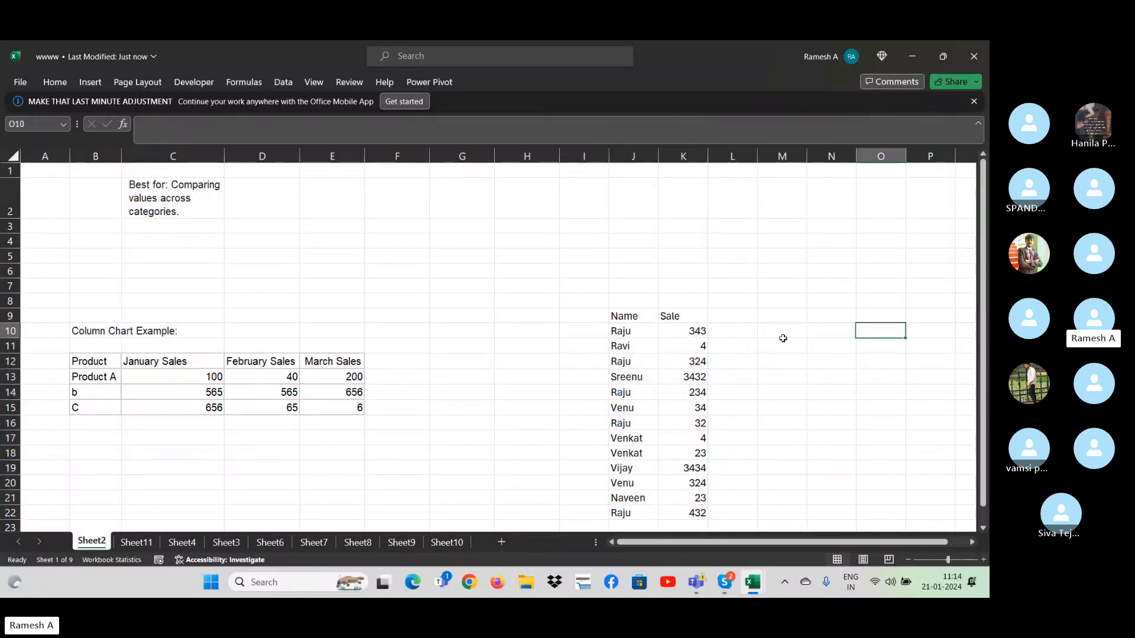
{"action": "key", "text": "Left"}
{"action": "key", "text": "Left"}
{"action": "key", "text": "Left"}
{"action": "key", "text": "Left"}
{"action": "key", "text": "Left"}
{"action": "key", "text": "Left"}
{"action": "key", "text": "Left"}
{"action": "key", "text": "Left"}
{"action": "key", "text": "Left"}
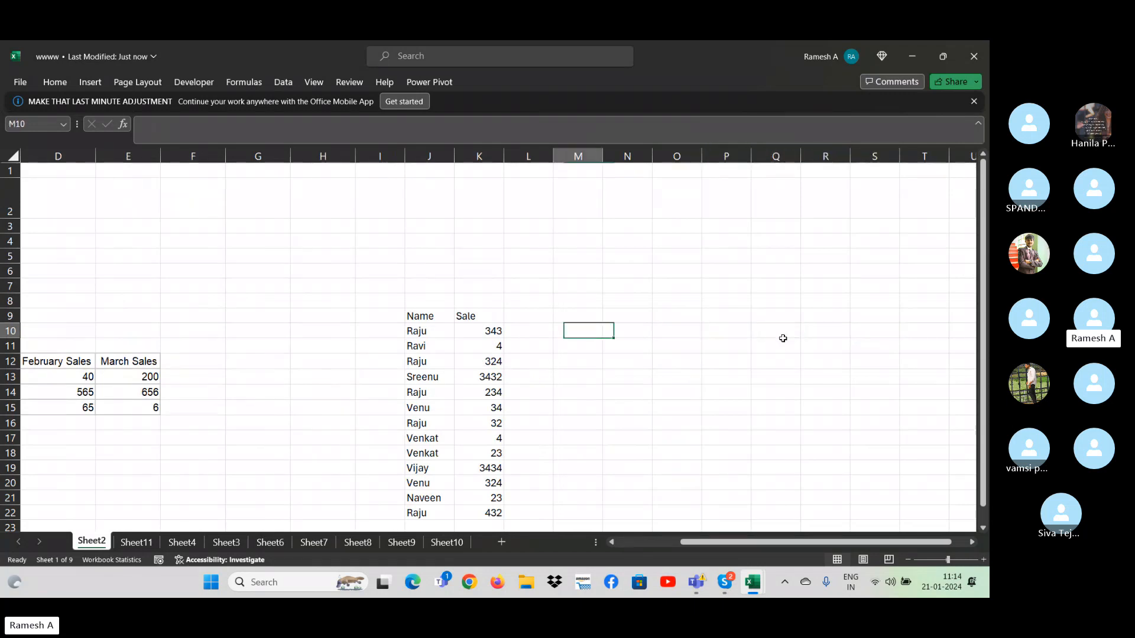
{"action": "key", "text": "Up"}
{"action": "key", "text": "Down"}
{"action": "key", "text": "Down"}
{"action": "key", "text": "Down"}
{"action": "key", "text": "Down"}
{"action": "key", "text": "Down"}
{"action": "key", "text": "Down"}
{"action": "key", "text": "Down"}
{"action": "key", "text": "Down"}
{"action": "key", "text": "Down"}
{"action": "key", "text": "Down"}
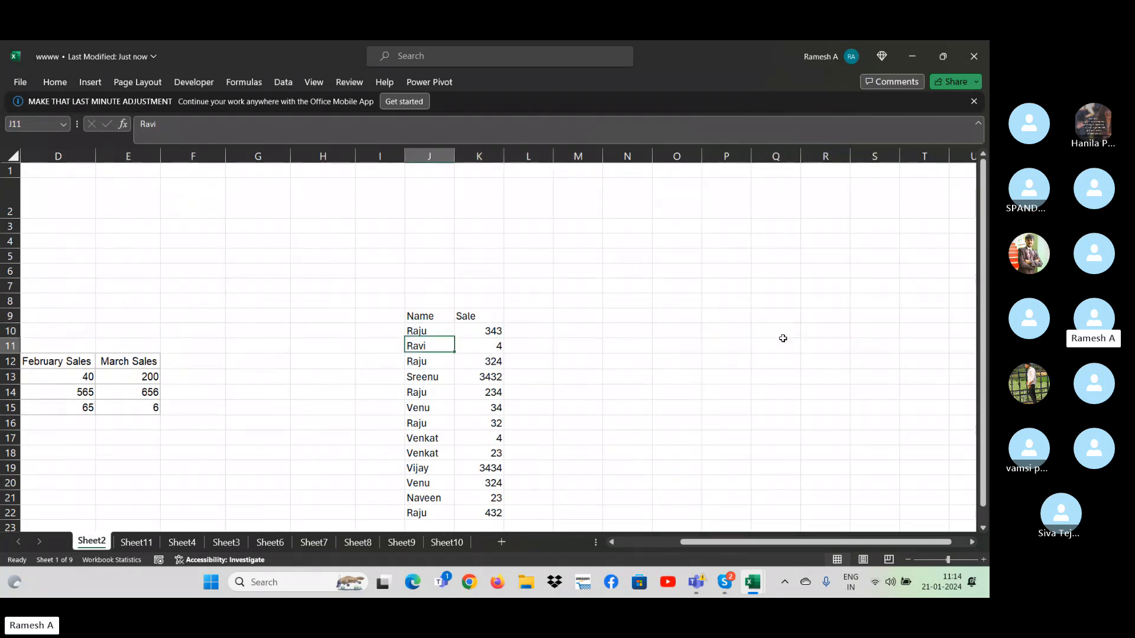
{"action": "key", "text": "Down"}
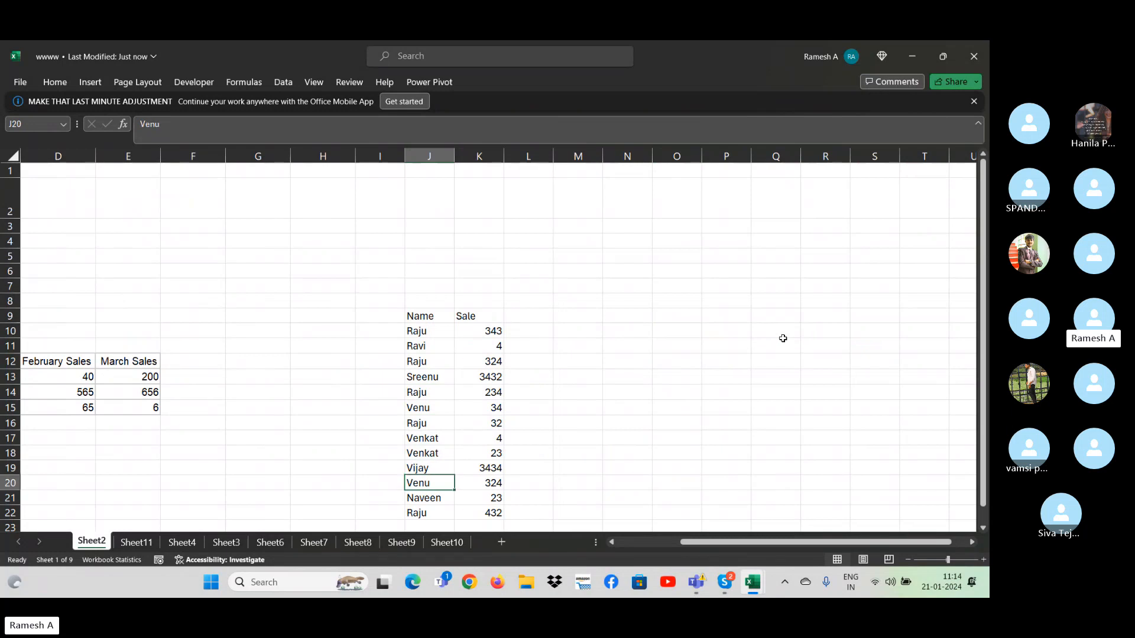
{"action": "key", "text": "Up"}
{"action": "key", "text": "Up"}
{"action": "key", "text": "Up"}
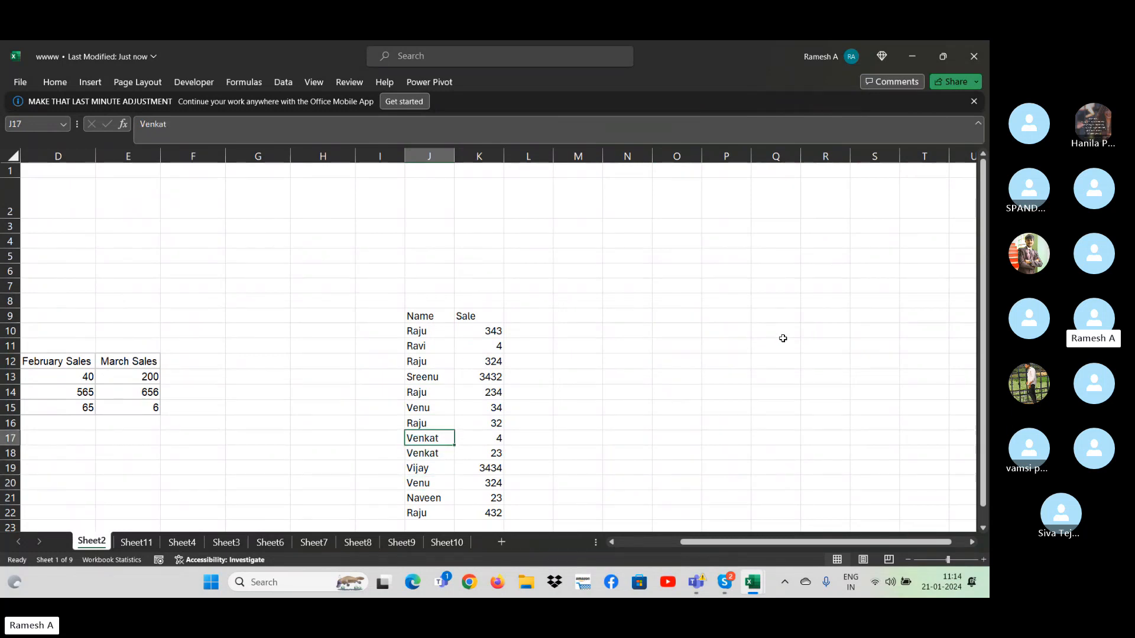
{"action": "key", "text": "ctrl+Up"}
{"action": "key", "text": "shift+Right"}
{"action": "key", "text": "ctrl+shift+Down"}
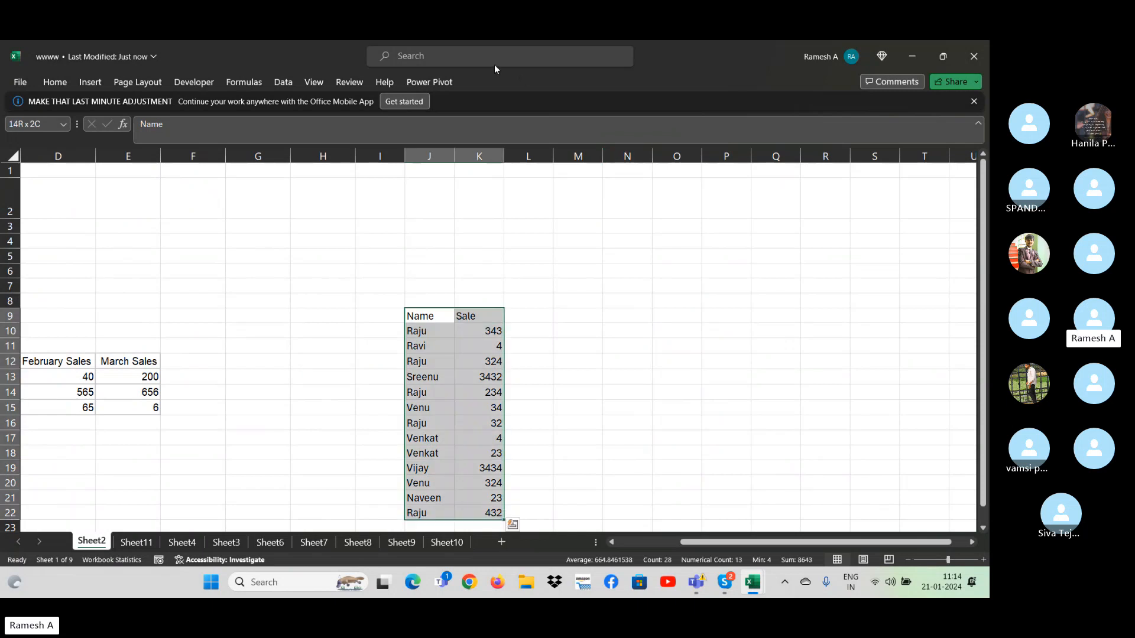
{"action": "left_click", "coordinate": [282, 82]}
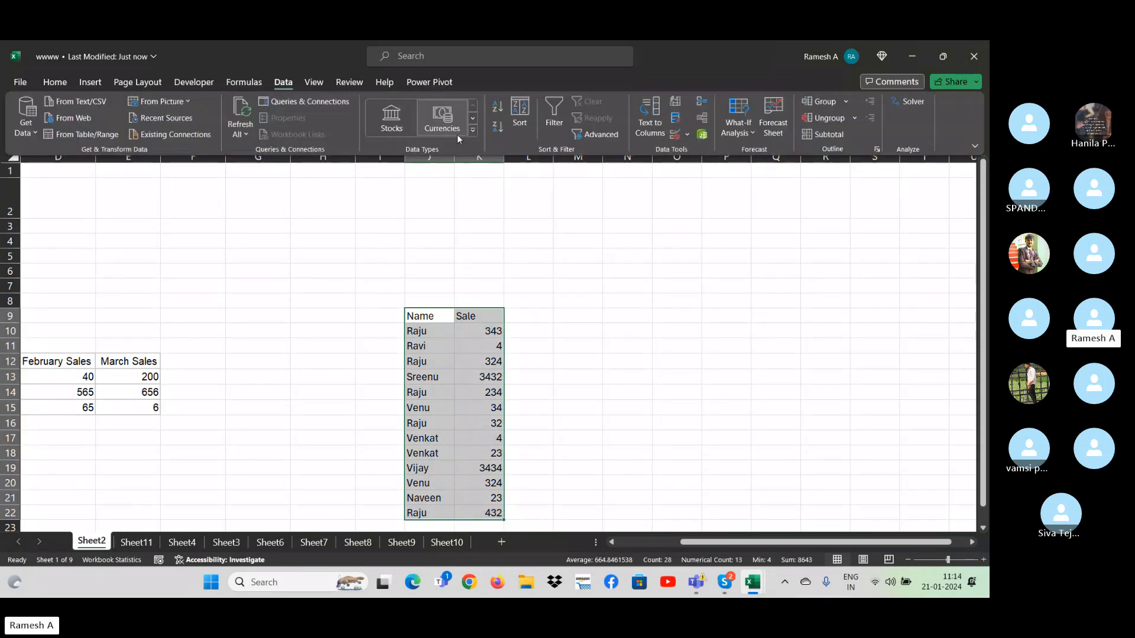
{"action": "left_click", "coordinate": [598, 135]}
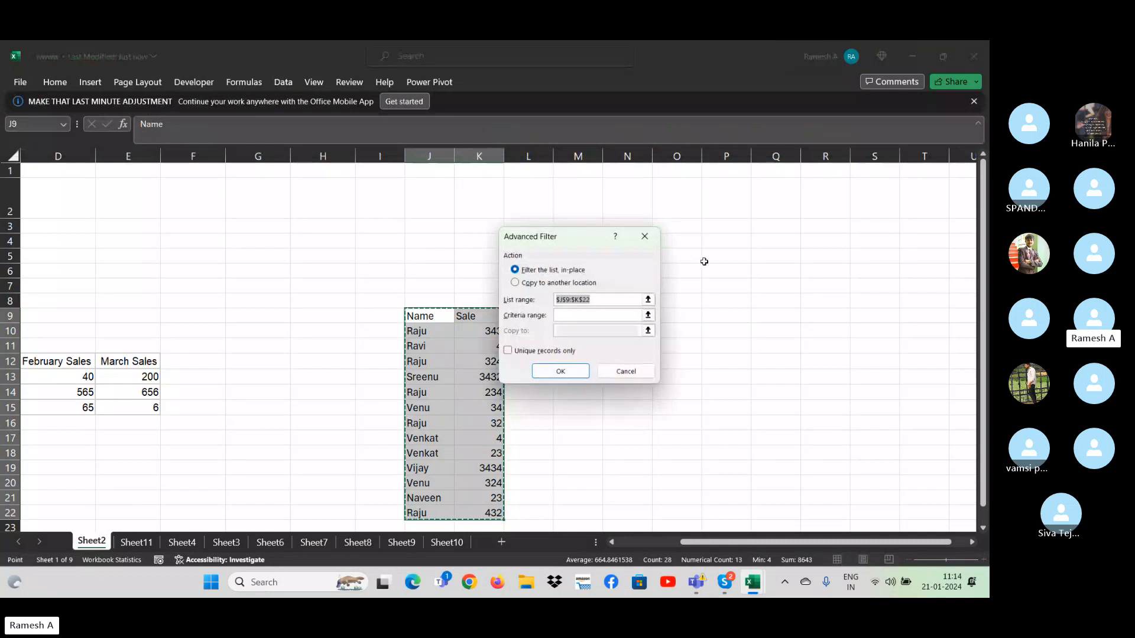
{"action": "left_click", "coordinate": [517, 283]}
{"action": "left_click", "coordinate": [519, 270]}
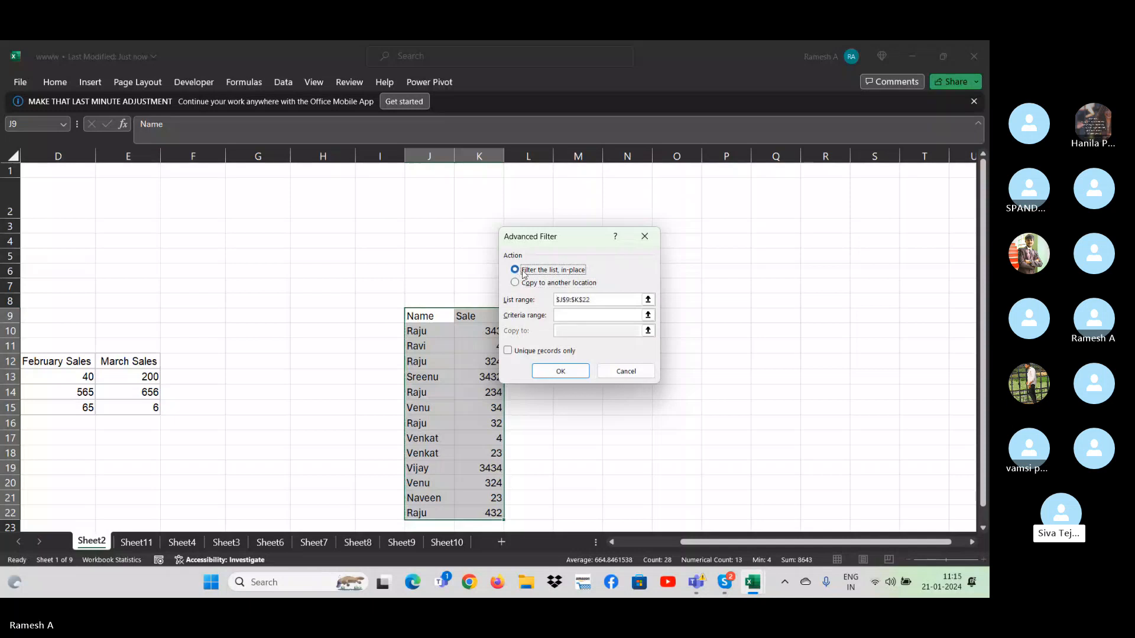
{"action": "left_click", "coordinate": [644, 236]}
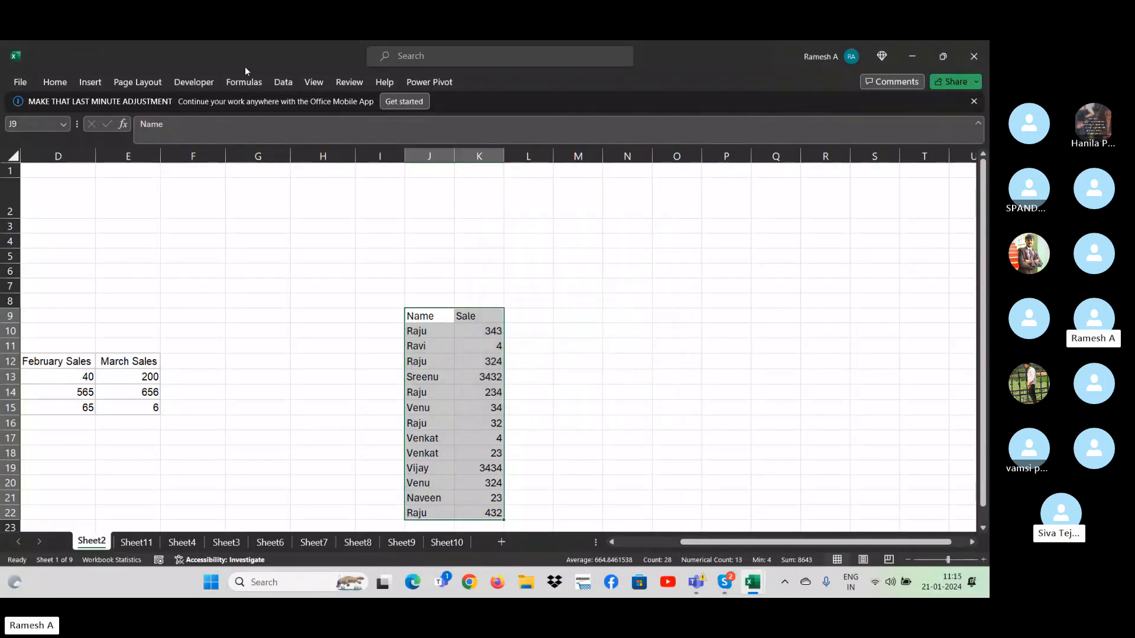
{"action": "left_click", "coordinate": [282, 83]}
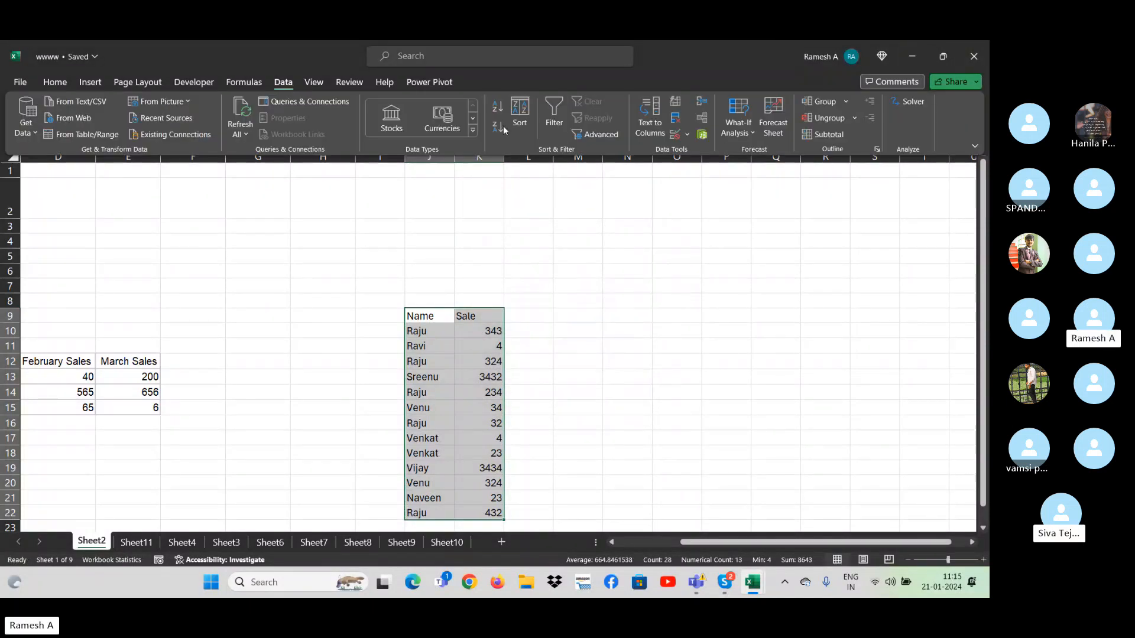
{"action": "left_click", "coordinate": [598, 136]}
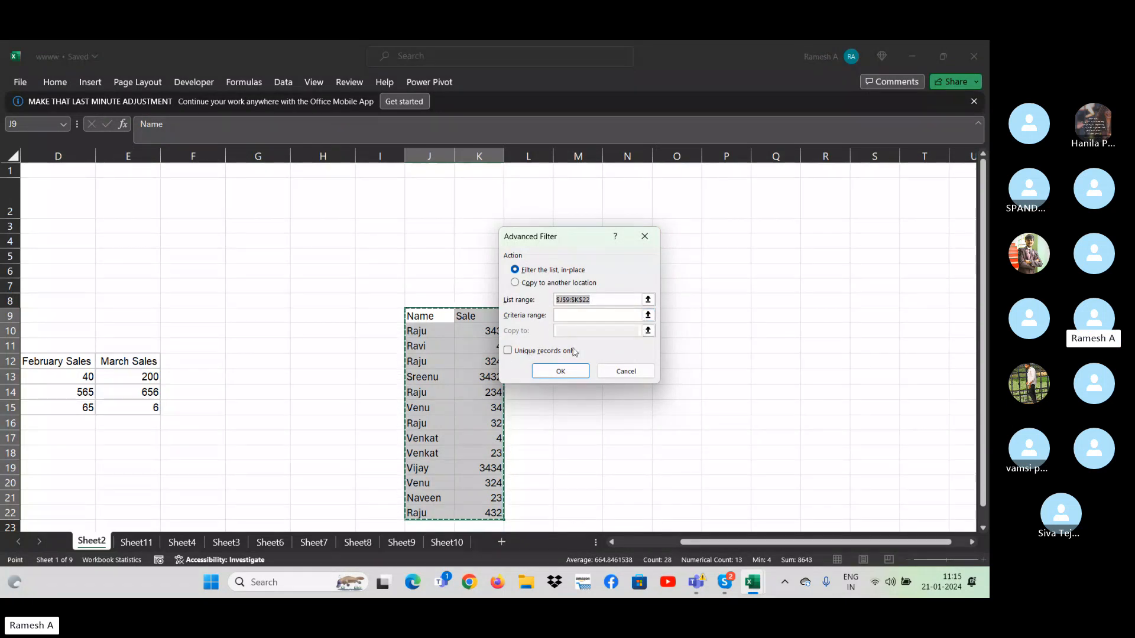
{"action": "left_click", "coordinate": [637, 371]}
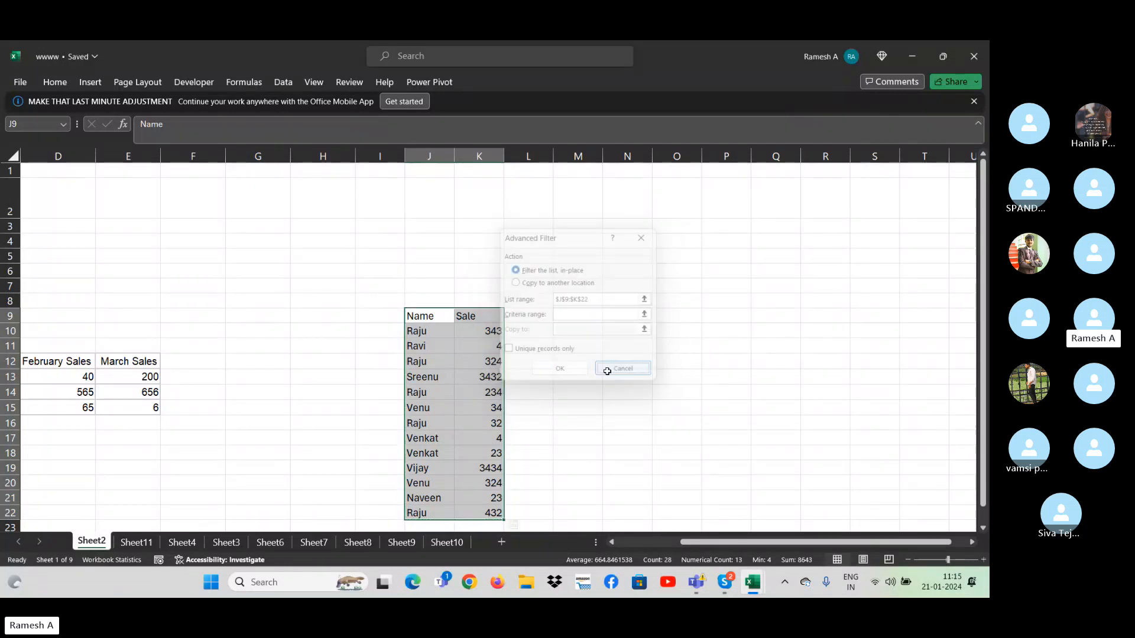
- Try to start an Advanced Filter on the Name column alone, with the header in J9 and without it
{"action": "left_click", "coordinate": [416, 332]}
{"action": "key", "text": "Up"}
{"action": "key", "text": "ctrl+shift+Down"}
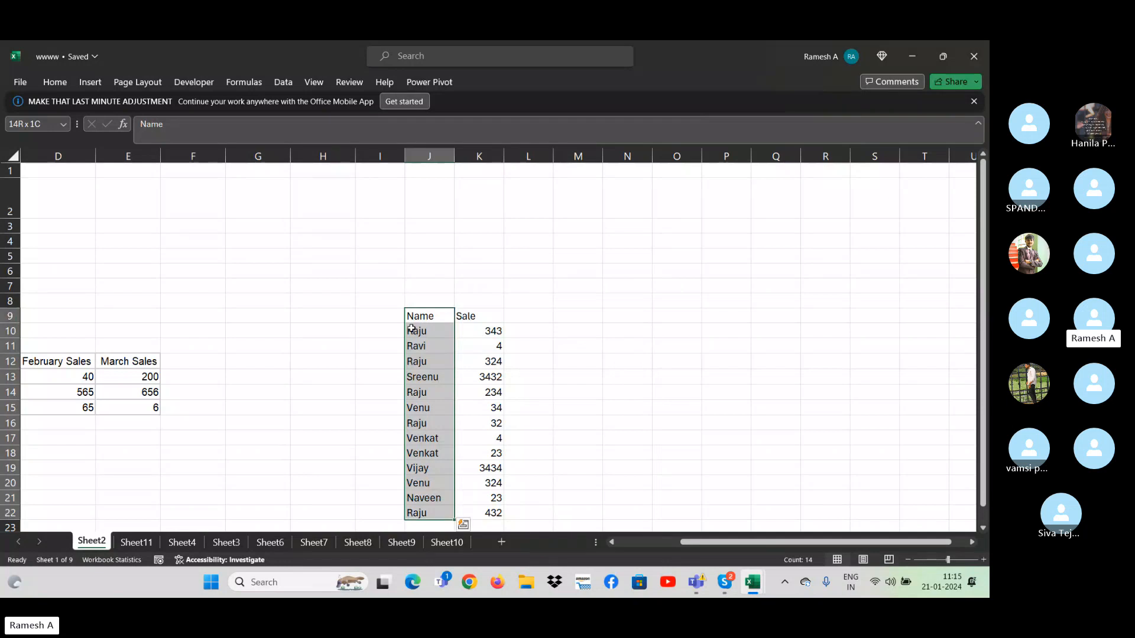
{"action": "left_click", "coordinate": [283, 82]}
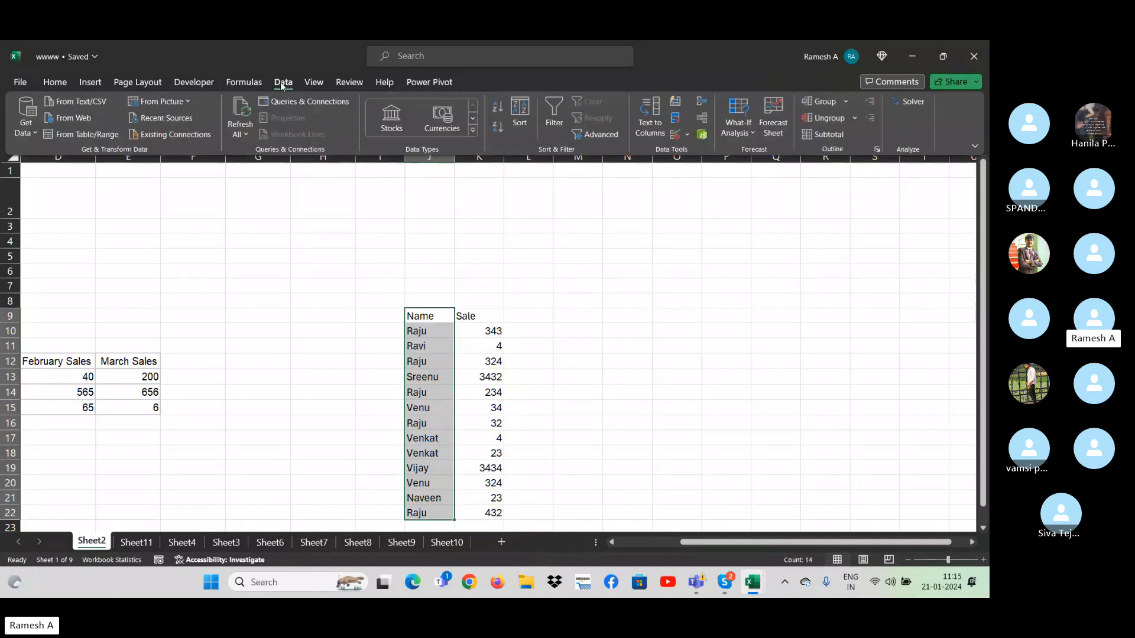
{"action": "left_click", "coordinate": [588, 135]}
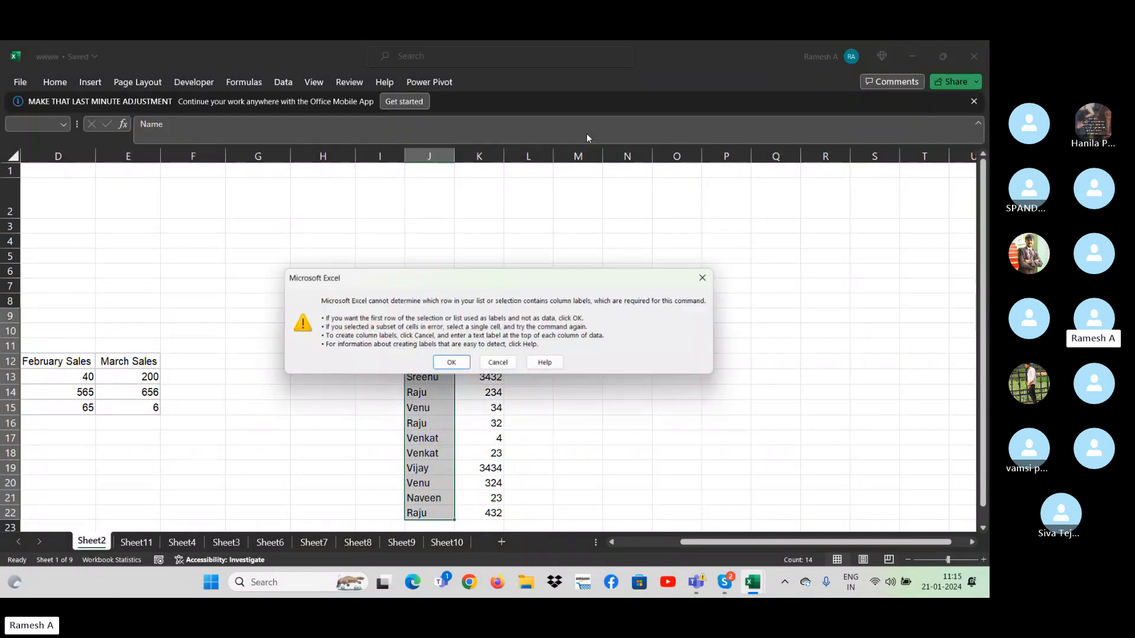
{"action": "left_click", "coordinate": [705, 276]}
{"action": "left_click", "coordinate": [702, 276]}
{"action": "left_click", "coordinate": [423, 324]}
{"action": "key", "text": "ctrl+shift+Down"}
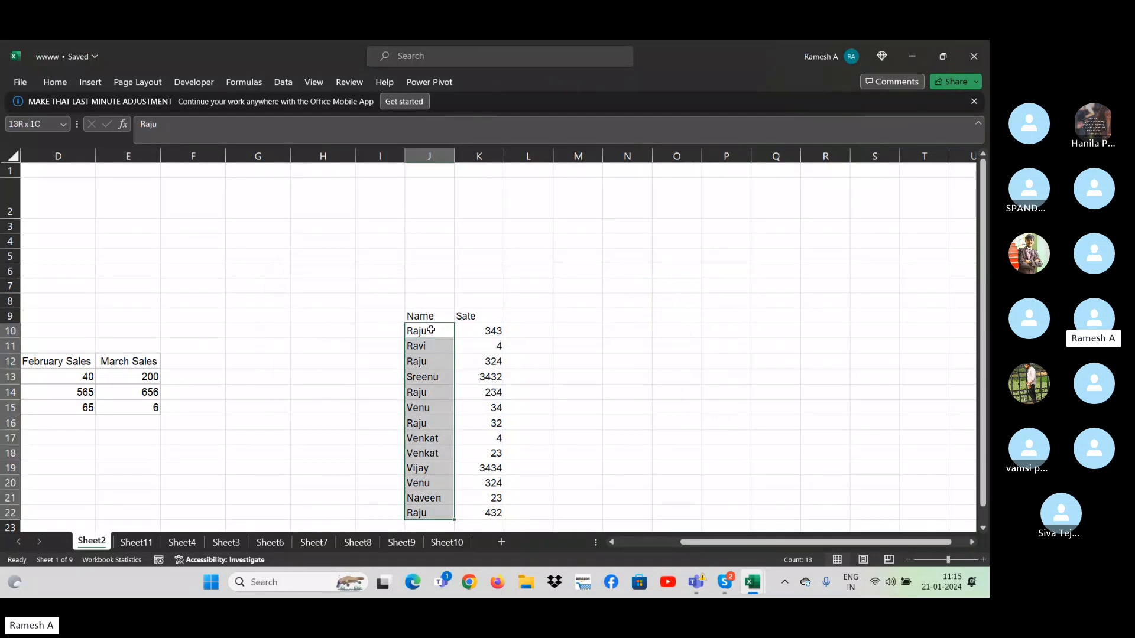
{"action": "left_click", "coordinate": [283, 82]}
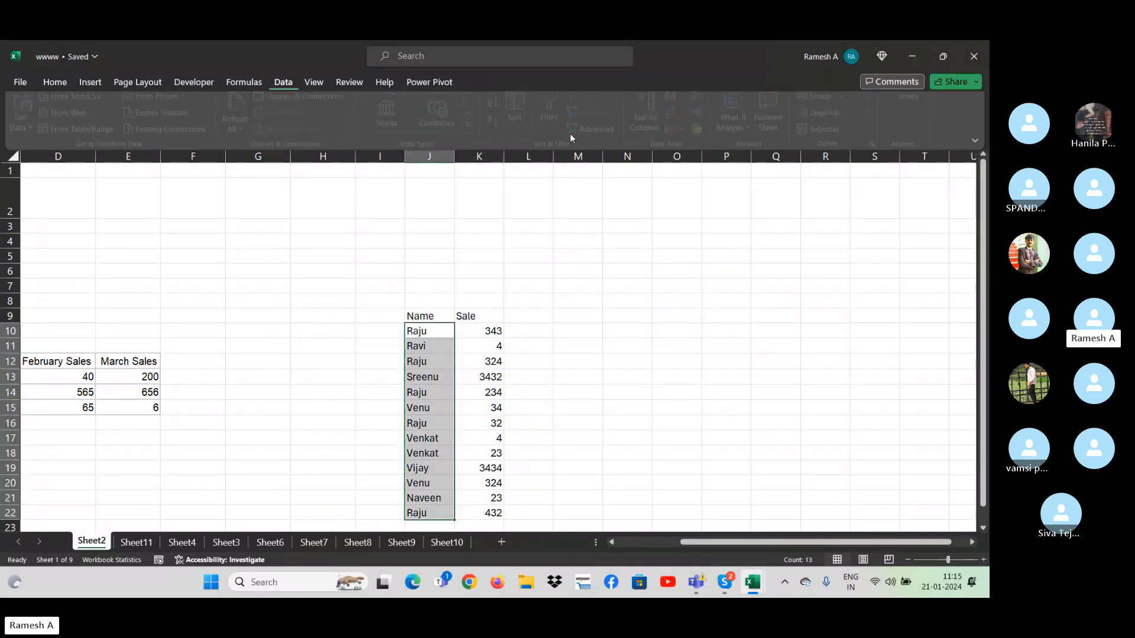
{"action": "left_click", "coordinate": [591, 135]}
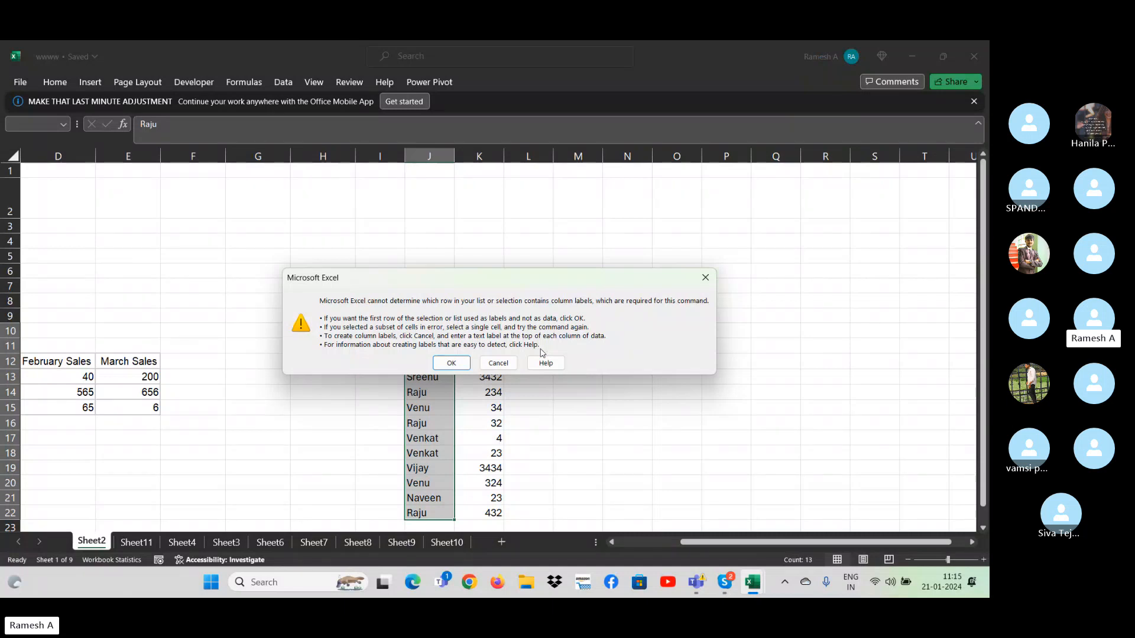
{"action": "key", "text": "Escape"}
{"action": "key", "text": "Up"}
{"action": "key", "text": "ctrl+shift+Down"}
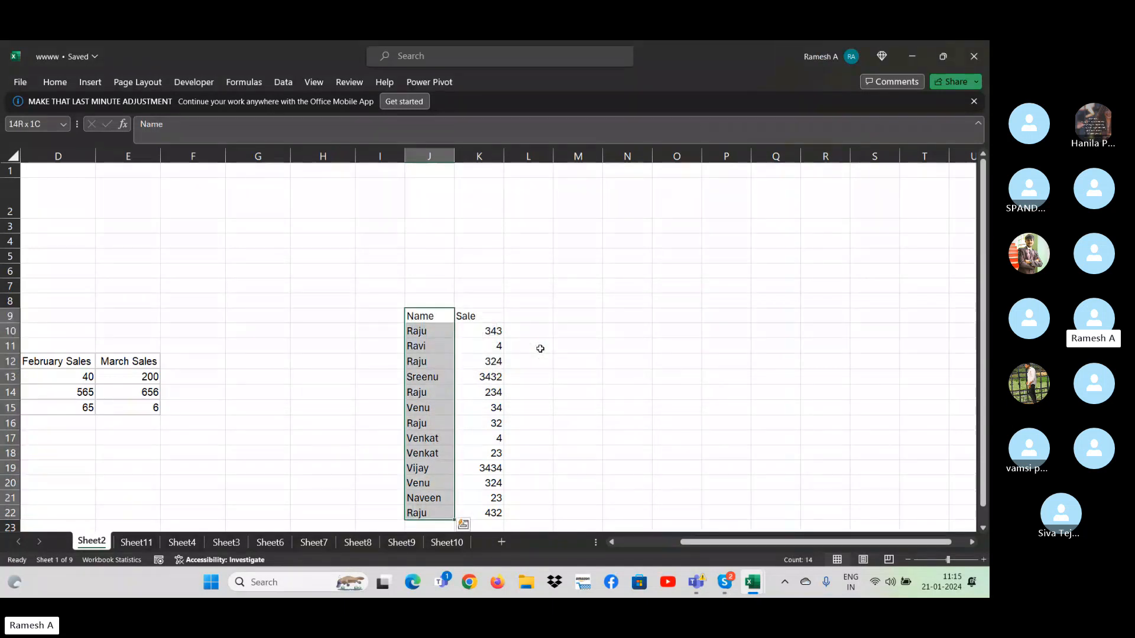
- Set up an Advanced Filter from a single cell of the list, with list range J9:J22 and unique records only
{"action": "left_click", "coordinate": [430, 344]}
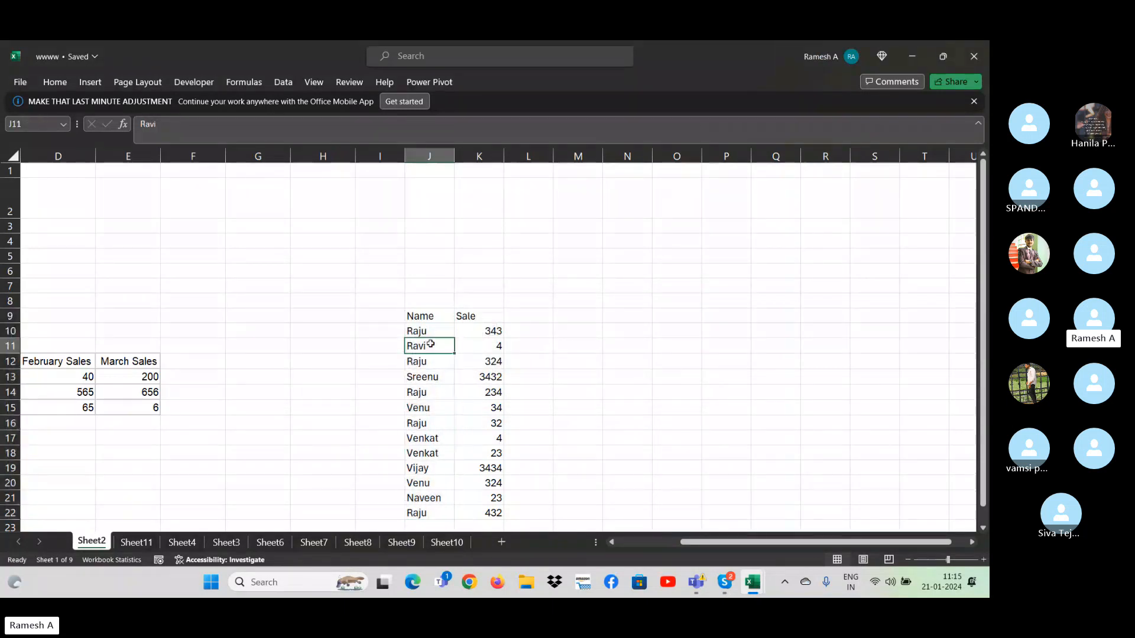
{"action": "left_click", "coordinate": [287, 89]}
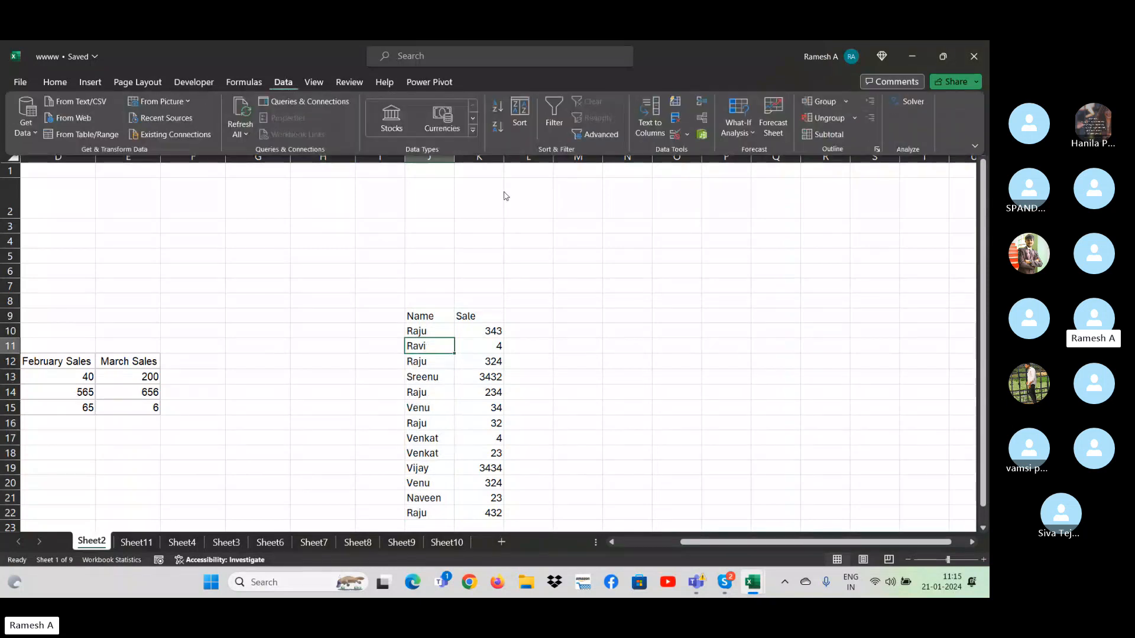
{"action": "left_click", "coordinate": [596, 134]}
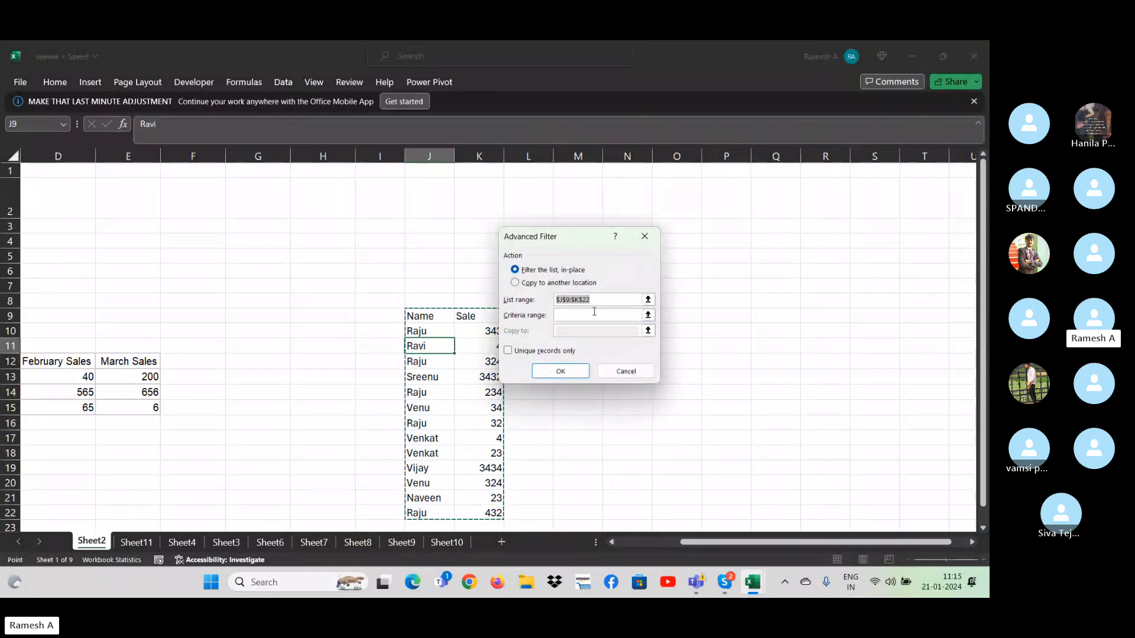
{"action": "left_click", "coordinate": [435, 314]}
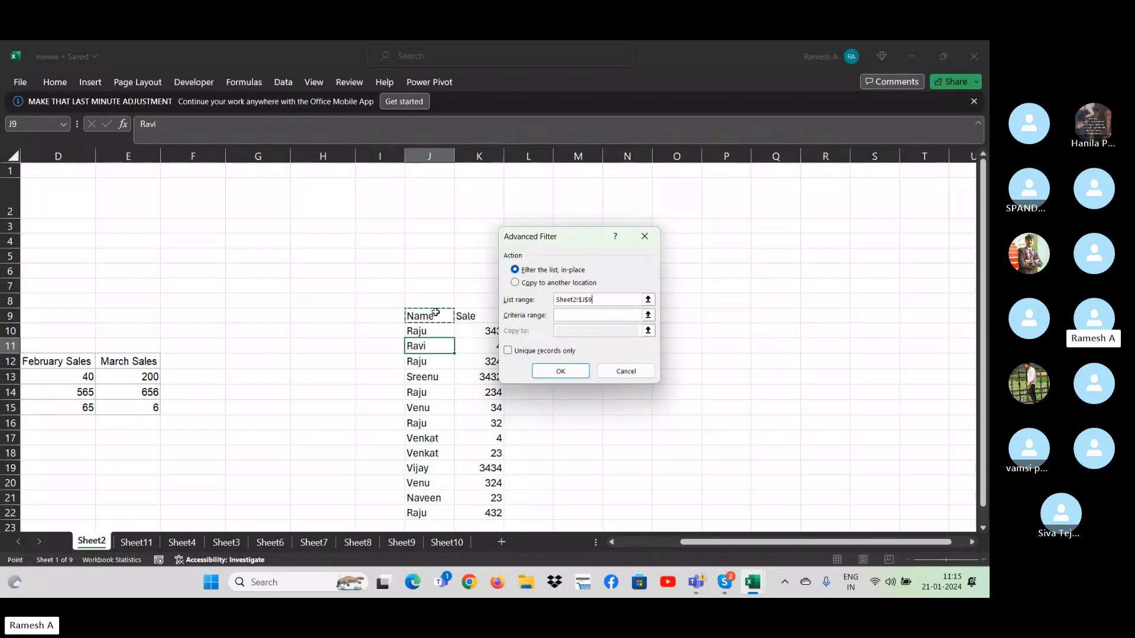
{"action": "key", "text": "ctrl+shift+Down"}
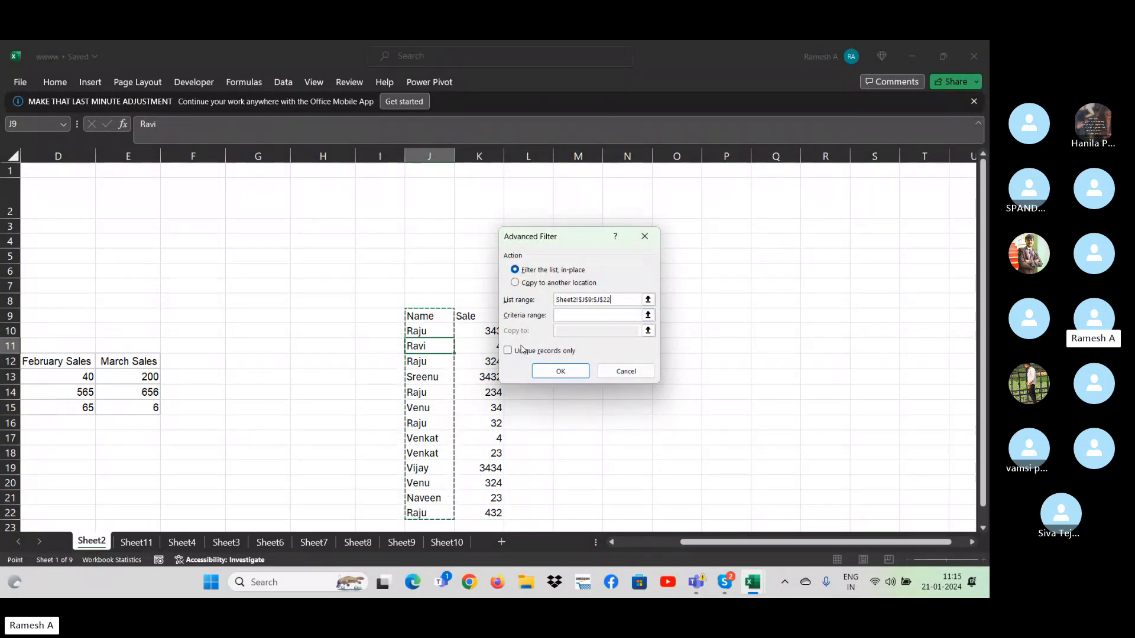
{"action": "left_click", "coordinate": [561, 350]}
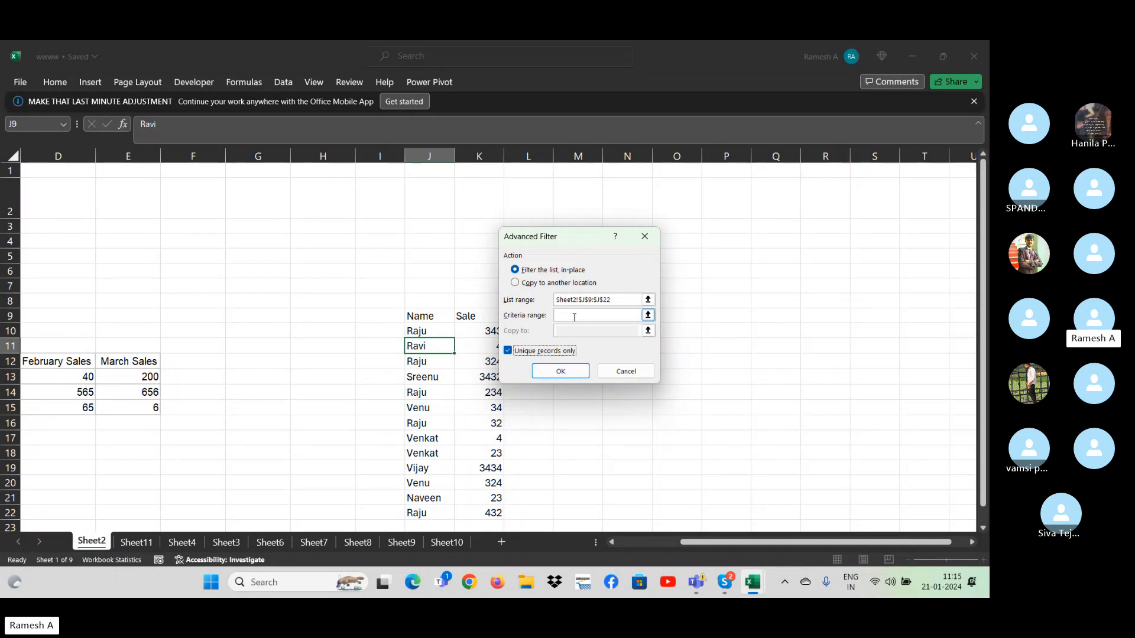
- Set the Advanced Filter to copy to another location, with Q6 as the destination, and run it
{"action": "left_click", "coordinate": [522, 285]}
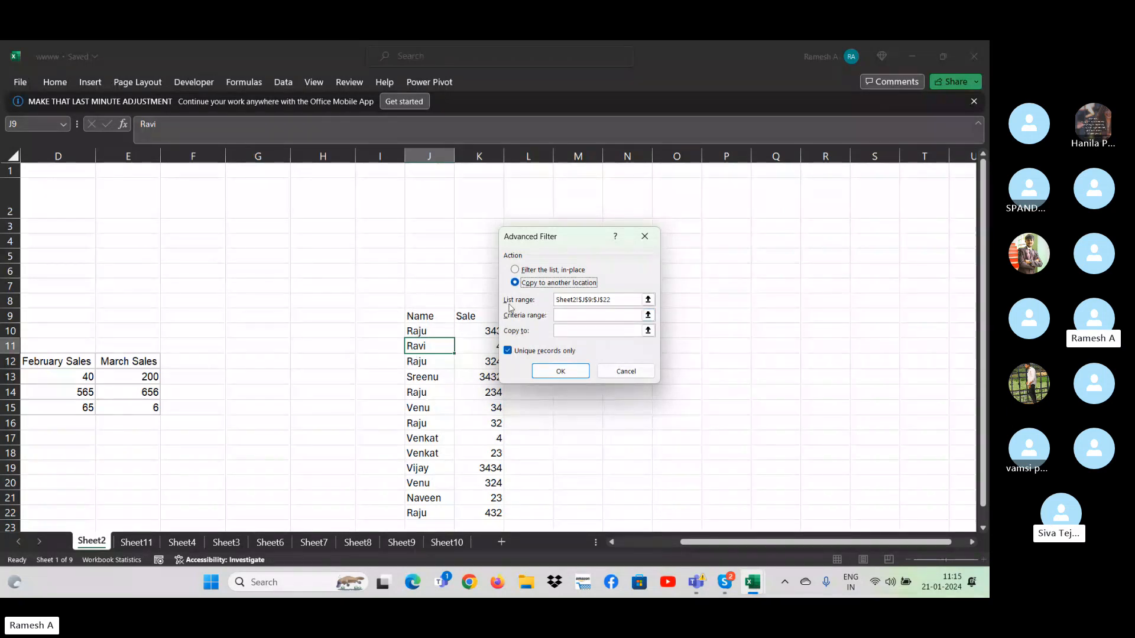
{"action": "left_click", "coordinate": [627, 300]}
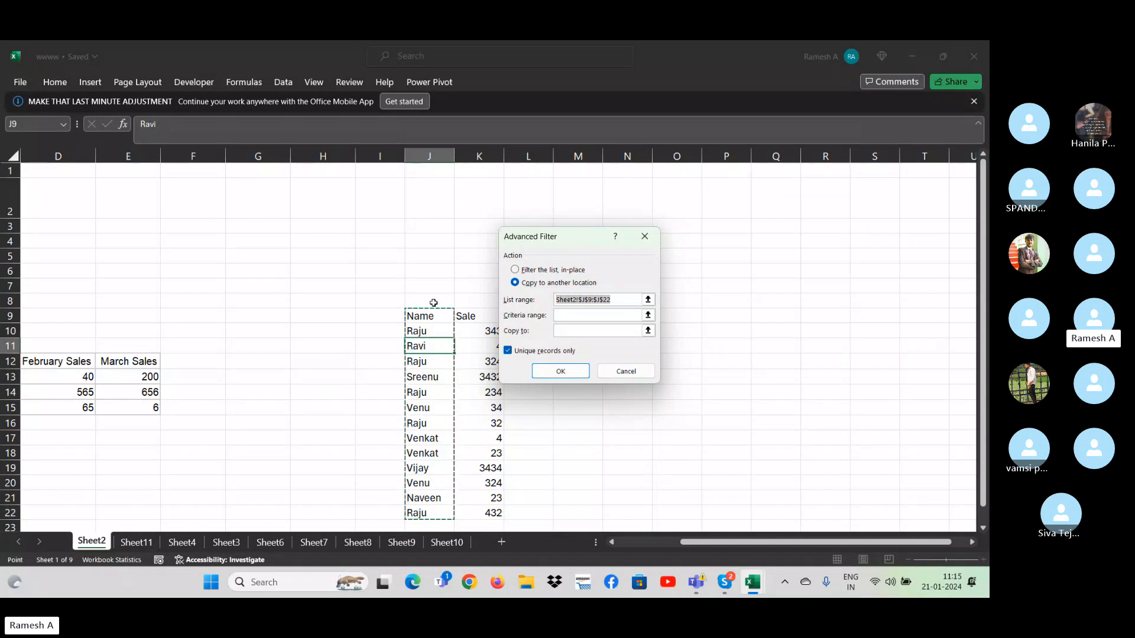
{"action": "left_click", "coordinate": [582, 329]}
{"action": "left_click", "coordinate": [768, 271]}
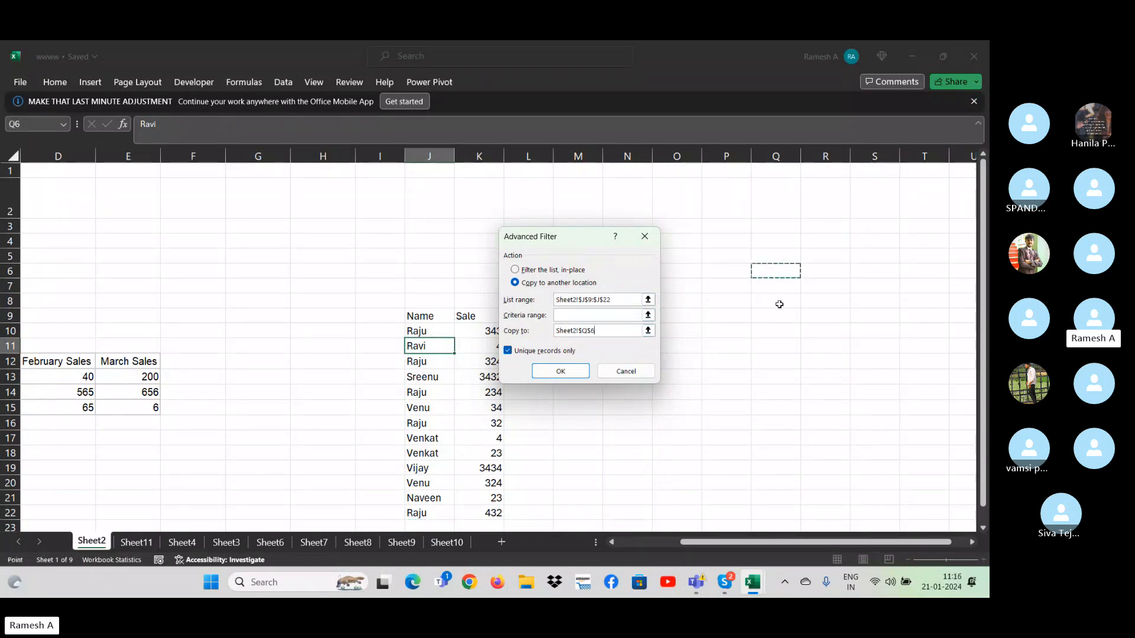
{"action": "left_click", "coordinate": [561, 371]}
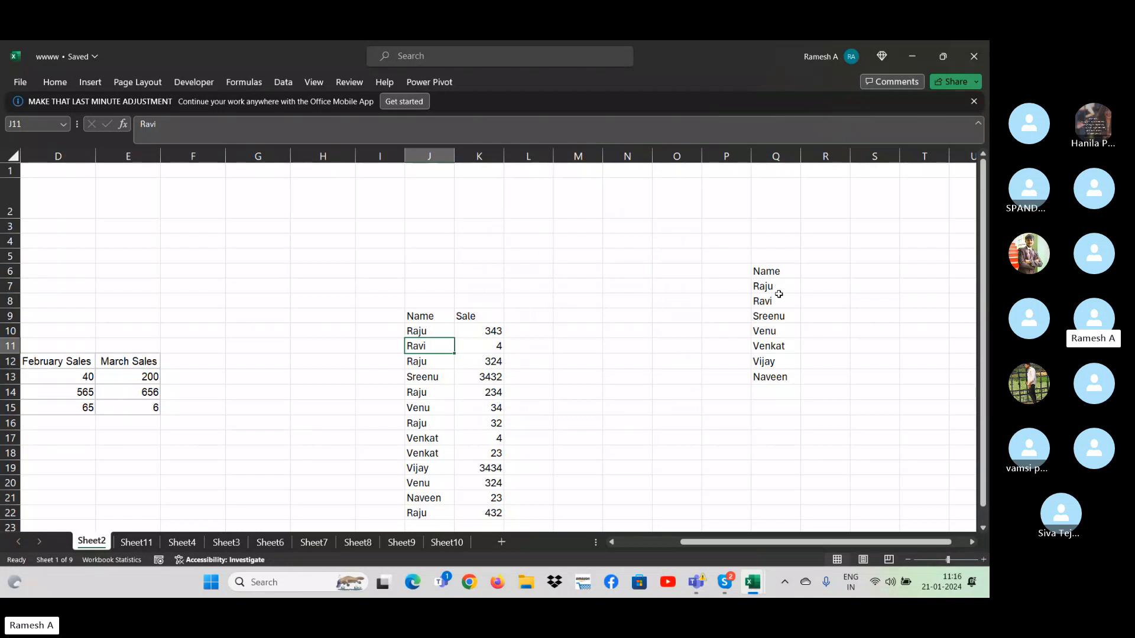
- Compare the extracted names in Q7:Q13 with the repeated entries in the original Name column
{"action": "left_click_drag", "start_coordinate": [776, 284], "coordinate": [778, 376]}
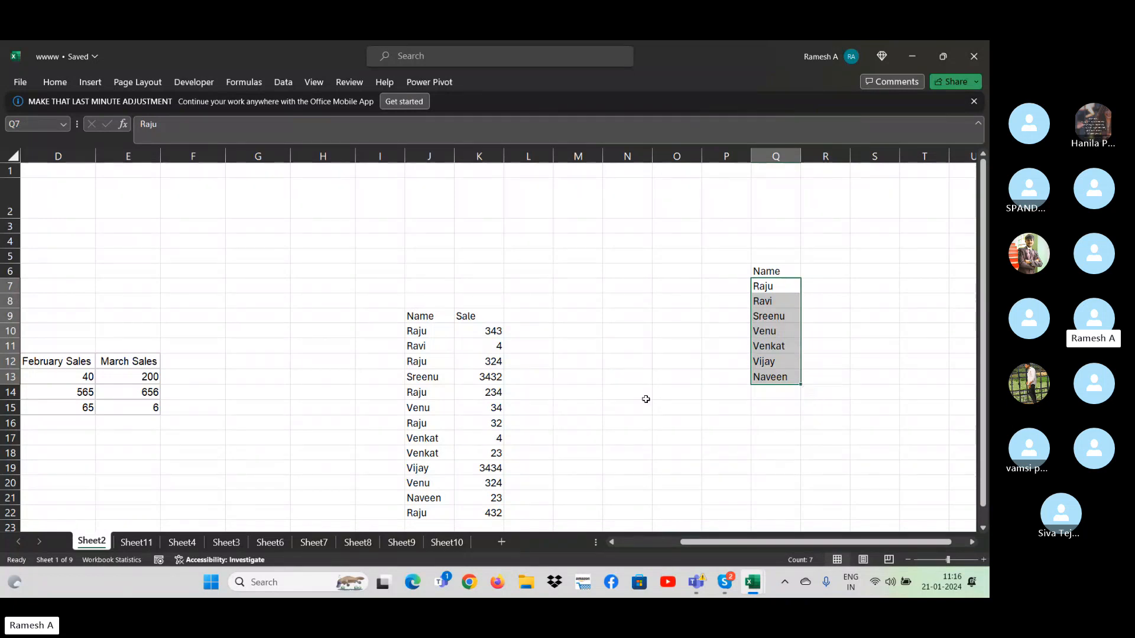
{"action": "left_click", "coordinate": [424, 322]}
{"action": "left_click", "coordinate": [426, 325]}
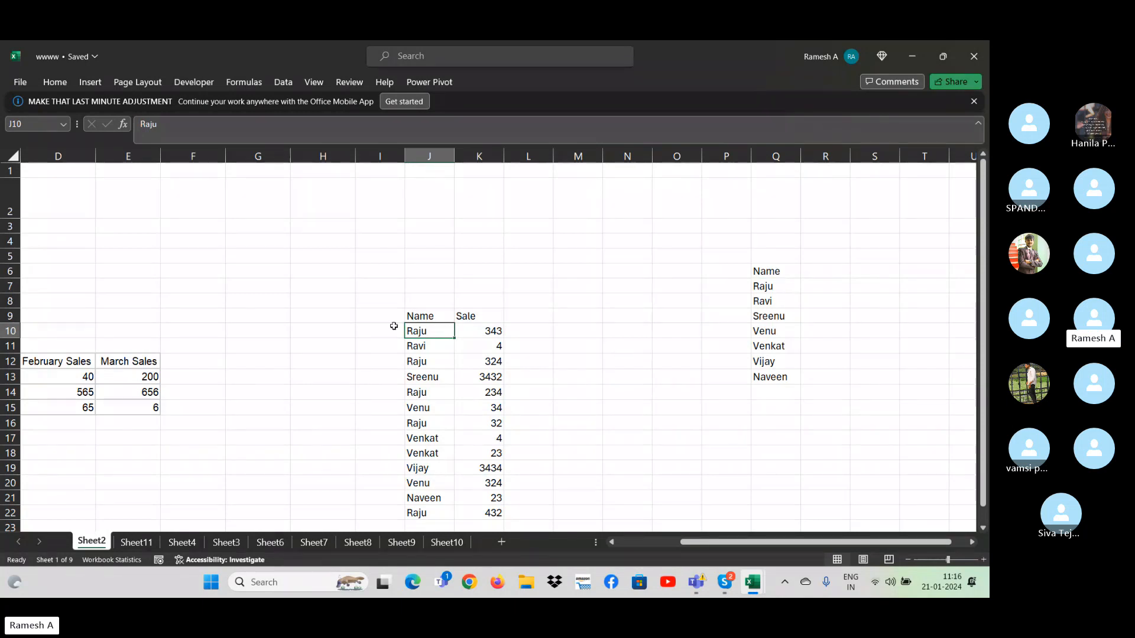
{"action": "left_click", "coordinate": [427, 366]}
{"action": "left_click", "coordinate": [434, 396]}
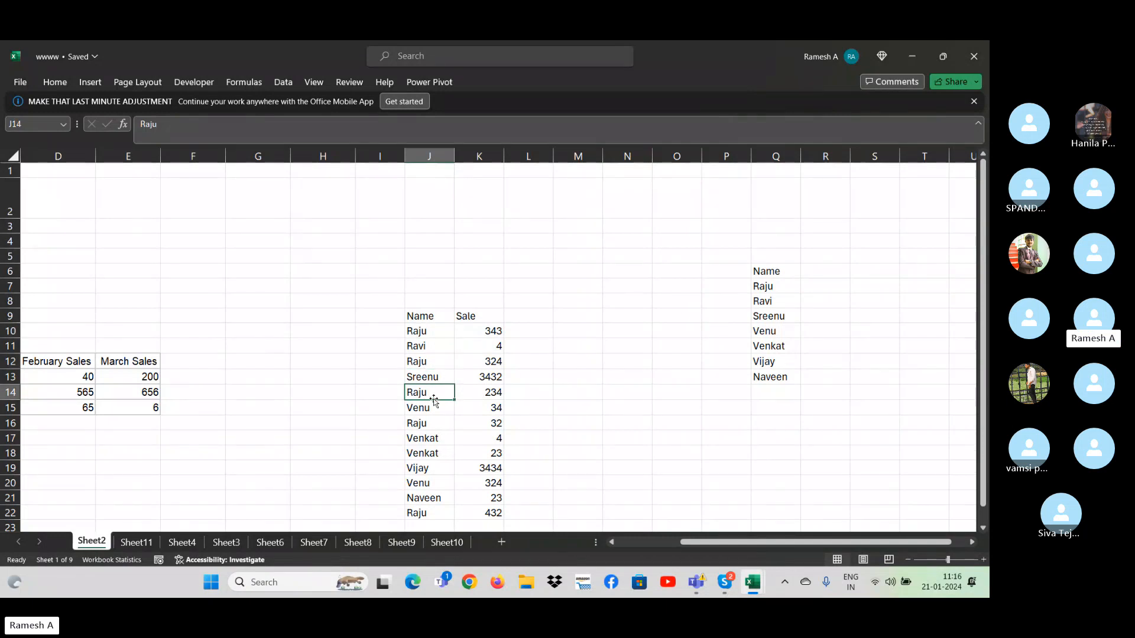
{"action": "left_click", "coordinate": [426, 425]}
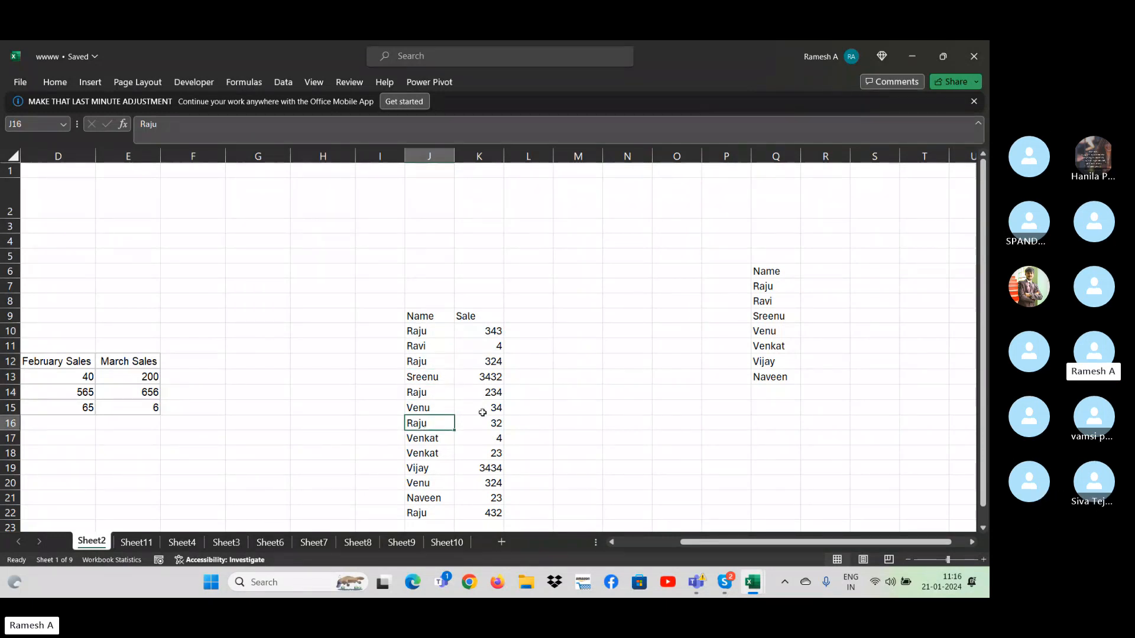
- Start an Advanced Filter on the Name column, list range J9:J22, set to copy to another location
{"action": "left_click", "coordinate": [443, 329]}
{"action": "left_click", "coordinate": [443, 322]}
{"action": "key", "text": "ctrl+shift+Down"}
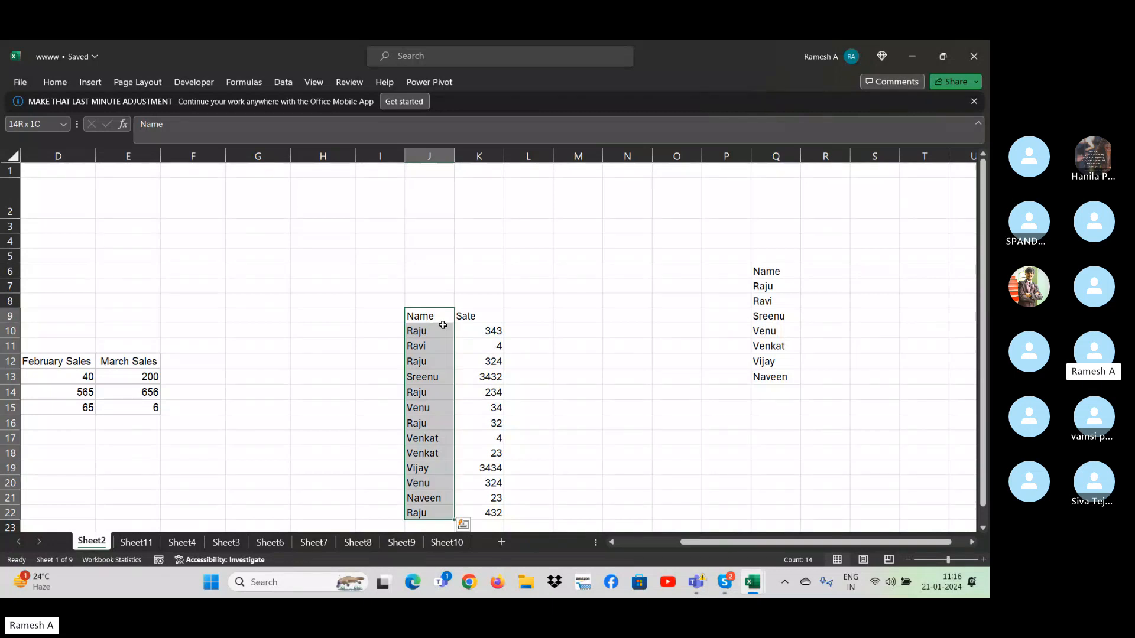
{"action": "left_click", "coordinate": [287, 86]}
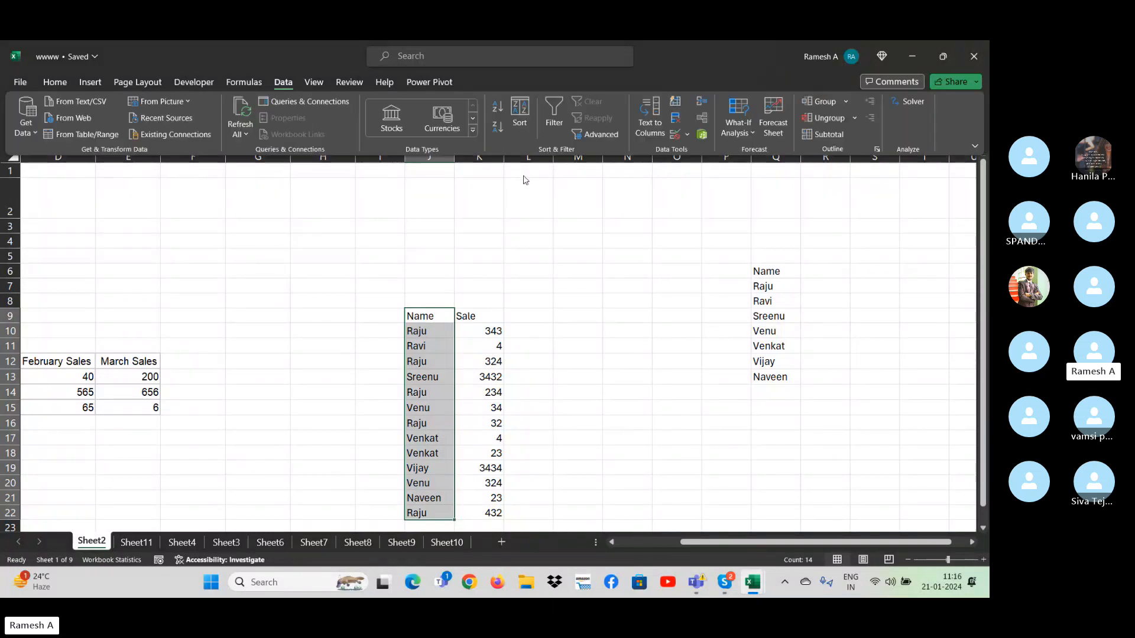
{"action": "left_click", "coordinate": [601, 134]}
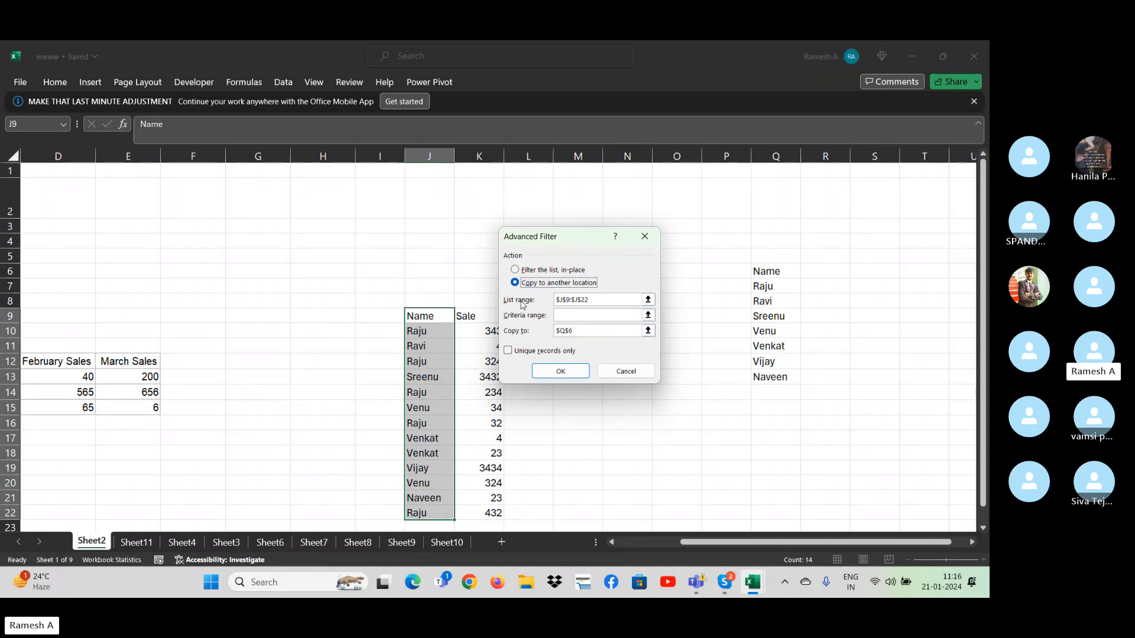
- Set the copy destination to S6 with unique records only and no criteria range, and run the filter
{"action": "left_click", "coordinate": [580, 316]}
{"action": "left_click_drag", "start_coordinate": [578, 331], "coordinate": [517, 337]}
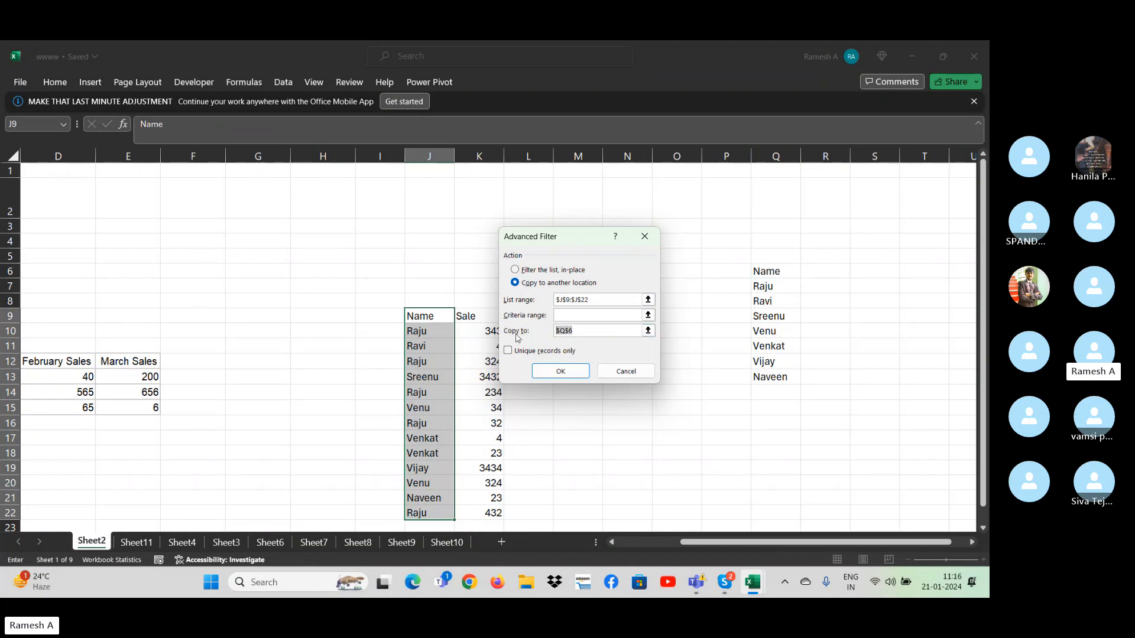
{"action": "left_click", "coordinate": [887, 269]}
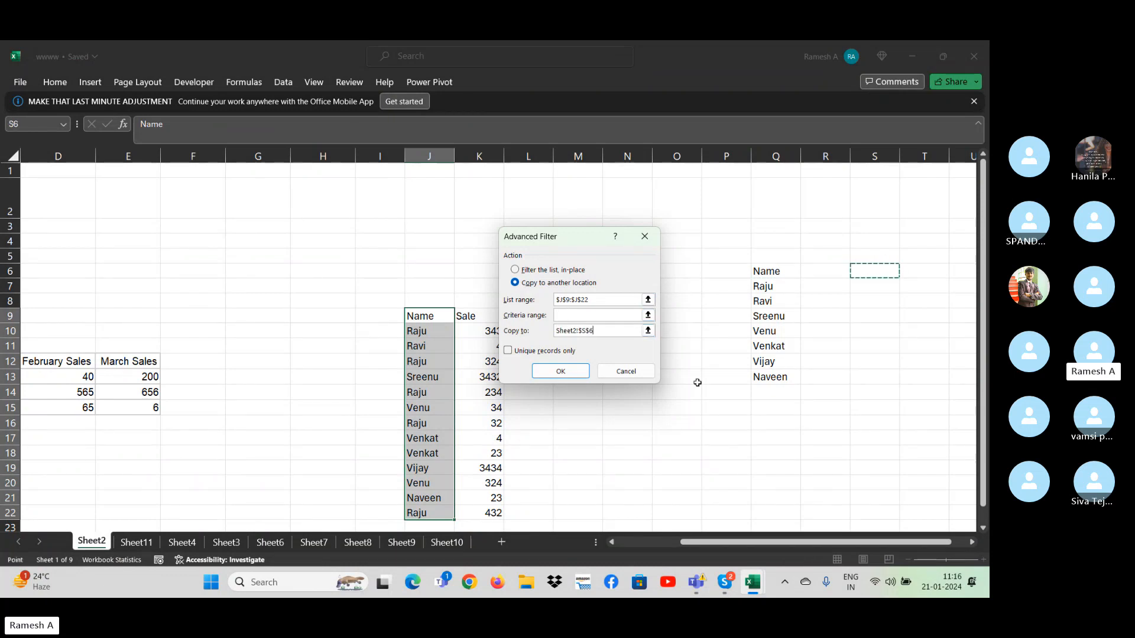
{"action": "left_click", "coordinate": [507, 351]}
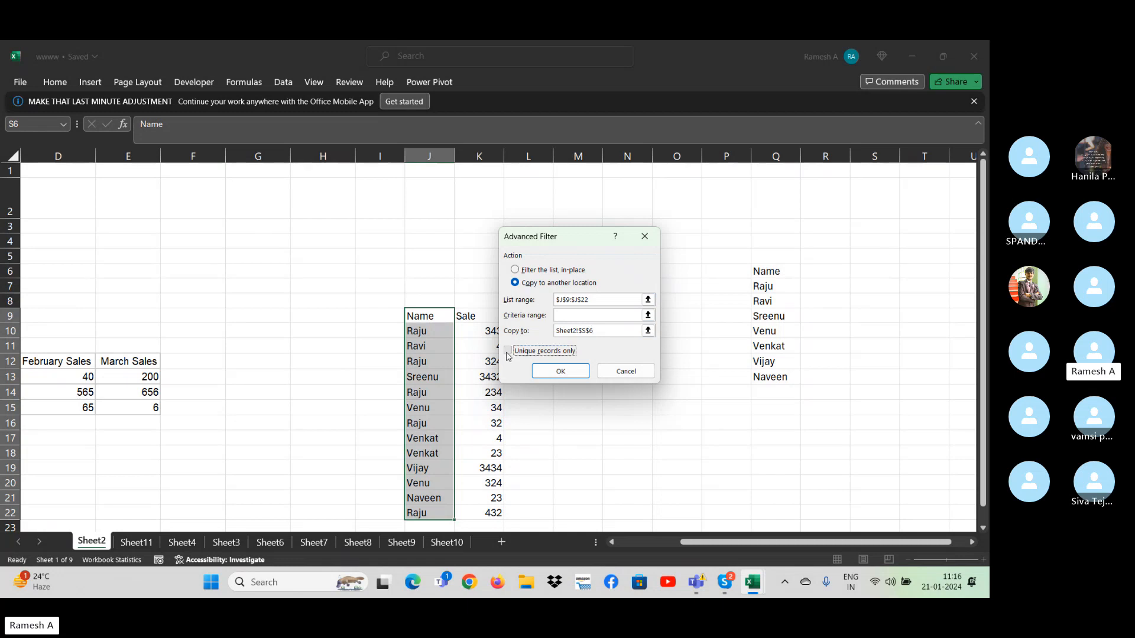
{"action": "left_click", "coordinate": [560, 371]}
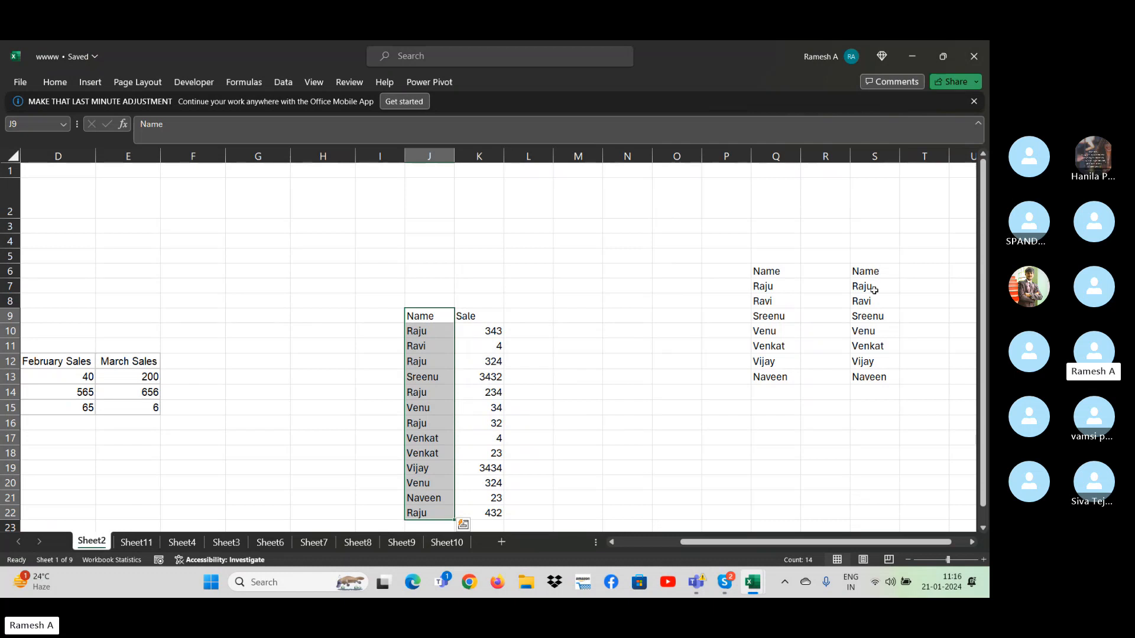
{"action": "left_click", "coordinate": [595, 358]}
{"action": "key", "text": "Right"}
{"action": "key", "text": "Right"}
{"action": "key", "text": "Left"}
{"action": "key", "text": "Left"}
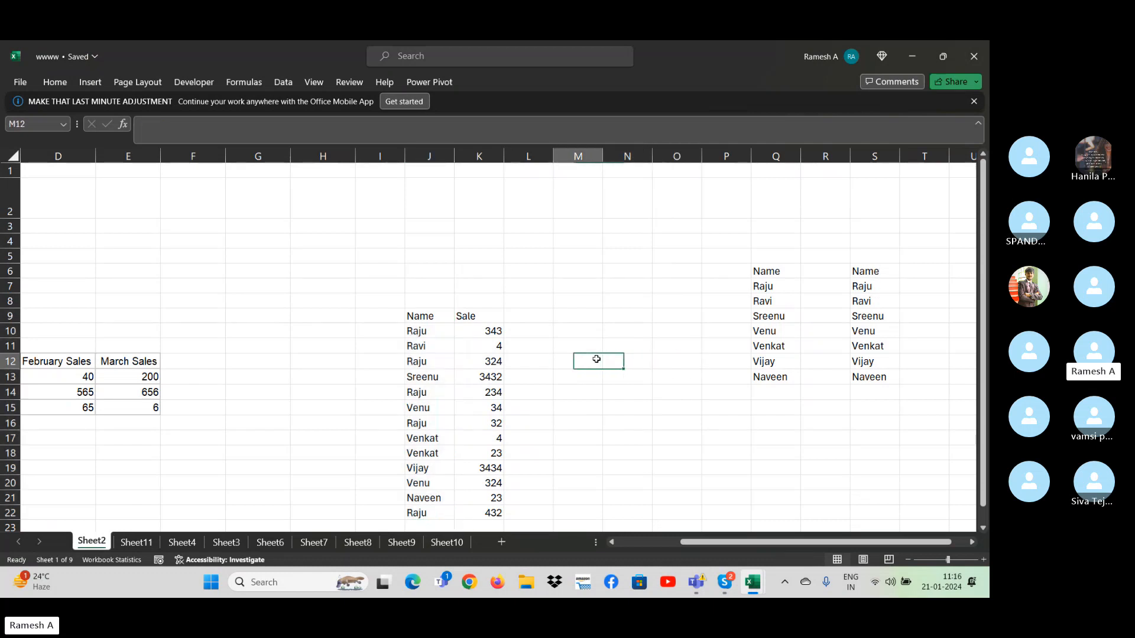
{"action": "key", "text": "Left"}
{"action": "key", "text": "Left"}
{"action": "key", "text": "Left"}
{"action": "key", "text": "Up"}
{"action": "key", "text": "Up"}
{"action": "key", "text": "Up"}
{"action": "key", "text": "Right"}
{"action": "key", "text": "Down"}
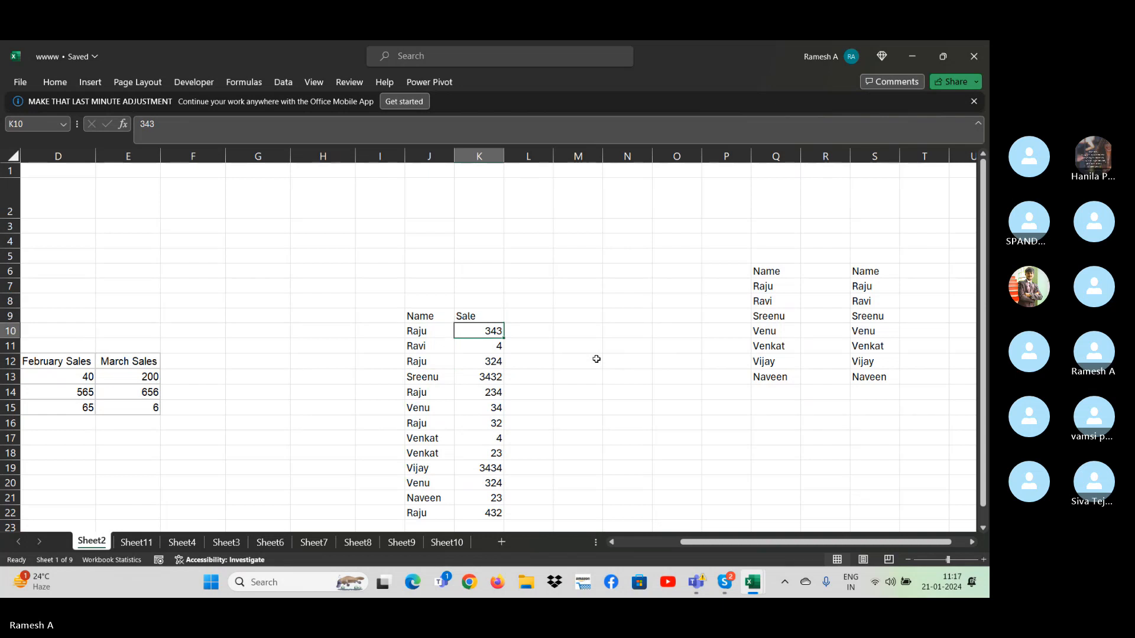
{"action": "key", "text": "Up"}
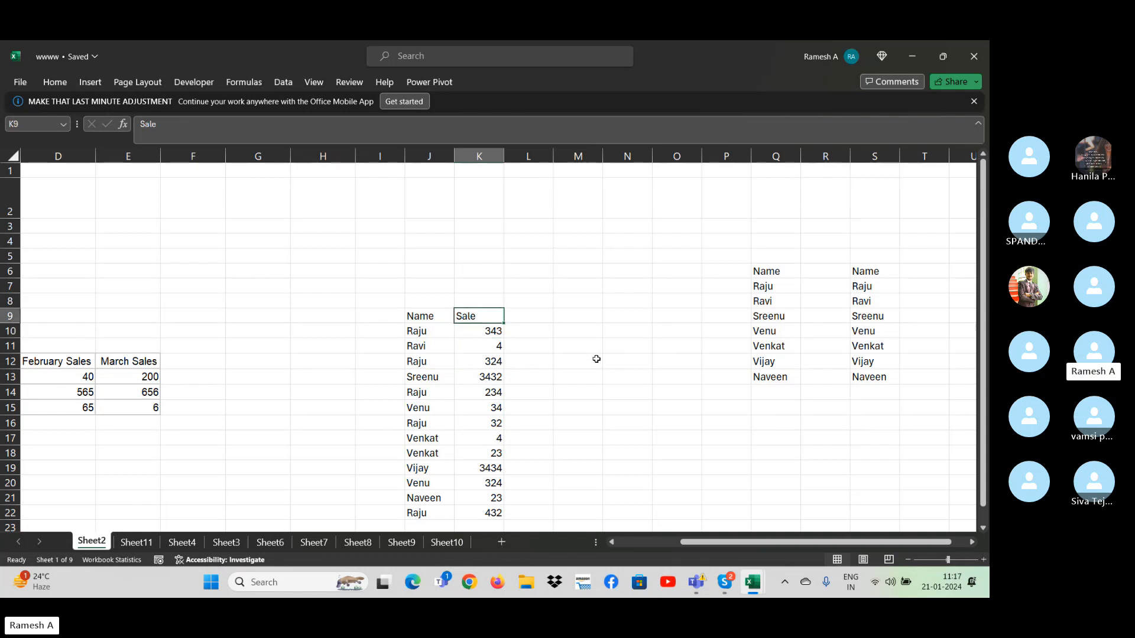
{"action": "type", "text": "Ta"}
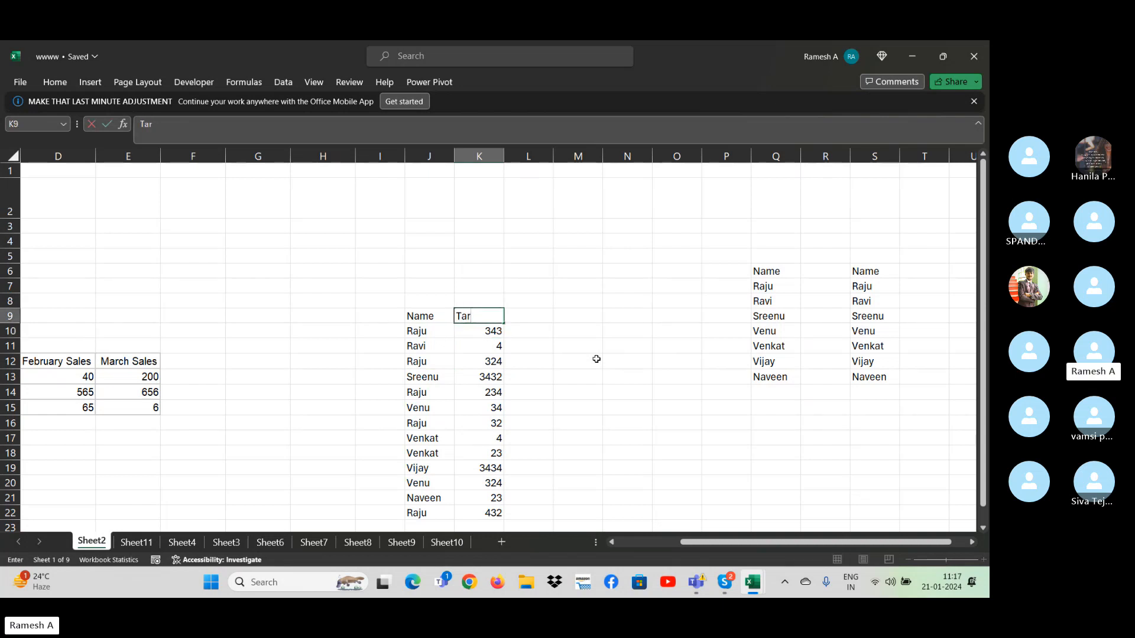
{"action": "type", "text": "r"}
{"action": "key", "text": "Escape"}
- Replace the first three Sale values in K10:K12 with 566, 554 and 334
{"action": "key", "text": "Down"}
{"action": "key", "text": "Up"}
{"action": "key", "text": "Left"}
{"action": "key", "text": "ctrl+a"}
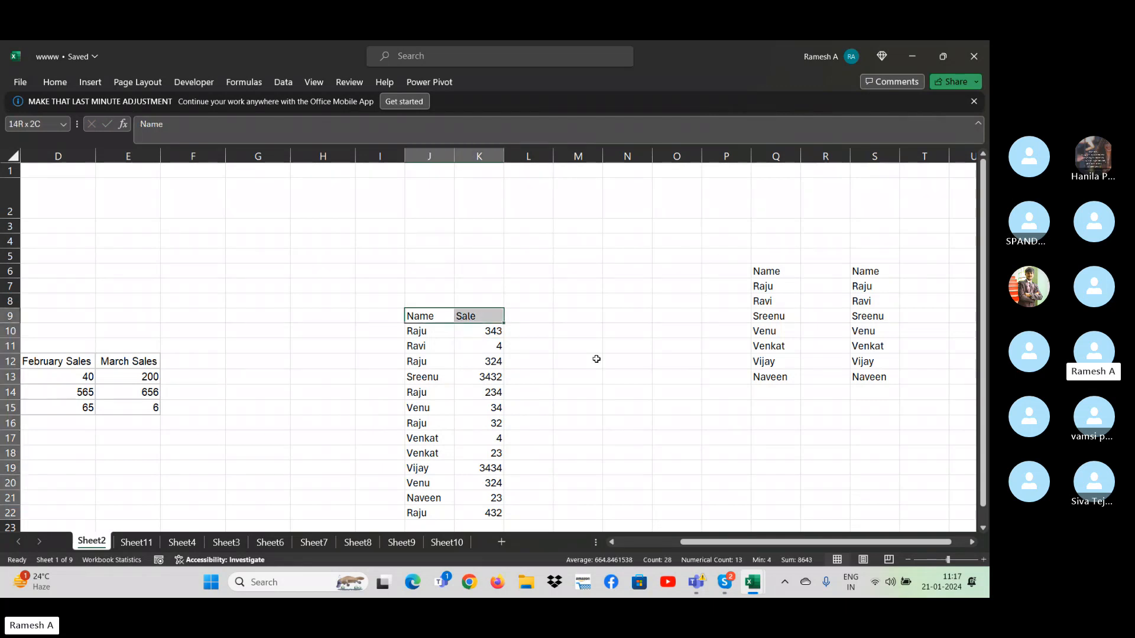
{"action": "key", "text": "Down"}
{"action": "key", "text": "Right"}
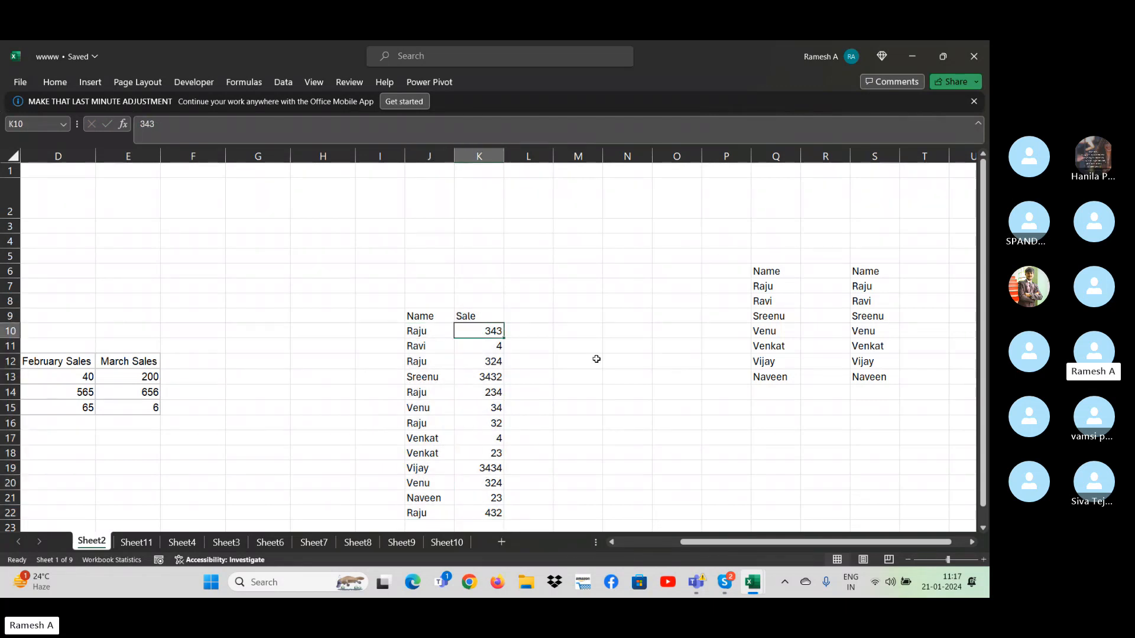
{"action": "type", "text": "566"}
{"action": "key", "text": "Return"}
{"action": "type", "text": "554"}
{"action": "key", "text": "Return"}
{"action": "type", "text": "3"}
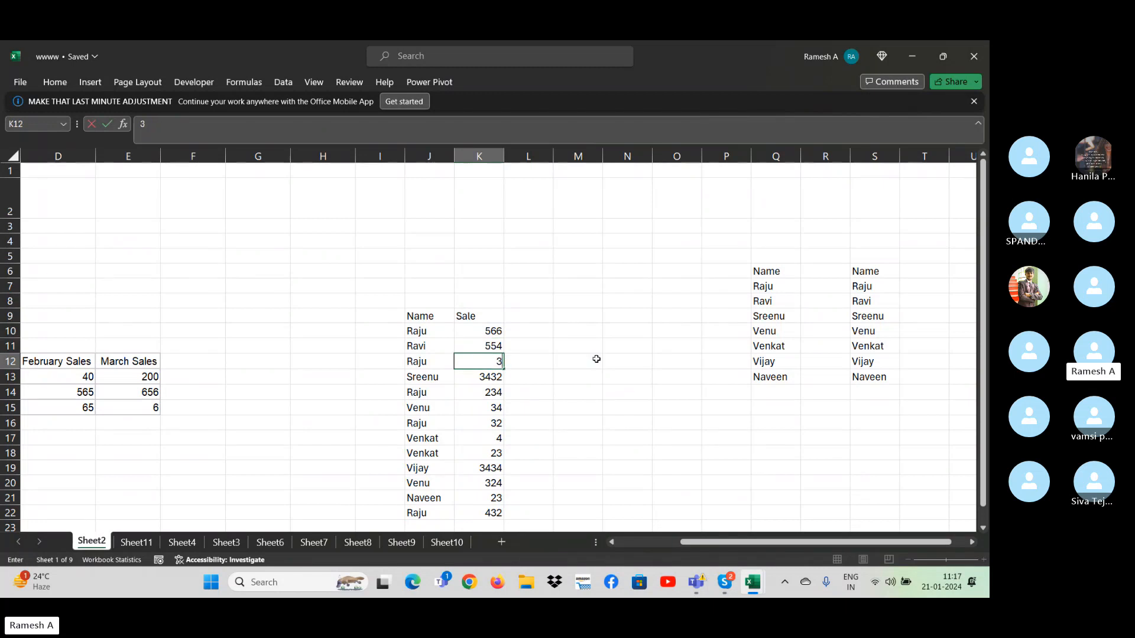
{"action": "type", "text": "34"}
{"action": "key", "text": "Return"}
- Replace the Sale values in K13:K16 with 33, 222, 800 and 900
{"action": "type", "text": "33"}
{"action": "key", "text": "Return"}
{"action": "type", "text": "222"}
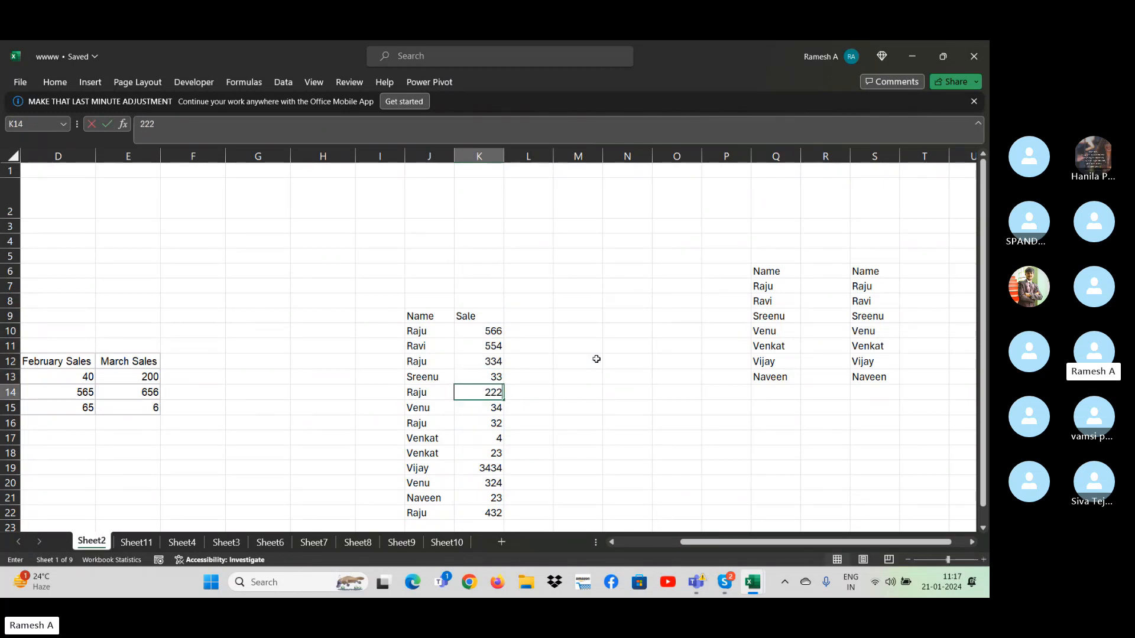
{"action": "key", "text": "Return"}
{"action": "type", "text": "800"}
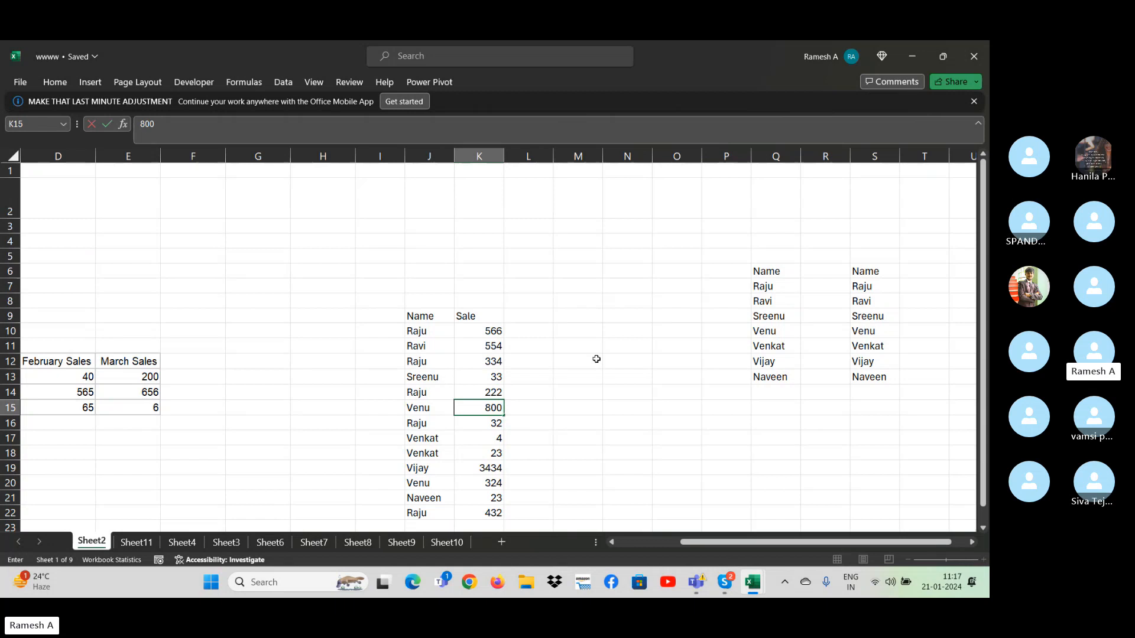
{"action": "key", "text": "Return"}
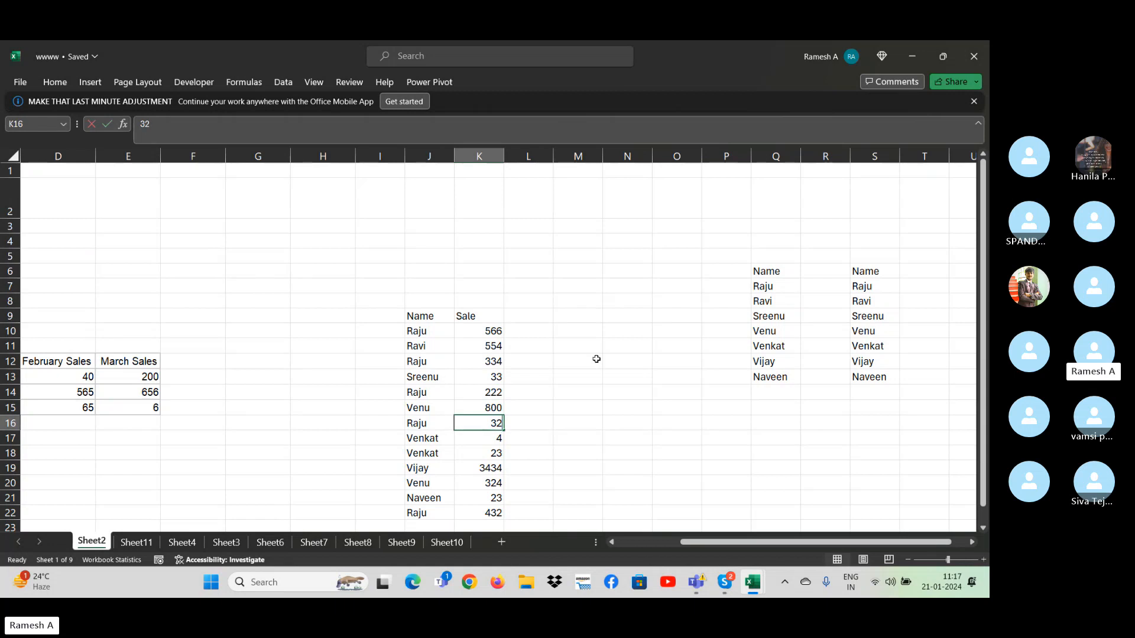
{"action": "type", "text": "900"}
{"action": "key", "text": "Return"}
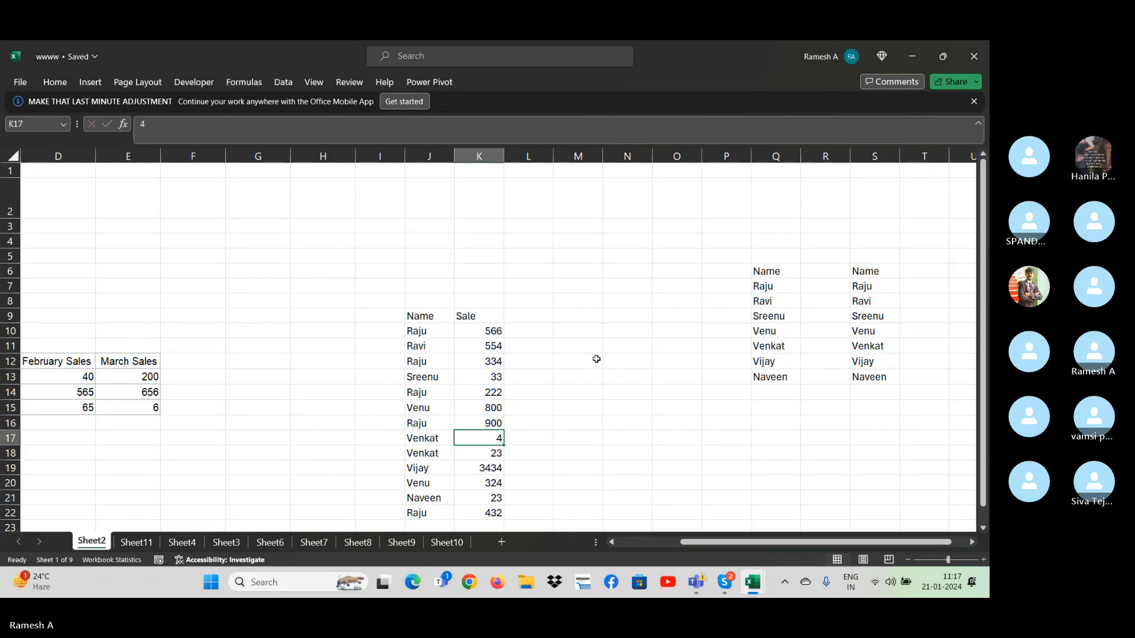
- Set the Sale value in K17 to 566 and the one in K19 to 44
{"action": "type", "text": "566"}
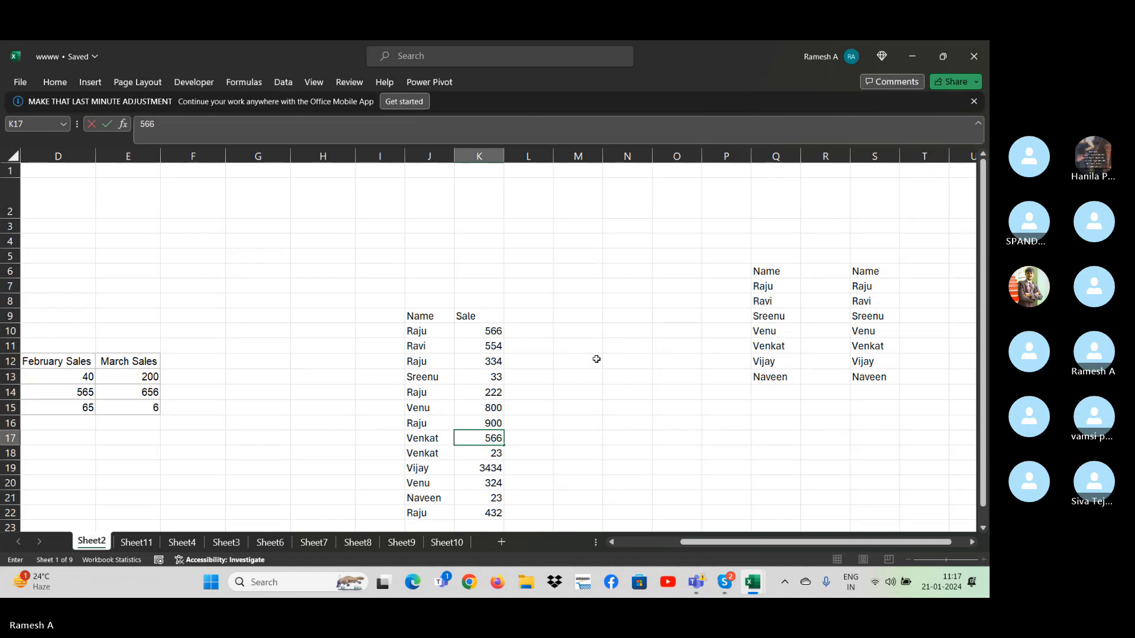
{"action": "key", "text": "Return"}
{"action": "key", "text": "Return"}
{"action": "type", "text": "44"}
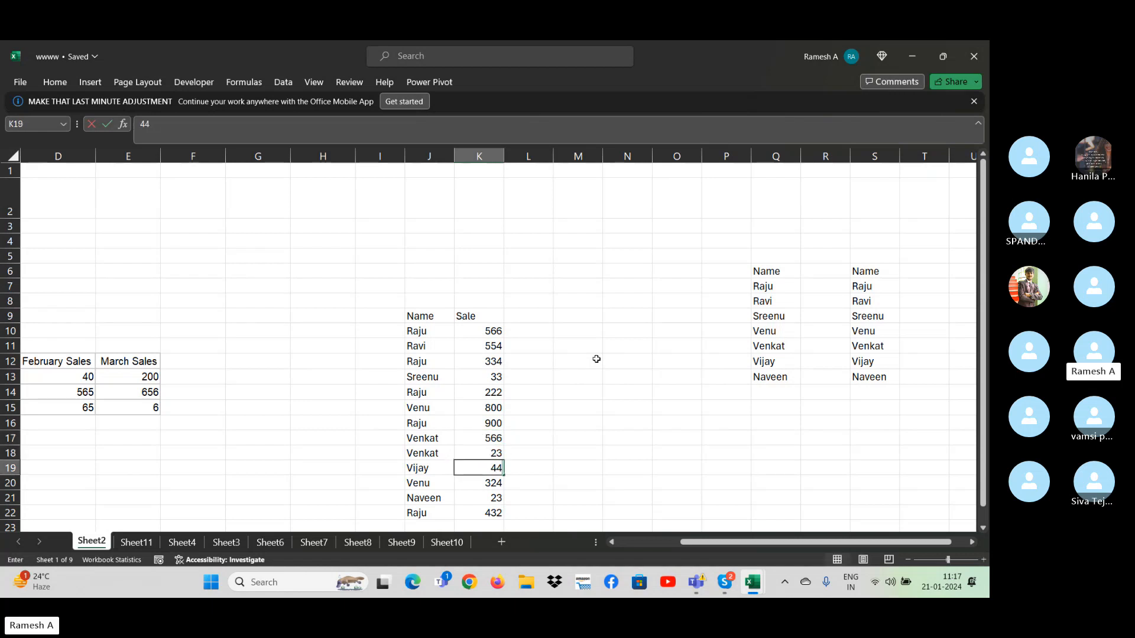
{"action": "key", "text": "Return"}
{"action": "key", "text": "Right"}
{"action": "key", "text": "Right"}
{"action": "key", "text": "Right"}
{"action": "key", "text": "Right"}
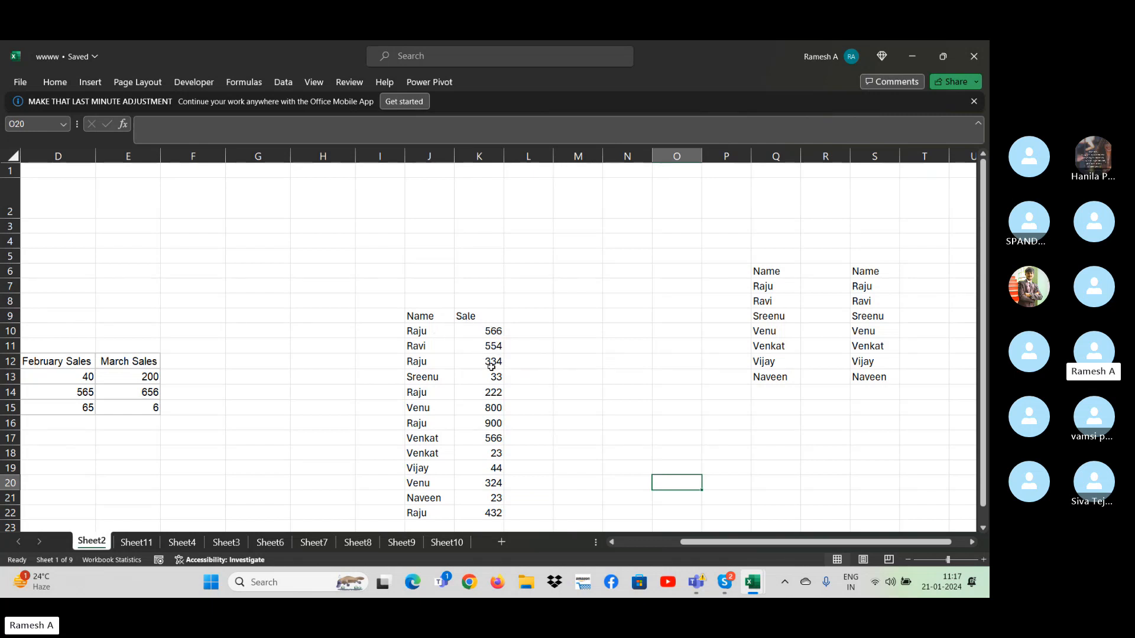
{"action": "left_click", "coordinate": [649, 454]}
{"action": "left_click", "coordinate": [429, 326]}
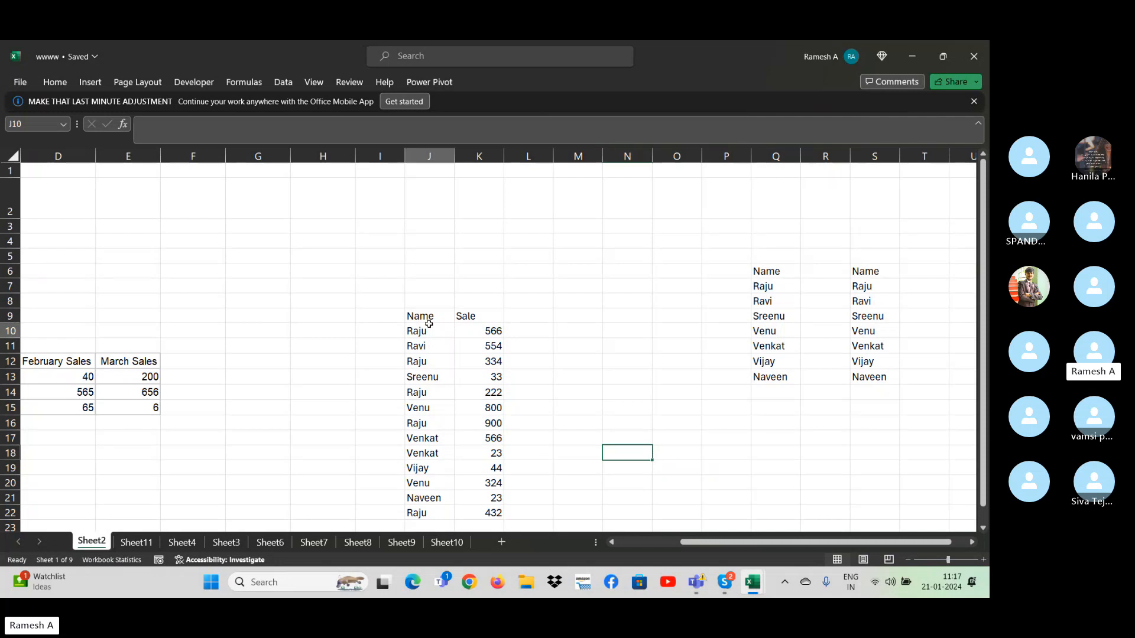
{"action": "key", "text": "Up"}
{"action": "key", "text": "ctrl+shift+Right"}
{"action": "key", "text": "ctrl+shift+Down"}
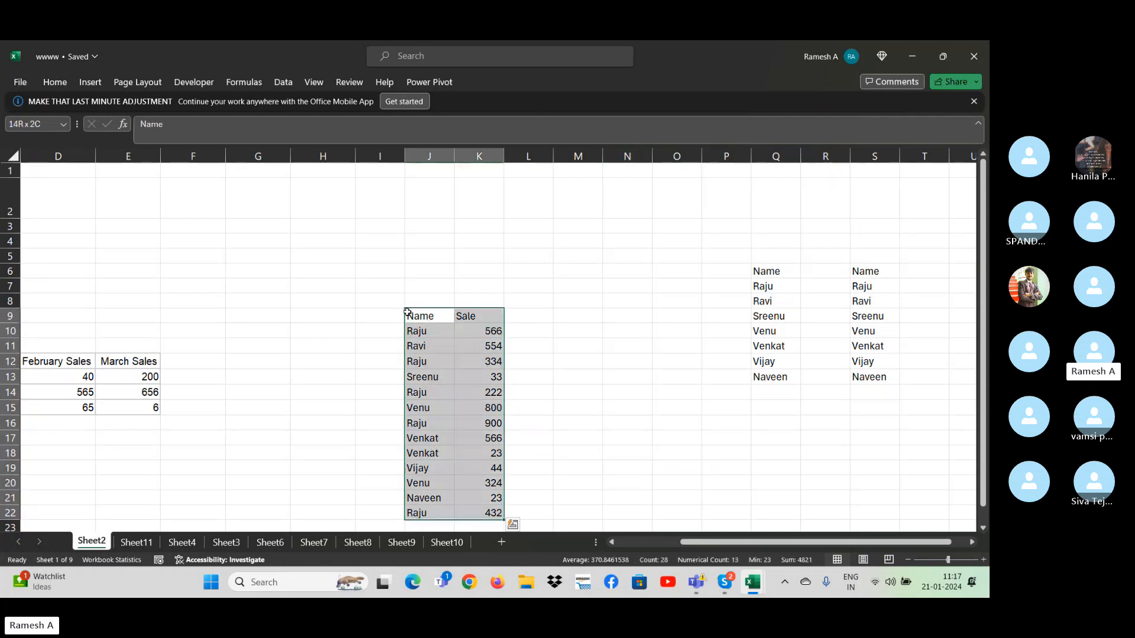
{"action": "left_click", "coordinate": [295, 84]}
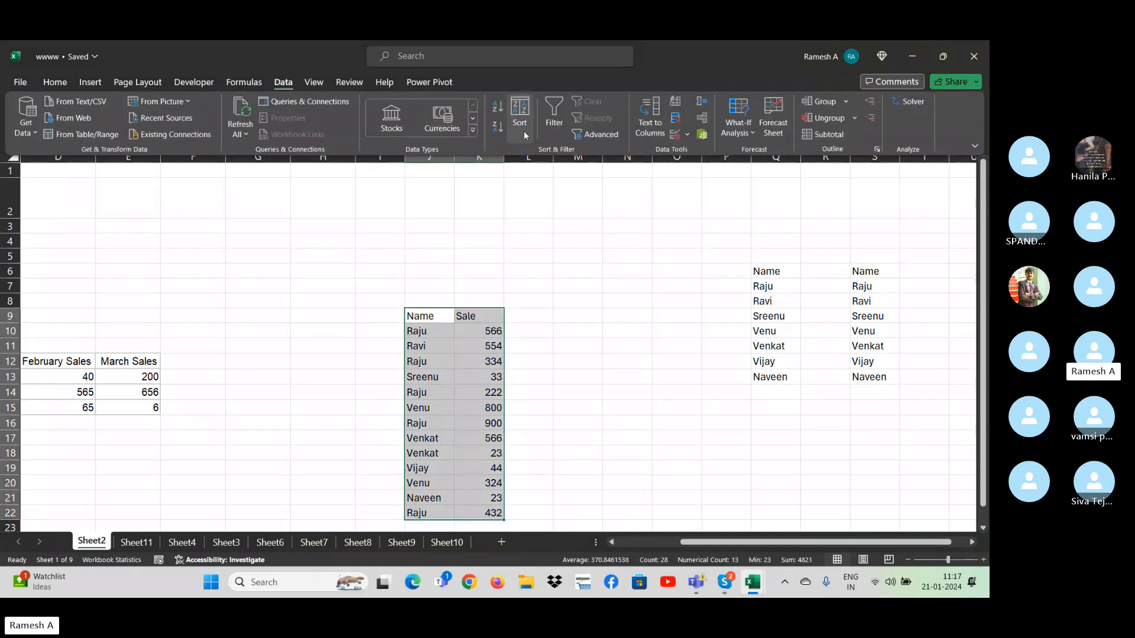
{"action": "left_click", "coordinate": [592, 136]}
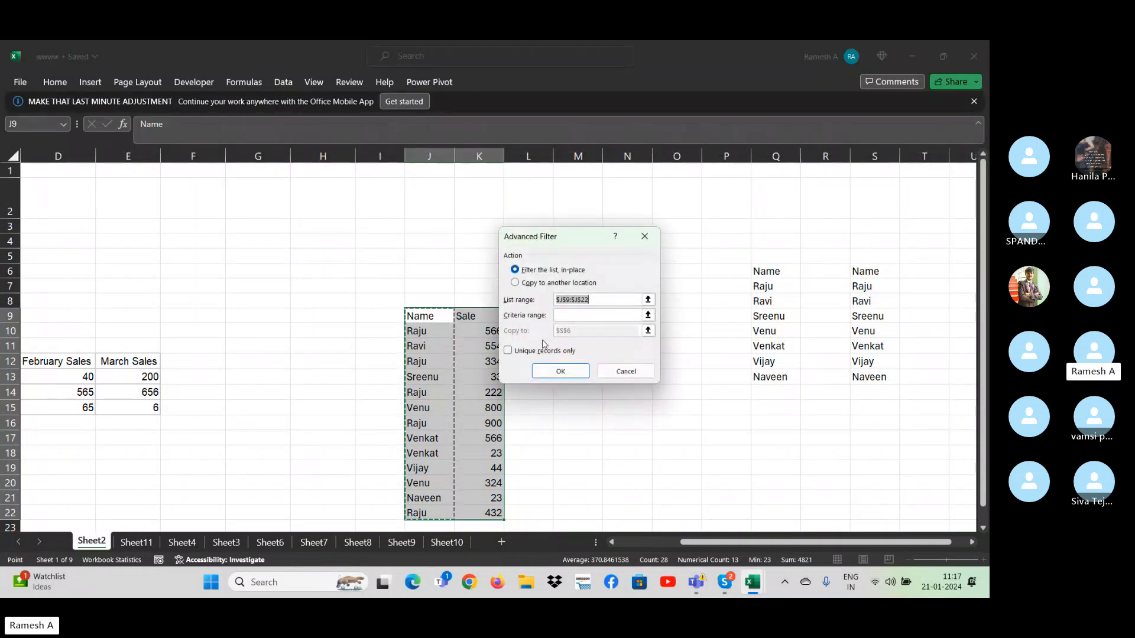
{"action": "left_click", "coordinate": [578, 314]}
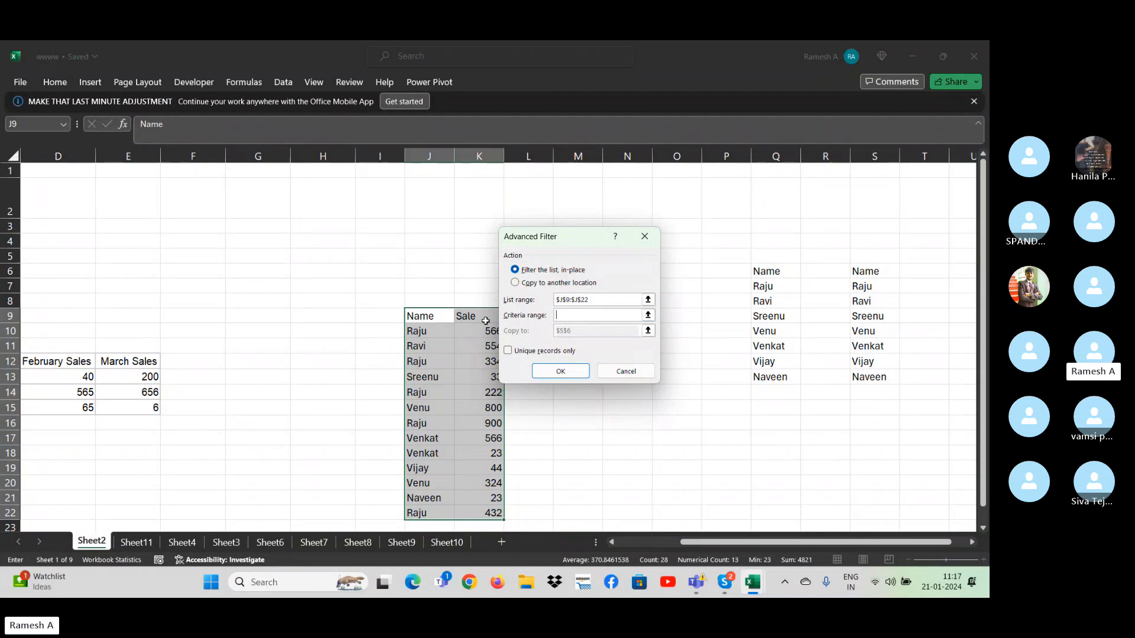
{"action": "left_click_drag", "start_coordinate": [472, 320], "coordinate": [492, 514]}
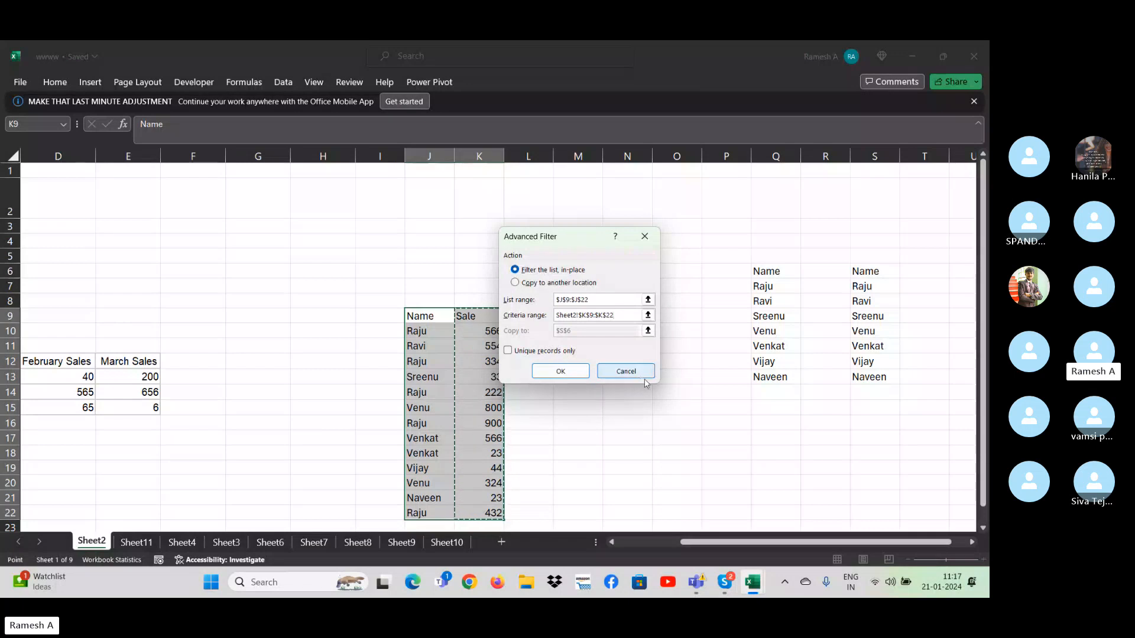
{"action": "left_click", "coordinate": [626, 371]}
- Copy the Sale header from K9 to N9 as the heading of a criteria range
{"action": "left_click", "coordinate": [607, 303]}
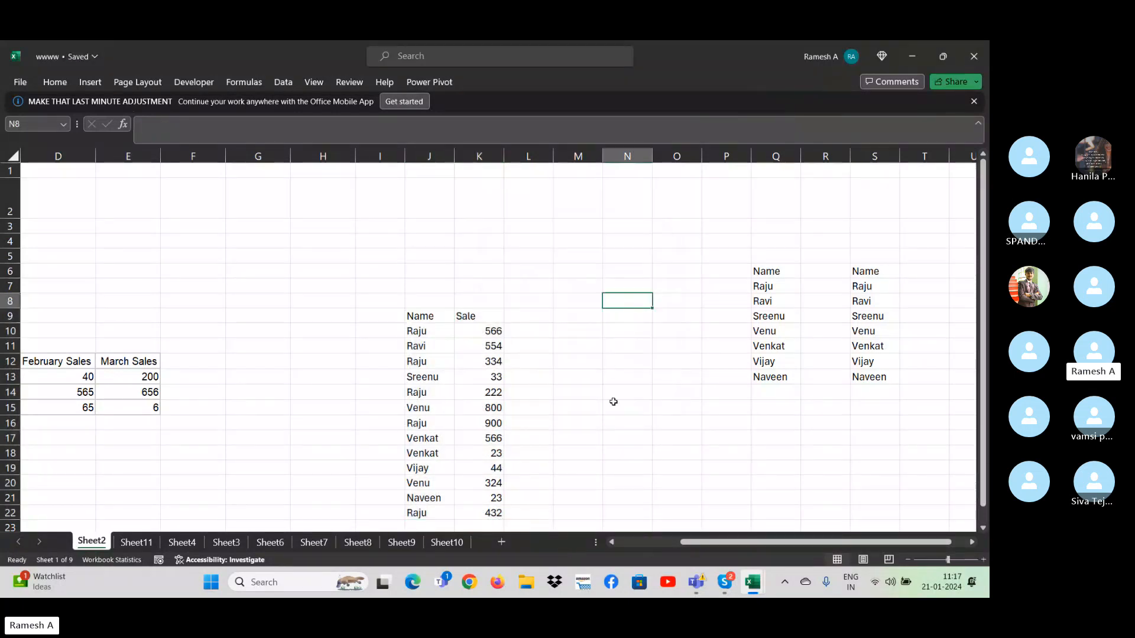
{"action": "key", "text": "Left"}
{"action": "key", "text": "Left"}
{"action": "key", "text": "Left"}
{"action": "key", "text": "Down"}
{"action": "key", "text": "ctrl+c"}
{"action": "key", "text": "Right"}
{"action": "key", "text": "Right"}
{"action": "key", "text": "Right"}
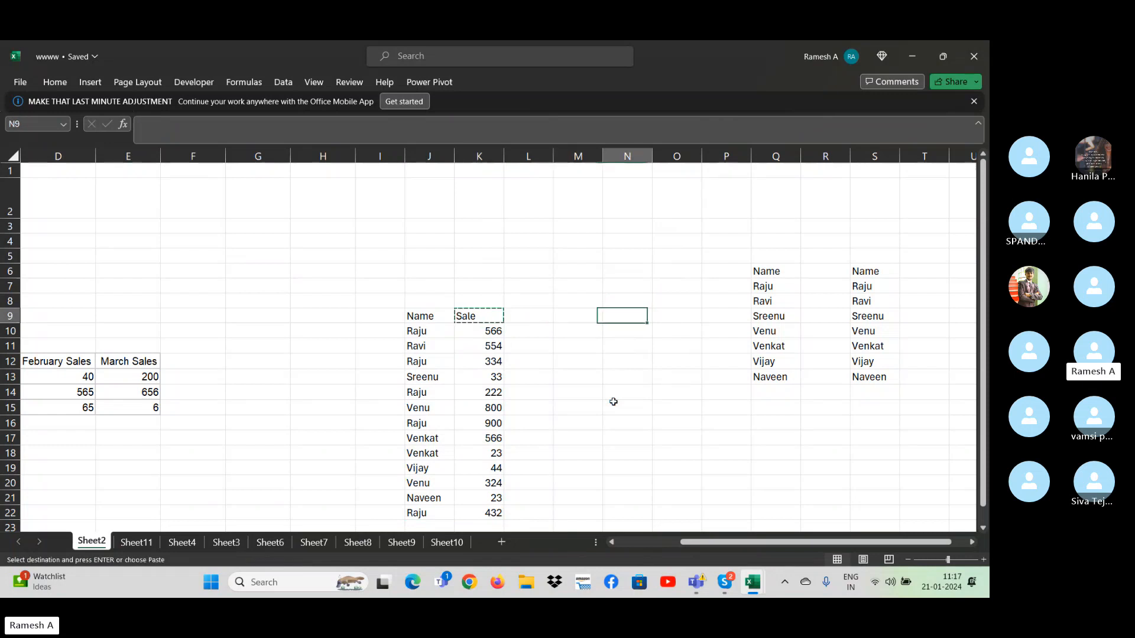
{"action": "key", "text": "ctrl+v"}
{"action": "key", "text": "Down"}
{"action": "key", "text": "Escape"}
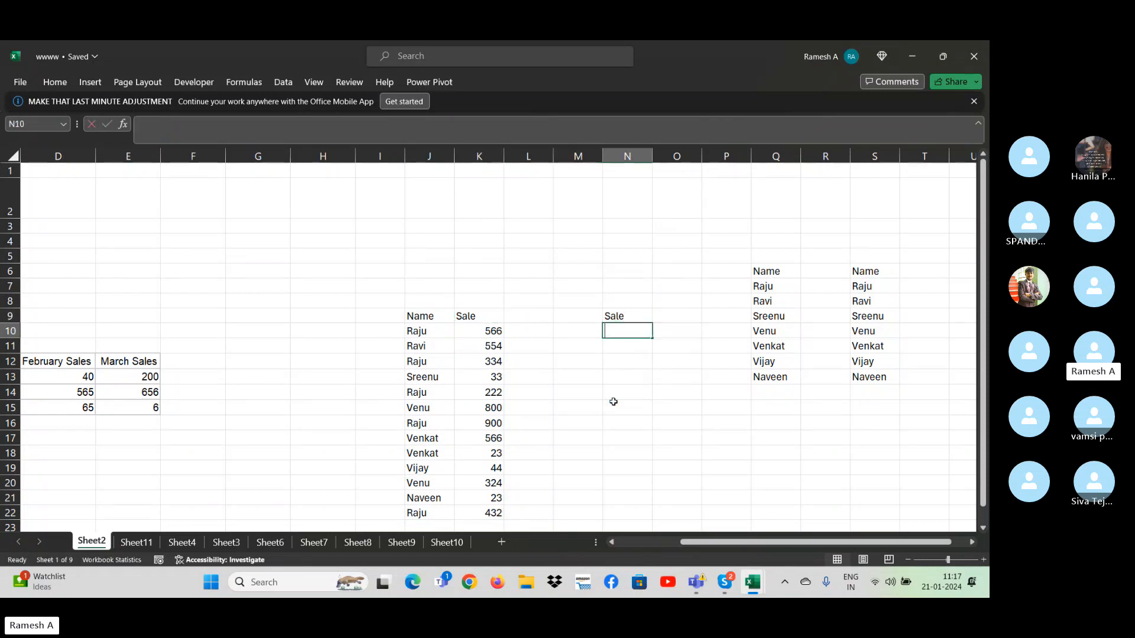
- Enter the criterion >500 in N10, below the copied Sale header
{"action": "type", "text": ">"}
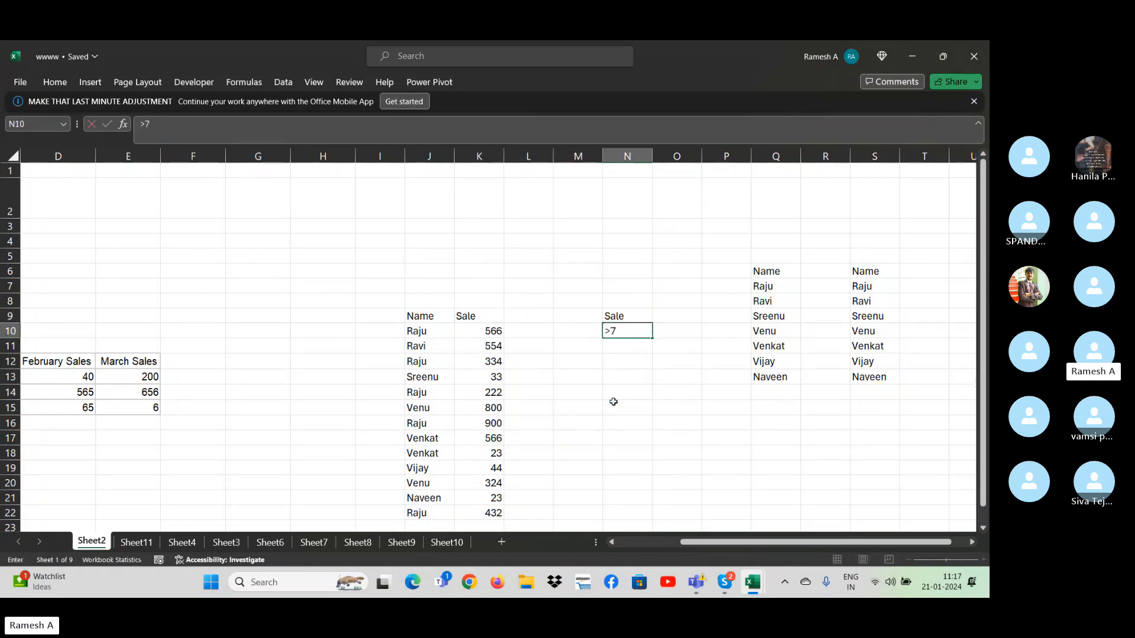
{"action": "type", "text": "500"}
{"action": "key", "text": "Return"}
{"action": "key", "text": "Down"}
{"action": "key", "text": "Down"}
{"action": "key", "text": "Down"}
{"action": "key", "text": "Down"}
{"action": "key", "text": "Down"}
{"action": "key", "text": "Down"}
{"action": "key", "text": "Down"}
{"action": "key", "text": "Down"}
{"action": "key", "text": "Down"}
{"action": "key", "text": "Down"}
{"action": "key", "text": "Down"}
{"action": "key", "text": "Down"}
{"action": "key", "text": "Down"}
{"action": "key", "text": "Down"}
{"action": "key", "text": "Down"}
{"action": "key", "text": "Down"}
{"action": "key", "text": "Down"}
{"action": "key", "text": "Down"}
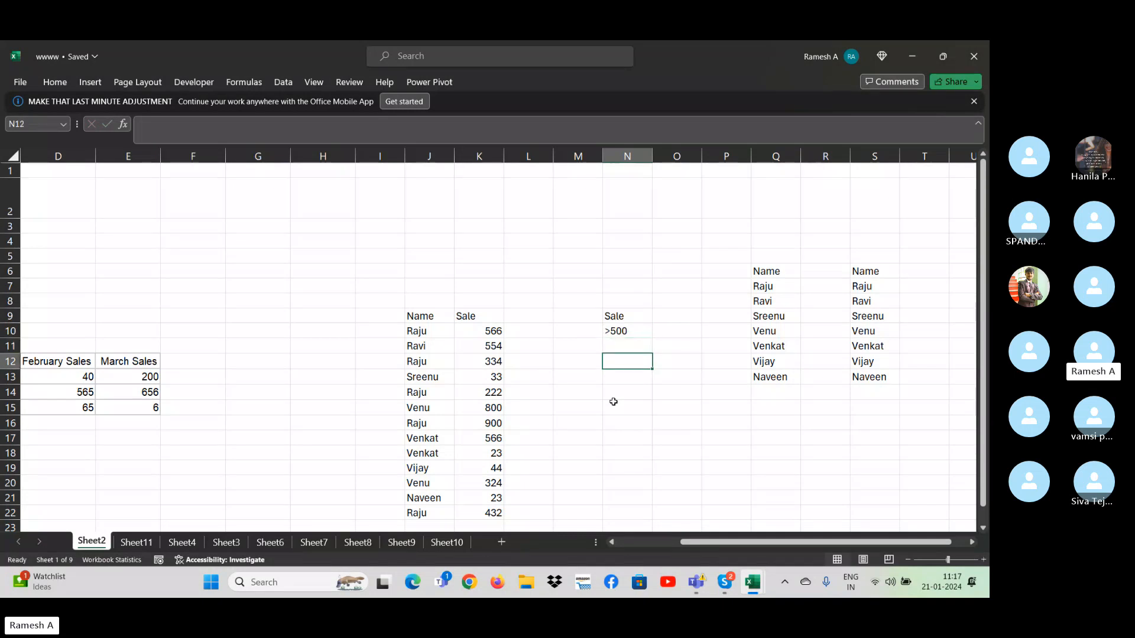
- Apply an in-place Advanced Filter to the list J9:K22 using the criteria range N9:N10
{"action": "key", "text": "Up"}
{"action": "key", "text": "Up"}
{"action": "key", "text": "Up"}
{"action": "key", "text": "Up"}
{"action": "key", "text": "Up"}
{"action": "key", "text": "Up"}
{"action": "key", "text": "Up"}
{"action": "key", "text": "Up"}
{"action": "key", "text": "Up"}
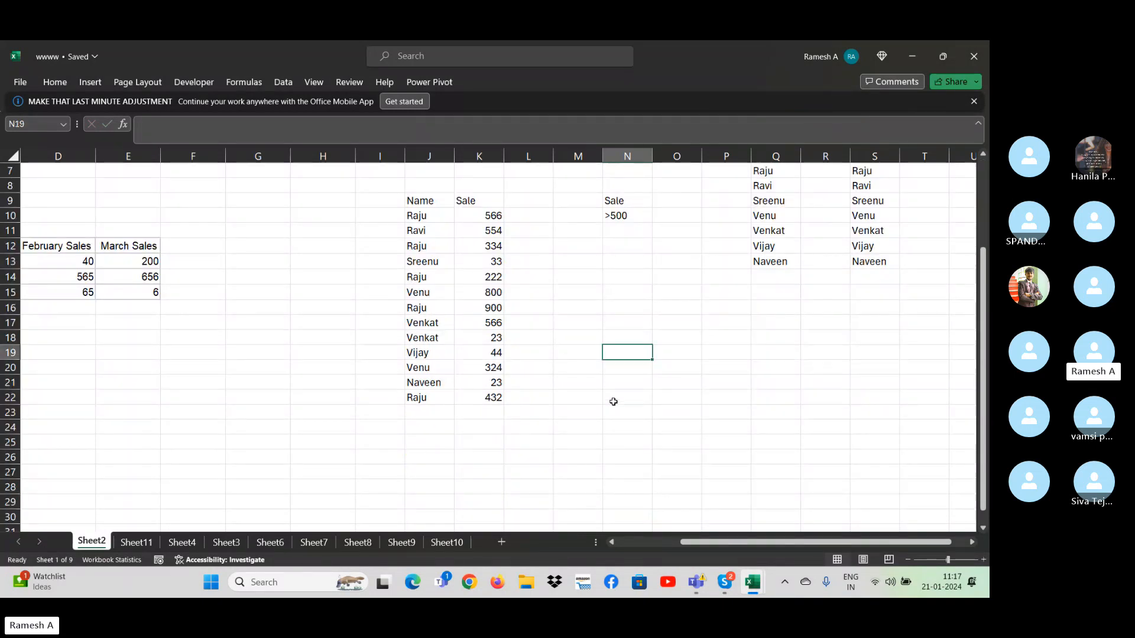
{"action": "left_click", "coordinate": [288, 85]}
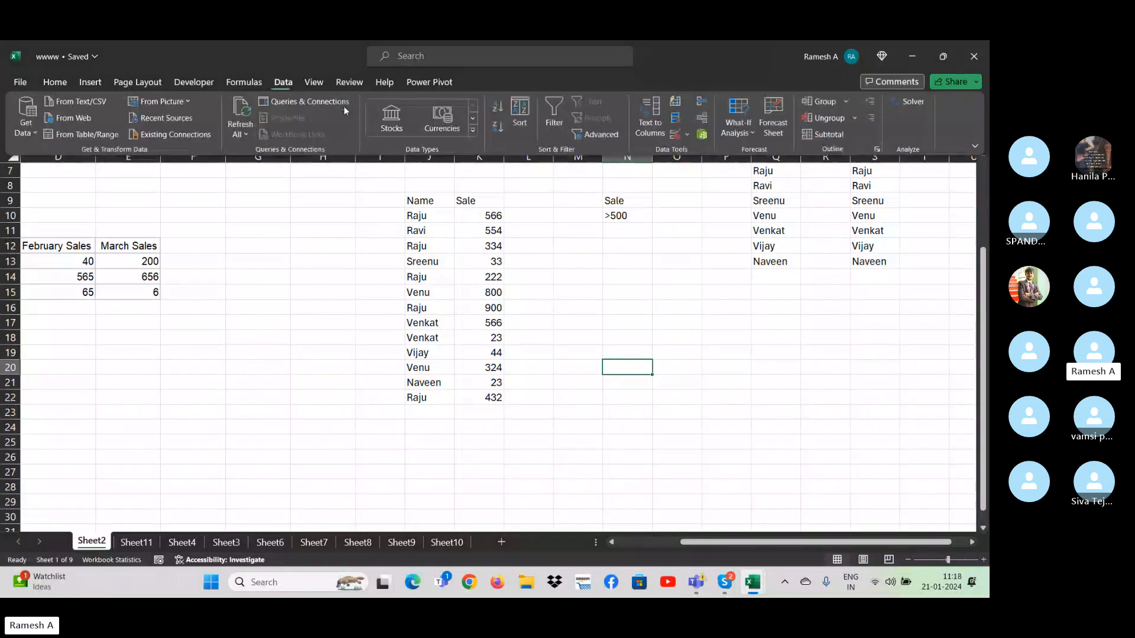
{"action": "left_click", "coordinate": [611, 140]}
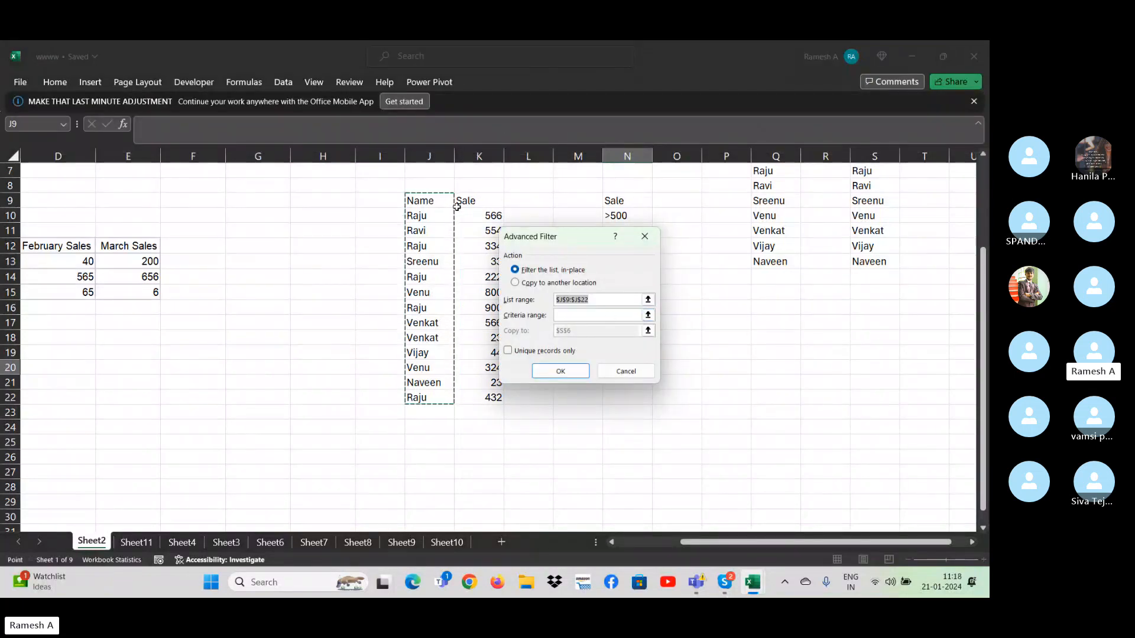
{"action": "left_click", "coordinate": [430, 202]}
{"action": "left_click_drag", "start_coordinate": [430, 202], "coordinate": [494, 391]}
{"action": "left_click", "coordinate": [582, 315]}
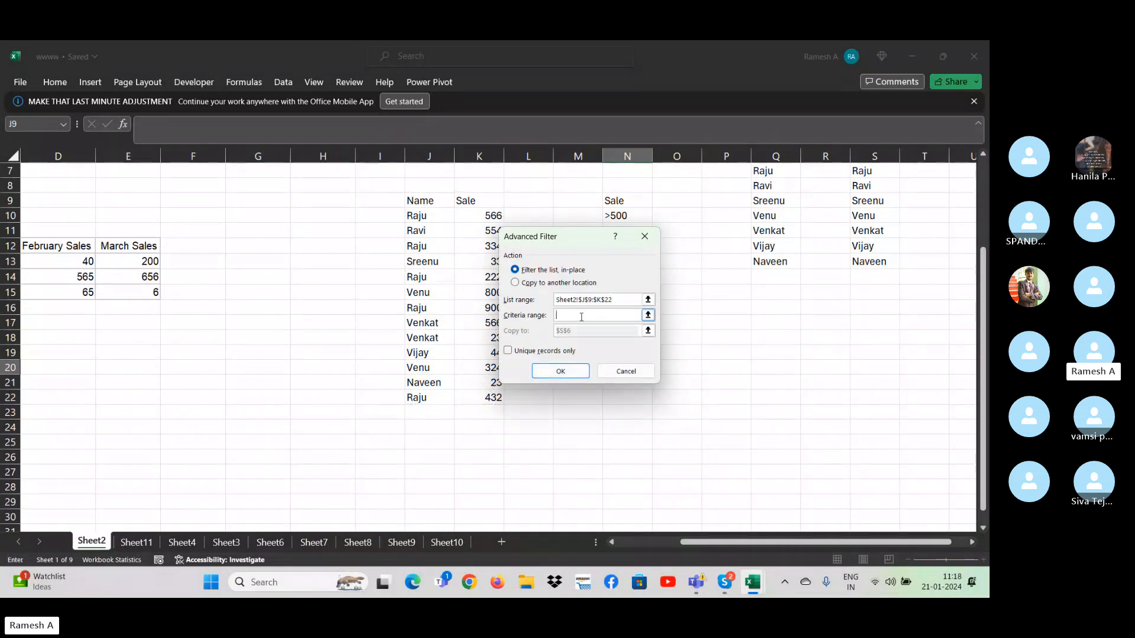
{"action": "left_click_drag", "start_coordinate": [617, 205], "coordinate": [617, 218]}
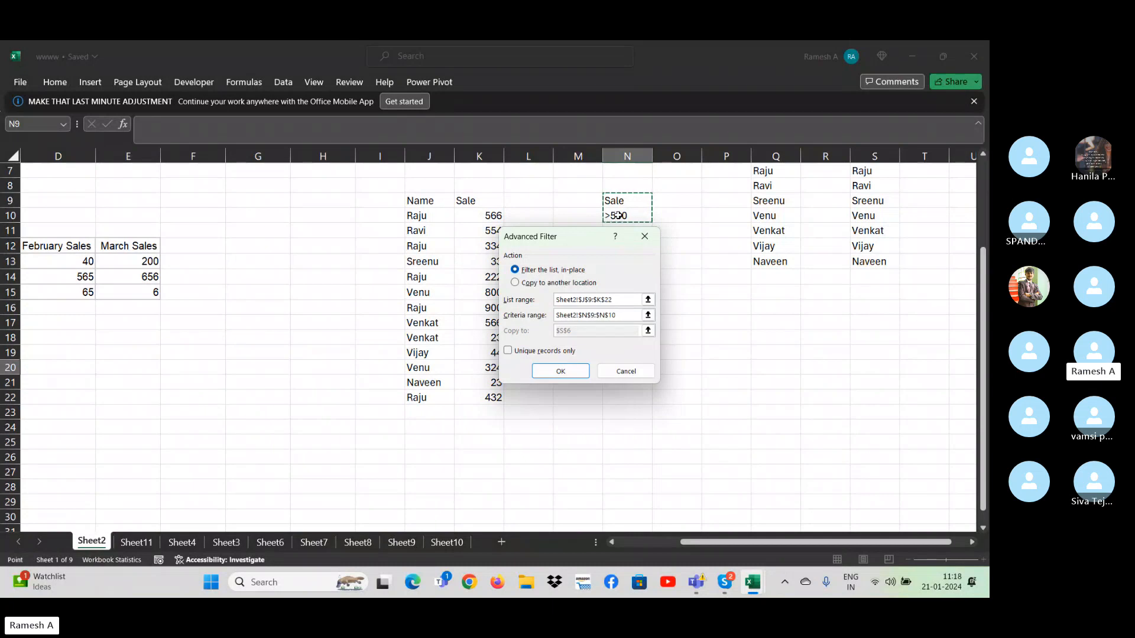
{"action": "left_click", "coordinate": [572, 377]}
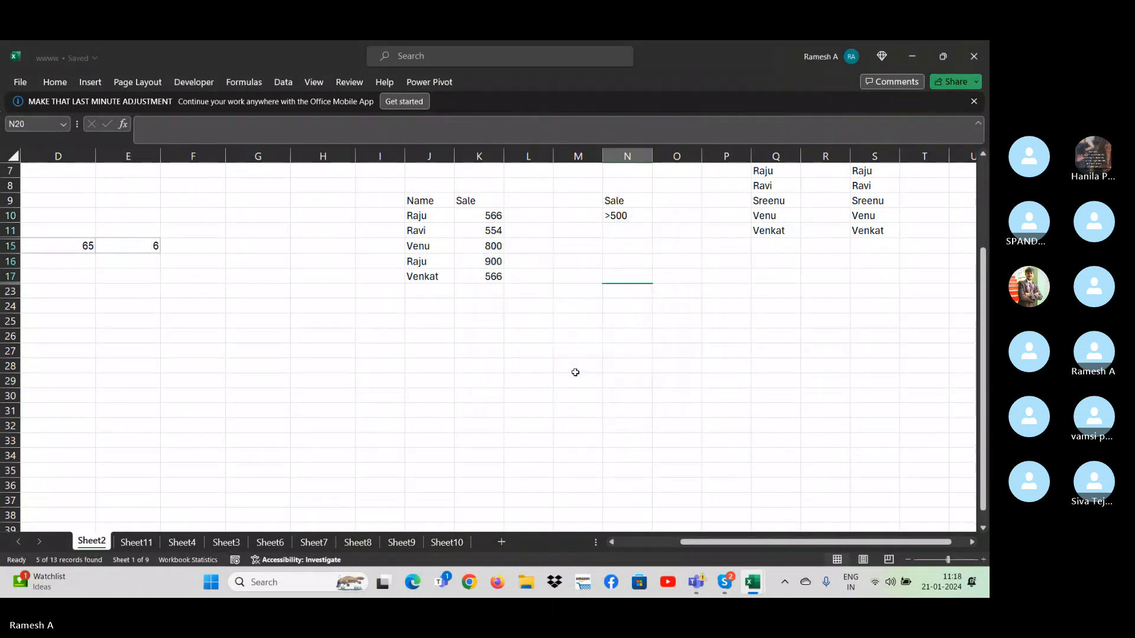
- Review the filtered sales list and undo the in-place filter
{"action": "left_click", "coordinate": [777, 309]}
{"action": "key", "text": "ctrl+Up"}
{"action": "key", "text": "ctrl+Up"}
{"action": "key", "text": "ctrl+Up"}
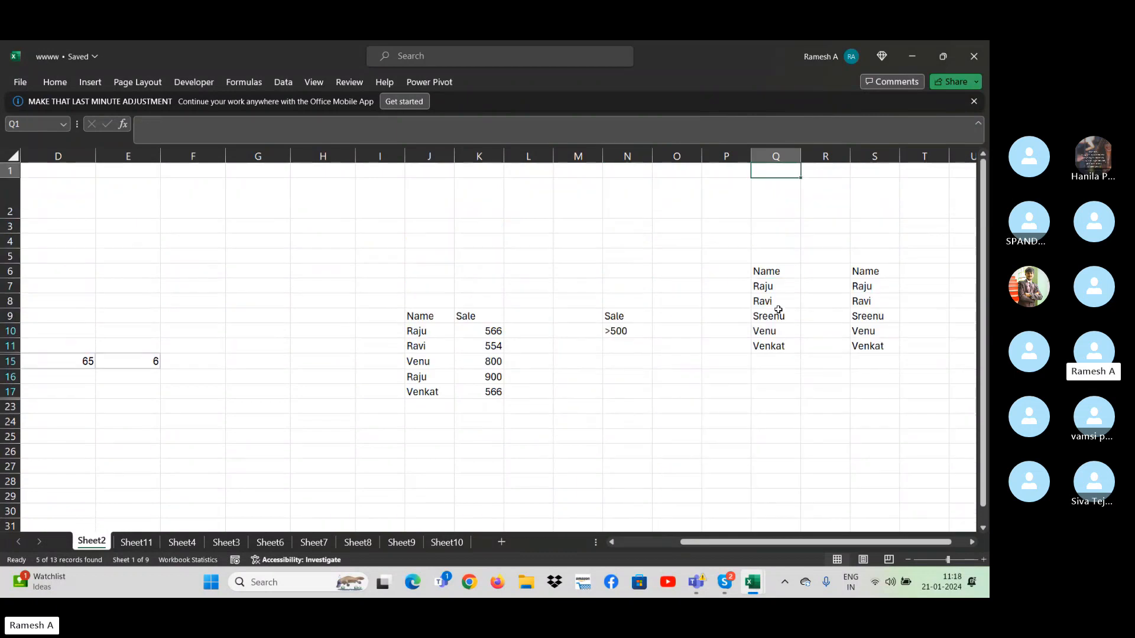
{"action": "key", "text": "Down"}
{"action": "key", "text": "Down"}
{"action": "key", "text": "ctrl+z"}
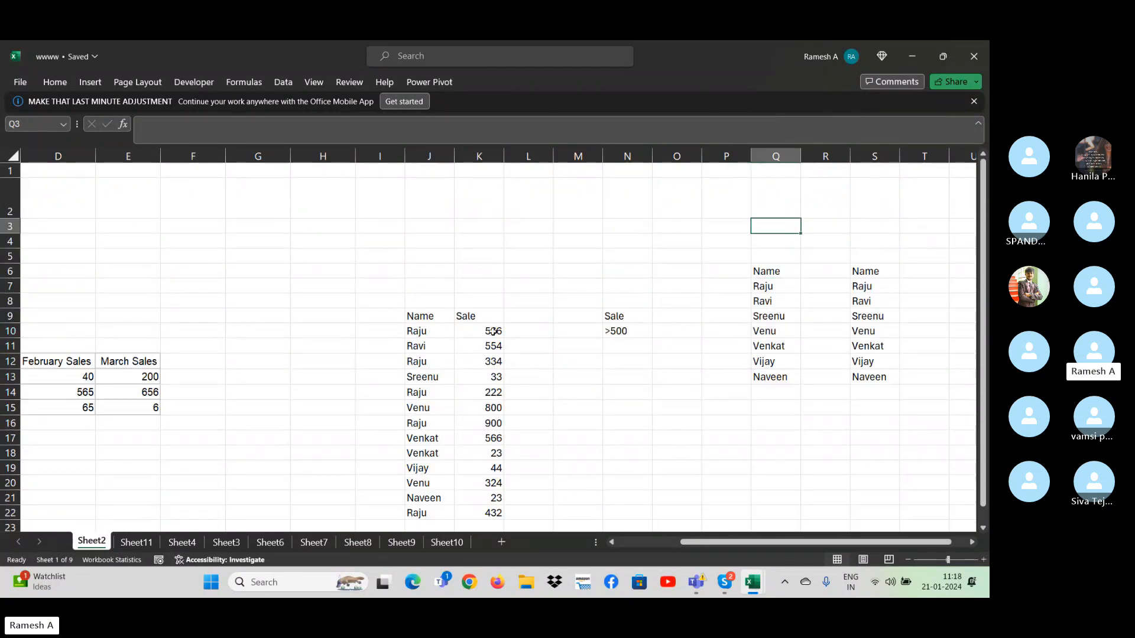
- Copy the range J9:N22 with the list and criteria to a new worksheet, starting at cell F7
{"action": "left_click", "coordinate": [408, 316]}
{"action": "key", "text": "ctrl+shift+Right"}
{"action": "key", "text": "ctrl+shift+Right"}
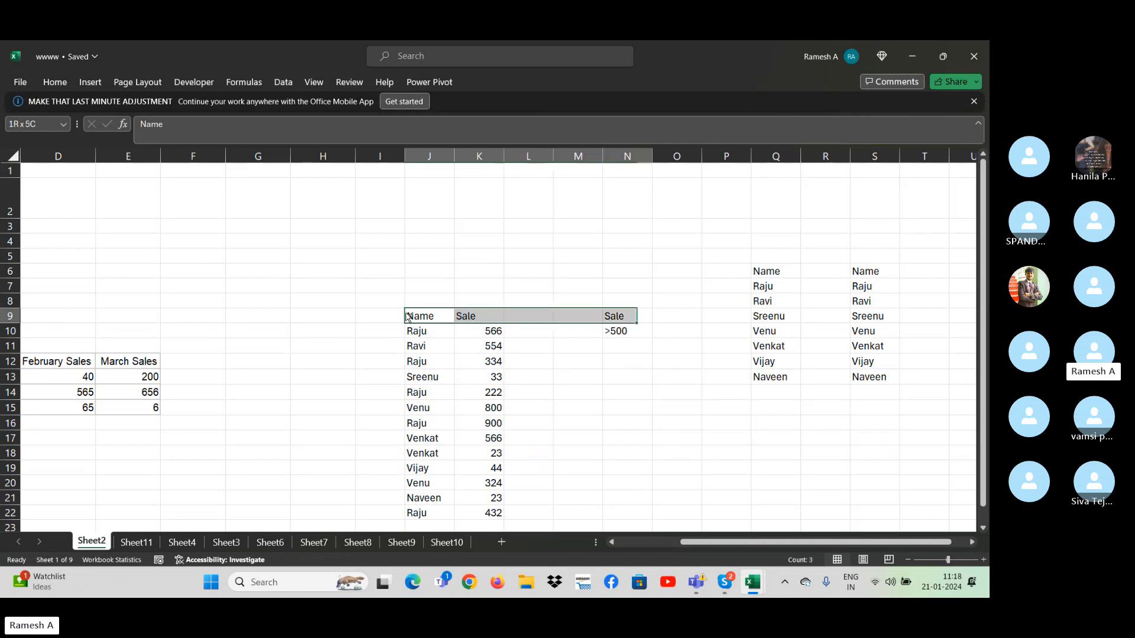
{"action": "key", "text": "ctrl+shift+Down"}
{"action": "key", "text": "ctrl+shift+Up"}
{"action": "key", "text": "ctrl+shift+Down"}
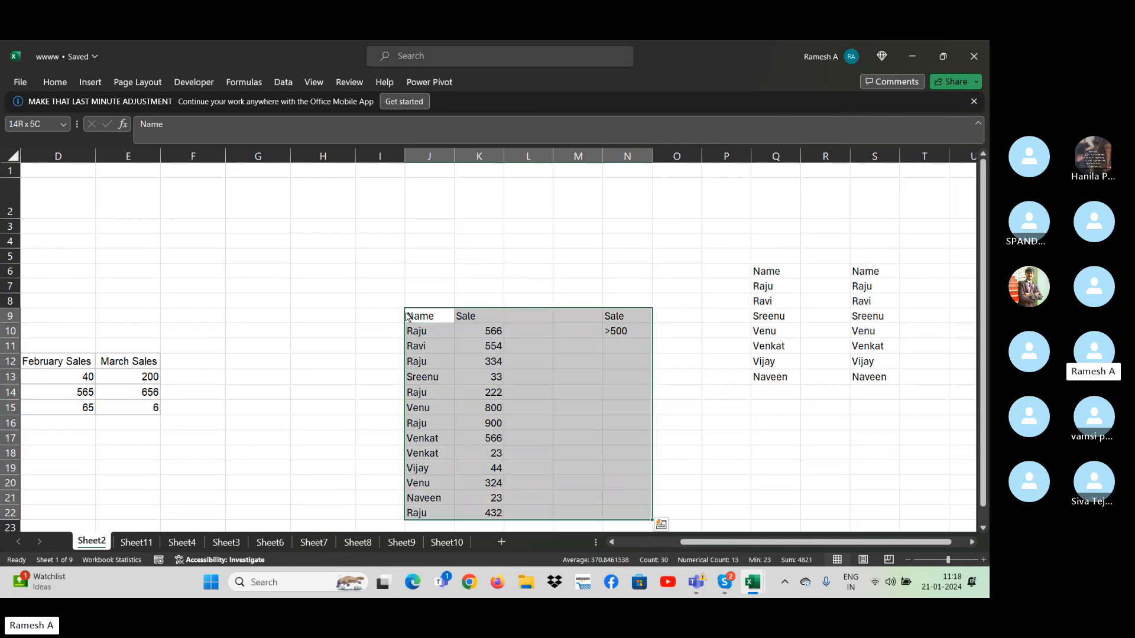
{"action": "key", "text": "ctrl+c"}
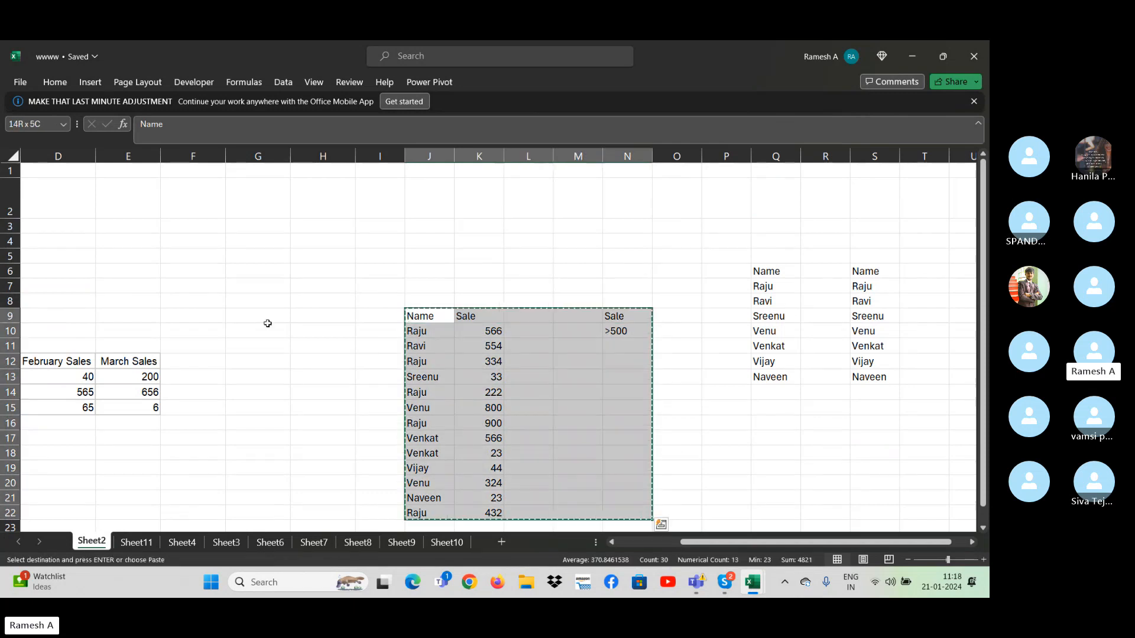
{"action": "left_click", "coordinate": [502, 542]}
{"action": "left_click", "coordinate": [228, 239]}
{"action": "key", "text": "Return"}
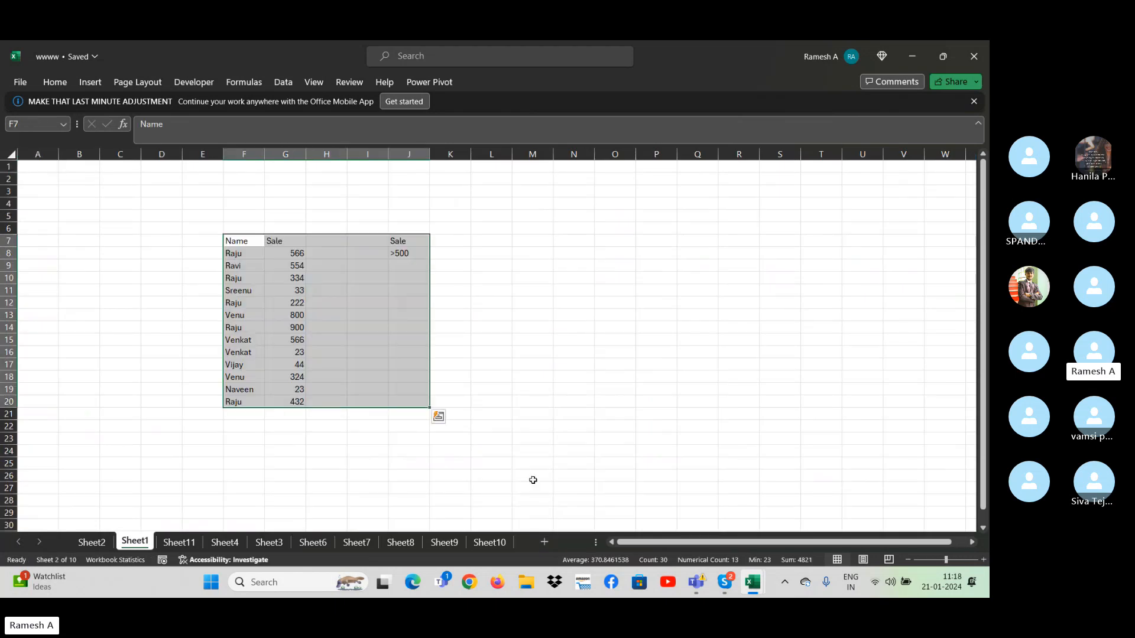
- Clear the contents of columns G through J on the new sheet
{"action": "key", "text": "Right"}
{"action": "key", "text": "Right"}
{"action": "key", "text": "Left"}
{"action": "key", "text": "ctrl+space"}
{"action": "key", "text": "ctrl+shift+Right"}
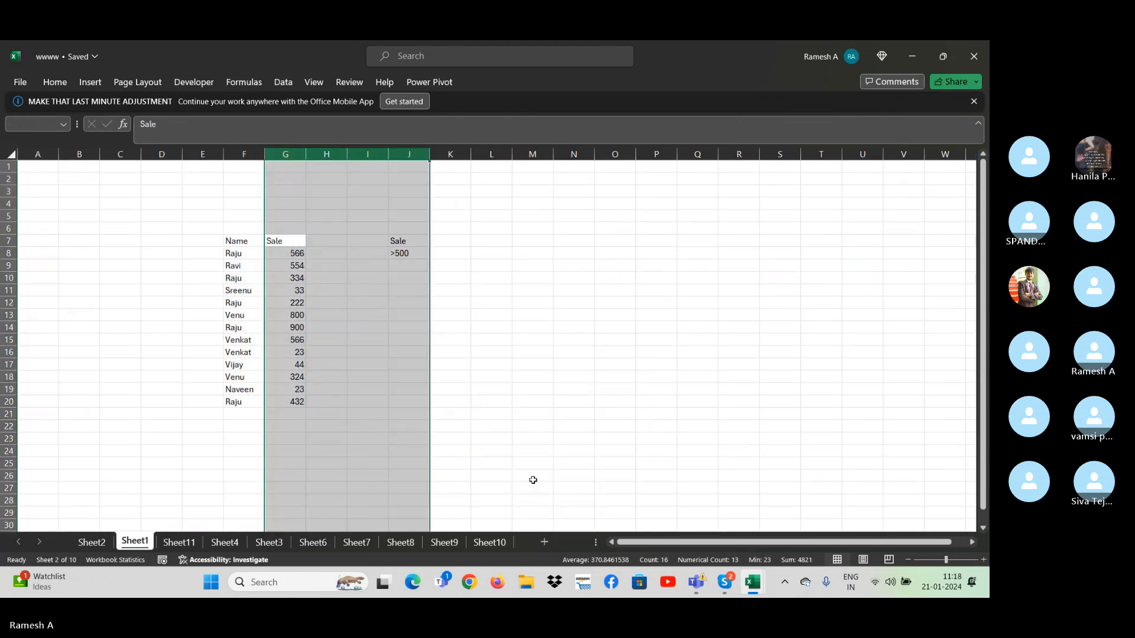
{"action": "key", "text": "Delete"}
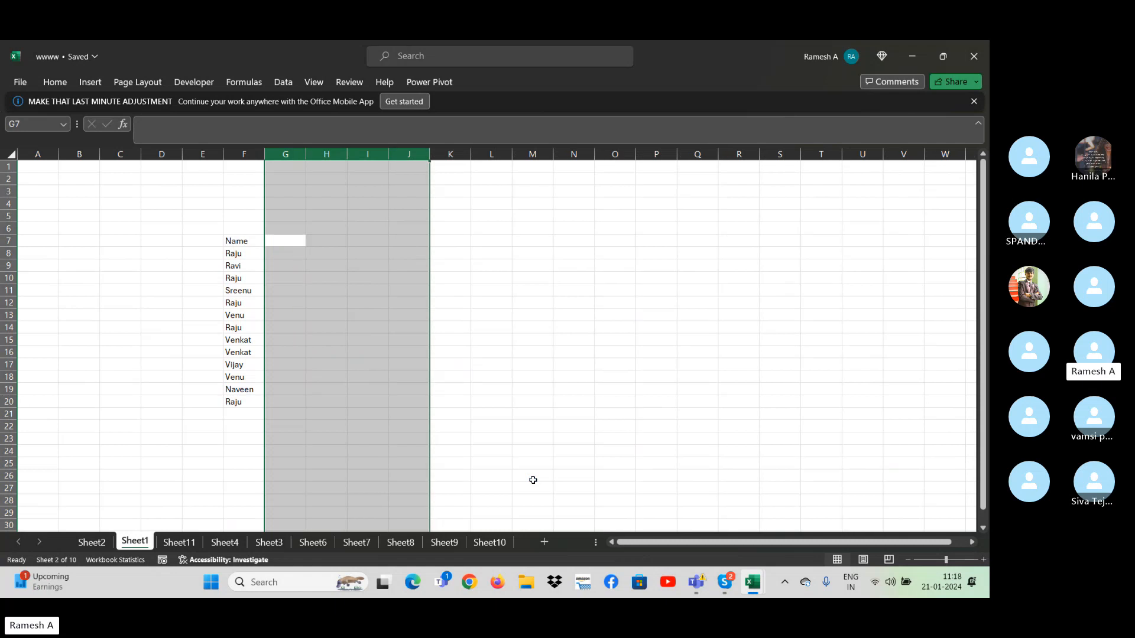
- Clear the names in F10:F20, keeping only the header and the first two names
{"action": "key", "text": "Left"}
{"action": "key", "text": "Down"}
{"action": "key", "text": "Down"}
{"action": "key", "text": "Down"}
{"action": "key", "text": "ctrl+shift+Down"}
{"action": "key", "text": "Delete"}
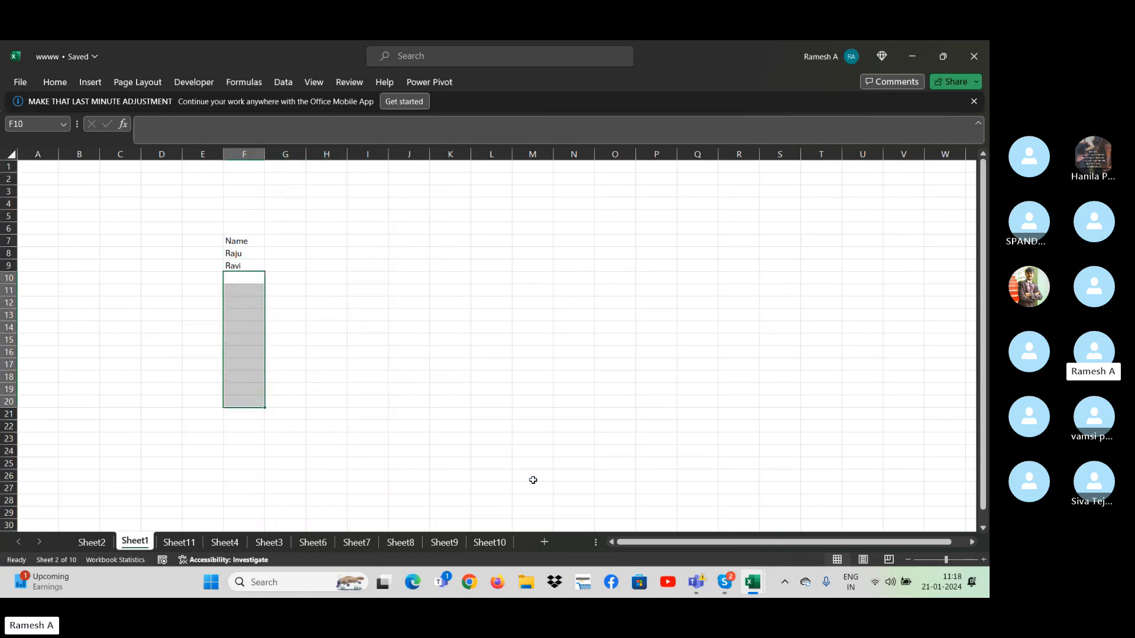
- Enter a third person's name in F10
{"action": "key", "text": "Up"}
{"action": "key", "text": "Down"}
{"action": "type", "text": "Ven"}
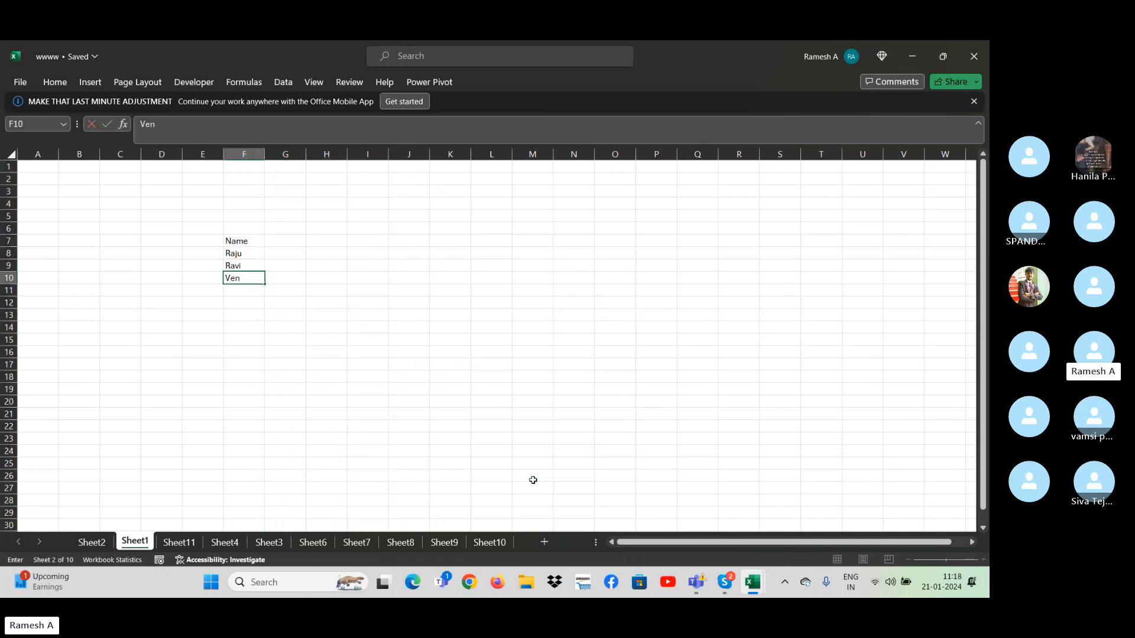
{"action": "type", "text": "kat"}
{"action": "key", "text": "Return"}
- Add the column headers Target in G7 and Sale in H7 beside the Name header
{"action": "key", "text": "Up"}
{"action": "key", "text": "Up"}
{"action": "key", "text": "Up"}
{"action": "key", "text": "Up"}
{"action": "key", "text": "Right"}
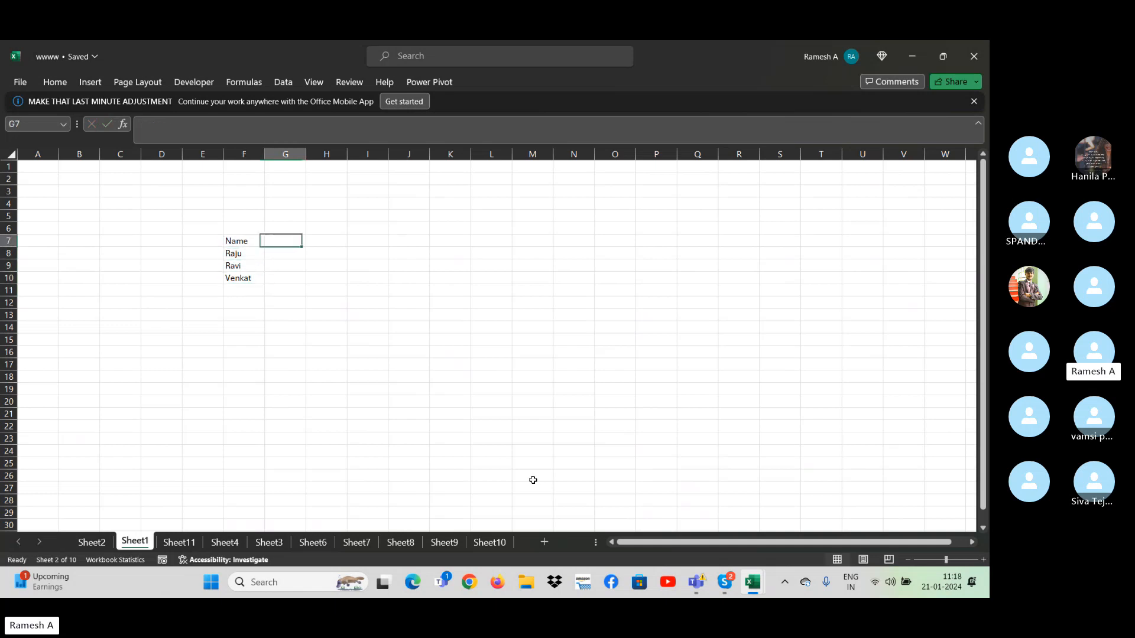
{"action": "type", "text": "Target"}
{"action": "key", "text": "Tab"}
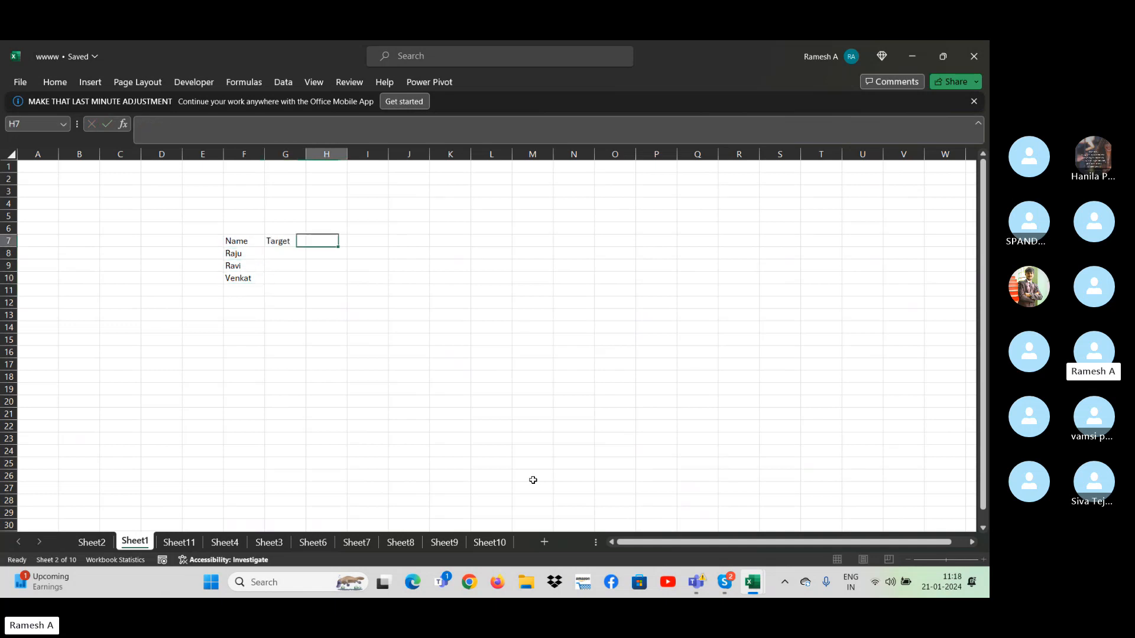
{"action": "type", "text": "Sale"}
{"action": "key", "text": "Return"}
- Enter a Target of 600 in G8 and a Sale of 500 in H8
{"action": "key", "text": "Left"}
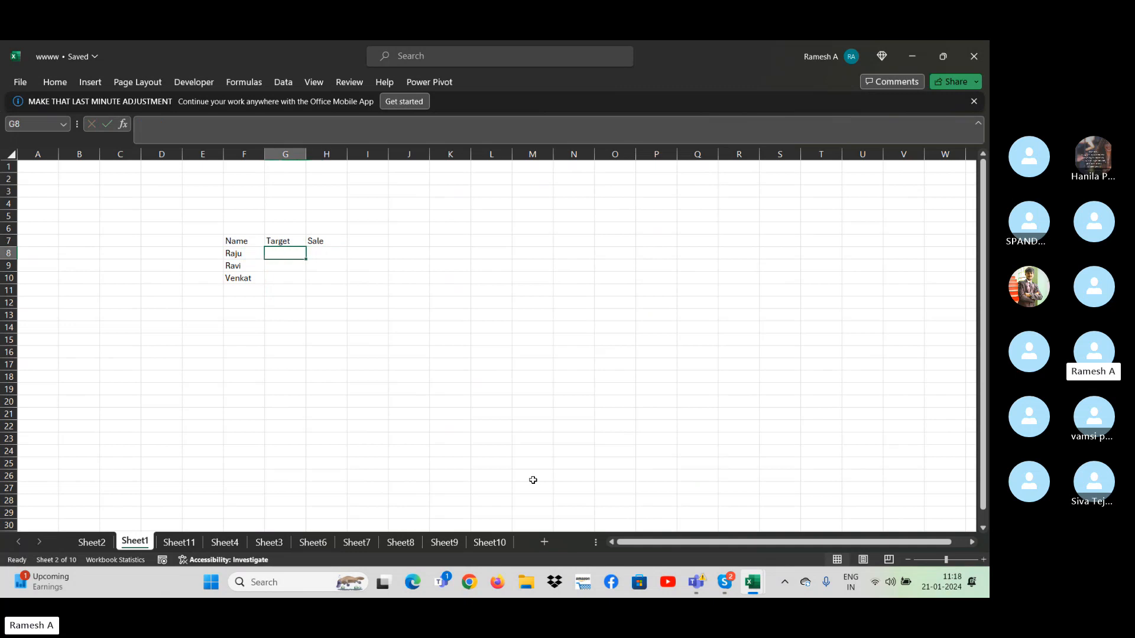
{"action": "type", "text": "699"}
{"action": "key", "text": "Tab"}
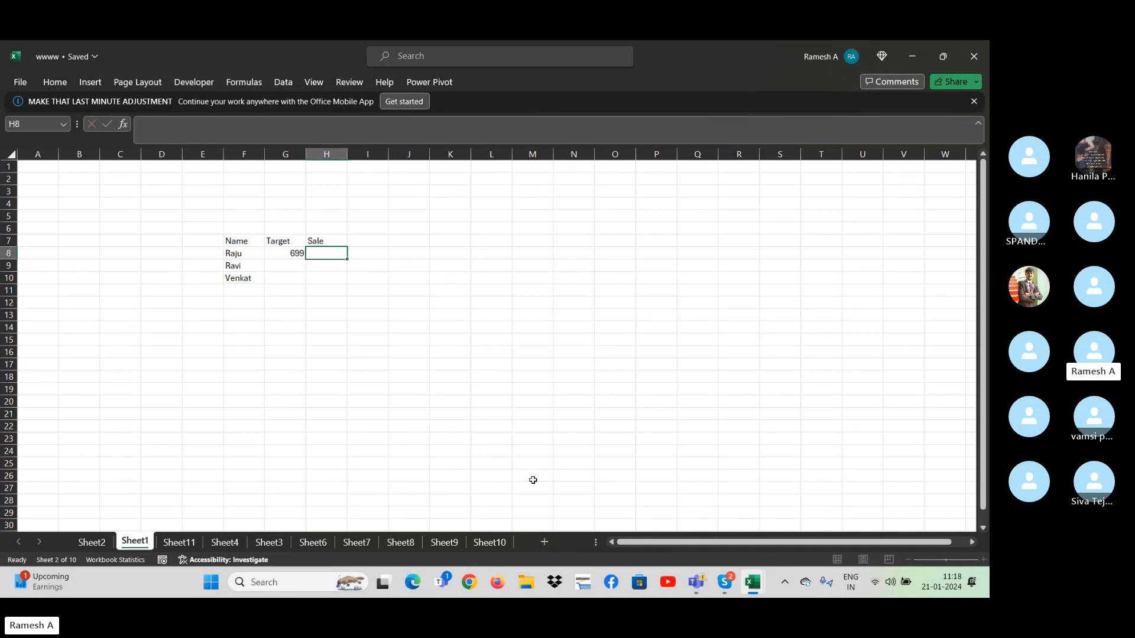
{"action": "key", "text": "Left"}
{"action": "type", "text": "600"}
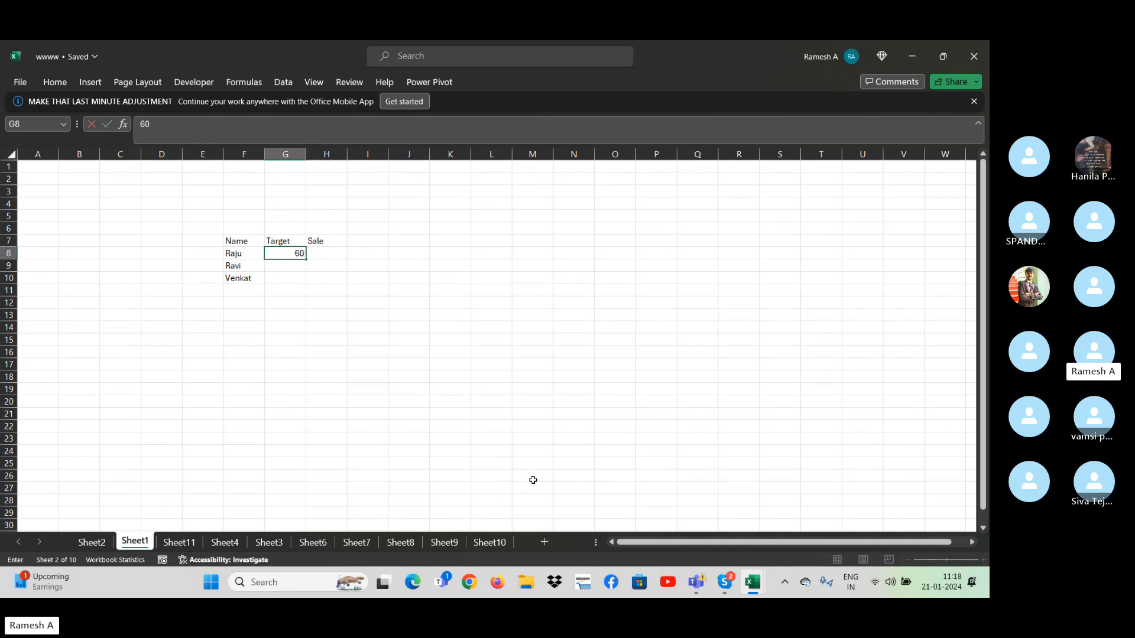
{"action": "key", "text": "Tab"}
{"action": "type", "text": "500"}
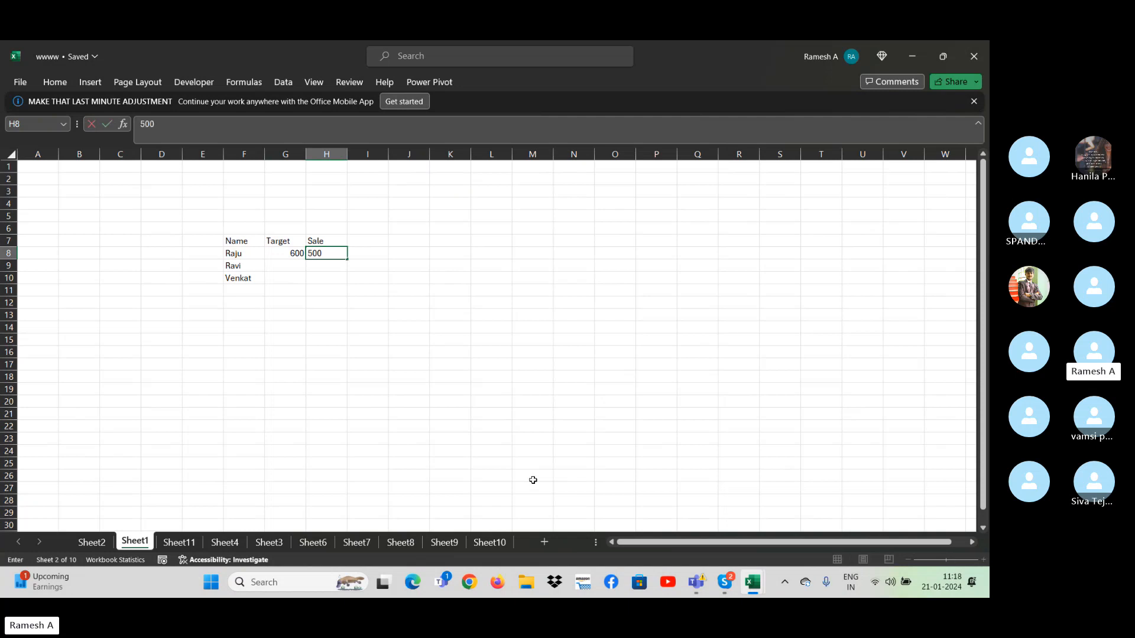
{"action": "key", "text": "Return"}
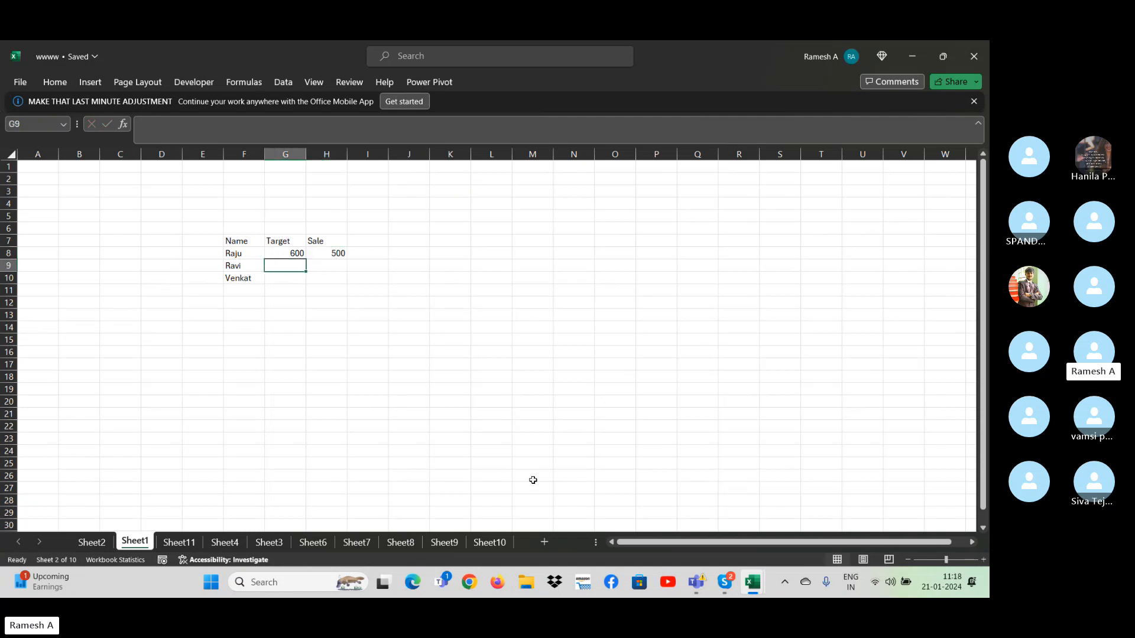
- Enter a Target of 700 and a Sale of 800 for the second person in row 9
{"action": "type", "text": "700"}
{"action": "key", "text": "Tab"}
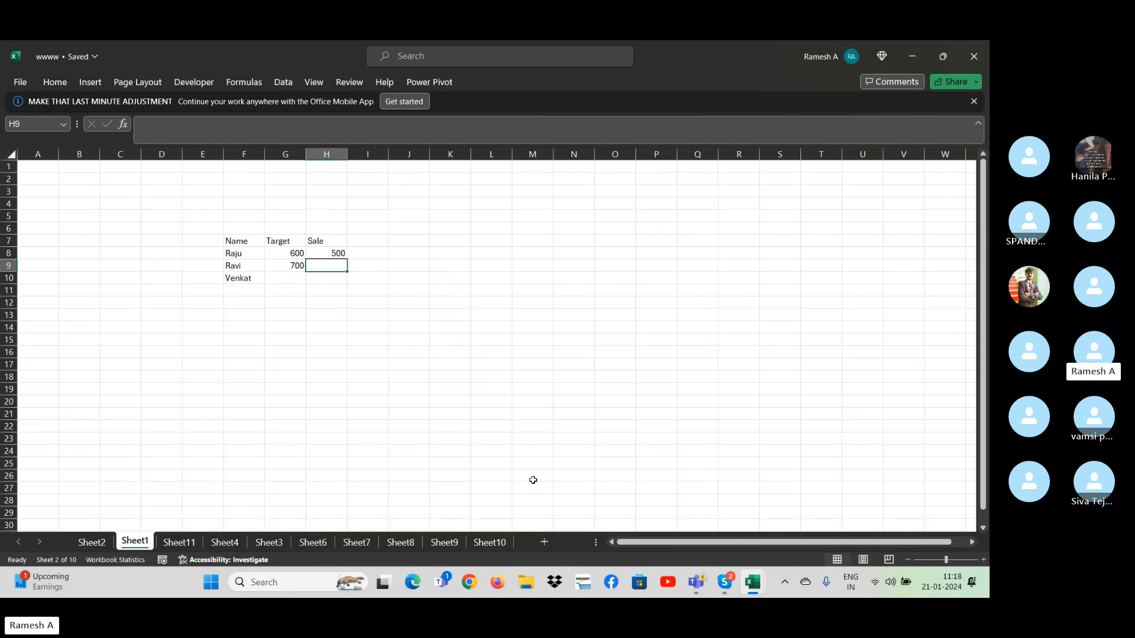
{"action": "type", "text": "800"}
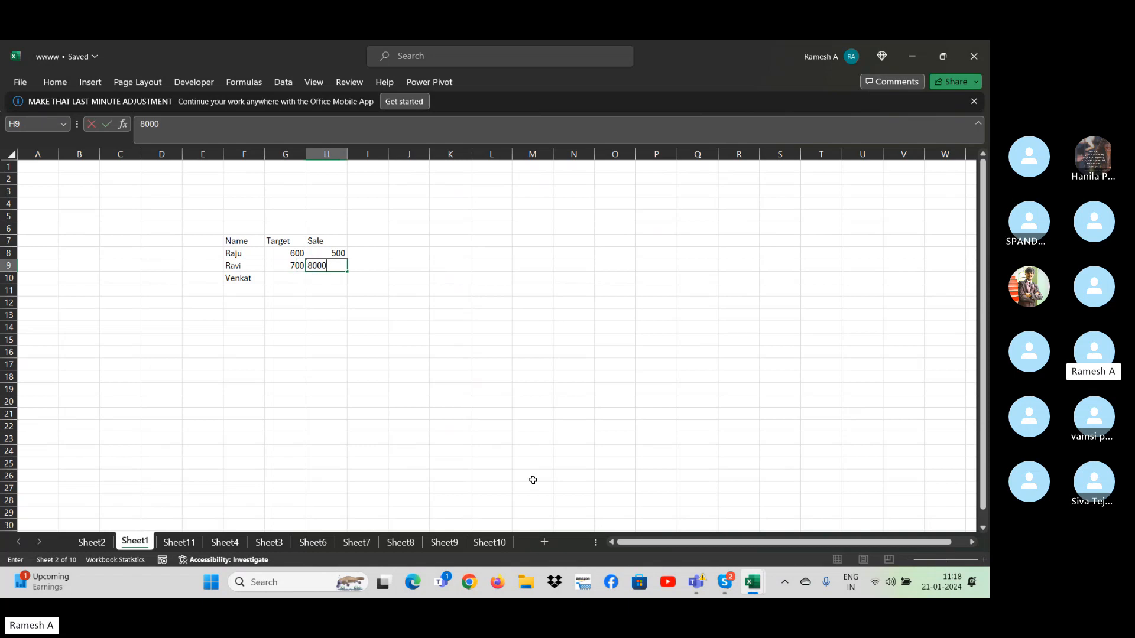
{"action": "key", "text": "Return"}
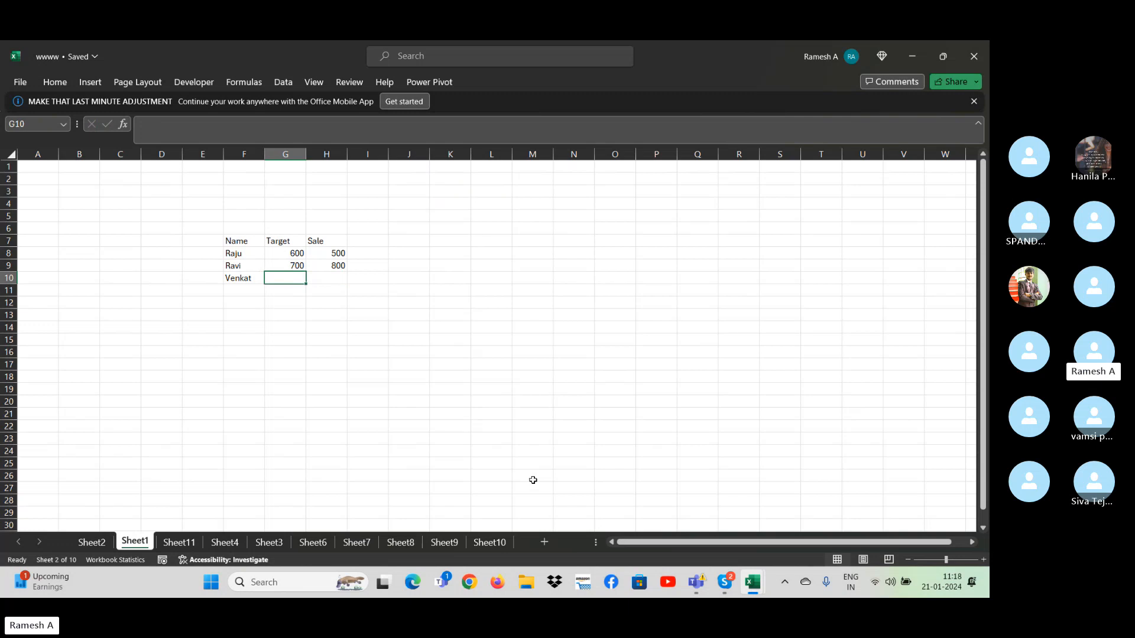
- Enter a Target of 500 and a Sale of 400 for the third person in row 10
{"action": "type", "text": "500"}
{"action": "key", "text": "Tab"}
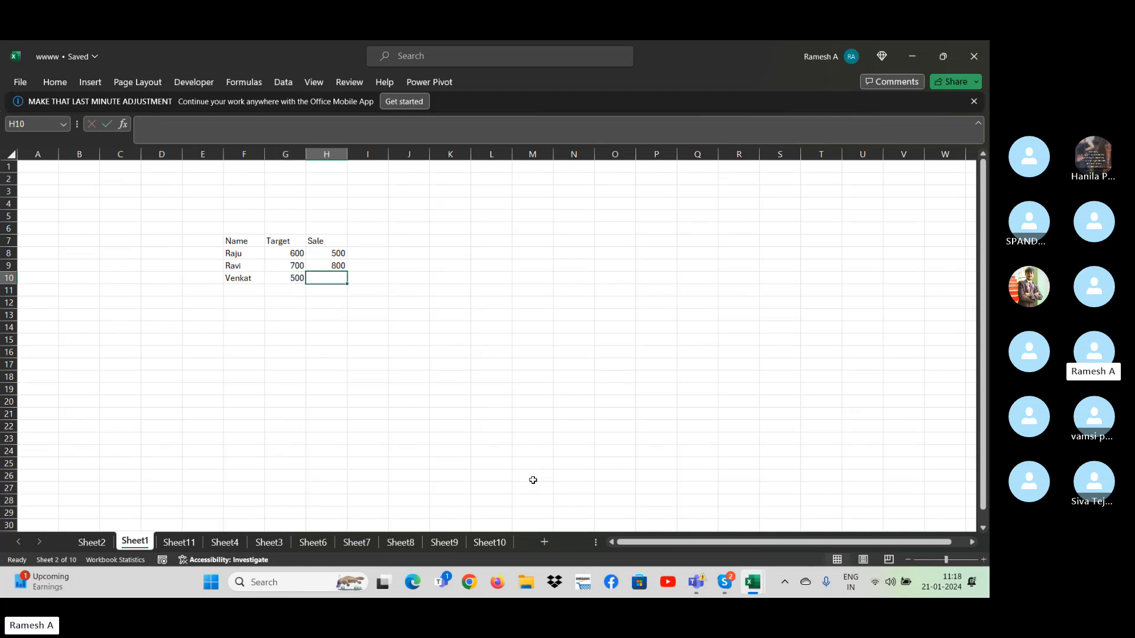
{"action": "type", "text": "40"}
{"action": "key", "text": "ctrl+Return"}
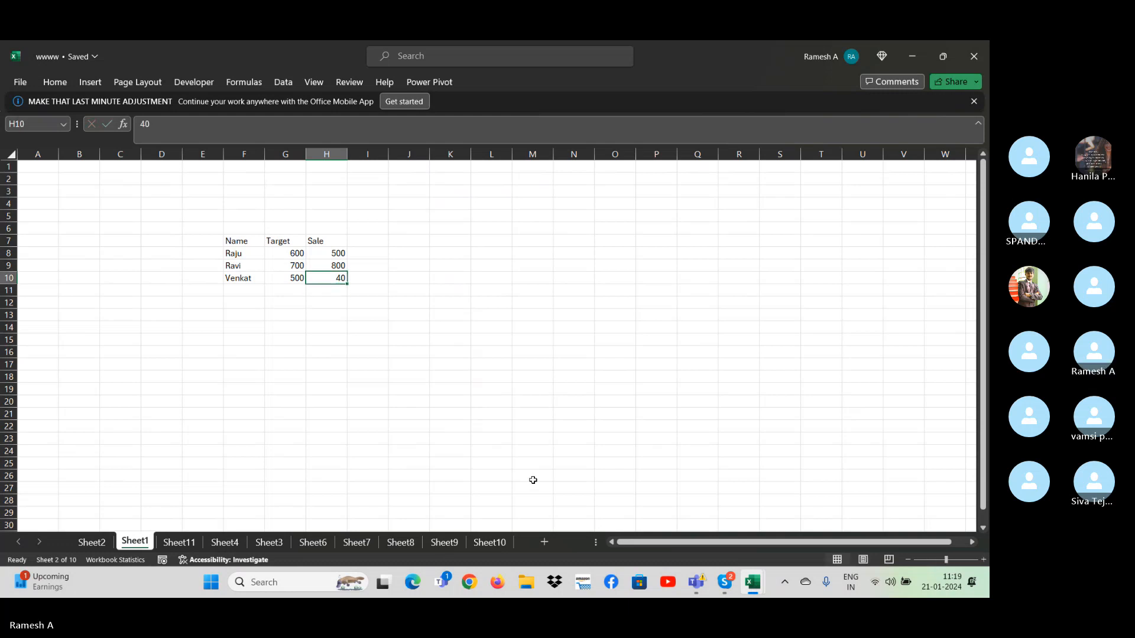
{"action": "type", "text": "0"}
{"action": "key", "text": "Return"}
- Add a fourth person's name in F11 with a Target of 650 and a Sale of 800
{"action": "key", "text": "Left"}
{"action": "key", "text": "Left"}
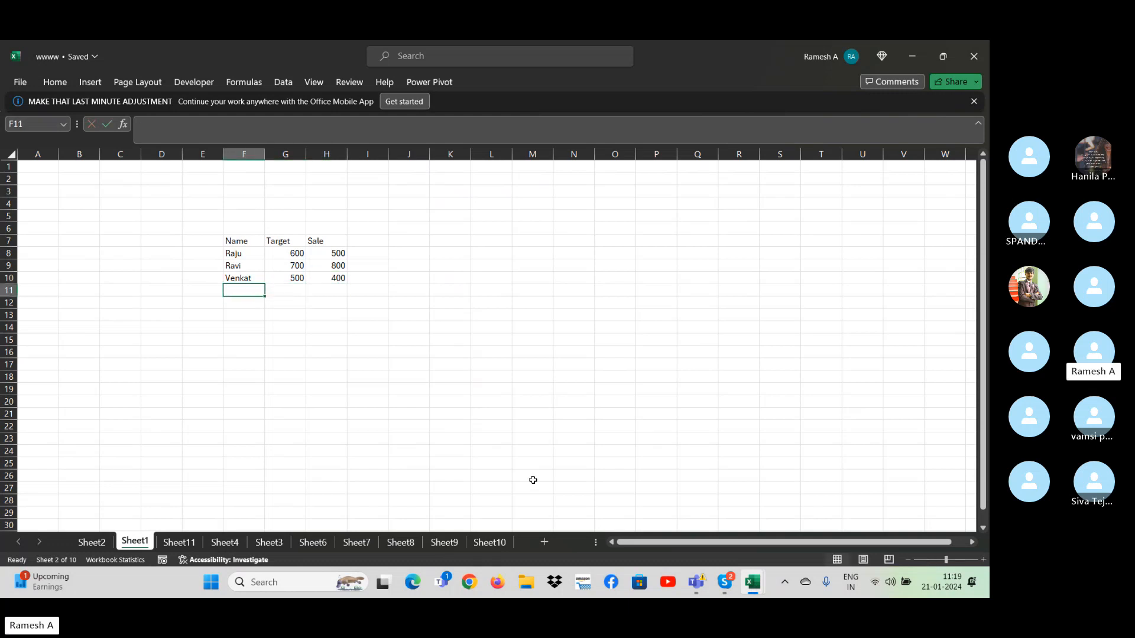
{"action": "type", "text": "Shive"}
{"action": "key", "text": "Tab"}
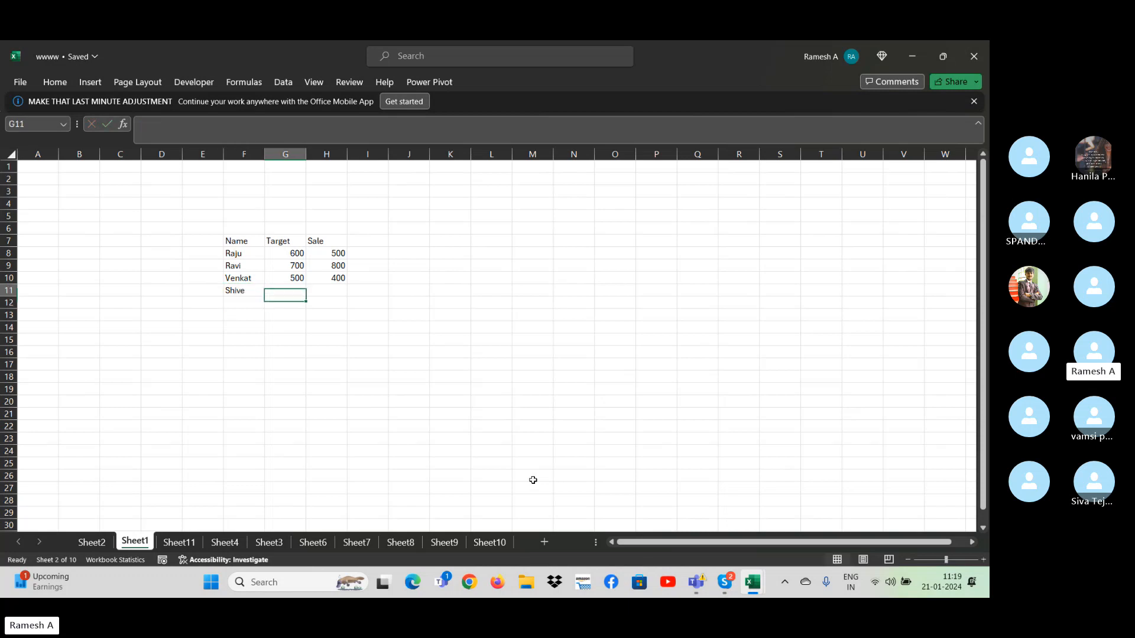
{"action": "type", "text": "6"}
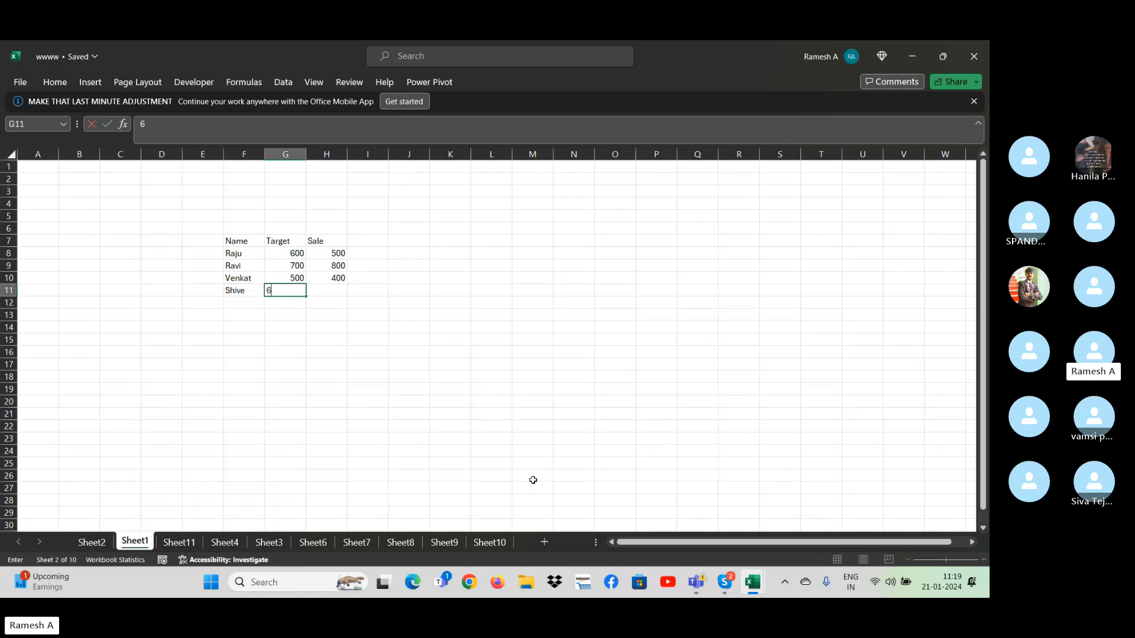
{"action": "type", "text": "50"}
{"action": "key", "text": "Tab"}
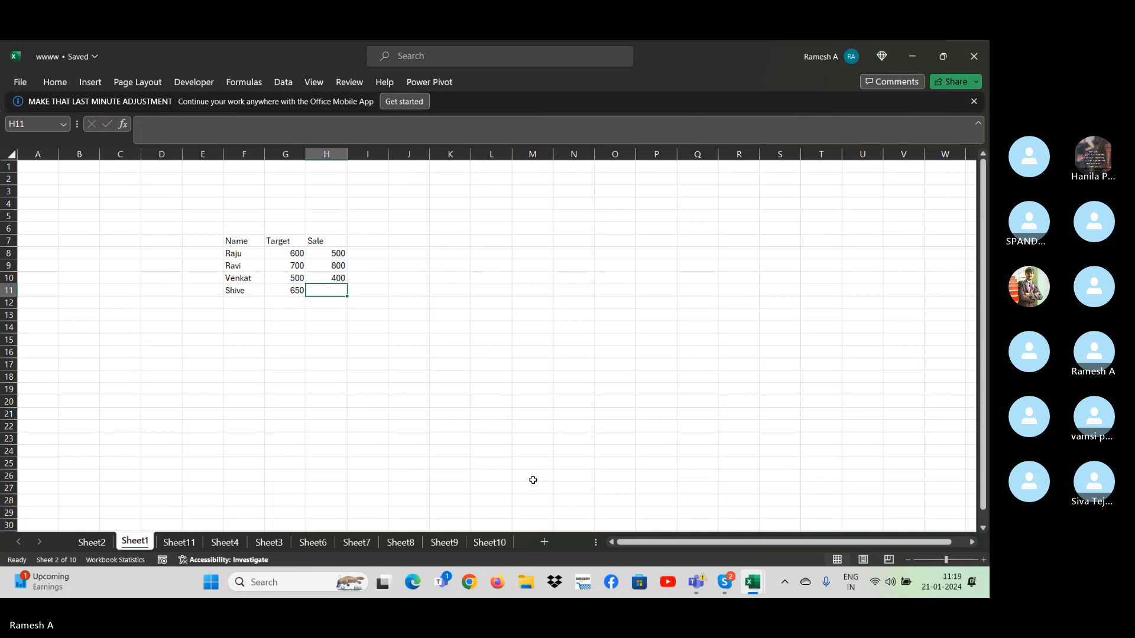
{"action": "type", "text": "800"}
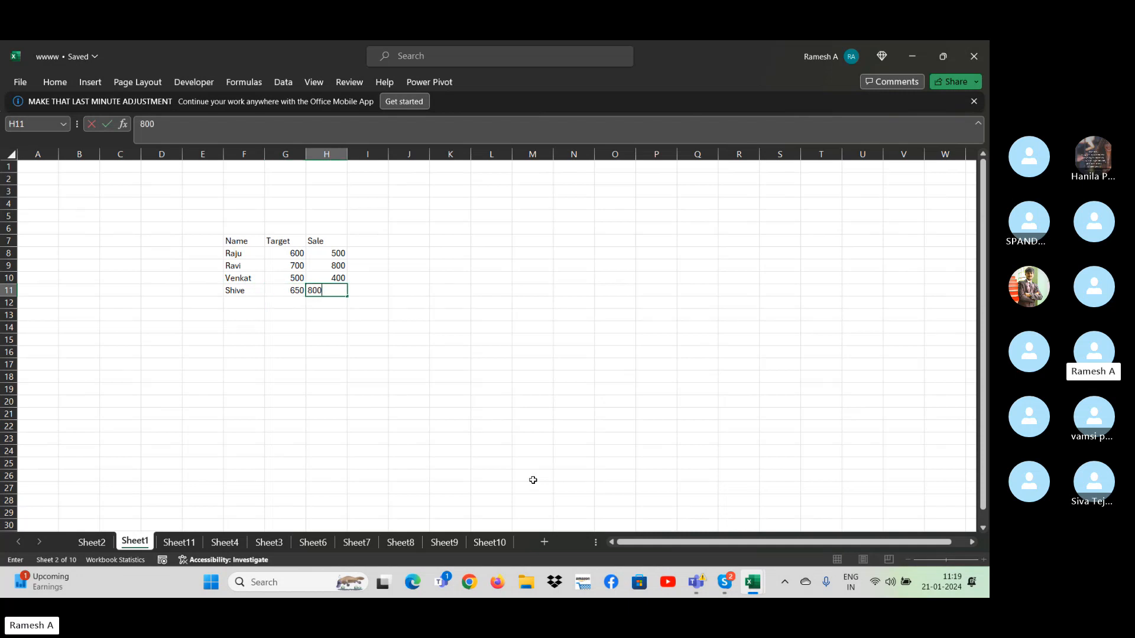
{"action": "key", "text": "Down"}
{"action": "key", "text": "ctrl+Up"}
{"action": "key", "text": "ctrl+Up"}
{"action": "key", "text": "ctrl+Left"}
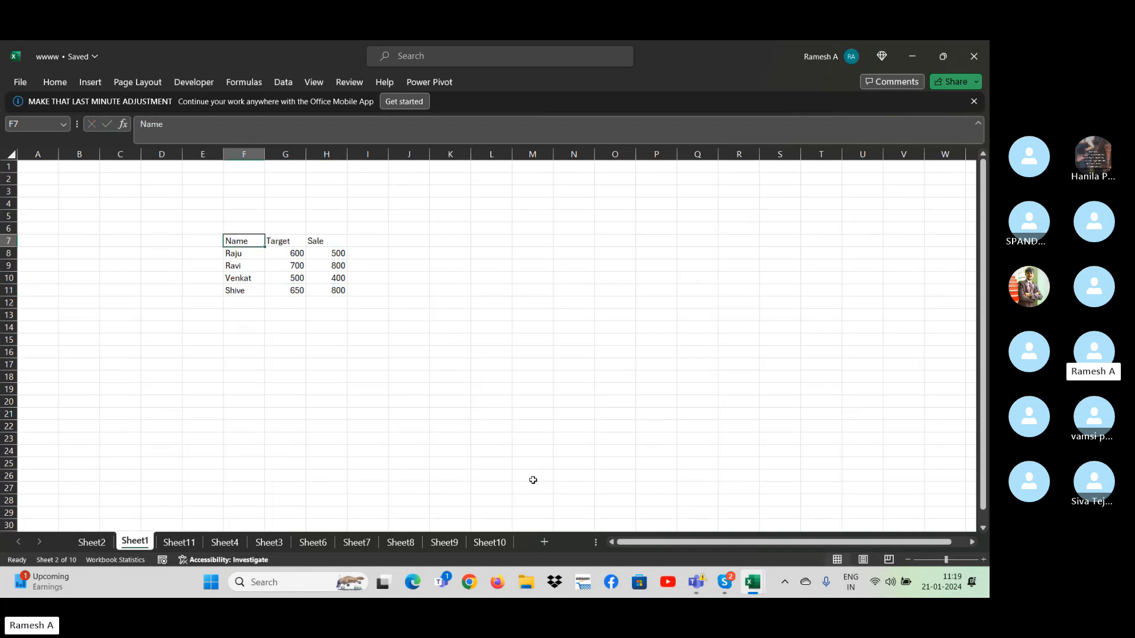
{"action": "key", "text": "ctrl+shift+Right"}
{"action": "key", "text": "ctrl+shift+Down"}
{"action": "key", "text": "ctrl+shift+Down"}
{"action": "key", "text": "ctrl+shift+Up"}
{"action": "key", "text": "Down"}
{"action": "key", "text": "Down"}
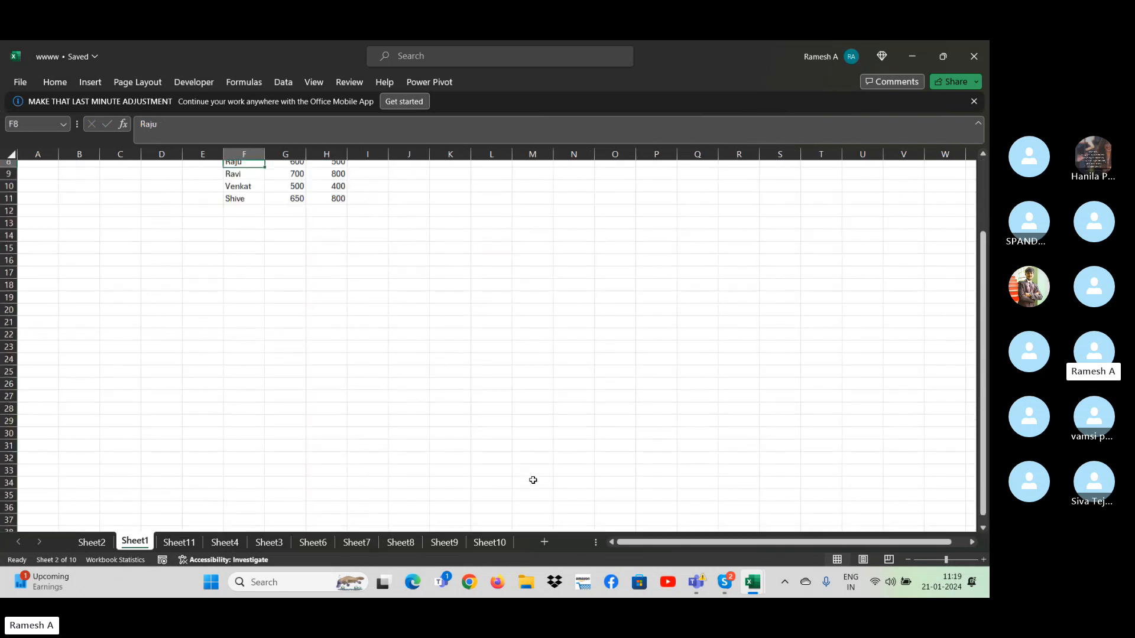
- Add an Ach% column header in I7, beside the Sale header
{"action": "key", "text": "Up"}
{"action": "key", "text": "Up"}
{"action": "key", "text": "Up"}
{"action": "key", "text": "Right"}
{"action": "key", "text": "Down"}
{"action": "key", "text": "Right"}
{"action": "key", "text": "Right"}
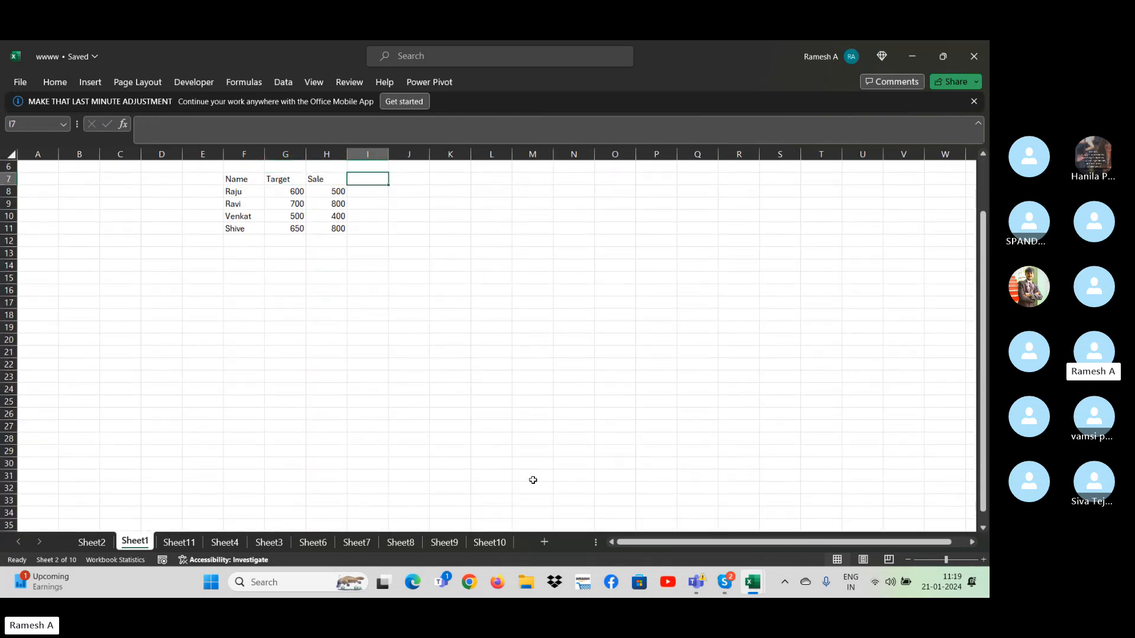
{"action": "type", "text": "Ach%"}
{"action": "key", "text": "Return"}
- Enter the formula =H8/G8 in I8 to divide Sale by Target
{"action": "type", "text": "="}
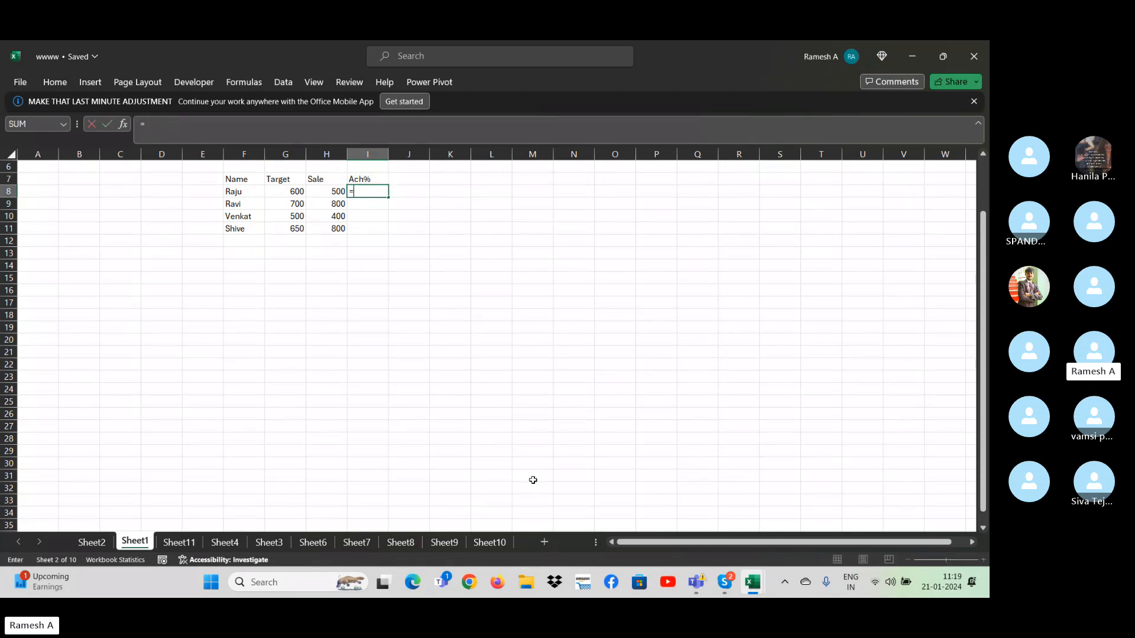
{"action": "key", "text": "Left"}
{"action": "type", "text": "/"}
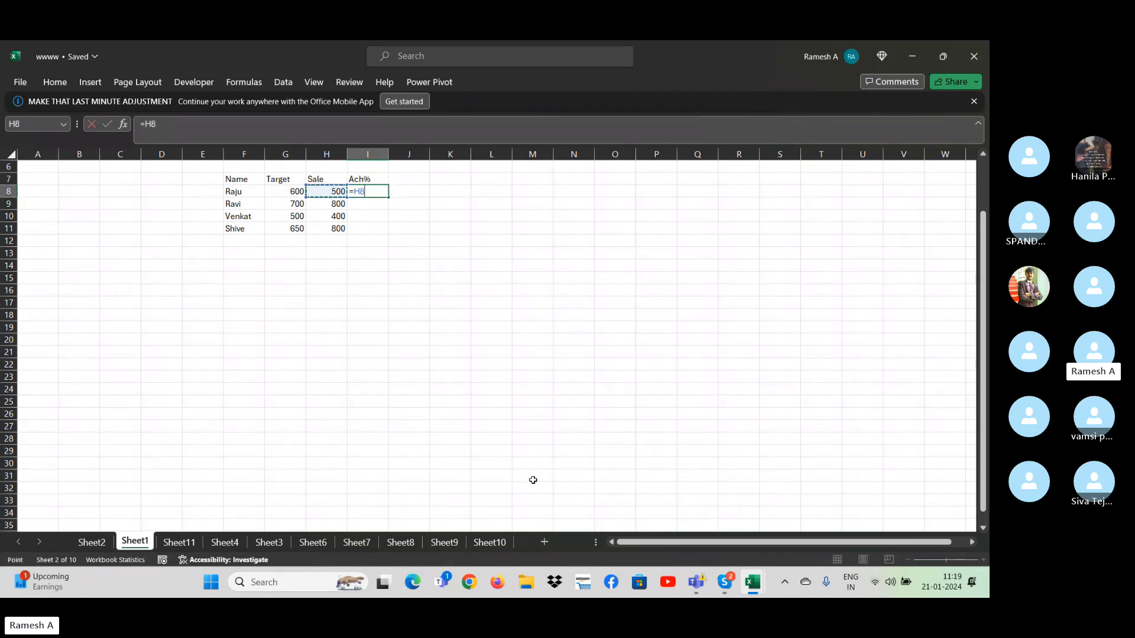
{"action": "key", "text": "Left"}
{"action": "key", "text": "Return"}
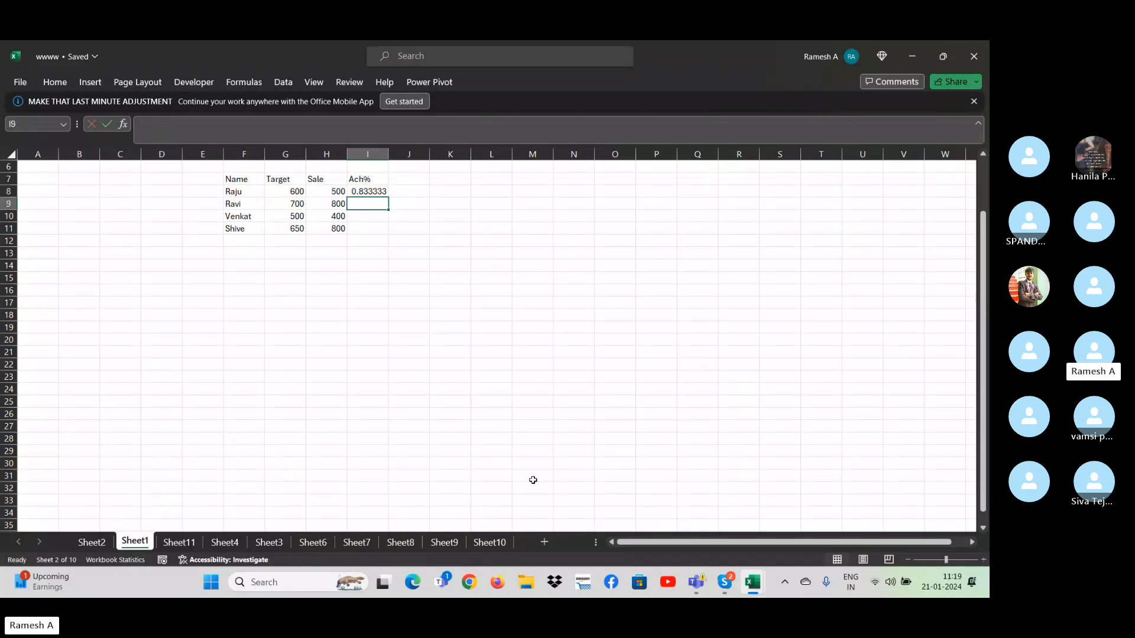
- Fill the Ach% formula from I8 down to I11
{"action": "key", "text": "Left"}
{"action": "key", "text": "ctrl+Down"}
{"action": "key", "text": "Right"}
{"action": "key", "text": "ctrl+shift+Up"}
{"action": "key", "text": "ctrl+d"}
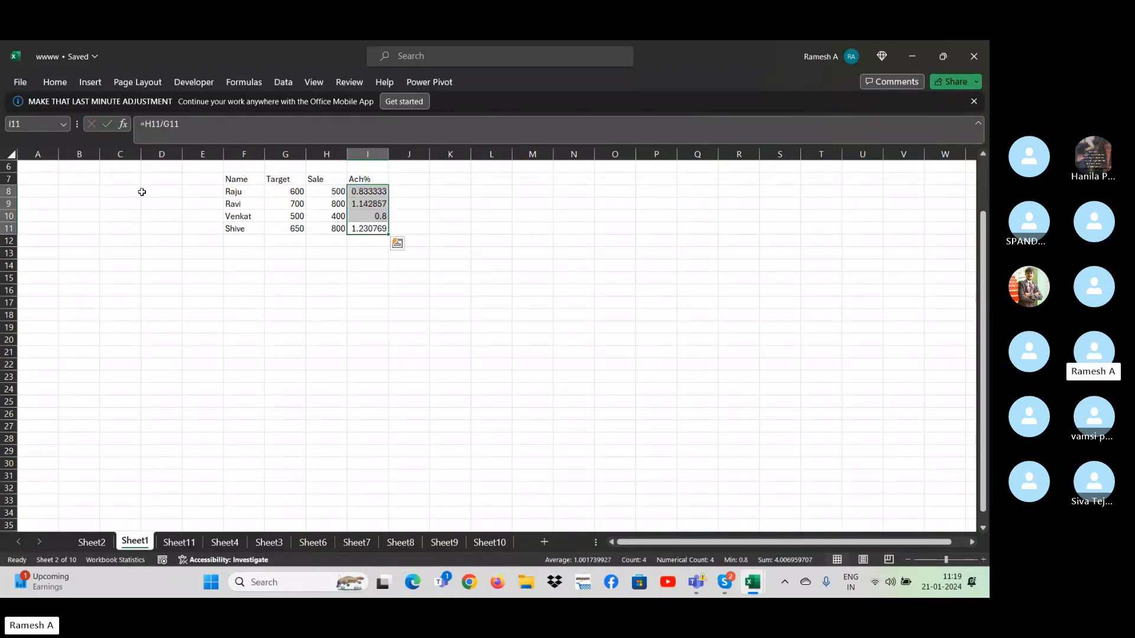
- Format the Ach% values in I8:I11 as percentages
{"action": "left_click", "coordinate": [50, 86]}
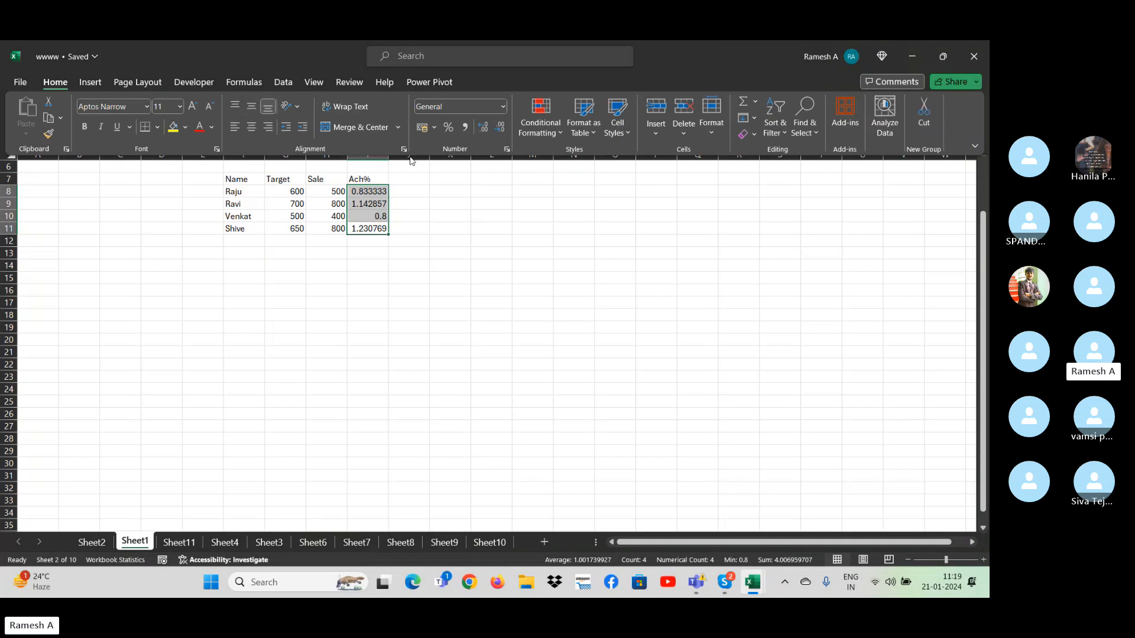
{"action": "left_click", "coordinate": [448, 127]}
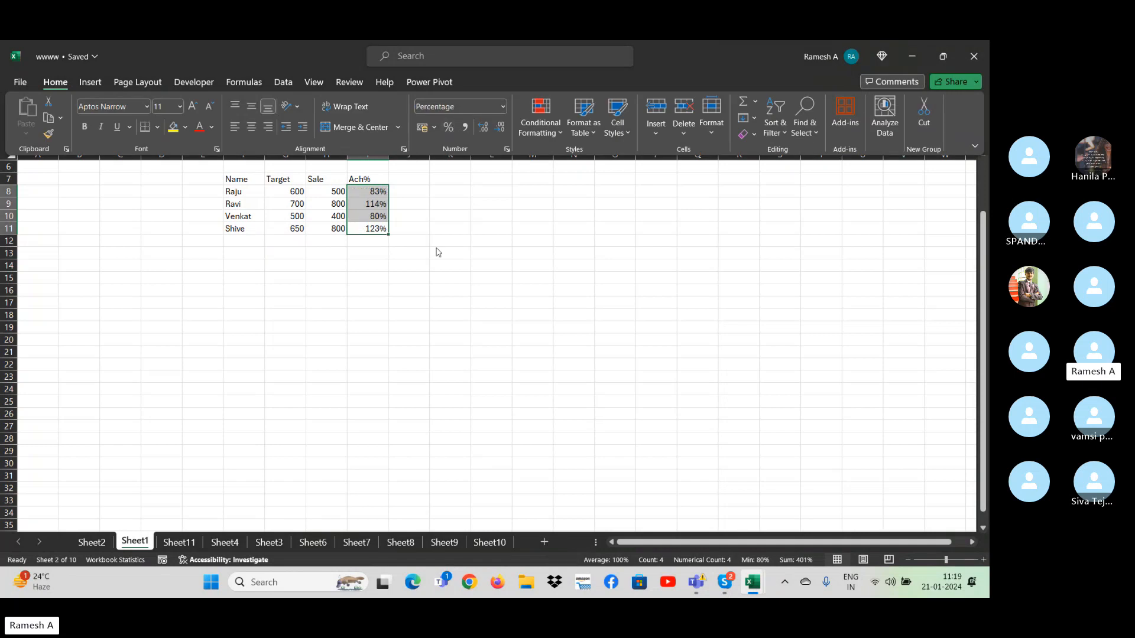
{"action": "left_click", "coordinate": [385, 258]}
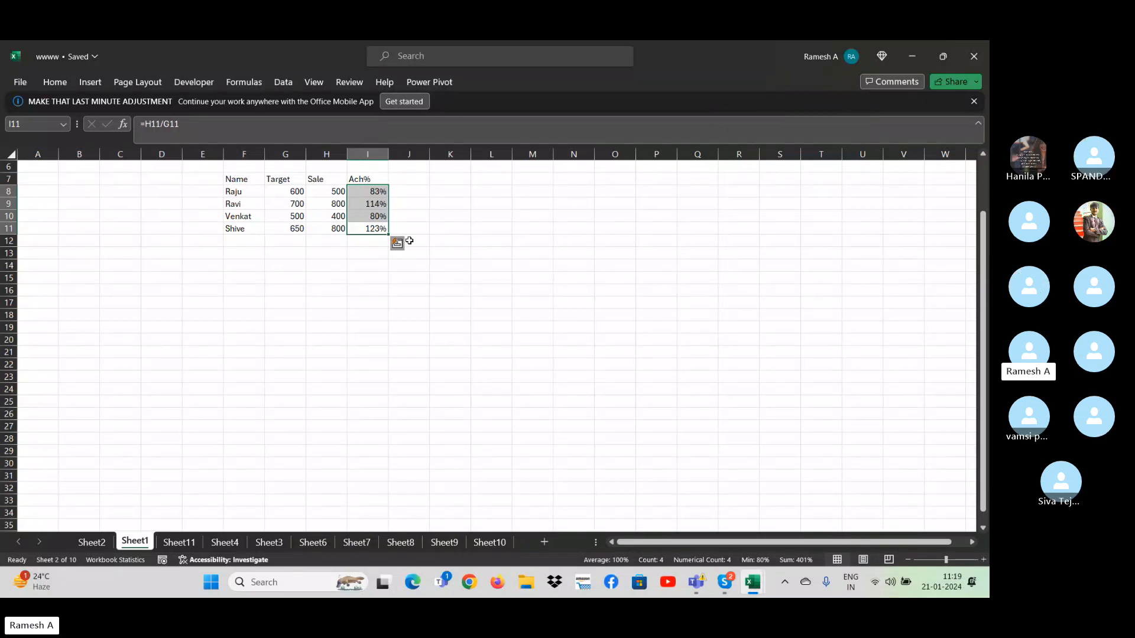
{"action": "left_click", "coordinate": [562, 228]}
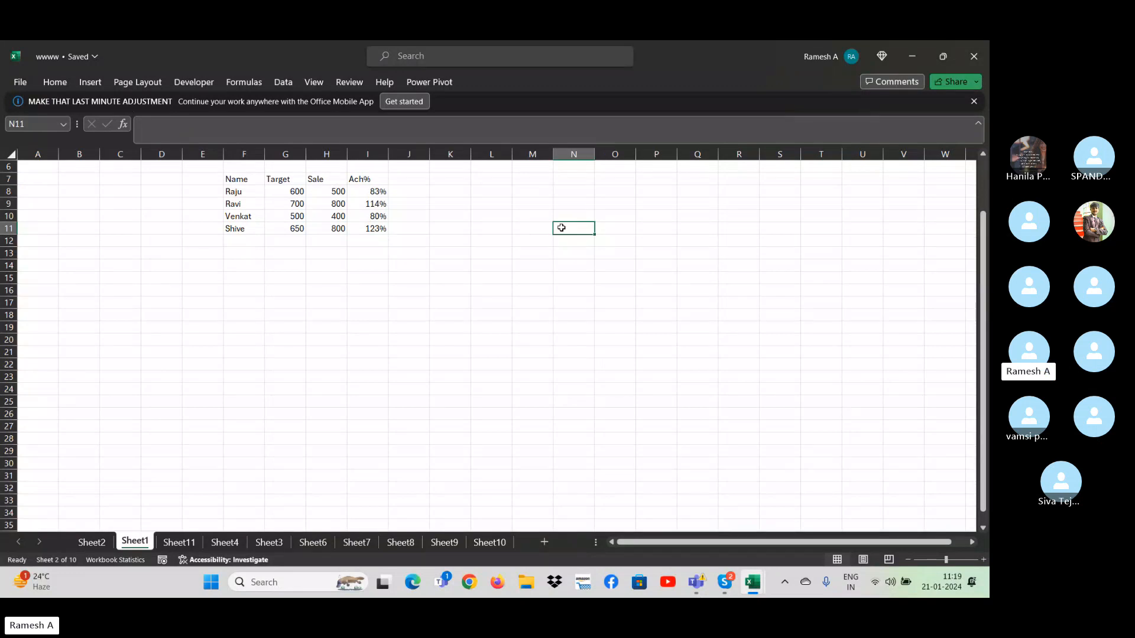
- Copy the Ach% header from I7 into M9 as the heading of a criteria range
{"action": "left_click", "coordinate": [365, 179]}
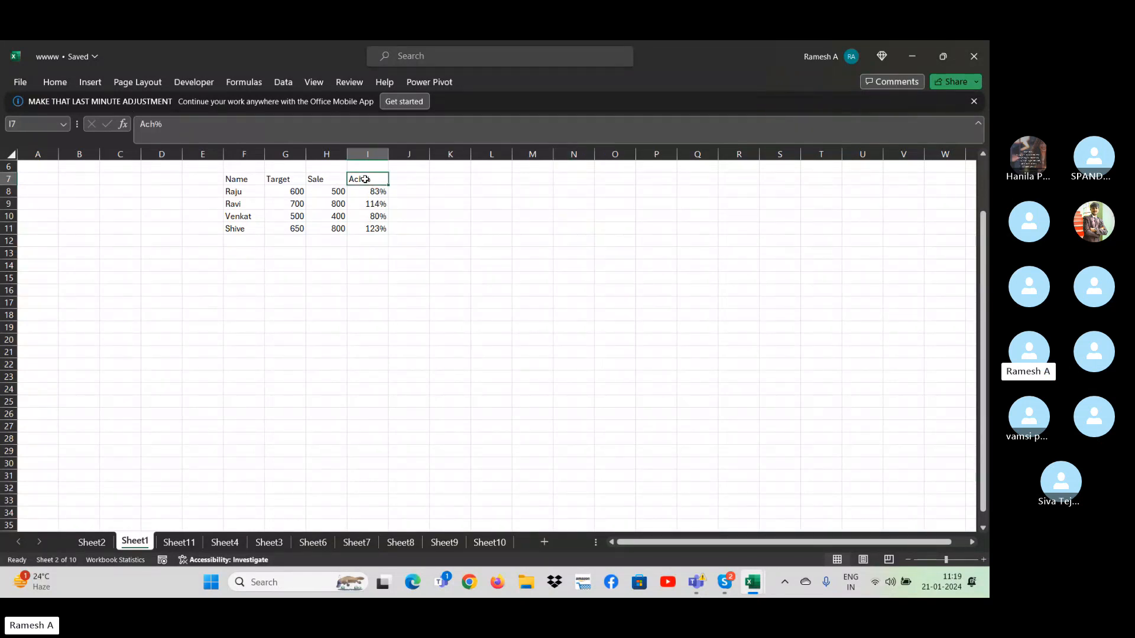
{"action": "key", "text": "ctrl+c"}
{"action": "key", "text": "Right"}
{"action": "key", "text": "Right"}
{"action": "key", "text": "Right"}
{"action": "key", "text": "Right"}
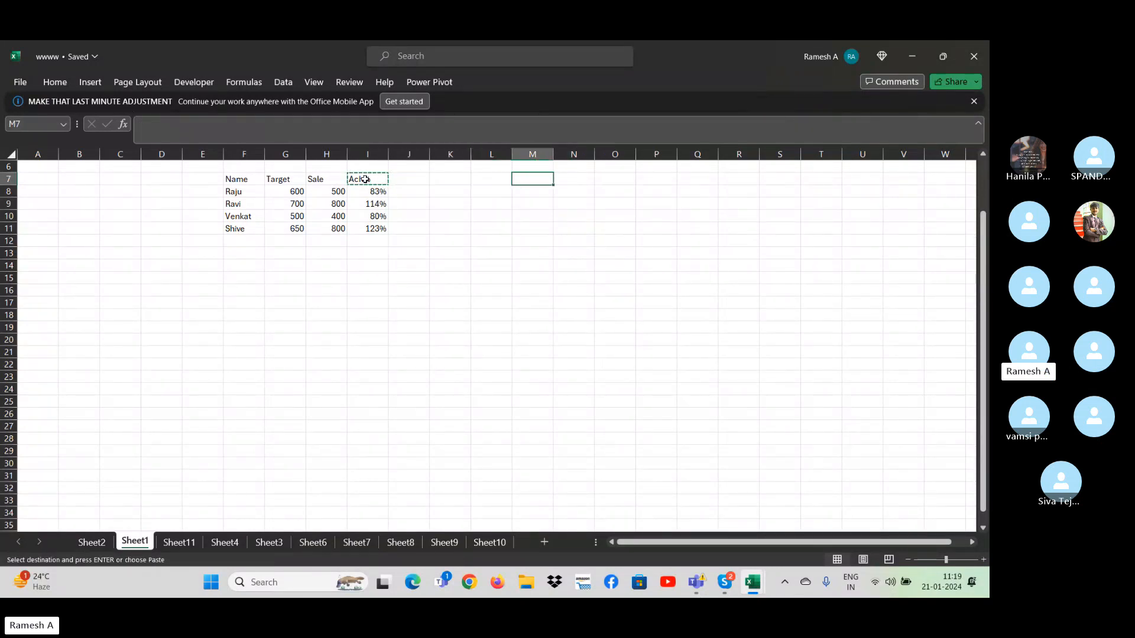
{"action": "key", "text": "Down"}
{"action": "key", "text": "Down"}
{"action": "key", "text": "ctrl+v"}
{"action": "key", "text": "Down"}
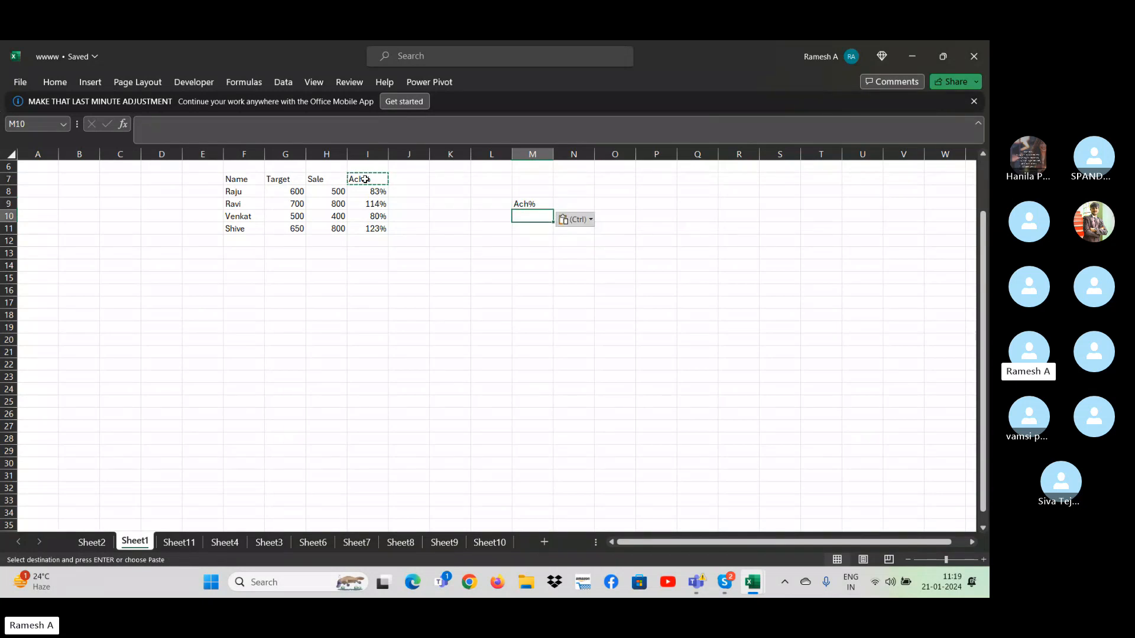
- Enter the criterion >100% in M10 under the Ach% heading
{"action": "type", "text": ">100"}
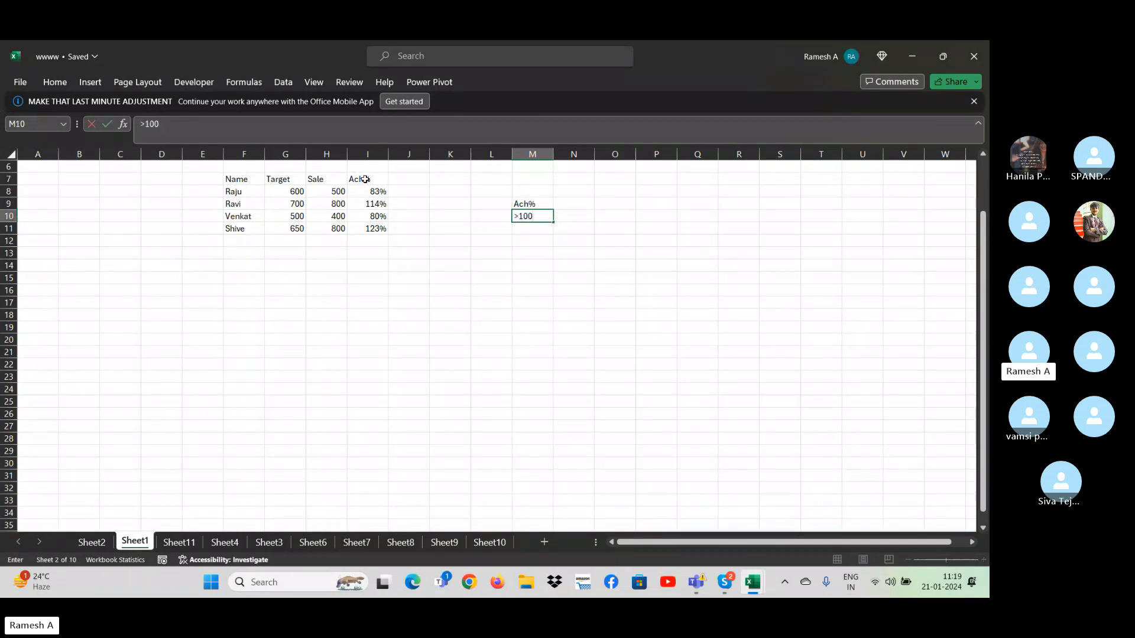
{"action": "type", "text": "%"}
{"action": "key", "text": "Return"}
{"action": "key", "text": "Up"}
{"action": "key", "text": "Up"}
{"action": "key", "text": "Down"}
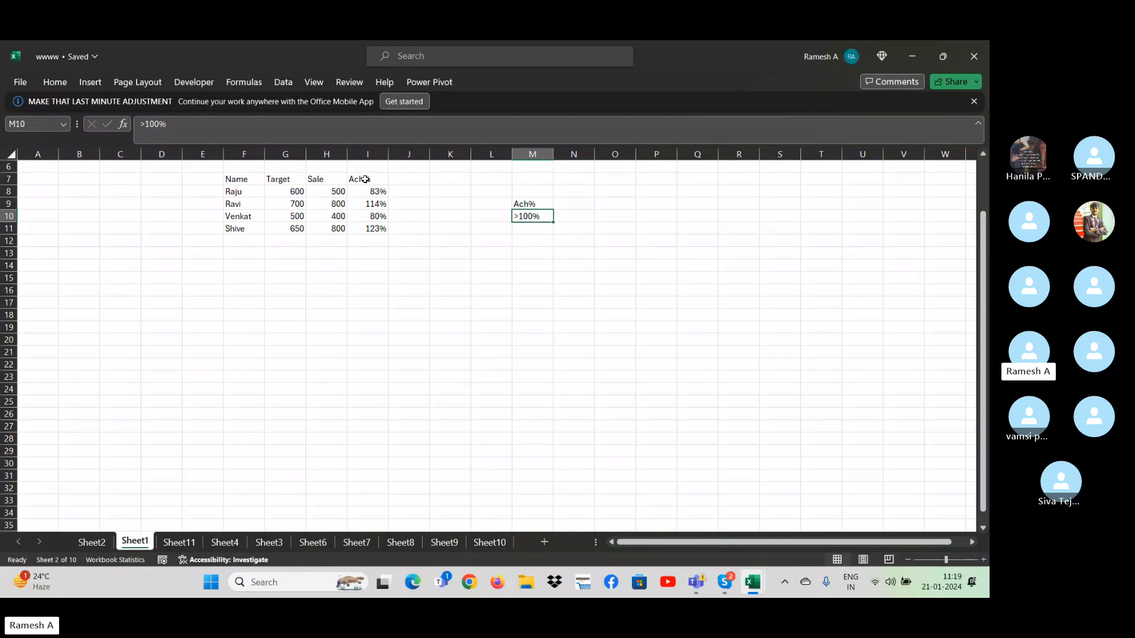
- Start an Advanced Filter with list range F7:I11 and criteria range M9:M10
{"action": "key", "text": "Down"}
{"action": "key", "text": "Down"}
{"action": "key", "text": "Down"}
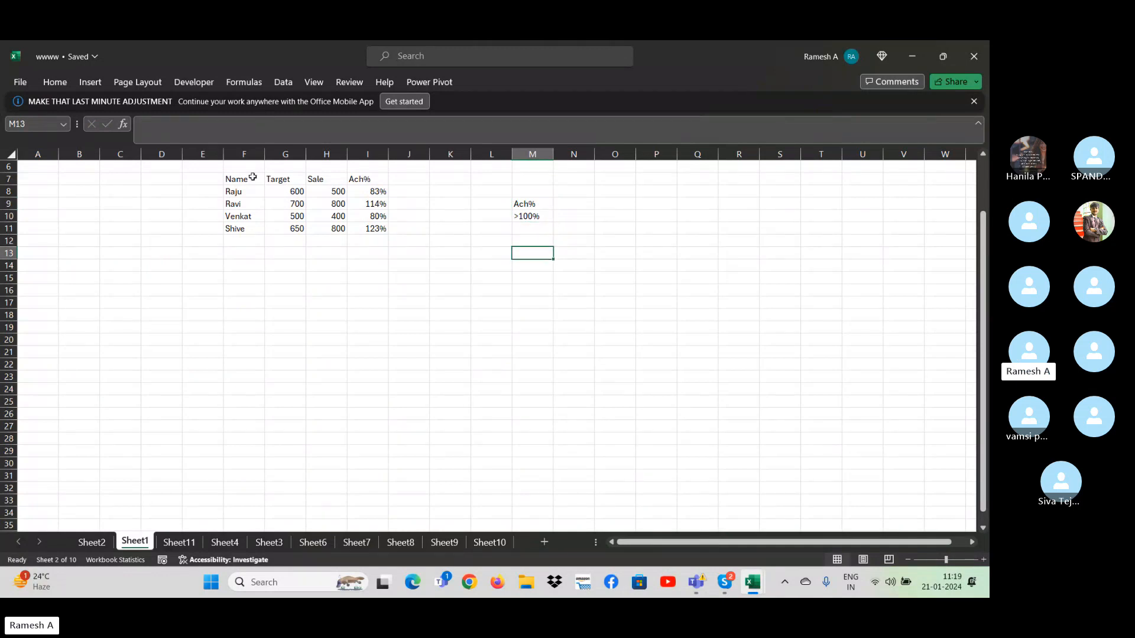
{"action": "left_click", "coordinate": [283, 82]}
{"action": "left_click", "coordinate": [596, 134]}
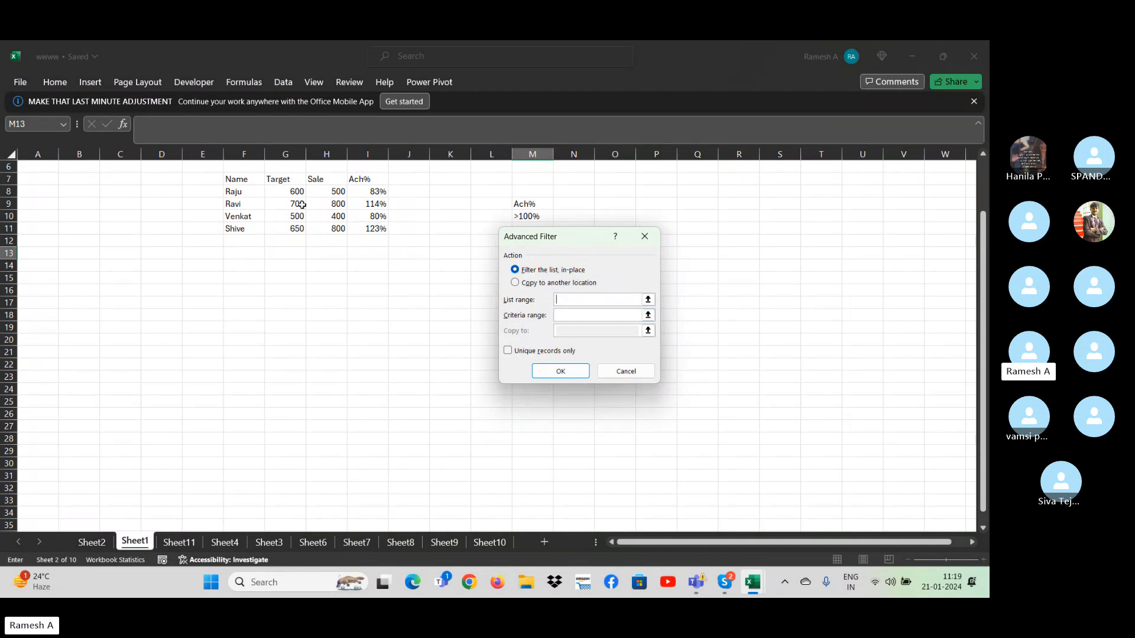
{"action": "left_click", "coordinate": [248, 179]}
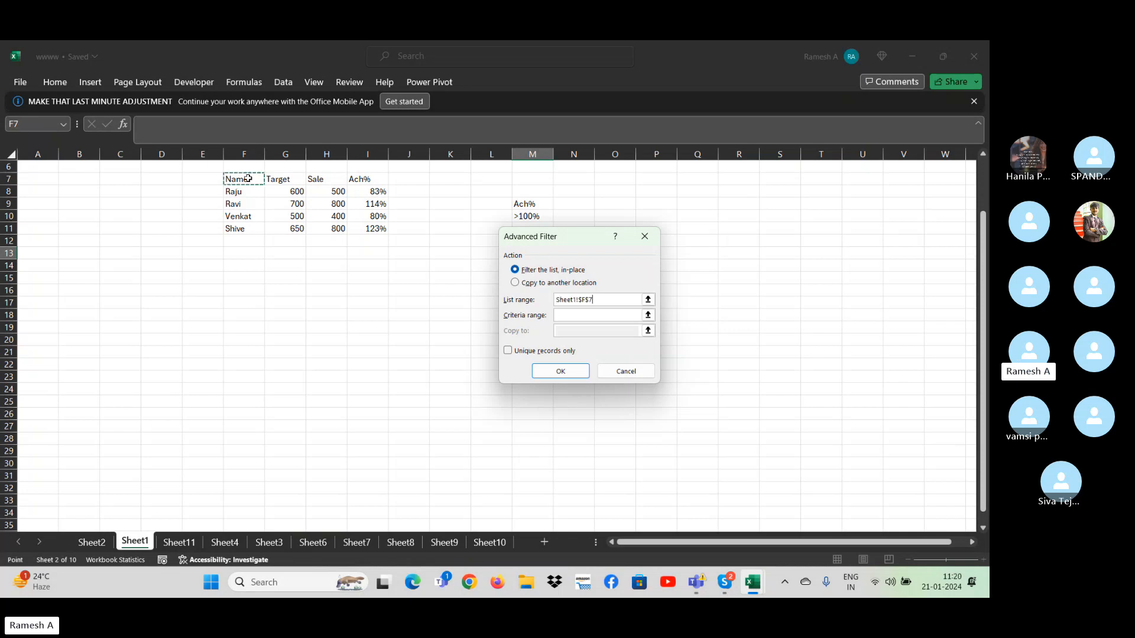
{"action": "key", "text": "ctrl+shift+Right"}
{"action": "key", "text": "ctrl+shift+Down"}
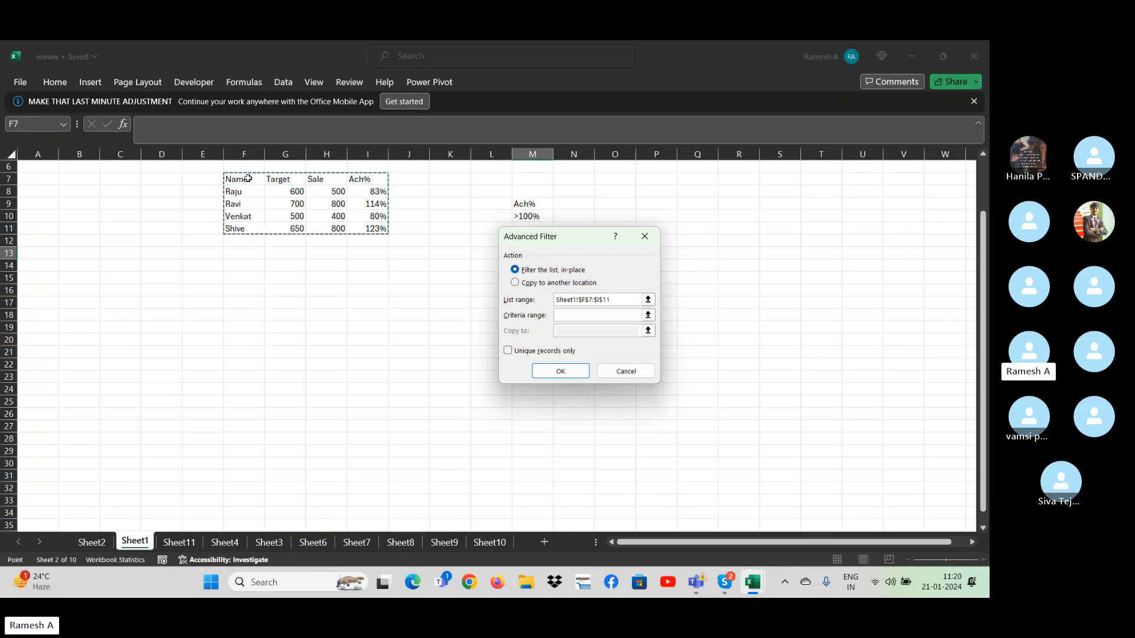
{"action": "left_click", "coordinate": [579, 317]}
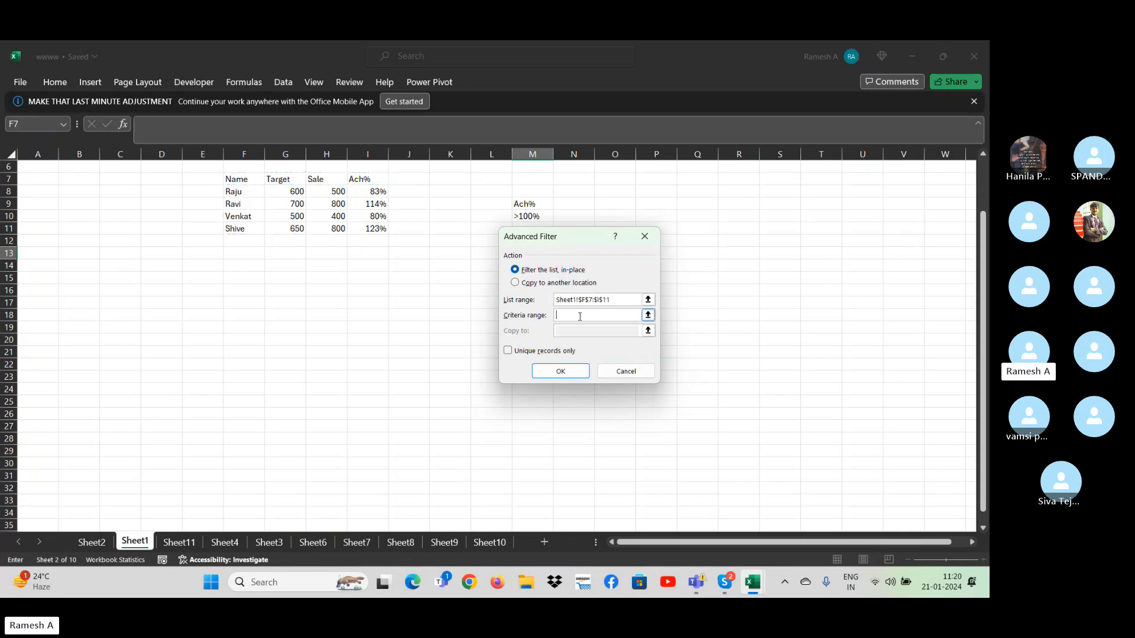
{"action": "left_click_drag", "start_coordinate": [525, 205], "coordinate": [524, 218]}
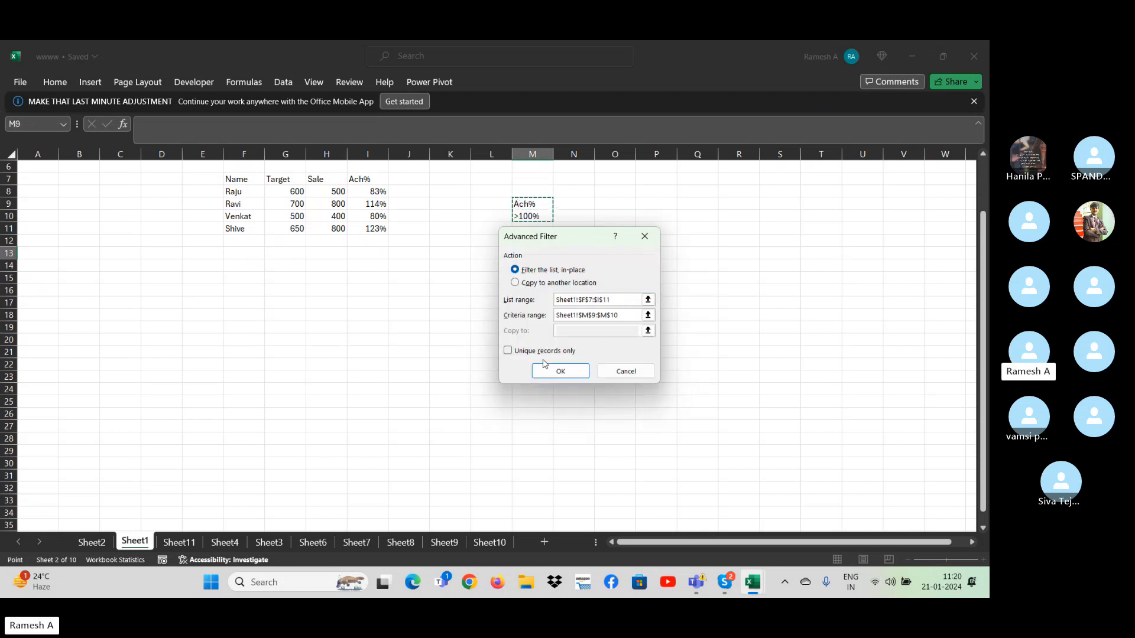
- Set the Advanced Filter to copy to another location starting at R18 and run it
{"action": "left_click", "coordinate": [527, 284]}
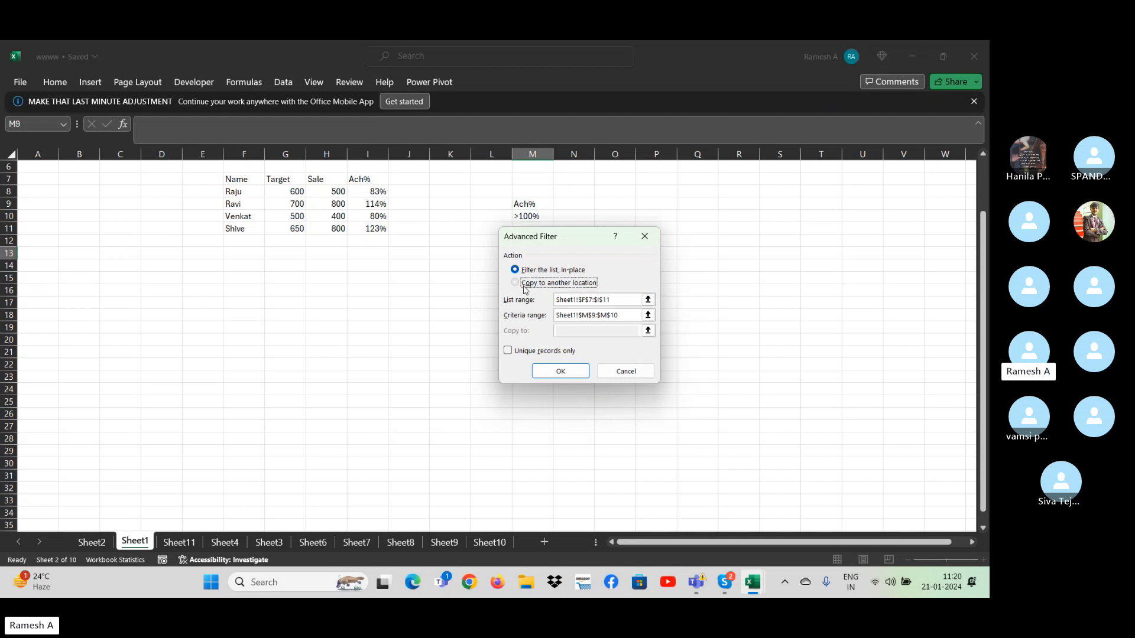
{"action": "left_click", "coordinate": [589, 331]}
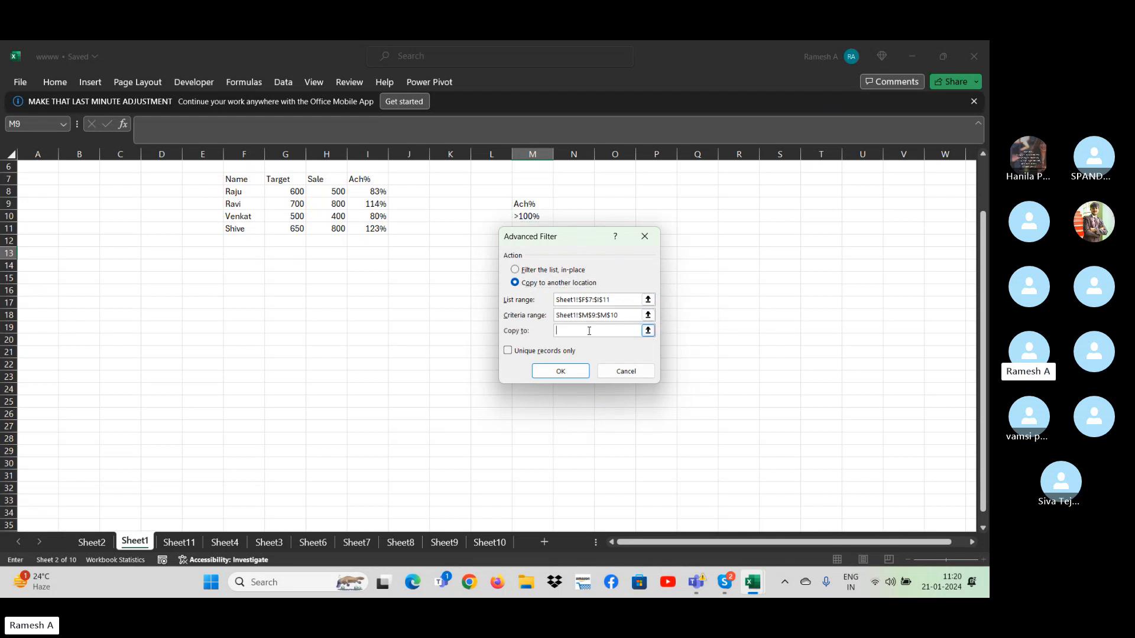
{"action": "left_click", "coordinate": [724, 321]}
{"action": "left_click", "coordinate": [560, 371]}
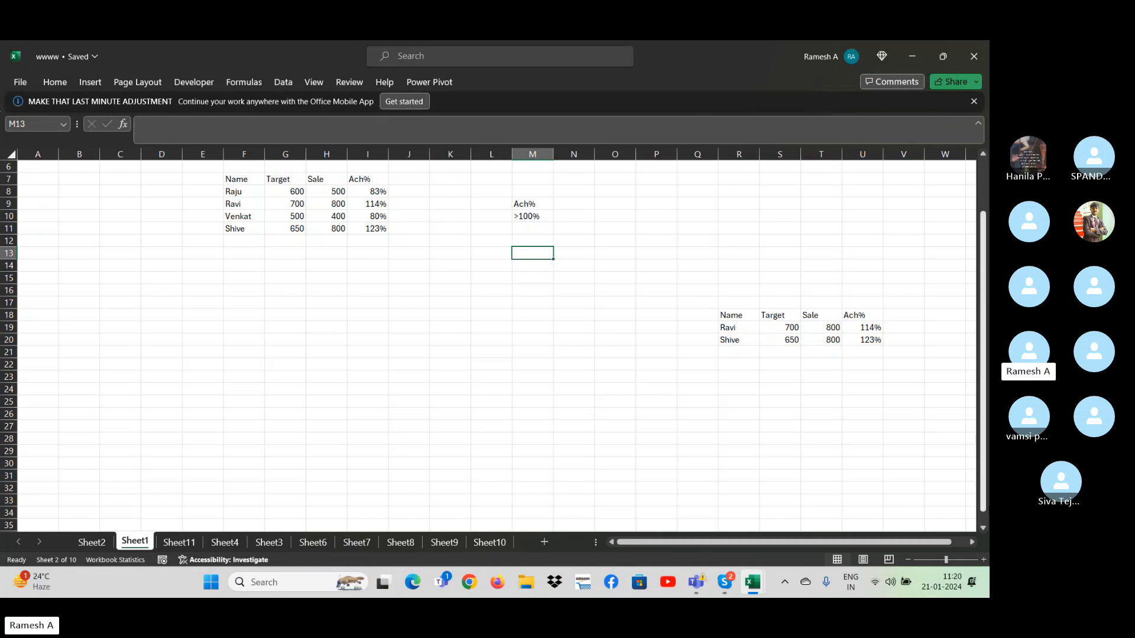
{"action": "left_click", "coordinate": [731, 592]}
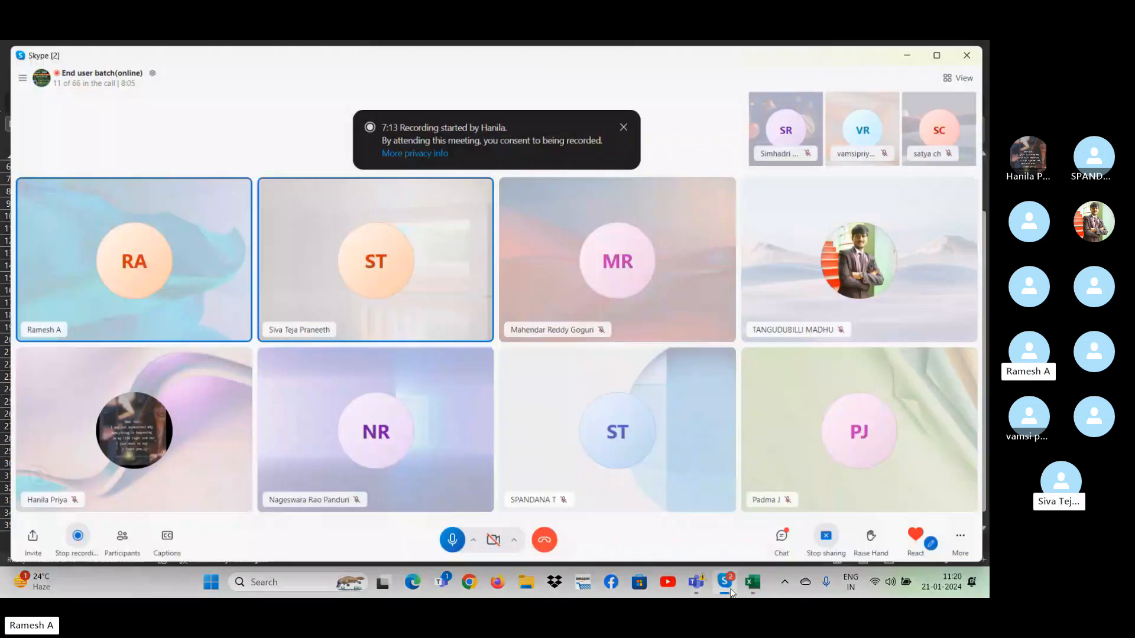
{"action": "left_click", "coordinate": [752, 582]}
{"action": "left_click", "coordinate": [746, 455]}
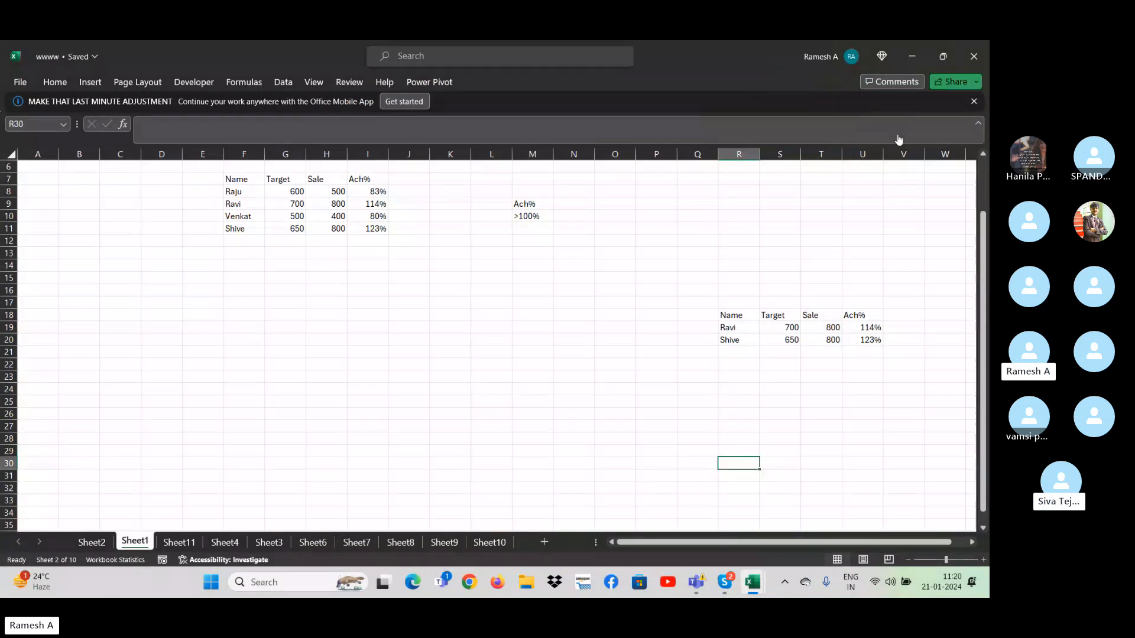
{"action": "left_click", "coordinate": [896, 136]}
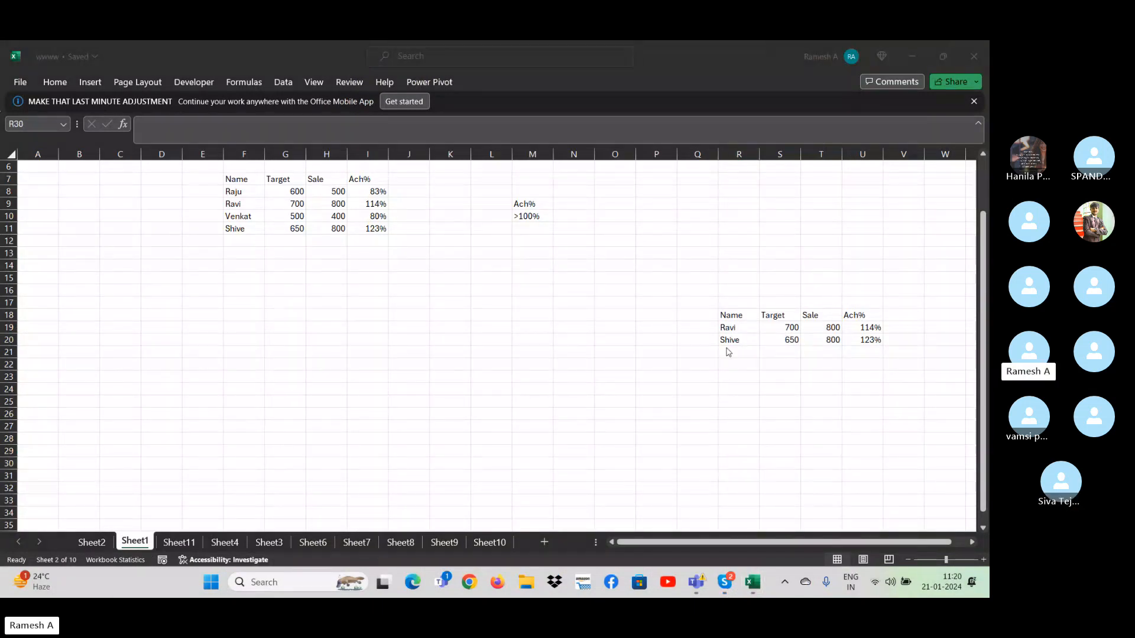
- Compare the extracted rows in R18:U20 with the third person's Ach% in the source table
{"action": "left_click", "coordinate": [685, 409]}
{"action": "key", "text": "ctrl+Up"}
{"action": "key", "text": "Up"}
{"action": "key", "text": "Up"}
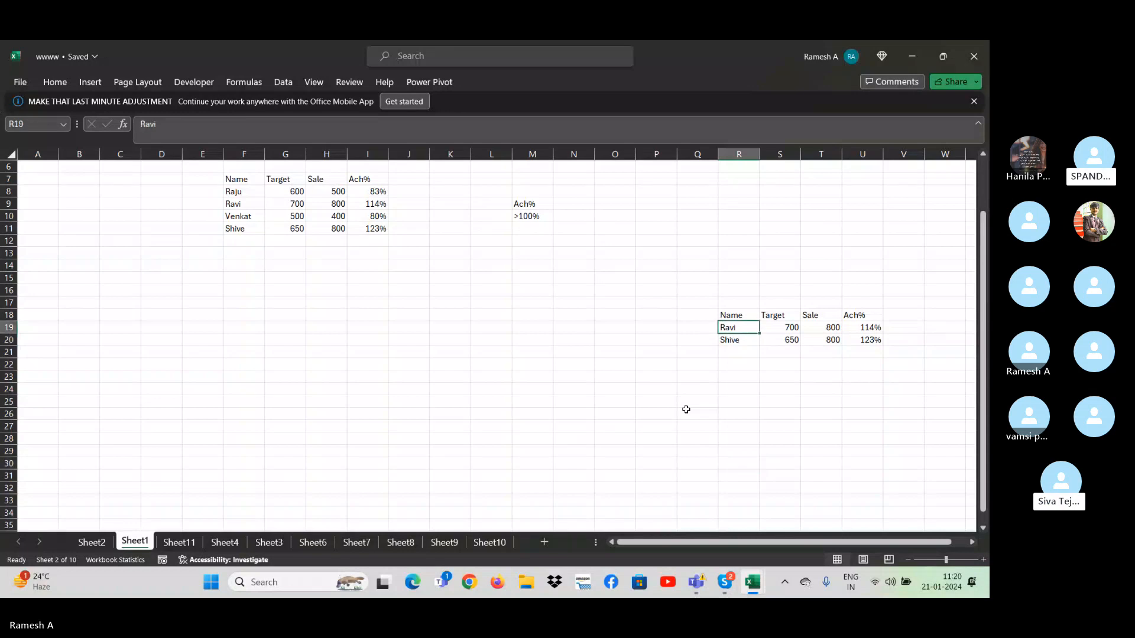
{"action": "key", "text": "ctrl+shift+Right"}
{"action": "key", "text": "ctrl+shift+Down"}
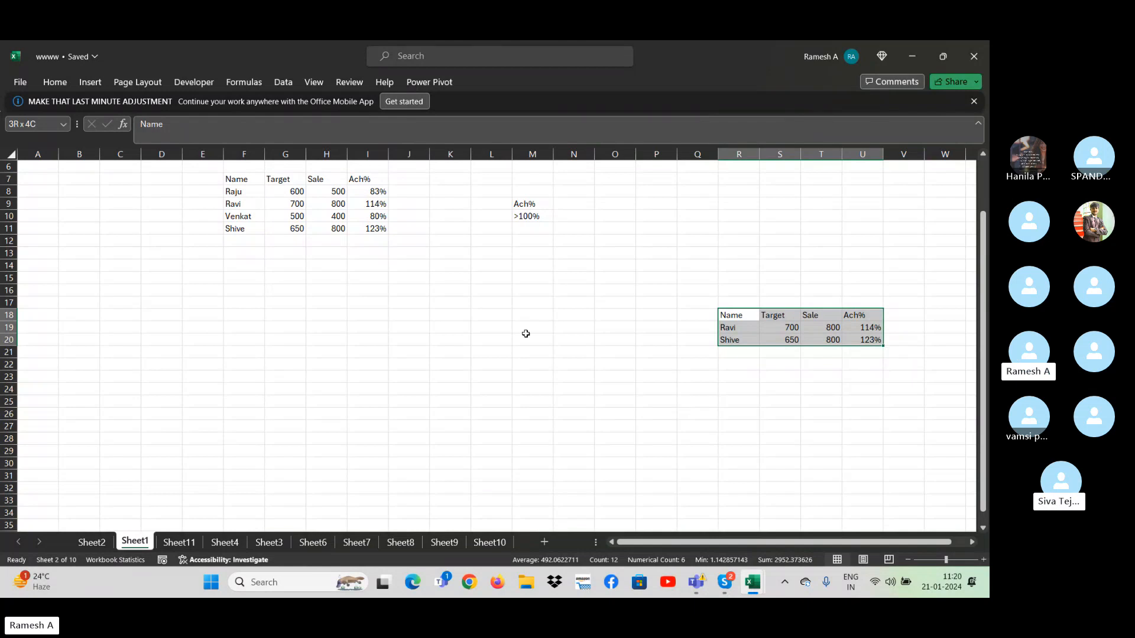
{"action": "left_click", "coordinate": [251, 216]}
{"action": "left_click", "coordinate": [366, 216]}
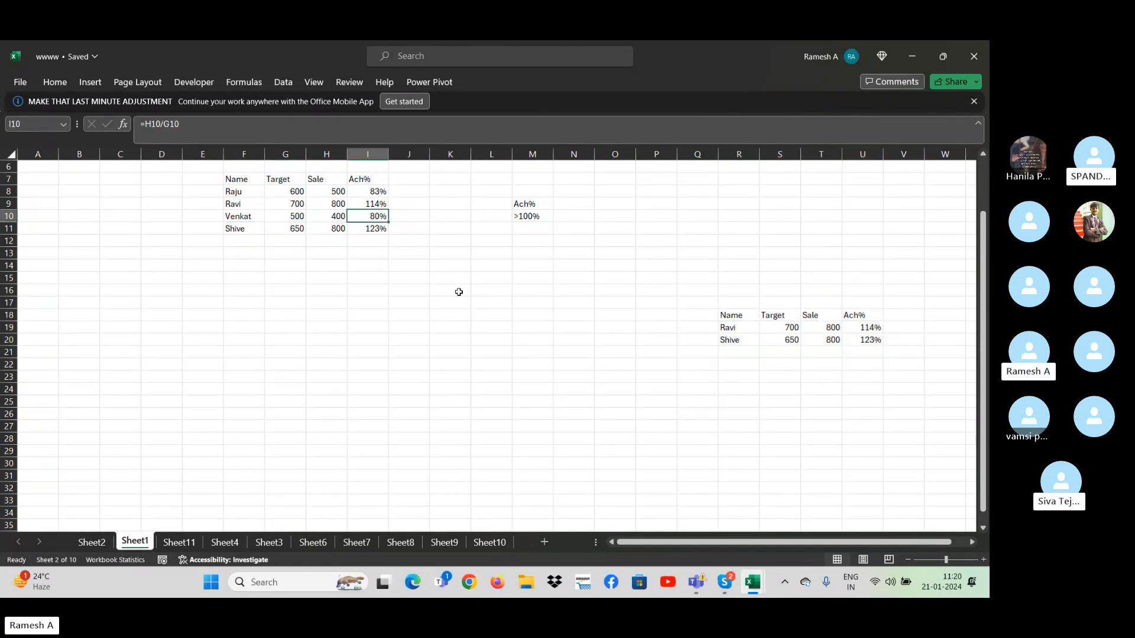
- Select the whole extracted results table in R18:U20 and delete it
{"action": "key", "text": "Down"}
{"action": "key", "text": "Down"}
{"action": "key", "text": "Down"}
{"action": "key", "text": "Down"}
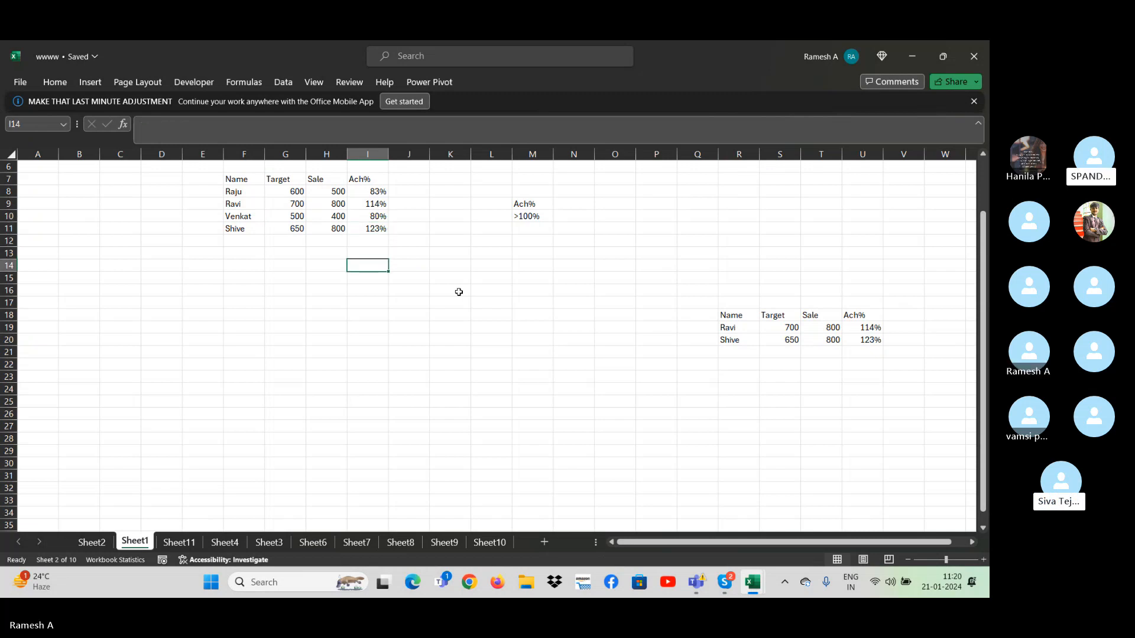
{"action": "key", "text": "Right"}
{"action": "key", "text": "Right"}
{"action": "key", "text": "Right"}
{"action": "key", "text": "Right"}
{"action": "key", "text": "Right"}
{"action": "key", "text": "Right"}
{"action": "key", "text": "Right"}
{"action": "key", "text": "Right"}
{"action": "key", "text": "Right"}
{"action": "key", "text": "Right"}
{"action": "key", "text": "Right"}
{"action": "key", "text": "Down"}
{"action": "key", "text": "Down"}
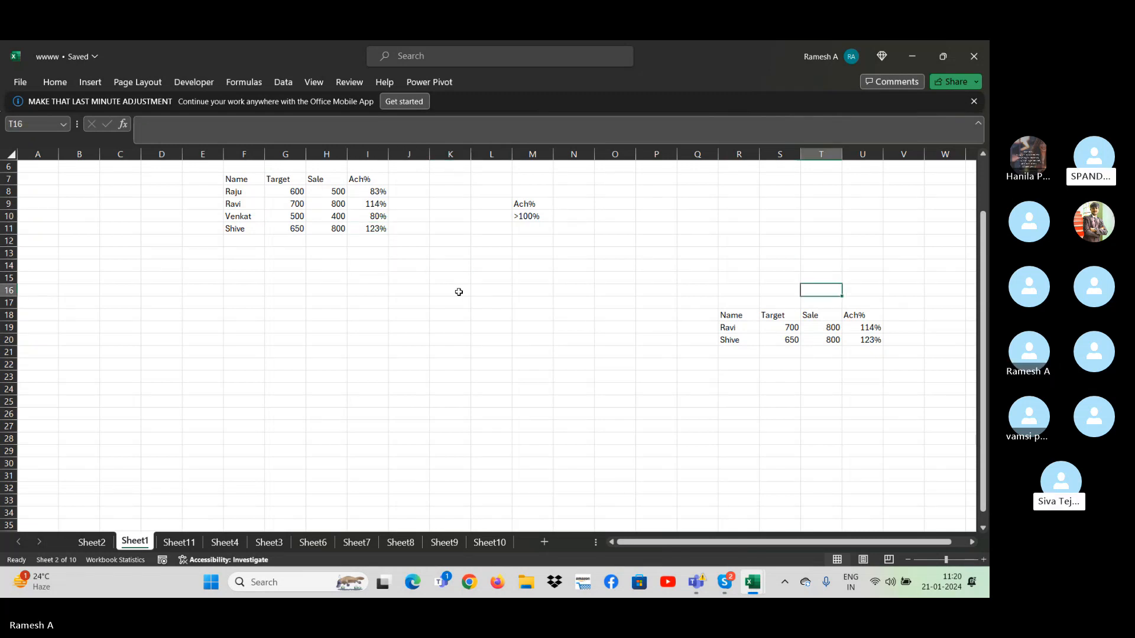
{"action": "key", "text": "Down"}
{"action": "key", "text": "Down"}
{"action": "key", "text": "Left"}
{"action": "key", "text": "Left"}
{"action": "key", "text": "ctrl+a"}
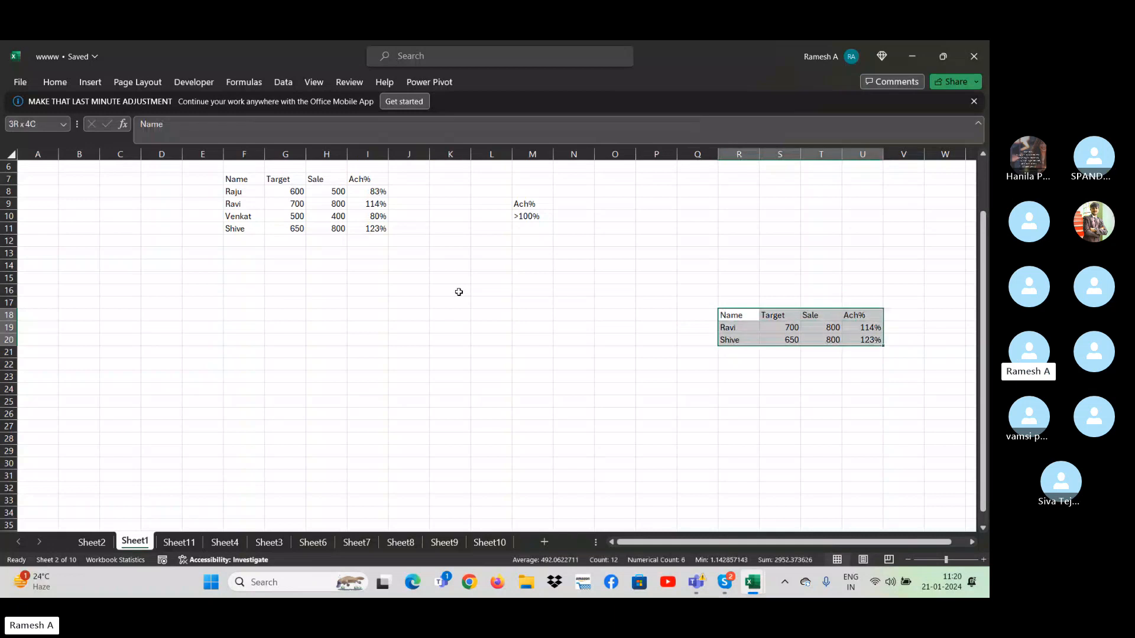
{"action": "key", "text": "ctrl+Left"}
{"action": "key", "text": "Up"}
{"action": "key", "text": "ctrl+Right"}
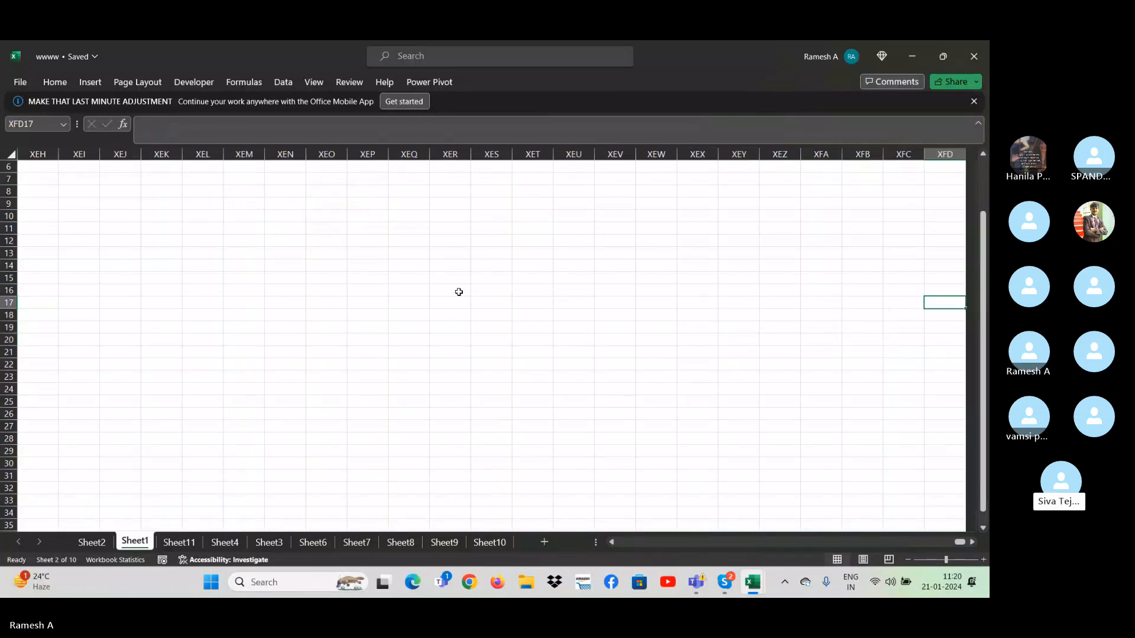
- Delete the Ach% header and the >100% criterion from M9:M10
{"action": "key", "text": "ctrl+Home"}
{"action": "key", "text": "Right"}
{"action": "key", "text": "Right"}
{"action": "key", "text": "Right"}
{"action": "key", "text": "Right"}
{"action": "key", "text": "Right"}
{"action": "key", "text": "Right"}
{"action": "key", "text": "Right"}
{"action": "key", "text": "Right"}
{"action": "key", "text": "Right"}
{"action": "key", "text": "Right"}
{"action": "key", "text": "Right"}
{"action": "key", "text": "Right"}
{"action": "key", "text": "Right"}
{"action": "key", "text": "Down"}
{"action": "key", "text": "Down"}
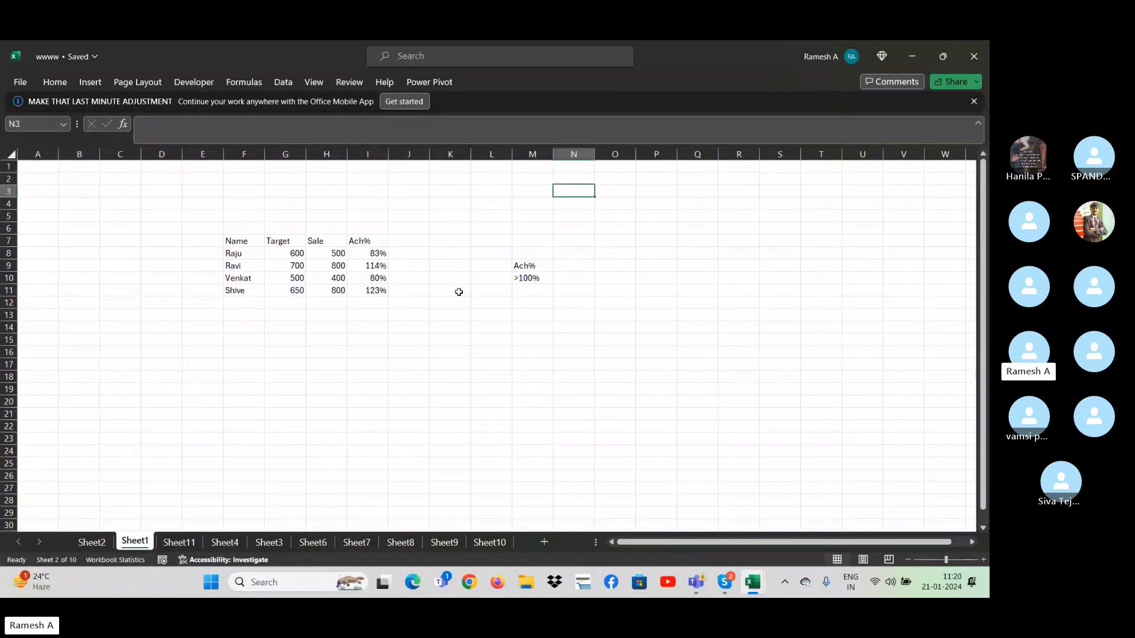
{"action": "key", "text": "Down"}
{"action": "key", "text": "Down"}
{"action": "key", "text": "Down"}
{"action": "key", "text": "Down"}
{"action": "key", "text": "Down"}
{"action": "key", "text": "Left"}
{"action": "key", "text": "Left"}
{"action": "key", "text": "Down"}
{"action": "key", "text": "Right"}
{"action": "key", "text": "shift+Down"}
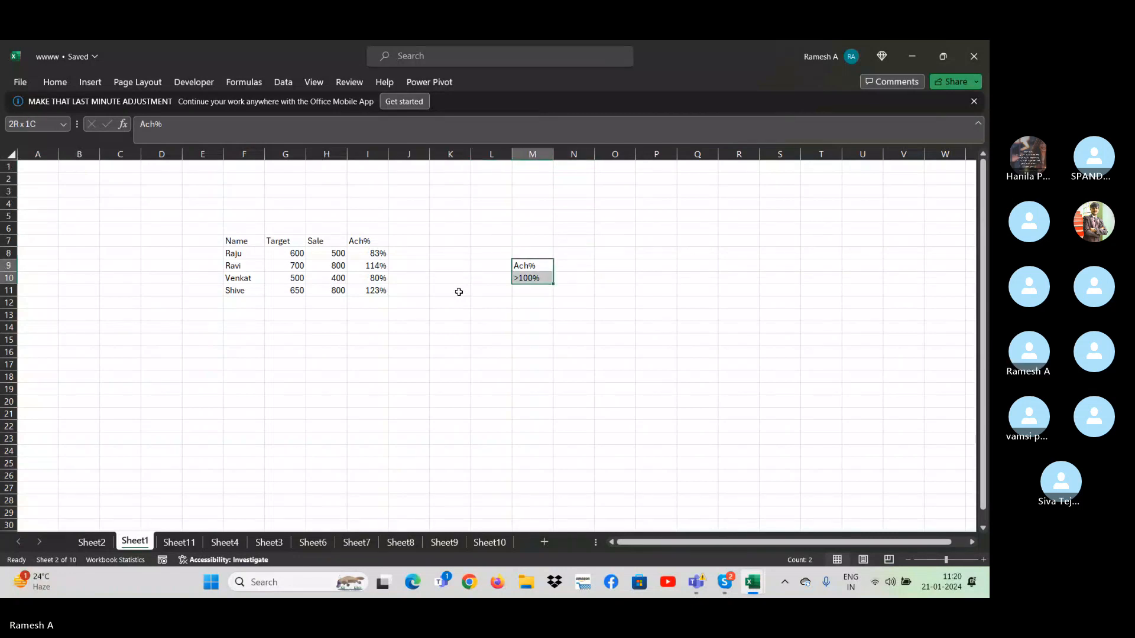
{"action": "key", "text": "Delete"}
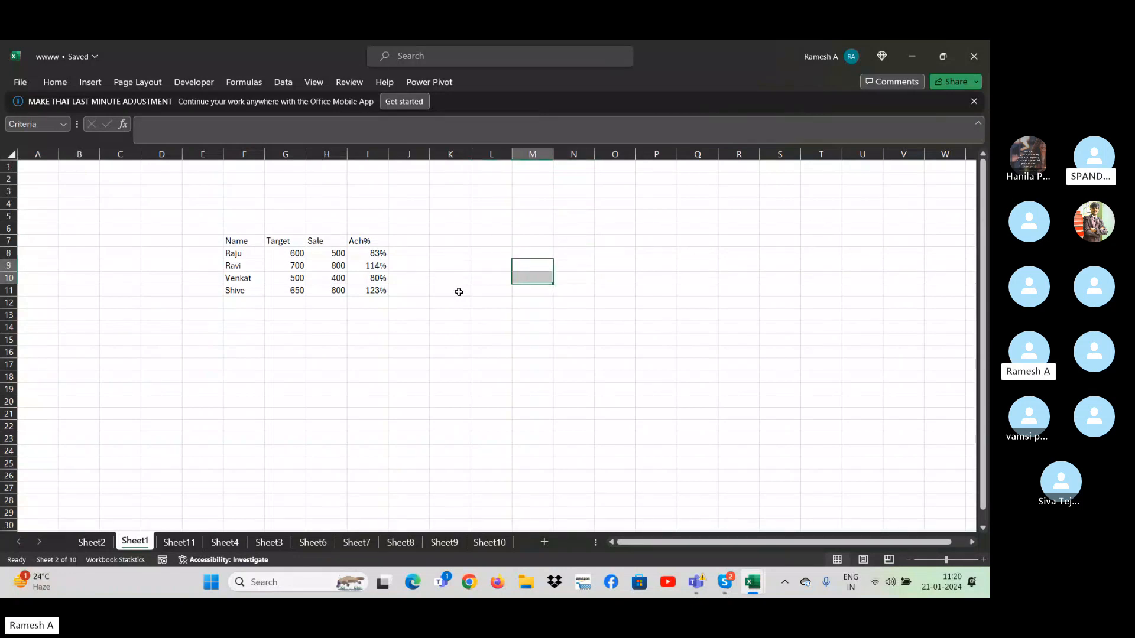
- Clear the achievement formulas below the Ach% header in I8:I11
{"action": "key", "text": "ctrl+Left"}
{"action": "key", "text": "ctrl+Left"}
{"action": "key", "text": "ctrl+Up"}
{"action": "key", "text": "ctrl+shift+Right"}
{"action": "key", "text": "Down"}
{"action": "key", "text": "Up"}
{"action": "key", "text": "Down"}
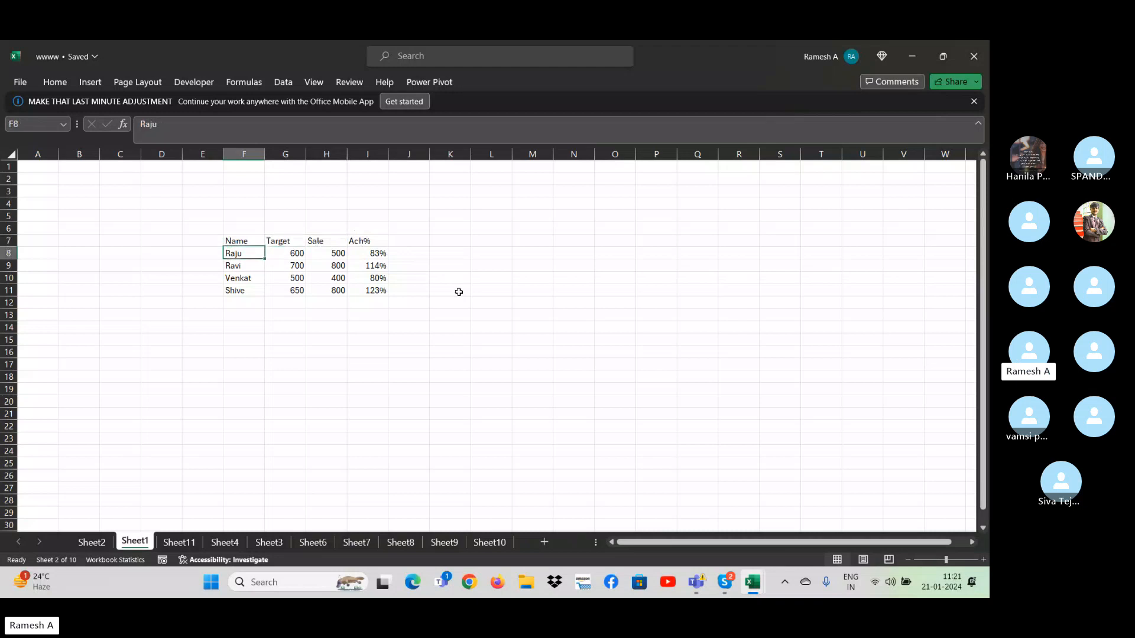
{"action": "key", "text": "Down"}
{"action": "key", "text": "Down"}
{"action": "key", "text": "Down"}
{"action": "key", "text": "Down"}
{"action": "key", "text": "Down"}
{"action": "key", "text": "Down"}
{"action": "key", "text": "Down"}
{"action": "key", "text": "Down"}
{"action": "key", "text": "Down"}
{"action": "key", "text": "Down"}
{"action": "key", "text": "Down"}
{"action": "key", "text": "Down"}
{"action": "key", "text": "Down"}
{"action": "key", "text": "Down"}
{"action": "key", "text": "Down"}
{"action": "key", "text": "Down"}
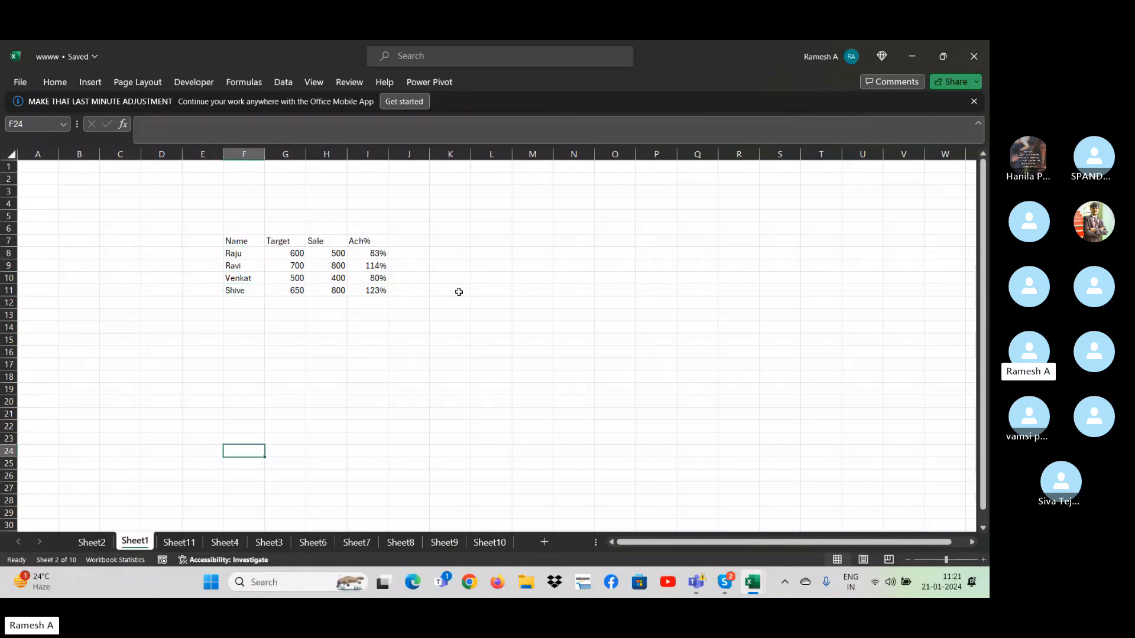
{"action": "key", "text": "Up"}
{"action": "key", "text": "Up"}
{"action": "key", "text": "Up"}
{"action": "key", "text": "Up"}
{"action": "key", "text": "Up"}
{"action": "key", "text": "Up"}
{"action": "key", "text": "Up"}
{"action": "key", "text": "Up"}
{"action": "key", "text": "Up"}
{"action": "key", "text": "Up"}
{"action": "key", "text": "Up"}
{"action": "key", "text": "Up"}
{"action": "key", "text": "Up"}
{"action": "key", "text": "Up"}
{"action": "key", "text": "Up"}
{"action": "key", "text": "Up"}
{"action": "key", "text": "Right"}
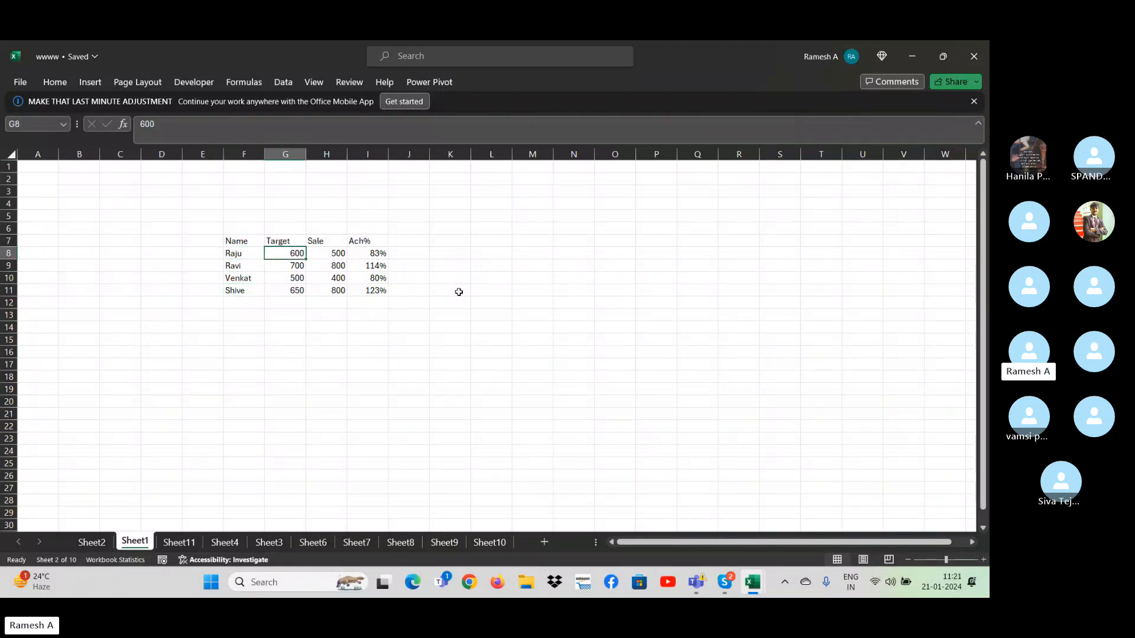
{"action": "key", "text": "Right"}
{"action": "key", "text": "Right"}
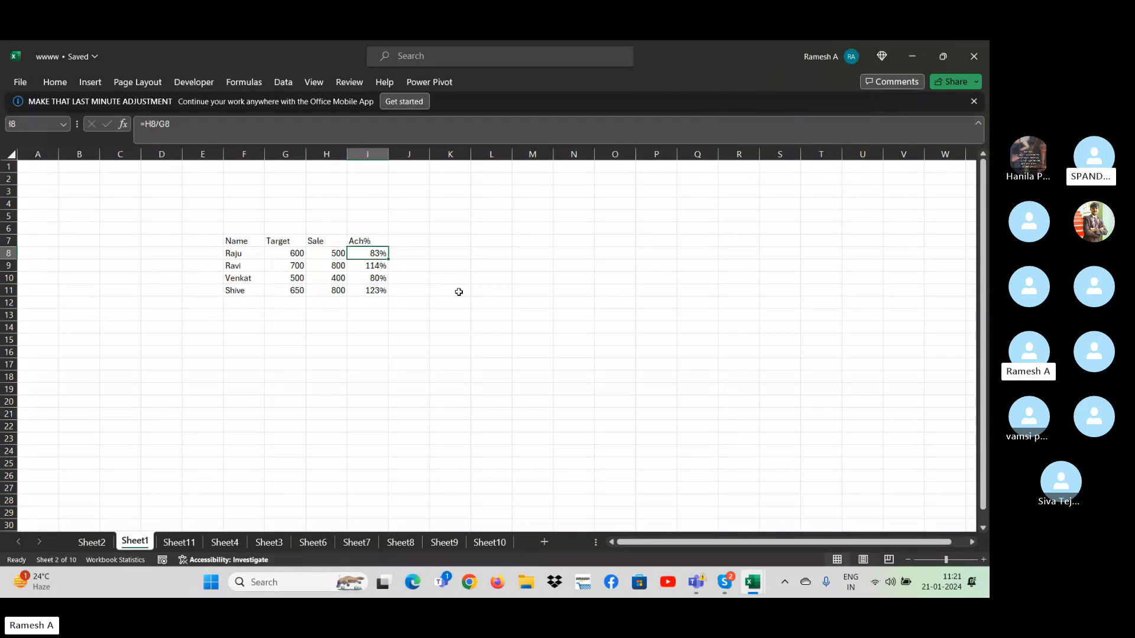
{"action": "key", "text": "ctrl+shift+Down"}
{"action": "key", "text": "Delete"}
- Calculate the first row's Ach% in I8 as sale divided by target with the formula =H8/G8
{"action": "key", "text": "ctrl+shift+Up"}
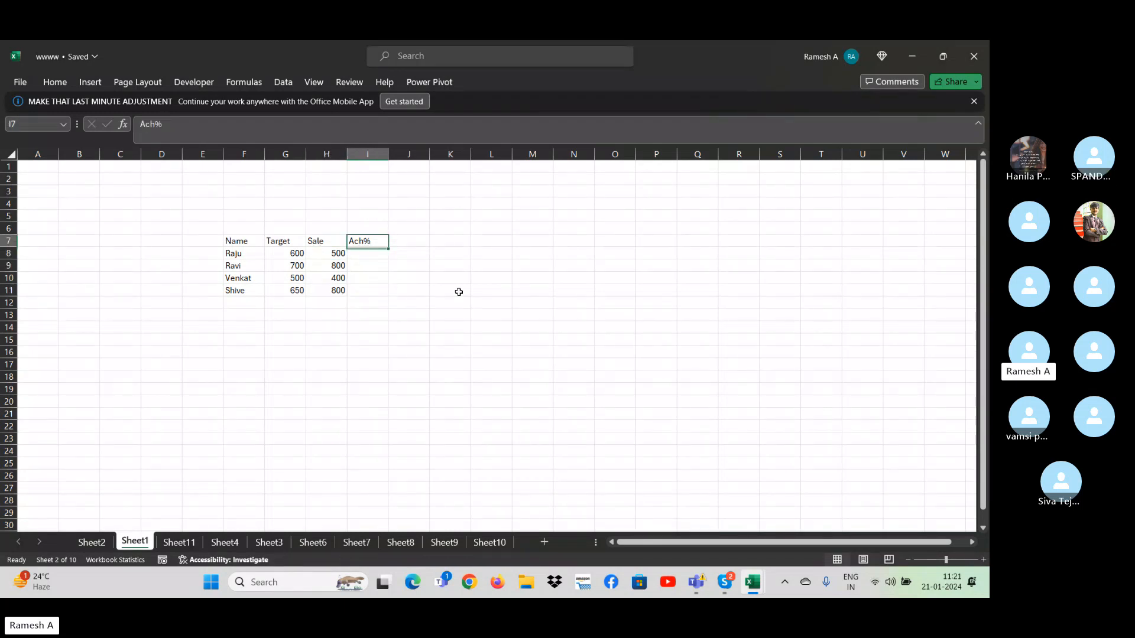
{"action": "type", "text": "="}
{"action": "key", "text": "Left"}
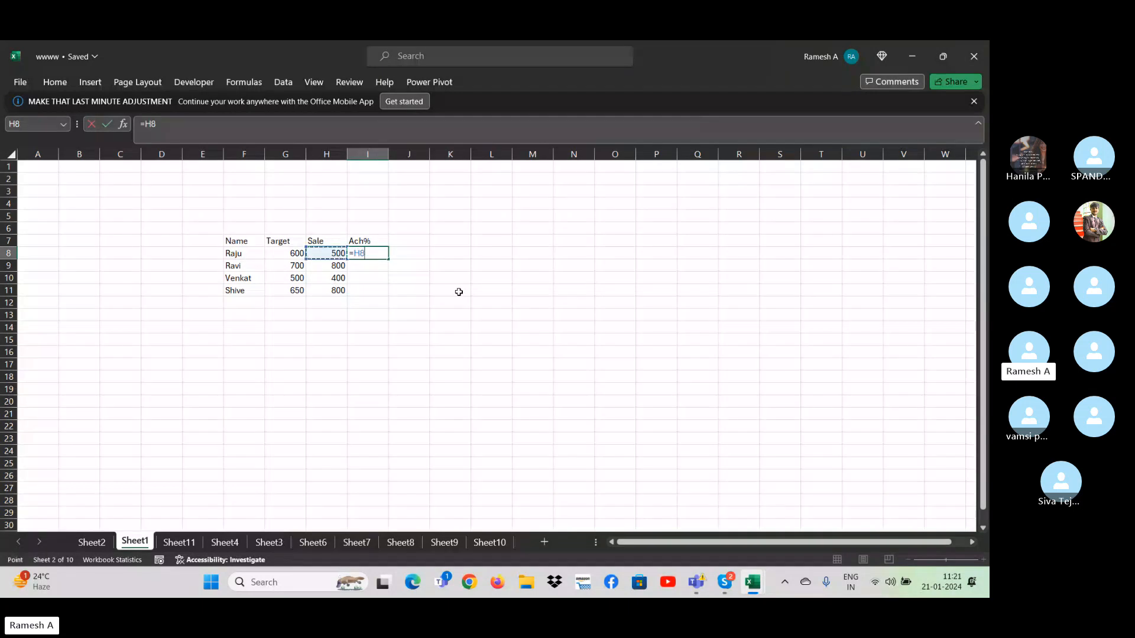
{"action": "type", "text": "/"}
{"action": "key", "text": "Left"}
{"action": "key", "text": "Left"}
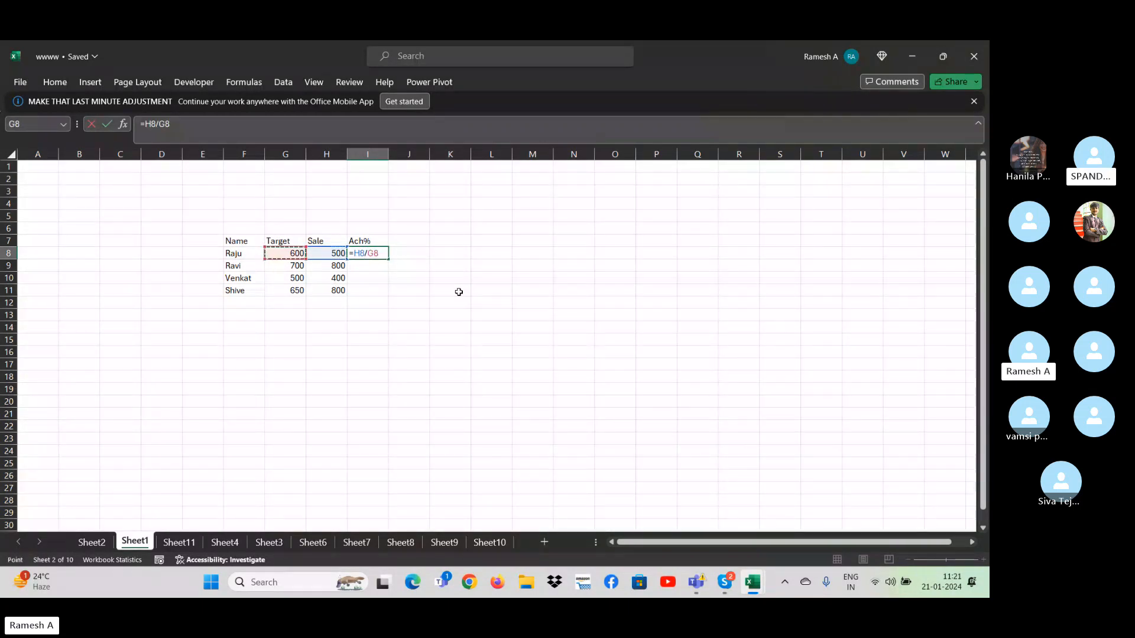
{"action": "key", "text": "ctrl+Return"}
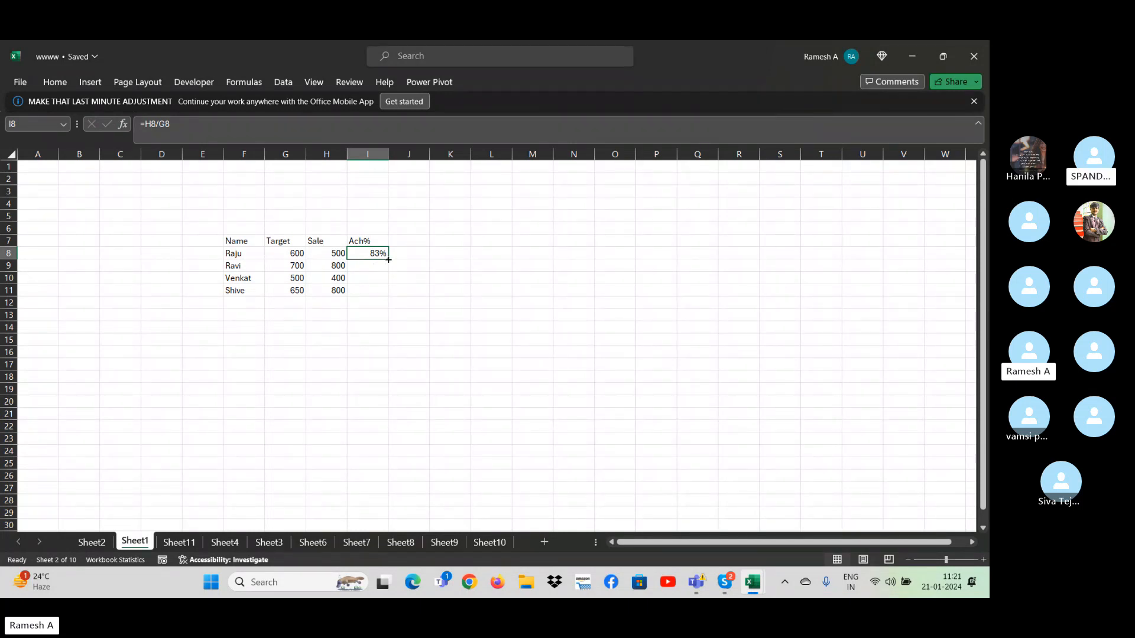
- Fill the I8 formula down the Ach% column and clear the surplus copy in I12
{"action": "left_click_drag", "start_coordinate": [388, 259], "coordinate": [387, 305]}
{"action": "left_click", "coordinate": [362, 303]}
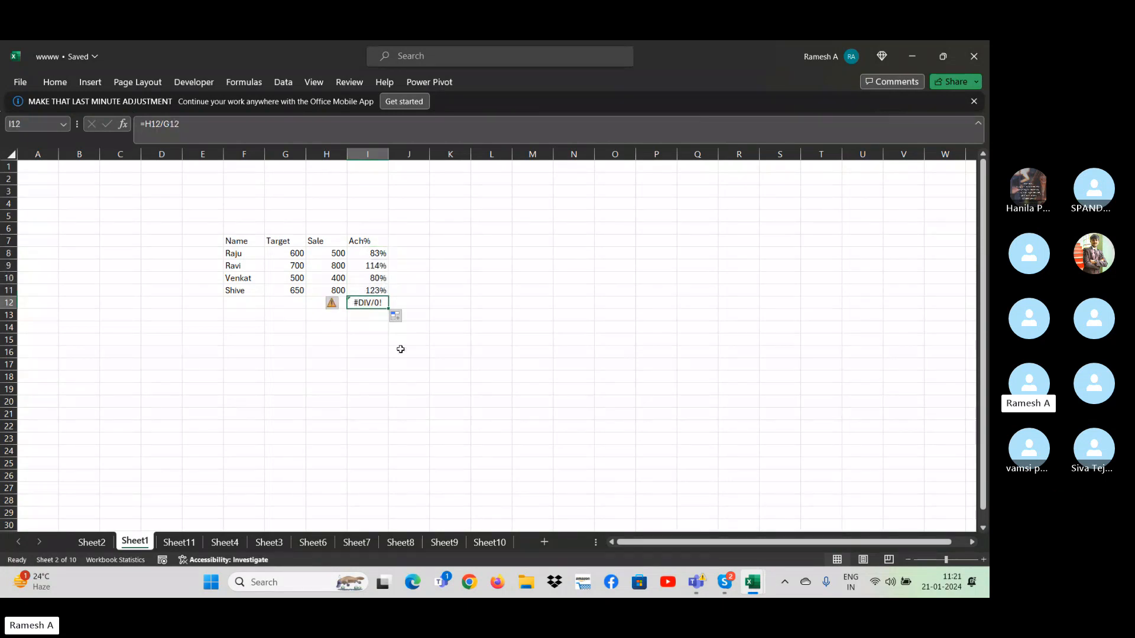
{"action": "key", "text": "Delete"}
- Examine the target, sale and Ach% values in rows 9 and 10 of the source table
{"action": "key", "text": "Up"}
{"action": "key", "text": "Up"}
{"action": "key", "text": "Left"}
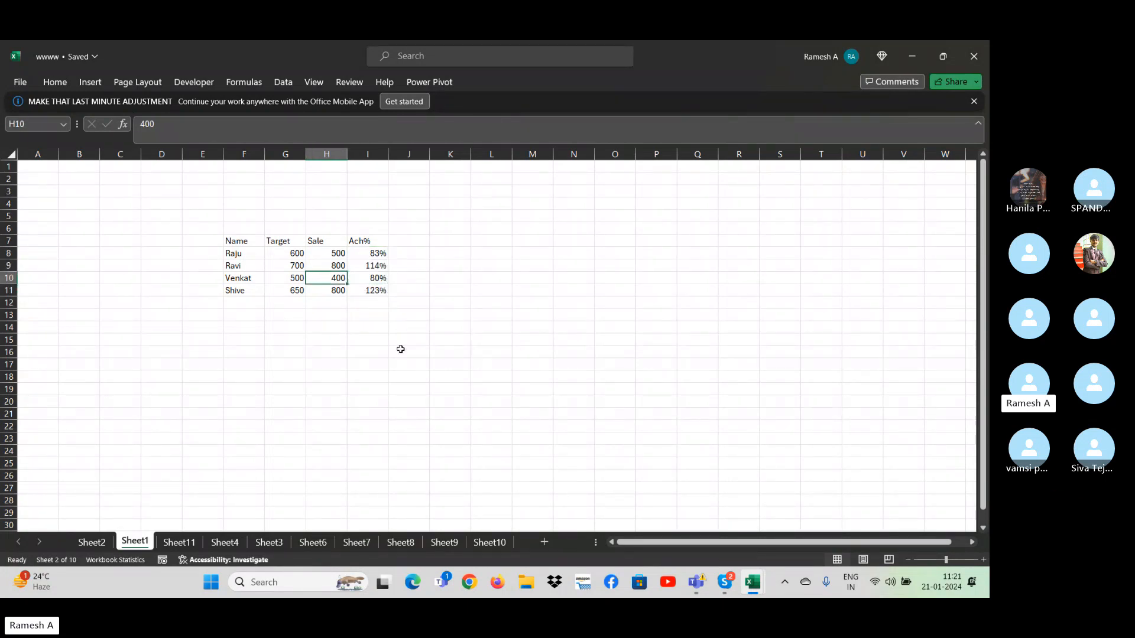
{"action": "key", "text": "Left"}
{"action": "key", "text": "Up"}
{"action": "key", "text": "Right"}
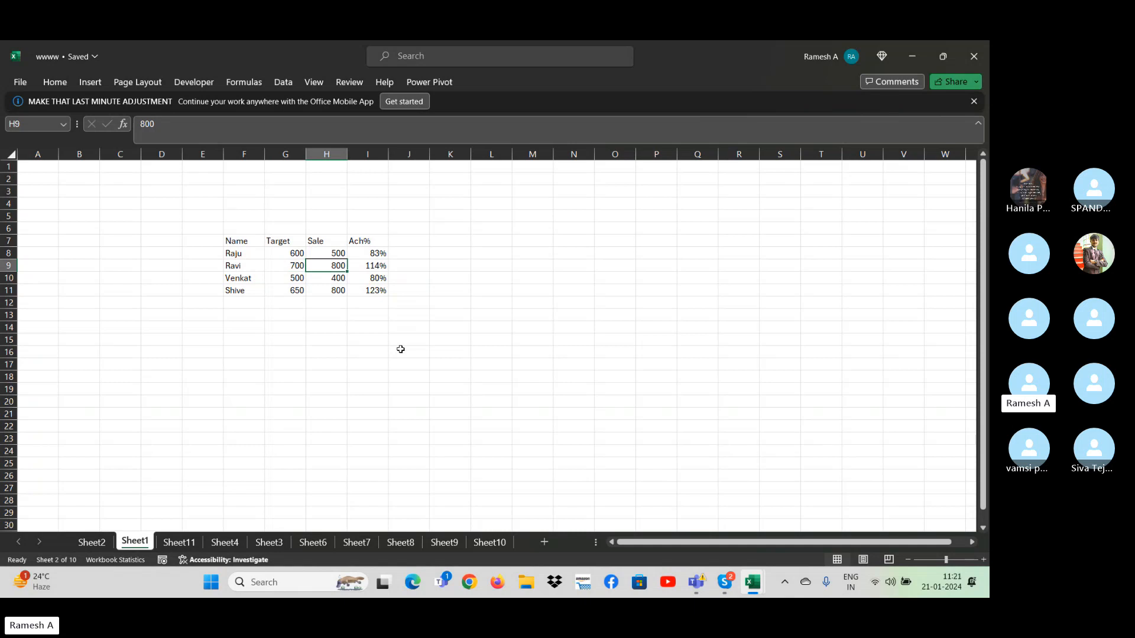
{"action": "key", "text": "Right"}
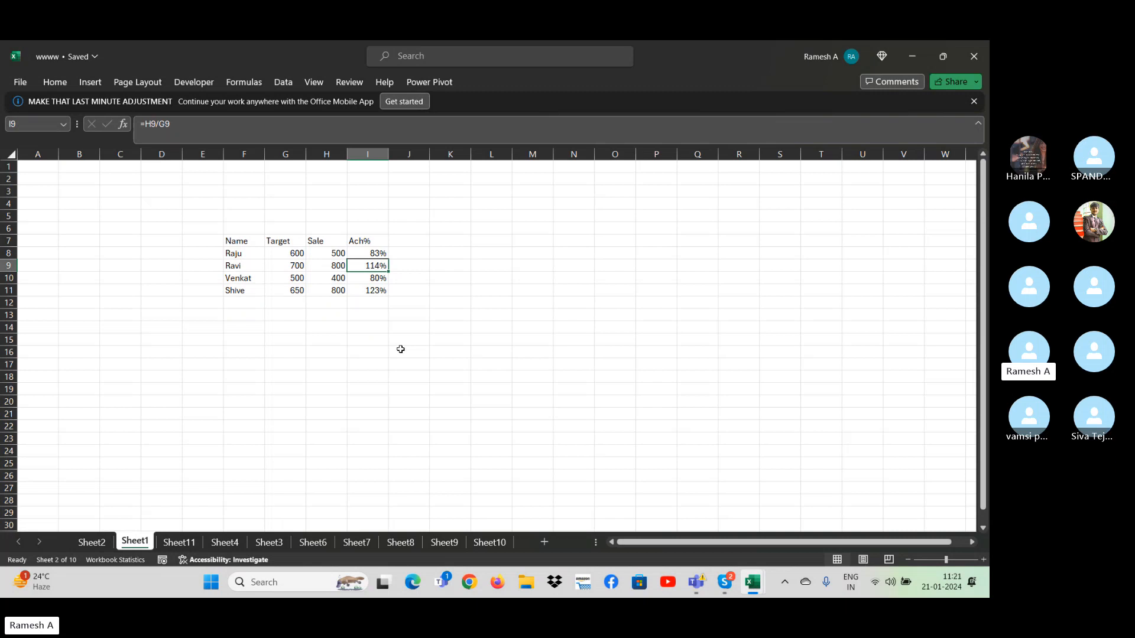
{"action": "key", "text": "Down"}
{"action": "key", "text": "Down"}
{"action": "key", "text": "Down"}
{"action": "key", "text": "Down"}
{"action": "key", "text": "Down"}
{"action": "key", "text": "Down"}
{"action": "key", "text": "Down"}
{"action": "key", "text": "Down"}
{"action": "key", "text": "Down"}
{"action": "key", "text": "Down"}
{"action": "key", "text": "Down"}
{"action": "key", "text": "Down"}
{"action": "key", "text": "Down"}
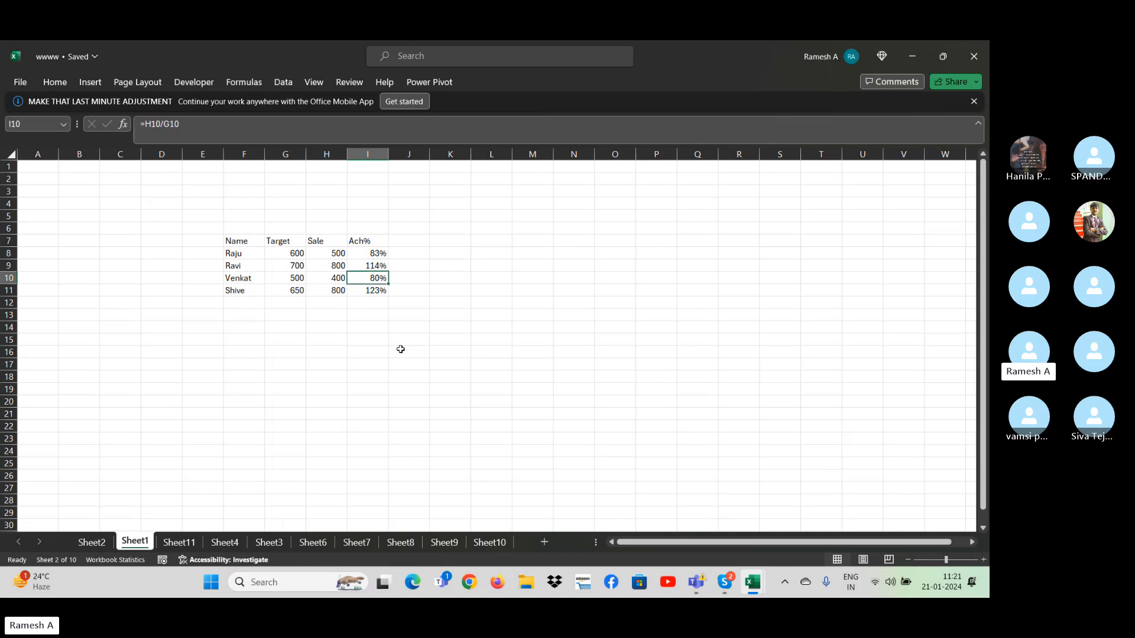
{"action": "key", "text": "Right"}
{"action": "key", "text": "Right"}
{"action": "key", "text": "Right"}
{"action": "key", "text": "Right"}
{"action": "key", "text": "Right"}
{"action": "key", "text": "Right"}
{"action": "key", "text": "Right"}
{"action": "key", "text": "Right"}
{"action": "key", "text": "Right"}
{"action": "key", "text": "Right"}
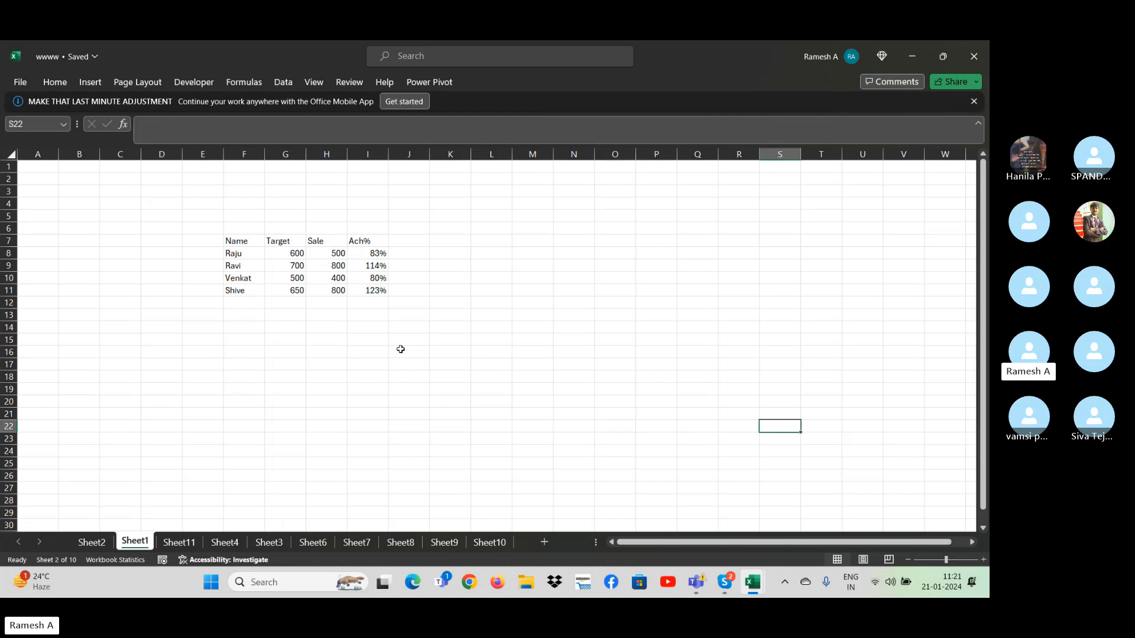
{"action": "key", "text": "Up"}
{"action": "key", "text": "Up"}
{"action": "key", "text": "Up"}
{"action": "key", "text": "Up"}
{"action": "key", "text": "Up"}
{"action": "key", "text": "Up"}
{"action": "key", "text": "Up"}
{"action": "key", "text": "Up"}
{"action": "key", "text": "Up"}
{"action": "key", "text": "Left"}
{"action": "key", "text": "Left"}
{"action": "key", "text": "Left"}
{"action": "key", "text": "Left"}
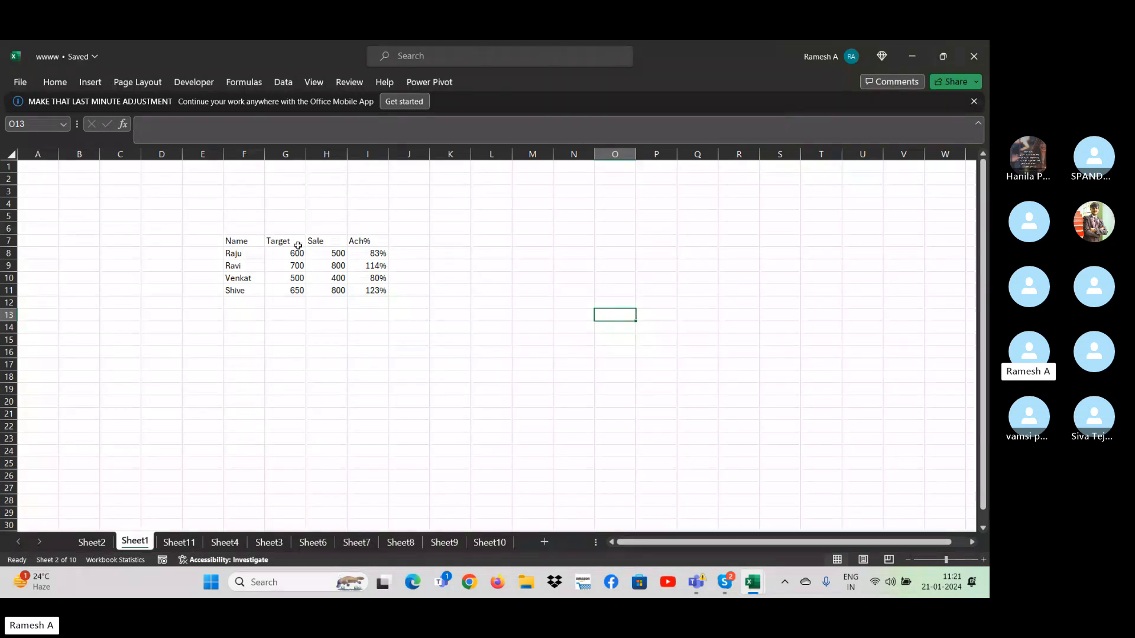
- Enter the heading Achievers in P10, outside the source table
{"action": "left_click", "coordinate": [350, 242]}
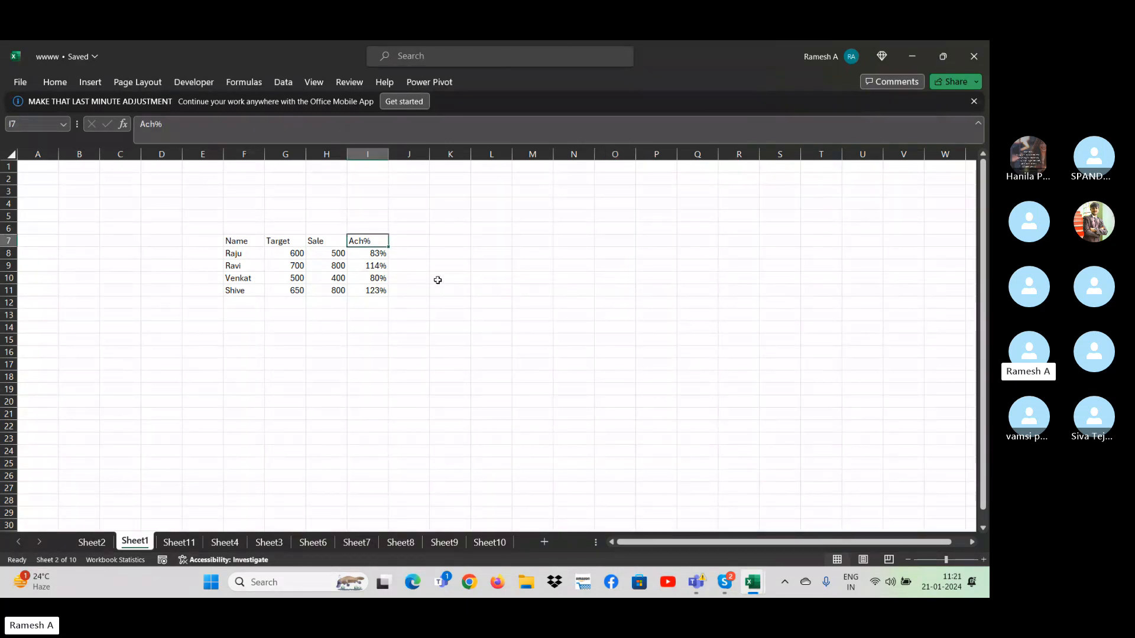
{"action": "left_click", "coordinate": [675, 281]}
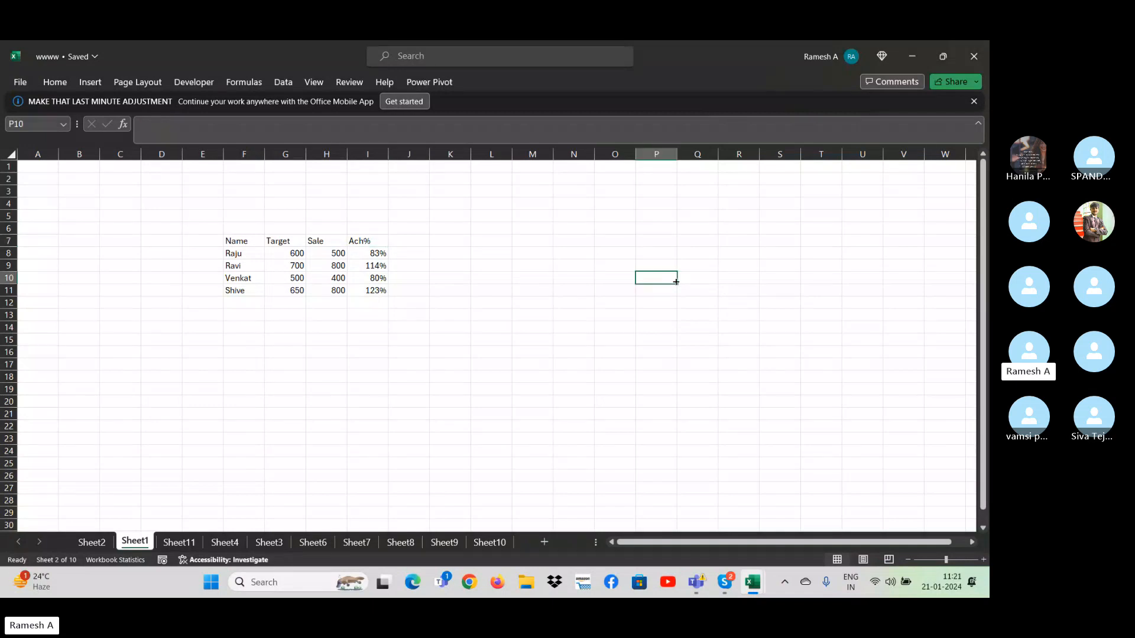
{"action": "type", "text": "Ach"}
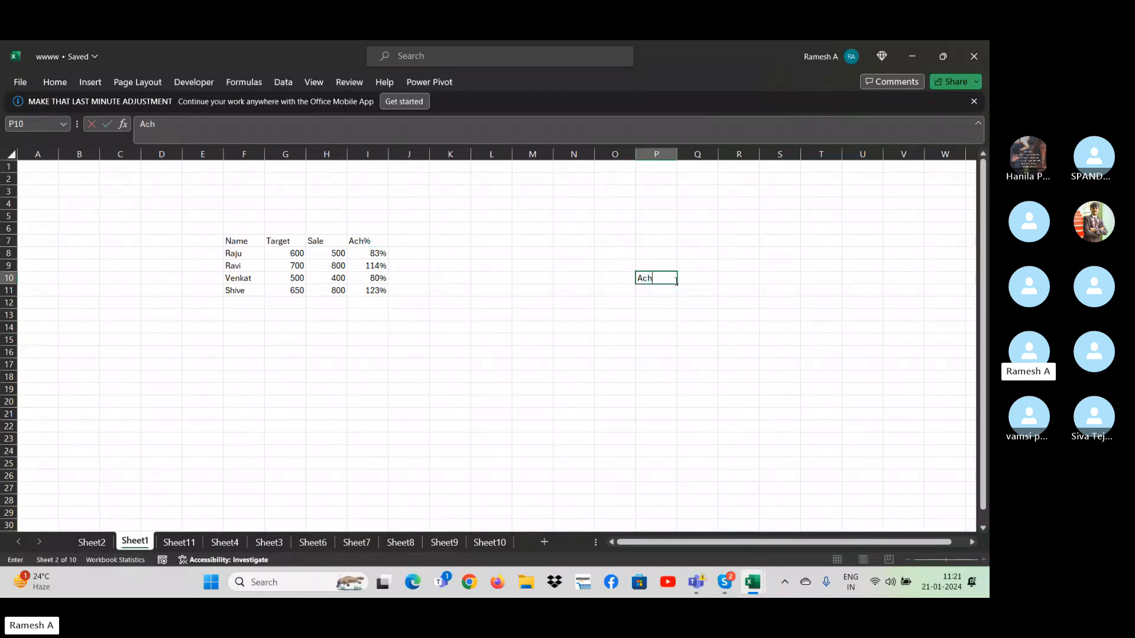
{"action": "type", "text": "levers"}
{"action": "key", "text": "Return"}
{"action": "key", "text": "Return"}
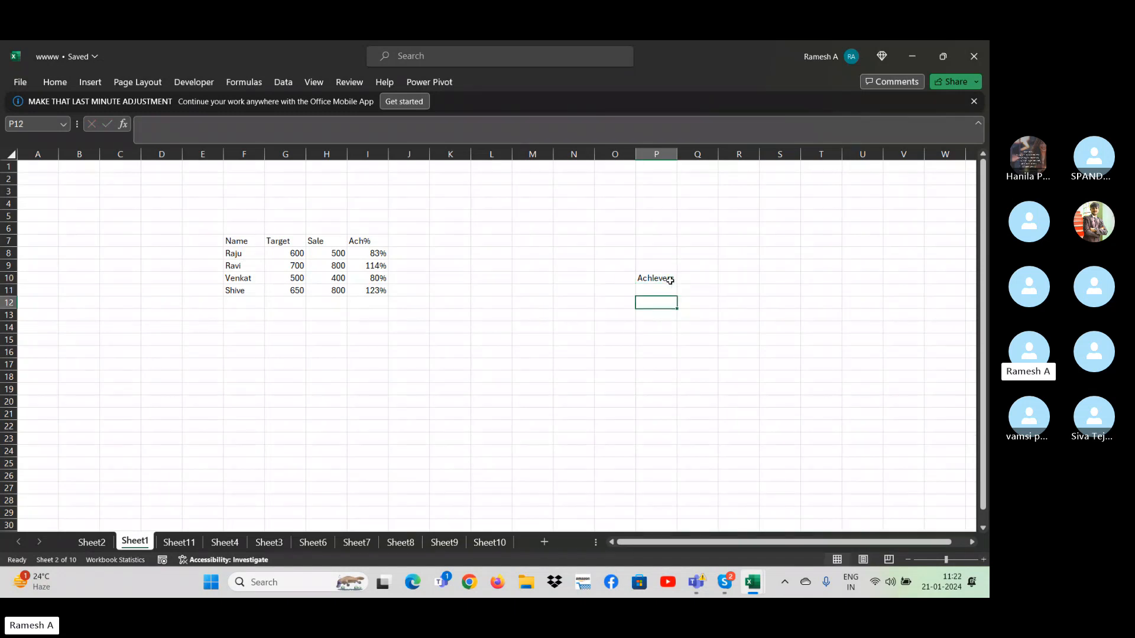
{"action": "left_click", "coordinate": [283, 81]}
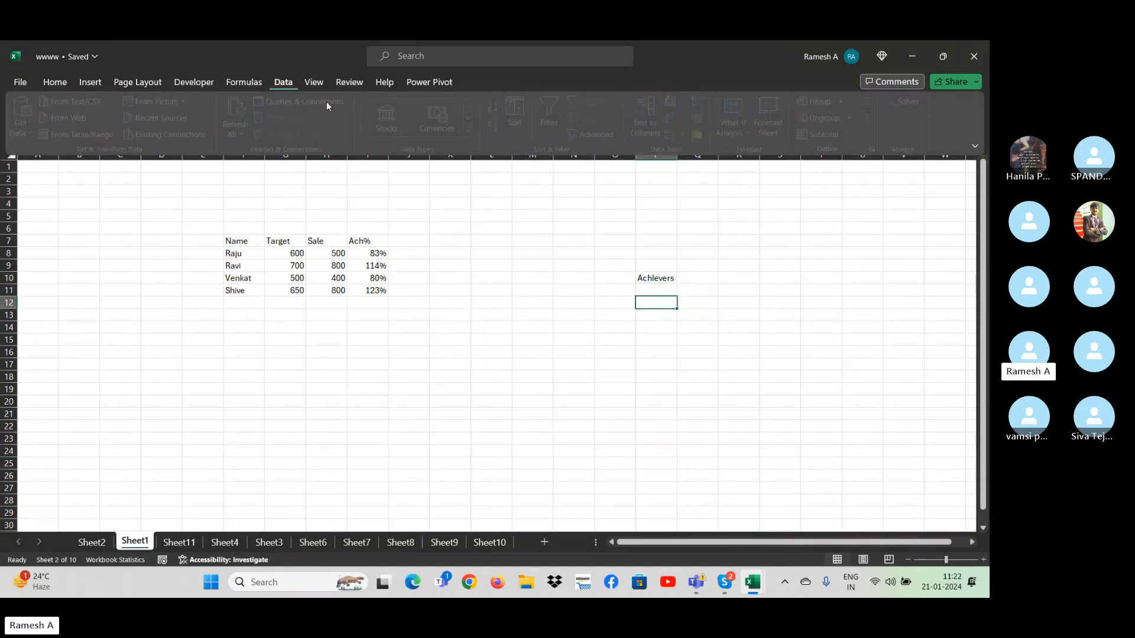
{"action": "left_click", "coordinate": [601, 133]}
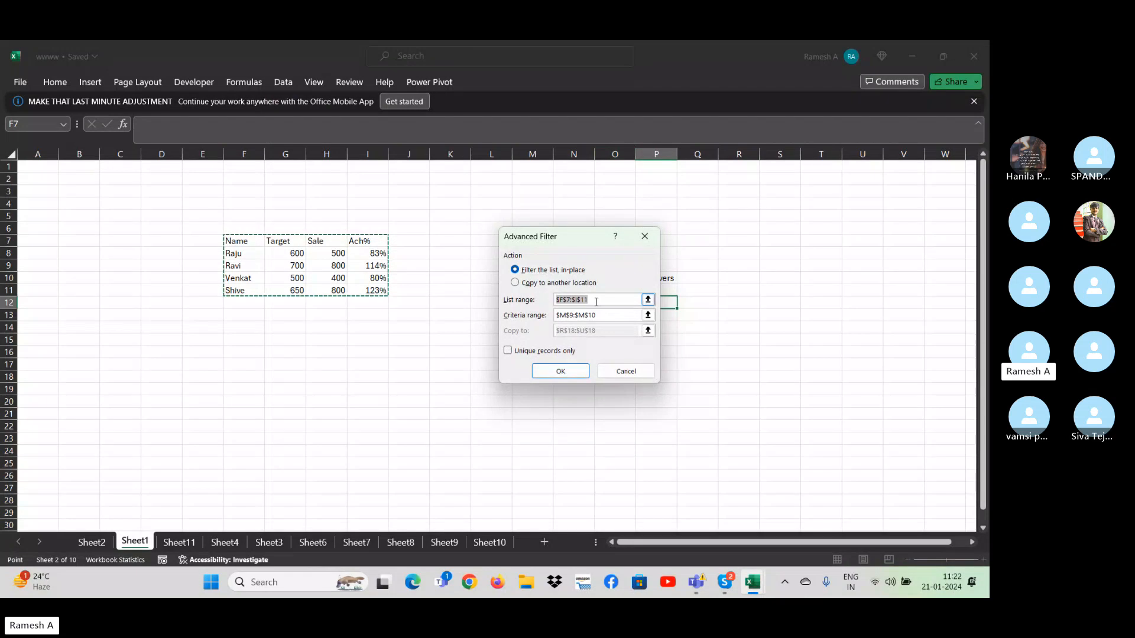
{"action": "left_click_drag", "start_coordinate": [596, 299], "coordinate": [527, 306]}
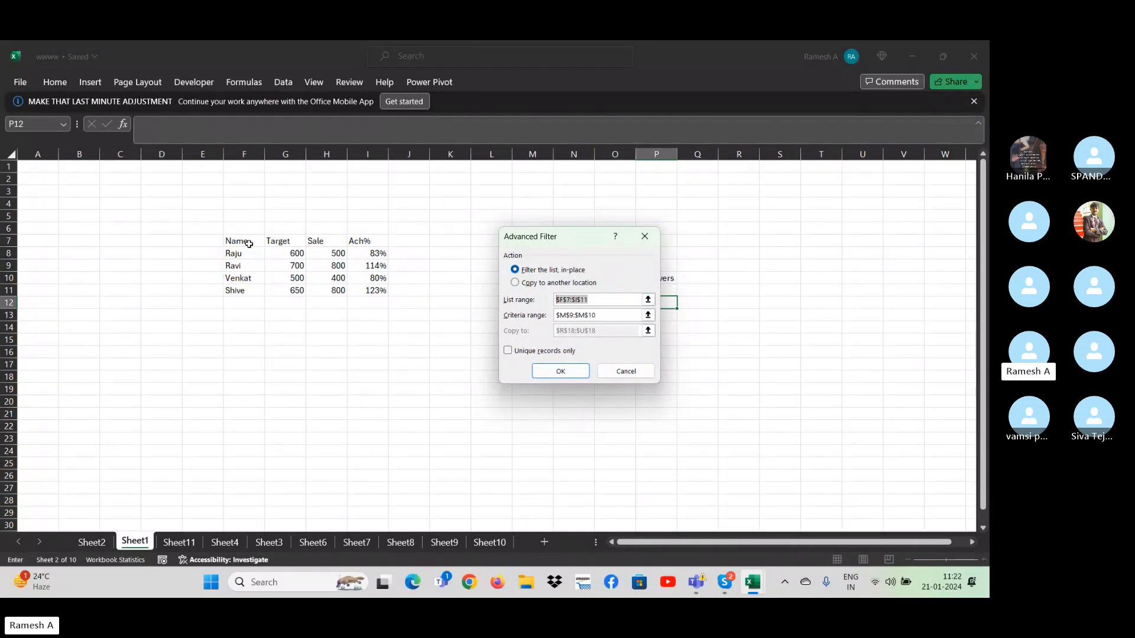
{"action": "left_click_drag", "start_coordinate": [248, 244], "coordinate": [378, 291]}
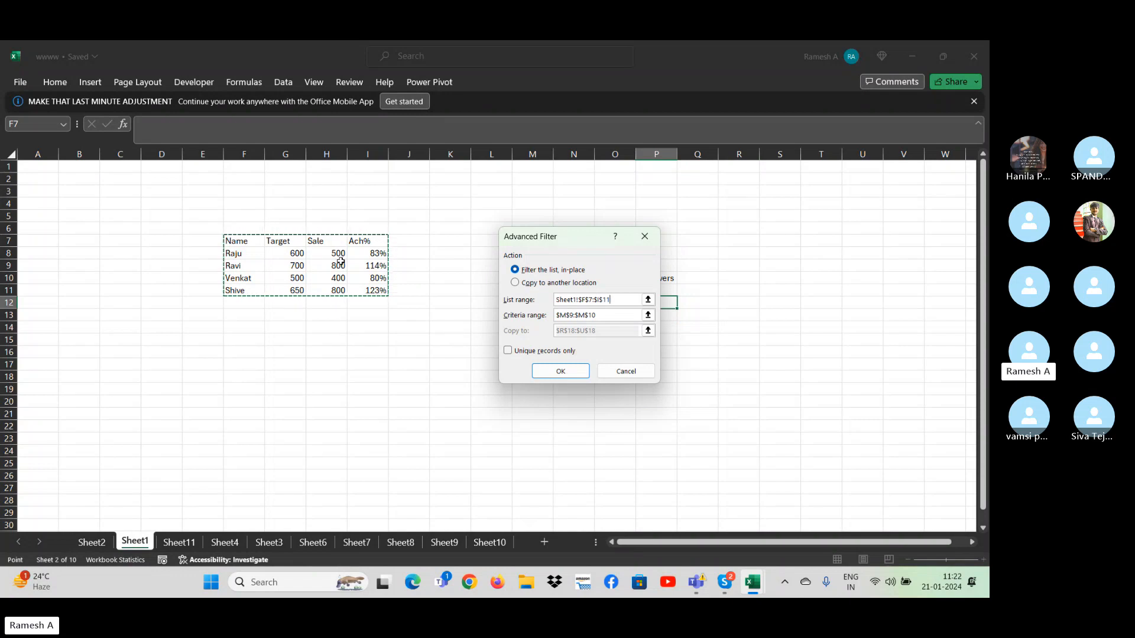
{"action": "left_click", "coordinate": [644, 237]}
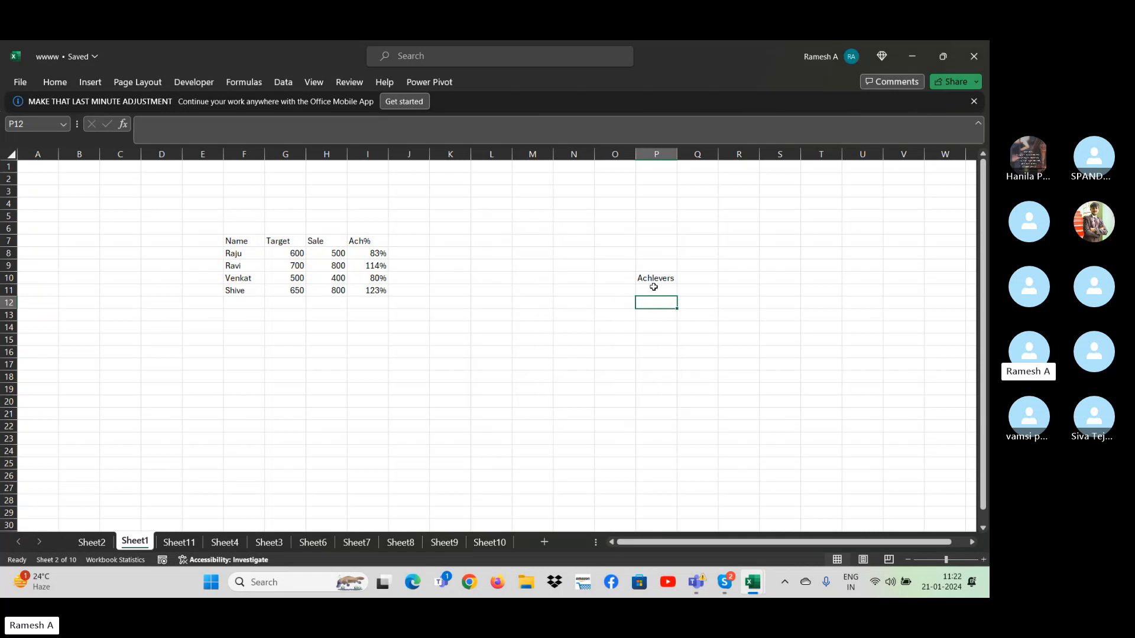
- Enter Ach% in M9 as the header of the criteria range
{"action": "left_click", "coordinate": [544, 267]}
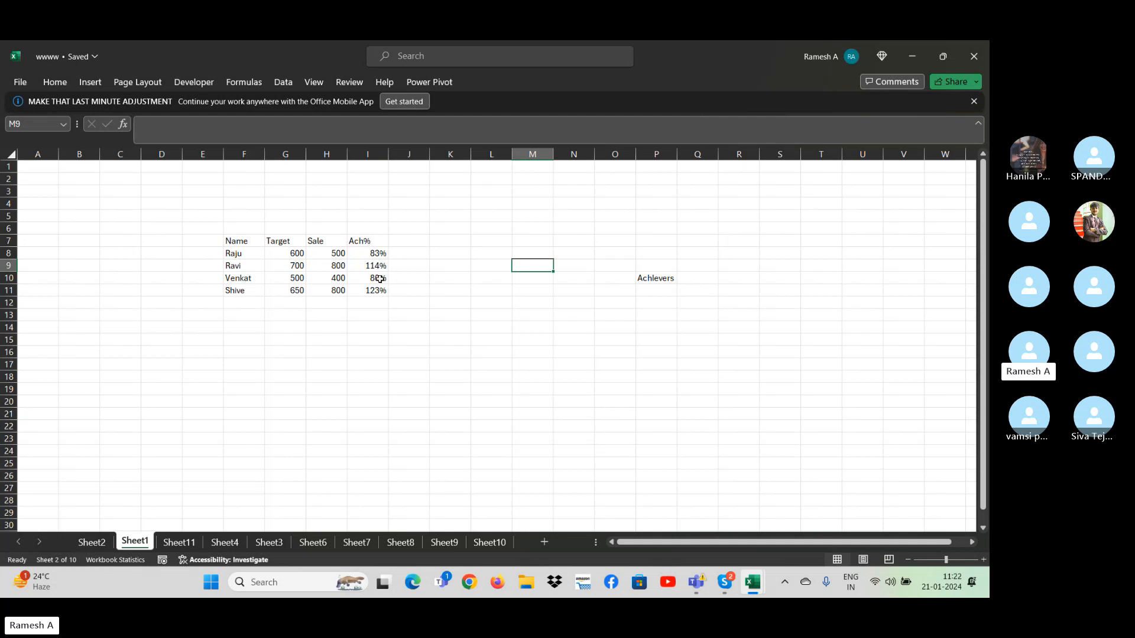
{"action": "type", "text": "Ac"}
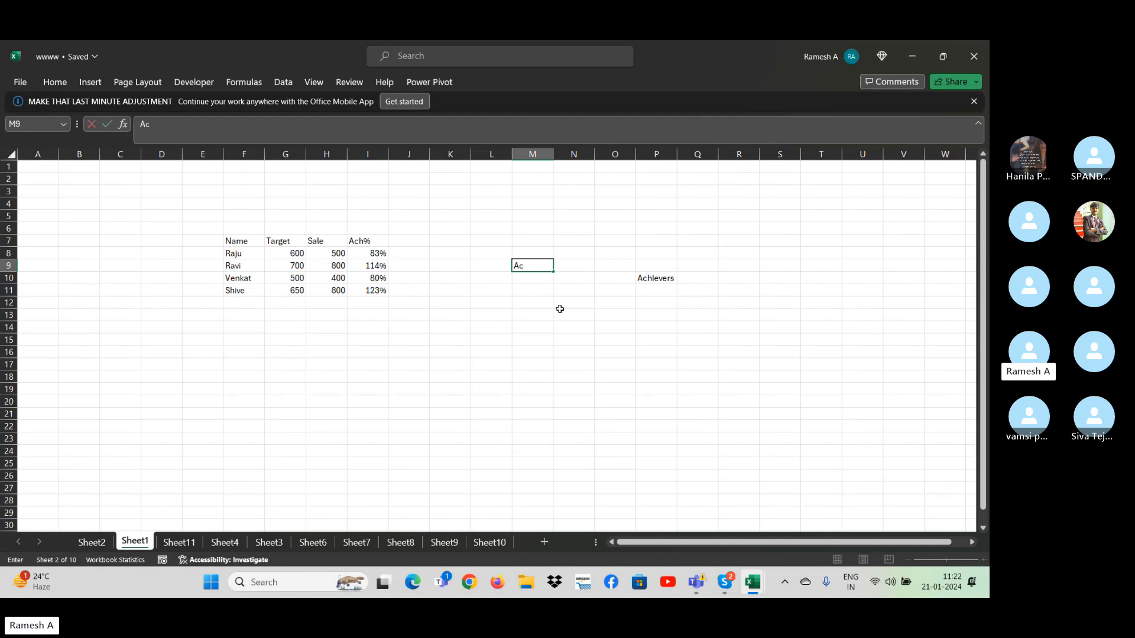
{"action": "type", "text": "h%"}
{"action": "key", "text": "Return"}
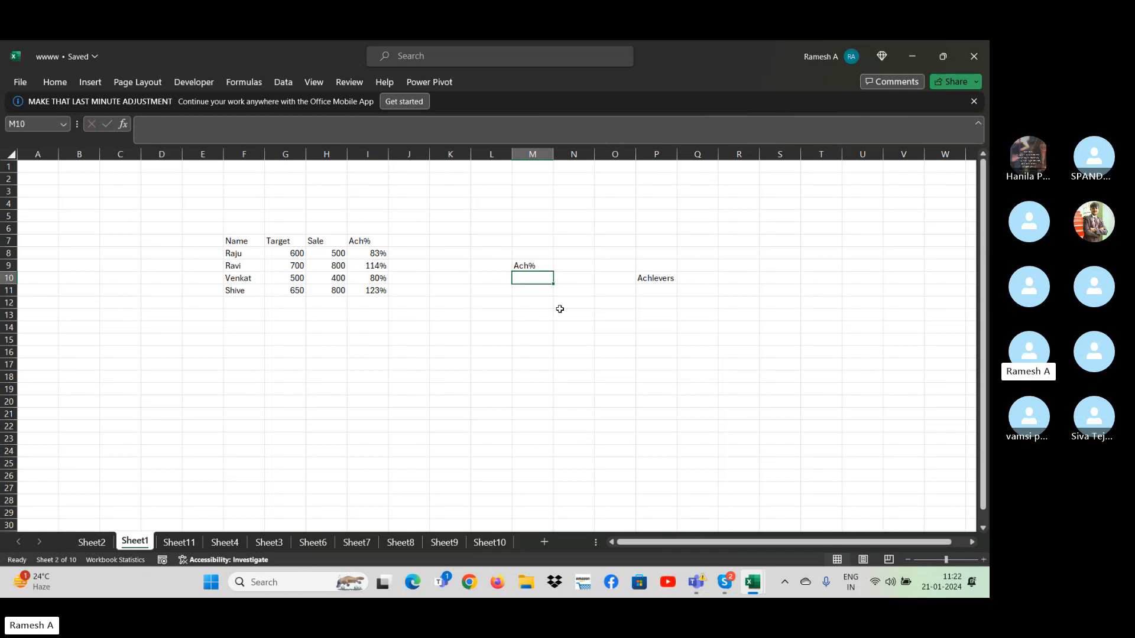
{"action": "type", "text": ">=100"}
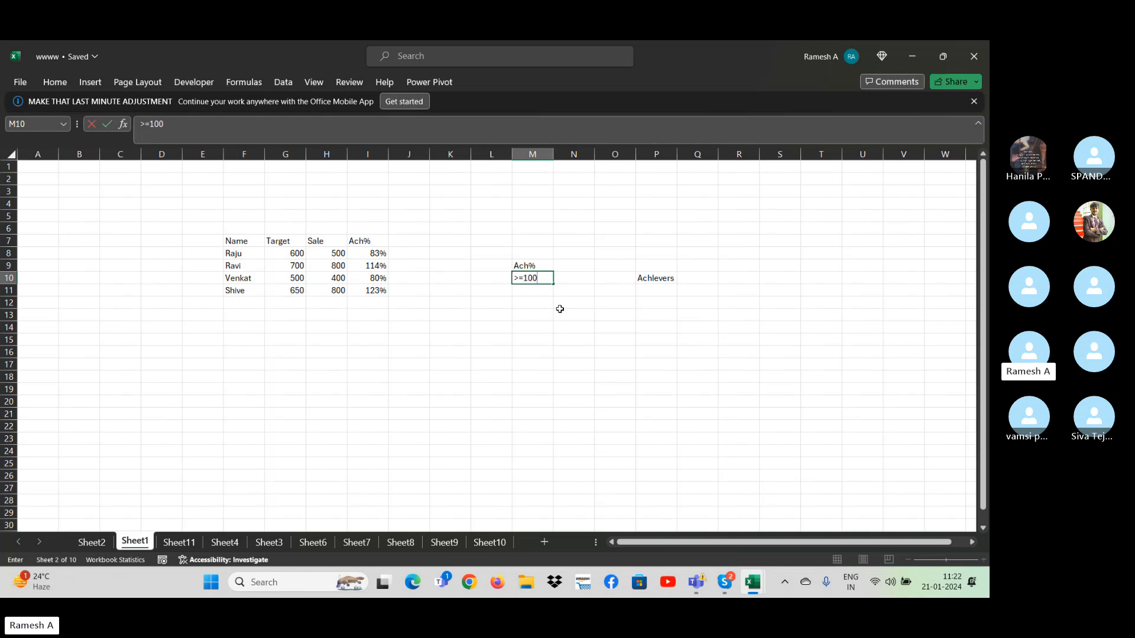
{"action": "key", "text": "Escape"}
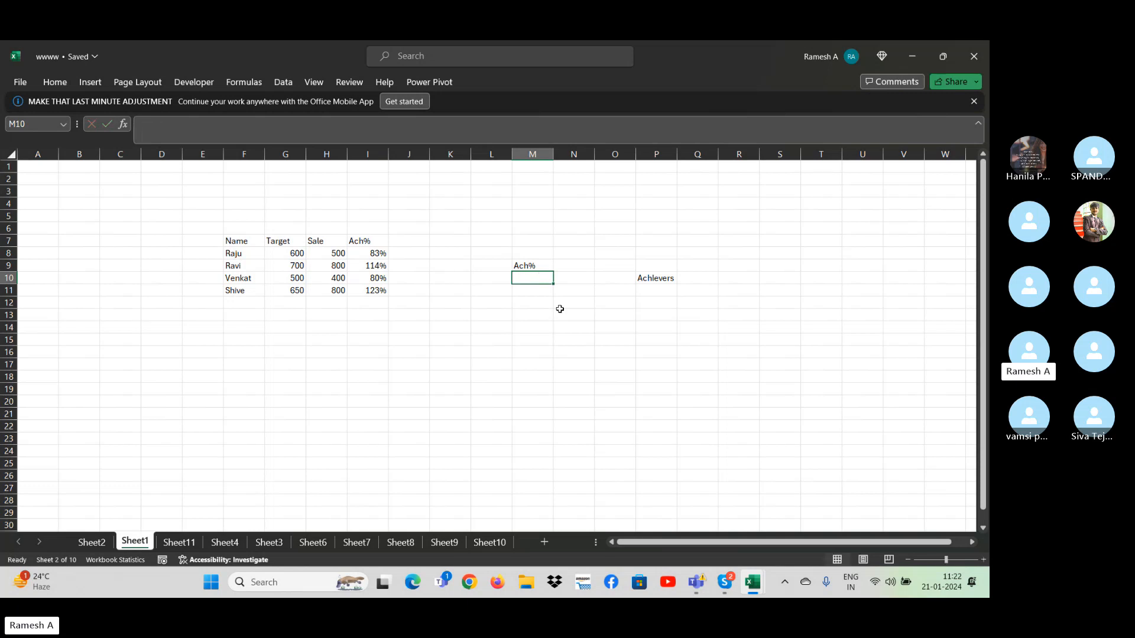
{"action": "type", "text": ">99%"}
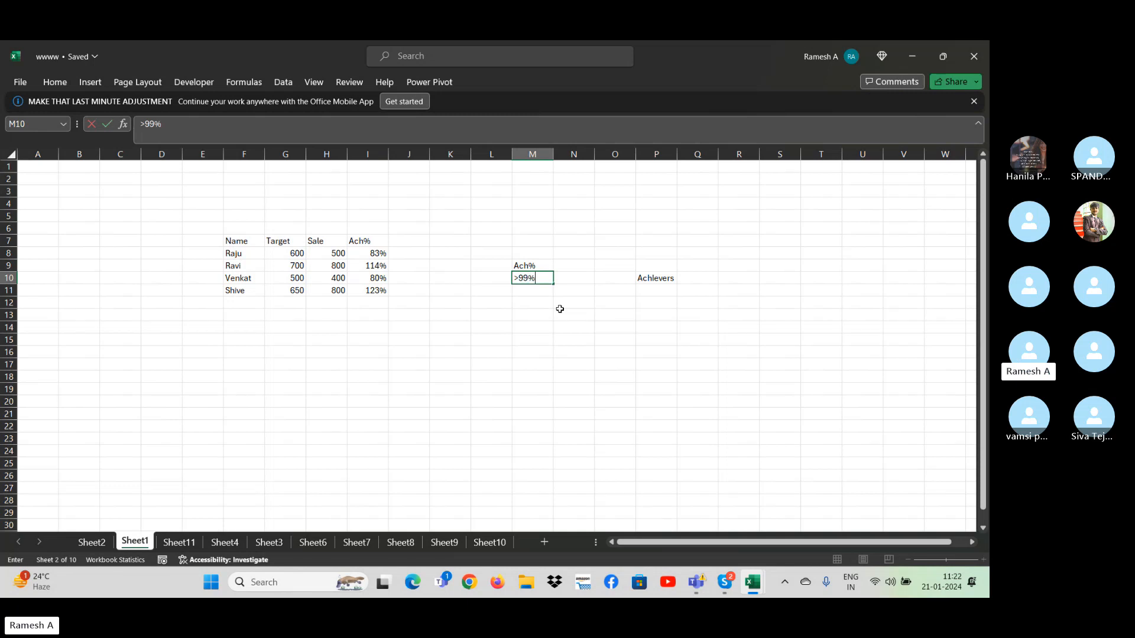
{"action": "key", "text": "Escape"}
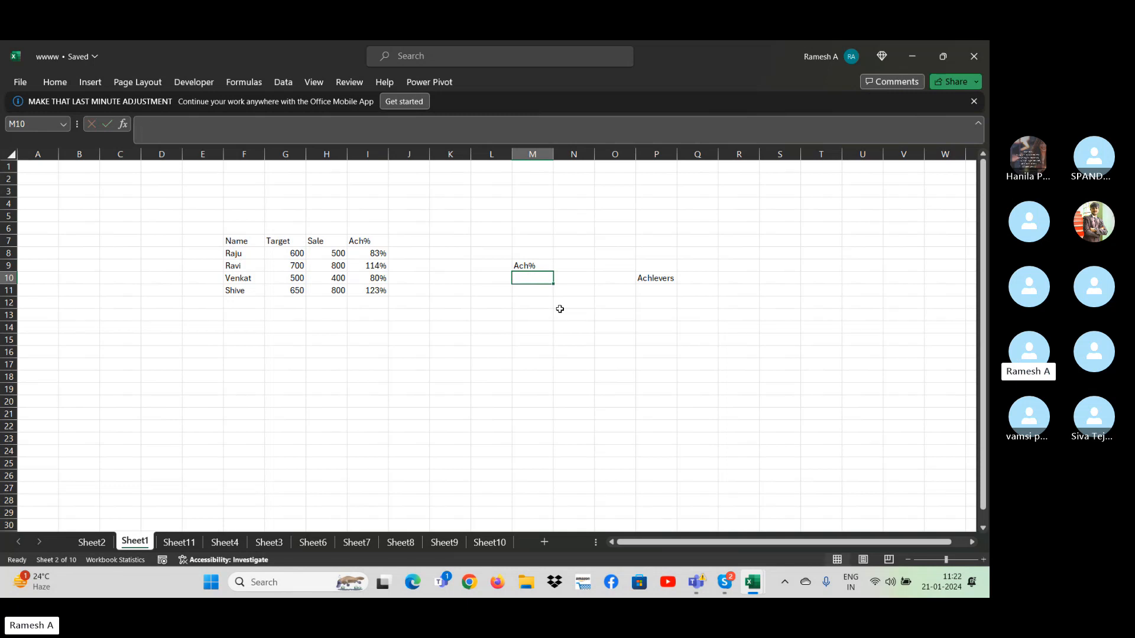
- Enter the criterion >=100% in M10 below the Ach% criteria header
{"action": "type", "text": ">=100%"}
{"action": "key", "text": "Return"}
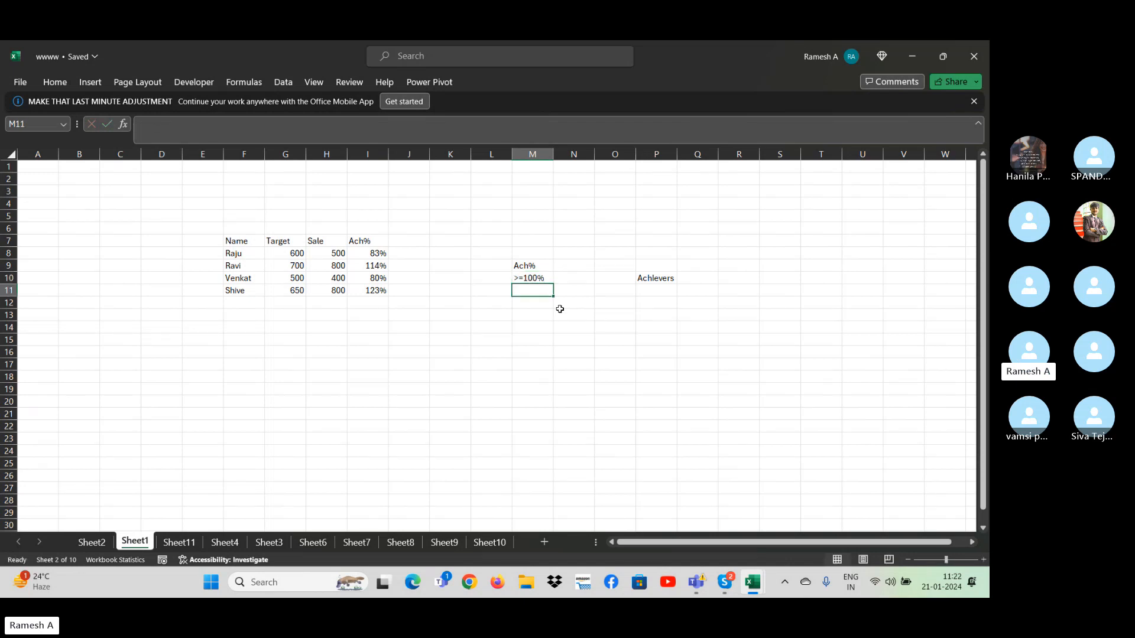
- Set up an Advanced Filter on the source table F7:I11 with the Ach% criterion in M9:M10 as the criteria range
{"action": "key", "text": "Up"}
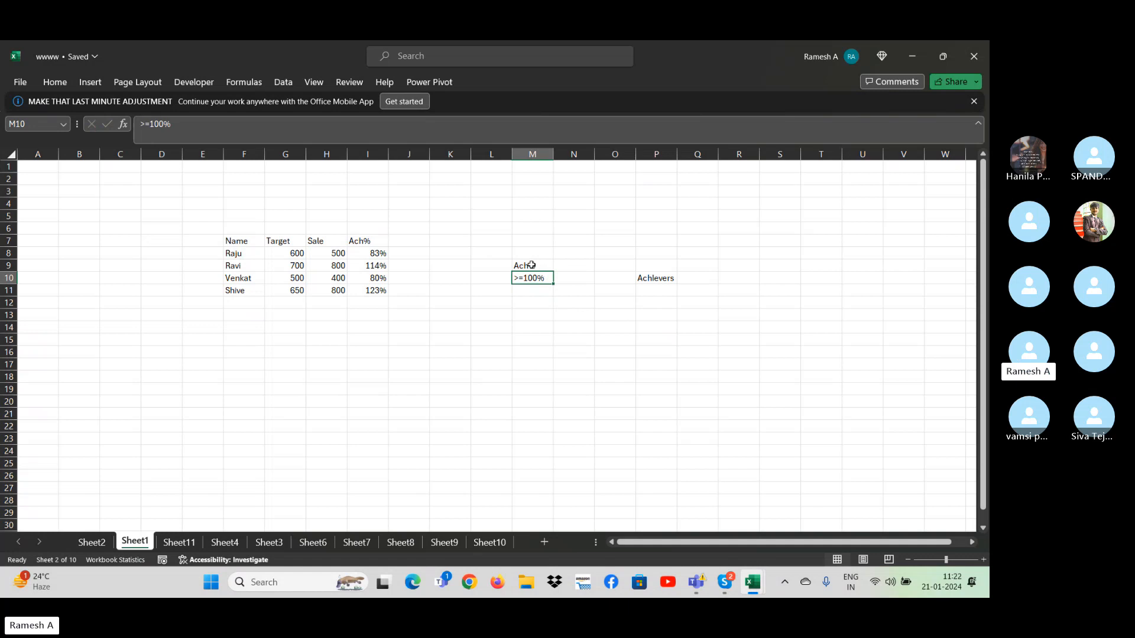
{"action": "left_click", "coordinate": [666, 289]}
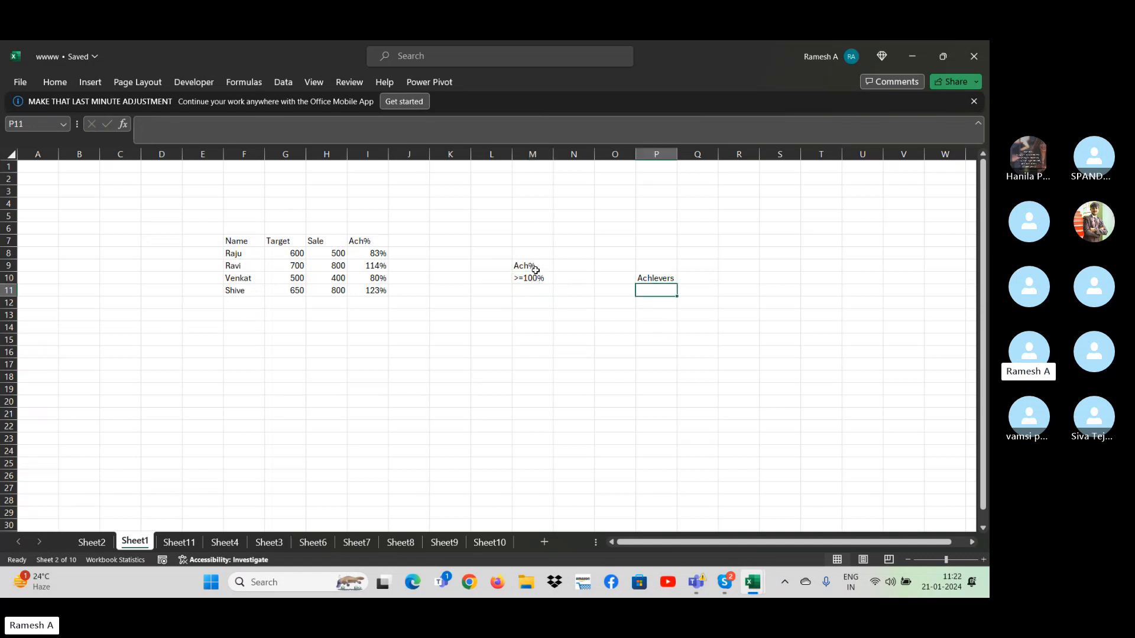
{"action": "left_click", "coordinate": [495, 274]}
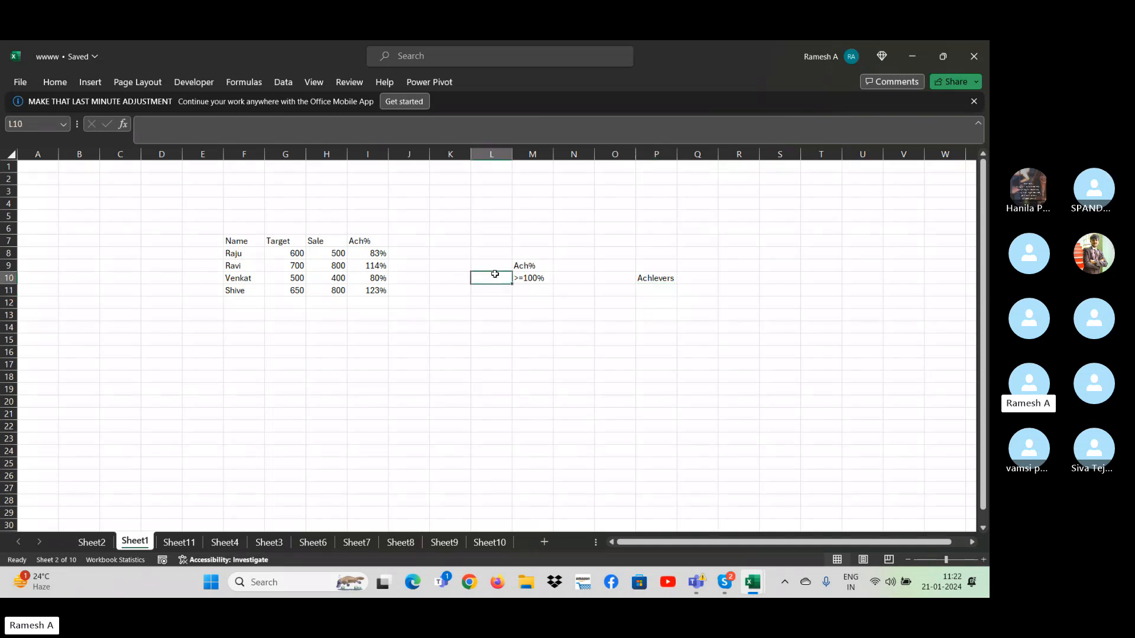
{"action": "left_click", "coordinate": [283, 83]}
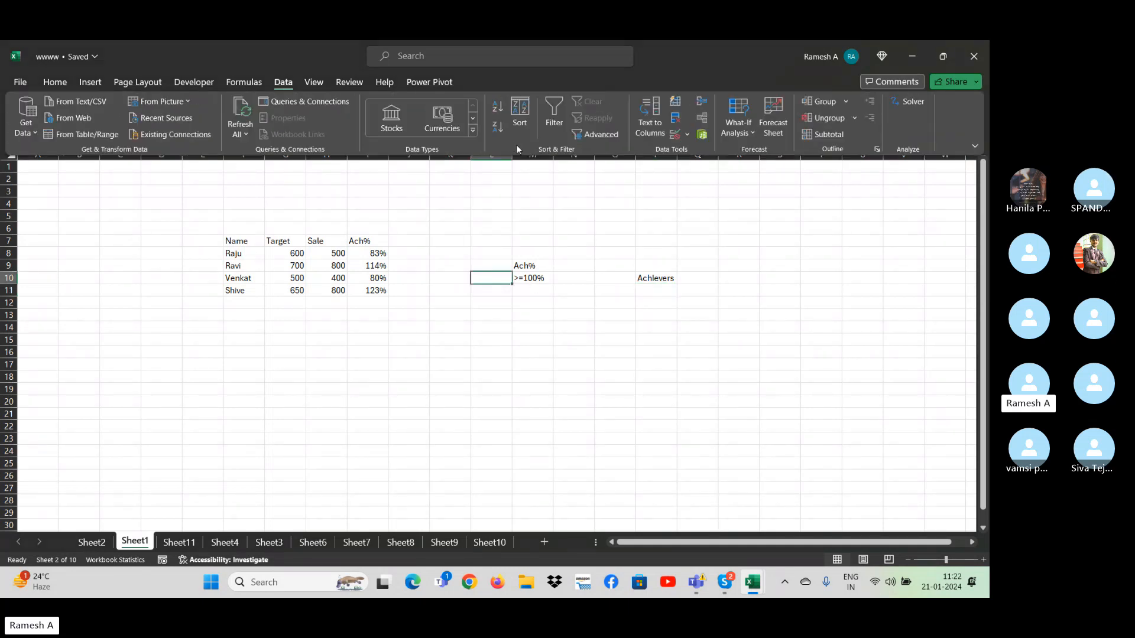
{"action": "left_click", "coordinate": [587, 136]}
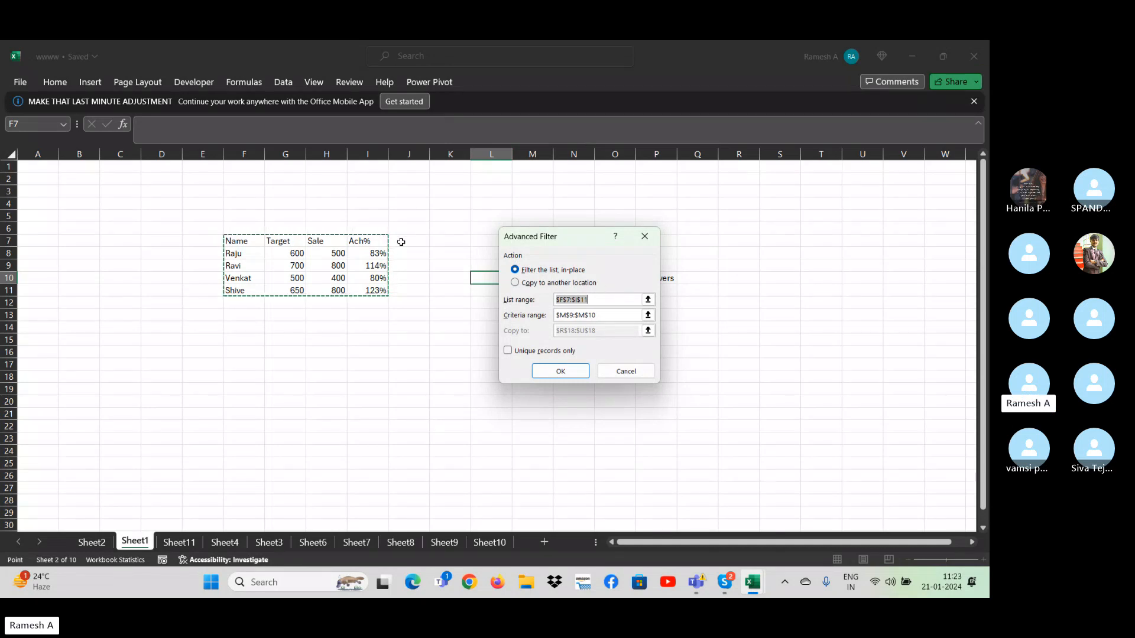
{"action": "left_click", "coordinate": [622, 318]}
{"action": "left_click_drag", "start_coordinate": [620, 318], "coordinate": [532, 302]}
{"action": "left_click_drag", "start_coordinate": [559, 237], "coordinate": [684, 236]}
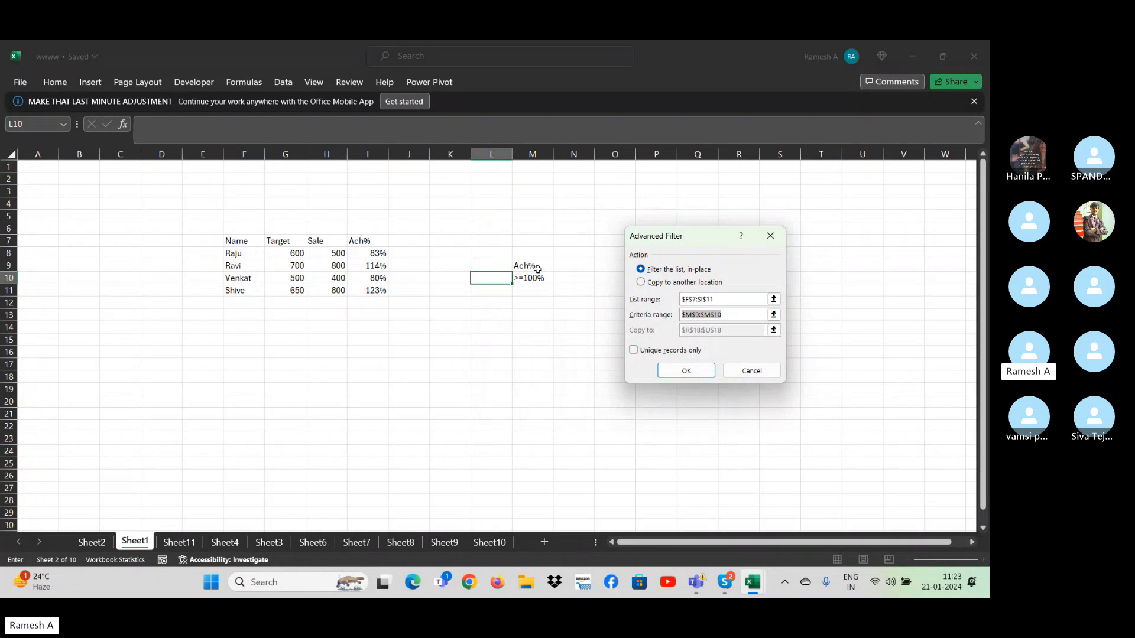
{"action": "left_click_drag", "start_coordinate": [533, 265], "coordinate": [542, 279]}
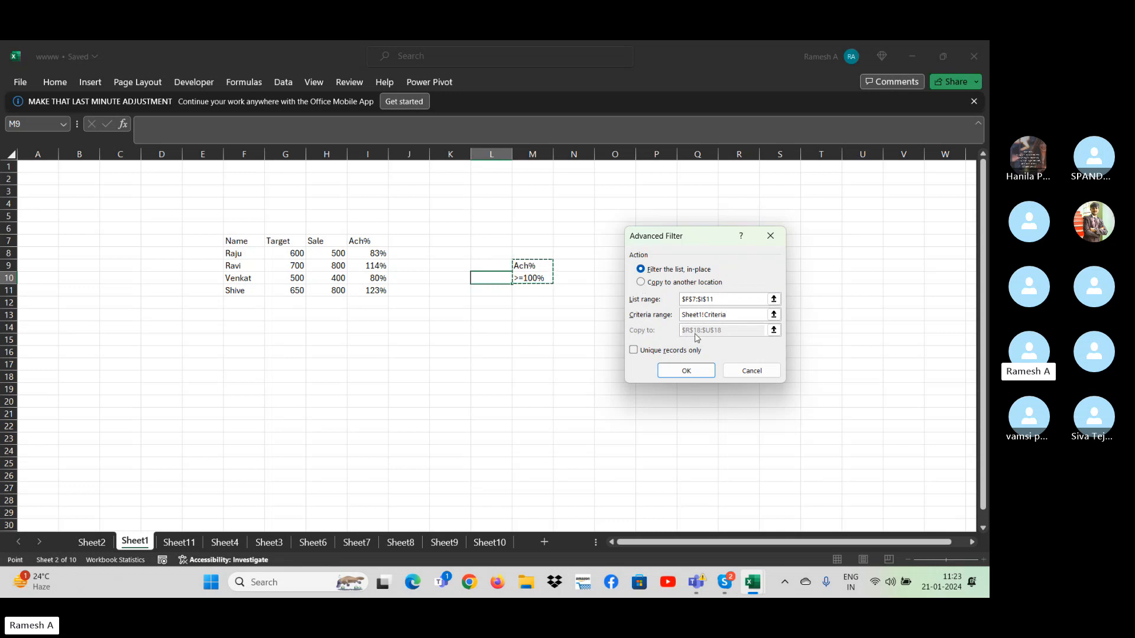
- Set the Advanced Filter to copy its results to another location starting at P11 below the Achievers heading, and run it
{"action": "left_click", "coordinate": [641, 282]}
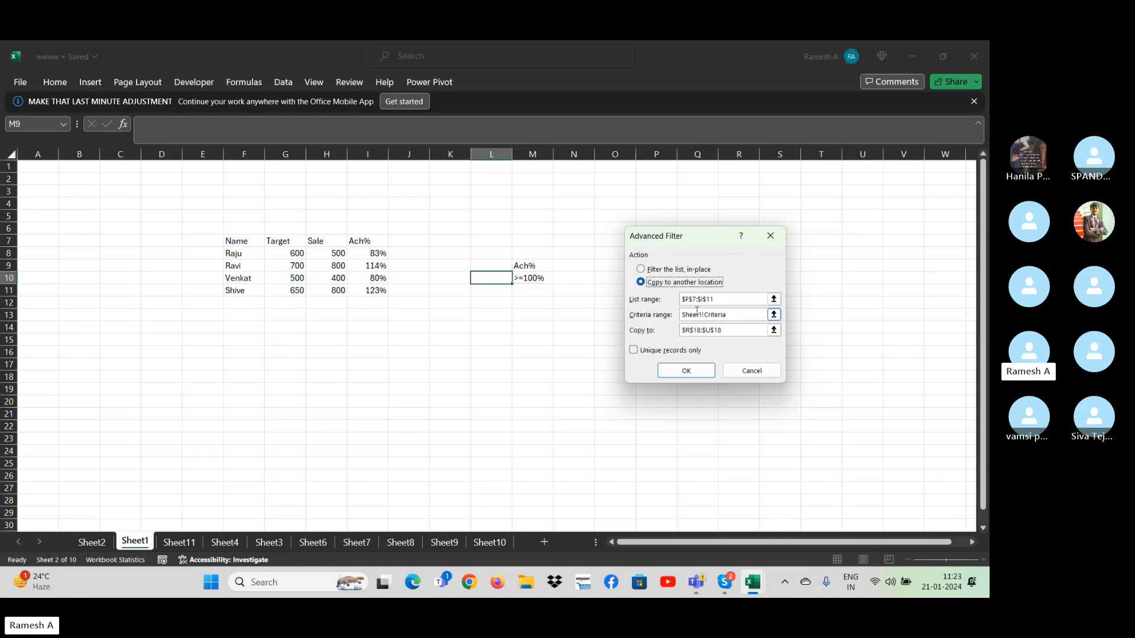
{"action": "left_click", "coordinate": [649, 328]}
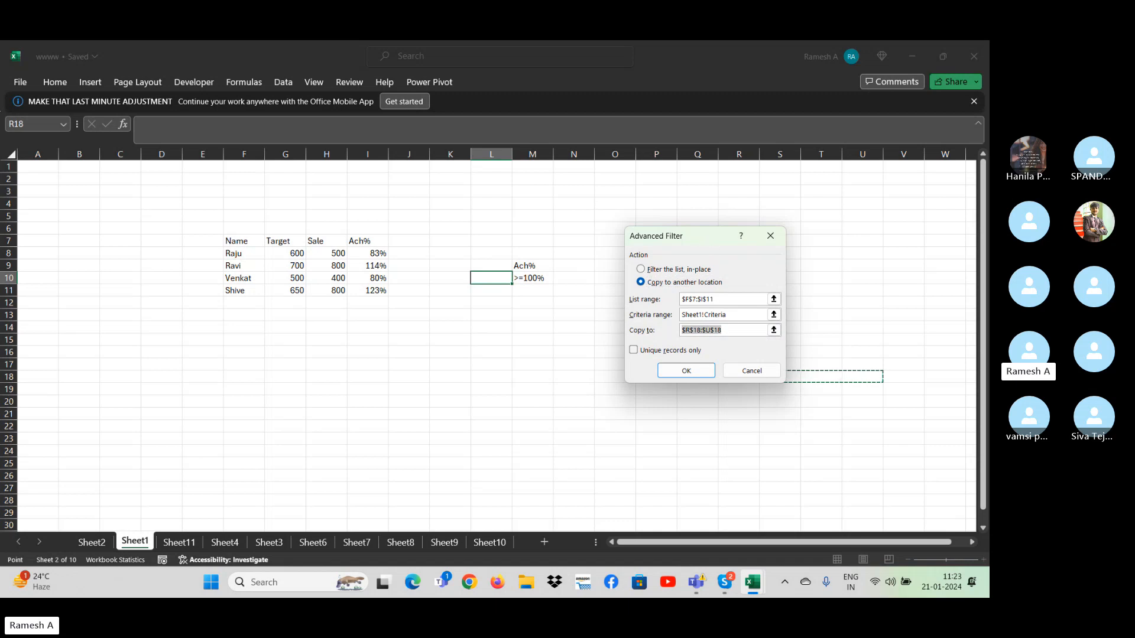
{"action": "left_click_drag", "start_coordinate": [706, 236], "coordinate": [419, 334]}
{"action": "left_click", "coordinate": [655, 290]}
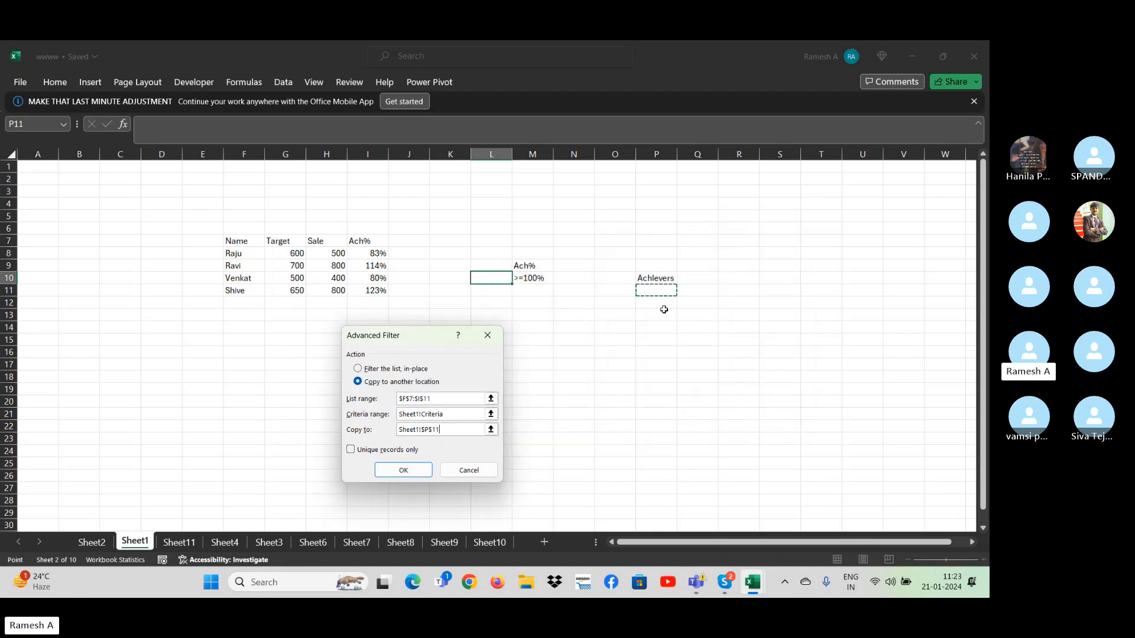
{"action": "left_click", "coordinate": [418, 469]}
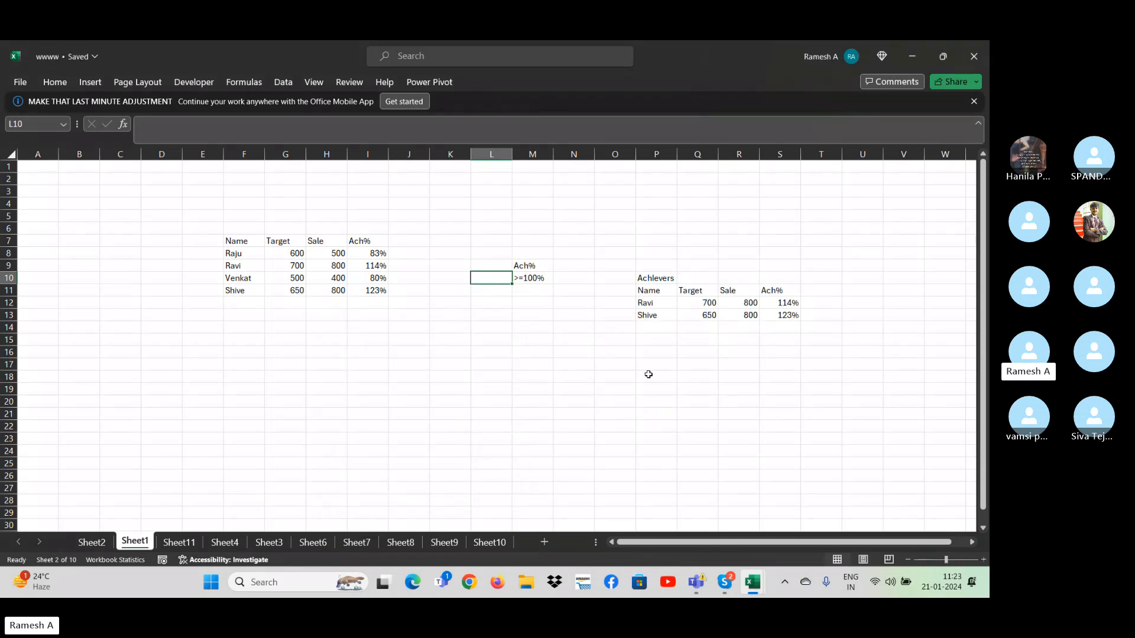
- Examine the source table's sale values and Ach% formulas in rows 9 to 11, and the criterion in M10
{"action": "left_click", "coordinate": [381, 276]}
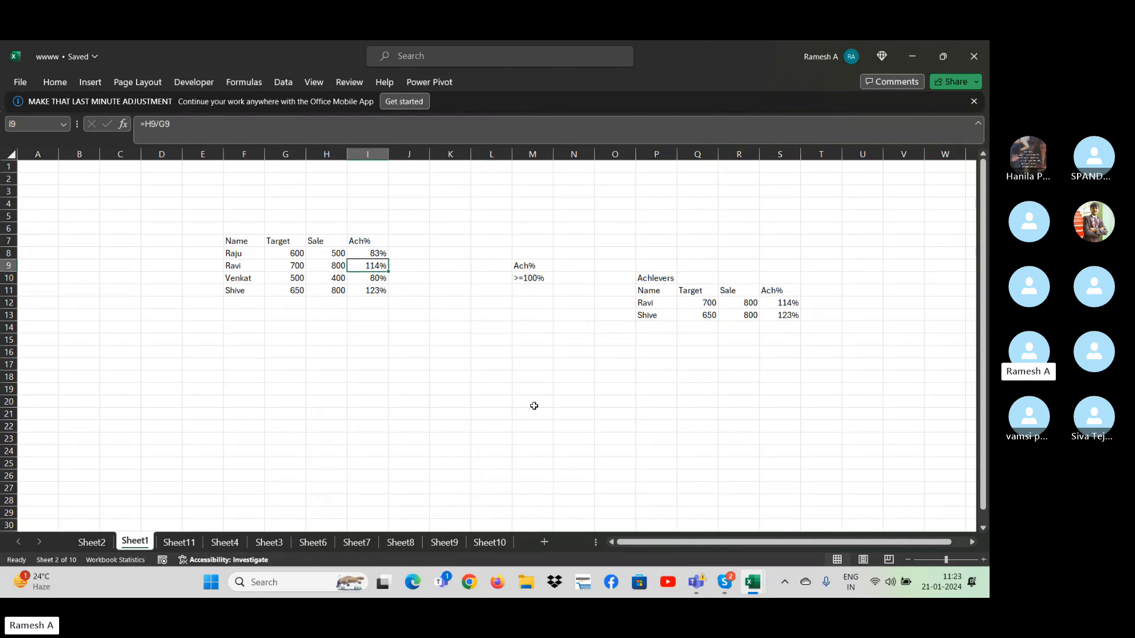
{"action": "key", "text": "Left"}
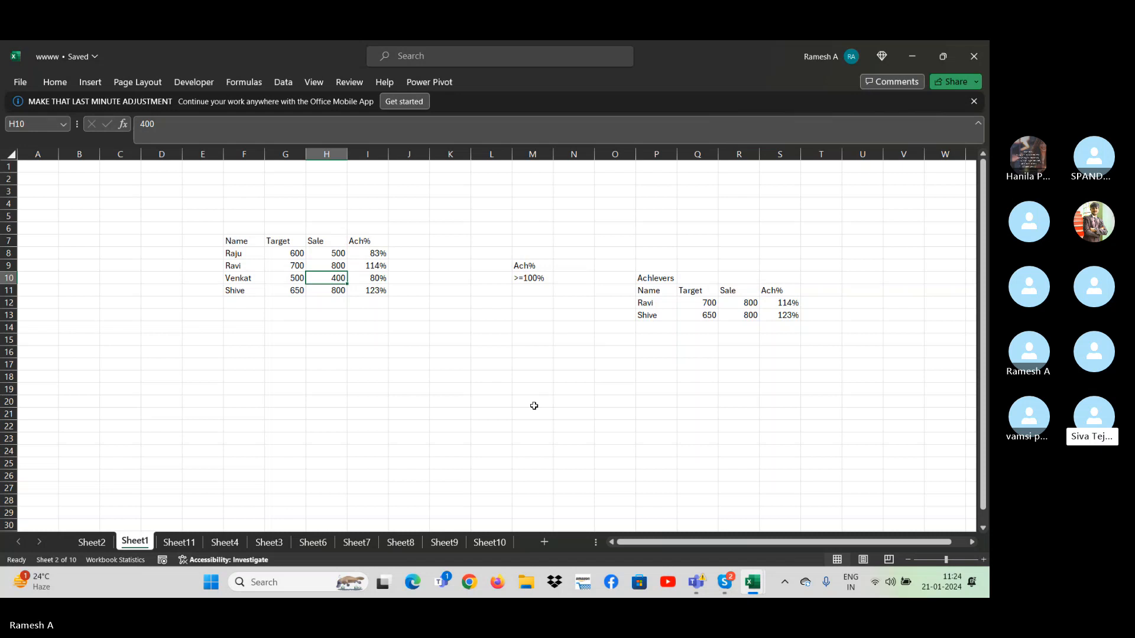
{"action": "key", "text": "Down"}
{"action": "key", "text": "Right"}
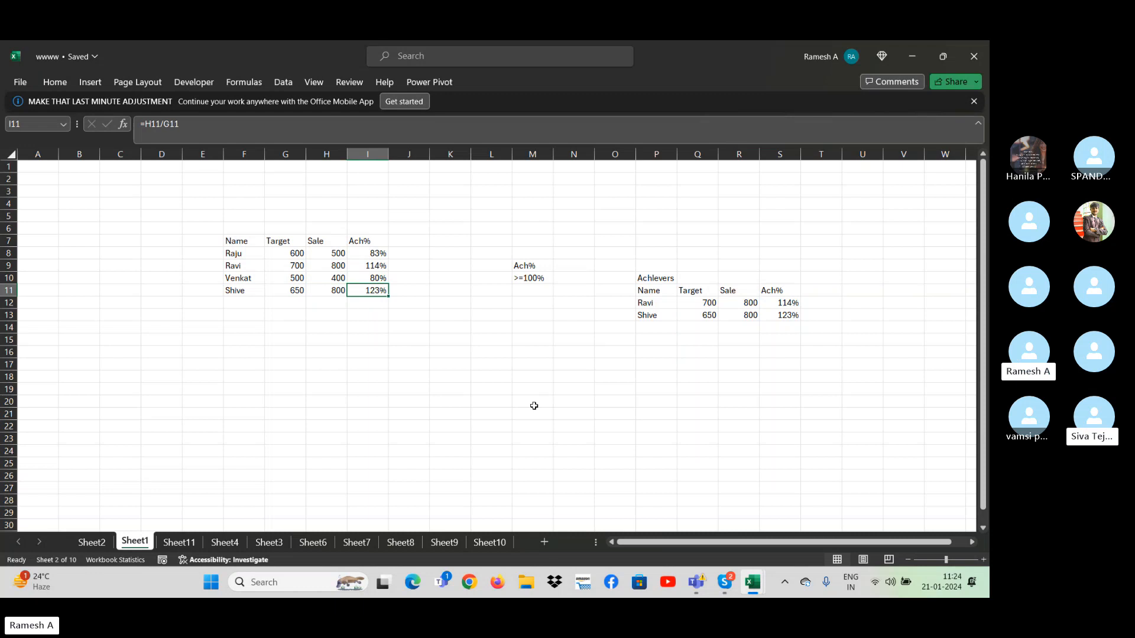
{"action": "key", "text": "Left"}
{"action": "key", "text": "Left"}
{"action": "key", "text": "Down"}
{"action": "key", "text": "Down"}
{"action": "key", "text": "Down"}
{"action": "key", "text": "Down"}
{"action": "key", "text": "Down"}
{"action": "key", "text": "Down"}
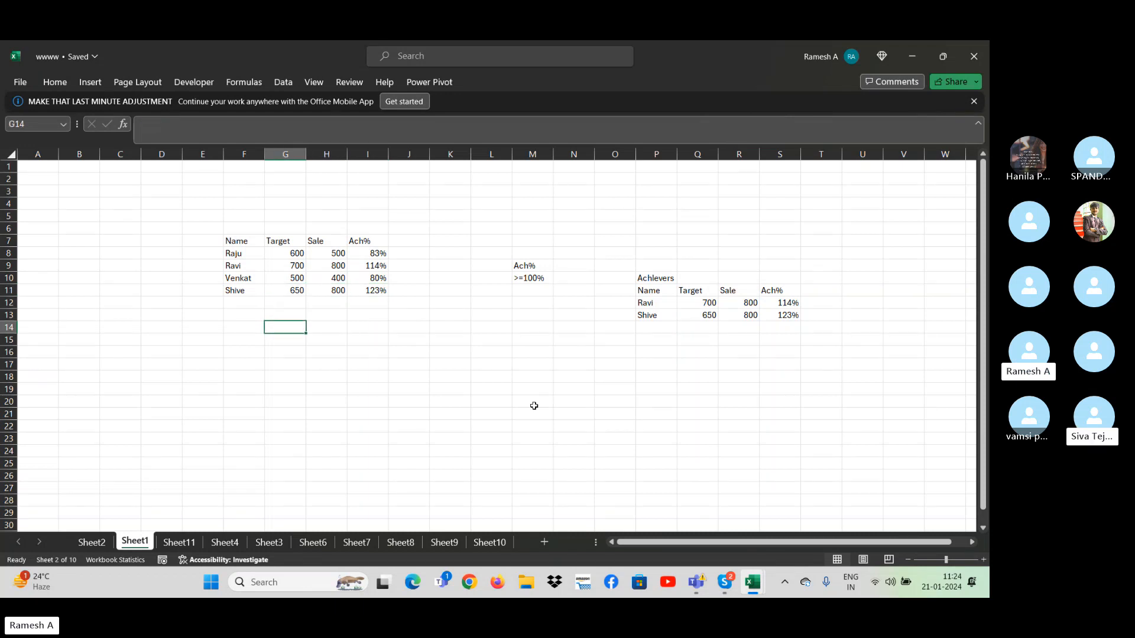
{"action": "key", "text": "Down"}
{"action": "key", "text": "Left"}
{"action": "key", "text": "Right"}
{"action": "key", "text": "Right"}
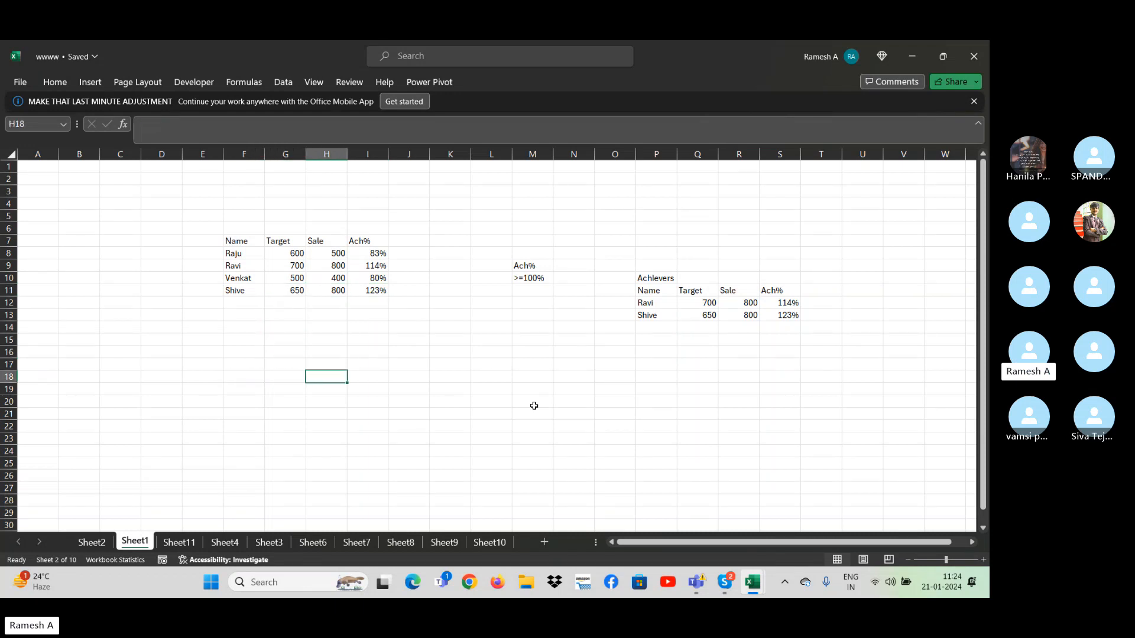
{"action": "key", "text": "Up"}
{"action": "key", "text": "Up"}
{"action": "key", "text": "Up"}
{"action": "key", "text": "Up"}
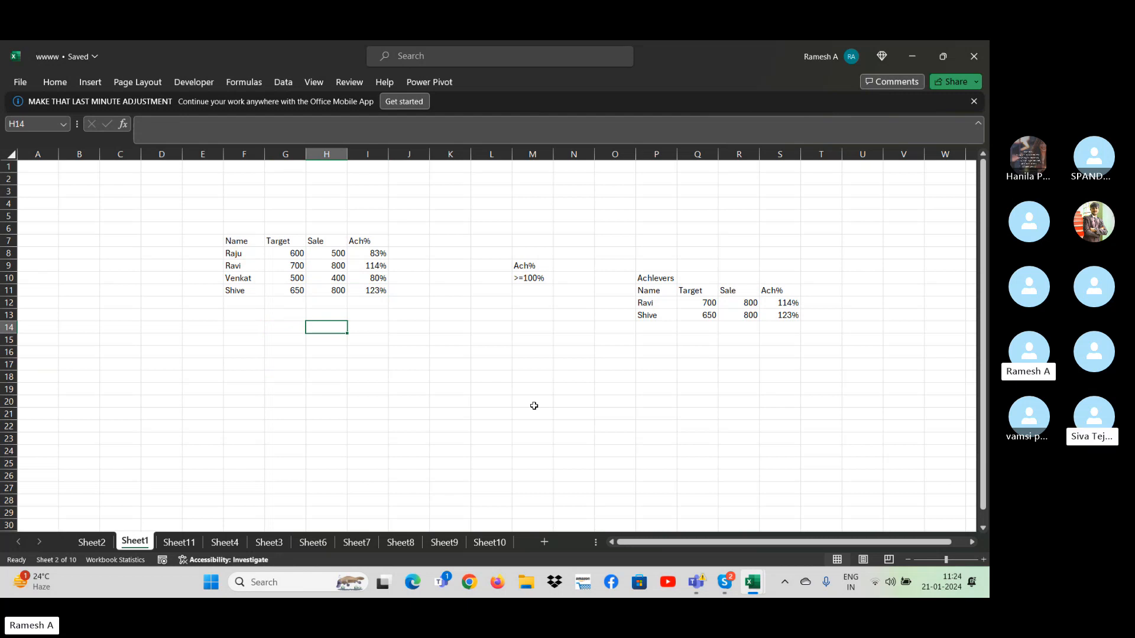
{"action": "key", "text": "Up"}
{"action": "key", "text": "Up"}
{"action": "key", "text": "Up"}
{"action": "key", "text": "Up"}
{"action": "key", "text": "Right"}
{"action": "key", "text": "Right"}
{"action": "key", "text": "Right"}
{"action": "key", "text": "Right"}
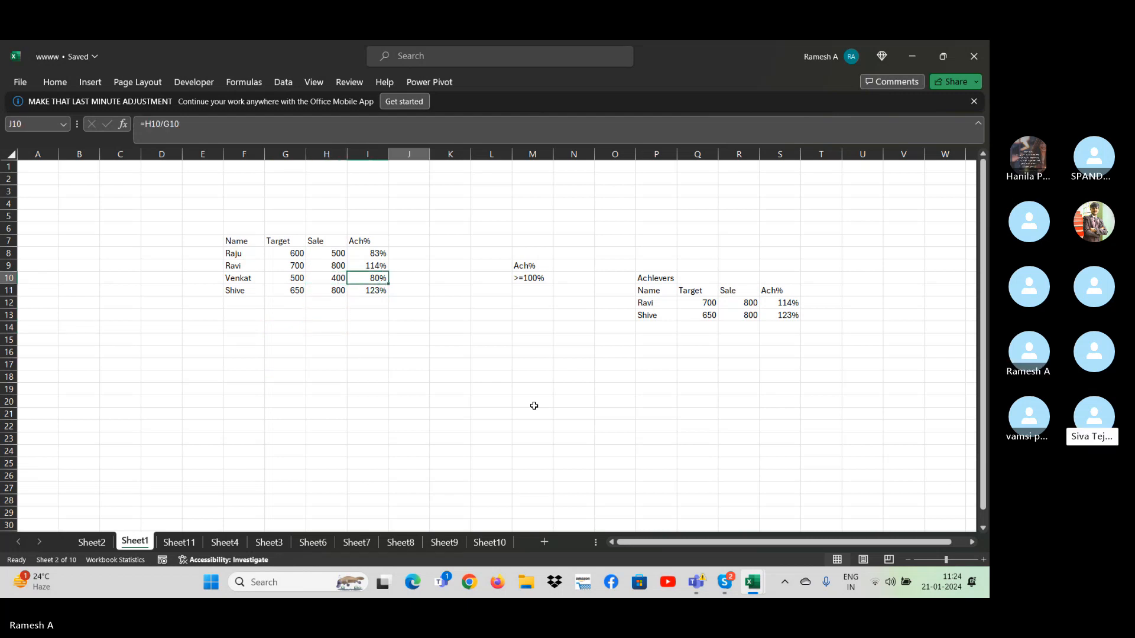
{"action": "key", "text": "Right"}
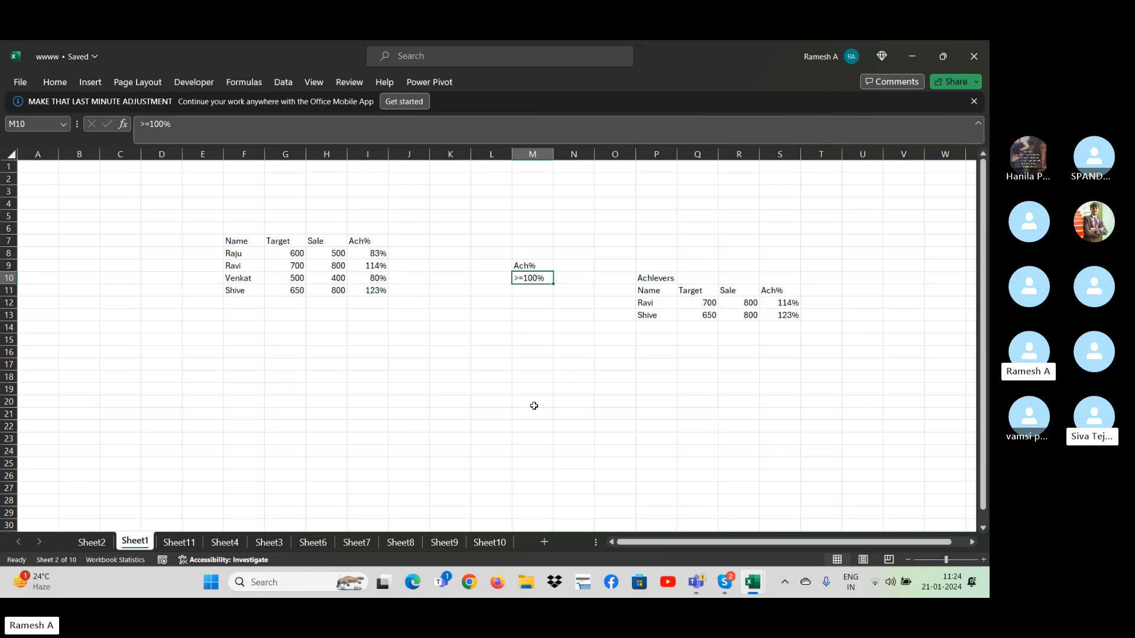
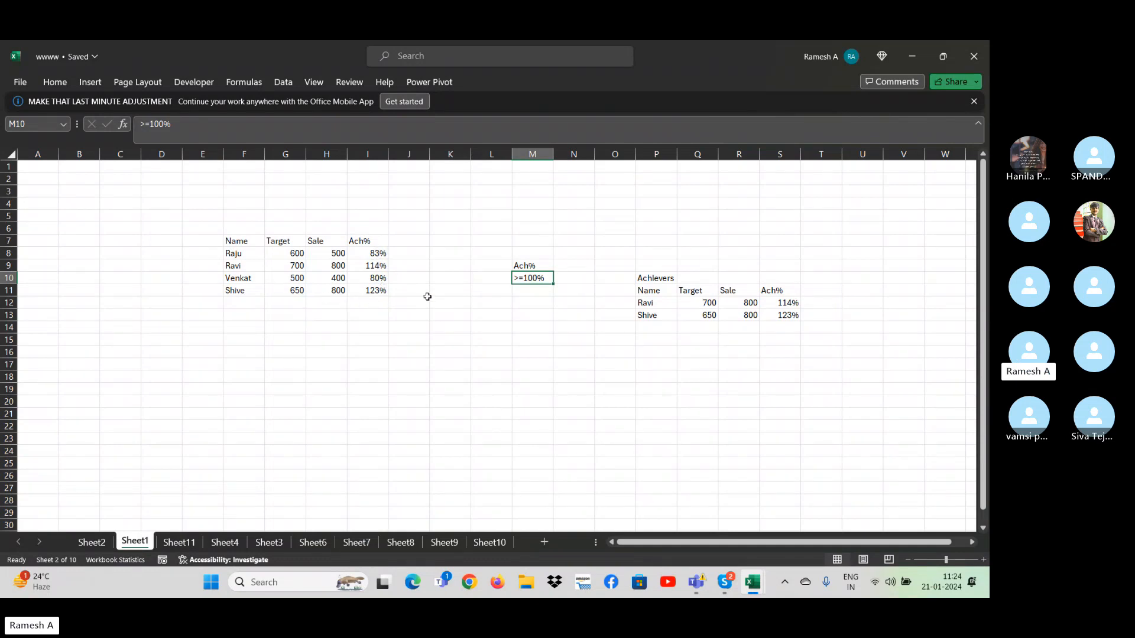
- Enter a new person's name in F12, directly below the last name in the source table
{"action": "left_click", "coordinate": [294, 304]}
{"action": "key", "text": "Left"}
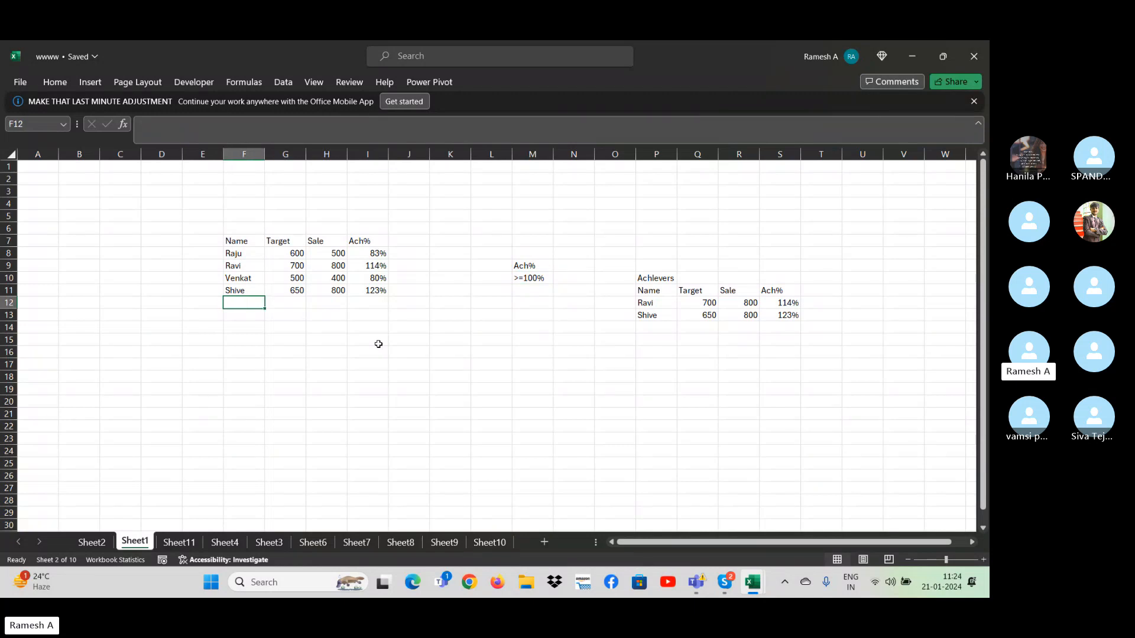
{"action": "key", "text": "Right"}
{"action": "key", "text": "Right"}
{"action": "key", "text": "Right"}
{"action": "key", "text": "Left"}
{"action": "key", "text": "Left"}
{"action": "key", "text": "Left"}
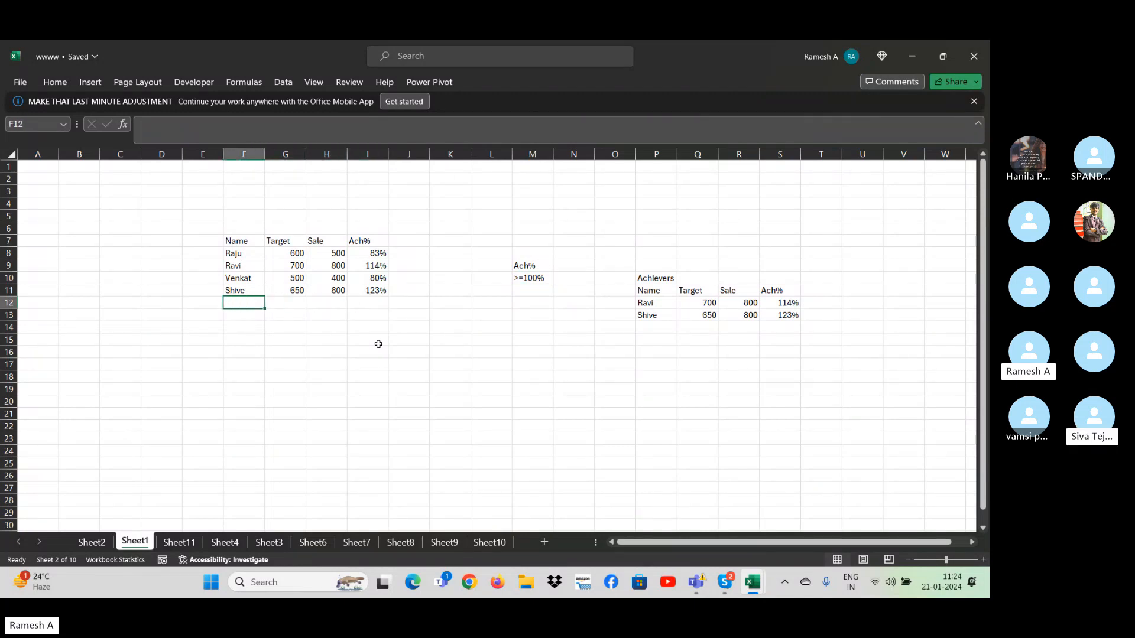
{"action": "type", "text": "Je"}
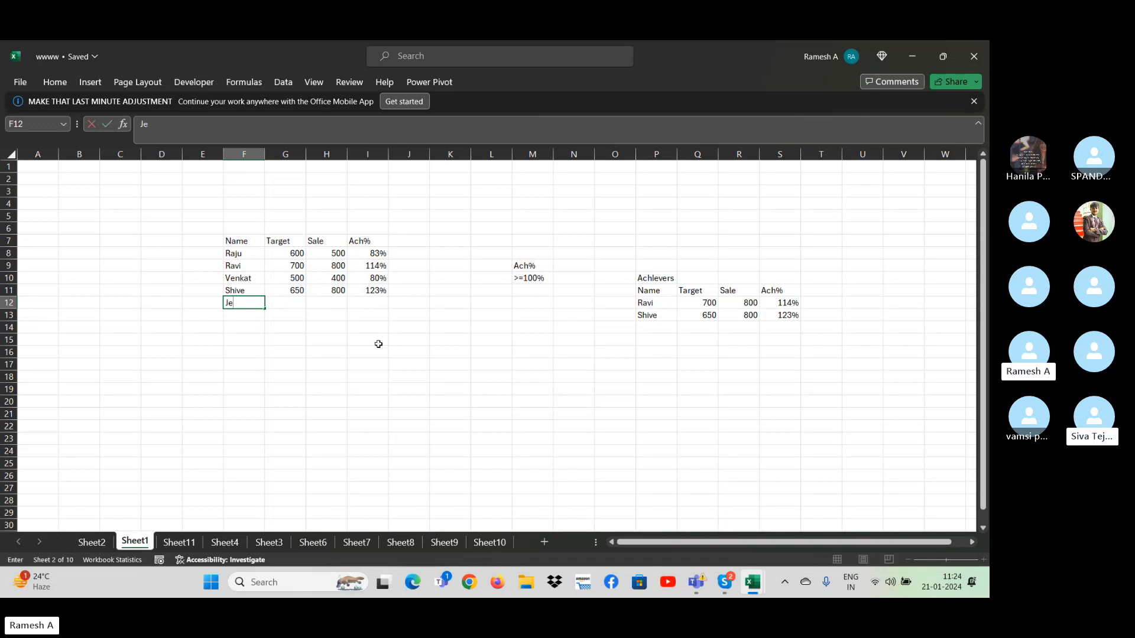
{"action": "type", "text": "evan"}
{"action": "key", "text": "Tab"}
- Complete the new row 12 with a Target of 1000 and a Sale of 2000, and check its Ach% formula
{"action": "key", "text": "Right"}
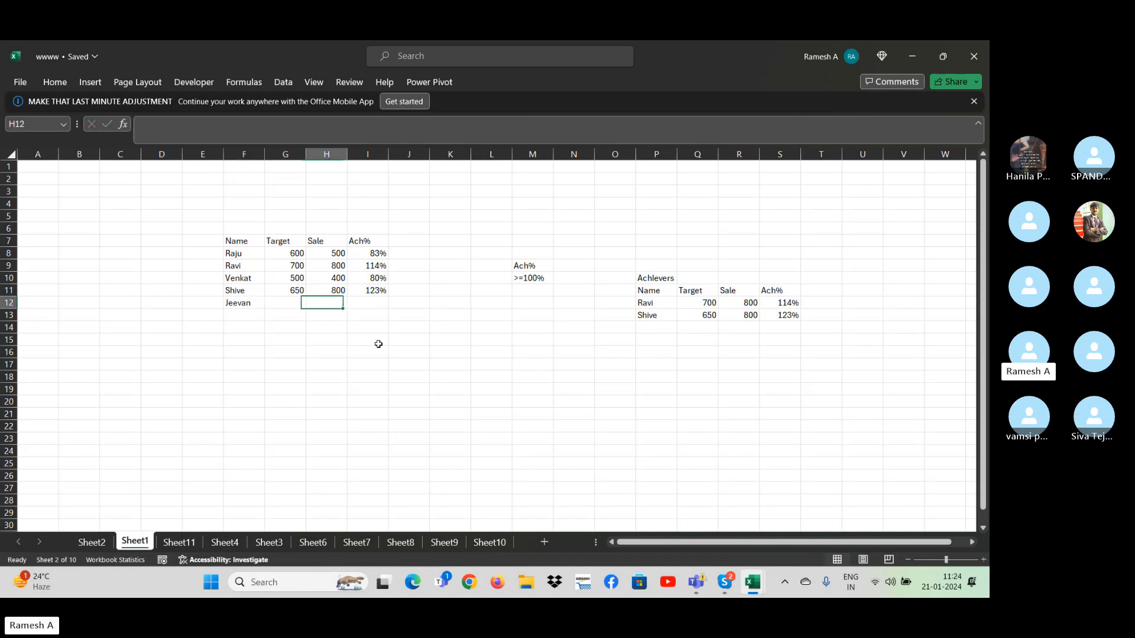
{"action": "key", "text": "Right"}
{"action": "key", "text": "Left"}
{"action": "key", "text": "Left"}
{"action": "type", "text": "1000"}
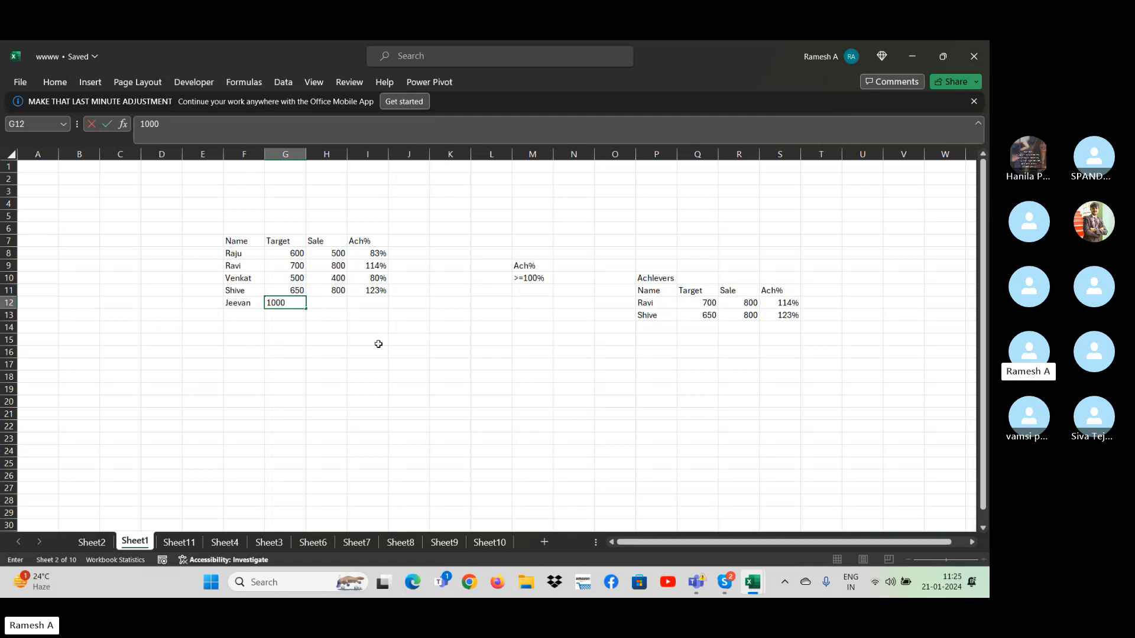
{"action": "key", "text": "Tab"}
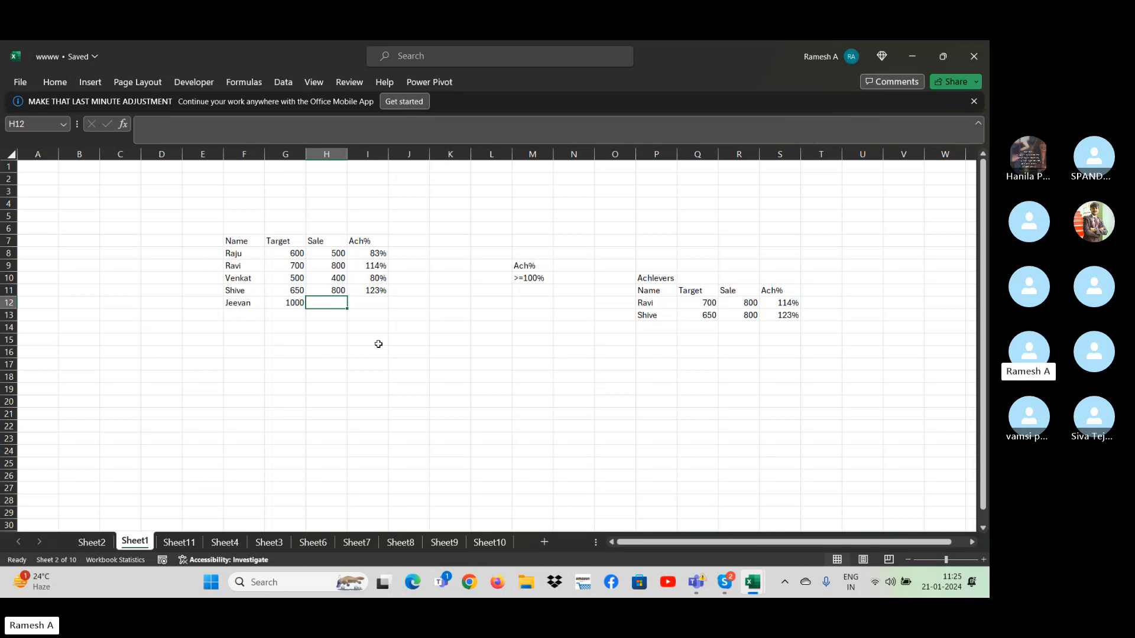
{"action": "type", "text": "2000"}
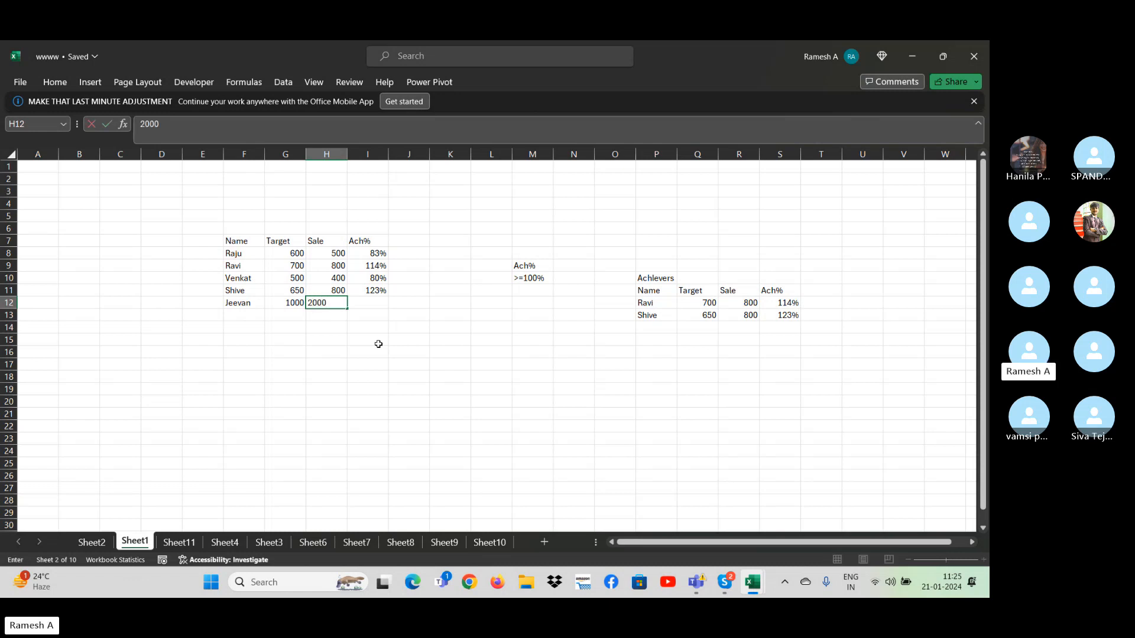
{"action": "key", "text": "Return"}
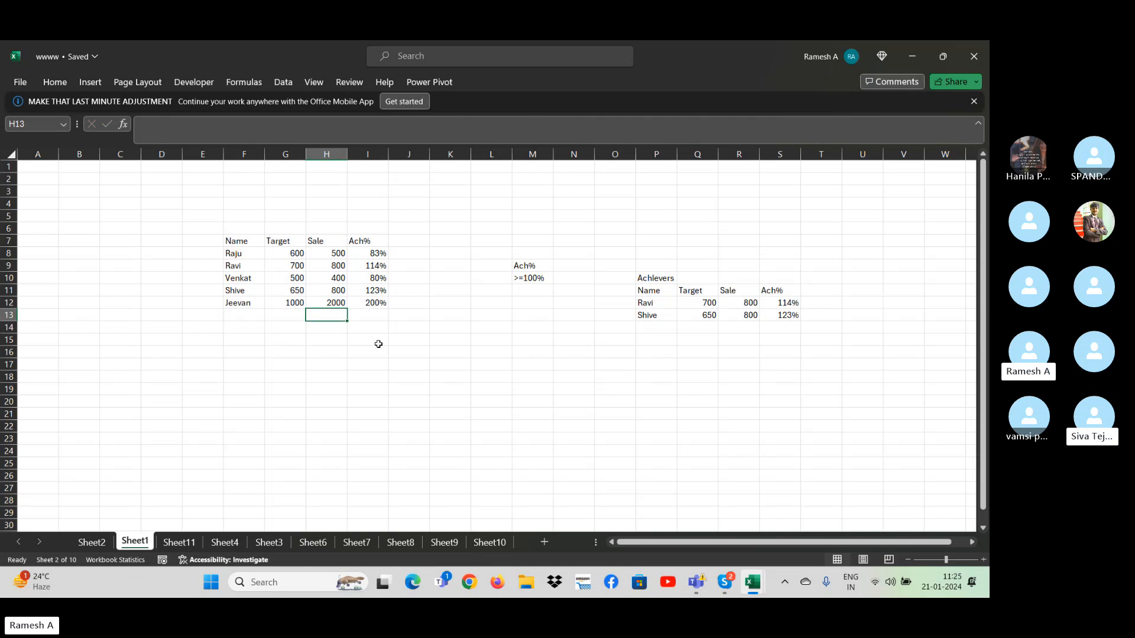
{"action": "key", "text": "Up"}
{"action": "key", "text": "Right"}
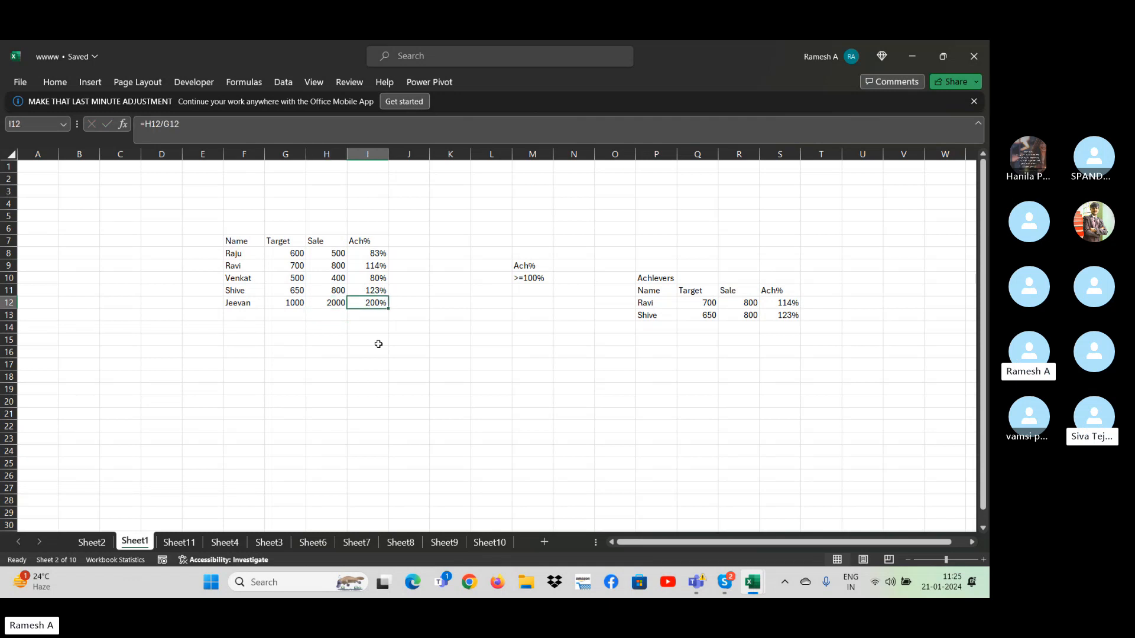
{"action": "key", "text": "Up"}
{"action": "key", "text": "Down"}
- Clear the previously extracted records in P12:S13 below the Achievers column headers
{"action": "left_click", "coordinate": [524, 280]}
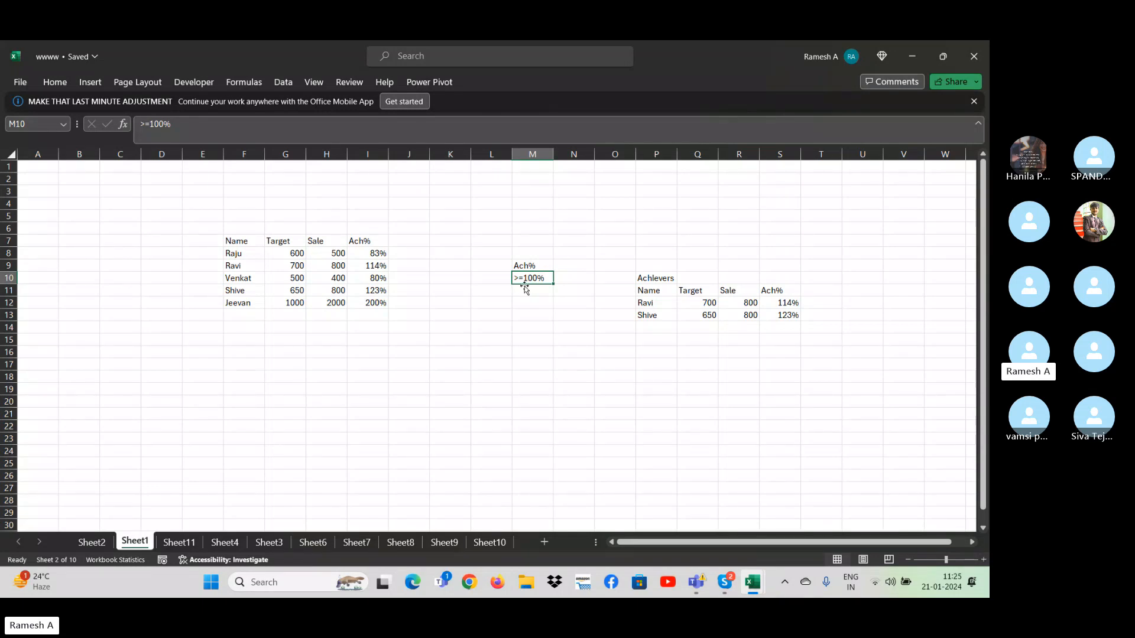
{"action": "key", "text": "Down"}
{"action": "key", "text": "Down"}
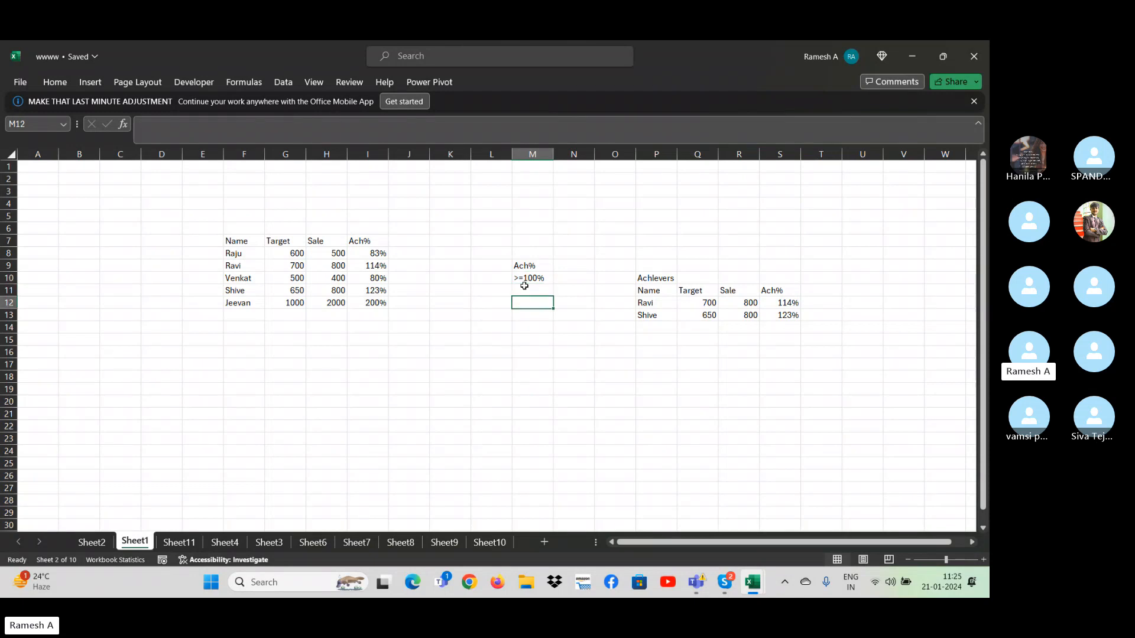
{"action": "key", "text": "Right"}
{"action": "key", "text": "Right"}
{"action": "key", "text": "Right"}
{"action": "key", "text": "shift+Right"}
{"action": "key", "text": "shift+Right"}
{"action": "key", "text": "shift+Right"}
{"action": "key", "text": "shift+Down"}
{"action": "key", "text": "Delete"}
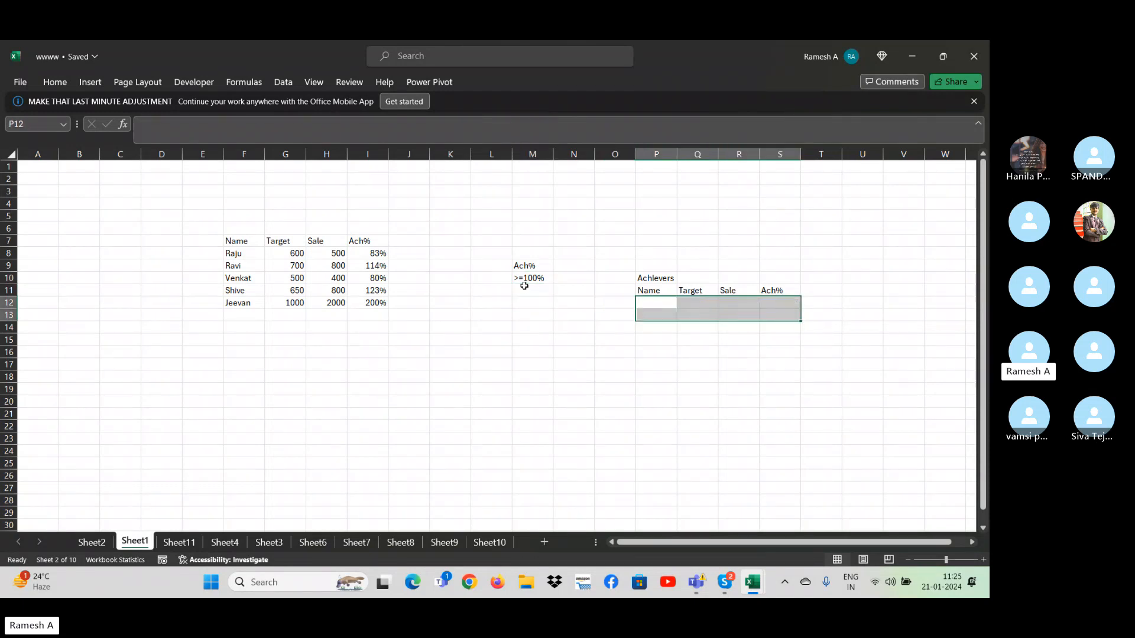
{"action": "key", "text": "Left"}
{"action": "key", "text": "Left"}
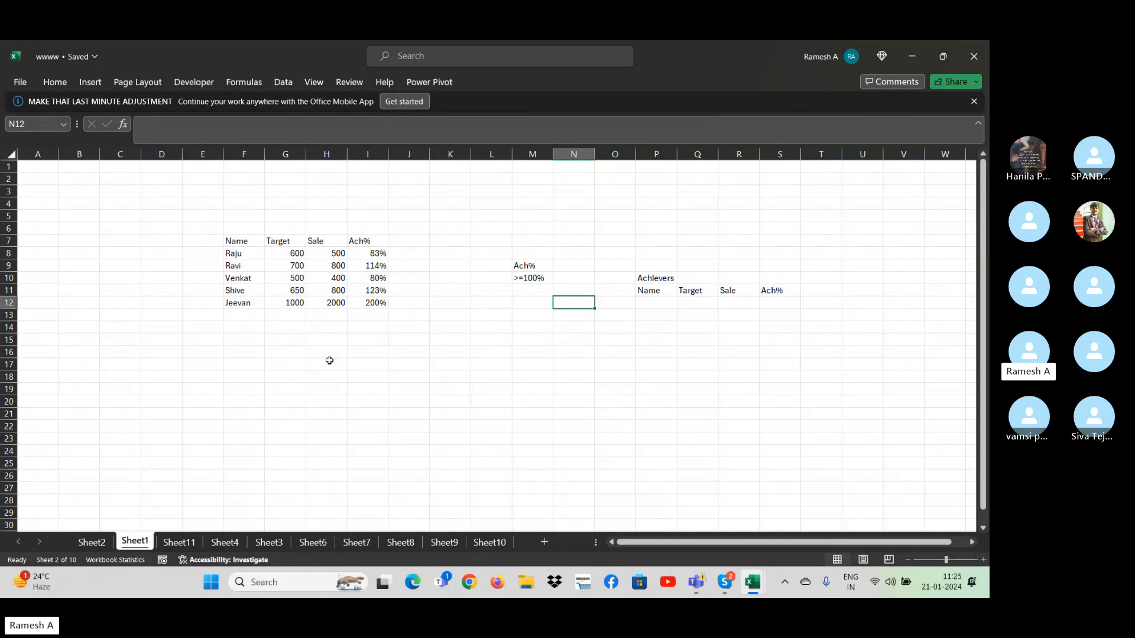
- Set up an Advanced Filter on the extended table F7:I12 with M9:M10 as the criteria range
{"action": "left_click", "coordinate": [532, 278]}
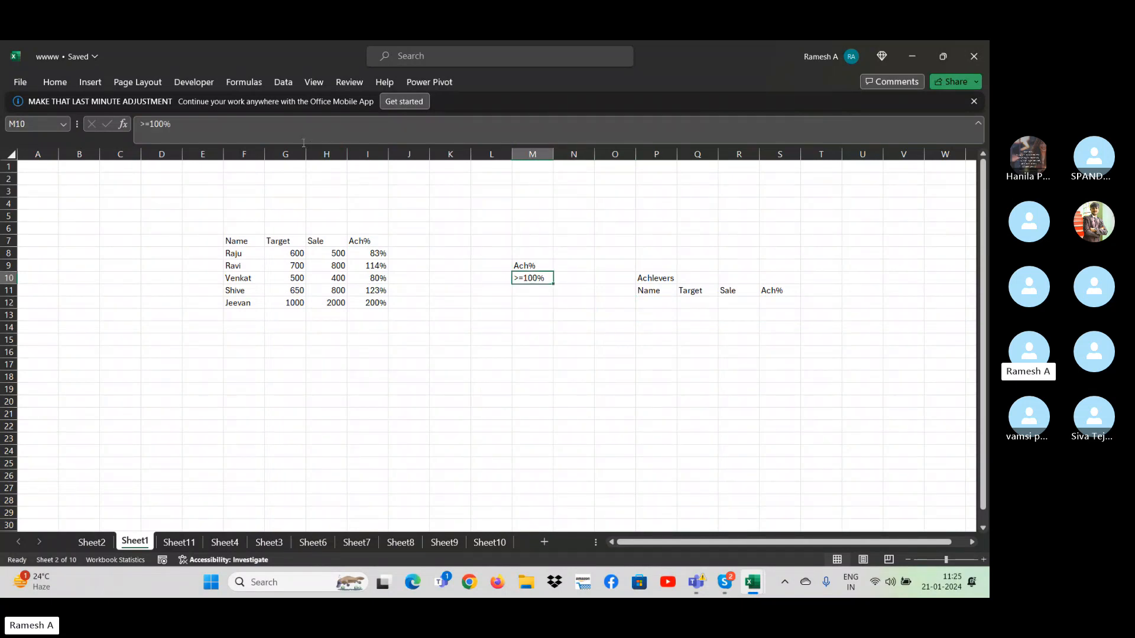
{"action": "left_click", "coordinate": [283, 82]}
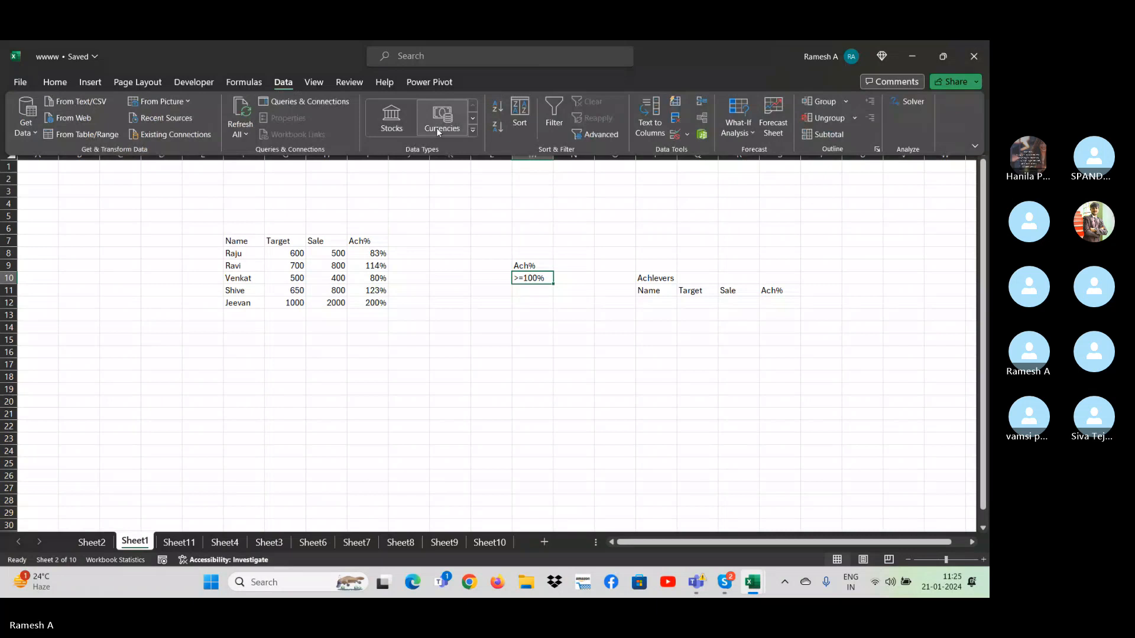
{"action": "left_click", "coordinate": [586, 138]}
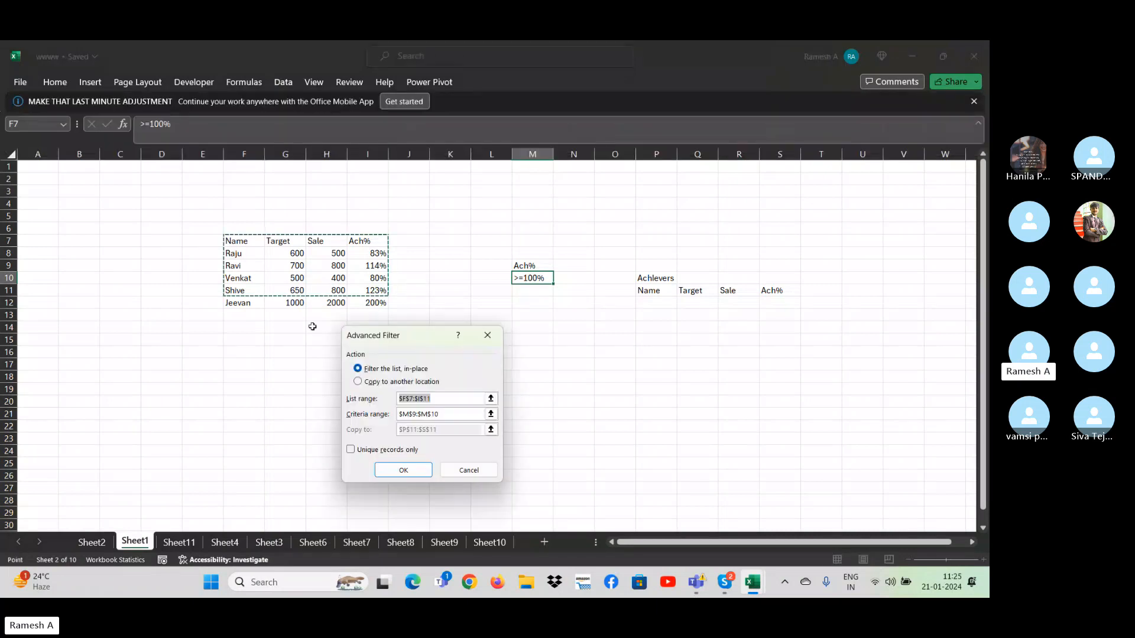
{"action": "left_click_drag", "start_coordinate": [233, 245], "coordinate": [349, 302]}
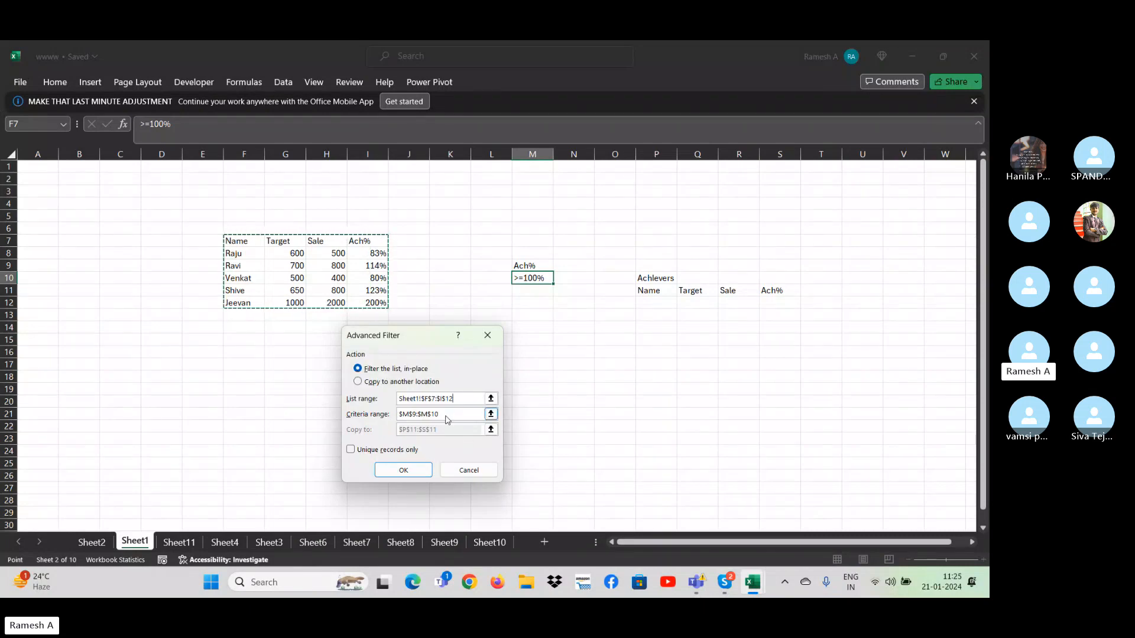
{"action": "left_click", "coordinate": [394, 416]}
{"action": "left_click_drag", "start_coordinate": [527, 265], "coordinate": [526, 278]}
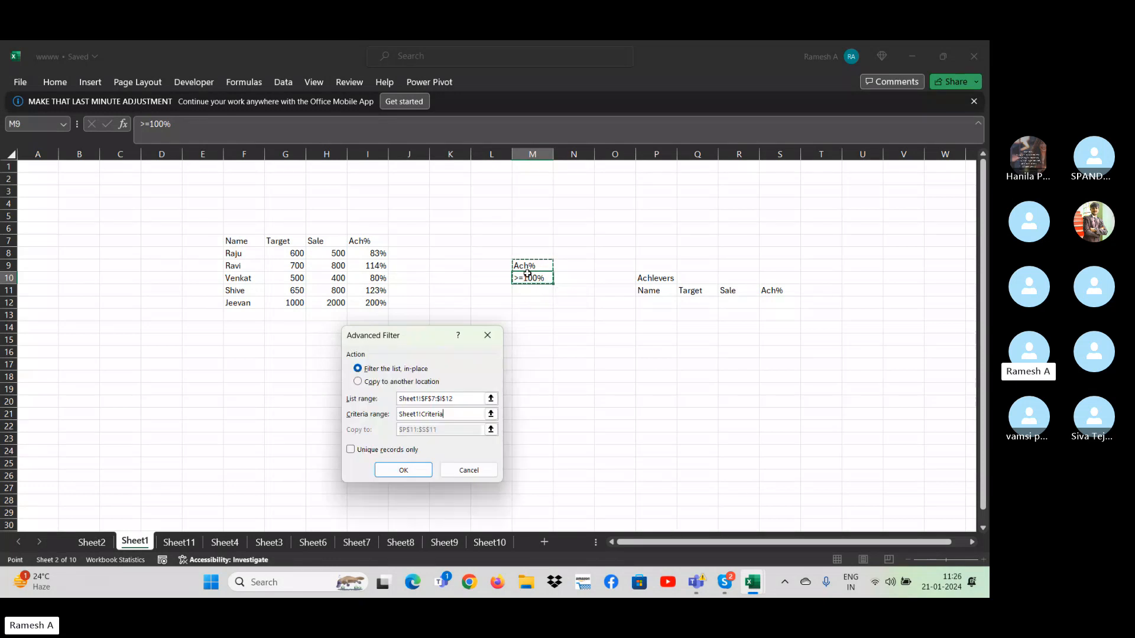
- Set the Advanced Filter to copy its results to another location starting at P12, and run it
{"action": "left_click", "coordinate": [358, 382]}
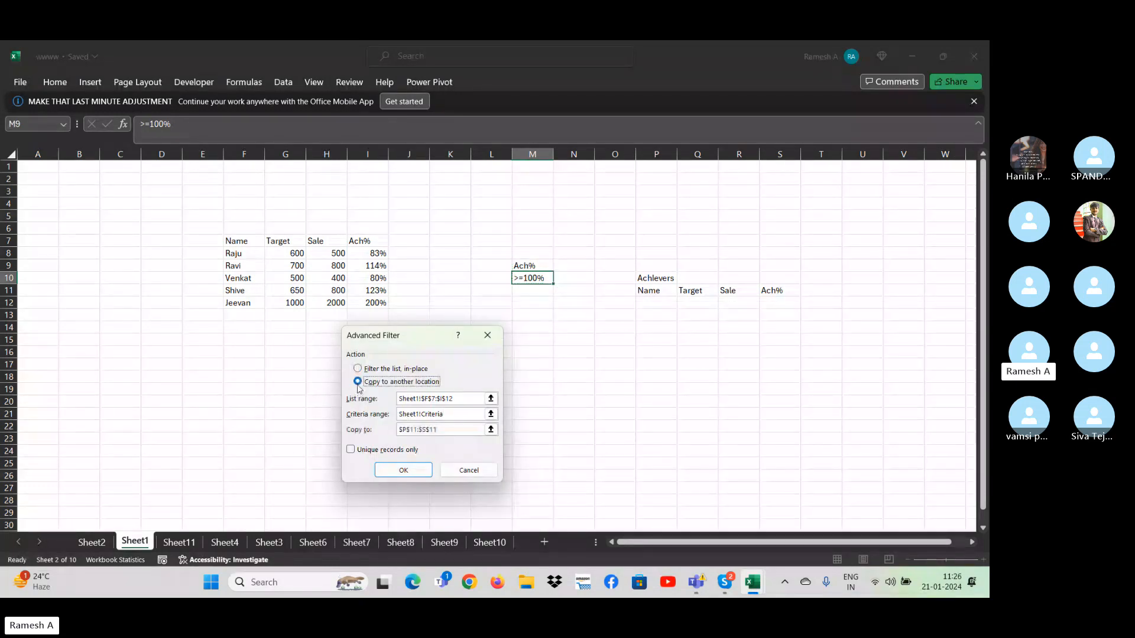
{"action": "left_click", "coordinate": [462, 428]}
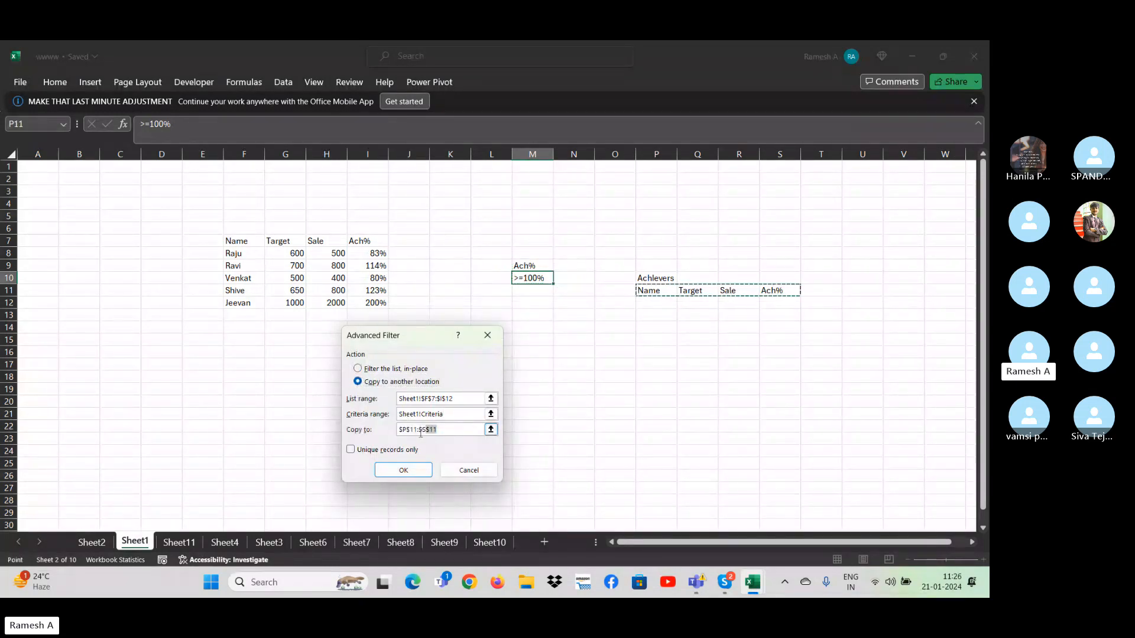
{"action": "left_click", "coordinate": [653, 302]}
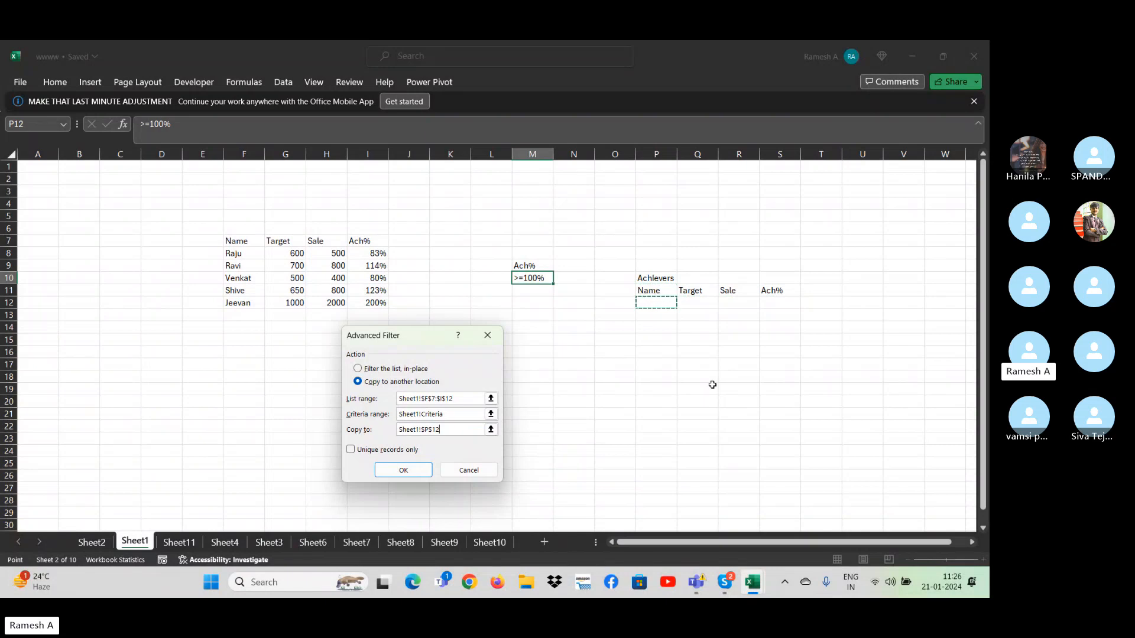
{"action": "key", "text": "Return"}
- Clear the leftover header row in P11:S11, directly below the Achievers heading
{"action": "key", "text": "Up"}
{"action": "key", "text": "Up"}
{"action": "key", "text": "Right"}
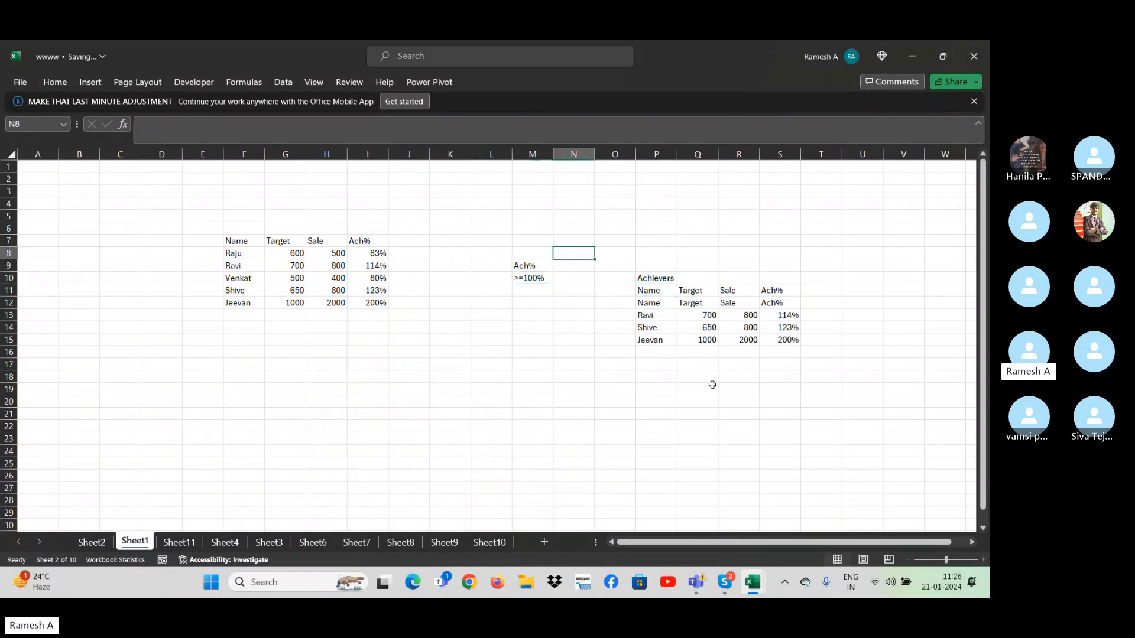
{"action": "key", "text": "Right"}
{"action": "key", "text": "Right"}
{"action": "key", "text": "Right"}
{"action": "key", "text": "Down"}
{"action": "key", "text": "Down"}
{"action": "key", "text": "Left"}
{"action": "key", "text": "Down"}
{"action": "key", "text": "shift+Right"}
{"action": "key", "text": "shift+Right"}
{"action": "key", "text": "shift+Right"}
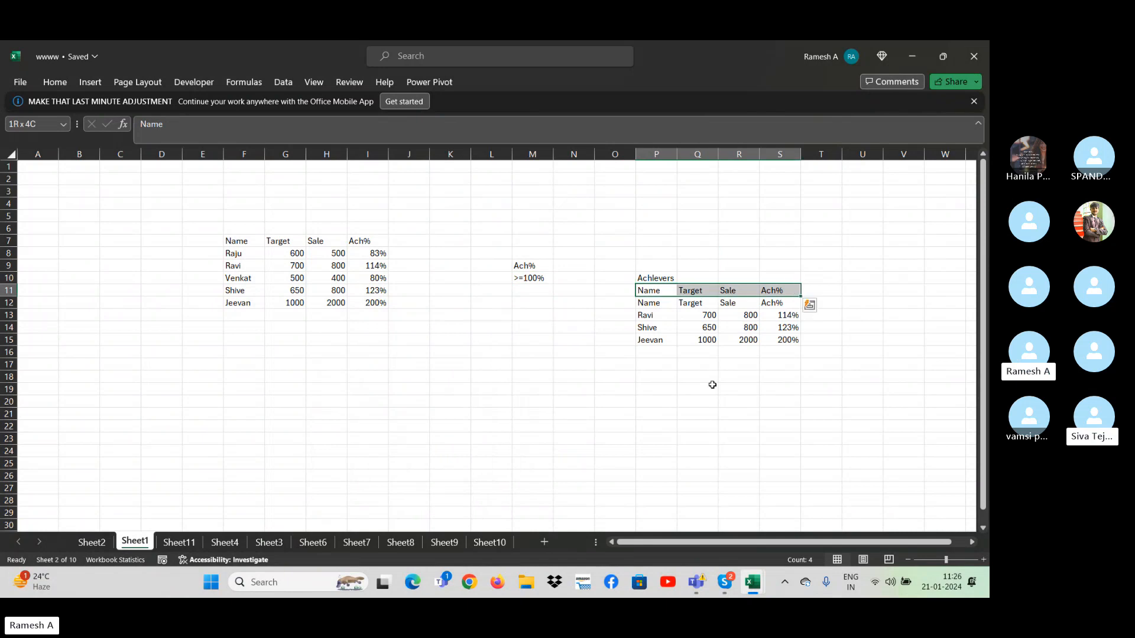
{"action": "key", "text": "Delete"}
- Examine the Target, Sale and Ach% values of the extracted achiever records in rows 13 to 15
{"action": "key", "text": "Down"}
{"action": "key", "text": "Down"}
{"action": "key", "text": "Right"}
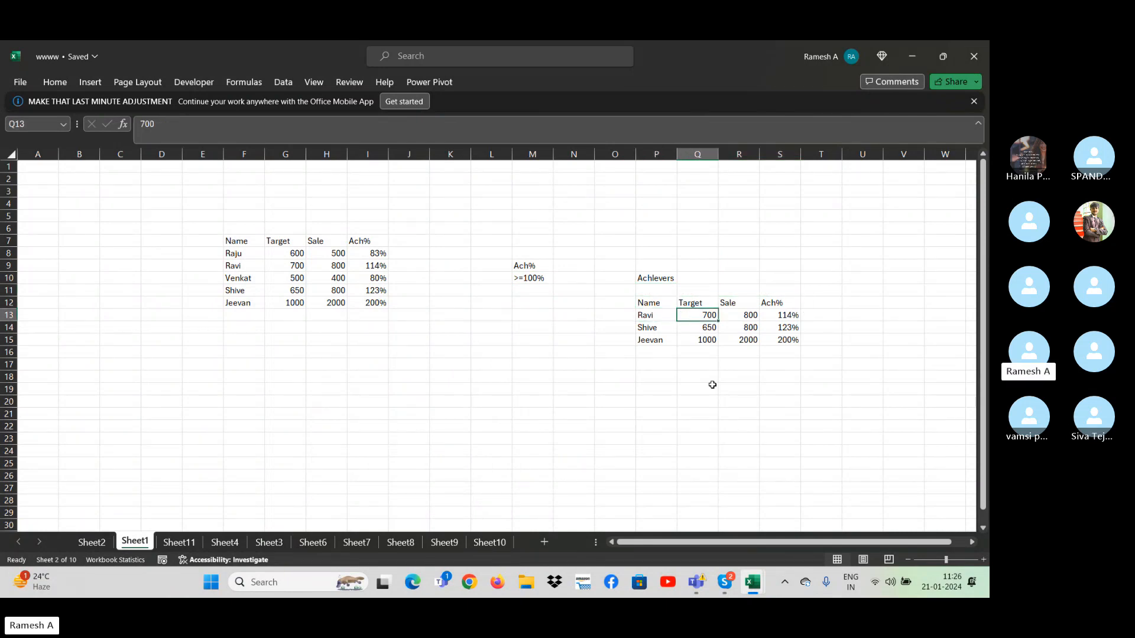
{"action": "key", "text": "Right"}
{"action": "key", "text": "Right"}
{"action": "key", "text": "Down"}
{"action": "key", "text": "Down"}
{"action": "key", "text": "Left"}
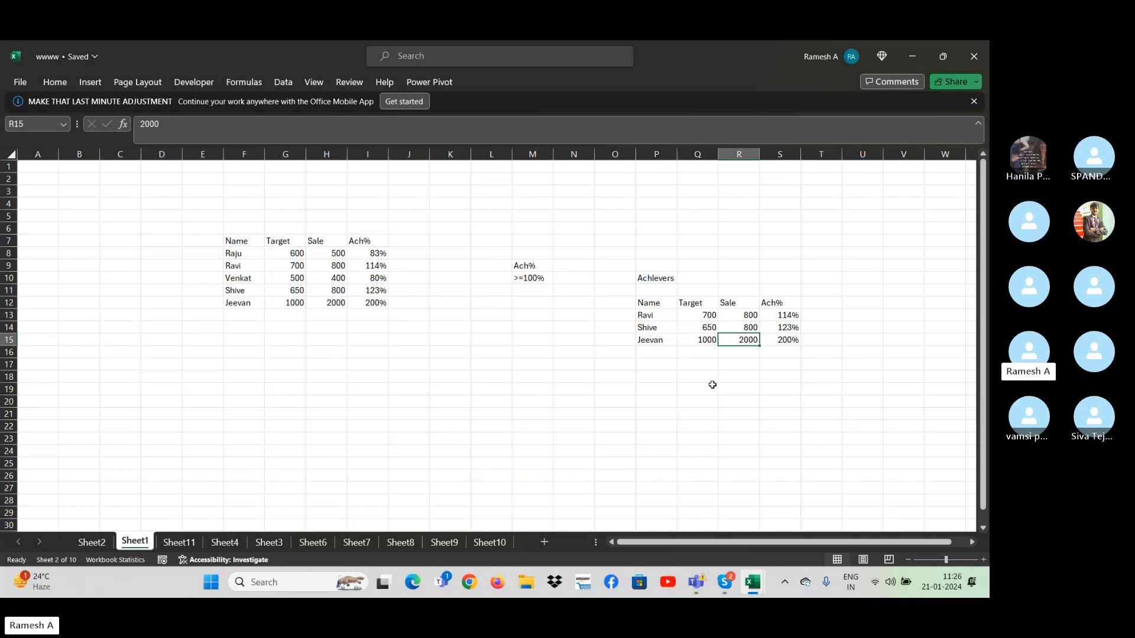
{"action": "key", "text": "Down"}
{"action": "key", "text": "Down"}
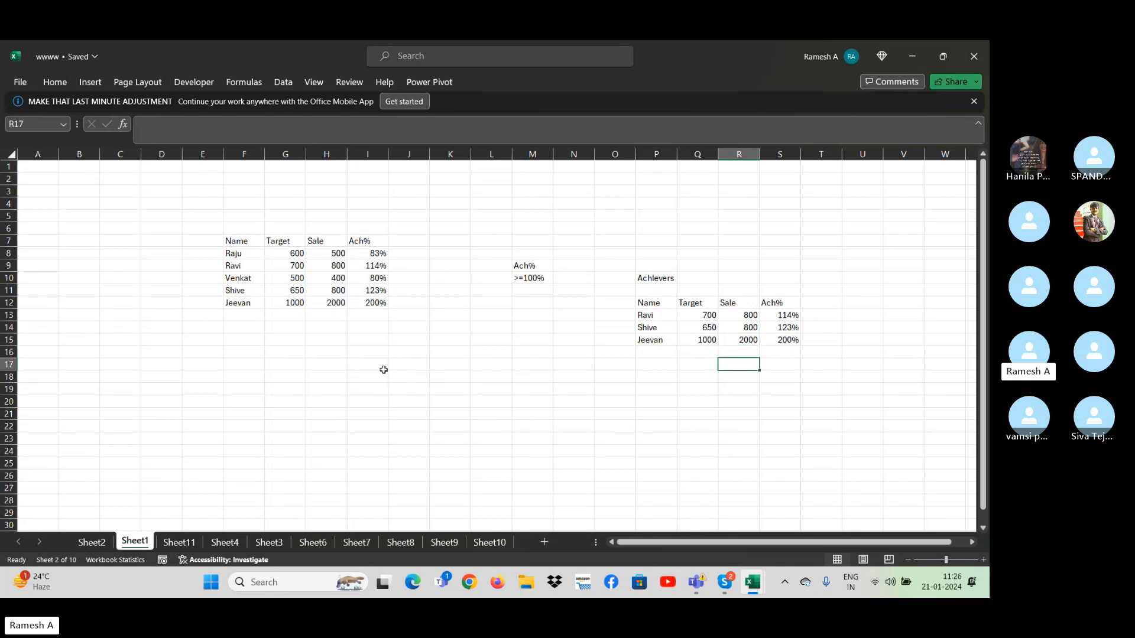
- Create a criteria block with the header Sale in K18 and the value 750 in K19
{"action": "left_click", "coordinate": [465, 375]}
{"action": "type", "text": "Sale"}
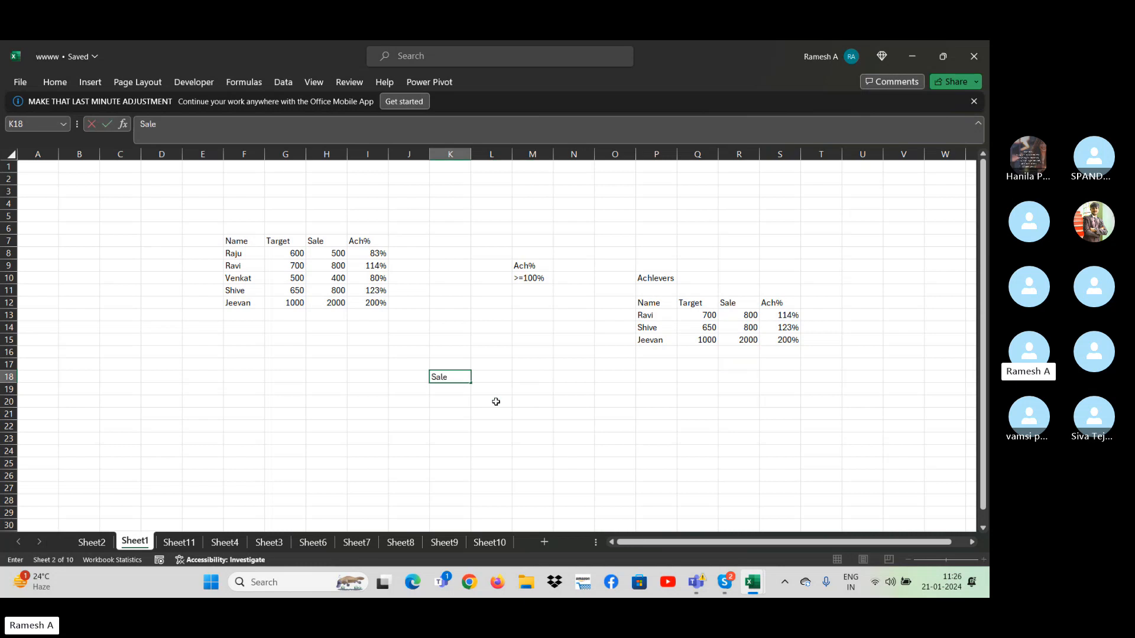
{"action": "key", "text": "Return"}
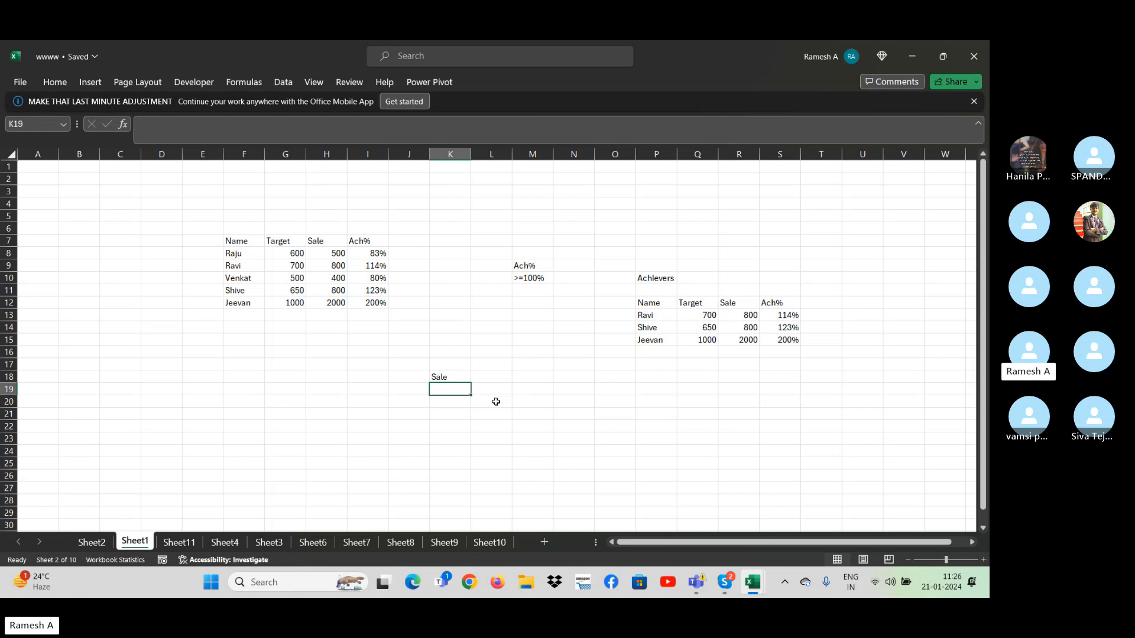
{"action": "type", "text": "900"}
{"action": "key", "text": "BackSpace"}
{"action": "key", "text": "BackSpace"}
{"action": "key", "text": "BackSpace"}
{"action": "type", "text": "75"}
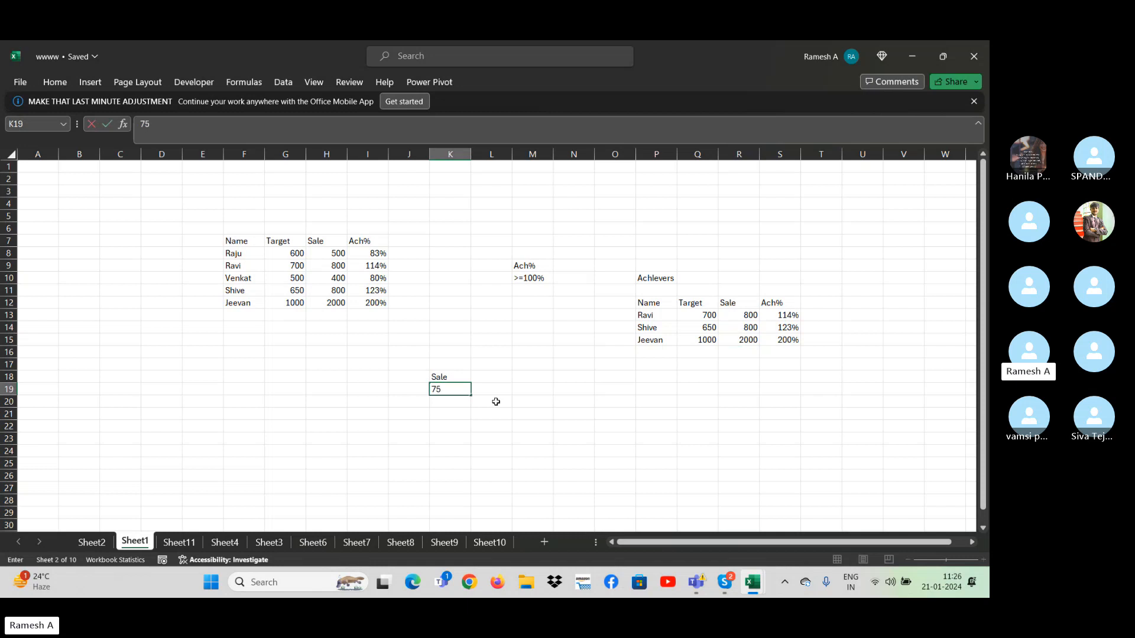
{"action": "type", "text": "0"}
{"action": "key", "text": "Return"}
{"action": "key", "text": "Up"}
{"action": "key", "text": "Up"}
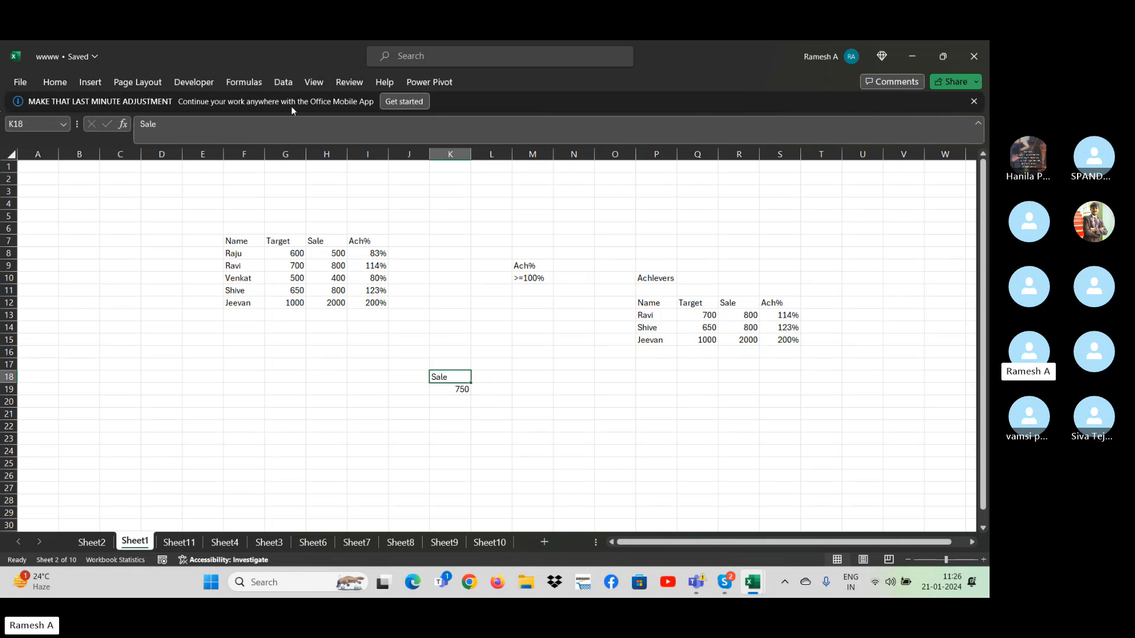
- Set up an Advanced Filter on the source table F7:I12 with the Sale criterion in K18:K19 as the criteria range
{"action": "left_click", "coordinate": [280, 83]}
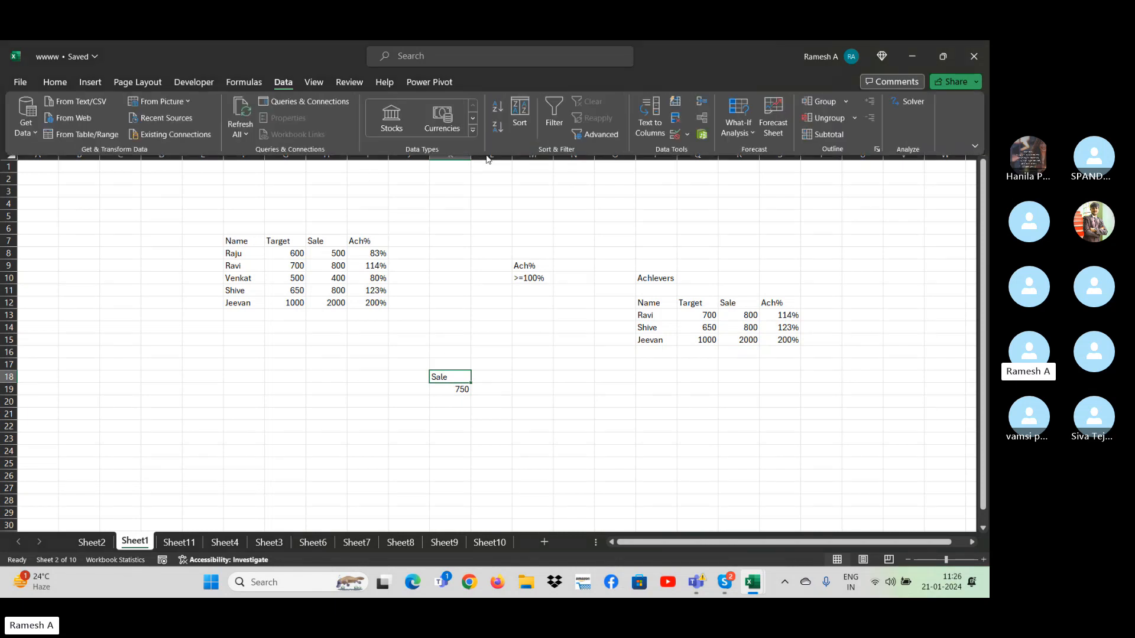
{"action": "left_click", "coordinate": [591, 134]}
{"action": "left_click_drag", "start_coordinate": [429, 346], "coordinate": [653, 354]}
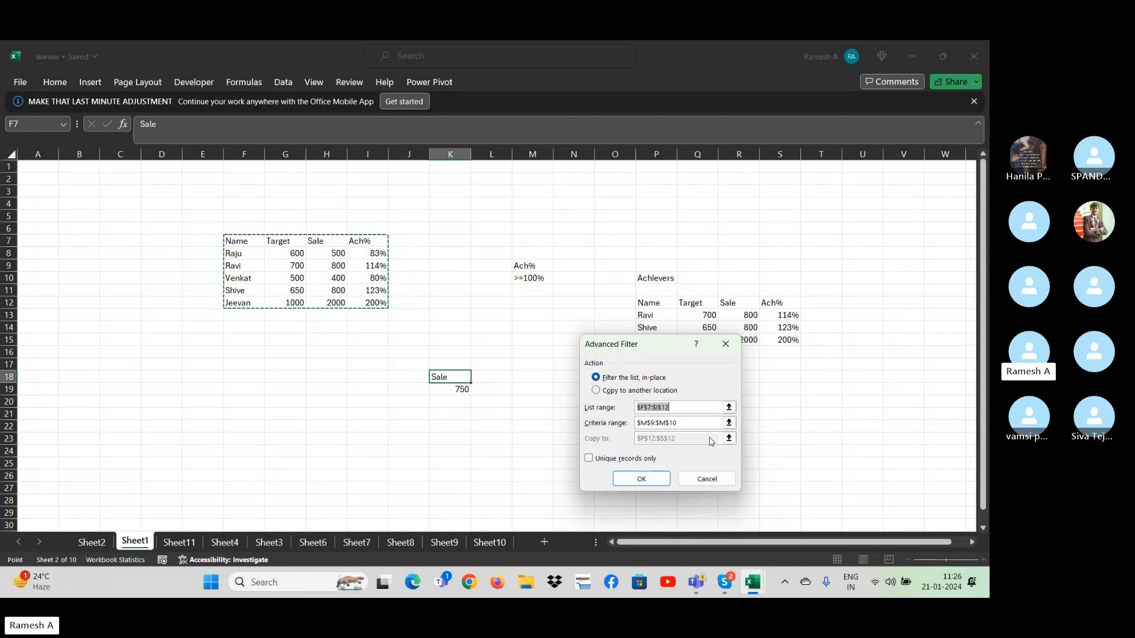
{"action": "left_click_drag", "start_coordinate": [688, 406], "coordinate": [588, 428]}
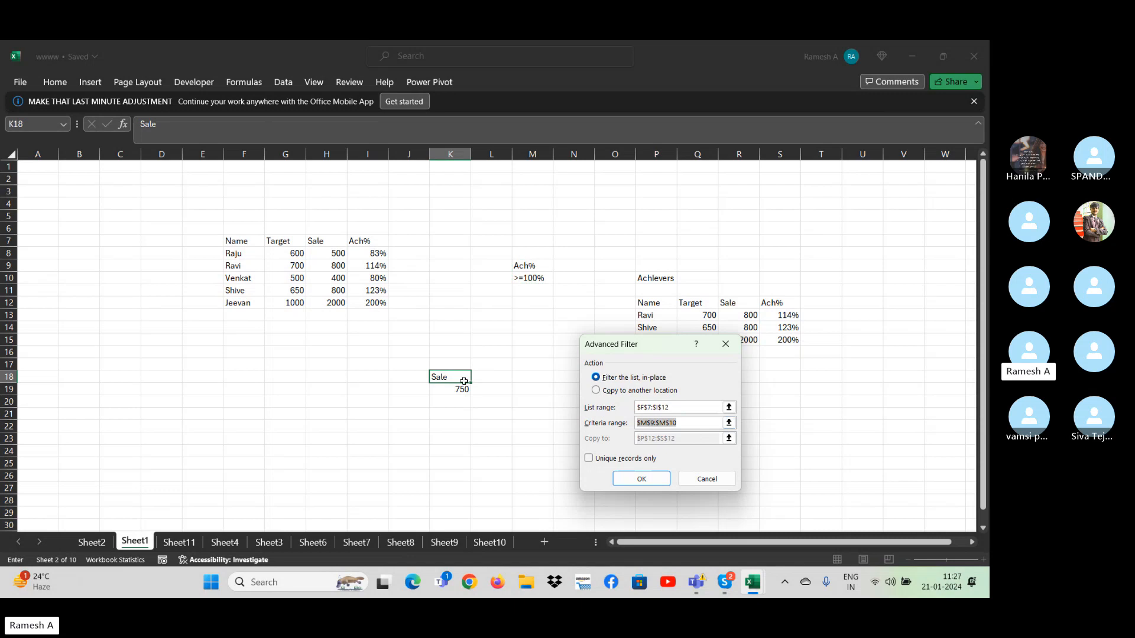
{"action": "left_click_drag", "start_coordinate": [464, 381], "coordinate": [455, 385]}
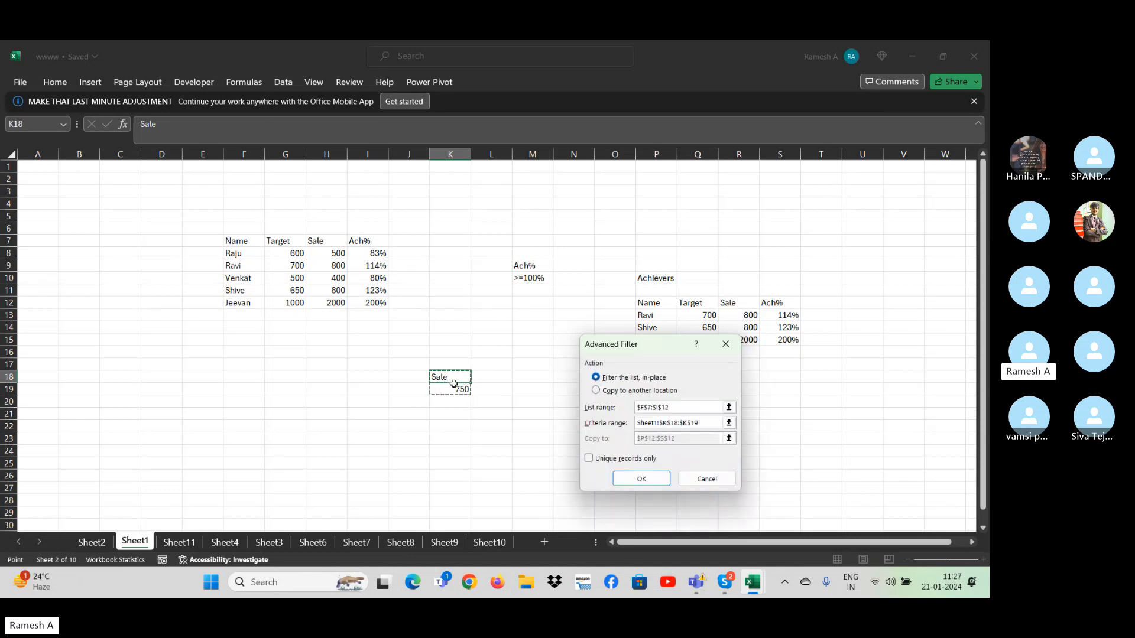
- Run the Advanced Filter so that it copies the matching records to another location starting at K21
{"action": "left_click", "coordinate": [596, 390]}
{"action": "left_click", "coordinate": [696, 442]}
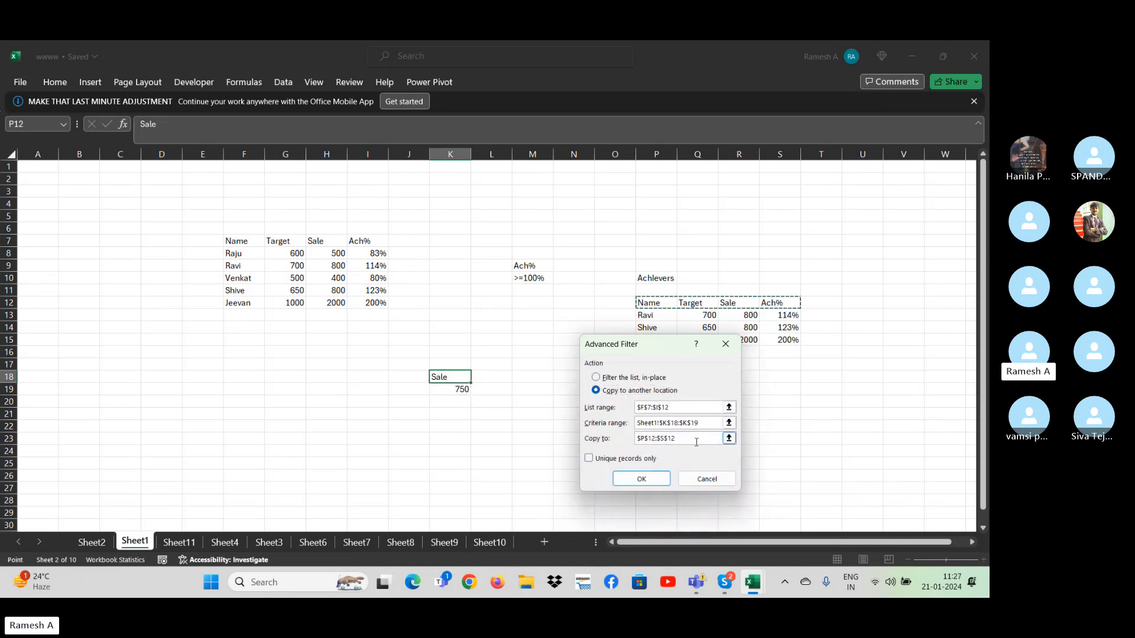
{"action": "left_click_drag", "start_coordinate": [696, 442], "coordinate": [591, 441]}
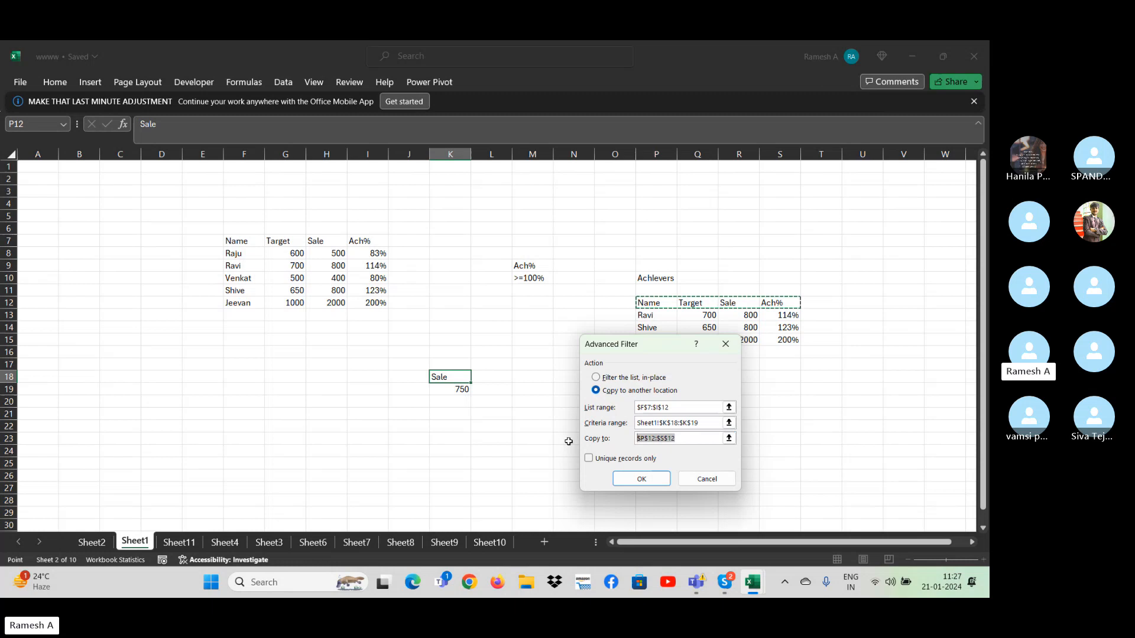
{"action": "left_click", "coordinate": [438, 415]}
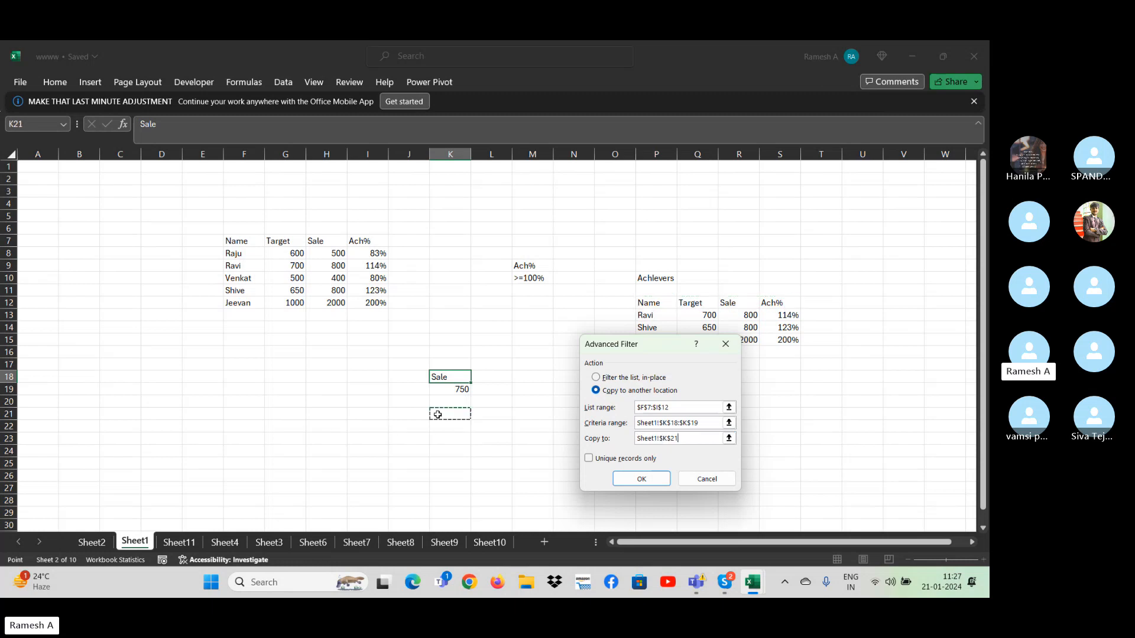
{"action": "left_click", "coordinate": [642, 479]}
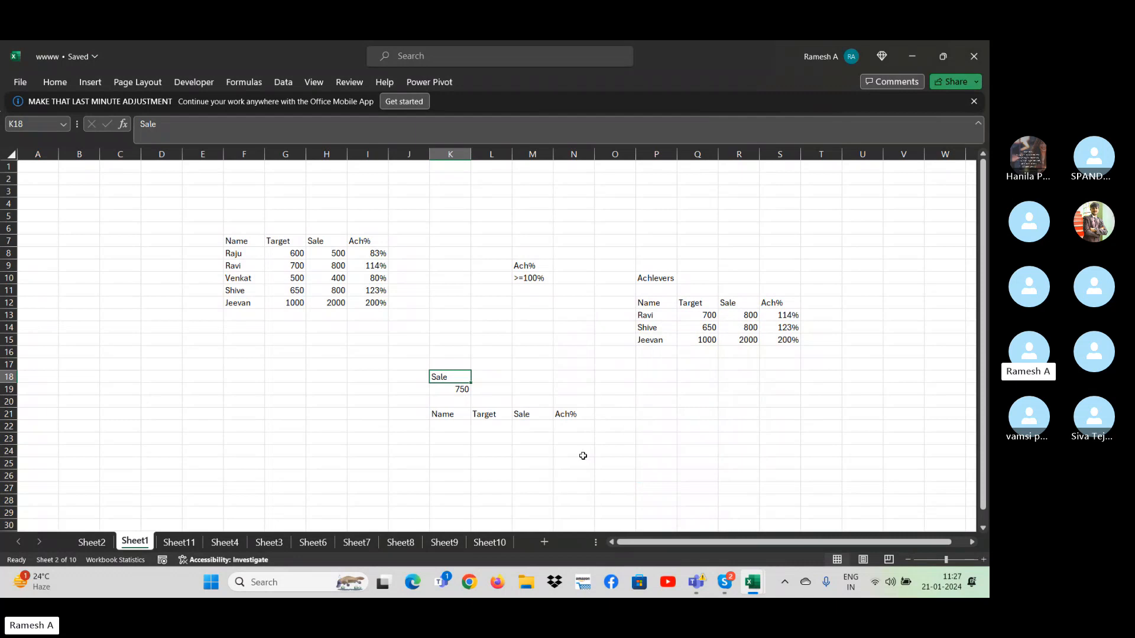
- Change the Sale criterion in K19 to >750
{"action": "left_click", "coordinate": [449, 398]}
{"action": "left_click", "coordinate": [446, 386]}
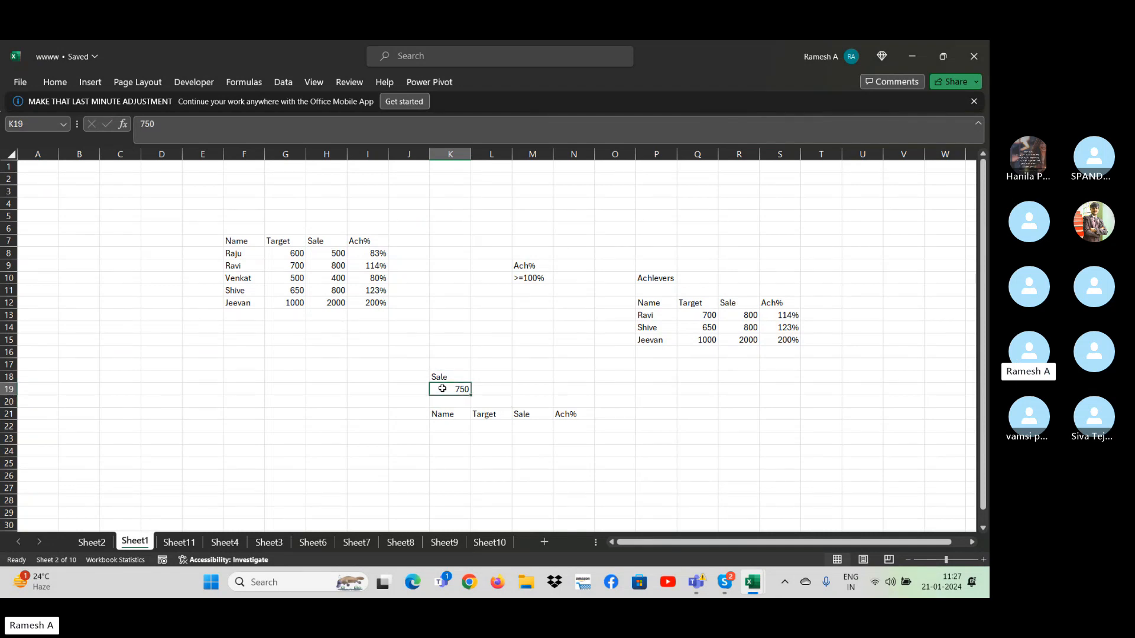
{"action": "double_click", "coordinate": [443, 388]}
{"action": "key", "text": "ctrl+Return"}
- Clear the extracted header row in K21:N21, below the Sale criterion
{"action": "left_click", "coordinate": [443, 376]}
{"action": "key", "text": "Down"}
{"action": "key", "text": "Down"}
{"action": "key", "text": "Down"}
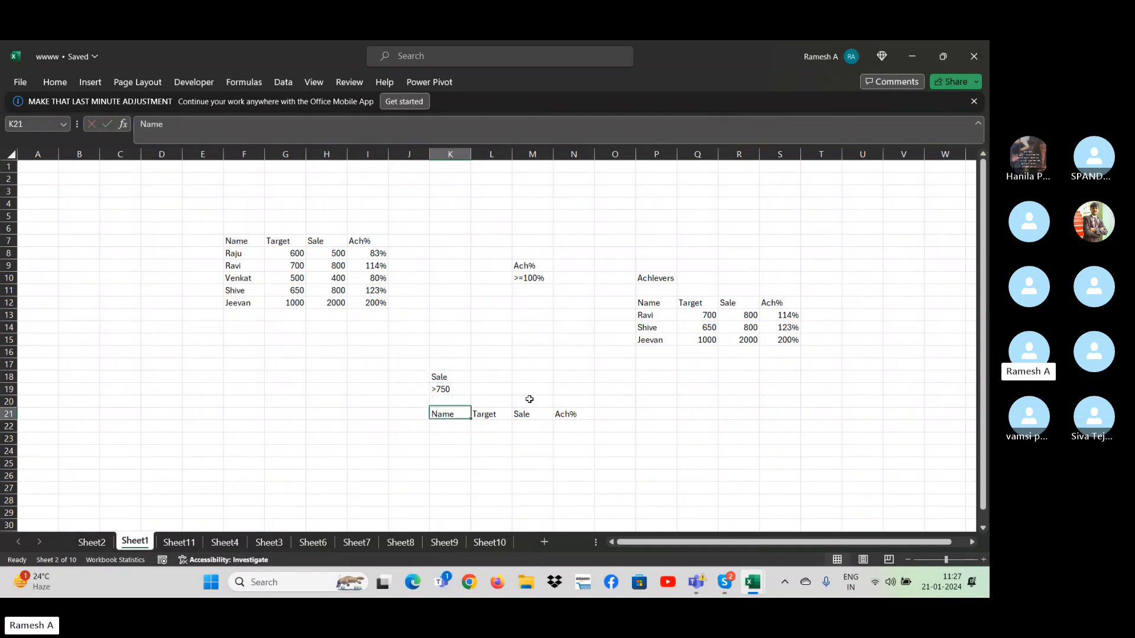
{"action": "key", "text": "ctrl+shift+Right"}
{"action": "key", "text": "Delete"}
{"action": "key", "text": "Up"}
{"action": "key", "text": "Down"}
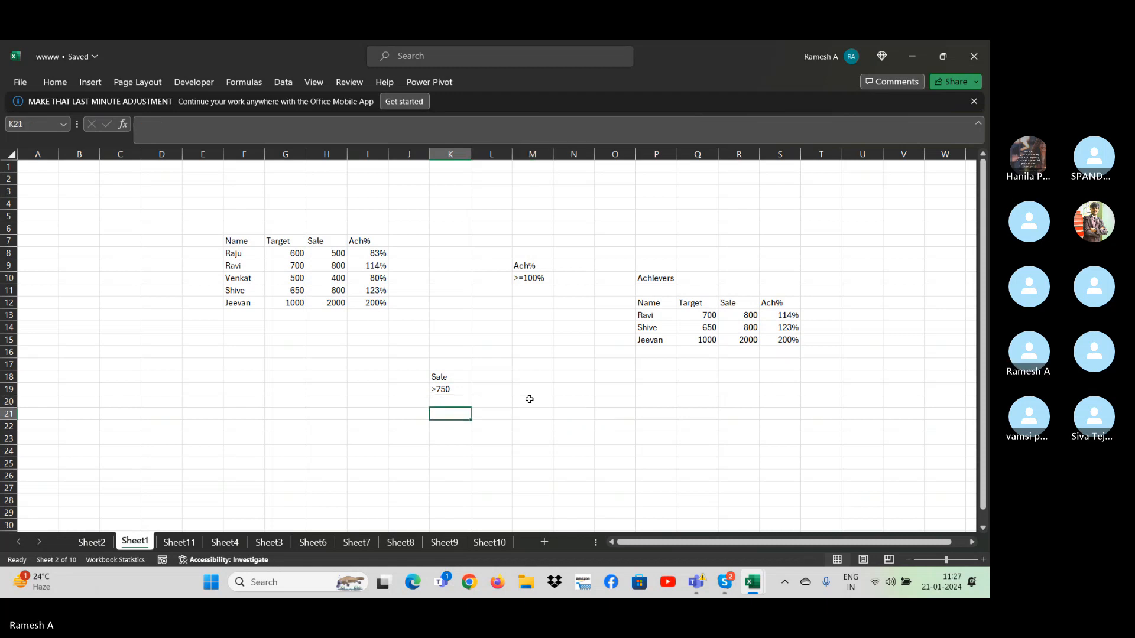
- Open an Advanced Filter on the source table F7:I12 and reselect K18:K19 as the criteria range
{"action": "left_click", "coordinate": [284, 82]}
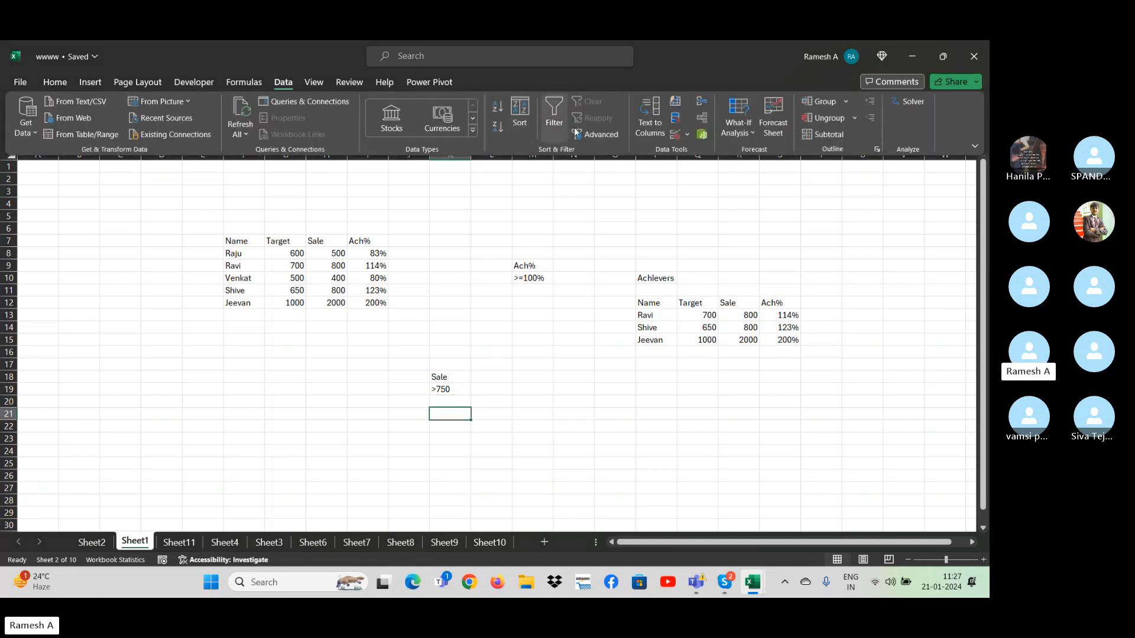
{"action": "left_click", "coordinate": [609, 134]}
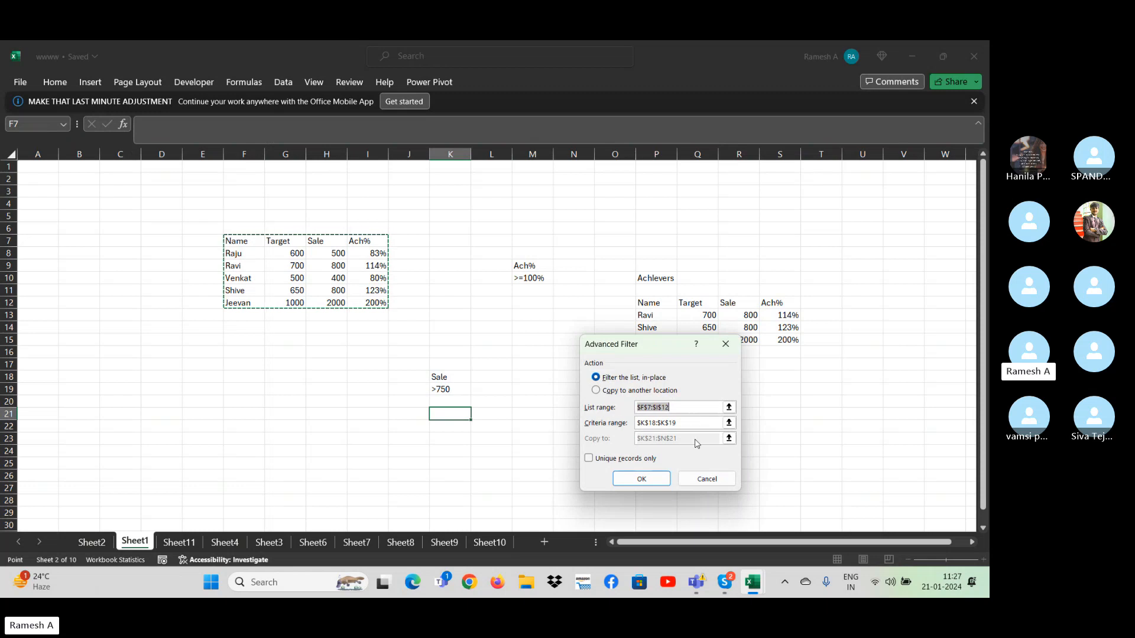
{"action": "left_click", "coordinate": [708, 423]}
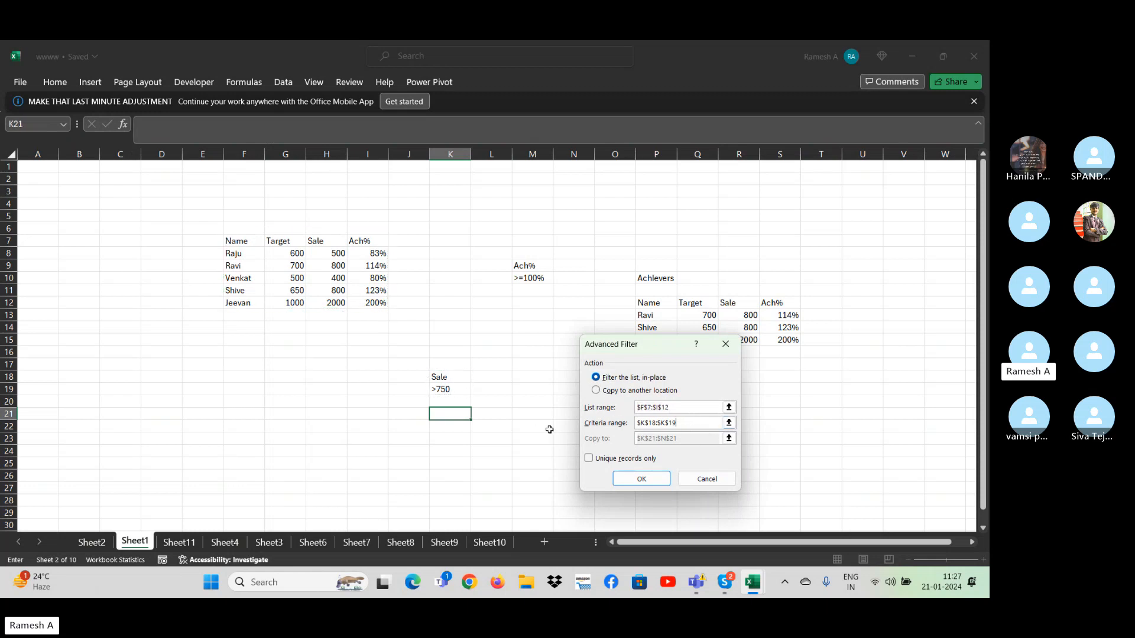
{"action": "left_click_drag", "start_coordinate": [709, 427], "coordinate": [583, 427]}
{"action": "left_click", "coordinate": [448, 377]}
{"action": "left_click_drag", "start_coordinate": [448, 377], "coordinate": [450, 389]}
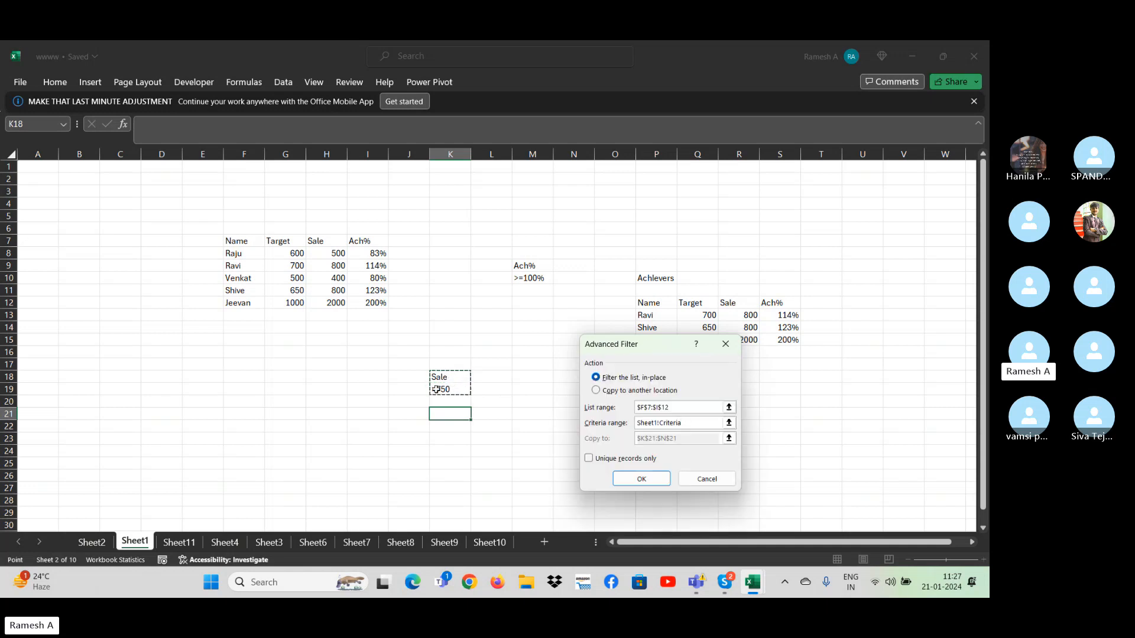
- Set the filter output to be copied to another location starting at K23 and run the filter
{"action": "left_click", "coordinate": [602, 393]}
{"action": "left_click", "coordinate": [602, 390]}
{"action": "left_click", "coordinate": [698, 440]}
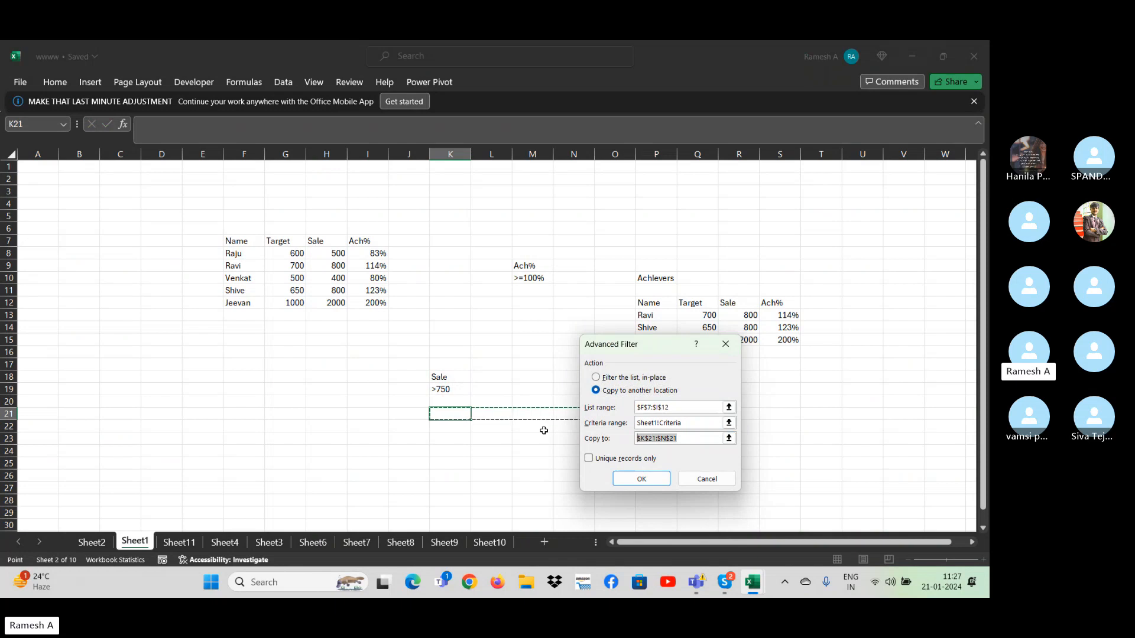
{"action": "left_click", "coordinate": [449, 438]}
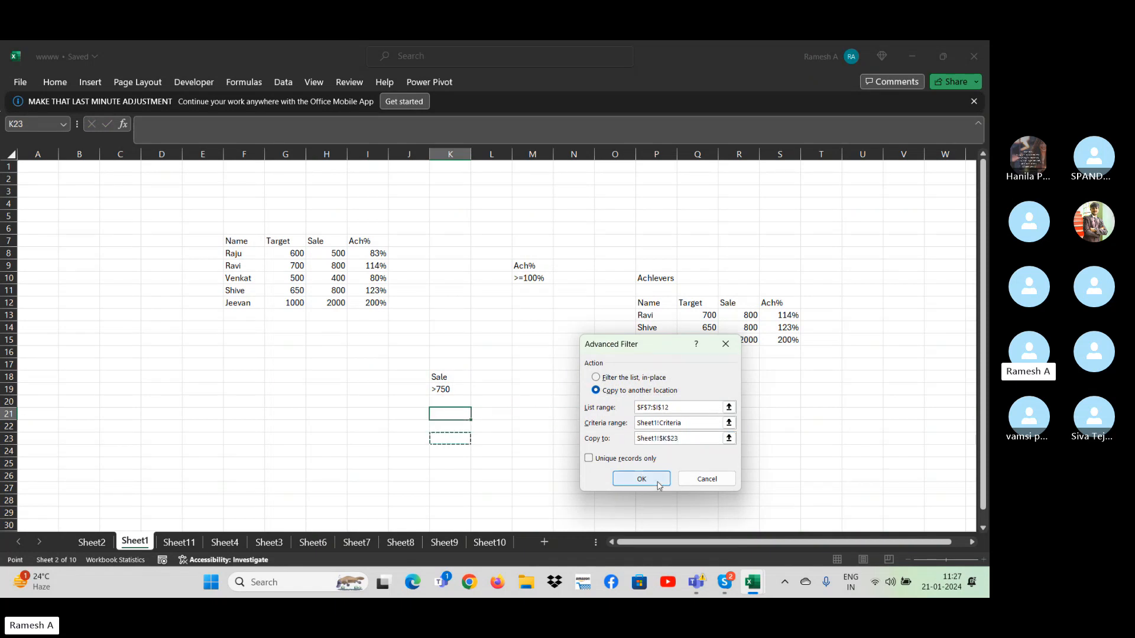
{"action": "left_click", "coordinate": [650, 480]}
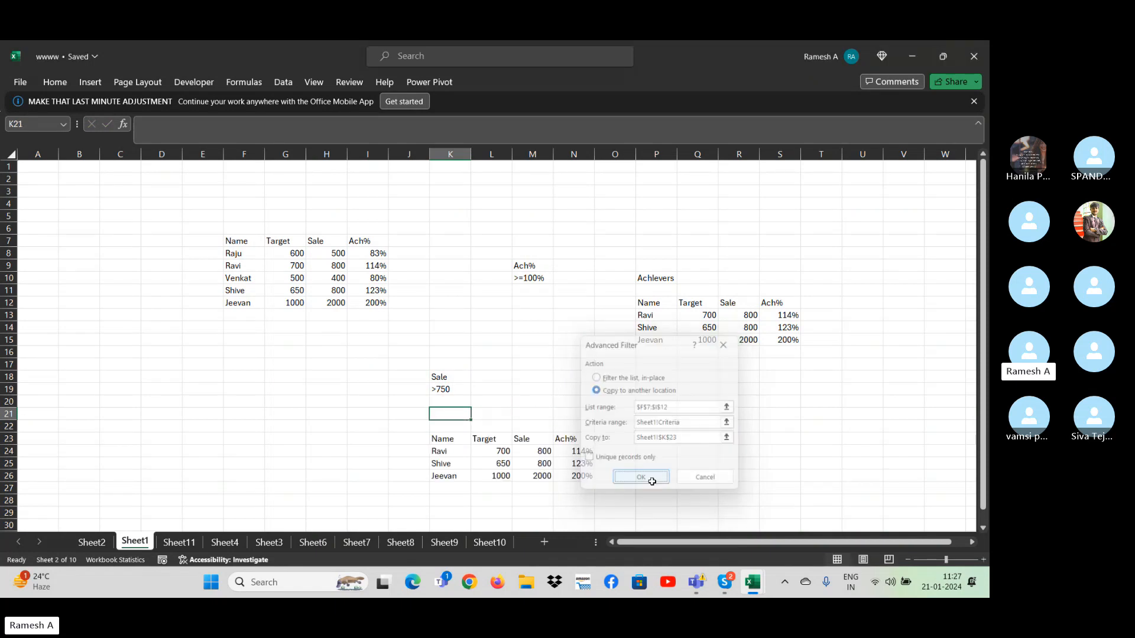
- Examine the Sale values of the extracted records in rows 24 to 26 against the source table and the Sale criterion
{"action": "left_click", "coordinate": [546, 452]}
{"action": "left_click", "coordinate": [551, 464]}
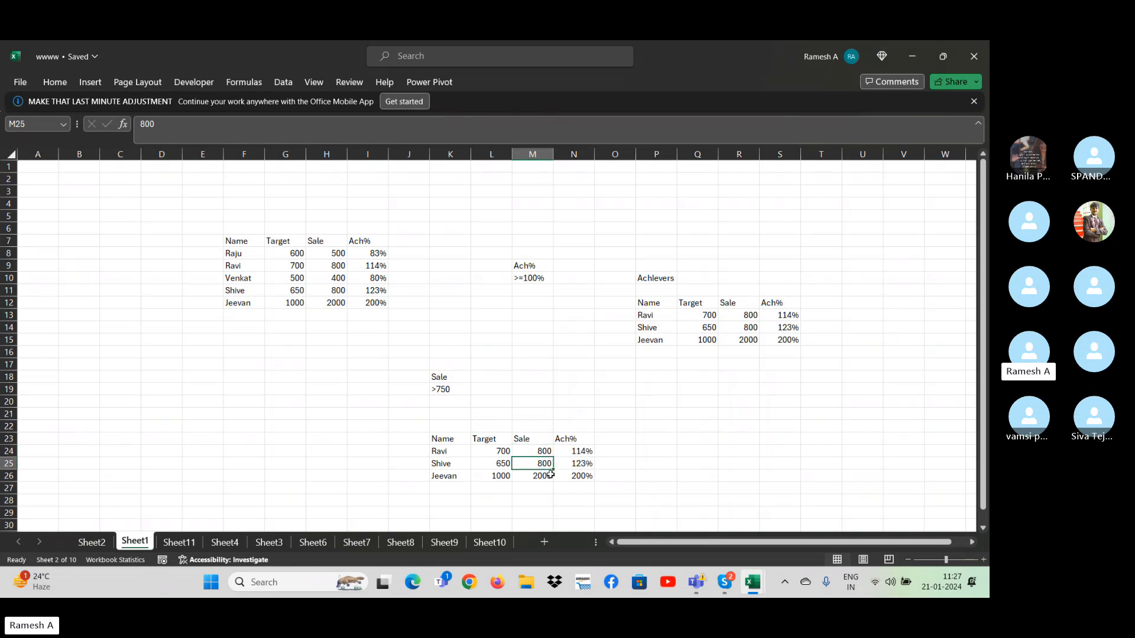
{"action": "left_click", "coordinate": [550, 474]}
{"action": "left_click", "coordinate": [327, 254]}
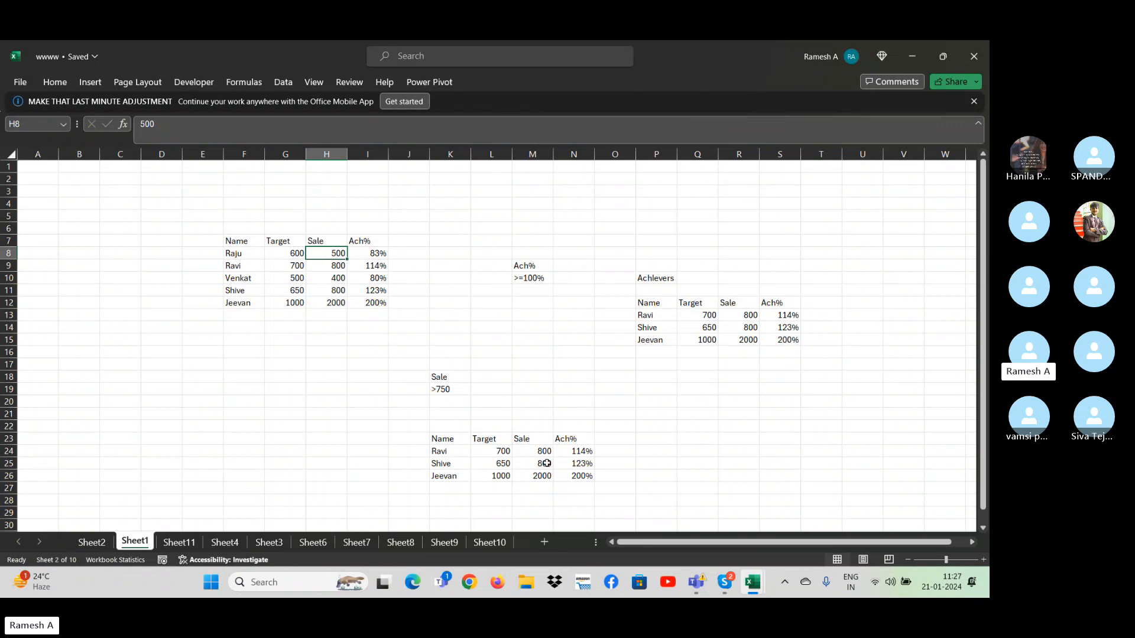
{"action": "left_click", "coordinate": [431, 375]}
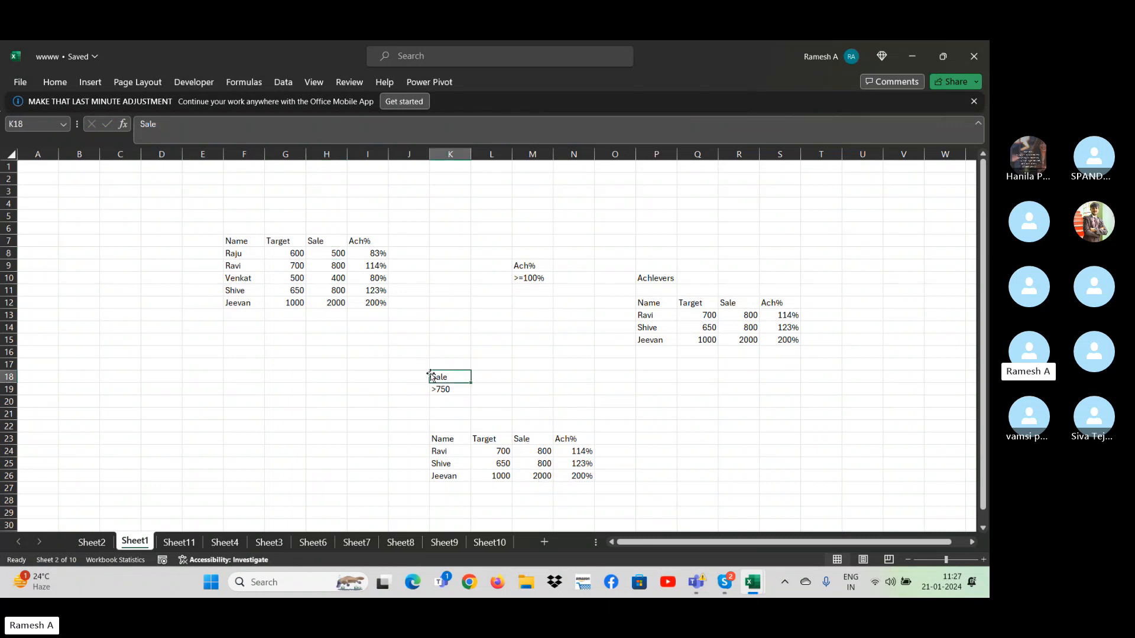
{"action": "key", "text": "ctrl+shift+Down"}
{"action": "key", "text": "ctrl+shift+Down"}
{"action": "key", "text": "ctrl+shift+Down"}
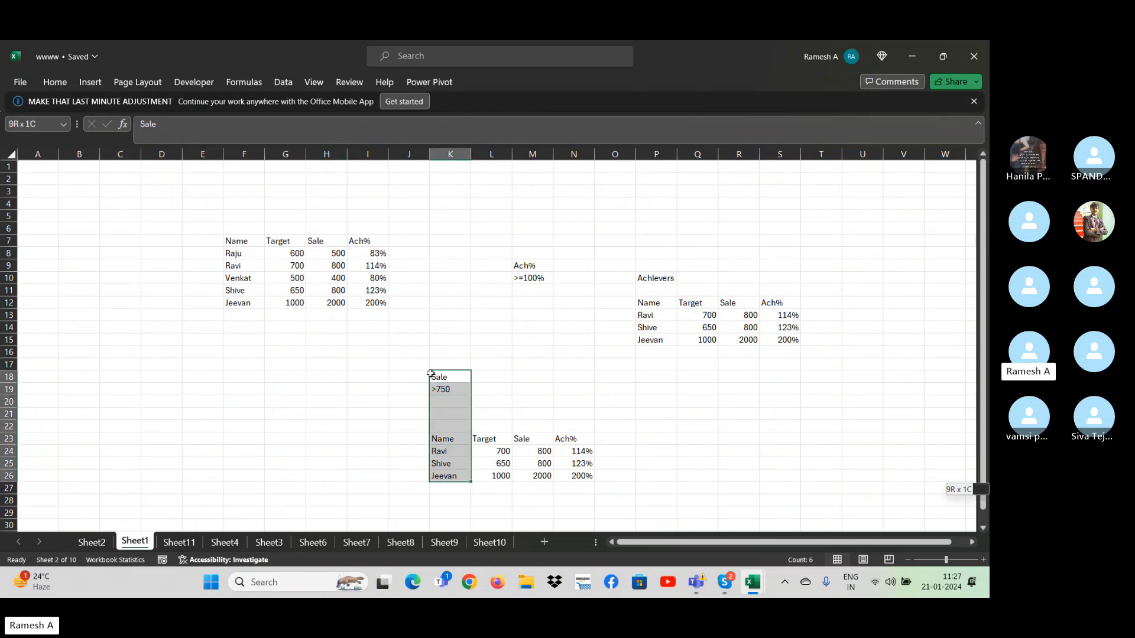
{"action": "key", "text": "ctrl+shift+Right"}
{"action": "key", "text": "Home"}
{"action": "key", "text": "Right"}
{"action": "key", "text": "Right"}
{"action": "key", "text": "Right"}
{"action": "key", "text": "Right"}
{"action": "key", "text": "Right"}
{"action": "key", "text": "Right"}
{"action": "key", "text": "Right"}
{"action": "key", "text": "Right"}
{"action": "key", "text": "Right"}
{"action": "key", "text": "Right"}
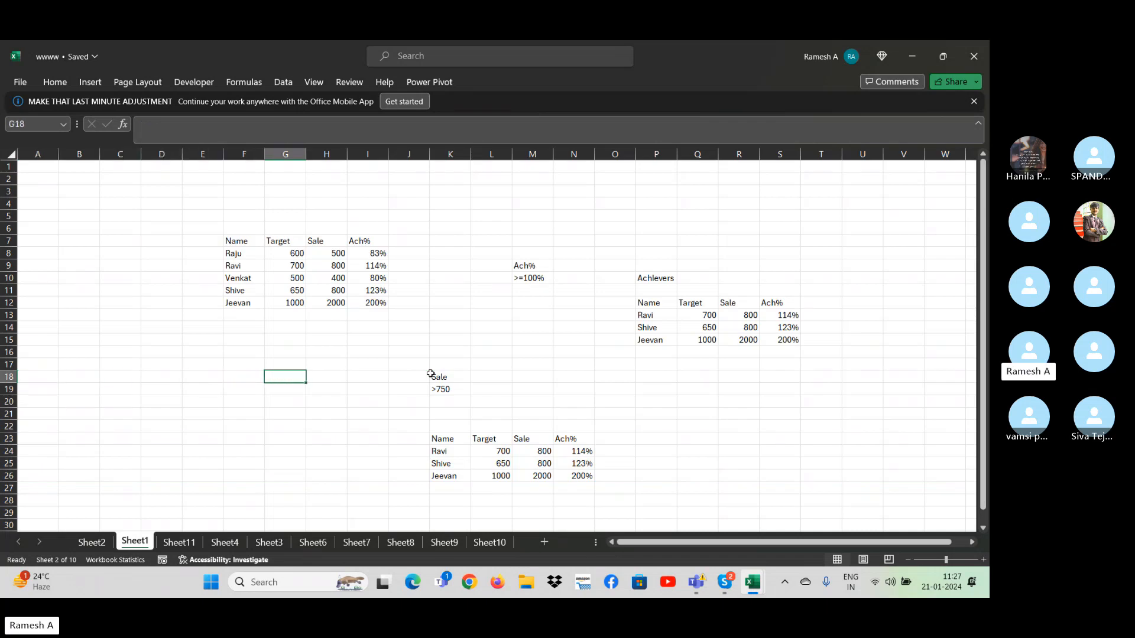
{"action": "key", "text": "Down"}
{"action": "key", "text": "Down"}
{"action": "key", "text": "Down"}
{"action": "key", "text": "Down"}
{"action": "key", "text": "Down"}
{"action": "key", "text": "Down"}
{"action": "key", "text": "Down"}
{"action": "key", "text": "Down"}
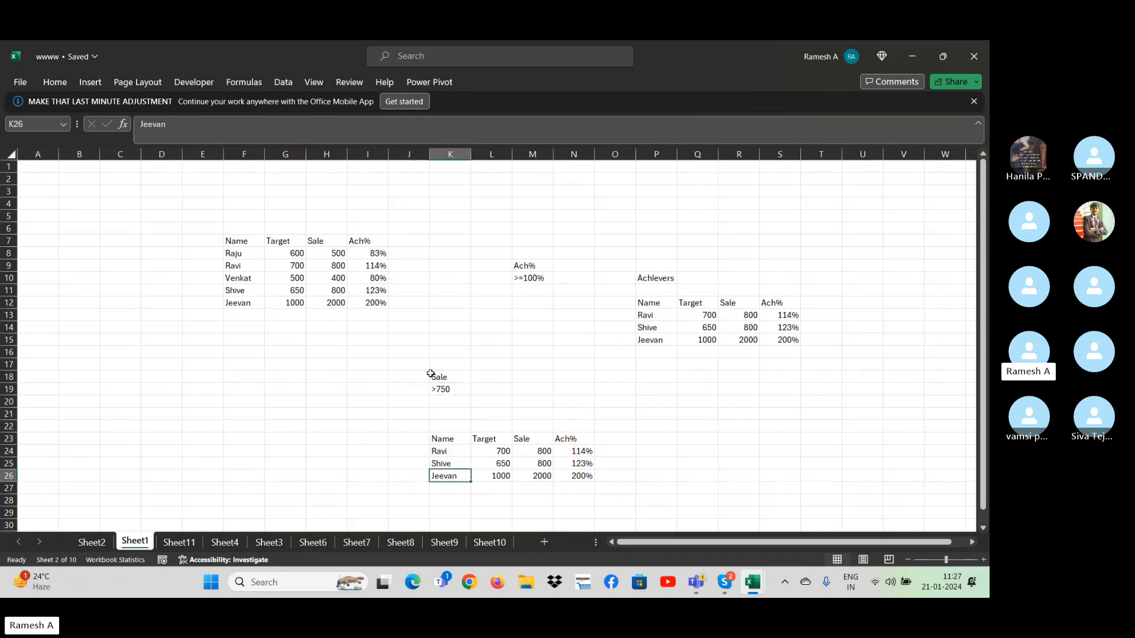
{"action": "key", "text": "Right"}
{"action": "key", "text": "Right"}
{"action": "key", "text": "Up"}
{"action": "key", "text": "Up"}
{"action": "key", "text": "Up"}
{"action": "key", "text": "Up"}
{"action": "key", "text": "Up"}
{"action": "key", "text": "Up"}
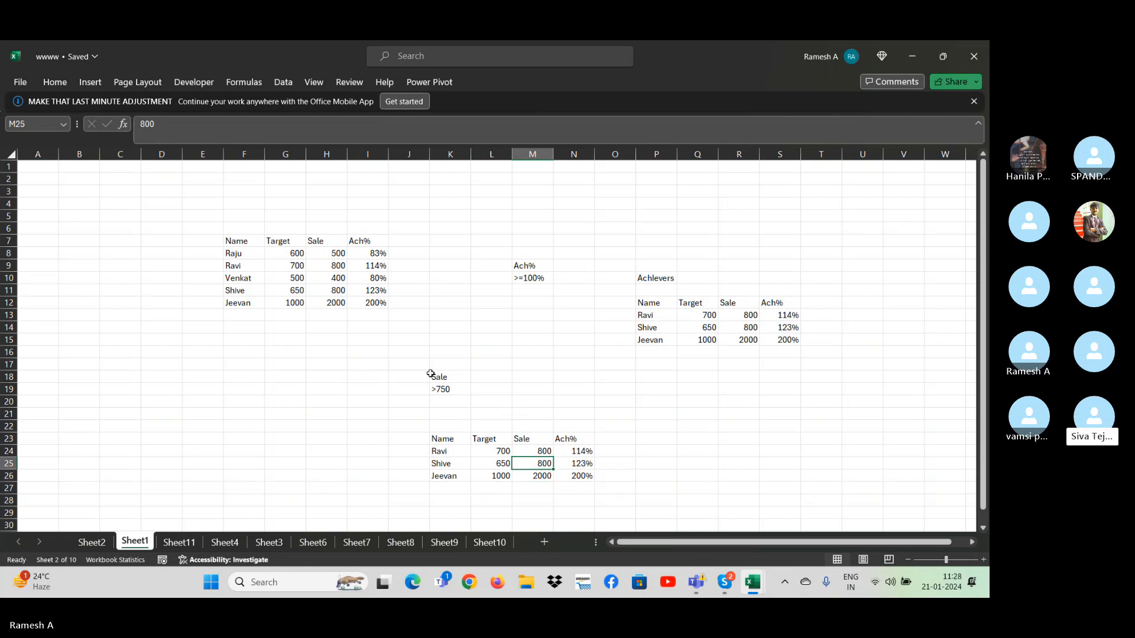
{"action": "key", "text": "Left"}
{"action": "key", "text": "Left"}
{"action": "key", "text": "Up"}
{"action": "key", "text": "Up"}
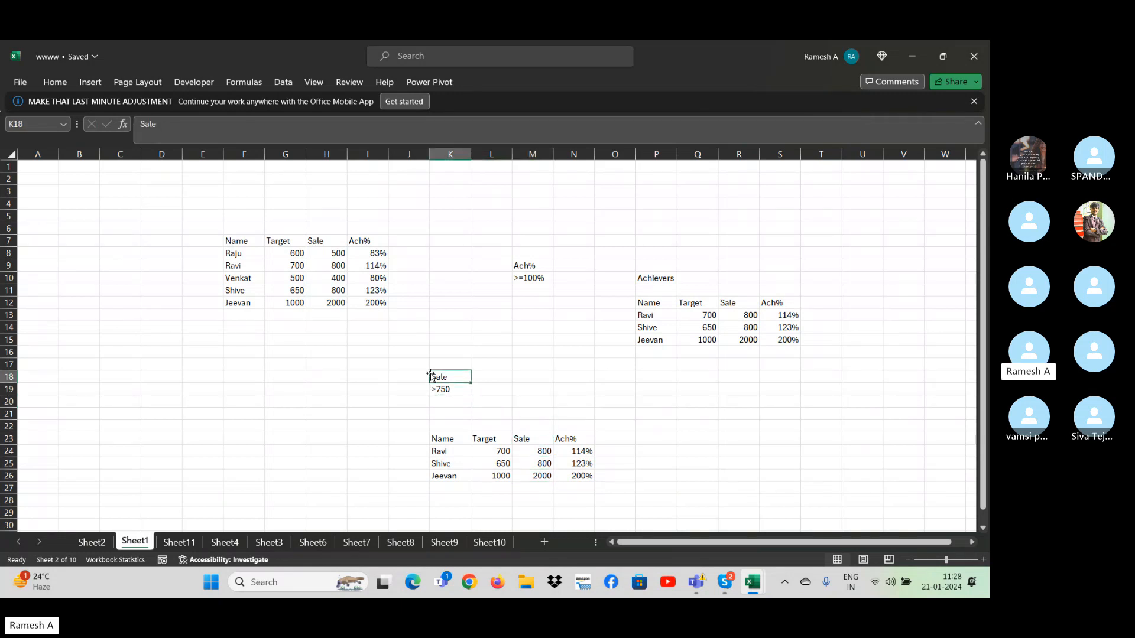
- Move the Ach% criteria block with >=100% from M9:M10 to D20:D21
{"action": "key", "text": "shift+Down"}
{"action": "key", "text": "shift+Down"}
{"action": "key", "text": "Right"}
{"action": "key", "text": "Right"}
{"action": "key", "text": "ctrl+Up"}
{"action": "key", "text": "ctrl+Up"}
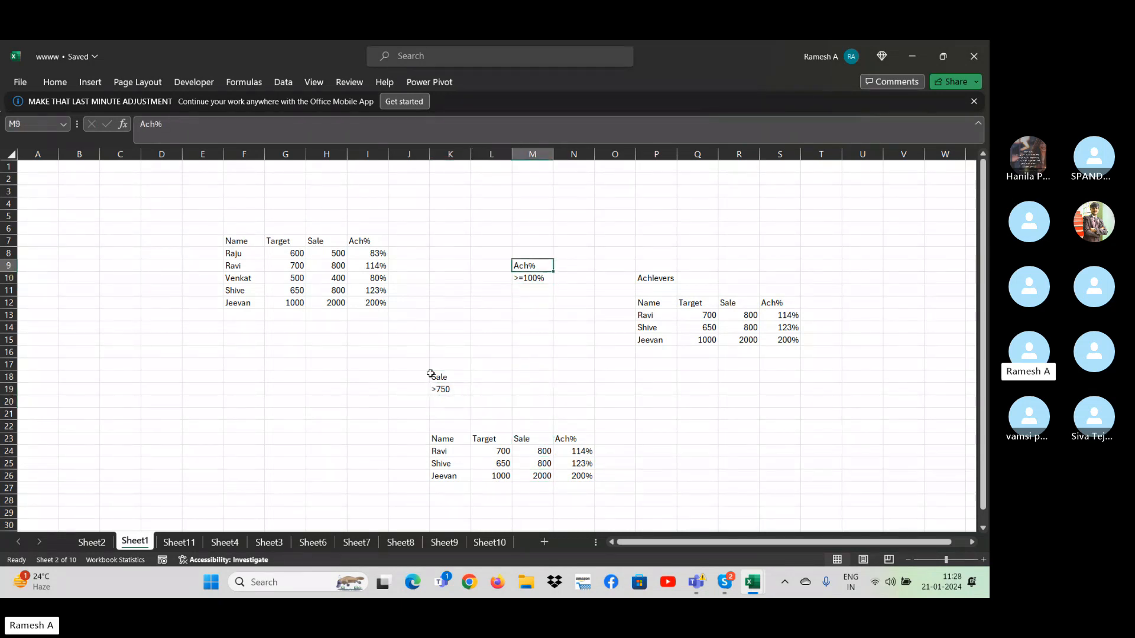
{"action": "key", "text": "shift+Down"}
{"action": "key", "text": "ctrl+c"}
{"action": "key", "text": "Left"}
{"action": "key", "text": "Left"}
{"action": "key", "text": "Left"}
{"action": "key", "text": "Left"}
{"action": "key", "text": "Left"}
{"action": "key", "text": "Left"}
{"action": "key", "text": "Left"}
{"action": "key", "text": "Left"}
{"action": "key", "text": "Left"}
{"action": "key", "text": "Left"}
{"action": "key", "text": "Left"}
{"action": "key", "text": "Left"}
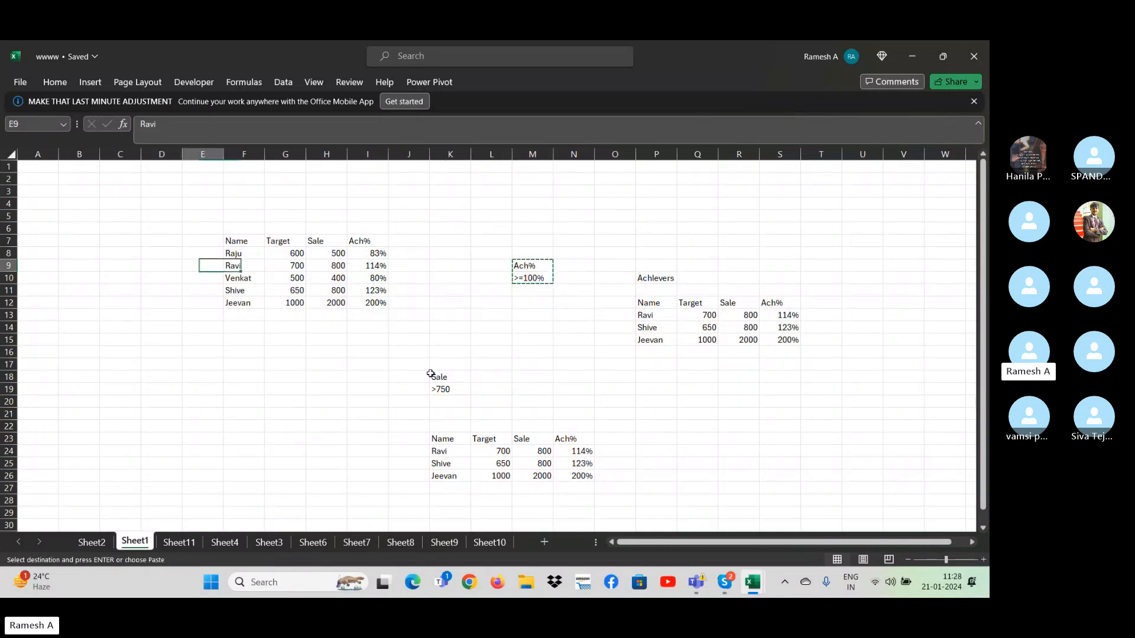
{"action": "key", "text": "Down"}
{"action": "key", "text": "Down"}
{"action": "key", "text": "Down"}
{"action": "key", "text": "Down"}
{"action": "key", "text": "Down"}
{"action": "key", "text": "Down"}
{"action": "key", "text": "Down"}
{"action": "key", "text": "Down"}
{"action": "key", "text": "Down"}
{"action": "key", "text": "Down"}
{"action": "key", "text": "Down"}
{"action": "key", "text": "Right"}
{"action": "key", "text": "Right"}
{"action": "key", "text": "Right"}
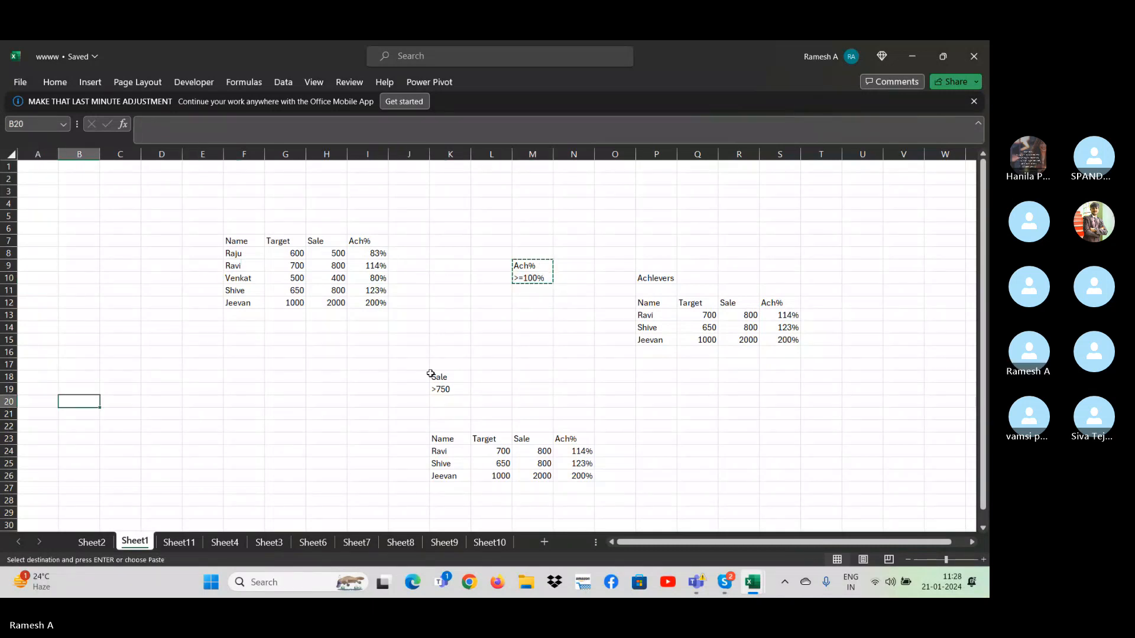
{"action": "key", "text": "Return"}
- Add a Sale header in C20 with the criterion >750 in C21, beside the Ach% criterion
{"action": "key", "text": "Left"}
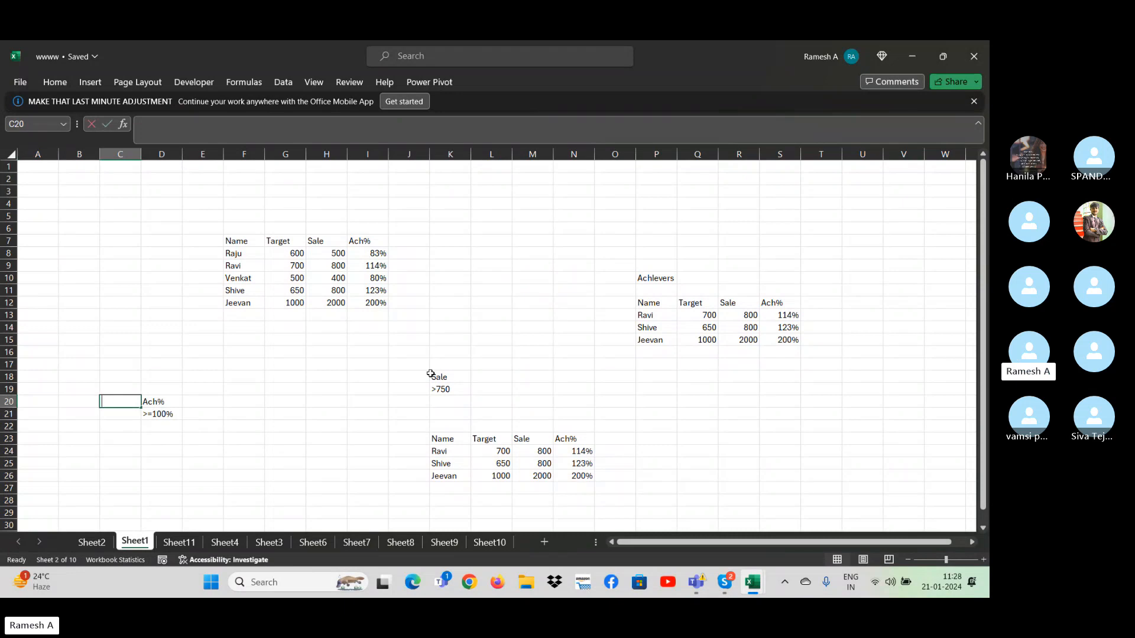
{"action": "type", "text": "Sale"}
{"action": "key", "text": "Return"}
{"action": "type", "text": ">"}
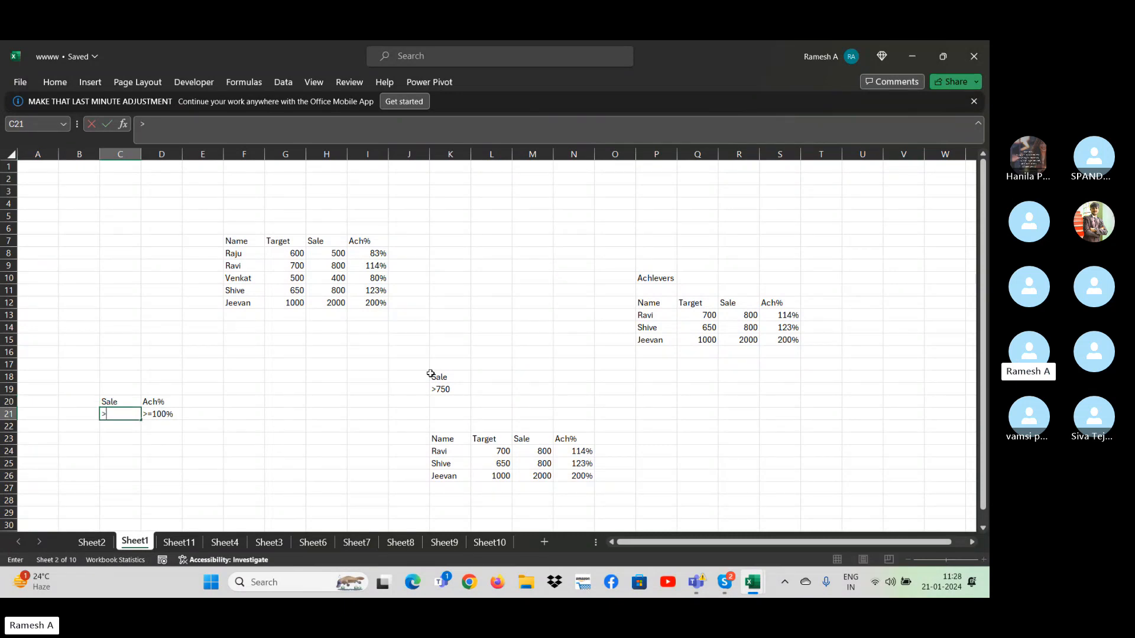
{"action": "type", "text": "750"}
{"action": "key", "text": "Return"}
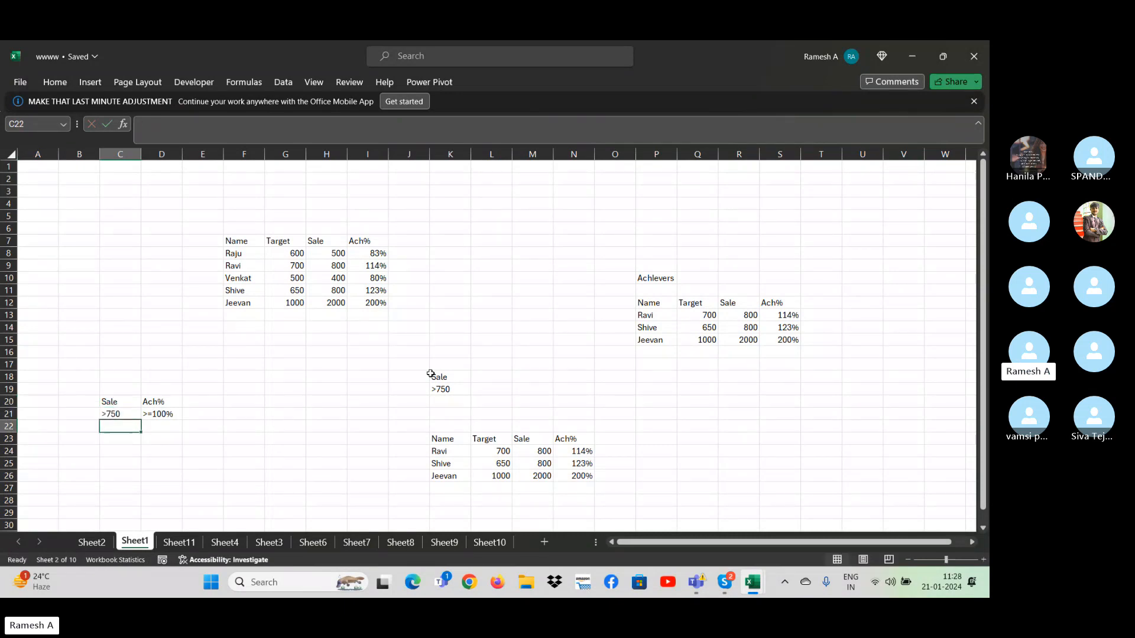
{"action": "key", "text": "Up"}
{"action": "key", "text": "Right"}
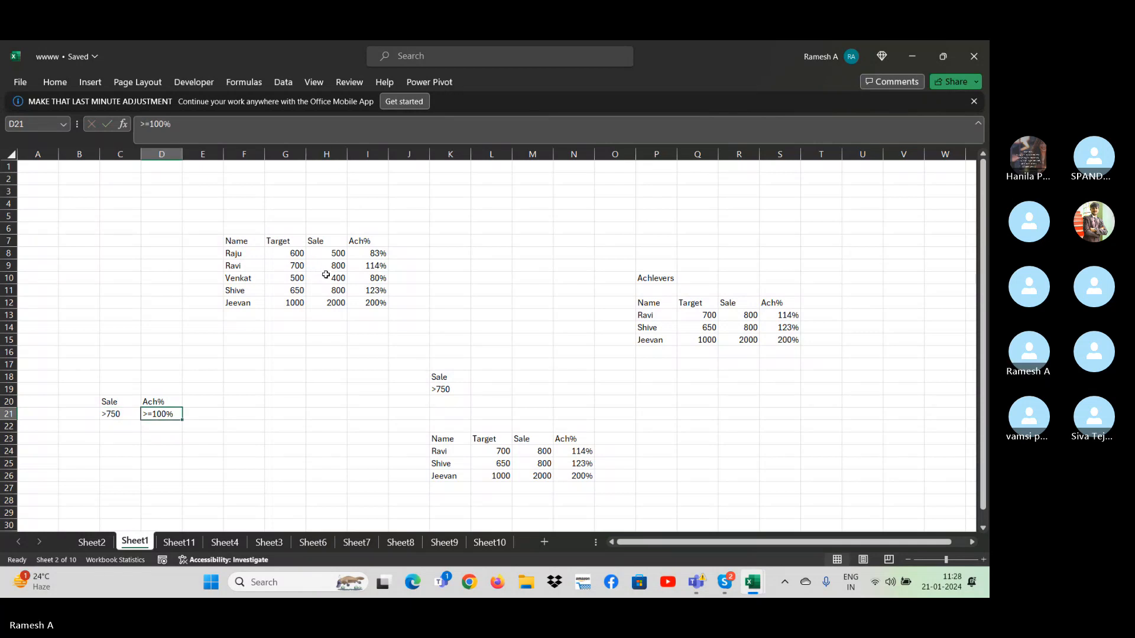
- Start an Advanced Filter on the source table F7:I12 with the combined Sale and Ach% criteria range C20:D21
{"action": "left_click", "coordinate": [239, 242]}
{"action": "left_click_drag", "start_coordinate": [247, 248], "coordinate": [380, 303]}
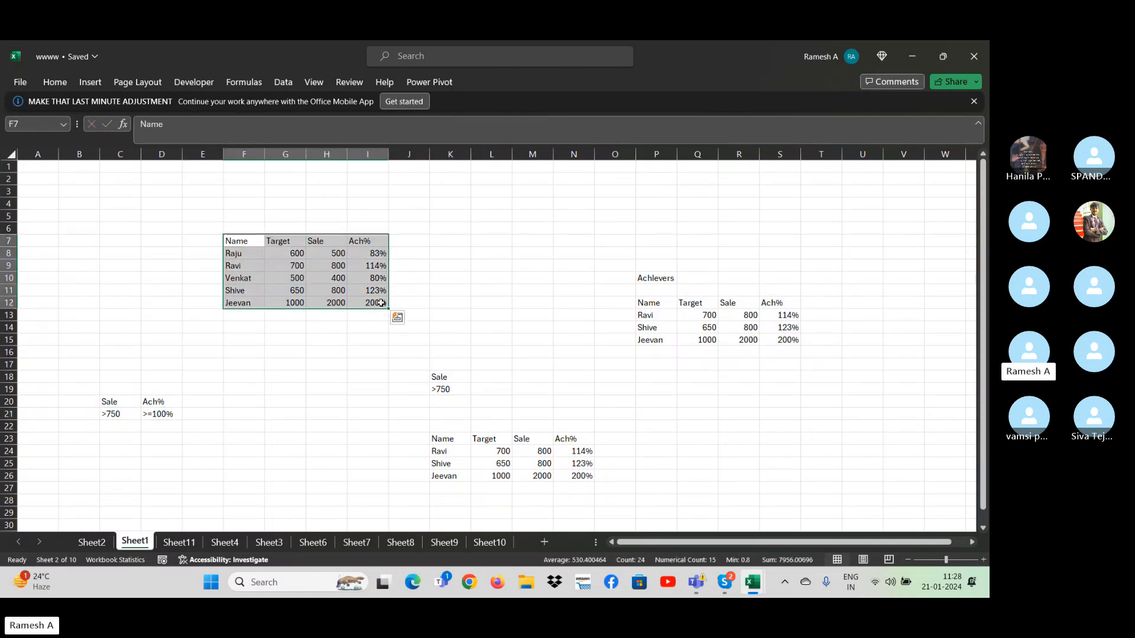
{"action": "left_click", "coordinate": [330, 232]}
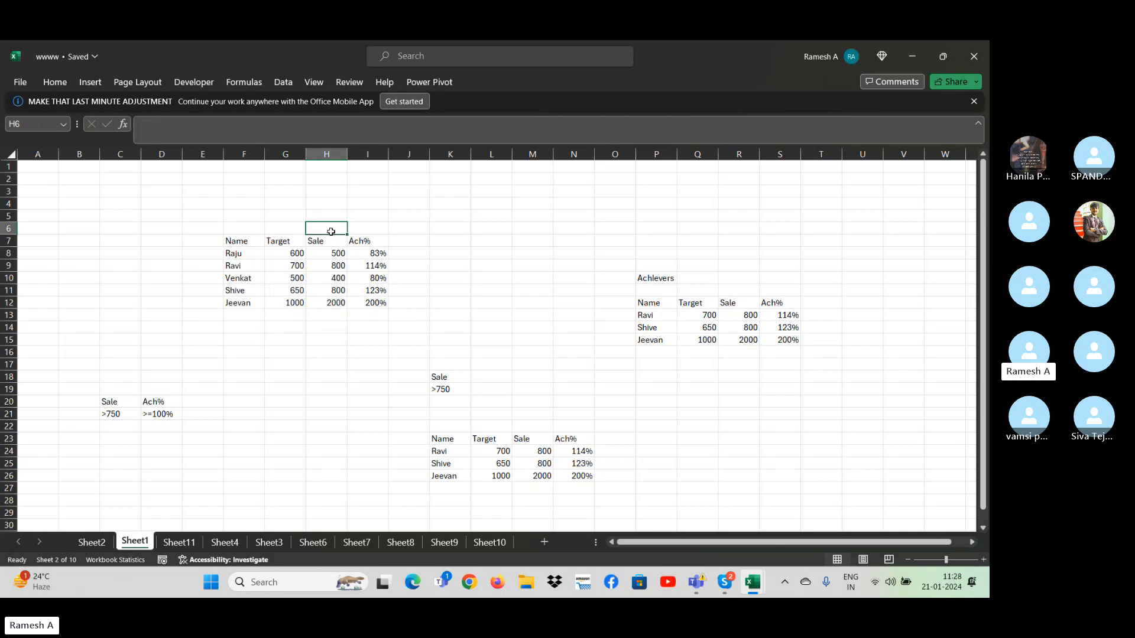
{"action": "left_click", "coordinate": [283, 83]}
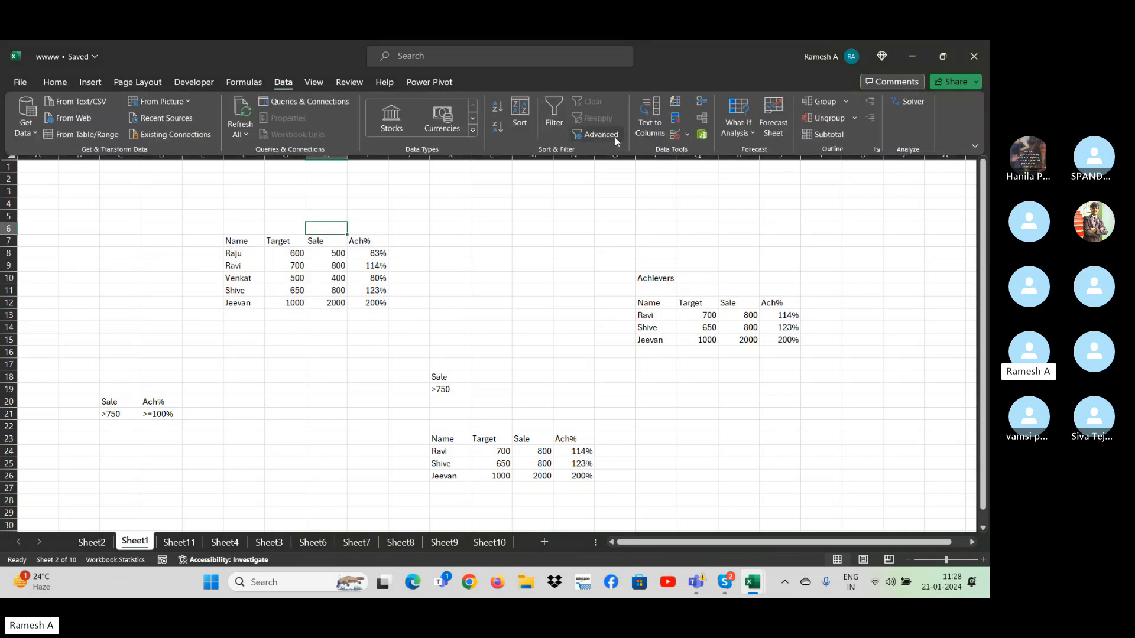
{"action": "left_click", "coordinate": [597, 134]}
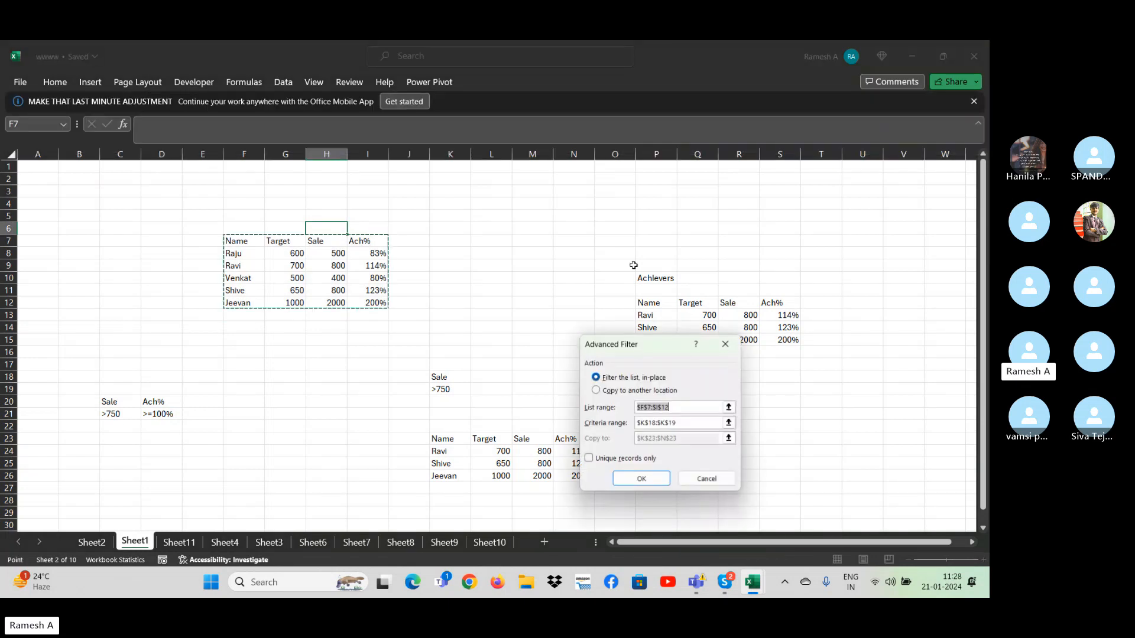
{"action": "left_click", "coordinate": [712, 422]}
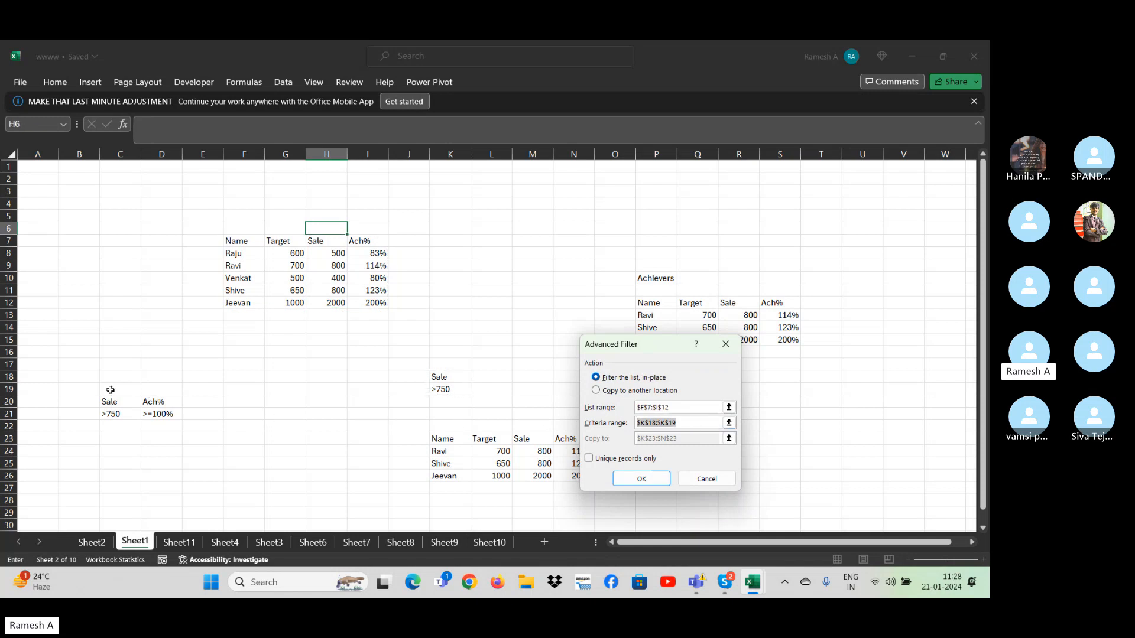
{"action": "left_click_drag", "start_coordinate": [110, 397], "coordinate": [178, 416]}
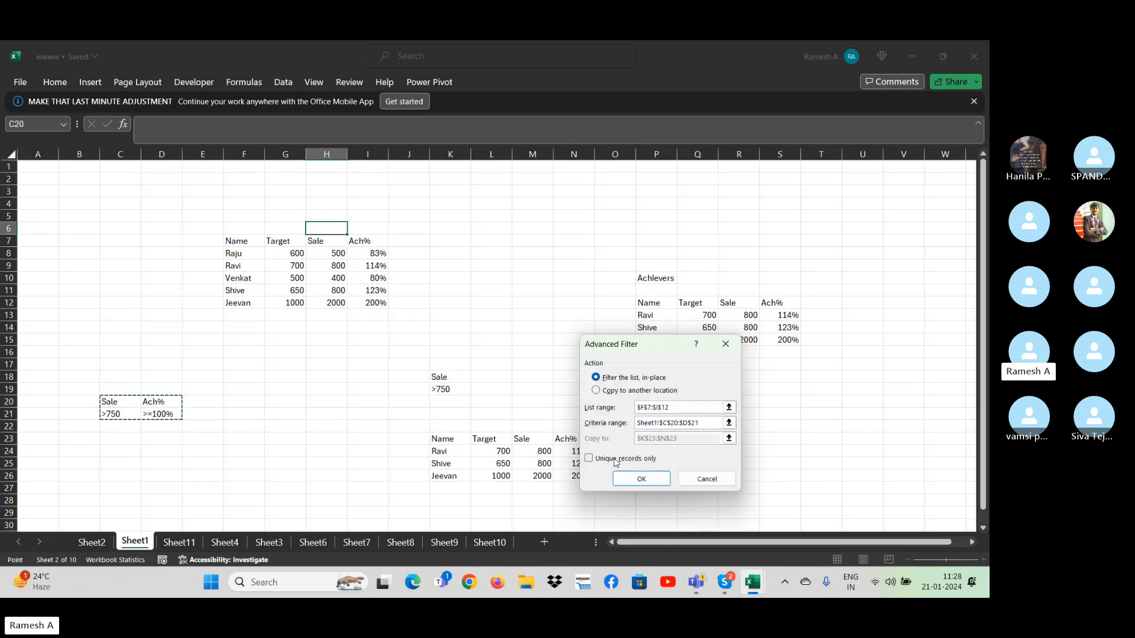
- Set the filter output to be copied to another location starting at E24 and run the filter
{"action": "left_click", "coordinate": [595, 390]}
{"action": "left_click", "coordinate": [679, 438]}
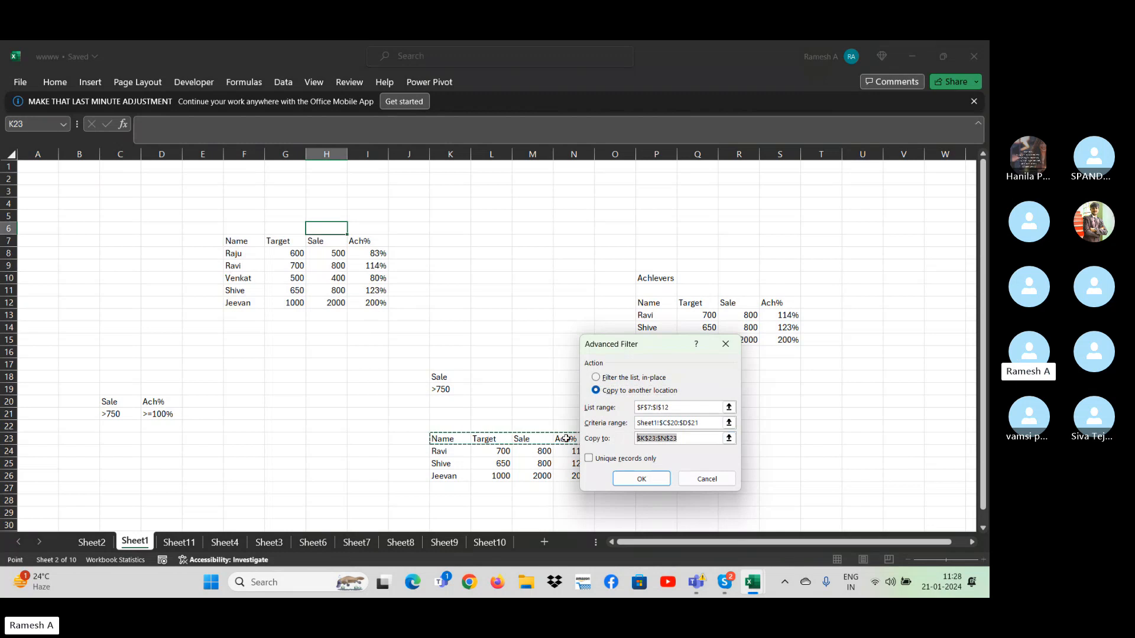
{"action": "left_click", "coordinate": [204, 451]}
{"action": "left_click", "coordinate": [640, 477]}
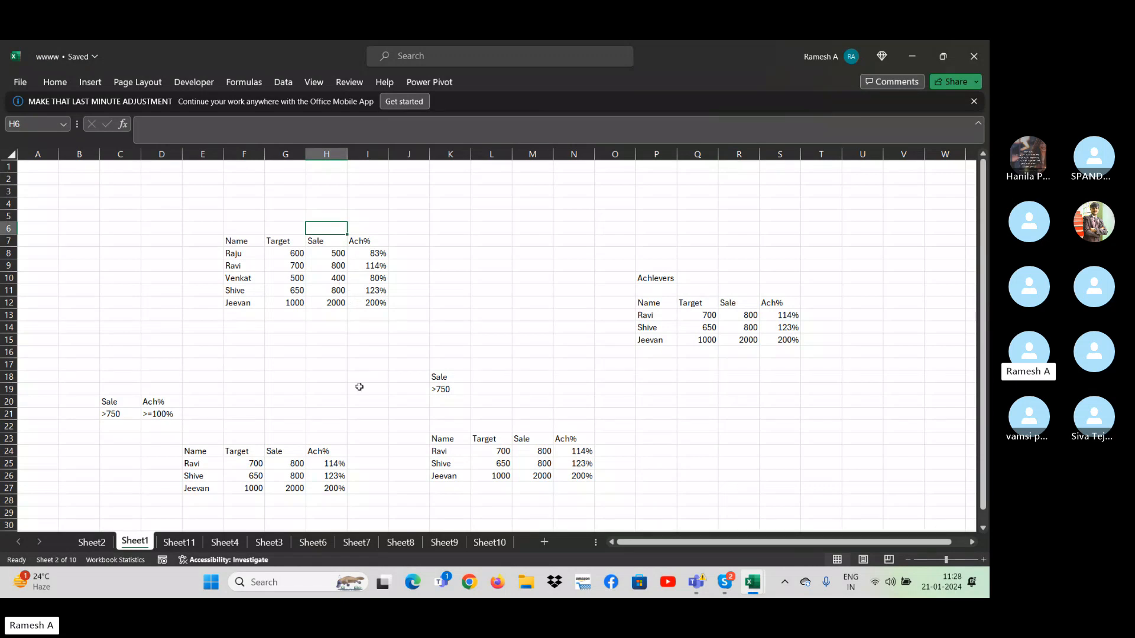
- Set the Target value of the source table's first record in G8 to 400
{"action": "left_click", "coordinate": [329, 265]}
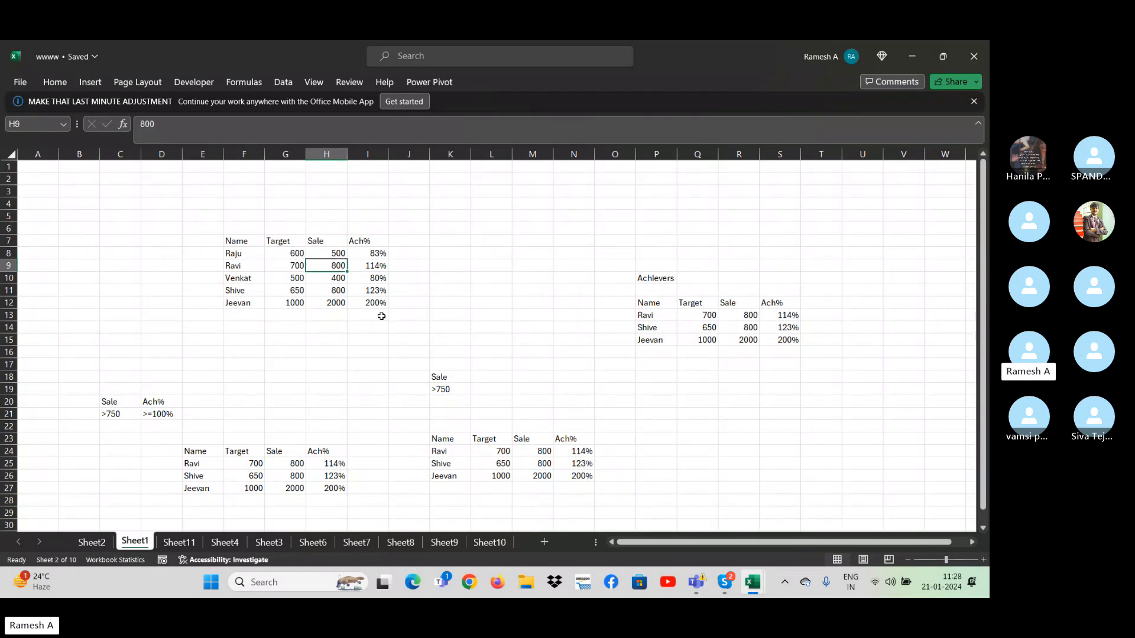
{"action": "key", "text": "Up"}
{"action": "key", "text": "Left"}
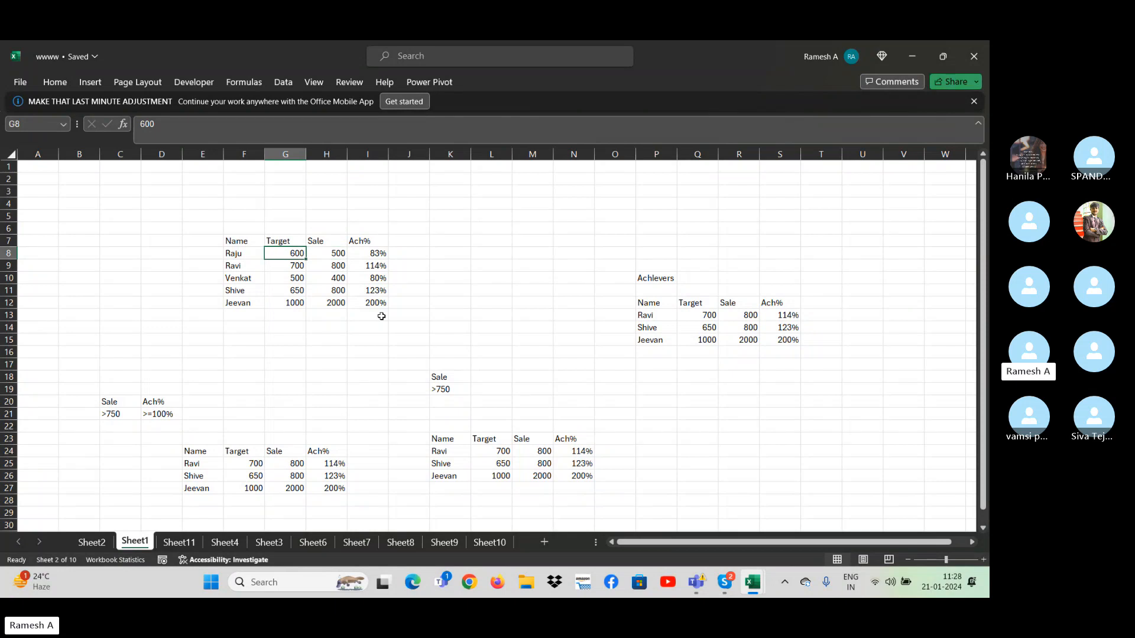
{"action": "type", "text": "400"}
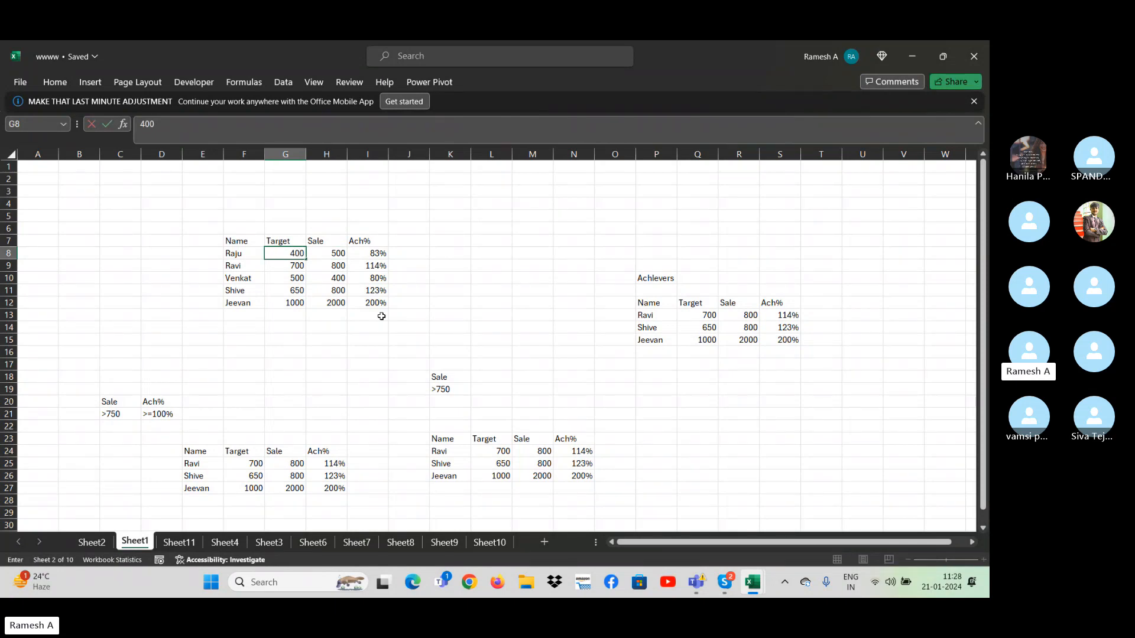
- Clear the extracted records and their headers from E24:H27
{"action": "left_click_drag", "start_coordinate": [187, 455], "coordinate": [345, 491]}
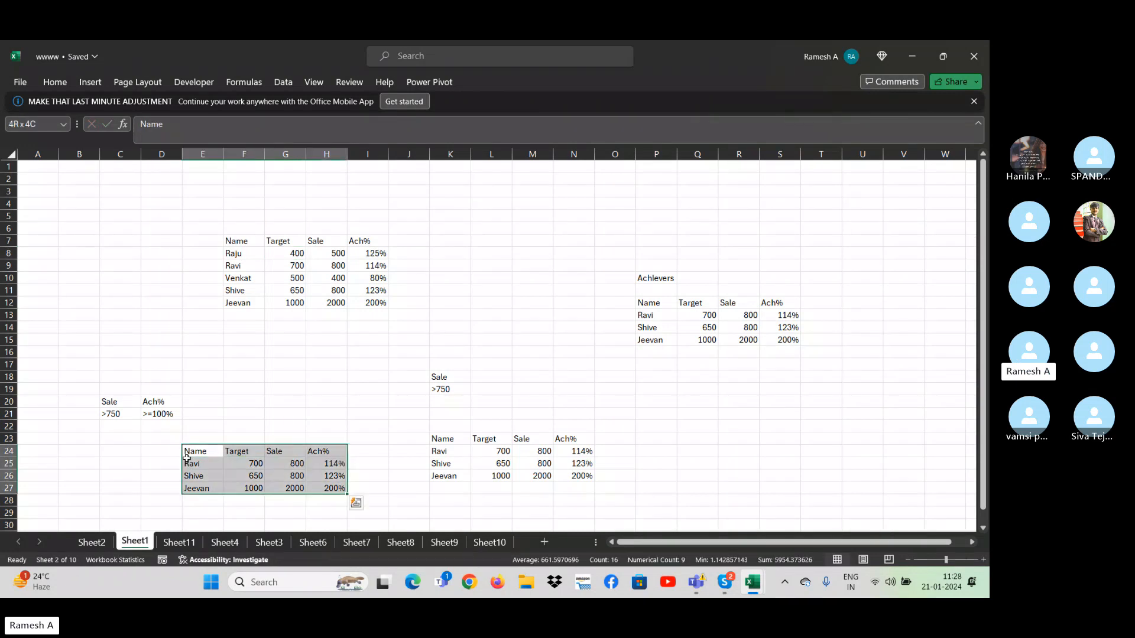
{"action": "key", "text": "Delete"}
{"action": "left_click", "coordinate": [187, 458]}
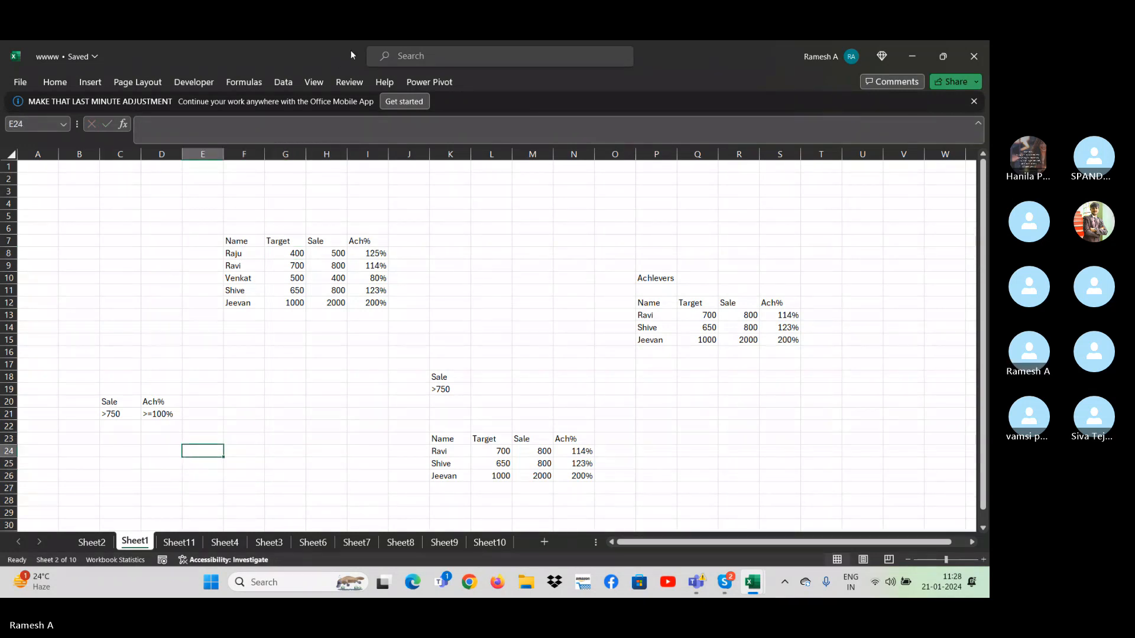
- Start another Advanced Filter on the source table, reselecting C20:D21 as the criteria range
{"action": "left_click", "coordinate": [276, 82]}
{"action": "left_click", "coordinate": [597, 137]}
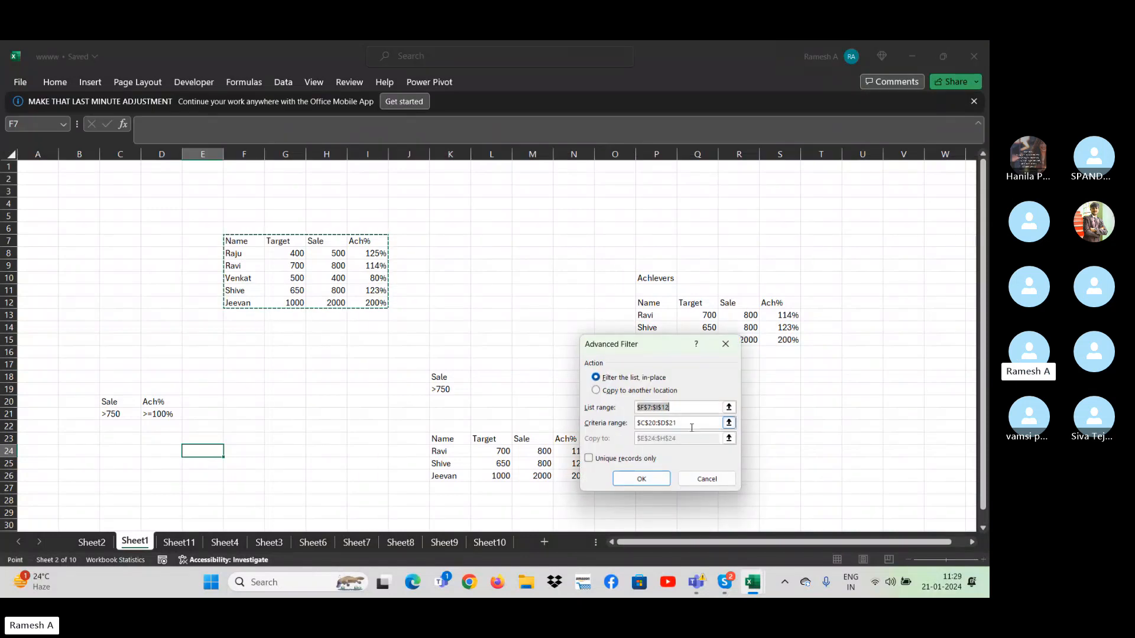
{"action": "left_click", "coordinate": [687, 424]}
{"action": "left_click_drag", "start_coordinate": [687, 427], "coordinate": [553, 431]}
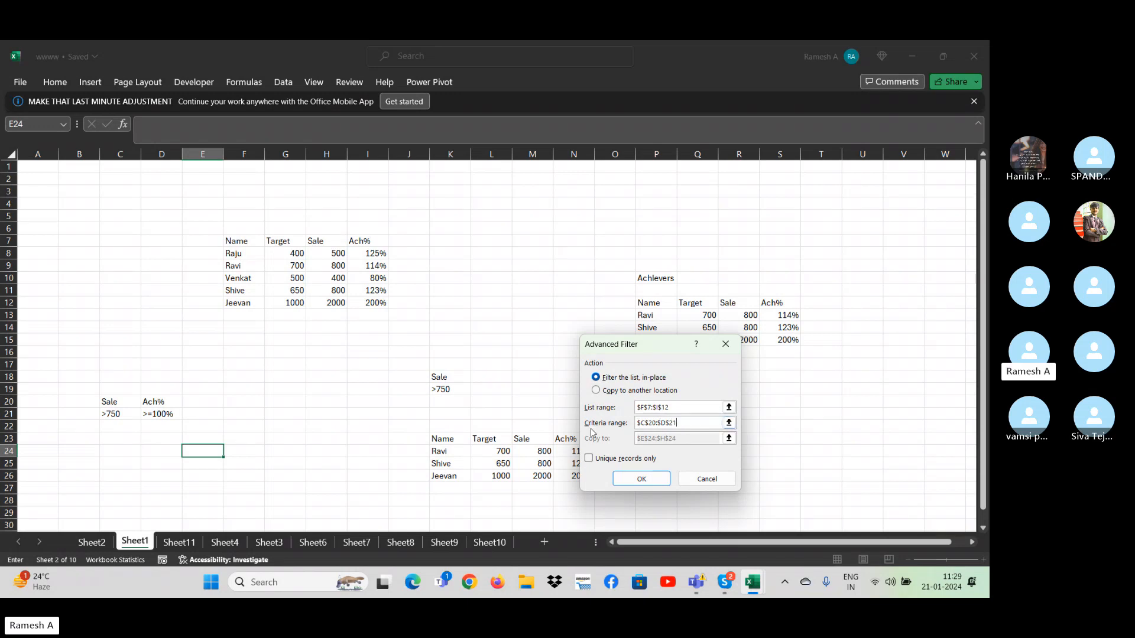
{"action": "double_click", "coordinate": [693, 424]}
{"action": "left_click", "coordinate": [118, 407]}
{"action": "left_click_drag", "start_coordinate": [118, 406], "coordinate": [178, 416]}
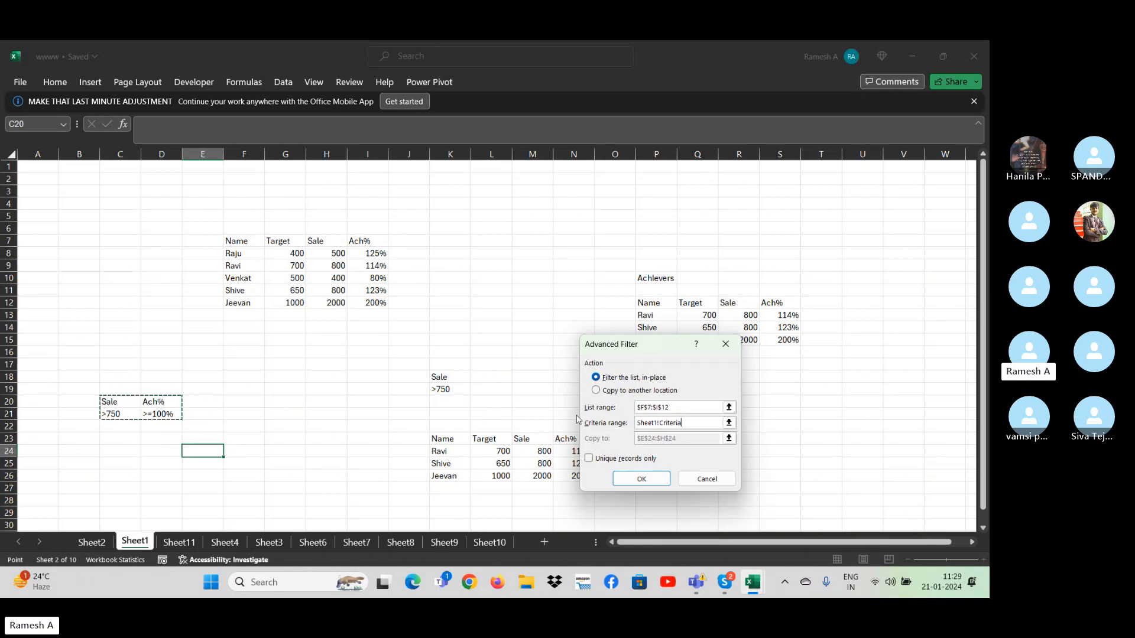
- Choose copying to another location, change the output start cell to F24, and run the filter
{"action": "left_click", "coordinate": [595, 390]}
{"action": "left_click", "coordinate": [674, 439]}
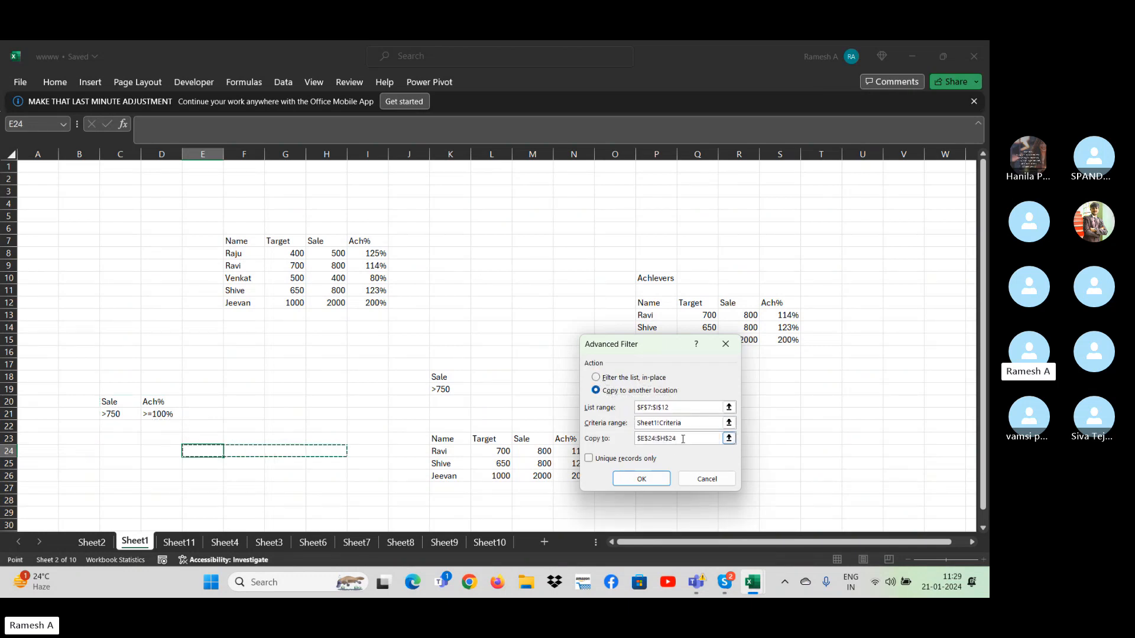
{"action": "left_click_drag", "start_coordinate": [669, 439], "coordinate": [547, 442]}
{"action": "double_click", "coordinate": [674, 439]}
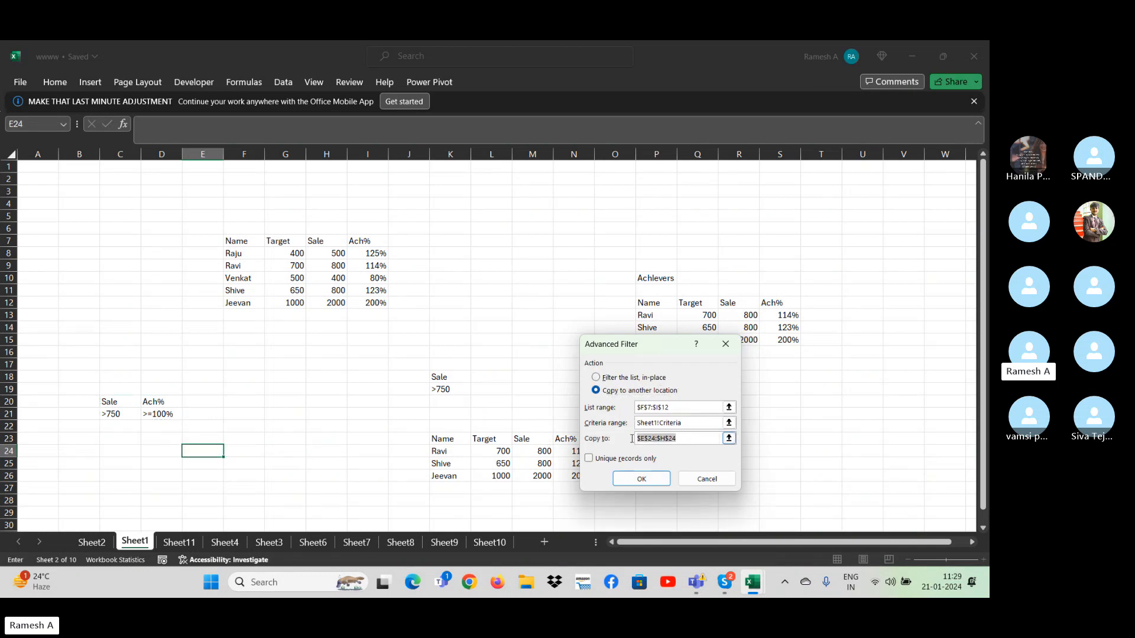
{"action": "left_click_drag", "start_coordinate": [676, 438], "coordinate": [536, 441]}
{"action": "left_click", "coordinate": [253, 448]}
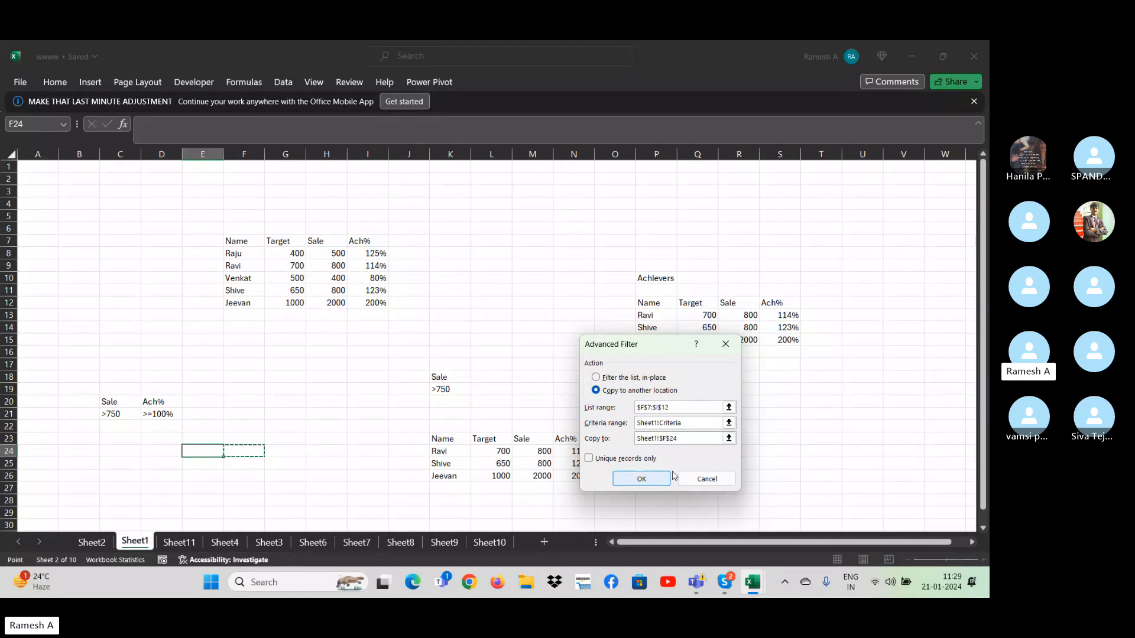
{"action": "left_click", "coordinate": [641, 478]}
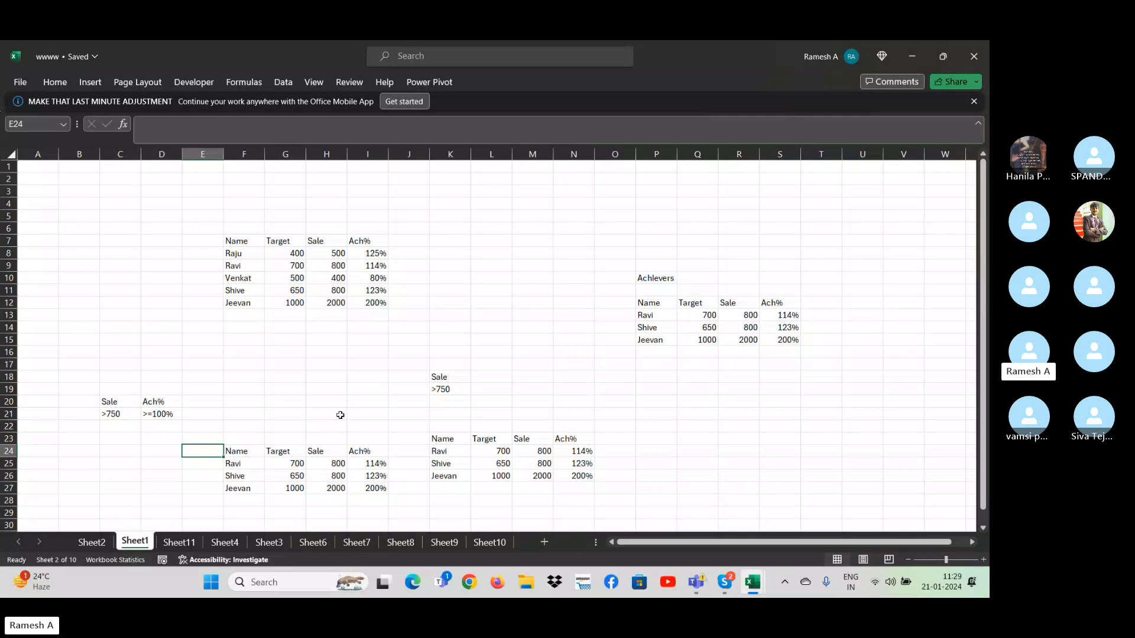
- Compare the first source record's Sale and Ach% values with the criteria in C21:D21 and the extracted records
{"action": "left_click", "coordinate": [343, 255]}
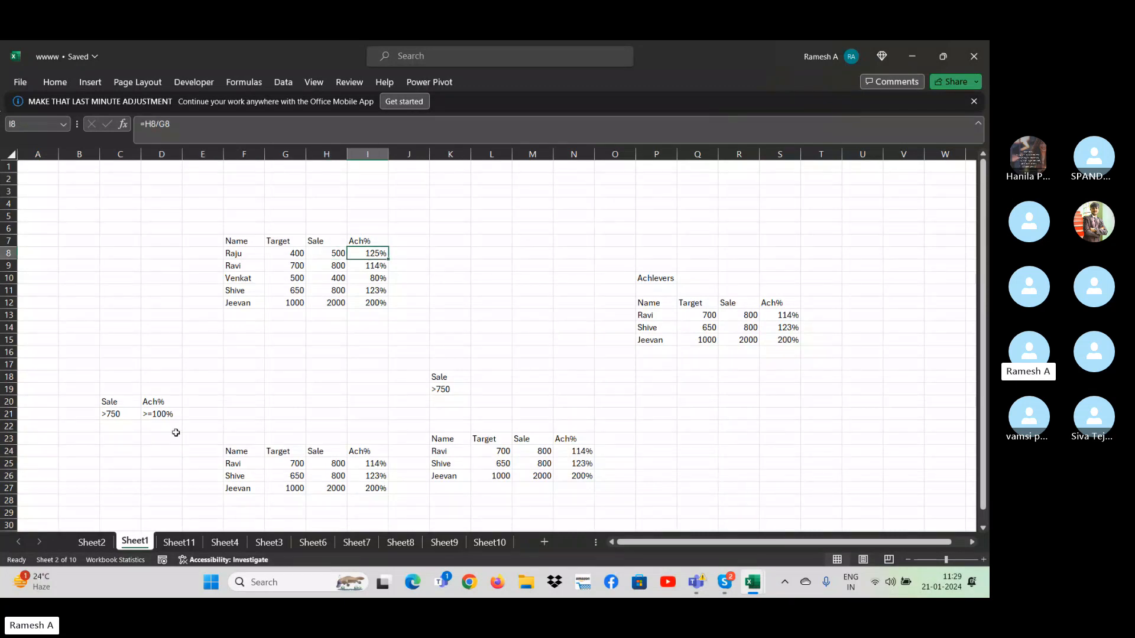
{"action": "left_click", "coordinate": [118, 413]}
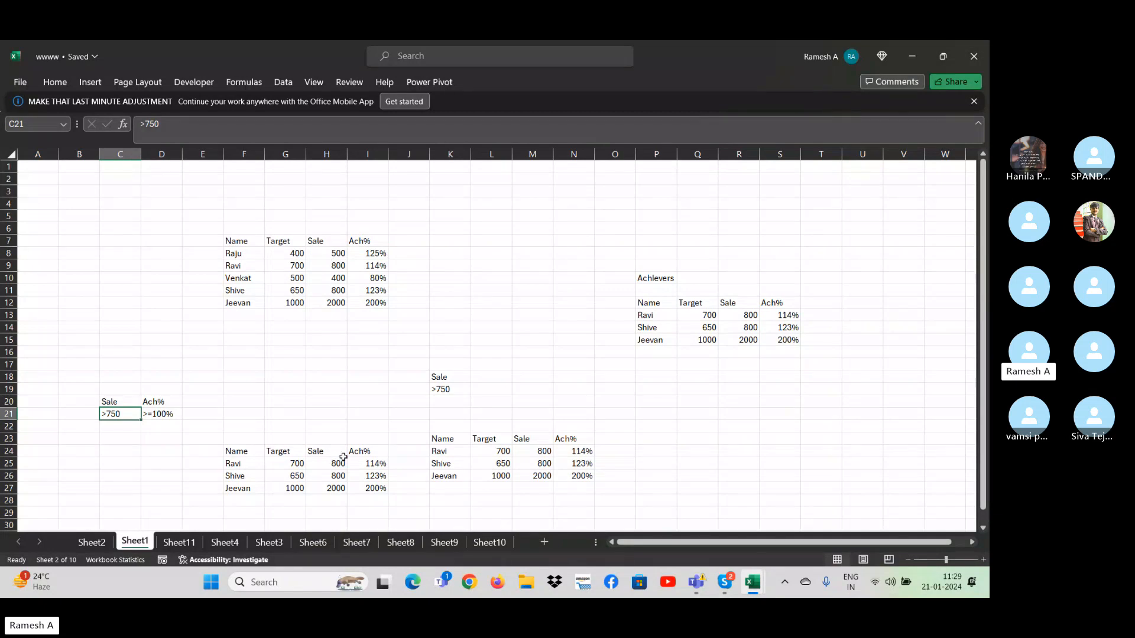
{"action": "left_click", "coordinate": [53, 405]}
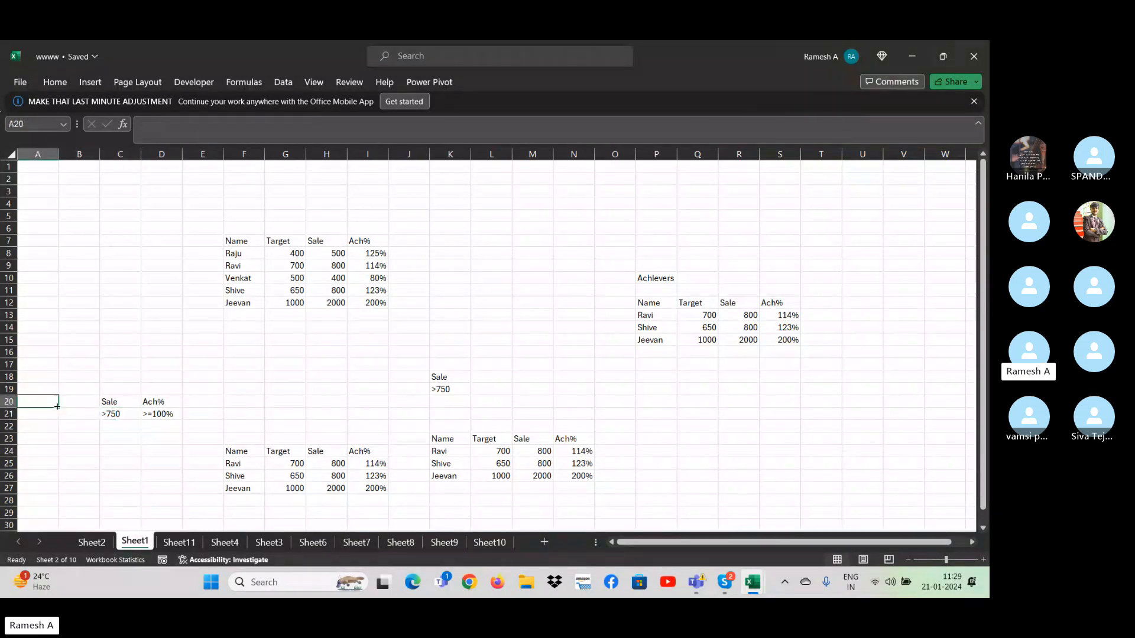
{"action": "left_click", "coordinate": [111, 422]}
{"action": "left_click", "coordinate": [283, 477]}
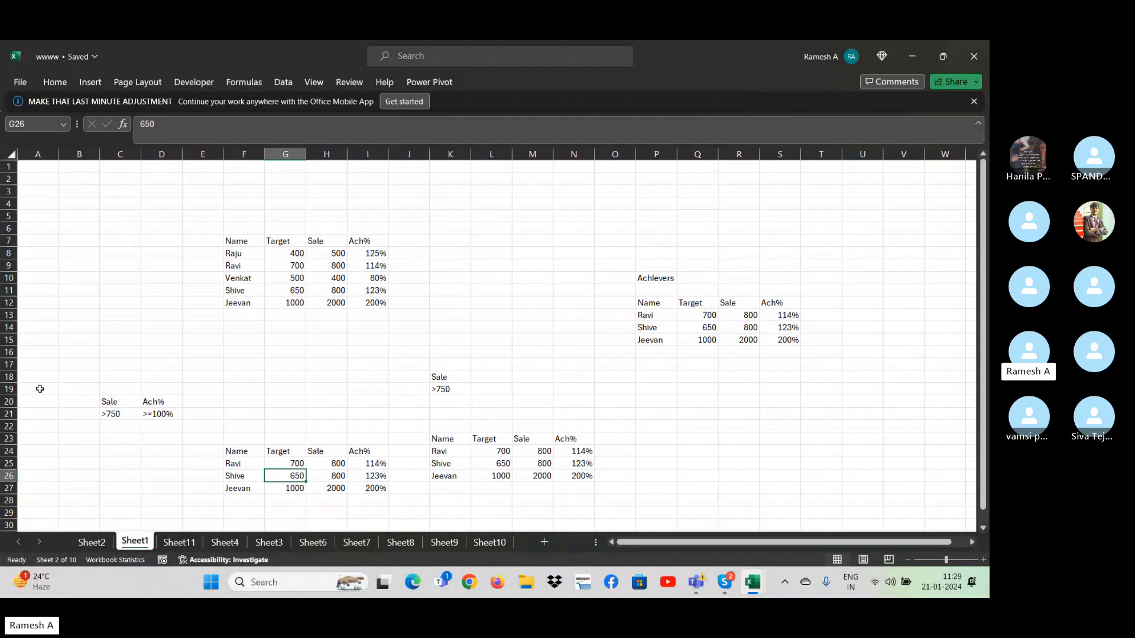
{"action": "left_click", "coordinate": [75, 402]}
{"action": "left_click", "coordinate": [76, 414]}
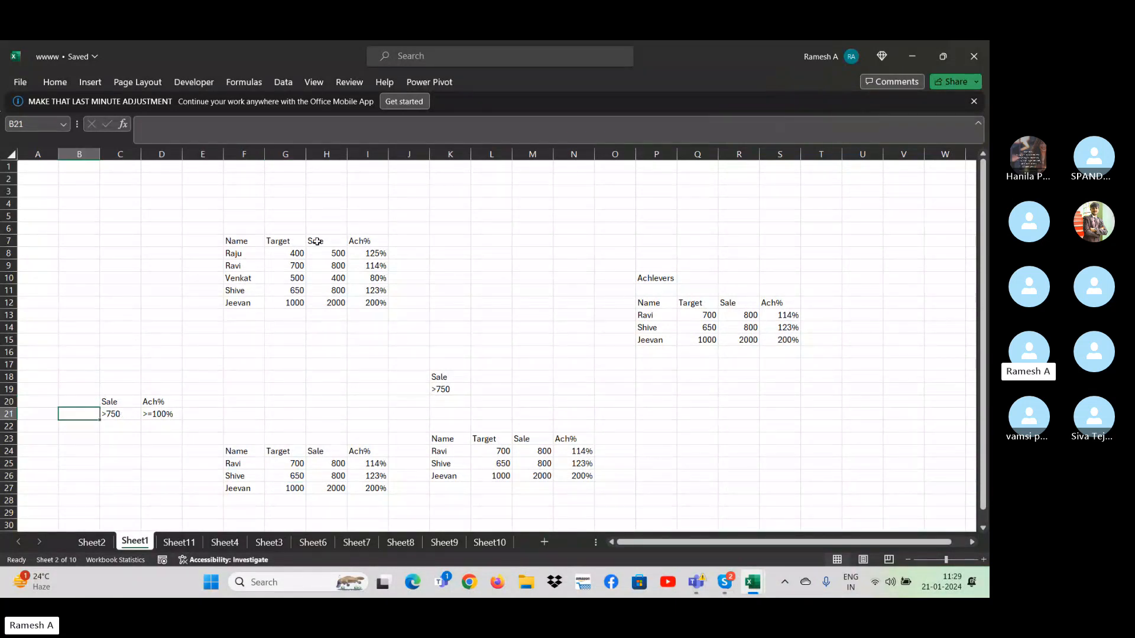
- Copy the Name header from F7 to B20 and enter the first record's name as the criterion in B21
{"action": "left_click", "coordinate": [247, 245]}
{"action": "key", "text": "ctrl+c"}
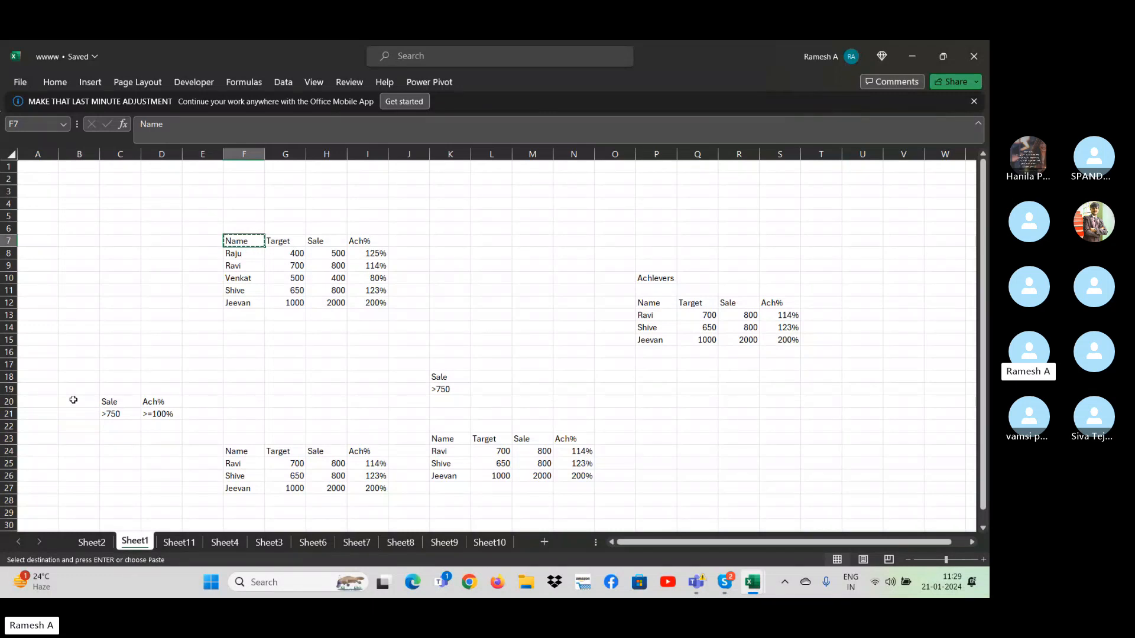
{"action": "left_click", "coordinate": [79, 401]}
{"action": "key", "text": "ctrl+v"}
{"action": "left_click", "coordinate": [89, 413]}
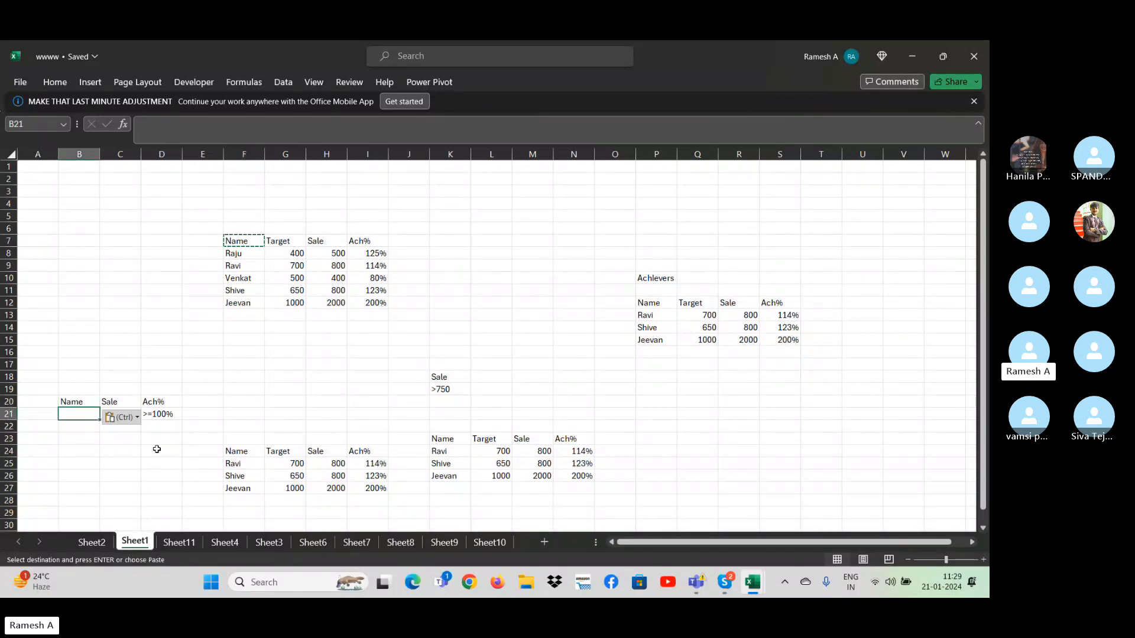
{"action": "type", "text": "Raju"}
{"action": "key", "text": "Return"}
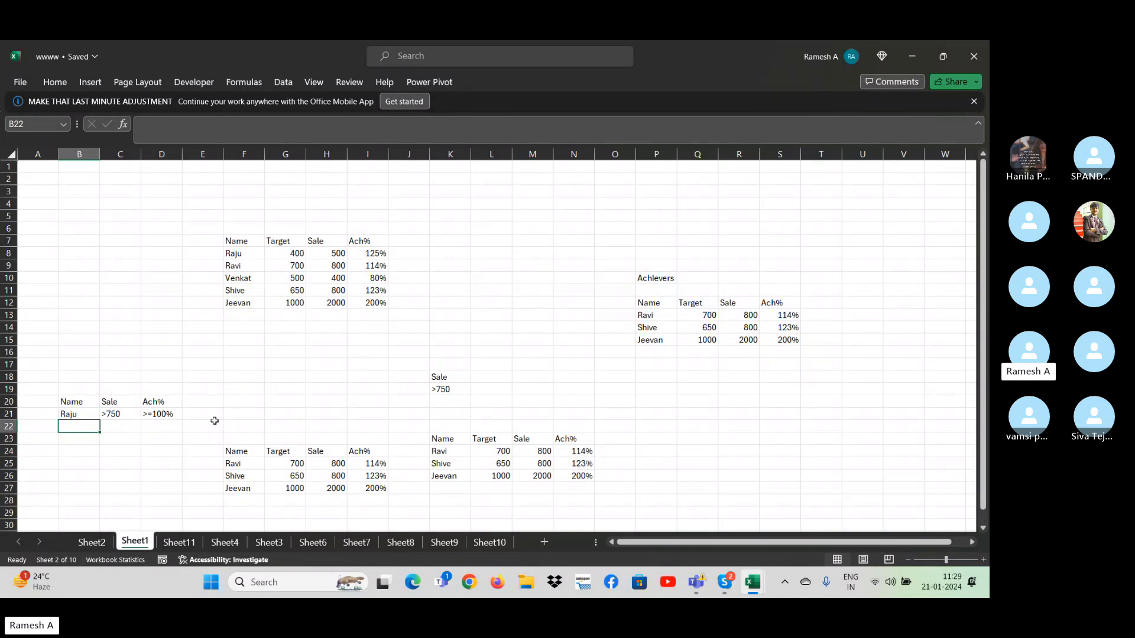
{"action": "left_click", "coordinate": [294, 453]}
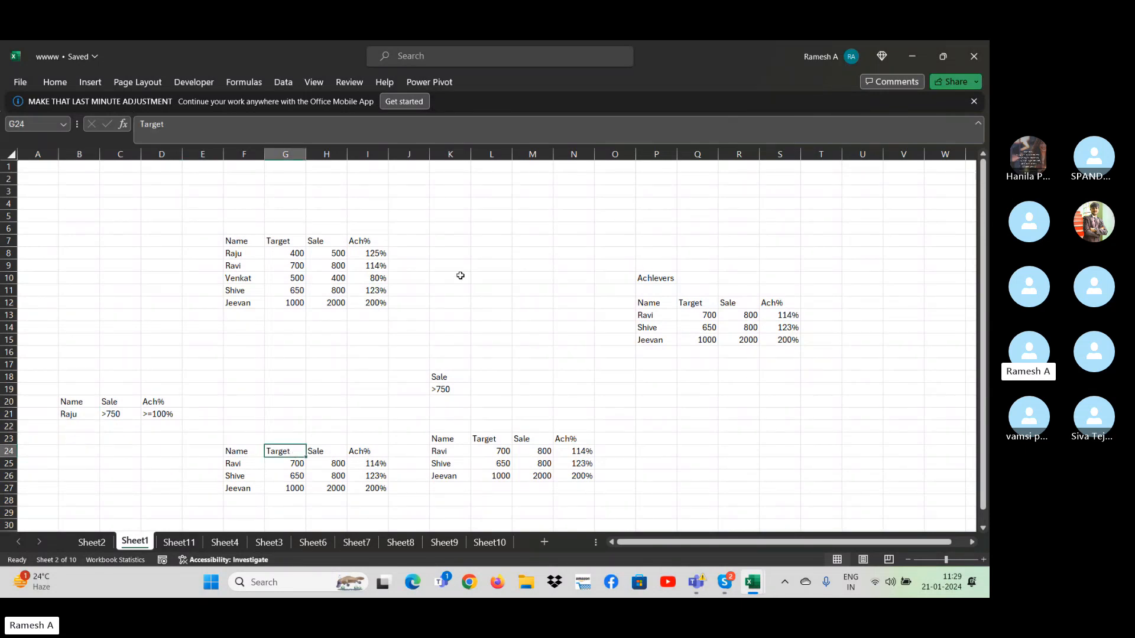
{"action": "left_click", "coordinate": [479, 267]}
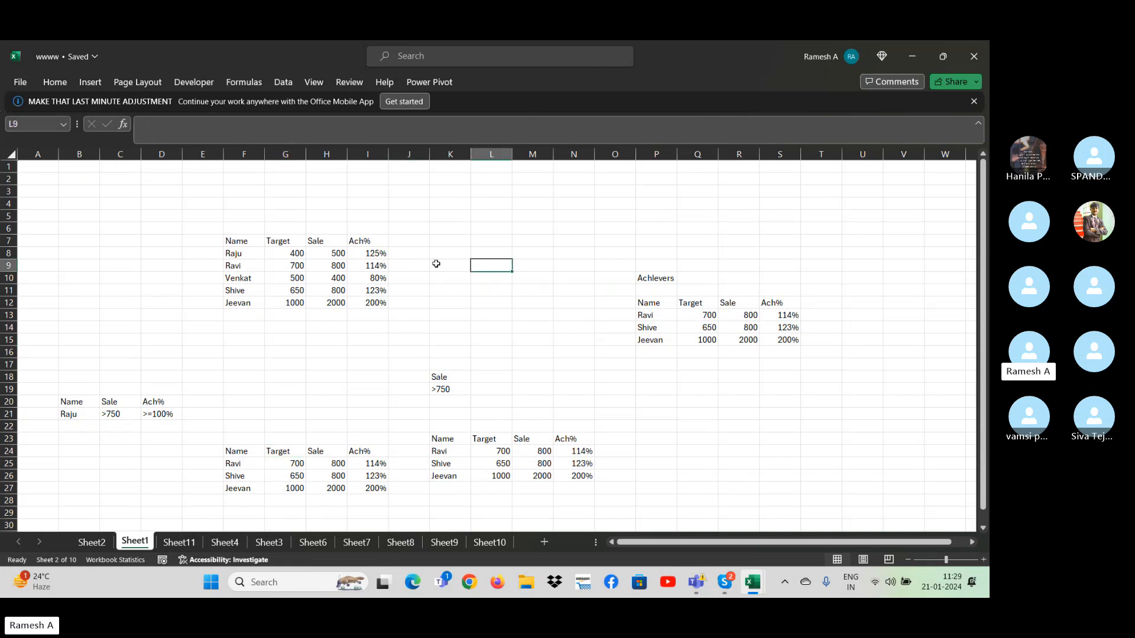
{"action": "key", "text": "Right"}
{"action": "key", "text": "Right"}
{"action": "key", "text": "Right"}
{"action": "key", "text": "Right"}
{"action": "key", "text": "Right"}
{"action": "key", "text": "Right"}
{"action": "key", "text": "Right"}
{"action": "key", "text": "Right"}
{"action": "key", "text": "Right"}
{"action": "key", "text": "Right"}
{"action": "key", "text": "Right"}
{"action": "key", "text": "Right"}
{"action": "key", "text": "Right"}
{"action": "key", "text": "Right"}
{"action": "key", "text": "Right"}
{"action": "key", "text": "Right"}
{"action": "key", "text": "Right"}
{"action": "key", "text": "Right"}
{"action": "key", "text": "Right"}
{"action": "key", "text": "Right"}
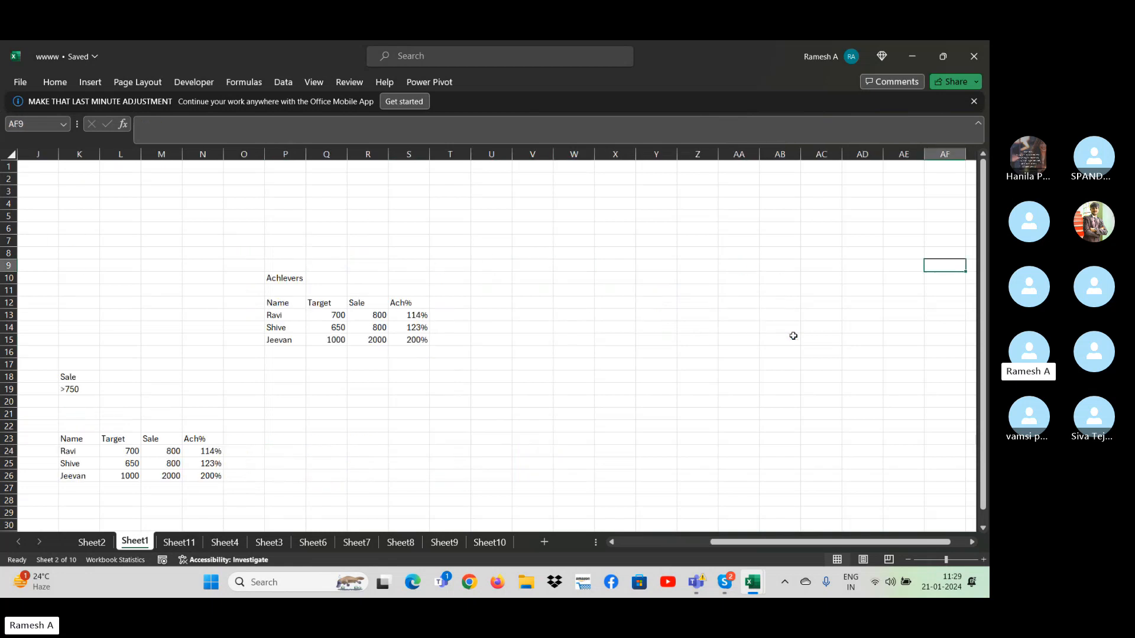
{"action": "key", "text": "Left"}
{"action": "key", "text": "Left"}
{"action": "key", "text": "Left"}
{"action": "key", "text": "Left"}
{"action": "key", "text": "Left"}
{"action": "key", "text": "Left"}
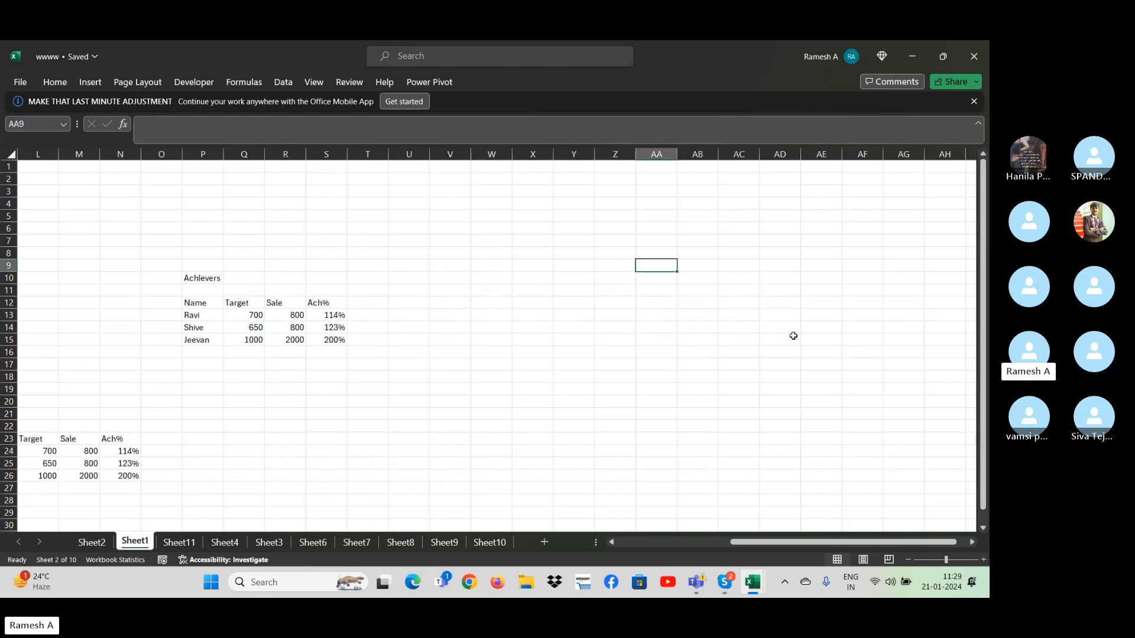
{"action": "left_click", "coordinate": [281, 82]}
{"action": "left_click", "coordinate": [596, 135]}
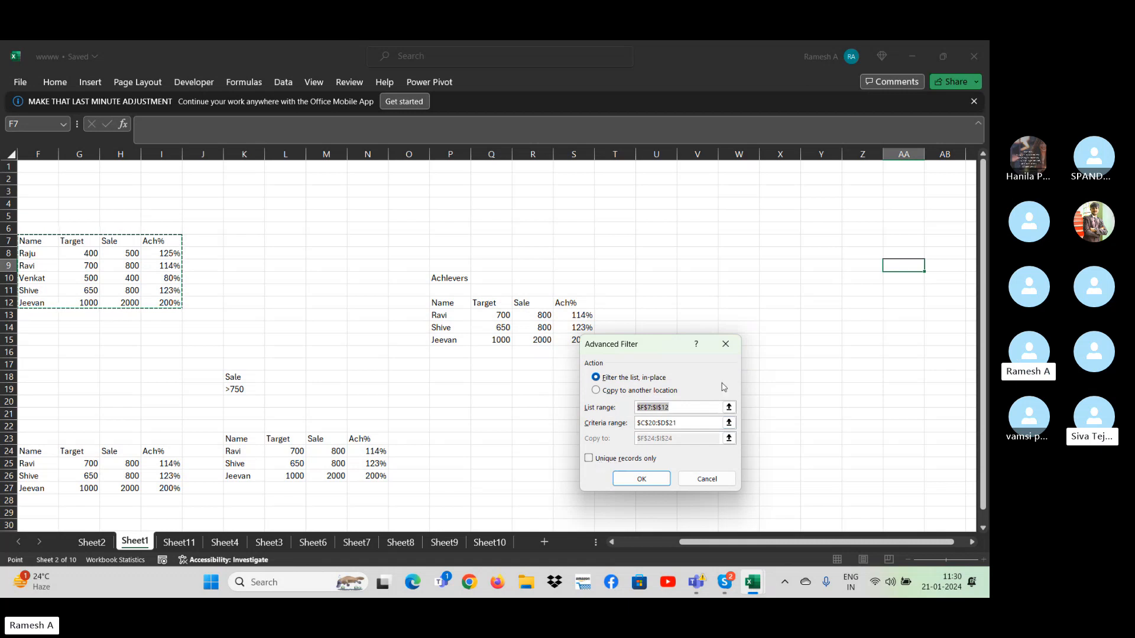
{"action": "left_click", "coordinate": [725, 344]}
{"action": "key", "text": "Right"}
{"action": "key", "text": "Right"}
{"action": "key", "text": "Right"}
{"action": "key", "text": "Right"}
{"action": "key", "text": "Right"}
{"action": "key", "text": "Right"}
{"action": "key", "text": "Right"}
{"action": "key", "text": "Right"}
{"action": "key", "text": "Right"}
{"action": "key", "text": "Right"}
{"action": "key", "text": "Right"}
{"action": "key", "text": "Right"}
{"action": "key", "text": "Right"}
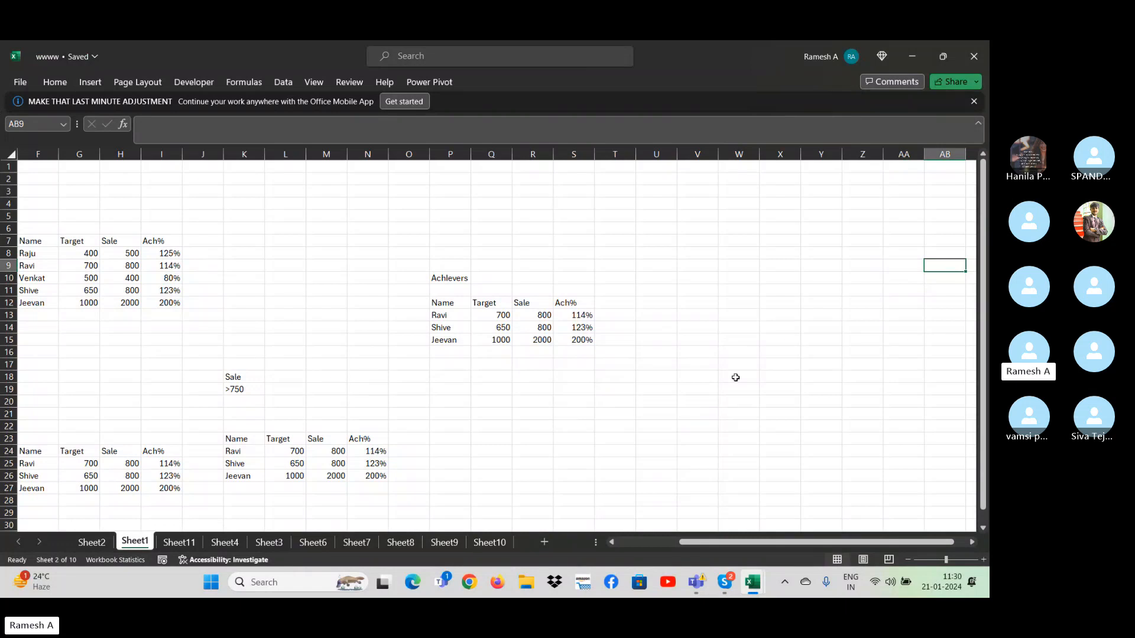
{"action": "key", "text": "Left"}
{"action": "key", "text": "Left"}
{"action": "key", "text": "Left"}
{"action": "key", "text": "Left"}
{"action": "key", "text": "Left"}
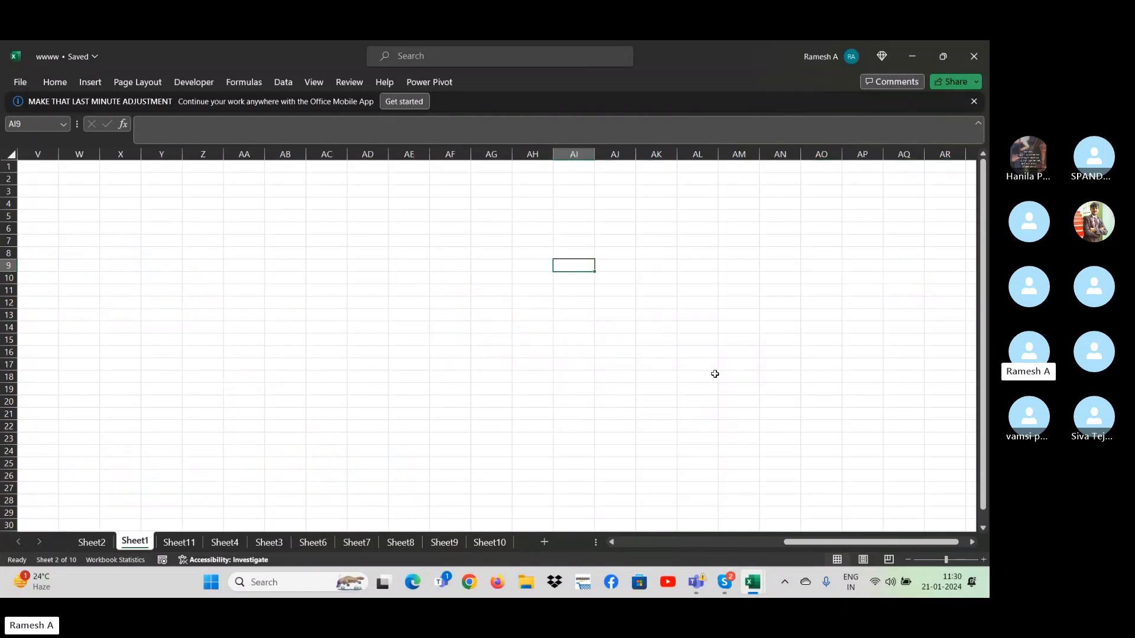
- Start a new small table with the header Name in AE10 and a sample first name in AE11
{"action": "left_click", "coordinate": [408, 291]}
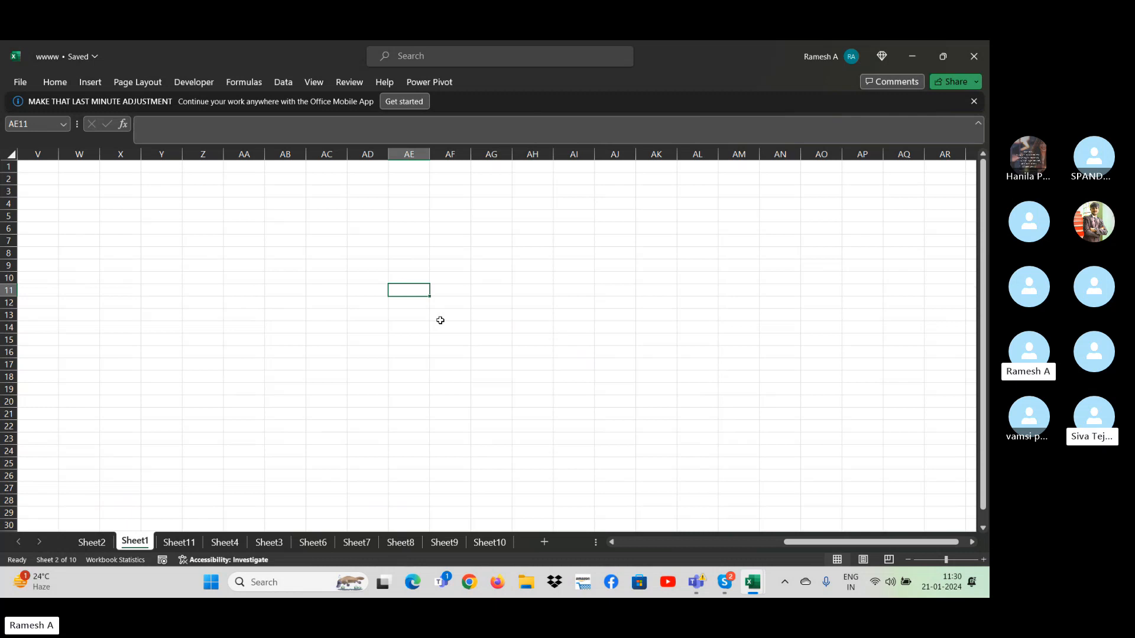
{"action": "type", "text": "Ra"}
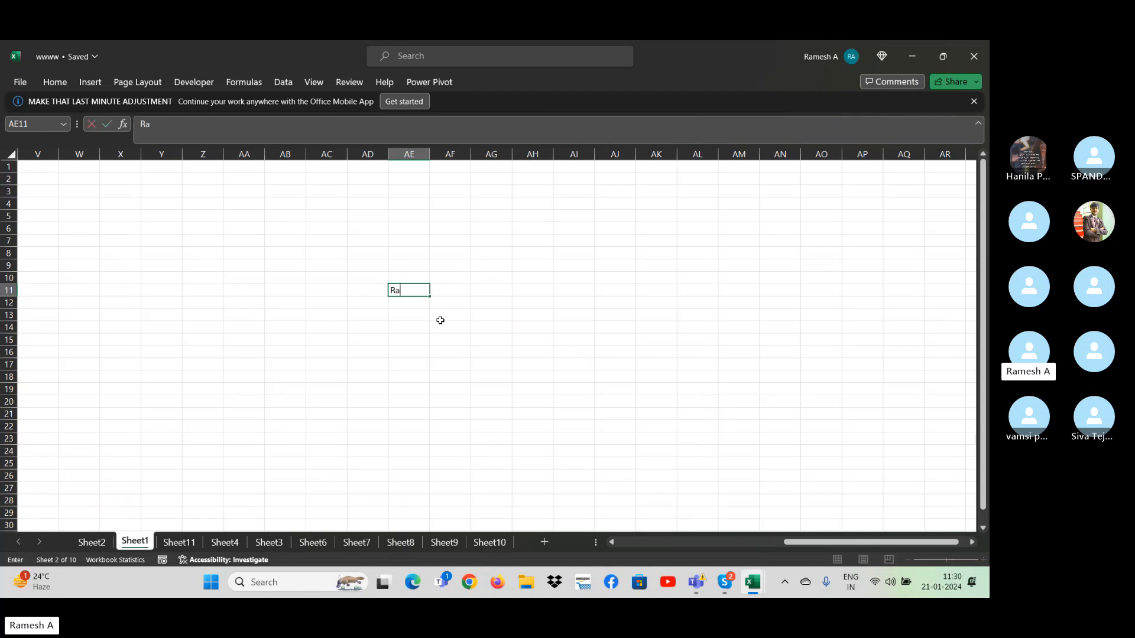
{"action": "type", "text": "ju"}
{"action": "key", "text": "Return"}
{"action": "key", "text": "Up"}
{"action": "key", "text": "Up"}
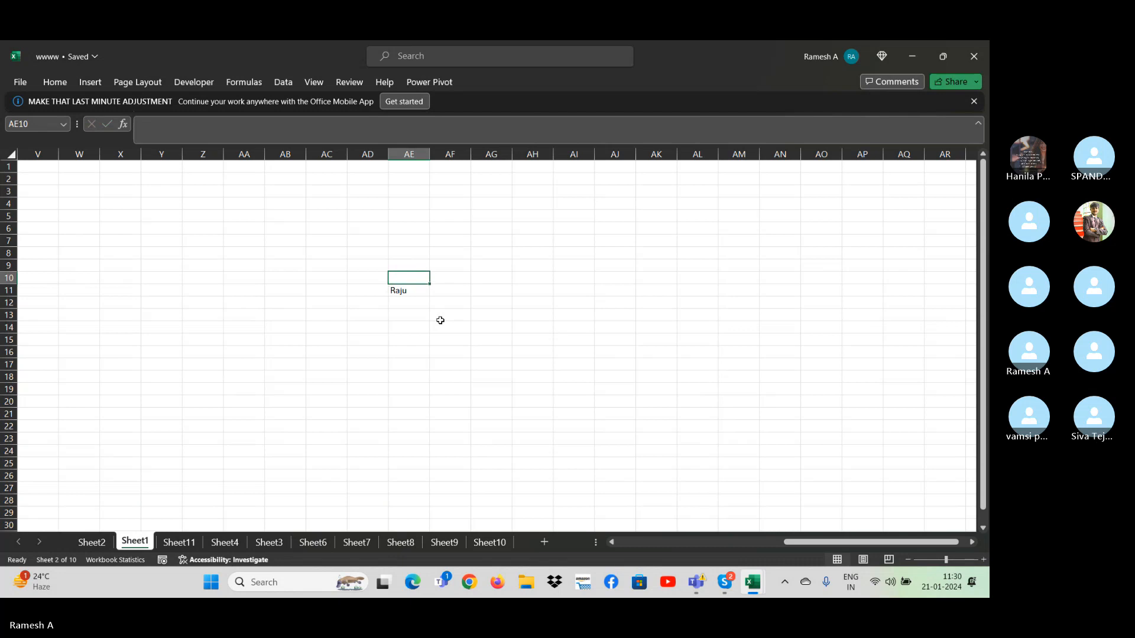
{"action": "type", "text": "Name"}
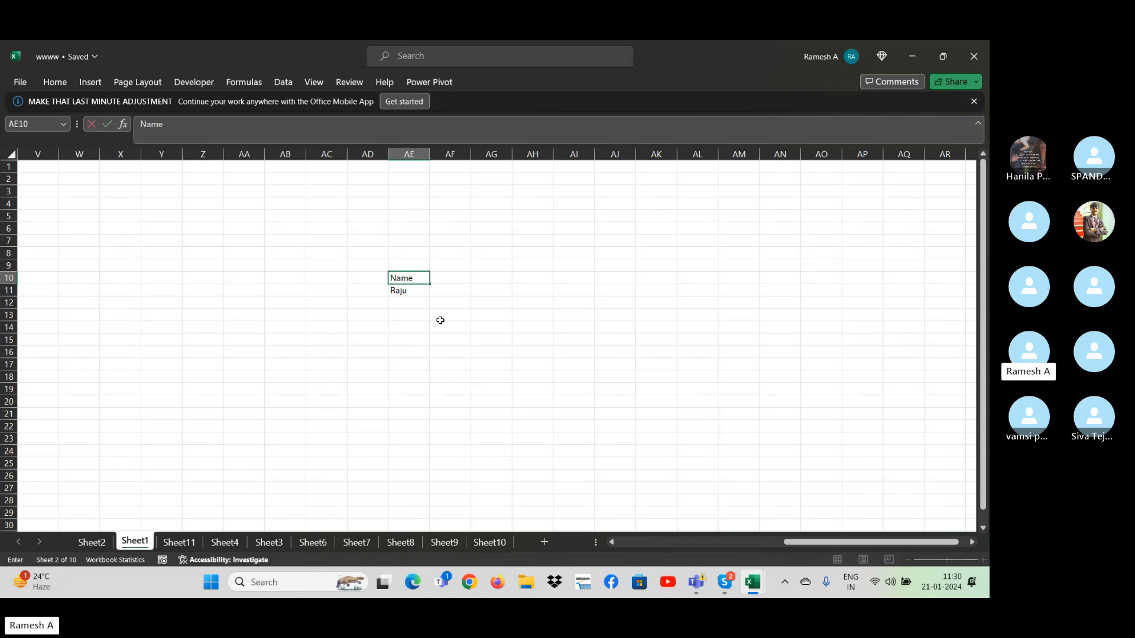
{"action": "key", "text": "Return"}
- Add two more sample first names below the first one, in AE12 and AE13
{"action": "key", "text": "Return"}
{"action": "type", "text": "Ven"}
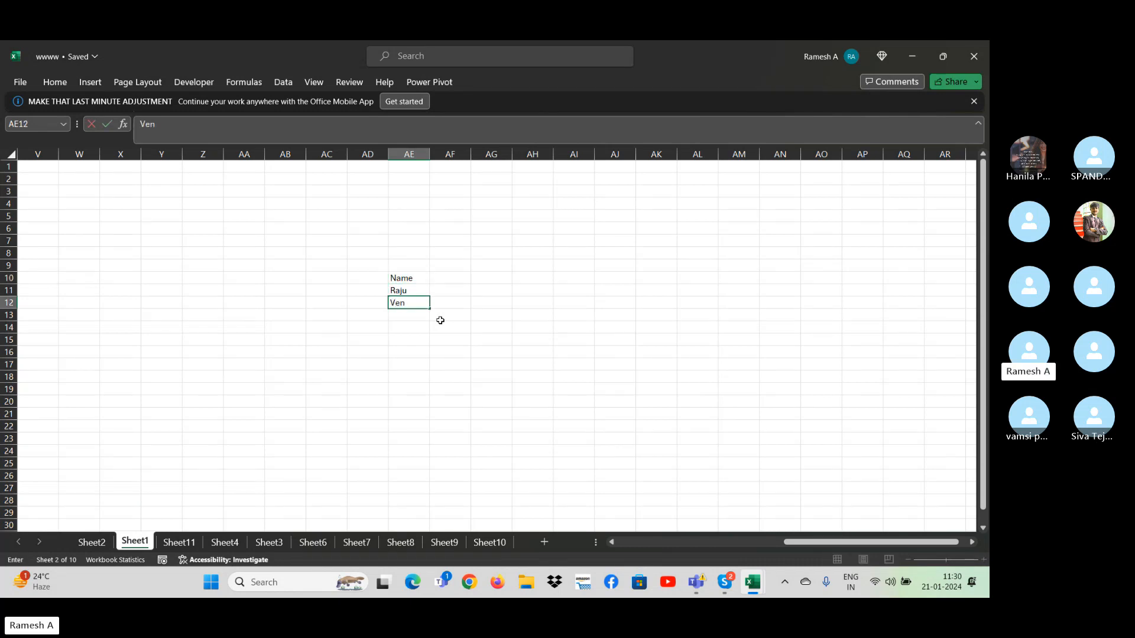
{"action": "type", "text": "kat"}
{"action": "key", "text": "Return"}
{"action": "type", "text": "Venu"}
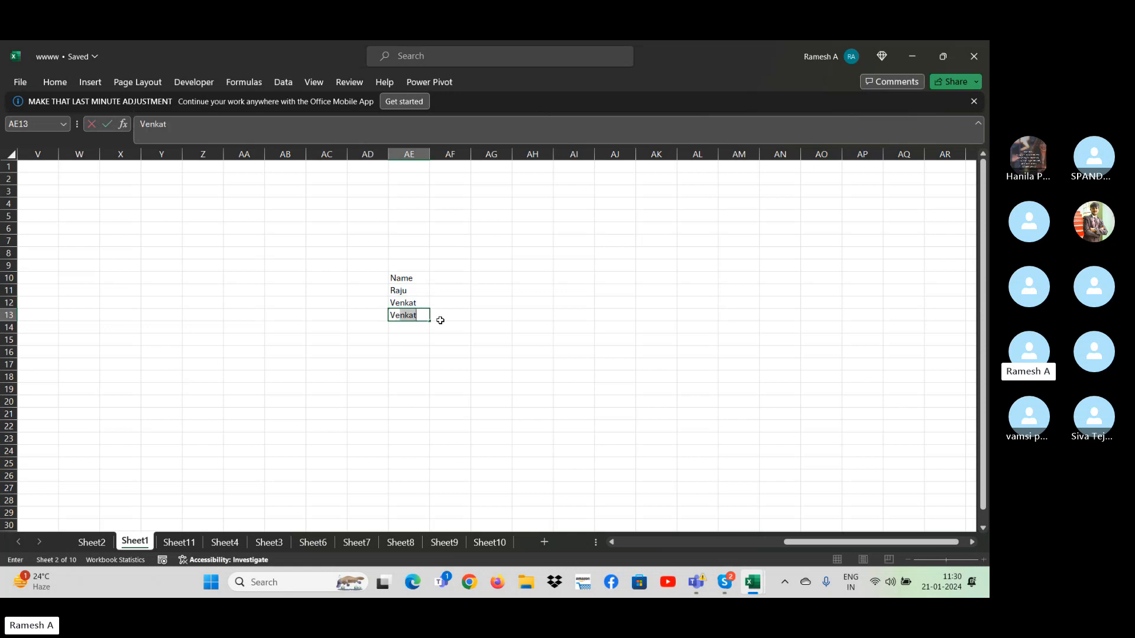
{"action": "key", "text": "Return"}
- Add a Sale header in AF10 next to the Name header
{"action": "key", "text": "Up"}
{"action": "key", "text": "Up"}
{"action": "key", "text": "Up"}
{"action": "key", "text": "Up"}
{"action": "key", "text": "Right"}
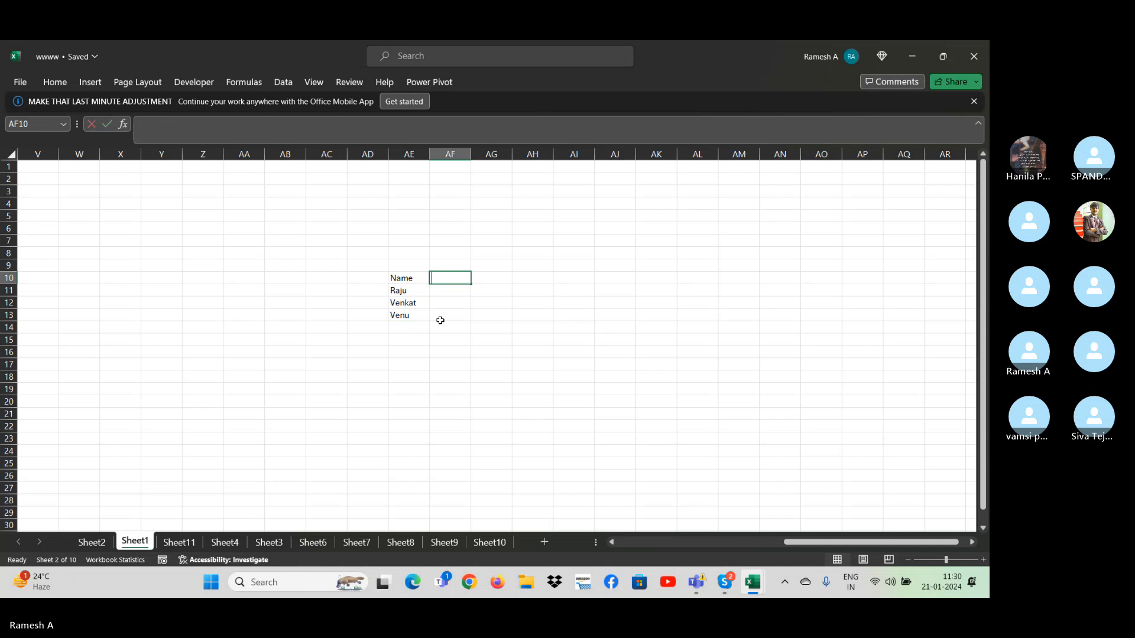
{"action": "type", "text": "Sale"}
{"action": "key", "text": "Return"}
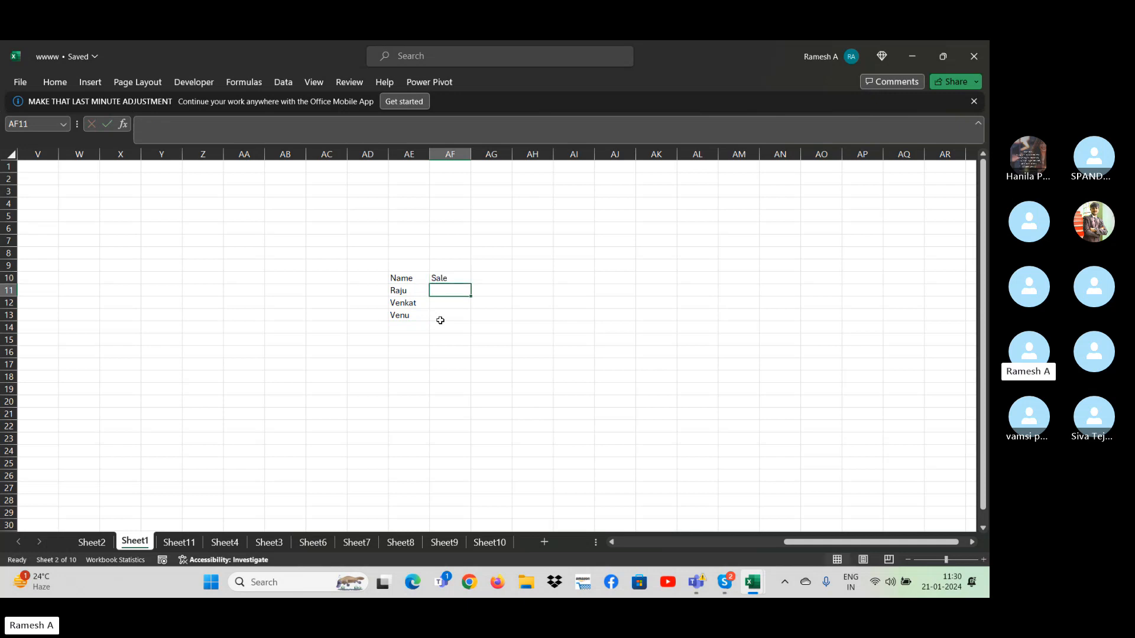
- Enter the sale values 434, 343 and 3434 in AF11 to AF13
{"action": "type", "text": "434"}
{"action": "key", "text": "Return"}
{"action": "type", "text": "343"}
{"action": "key", "text": "Return"}
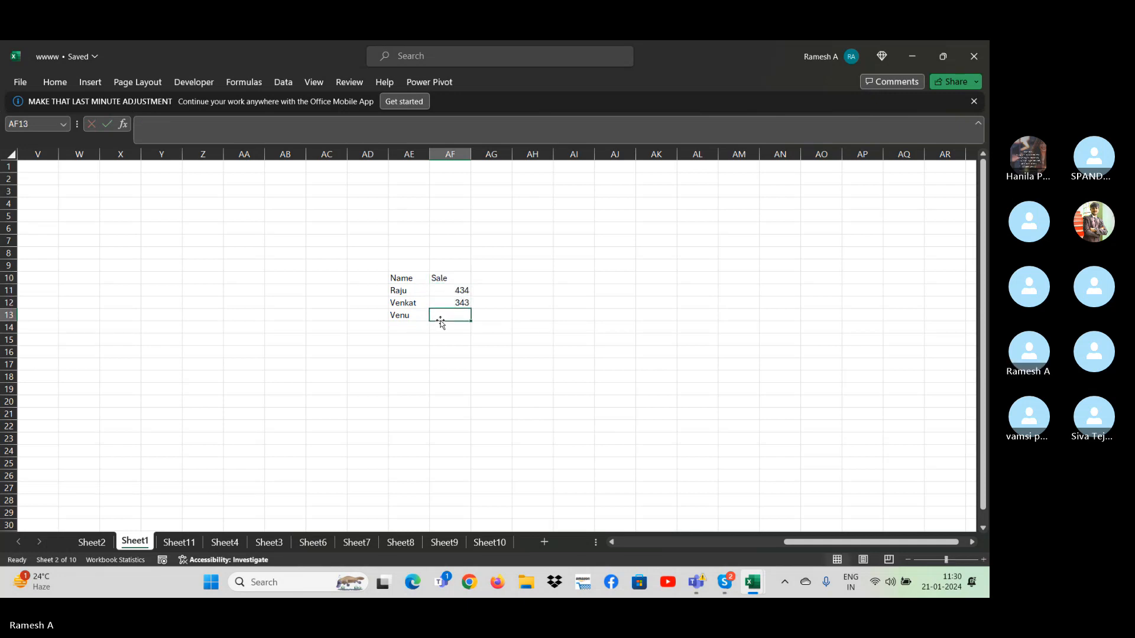
{"action": "key", "text": "Up"}
{"action": "key", "text": "Up"}
{"action": "key", "text": "Down"}
{"action": "key", "text": "Down"}
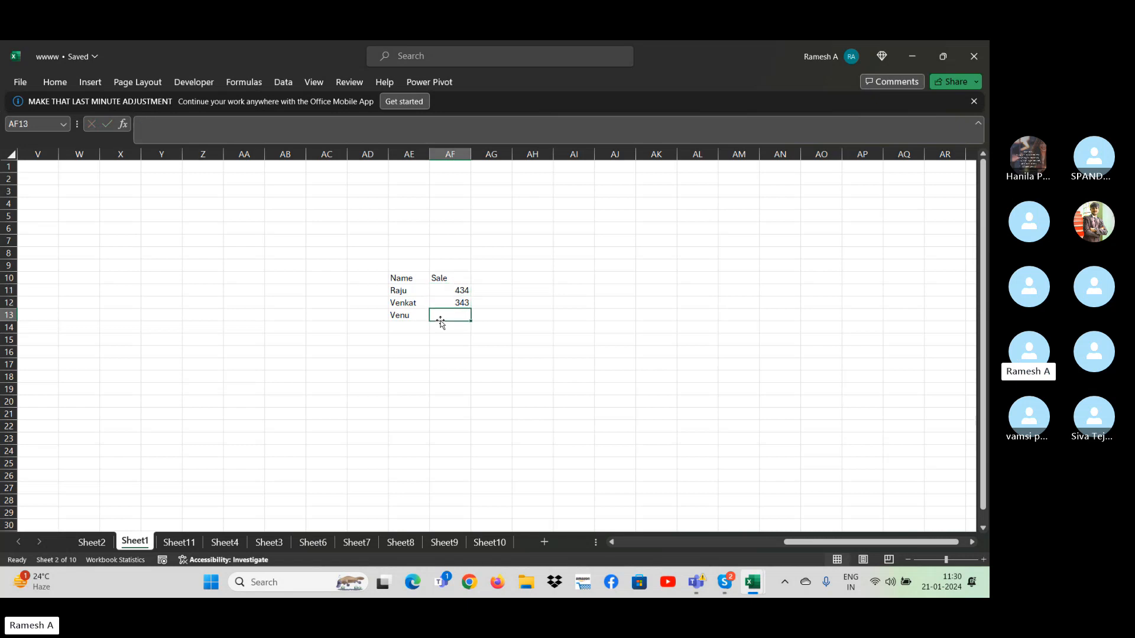
{"action": "type", "text": "3434"}
{"action": "key", "text": "Return"}
- Copy the three records in AE11:AF13 and paste them directly below, starting at AE14
{"action": "key", "text": "Up"}
{"action": "key", "text": "Up"}
{"action": "key", "text": "Up"}
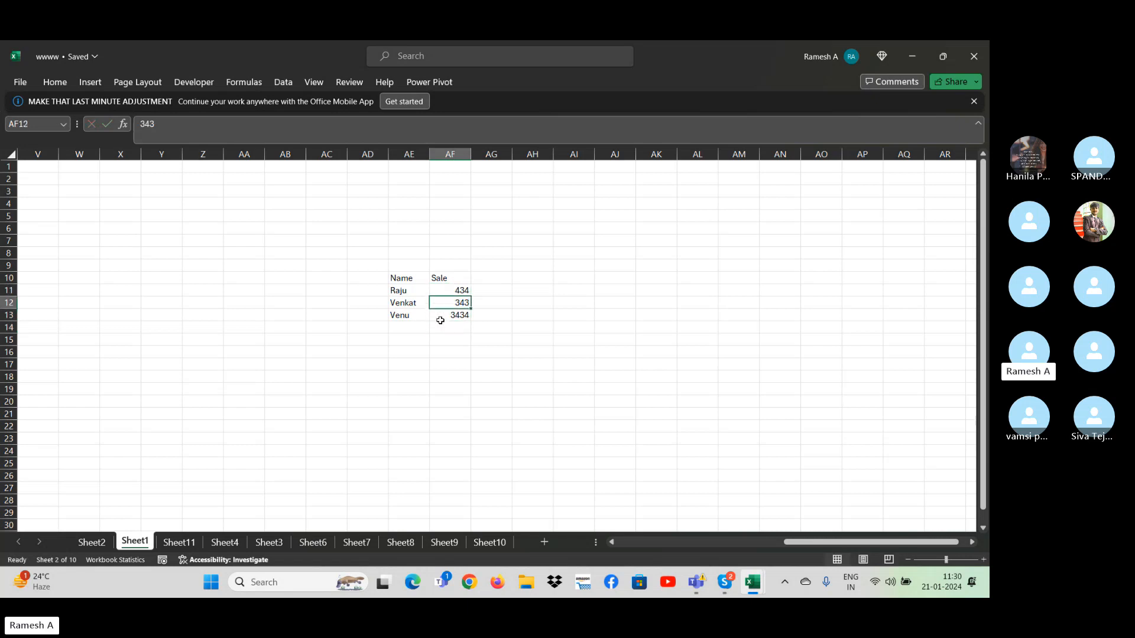
{"action": "key", "text": "Left"}
{"action": "key", "text": "shift+Right"}
{"action": "key", "text": "shift+Down"}
{"action": "key", "text": "shift+Down"}
{"action": "key", "text": "ctrl+c"}
{"action": "key", "text": "Down"}
{"action": "key", "text": "Down"}
{"action": "key", "text": "Down"}
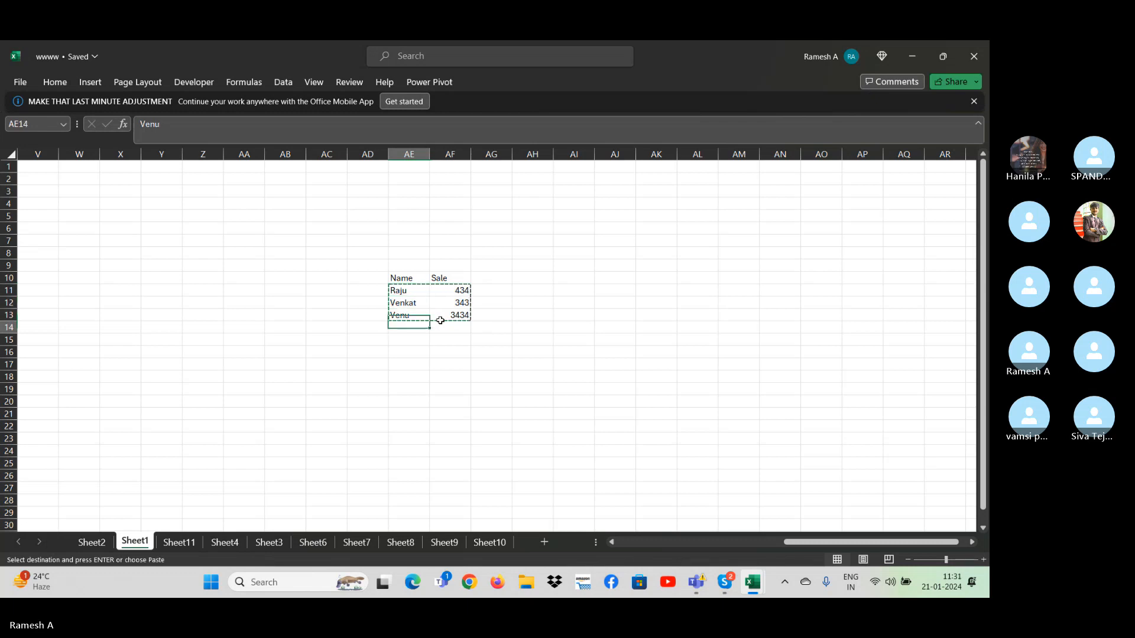
{"action": "key", "text": "ctrl+v"}
{"action": "left_click", "coordinate": [440, 324]}
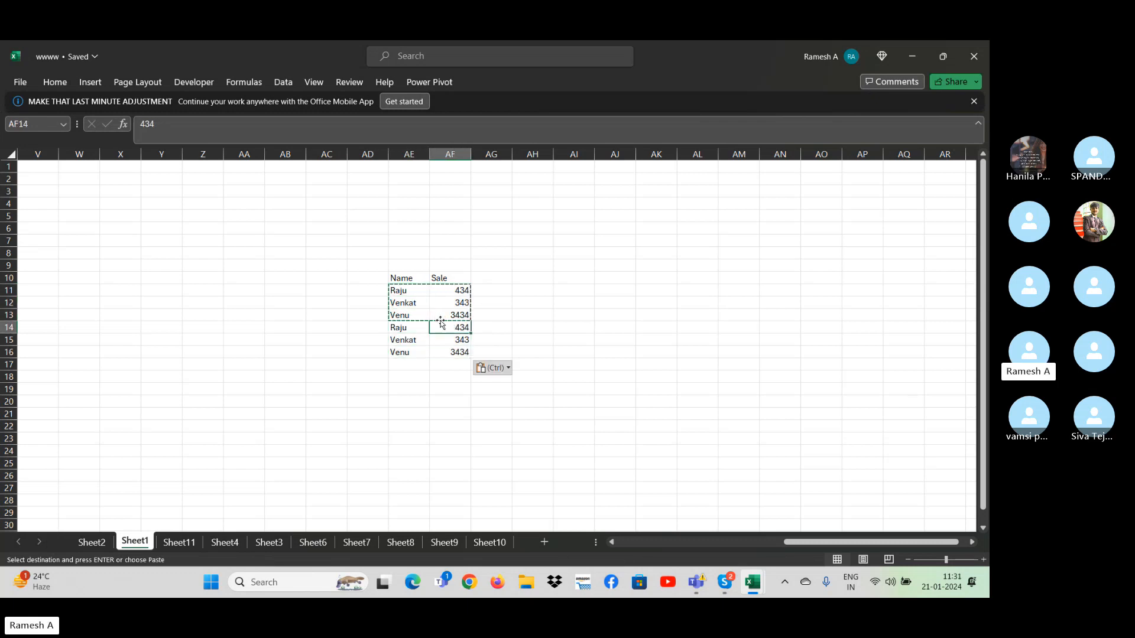
{"action": "key", "text": "Escape"}
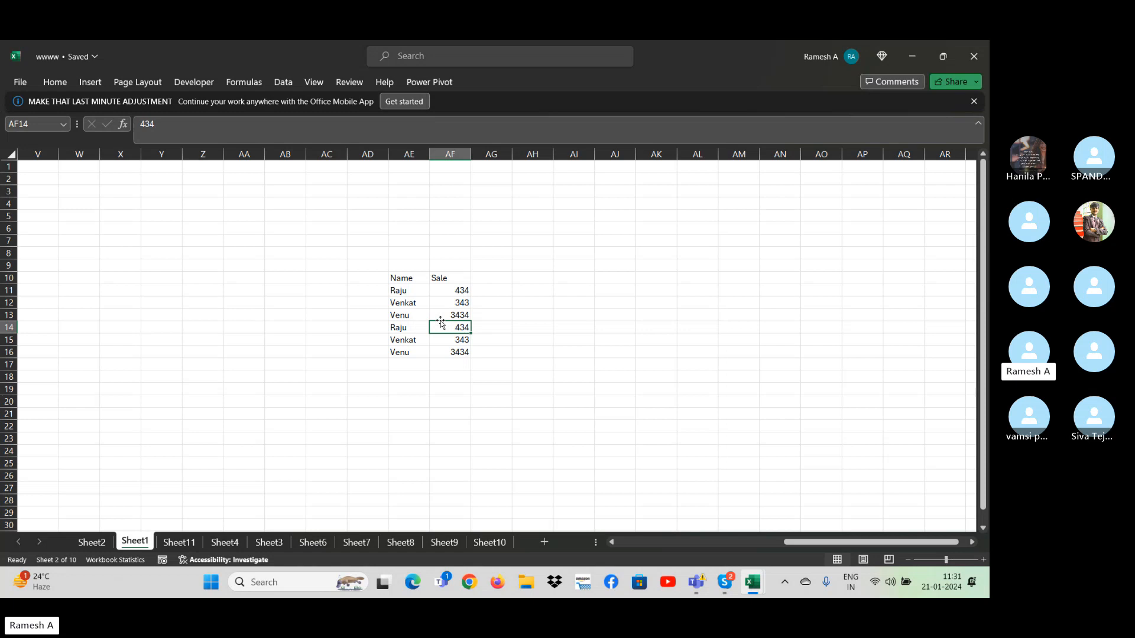
{"action": "key", "text": "Down"}
{"action": "key", "text": "Down"}
{"action": "key", "text": "Down"}
{"action": "key", "text": "Up"}
{"action": "key", "text": "Up"}
{"action": "key", "text": "Up"}
{"action": "key", "text": "Up"}
{"action": "key", "text": "Right"}
{"action": "key", "text": "Right"}
{"action": "key", "text": "Right"}
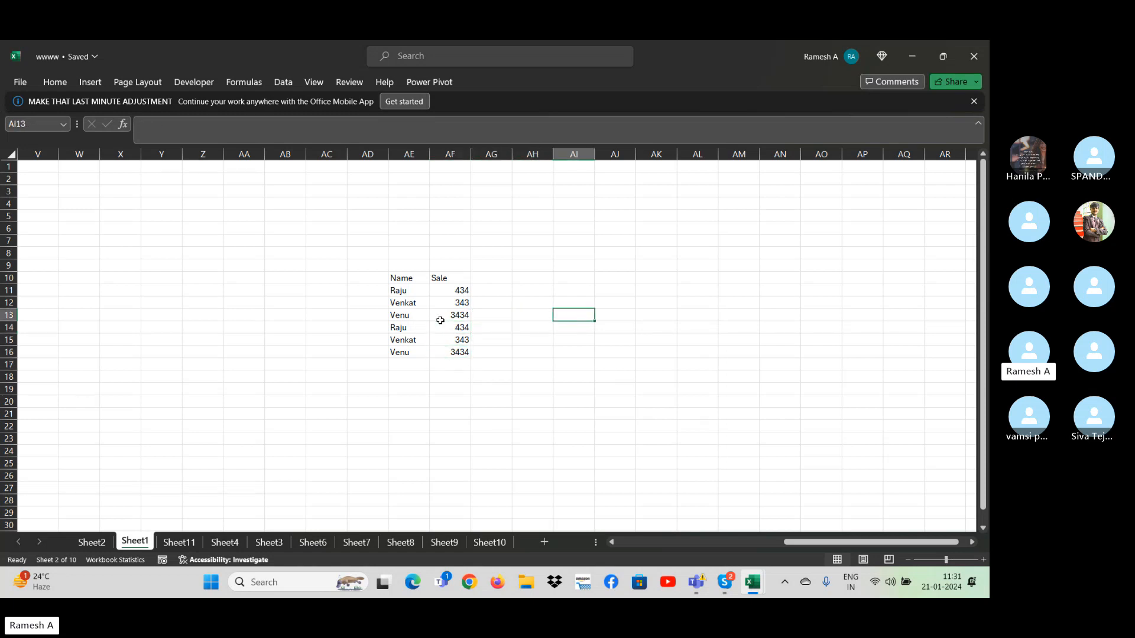
{"action": "key", "text": "Right"}
- Copy the Sale header from AF10 to AL16 as a criteria heading
{"action": "left_click", "coordinate": [444, 275]}
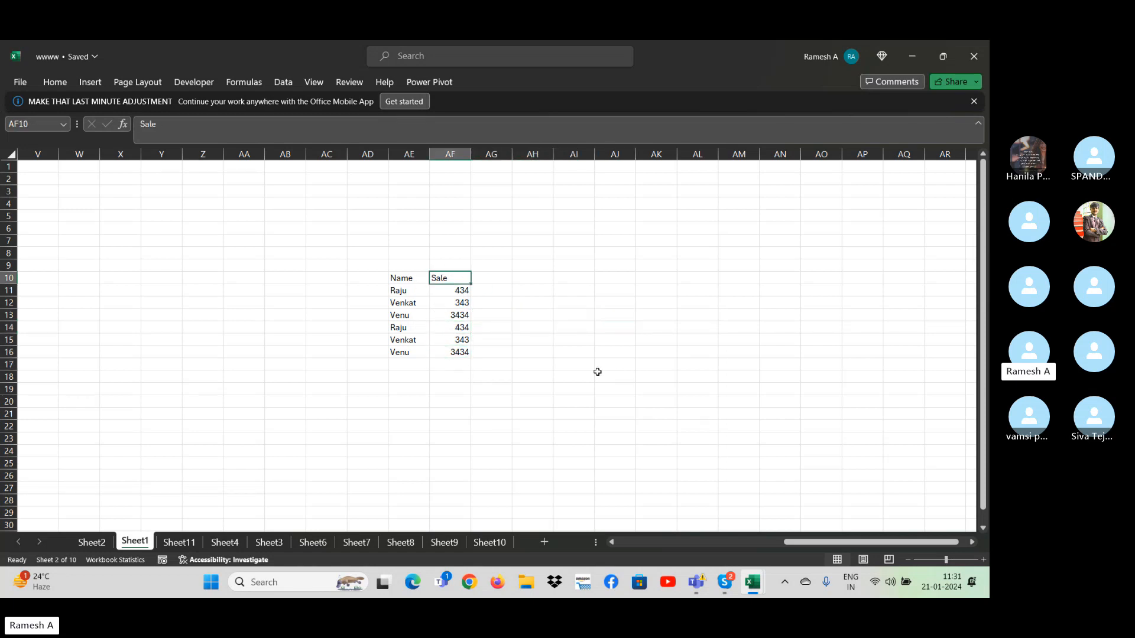
{"action": "key", "text": "ctrl+c"}
{"action": "left_click", "coordinate": [712, 353]}
{"action": "key", "text": "ctrl+v"}
{"action": "key", "text": "Escape"}
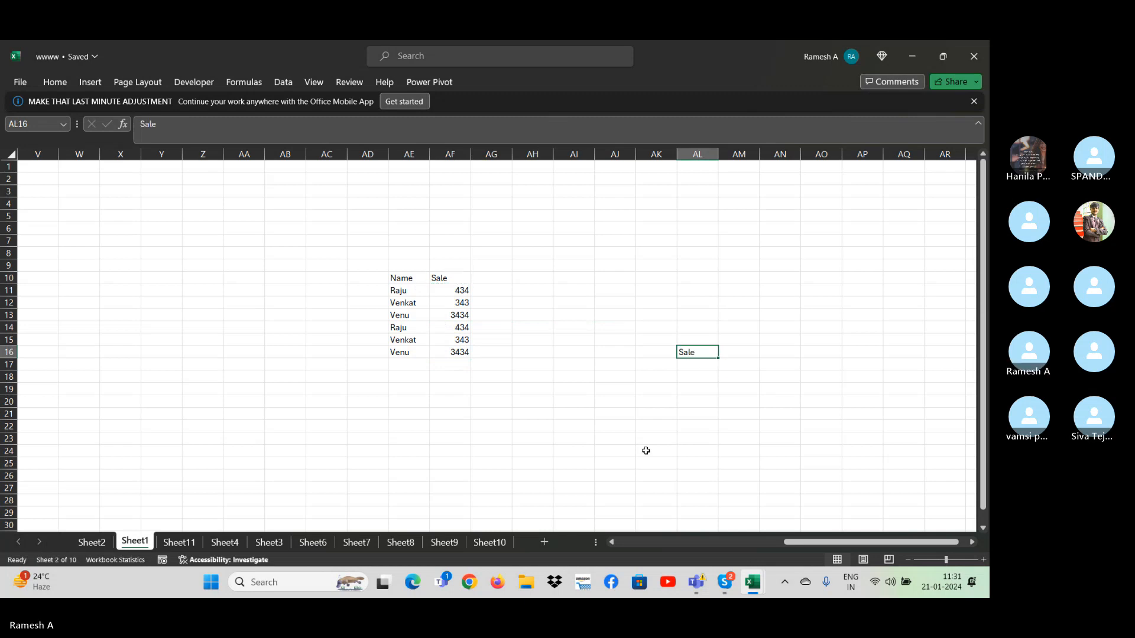
- Change the sale value in AF15 to 790
{"action": "key", "text": "Left"}
{"action": "key", "text": "Left"}
{"action": "key", "text": "Left"}
{"action": "key", "text": "Left"}
{"action": "key", "text": "Left"}
{"action": "key", "text": "Left"}
{"action": "key", "text": "Up"}
{"action": "key", "text": "Up"}
{"action": "key", "text": "Down"}
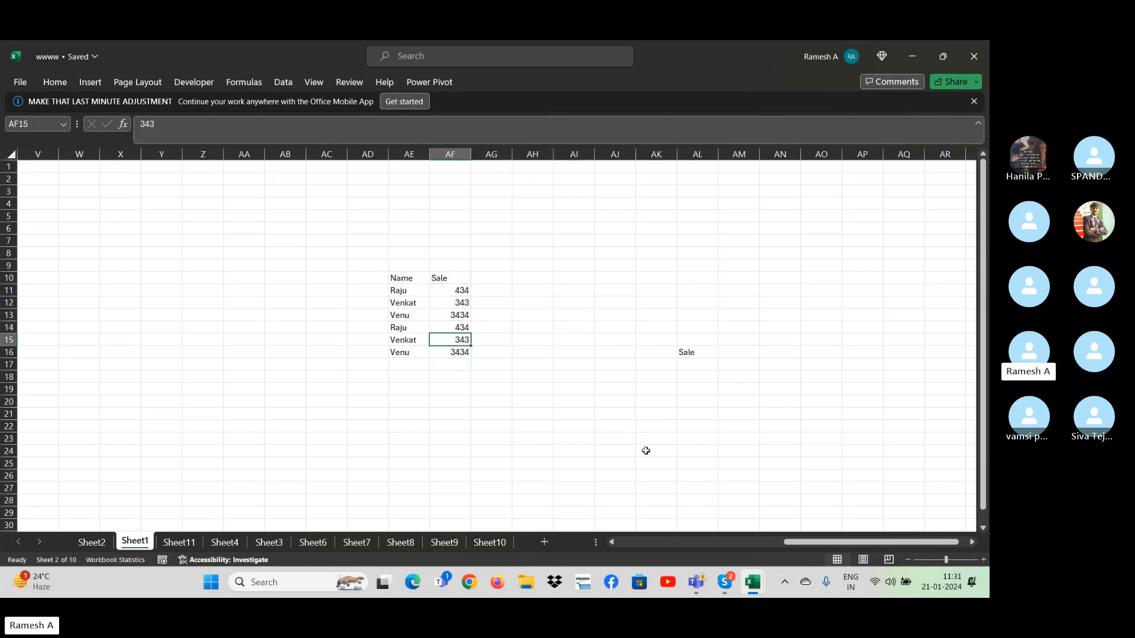
{"action": "type", "text": "76"}
{"action": "key", "text": "Return"}
{"action": "key", "text": "Up"}
{"action": "type", "text": "70"}
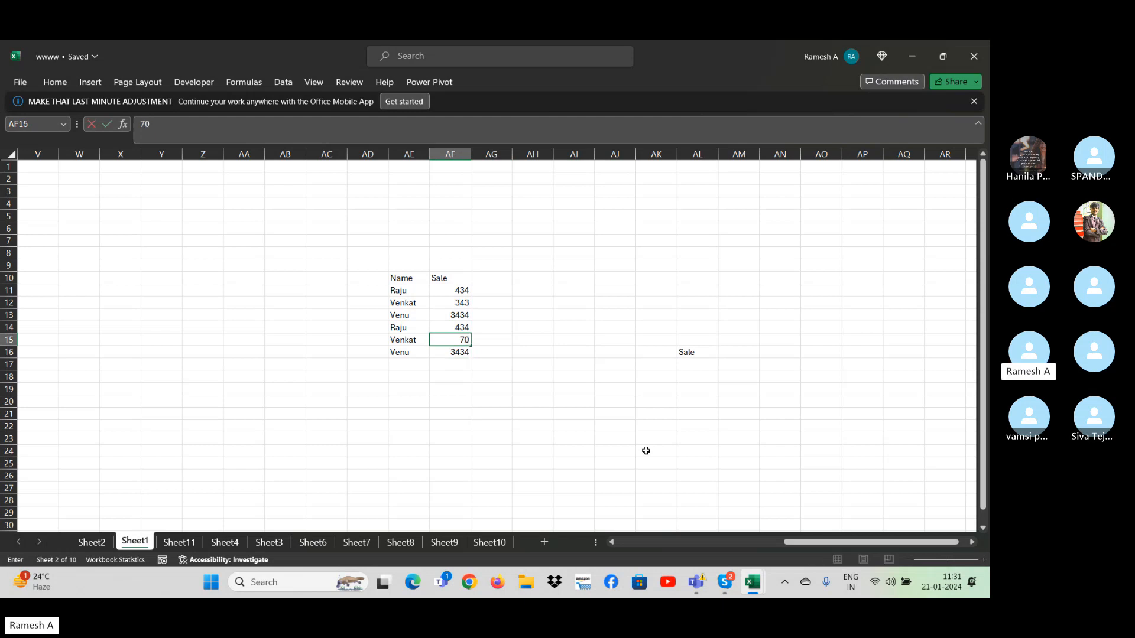
{"action": "type", "text": "0"}
{"action": "key", "text": "Return"}
- Copy the sale value in AF15 to AF12 so both records with the same name match
{"action": "key", "text": "Up"}
{"action": "key", "text": "ctrl+c"}
{"action": "key", "text": "Up"}
{"action": "key", "text": "Up"}
{"action": "key", "text": "Up"}
{"action": "key", "text": "ctrl+v"}
{"action": "key", "text": "Down"}
{"action": "key", "text": "Down"}
{"action": "key", "text": "Down"}
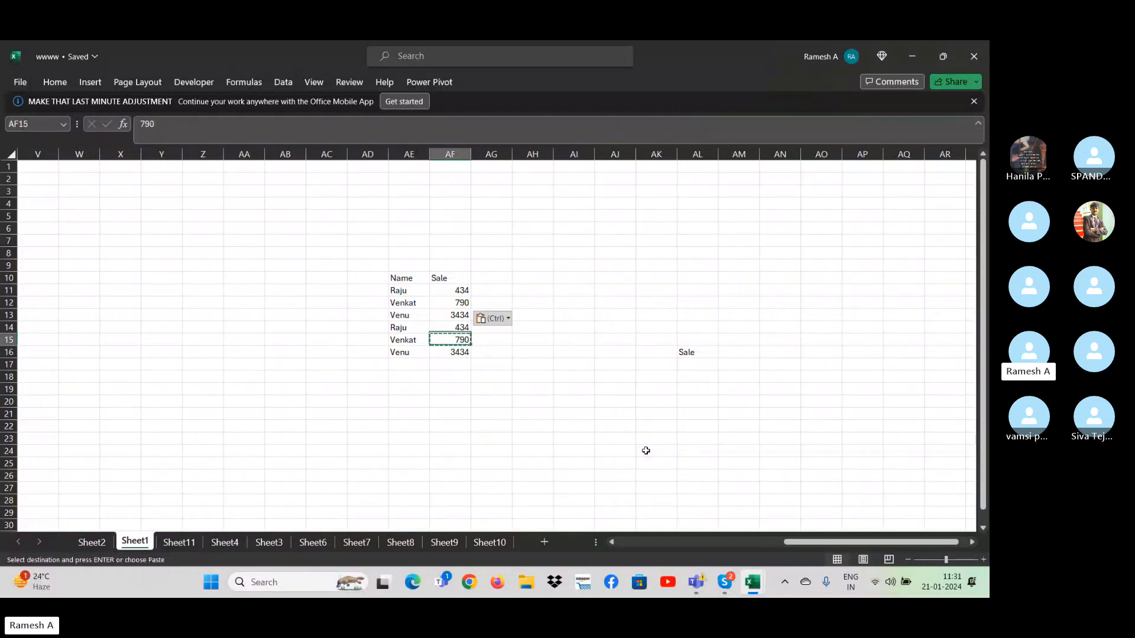
{"action": "key", "text": "Down"}
{"action": "key", "text": "Down"}
{"action": "key", "text": "Escape"}
- Enter the criterion >500 in AL17, below the copied Sale header
{"action": "key", "text": "Right"}
{"action": "key", "text": "Right"}
{"action": "key", "text": "Right"}
{"action": "key", "text": "Right"}
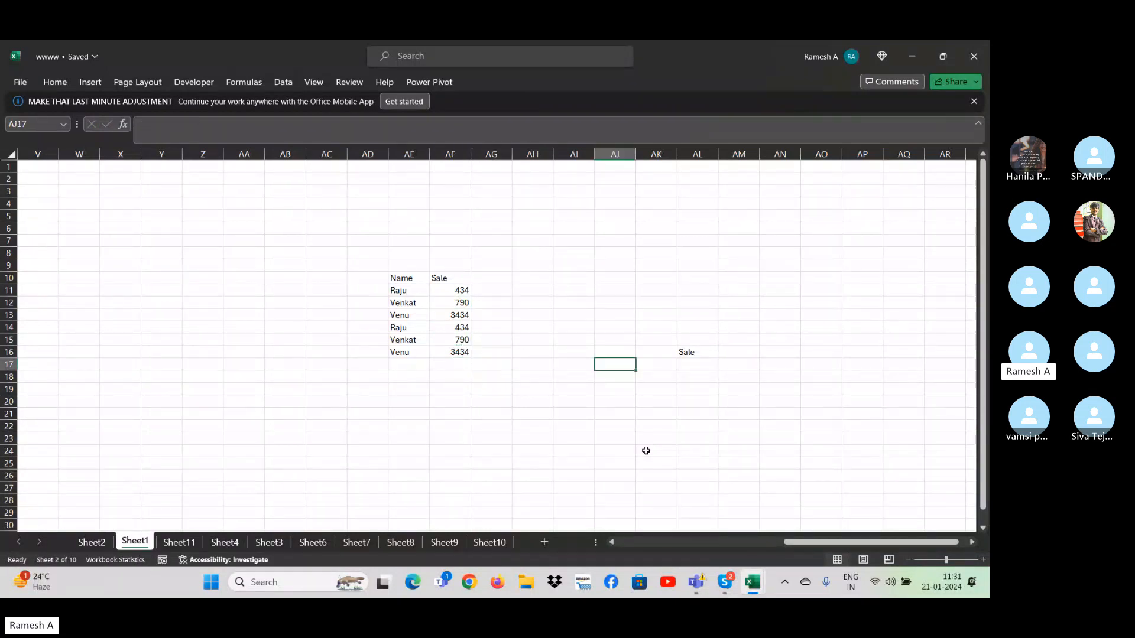
{"action": "key", "text": "Right"}
{"action": "key", "text": "Right"}
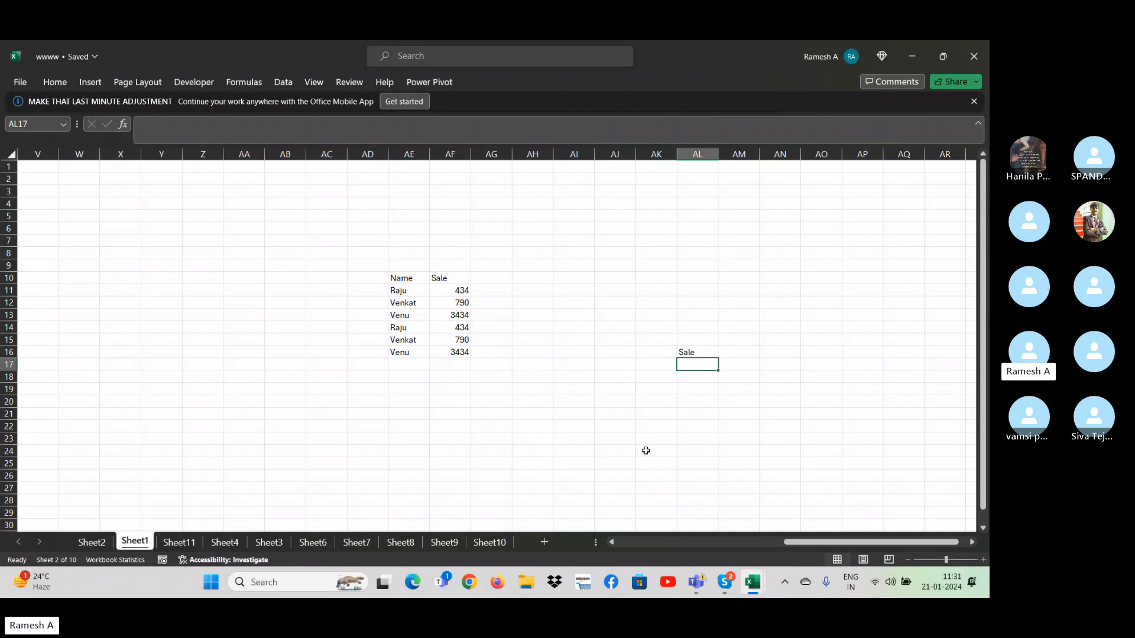
{"action": "type", "text": ">500"}
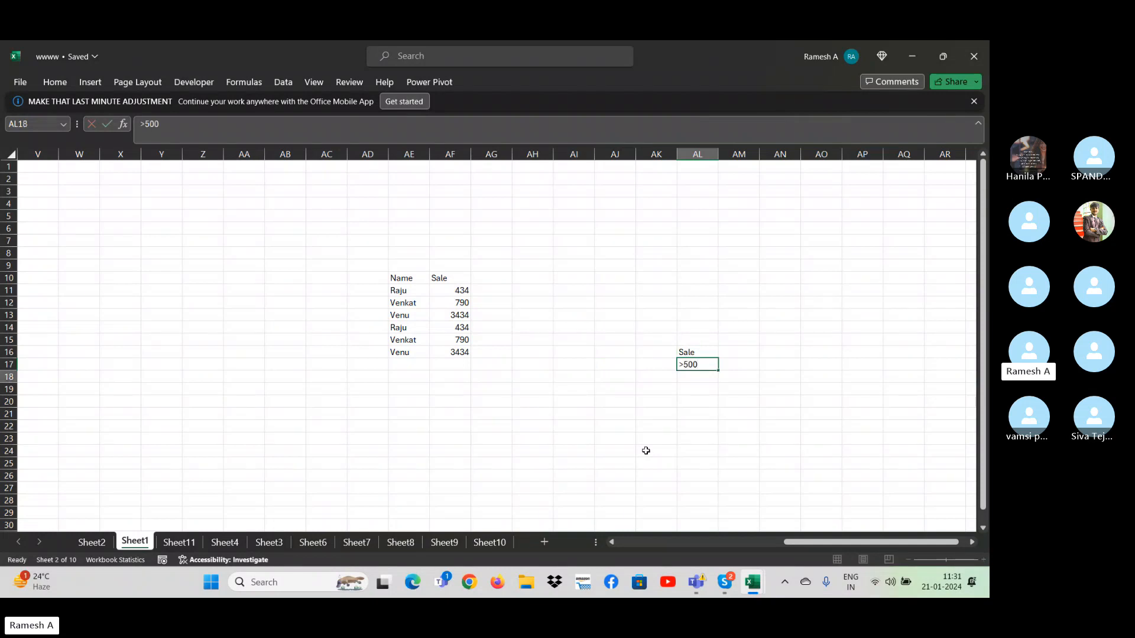
{"action": "key", "text": "Return"}
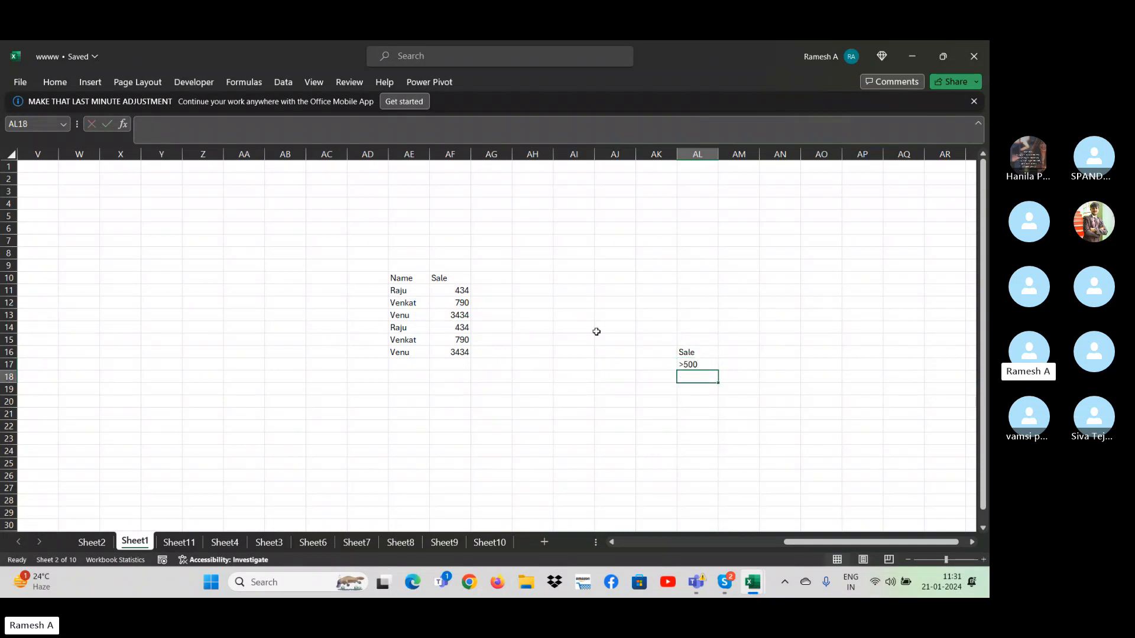
- Open Advanced Filter and set the list range to the new table AE10:AF16
{"action": "left_click", "coordinate": [273, 82]}
{"action": "left_click", "coordinate": [611, 134]}
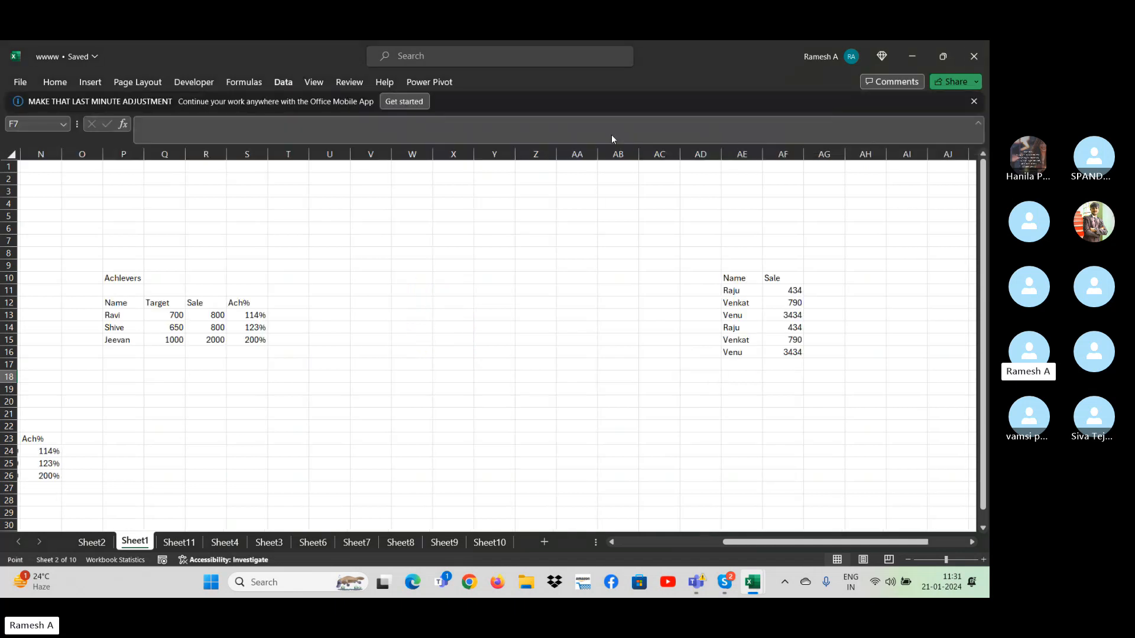
{"action": "left_click", "coordinate": [673, 293]}
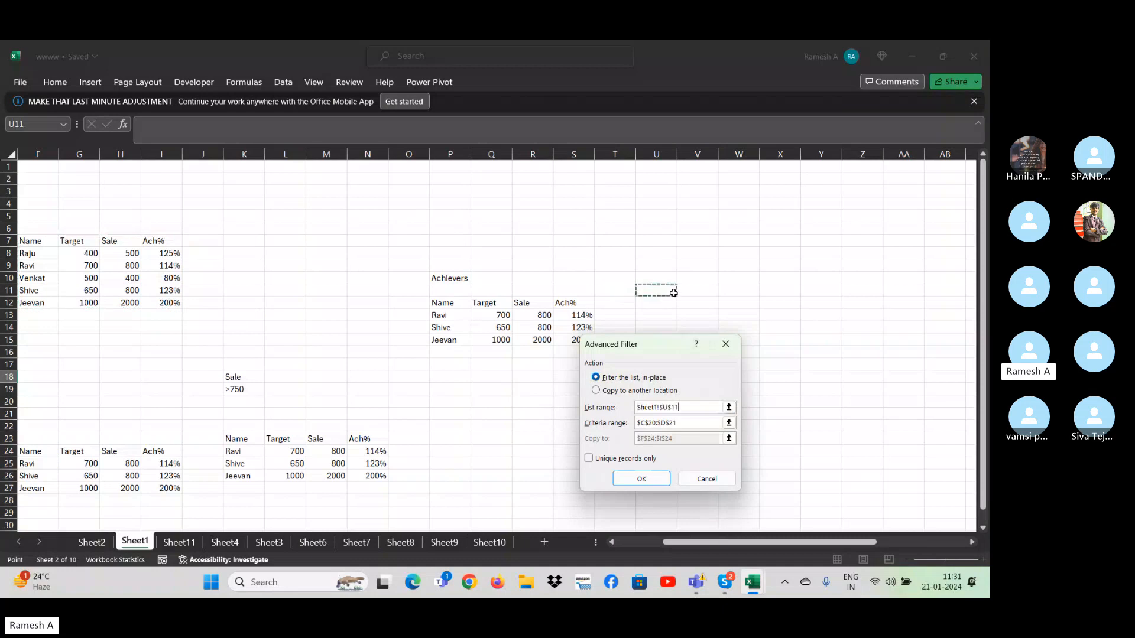
{"action": "key", "text": "Right"}
{"action": "key", "text": "Right"}
{"action": "key", "text": "Right"}
{"action": "key", "text": "Right"}
{"action": "key", "text": "Right"}
{"action": "key", "text": "Right"}
{"action": "key", "text": "Right"}
{"action": "key", "text": "Right"}
{"action": "key", "text": "Right"}
{"action": "key", "text": "Right"}
{"action": "key", "text": "Right"}
{"action": "key", "text": "Right"}
{"action": "key", "text": "Right"}
{"action": "key", "text": "Right"}
{"action": "key", "text": "Right"}
{"action": "key", "text": "Right"}
{"action": "key", "text": "Right"}
{"action": "key", "text": "Right"}
{"action": "key", "text": "Right"}
{"action": "key", "text": "Right"}
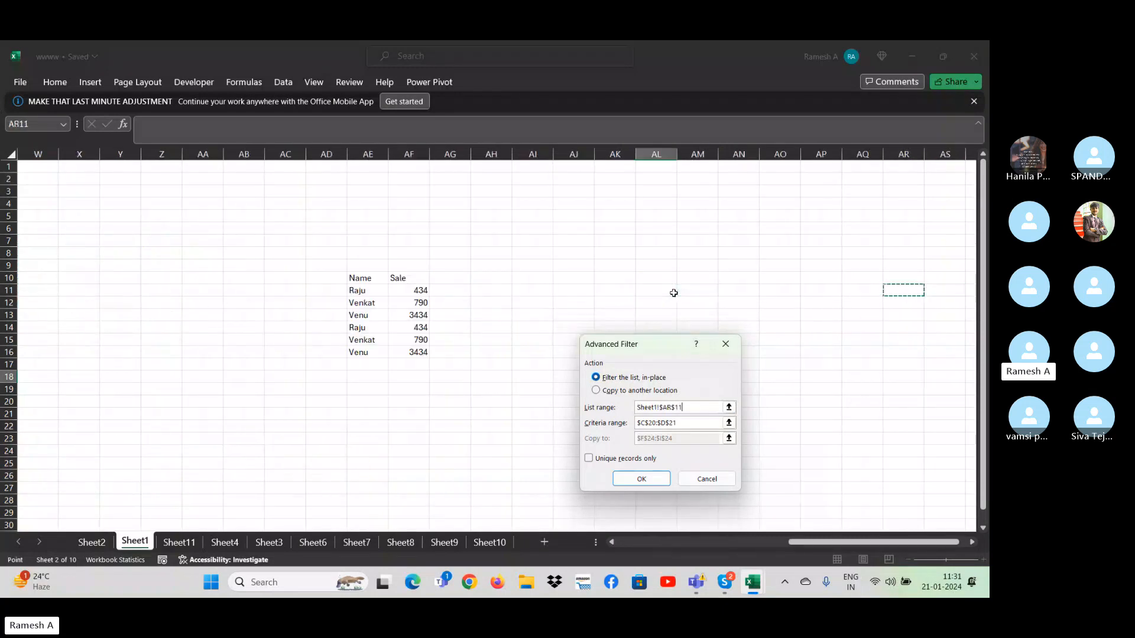
{"action": "key", "text": "Left"}
{"action": "key", "text": "Left"}
{"action": "key", "text": "Left"}
{"action": "key", "text": "Left"}
{"action": "key", "text": "Left"}
{"action": "key", "text": "Left"}
{"action": "key", "text": "Left"}
{"action": "key", "text": "Left"}
{"action": "key", "text": "Left"}
{"action": "key", "text": "Left"}
{"action": "key", "text": "Left"}
{"action": "key", "text": "Left"}
{"action": "key", "text": "Left"}
{"action": "key", "text": "Up"}
{"action": "key", "text": "shift+Right"}
{"action": "key", "text": "ctrl+shift+Down"}
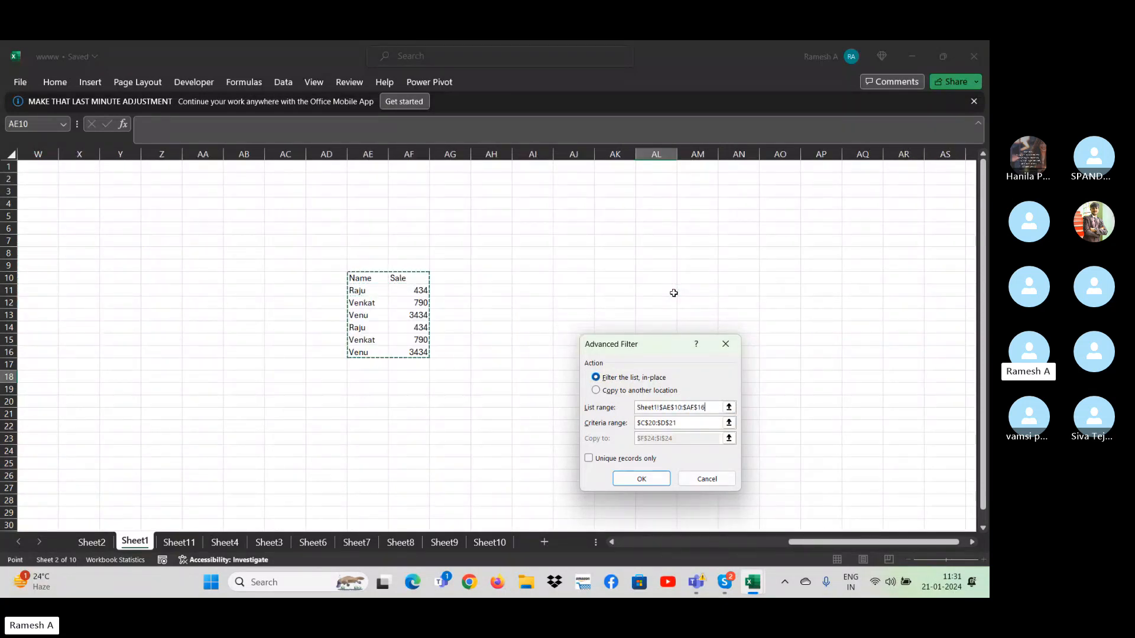
- Replace the Advanced Filter criteria range with AL16:AL17
{"action": "left_click", "coordinate": [698, 423]}
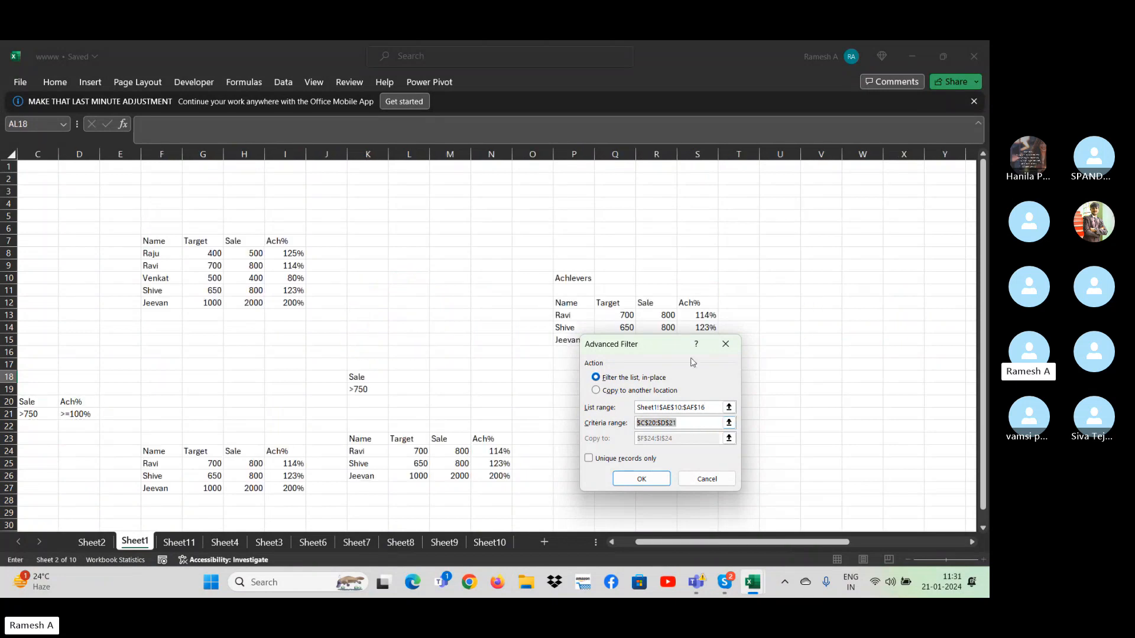
{"action": "left_click_drag", "start_coordinate": [654, 345], "coordinate": [988, 385]}
{"action": "left_click", "coordinate": [810, 366]}
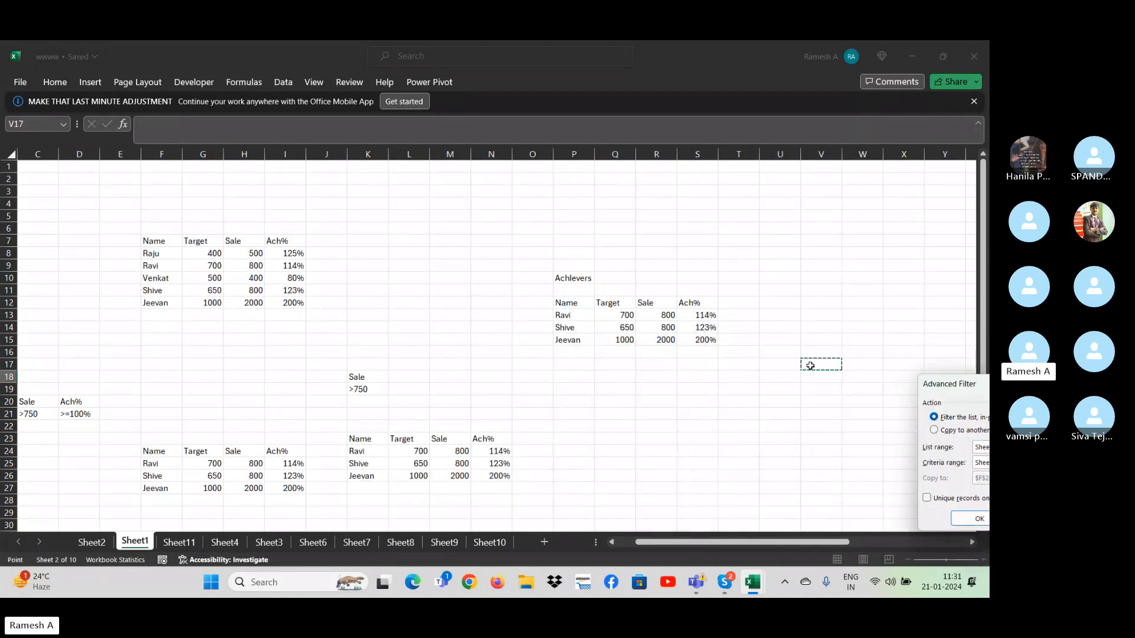
{"action": "key", "text": "Right"}
{"action": "key", "text": "Right"}
{"action": "key", "text": "Right"}
{"action": "key", "text": "Right"}
{"action": "key", "text": "Right"}
{"action": "key", "text": "Right"}
{"action": "key", "text": "Right"}
{"action": "key", "text": "Right"}
{"action": "key", "text": "Right"}
{"action": "key", "text": "Right"}
{"action": "key", "text": "Right"}
{"action": "key", "text": "Right"}
{"action": "key", "text": "Right"}
{"action": "key", "text": "Right"}
{"action": "key", "text": "Right"}
{"action": "key", "text": "Right"}
{"action": "key", "text": "Right"}
{"action": "key", "text": "Right"}
{"action": "key", "text": "Right"}
{"action": "key", "text": "Right"}
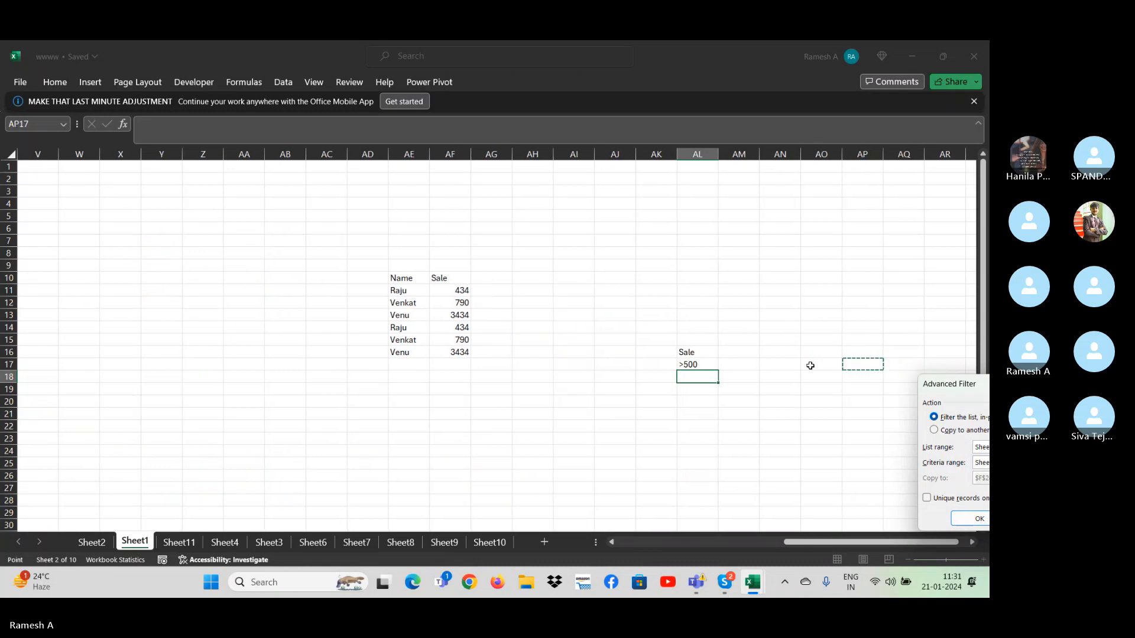
{"action": "key", "text": "Left"}
{"action": "key", "text": "Left"}
{"action": "key", "text": "Left"}
{"action": "key", "text": "Left"}
{"action": "key", "text": "shift+Up"}
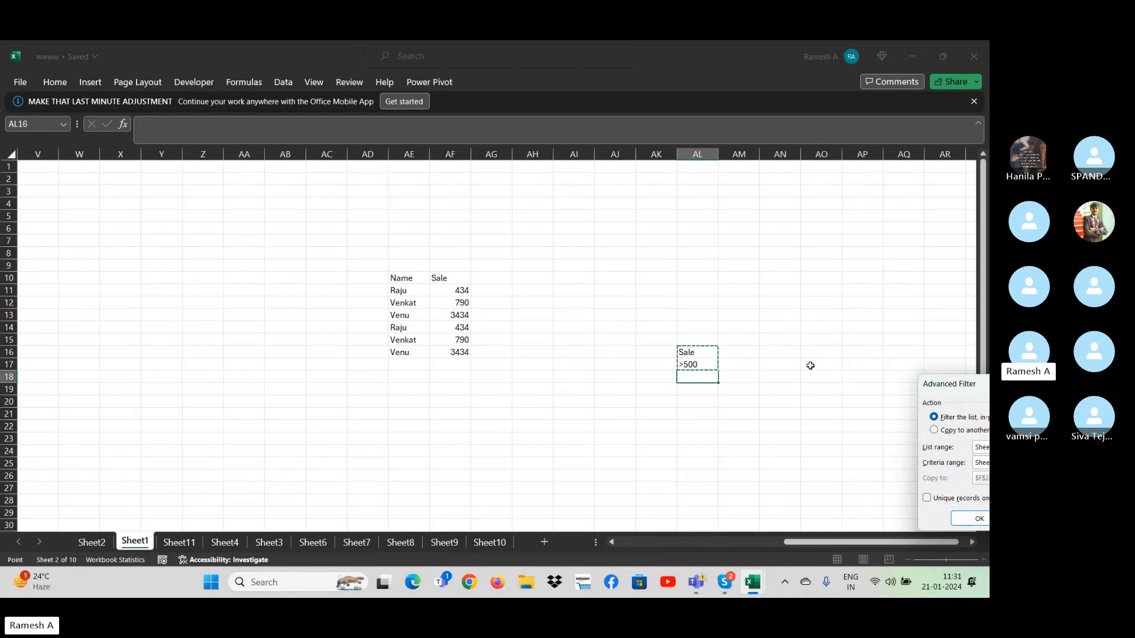
- Set the Advanced Filter to copy its results to another location starting at AE22, and run it
{"action": "left_click_drag", "start_coordinate": [969, 393], "coordinate": [830, 276]}
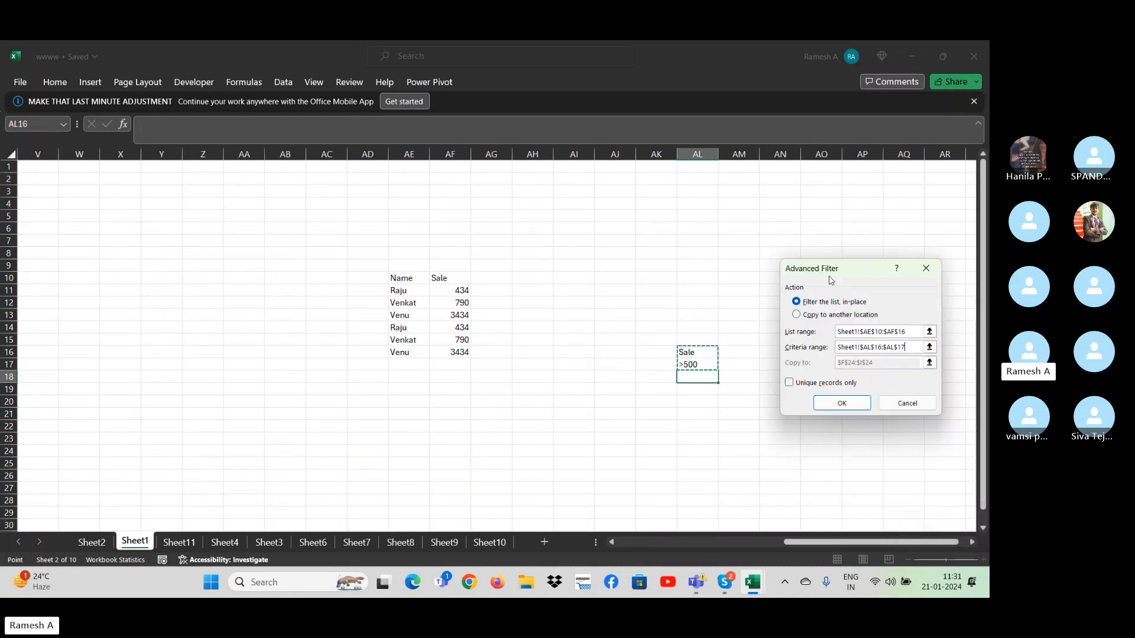
{"action": "left_click", "coordinate": [823, 314]}
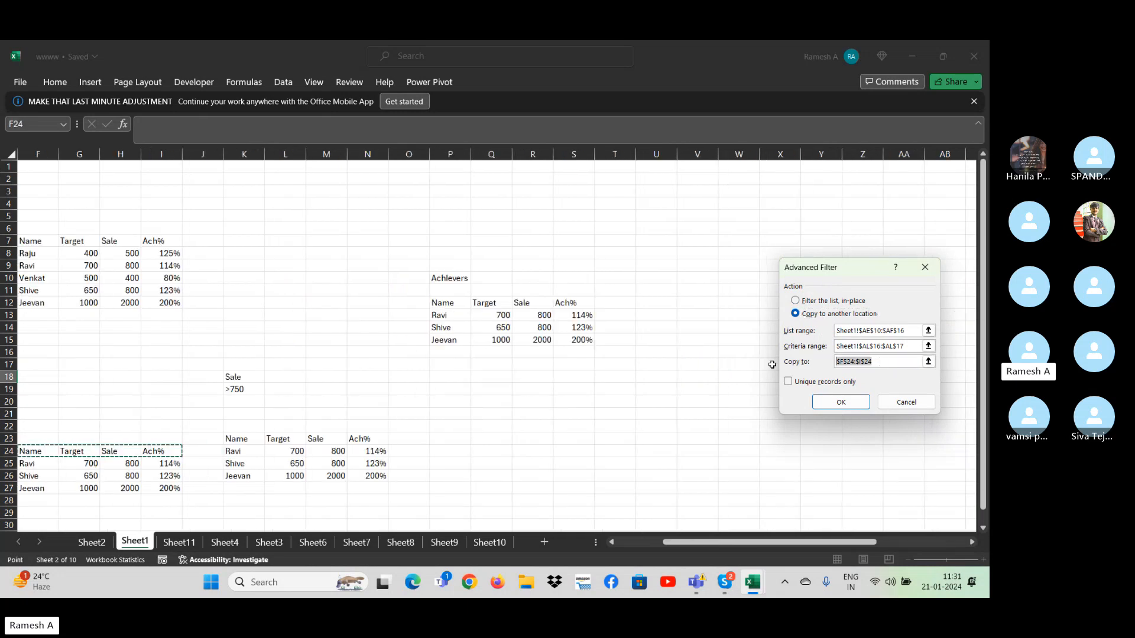
{"action": "left_click_drag", "start_coordinate": [768, 542], "coordinate": [859, 535]}
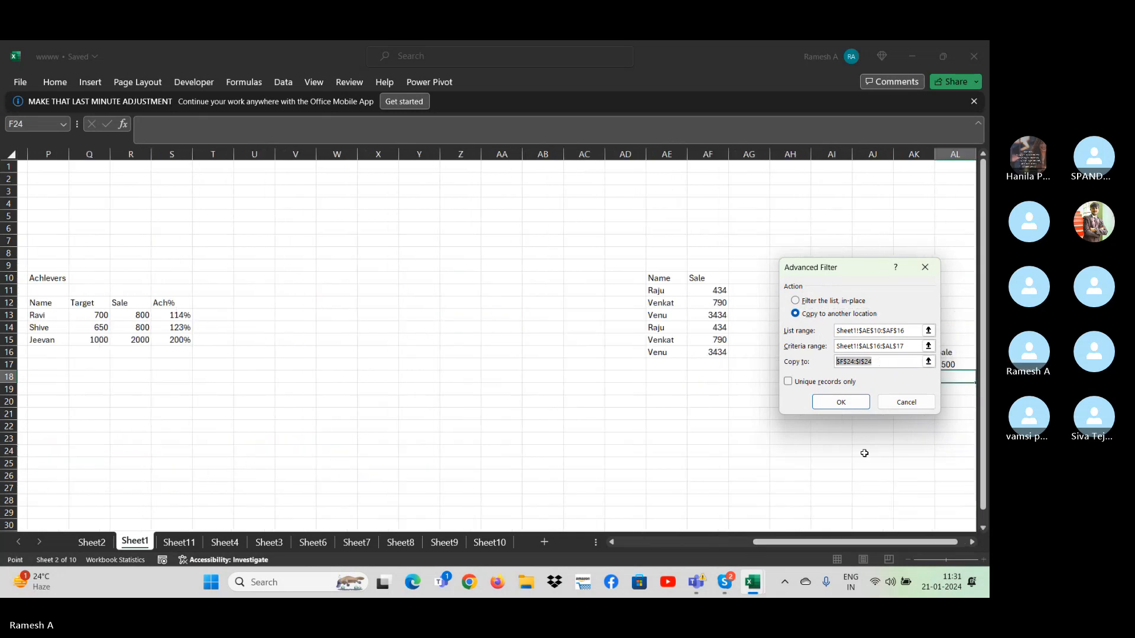
{"action": "left_click", "coordinate": [666, 426]}
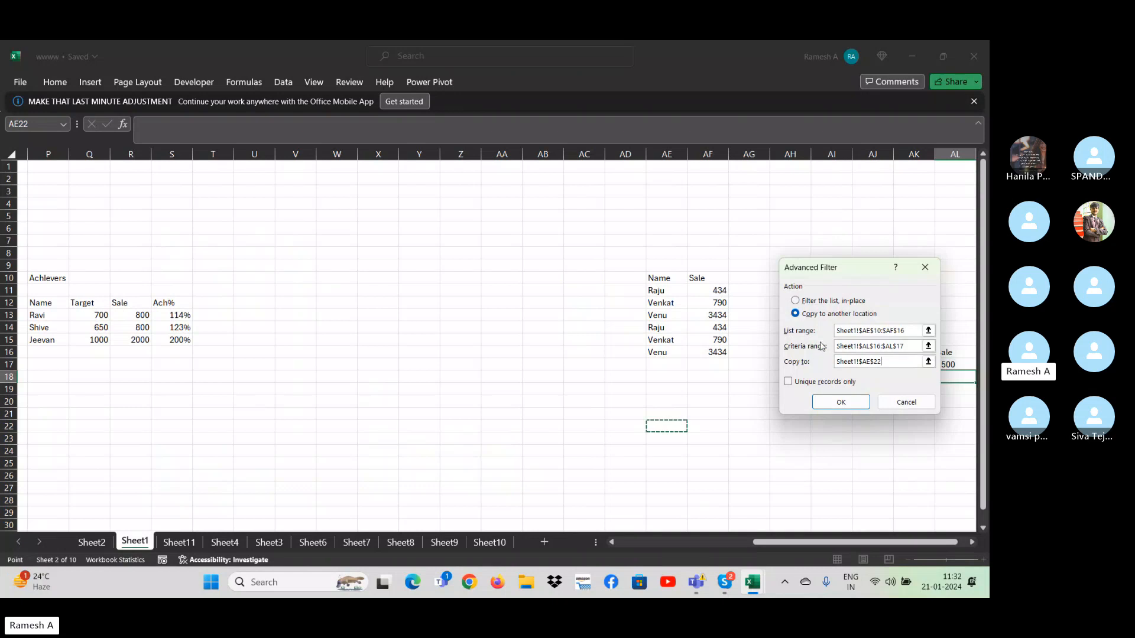
{"action": "left_click_drag", "start_coordinate": [846, 268], "coordinate": [502, 161]}
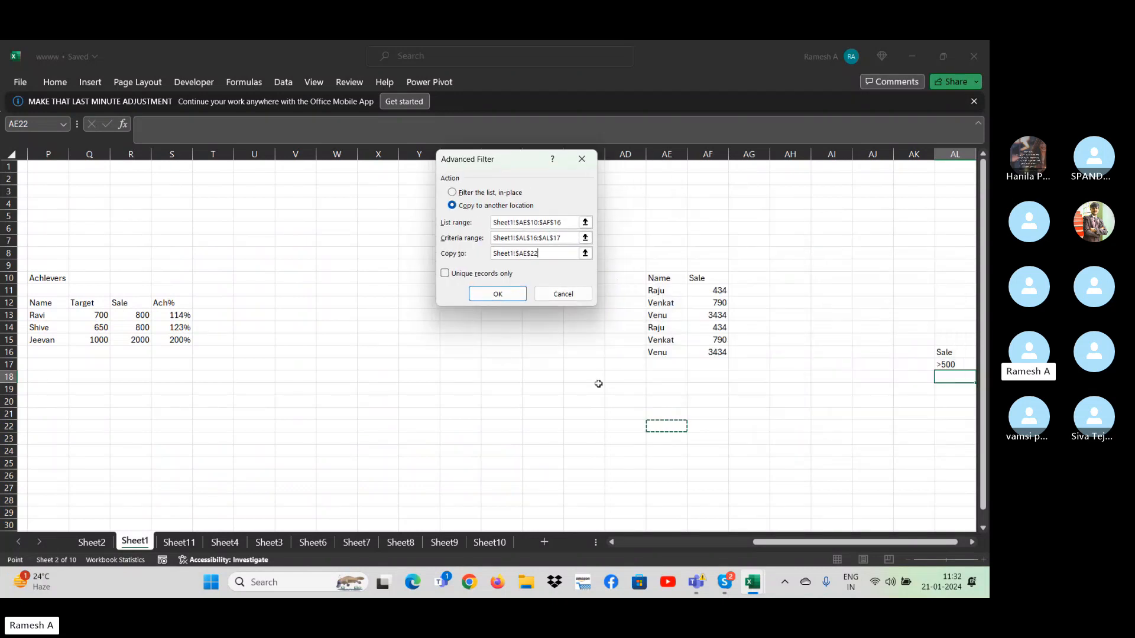
{"action": "left_click", "coordinate": [498, 294]}
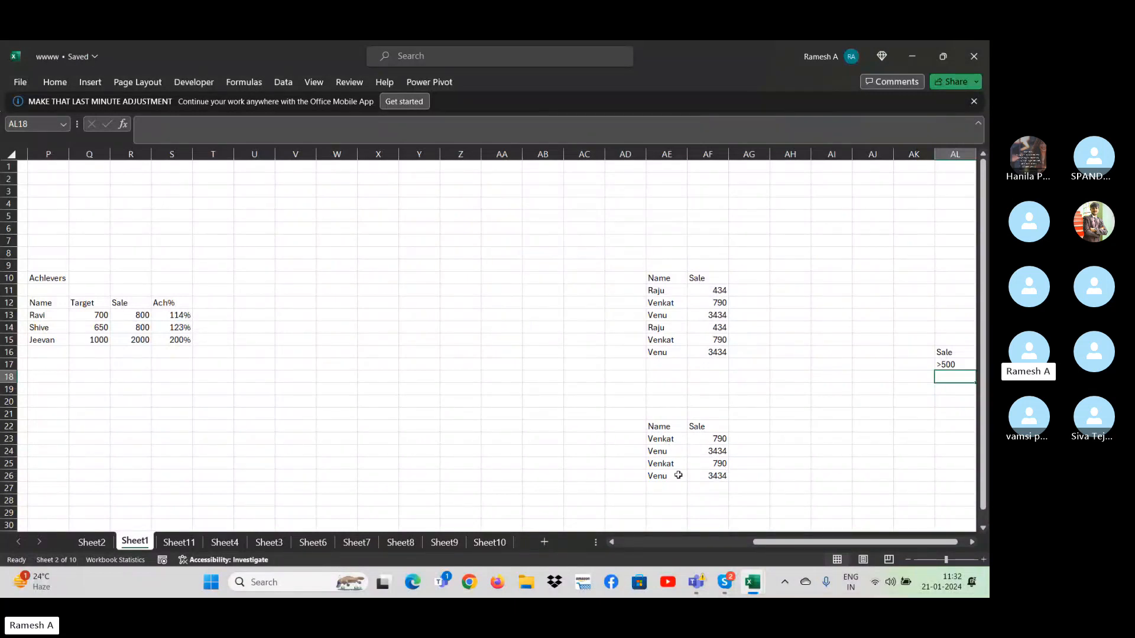
- Run Advanced Filter again on the same list and criteria, copying unique records only to AA22
{"action": "left_click", "coordinate": [656, 508]}
{"action": "scroll", "coordinate": [657, 502], "scroll_direction": "down", "scroll_amount": 1}
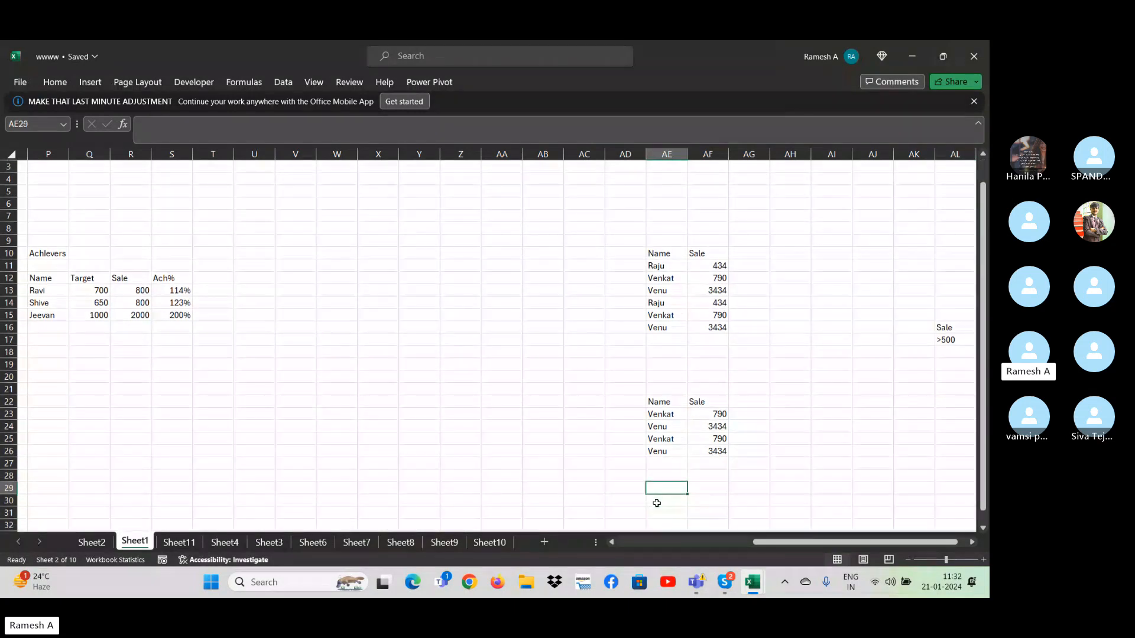
{"action": "left_click", "coordinate": [279, 83]}
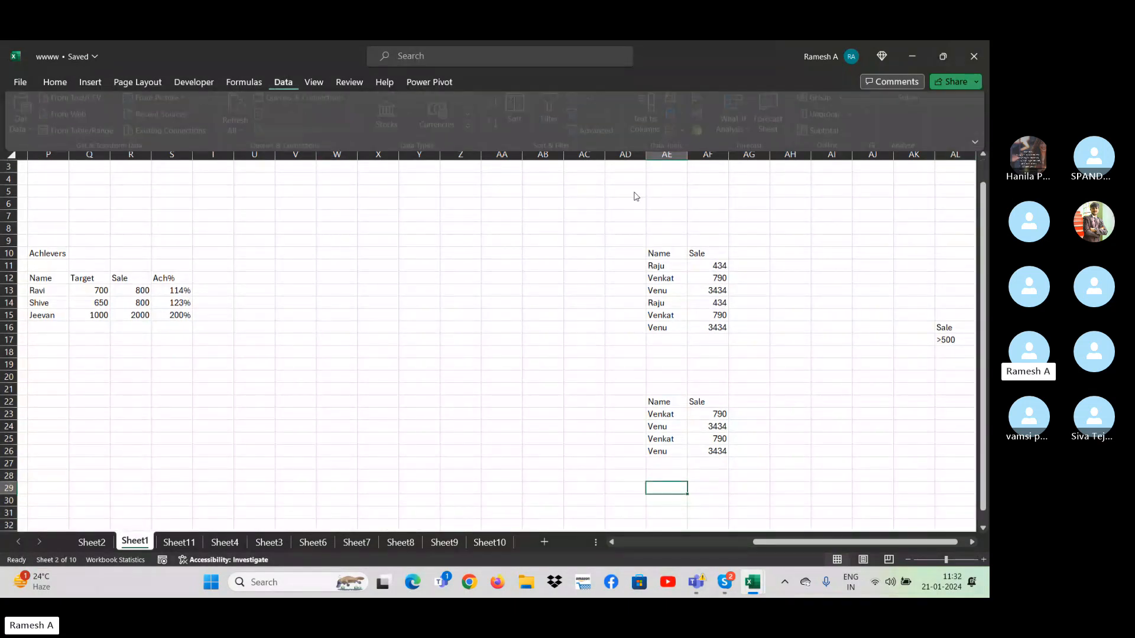
{"action": "left_click", "coordinate": [594, 136]}
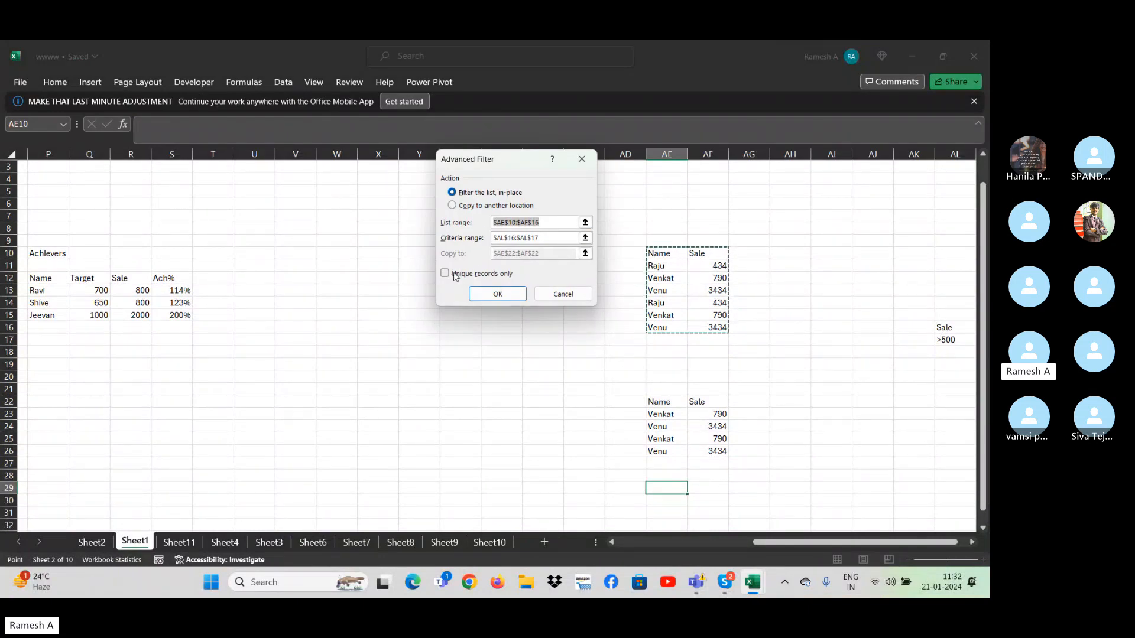
{"action": "left_click", "coordinate": [452, 206]}
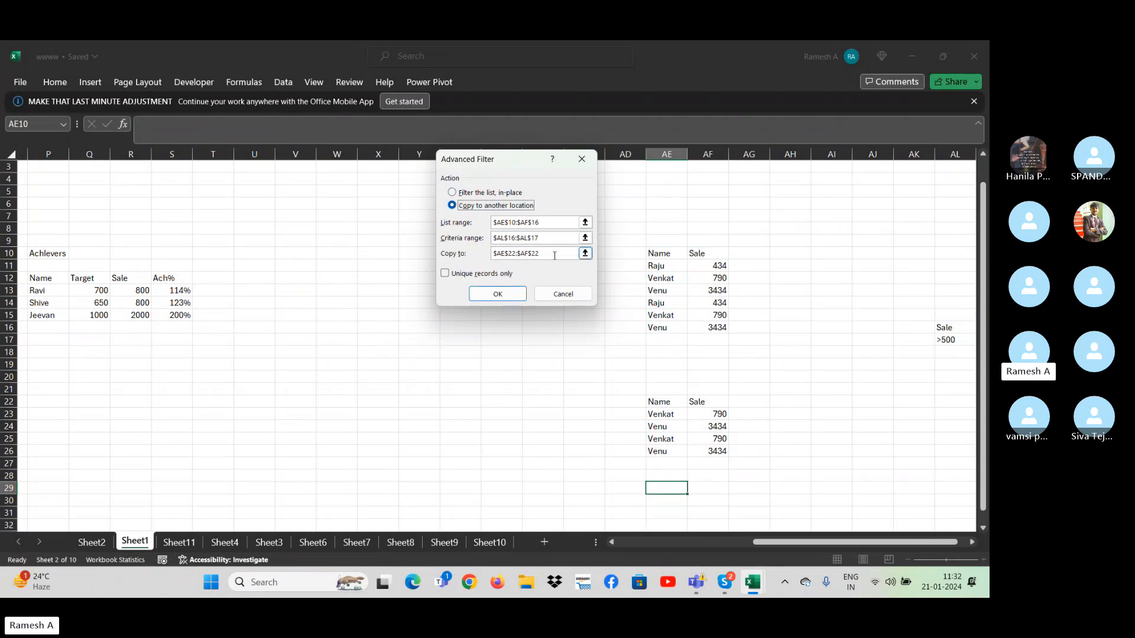
{"action": "left_click_drag", "start_coordinate": [554, 253], "coordinate": [460, 258]}
{"action": "left_click", "coordinate": [504, 403]}
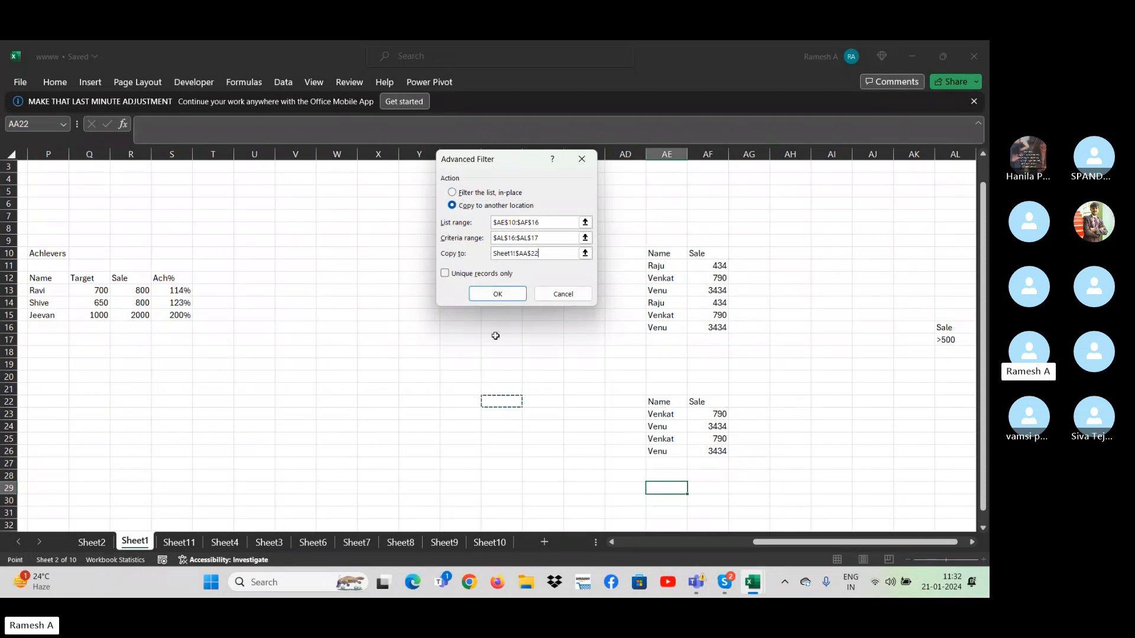
{"action": "left_click", "coordinate": [444, 273]}
{"action": "left_click", "coordinate": [481, 289]}
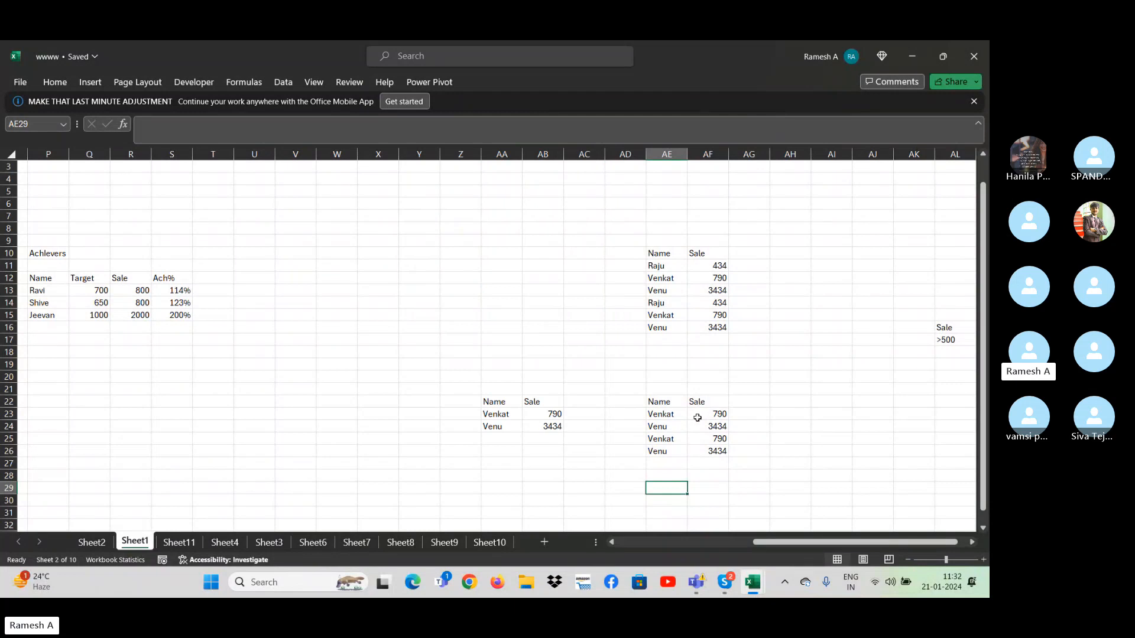
- Compare the repeated records in the AE22 results with the source table and the unique-records output at AA22
{"action": "left_click", "coordinate": [676, 414]}
{"action": "left_click", "coordinate": [674, 437]}
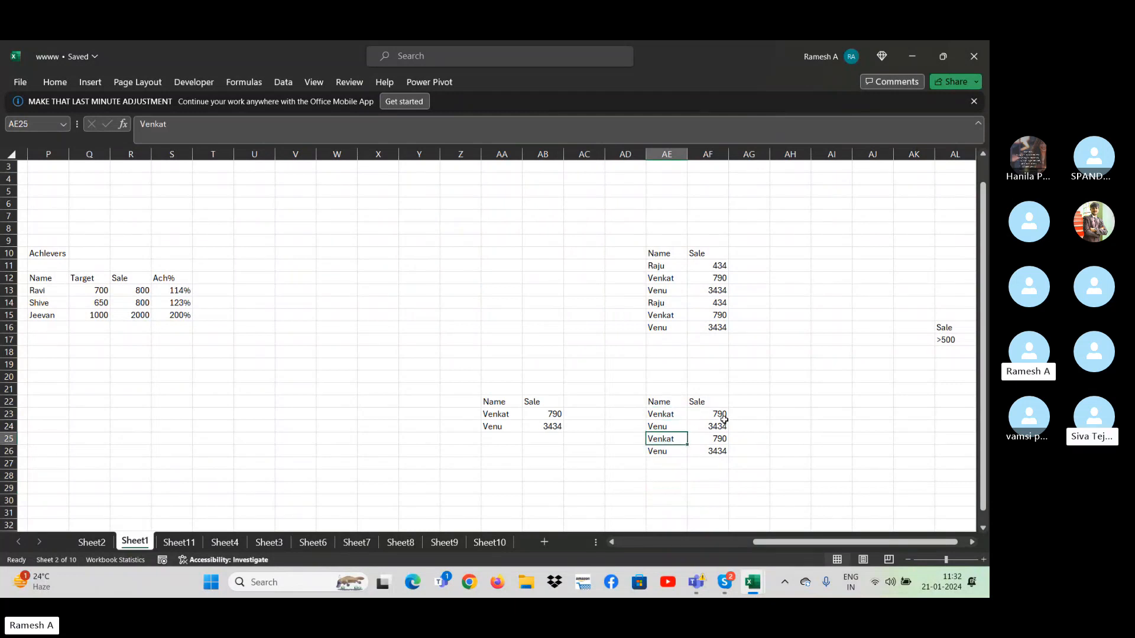
{"action": "left_click", "coordinate": [721, 416]}
{"action": "key", "text": "Down"}
{"action": "key", "text": "Down"}
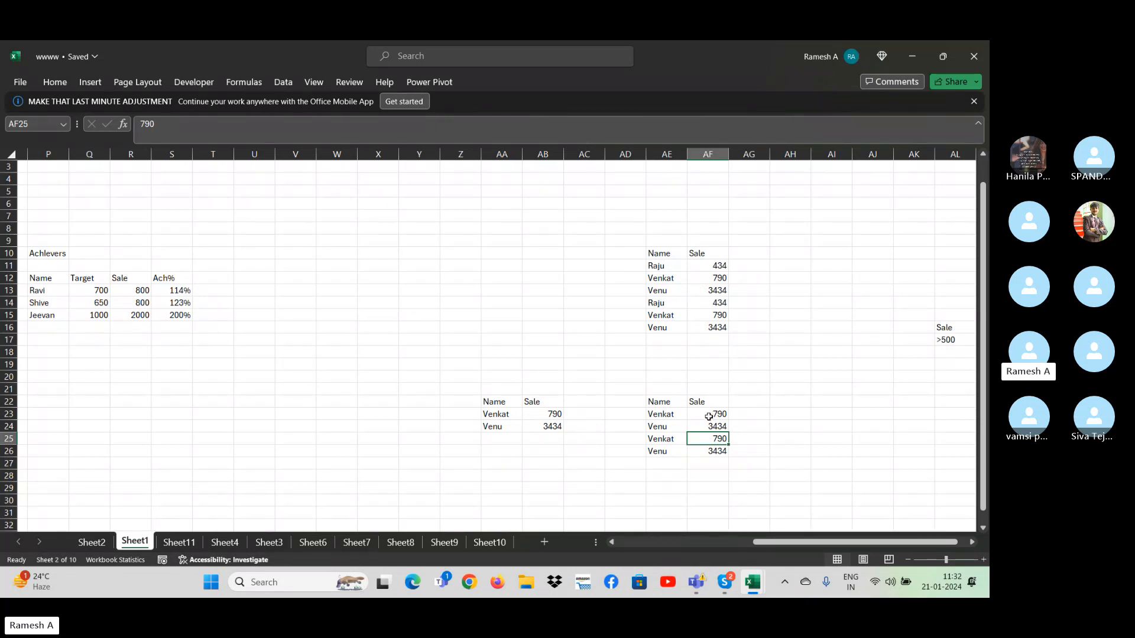
{"action": "left_click", "coordinate": [656, 277]}
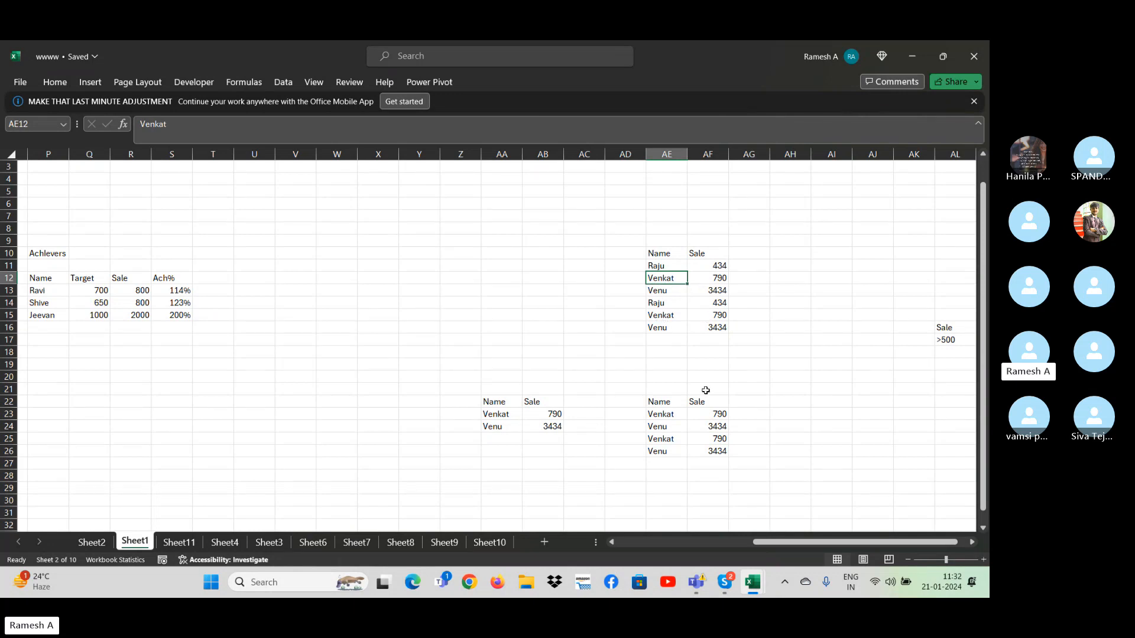
{"action": "left_click", "coordinate": [545, 417]}
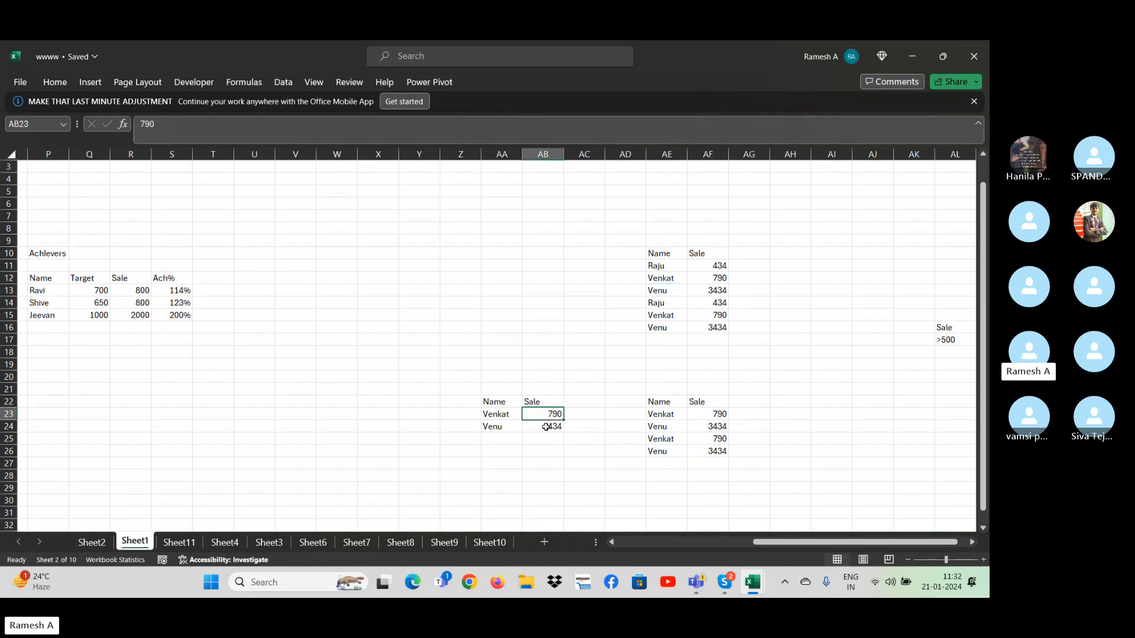
{"action": "left_click", "coordinate": [551, 426]}
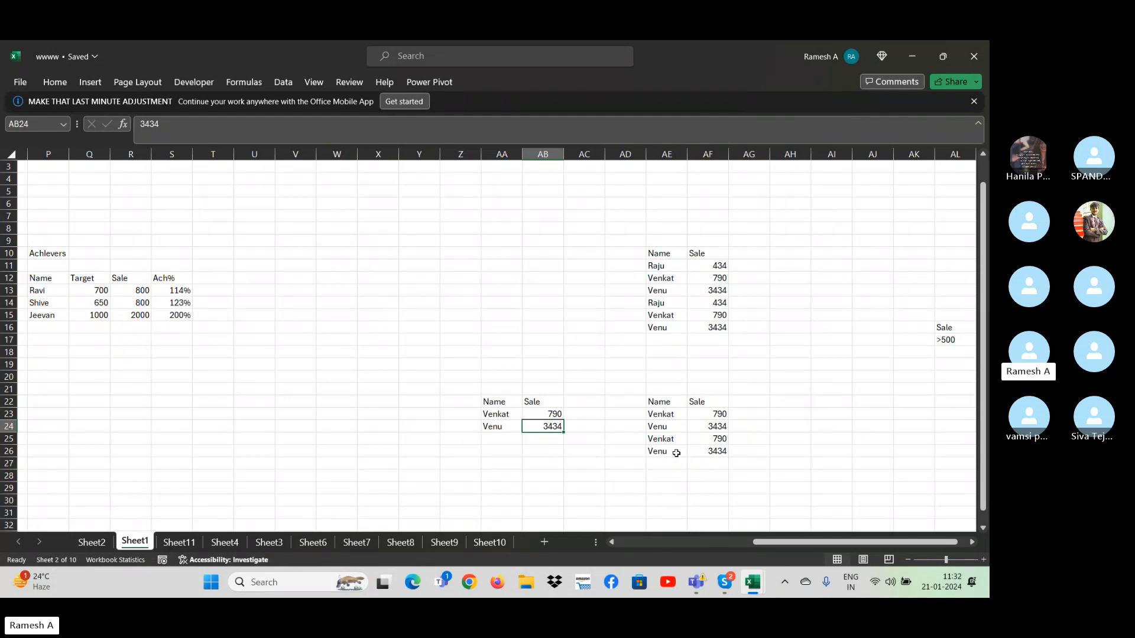
{"action": "left_click", "coordinate": [649, 438]}
{"action": "left_click", "coordinate": [521, 331]}
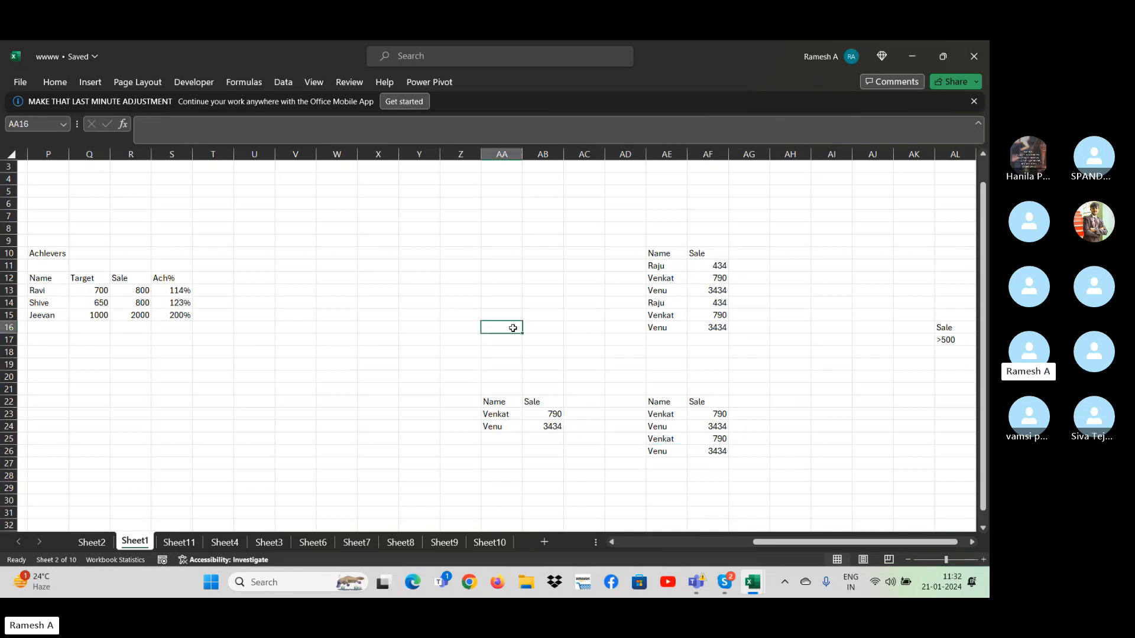
{"action": "left_click", "coordinate": [614, 386]}
{"action": "left_click", "coordinate": [444, 302]}
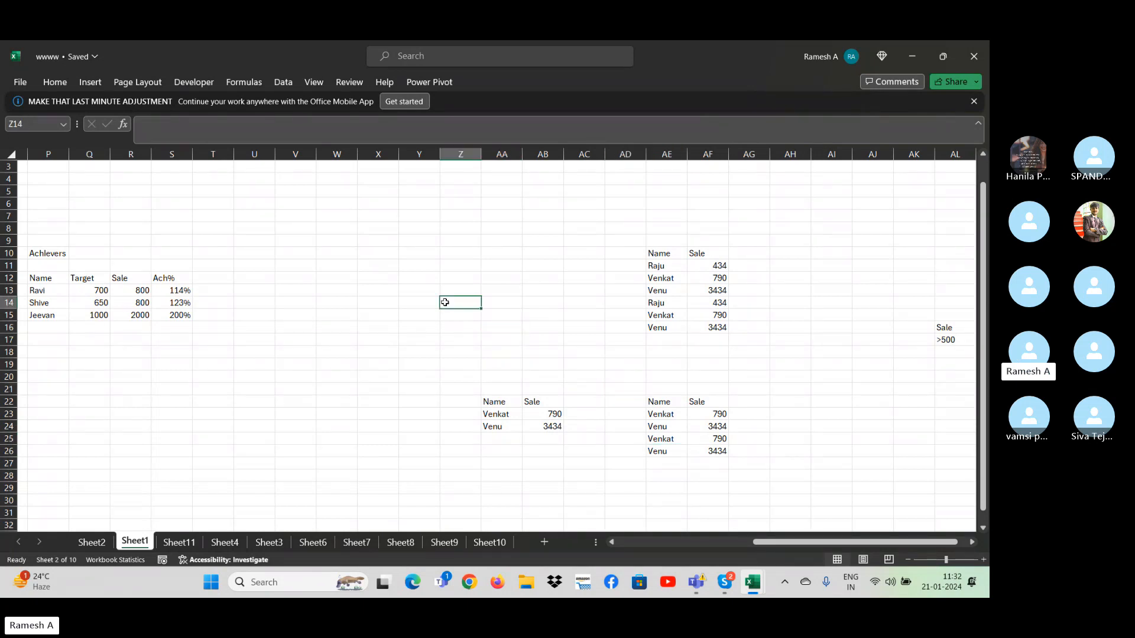
{"action": "key", "text": "Left"}
{"action": "key", "text": "Left"}
{"action": "key", "text": "Left"}
{"action": "key", "text": "Left"}
{"action": "key", "text": "Left"}
{"action": "key", "text": "Left"}
{"action": "key", "text": "Left"}
{"action": "key", "text": "Left"}
{"action": "key", "text": "Left"}
{"action": "key", "text": "Left"}
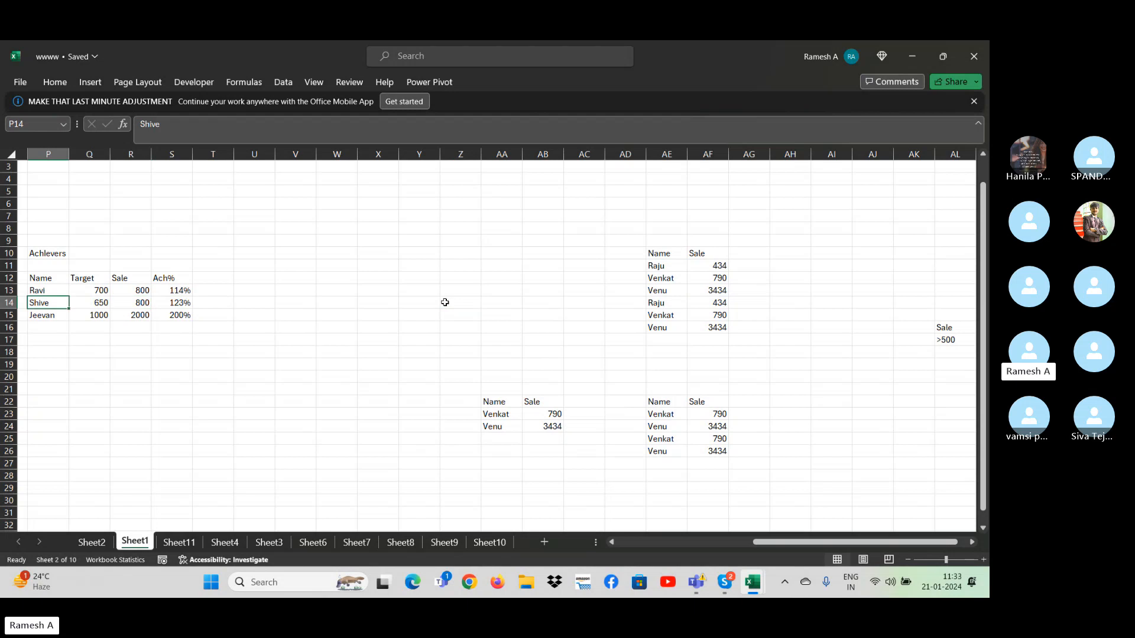
{"action": "key", "text": "Right"}
{"action": "key", "text": "Right"}
{"action": "key", "text": "Right"}
{"action": "key", "text": "Right"}
{"action": "key", "text": "Right"}
{"action": "key", "text": "Right"}
{"action": "key", "text": "Right"}
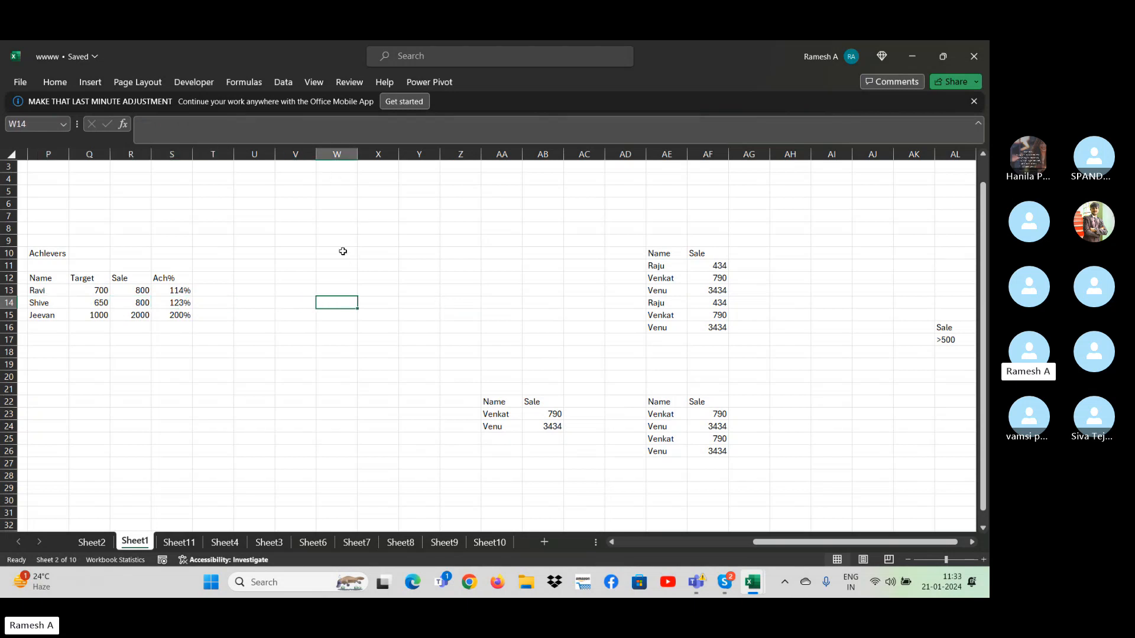
- Copy the Target header from the Achievers table into W13
{"action": "left_click_drag", "start_coordinate": [56, 277], "coordinate": [135, 279]}
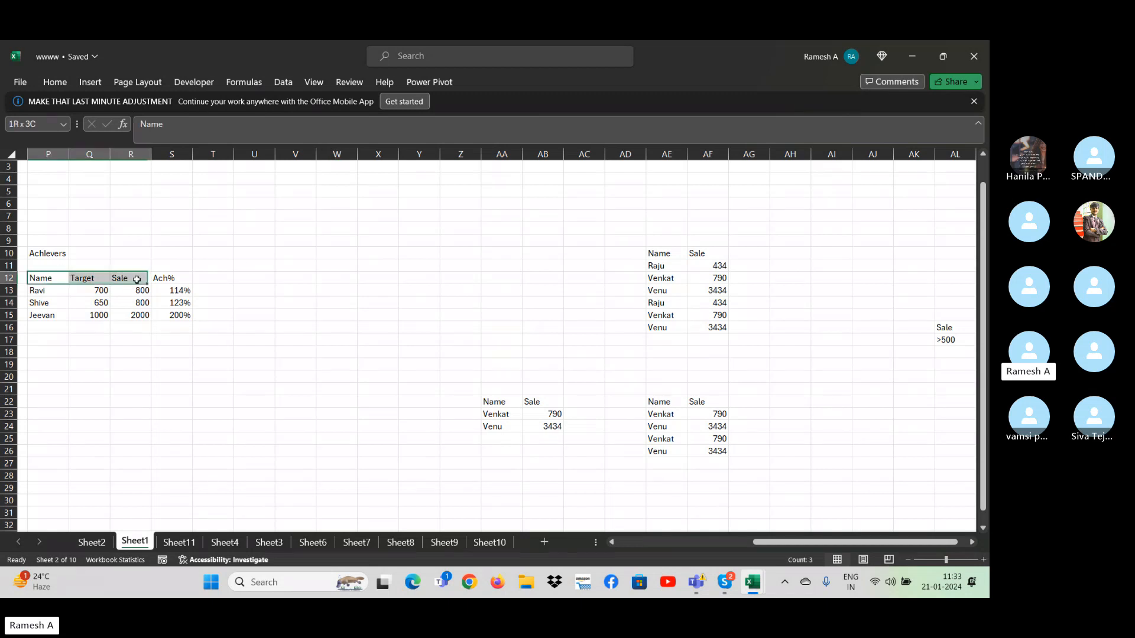
{"action": "left_click", "coordinate": [59, 281]}
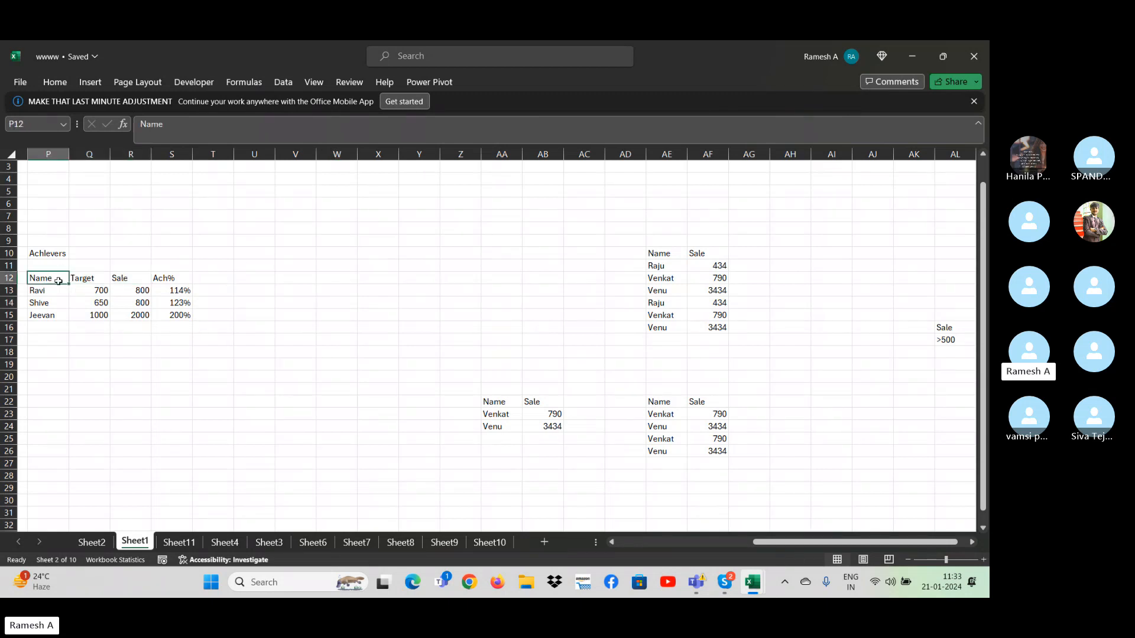
{"action": "left_click", "coordinate": [98, 278]}
{"action": "key", "text": "ctrl+c"}
{"action": "left_click", "coordinate": [332, 290]}
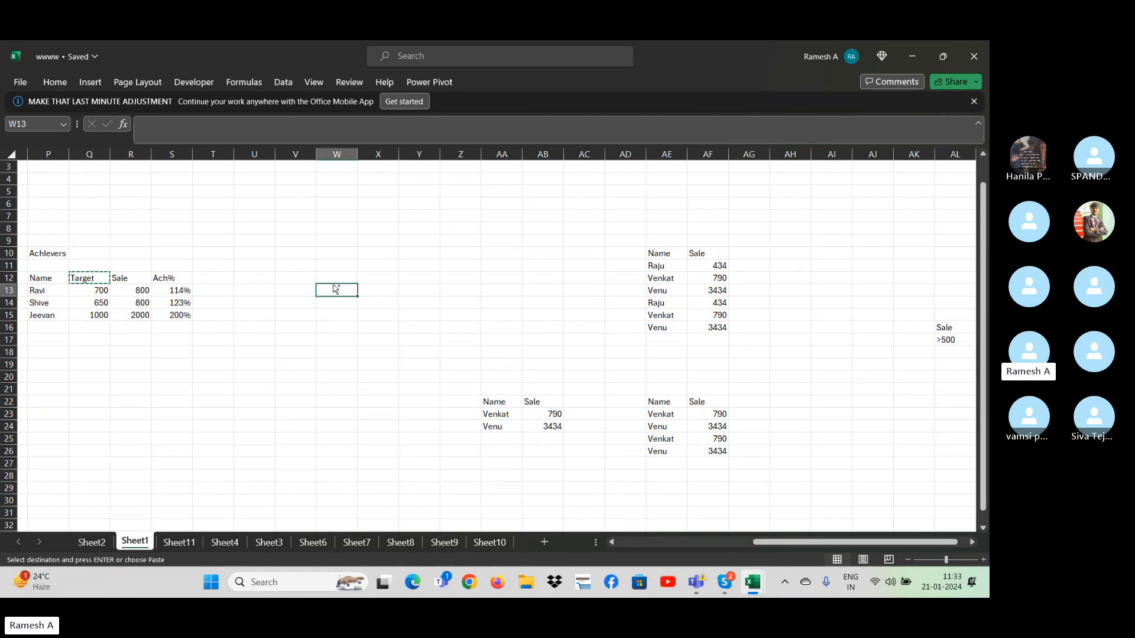
{"action": "key", "text": "ctrl+v"}
{"action": "left_click", "coordinate": [337, 304]}
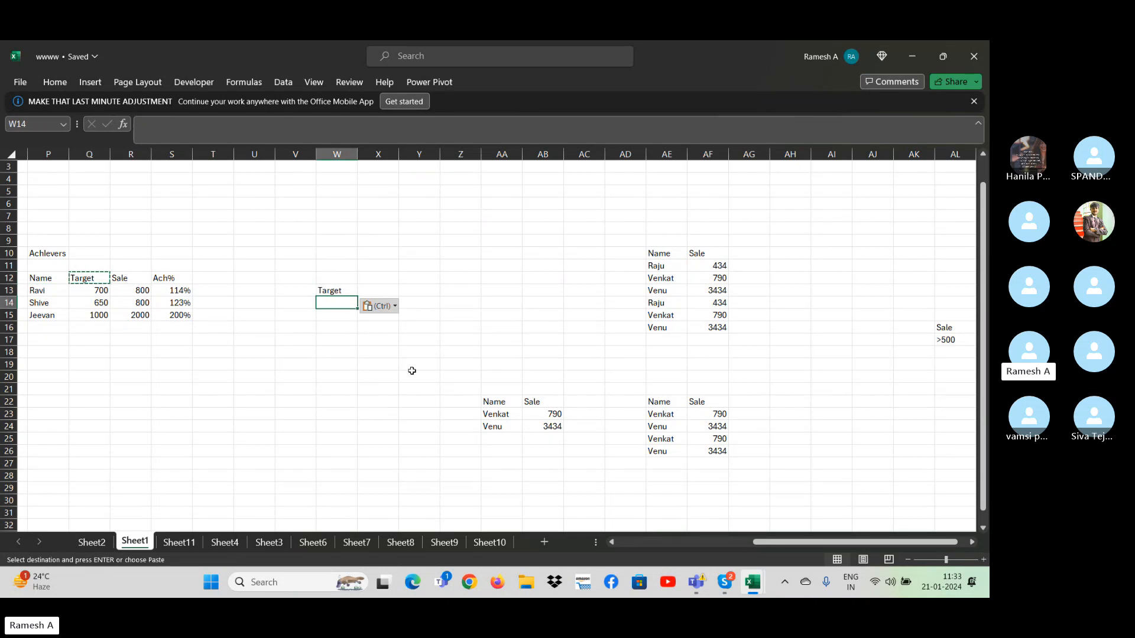
{"action": "type", "text": ">10"}
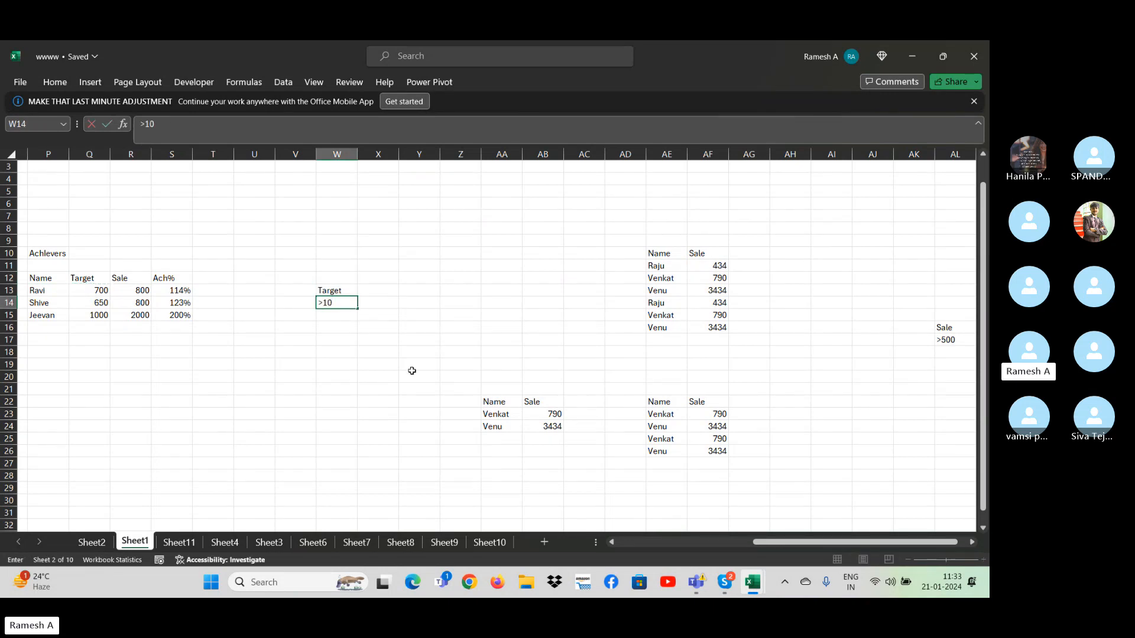
{"action": "key", "text": "Escape"}
{"action": "type", "text": "<"}
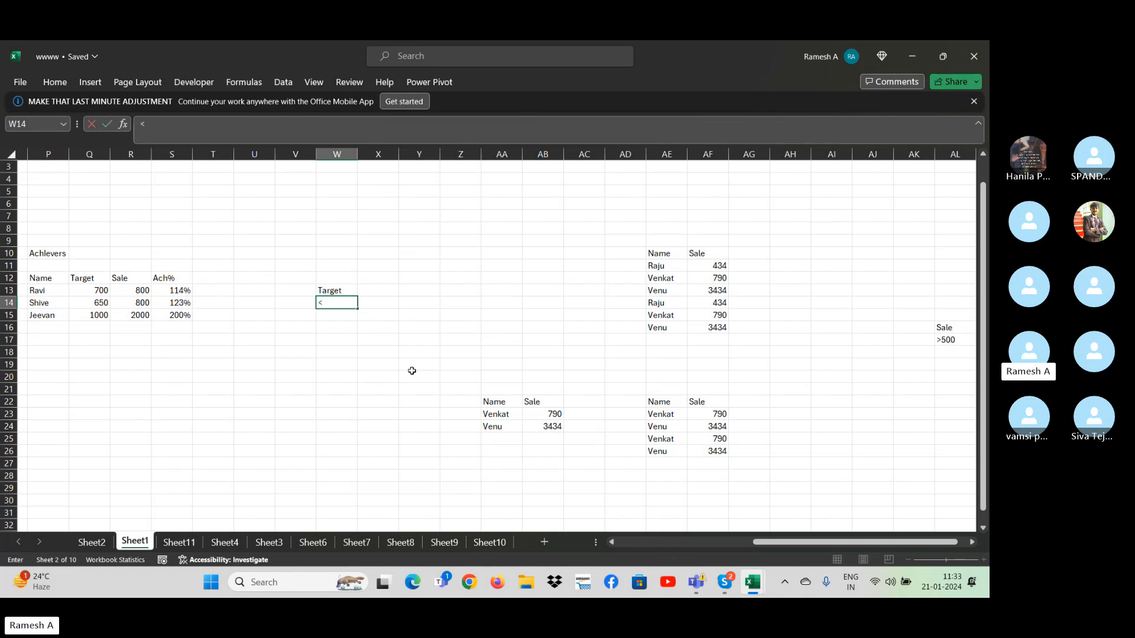
{"action": "key", "text": "Escape"}
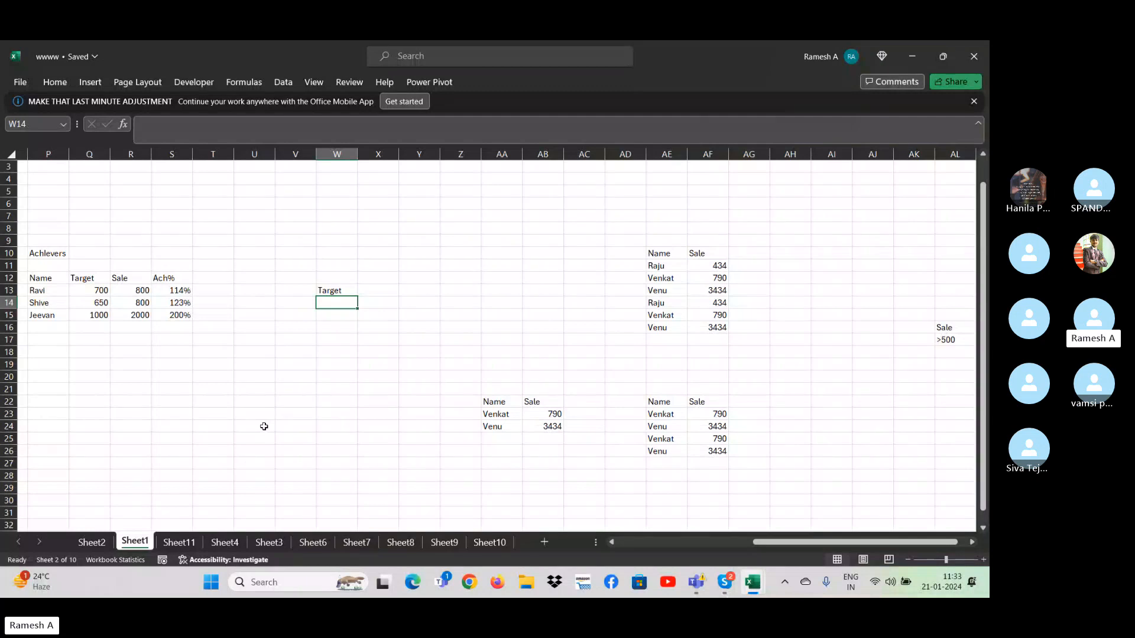
{"action": "left_click", "coordinate": [92, 542]}
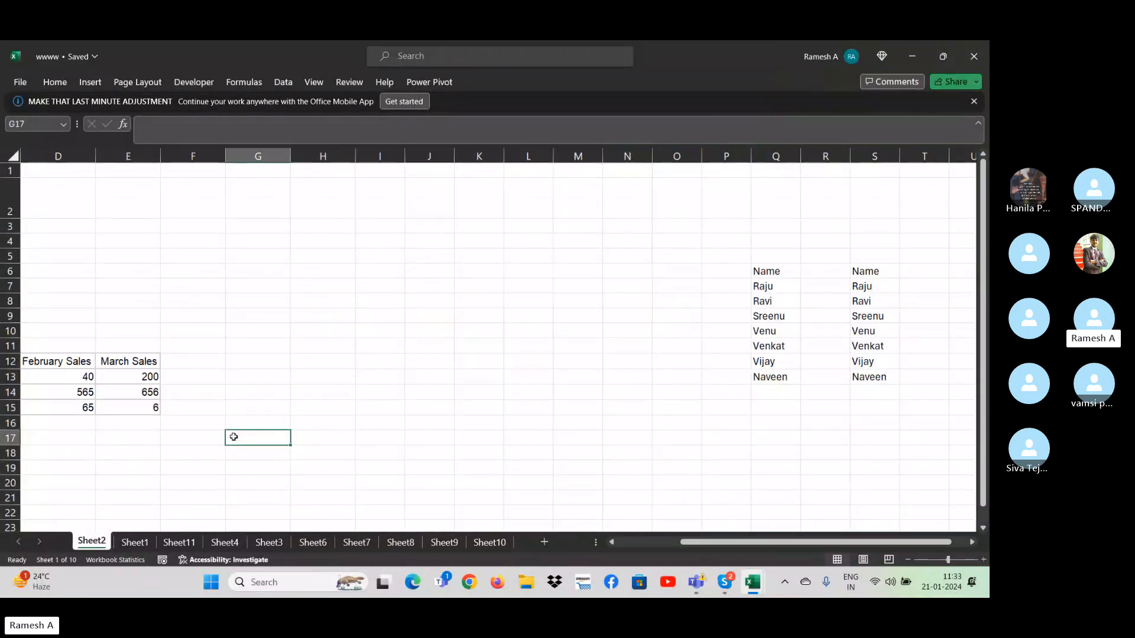
{"action": "left_click", "coordinate": [136, 542]}
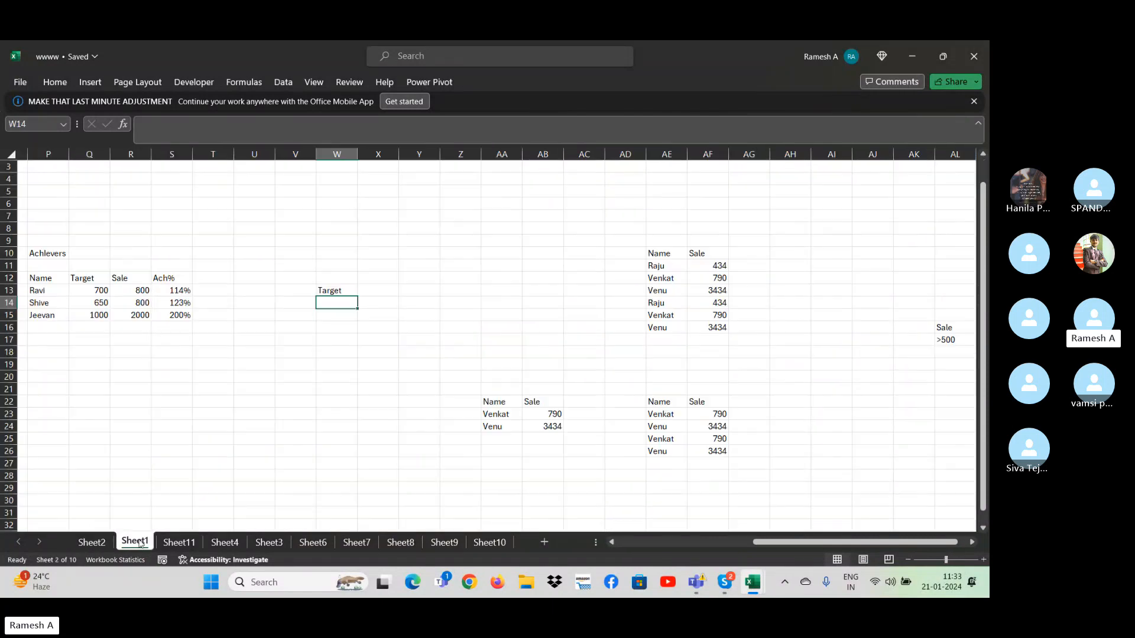
{"action": "left_click", "coordinate": [283, 83]}
{"action": "left_click", "coordinate": [600, 131]}
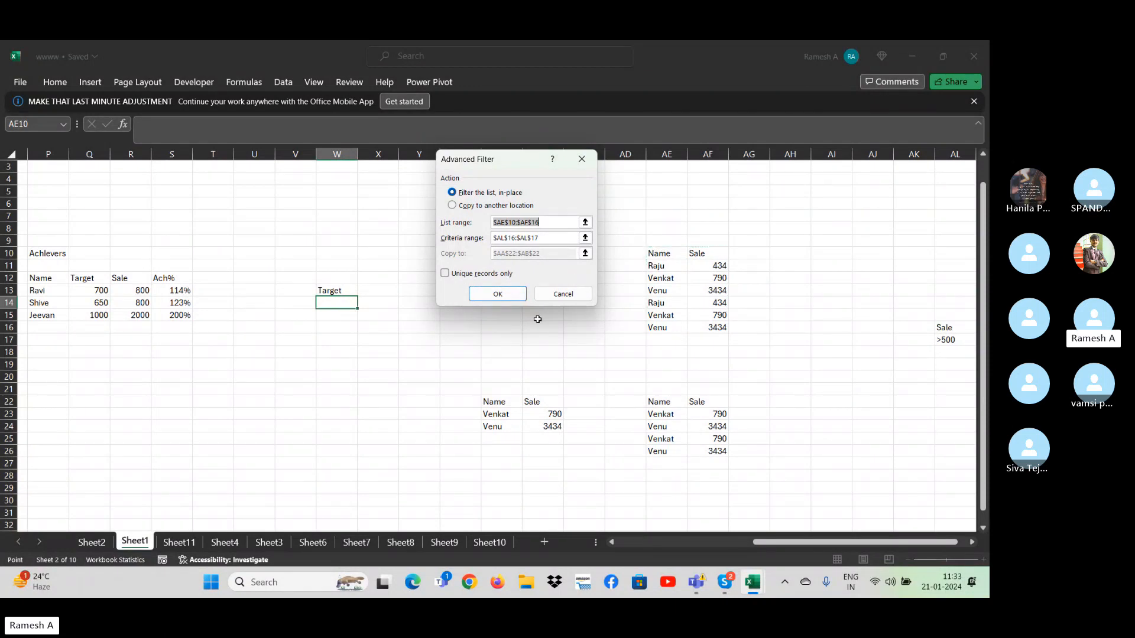
{"action": "key", "text": "Escape"}
- Copy the Name column AE10:AE16, including its header, to the range starting at Y12
{"action": "left_click", "coordinate": [663, 266]}
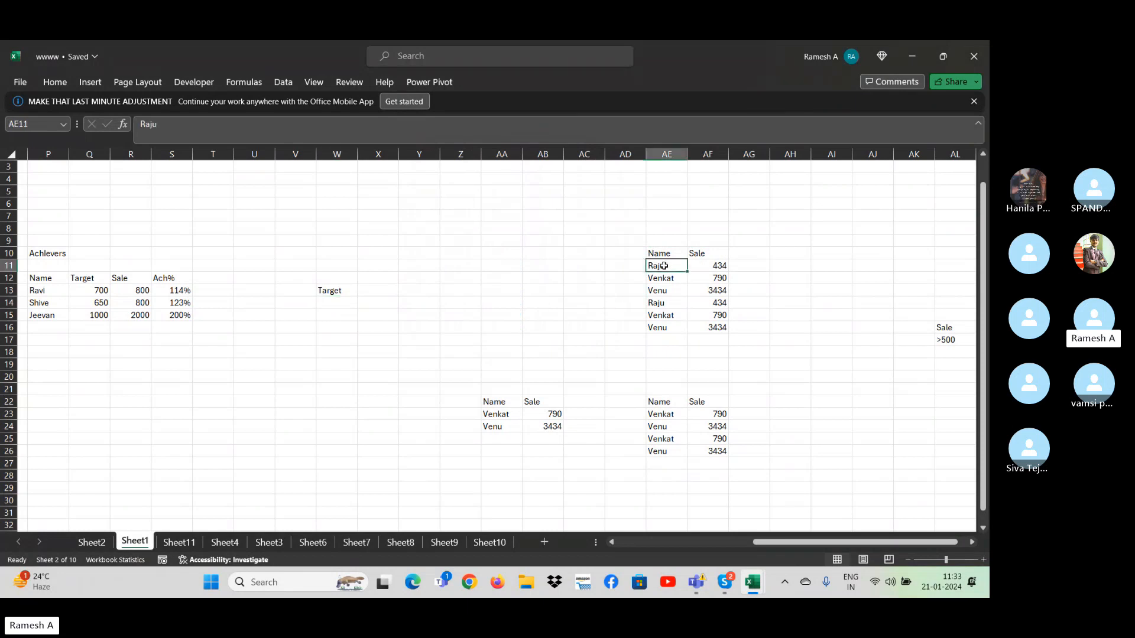
{"action": "key", "text": "Up"}
{"action": "key", "text": "ctrl+shift+Down"}
{"action": "key", "text": "ctrl+c"}
{"action": "key", "text": "Left"}
{"action": "key", "text": "Left"}
{"action": "key", "text": "Left"}
{"action": "key", "text": "Left"}
{"action": "key", "text": "Left"}
{"action": "key", "text": "Left"}
{"action": "key", "text": "Left"}
{"action": "key", "text": "Left"}
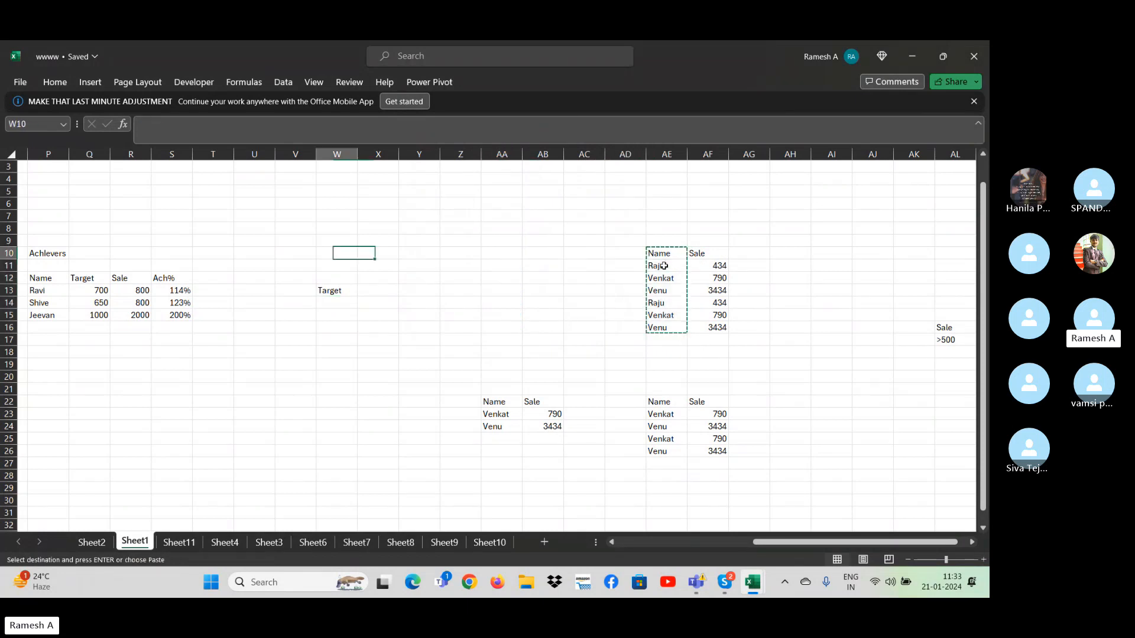
{"action": "key", "text": "Down"}
{"action": "key", "text": "Down"}
{"action": "key", "text": "Right"}
{"action": "key", "text": "Right"}
{"action": "key", "text": "ctrl+v"}
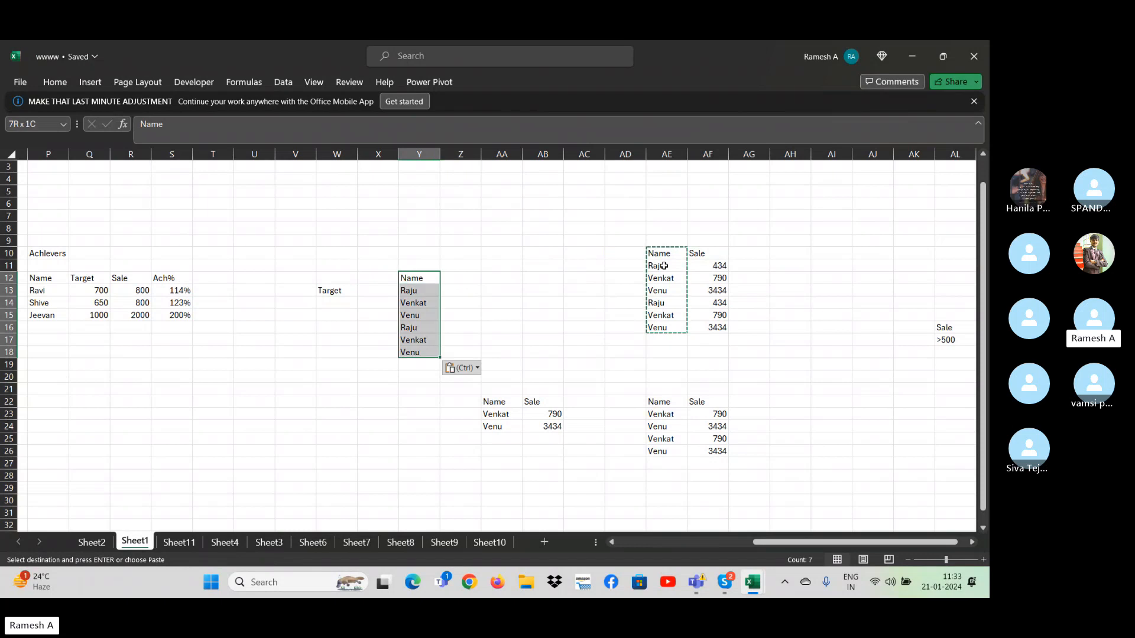
- Set up an Advanced Filter with the Name list Y12:Y18 as list range and an empty criteria range
{"action": "left_click", "coordinate": [283, 82]}
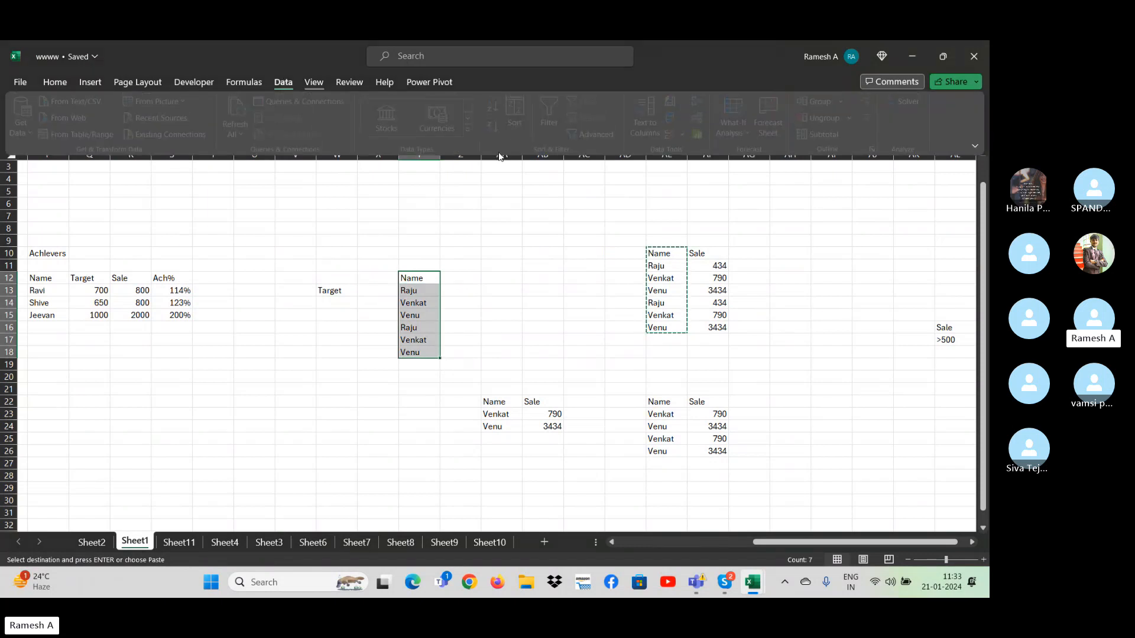
{"action": "left_click", "coordinate": [597, 134]}
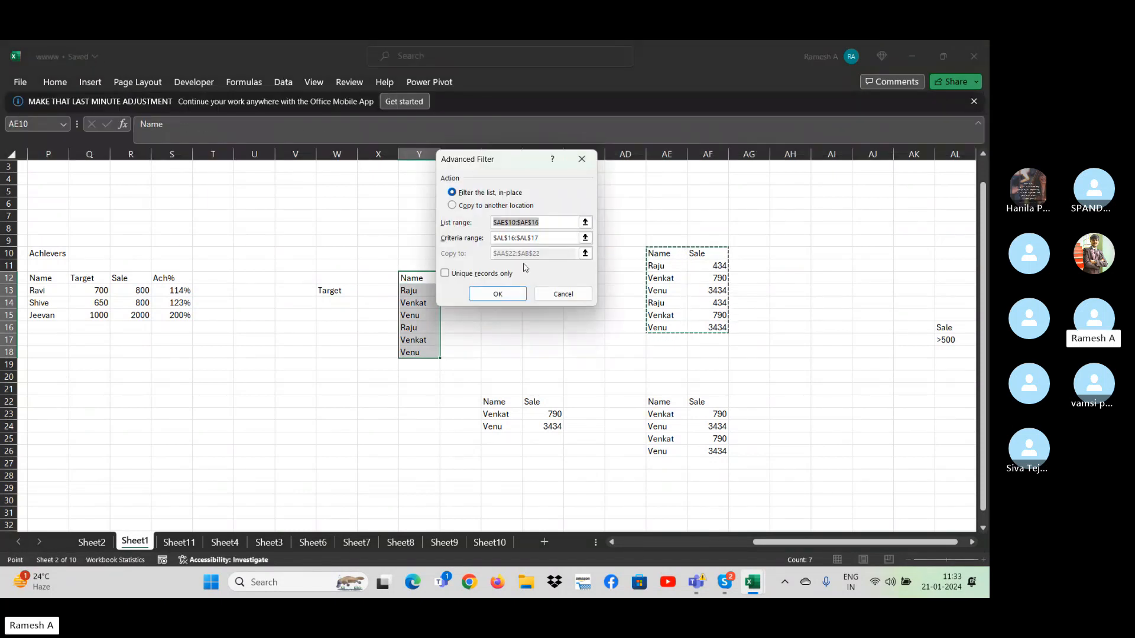
{"action": "left_click_drag", "start_coordinate": [560, 220], "coordinate": [457, 227]}
{"action": "left_click_drag", "start_coordinate": [405, 281], "coordinate": [435, 354]}
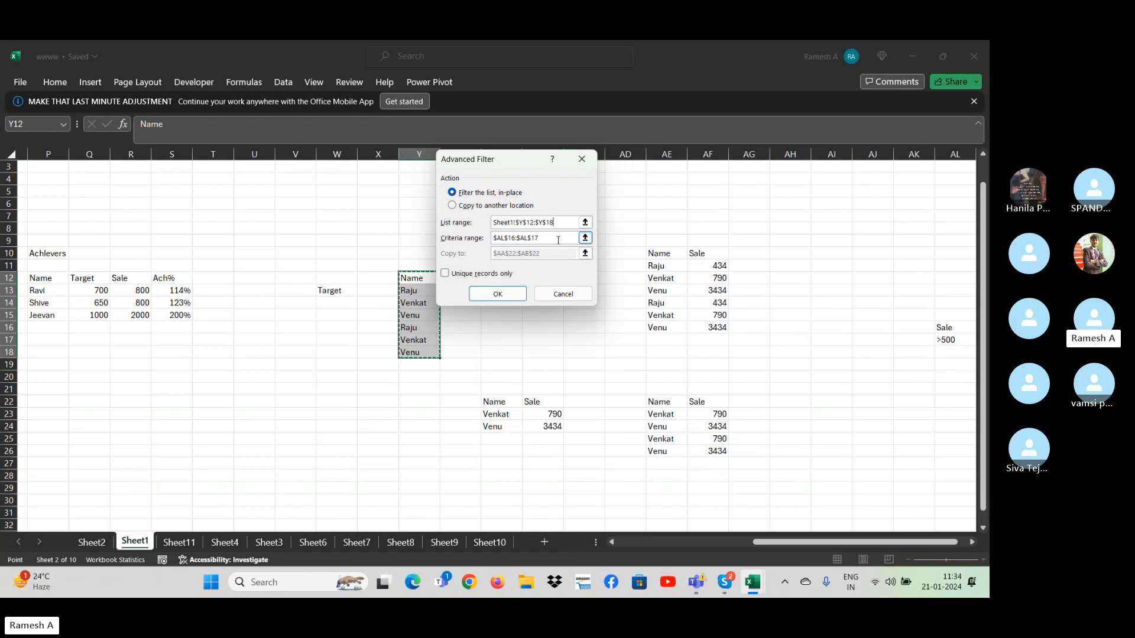
{"action": "key", "text": "Tab"}
{"action": "key", "text": "BackSpace"}
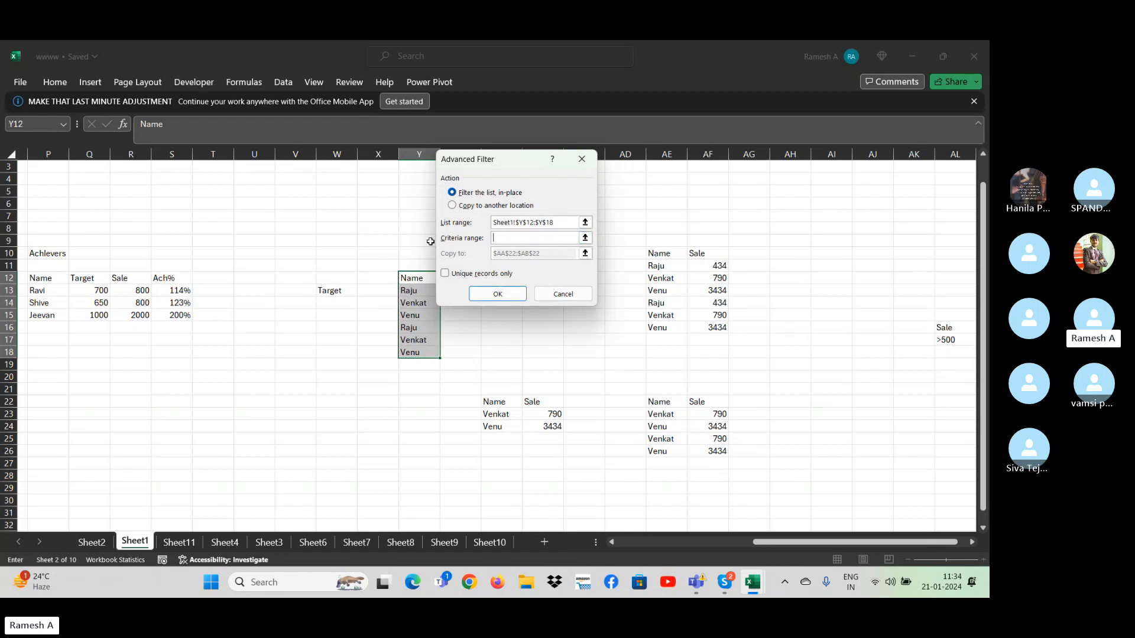
- Run the filter so that it copies unique records only to another location starting at AA17
{"action": "left_click", "coordinate": [462, 211]}
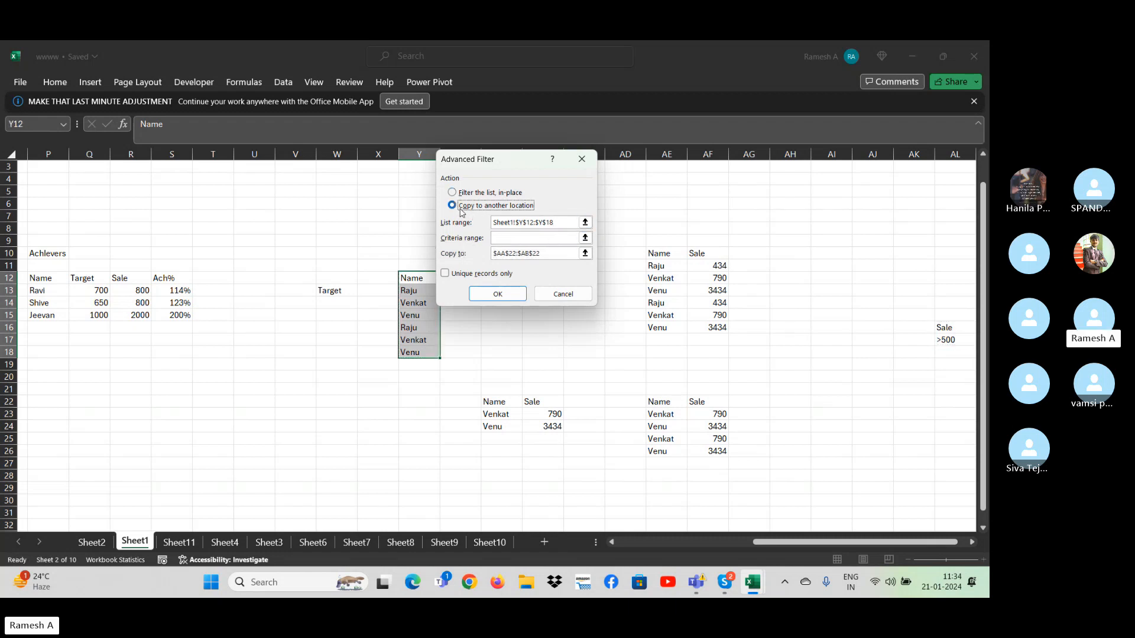
{"action": "left_click", "coordinate": [532, 253]}
{"action": "left_click", "coordinate": [504, 341]}
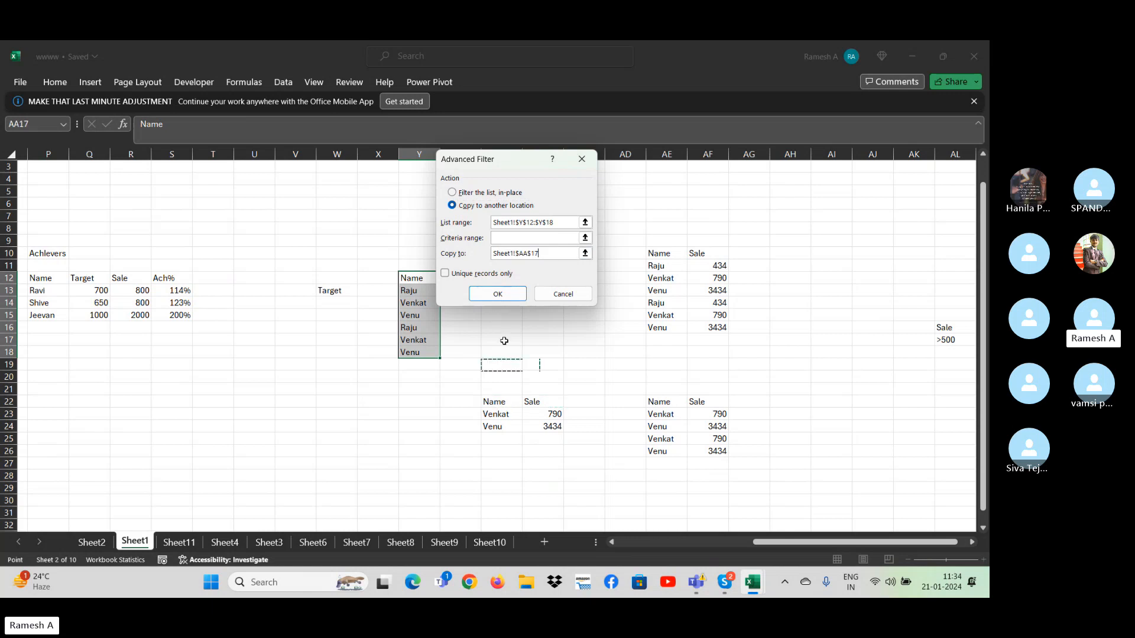
{"action": "left_click", "coordinate": [455, 276]}
{"action": "left_click", "coordinate": [497, 294]}
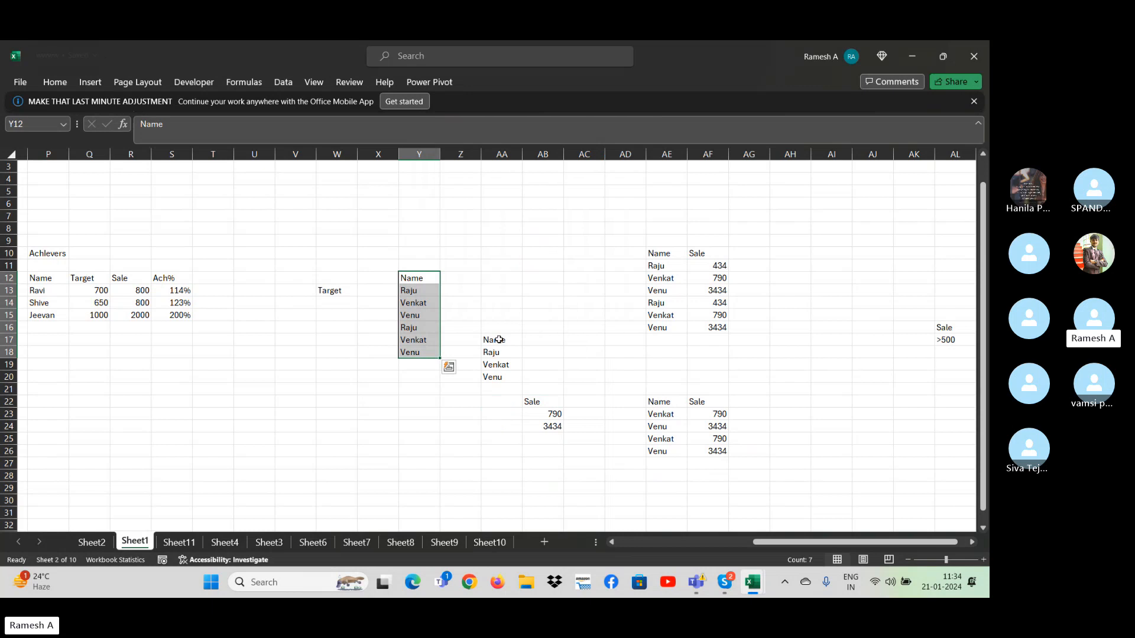
{"action": "left_click_drag", "start_coordinate": [500, 339], "coordinate": [500, 377]}
{"action": "left_click", "coordinate": [512, 275]}
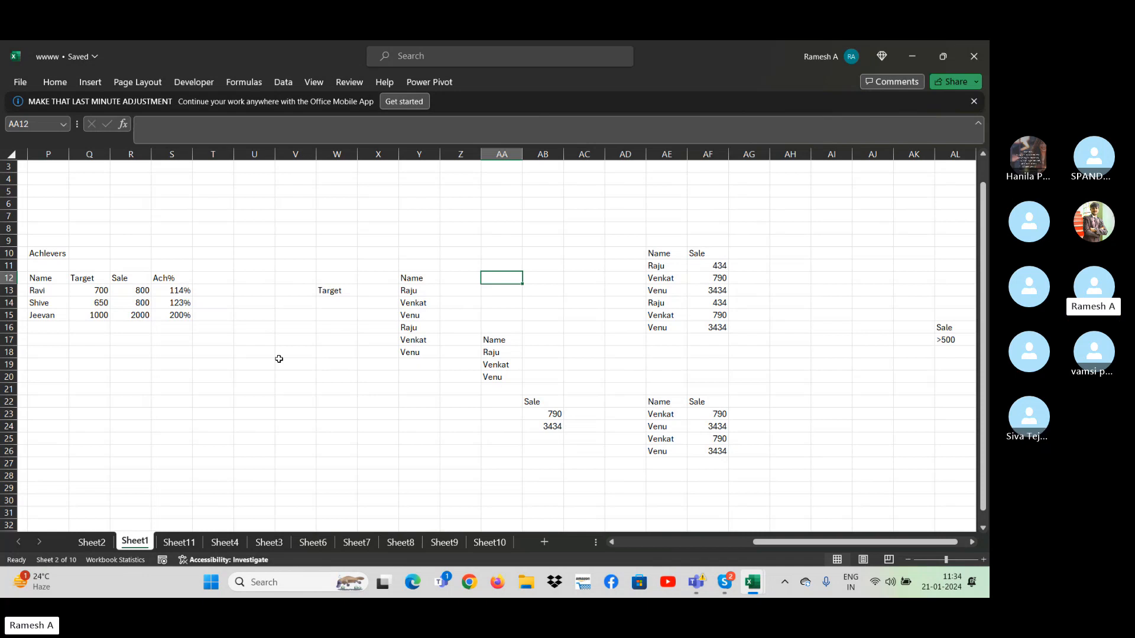
- Switch to Sheet2, where the Column Chart Example table is
{"action": "left_click", "coordinate": [91, 541]}
{"action": "left_click", "coordinate": [220, 453]}
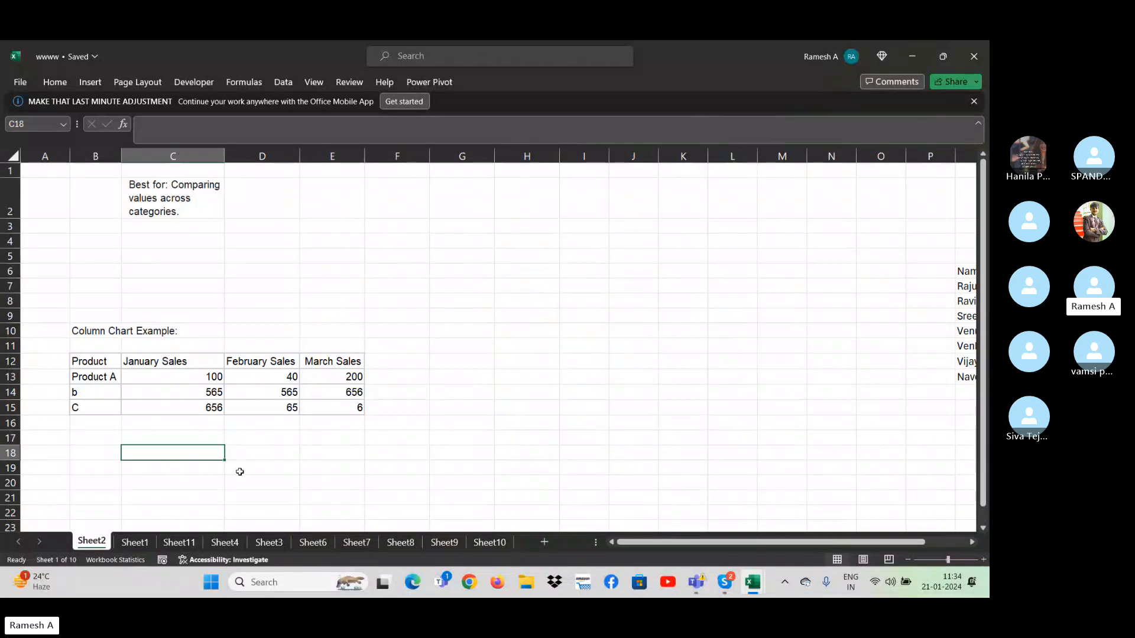
{"action": "left_click", "coordinate": [392, 465]}
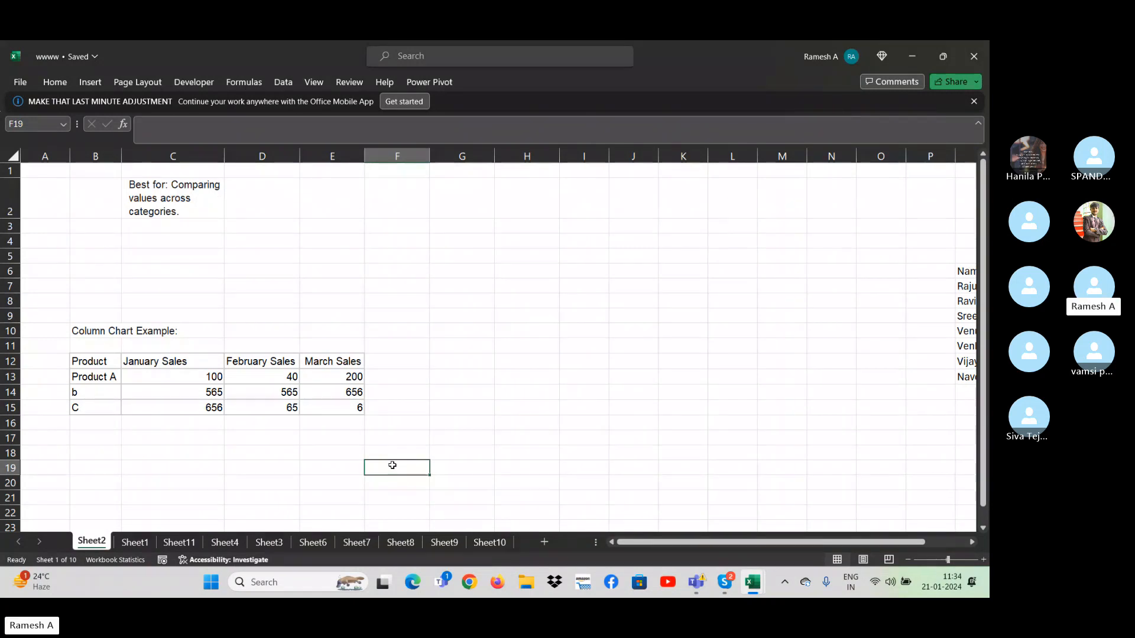
{"action": "left_click", "coordinate": [444, 342]}
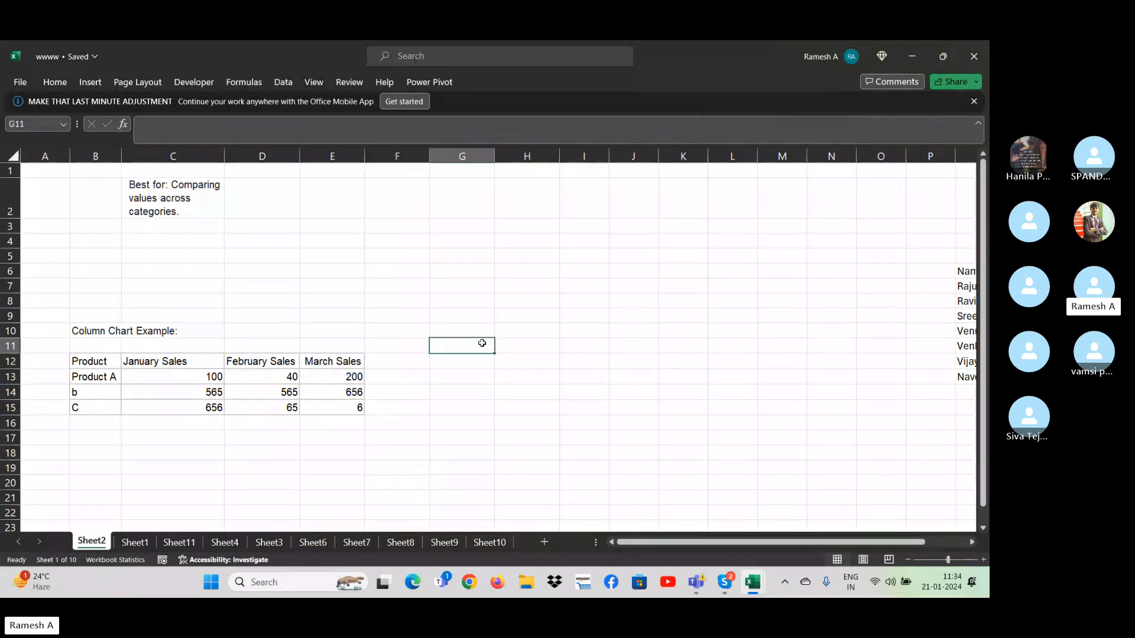
{"action": "key", "text": "Right"}
{"action": "key", "text": "ctrl+Right"}
{"action": "key", "text": "ctrl+Left"}
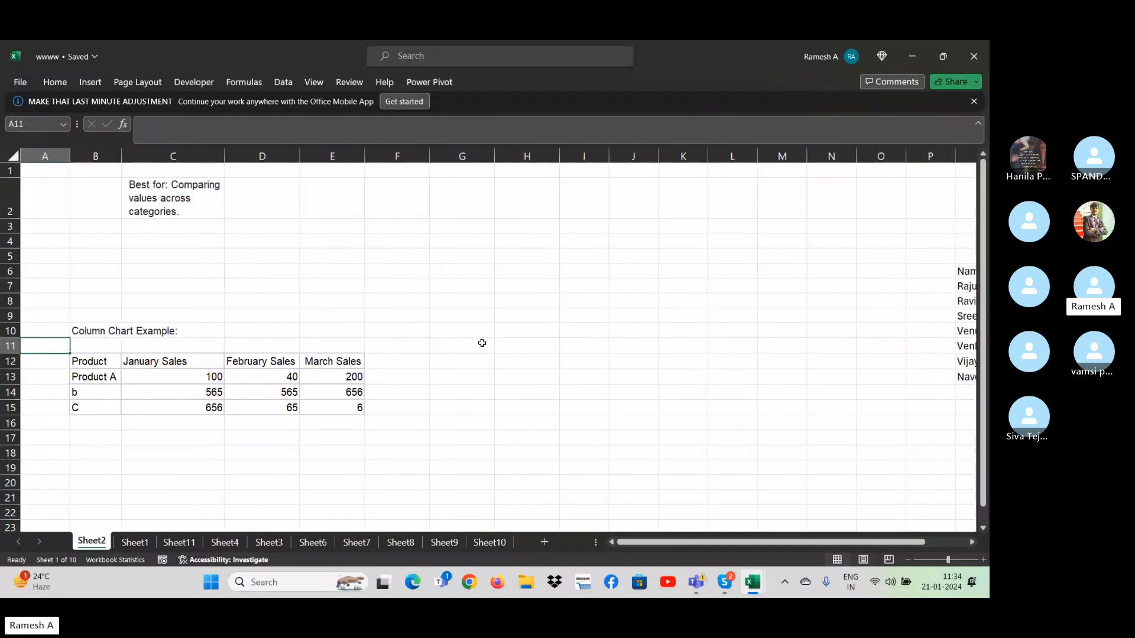
{"action": "key", "text": "Right"}
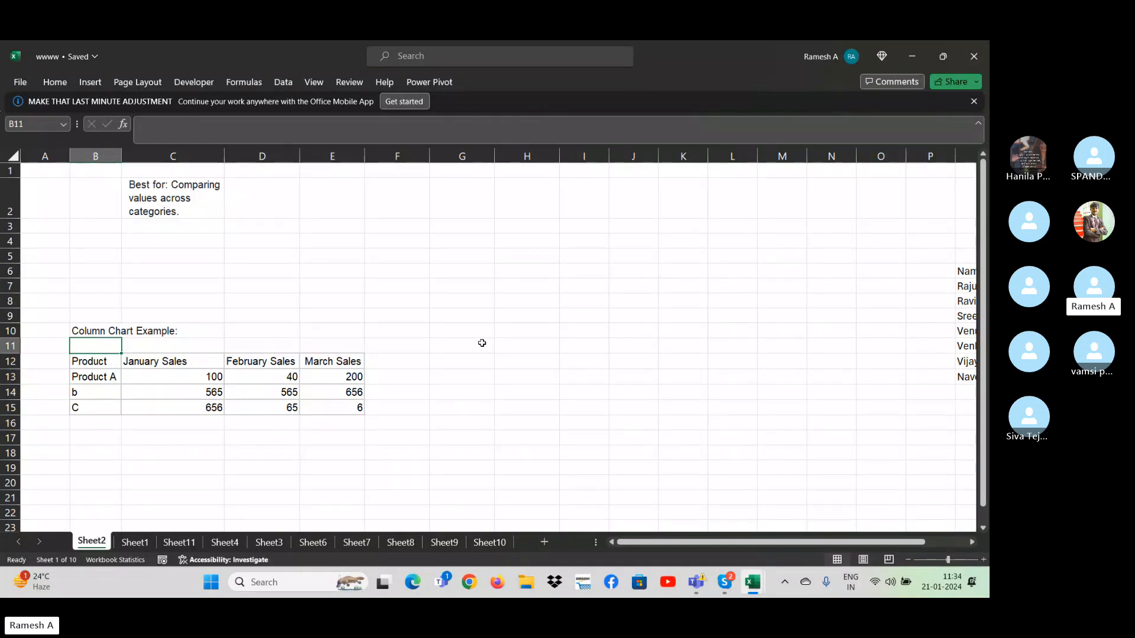
{"action": "key", "text": "ctrl+Up"}
{"action": "key", "text": "ctrl+Up"}
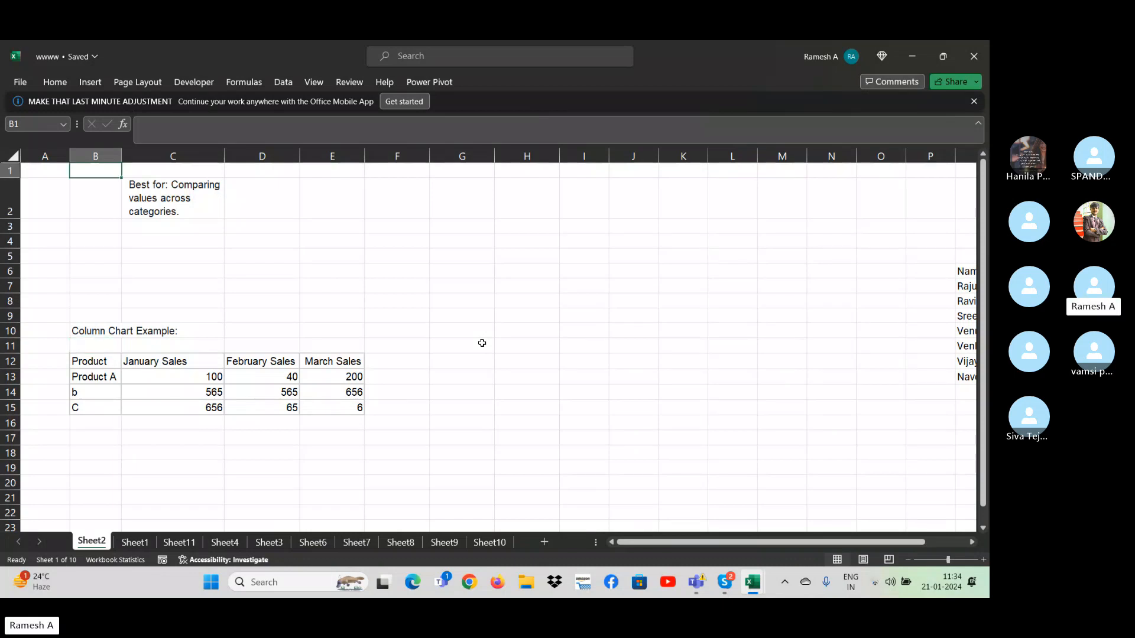
{"action": "key", "text": "Down"}
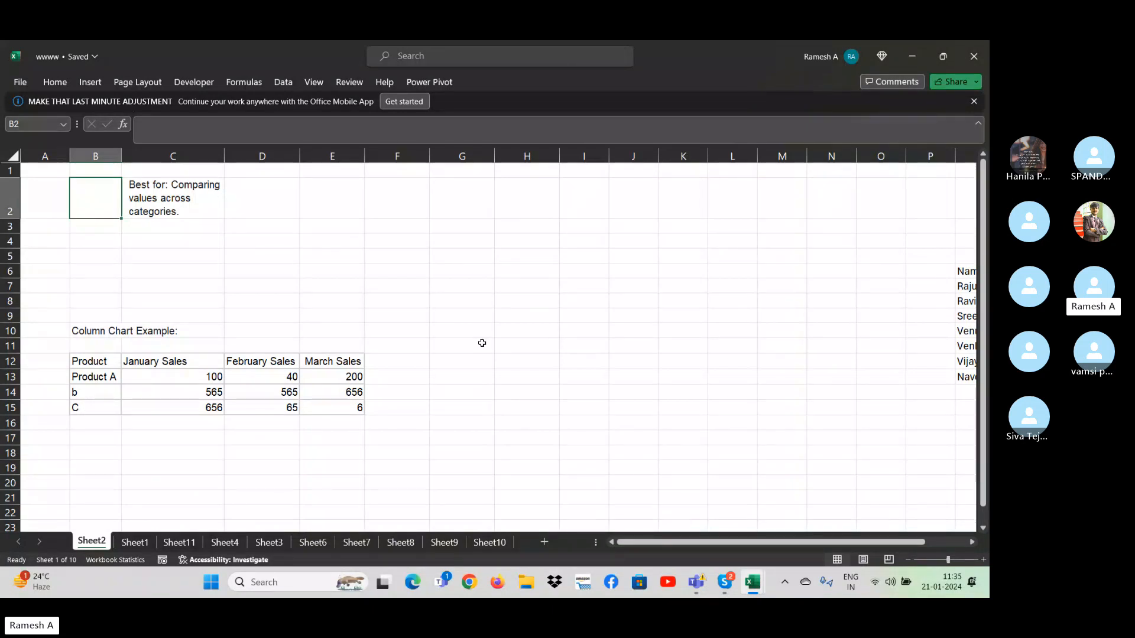
- Rename the second and third products in the Column Chart Example table to "Product b" and "Product c"
{"action": "left_click", "coordinate": [93, 394]}
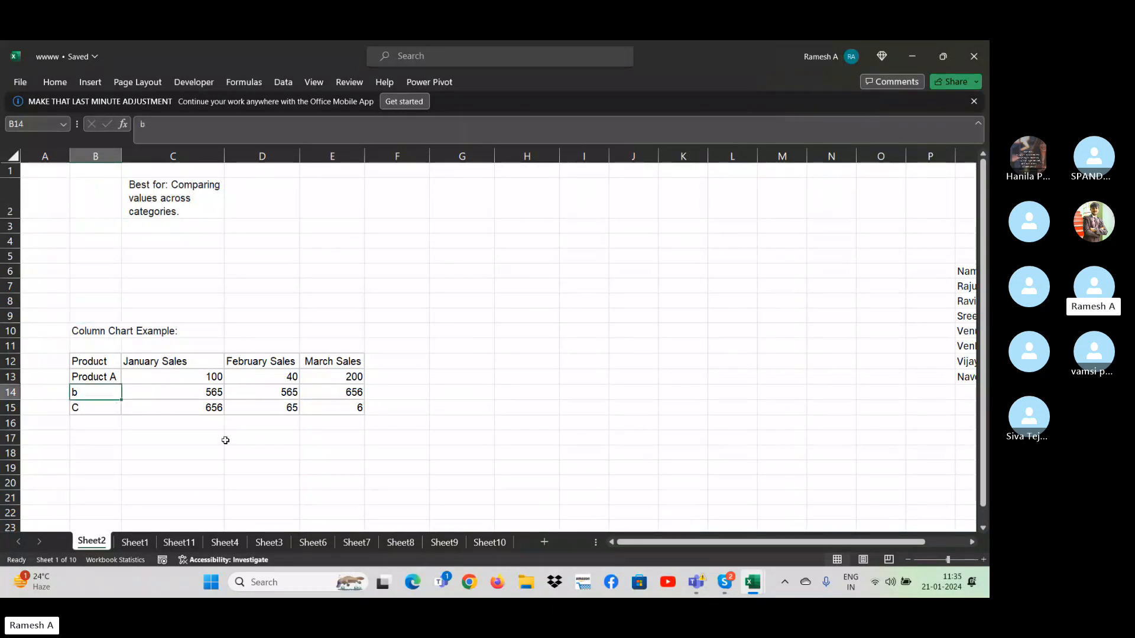
{"action": "type", "text": "Product "}
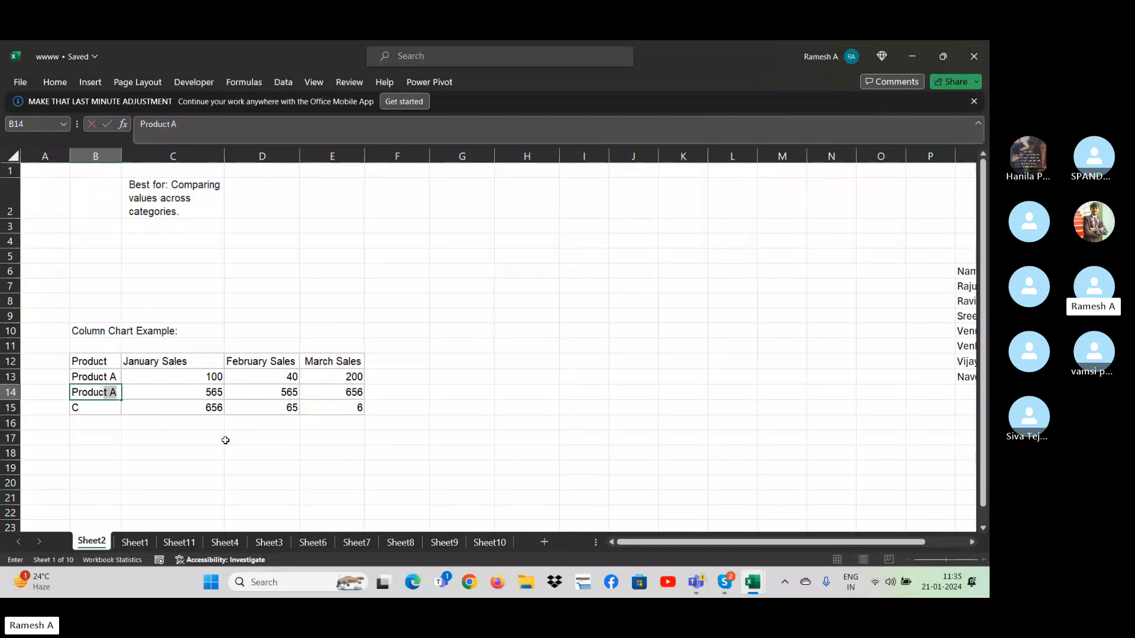
{"action": "type", "text": "b"}
{"action": "key", "text": "Return"}
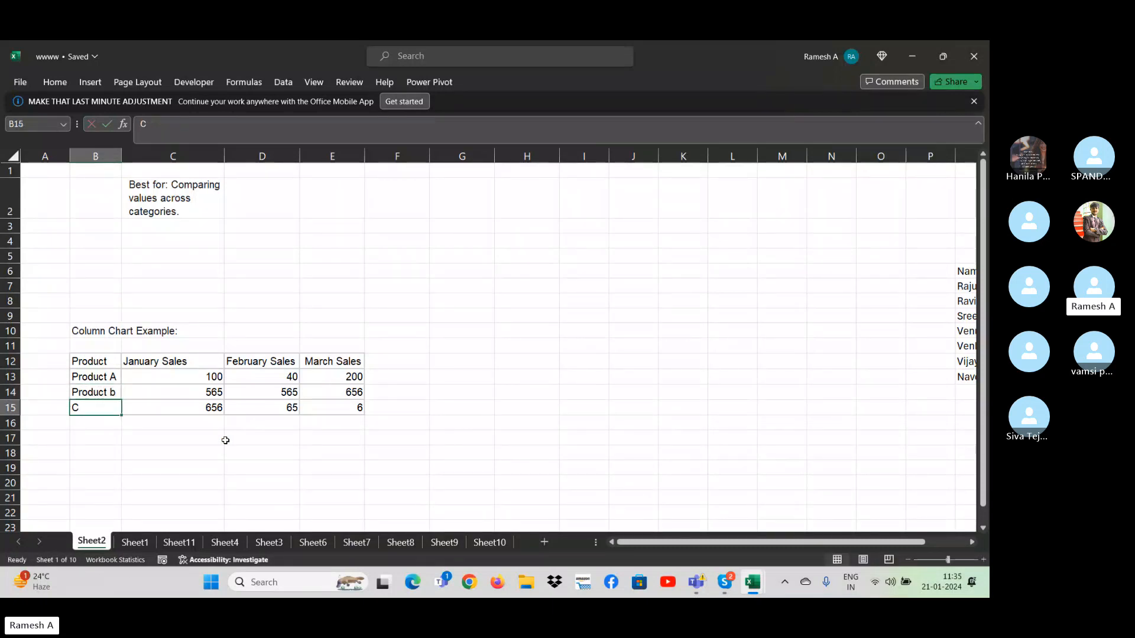
{"action": "type", "text": "Product c"}
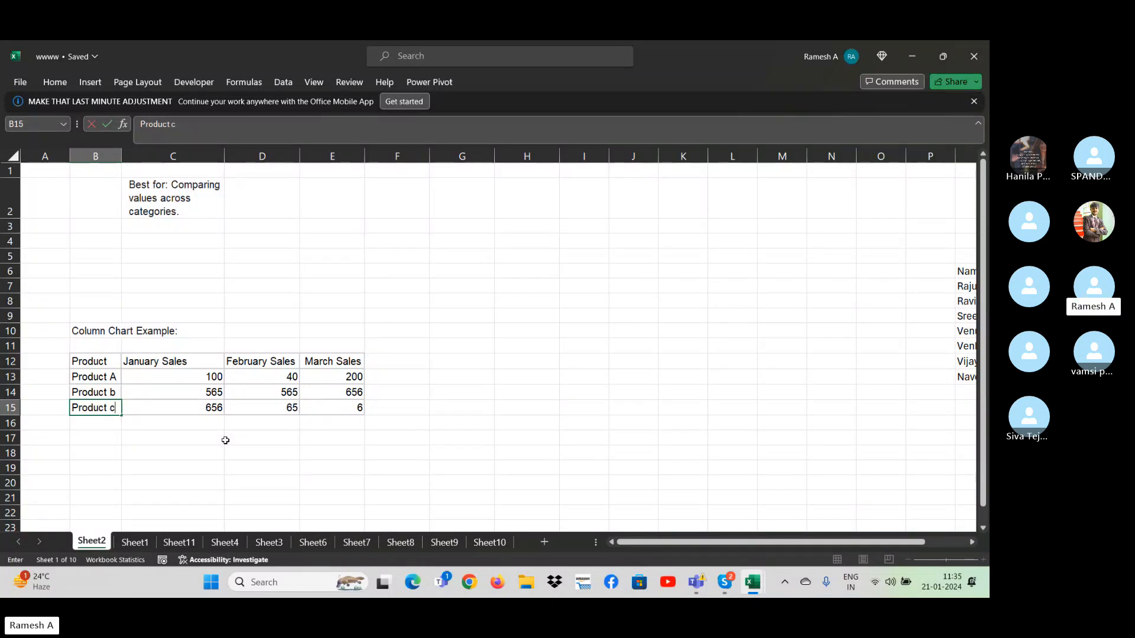
{"action": "key", "text": "Return"}
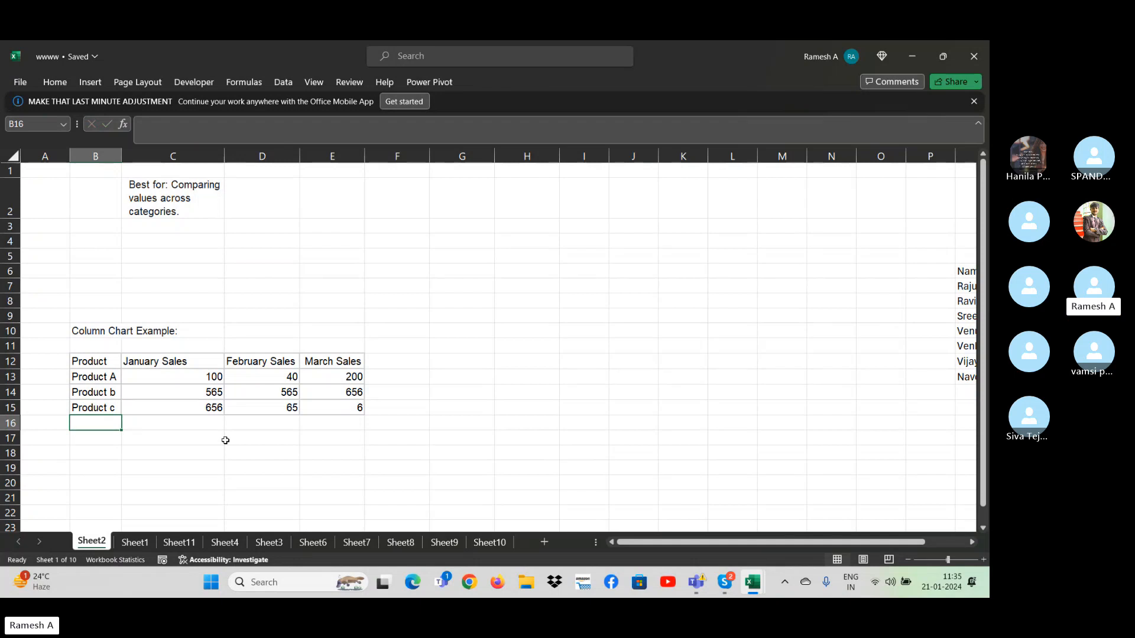
- Set the March Sales value of Product c in E15 to 554
{"action": "left_click", "coordinate": [99, 377]}
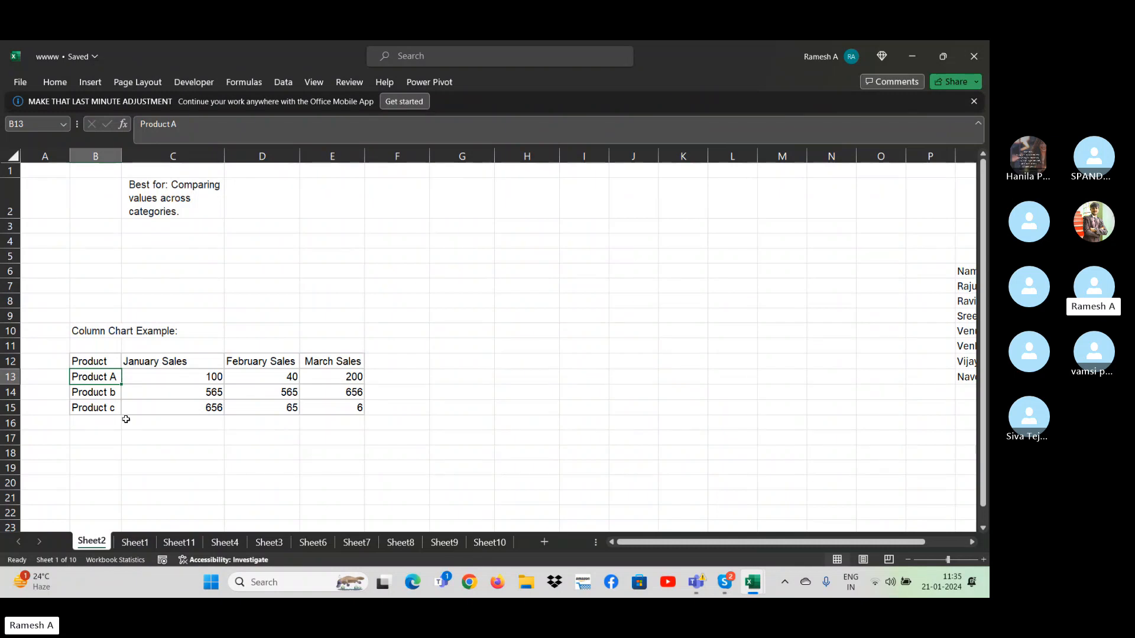
{"action": "left_click", "coordinate": [328, 409]}
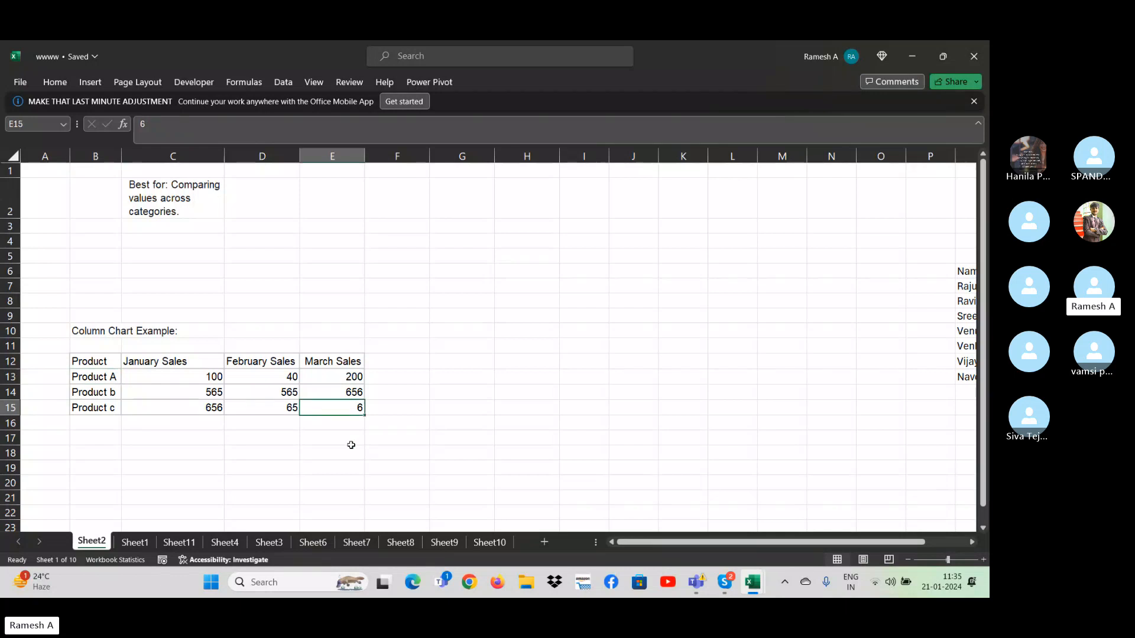
{"action": "type", "text": "554"}
{"action": "key", "text": "Return"}
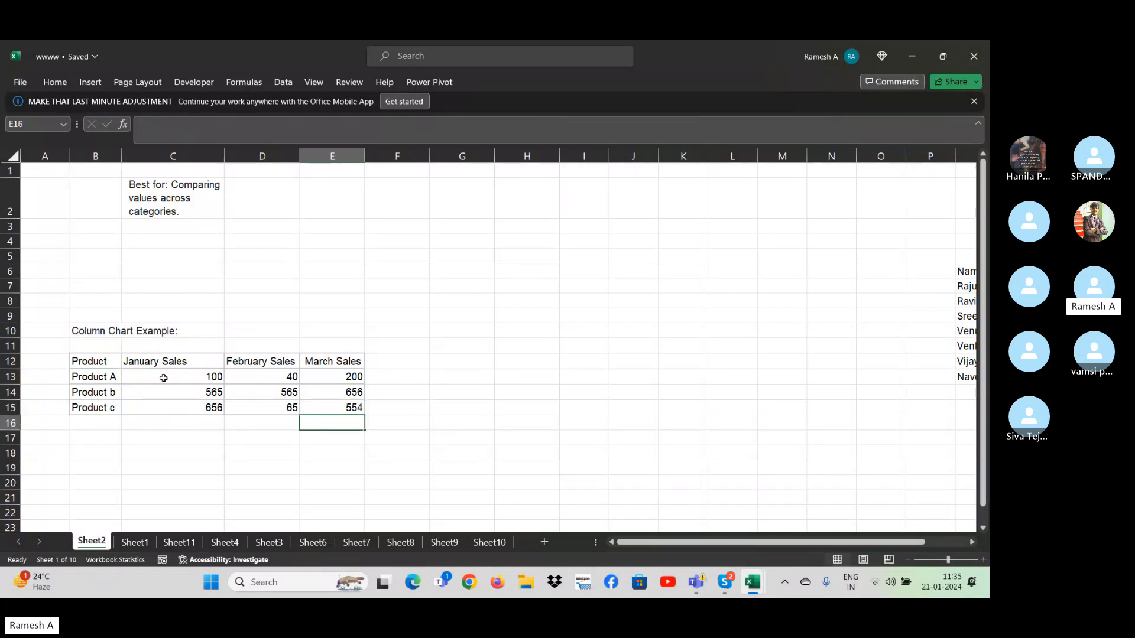
- Compare Product A's January, February and March sales figures in the table
{"action": "left_click", "coordinate": [112, 378]}
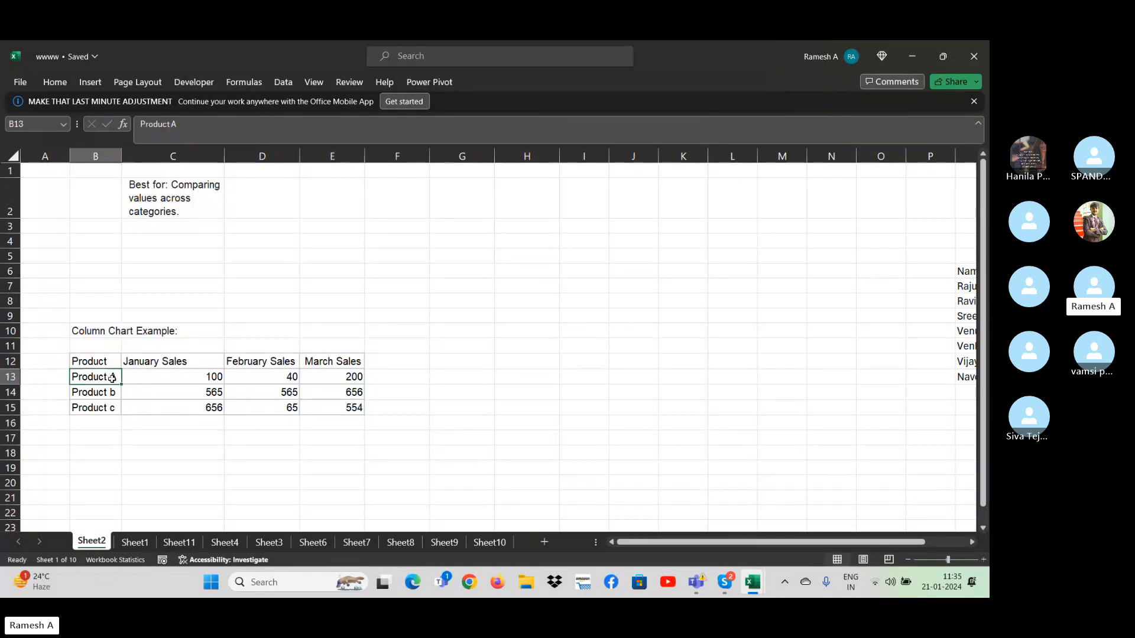
{"action": "left_click", "coordinate": [204, 382]}
{"action": "left_click", "coordinate": [280, 378]}
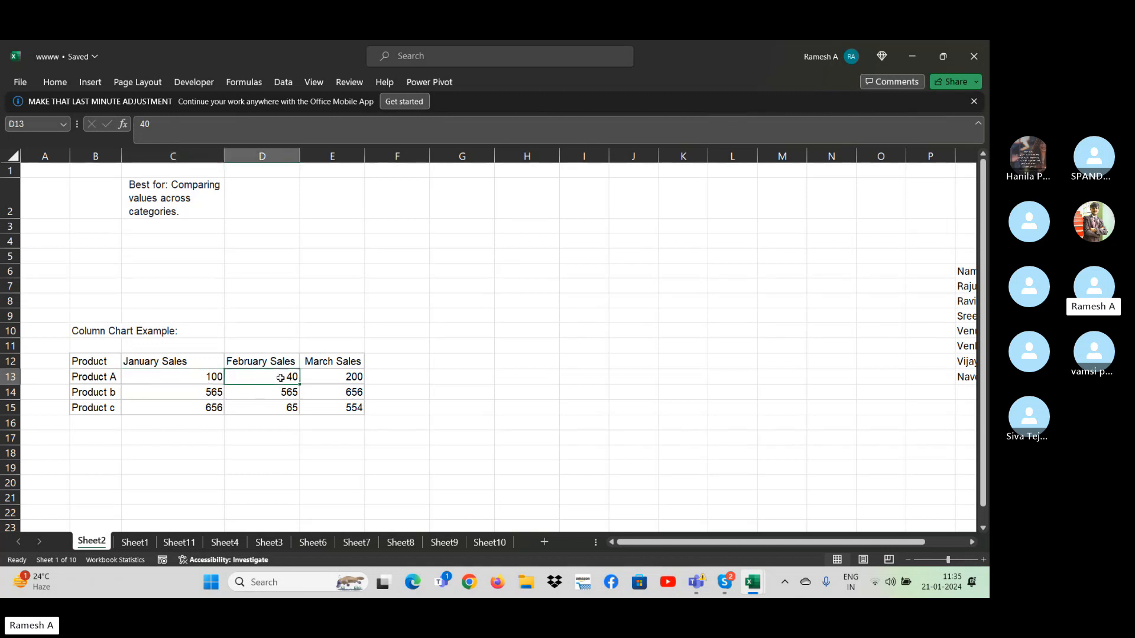
{"action": "left_click", "coordinate": [347, 378]}
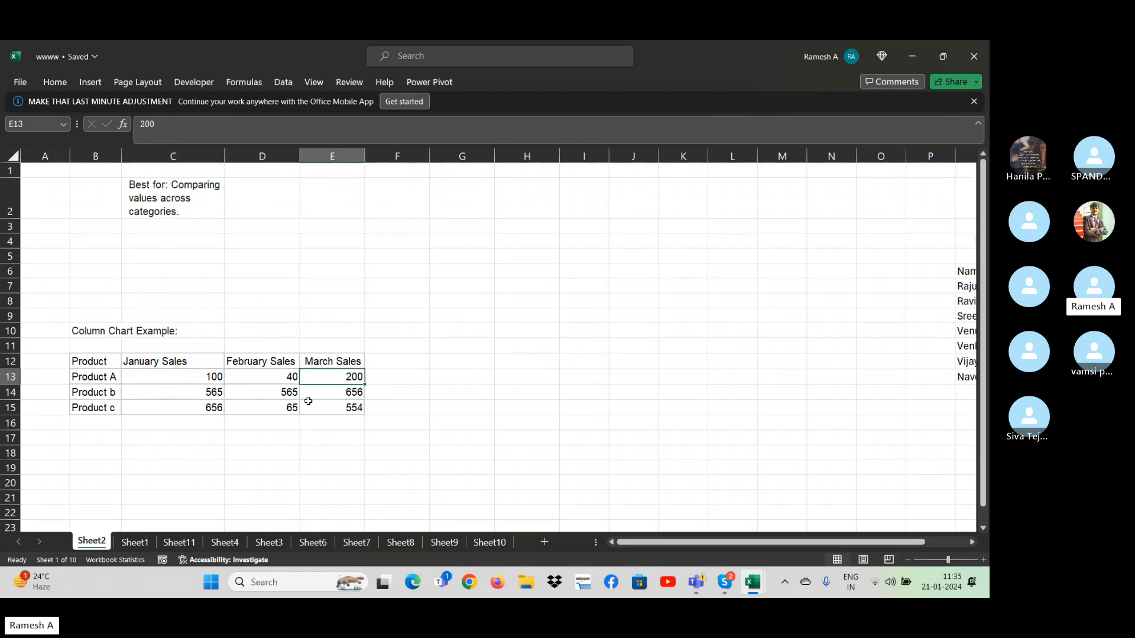
{"action": "left_click", "coordinate": [292, 382]}
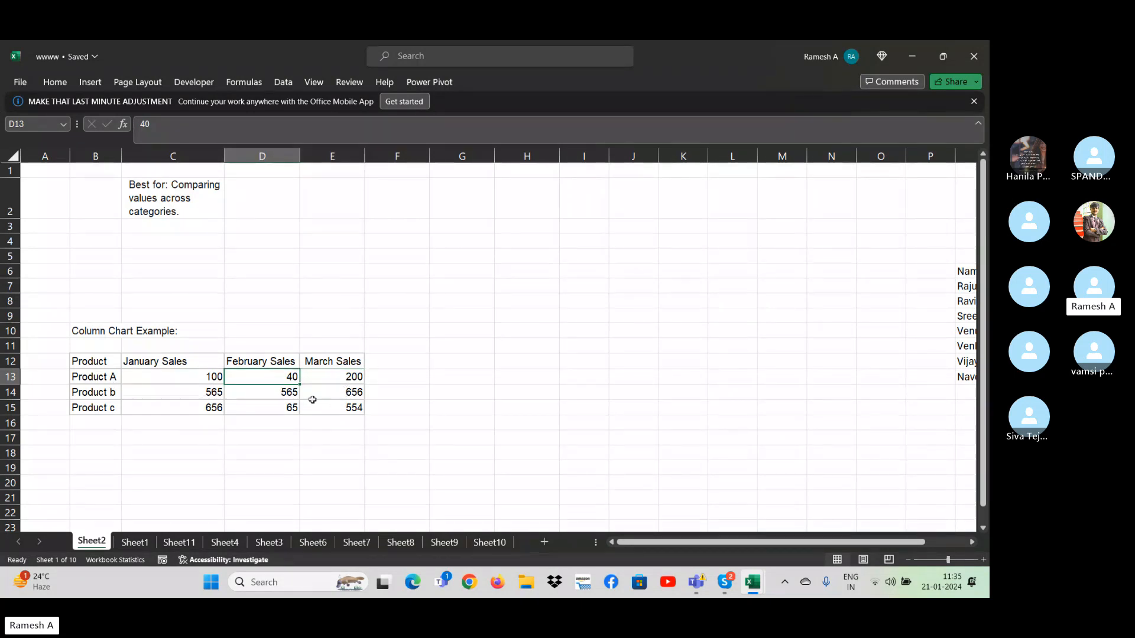
{"action": "left_click", "coordinate": [356, 377]}
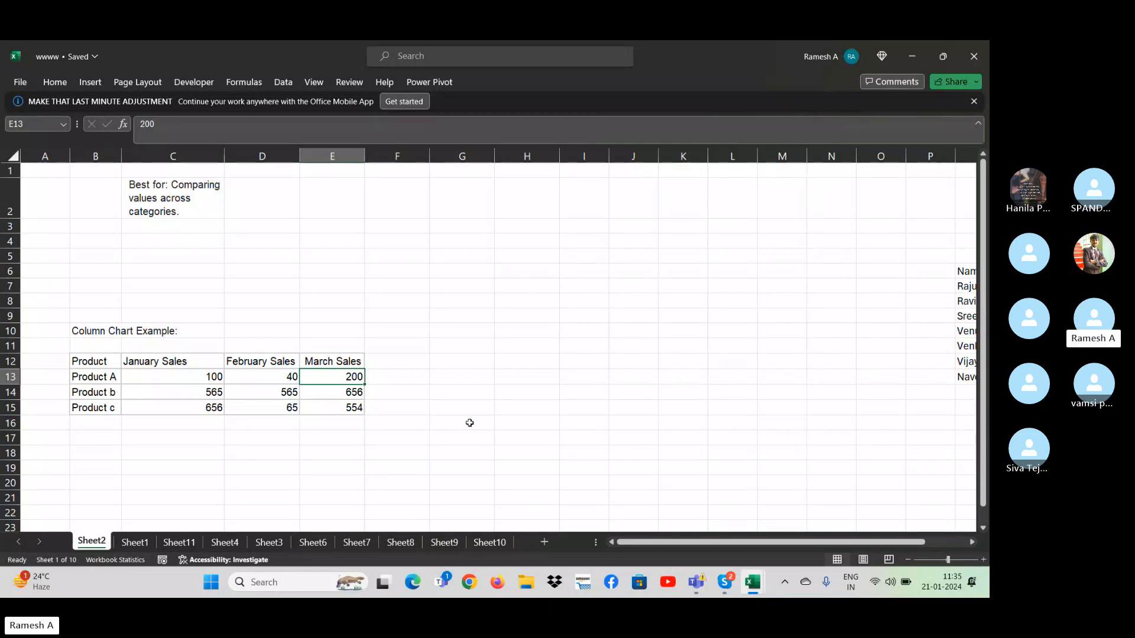
{"action": "left_click", "coordinate": [473, 349]}
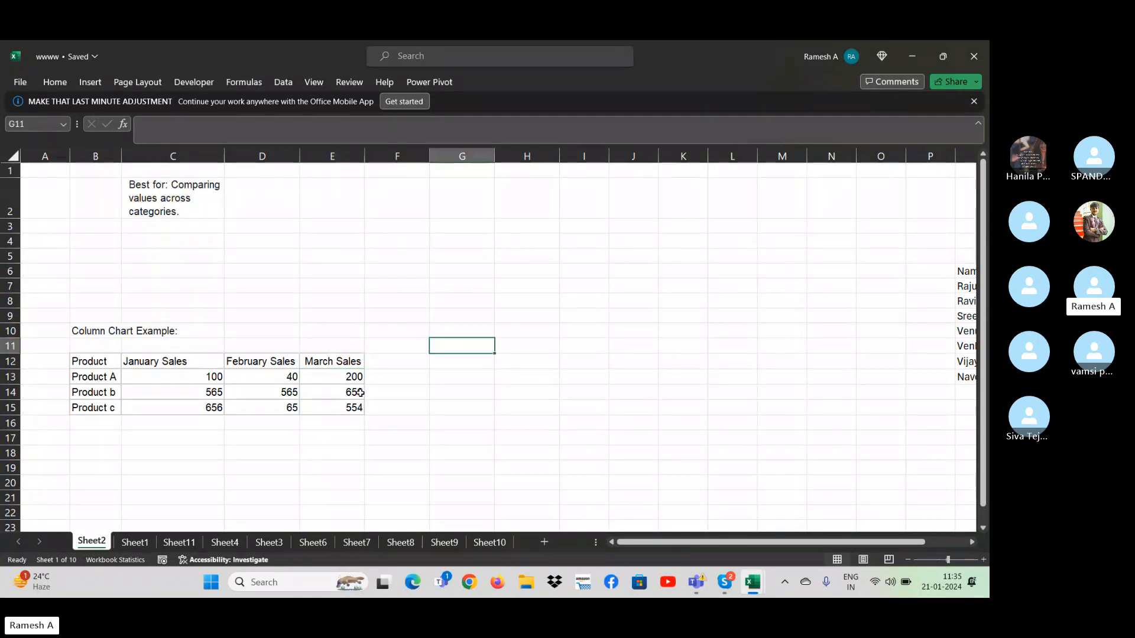
- Insert a 2-D clustered column chart from the product sales table B12:E15 and move it clear of the data
{"action": "left_click", "coordinate": [92, 357]}
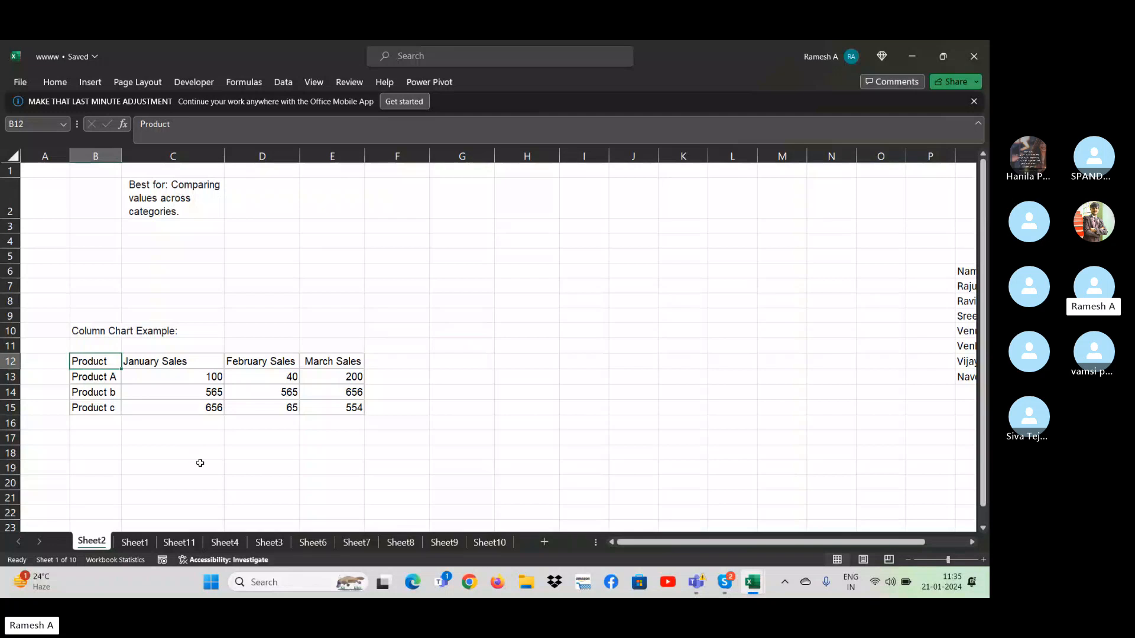
{"action": "key", "text": "ctrl+shift+Right"}
{"action": "key", "text": "ctrl+shift+Down"}
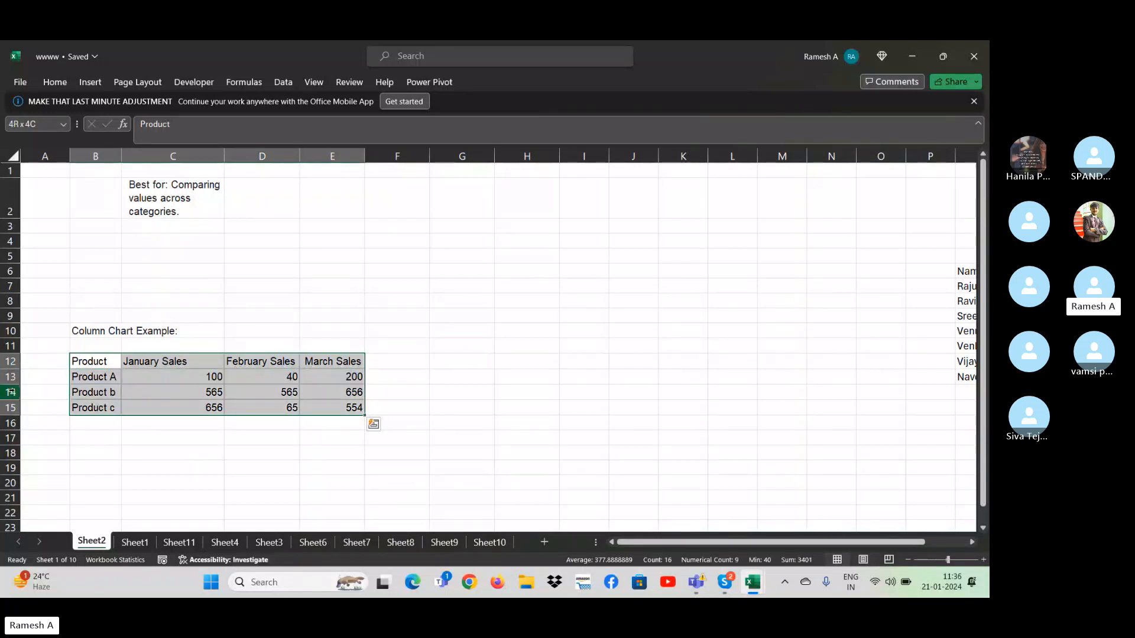
{"action": "left_click", "coordinate": [94, 83]}
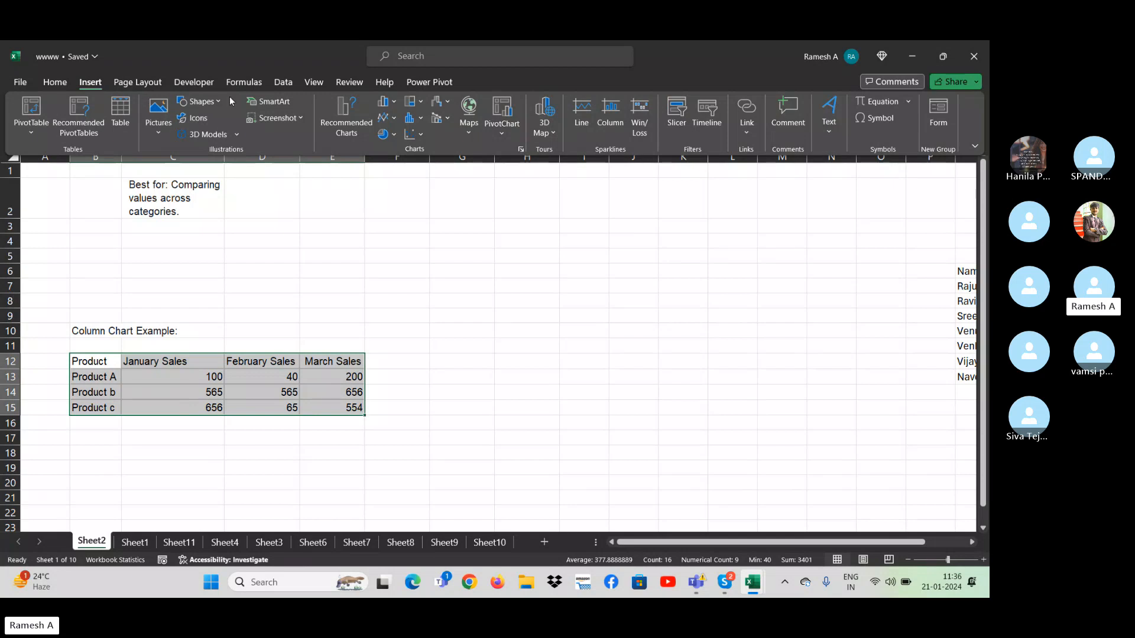
{"action": "left_click", "coordinate": [393, 102]}
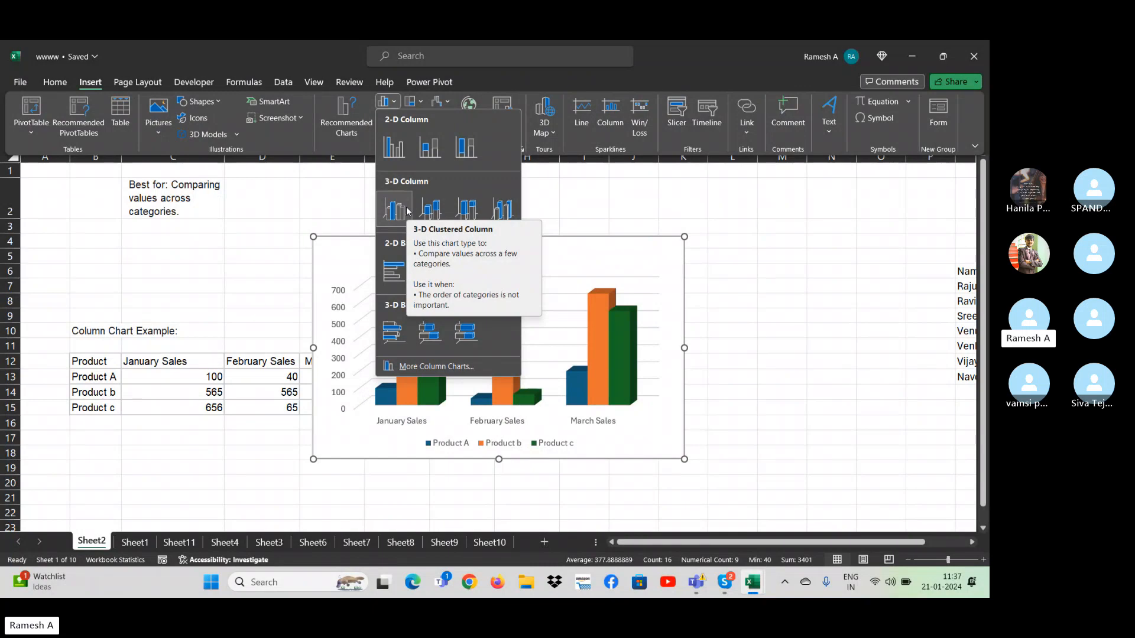
{"action": "left_click", "coordinate": [394, 149]}
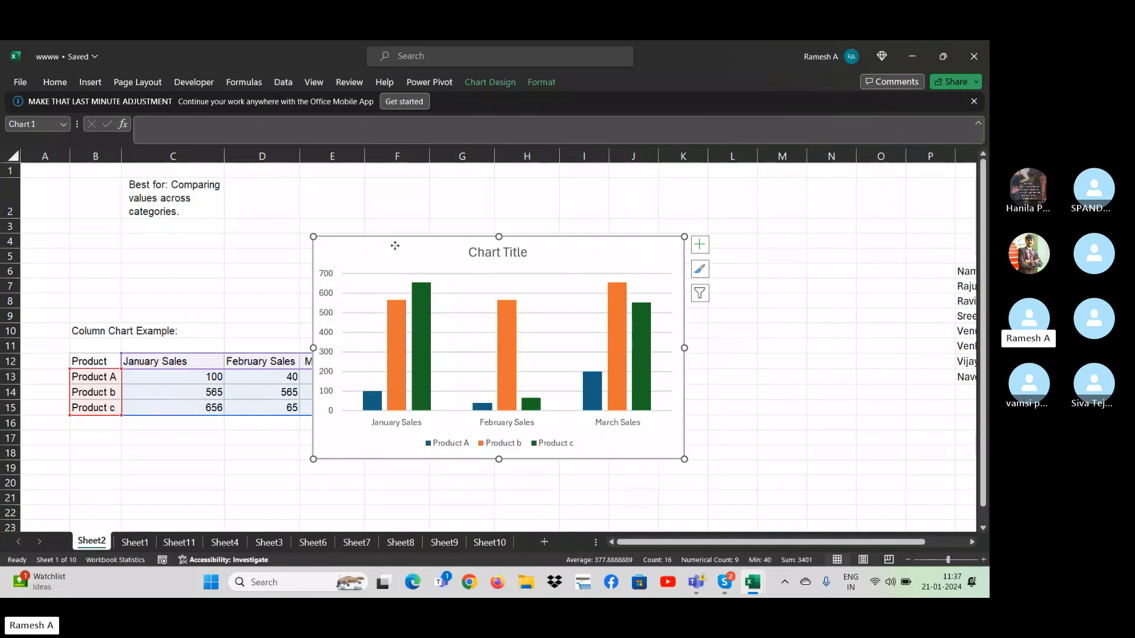
{"action": "left_click_drag", "start_coordinate": [410, 241], "coordinate": [520, 223]}
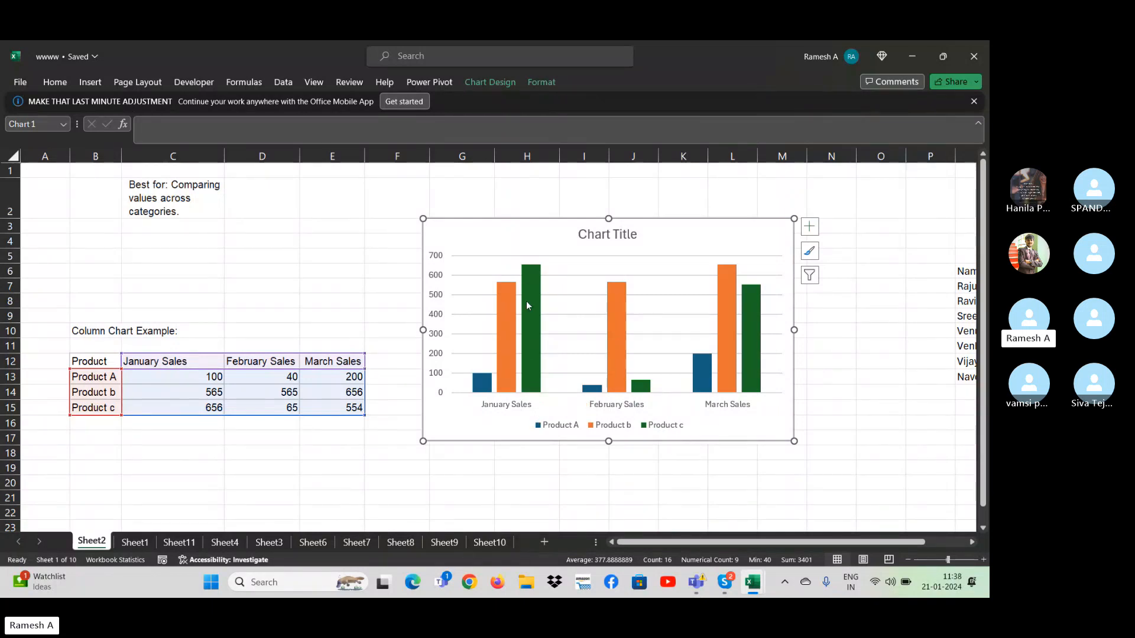
- Add data labels to every series of the clustered column chart
{"action": "mouse_move", "coordinate": [524, 270]}
{"action": "left_click", "coordinate": [808, 233]}
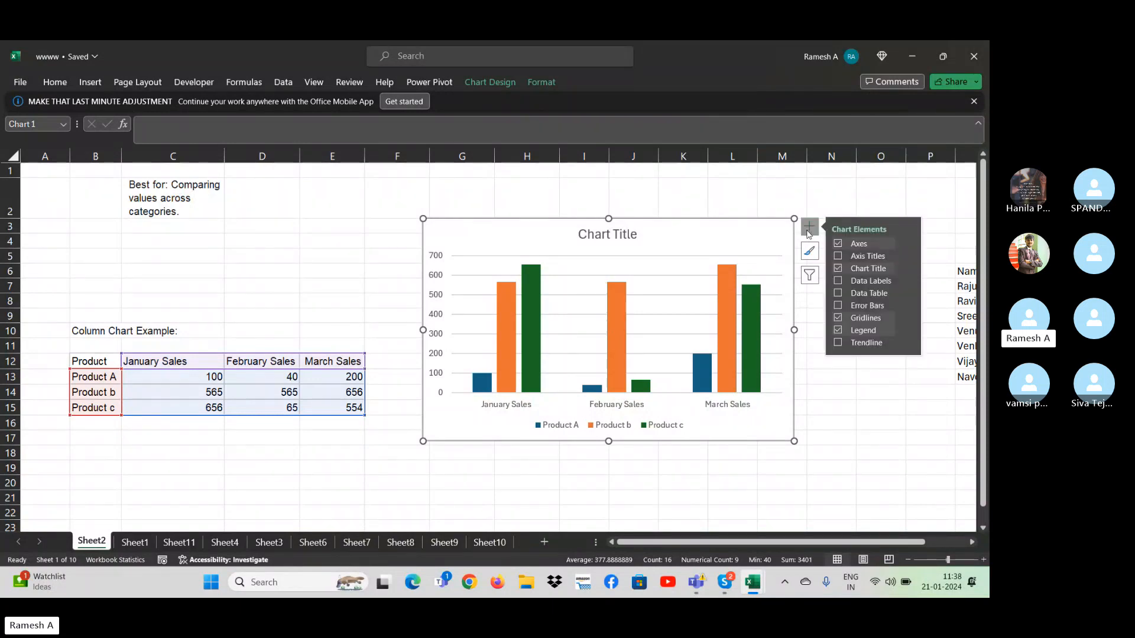
{"action": "left_click", "coordinate": [838, 281]}
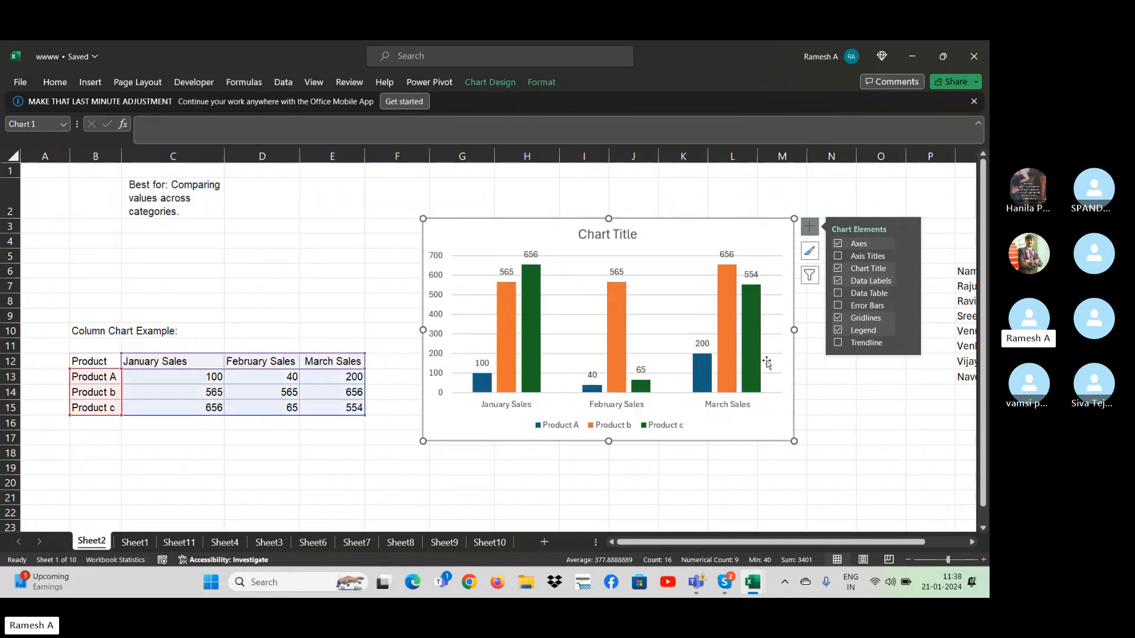
{"action": "left_click", "coordinate": [829, 420]}
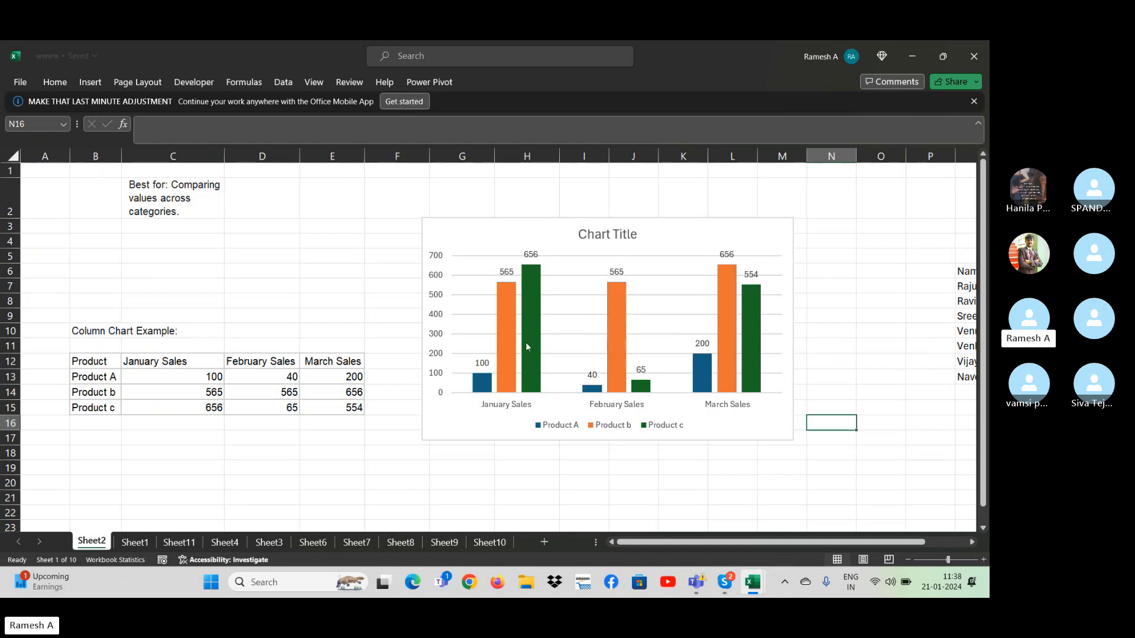
- Switch the chart's rows and columns so the products form the categories and the months form the series
{"action": "mouse_move", "coordinate": [530, 290]}
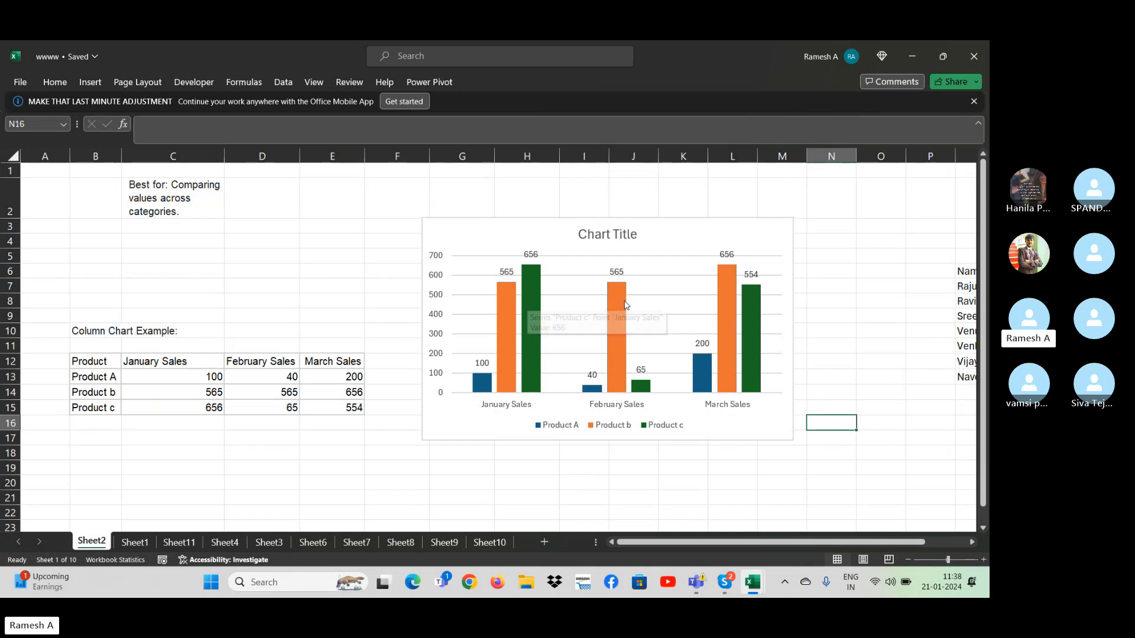
{"action": "mouse_move", "coordinate": [626, 321]}
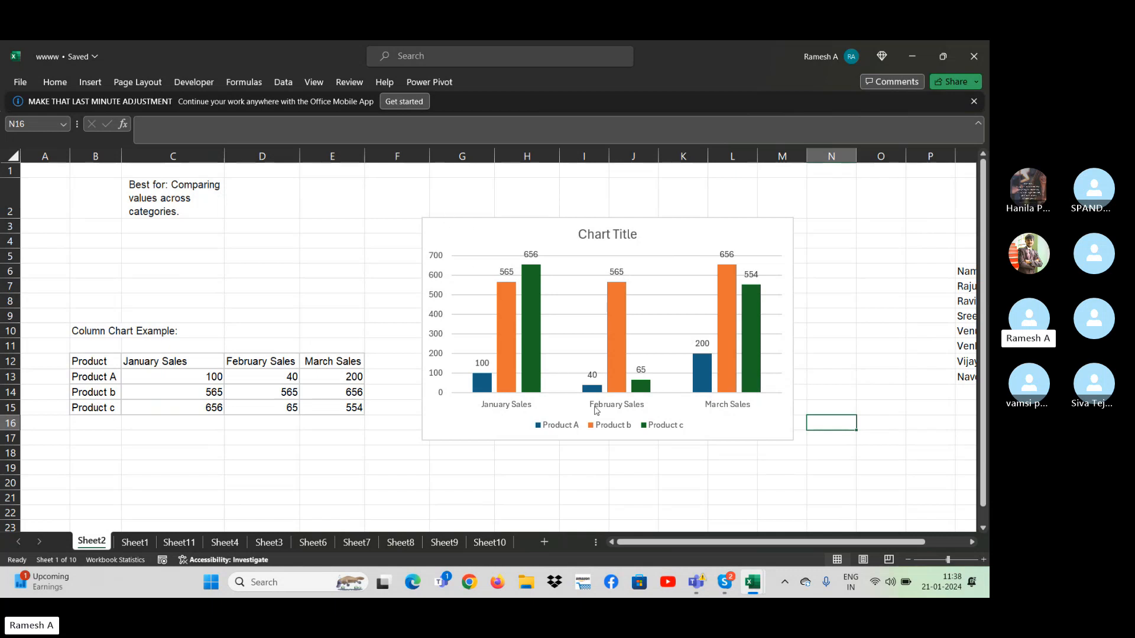
{"action": "left_click", "coordinate": [508, 233]}
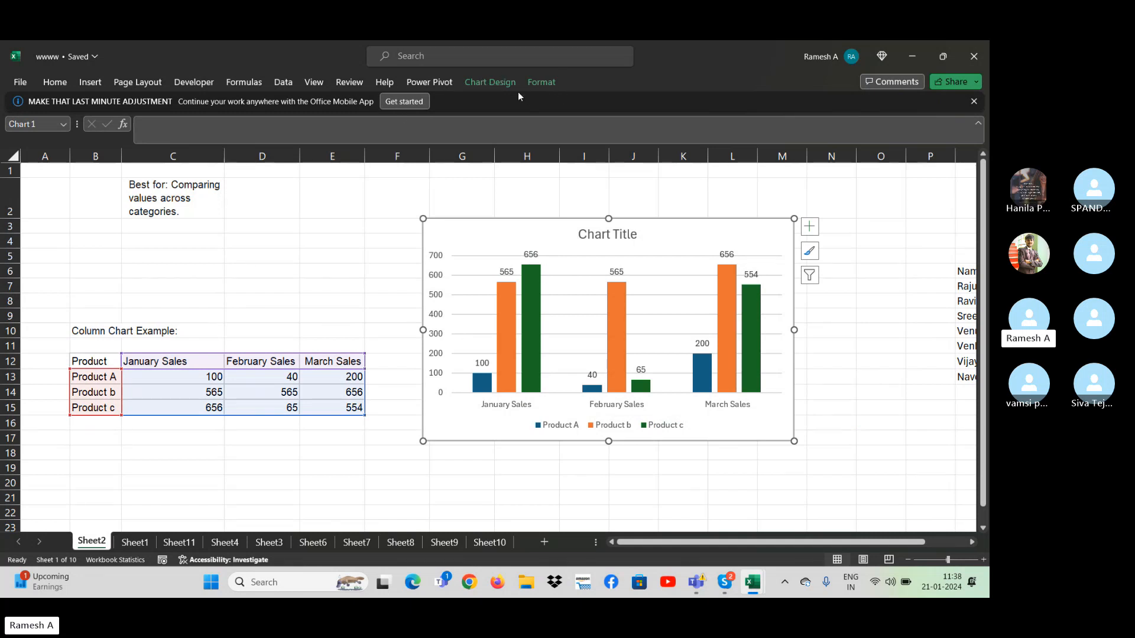
{"action": "left_click", "coordinate": [481, 81]}
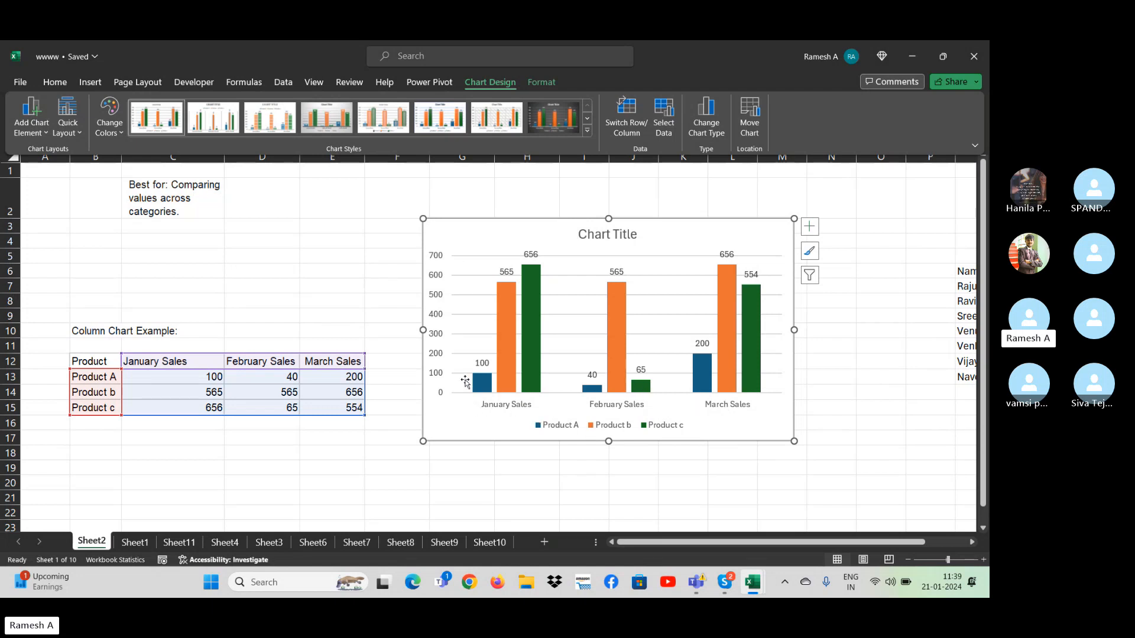
{"action": "left_click", "coordinate": [627, 115]}
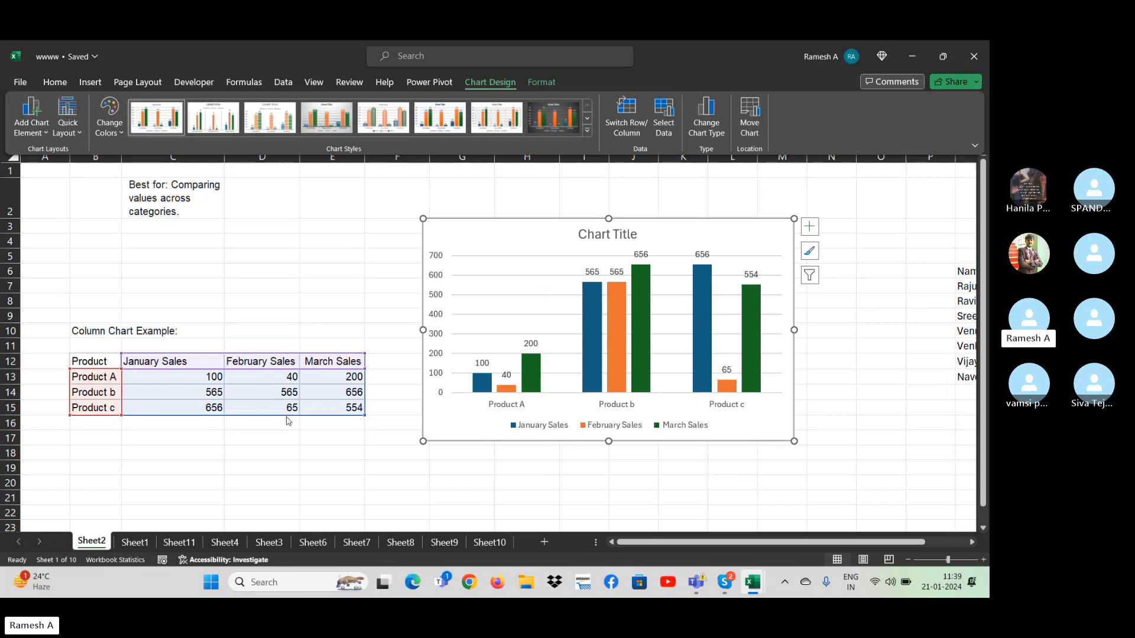
- Insert a blank worksheet column at F, directly after the March Sales column
{"action": "left_click", "coordinate": [389, 383]}
{"action": "key", "text": "Up"}
{"action": "key", "text": "ctrl+space"}
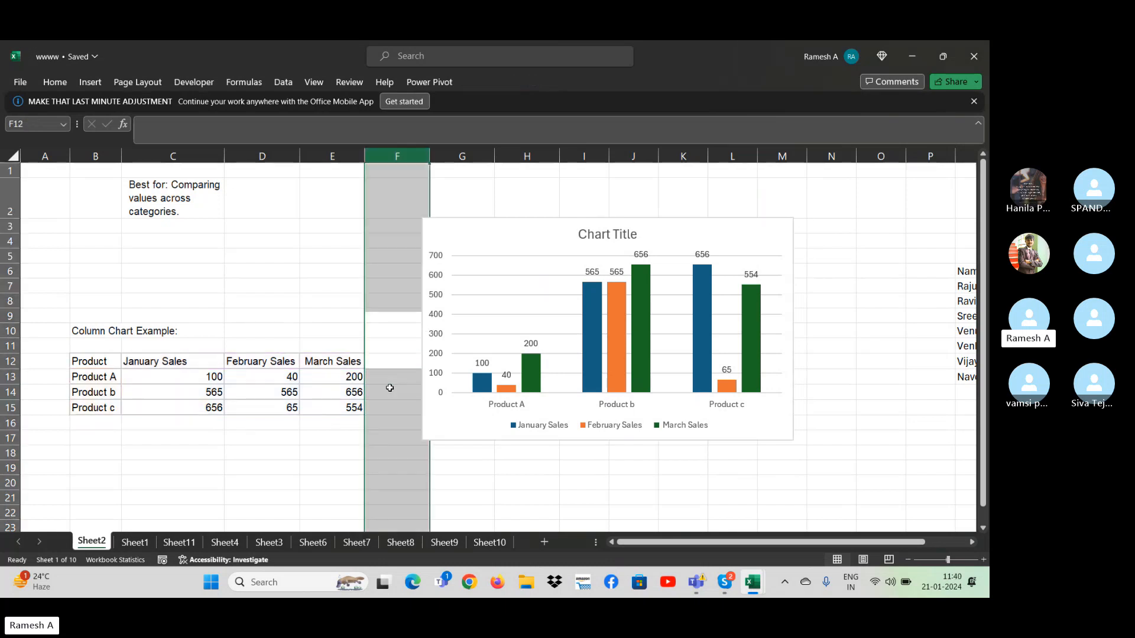
{"action": "key", "text": "ctrl+shift+plus"}
{"action": "key", "text": "Up"}
{"action": "key", "text": "Down"}
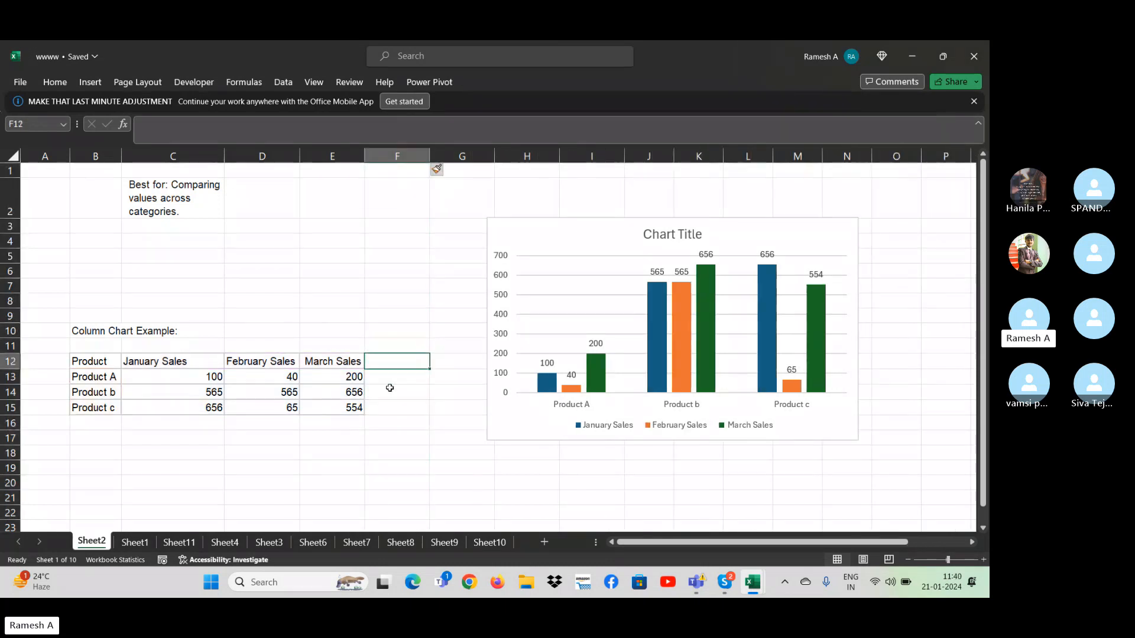
- Enter the header "Apr sale" in F12 and the values 676, 343 and 323 for Products A, b and c in F13:F15
{"action": "type", "text": "Apr s"}
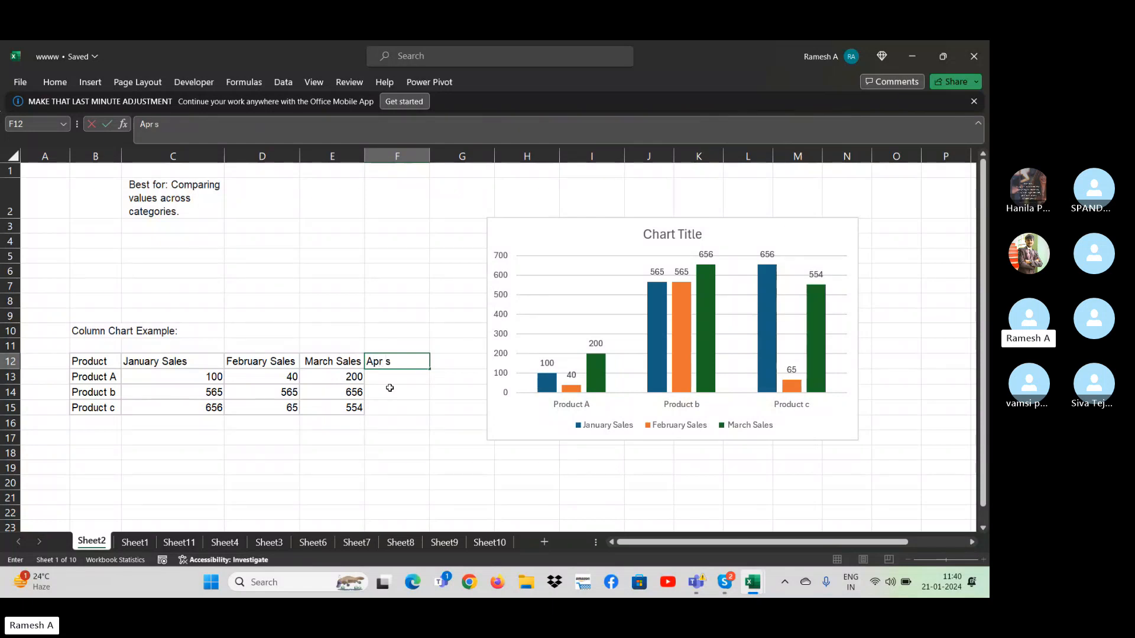
{"action": "type", "text": "ale"}
{"action": "key", "text": "Return"}
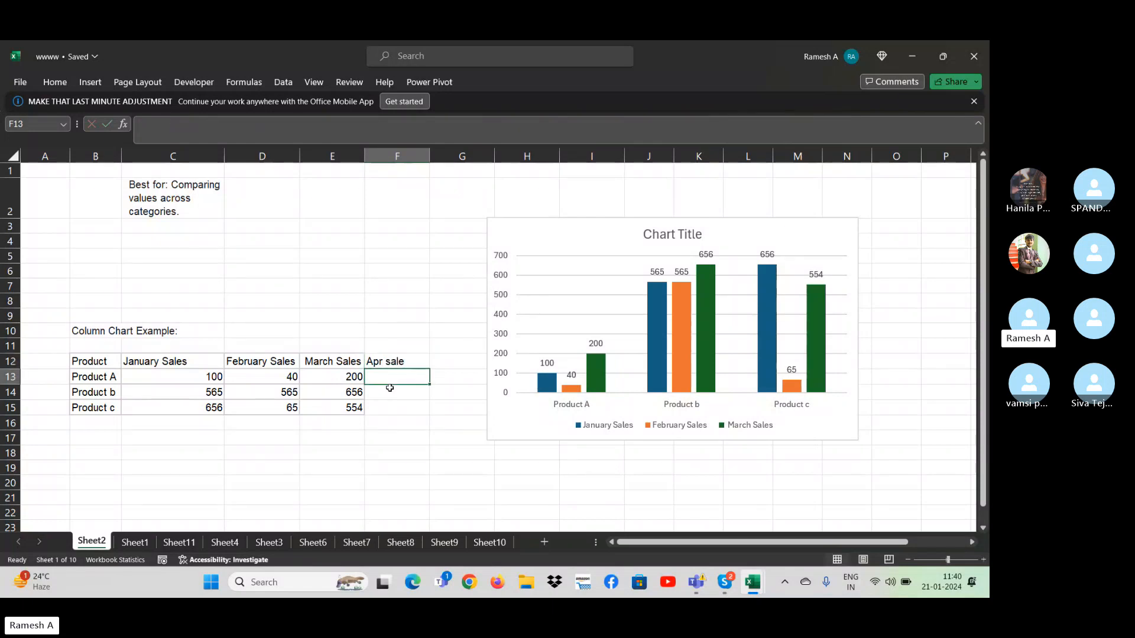
{"action": "type", "text": "676"}
{"action": "key", "text": "Return"}
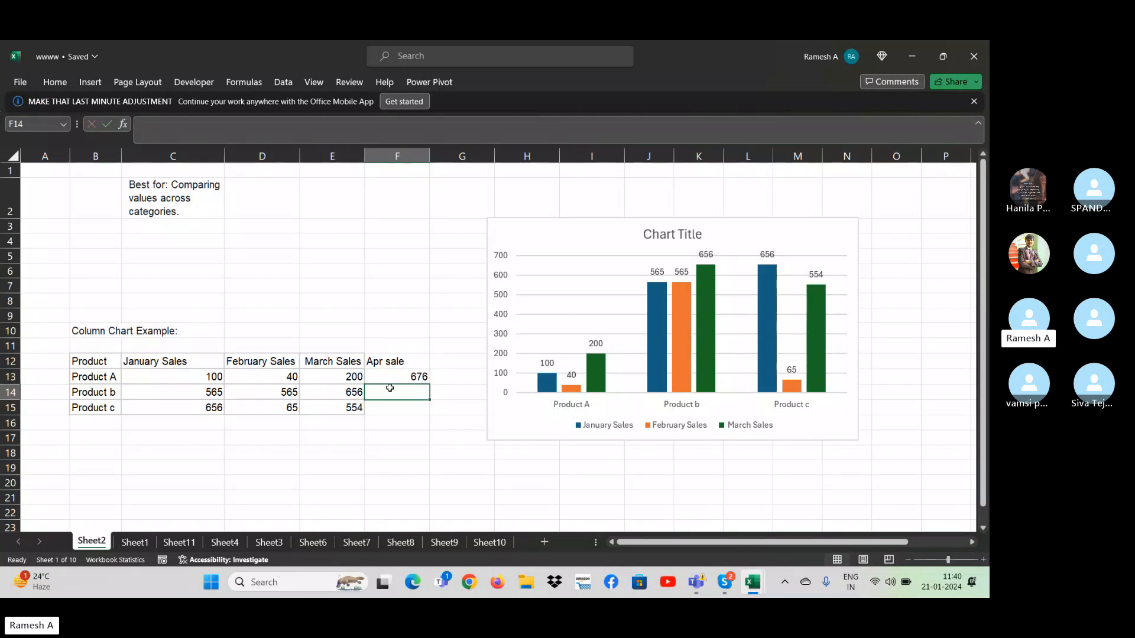
{"action": "type", "text": "343"}
{"action": "key", "text": "Return"}
{"action": "type", "text": "323"}
{"action": "key", "text": "Return"}
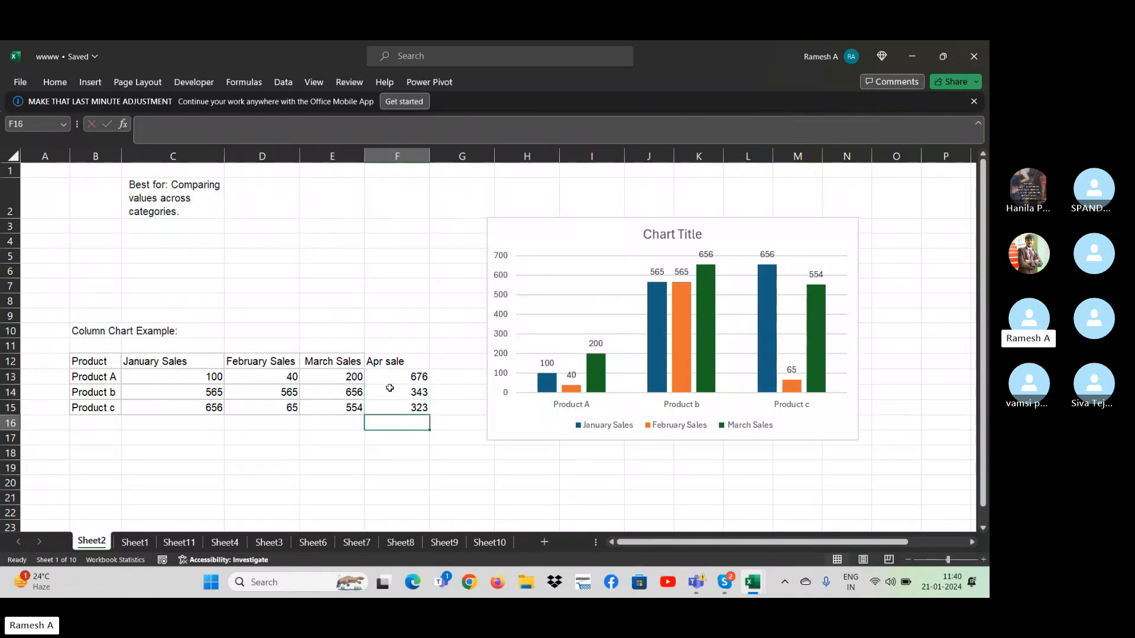
- Extend the chart's source data range through column F to include the Apr sale values
{"action": "key", "text": "Up"}
{"action": "key", "text": "Up"}
{"action": "key", "text": "Up"}
{"action": "key", "text": "Up"}
{"action": "key", "text": "Down"}
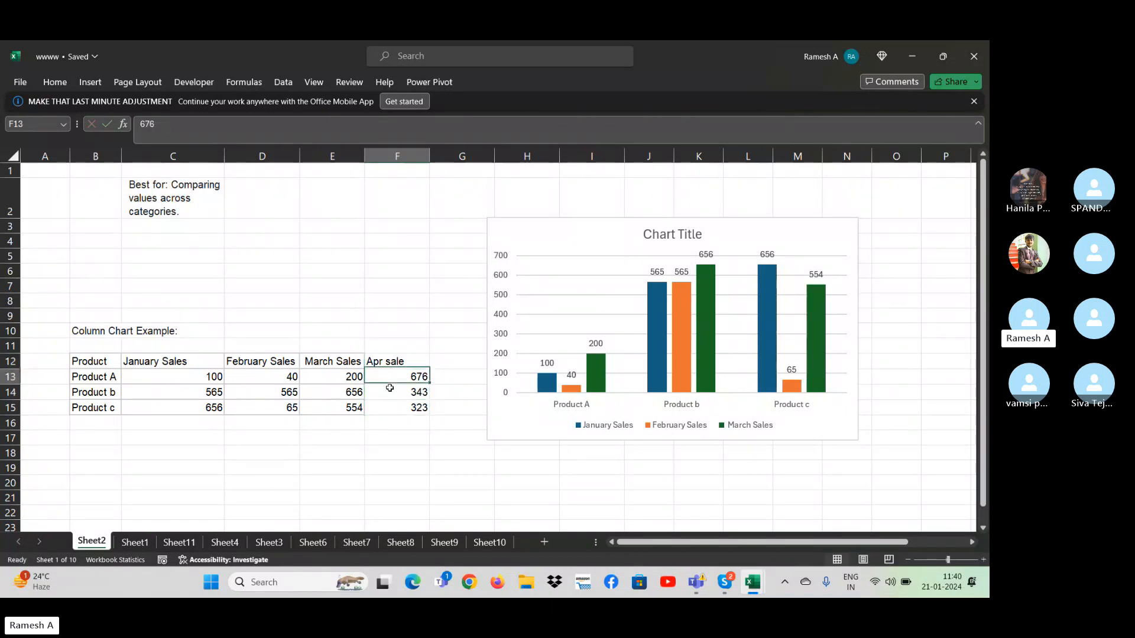
{"action": "left_click", "coordinate": [594, 228]}
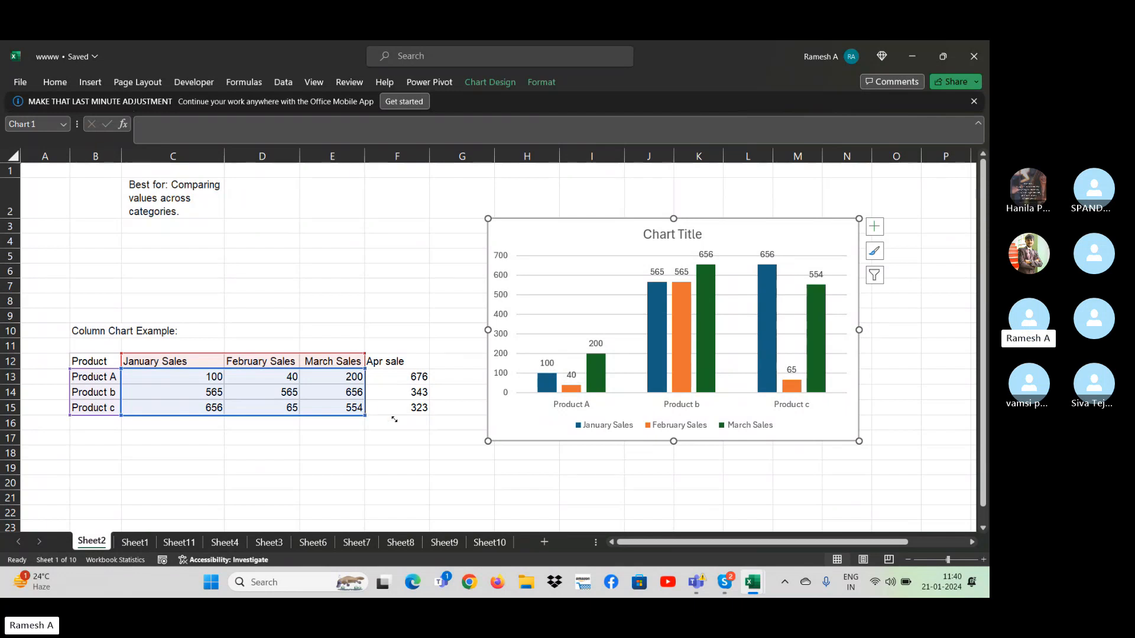
{"action": "left_click_drag", "start_coordinate": [394, 419], "coordinate": [419, 416]}
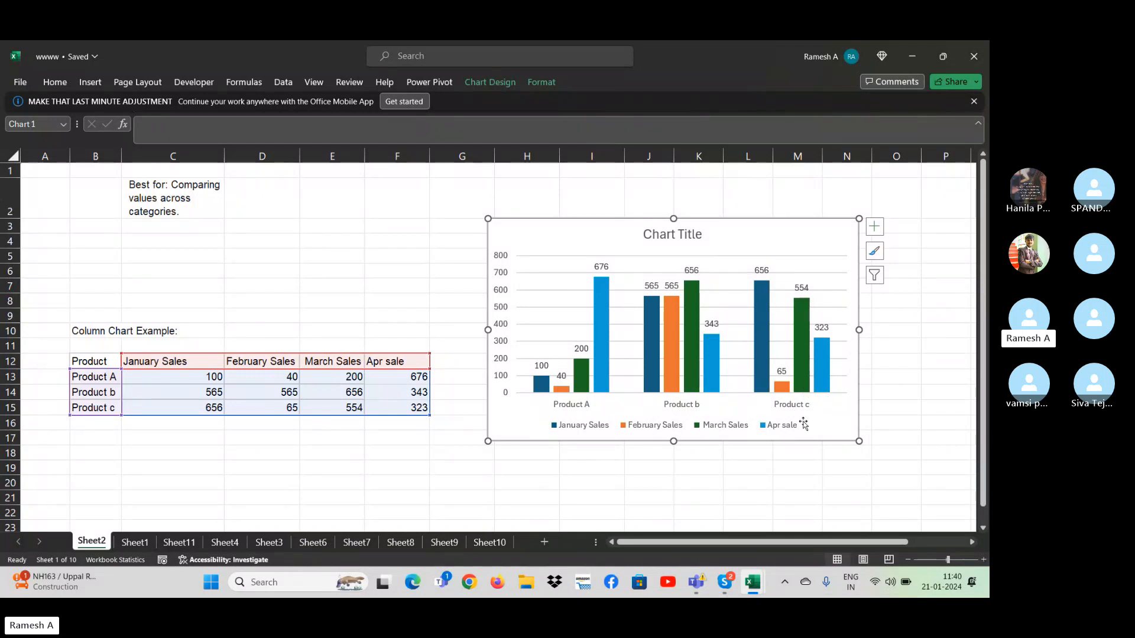
{"action": "right_click", "coordinate": [826, 366]}
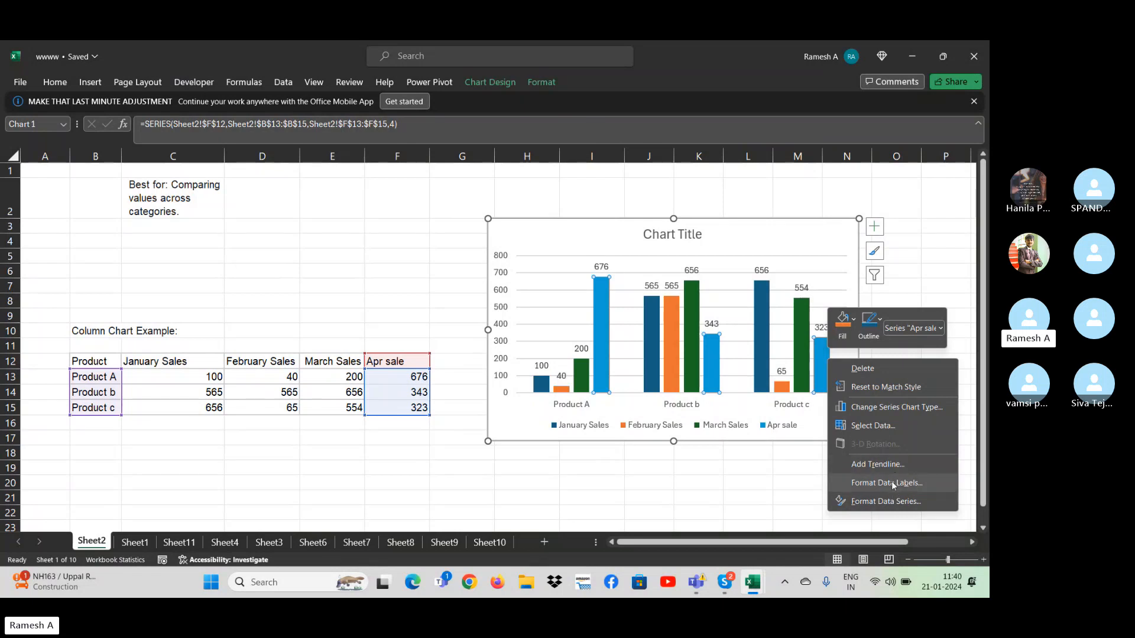
{"action": "left_click", "coordinate": [769, 467]}
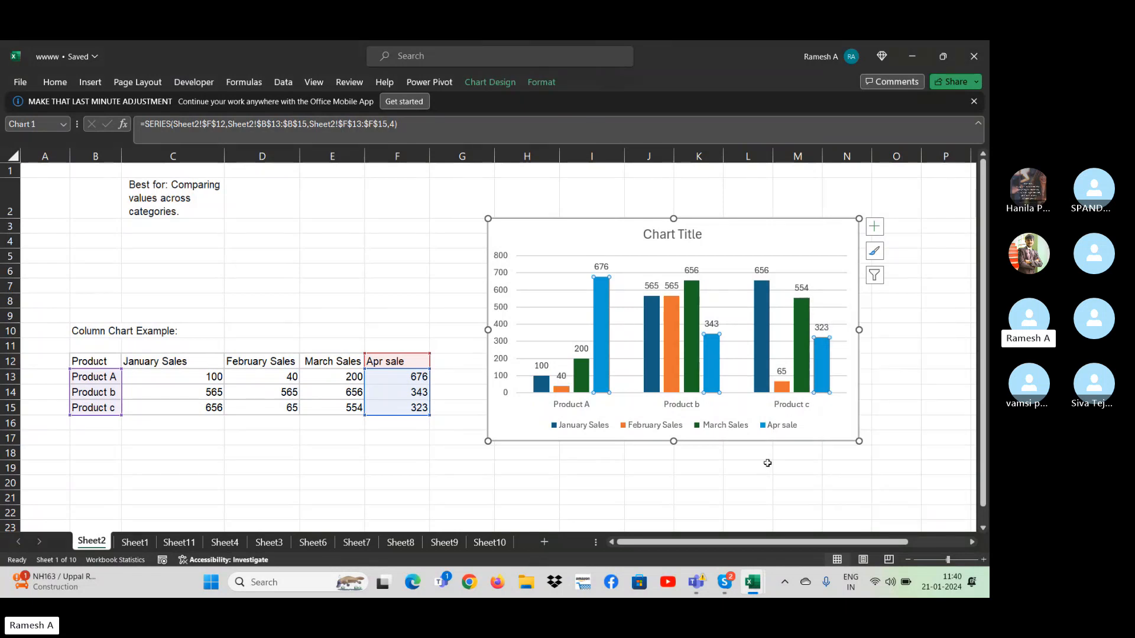
- Remove the axes, chart title, gridlines and legend from the column chart
{"action": "left_click", "coordinate": [877, 231]}
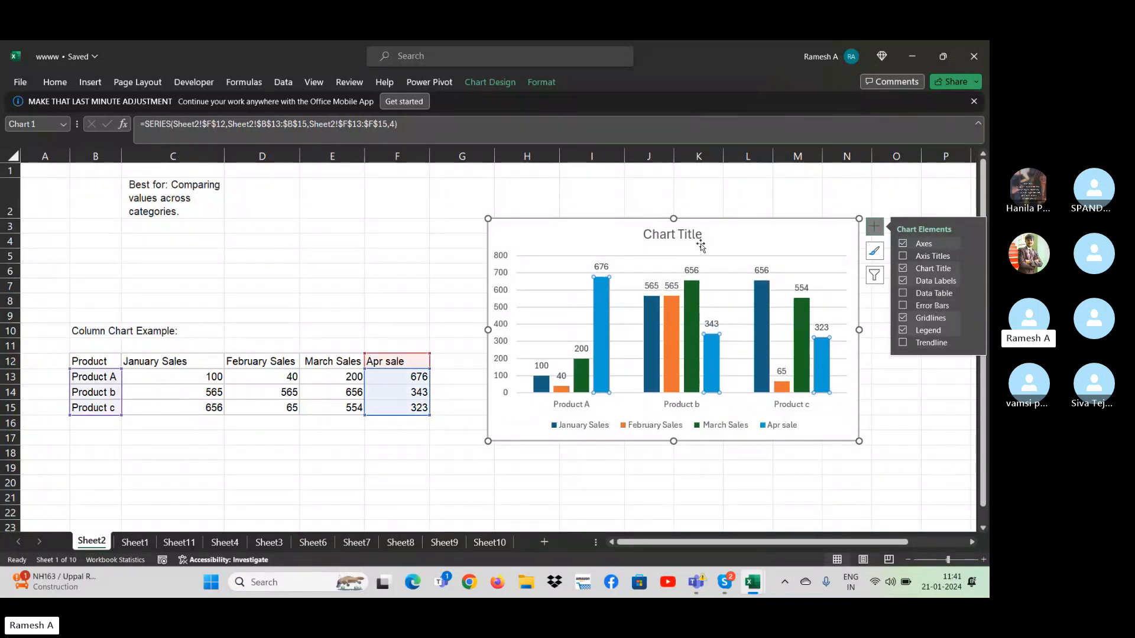
{"action": "left_click", "coordinate": [903, 244]}
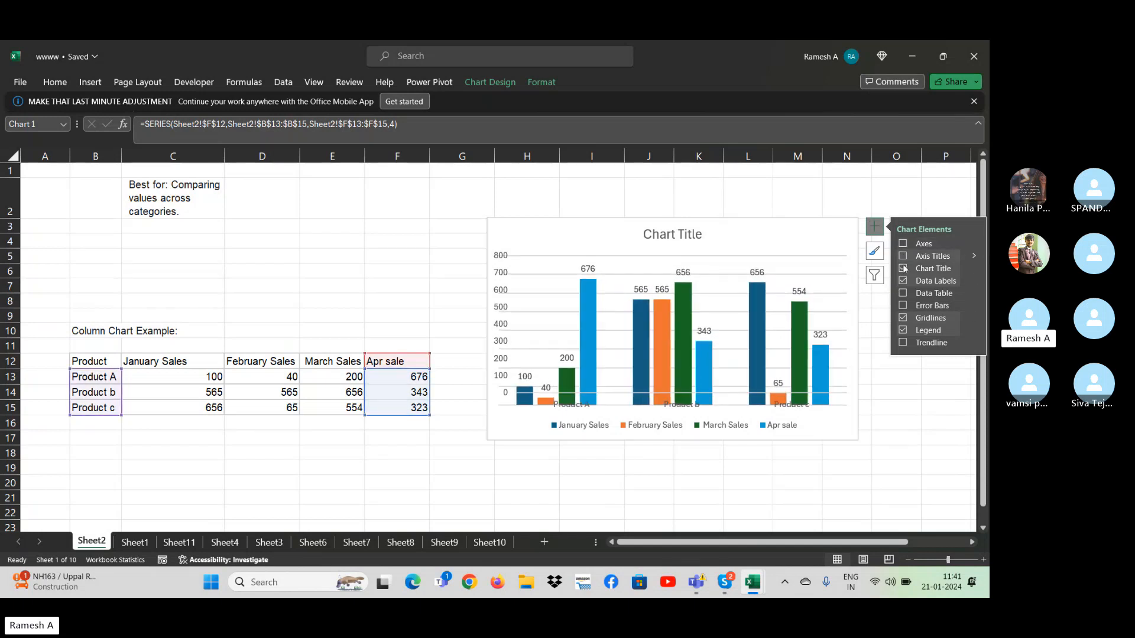
{"action": "left_click", "coordinate": [903, 268]}
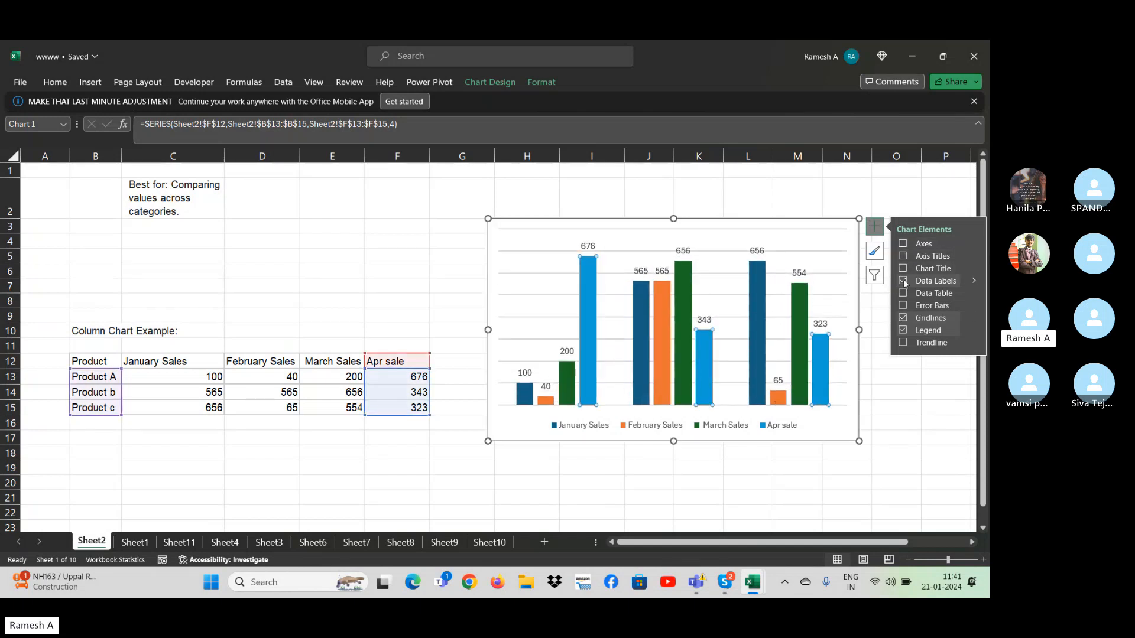
{"action": "left_click", "coordinate": [904, 319]}
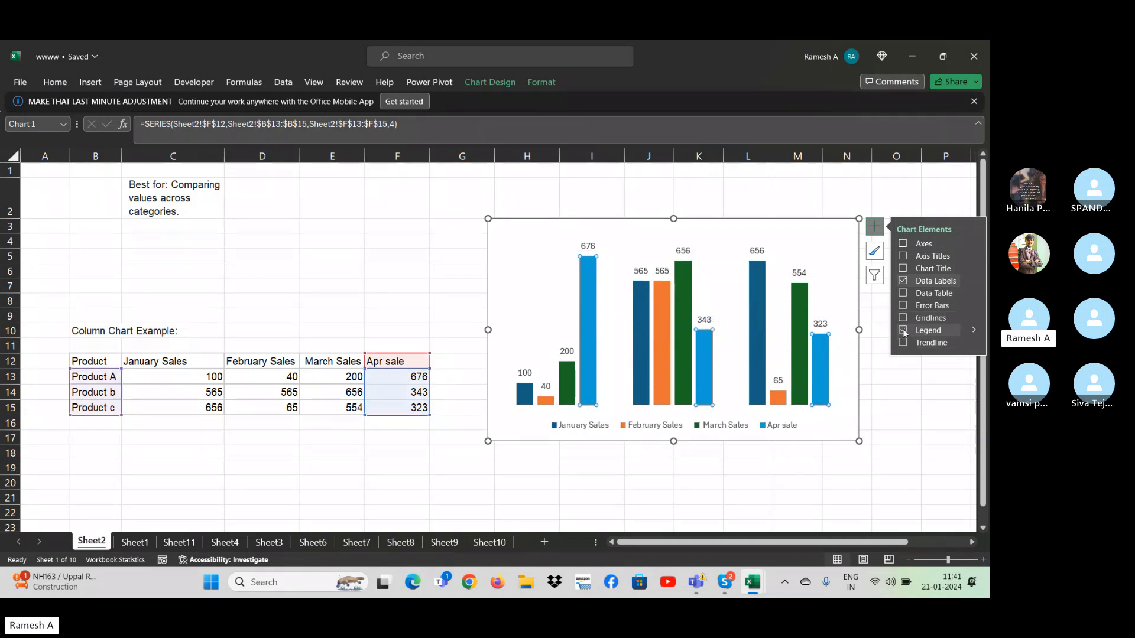
{"action": "left_click", "coordinate": [902, 329]}
{"action": "left_click", "coordinate": [895, 454]}
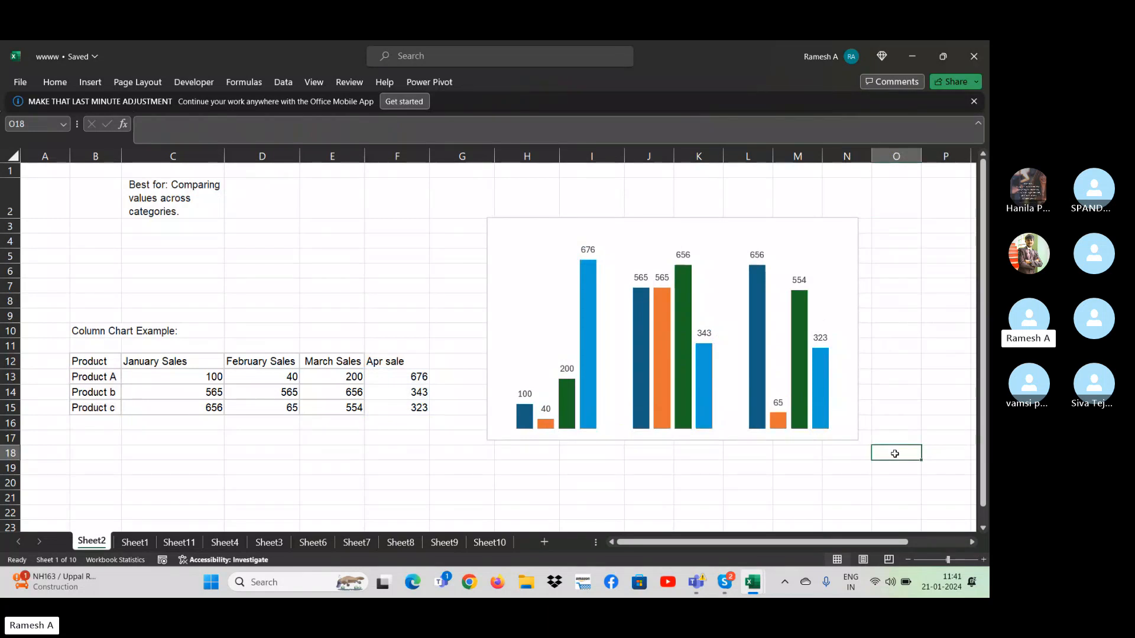
- Add a data table beneath the columns of the chart
{"action": "left_click", "coordinate": [826, 388]}
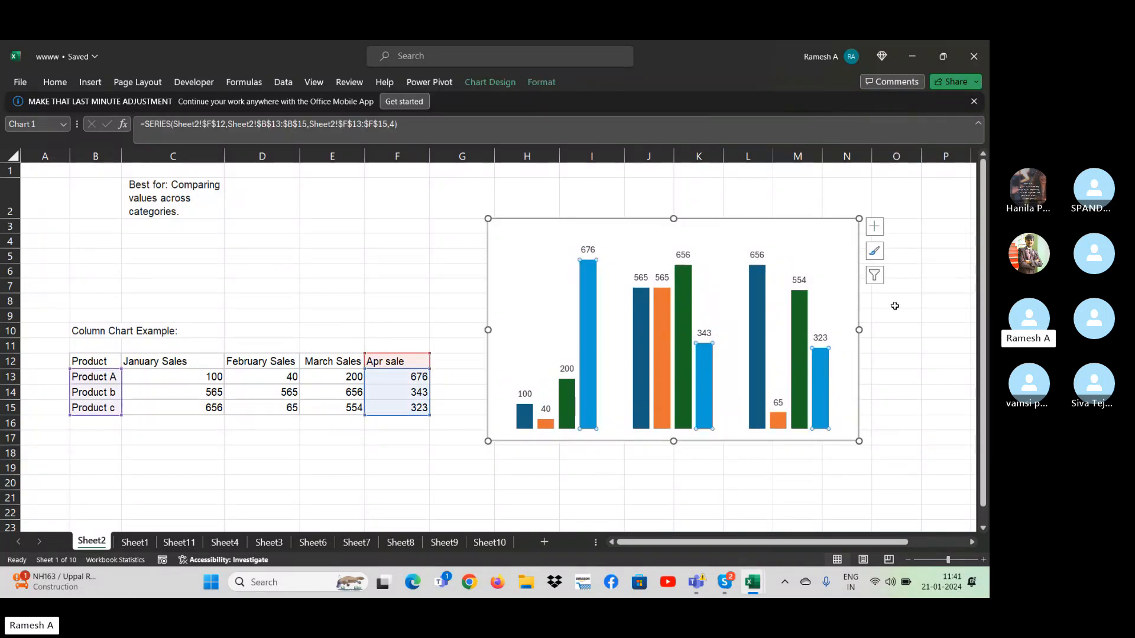
{"action": "left_click", "coordinate": [874, 227]}
{"action": "left_click", "coordinate": [903, 295]}
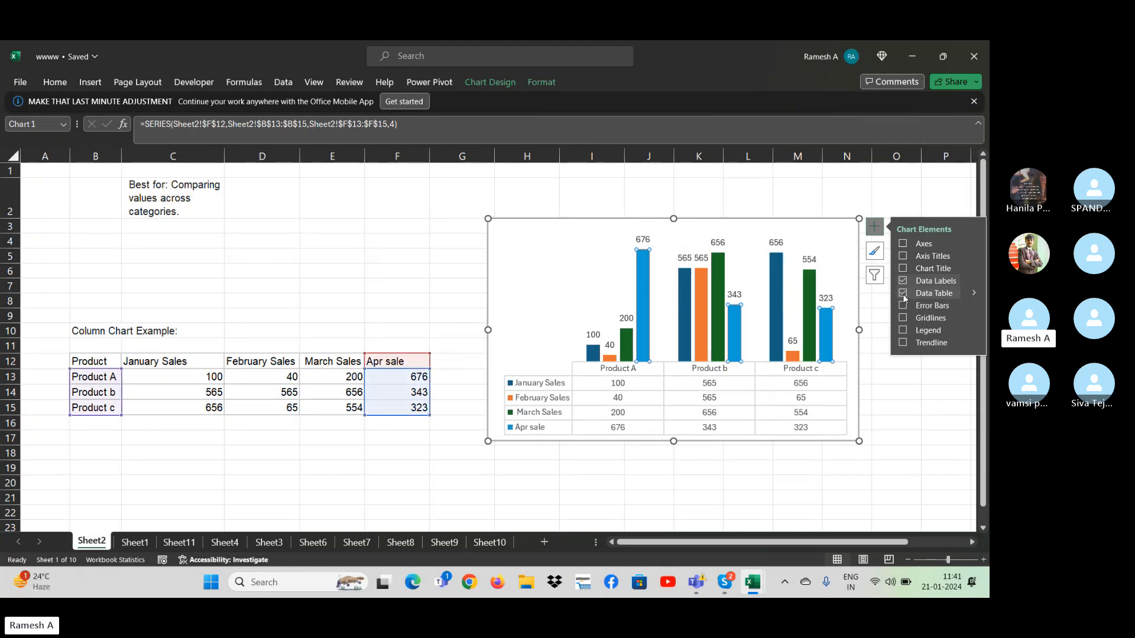
{"action": "left_click", "coordinate": [590, 252]}
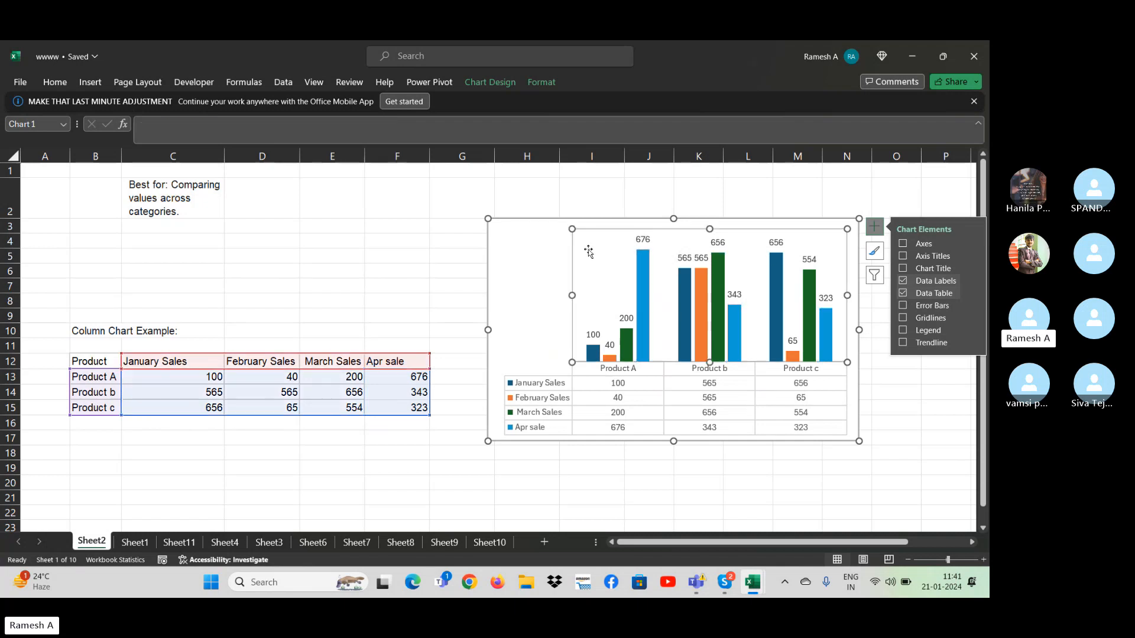
{"action": "right_click", "coordinate": [590, 250]}
{"action": "left_click", "coordinate": [775, 298]}
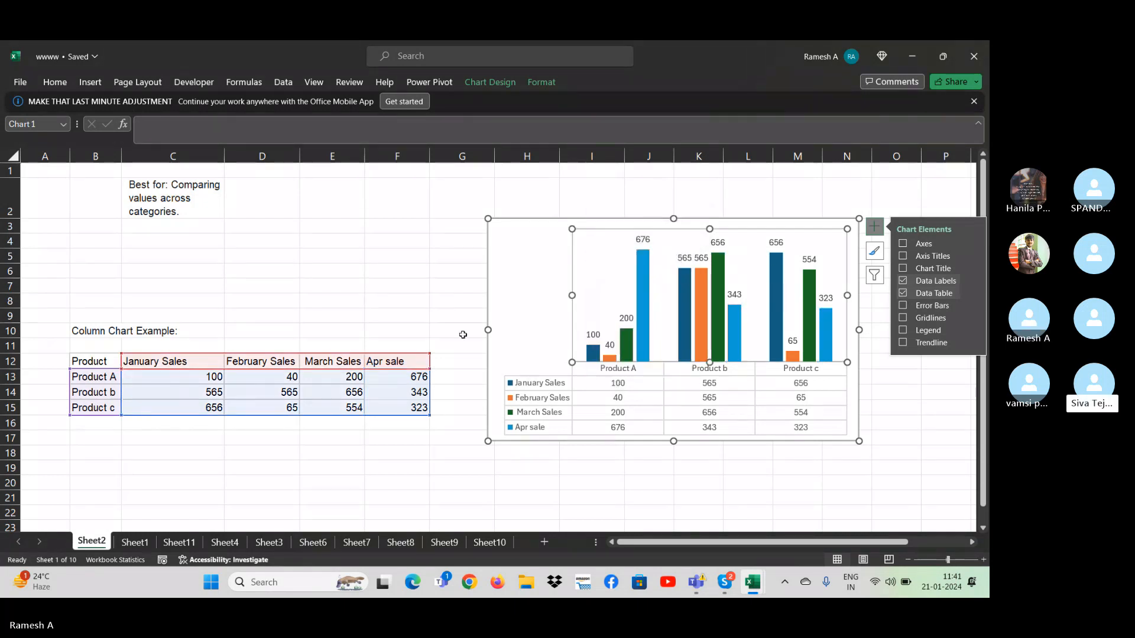
{"action": "left_click", "coordinate": [518, 323]}
{"action": "right_click", "coordinate": [520, 325]}
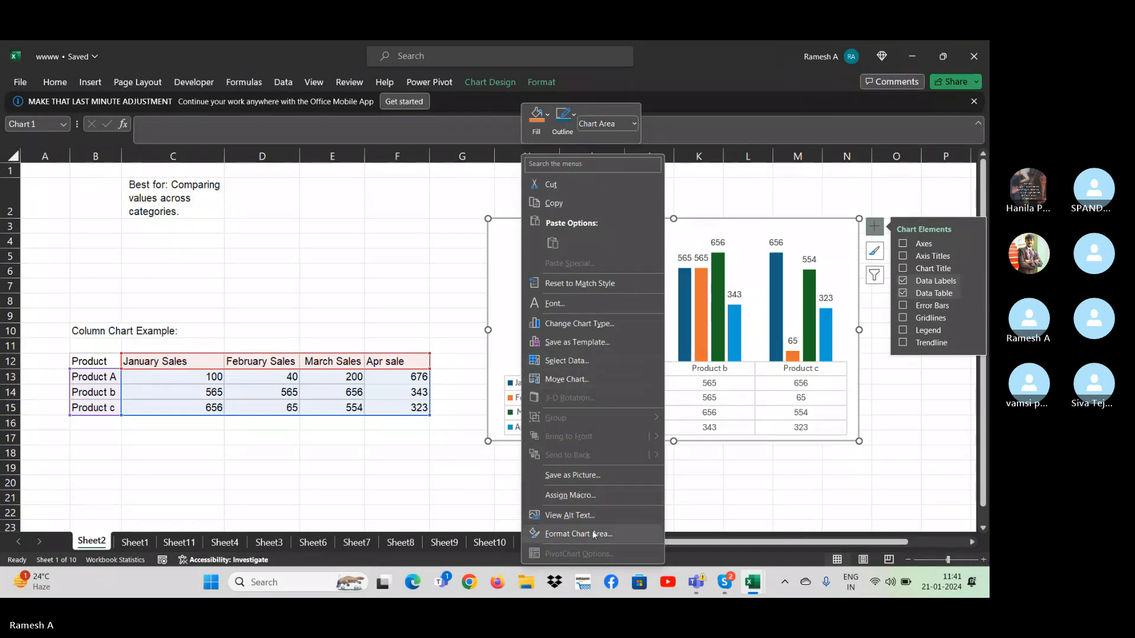
{"action": "left_click", "coordinate": [506, 321]}
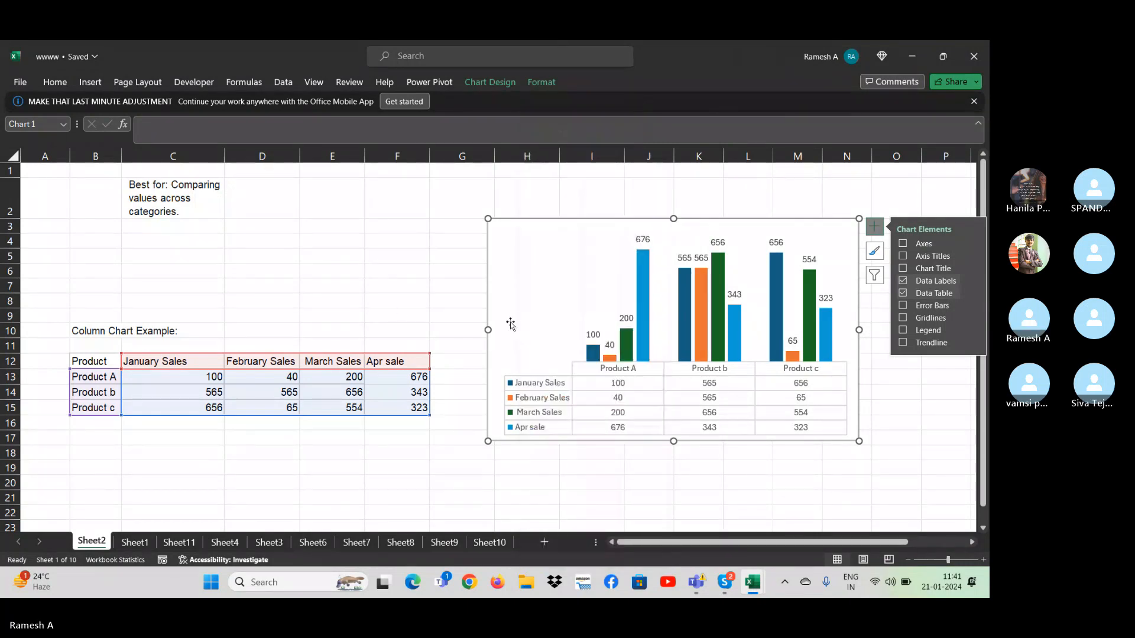
- Undo the addition of the chart's data table and deselect the chart
{"action": "left_click", "coordinate": [399, 313]}
{"action": "key", "text": "ctrl+z"}
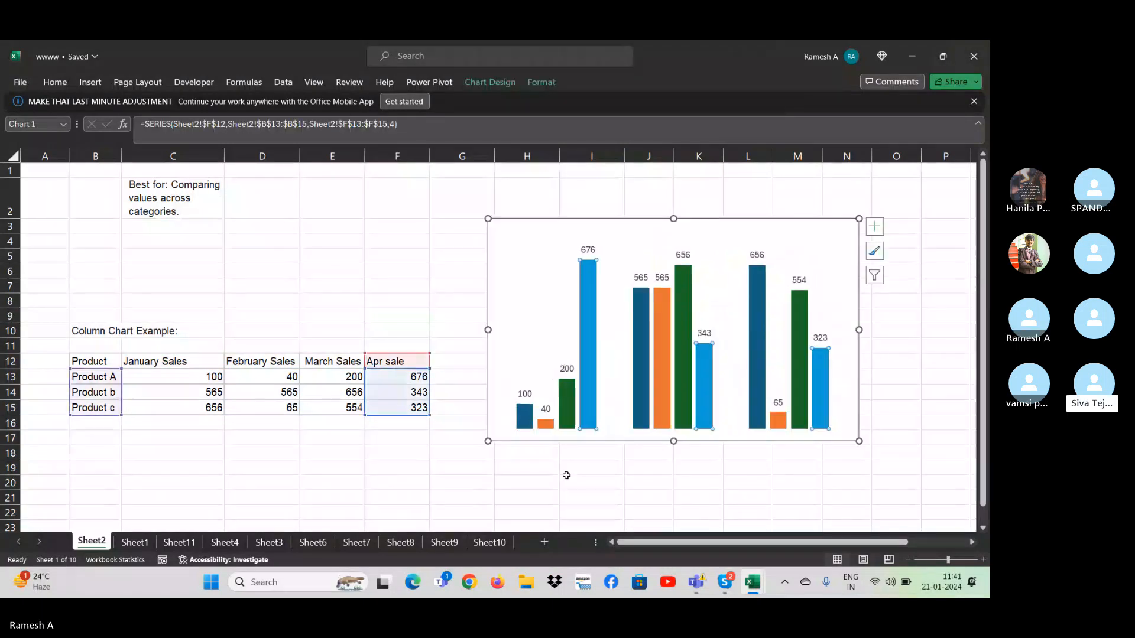
{"action": "left_click", "coordinate": [567, 478]}
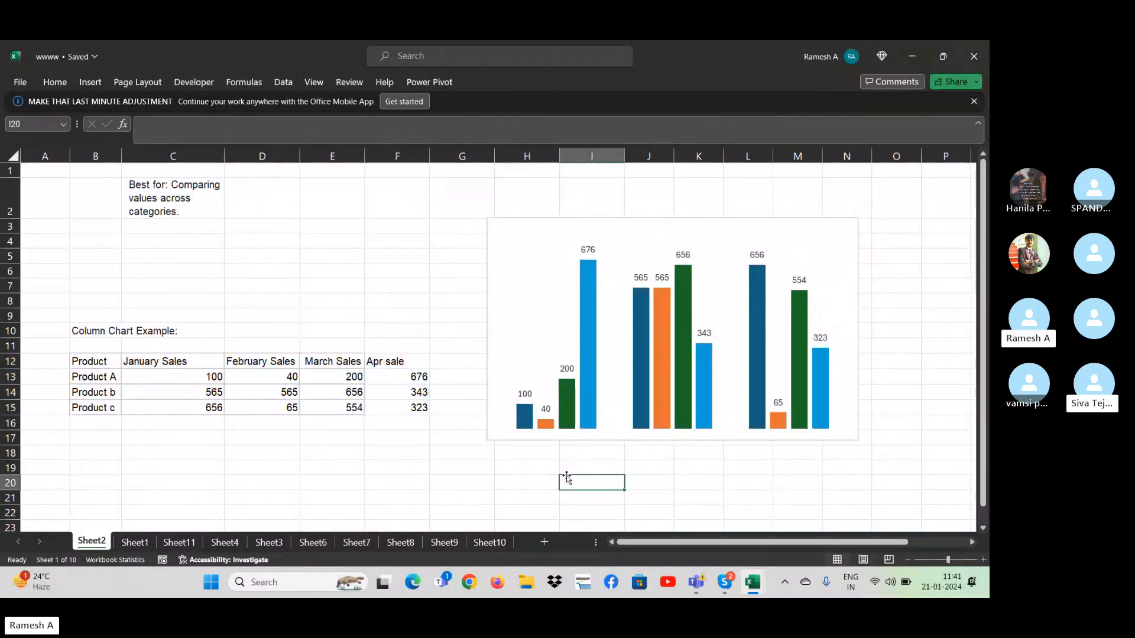
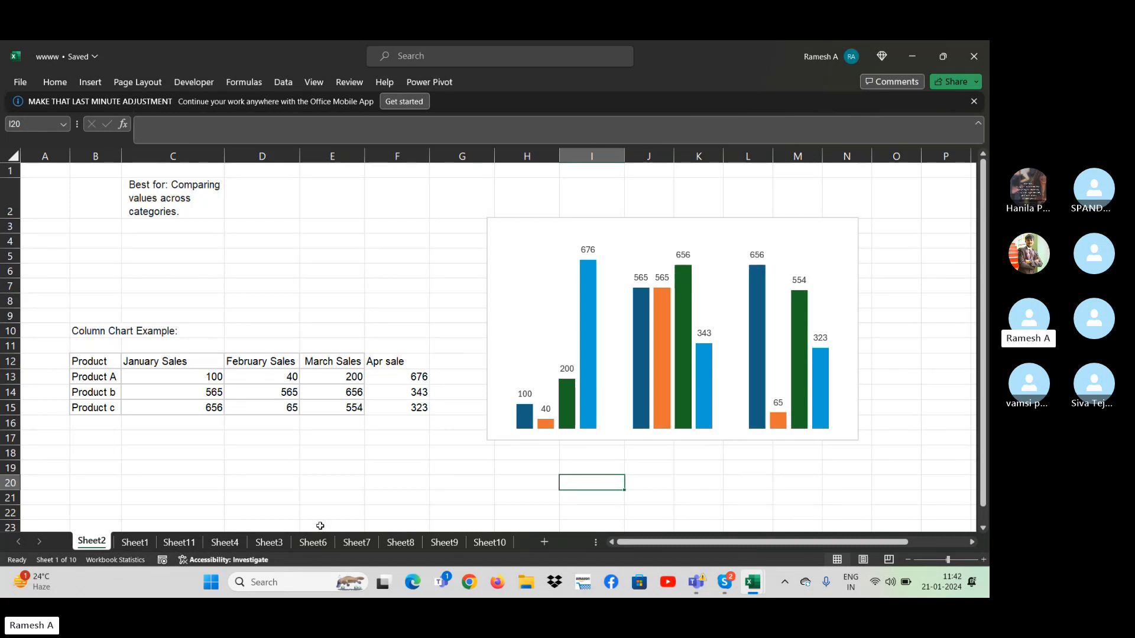
{"action": "left_click", "coordinate": [135, 542]}
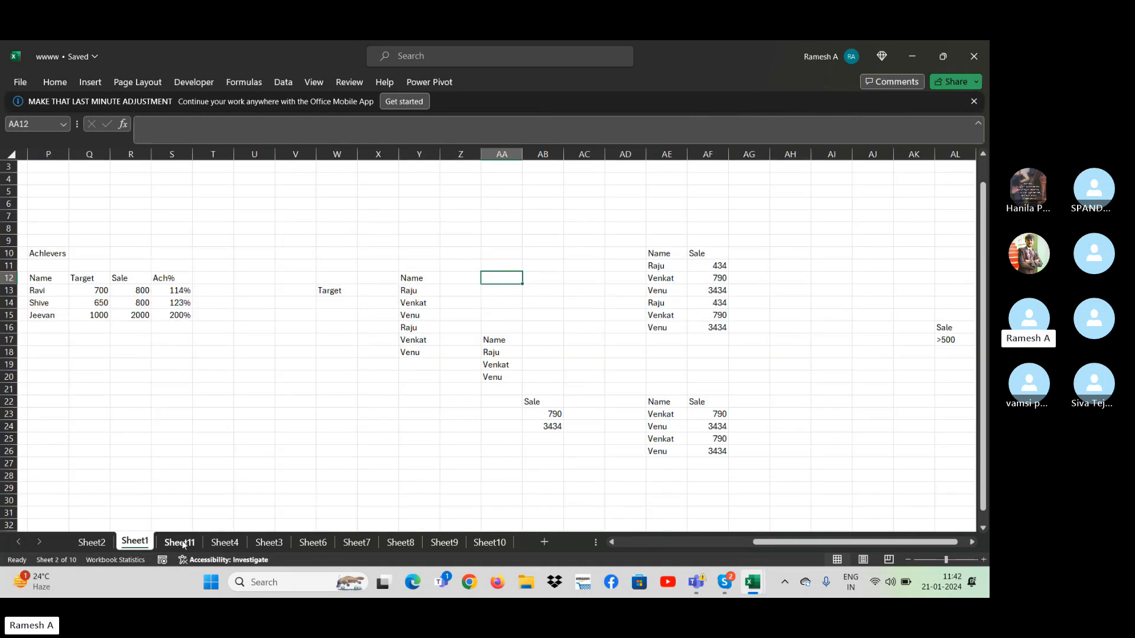
{"action": "left_click", "coordinate": [88, 541]}
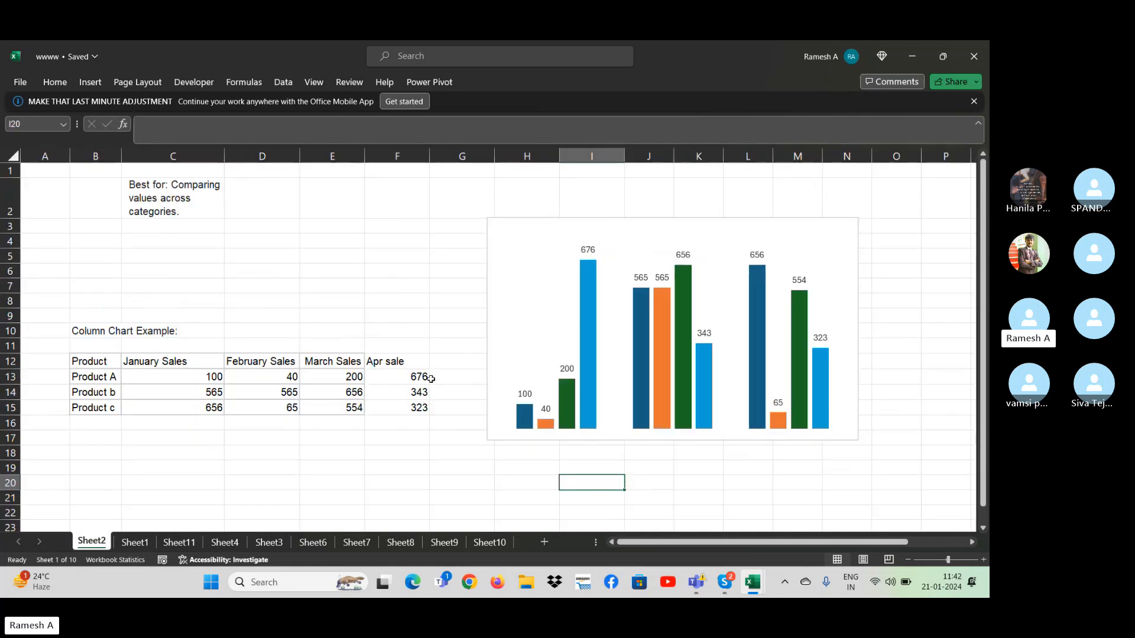
{"action": "mouse_move", "coordinate": [530, 412]}
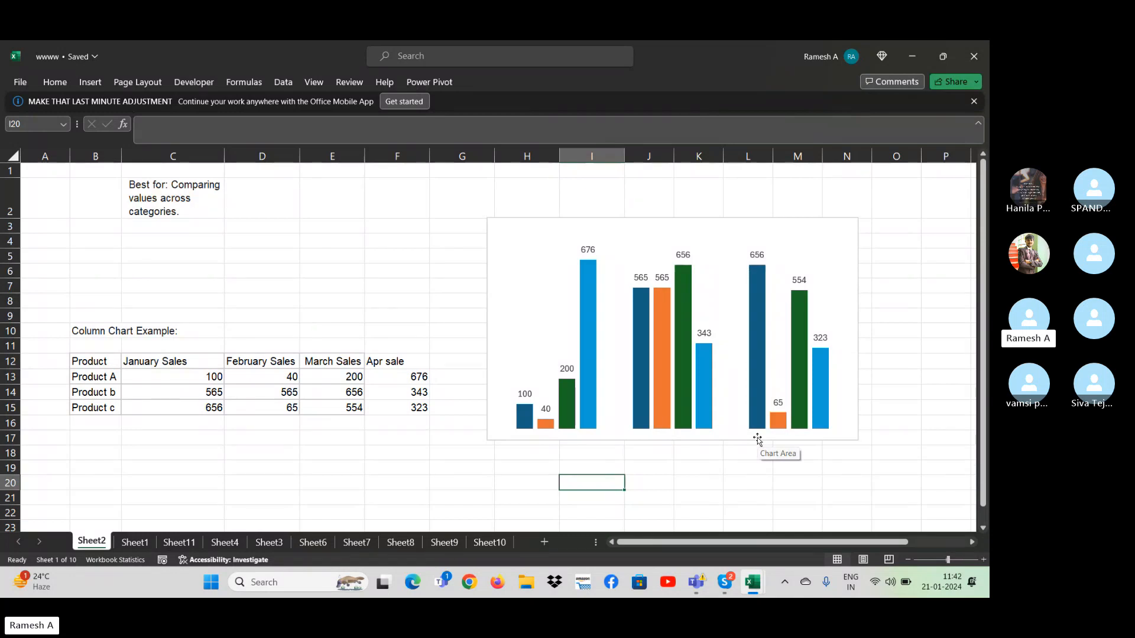
- Show the axes, axis titles, chart title and data table on the column chart
{"action": "left_click", "coordinate": [832, 239]}
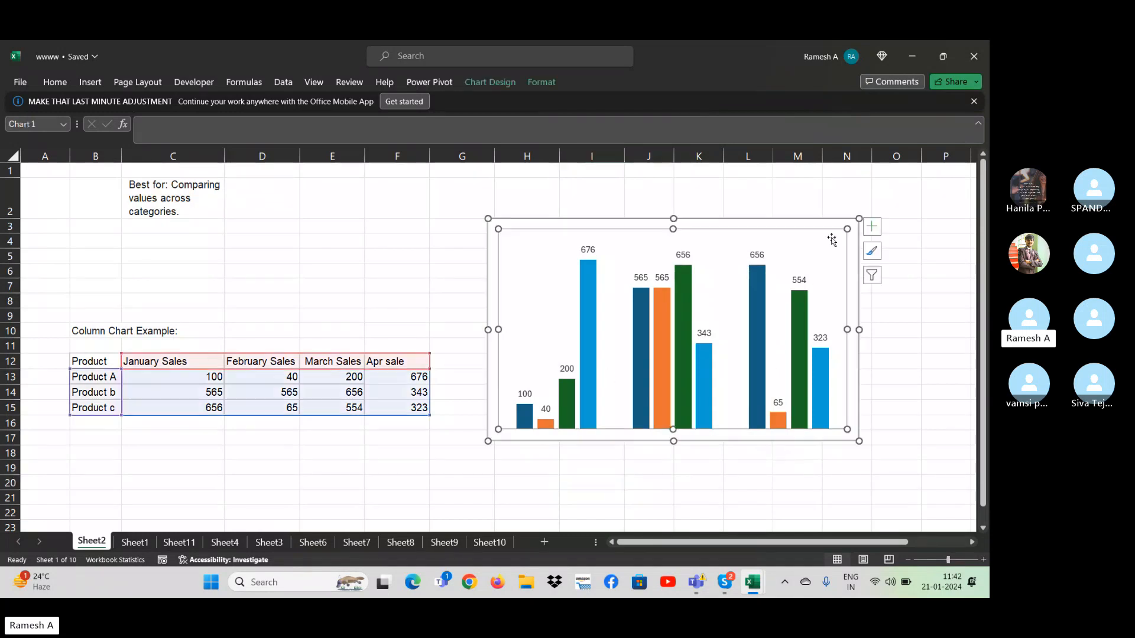
{"action": "left_click", "coordinate": [872, 226]}
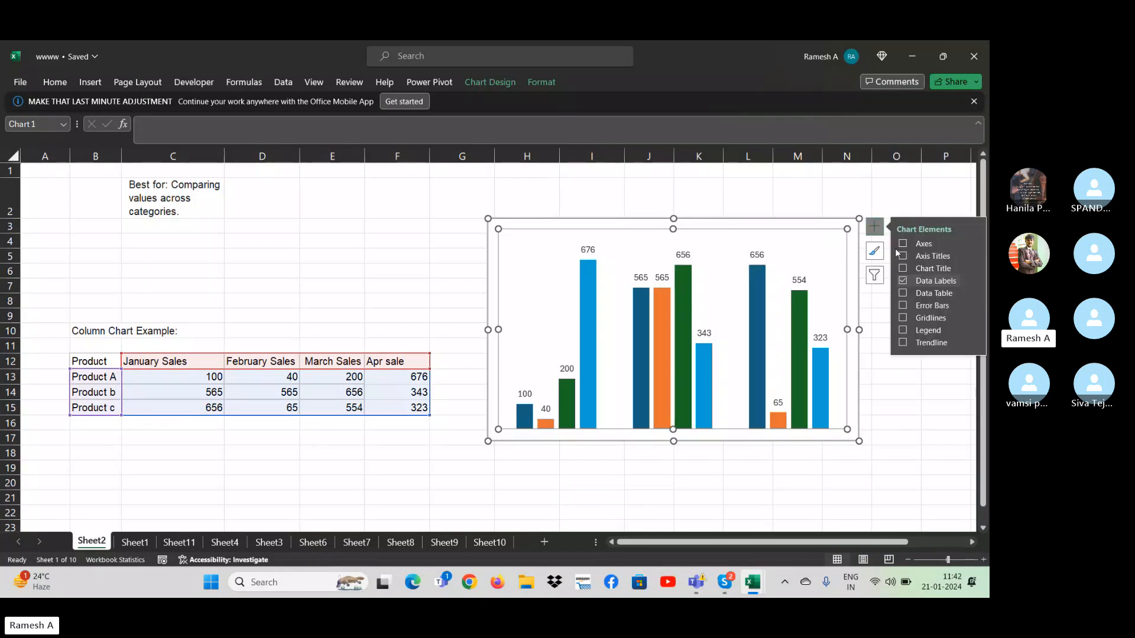
{"action": "left_click", "coordinate": [902, 243]}
{"action": "left_click", "coordinate": [904, 256]}
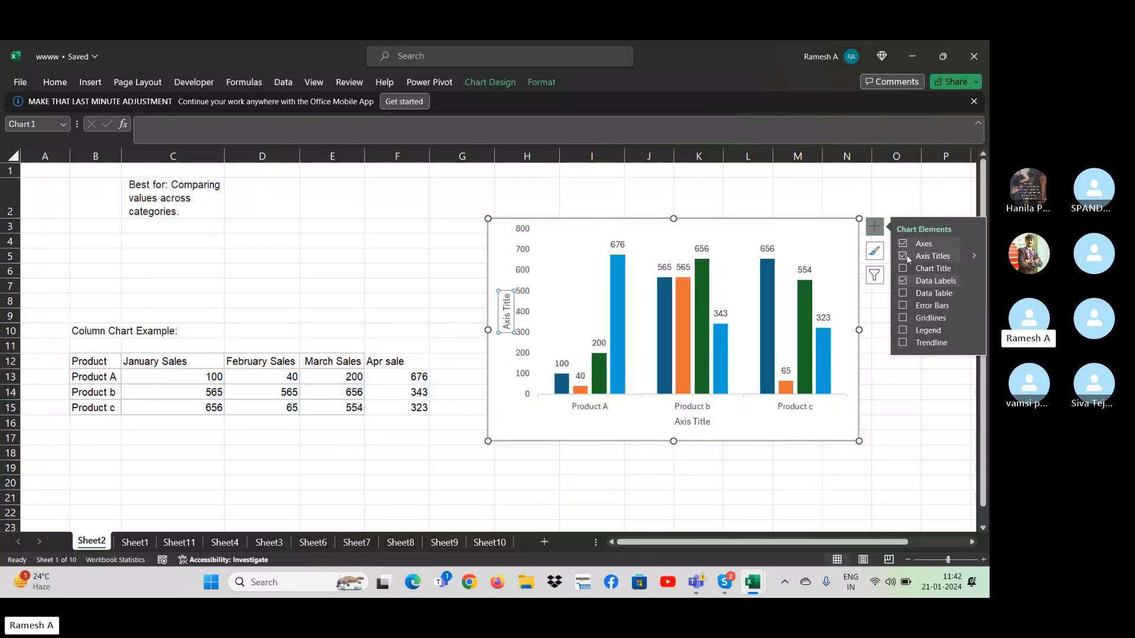
{"action": "left_click", "coordinate": [904, 268]}
{"action": "left_click", "coordinate": [904, 293]}
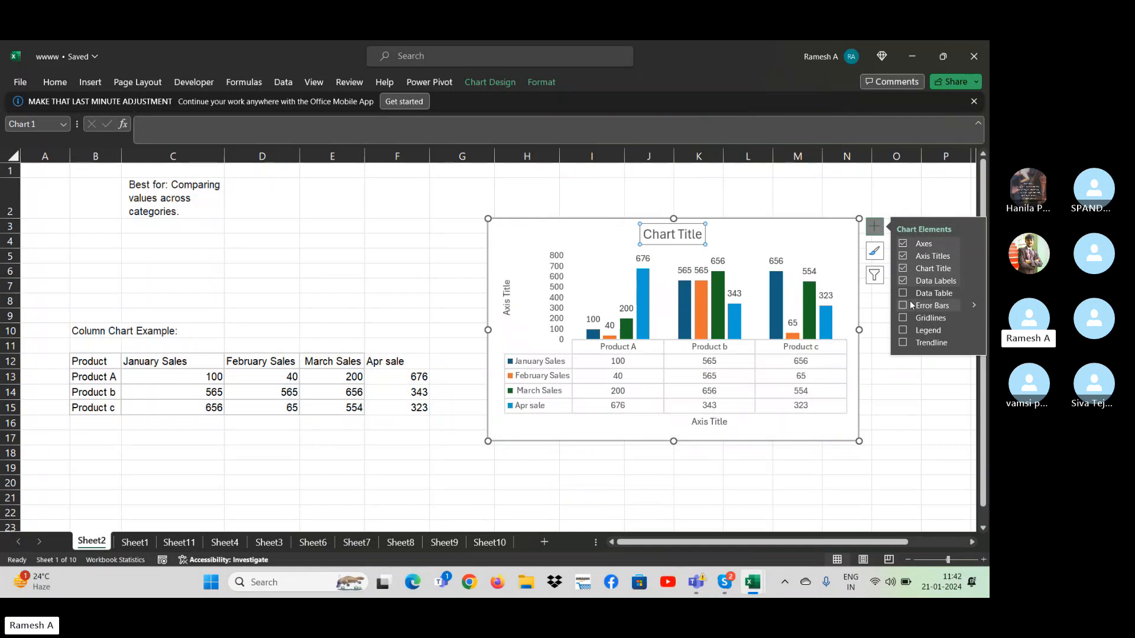
- Toggle the chart's error bars, data table and data labels, ending with only data labels above the columns
{"action": "left_click", "coordinate": [904, 309]}
{"action": "left_click", "coordinate": [903, 294]}
{"action": "left_click", "coordinate": [902, 281]}
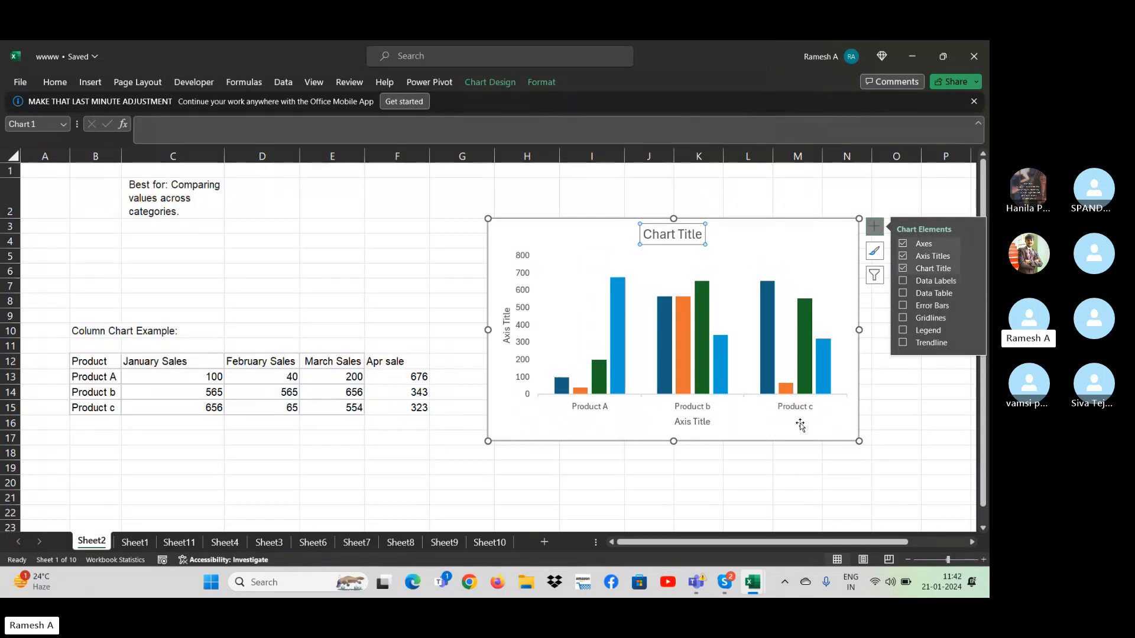
{"action": "left_click", "coordinate": [902, 292]}
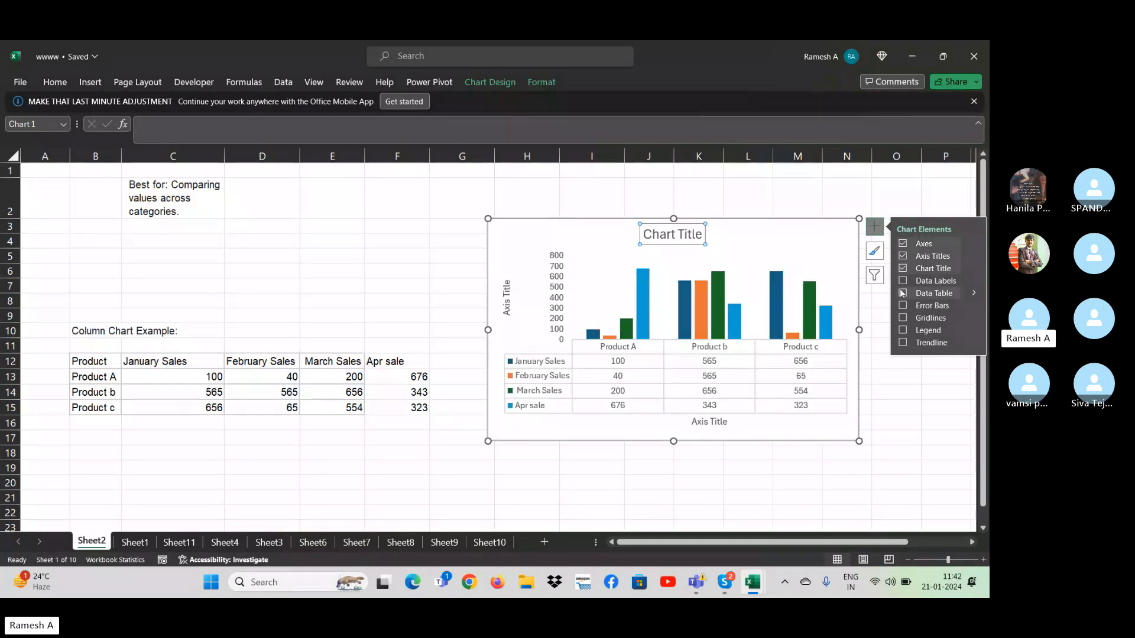
{"action": "left_click", "coordinate": [903, 281]}
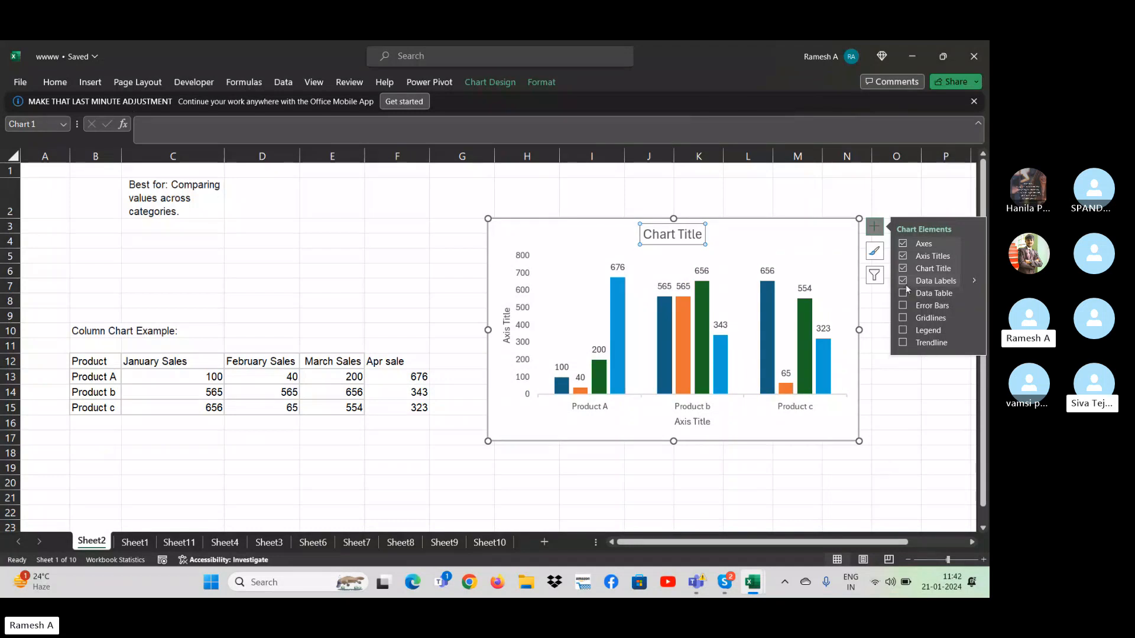
- Hide the data labels and try the data table and error bars on the chart
{"action": "left_click", "coordinate": [905, 285]}
{"action": "left_click", "coordinate": [906, 292]}
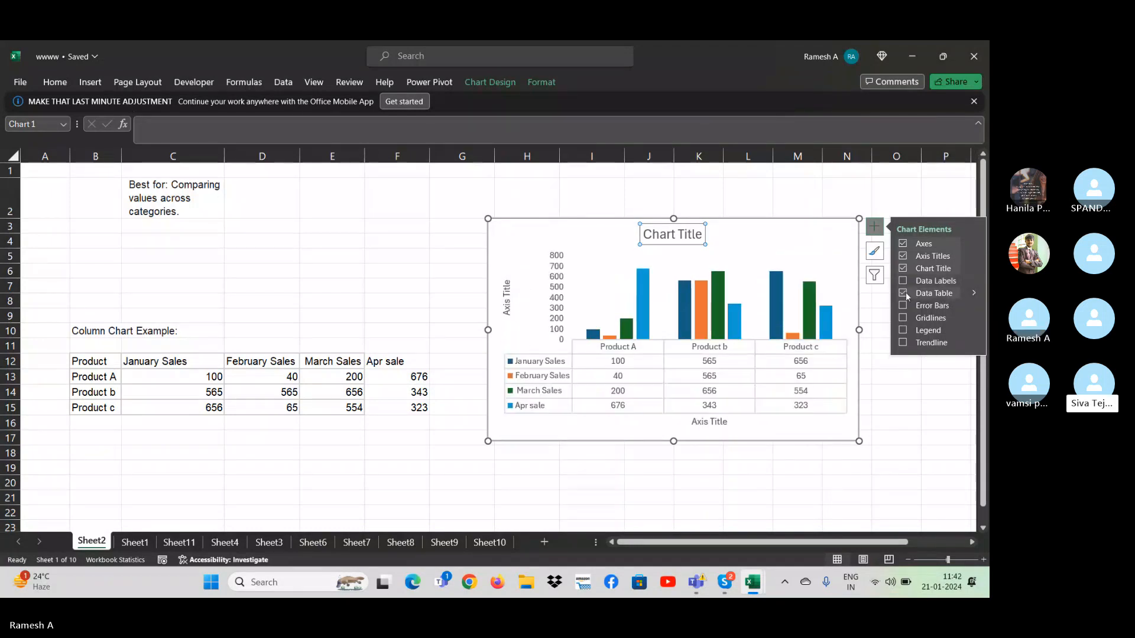
{"action": "left_click", "coordinate": [905, 293]}
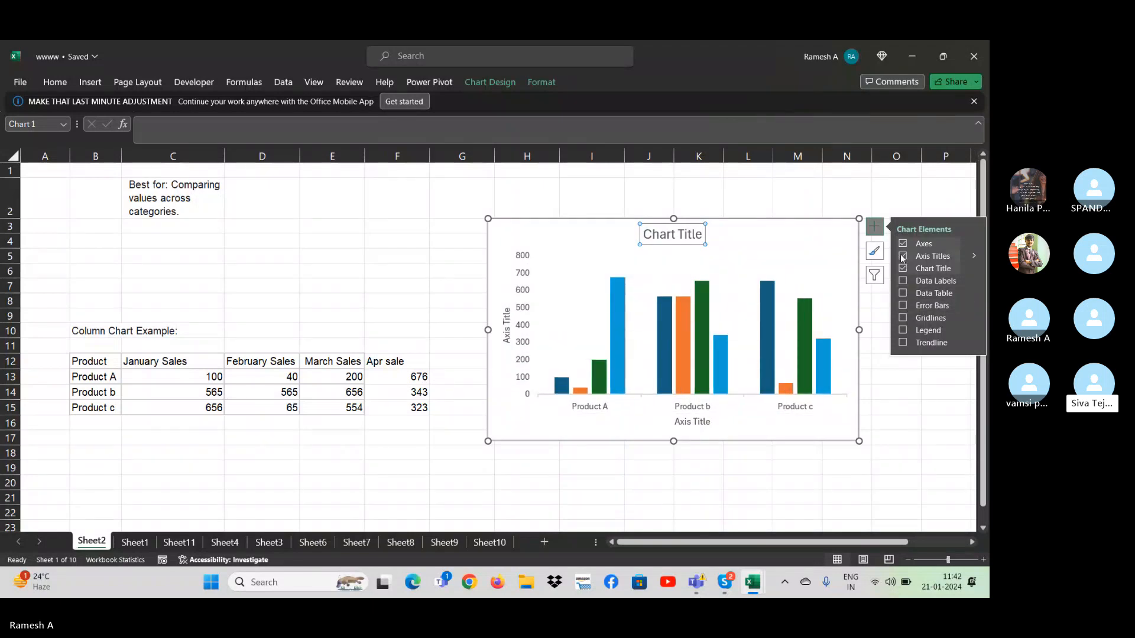
{"action": "left_click", "coordinate": [902, 292]}
{"action": "left_click", "coordinate": [902, 293]}
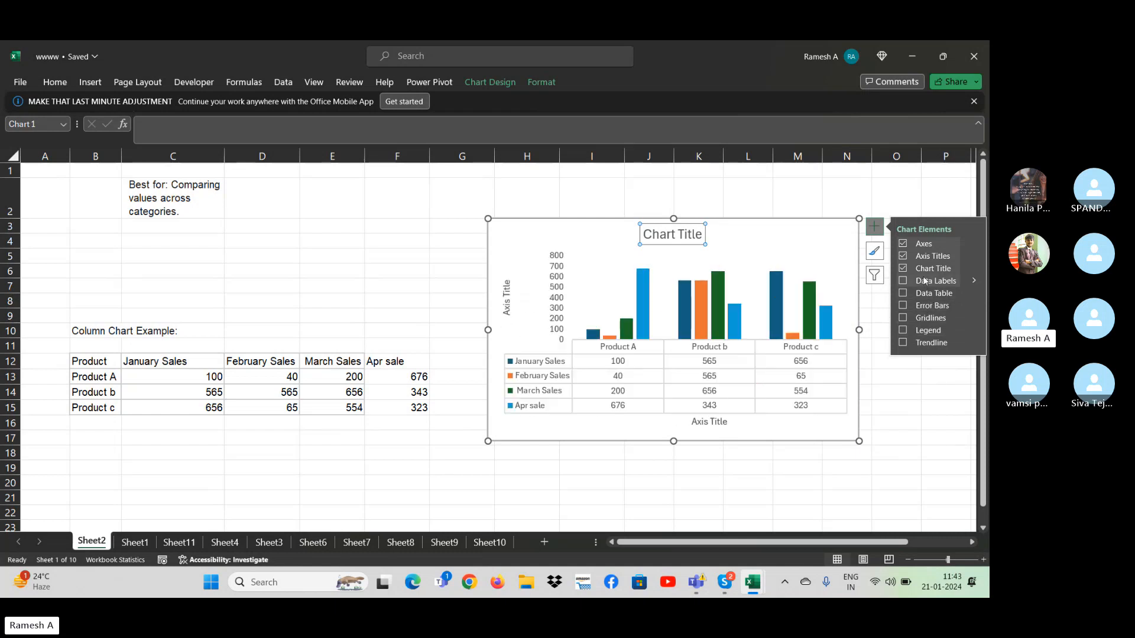
- Hide the chart's axes, axis titles and chart title, restore the data labels, and deselect the chart
{"action": "left_click", "coordinate": [902, 258]}
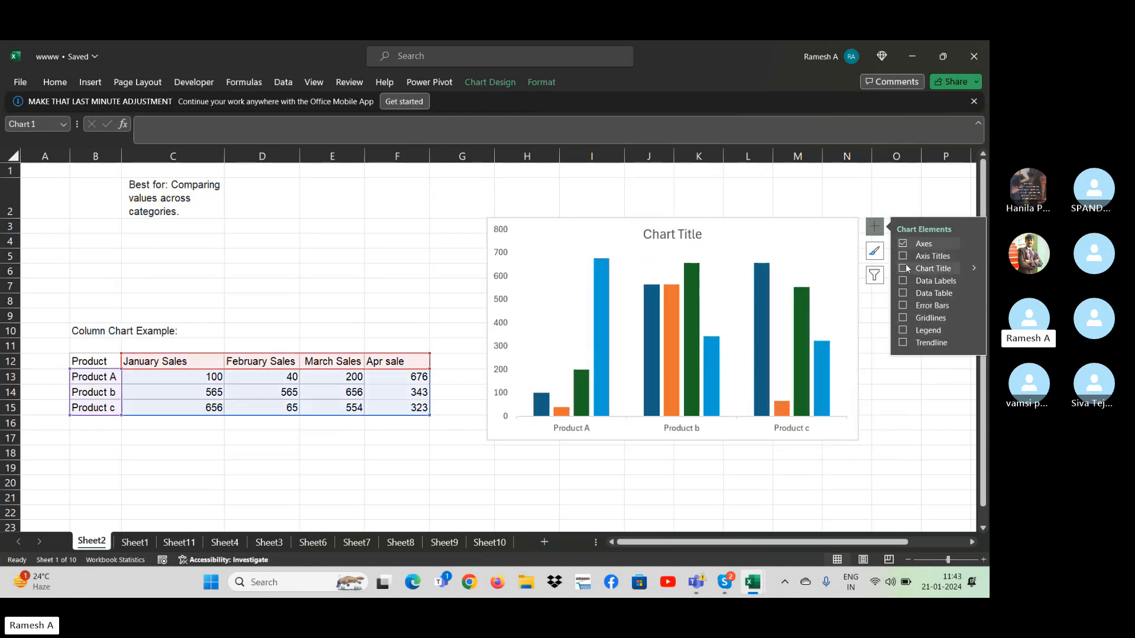
{"action": "left_click", "coordinate": [903, 268]}
{"action": "left_click", "coordinate": [902, 244]}
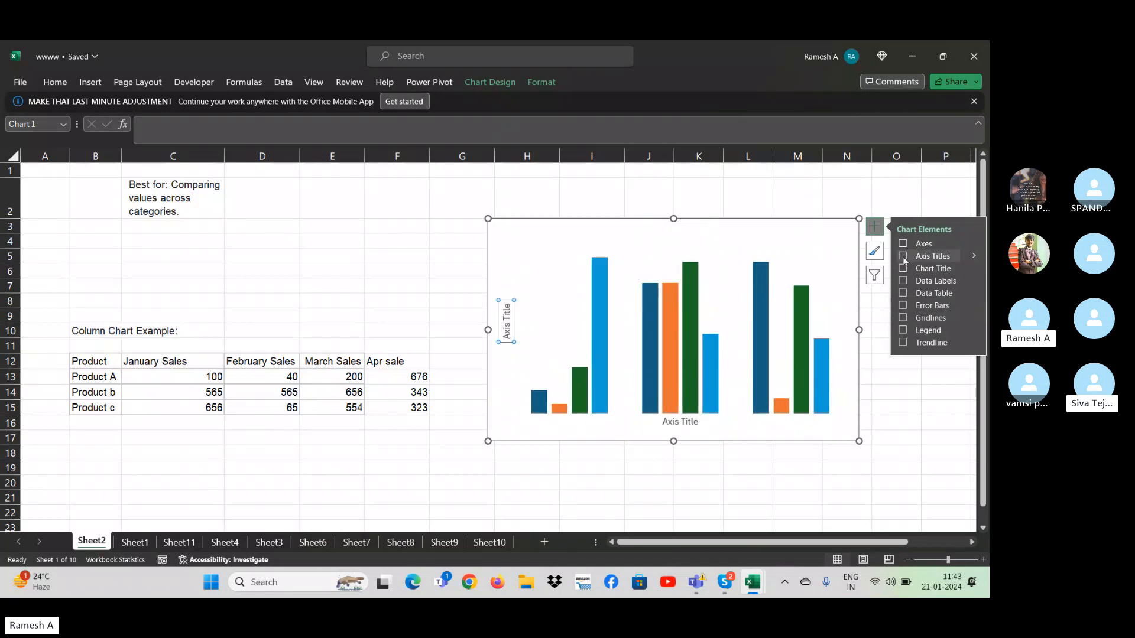
{"action": "left_click", "coordinate": [902, 247]}
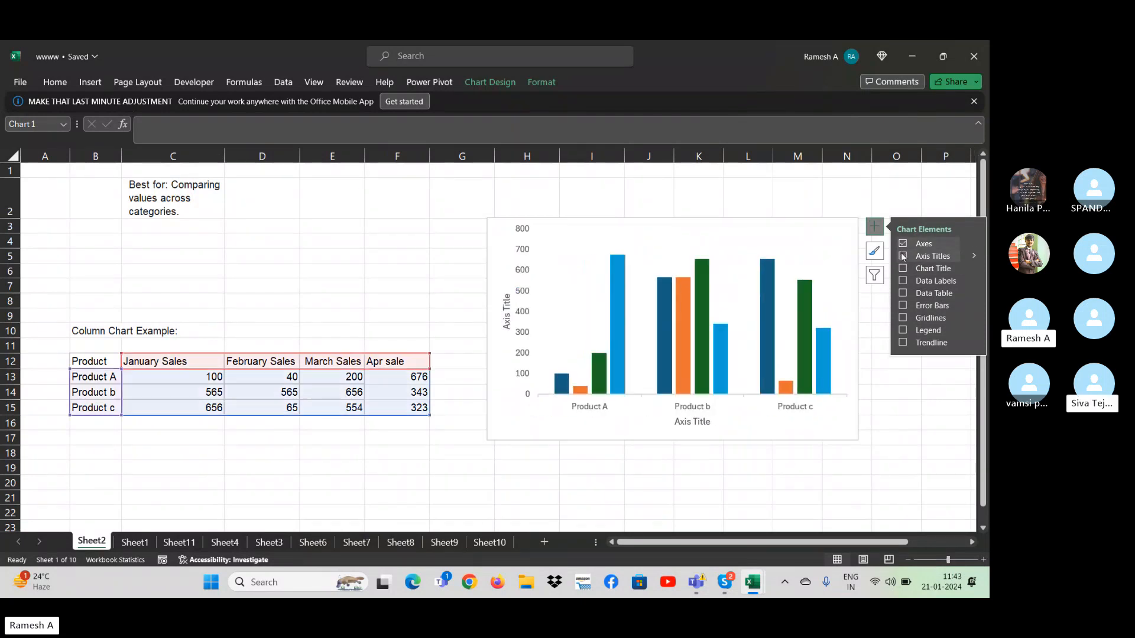
{"action": "left_click", "coordinate": [907, 281]}
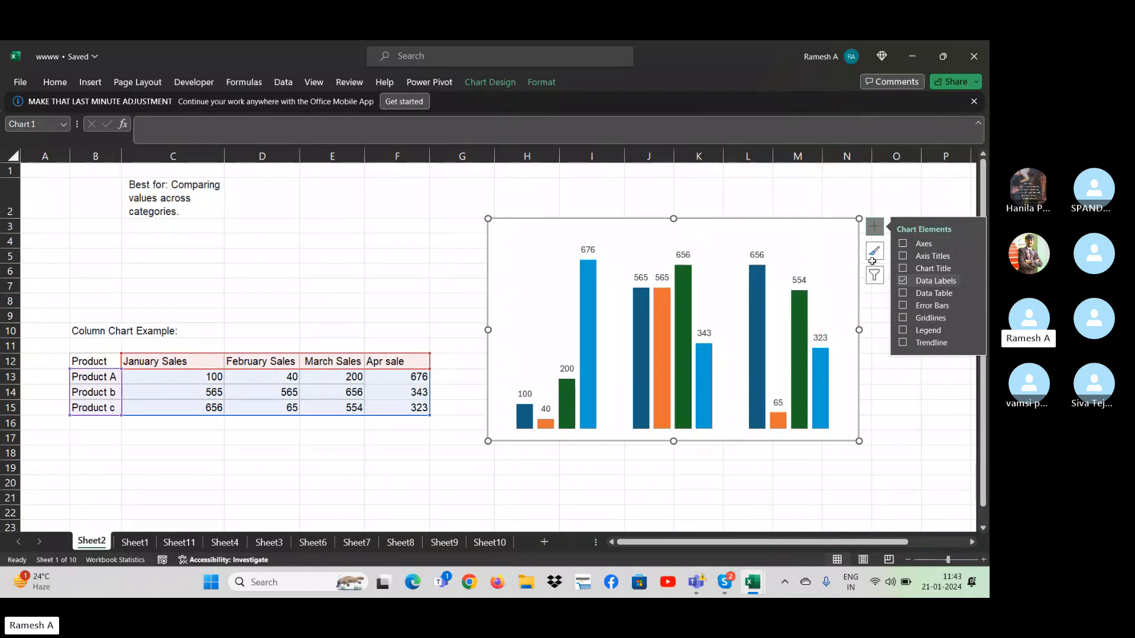
{"action": "left_click", "coordinate": [907, 437]}
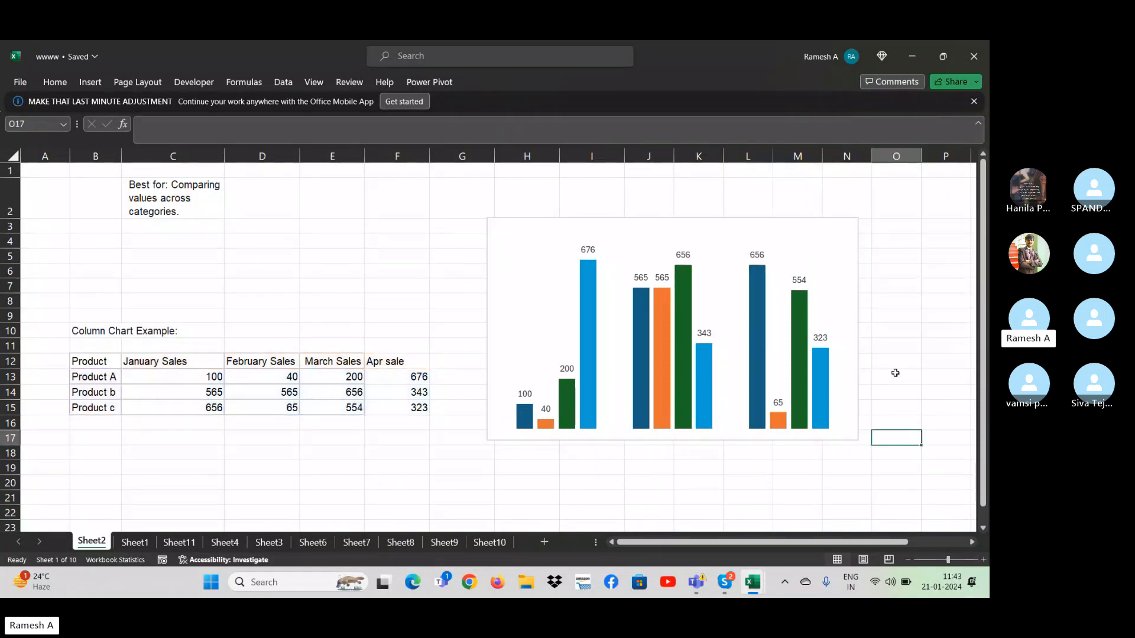
- Apply the dark-background chart style with axes and data labels to the column chart, and deselect it
{"action": "left_click", "coordinate": [795, 245]}
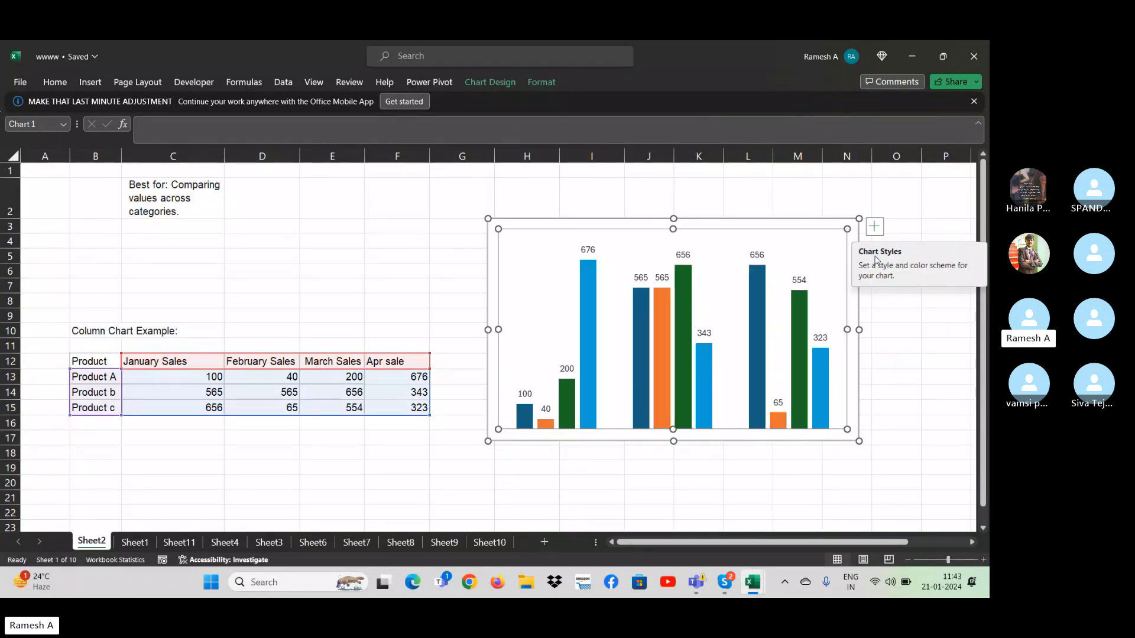
{"action": "left_click", "coordinate": [875, 258]}
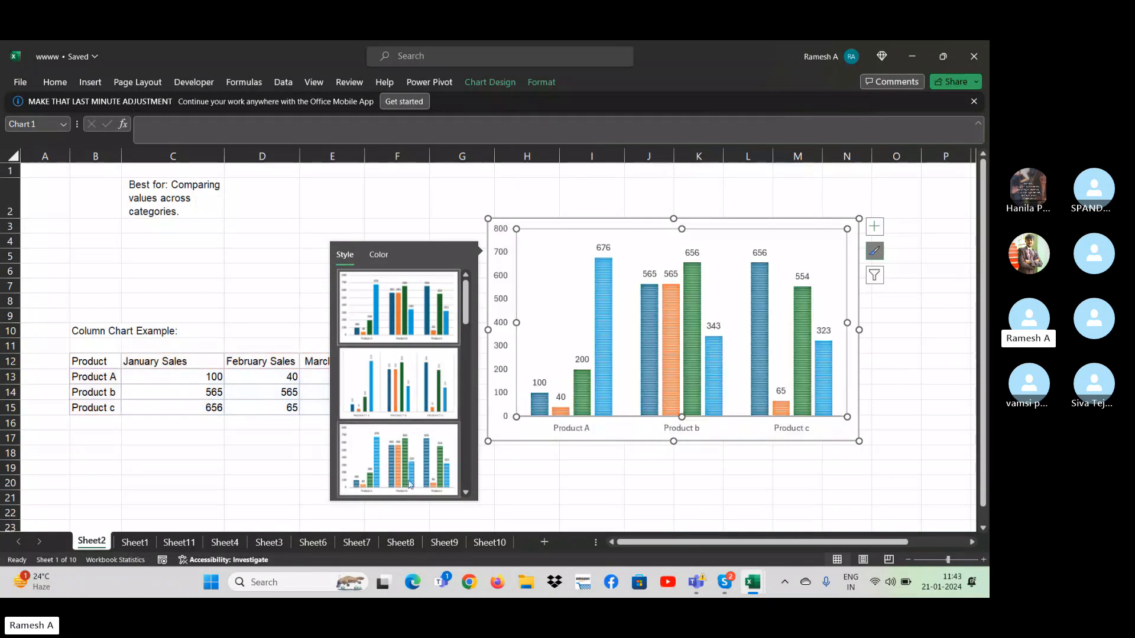
{"action": "left_click_drag", "start_coordinate": [467, 306], "coordinate": [474, 401]}
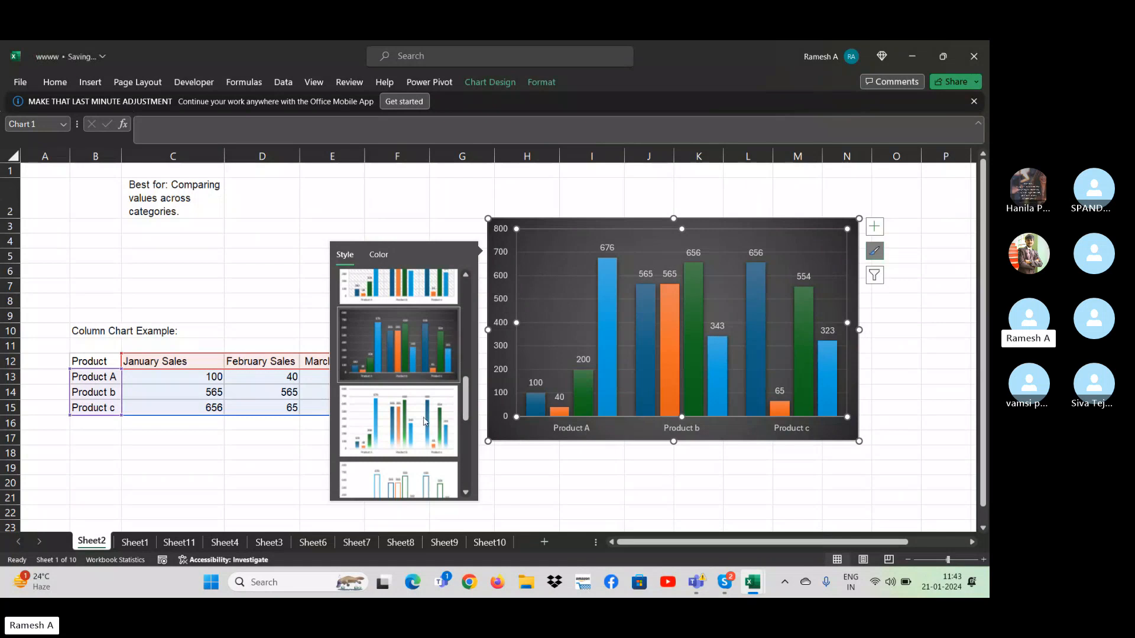
{"action": "left_click", "coordinate": [217, 298]}
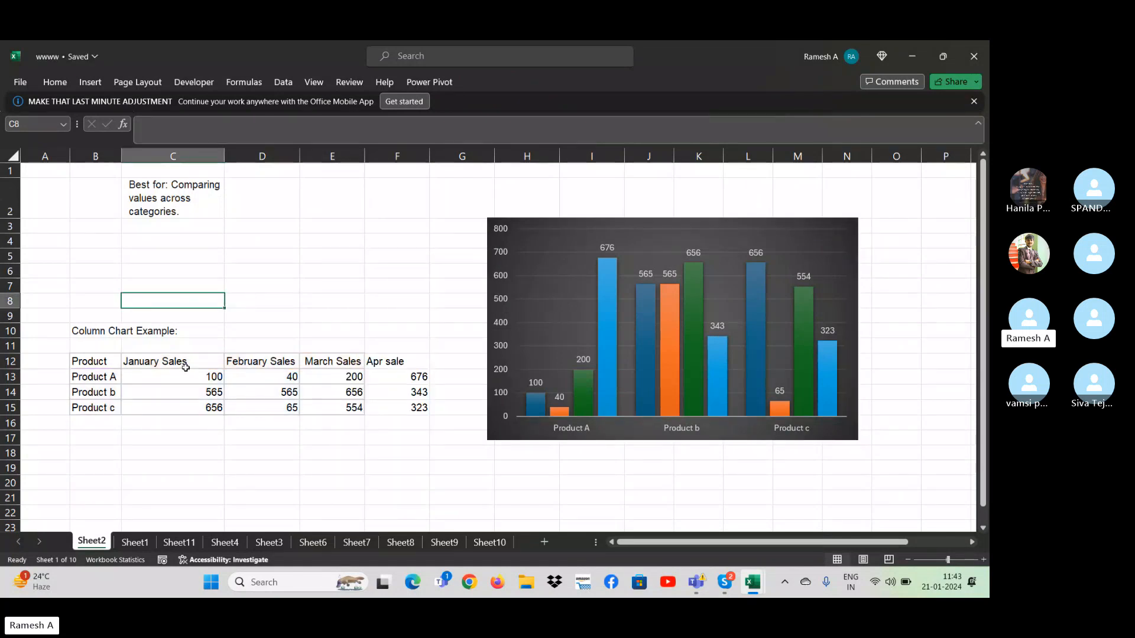
- Open Sheet1 and look back over its filter tables as far as cell A1
{"action": "left_click", "coordinate": [133, 544]}
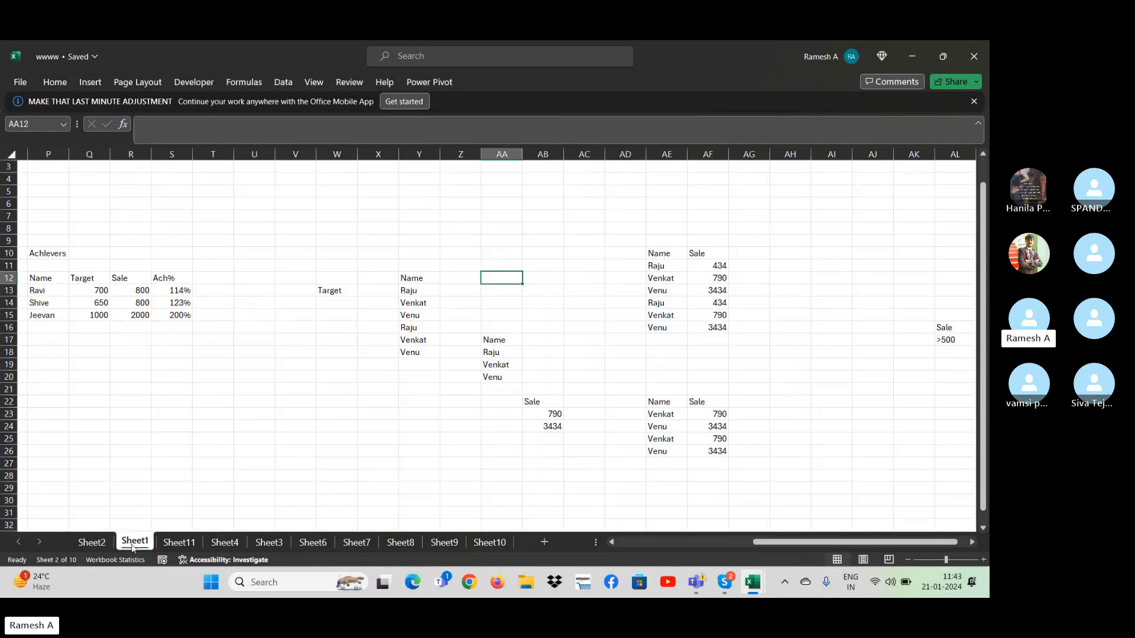
{"action": "left_click", "coordinate": [154, 437]}
{"action": "key", "text": "ctrl+Left"}
{"action": "key", "text": "ctrl+Left"}
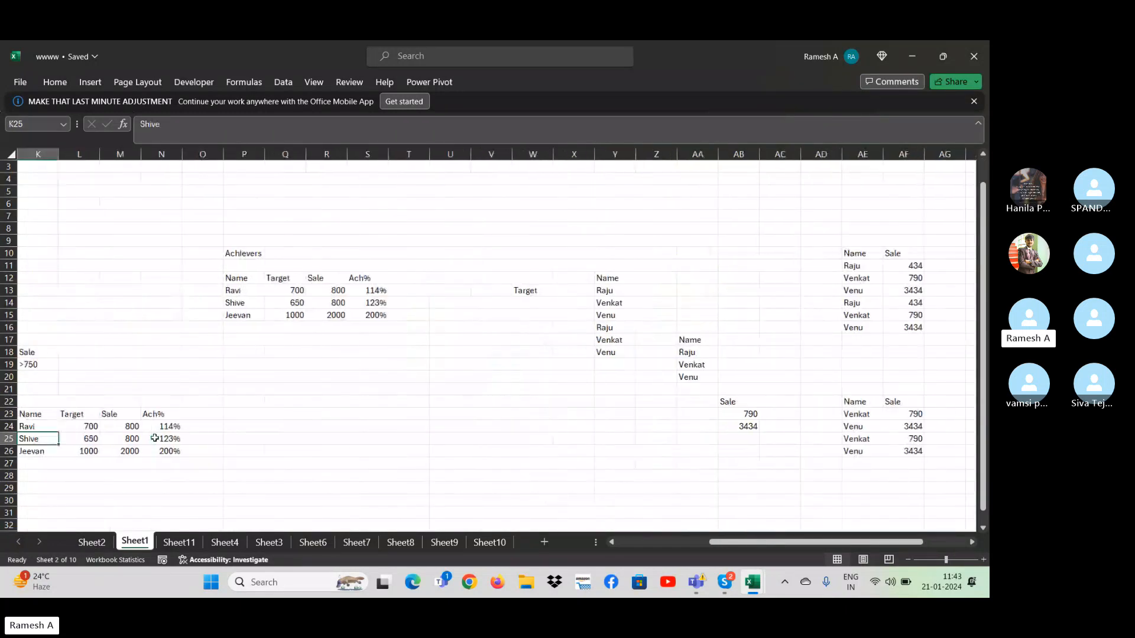
{"action": "key", "text": "ctrl+Left"}
{"action": "key", "text": "ctrl+Left"}
{"action": "key", "text": "ctrl+Left"}
{"action": "key", "text": "ctrl+Up"}
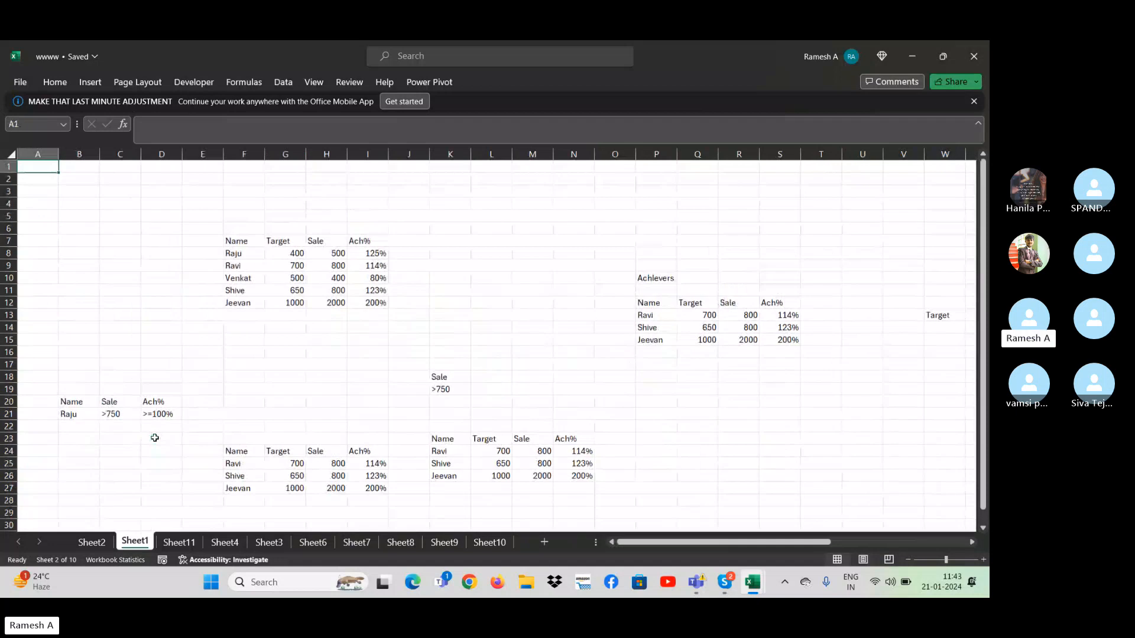
- Open Sheet11 and examine the yearly sales entries for 2021 to 2024 in the Dpt and Sales table
{"action": "key", "text": "ctrl+Page_Down"}
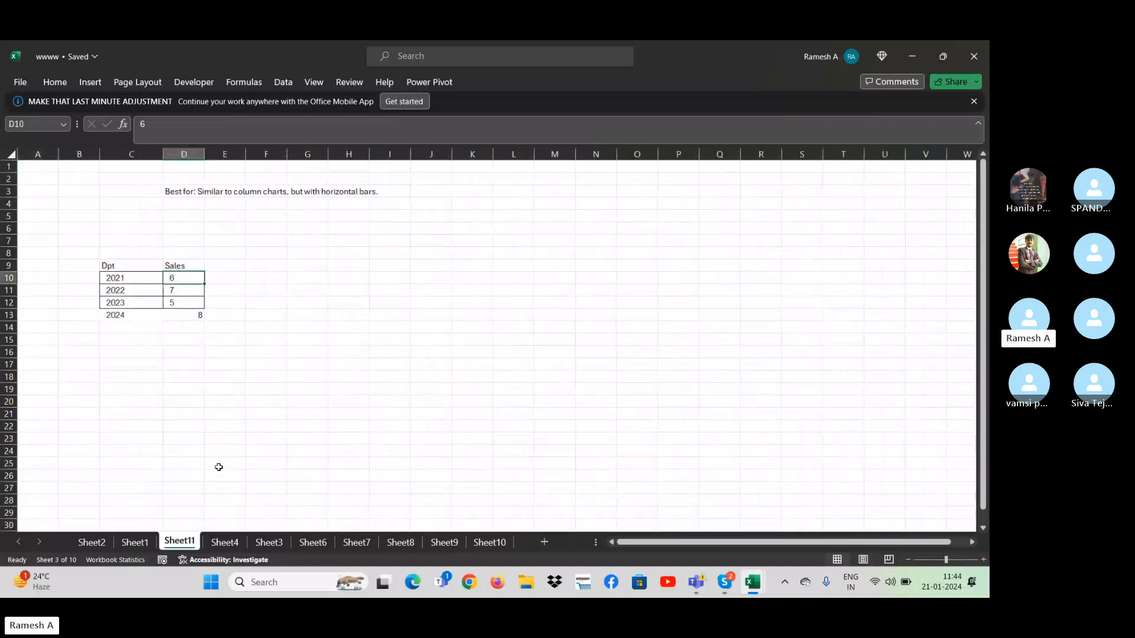
{"action": "left_click", "coordinate": [228, 542]}
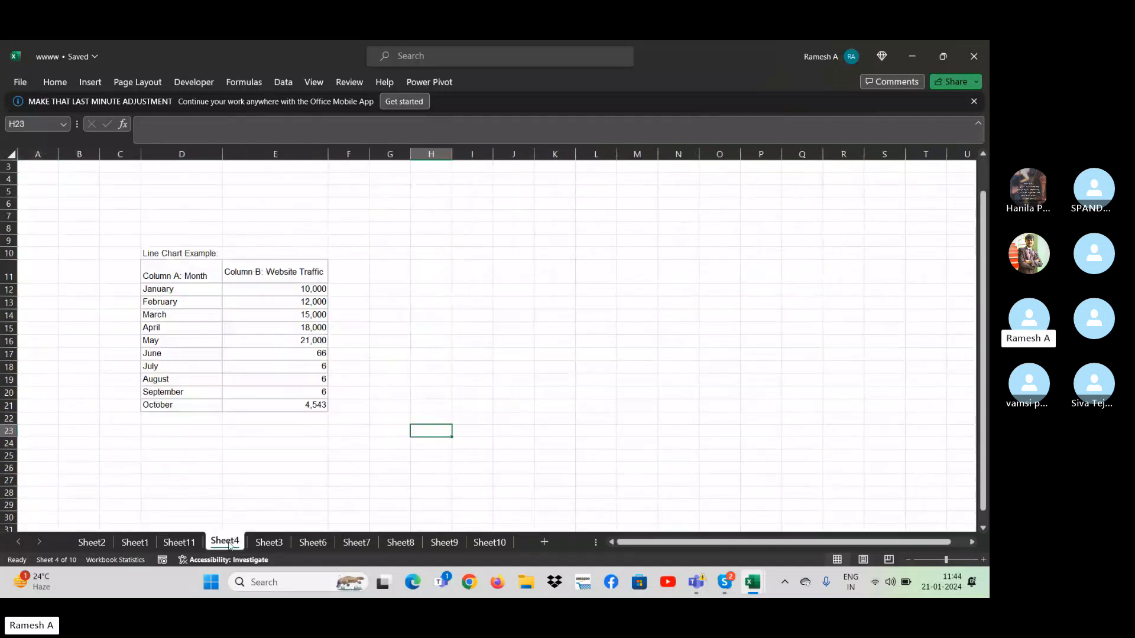
{"action": "left_click", "coordinate": [179, 540]}
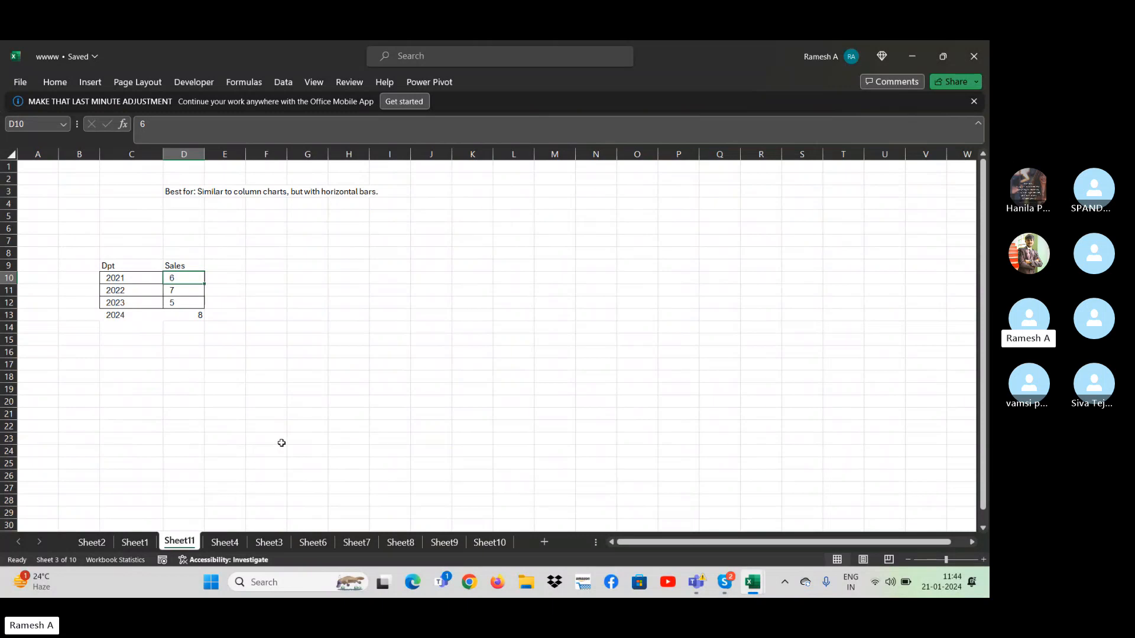
{"action": "left_click", "coordinate": [360, 335]}
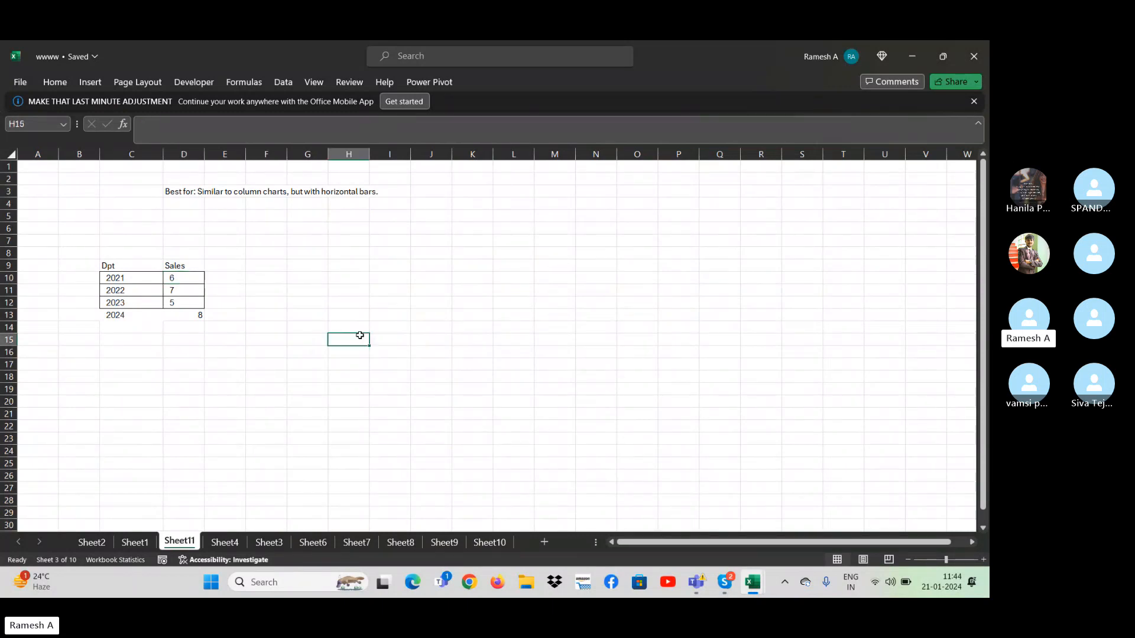
{"action": "key", "text": "Home"}
{"action": "key", "text": "Right"}
{"action": "key", "text": "Right"}
{"action": "key", "text": "Right"}
{"action": "key", "text": "Right"}
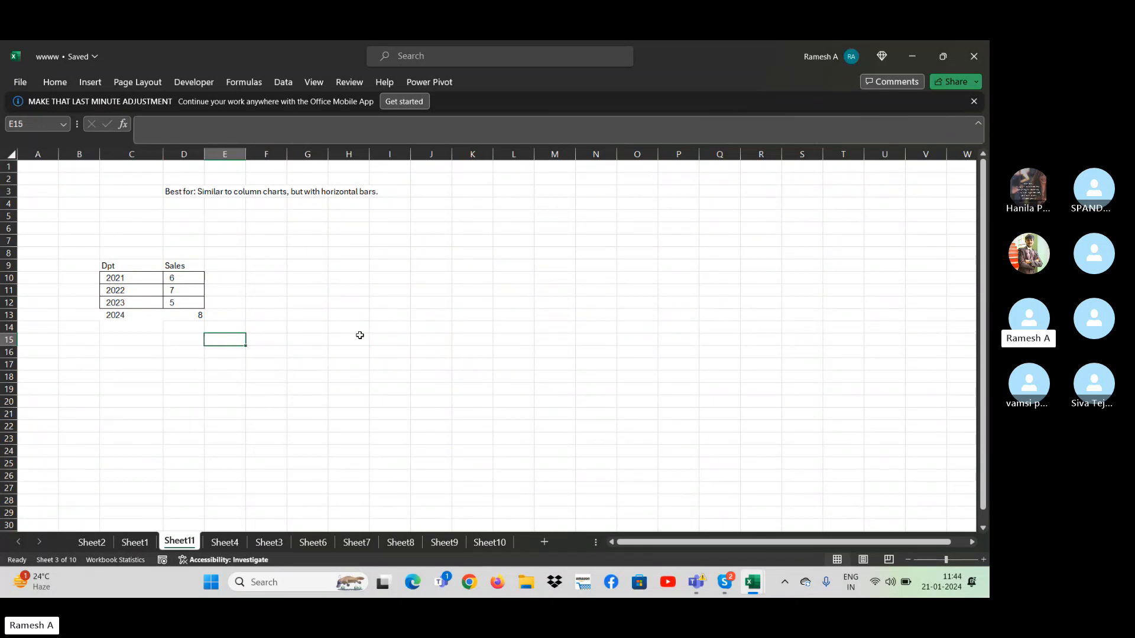
{"action": "key", "text": "Up"}
{"action": "key", "text": "Up"}
{"action": "key", "text": "Up"}
{"action": "key", "text": "Up"}
{"action": "key", "text": "Up"}
{"action": "key", "text": "Left"}
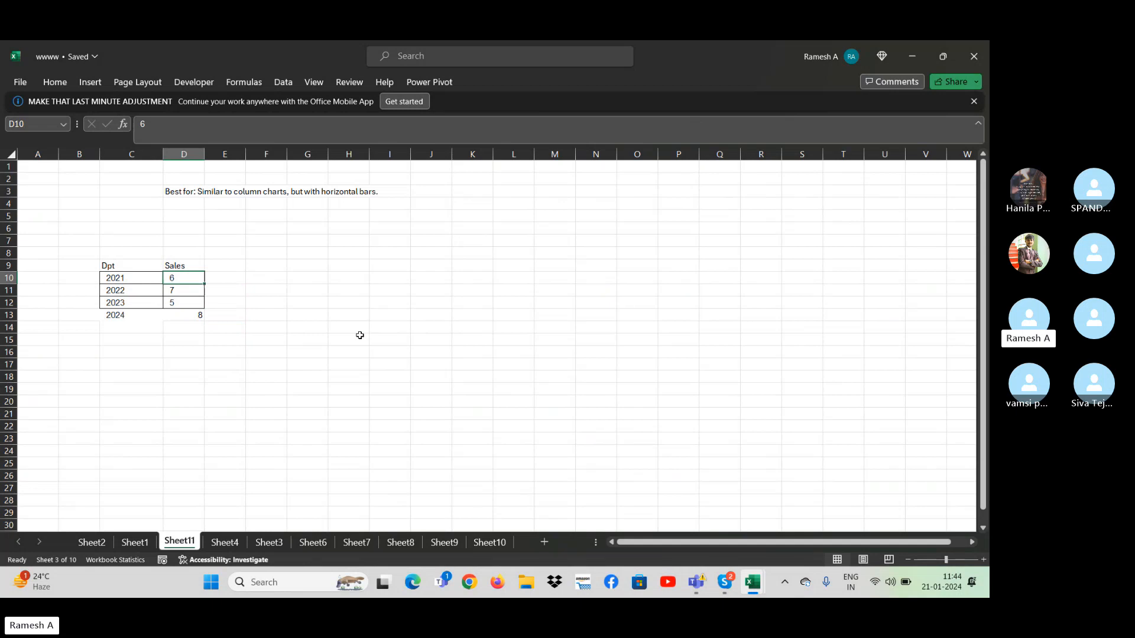
{"action": "key", "text": "Down"}
{"action": "key", "text": "Down"}
{"action": "key", "text": "Down"}
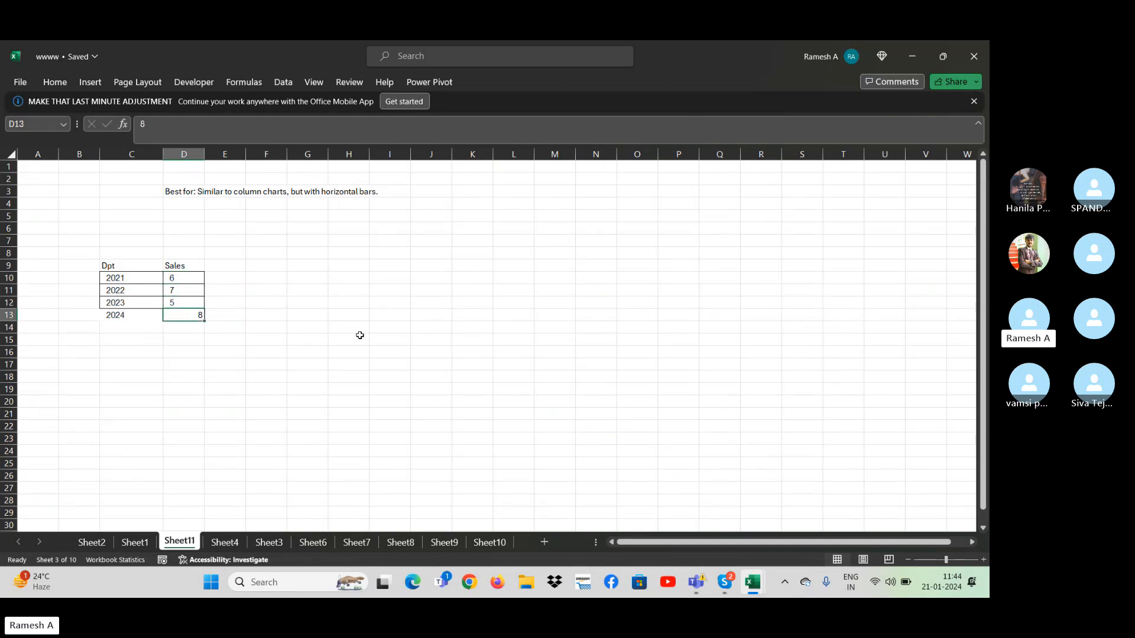
- Enter the label "Store" in cell C6, above the Dpt and Sales table
{"action": "key", "text": "Up"}
{"action": "key", "text": "Down"}
{"action": "key", "text": "Up"}
{"action": "key", "text": "Up"}
{"action": "key", "text": "Up"}
{"action": "key", "text": "Up"}
{"action": "key", "text": "Up"}
{"action": "key", "text": "Up"}
{"action": "key", "text": "Left"}
{"action": "key", "text": "Up"}
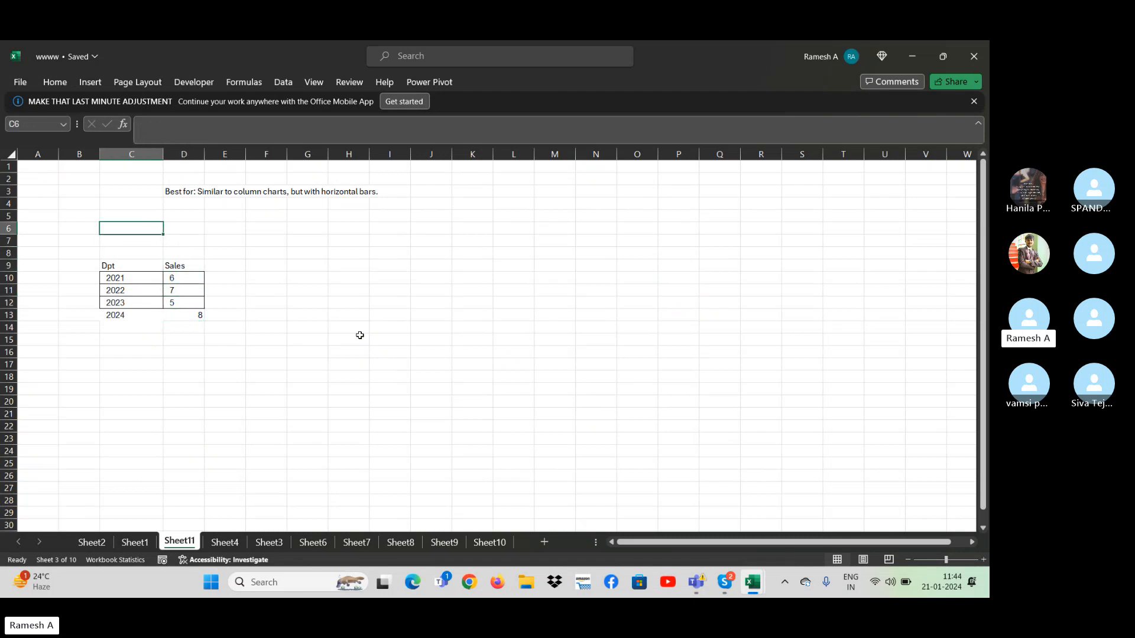
{"action": "type", "text": "Store"}
{"action": "key", "text": "Return"}
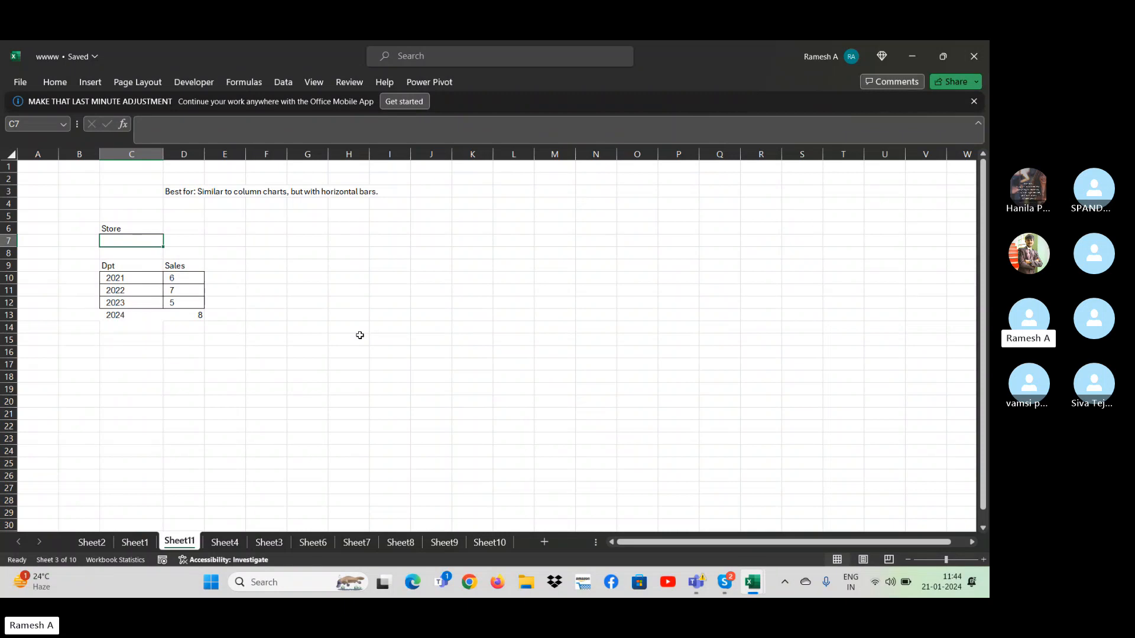
- Review the year rows and sales values of the Dpt and Sales table on Sheet11, back up to the Sales header
{"action": "key", "text": "Down"}
{"action": "key", "text": "Down"}
{"action": "key", "text": "Down"}
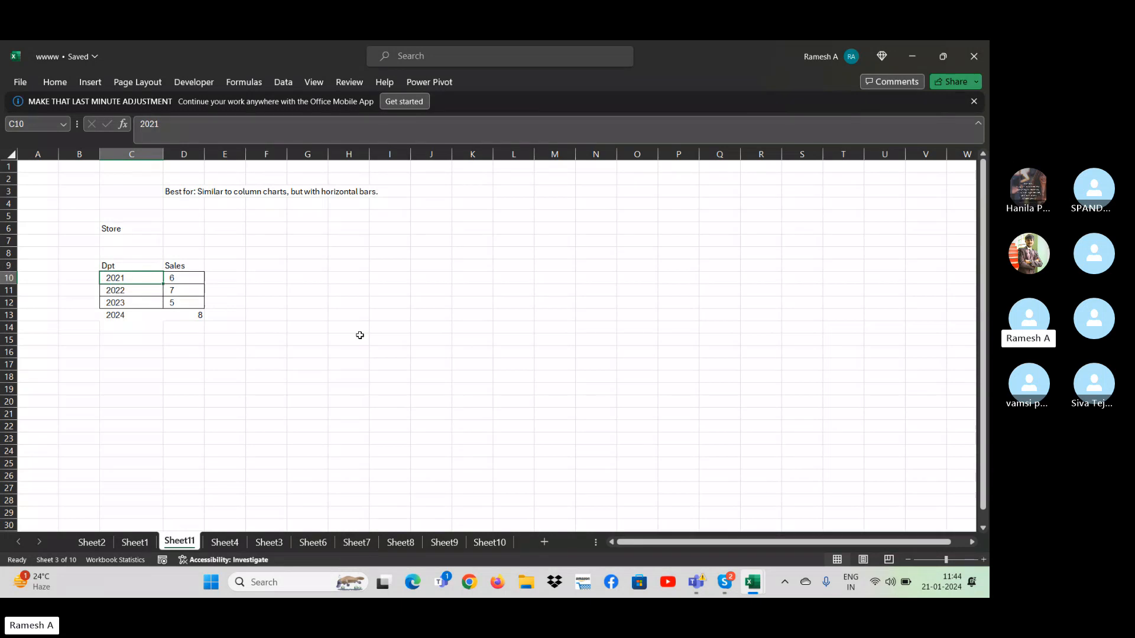
{"action": "key", "text": "Down"}
{"action": "key", "text": "Down"}
{"action": "key", "text": "Down"}
{"action": "key", "text": "Down"}
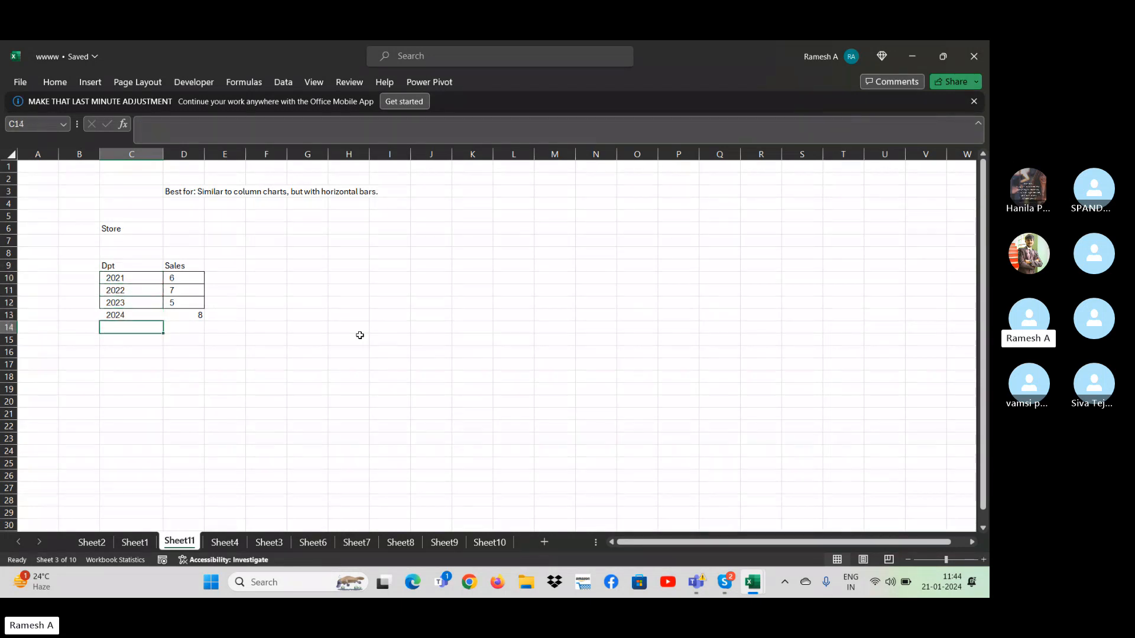
{"action": "key", "text": "Right"}
{"action": "key", "text": "Up"}
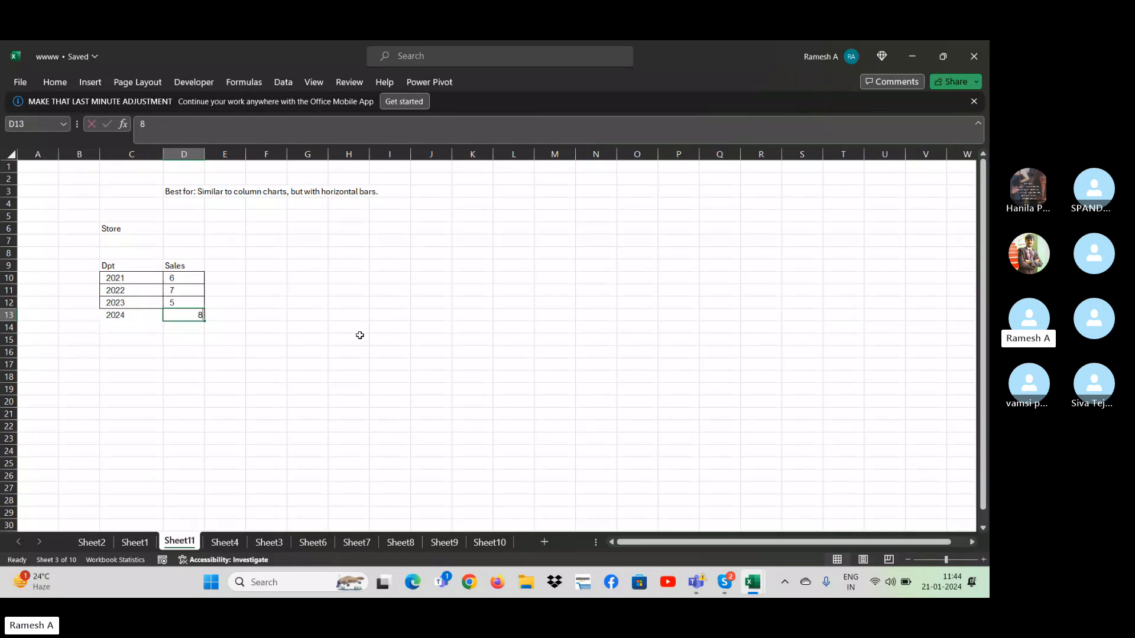
{"action": "key", "text": "Up"}
{"action": "key", "text": "Up"}
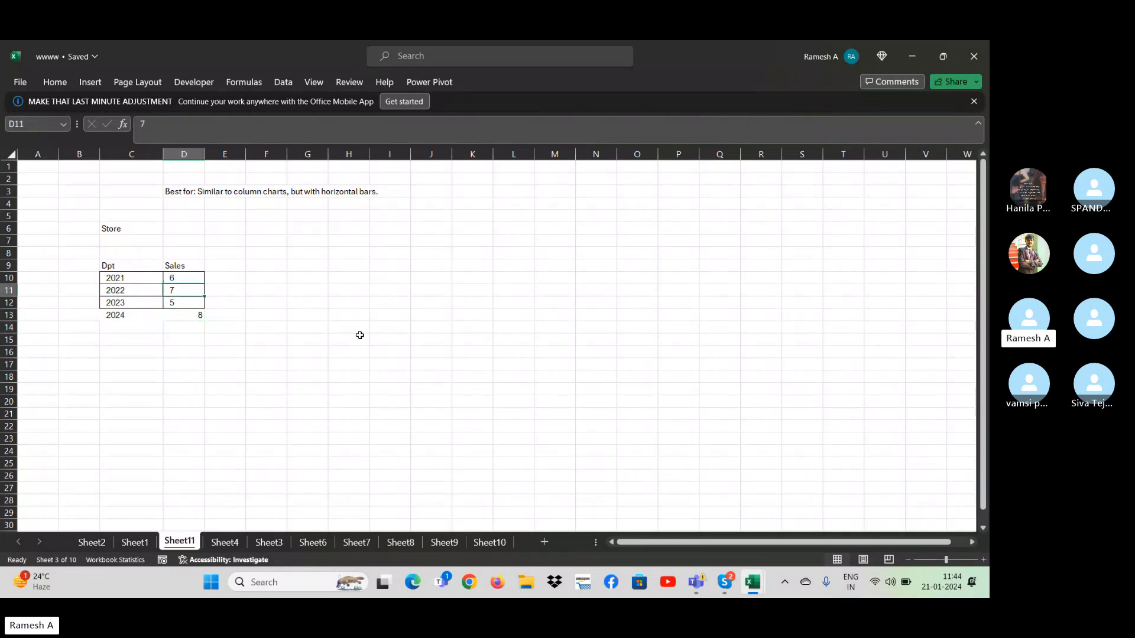
{"action": "key", "text": "Down"}
{"action": "key", "text": "Down"}
{"action": "key", "text": "Up"}
{"action": "key", "text": "Up"}
{"action": "key", "text": "Up"}
{"action": "key", "text": "Up"}
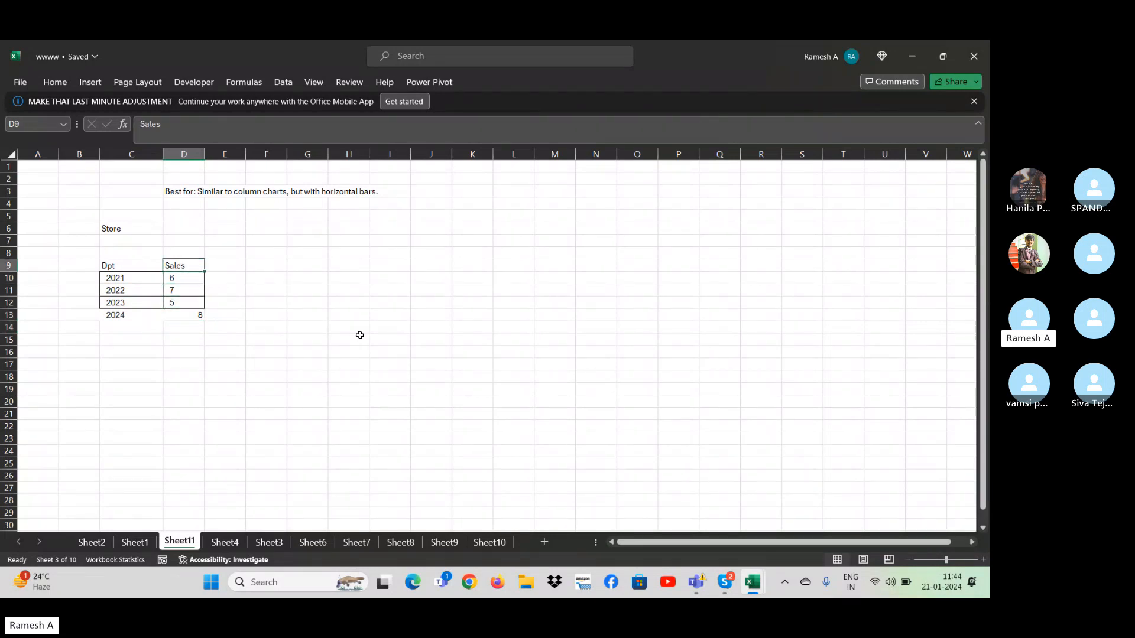
- Extend the Sales header in cell D9 to read "Sales cr"
{"action": "double_click", "coordinate": [184, 264]}
{"action": "type", "text": "cr"}
{"action": "key", "text": "ctrl+Return"}
- Insert a 2-D clustered bar chart from the Dpt and Sales cr table in C9:D13
{"action": "key", "text": "Left"}
{"action": "key", "text": "ctrl+shift+Right"}
{"action": "key", "text": "ctrl+shift+Down"}
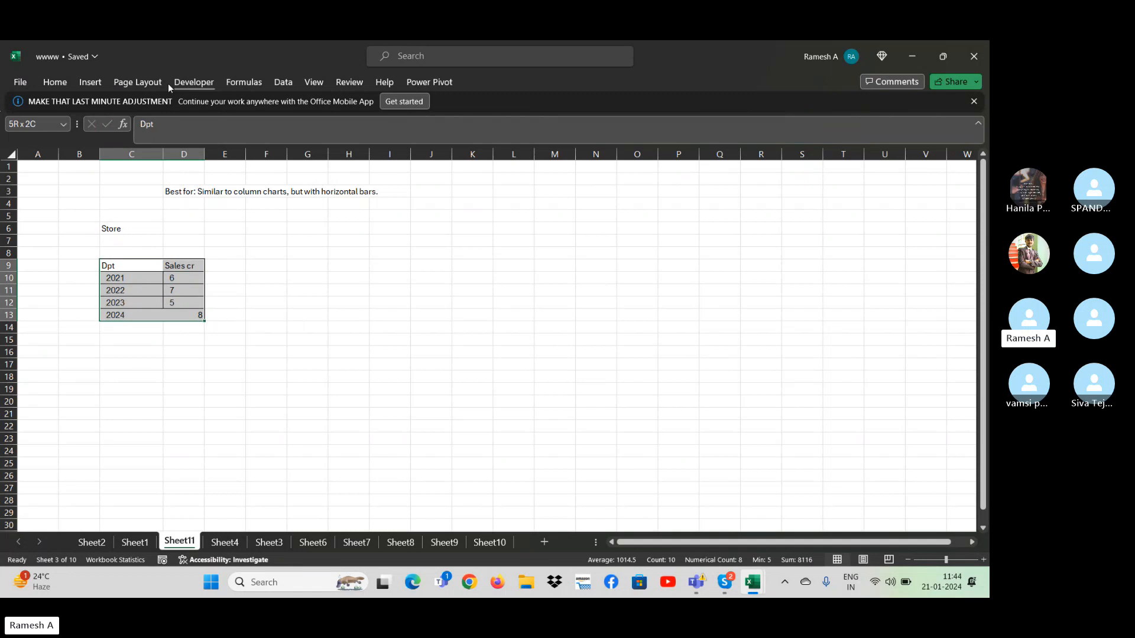
{"action": "left_click", "coordinate": [93, 83]}
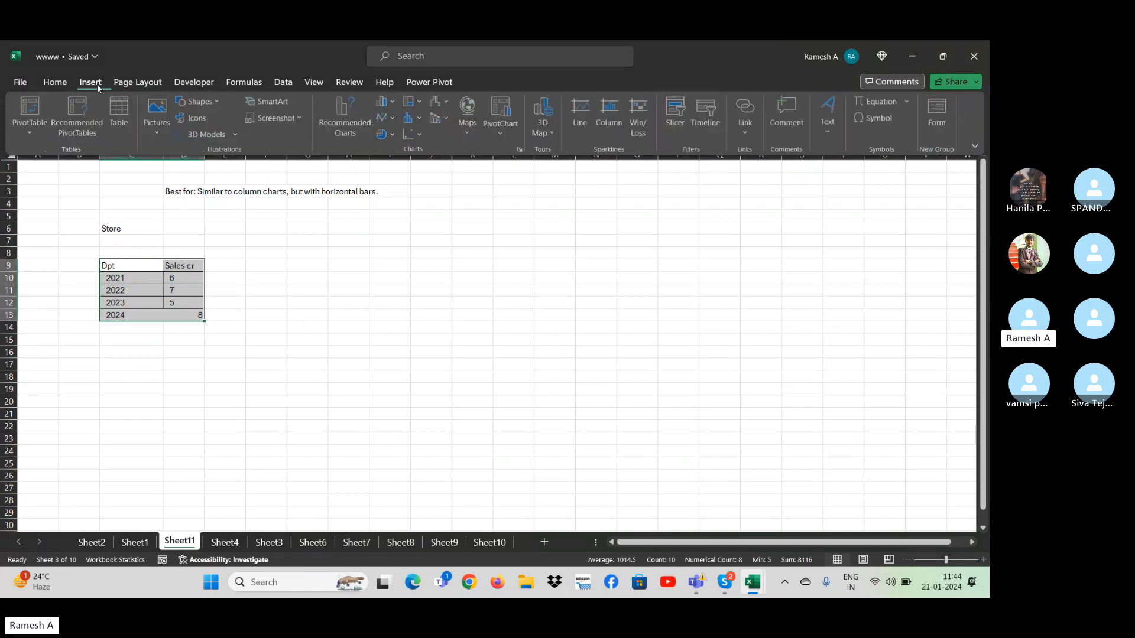
{"action": "left_click", "coordinate": [394, 101]}
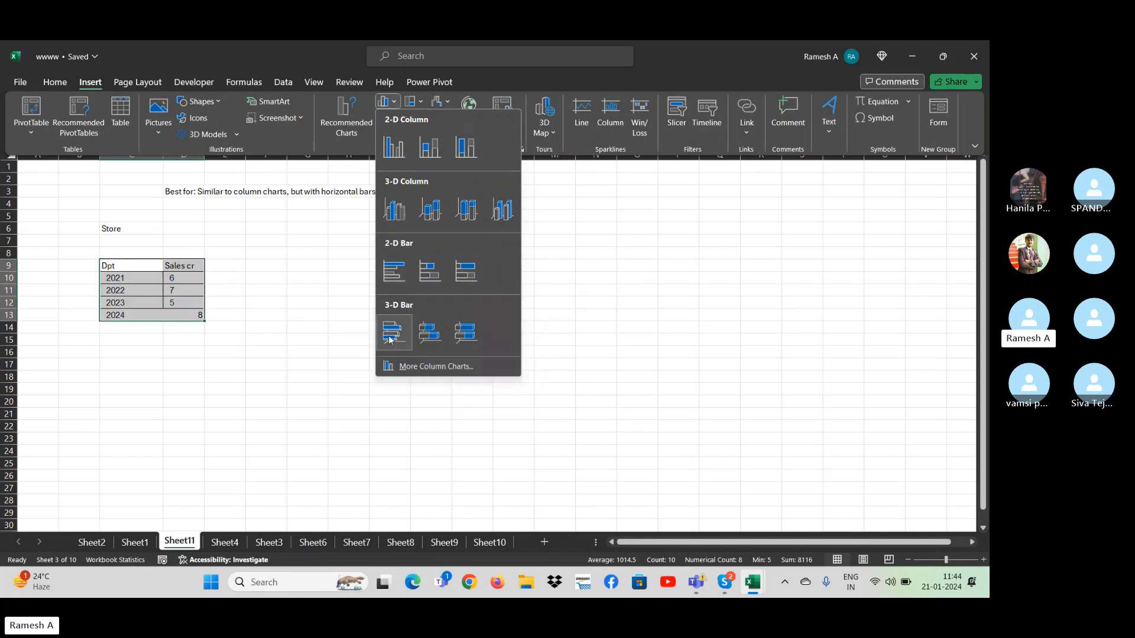
{"action": "left_click", "coordinate": [399, 280]}
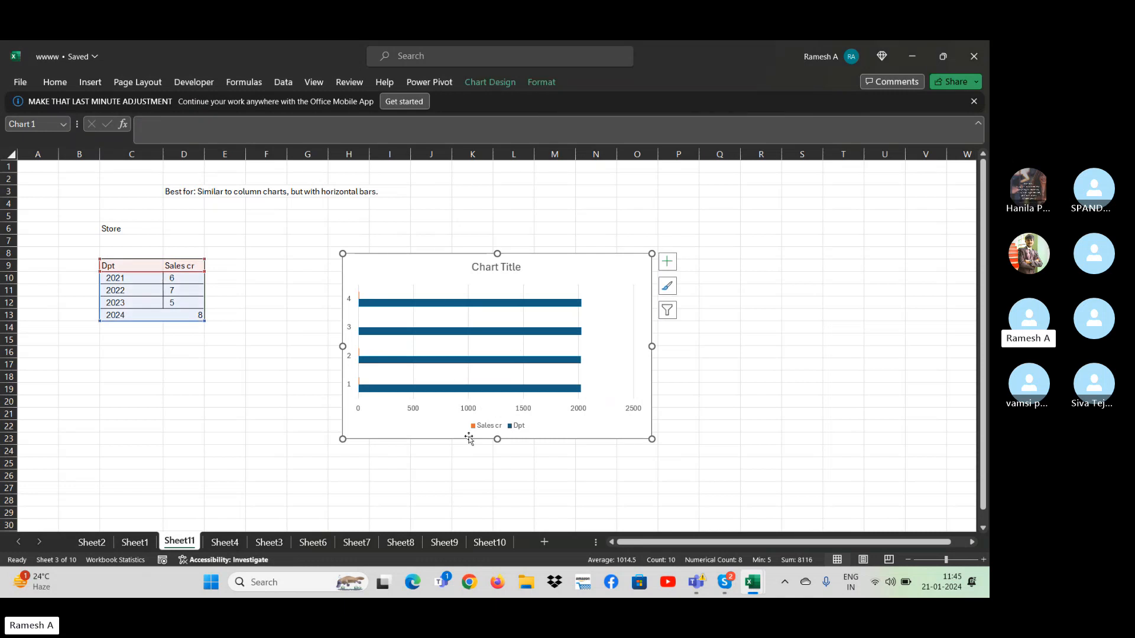
- Try switching the bar chart's rows and columns, and restore its original arrangement
{"action": "left_click", "coordinate": [504, 85]}
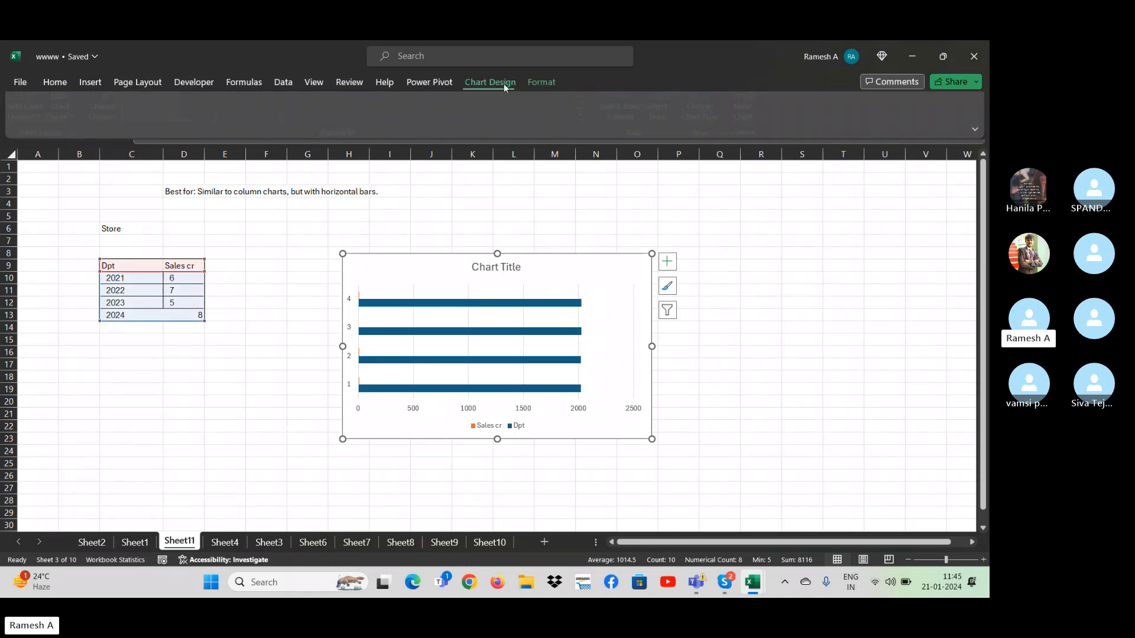
{"action": "left_click", "coordinate": [636, 119]}
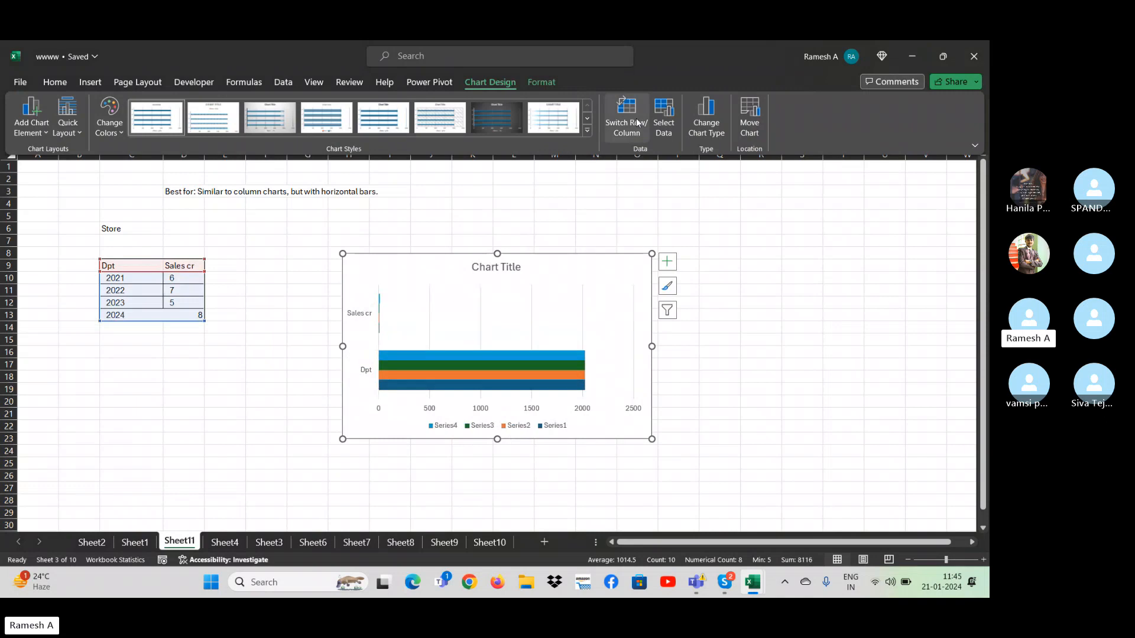
{"action": "left_click", "coordinate": [636, 118]}
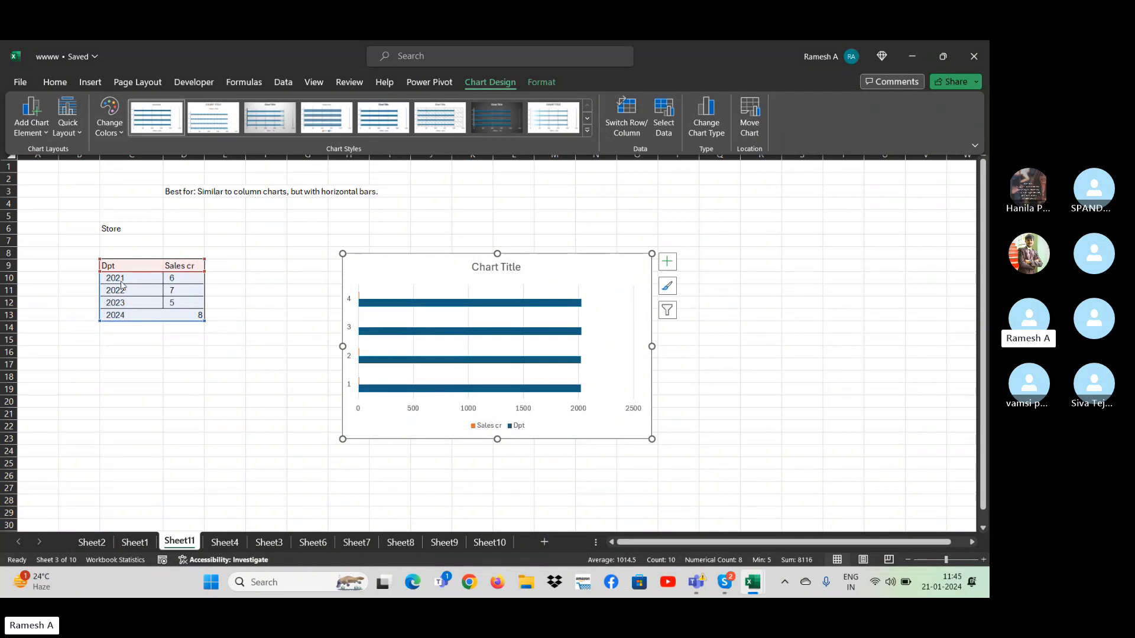
{"action": "key", "text": "ctrl+z"}
{"action": "key", "text": "ctrl+z"}
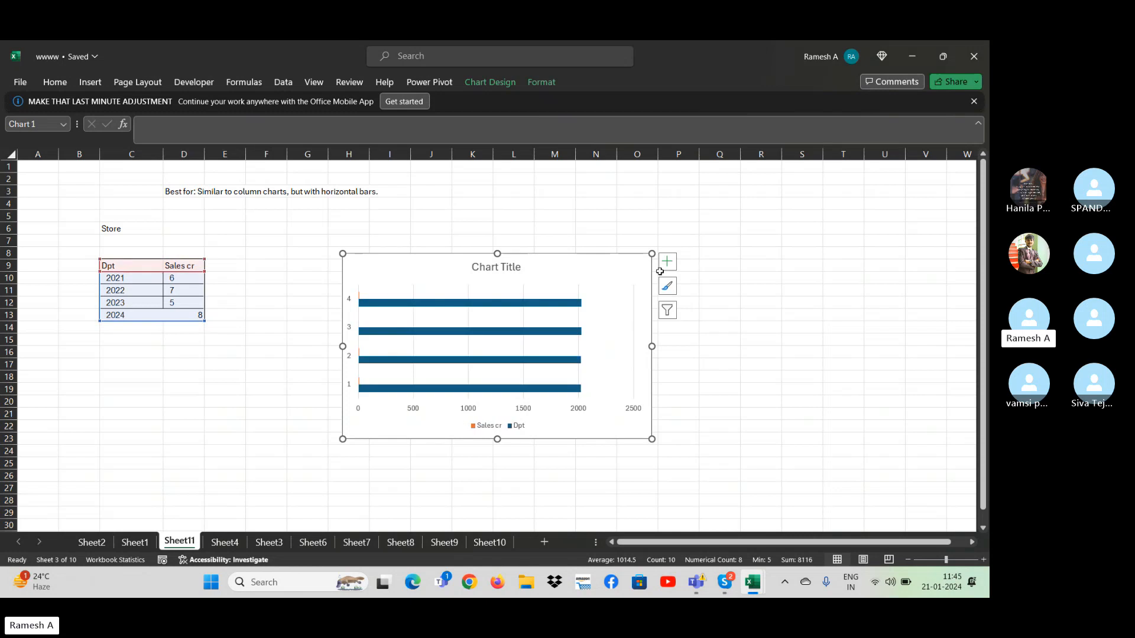
- Delete the clustered bar chart from Sheet11
{"action": "left_click", "coordinate": [582, 248]}
{"action": "left_click", "coordinate": [587, 278]}
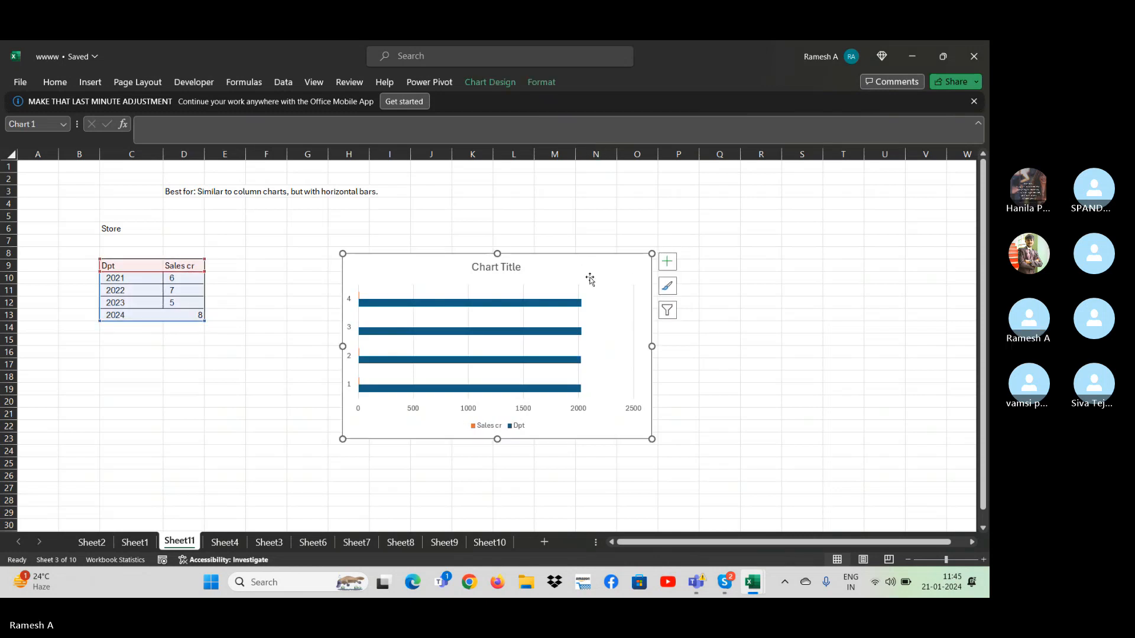
{"action": "key", "text": "Delete"}
- Change cell C10 to "2021 year" and fill the series down to "2024 year" in C13
{"action": "left_click", "coordinate": [142, 282]}
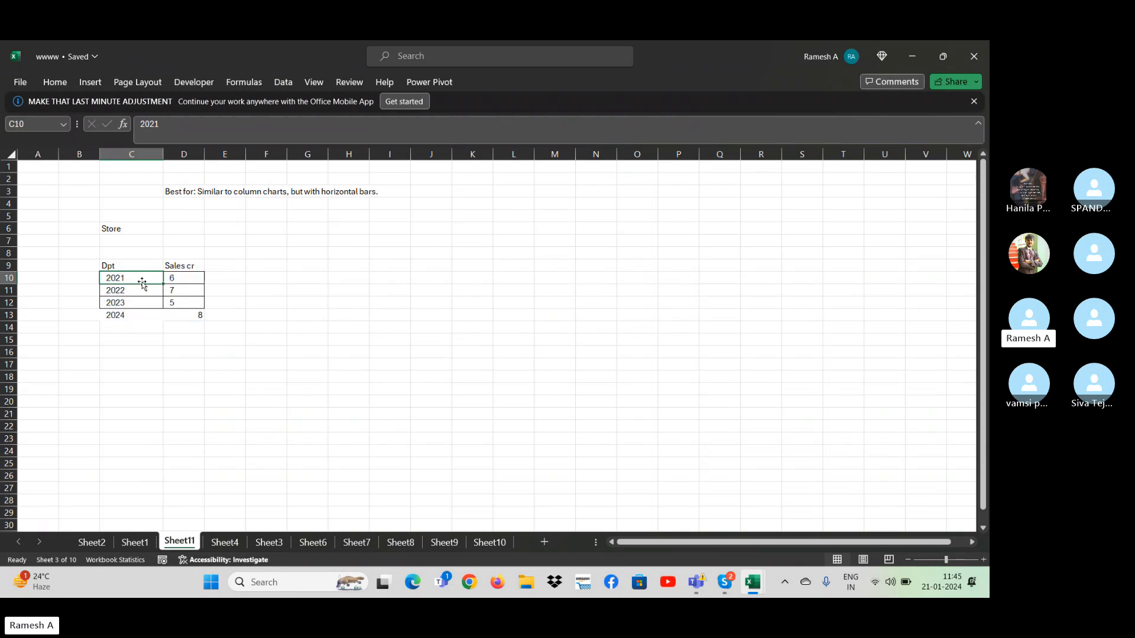
{"action": "double_click", "coordinate": [142, 281]}
{"action": "type", "text": "year"}
{"action": "key", "text": "Return"}
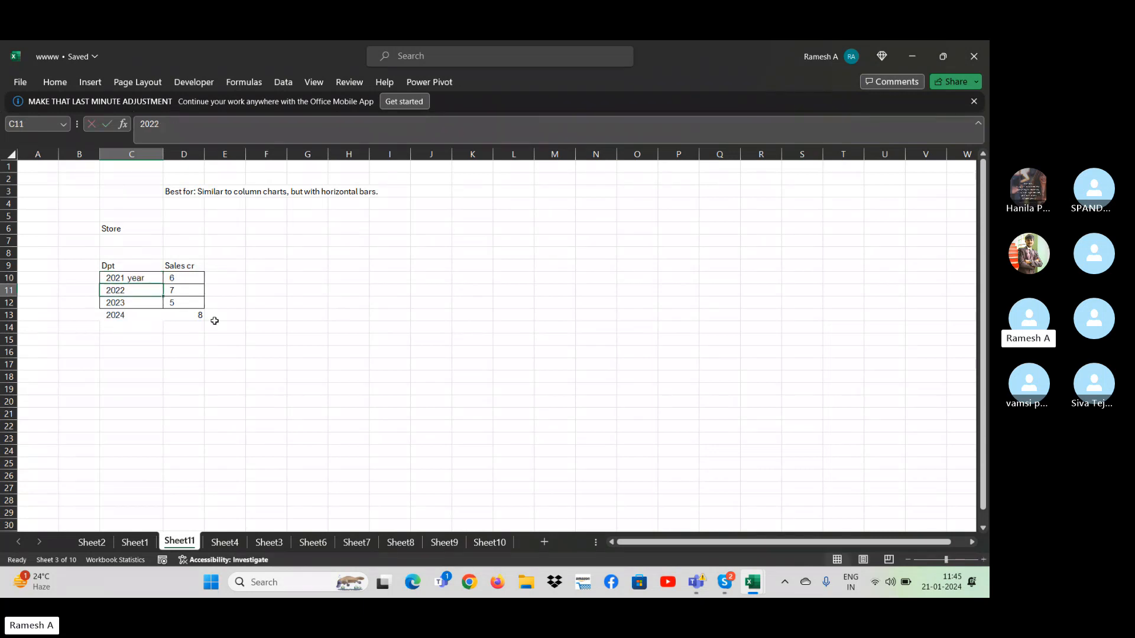
{"action": "key", "text": "Up"}
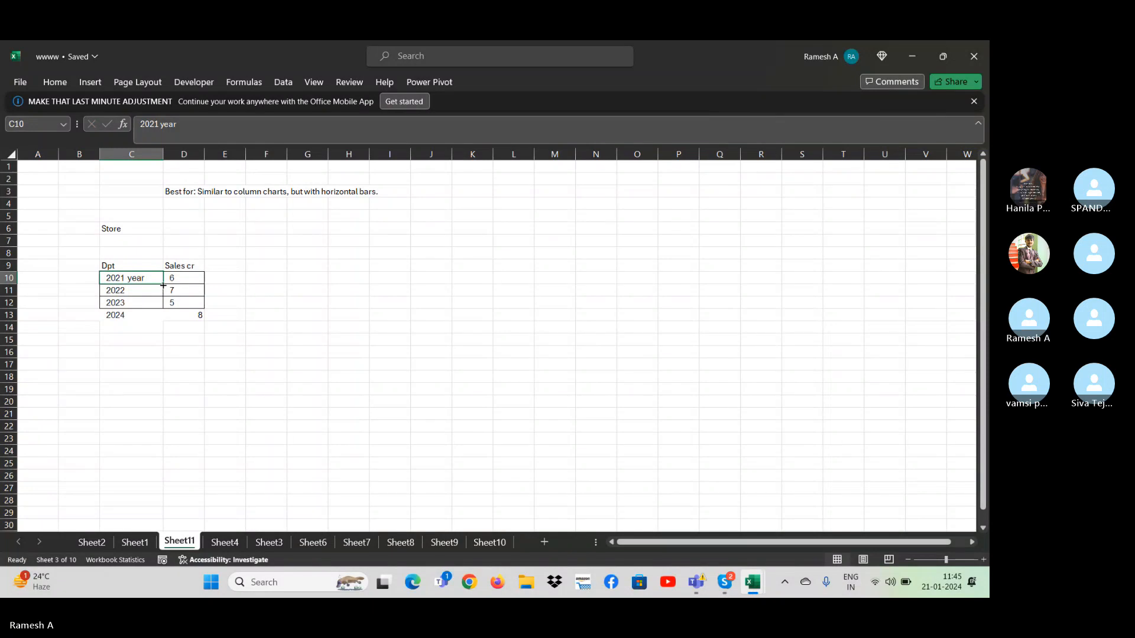
{"action": "left_click_drag", "start_coordinate": [163, 284], "coordinate": [166, 320]}
{"action": "left_click", "coordinate": [179, 375]}
- Preview a 2-D clustered bar chart of the table in C9:D13 without inserting it
{"action": "left_click", "coordinate": [83, 269]}
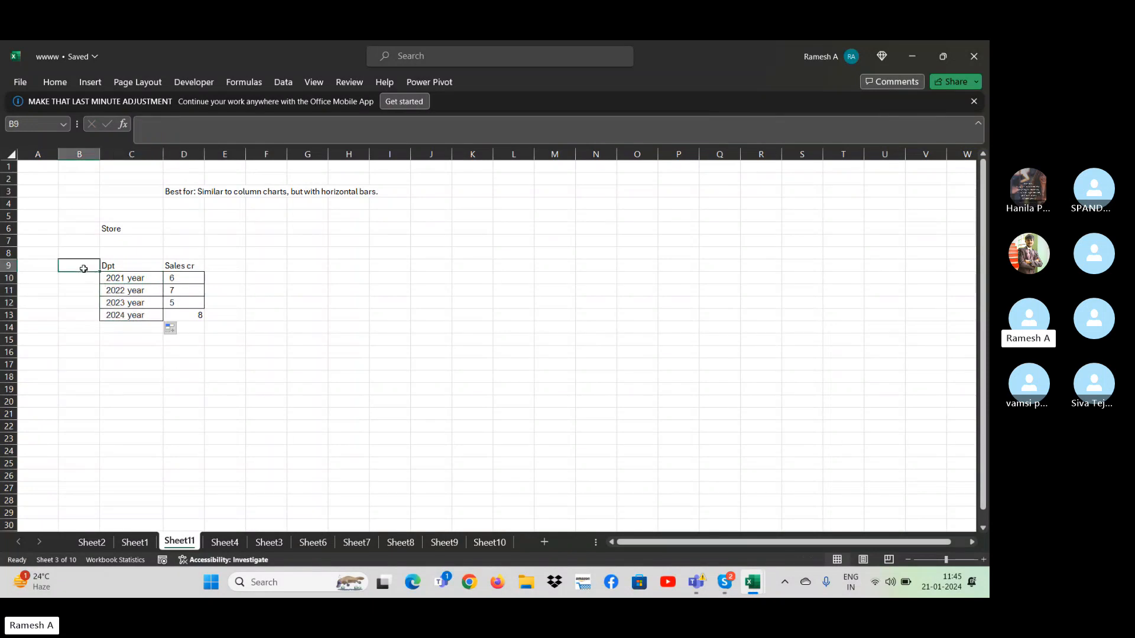
{"action": "key", "text": "Right"}
{"action": "key", "text": "ctrl+shift+Right"}
{"action": "key", "text": "ctrl+shift+Down"}
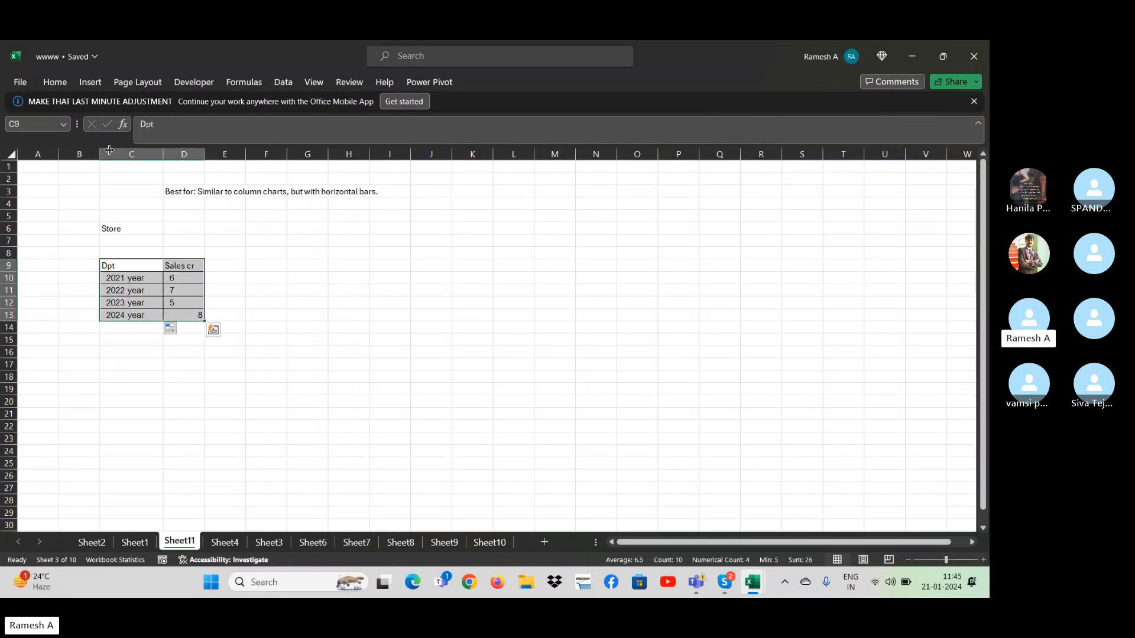
{"action": "left_click", "coordinate": [99, 87]}
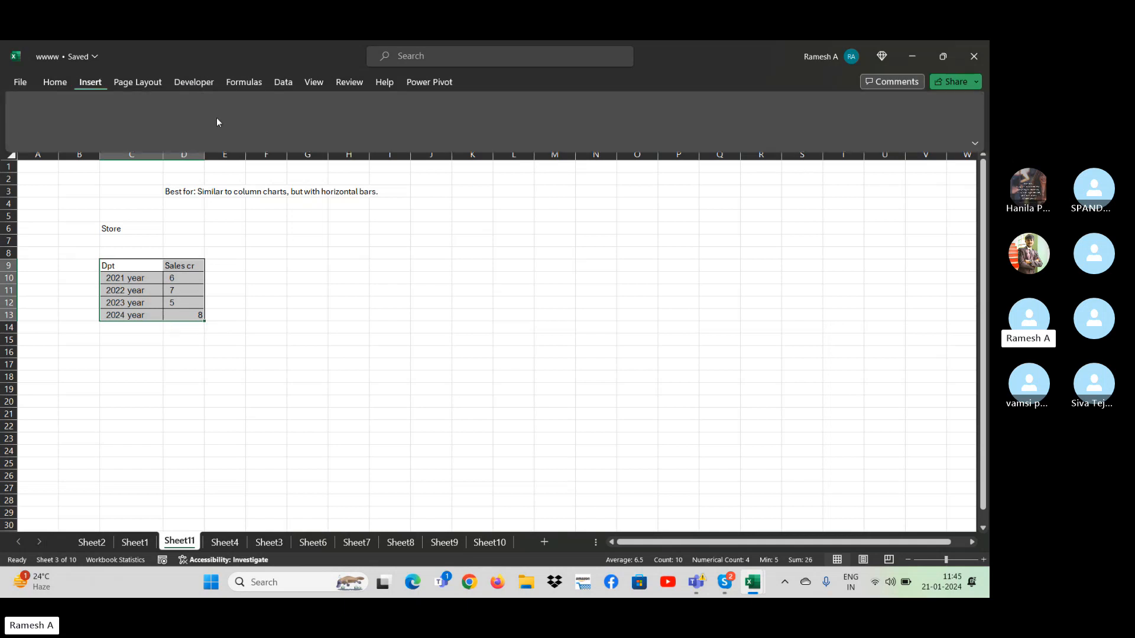
{"action": "left_click", "coordinate": [394, 106]}
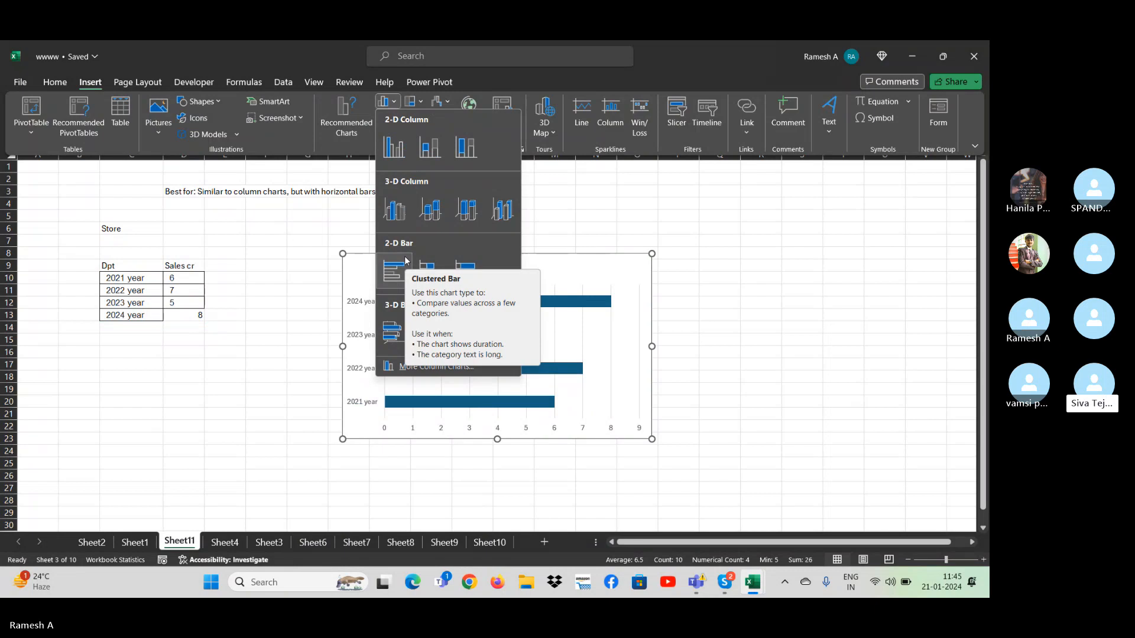
{"action": "left_click", "coordinate": [134, 270]}
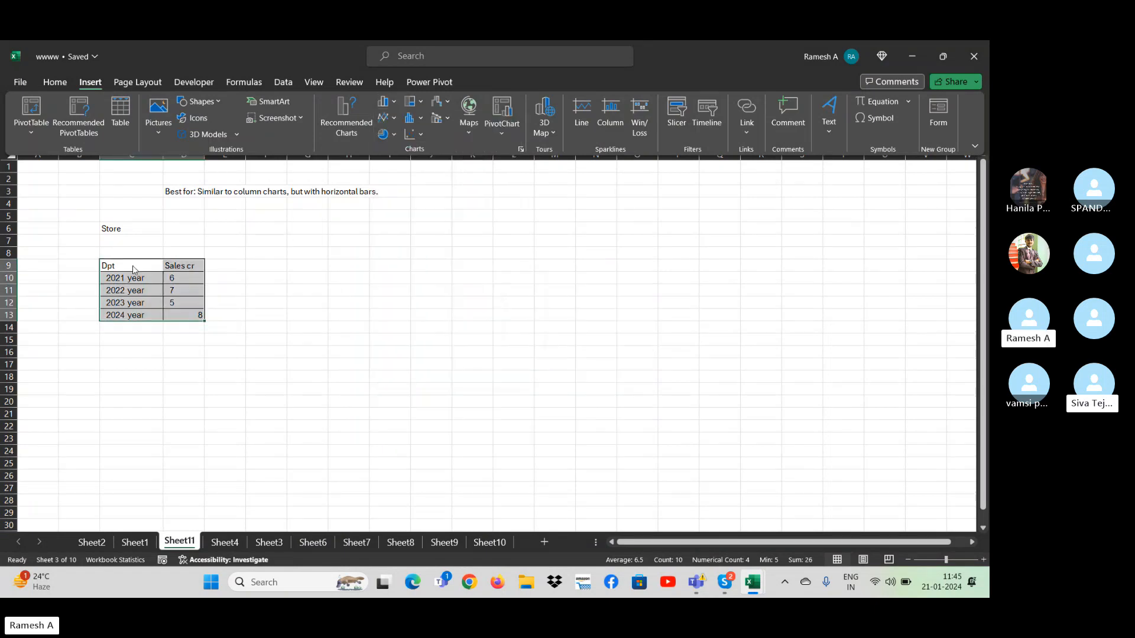
- Replace the Dpt header in cell C9 with "Year"
{"action": "left_click", "coordinate": [134, 270]}
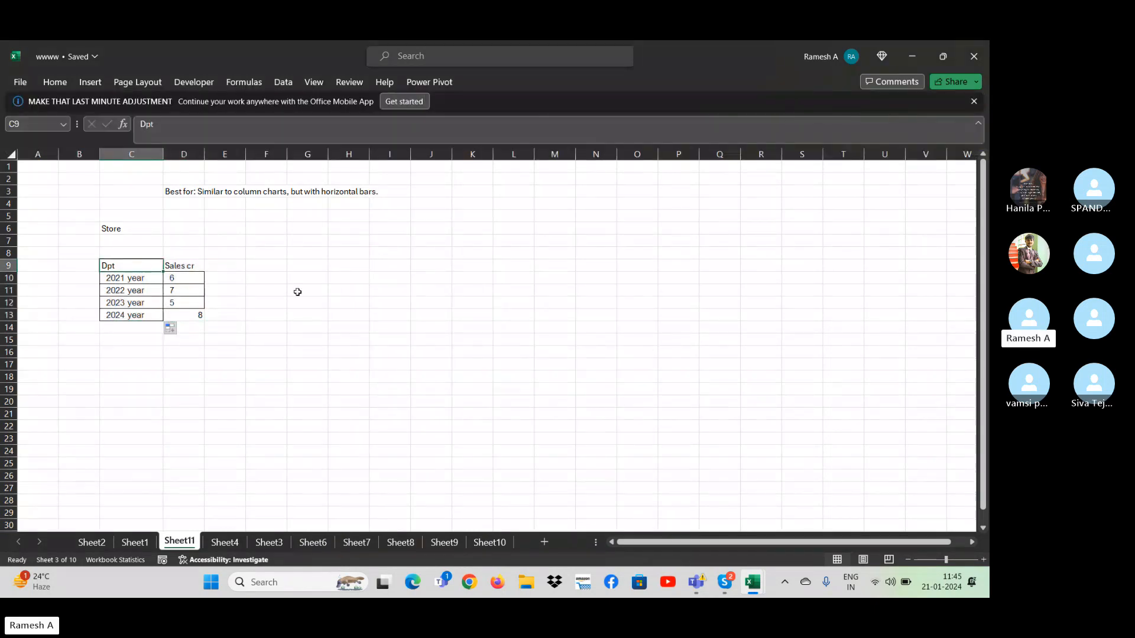
{"action": "type", "text": "Year"}
{"action": "key", "text": "Return"}
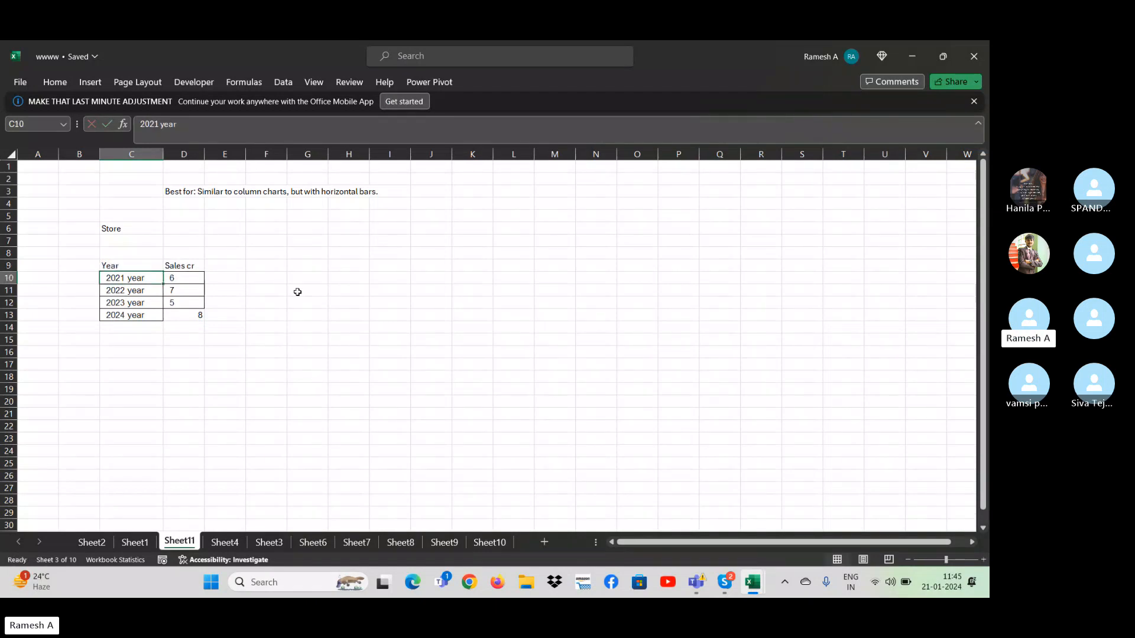
{"action": "key", "text": "Up"}
{"action": "key", "text": "Down"}
{"action": "key", "text": "Up"}
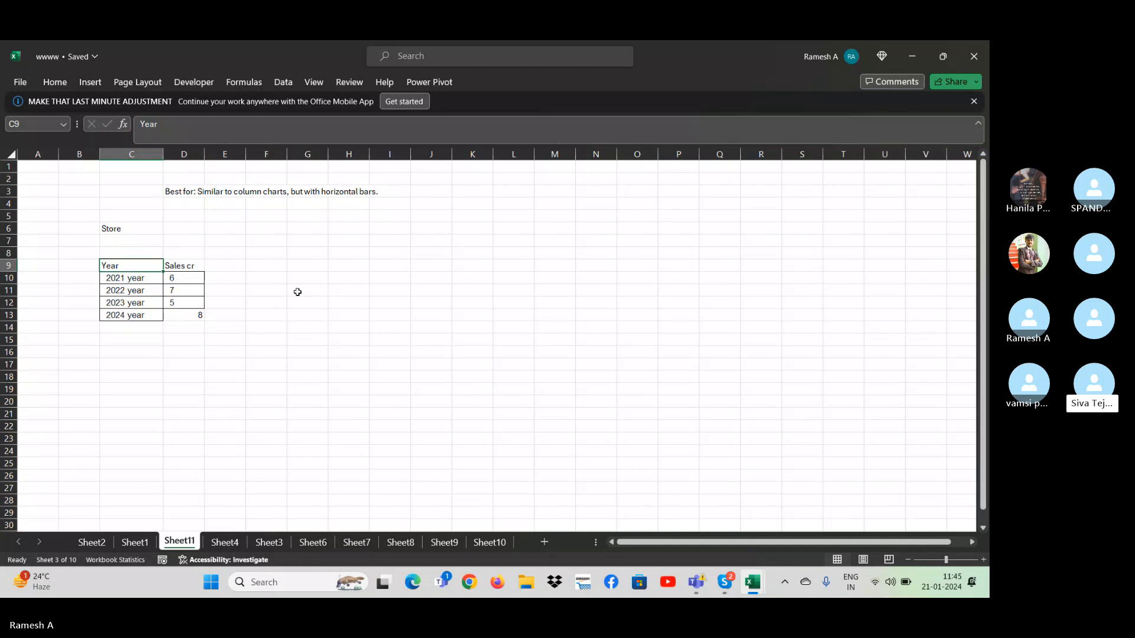
- Set the header in cell D9 to "Sales turnover"
{"action": "key", "text": "Right"}
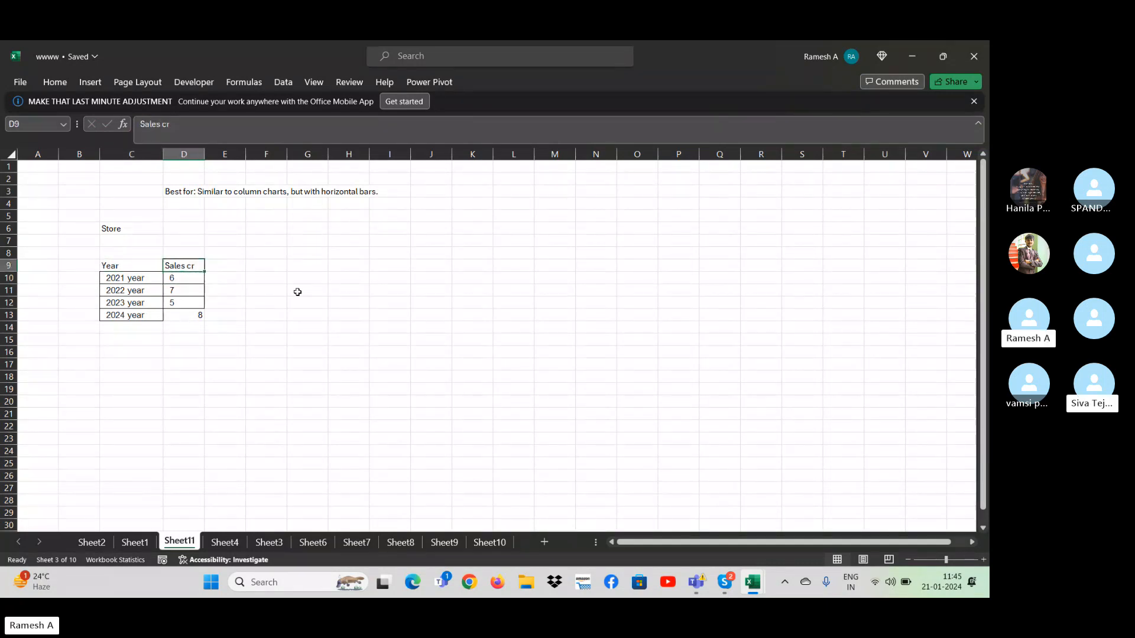
{"action": "type", "text": "Sales"}
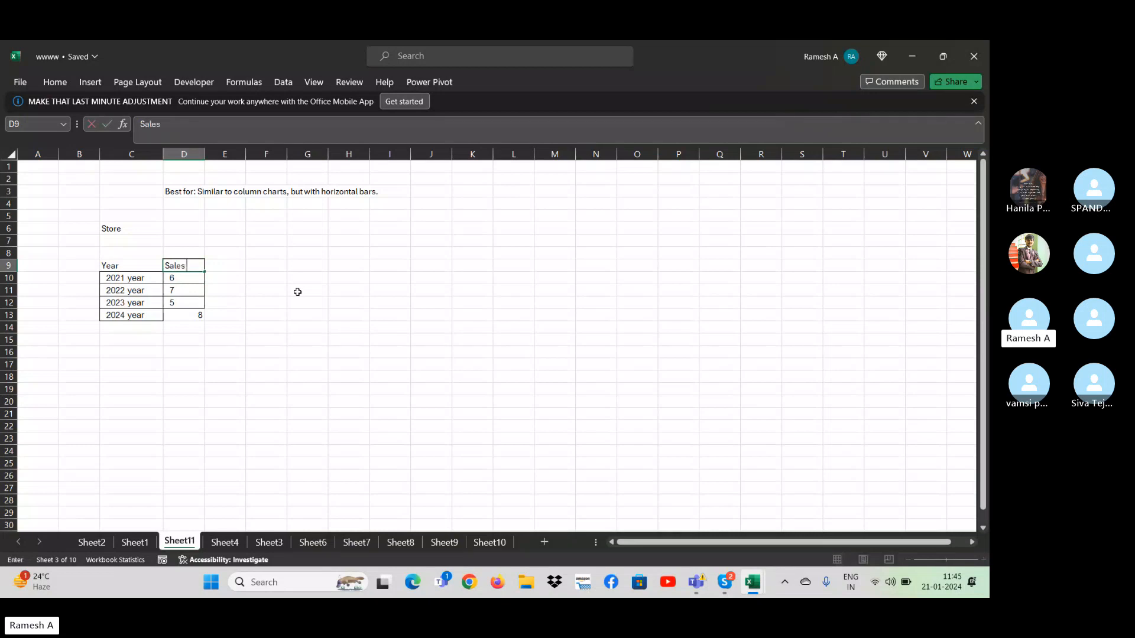
{"action": "type", "text": " turnover"}
{"action": "key", "text": "Return"}
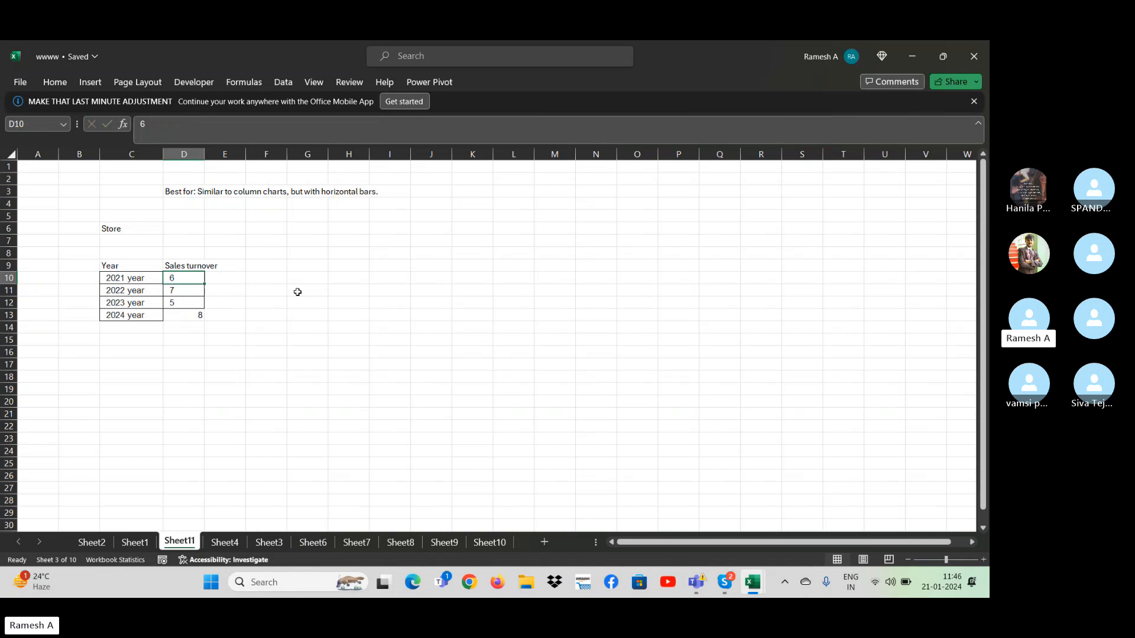
- Center the sales turnover values in D10:D13 horizontally, and deselect the range
{"action": "key", "text": "Down"}
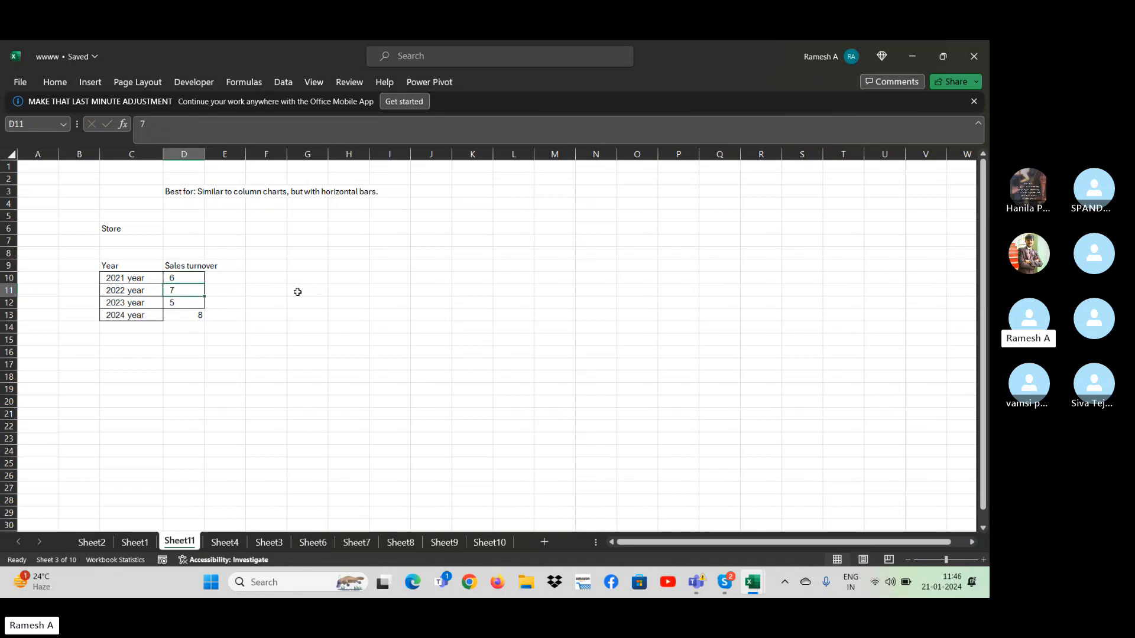
{"action": "key", "text": "Down"}
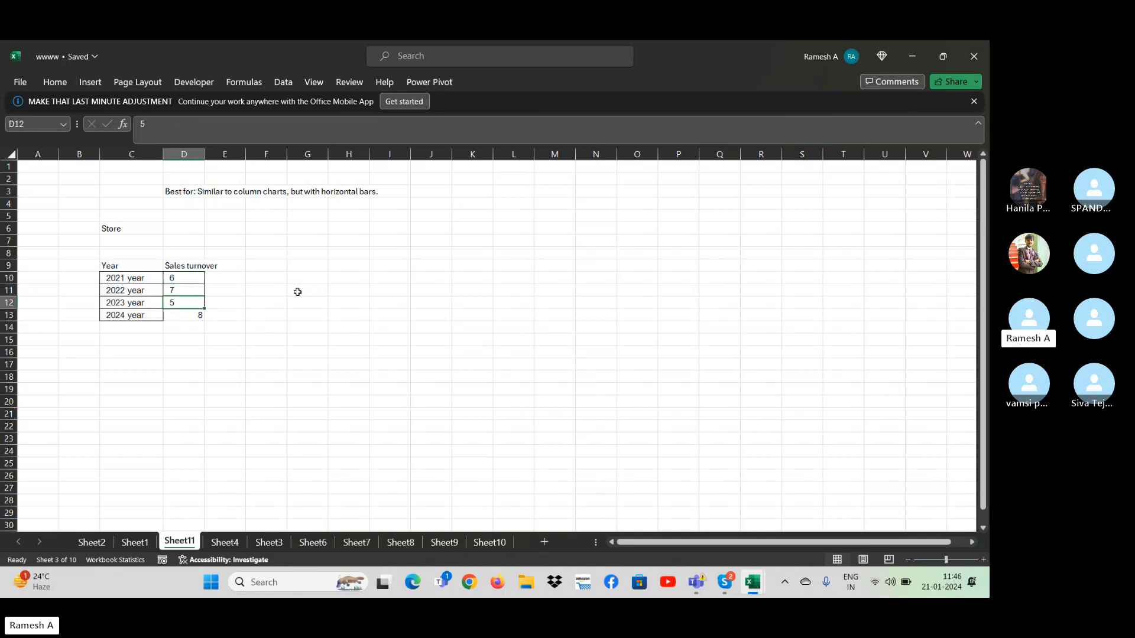
{"action": "key", "text": "Down"}
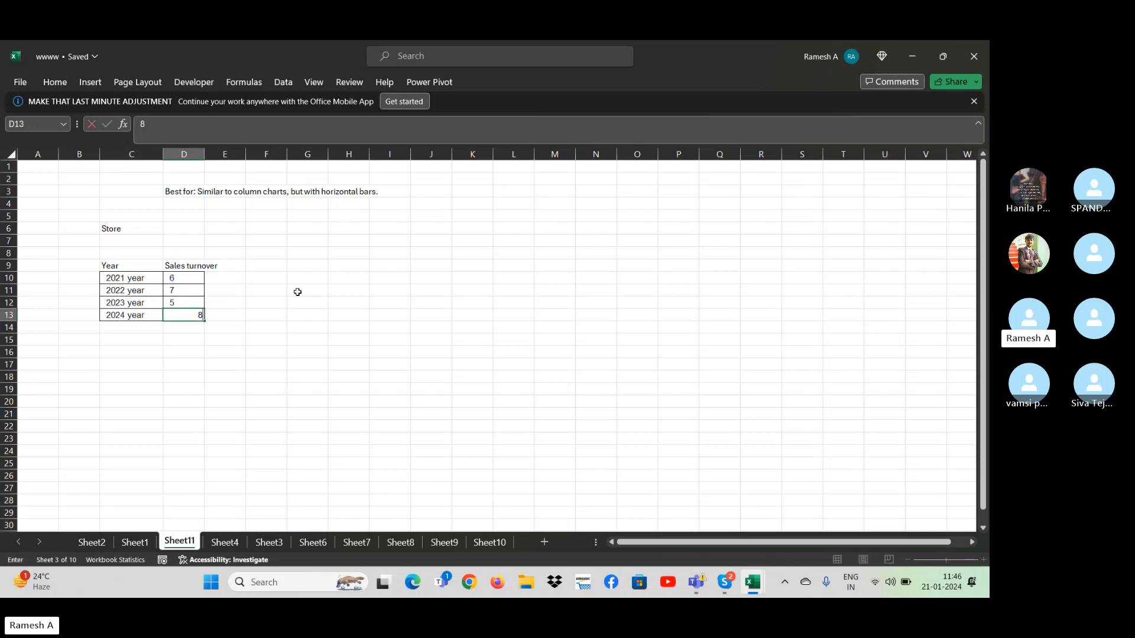
{"action": "key", "text": "shift+Down"}
{"action": "key", "text": "shift+Up"}
{"action": "key", "text": "shift+Up"}
{"action": "key", "text": "shift+Up"}
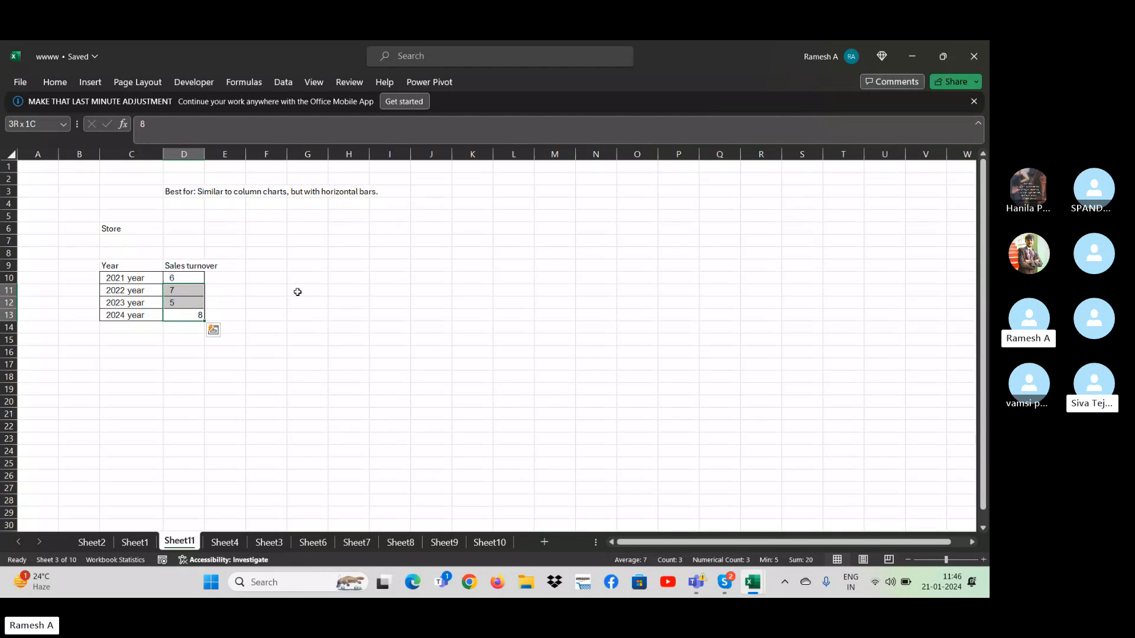
{"action": "key", "text": "shift+Up"}
{"action": "left_click", "coordinate": [55, 82]}
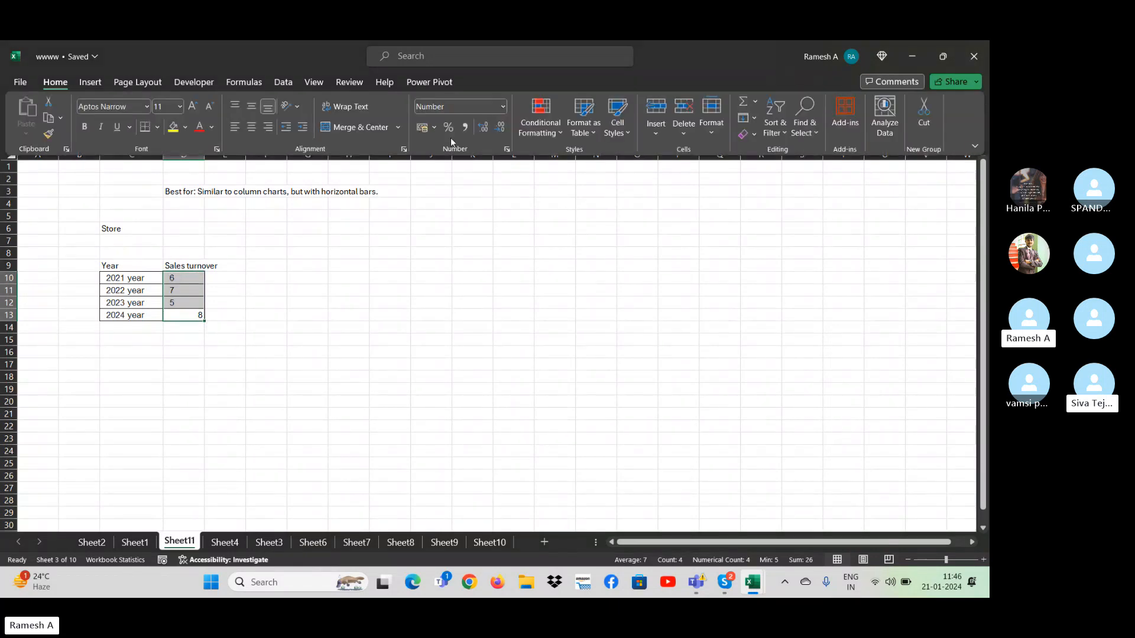
{"action": "left_click", "coordinate": [252, 126]}
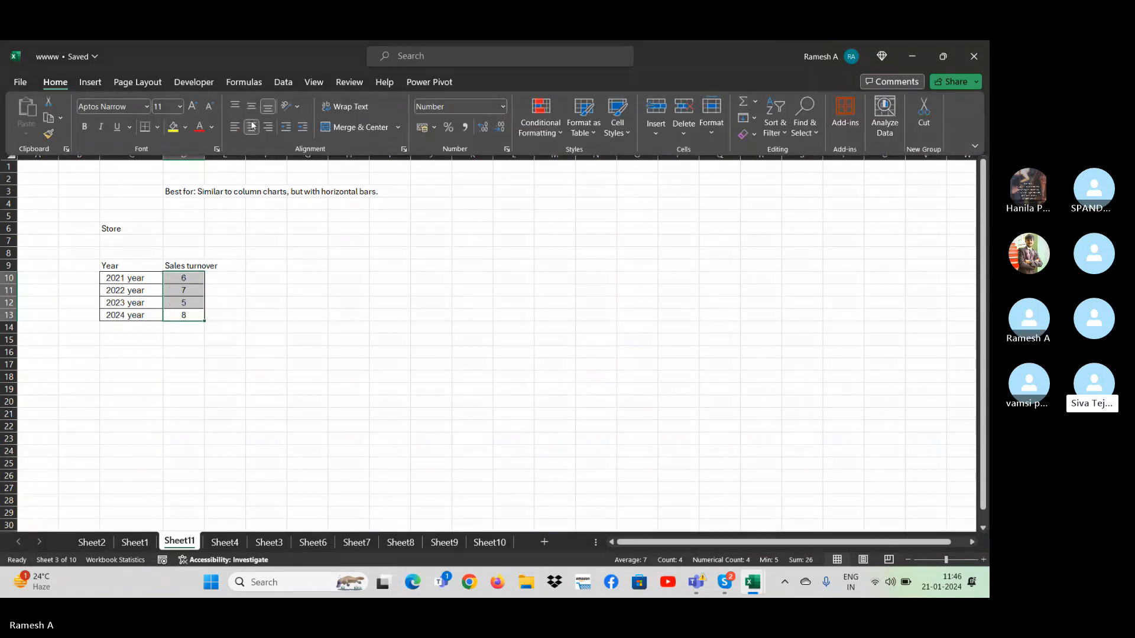
{"action": "left_click", "coordinate": [352, 286]}
{"action": "left_click", "coordinate": [352, 286]}
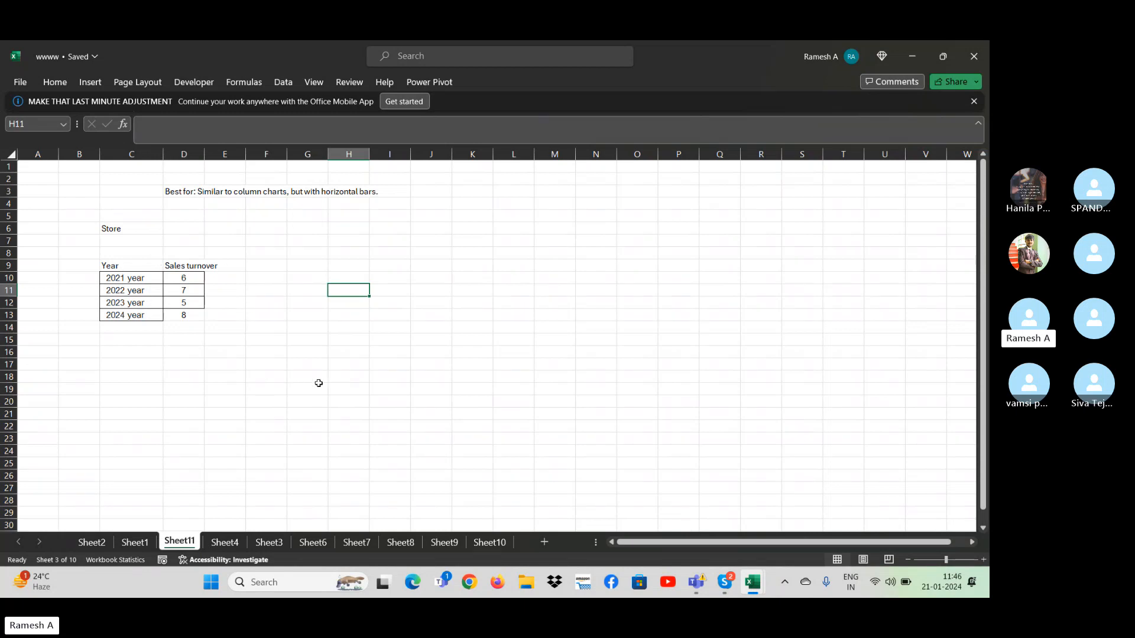
- Examine the monthly website traffic values in the line chart example table on Sheet4
{"action": "left_click", "coordinate": [225, 542]}
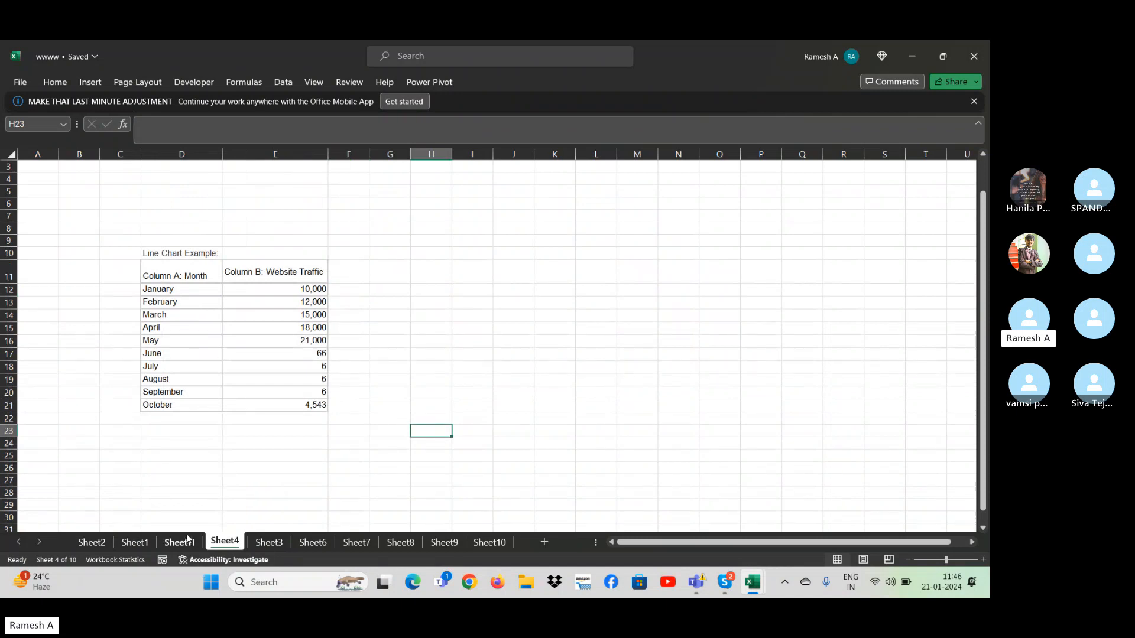
{"action": "left_click", "coordinate": [264, 303]}
{"action": "left_click", "coordinate": [299, 292]}
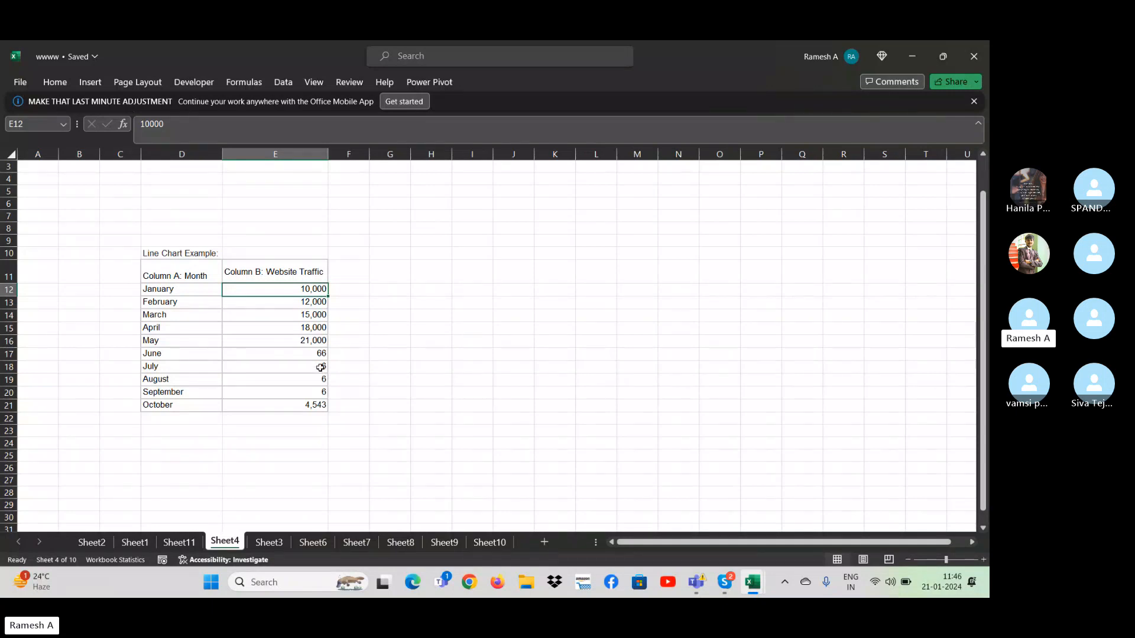
{"action": "key", "text": "Down"}
{"action": "key", "text": "Down"}
{"action": "key", "text": "Down"}
{"action": "key", "text": "Down"}
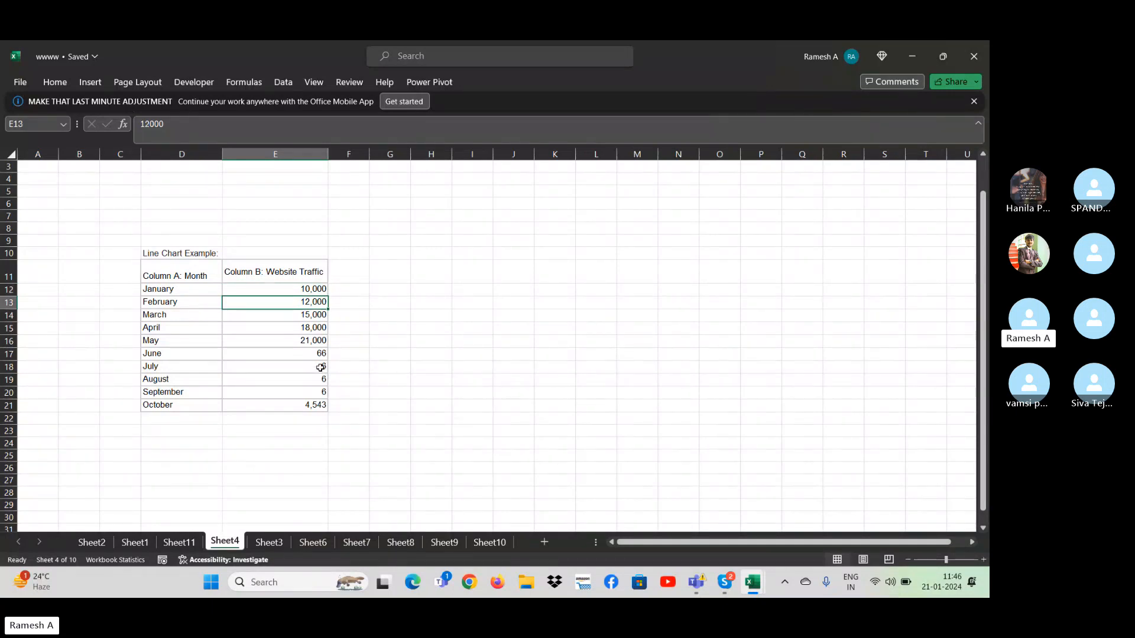
{"action": "left_click", "coordinate": [321, 367]}
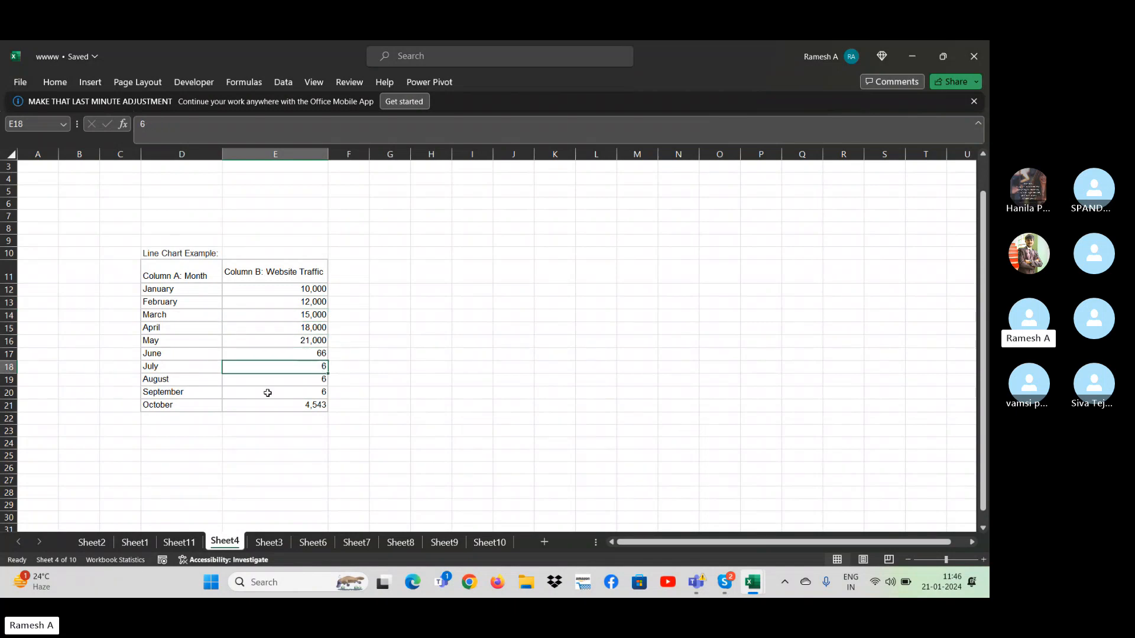
- Select the yearly sales turnover table in C9:D13 on Sheet11 and show the available column and bar chart types
{"action": "left_click", "coordinate": [183, 548]}
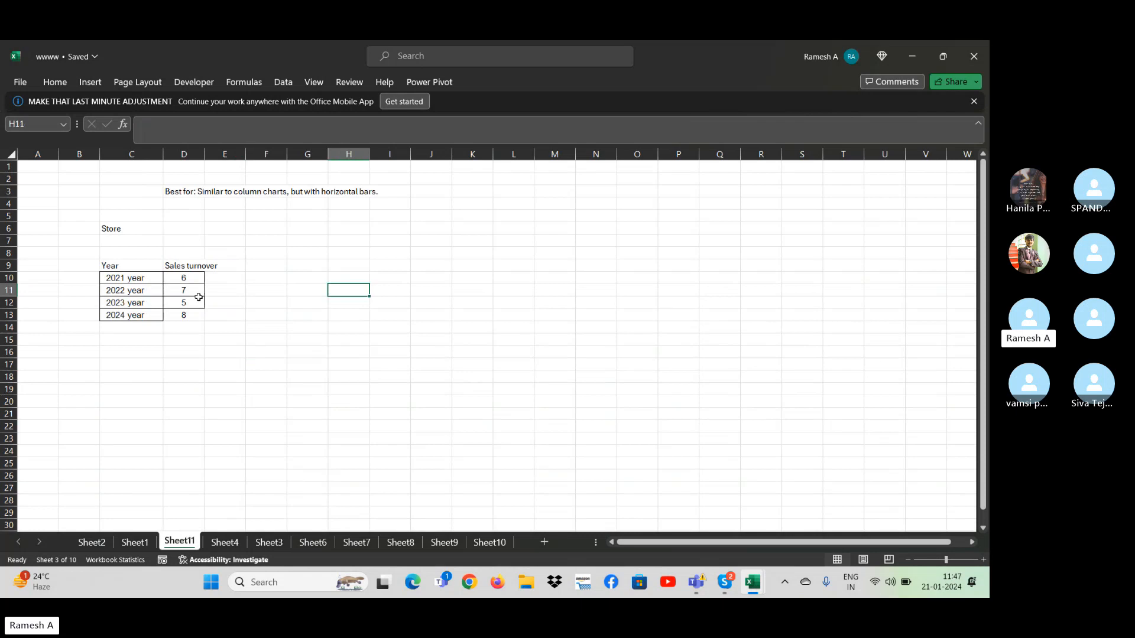
{"action": "left_click", "coordinate": [133, 269]}
{"action": "left_click_drag", "start_coordinate": [132, 272], "coordinate": [185, 315]}
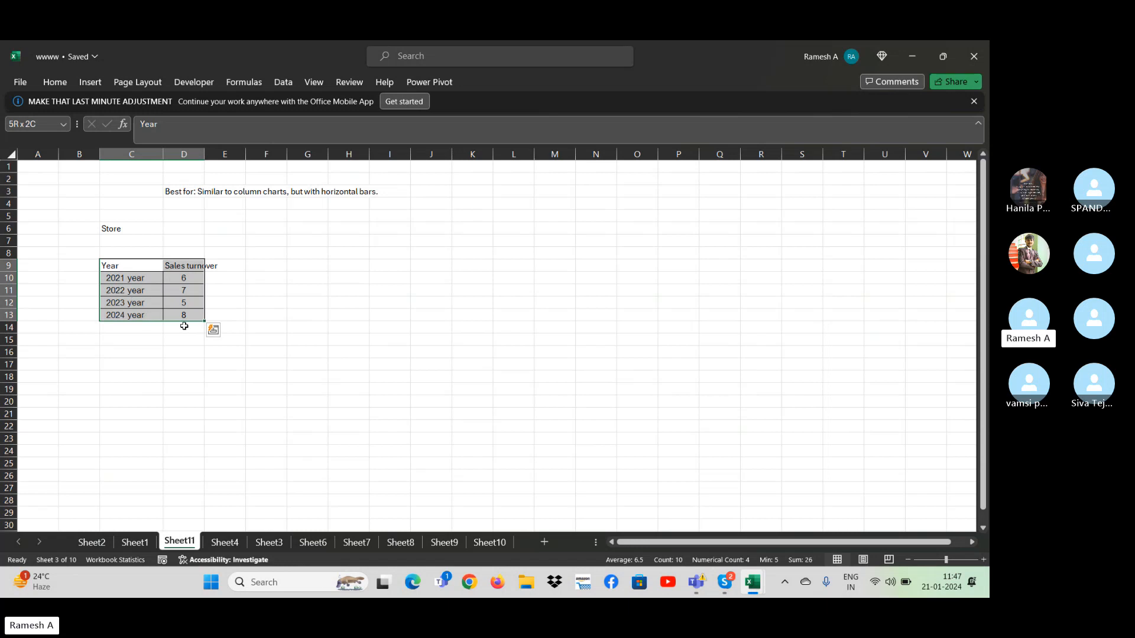
{"action": "key", "text": "alt+F1"}
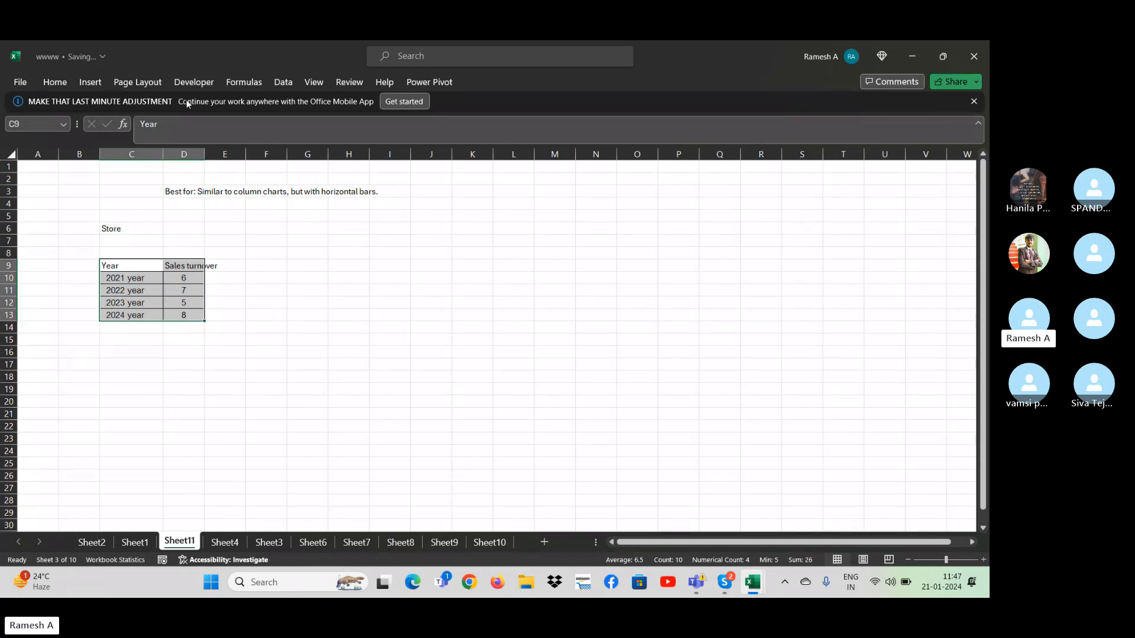
{"action": "left_click", "coordinate": [99, 82]}
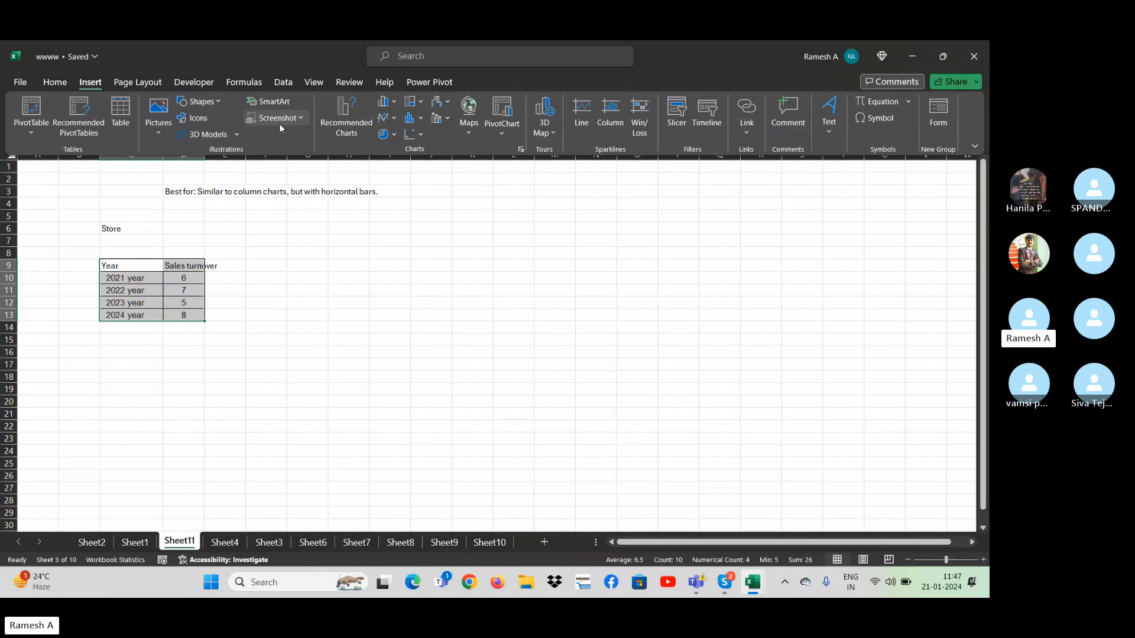
{"action": "left_click", "coordinate": [387, 101]}
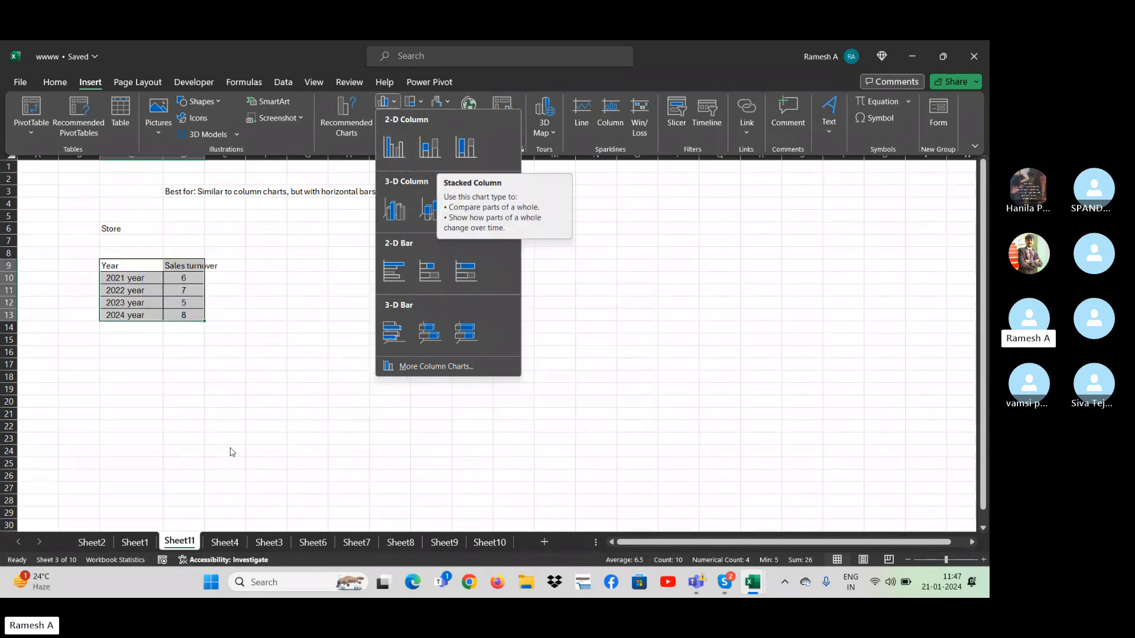
- Change the product sales chart on Sheet2 from clustered to Stacked Column, keeping products as the categories
{"action": "left_click", "coordinate": [140, 542]}
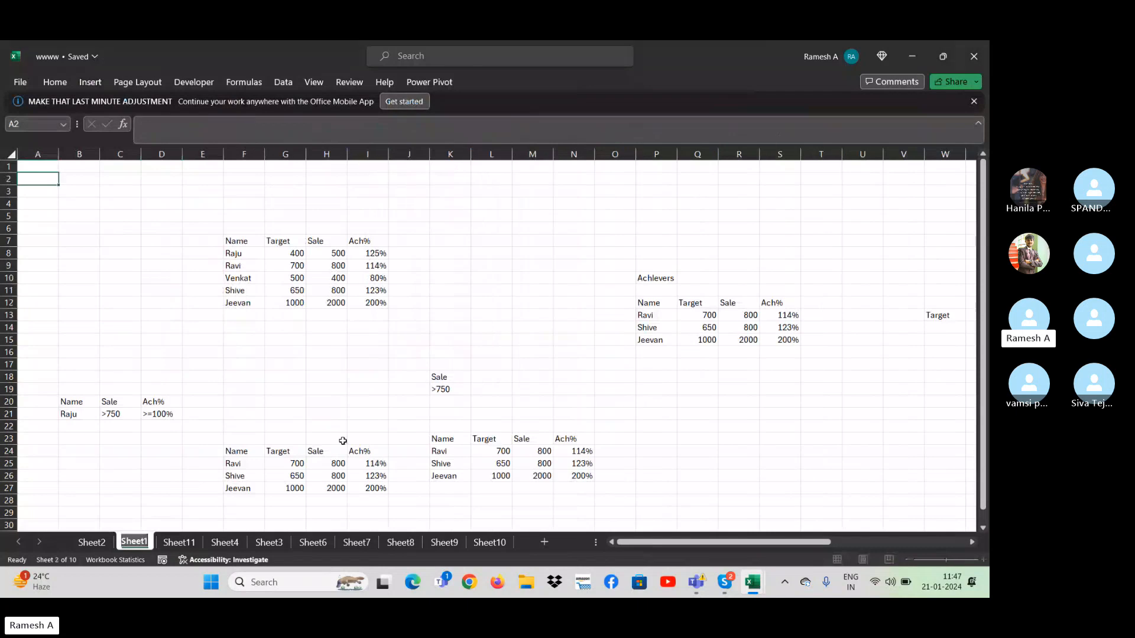
{"action": "left_click", "coordinate": [90, 543]}
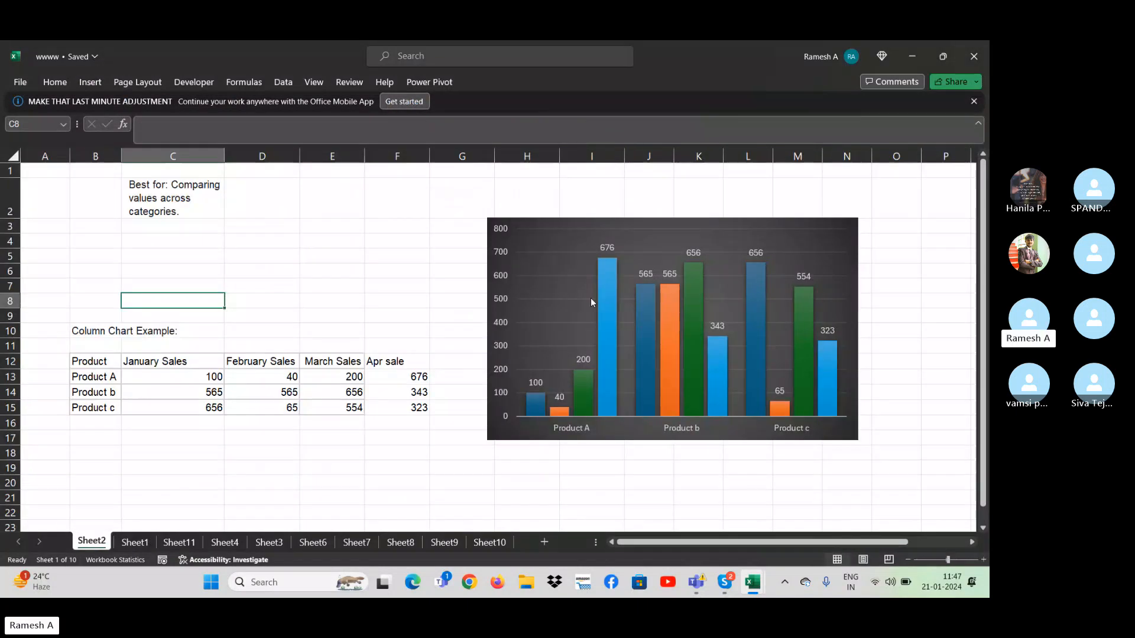
{"action": "left_click", "coordinate": [763, 297]}
{"action": "left_click", "coordinate": [485, 83]}
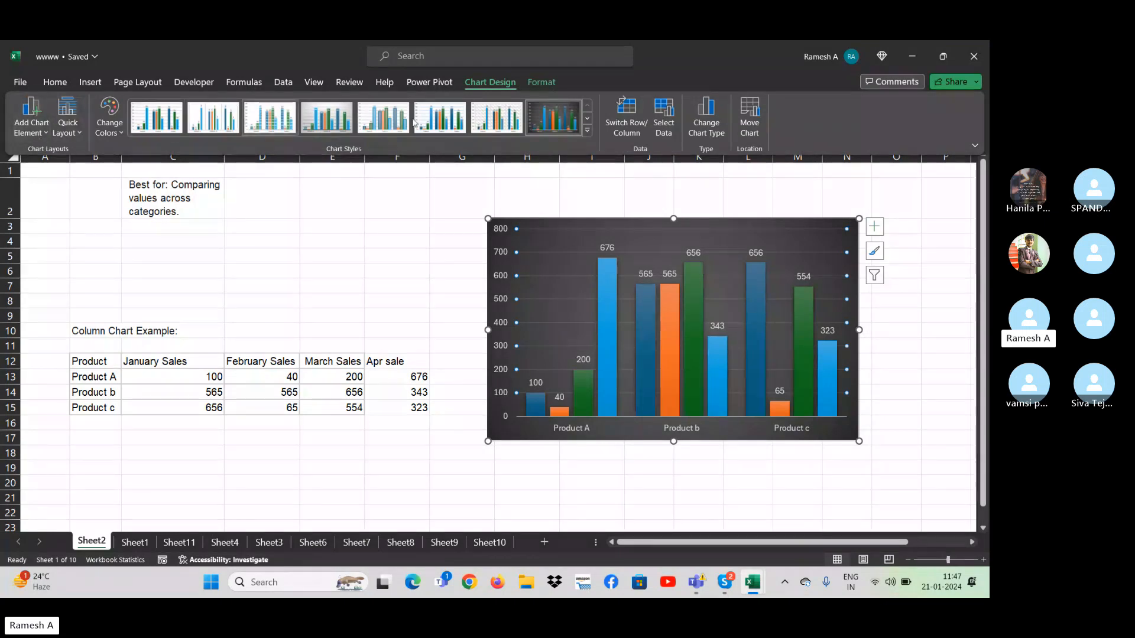
{"action": "left_click", "coordinate": [710, 131]}
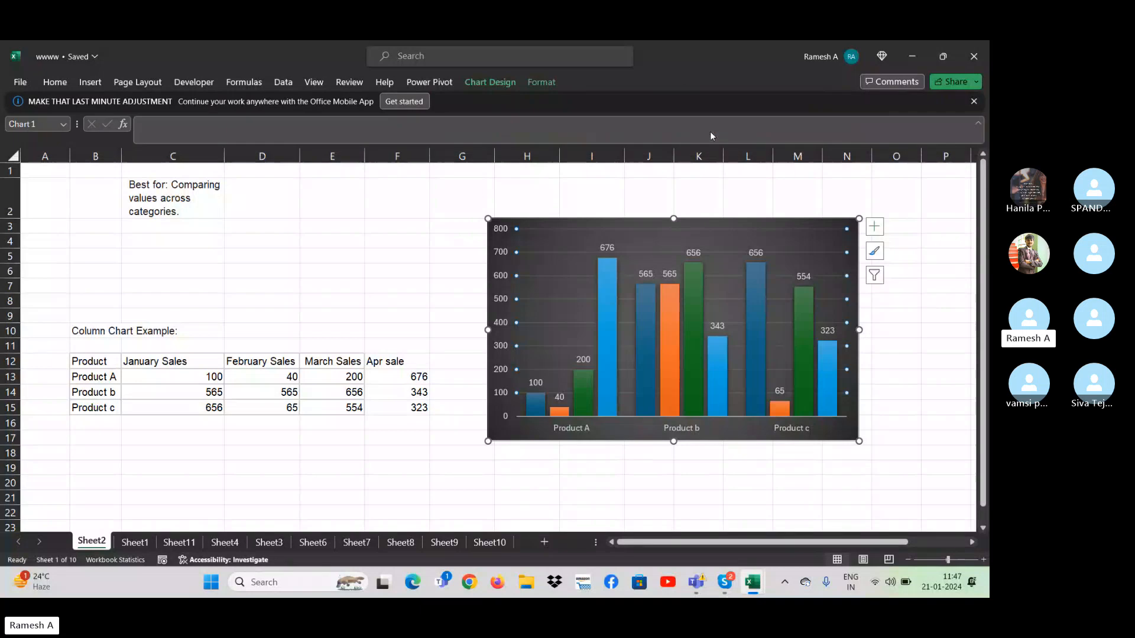
{"action": "mouse_move", "coordinate": [420, 270]}
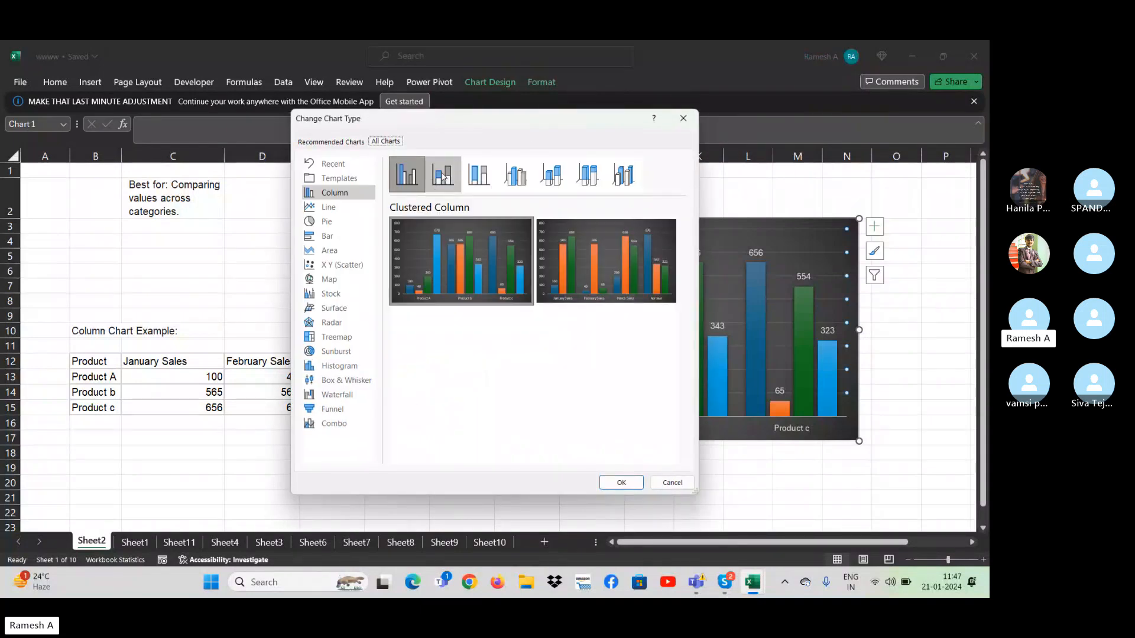
{"action": "left_click", "coordinate": [446, 177]}
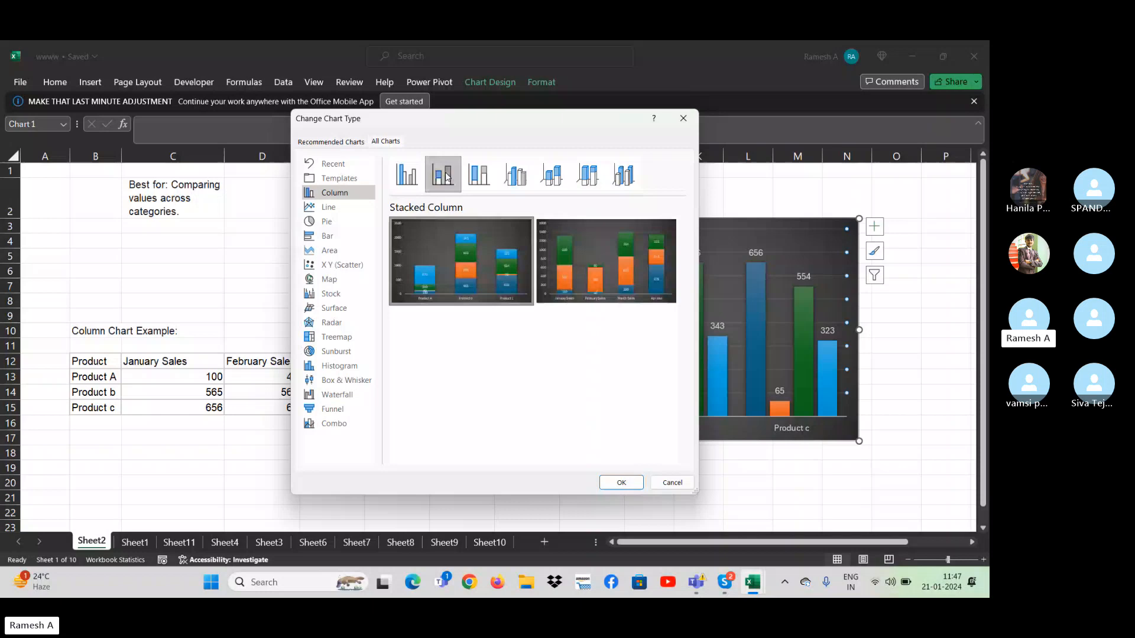
{"action": "left_click", "coordinate": [621, 482]}
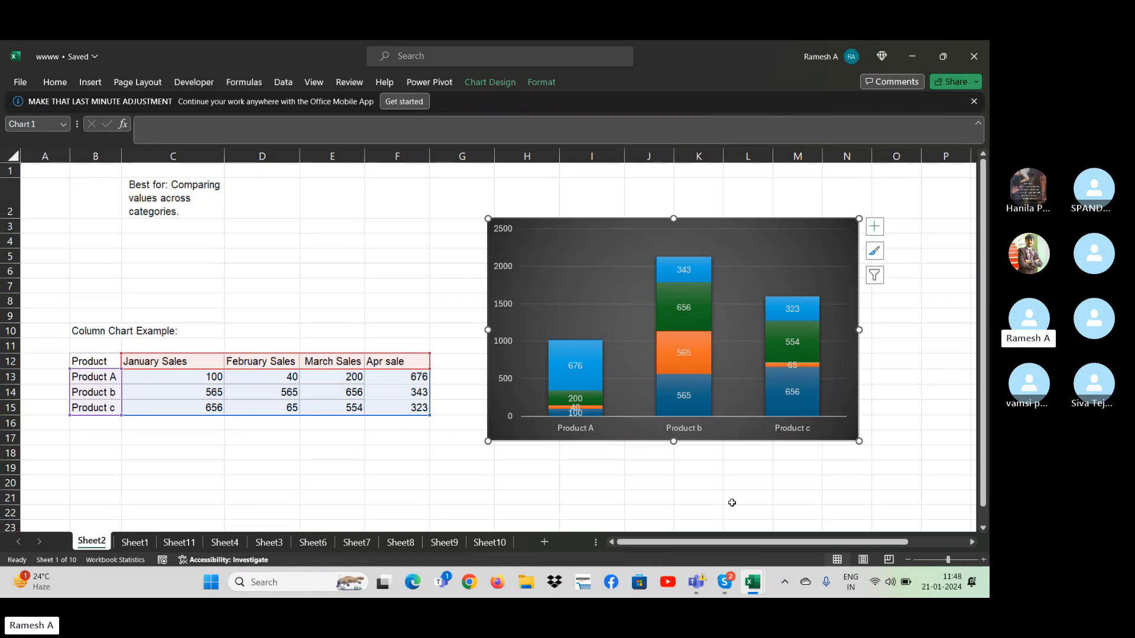
- Switch to Facebook and review the professional dashboard's insights through to the audience age and gender chart
{"action": "left_click", "coordinate": [613, 583]}
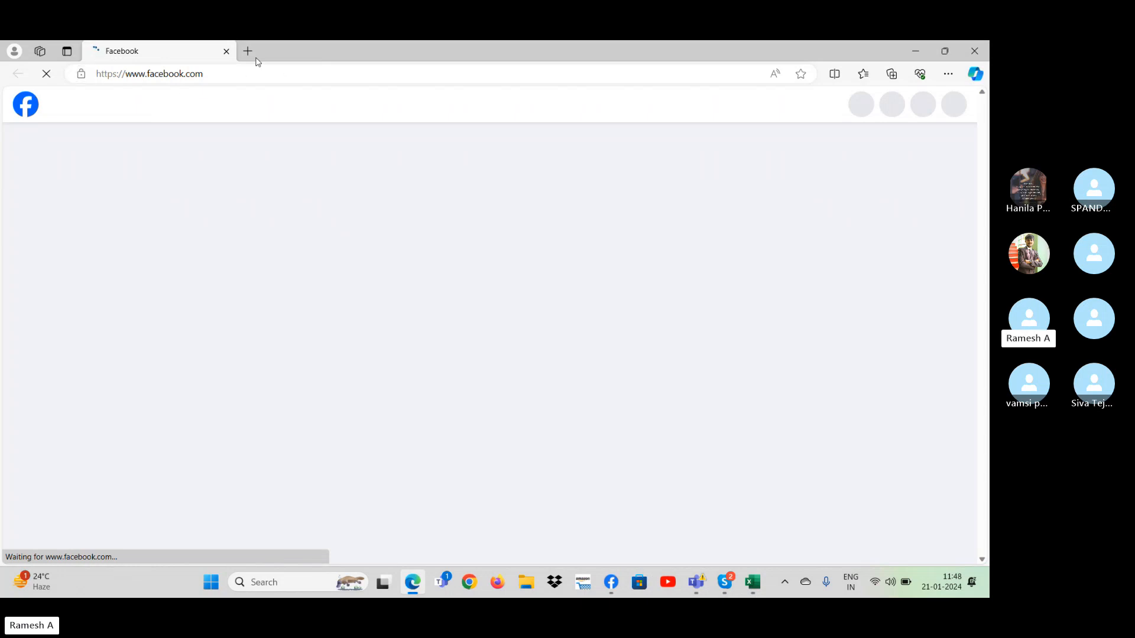
{"action": "left_click", "coordinate": [91, 222]}
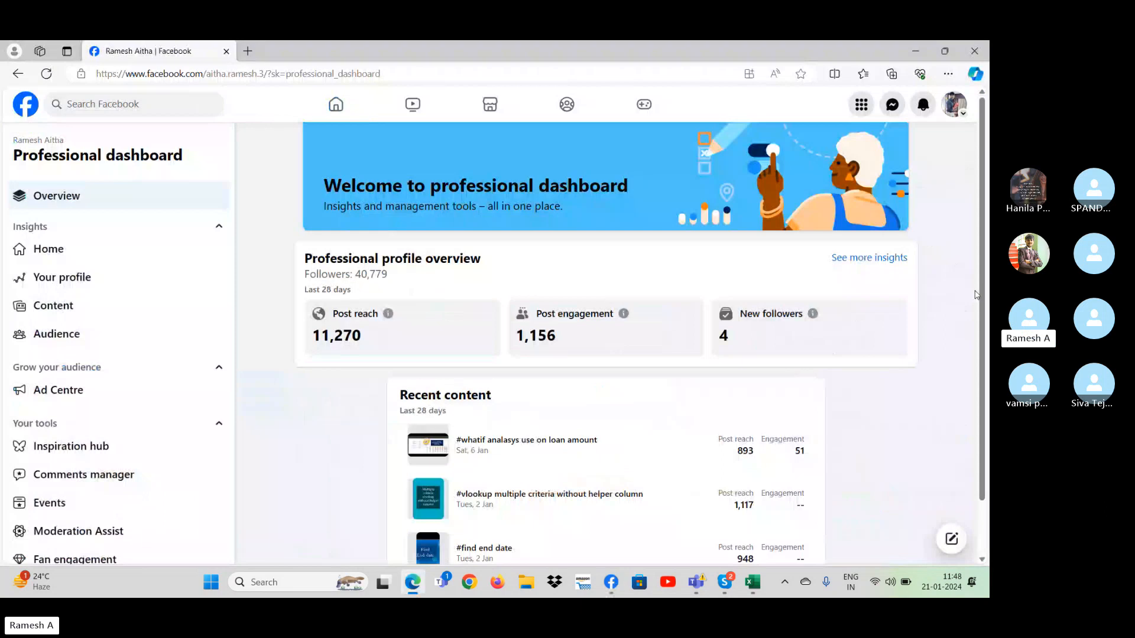
{"action": "scroll", "coordinate": [987, 358], "scroll_direction": "down", "scroll_amount": 1}
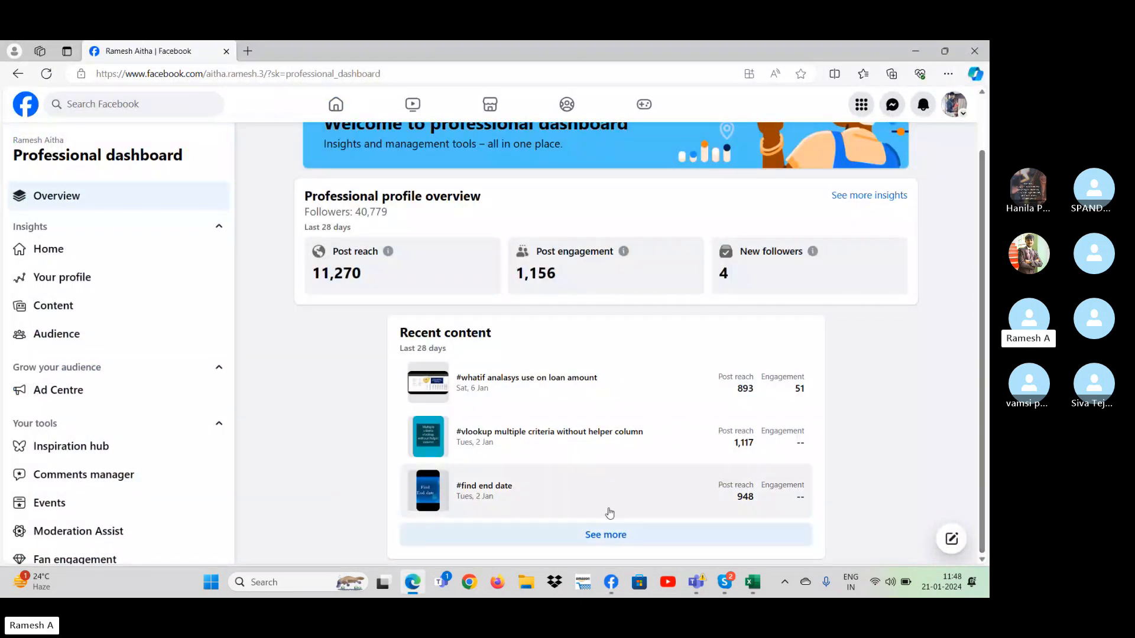
{"action": "left_click", "coordinate": [388, 252]}
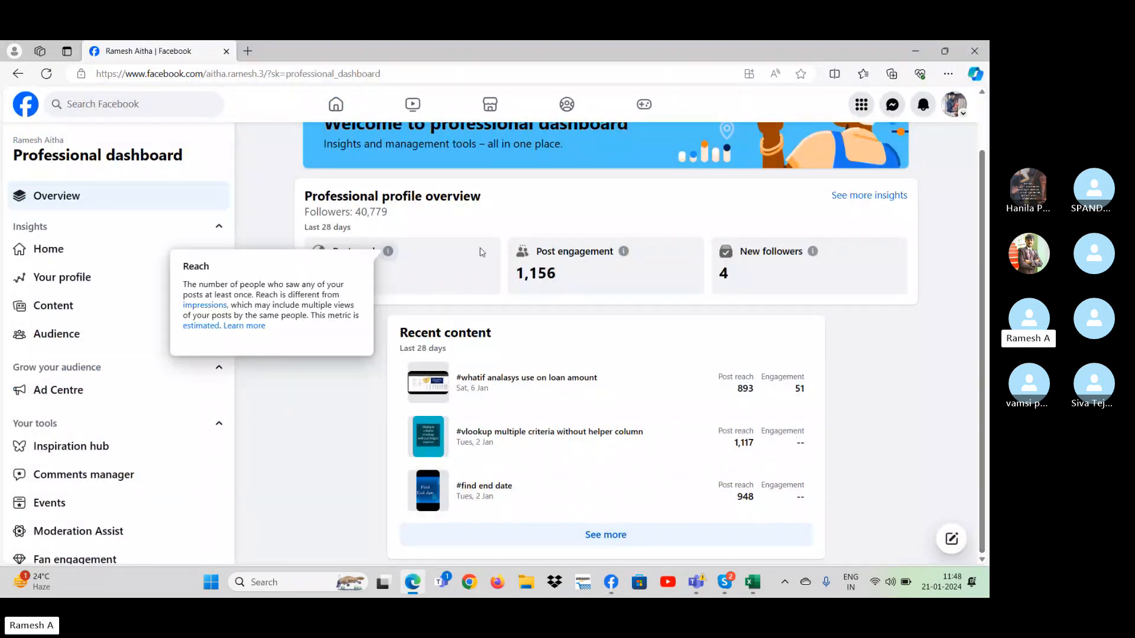
{"action": "left_click", "coordinate": [887, 195]}
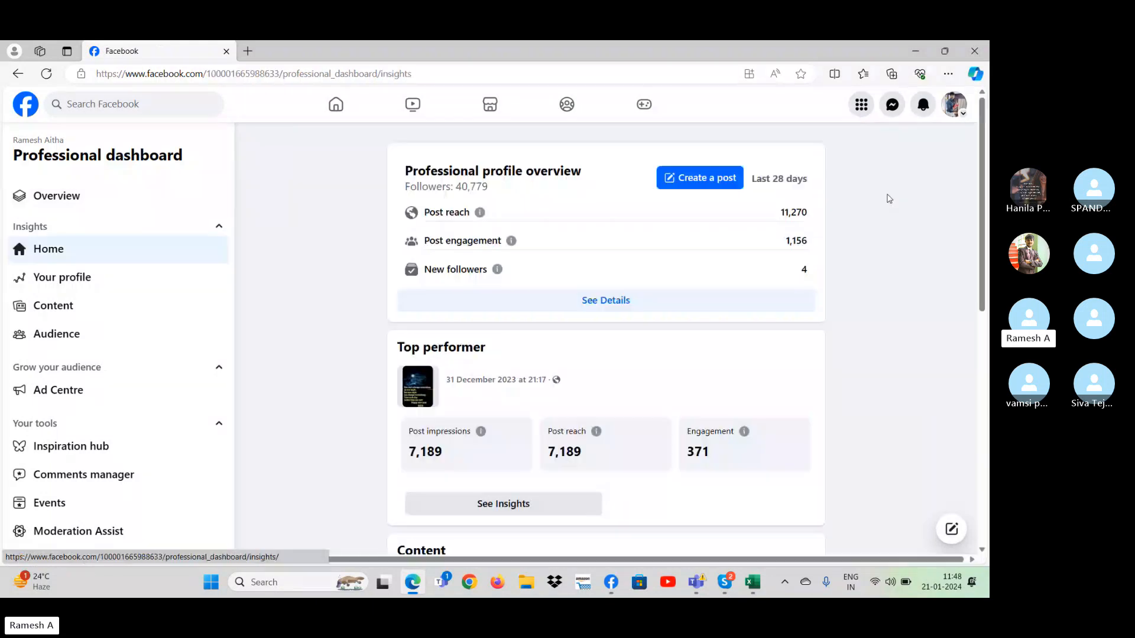
{"action": "scroll", "coordinate": [988, 299], "scroll_direction": "down", "scroll_amount": 5}
{"action": "scroll", "coordinate": [988, 299], "scroll_direction": "down", "scroll_amount": 2}
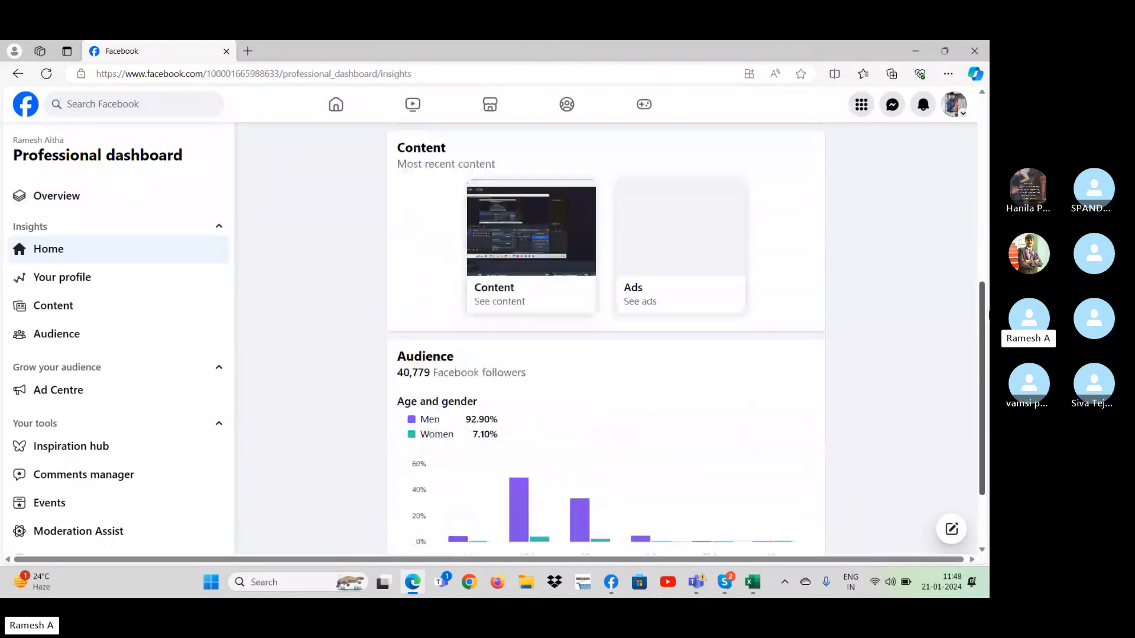
{"action": "scroll", "coordinate": [987, 320], "scroll_direction": "down", "scroll_amount": 2}
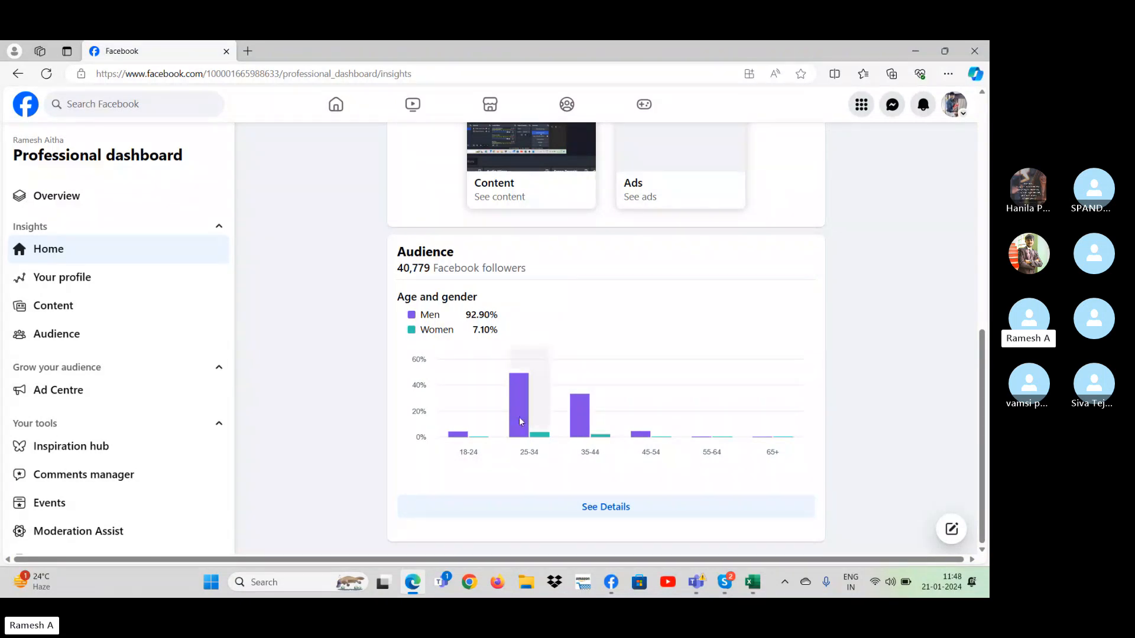
- Examine the detailed audience insights, including follower locations by country, and return to the insights home page
{"action": "left_click", "coordinate": [617, 505]}
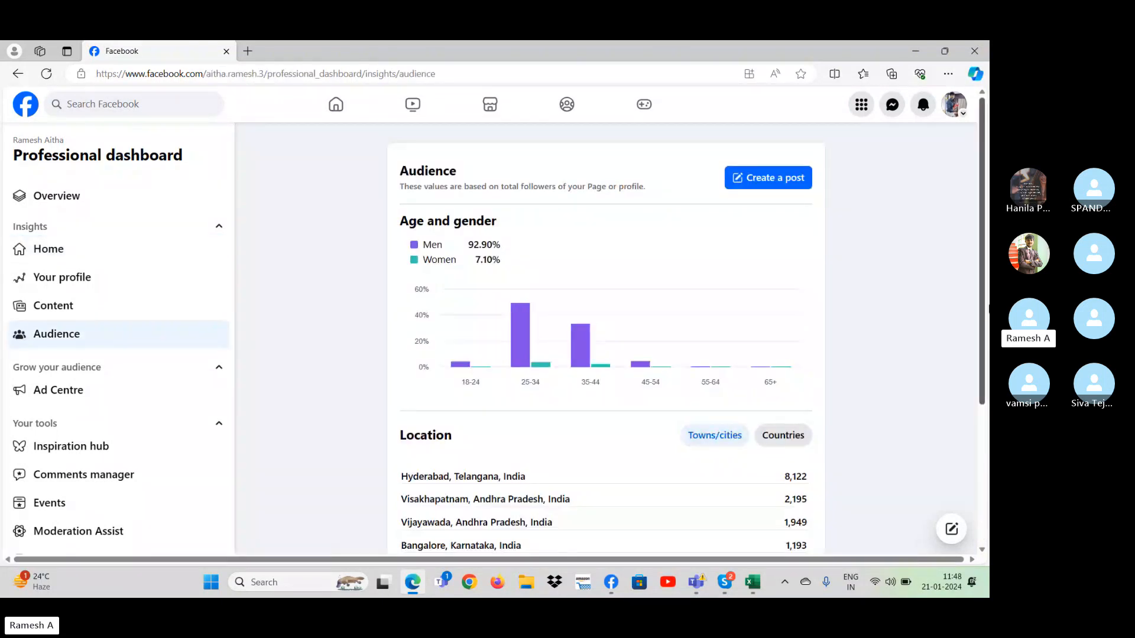
{"action": "scroll", "coordinate": [606, 379], "scroll_direction": "down", "scroll_amount": 3}
{"action": "left_click", "coordinate": [605, 382]}
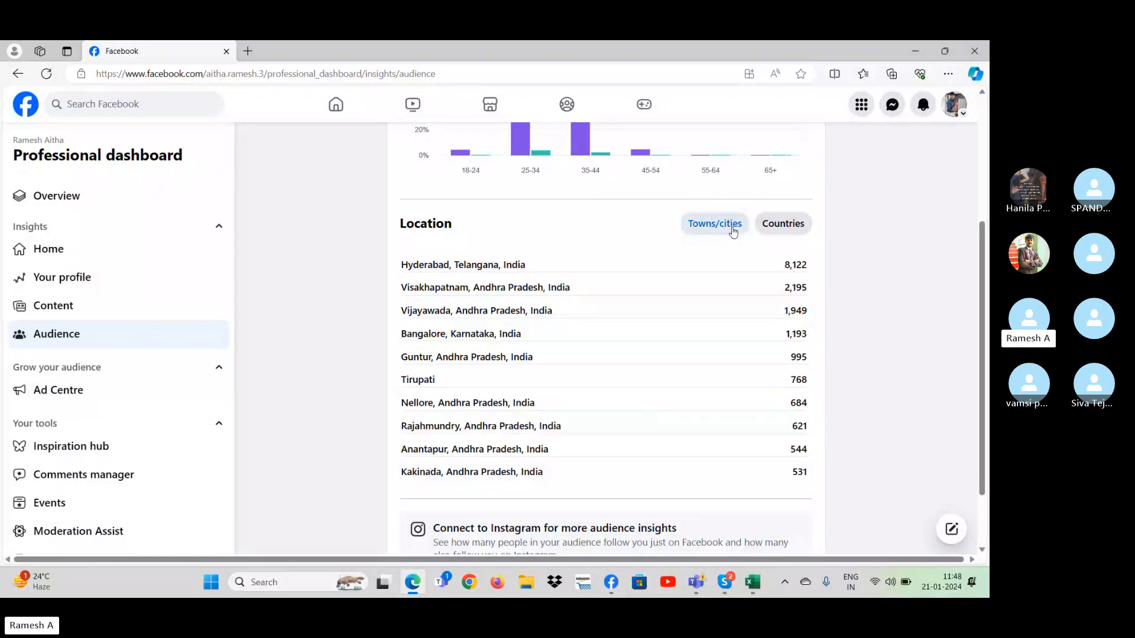
{"action": "left_click", "coordinate": [779, 223]}
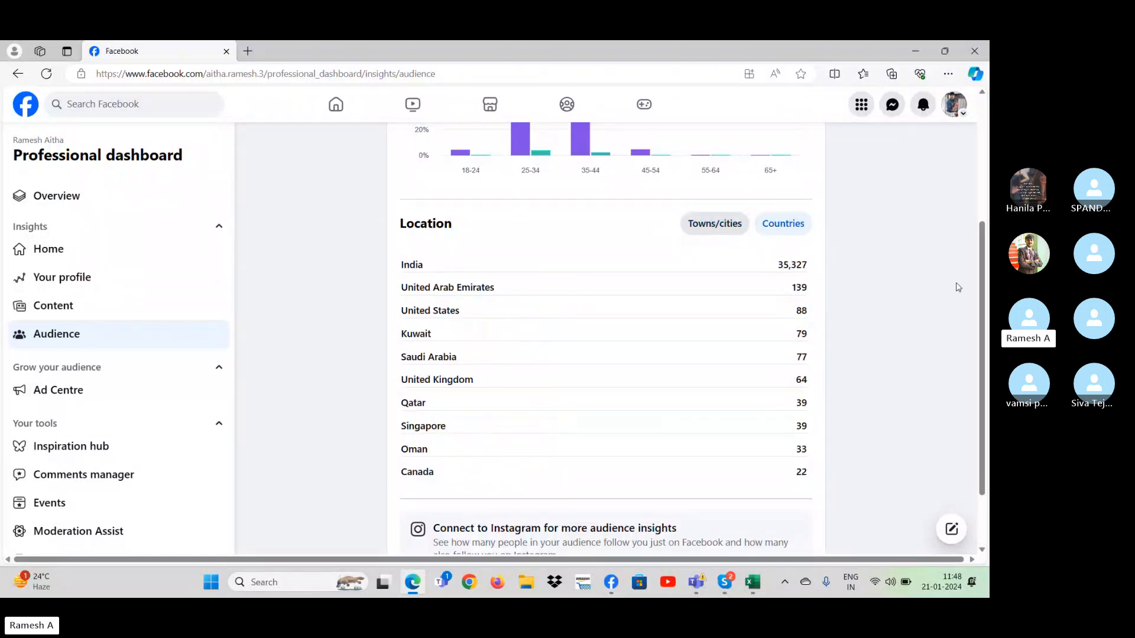
{"action": "left_click_drag", "start_coordinate": [981, 295], "coordinate": [985, 157]}
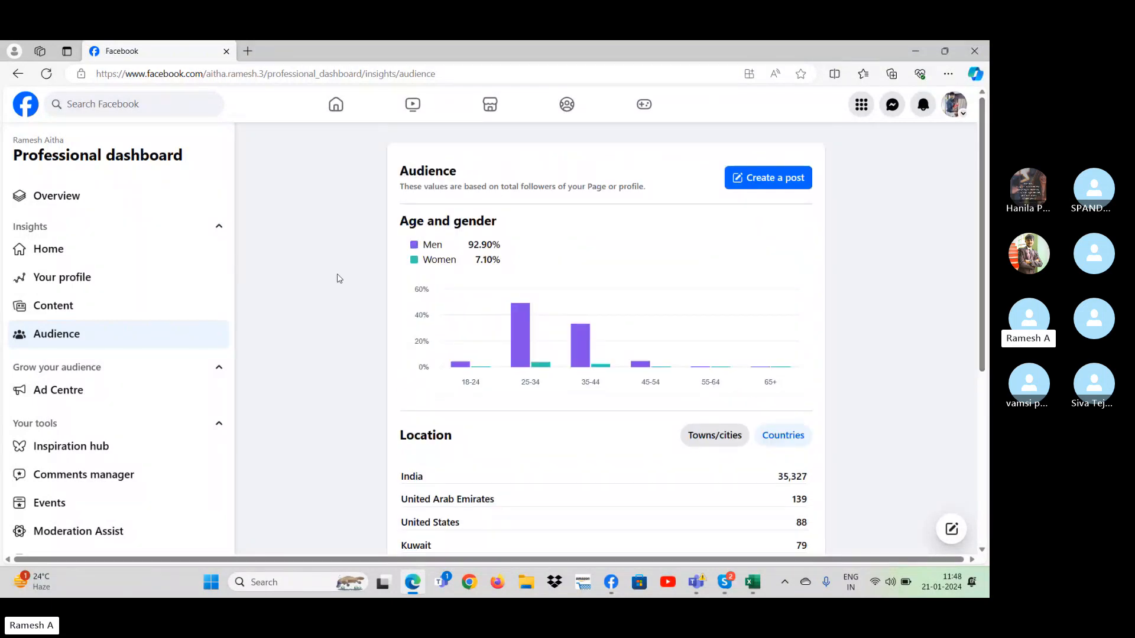
{"action": "left_click", "coordinate": [17, 73]}
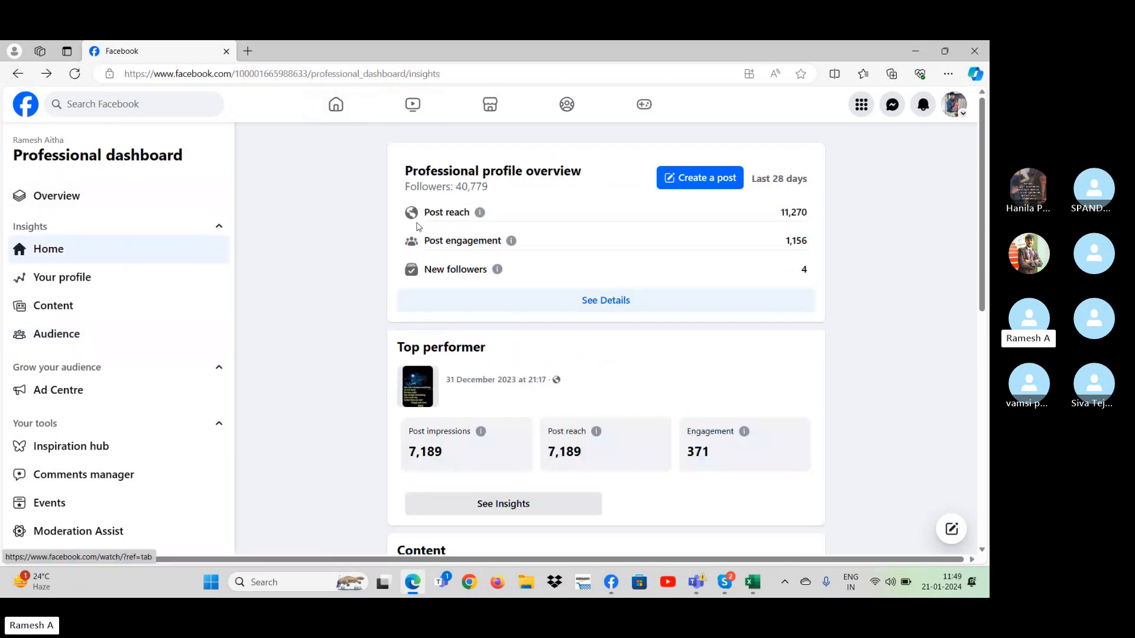
- Switch back to Excel and undo the stacked column chart type change on Sheet2
{"action": "key", "text": "alt+Tab"}
{"action": "left_click", "coordinate": [377, 280]}
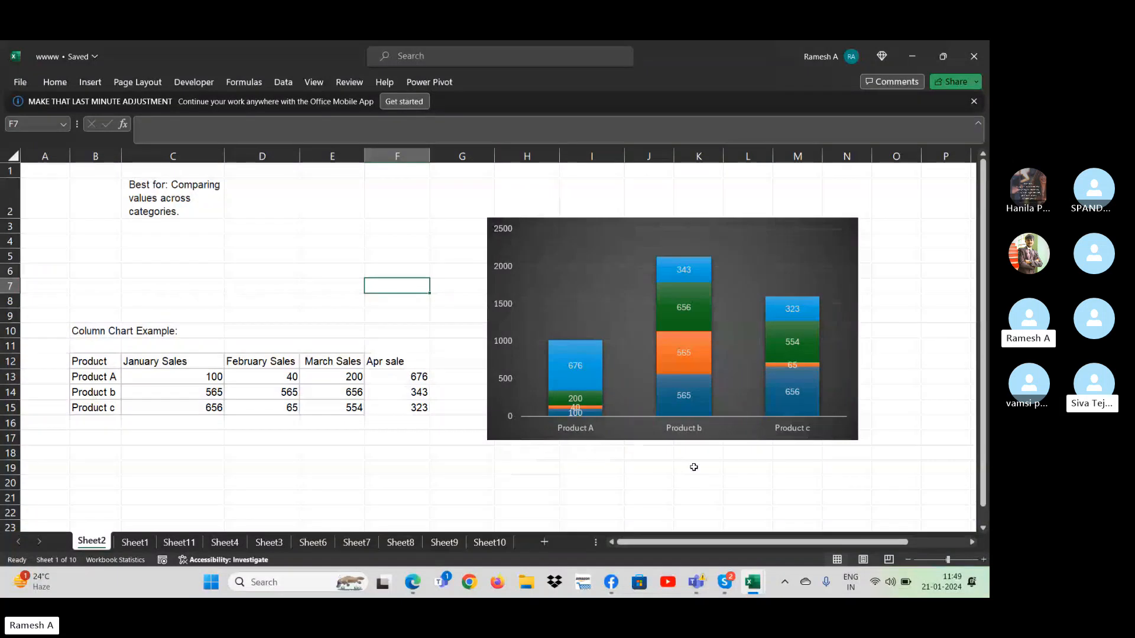
{"action": "key", "text": "ctrl+z"}
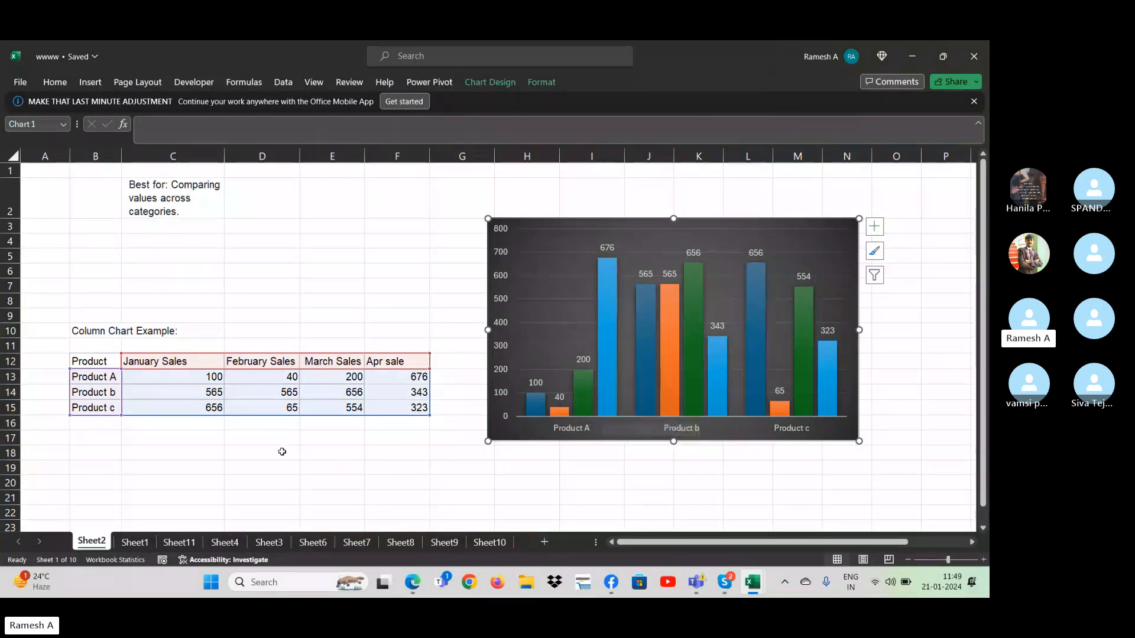
- Insert a 2-D clustered bar chart of the selected yearly sales turnover table on Sheet11
{"action": "left_click", "coordinate": [135, 540]}
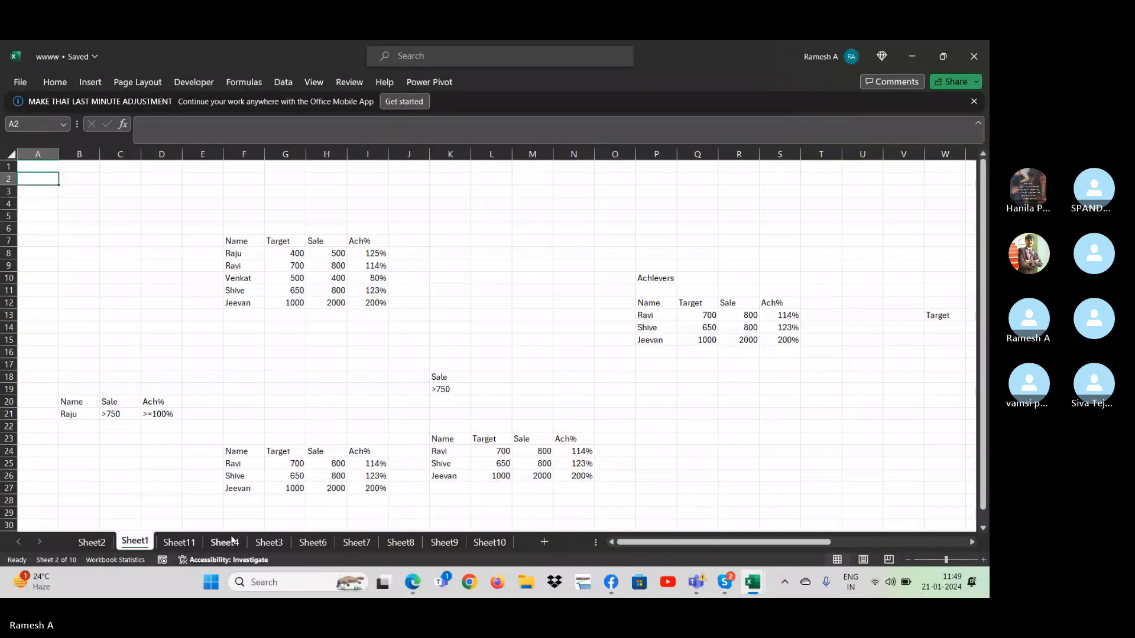
{"action": "left_click", "coordinate": [186, 542]}
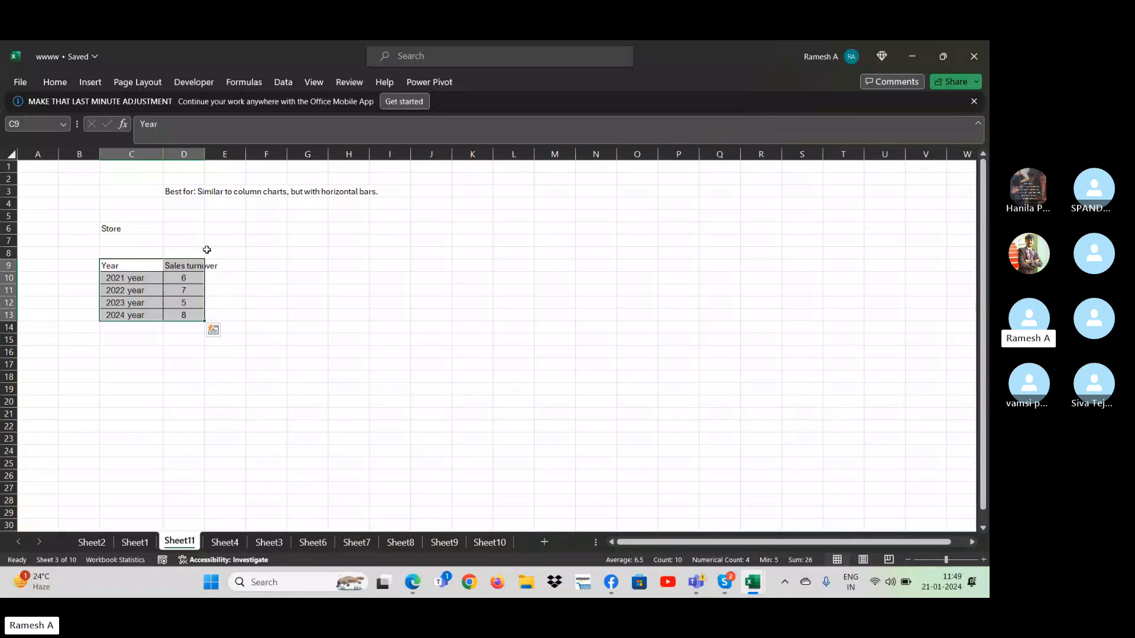
{"action": "left_click", "coordinate": [98, 85]}
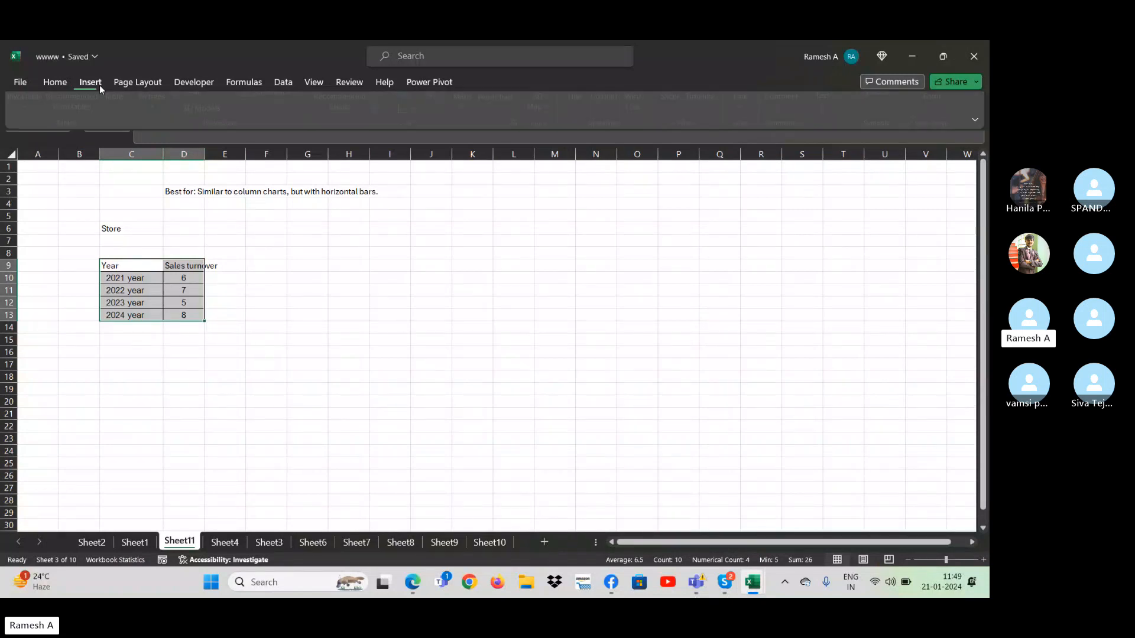
{"action": "left_click", "coordinate": [396, 104]}
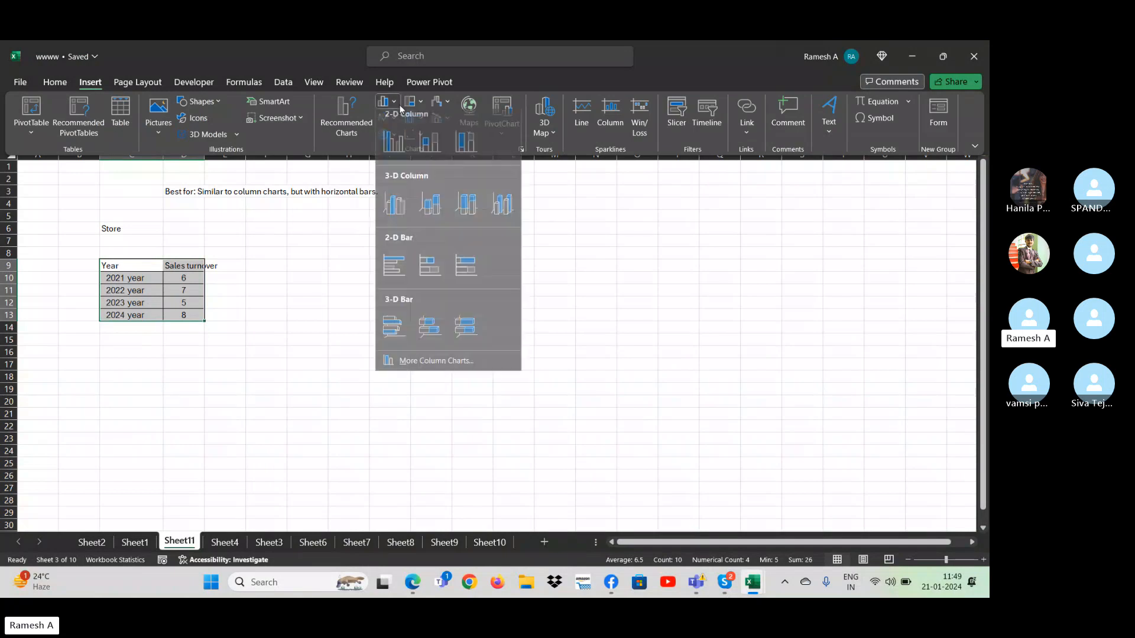
{"action": "left_click", "coordinate": [406, 270]}
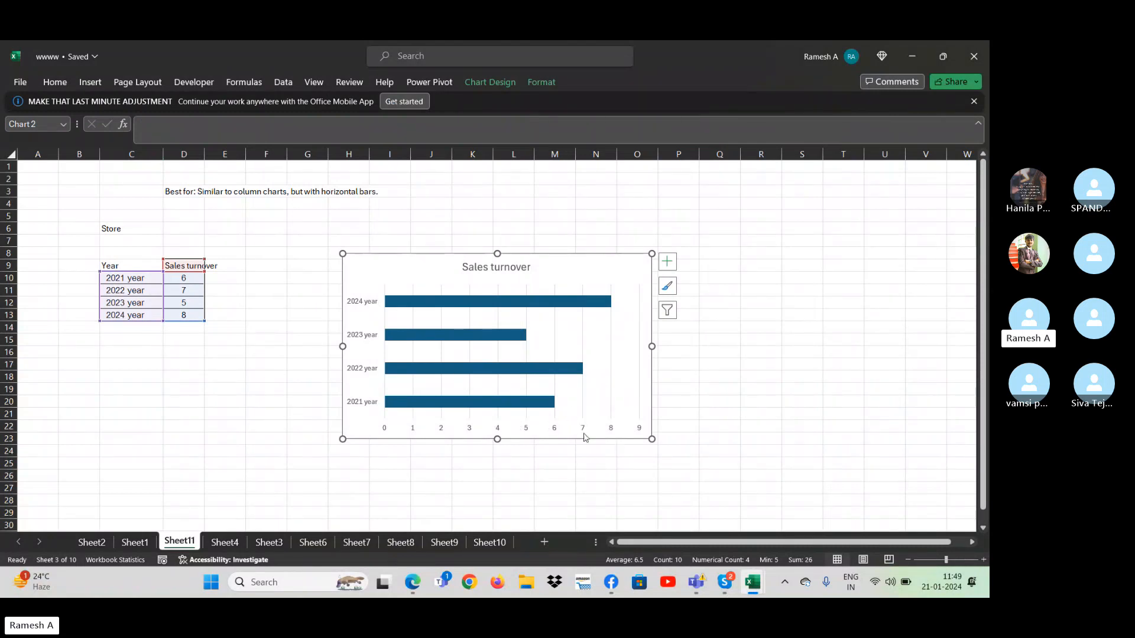
- Add data labels to the Sales turnover bar chart, positioned at Outside End
{"action": "left_click", "coordinate": [667, 266]}
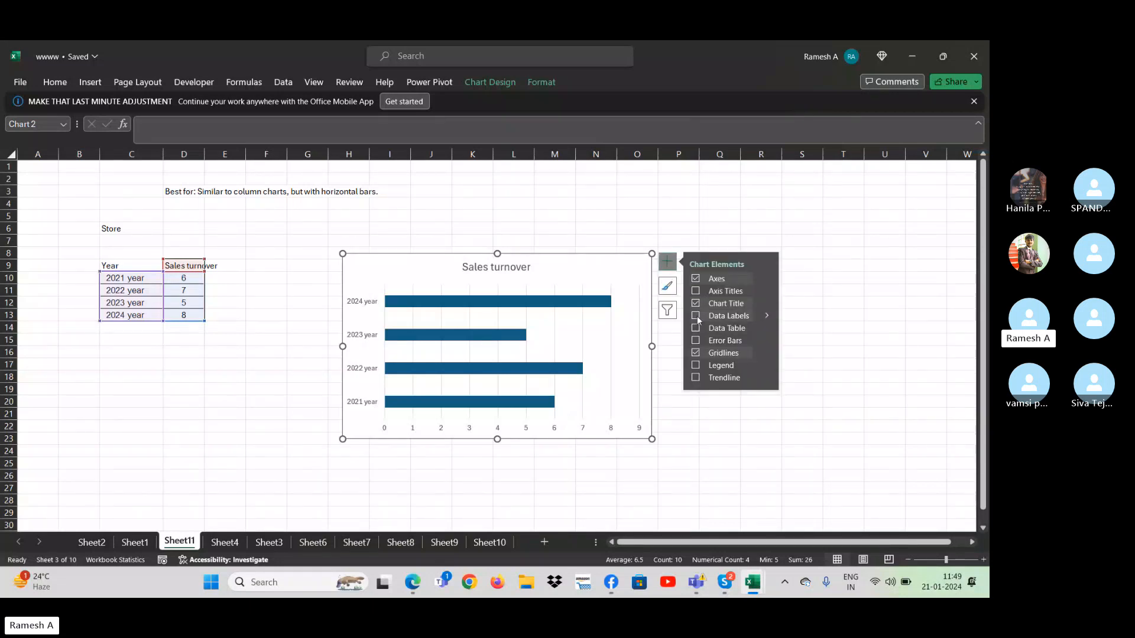
{"action": "left_click", "coordinate": [694, 316]}
{"action": "left_click", "coordinate": [767, 316]}
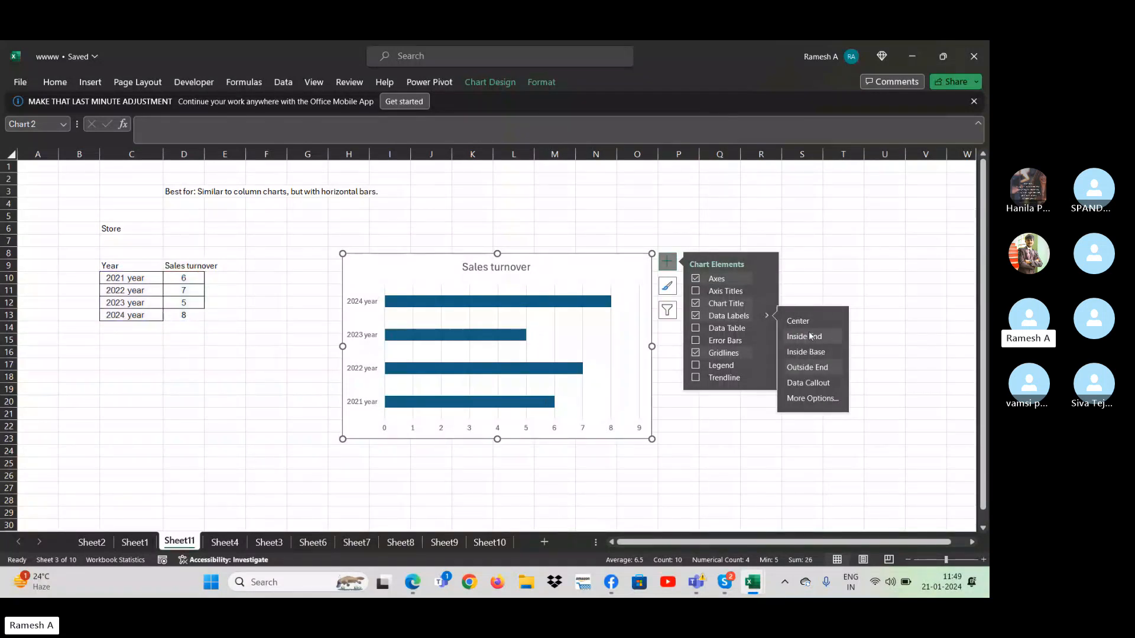
{"action": "left_click", "coordinate": [810, 371]}
{"action": "left_click", "coordinate": [625, 313]}
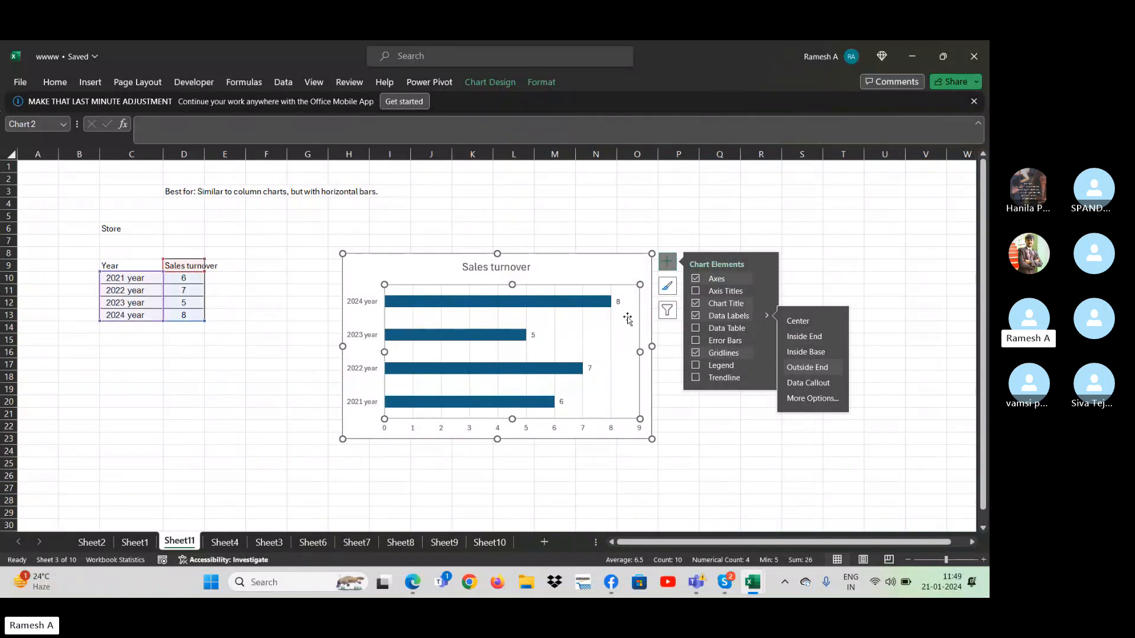
- Select all the bar chart's data labels and enlarge their font by three size increments
{"action": "left_click", "coordinate": [618, 304]}
{"action": "right_click", "coordinate": [618, 305]}
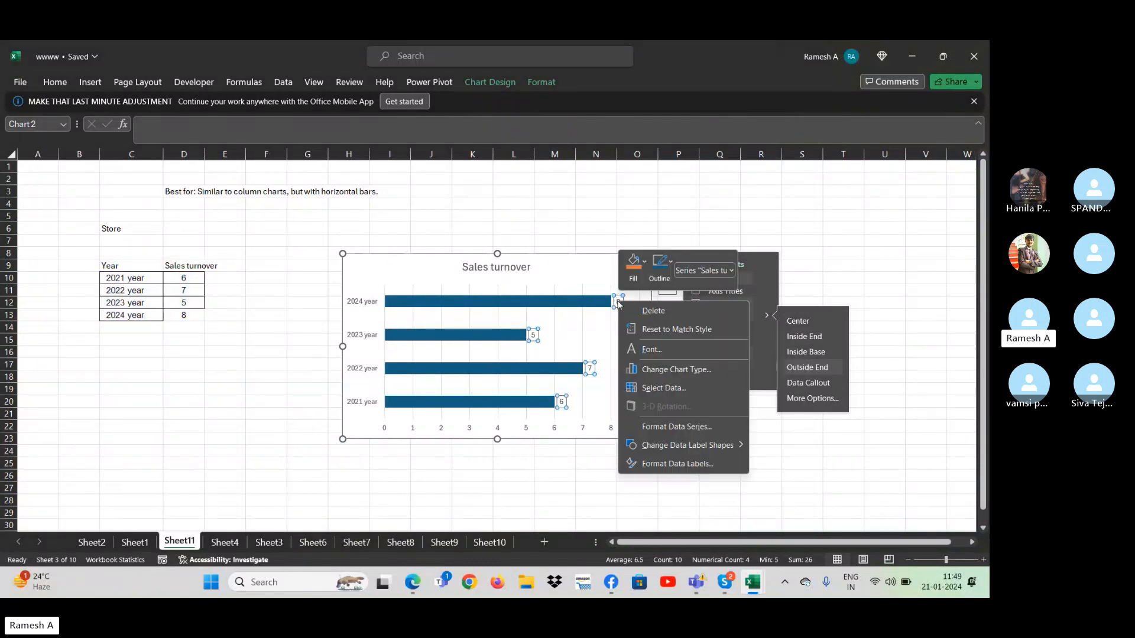
{"action": "key", "text": "Escape"}
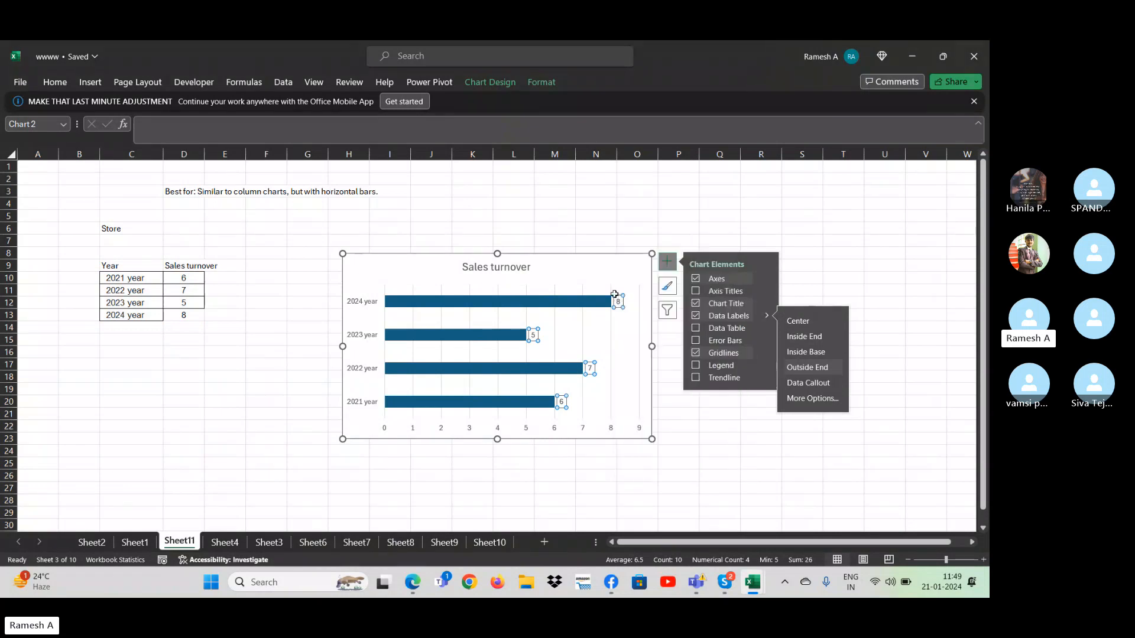
{"action": "key", "text": "ctrl+shift+period"}
{"action": "key", "text": "ctrl+shift+period"}
{"action": "key", "text": "ctrl+shift+period"}
{"action": "key", "text": "ctrl+shift+period"}
{"action": "key", "text": "ctrl+shift+period"}
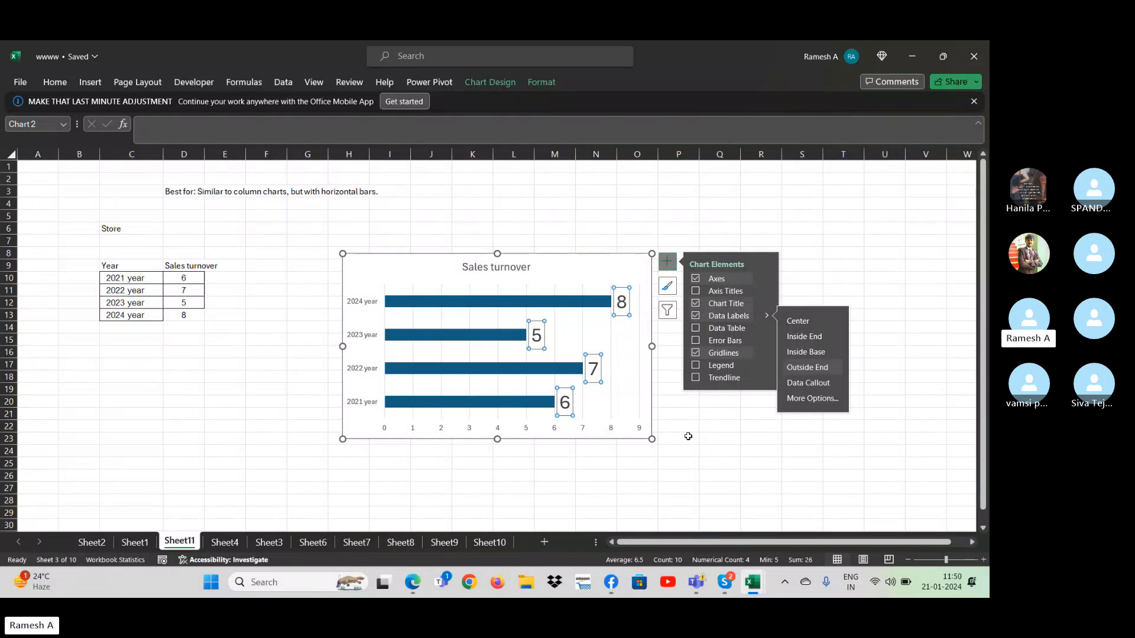
{"action": "left_click", "coordinate": [687, 437]}
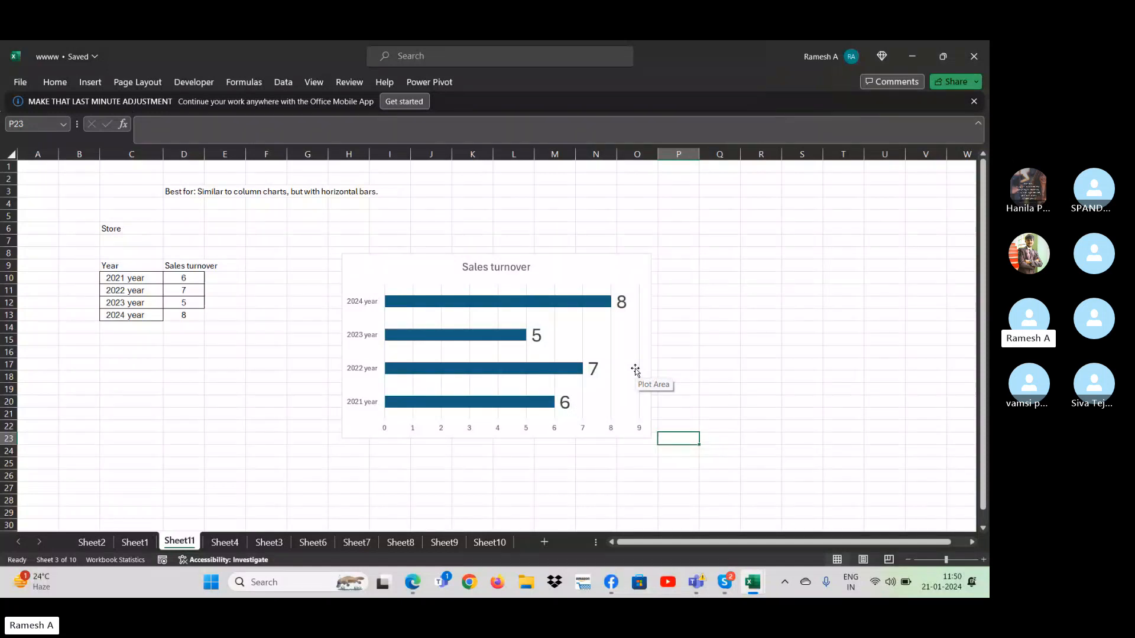
- Replace the 2021 to 2024 sales turnover values with large trial figures such as 54534, 4534534, 54435 and 5435
{"action": "mouse_move", "coordinate": [542, 308]}
{"action": "left_click", "coordinate": [192, 279]}
{"action": "type", "text": "54534"}
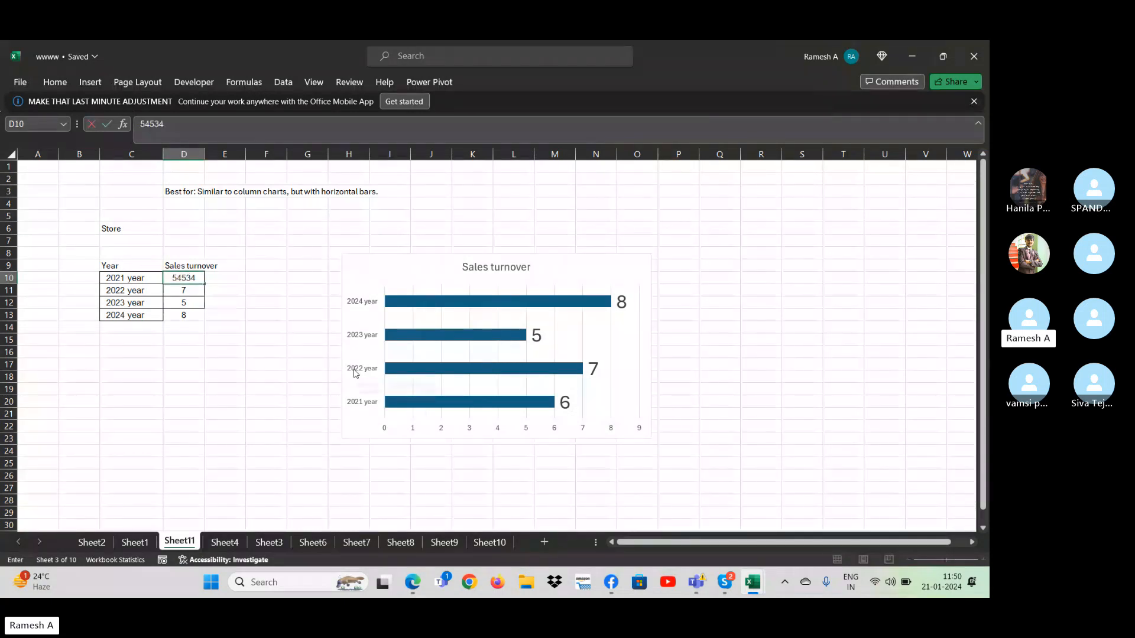
{"action": "key", "text": "Return"}
{"action": "type", "text": "45"}
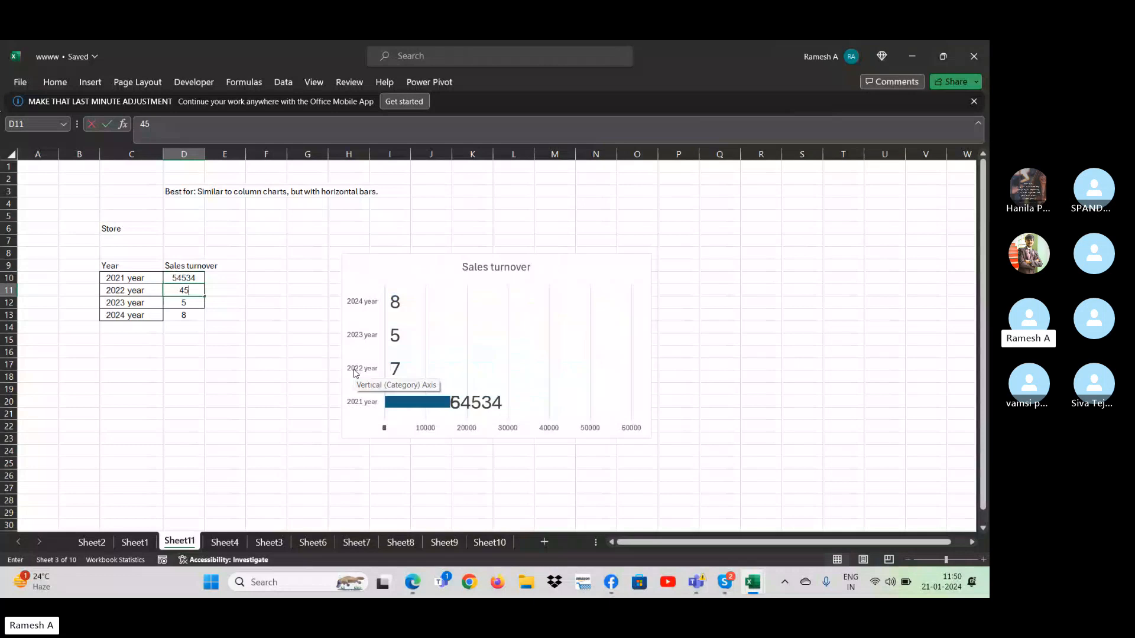
{"action": "type", "text": "34534"}
{"action": "key", "text": "Return"}
{"action": "type", "text": "54435"}
{"action": "key", "text": "Return"}
{"action": "type", "text": "4543"}
{"action": "key", "text": "ctrl+Return"}
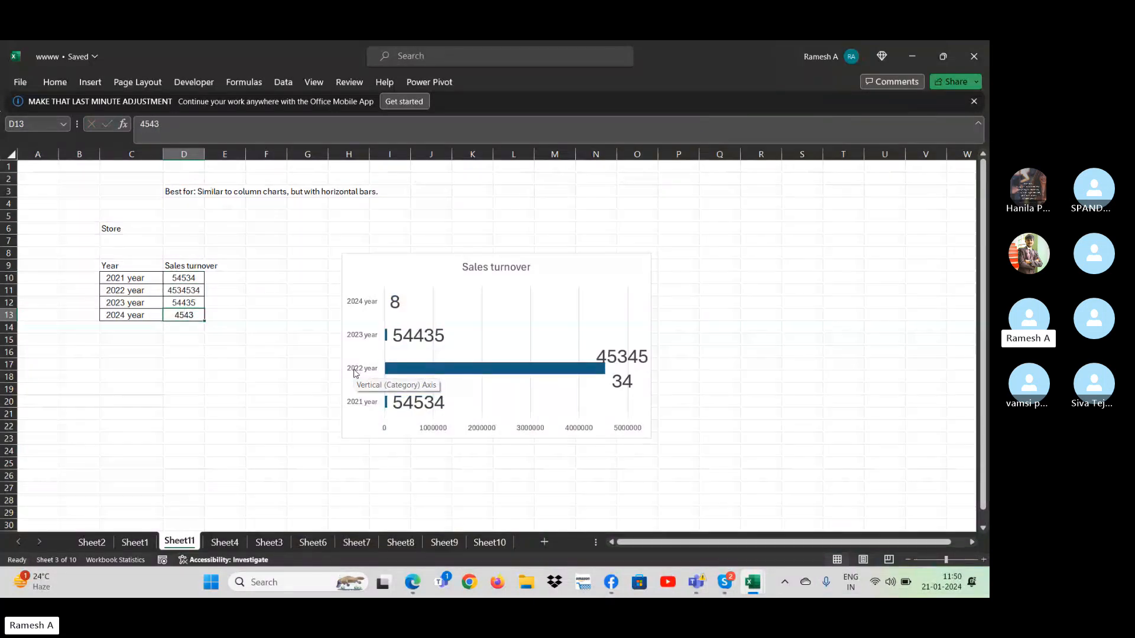
{"action": "key", "text": "Up"}
{"action": "key", "text": "Up"}
{"action": "key", "text": "Up"}
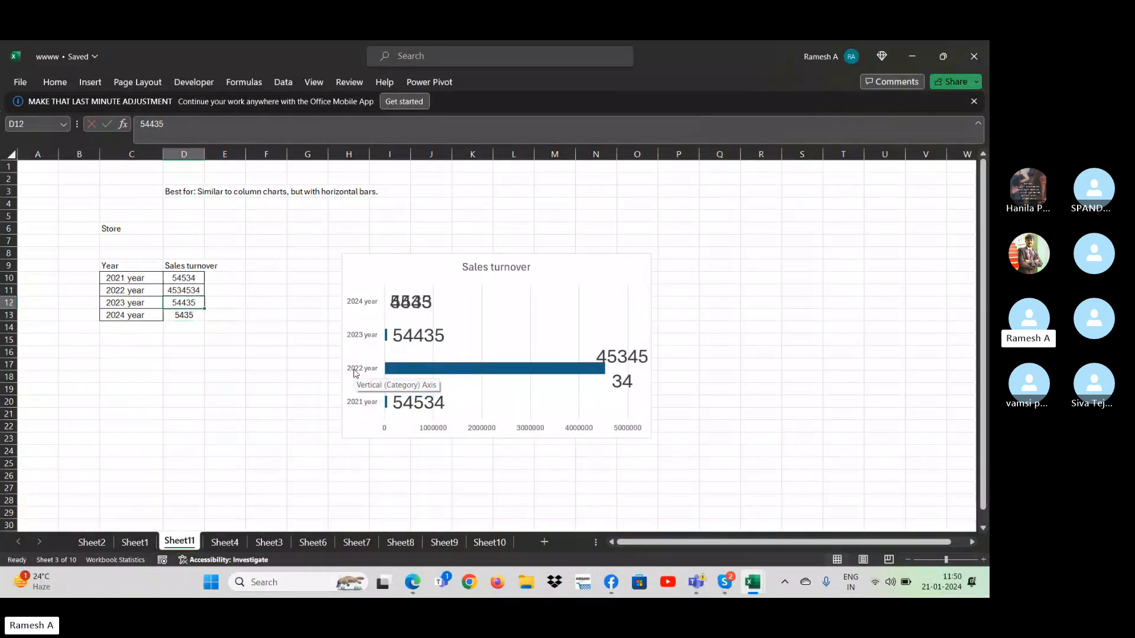
- Undo all the trial edits to the sales turnover values
{"action": "key", "text": "ctrl+z"}
{"action": "key", "text": "ctrl+z"}
{"action": "key", "text": "ctrl+z"}
{"action": "key", "text": "ctrl+z"}
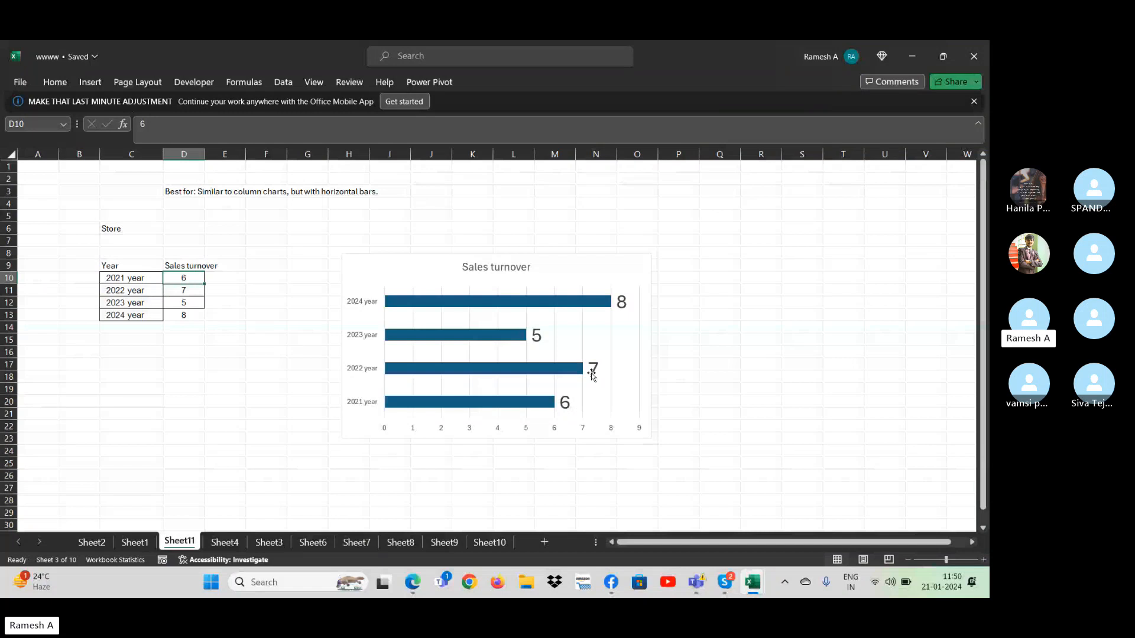
- Add the label "2025 year" in C14, directly below the last year of the table
{"action": "double_click", "coordinate": [142, 338]}
{"action": "key", "text": "Up"}
{"action": "type", "text": "2"}
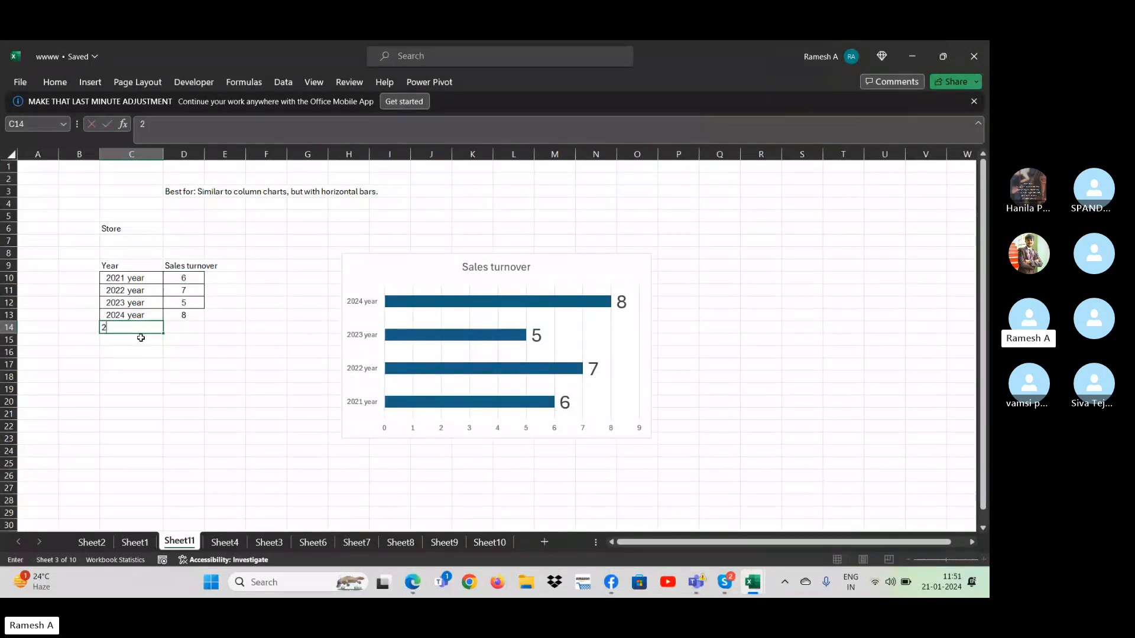
{"action": "type", "text": "025"}
{"action": "key", "text": "Return"}
{"action": "key", "text": "Up"}
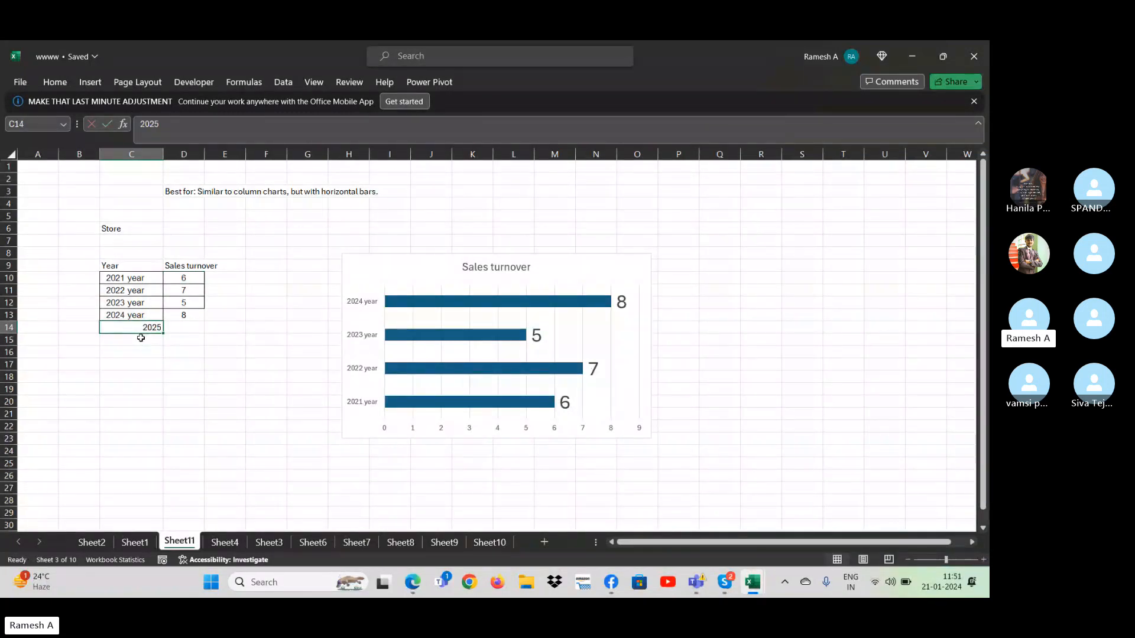
{"action": "type", "text": "2025 year"}
{"action": "key", "text": "Tab"}
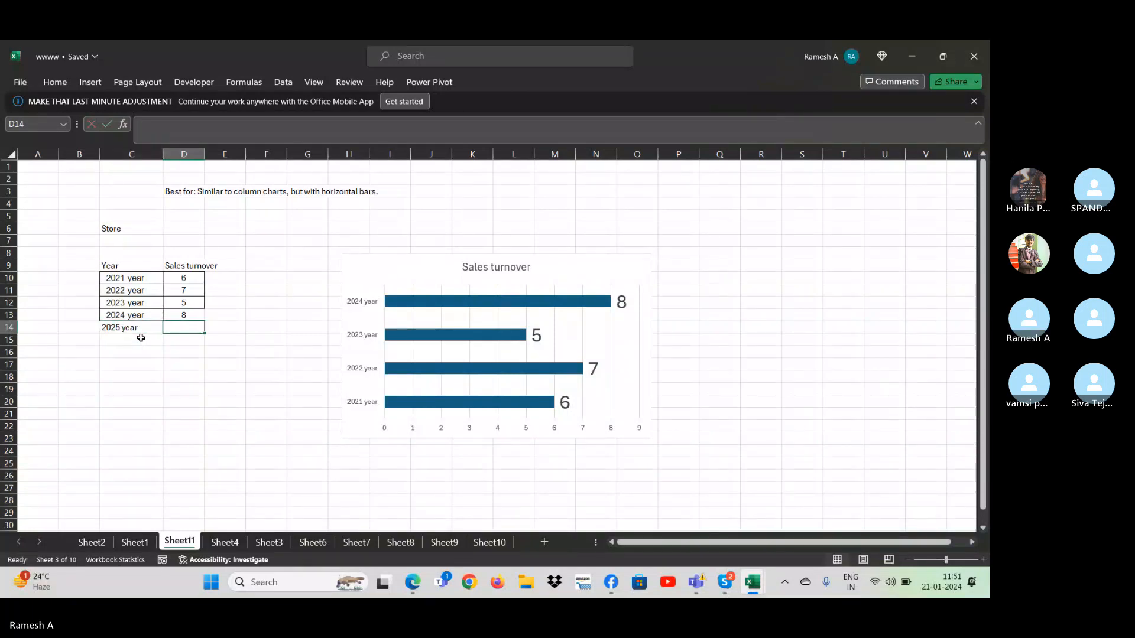
- Enter 6 as the 2025 sales turnover and extend the bar chart's data range to include that row
{"action": "type", "text": "98"}
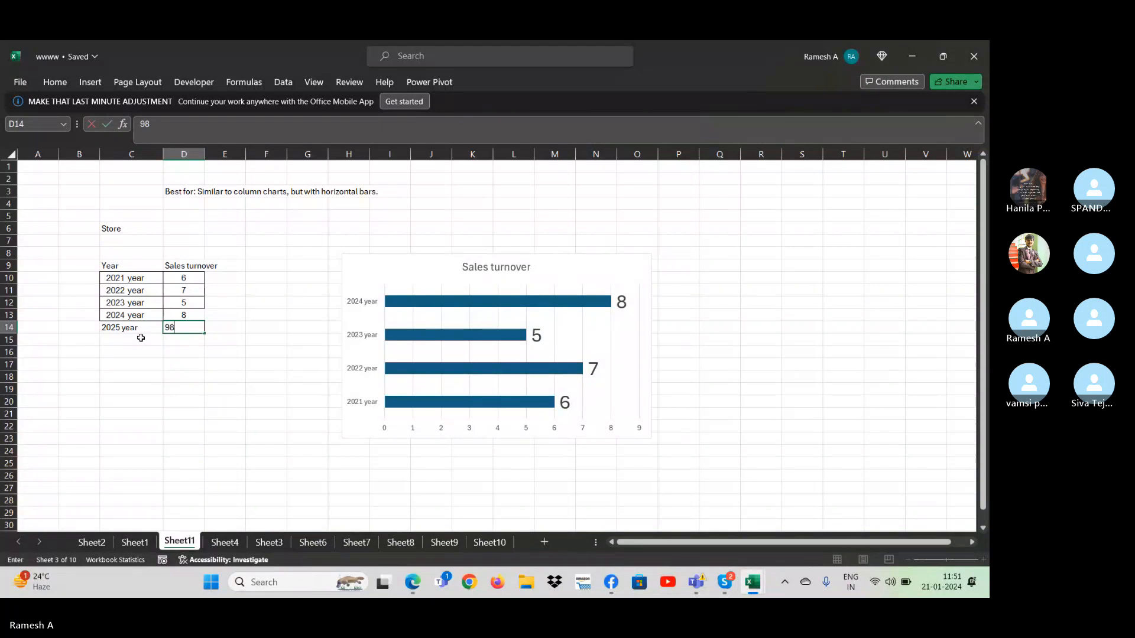
{"action": "key", "text": "ctrl+Return"}
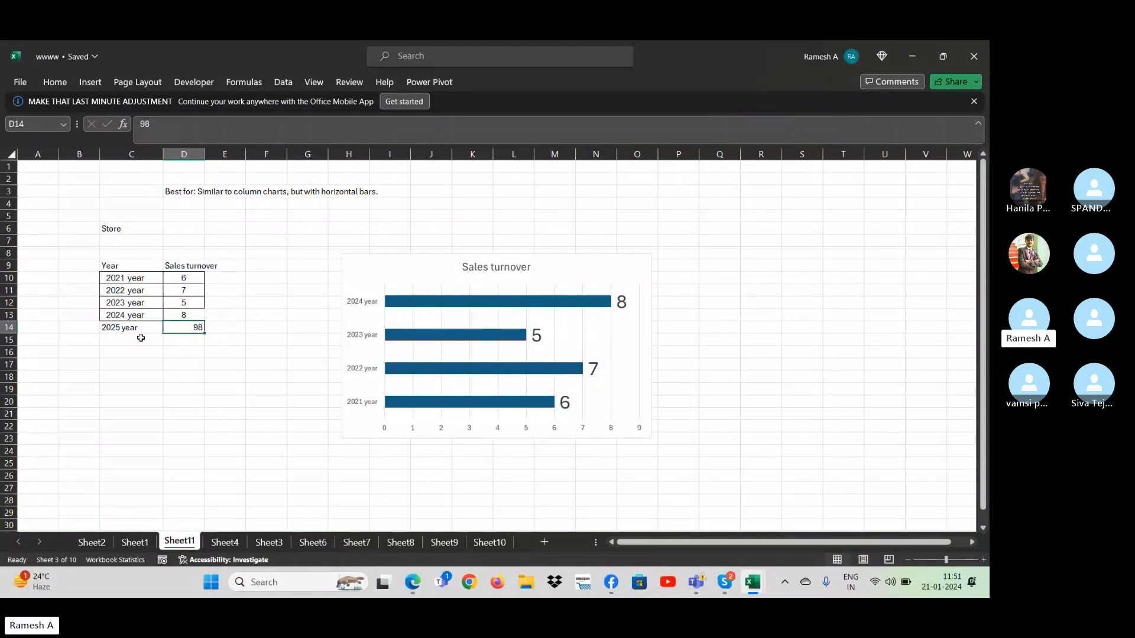
{"action": "type", "text": "6"}
{"action": "key", "text": "Return"}
{"action": "key", "text": "Up"}
{"action": "left_click", "coordinate": [398, 272]}
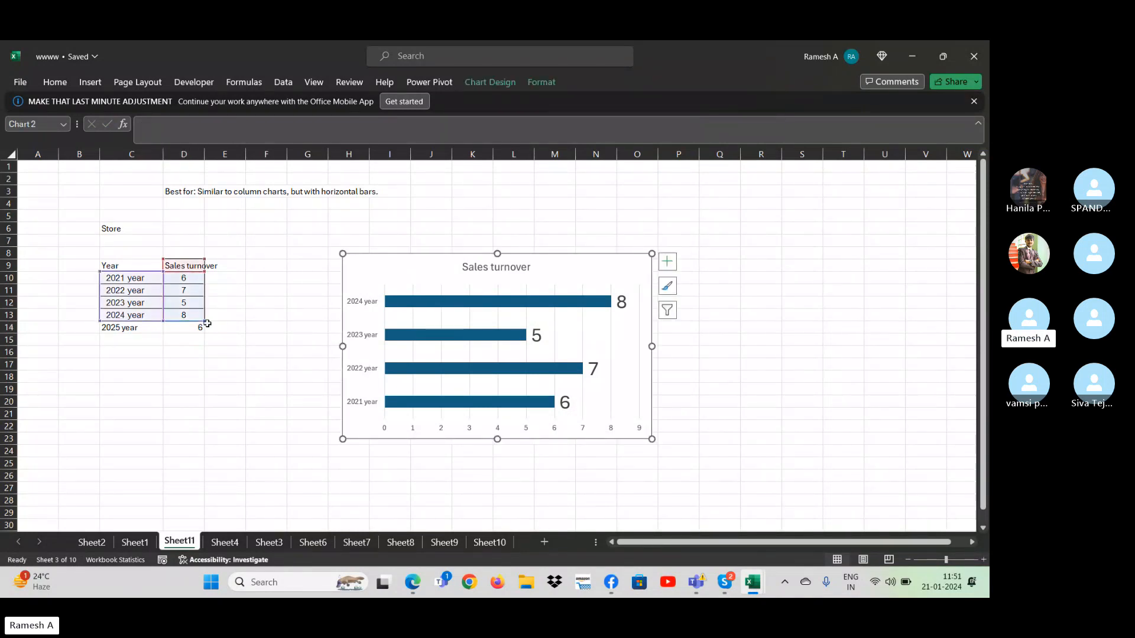
{"action": "left_click_drag", "start_coordinate": [205, 322], "coordinate": [206, 332]}
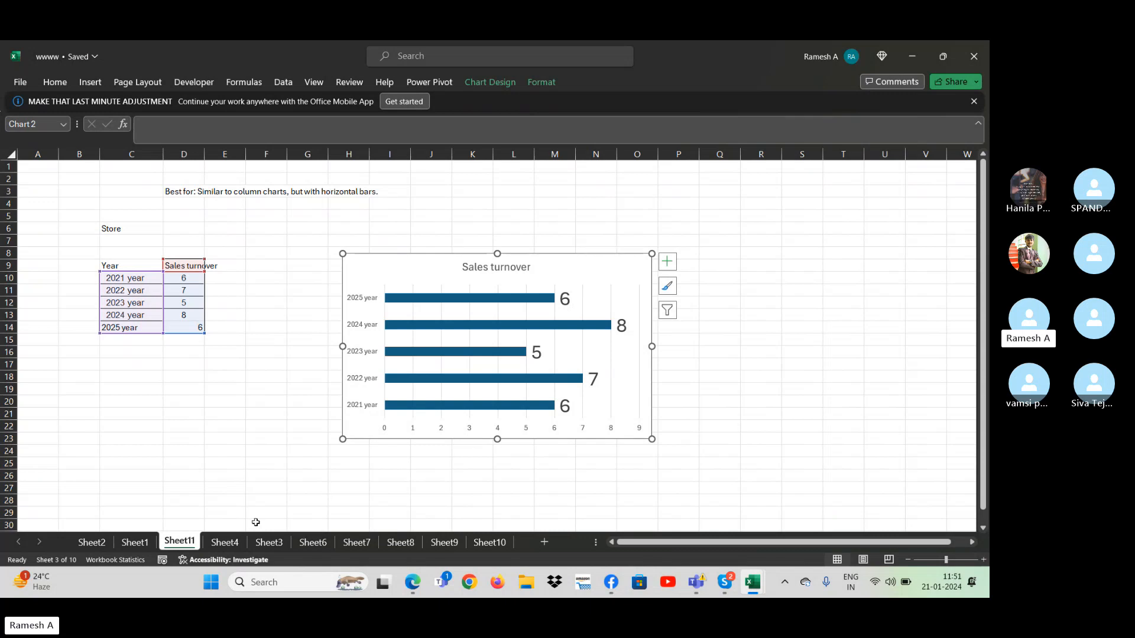
- Open Sheet4 and examine the monthly website traffic table, including its June to October rows
{"action": "left_click", "coordinate": [225, 542]}
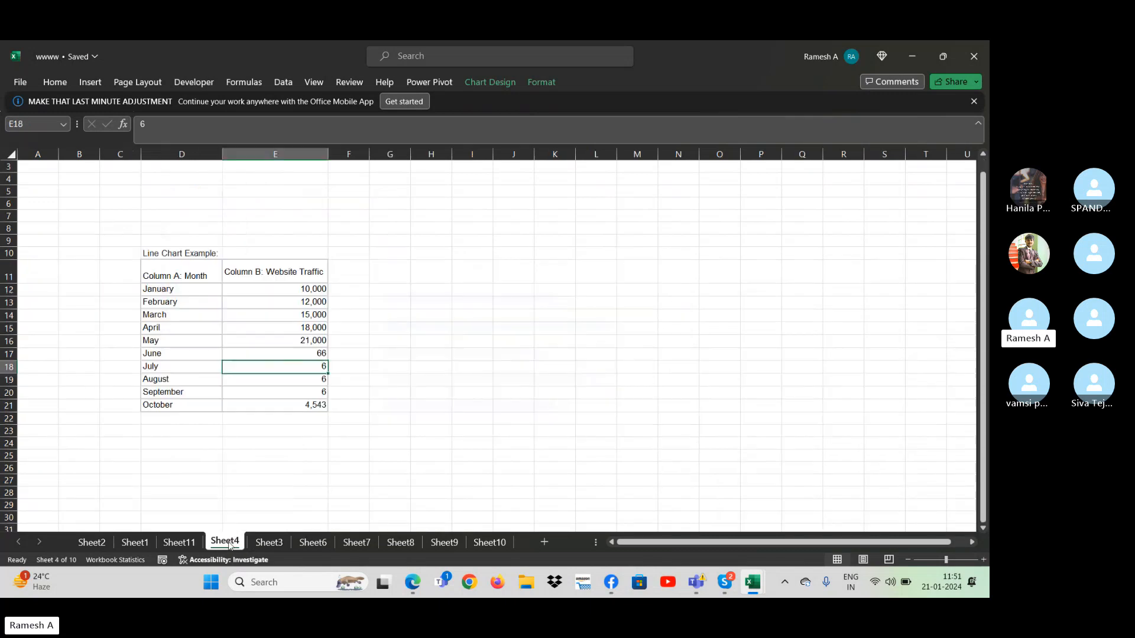
{"action": "left_click", "coordinate": [195, 541]}
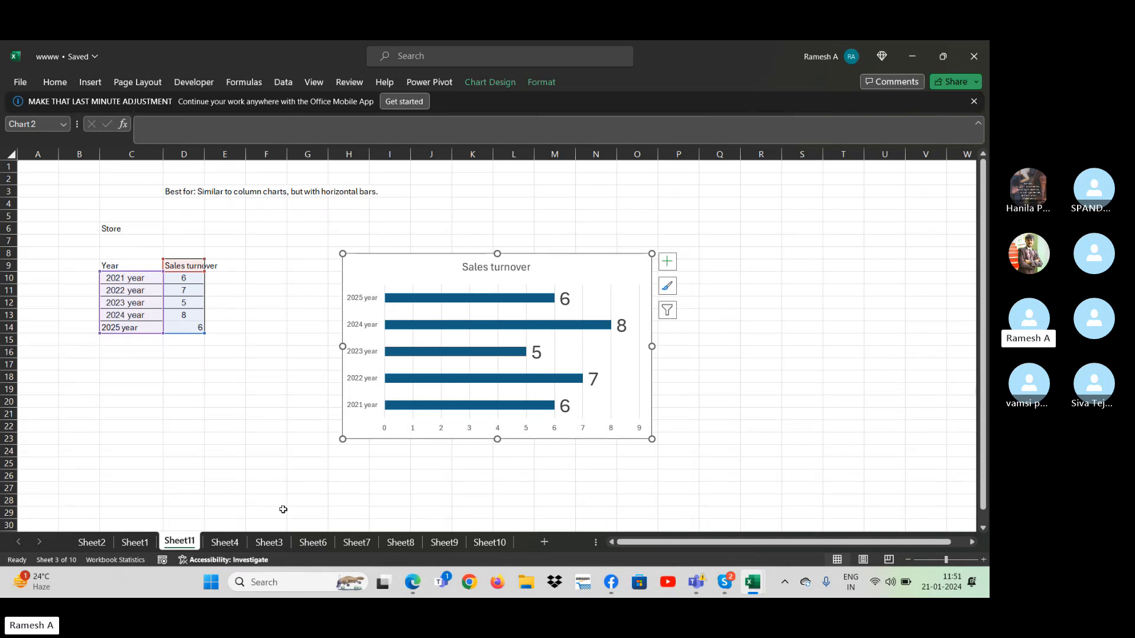
{"action": "left_click", "coordinate": [225, 542]}
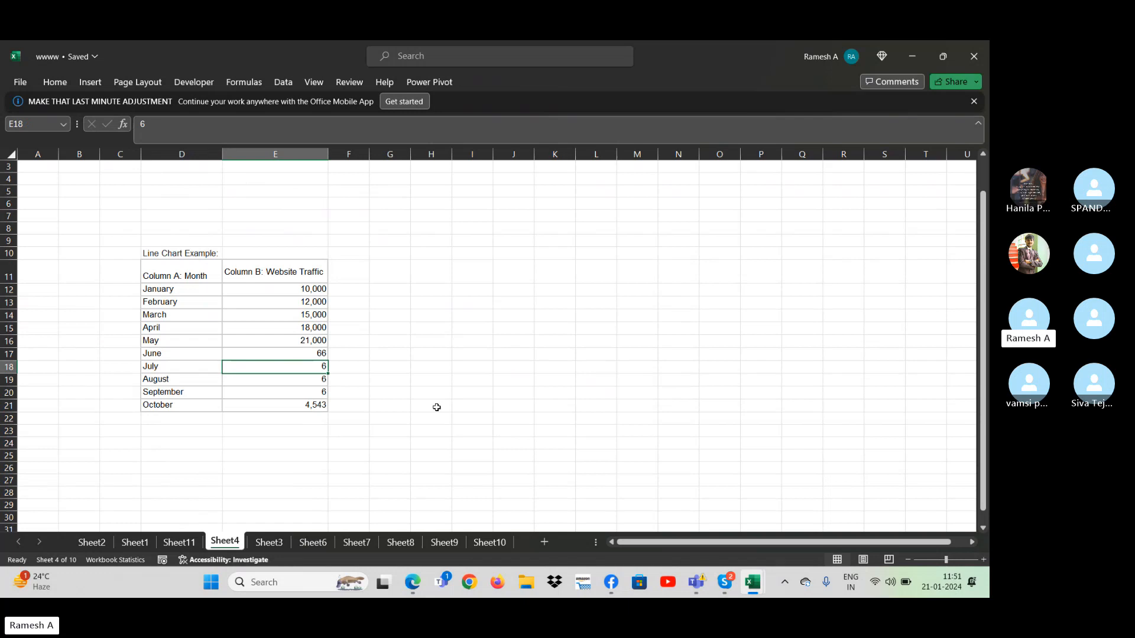
{"action": "key", "text": "Up"}
{"action": "key", "text": "Up"}
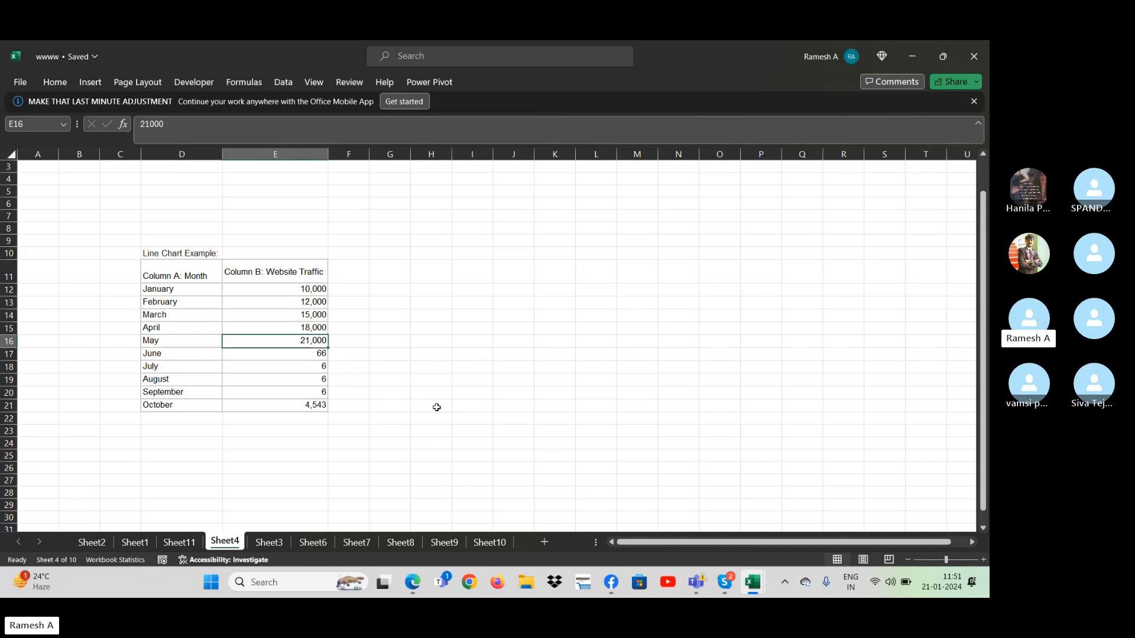
{"action": "key", "text": "Down"}
{"action": "key", "text": "Left"}
{"action": "key", "text": "shift+Right"}
{"action": "key", "text": "ctrl+shift+Down"}
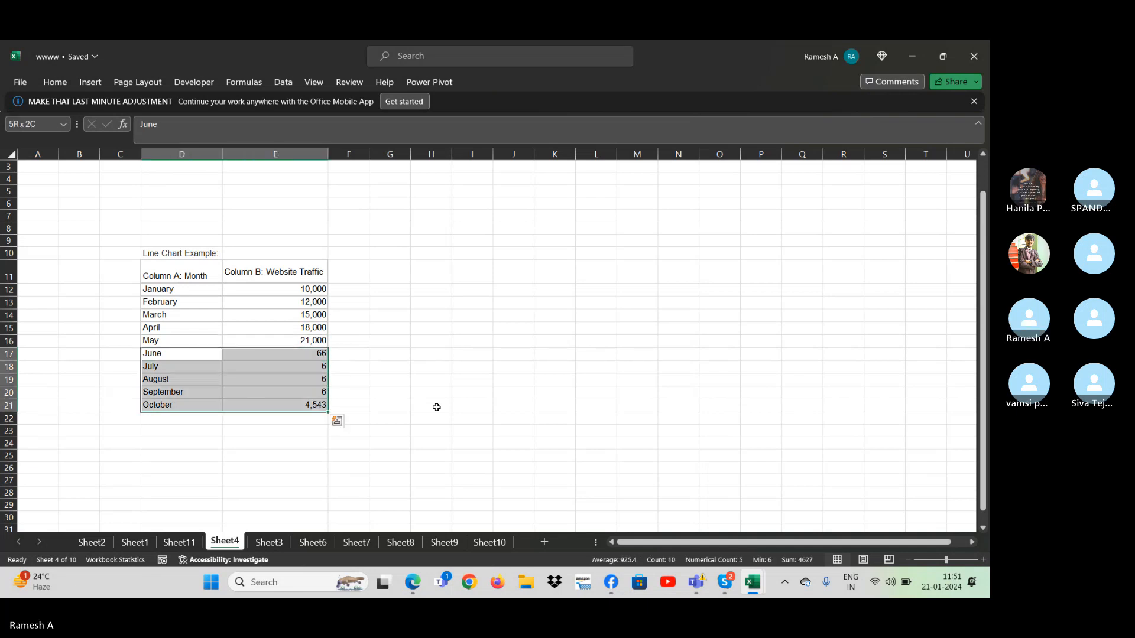
{"action": "key", "text": "Up"}
{"action": "key", "text": "Up"}
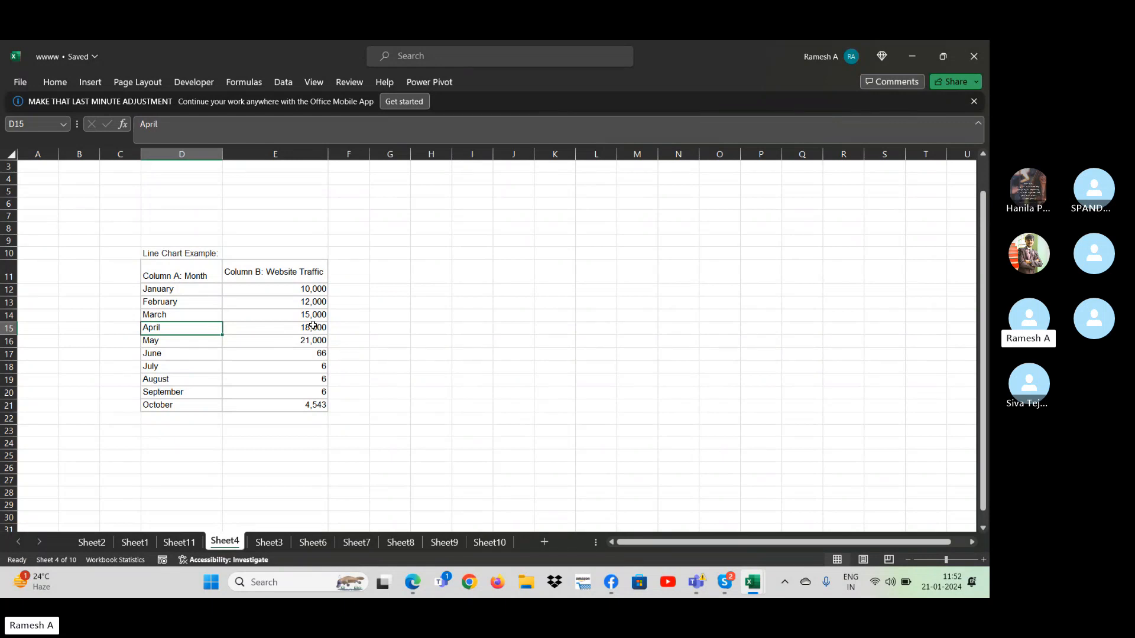
- Insert a basic 2-D line chart of the whole Month and Website Traffic table and place it around columns H to O
{"action": "key", "text": "Up"}
{"action": "key", "text": "Up"}
{"action": "key", "text": "Up"}
{"action": "key", "text": "Up"}
{"action": "key", "text": "ctrl+shift+End"}
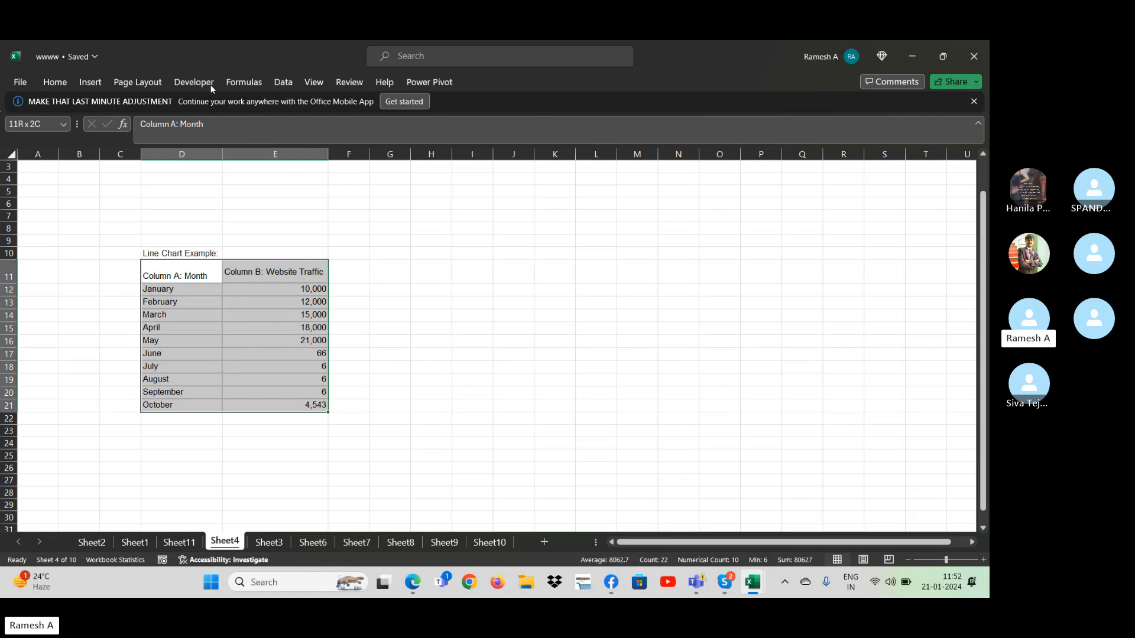
{"action": "left_click", "coordinate": [82, 87]}
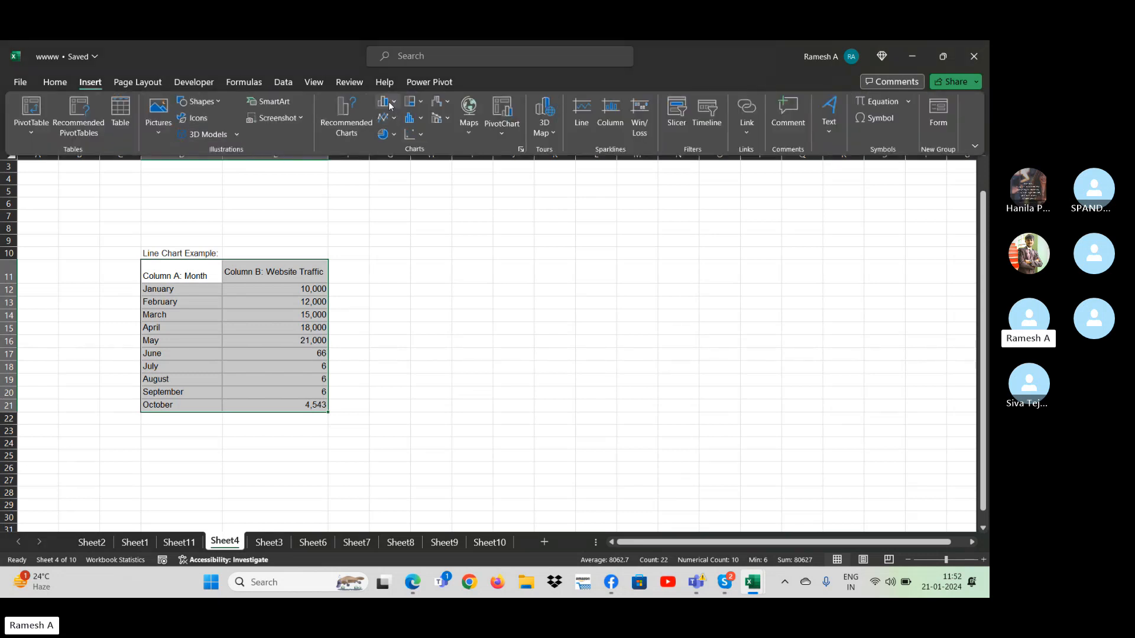
{"action": "left_click", "coordinate": [393, 119]}
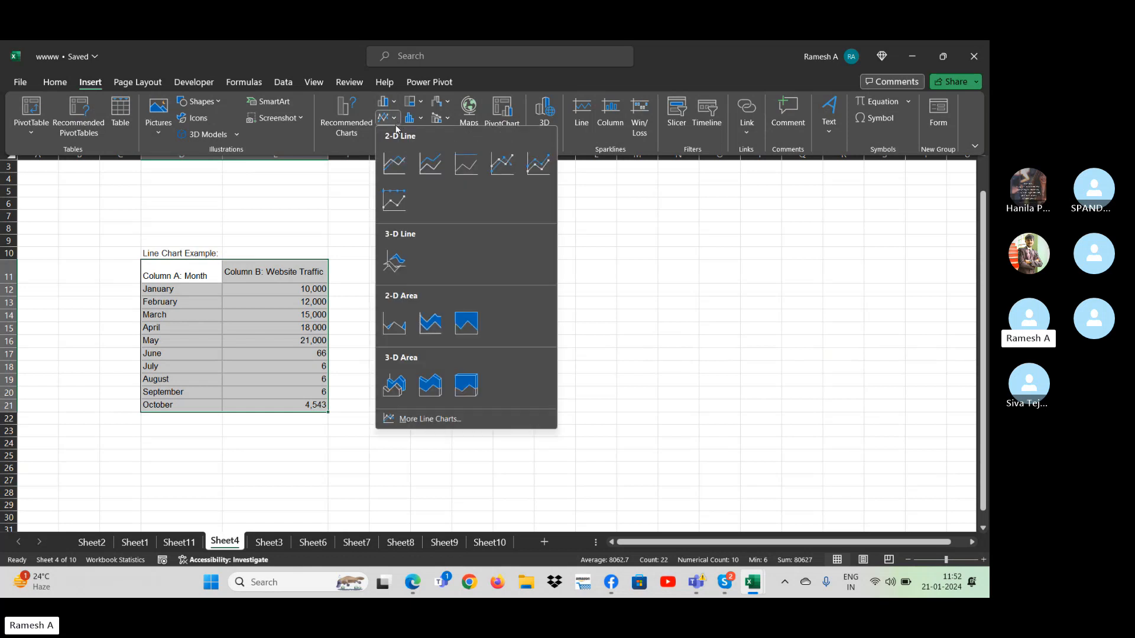
{"action": "left_click", "coordinate": [397, 167]}
{"action": "left_click_drag", "start_coordinate": [588, 281], "coordinate": [664, 250]}
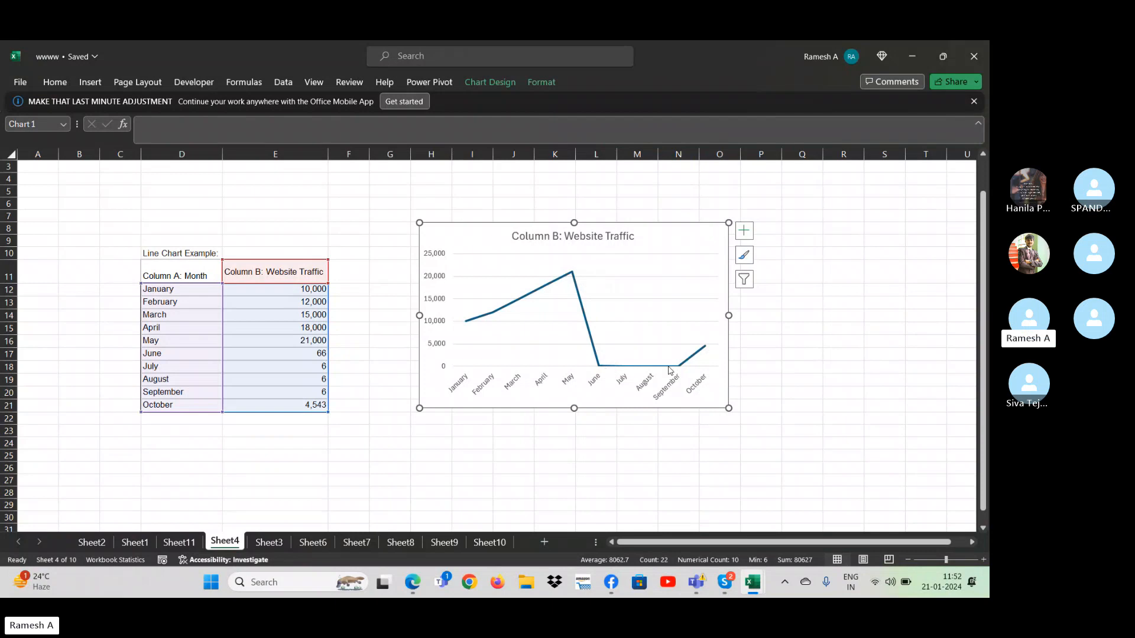
- Add data labels to the website traffic line chart
{"action": "mouse_move", "coordinate": [685, 369]}
{"action": "mouse_move", "coordinate": [709, 353]}
{"action": "left_click", "coordinate": [744, 231]}
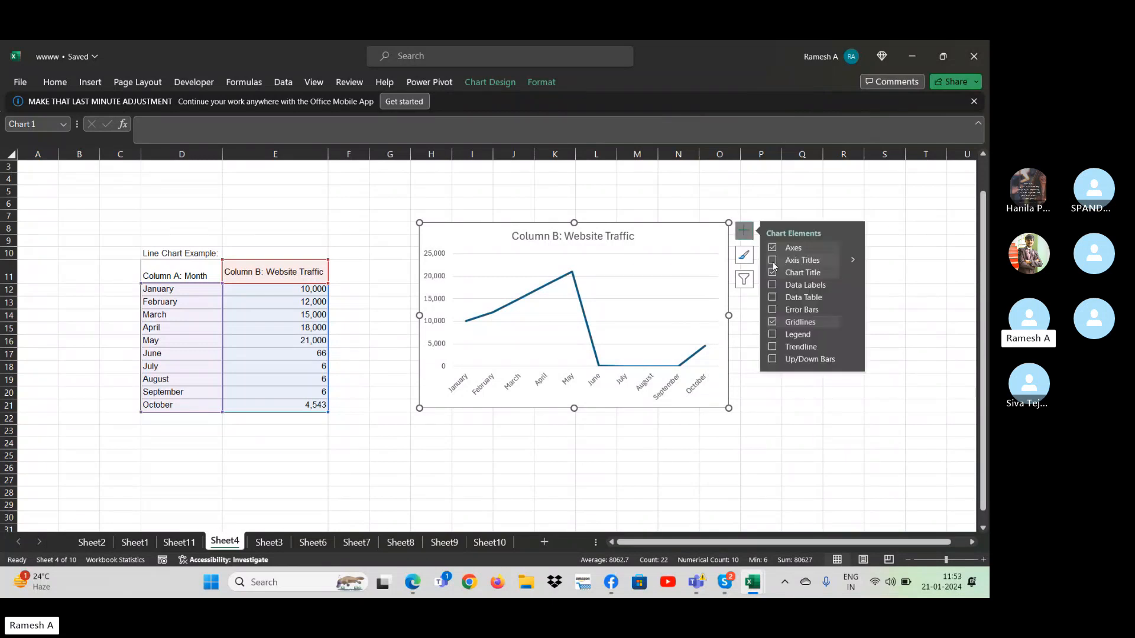
{"action": "left_click", "coordinate": [771, 287]}
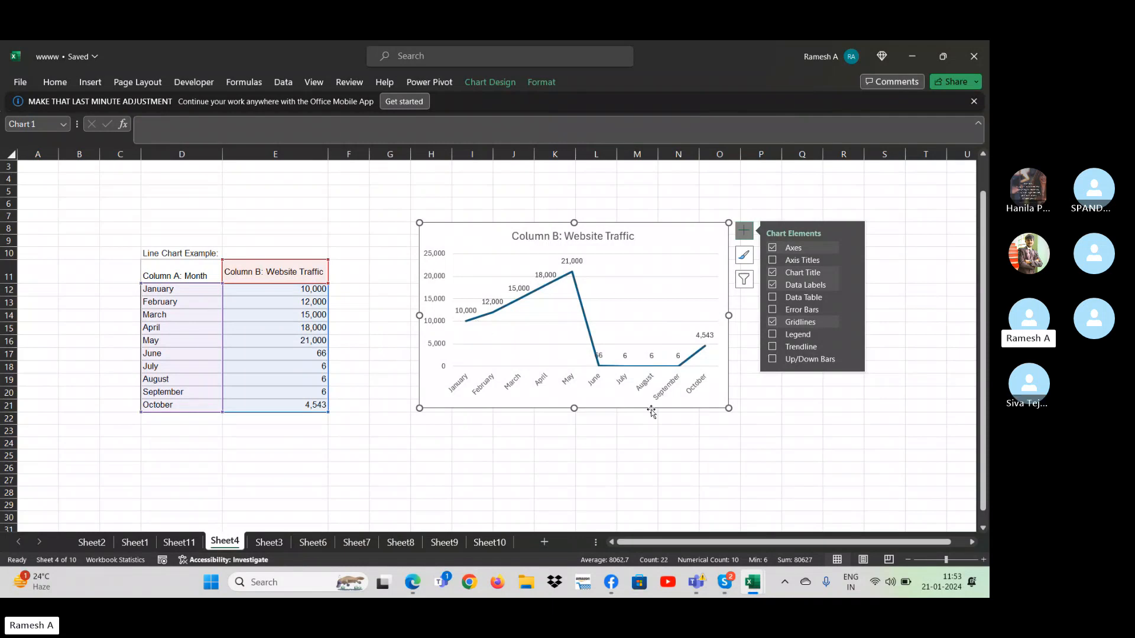
{"action": "left_click", "coordinate": [801, 451]}
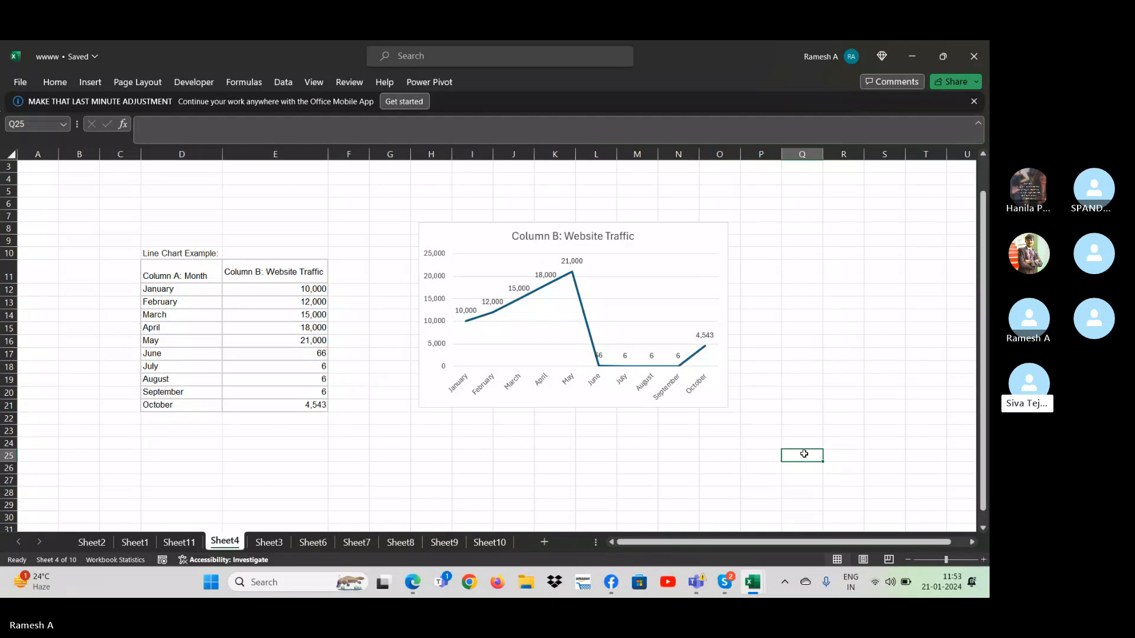
- Change the traffic column's header above the monthly values to "Employe hiring"
{"action": "left_click", "coordinate": [215, 293]}
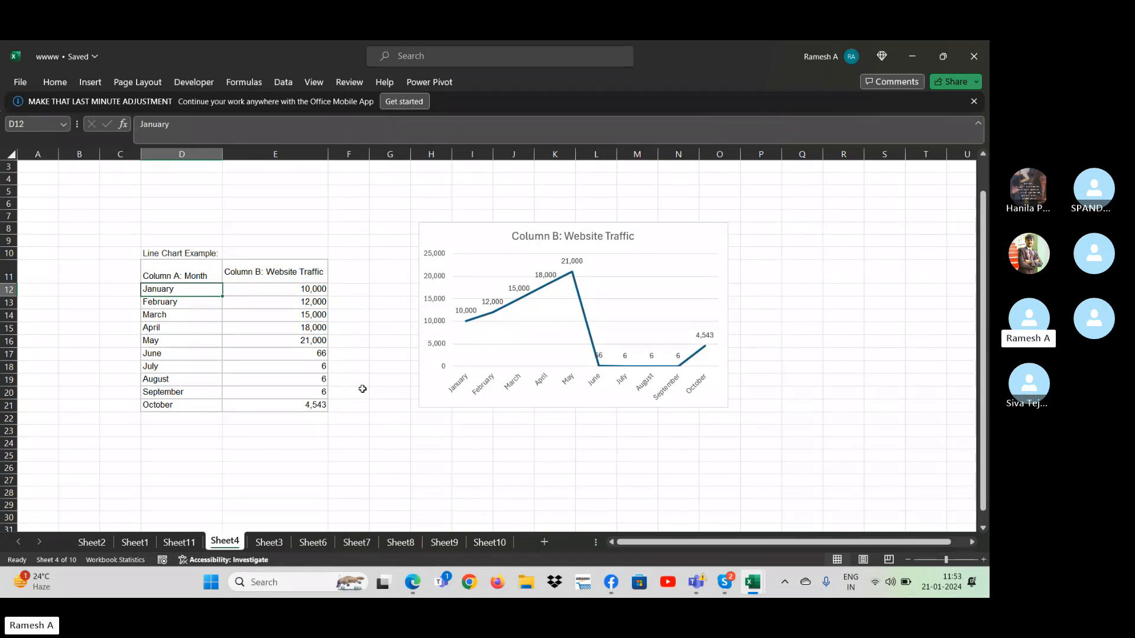
{"action": "key", "text": "Right"}
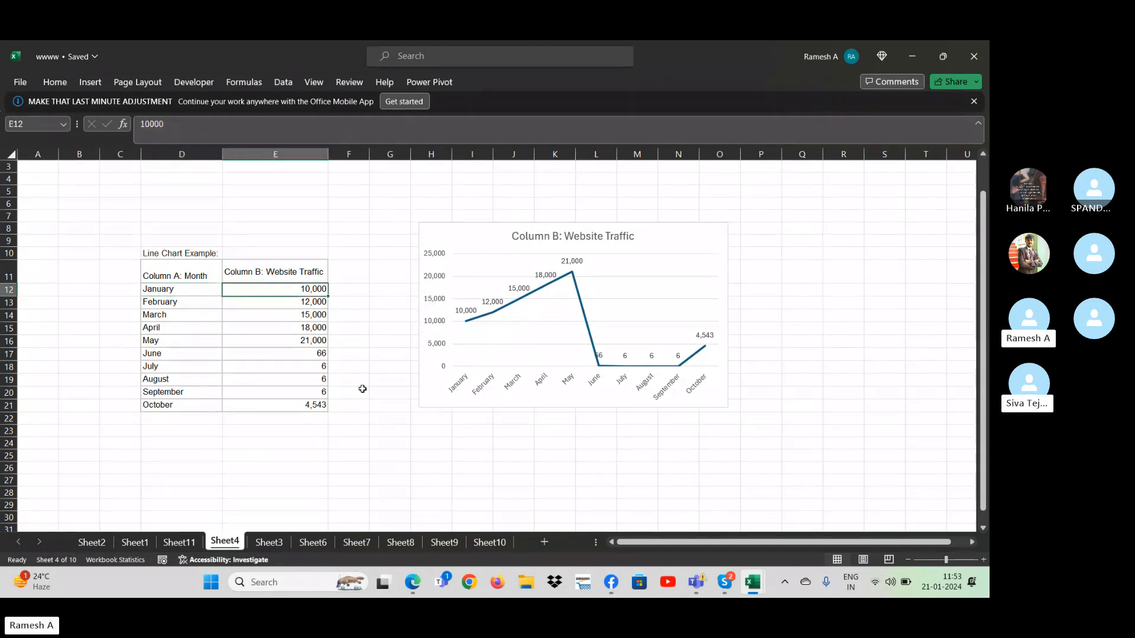
{"action": "left_click", "coordinate": [275, 278]}
{"action": "type", "text": "E"}
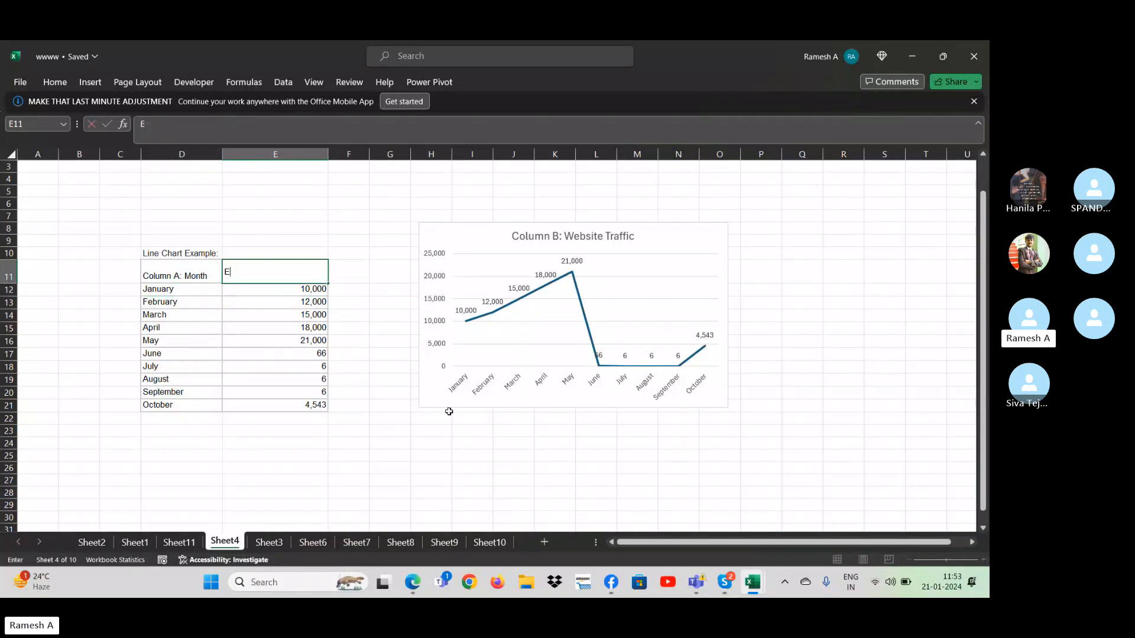
{"action": "type", "text": "mploye hiring"}
{"action": "key", "text": "Return"}
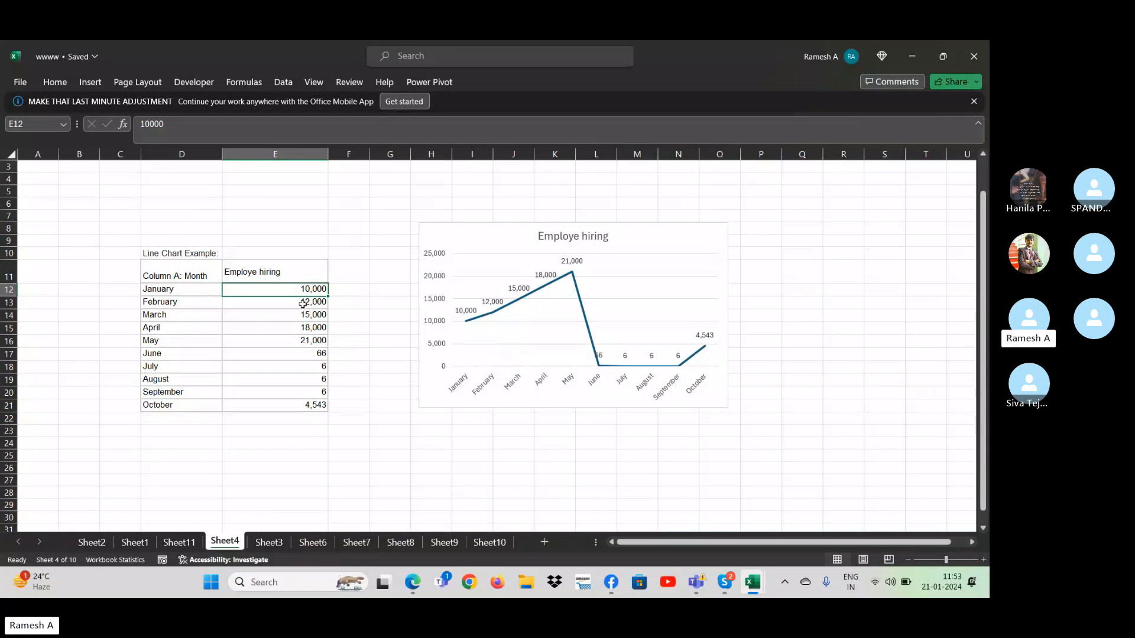
- Compare the line chart on Sheet4 with the sales turnover bar chart on Sheet11 and the product column chart on Sheet2
{"action": "mouse_move", "coordinate": [464, 324]}
{"action": "mouse_move", "coordinate": [585, 331]}
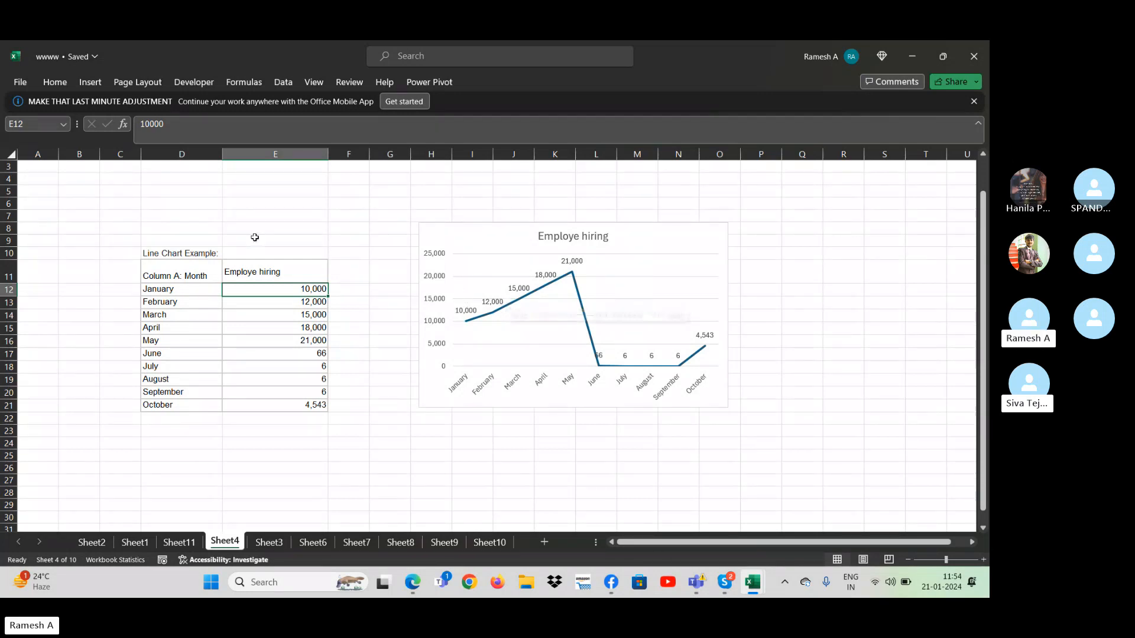
{"action": "left_click", "coordinate": [274, 271]}
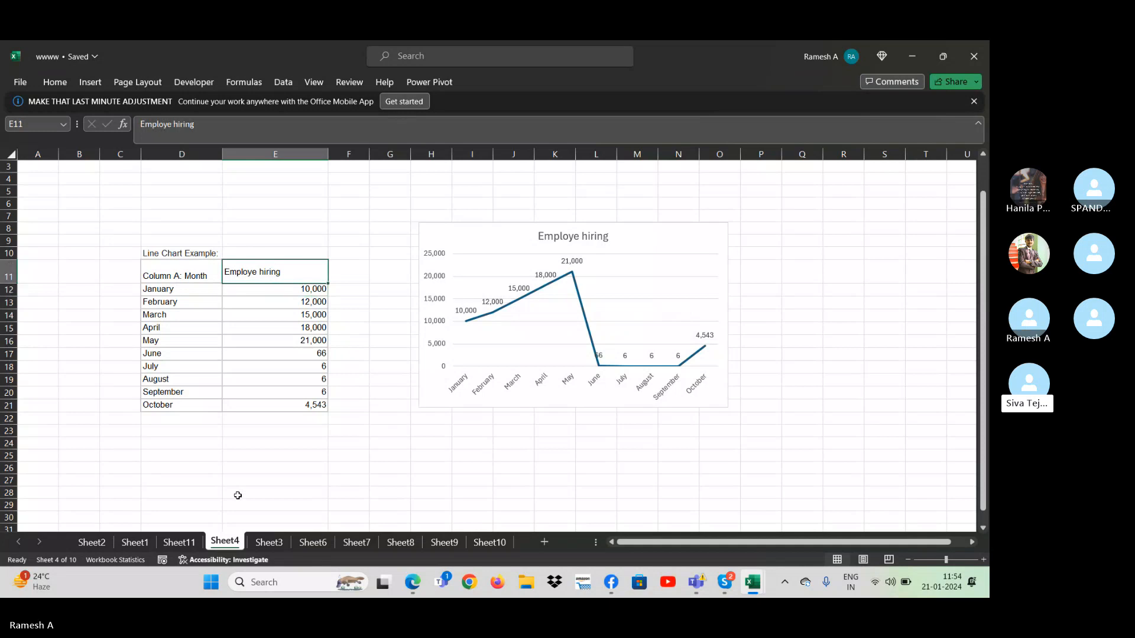
{"action": "left_click", "coordinate": [184, 544]}
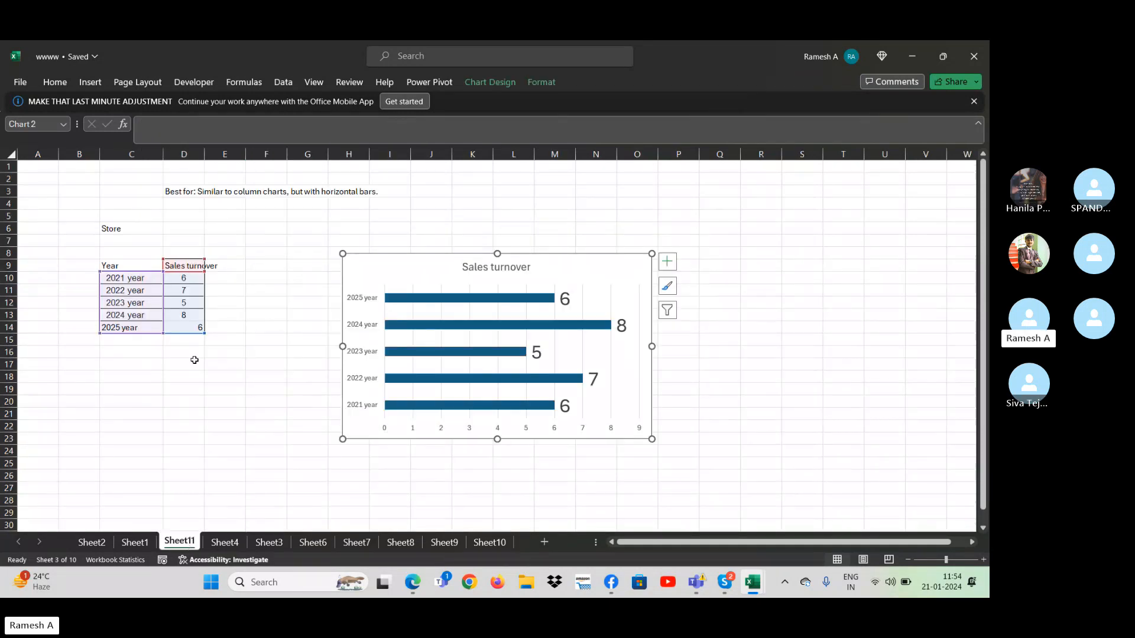
{"action": "left_click", "coordinate": [224, 542]}
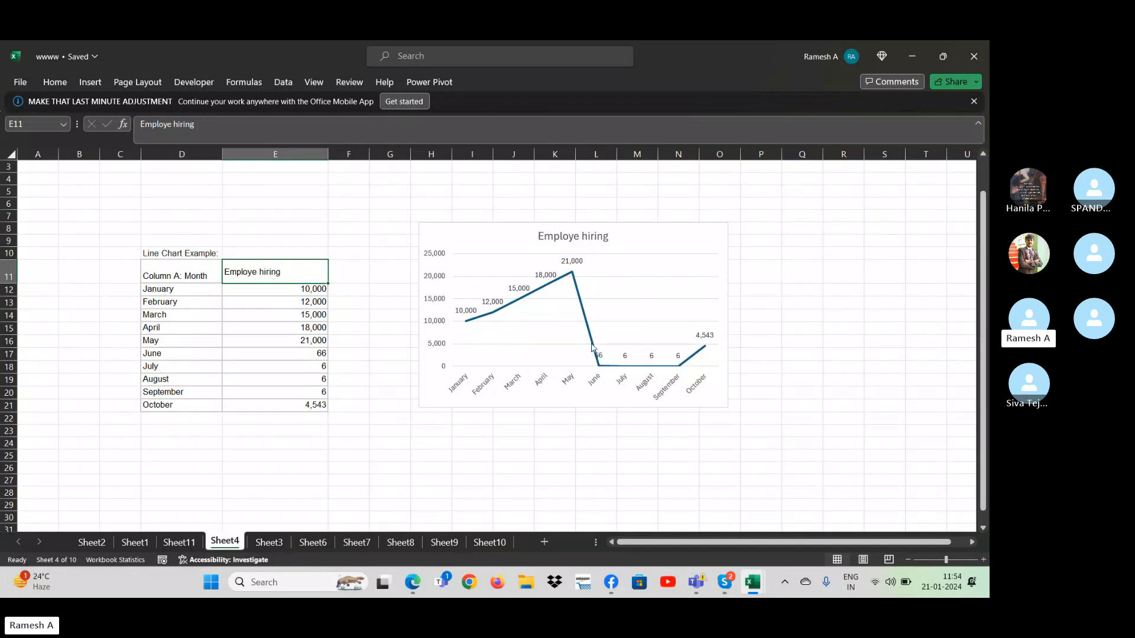
{"action": "left_click", "coordinate": [710, 242]}
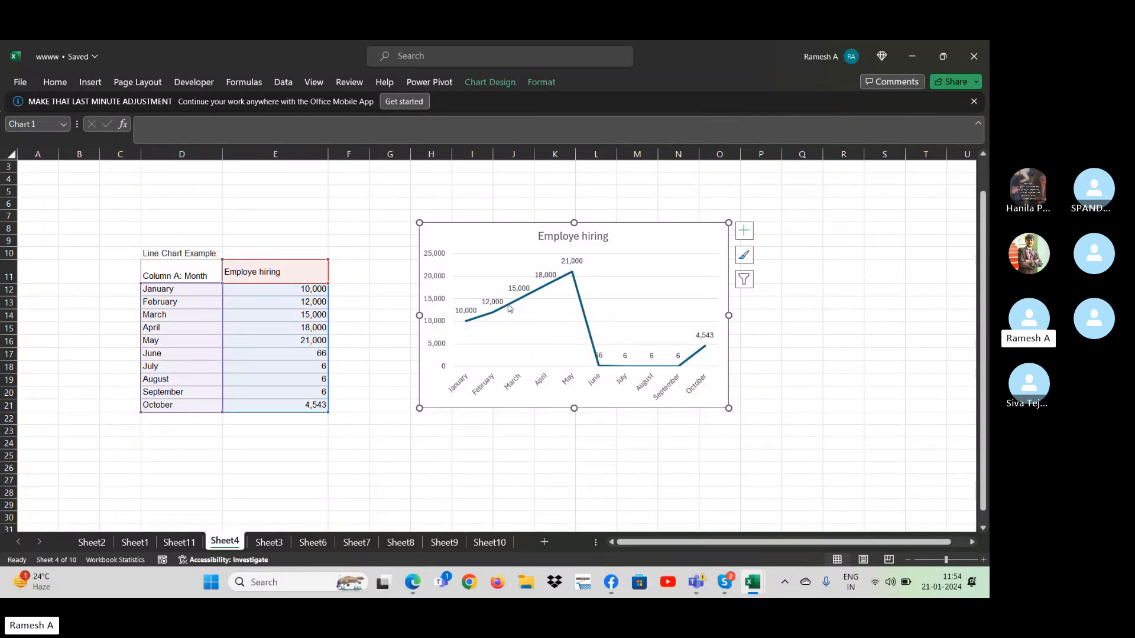
{"action": "left_click", "coordinate": [187, 547]}
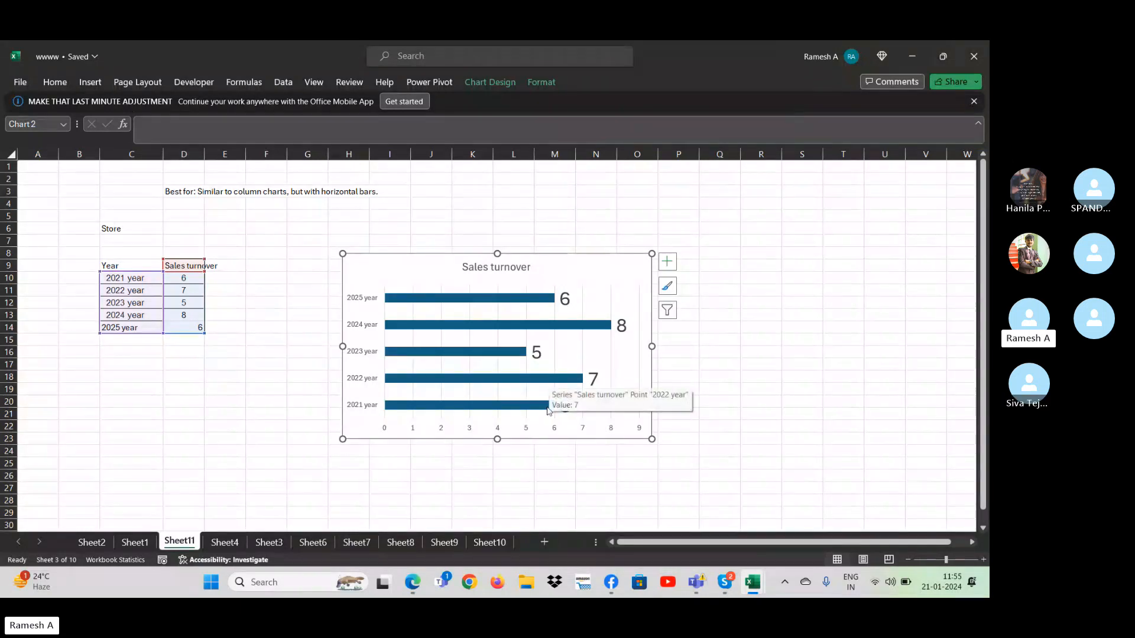
{"action": "left_click", "coordinate": [224, 541]}
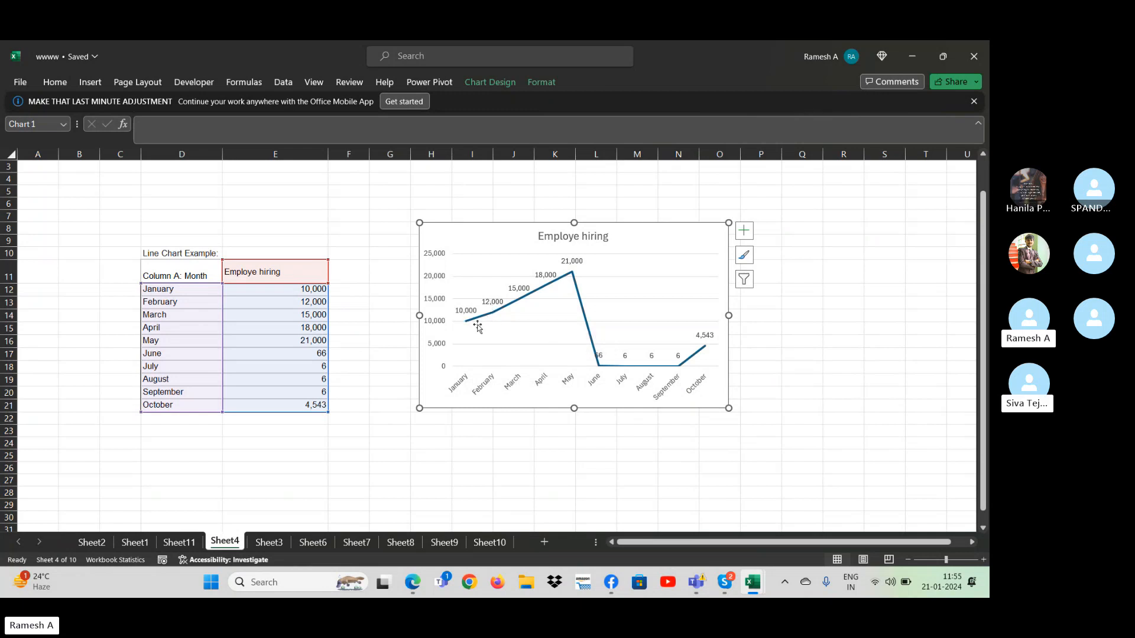
{"action": "left_click", "coordinate": [190, 543]}
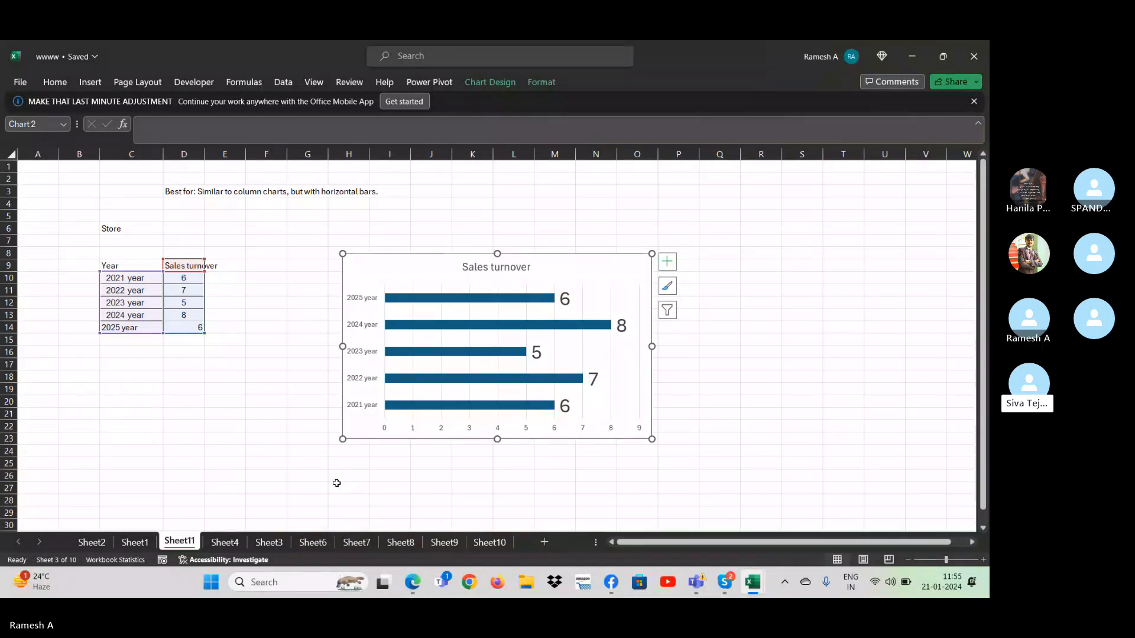
{"action": "left_click", "coordinate": [130, 542]}
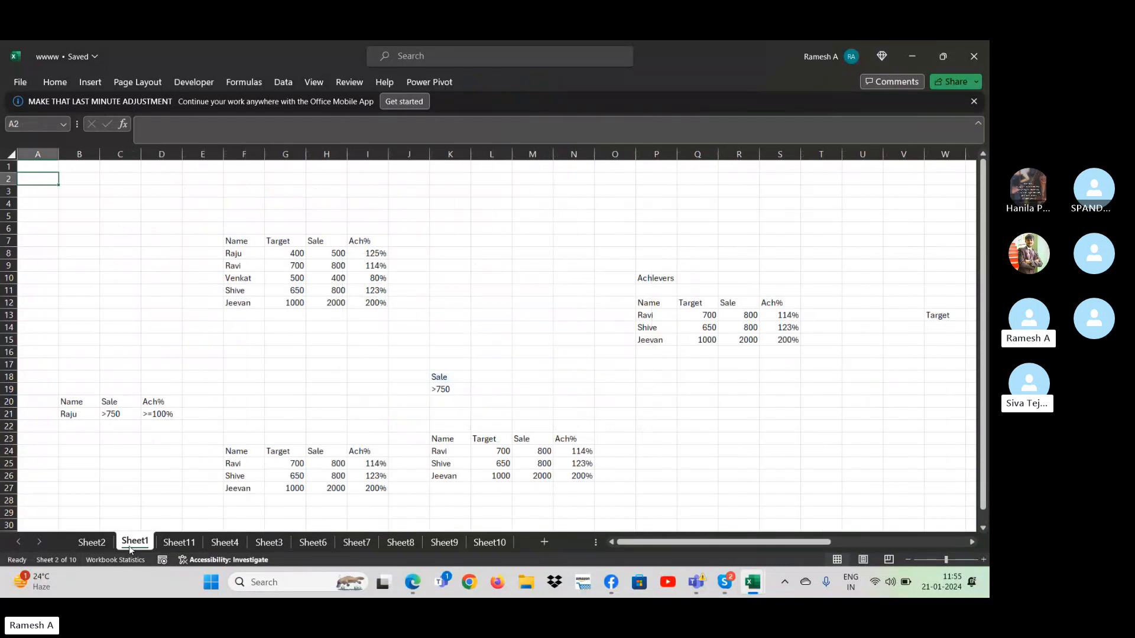
{"action": "left_click", "coordinate": [92, 542]}
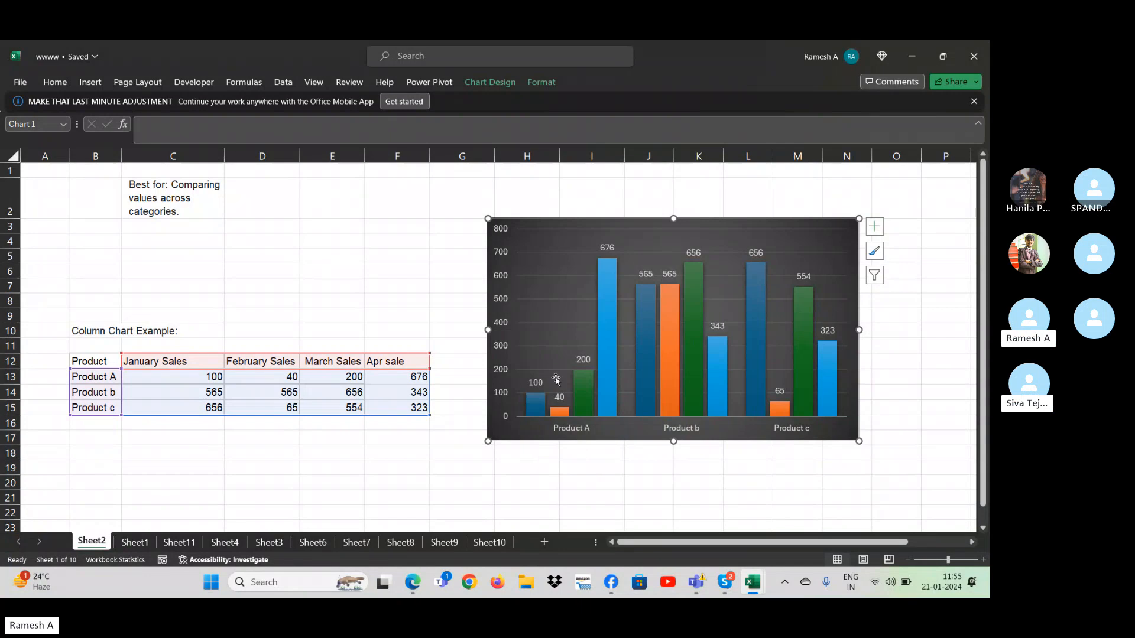
- Change the product sales column chart to a Pareto chart and check its source data range
{"action": "left_click", "coordinate": [482, 84]}
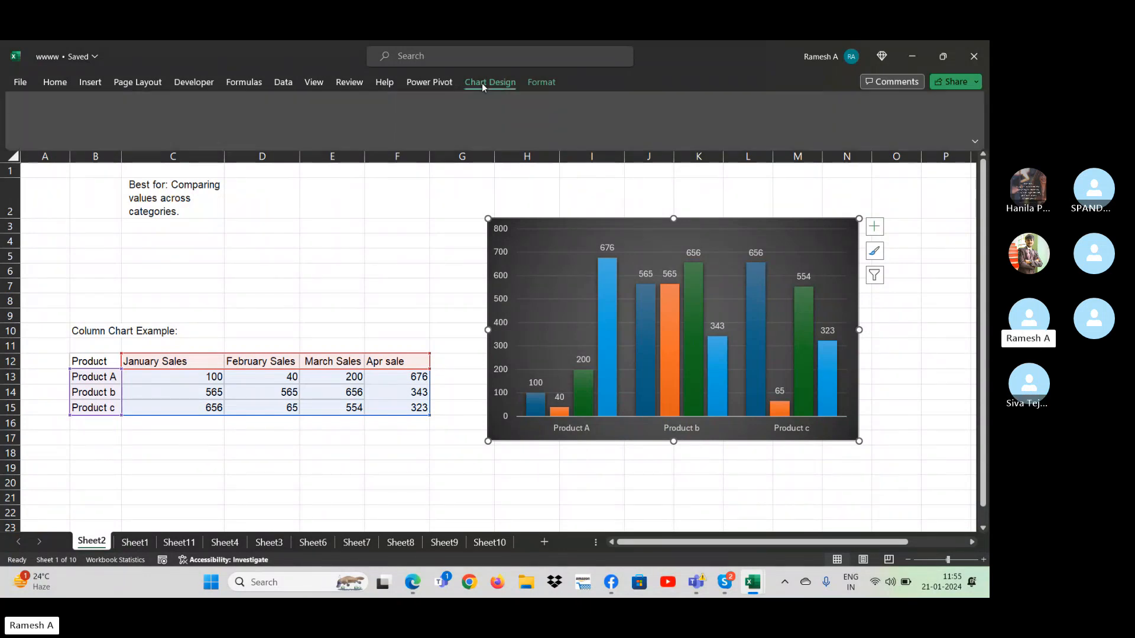
{"action": "left_click", "coordinate": [55, 82]}
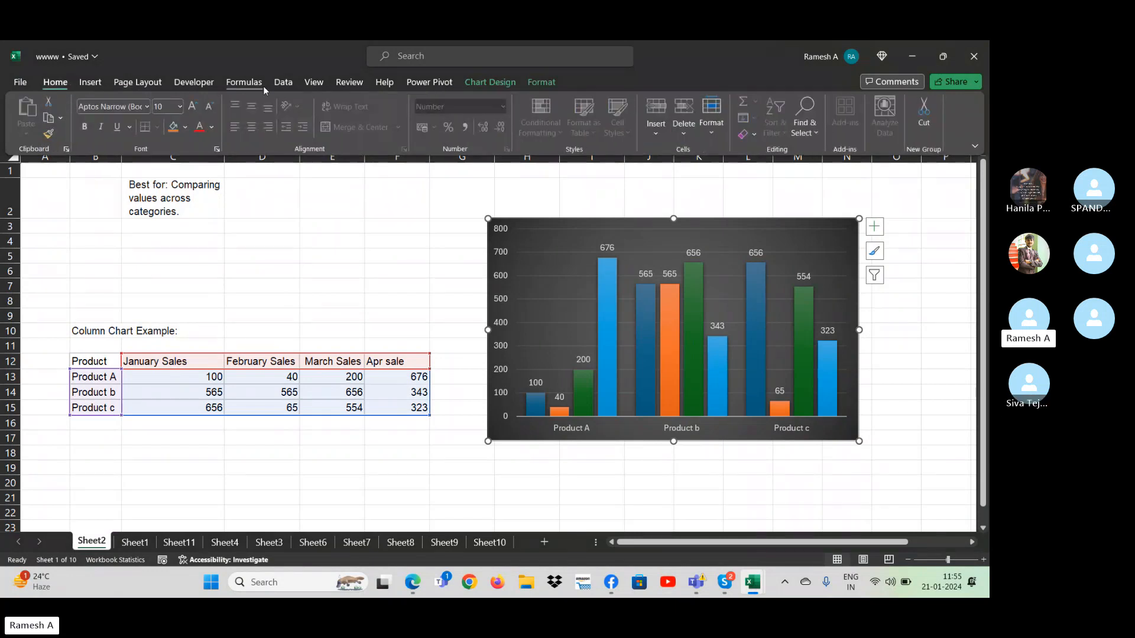
{"action": "left_click", "coordinate": [90, 83]}
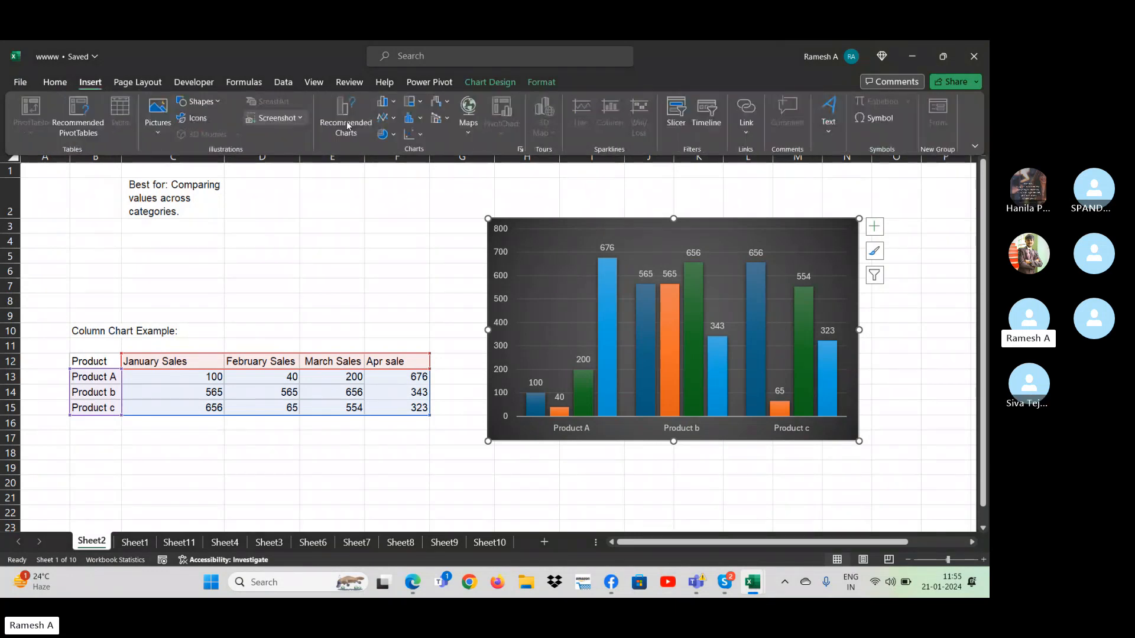
{"action": "left_click", "coordinate": [395, 104]}
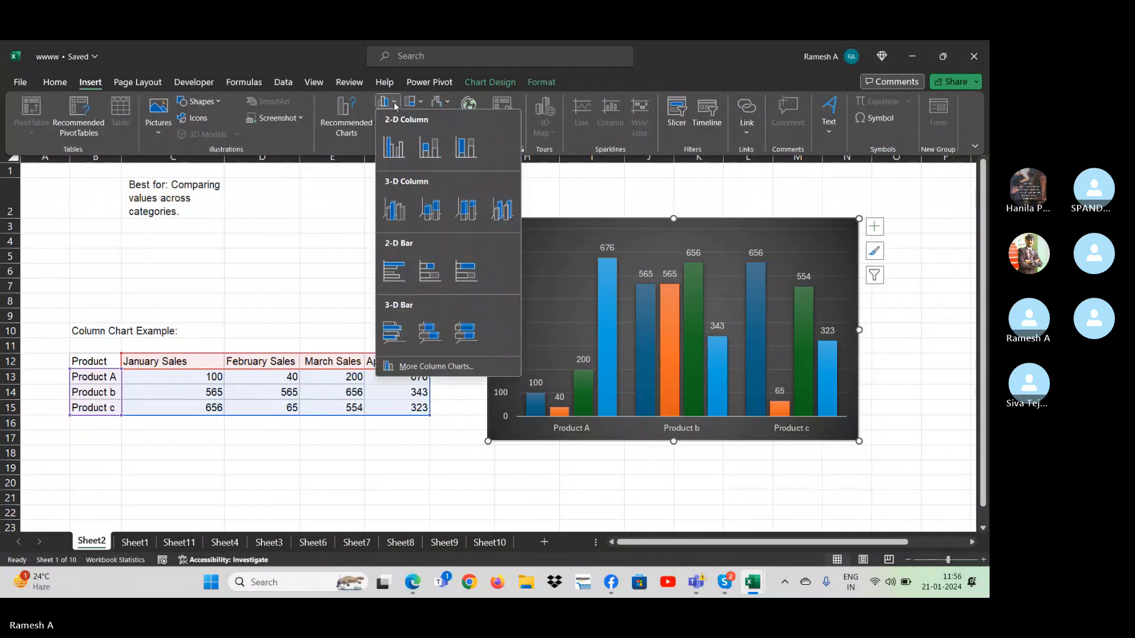
{"action": "left_click", "coordinate": [395, 104]}
{"action": "left_click", "coordinate": [393, 117]}
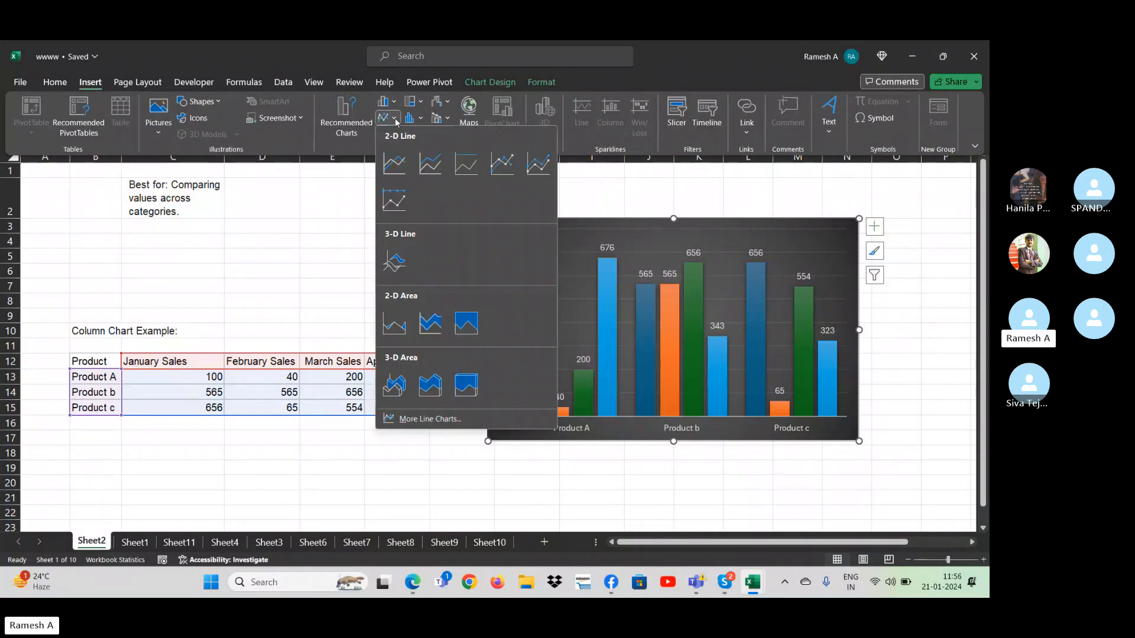
{"action": "left_click", "coordinate": [396, 117]}
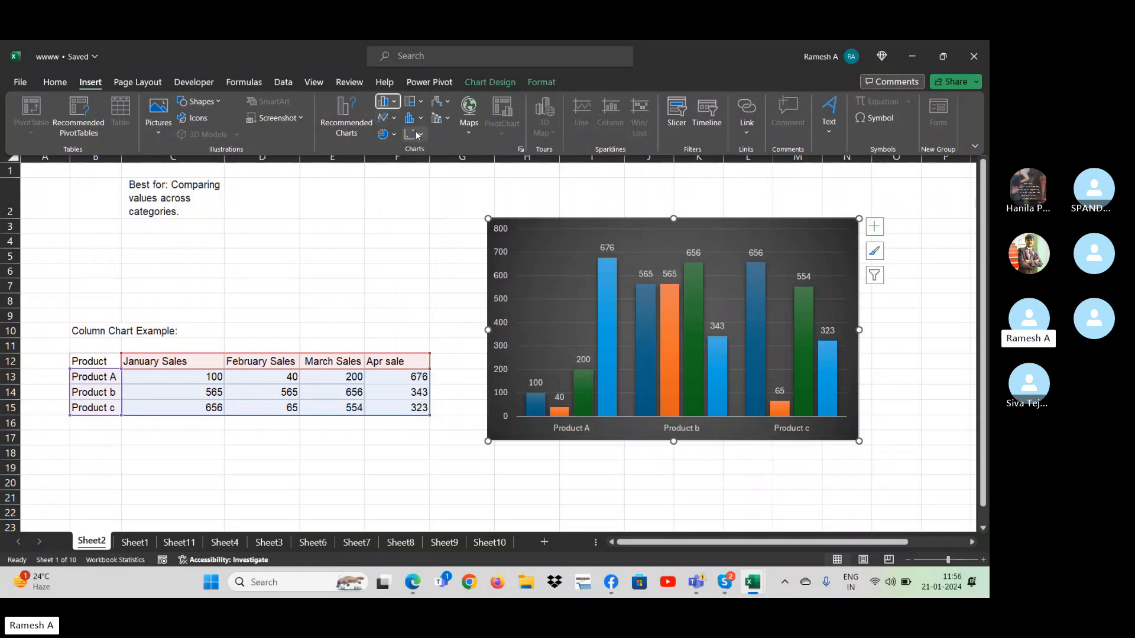
{"action": "left_click", "coordinate": [394, 136]}
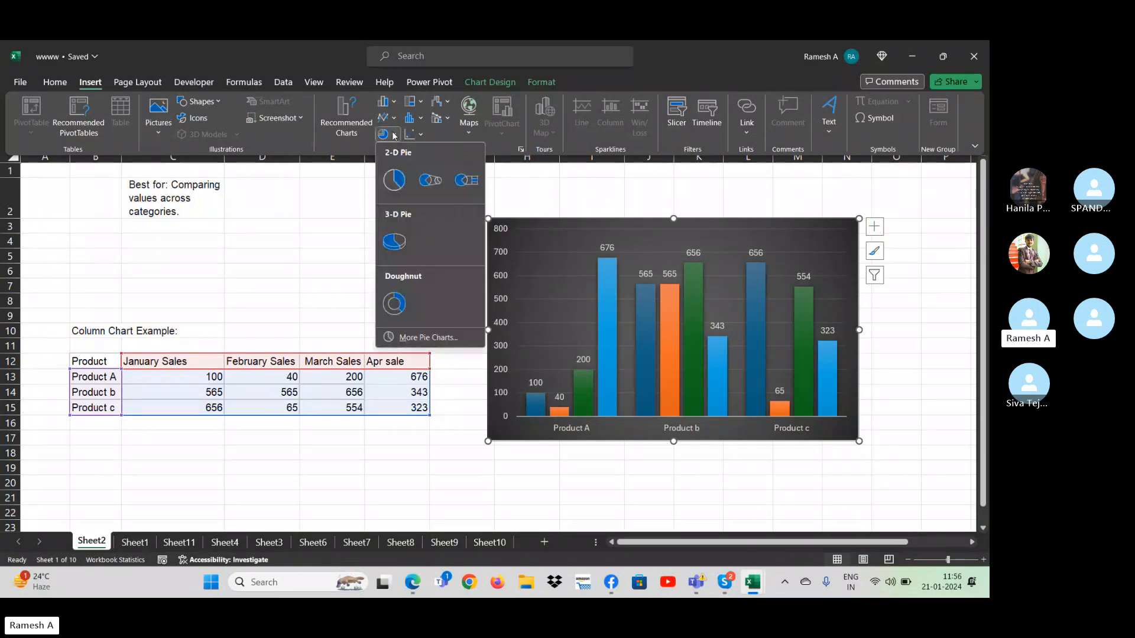
{"action": "left_click", "coordinate": [419, 103]}
{"action": "left_click", "coordinate": [420, 103]}
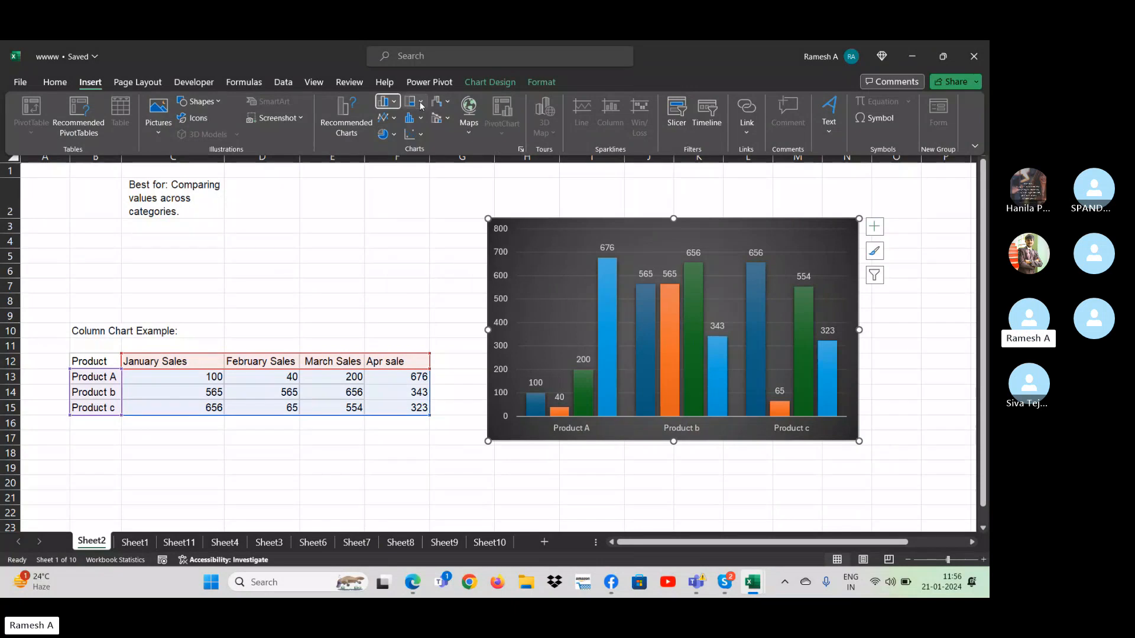
{"action": "left_click", "coordinate": [423, 122]}
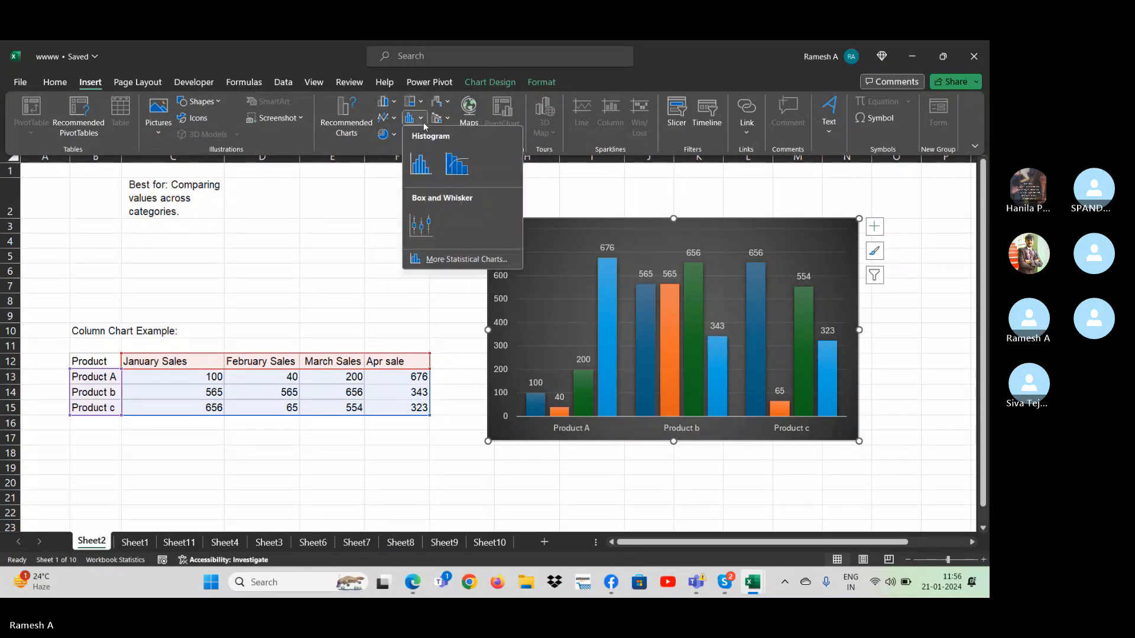
{"action": "left_click", "coordinate": [458, 171]}
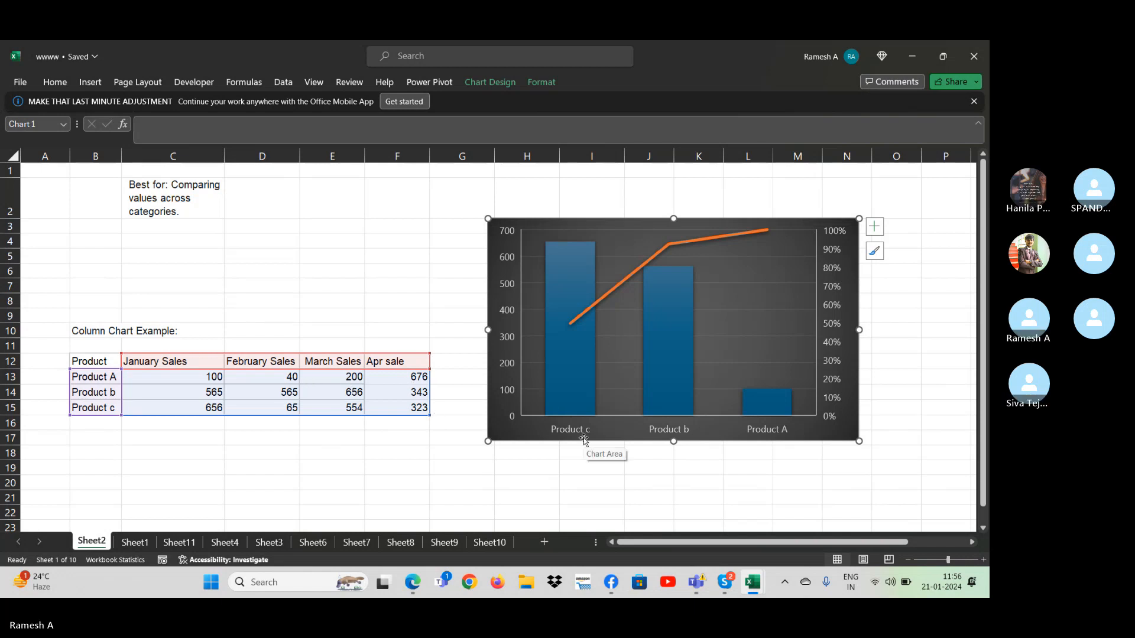
{"action": "left_click", "coordinate": [502, 81]}
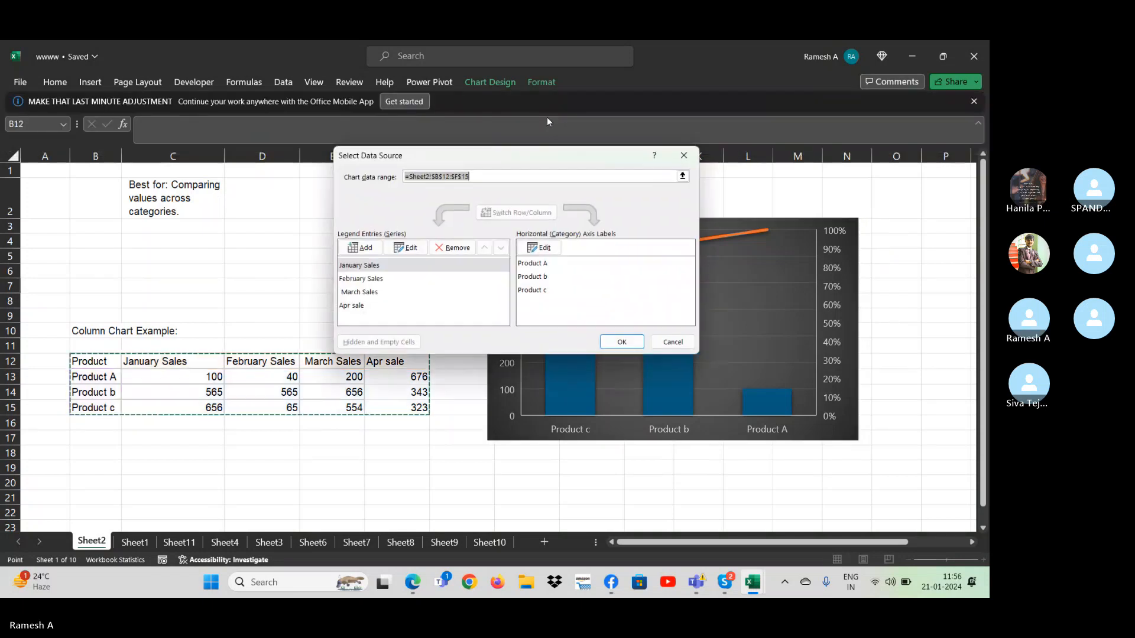
{"action": "left_click", "coordinate": [672, 342]}
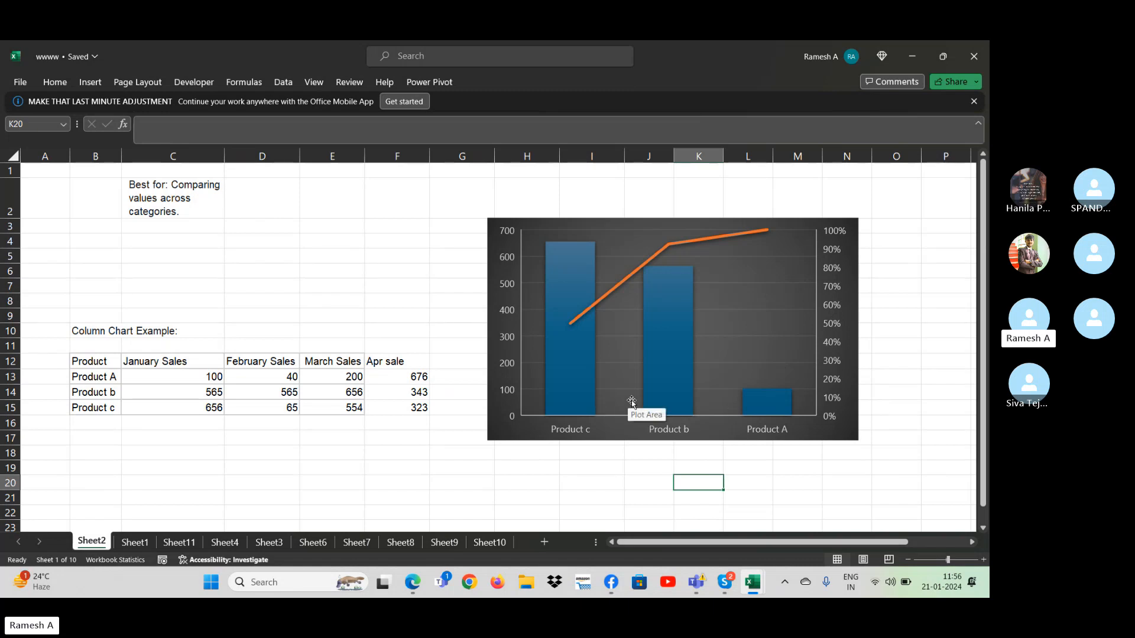
- Clear the Product b and Product c rows from the product sales table
{"action": "left_click", "coordinate": [172, 377]}
{"action": "key", "text": "Down"}
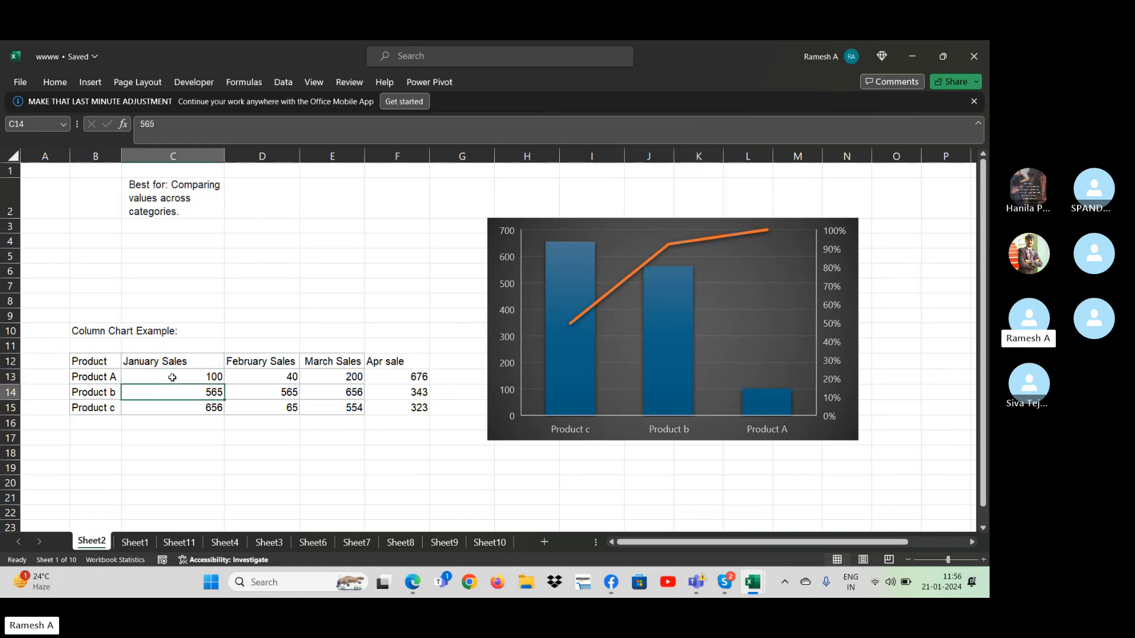
{"action": "key", "text": "Left"}
{"action": "key", "text": "Right"}
{"action": "key", "text": "Left"}
{"action": "key", "text": "shift+Right"}
{"action": "key", "text": "shift+Right"}
{"action": "key", "text": "shift+Right"}
{"action": "key", "text": "shift+Right"}
{"action": "key", "text": "shift+Down"}
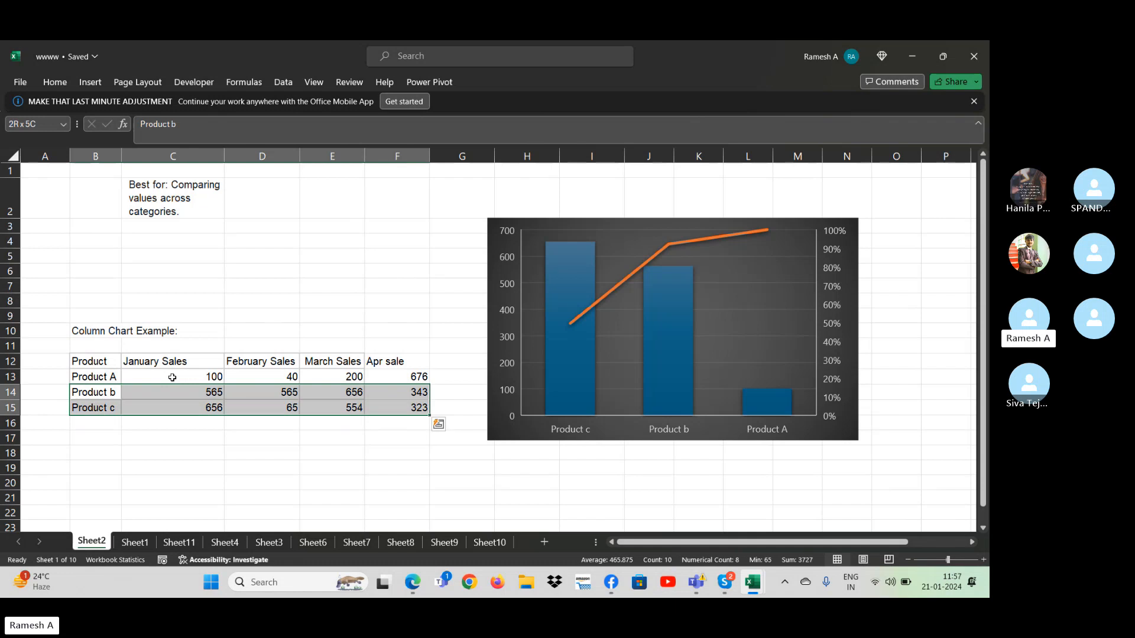
{"action": "key", "text": "Delete"}
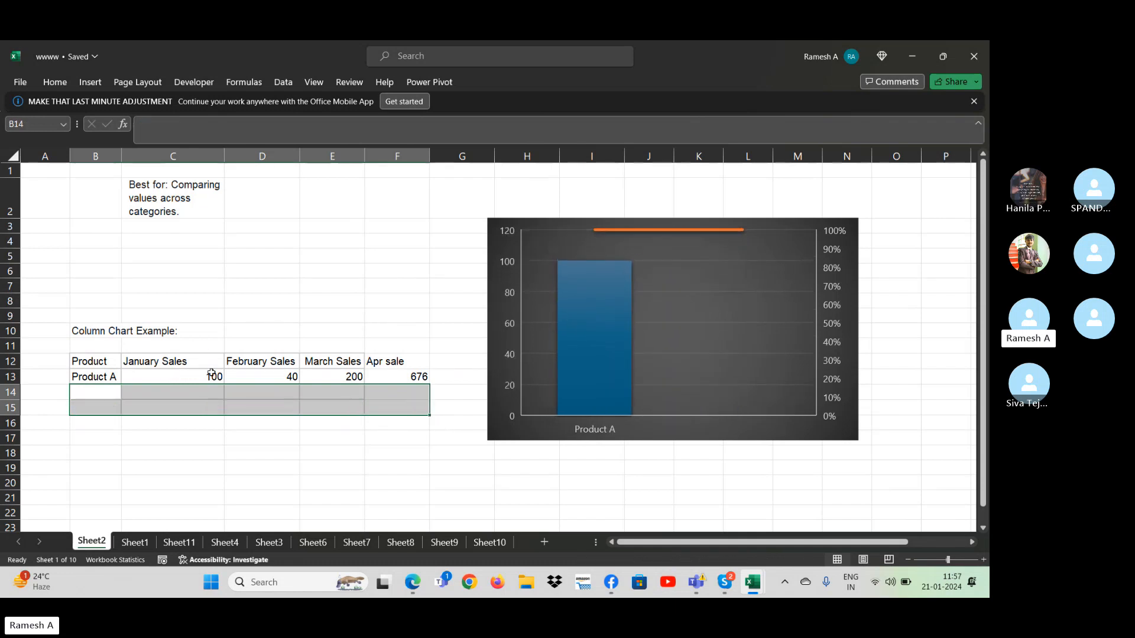
- Shrink the Pareto chart's data range to the header row and the Product A row only
{"action": "left_click", "coordinate": [284, 379]}
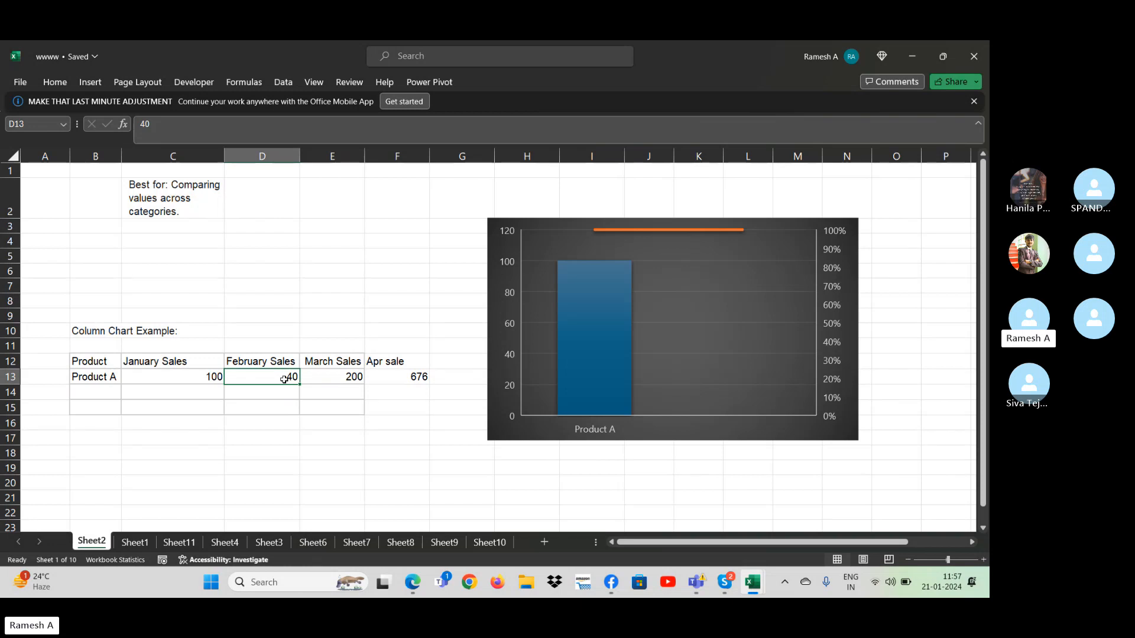
{"action": "left_click", "coordinate": [679, 332]}
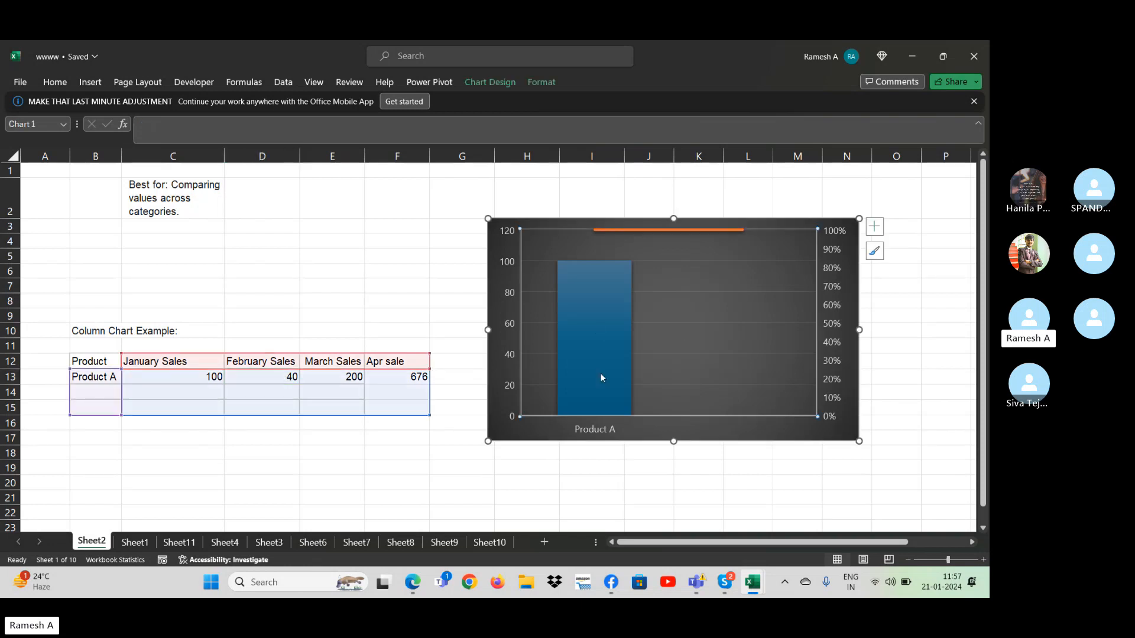
{"action": "left_click_drag", "start_coordinate": [429, 406], "coordinate": [426, 384]}
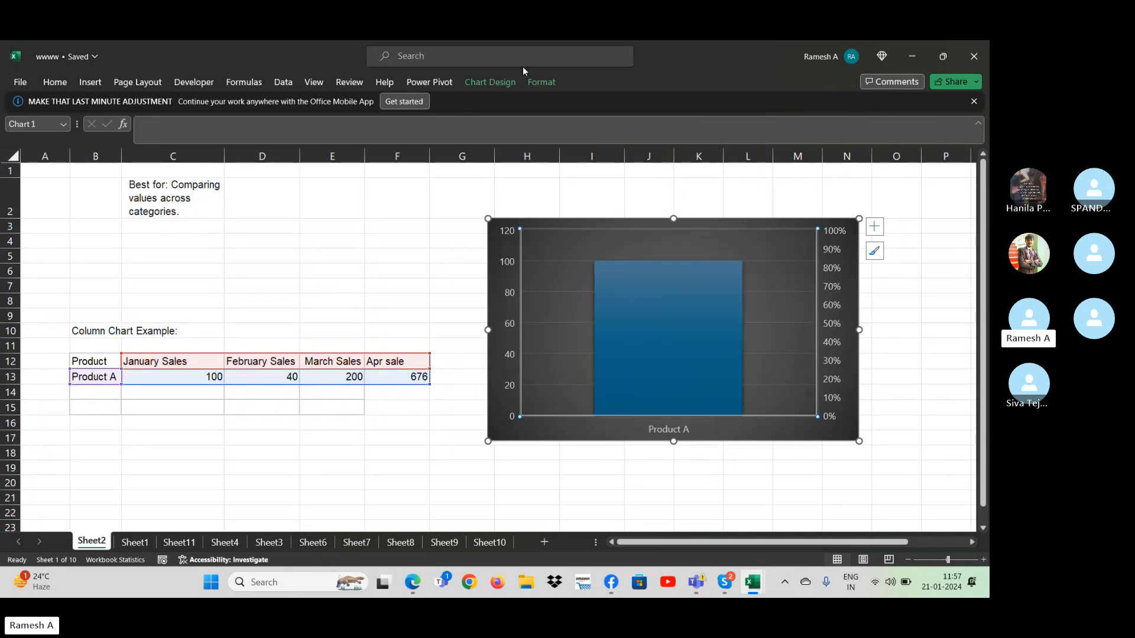
- Check the source data range and series entries of the product sales Pareto chart on Sheet2
{"action": "left_click", "coordinate": [507, 83]}
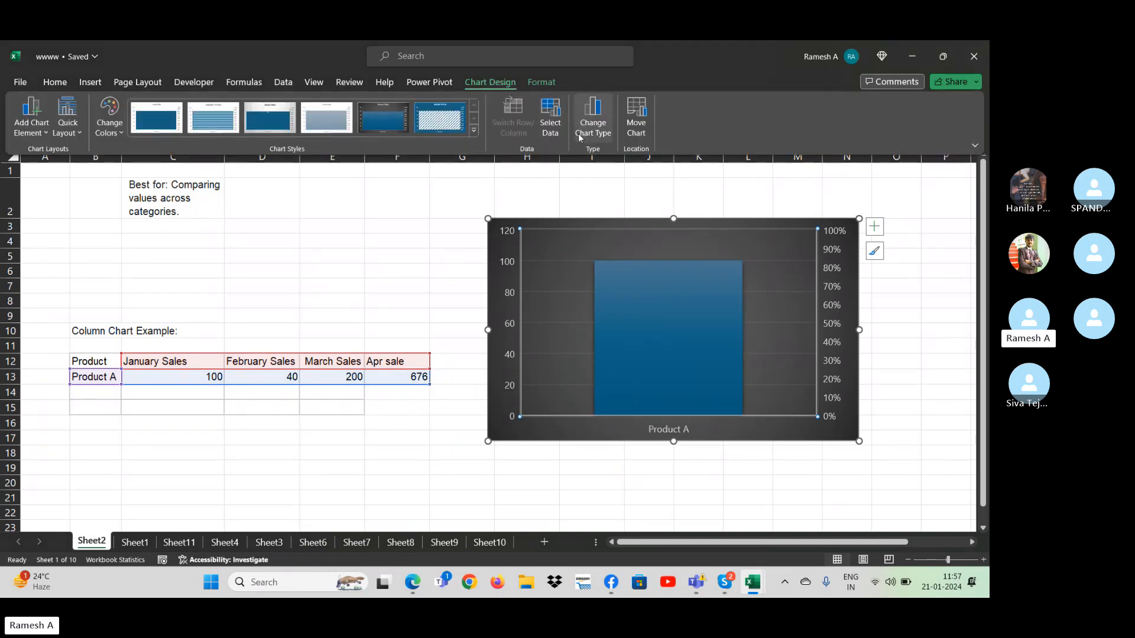
{"action": "left_click", "coordinate": [556, 125]}
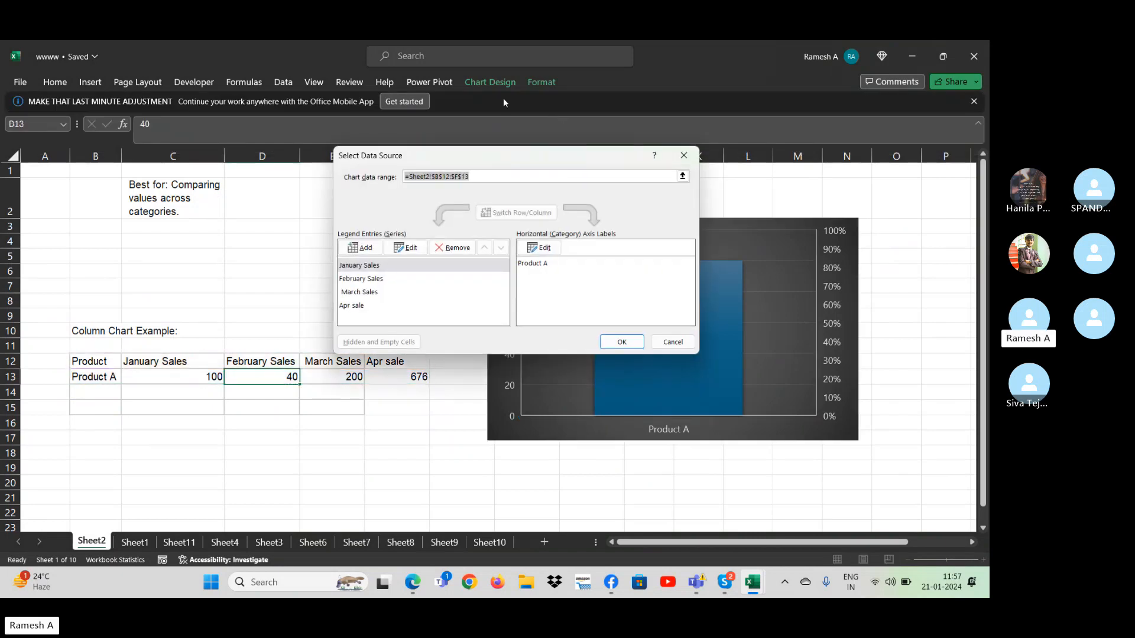
{"action": "key", "text": "Escape"}
{"action": "left_click", "coordinate": [496, 83]}
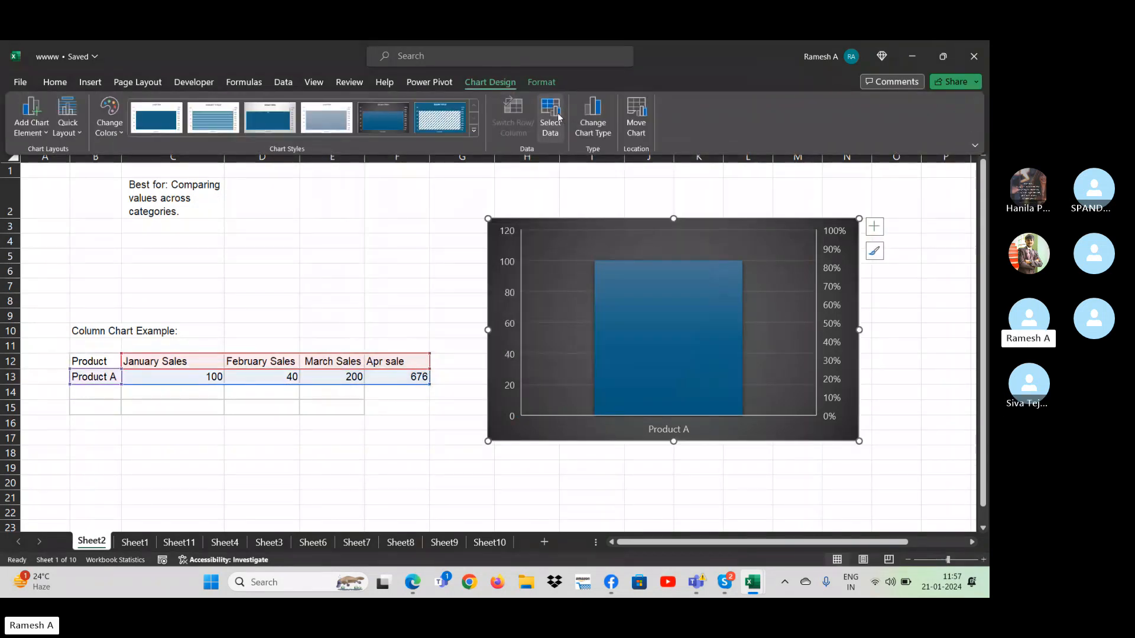
{"action": "left_click", "coordinate": [415, 430]}
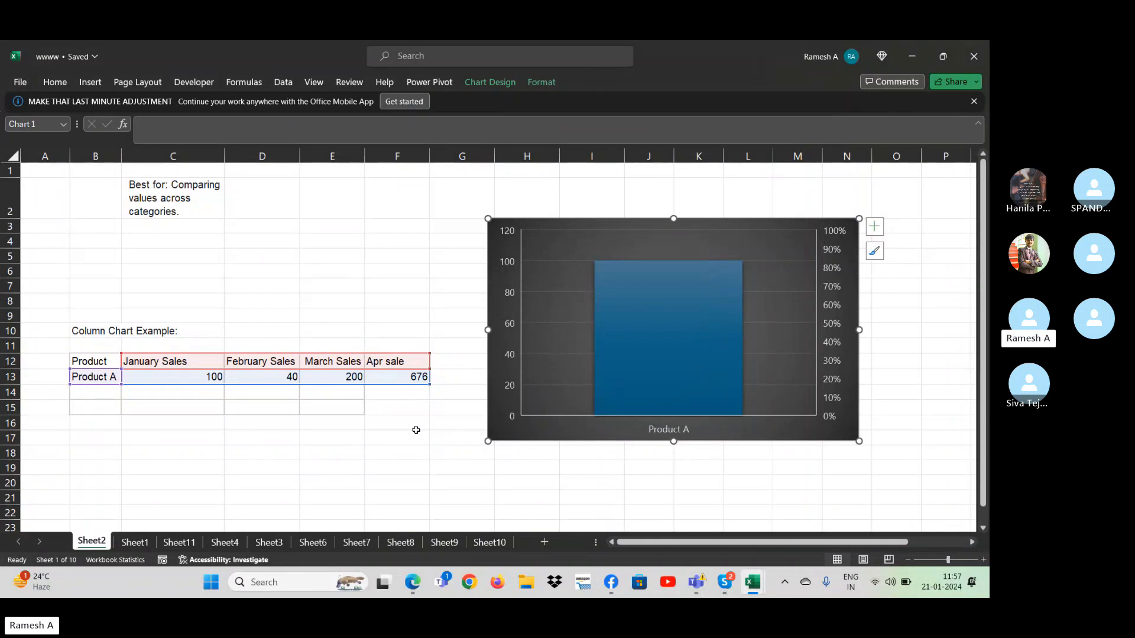
- Undo the chart range reduction and the clearing of the Product b and Product c rows
{"action": "left_click", "coordinate": [347, 423]}
{"action": "left_click", "coordinate": [207, 364]}
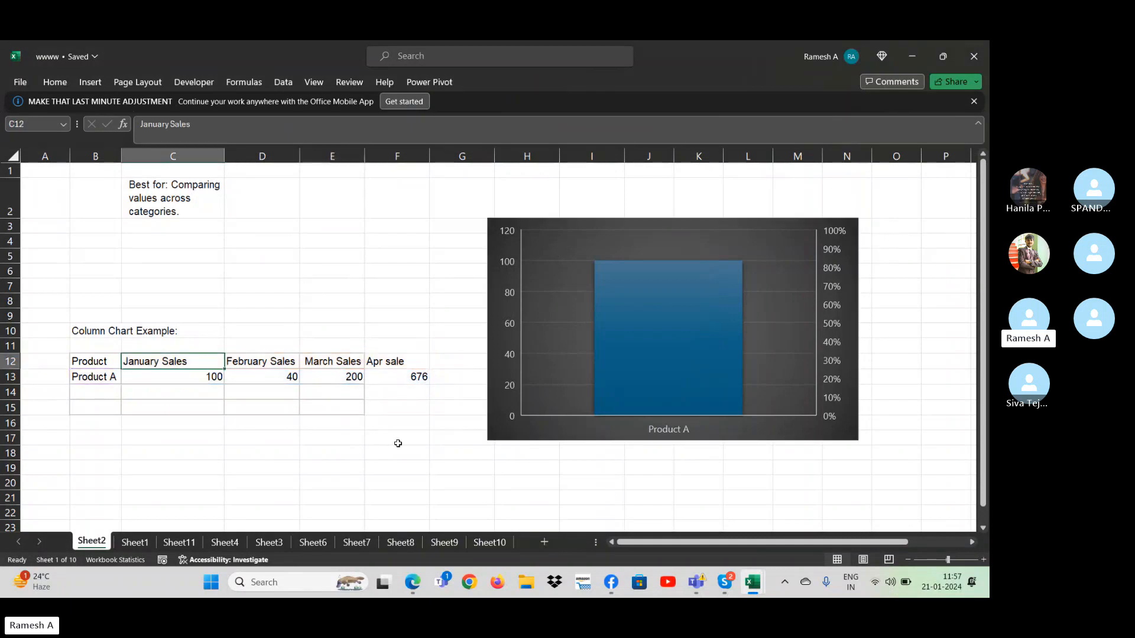
{"action": "key", "text": "ctrl+z"}
{"action": "key", "text": "ctrl+z"}
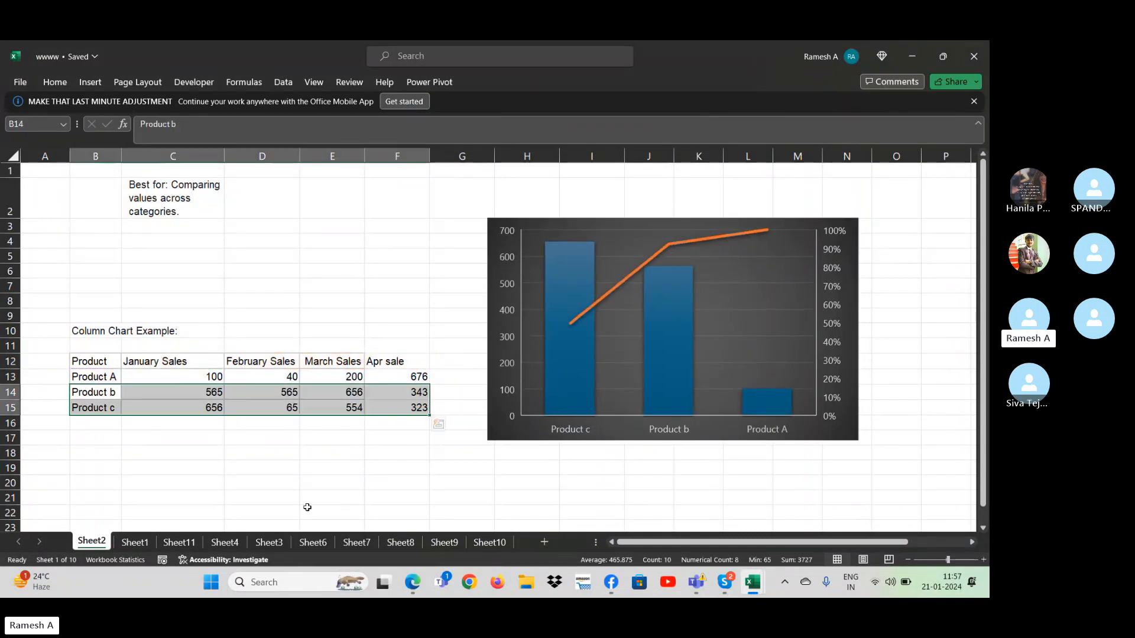
- Change the Employe hiring line chart on Sheet4 to a Pareto chart
{"action": "left_click", "coordinate": [135, 541]}
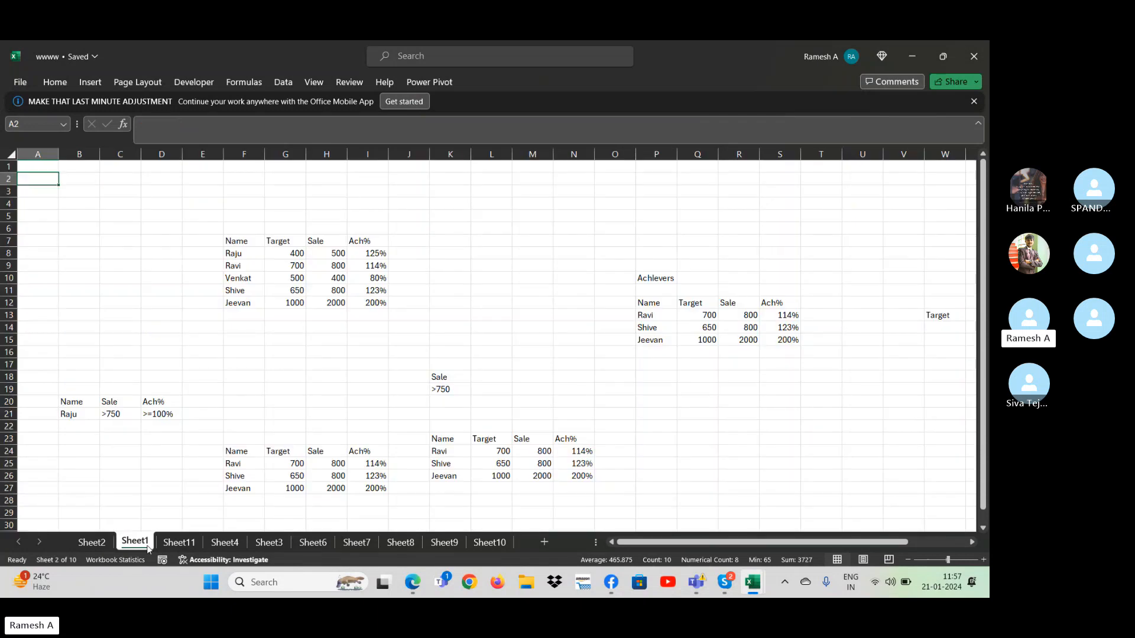
{"action": "left_click", "coordinate": [204, 546]}
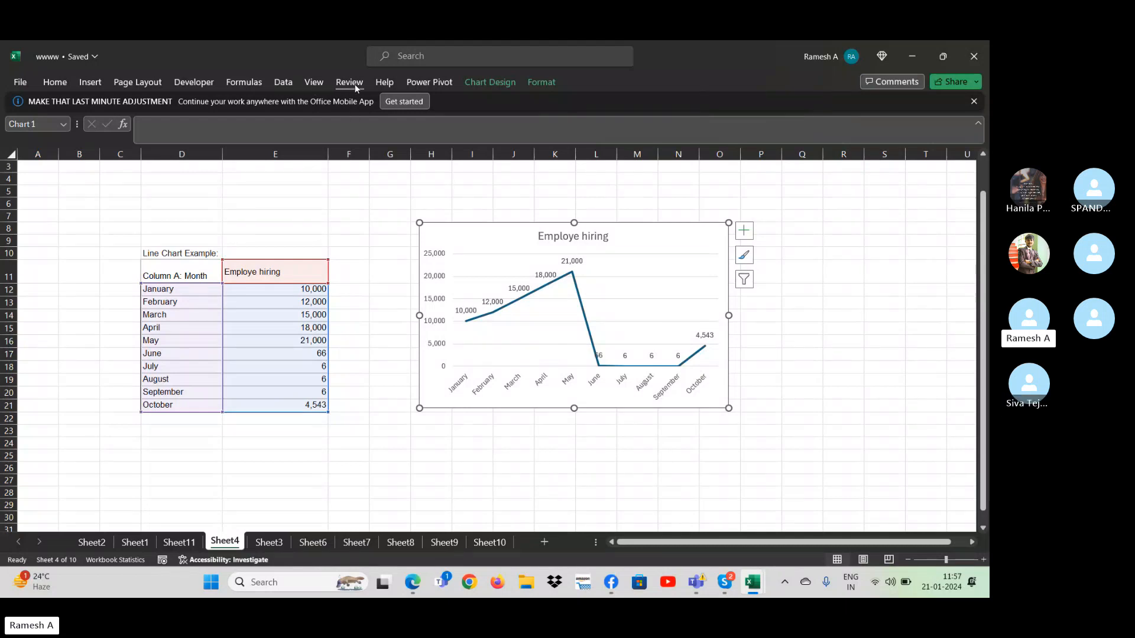
{"action": "left_click", "coordinate": [91, 83]}
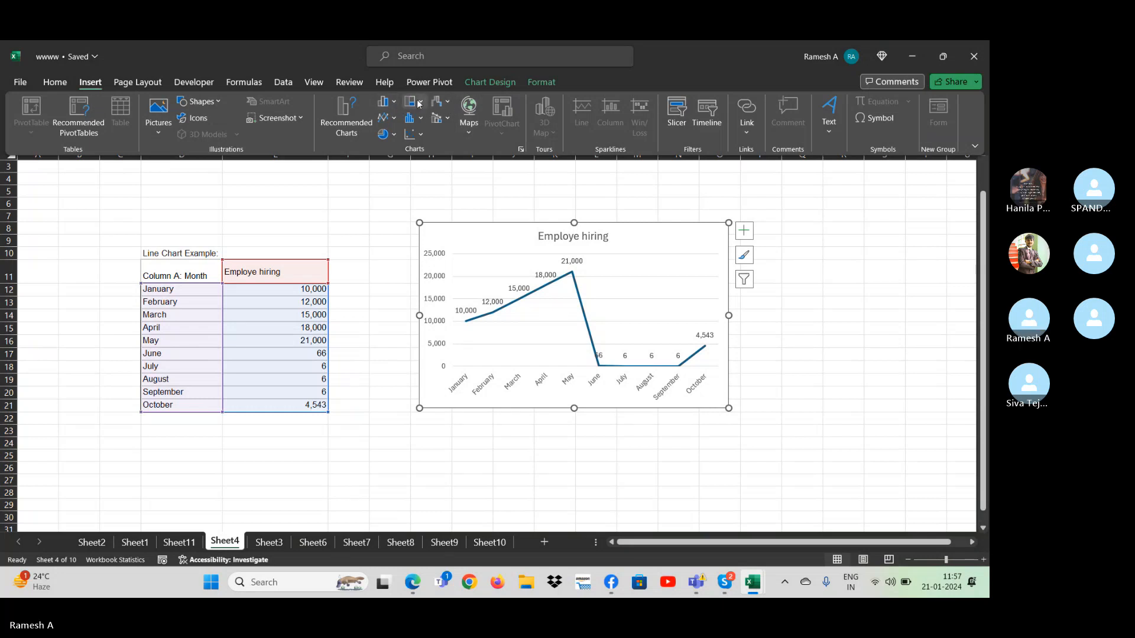
{"action": "left_click", "coordinate": [420, 104]}
{"action": "left_click", "coordinate": [445, 104]}
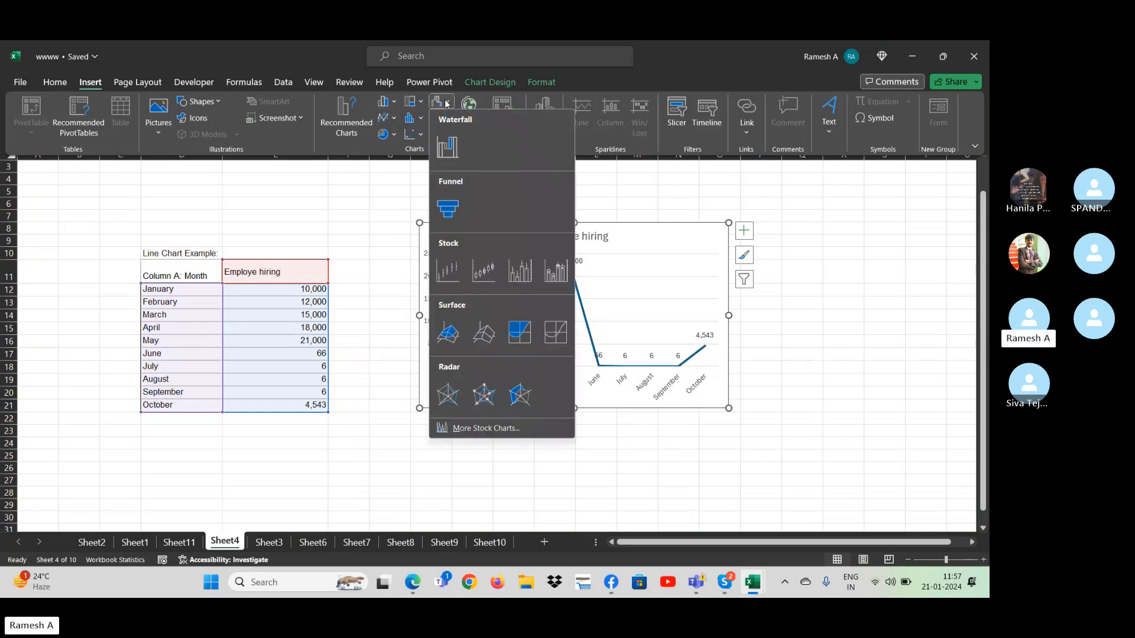
{"action": "left_click", "coordinate": [422, 118]}
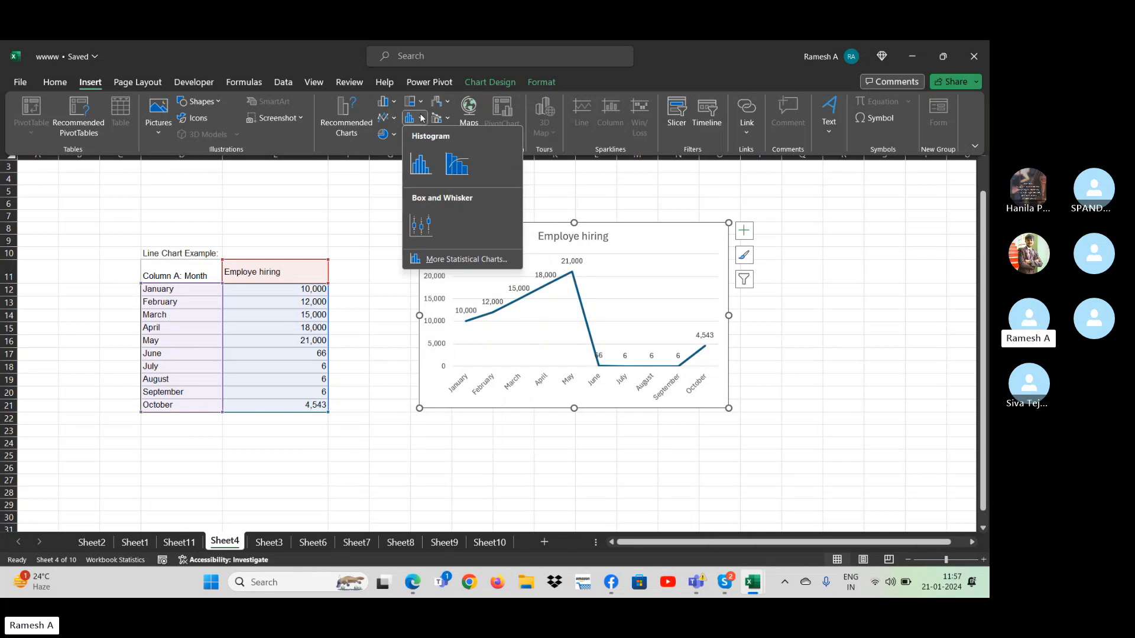
{"action": "left_click", "coordinate": [456, 164]}
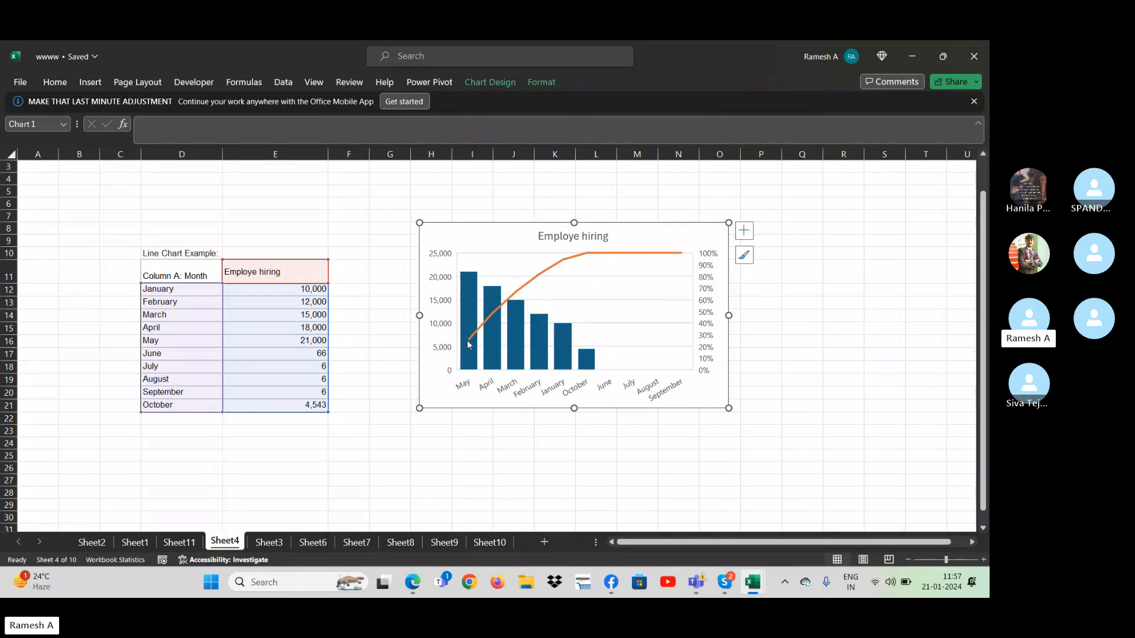
- Add data labels to the Employe hiring Pareto chart
{"action": "left_click", "coordinate": [744, 230]}
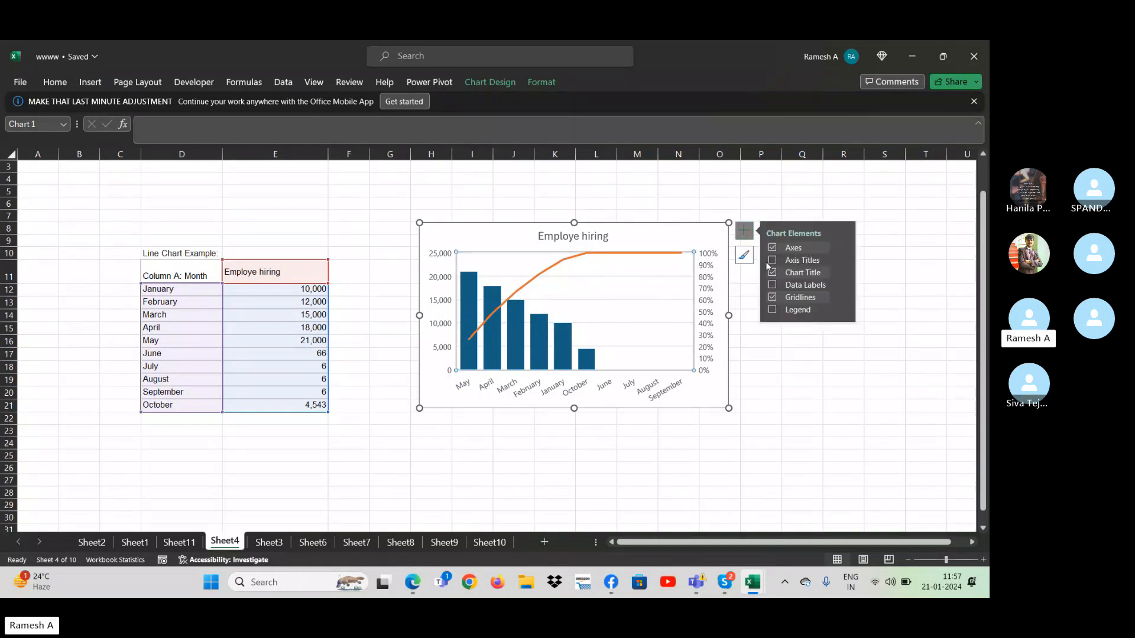
{"action": "left_click", "coordinate": [772, 285]}
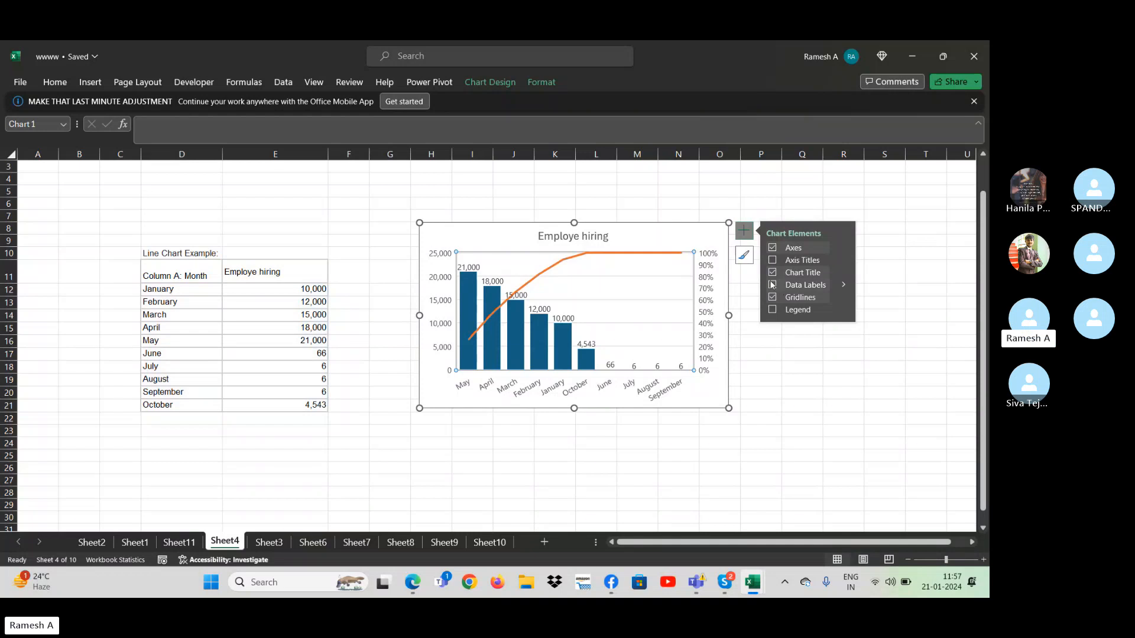
{"action": "left_click", "coordinate": [832, 429]}
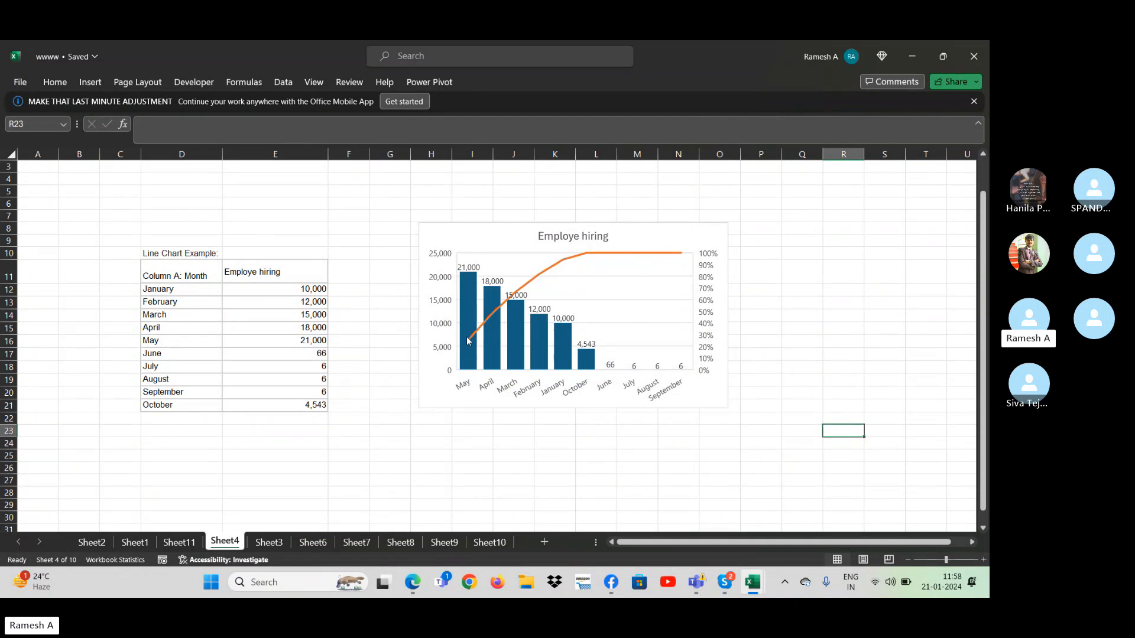
{"action": "mouse_move", "coordinate": [470, 341]}
- Turn on filtering for the monthly employee hiring table on Sheet4
{"action": "left_click", "coordinate": [170, 279]}
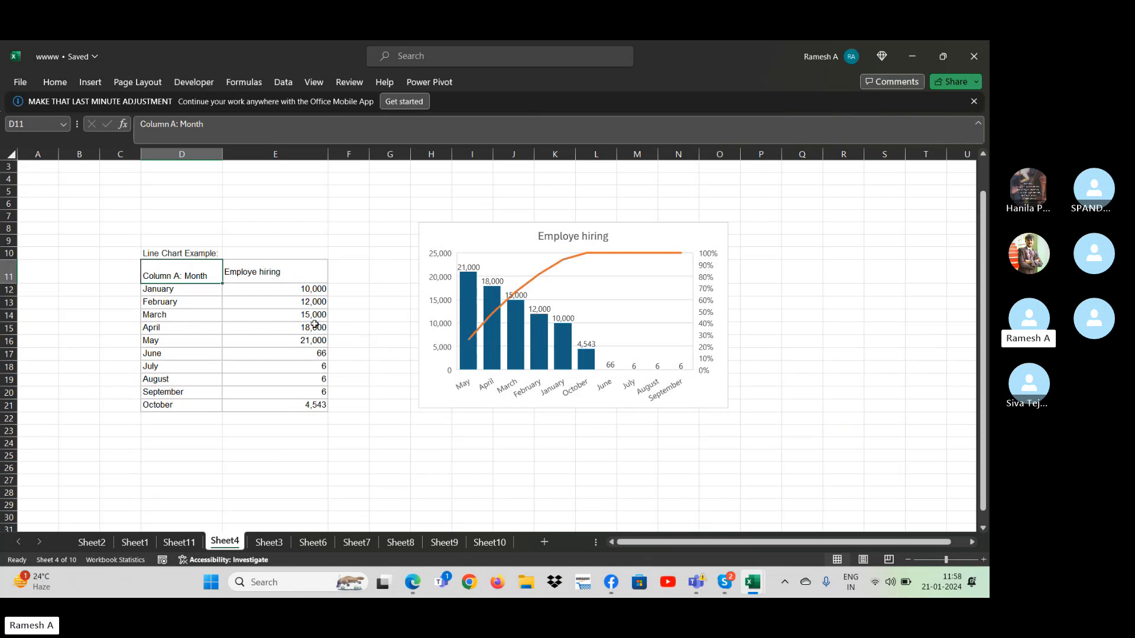
{"action": "key", "text": "ctrl+shift+l"}
{"action": "left_click", "coordinate": [208, 301]}
{"action": "left_click", "coordinate": [190, 292]}
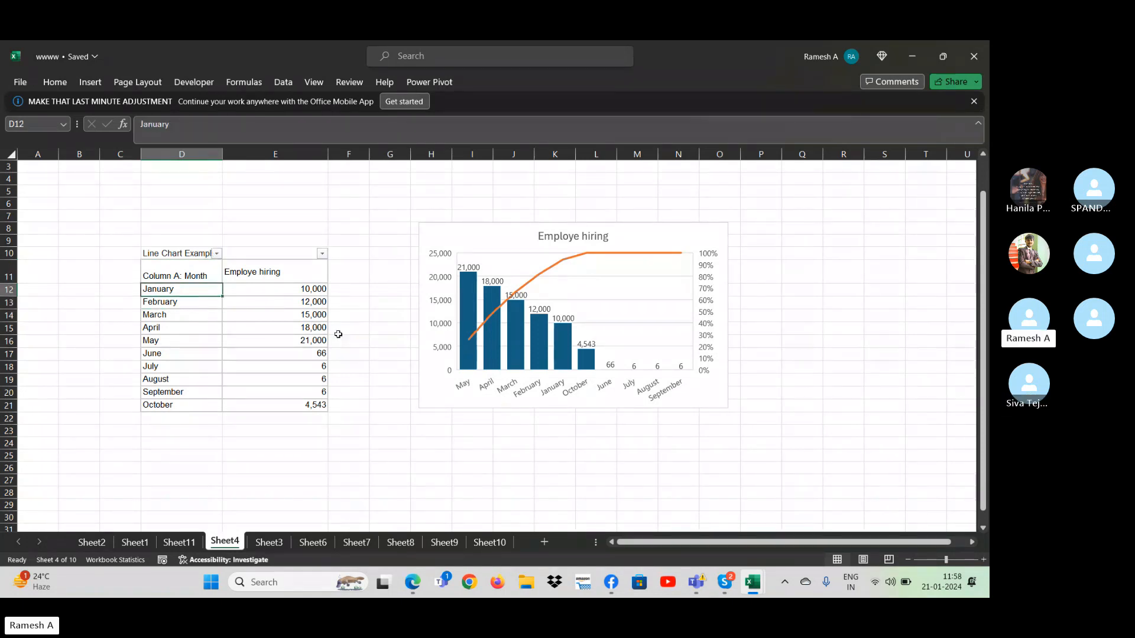
{"action": "left_click", "coordinate": [550, 400]}
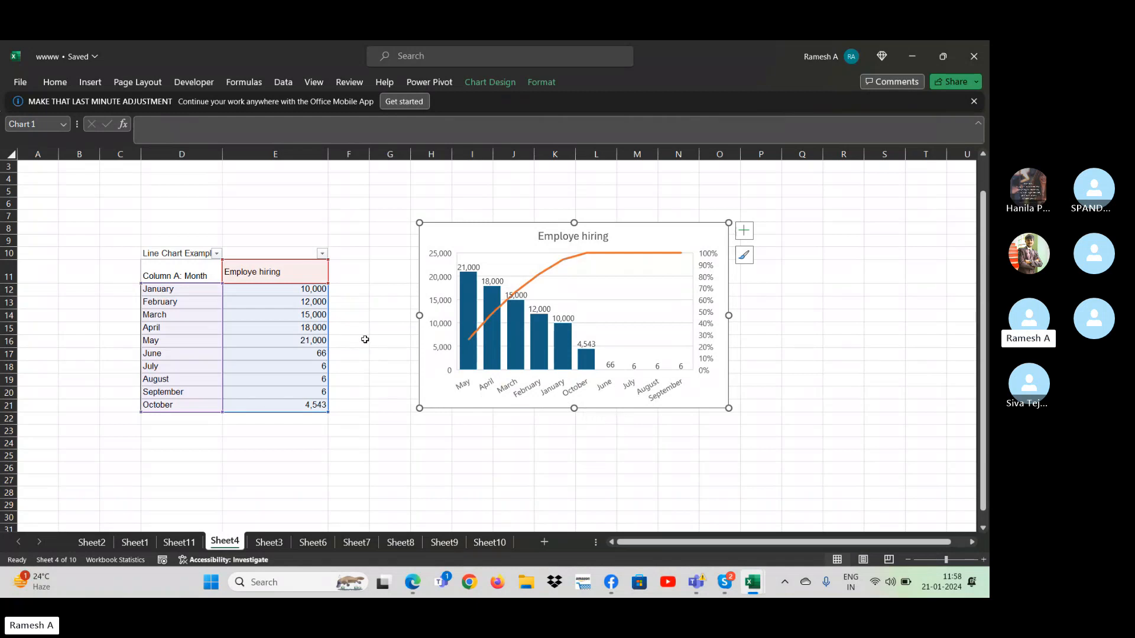
- Remove the filters from the monthly employee hiring table
{"action": "left_click", "coordinate": [202, 277]}
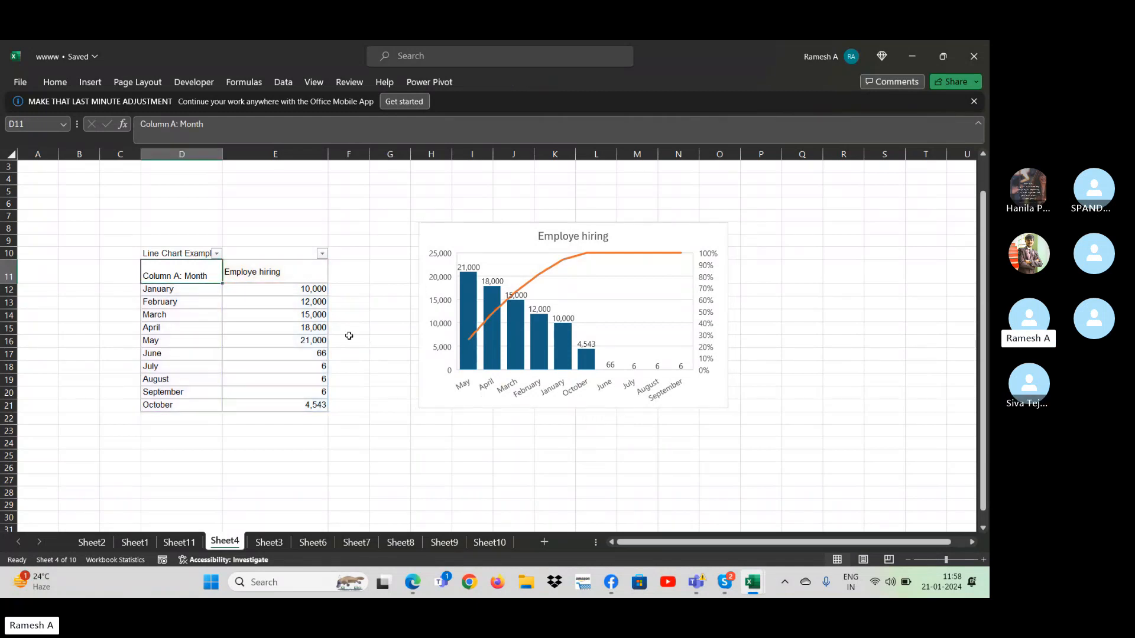
{"action": "key", "text": "ctrl+shift+Right"}
{"action": "key", "text": "ctrl+shift+Down"}
{"action": "key", "text": "alt+d"}
{"action": "key", "text": "f"}
{"action": "key", "text": "f"}
{"action": "key", "text": "Right"}
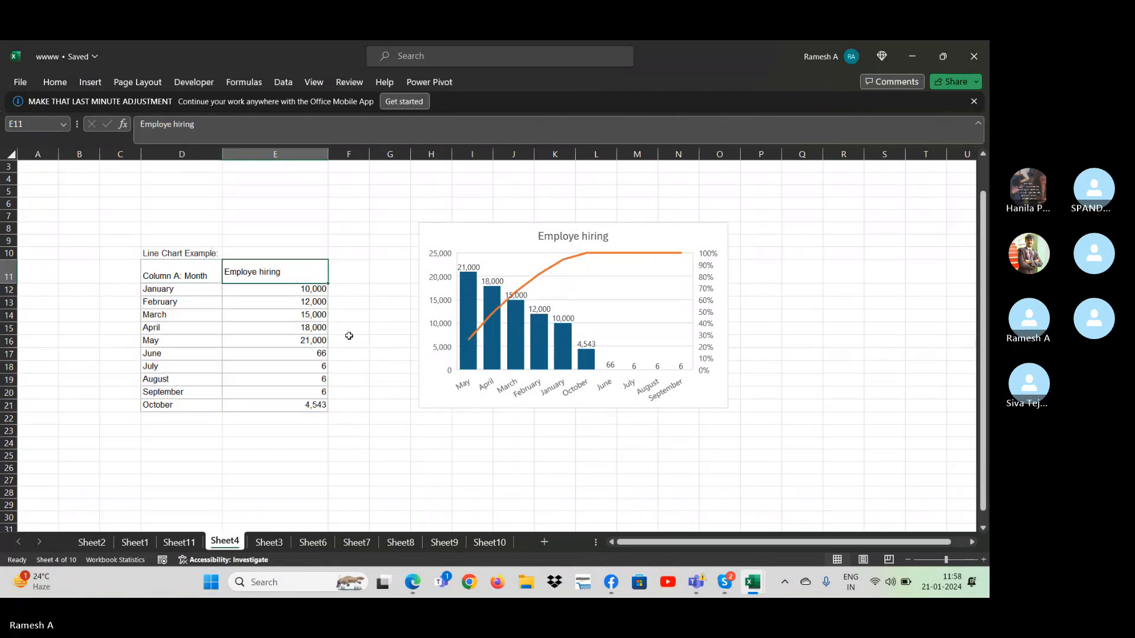
- Select the whole hiring table, from the Month and Employe hiring headers through the October row
{"action": "key", "text": "Left"}
{"action": "key", "text": "ctrl+shift+Right"}
{"action": "key", "text": "ctrl+shift+Down"}
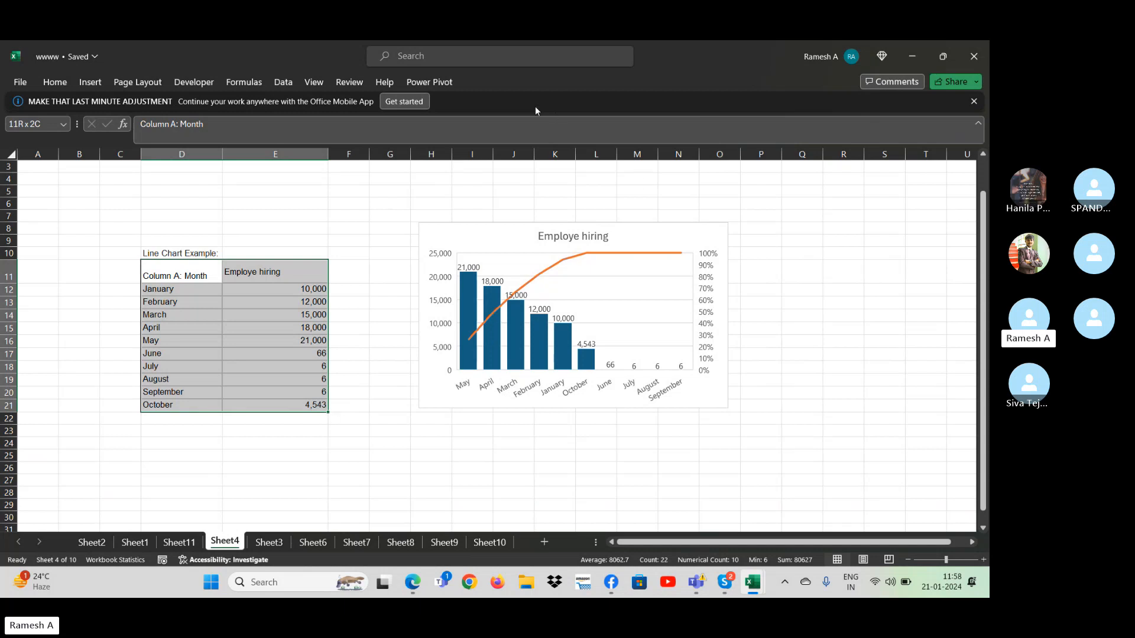
- Preview the Histogram and Funnel types for the Employe hiring Pareto chart without applying them, and delete the chart
{"action": "left_click", "coordinate": [625, 288]}
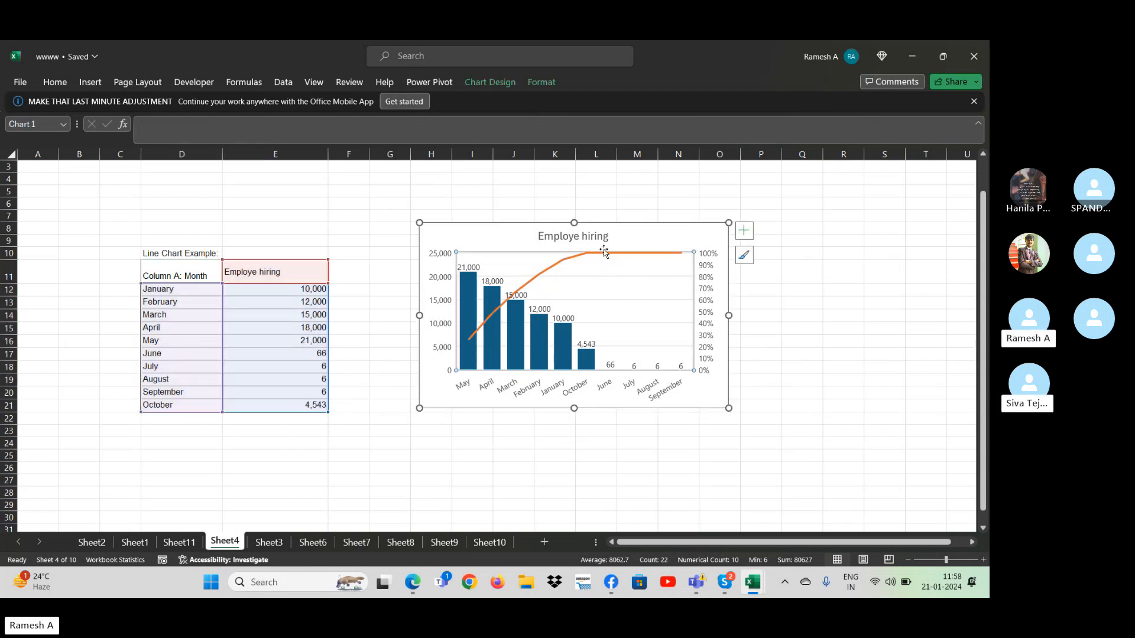
{"action": "left_click", "coordinate": [483, 84]}
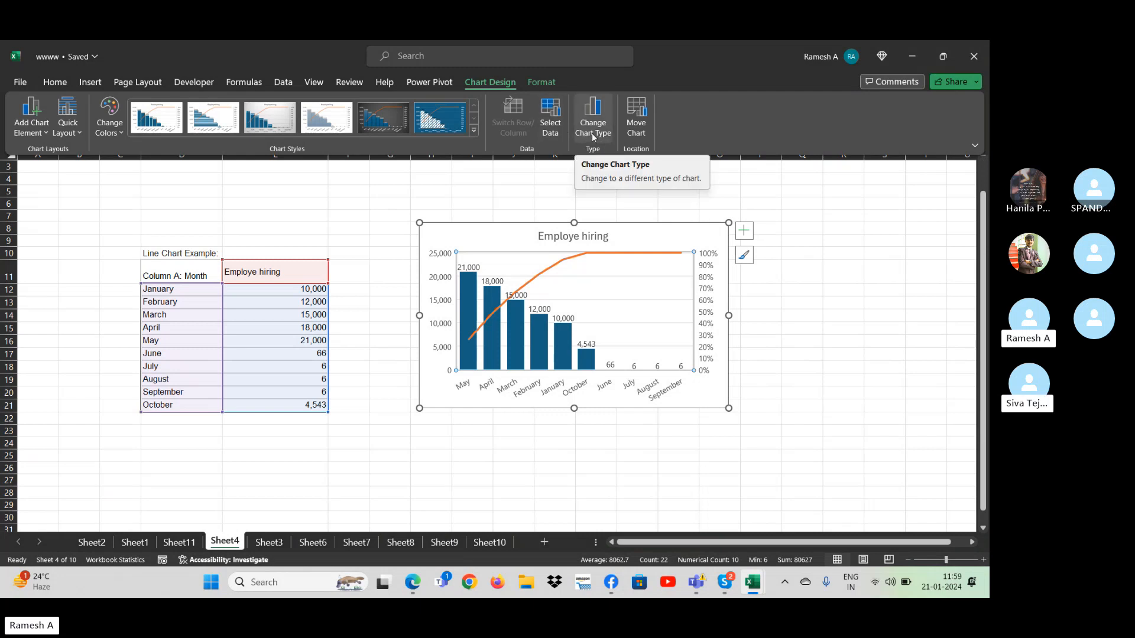
{"action": "left_click", "coordinate": [592, 135]}
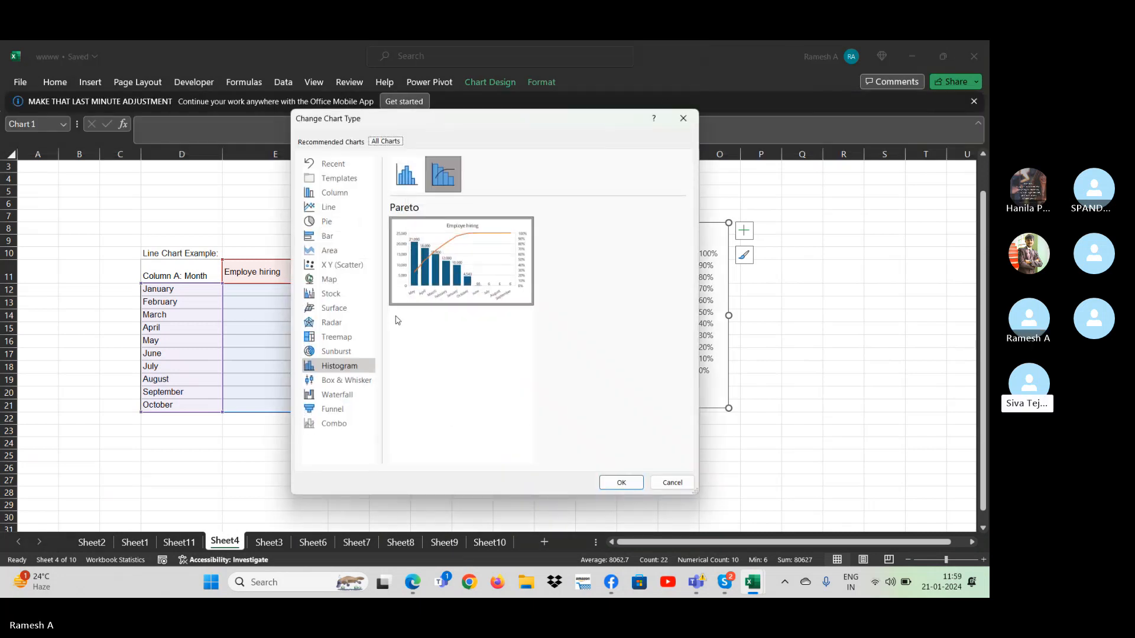
{"action": "left_click", "coordinate": [404, 181]}
{"action": "mouse_move", "coordinate": [484, 285]}
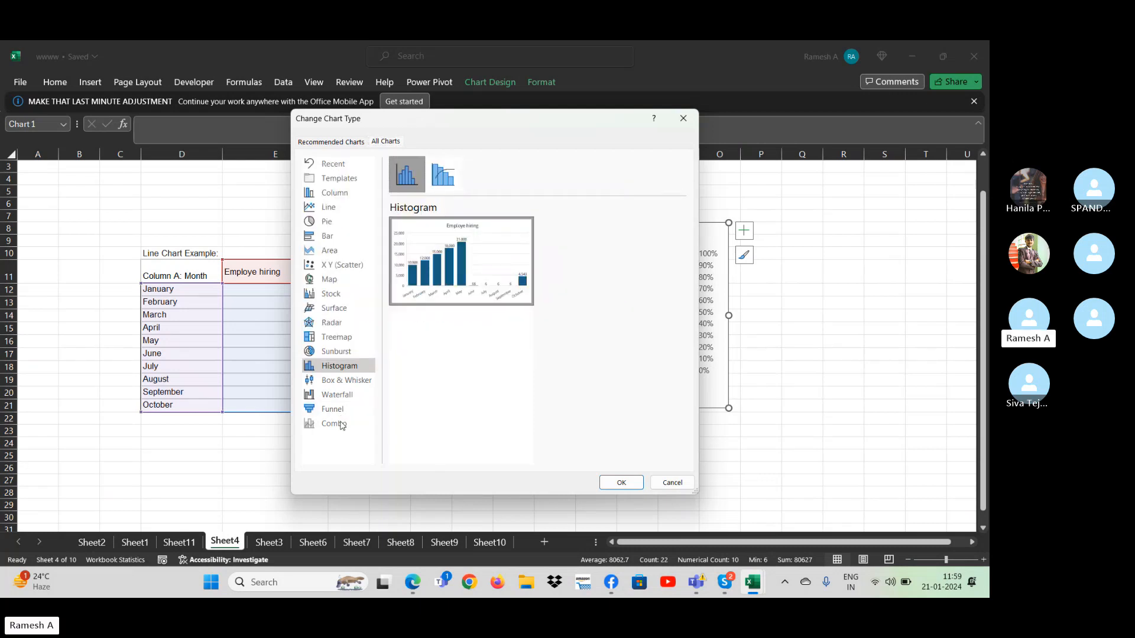
{"action": "left_click", "coordinate": [324, 410]}
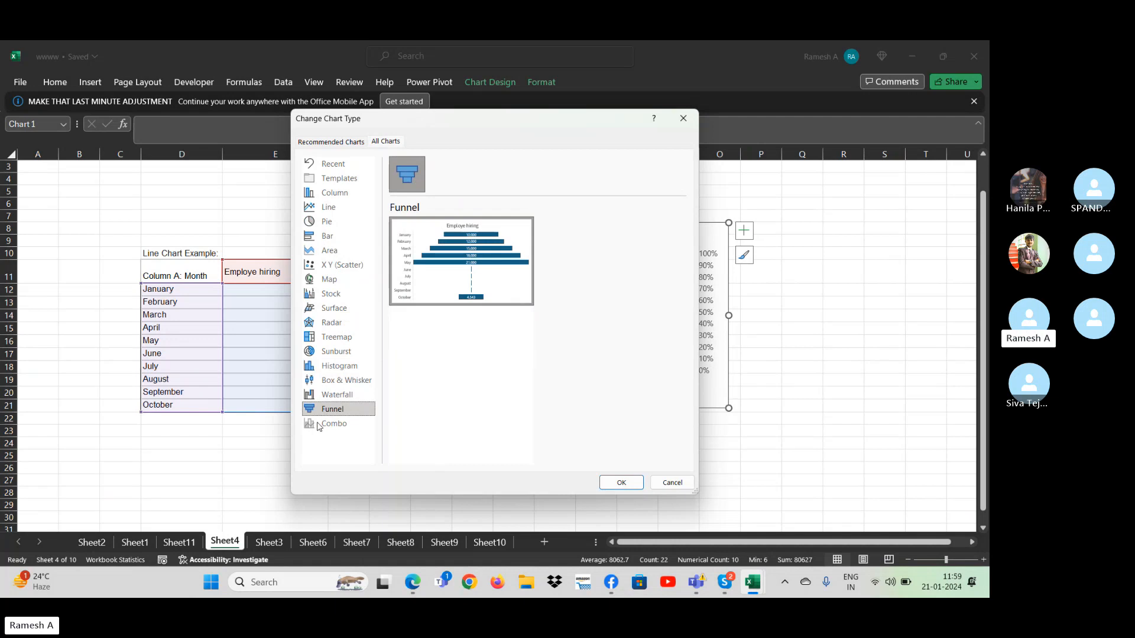
{"action": "key", "text": "Escape"}
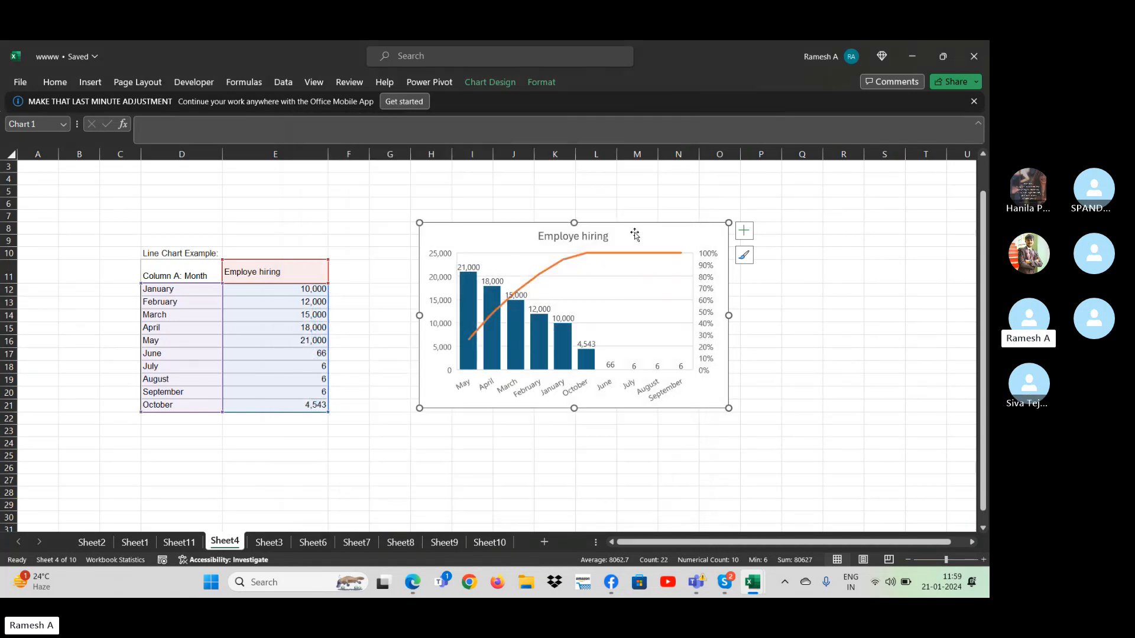
{"action": "key", "text": "Delete"}
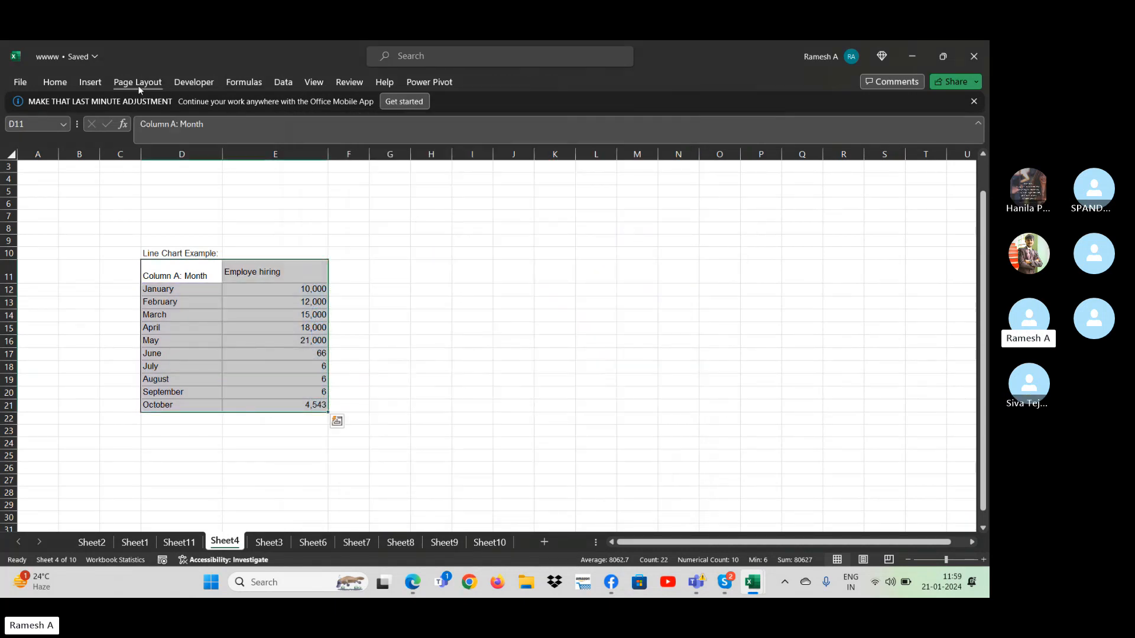
- Try to insert a Clustered Column - Line combo chart from the selected monthly hiring data
{"action": "left_click", "coordinate": [97, 82]}
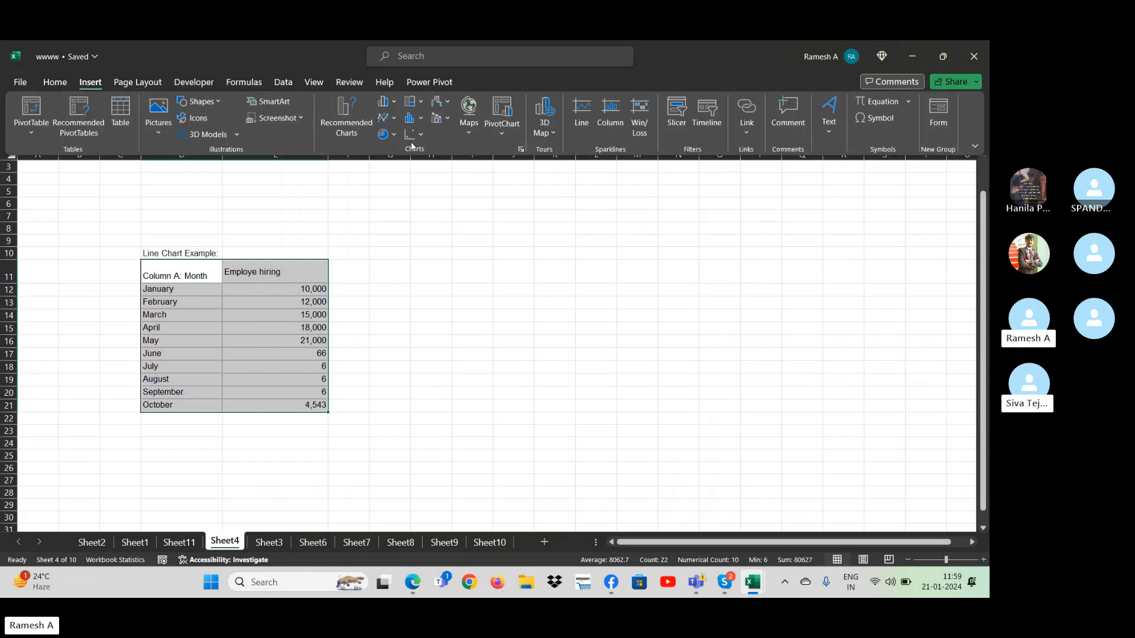
{"action": "left_click", "coordinate": [418, 119]}
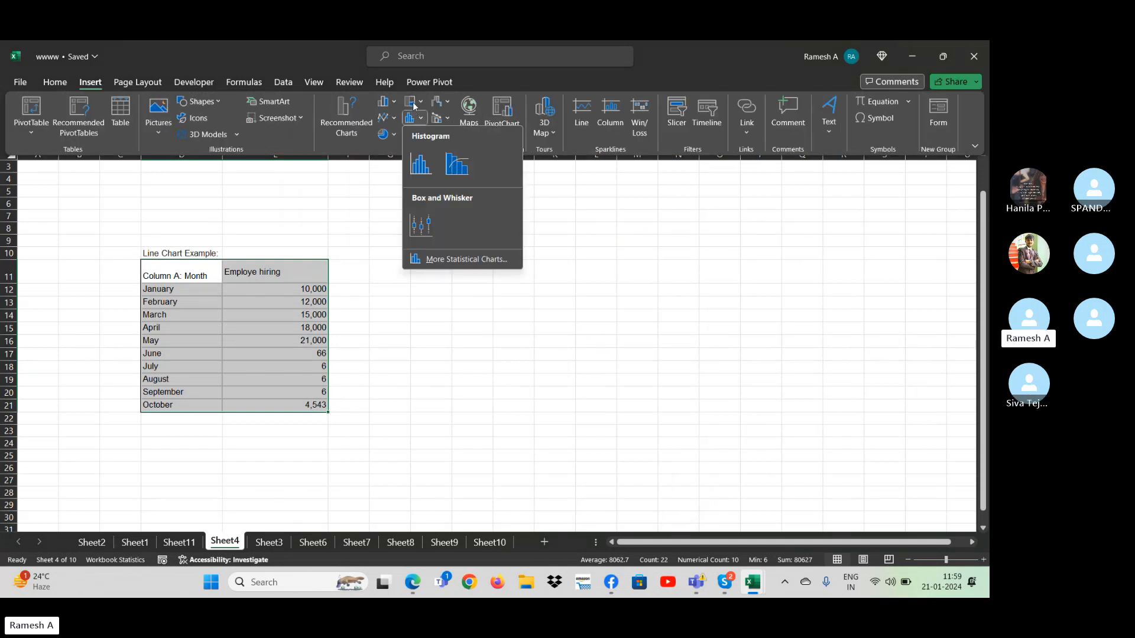
{"action": "left_click", "coordinate": [414, 104]}
{"action": "left_click", "coordinate": [391, 103]}
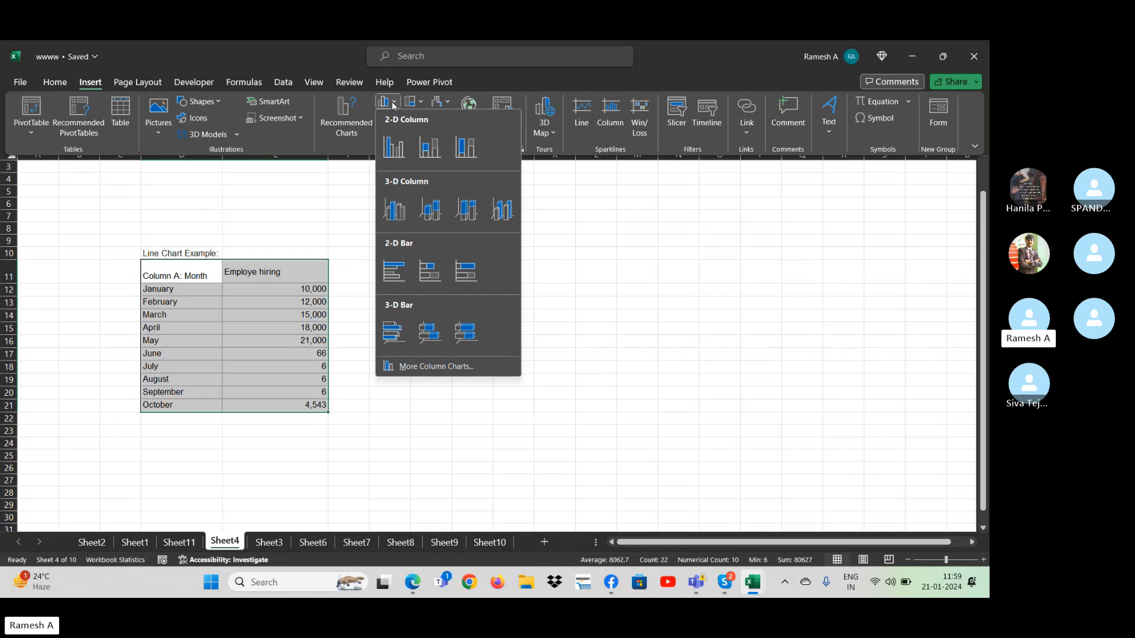
{"action": "left_click", "coordinate": [390, 103]}
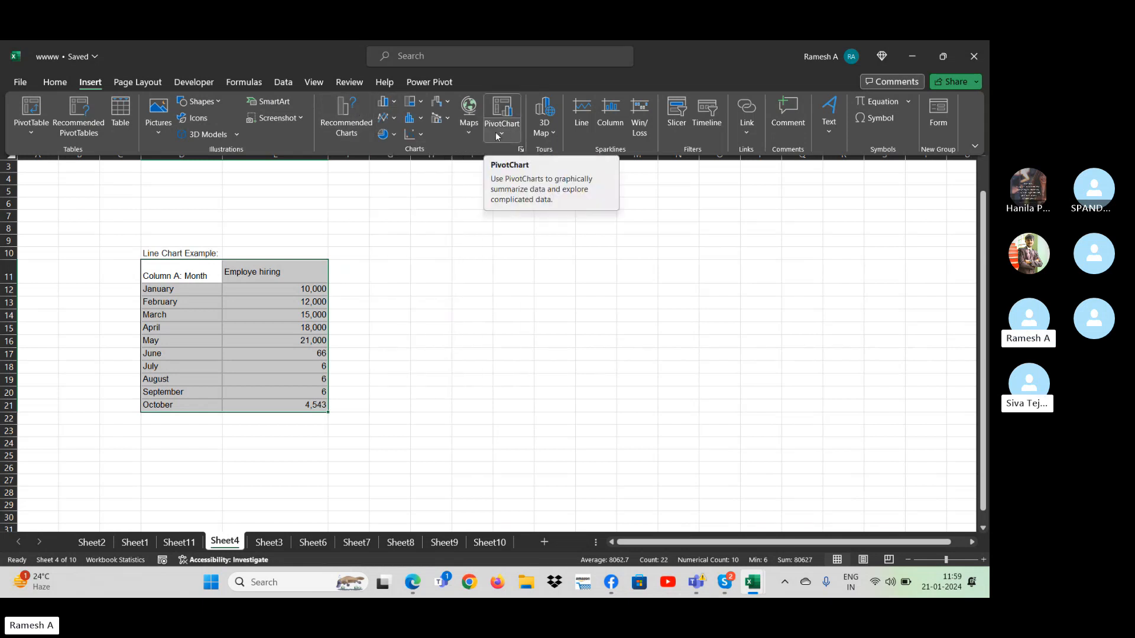
{"action": "left_click", "coordinate": [450, 120]}
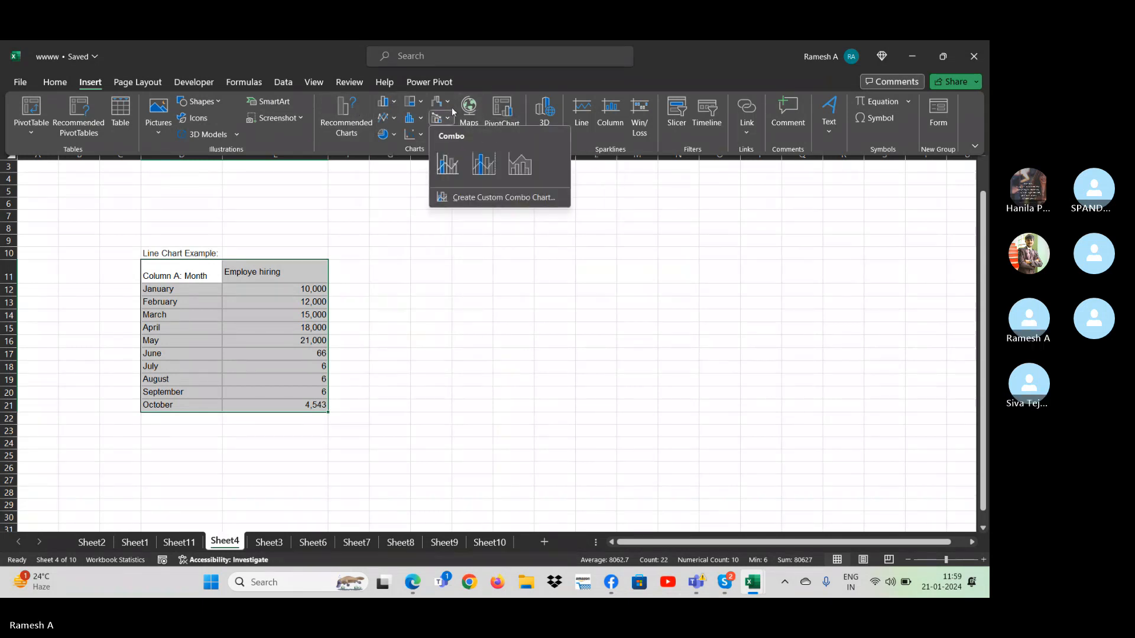
{"action": "left_click", "coordinate": [456, 165]}
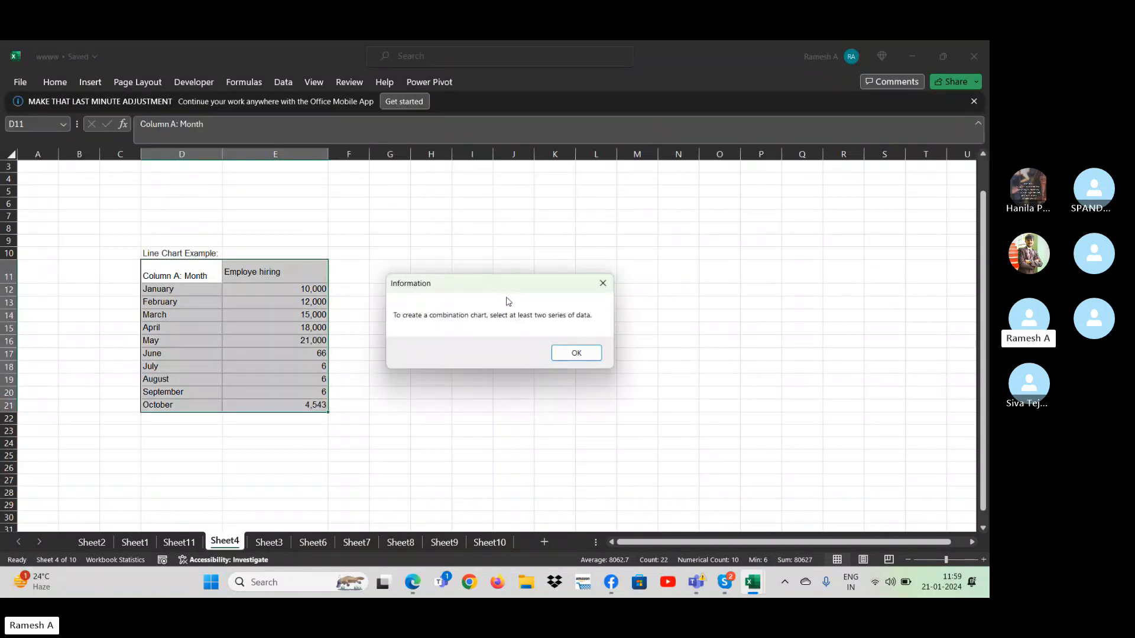
{"action": "key", "text": "Return"}
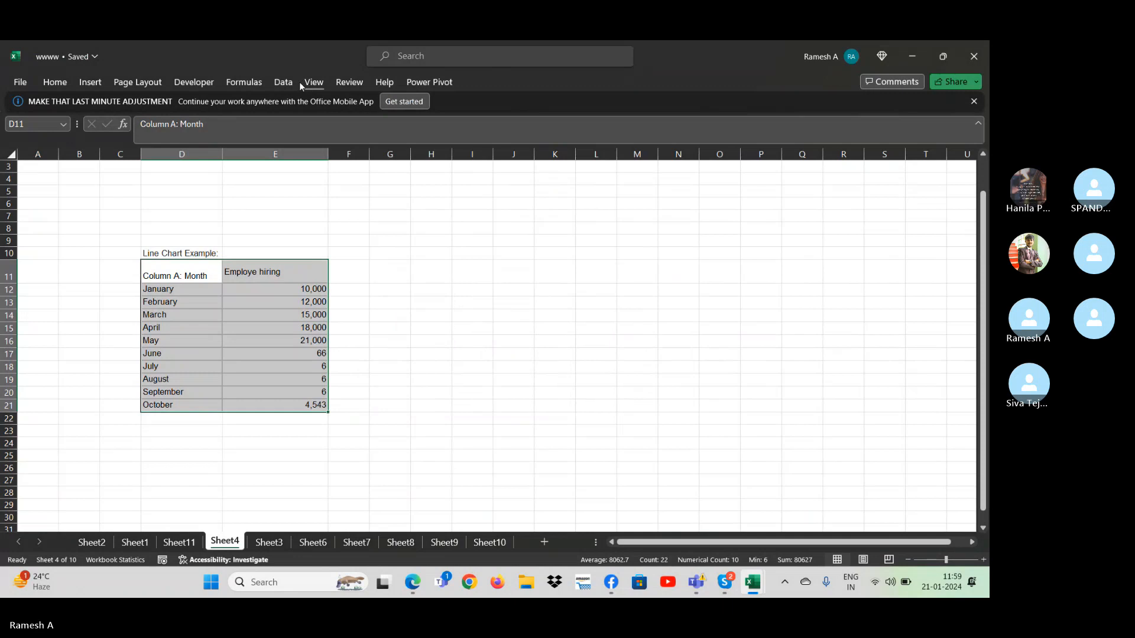
{"action": "left_click", "coordinate": [340, 299]}
{"action": "left_click", "coordinate": [284, 275]}
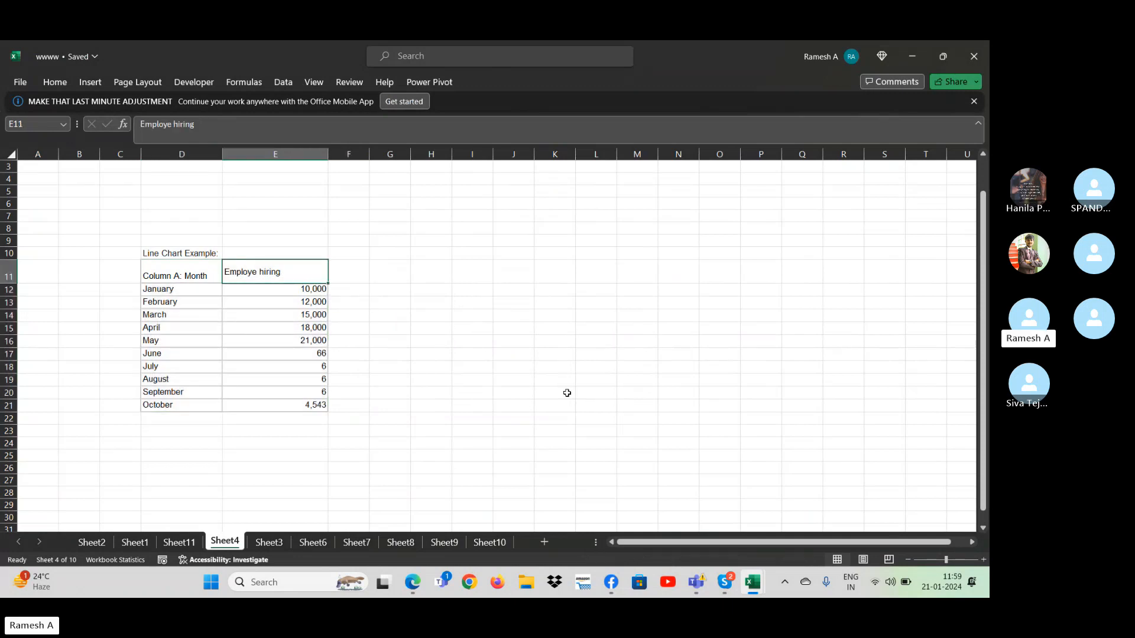
{"action": "key", "text": "Right"}
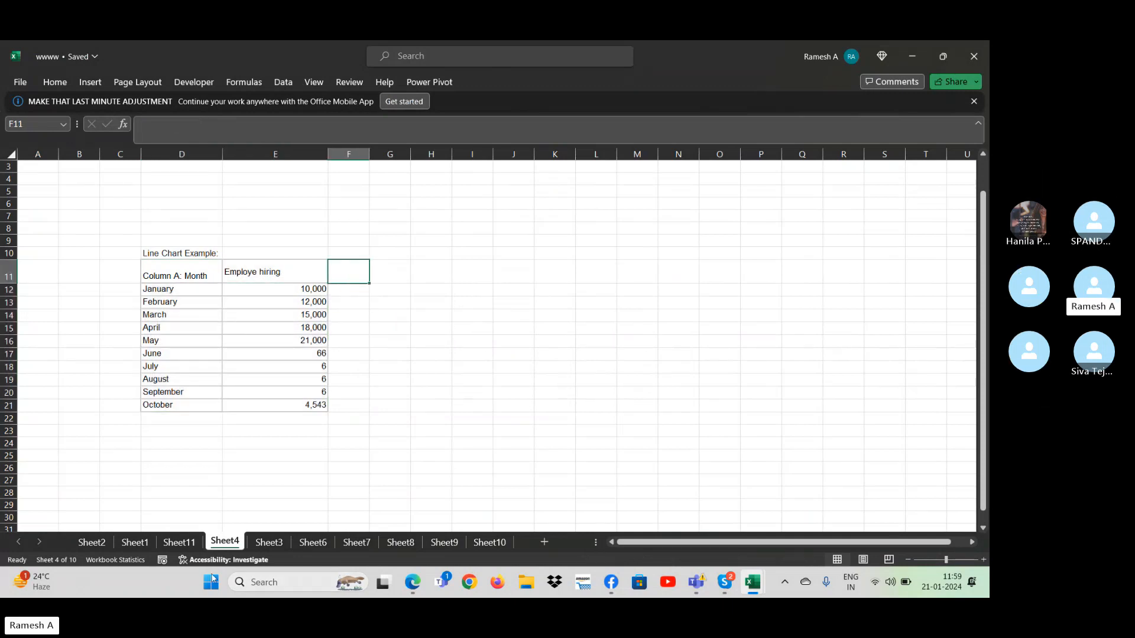
{"action": "left_click", "coordinate": [179, 542]}
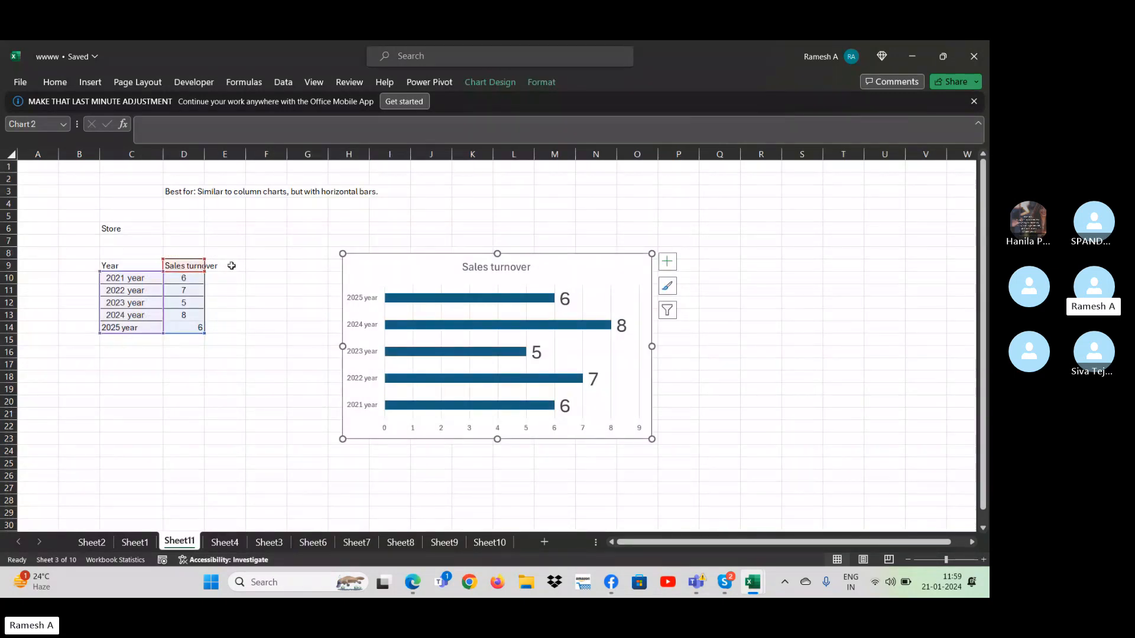
{"action": "left_click", "coordinate": [232, 265]}
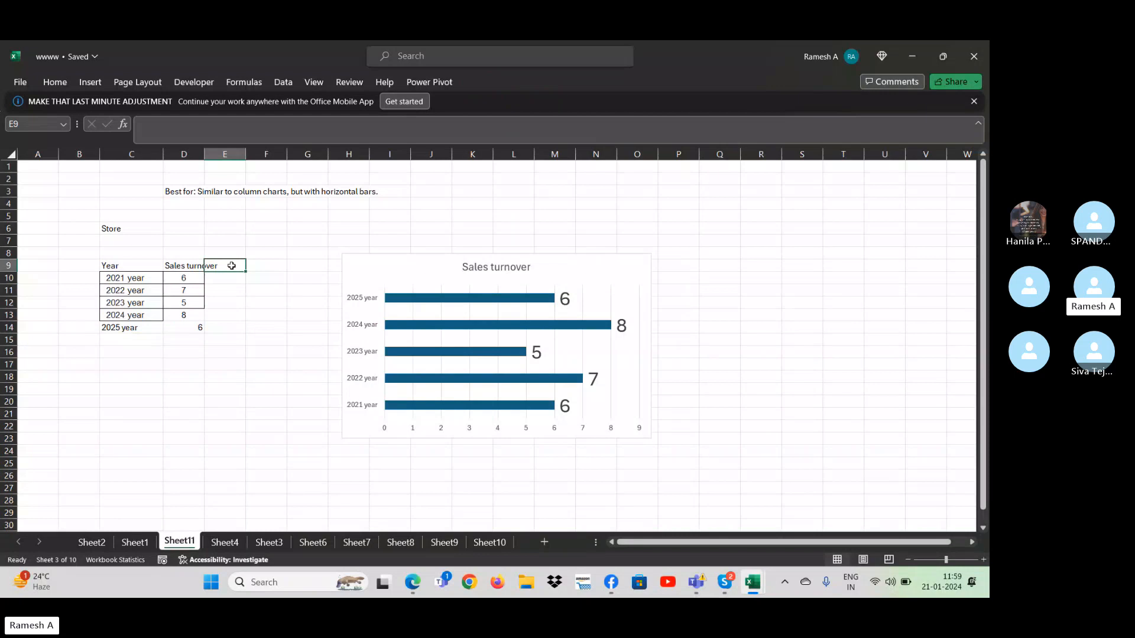
{"action": "left_click", "coordinate": [225, 542]}
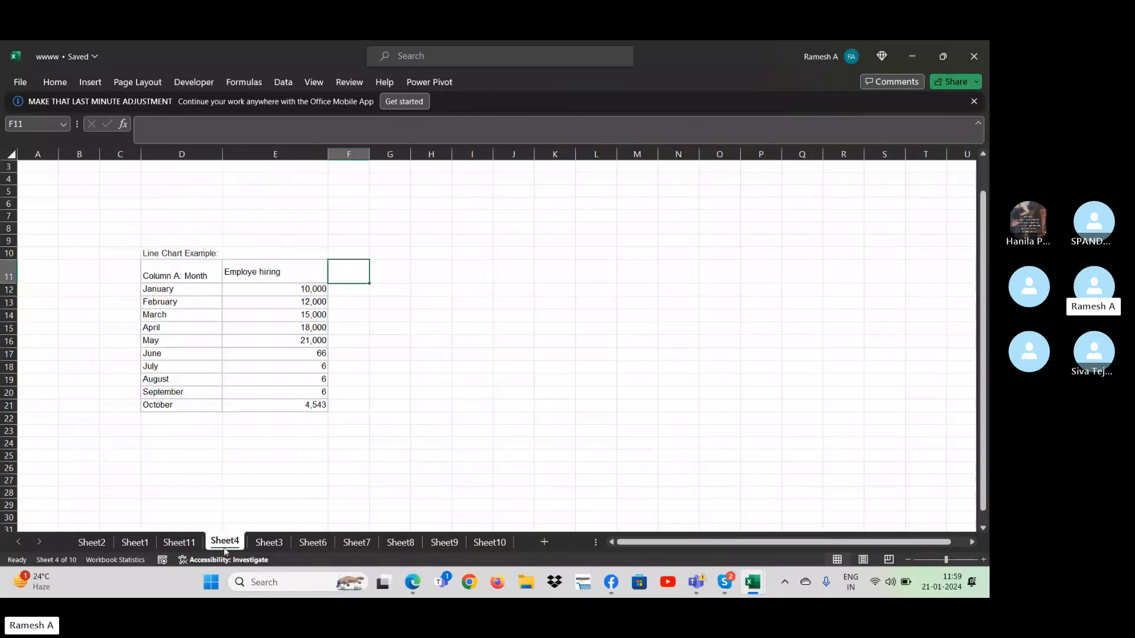
- On Sheet2, clear the February Sales, March Sales and Apr sale columns of the product table, including their headers
{"action": "left_click", "coordinate": [135, 542]}
{"action": "left_click", "coordinate": [94, 542]}
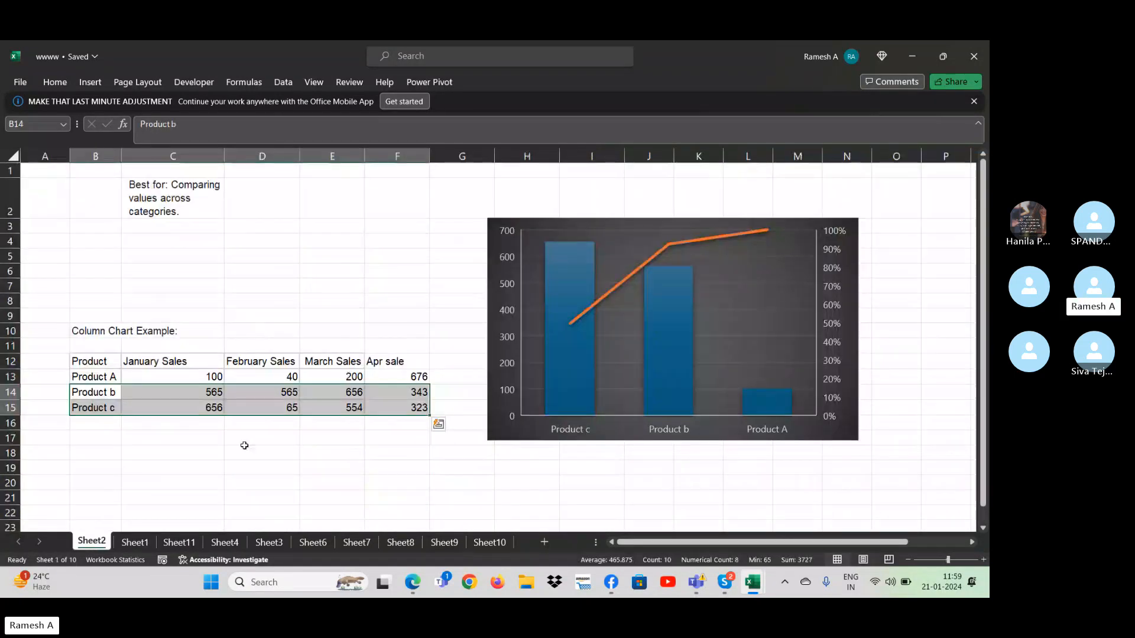
{"action": "left_click", "coordinate": [213, 376]}
{"action": "key", "text": "Up"}
{"action": "key", "text": "Right"}
{"action": "key", "text": "ctrl+shift+Right"}
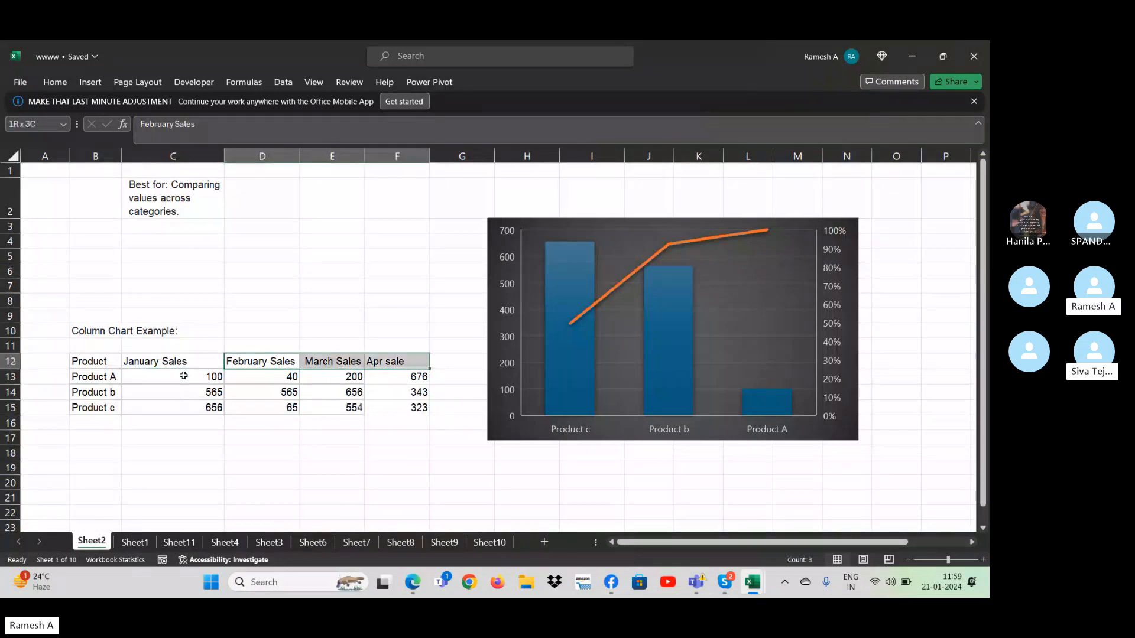
{"action": "key", "text": "ctrl+shift+Down"}
{"action": "key", "text": "Delete"}
- Enter Contr% as the header in D12 and rename the January Sales header to Sale
{"action": "key", "text": "Left"}
{"action": "key", "text": "Right"}
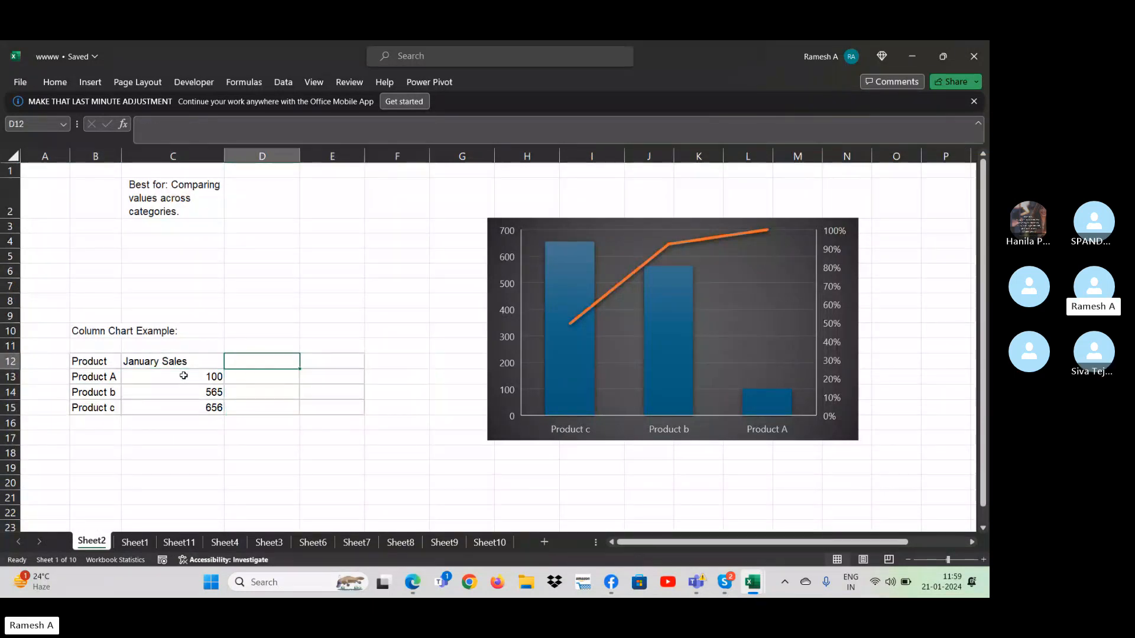
{"action": "type", "text": "Con"}
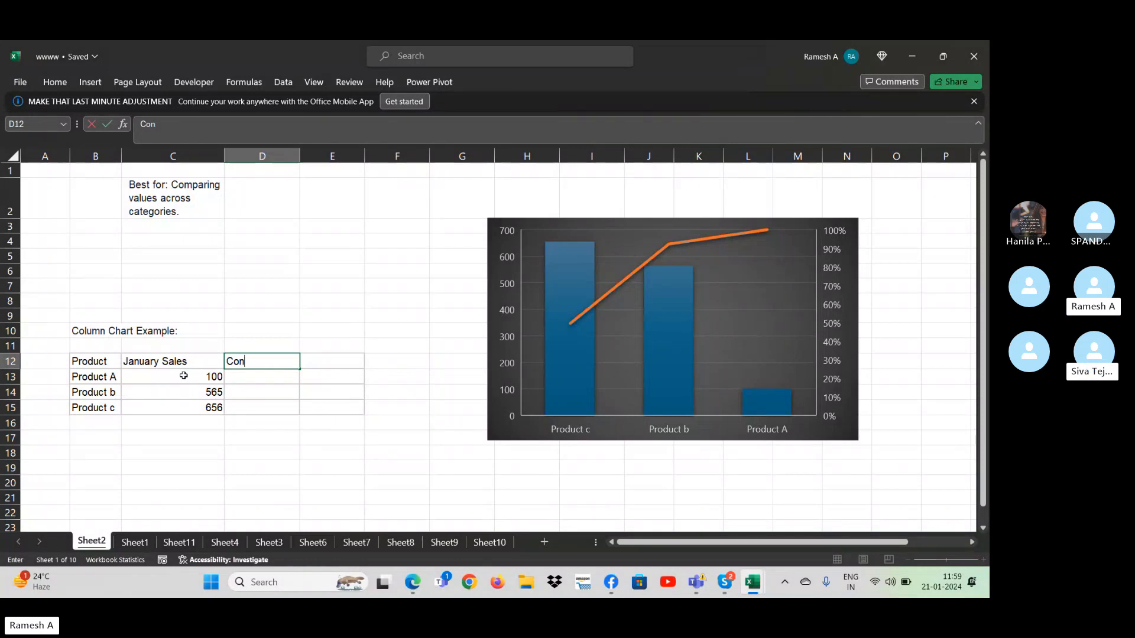
{"action": "type", "text": "tr%"}
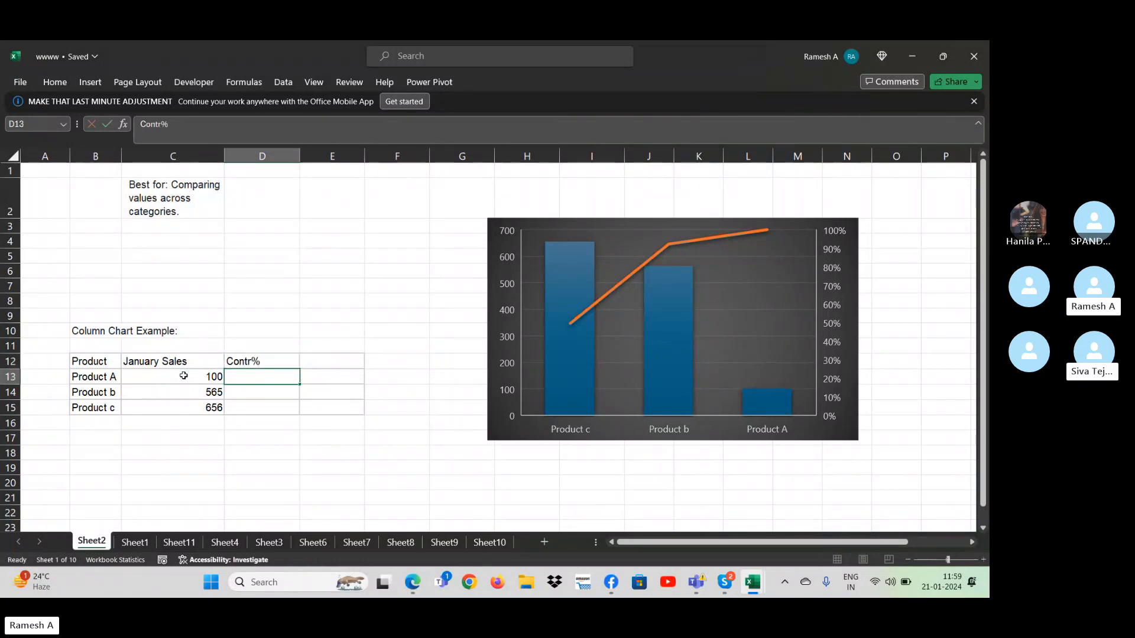
{"action": "key", "text": "Left"}
{"action": "key", "text": "Left"}
{"action": "key", "text": "Right"}
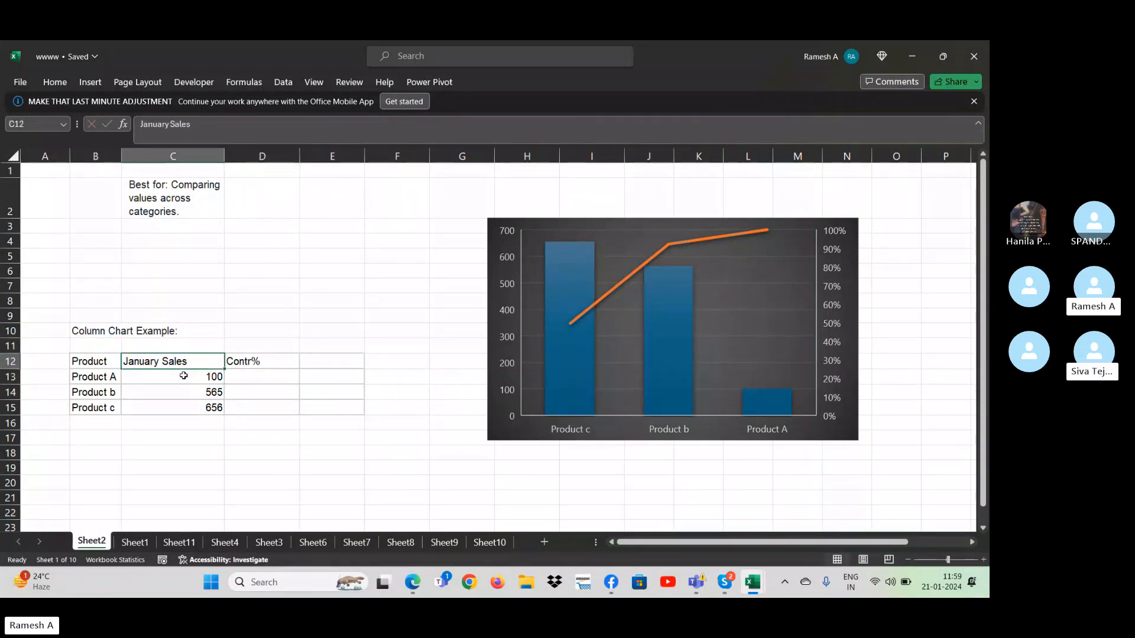
{"action": "type", "text": "Sale"}
{"action": "key", "text": "Return"}
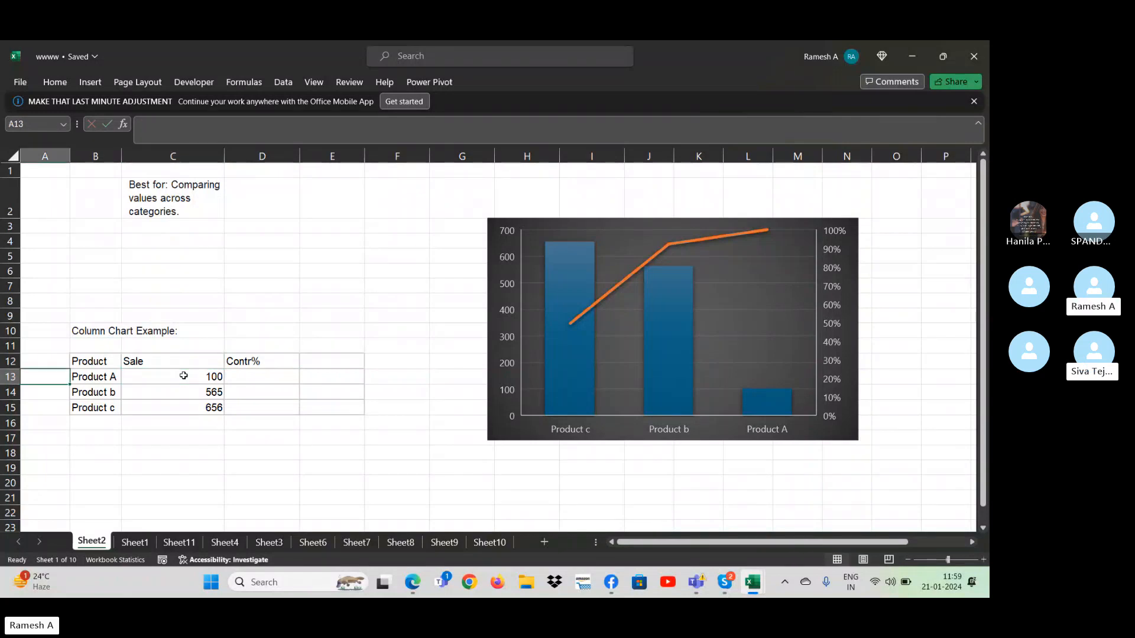
- Replace the three product names in B13:B15 with Jan, Feb and March
{"action": "key", "text": "Left"}
{"action": "type", "text": "Jan"}
{"action": "key", "text": "Return"}
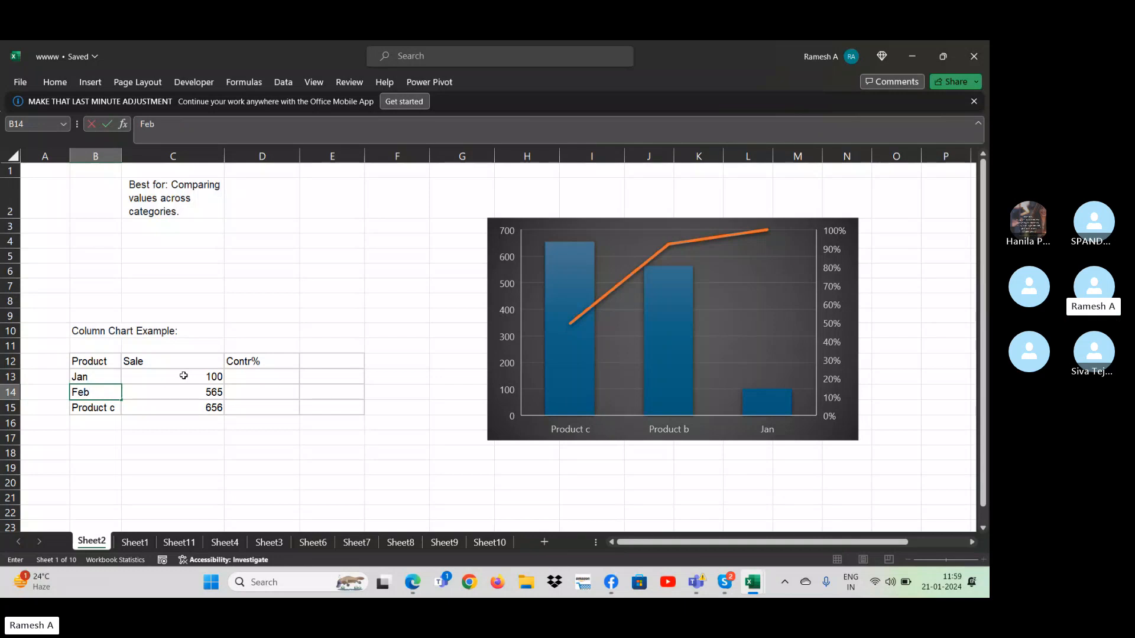
{"action": "key", "text": "Return"}
{"action": "type", "text": "Mar"}
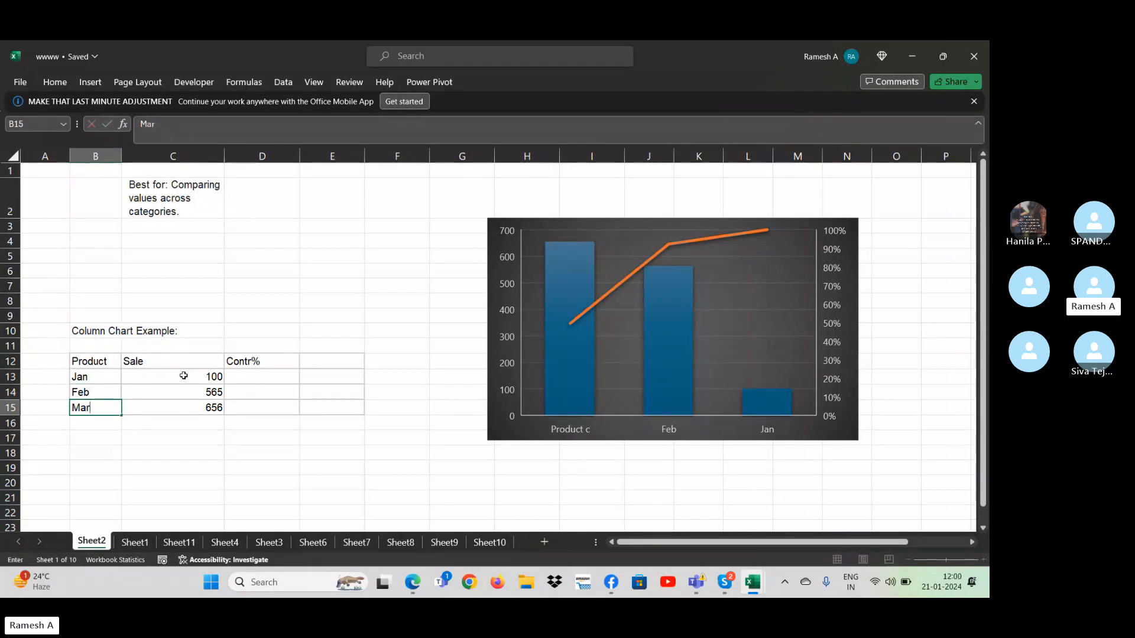
{"action": "type", "text": "ch"}
{"action": "key", "text": "Return"}
{"action": "left_click", "coordinate": [184, 376]}
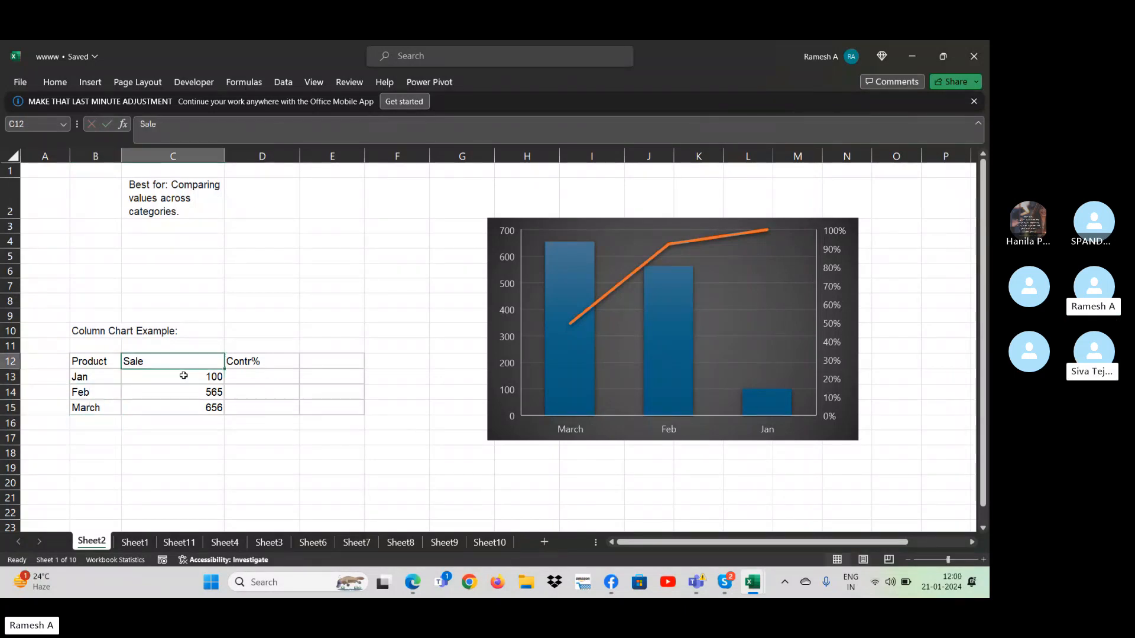
{"action": "key", "text": "Right"}
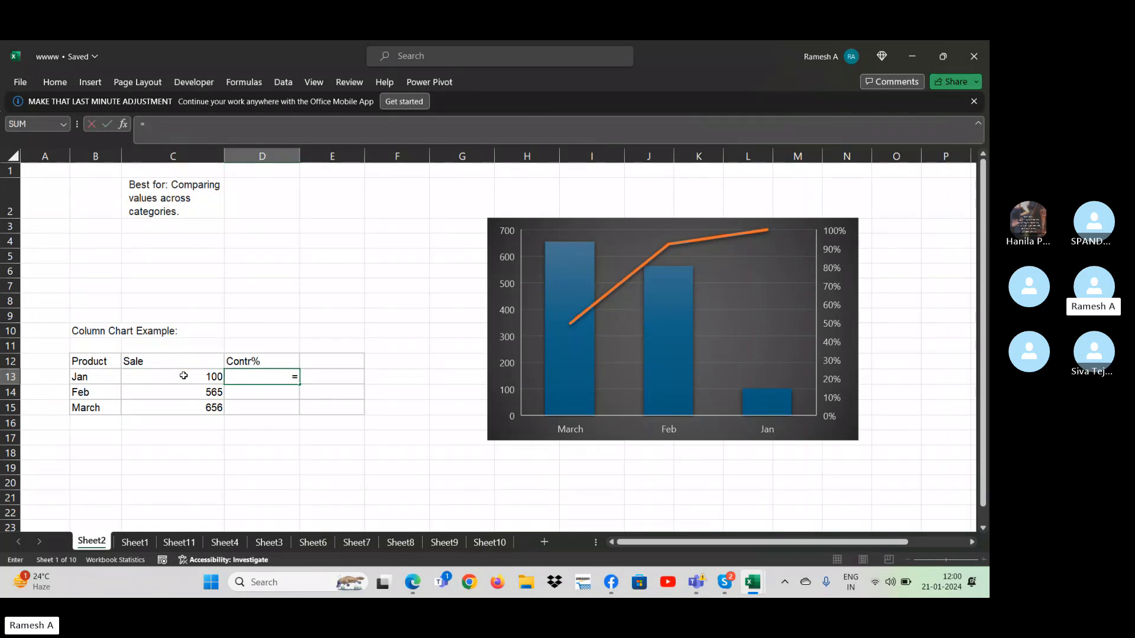
{"action": "type", "text": "="}
{"action": "key", "text": "Escape"}
- Total the Sale column in C16 with AutoSum
{"action": "key", "text": "Left"}
{"action": "key", "text": "Down"}
{"action": "key", "text": "Down"}
{"action": "key", "text": "Down"}
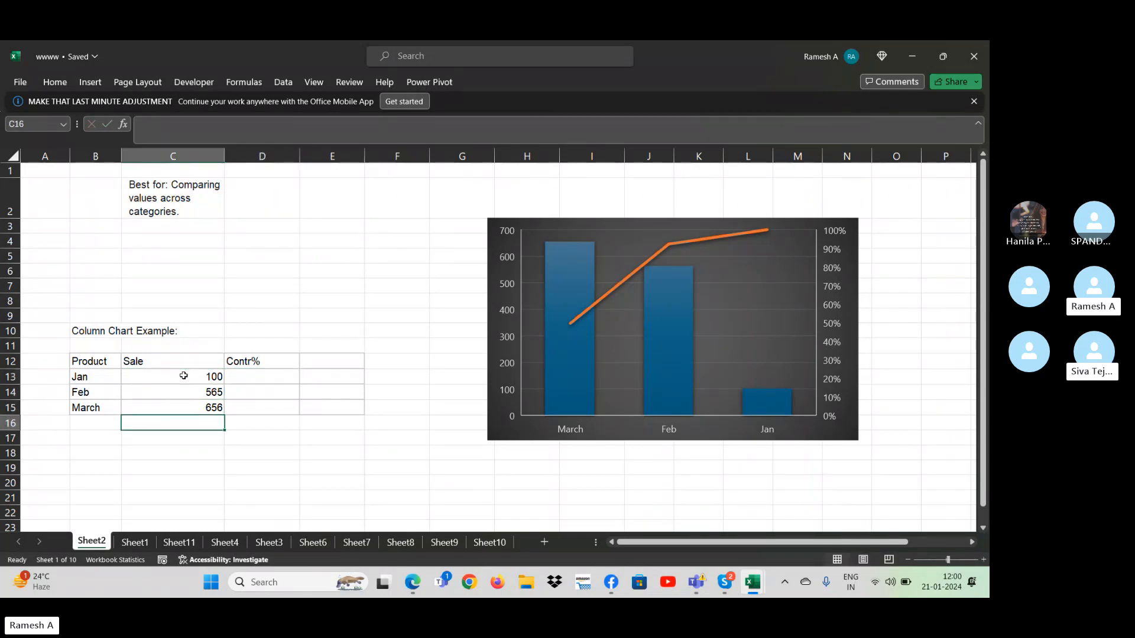
{"action": "key", "text": "alt+equal"}
{"action": "key", "text": "Return"}
- Calculate Jan's share of total sales in D13 with the formula =C13/C16
{"action": "key", "text": "Up"}
{"action": "key", "text": "Up"}
{"action": "key", "text": "Up"}
{"action": "key", "text": "Up"}
{"action": "key", "text": "Right"}
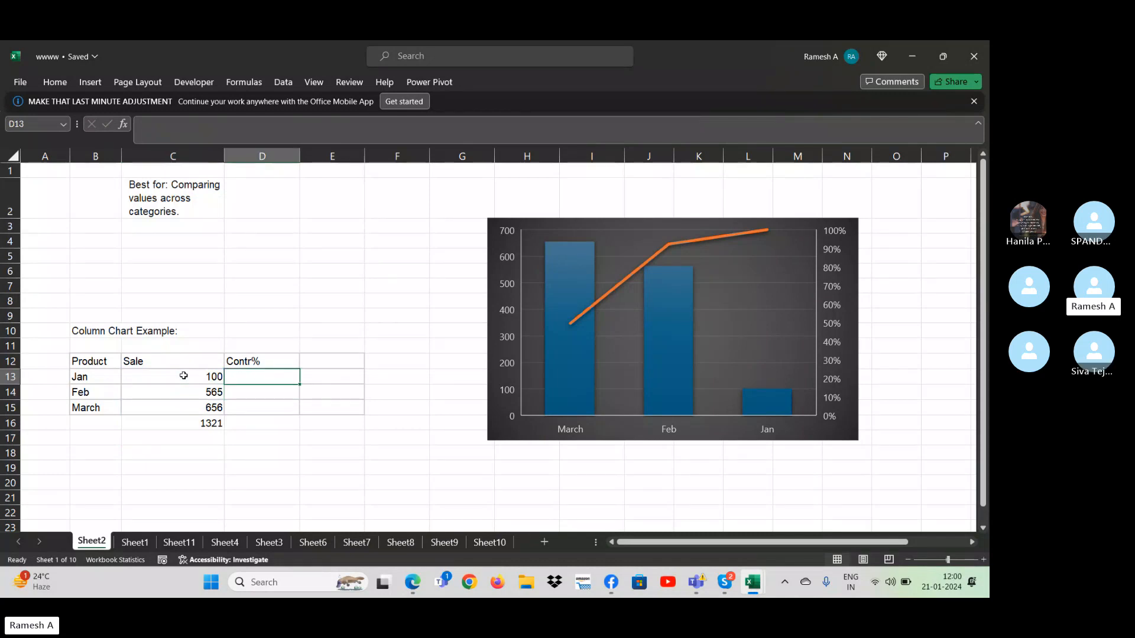
{"action": "type", "text": "="}
{"action": "key", "text": "Left"}
{"action": "type", "text": "/"}
{"action": "key", "text": "Left"}
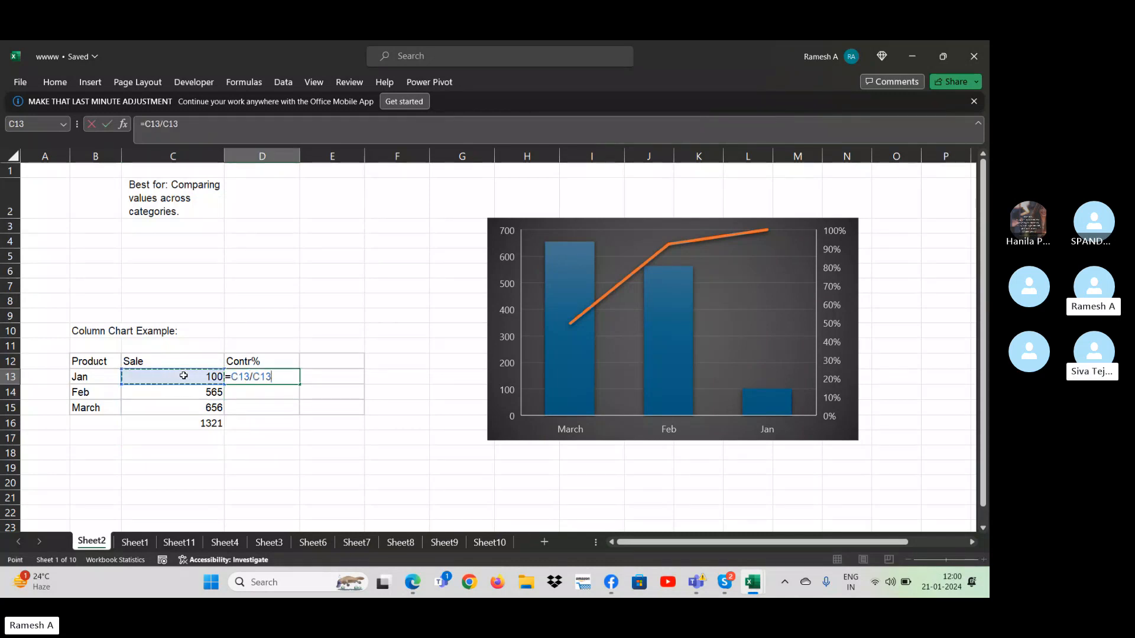
{"action": "key", "text": "Down"}
{"action": "key", "text": "Down"}
{"action": "key", "text": "Down"}
{"action": "key", "text": "Return"}
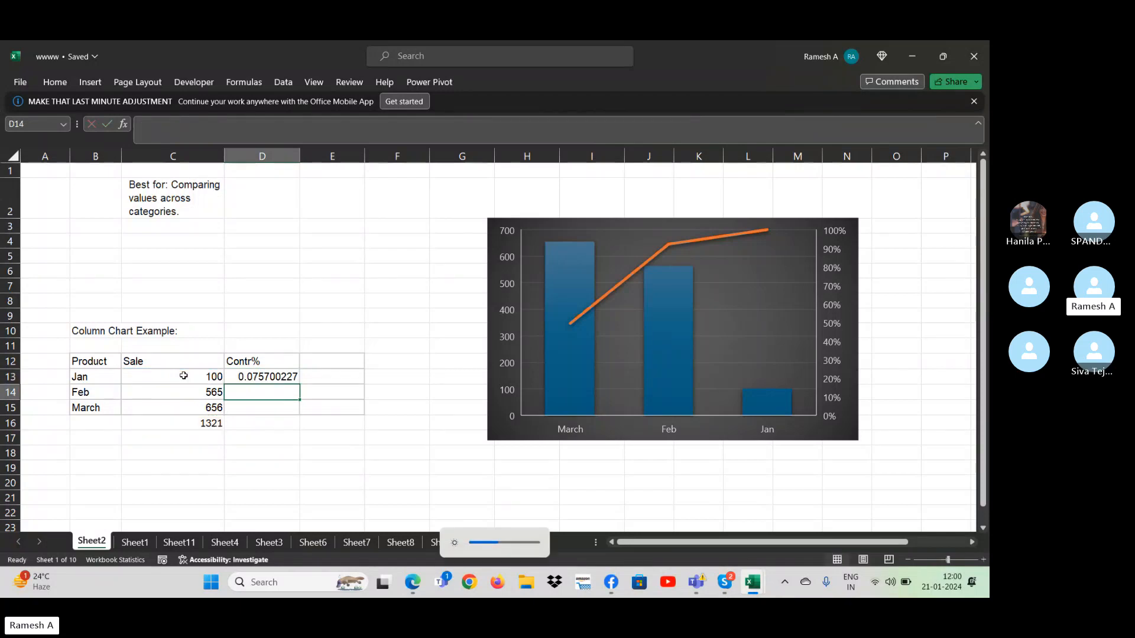
- Fill the Contr% formula from D13 down through the March row and format the three cells as percentages
{"action": "key", "text": "Up"}
{"action": "key", "text": "Left"}
{"action": "key", "text": "ctrl+Down"}
{"action": "key", "text": "Right"}
{"action": "key", "text": "Up"}
{"action": "key", "text": "ctrl+shift+Up"}
{"action": "key", "text": "ctrl+d"}
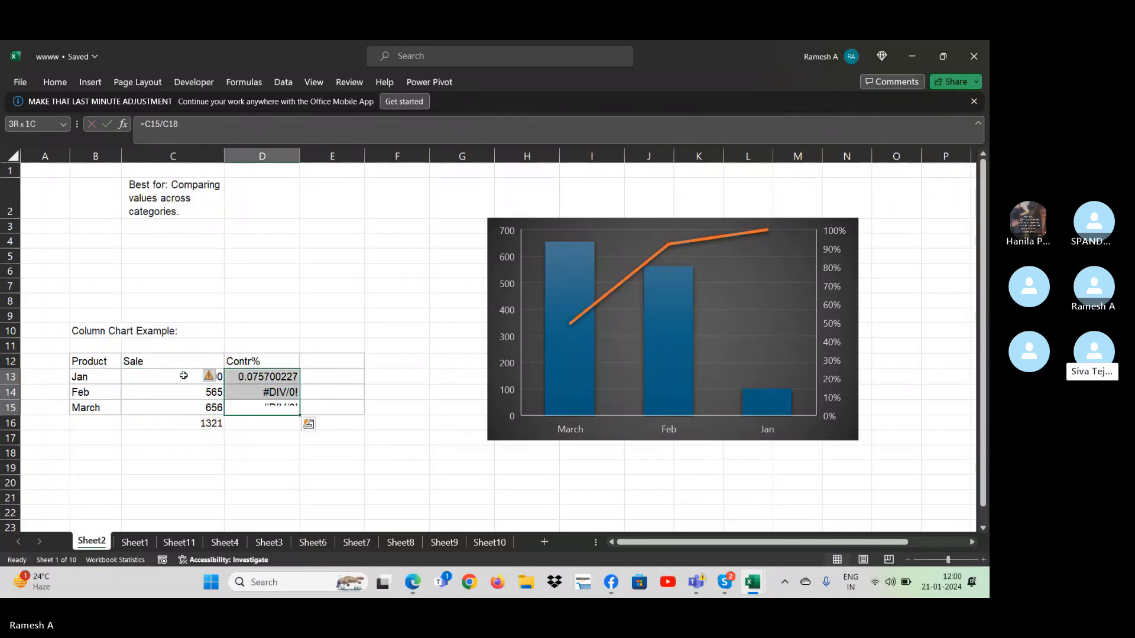
{"action": "left_click", "coordinate": [58, 82]}
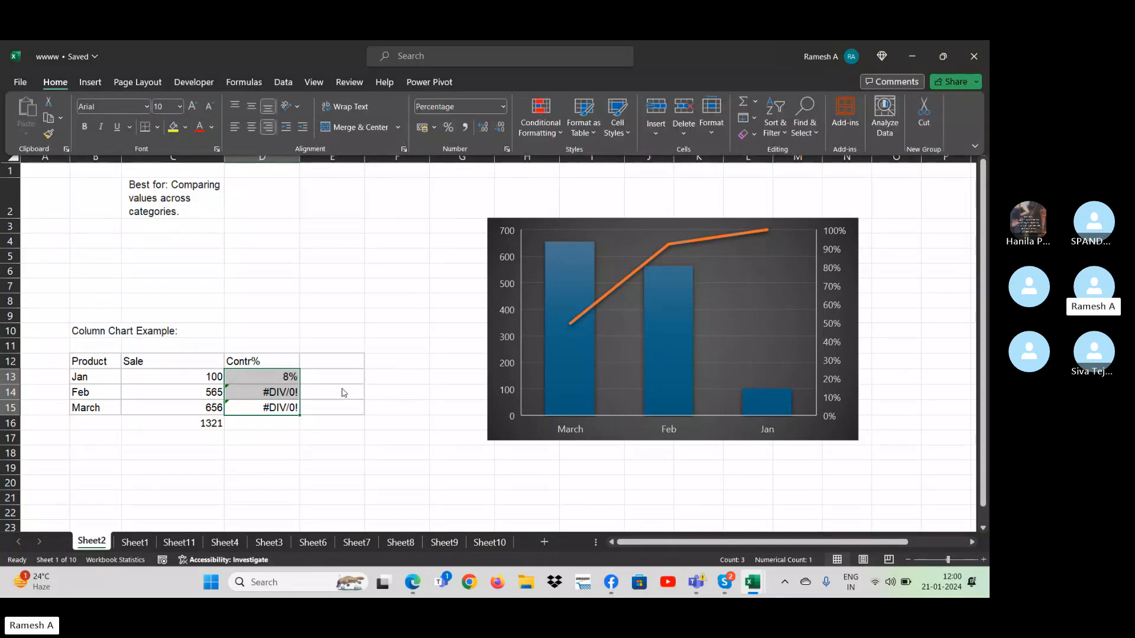
- Try to open the =C13/C16 formula in Jan's Contr% cell for editing
{"action": "left_click", "coordinate": [286, 375]}
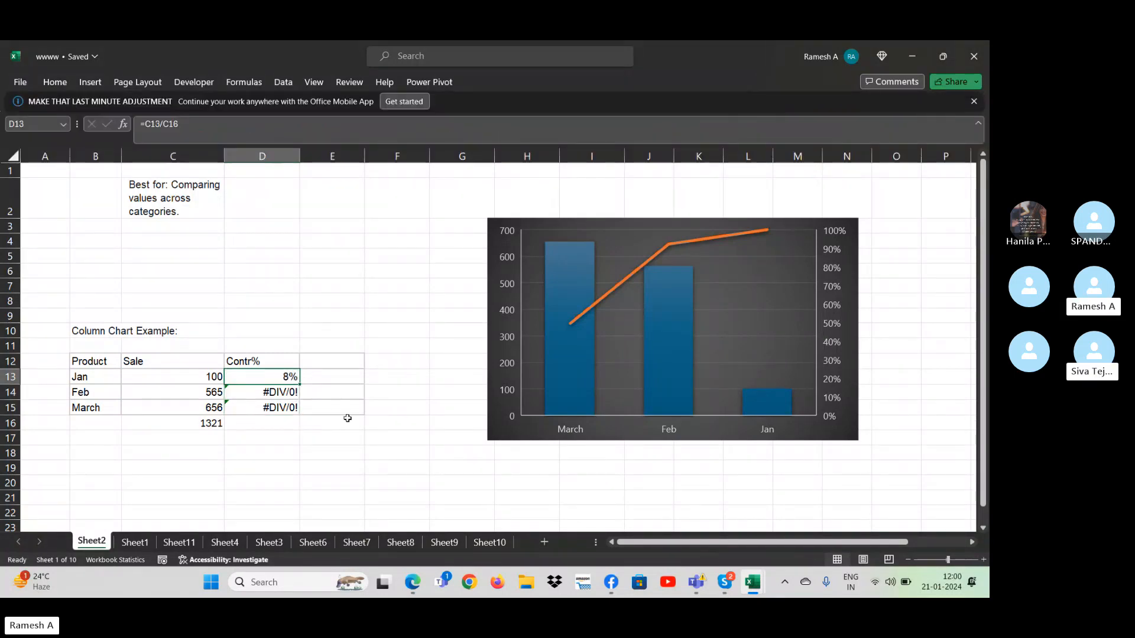
{"action": "key", "text": "F2"}
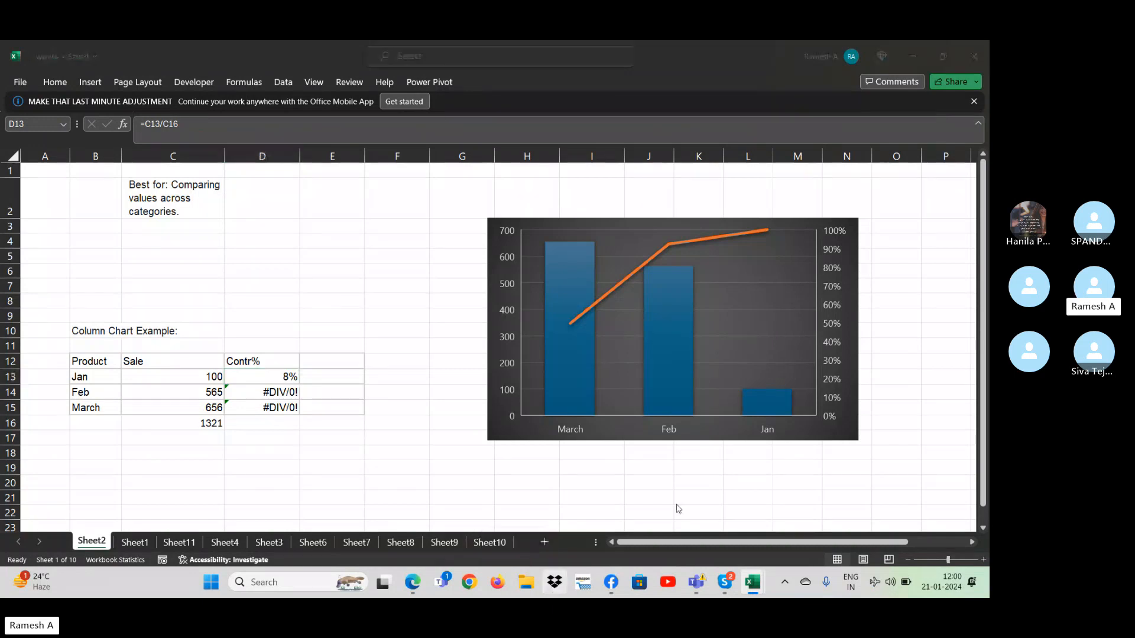
{"action": "left_click", "coordinate": [426, 457]}
{"action": "key", "text": "F2"}
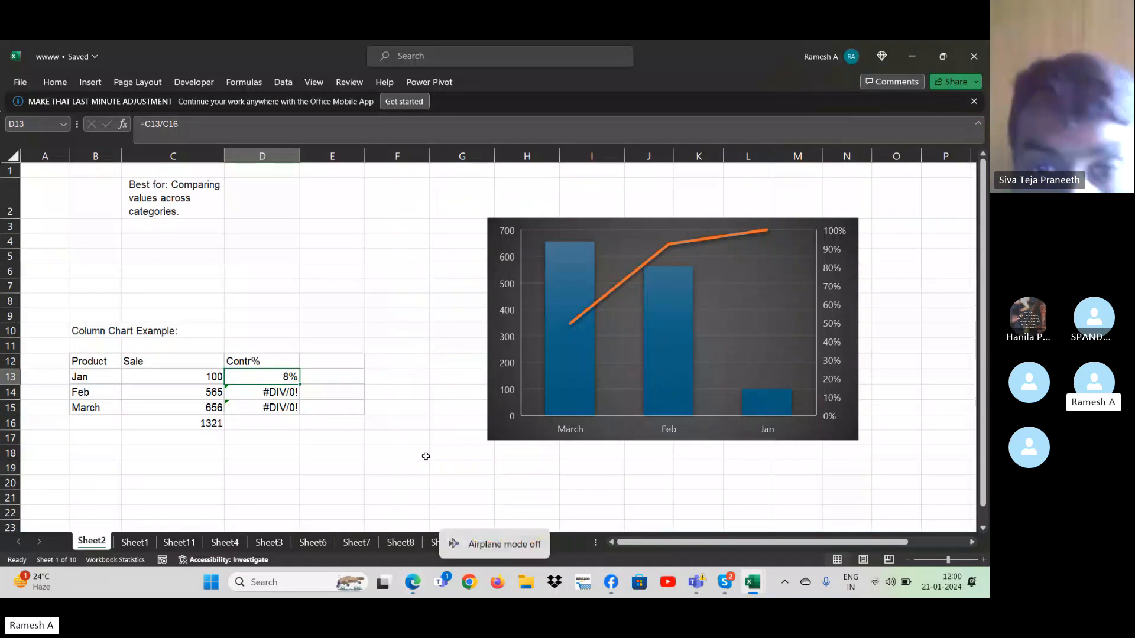
- Switch to the Skype call and stop sharing the screen, confirming the stop
{"action": "left_click", "coordinate": [724, 582]}
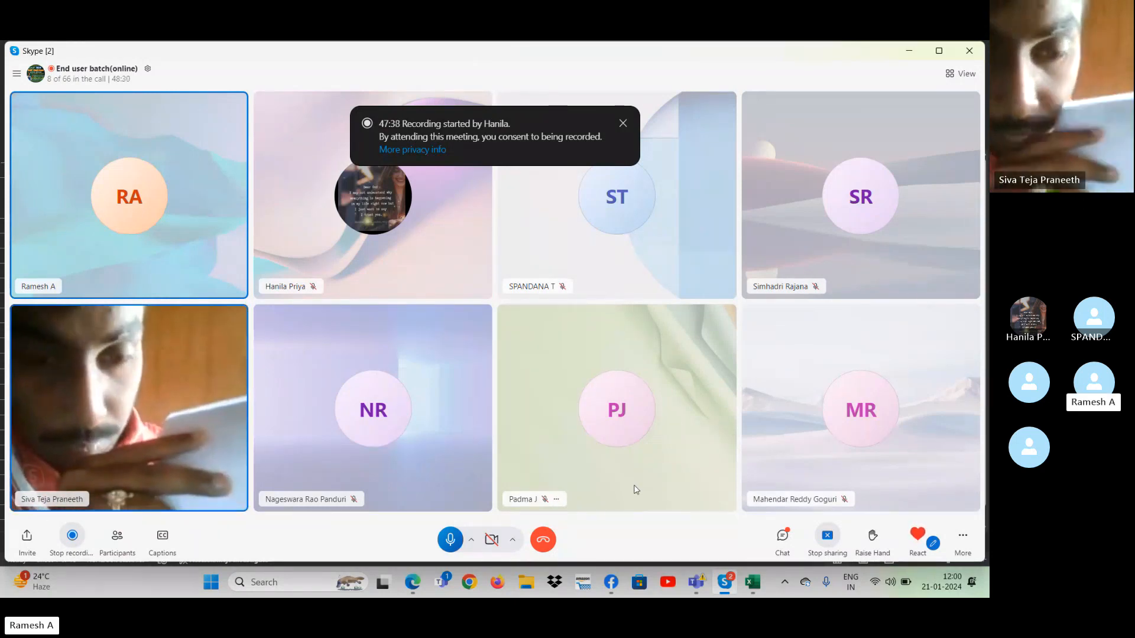
{"action": "left_click", "coordinate": [827, 538]}
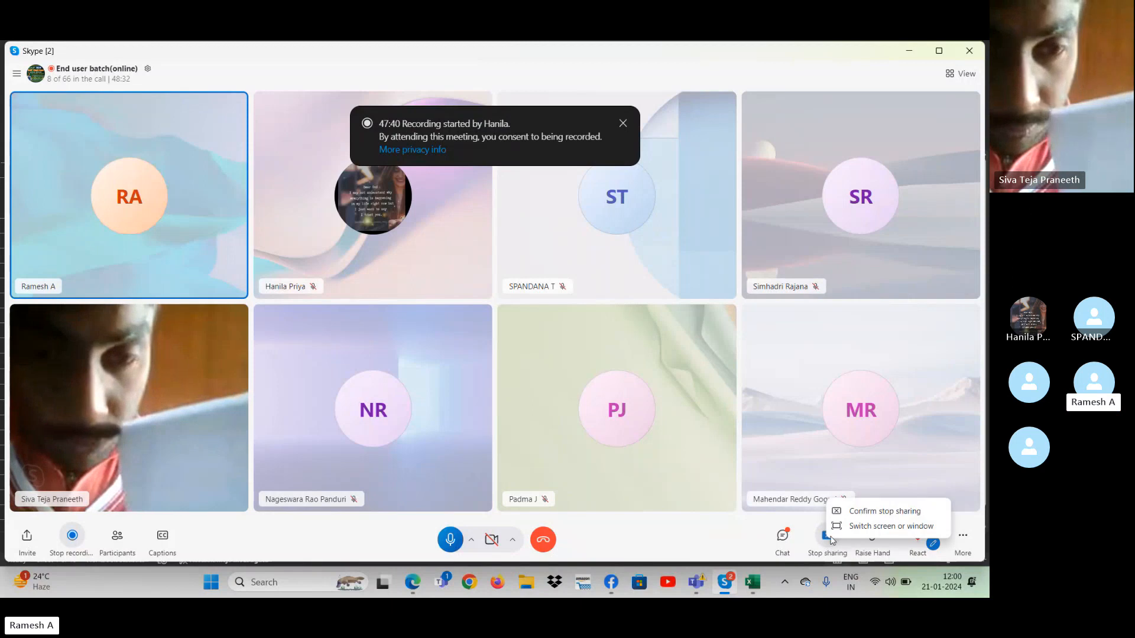
{"action": "left_click", "coordinate": [862, 506]}
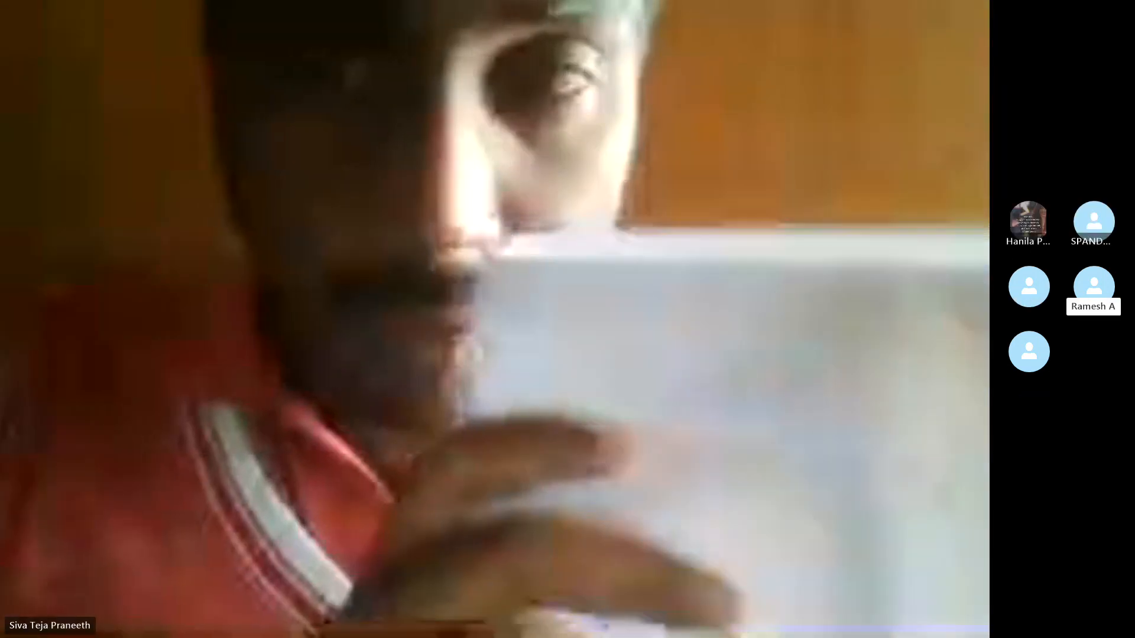
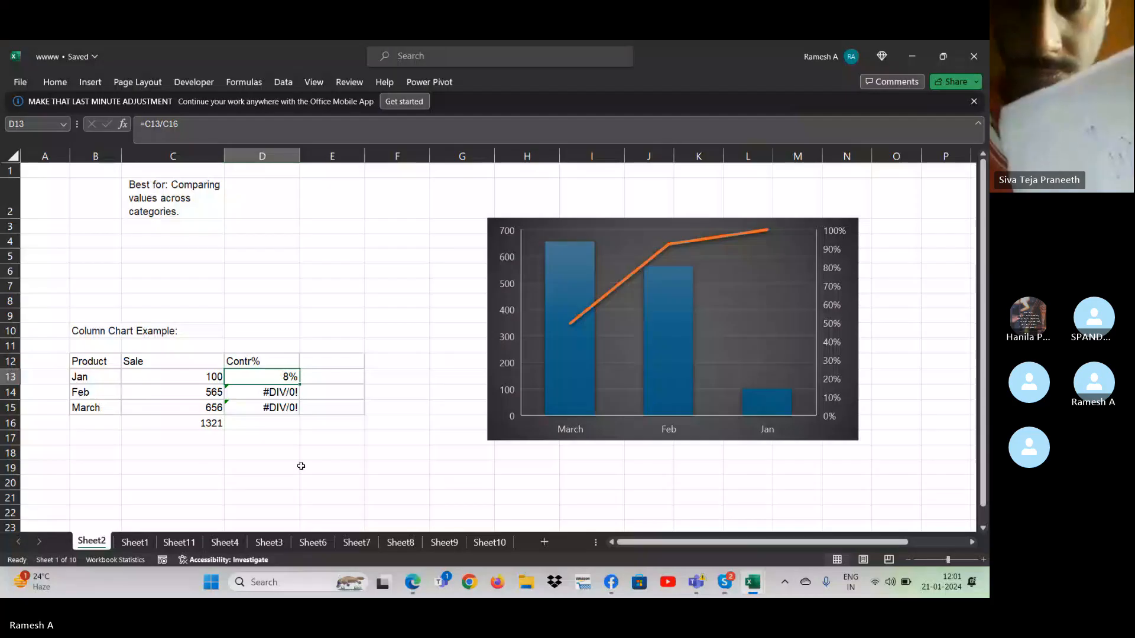
- Go to Sheet10 and select the combo chart example table, H13:J16, with its headers
{"action": "left_click", "coordinate": [286, 476]}
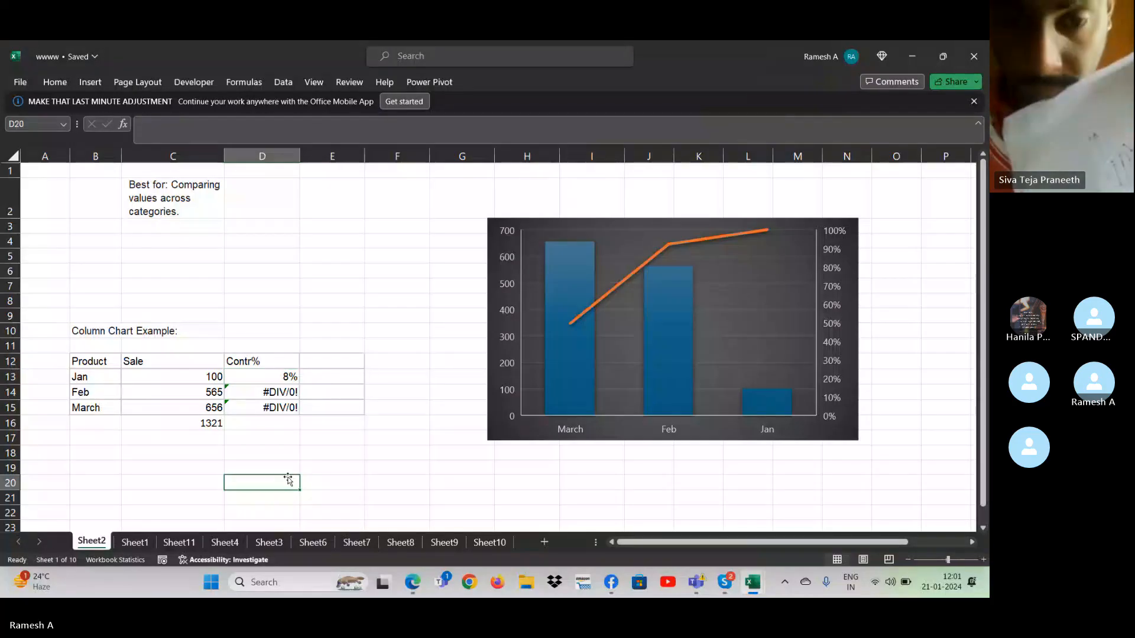
{"action": "left_click", "coordinate": [503, 542]}
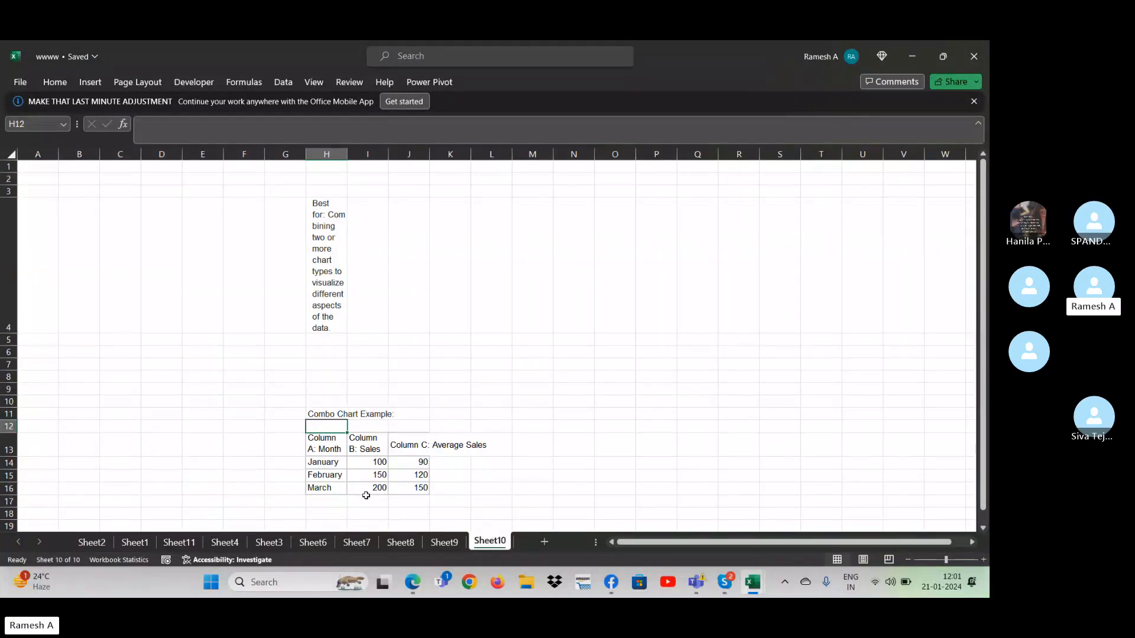
{"action": "key", "text": "Down"}
{"action": "key", "text": "Down"}
{"action": "key", "text": "Down"}
{"action": "key", "text": "Right"}
{"action": "key", "text": "Up"}
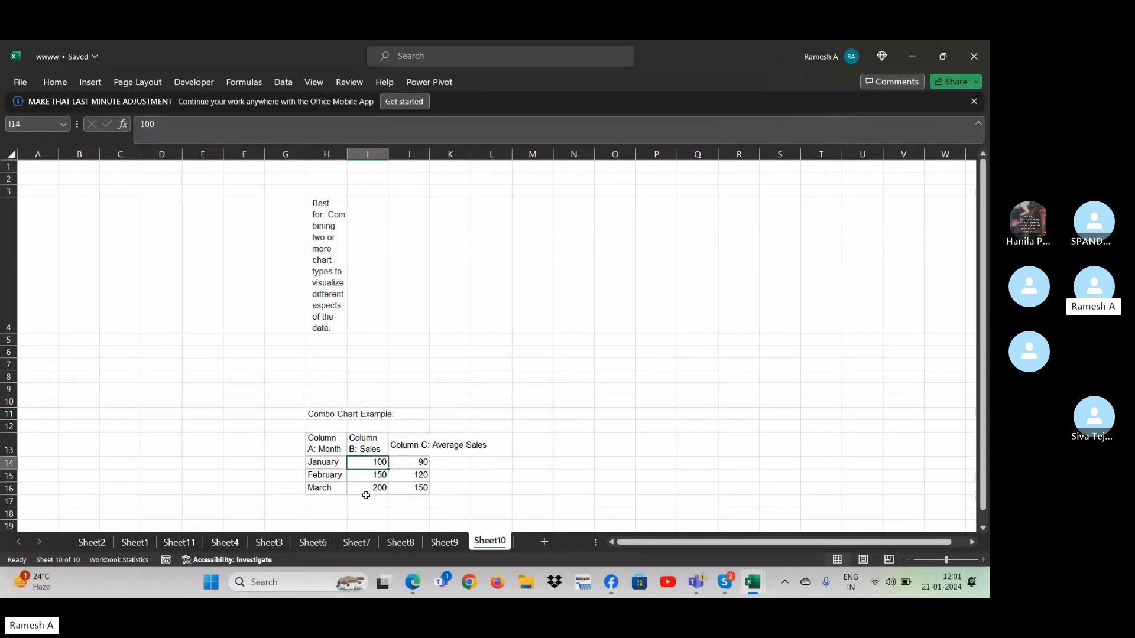
{"action": "key", "text": "Up"}
{"action": "key", "text": "Left"}
{"action": "key", "text": "shift+Right"}
{"action": "key", "text": "shift+Right"}
{"action": "key", "text": "shift+Down"}
{"action": "key", "text": "shift+Down"}
{"action": "key", "text": "shift+Down"}
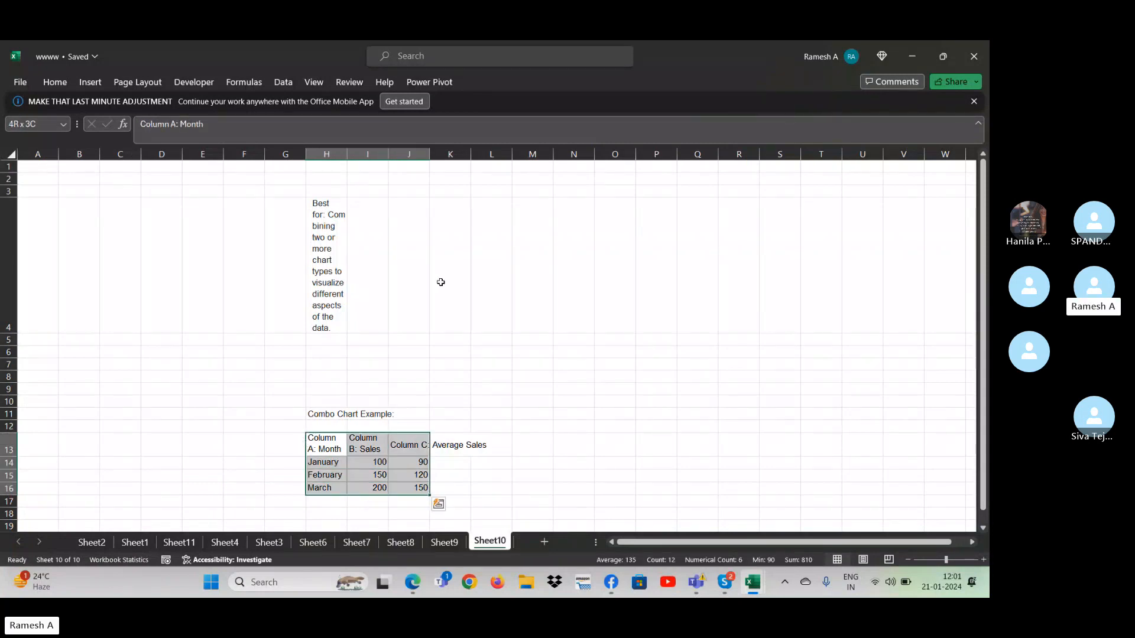
- Insert a clustered column and line combo chart from the selected table and move it clear of the data, over columns L to S
{"action": "left_click", "coordinate": [898, 139]}
{"action": "left_click", "coordinate": [369, 436]}
{"action": "left_click", "coordinate": [284, 84]}
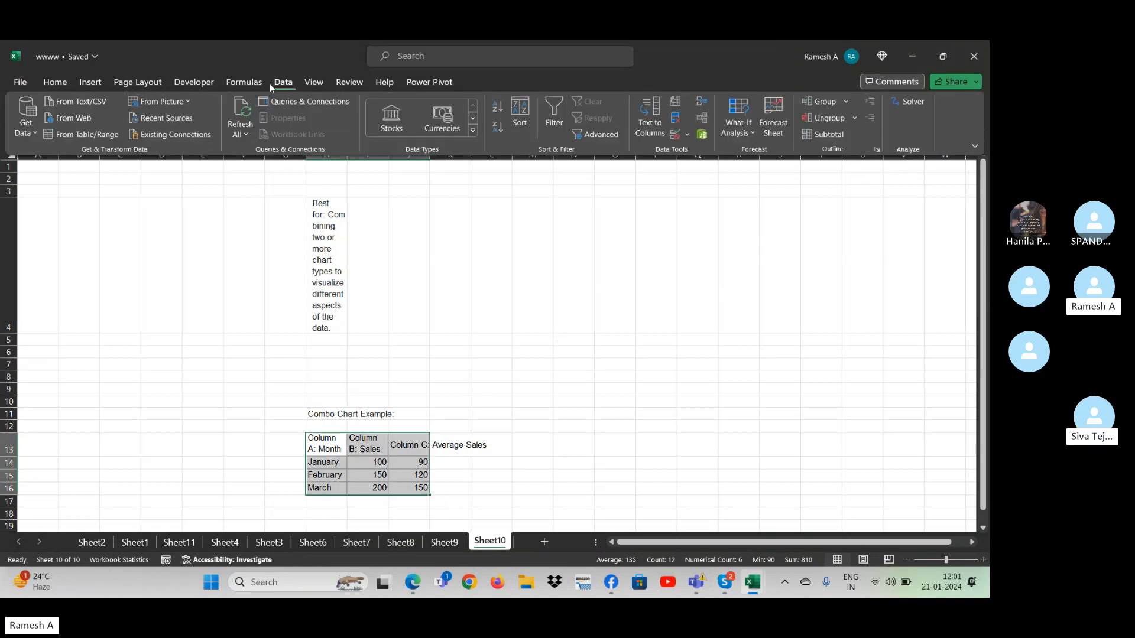
{"action": "left_click", "coordinate": [84, 86]}
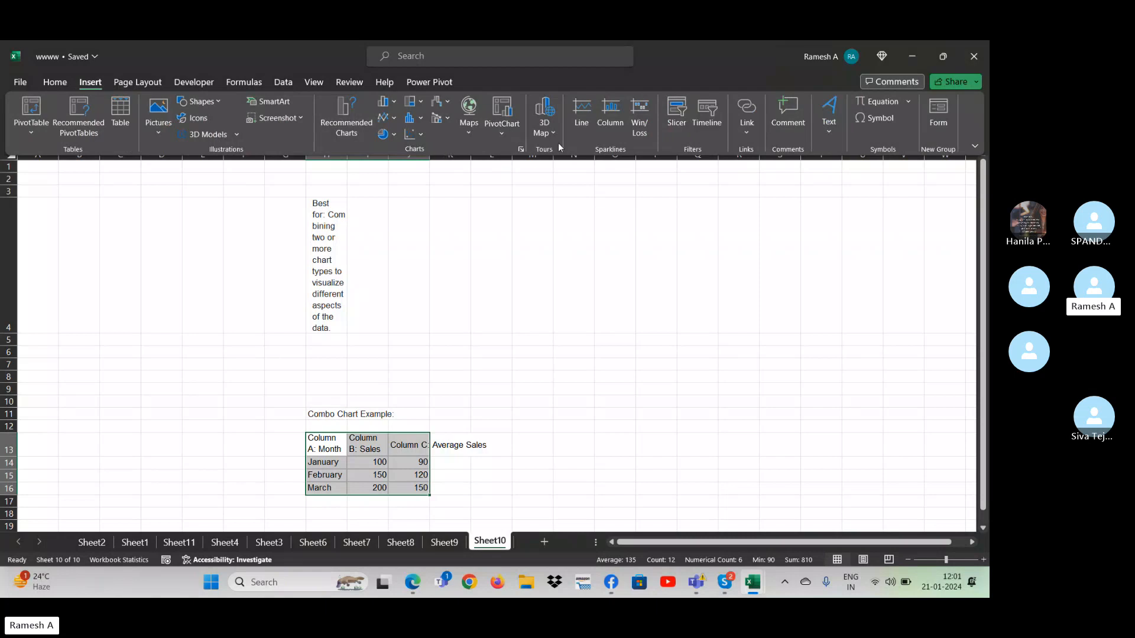
{"action": "left_click", "coordinate": [398, 102]}
{"action": "left_click", "coordinate": [397, 103]}
{"action": "left_click", "coordinate": [421, 120]}
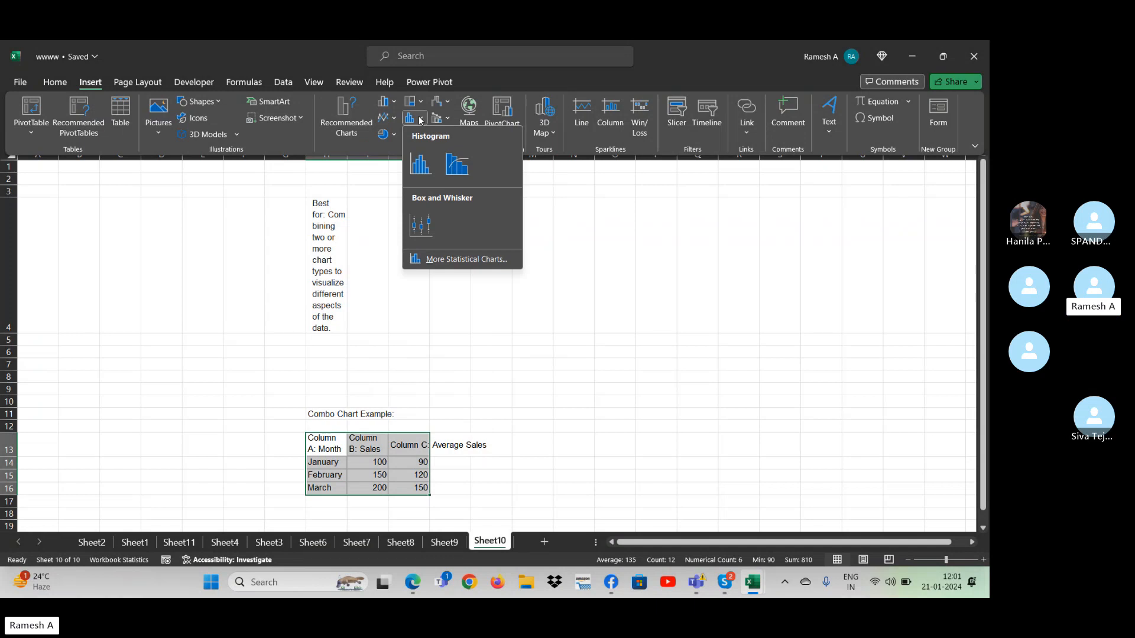
{"action": "left_click", "coordinate": [420, 119]}
{"action": "left_click", "coordinate": [420, 101]}
{"action": "left_click", "coordinate": [420, 102]}
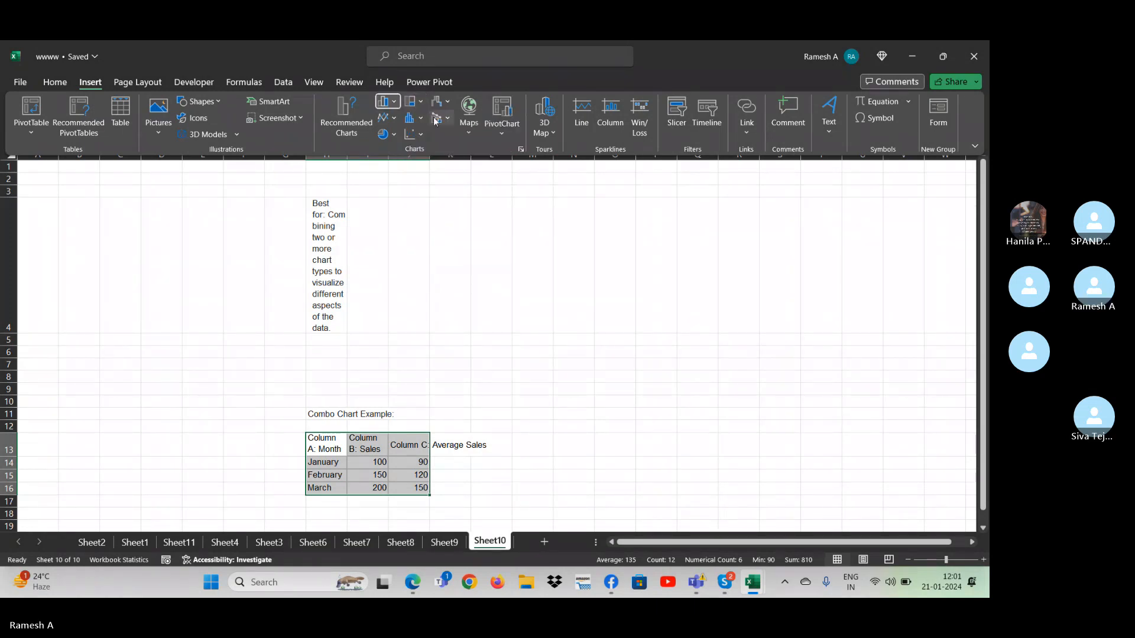
{"action": "left_click", "coordinate": [450, 107]}
{"action": "left_click", "coordinate": [450, 120]}
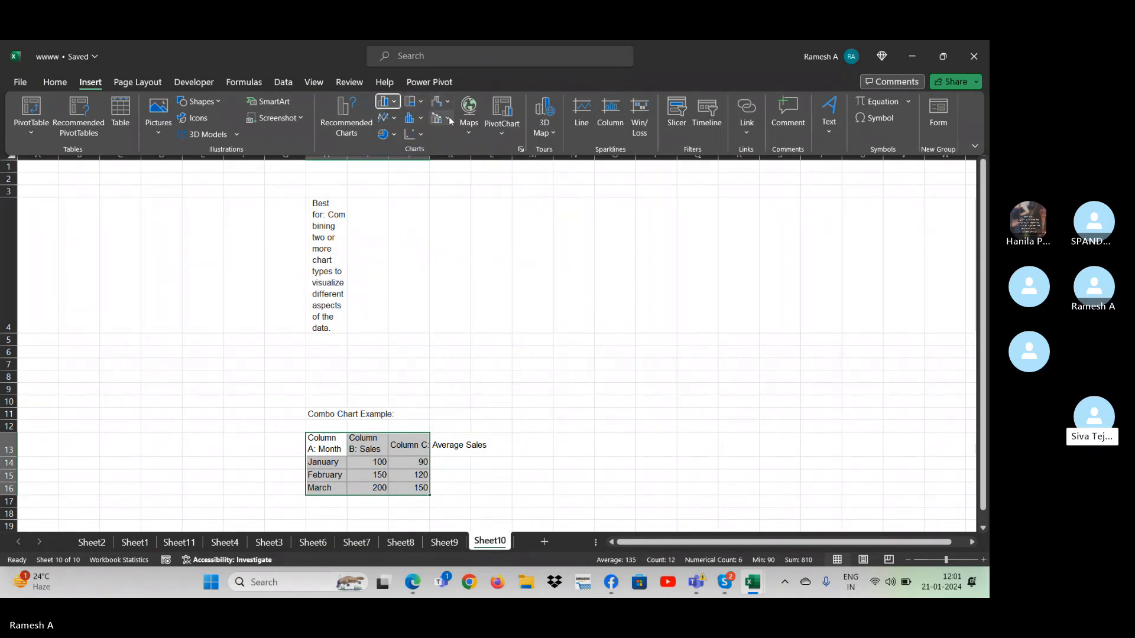
{"action": "left_click", "coordinate": [451, 121]}
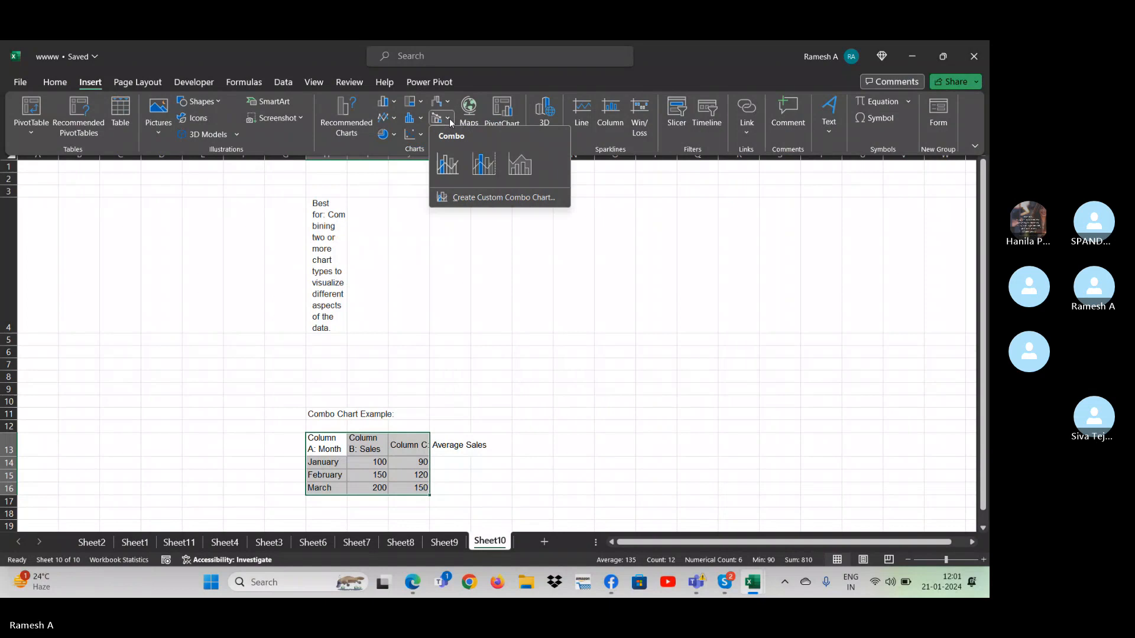
{"action": "left_click", "coordinate": [457, 170]}
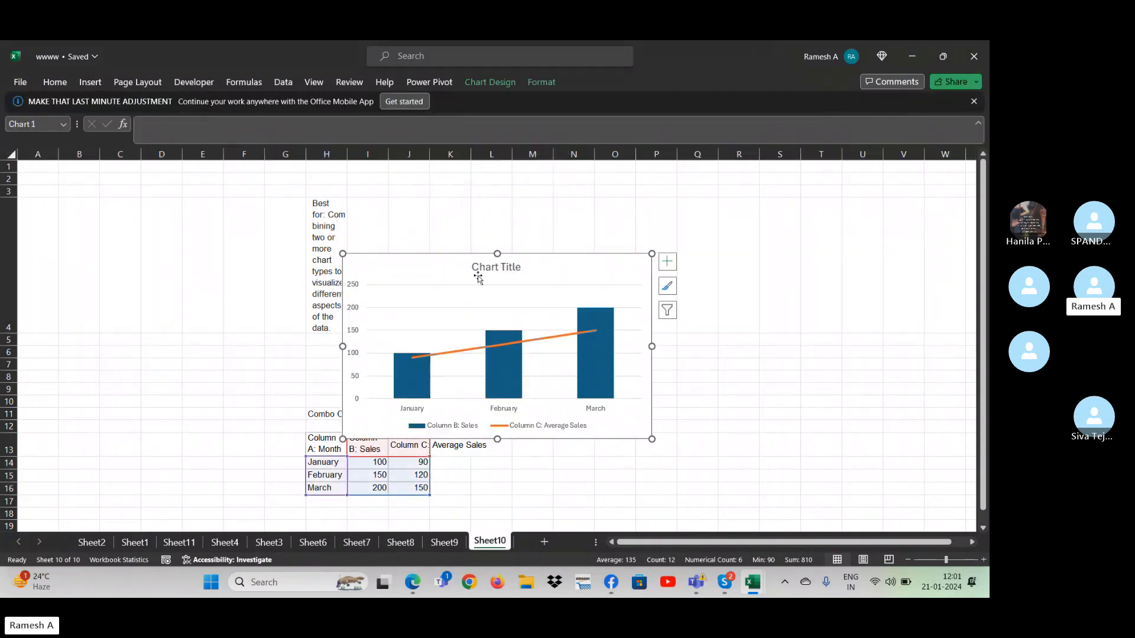
{"action": "left_click_drag", "start_coordinate": [490, 272], "coordinate": [642, 231]}
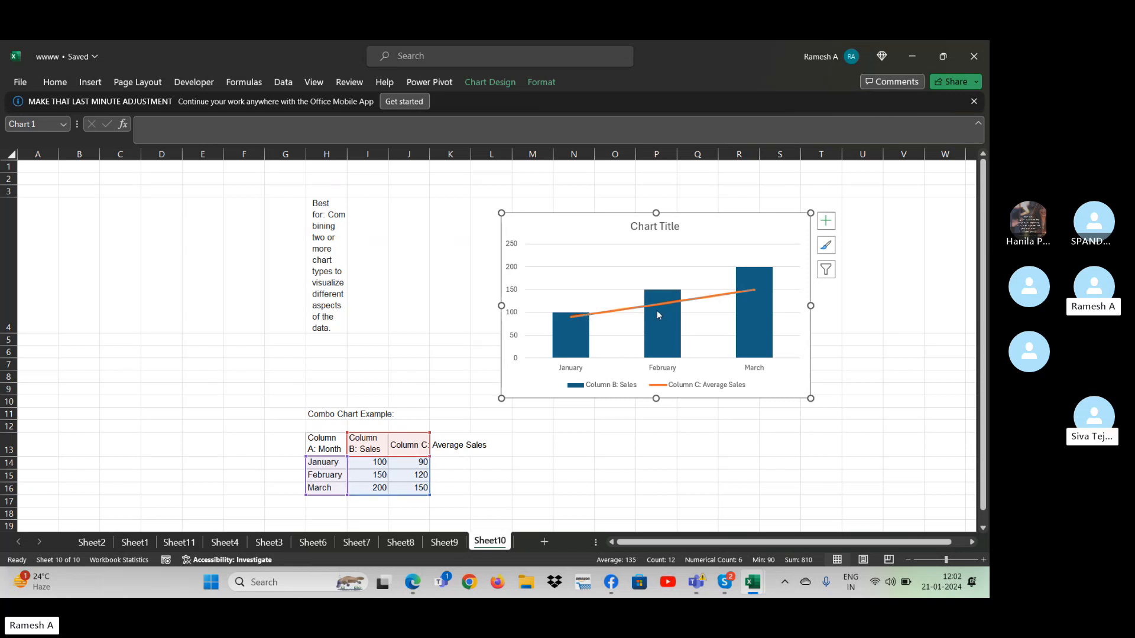
- Apply the dark-background chart style with gradient blue columns to the combo chart
{"action": "left_click", "coordinate": [827, 223]}
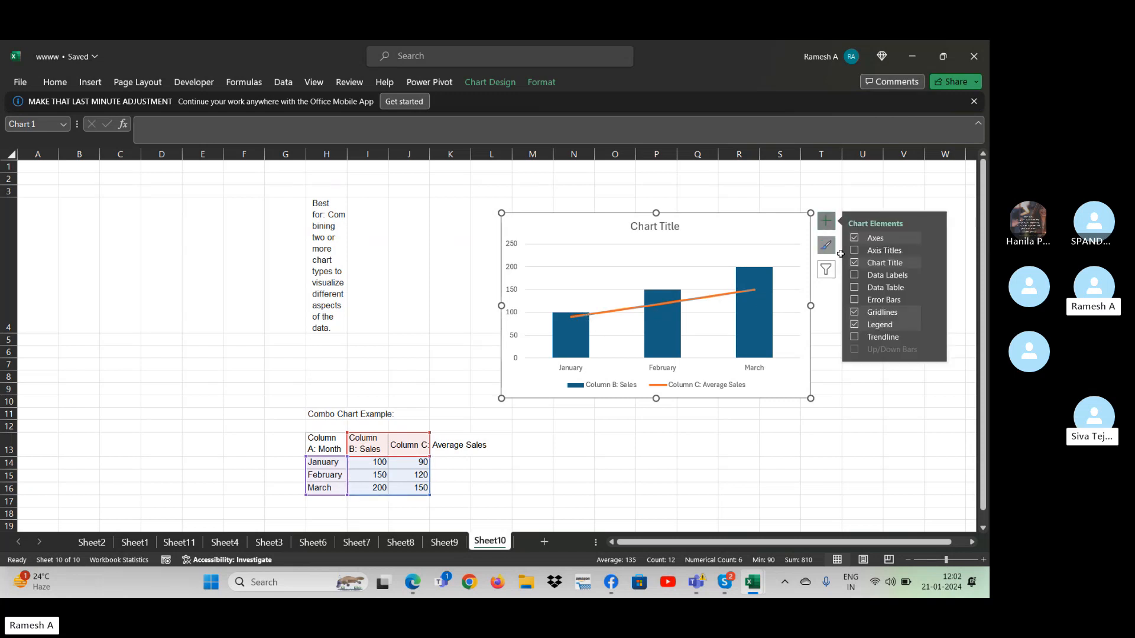
{"action": "left_click", "coordinate": [827, 249]}
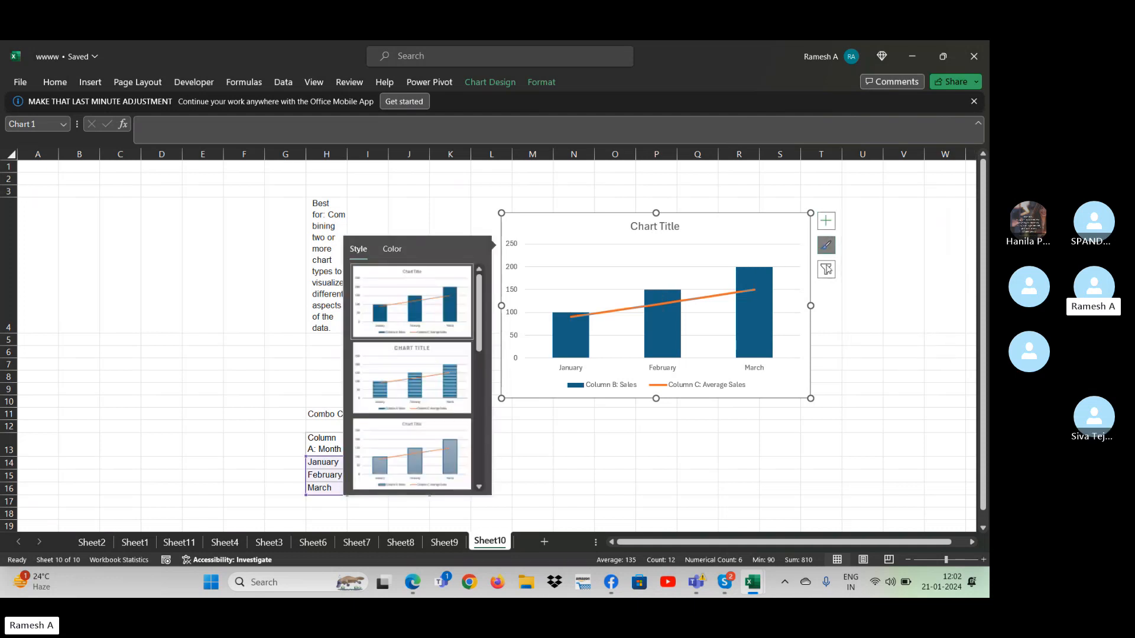
{"action": "scroll", "coordinate": [482, 374], "scroll_direction": "down", "scroll_amount": 3}
{"action": "left_click_drag", "start_coordinate": [482, 374], "coordinate": [473, 473]}
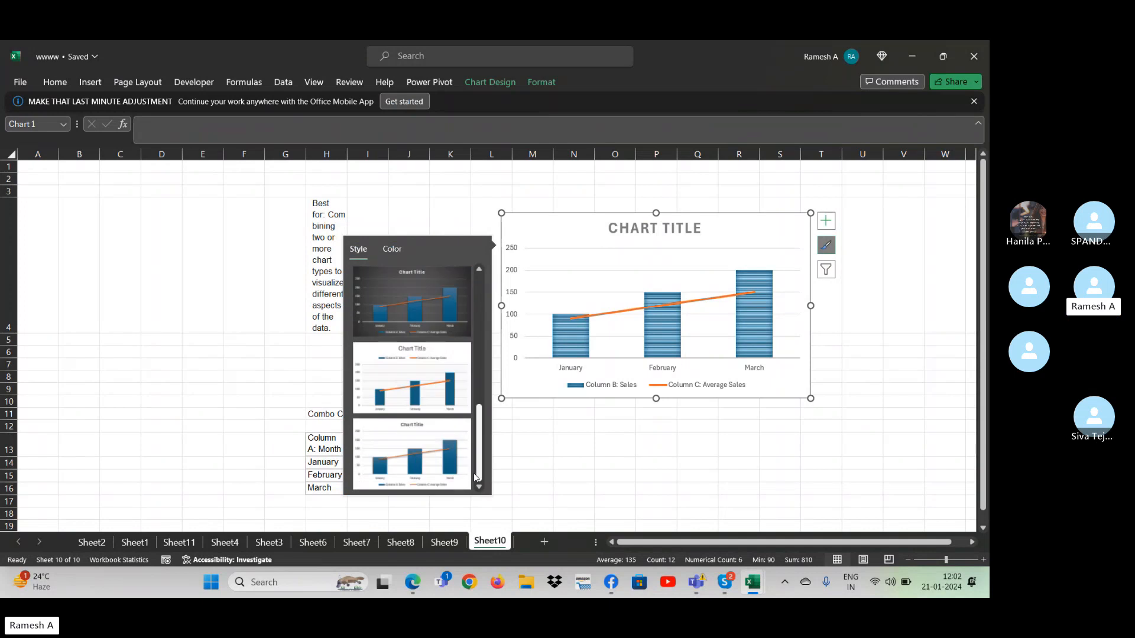
{"action": "left_click", "coordinate": [413, 328]}
{"action": "left_click", "coordinate": [713, 306]}
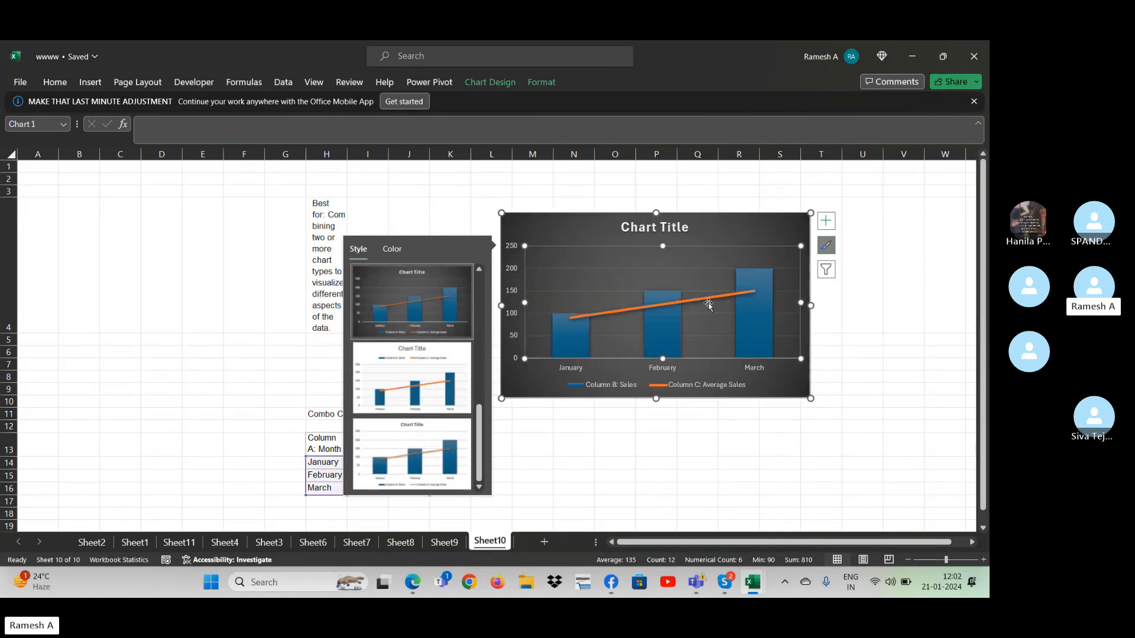
{"action": "left_click", "coordinate": [453, 207]}
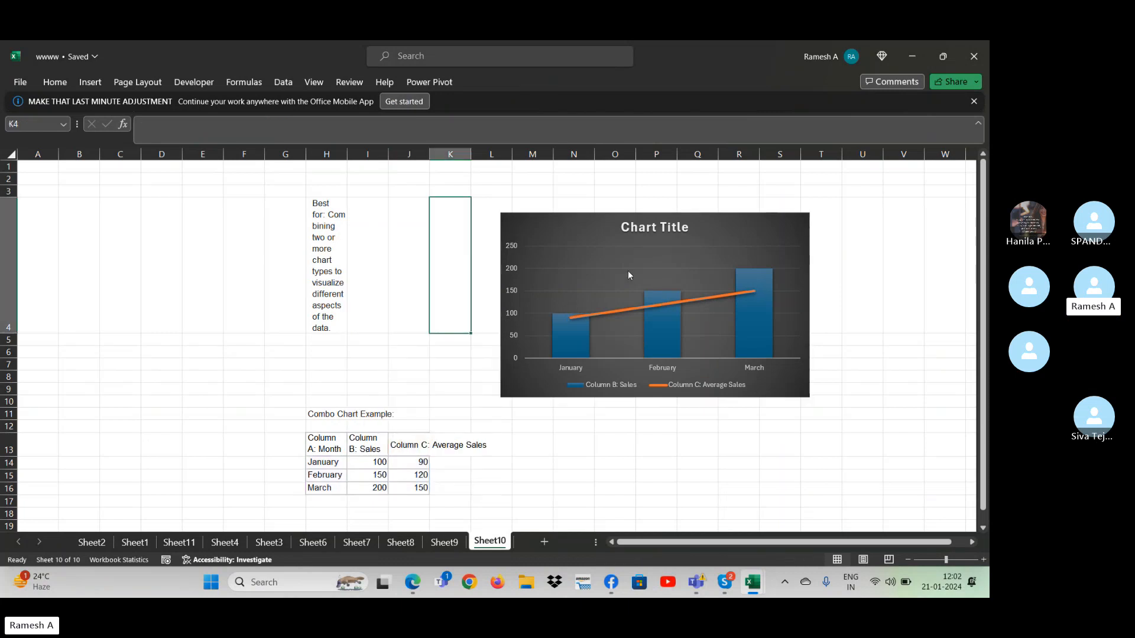
{"action": "left_click", "coordinate": [707, 299]}
{"action": "right_click", "coordinate": [708, 299]}
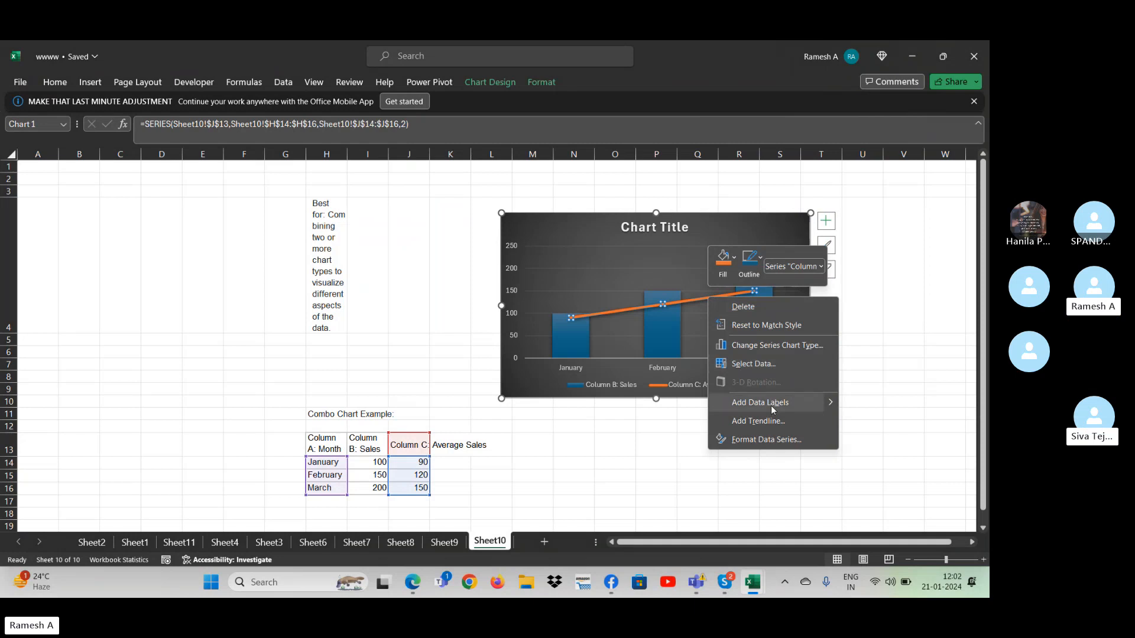
{"action": "left_click", "coordinate": [772, 440]}
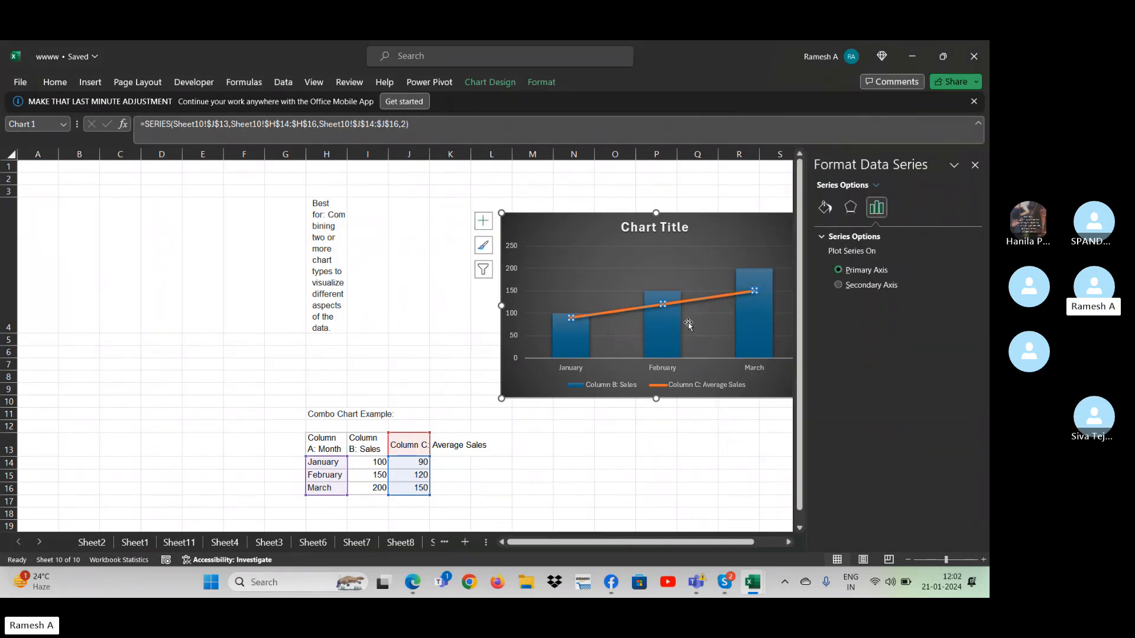
{"action": "left_click", "coordinate": [973, 168]}
- Try adding a straight arrow shape inside the combo chart, starting at the average sales line just before March
{"action": "left_click", "coordinate": [494, 81]}
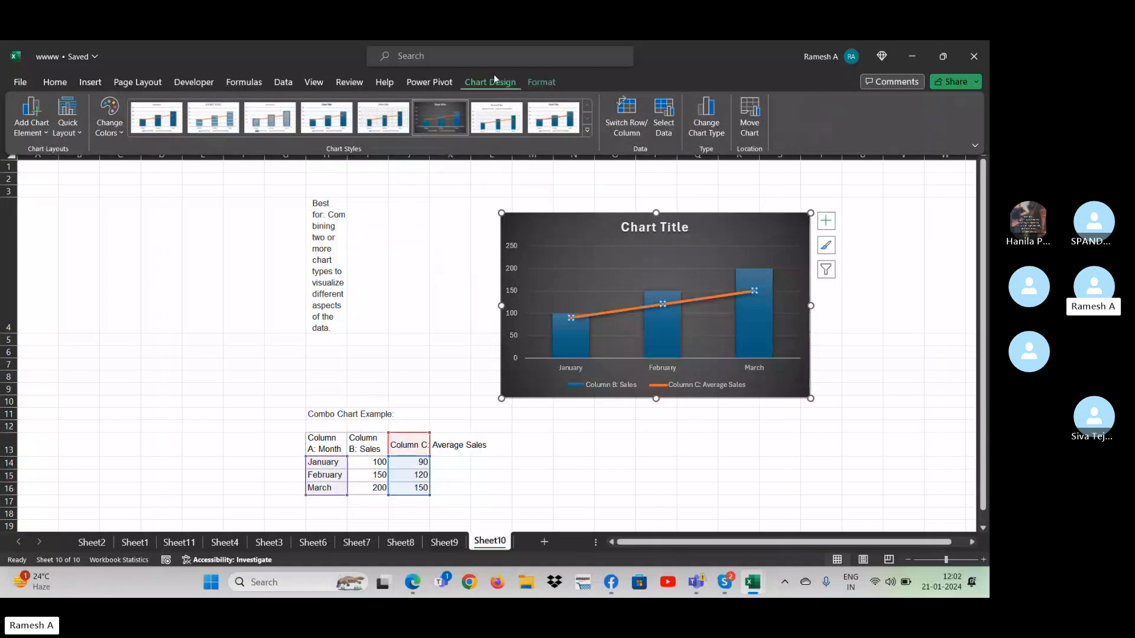
{"action": "left_click", "coordinate": [541, 82]}
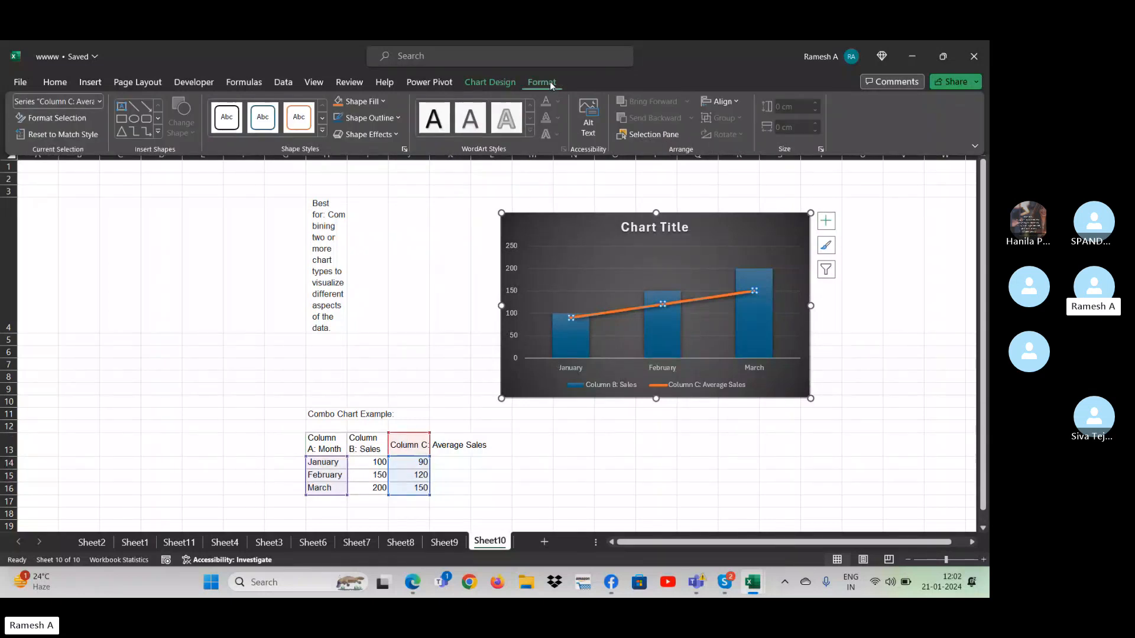
{"action": "left_click", "coordinate": [146, 110]}
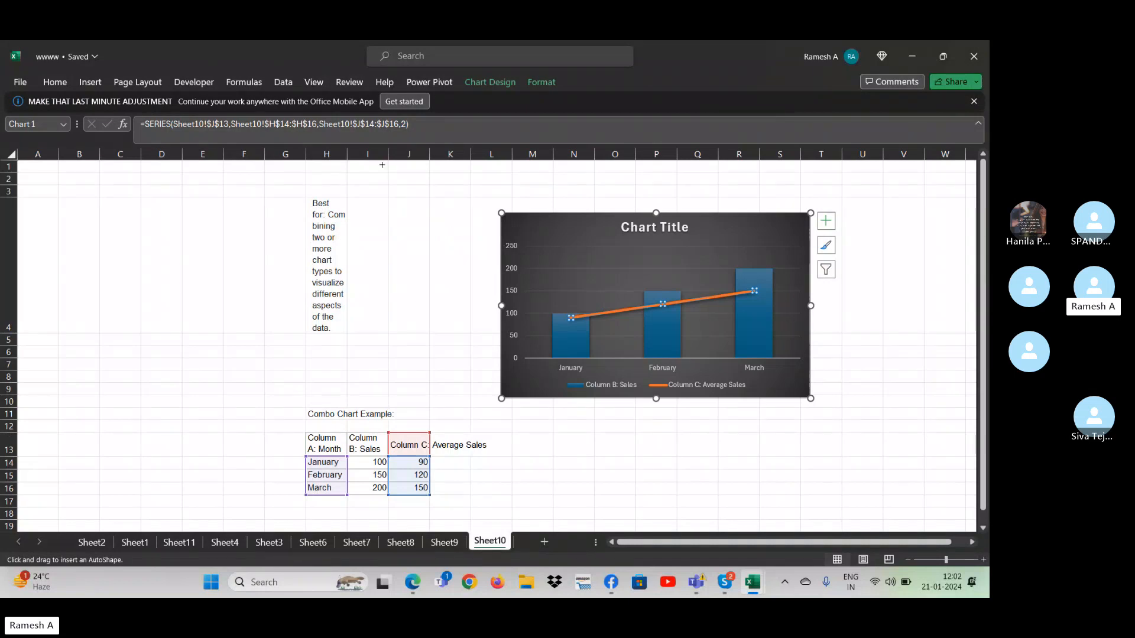
{"action": "left_click", "coordinate": [714, 300]}
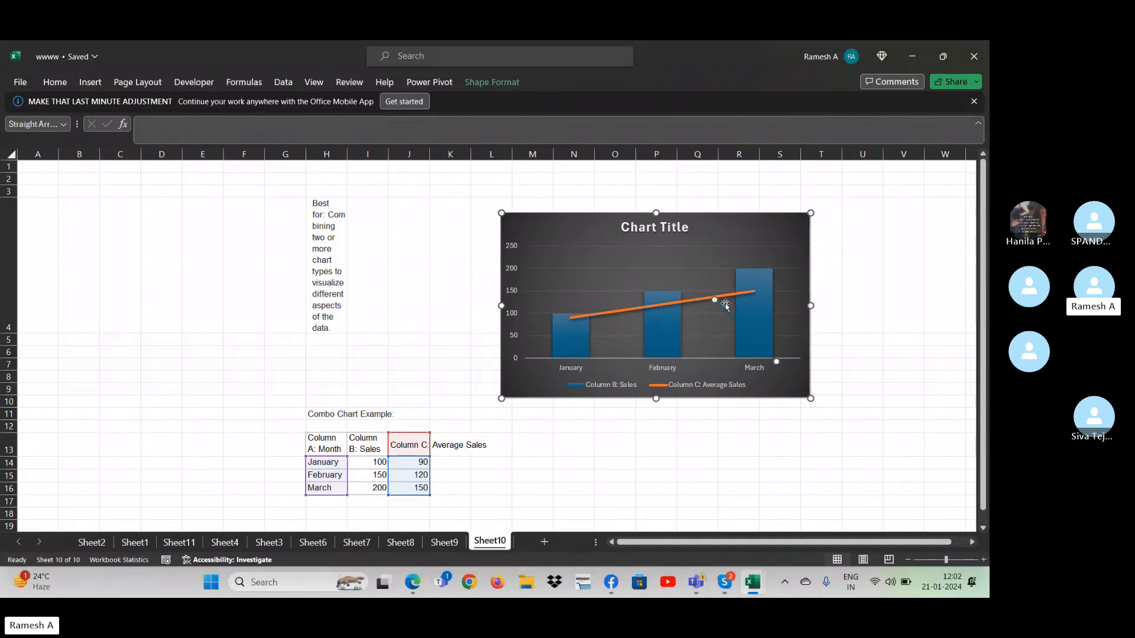
{"action": "left_click", "coordinate": [883, 380]}
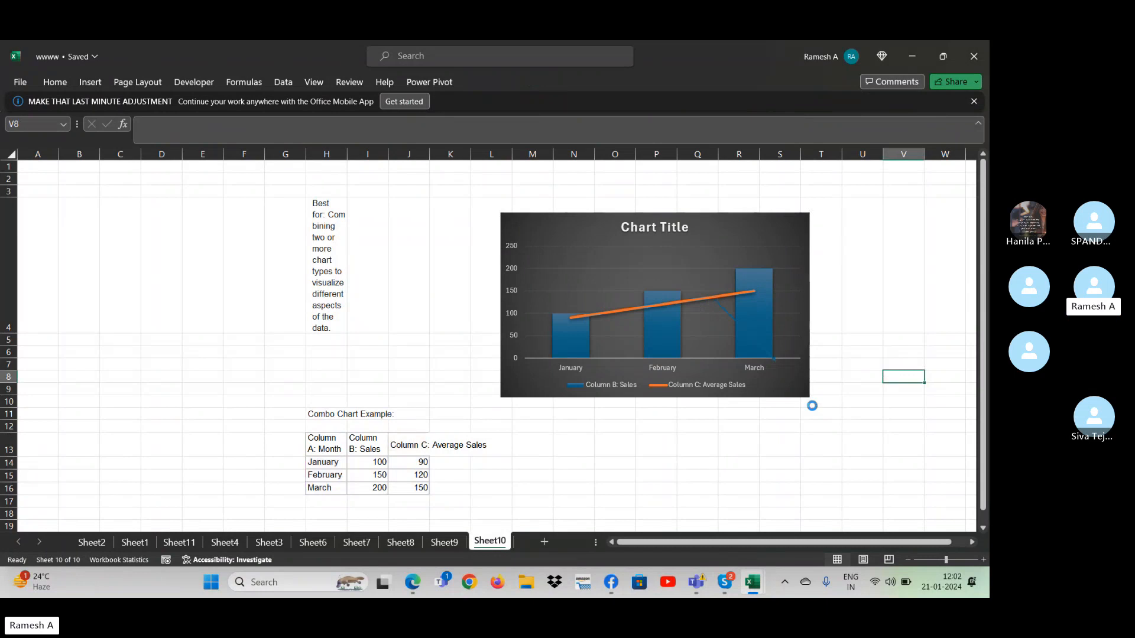
{"action": "left_click", "coordinate": [590, 322]}
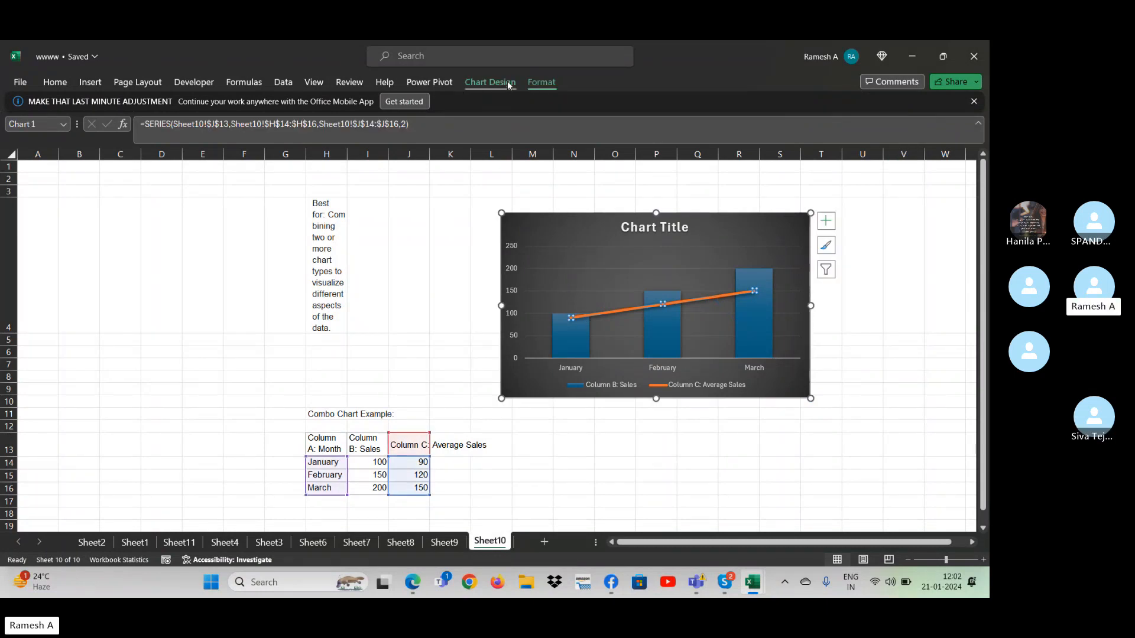
{"action": "left_click", "coordinate": [542, 84]}
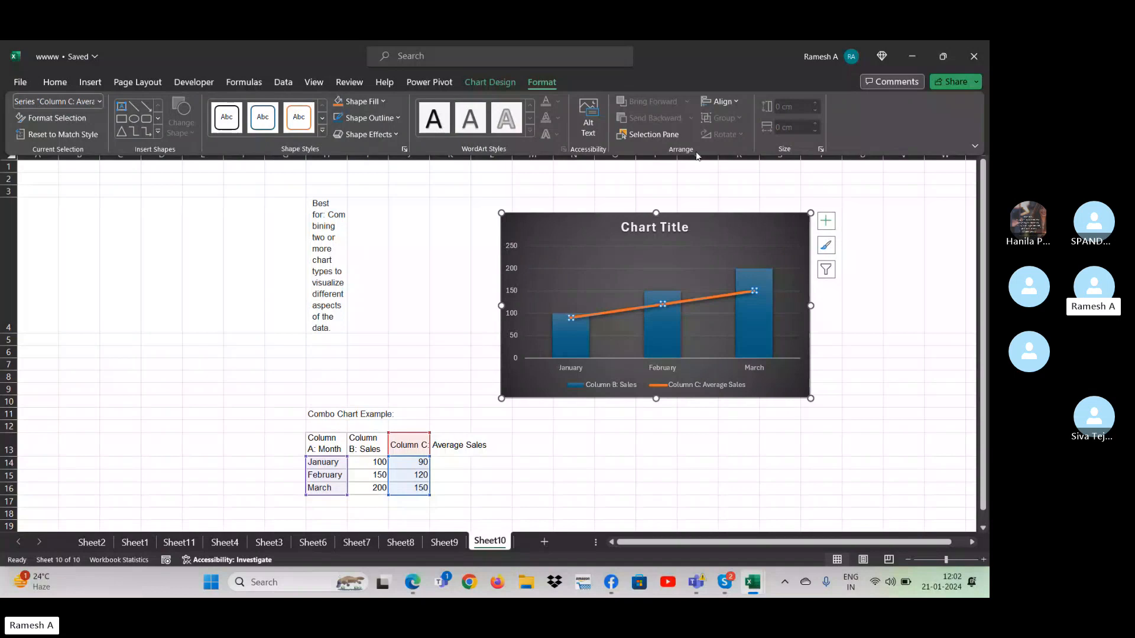
{"action": "left_click", "coordinate": [367, 117]}
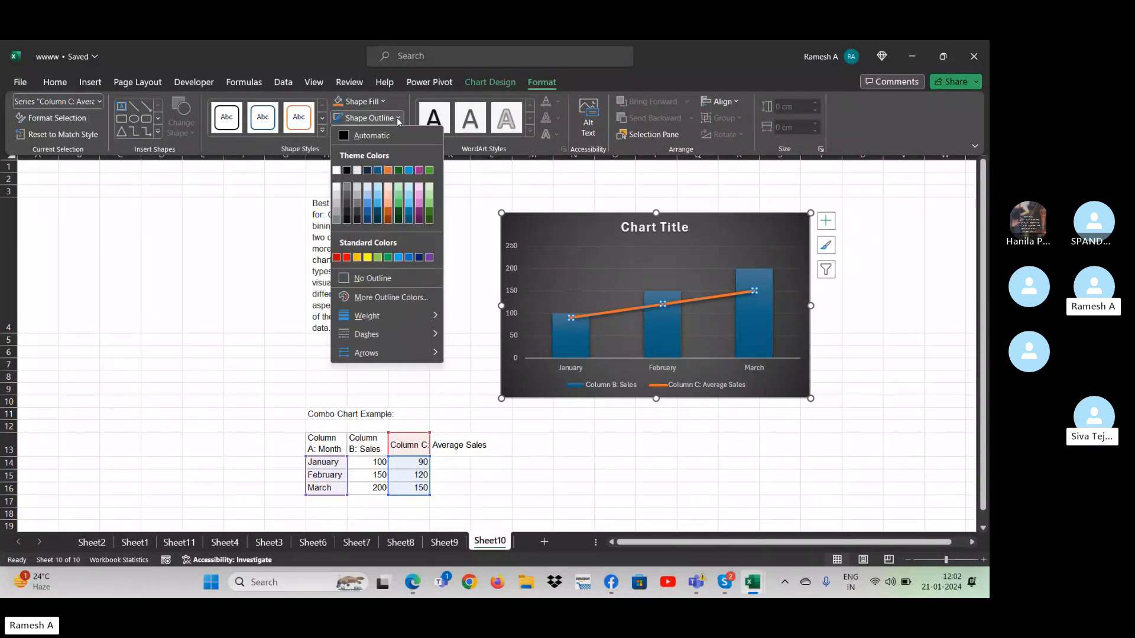
{"action": "key", "text": "Escape"}
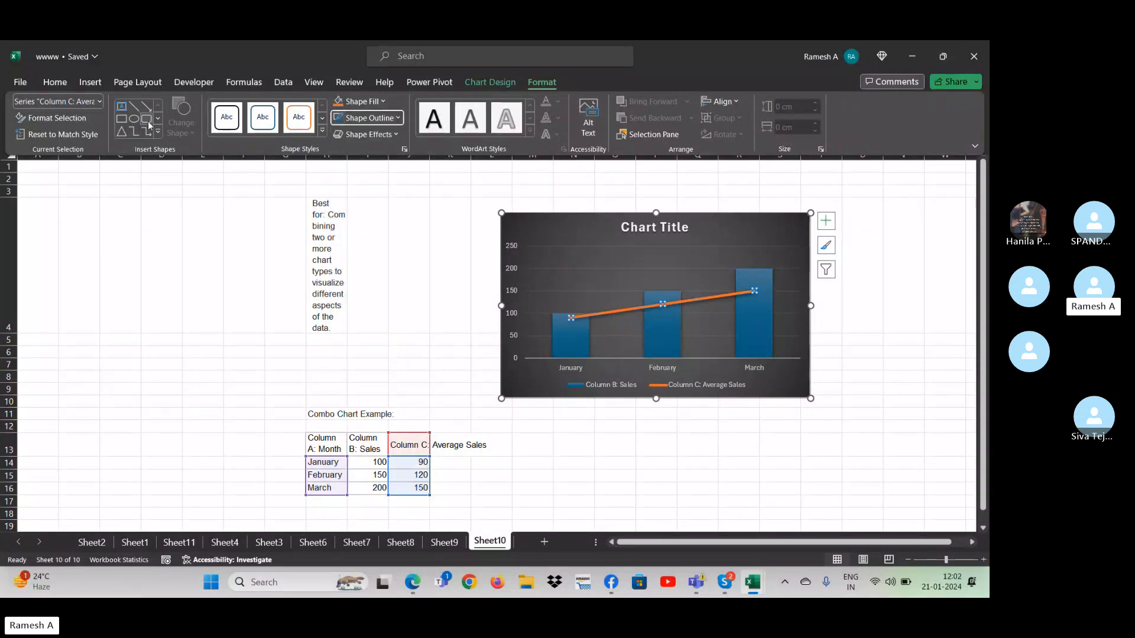
- Open the data series formatting for the Average Sales line and set its marker option to Automatic
{"action": "left_click", "coordinate": [640, 306]}
{"action": "right_click", "coordinate": [641, 307]}
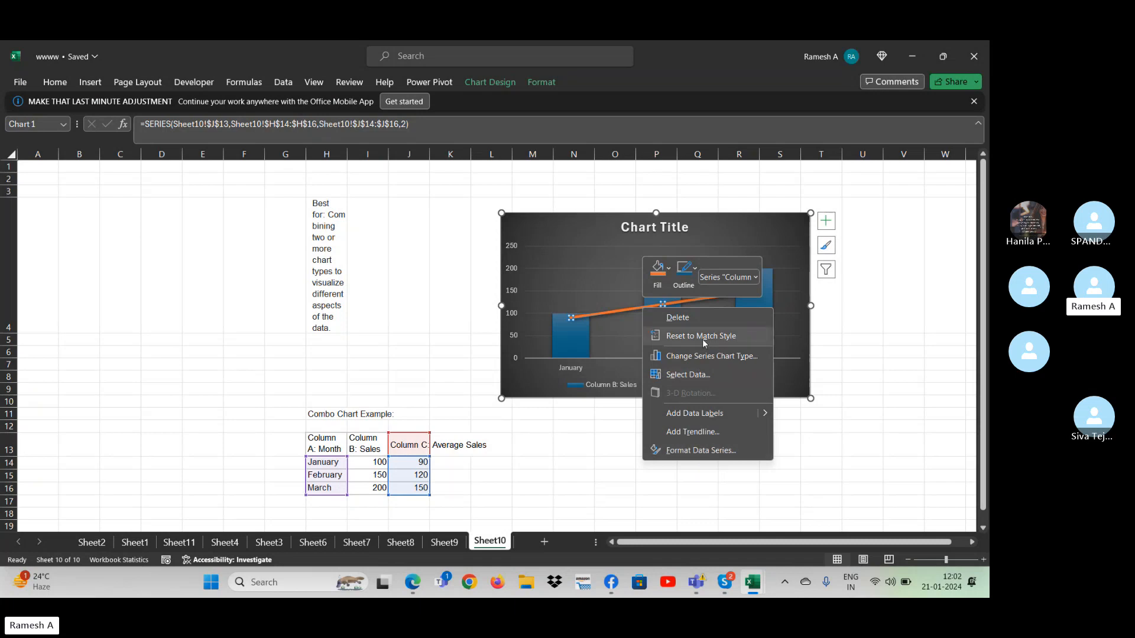
{"action": "left_click", "coordinate": [701, 450]}
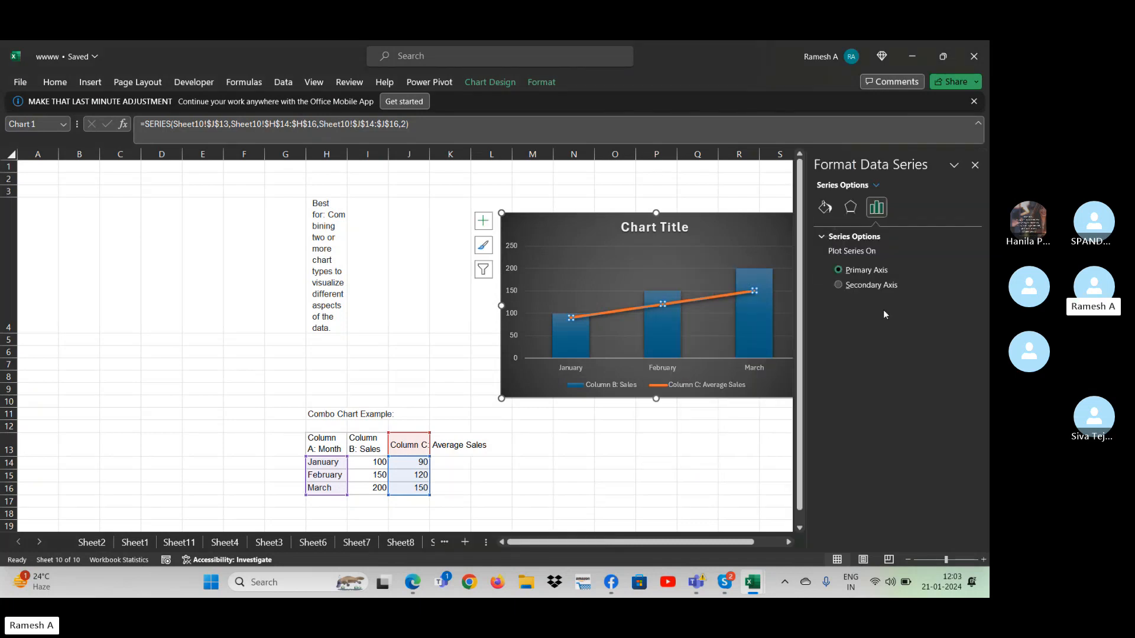
{"action": "left_click", "coordinate": [850, 209]}
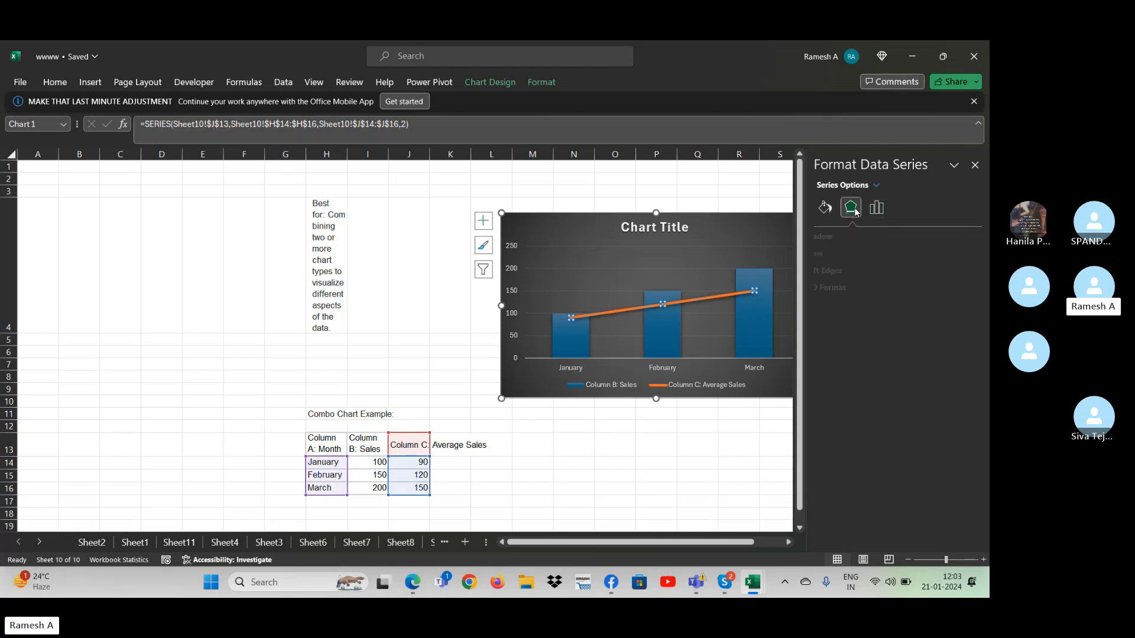
{"action": "left_click", "coordinate": [825, 208]}
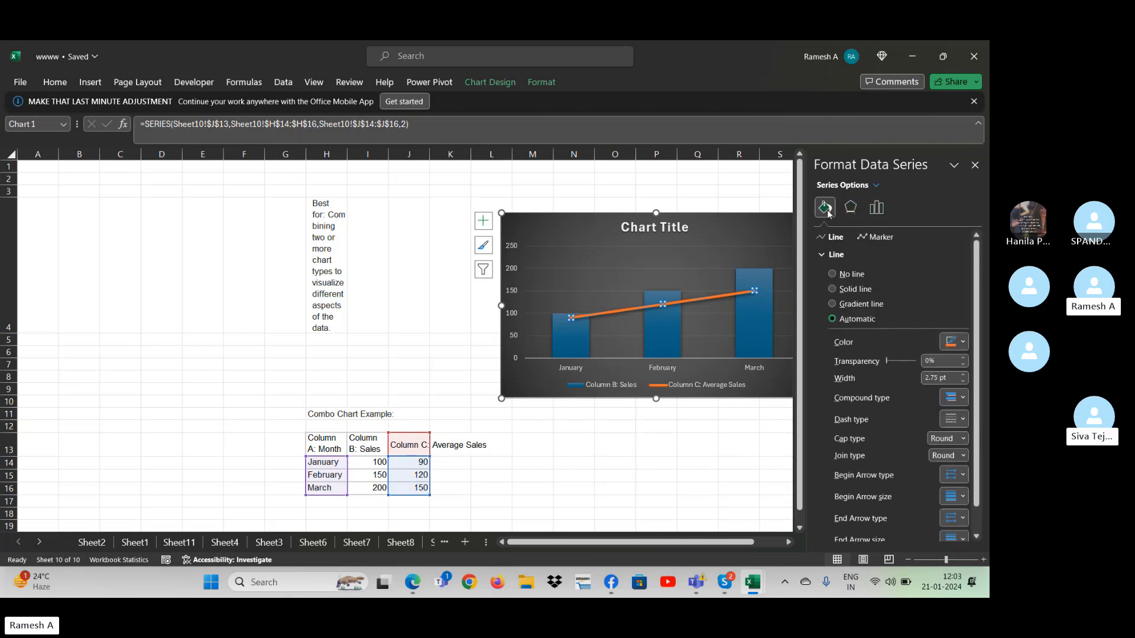
{"action": "left_click", "coordinate": [885, 239]}
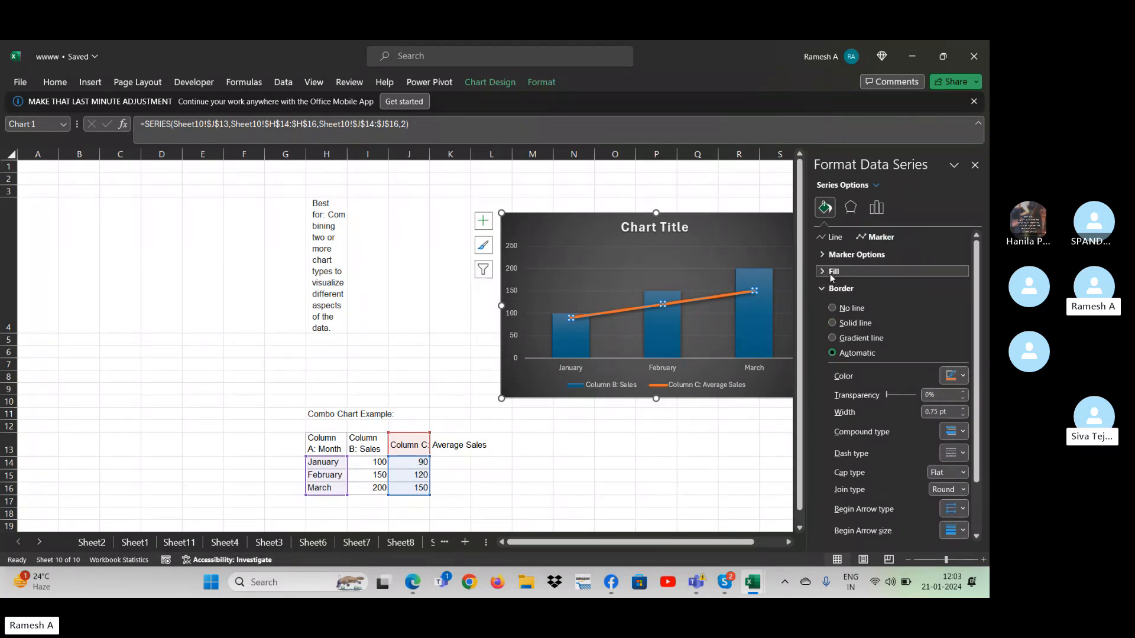
{"action": "left_click", "coordinate": [821, 256]}
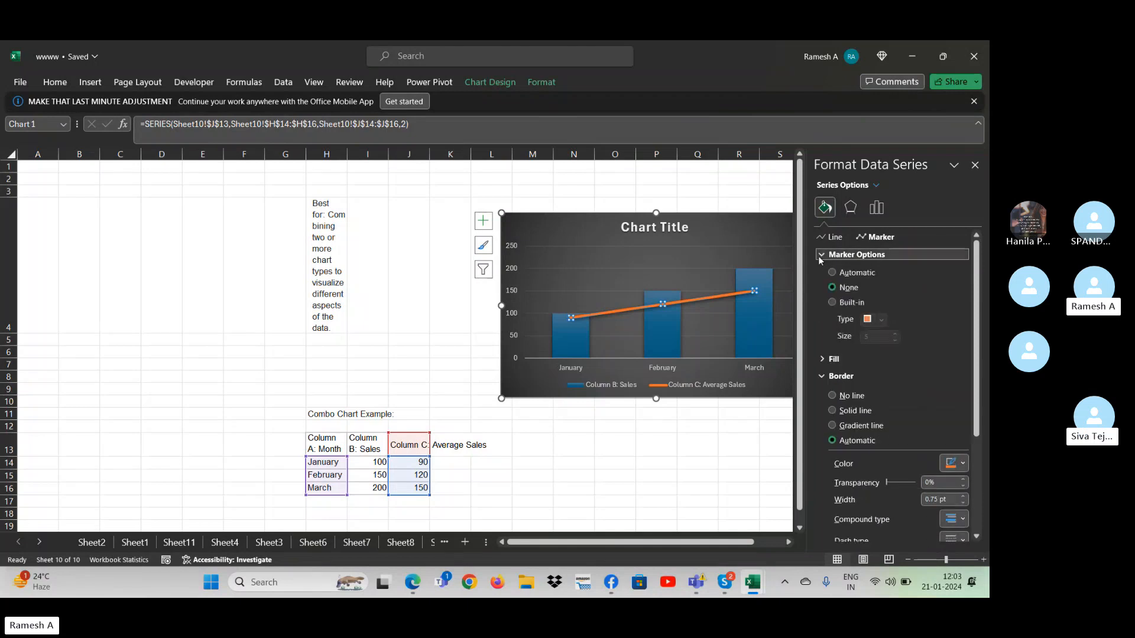
{"action": "left_click", "coordinate": [837, 273]}
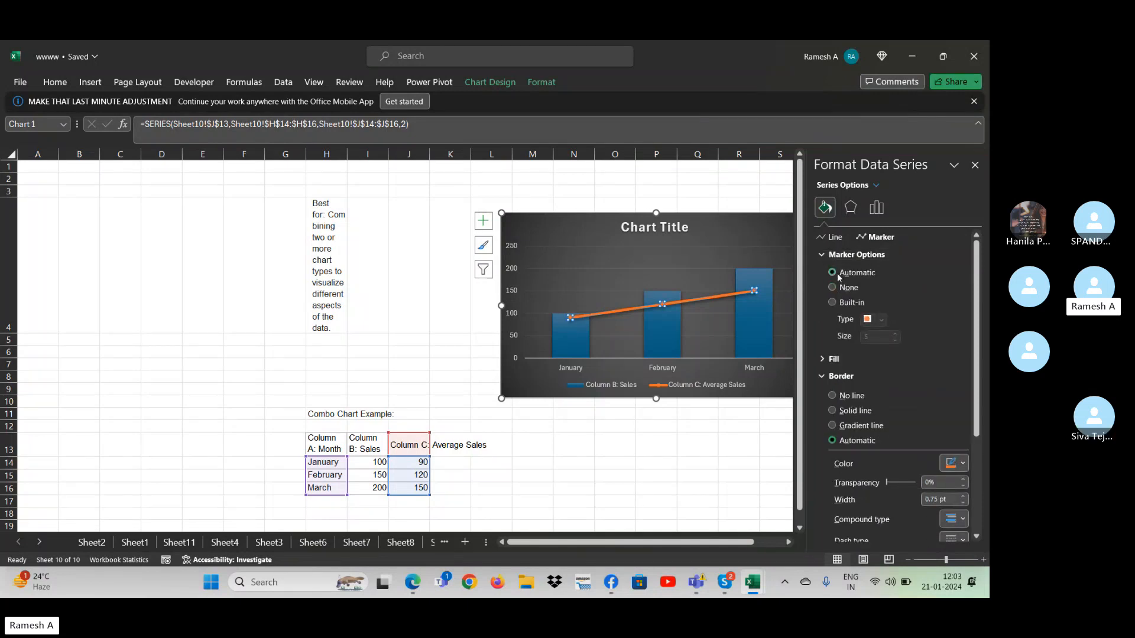
- Set the Average Sales line's markers to None and give the marker border a stealth begin arrow
{"action": "left_click", "coordinate": [841, 287]}
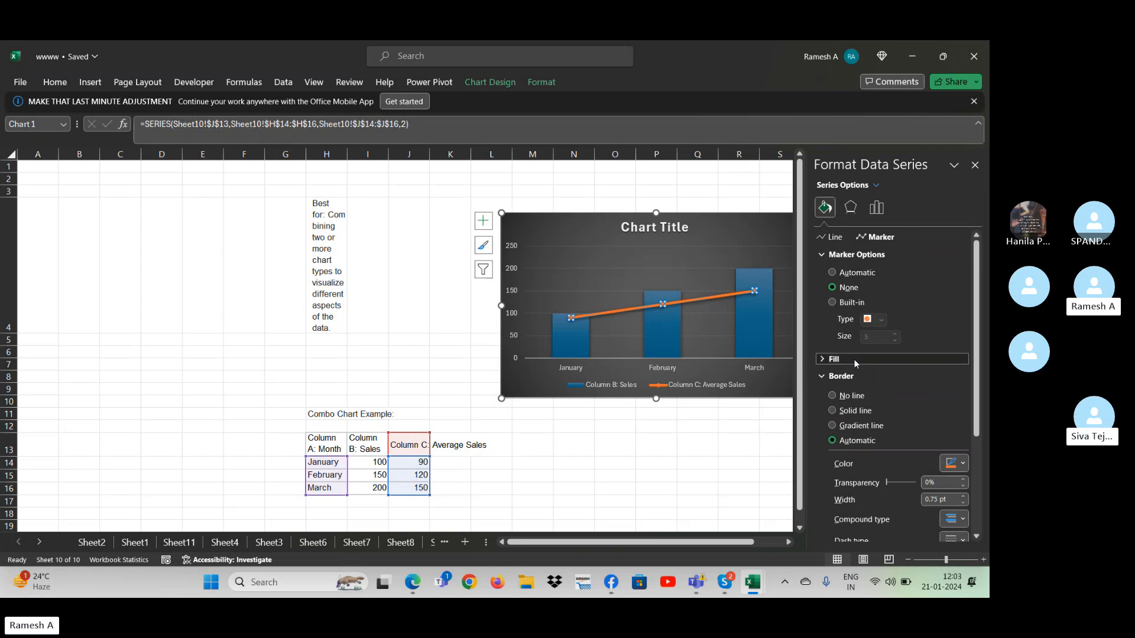
{"action": "left_click", "coordinate": [853, 359]}
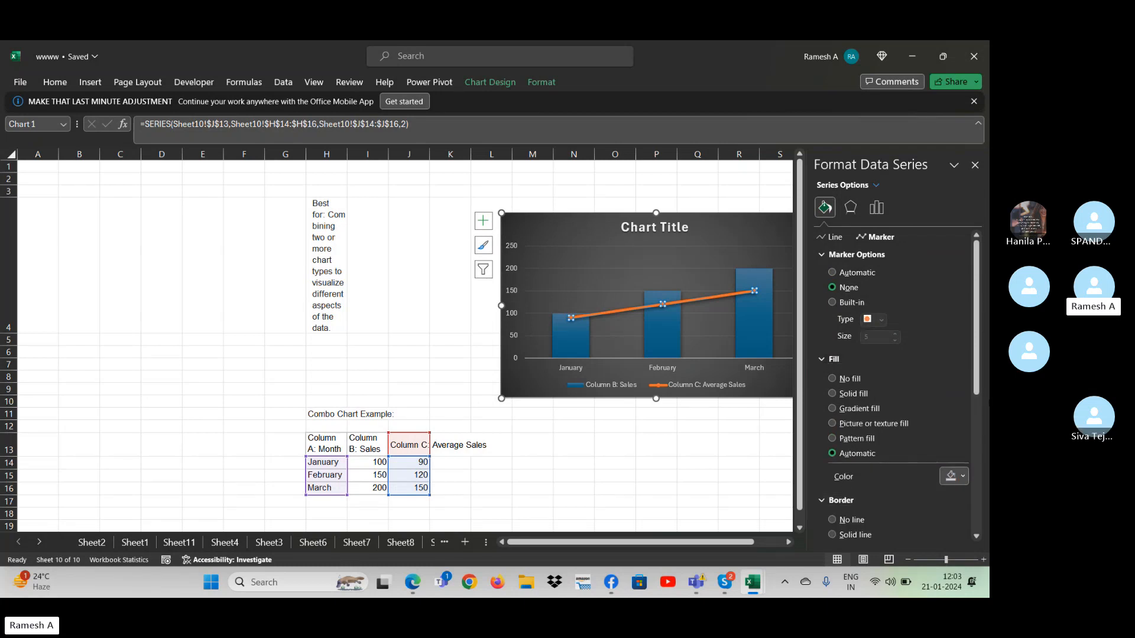
{"action": "scroll", "coordinate": [969, 387], "scroll_direction": "down", "scroll_amount": 3}
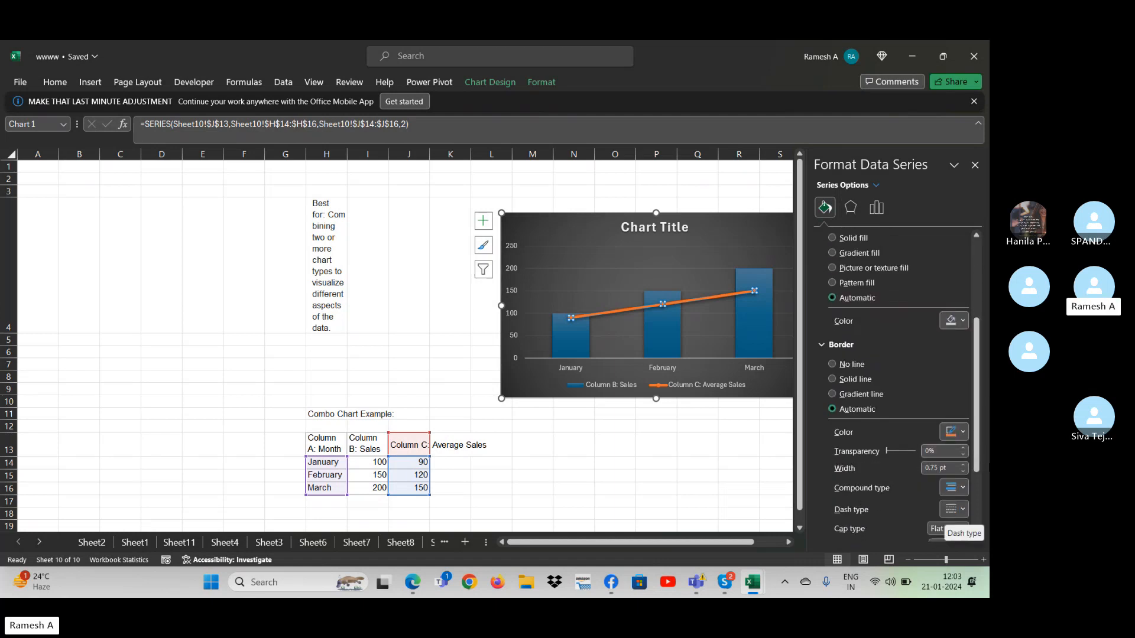
{"action": "scroll", "coordinate": [975, 473], "scroll_direction": "down", "scroll_amount": 2}
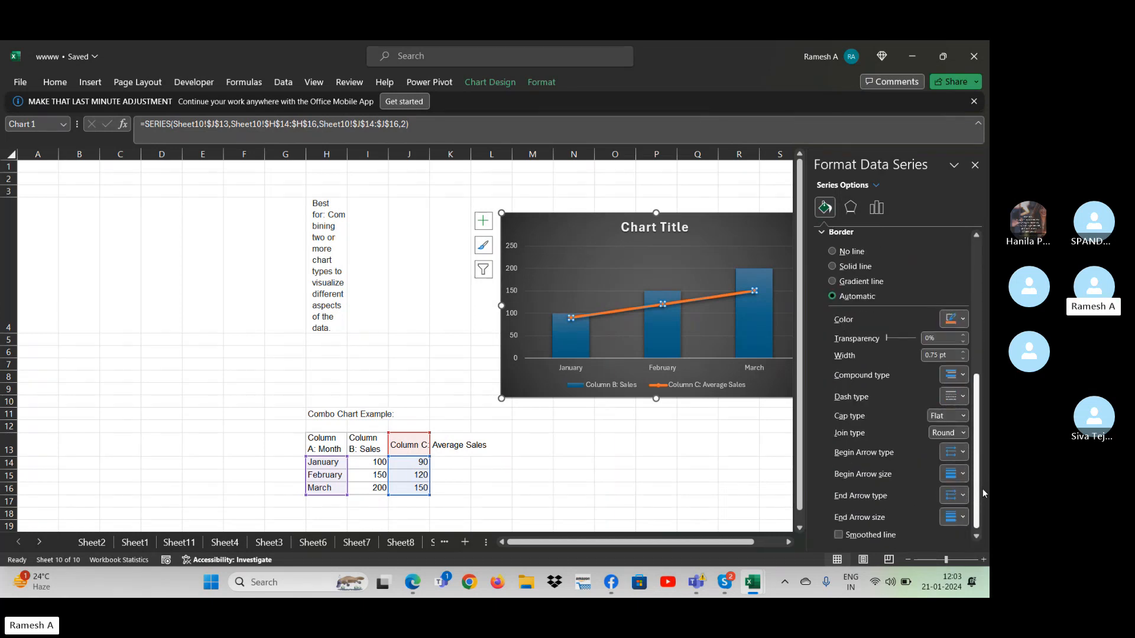
{"action": "left_click", "coordinate": [959, 451]}
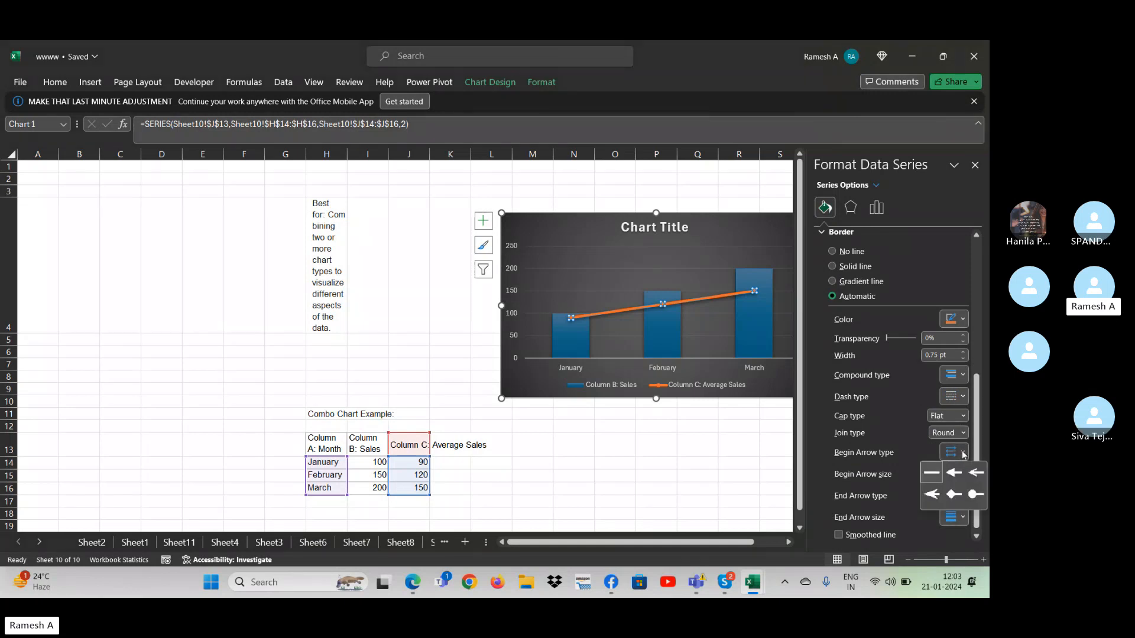
{"action": "left_click", "coordinate": [931, 494]}
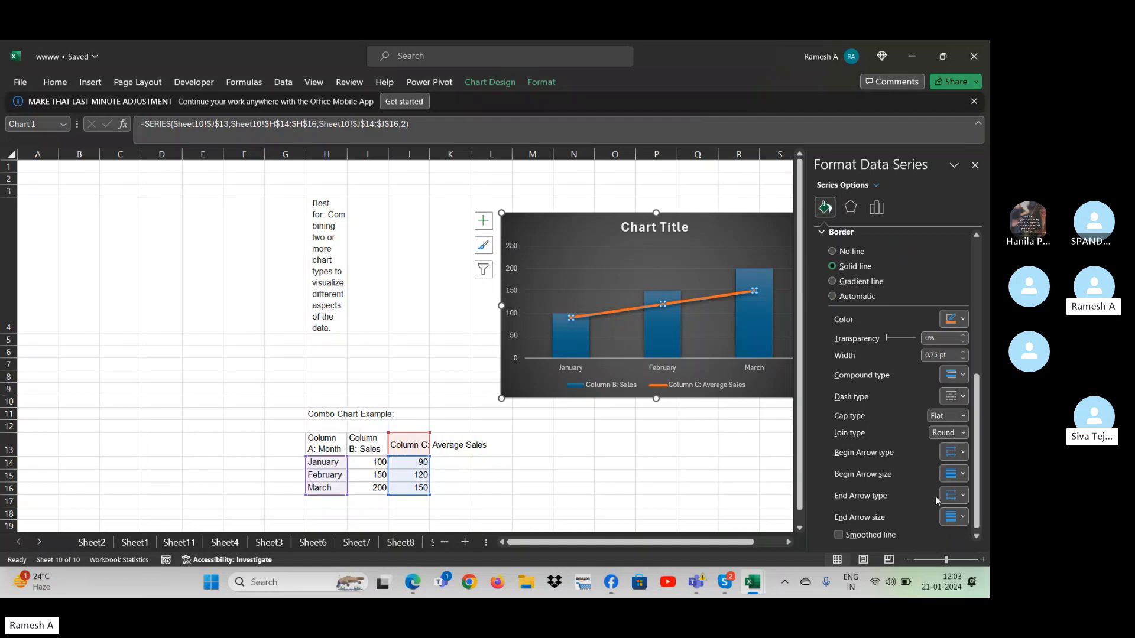
- Check the begin arrow size, end arrow type and end arrow size options for the marker border
{"action": "left_click", "coordinate": [962, 475]}
{"action": "left_click", "coordinate": [962, 475]}
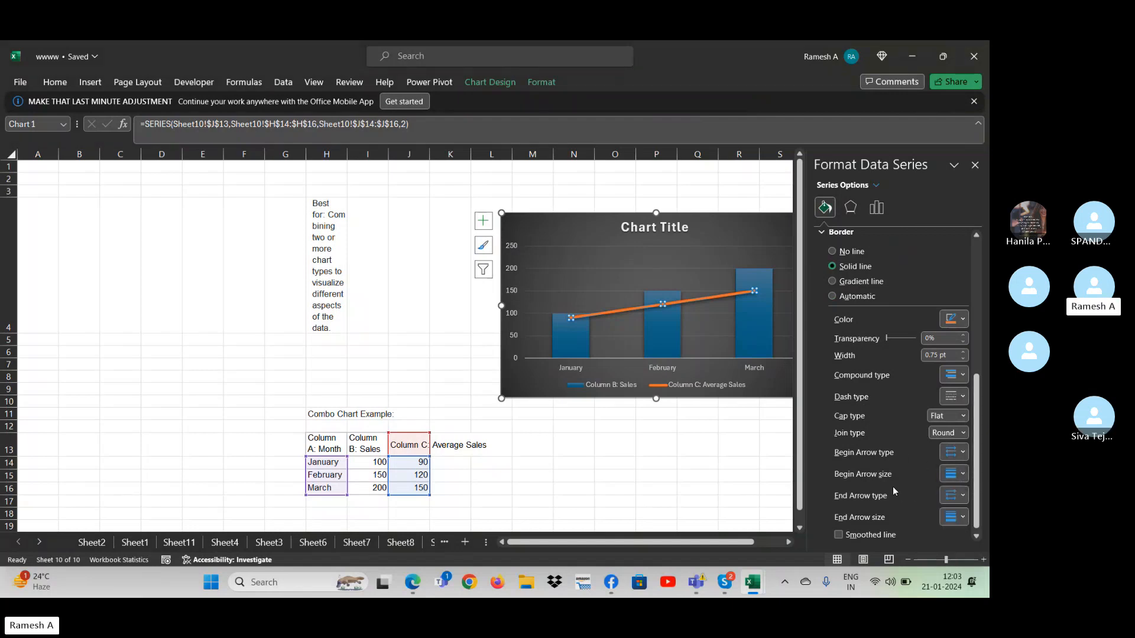
{"action": "left_click", "coordinate": [962, 495]}
{"action": "left_click", "coordinate": [962, 518]}
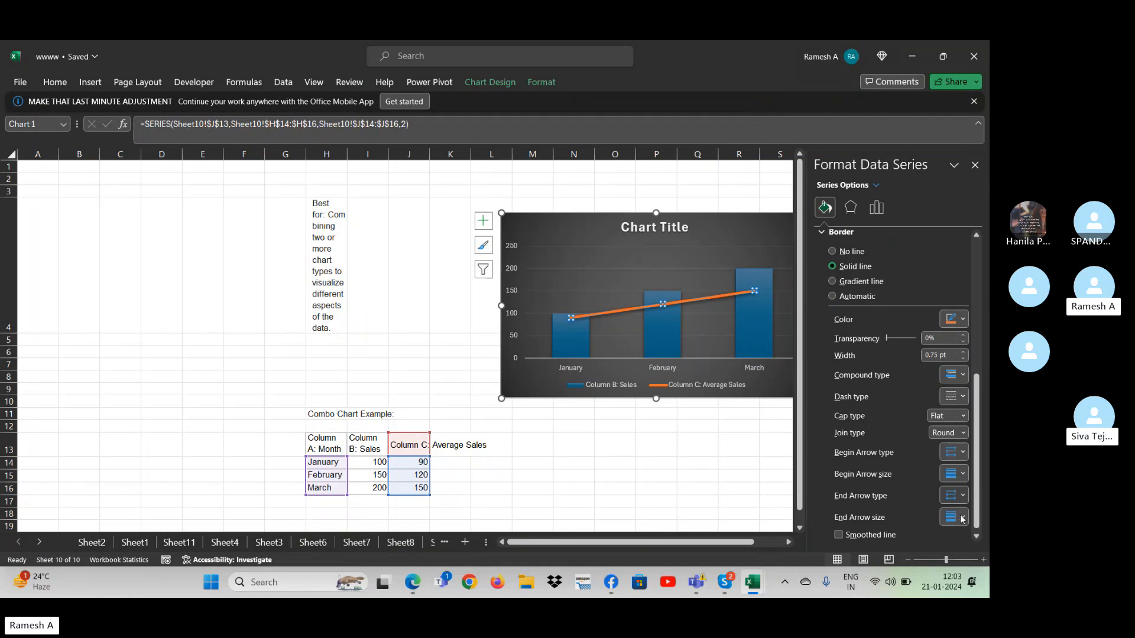
{"action": "left_click", "coordinate": [701, 442]}
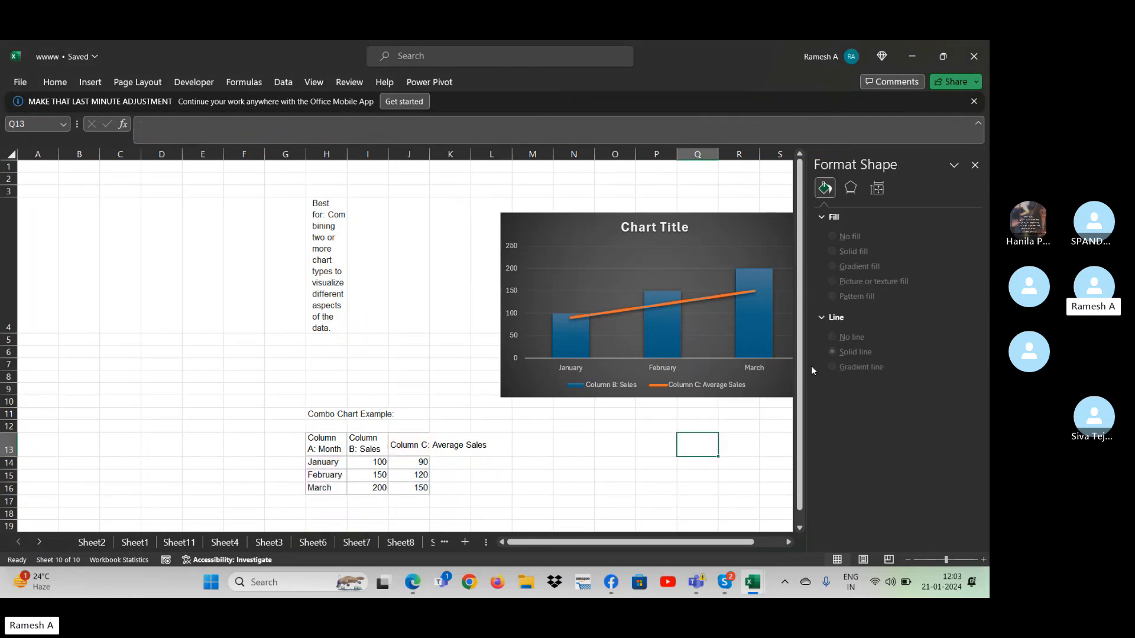
- Try soft edges of 4 pt and 5 pt on the Average Sales line, reset them to 0 pt and show the 3-D format options
{"action": "left_click", "coordinate": [741, 293]}
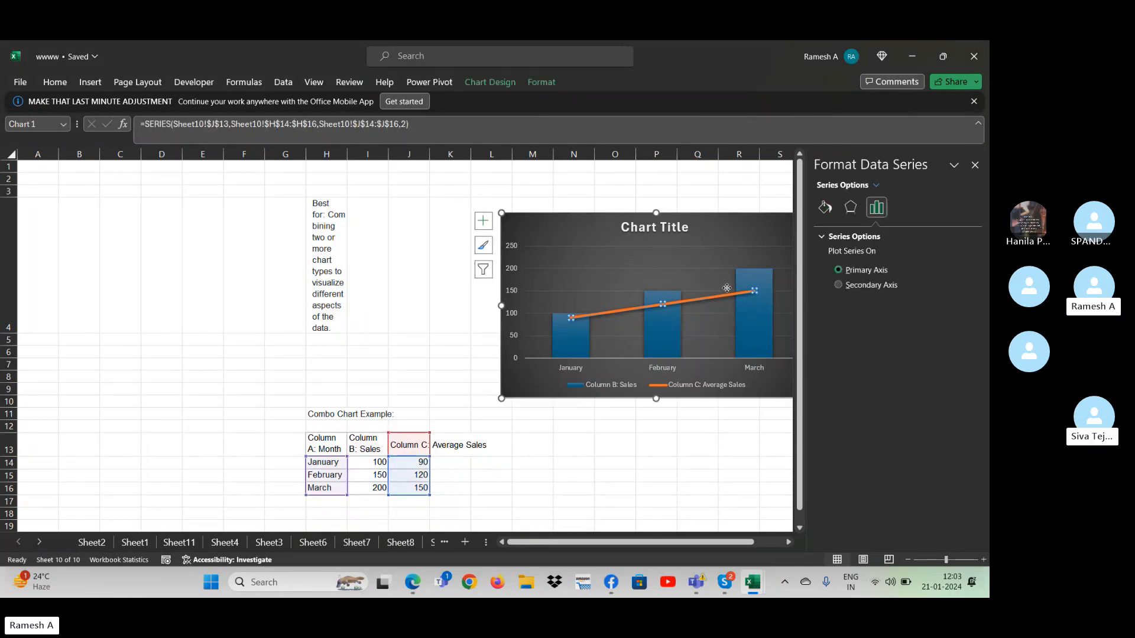
{"action": "left_click", "coordinate": [727, 299]}
{"action": "left_click", "coordinate": [726, 296]}
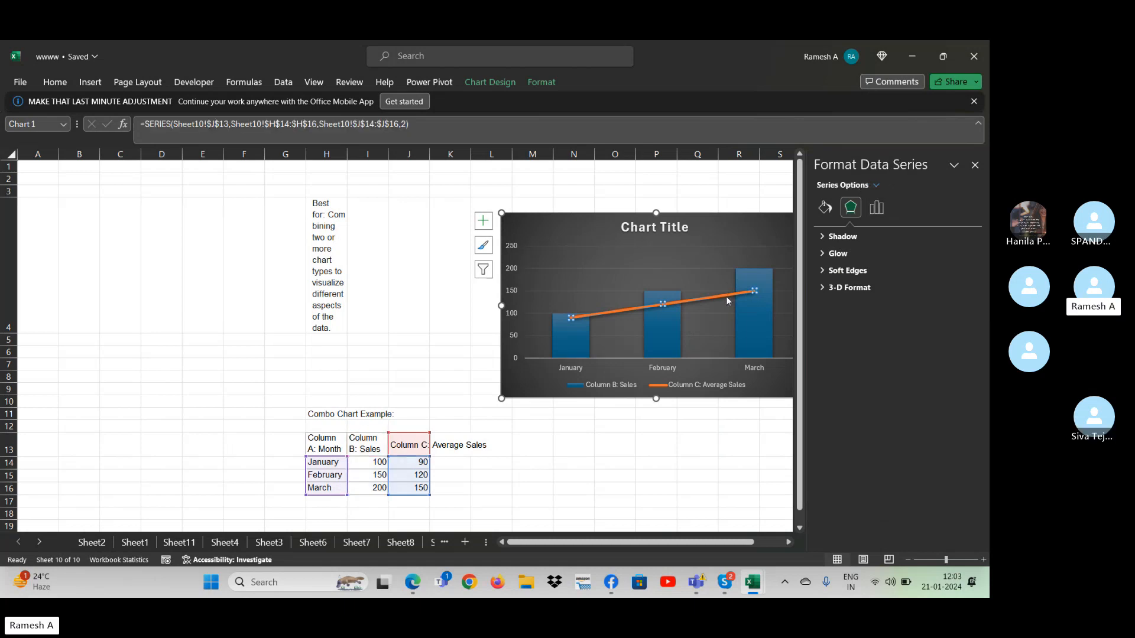
{"action": "left_click", "coordinate": [876, 207]}
{"action": "left_click", "coordinate": [850, 207]}
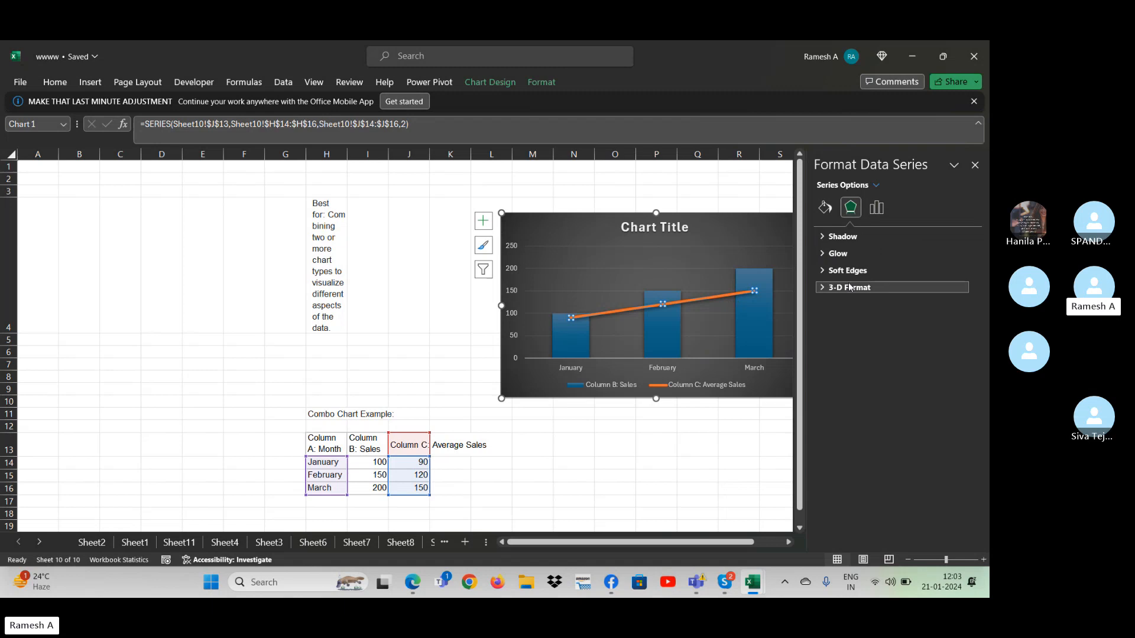
{"action": "left_click", "coordinate": [825, 271]}
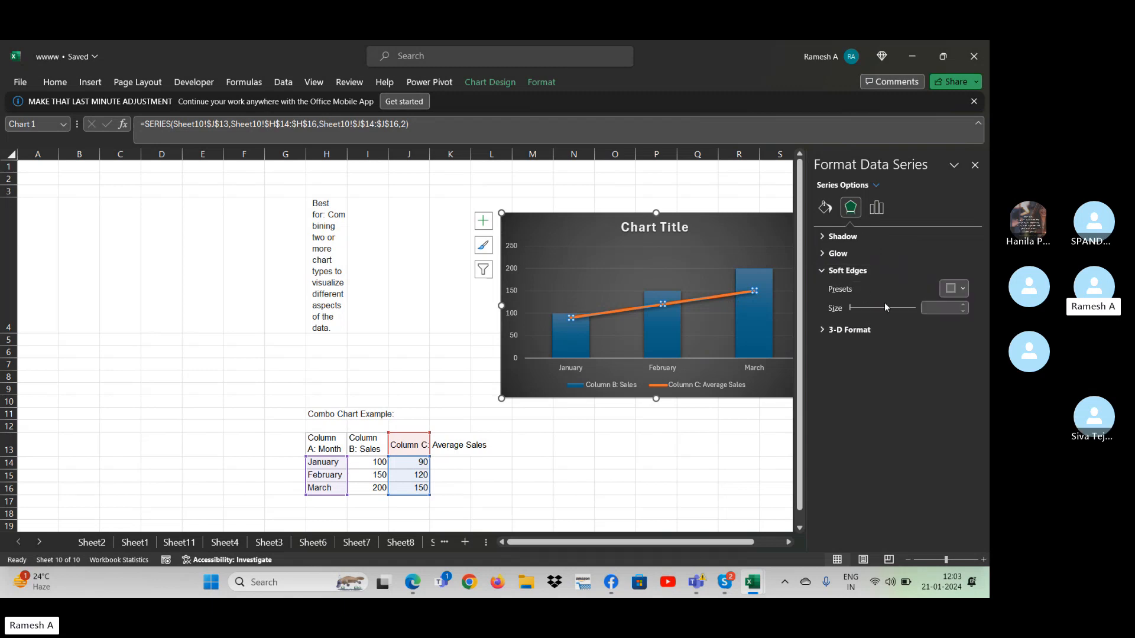
{"action": "left_click", "coordinate": [898, 310]}
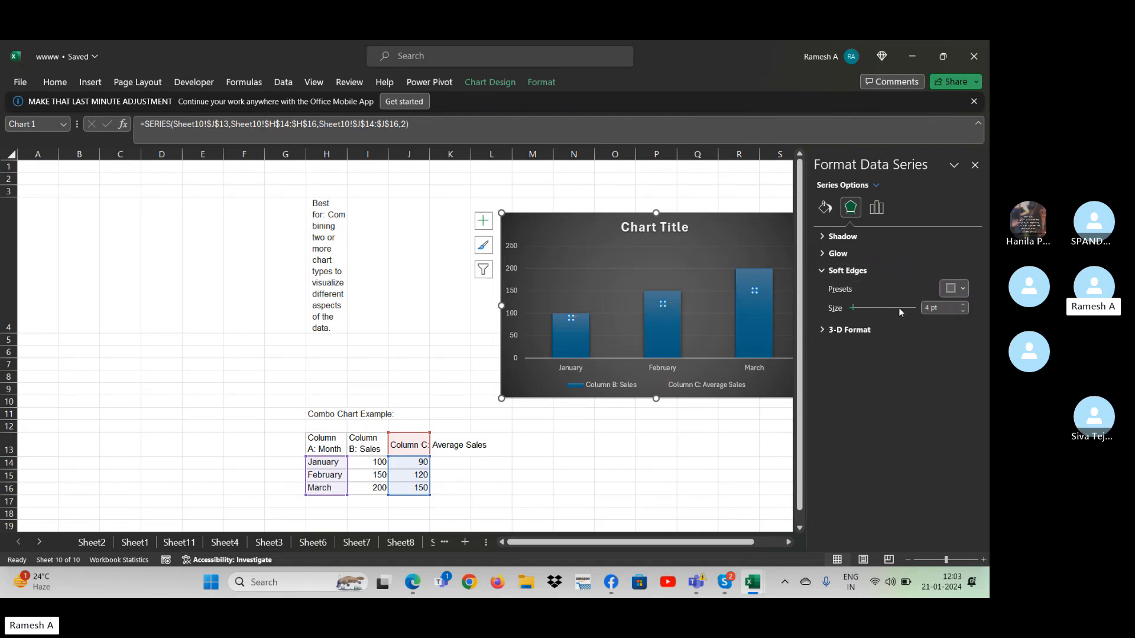
{"action": "left_click", "coordinate": [876, 314]}
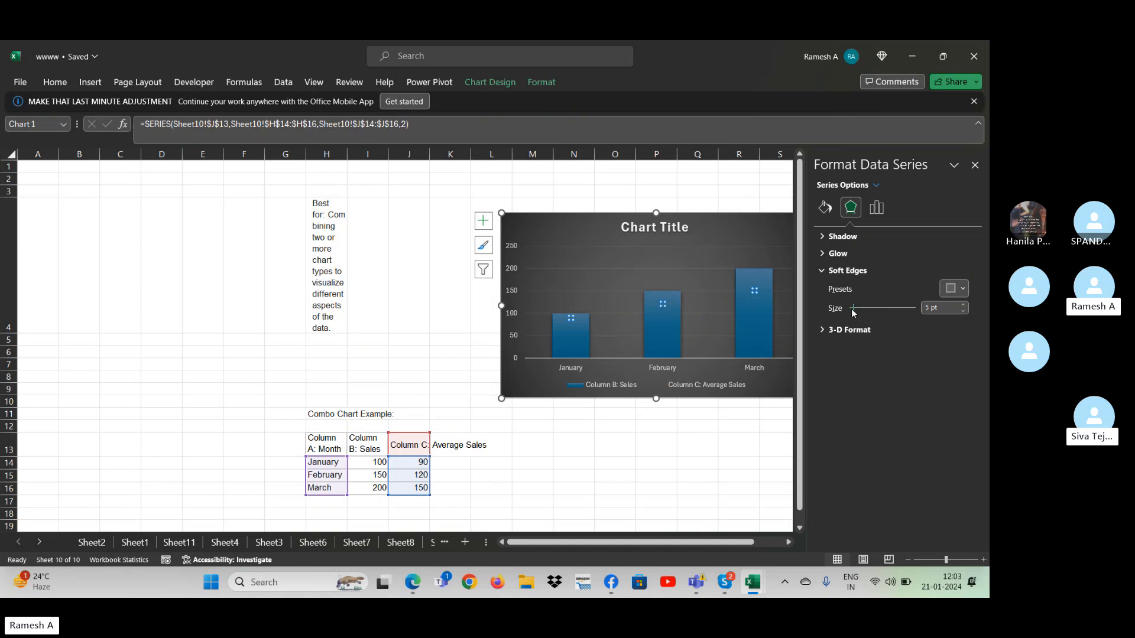
{"action": "left_click_drag", "start_coordinate": [853, 313], "coordinate": [791, 331]}
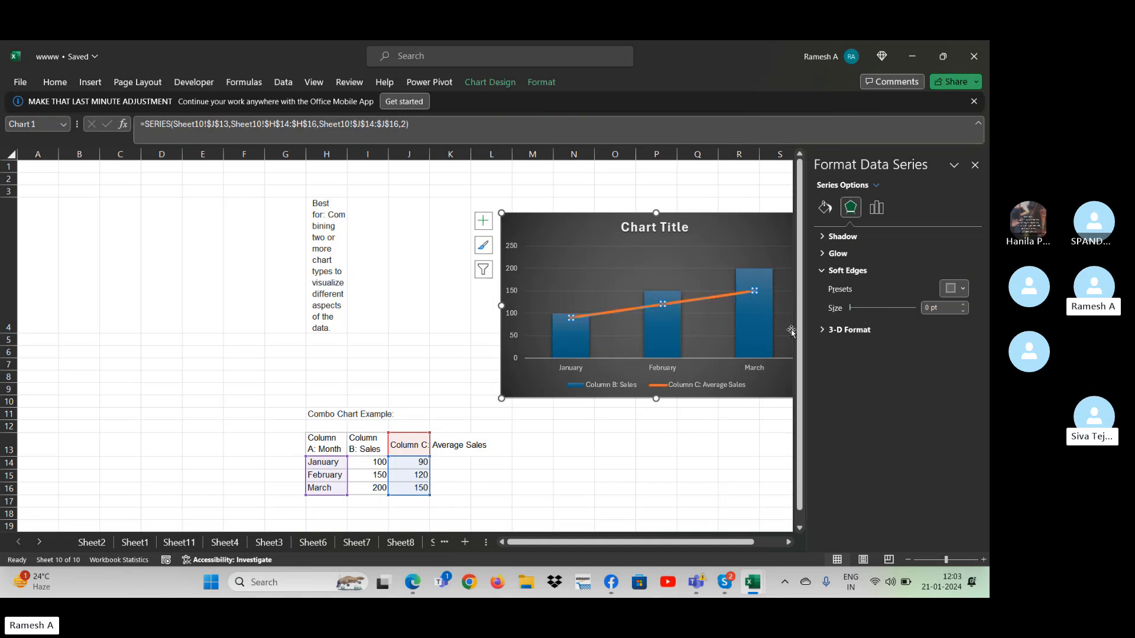
{"action": "left_click", "coordinate": [842, 331]}
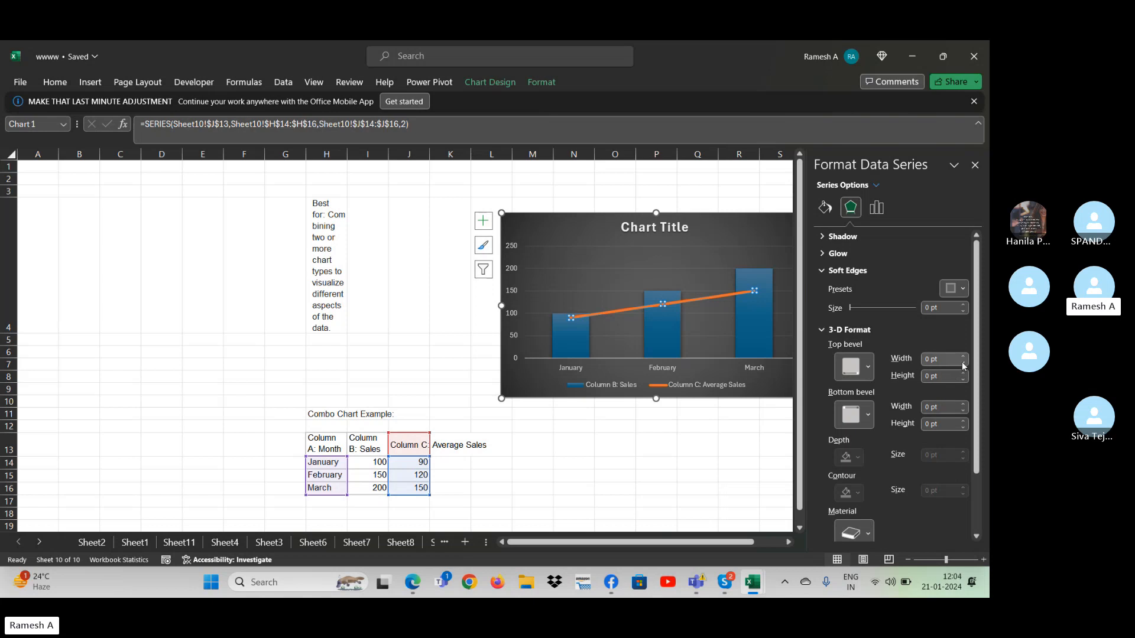
- Delete the dark-styled combo chart from the sheet
{"action": "left_click", "coordinate": [596, 230]}
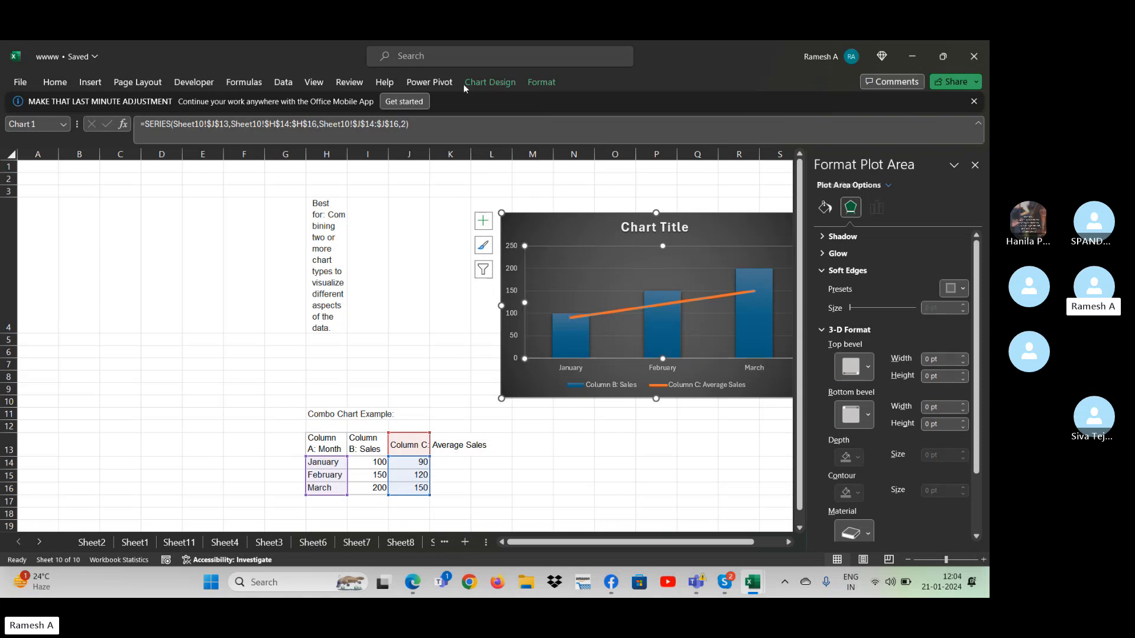
{"action": "left_click", "coordinate": [490, 82]}
{"action": "left_click", "coordinate": [620, 296]}
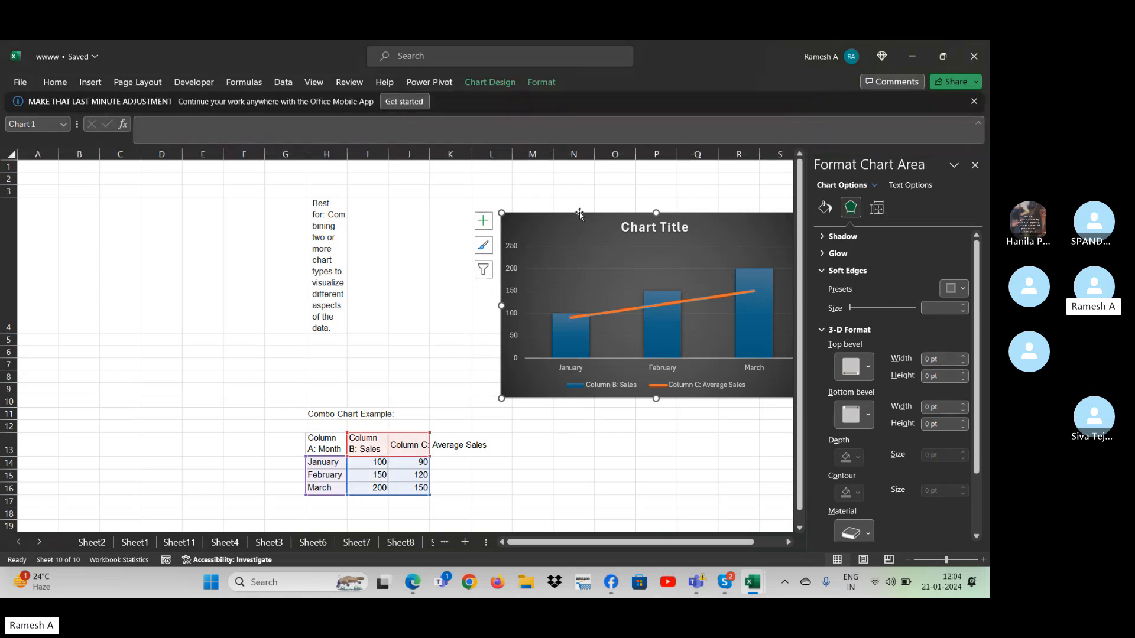
{"action": "left_click", "coordinate": [565, 255]}
{"action": "key", "text": "Escape"}
{"action": "key", "text": "Delete"}
- Close the formatting pane, select the table H13:J16 and open the custom combo chart settings for it
{"action": "left_click", "coordinate": [349, 438]}
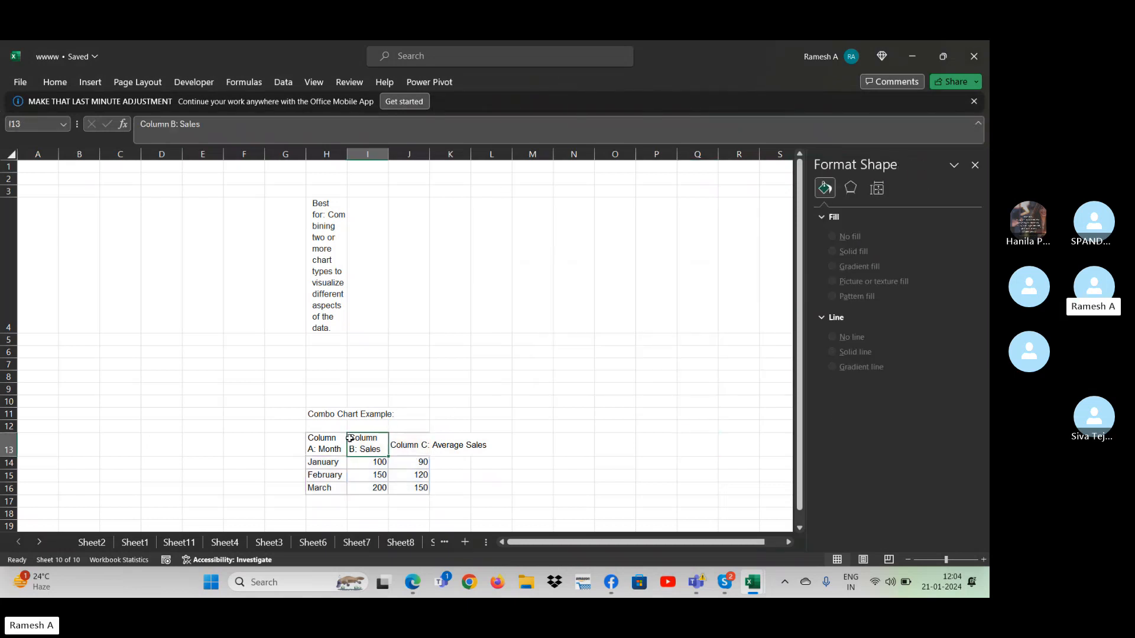
{"action": "left_click_drag", "start_coordinate": [334, 444], "coordinate": [414, 489]}
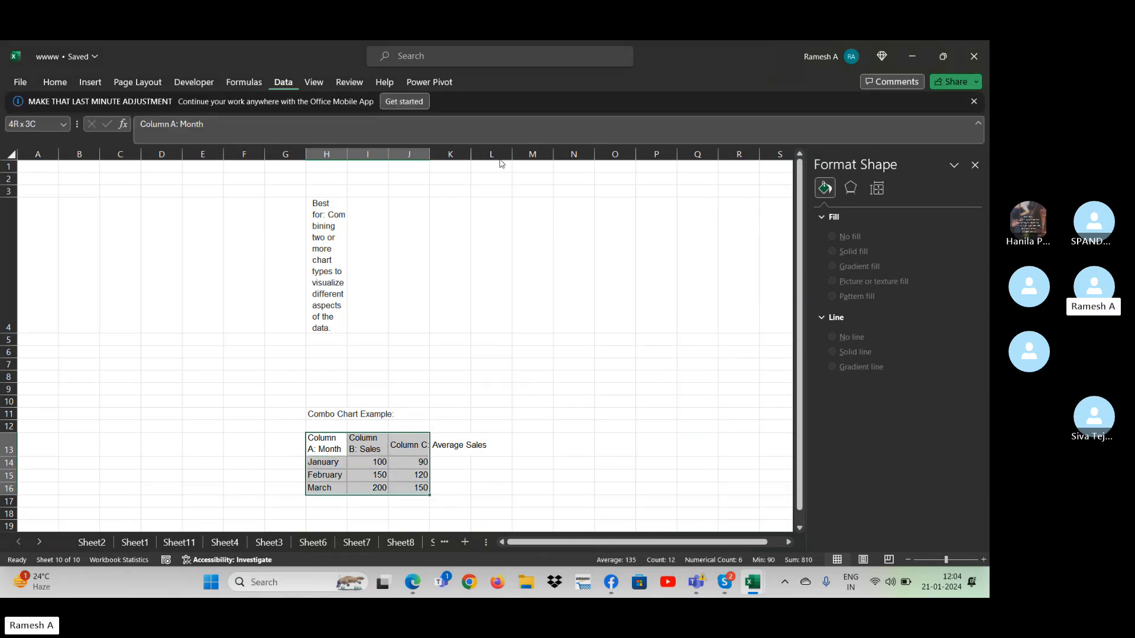
{"action": "left_click", "coordinate": [975, 165]}
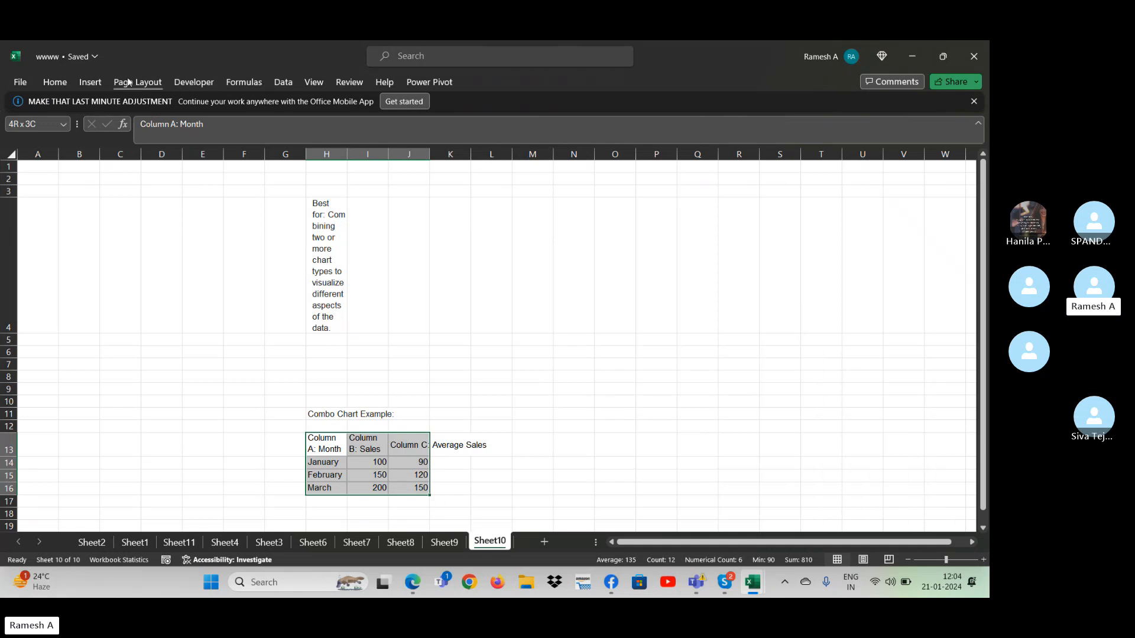
{"action": "left_click", "coordinate": [90, 82]}
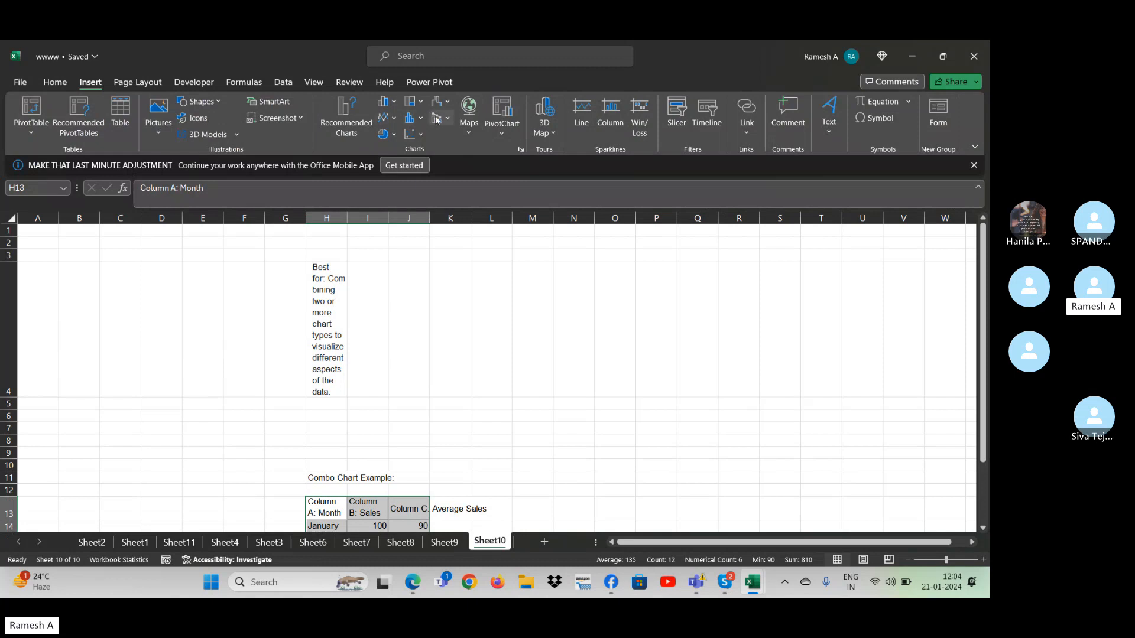
{"action": "left_click", "coordinate": [420, 134]}
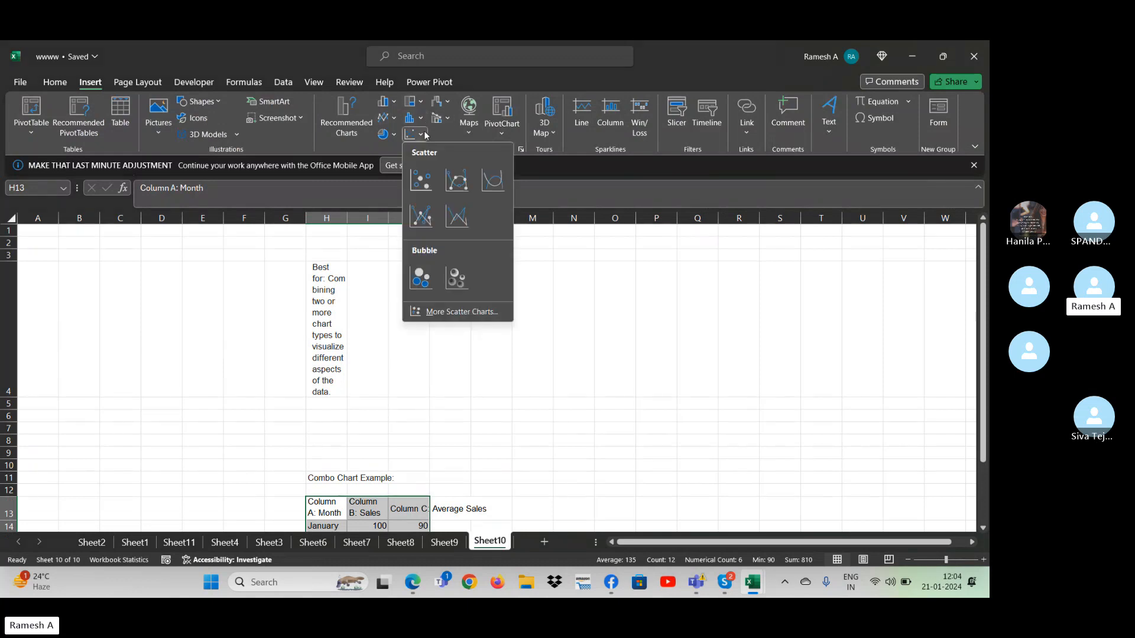
{"action": "left_click", "coordinate": [448, 107]}
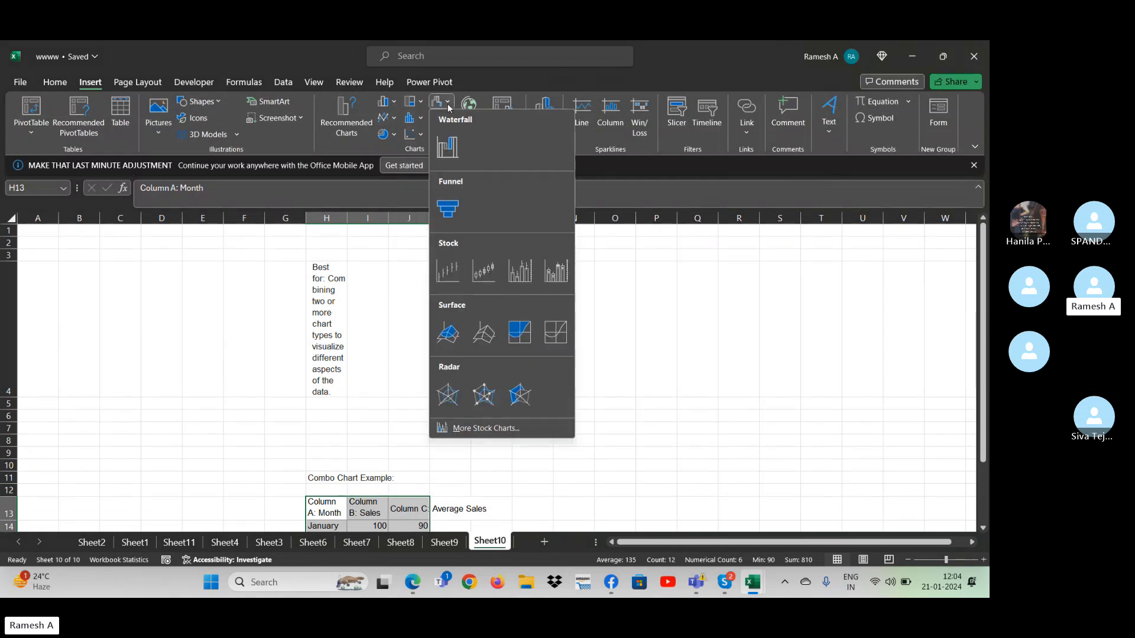
{"action": "left_click", "coordinate": [448, 121]}
{"action": "left_click", "coordinate": [448, 122]}
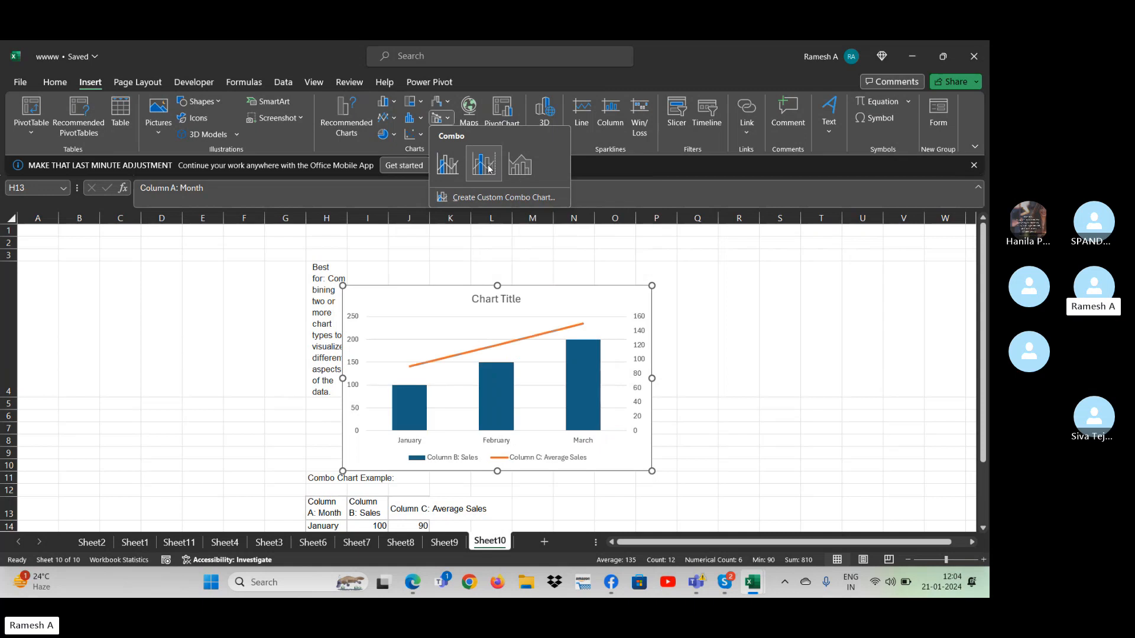
{"action": "left_click", "coordinate": [453, 177]}
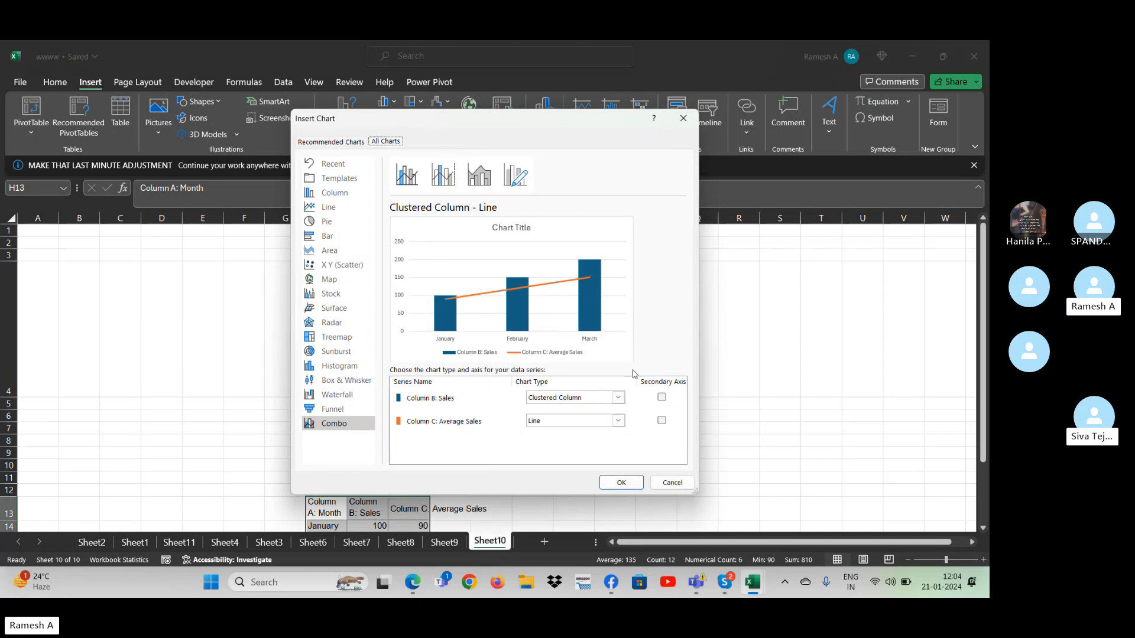
- Preview the combo variants and insert the Clustered Column - Line on Secondary Axis chart
{"action": "left_click", "coordinate": [448, 177]}
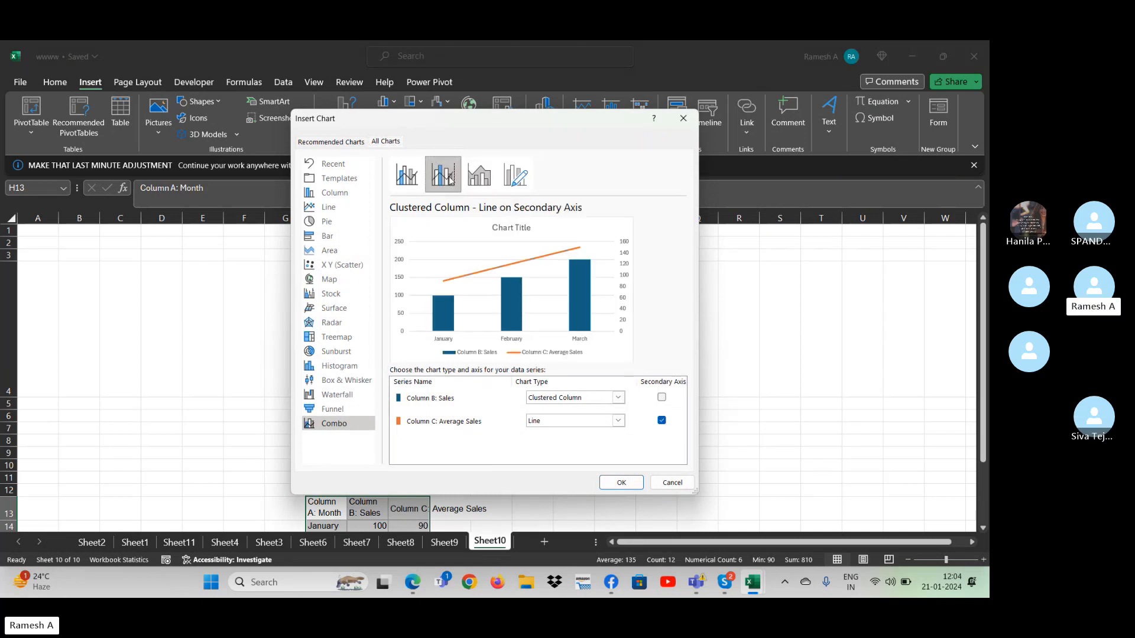
{"action": "left_click", "coordinate": [479, 175]}
{"action": "left_click", "coordinate": [515, 174]}
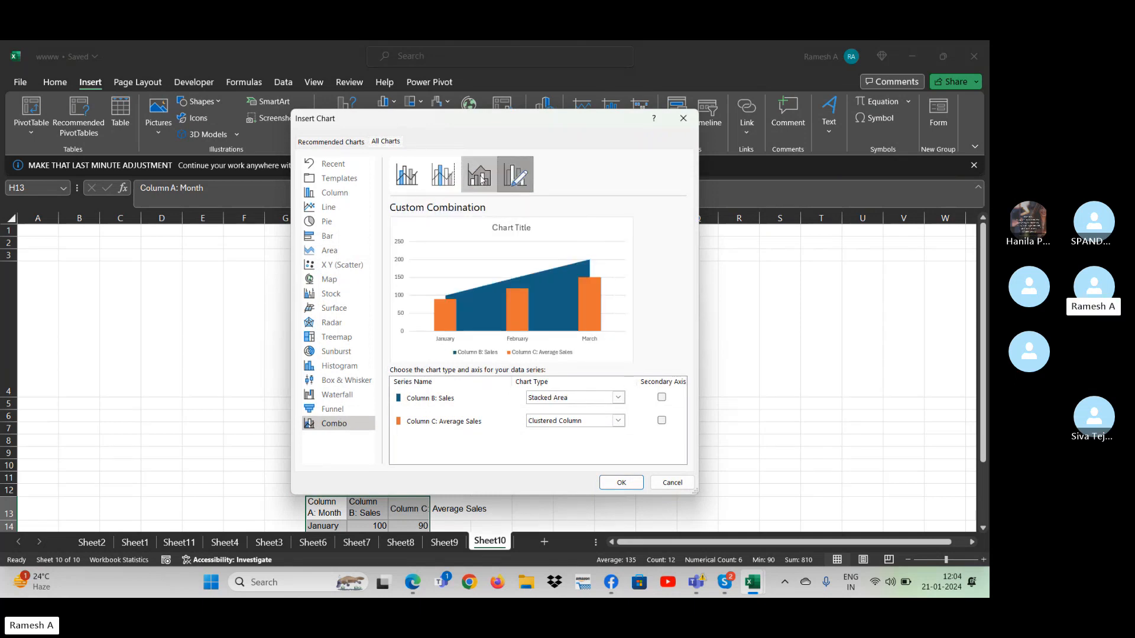
{"action": "left_click", "coordinate": [481, 178]}
{"action": "left_click", "coordinate": [443, 176]}
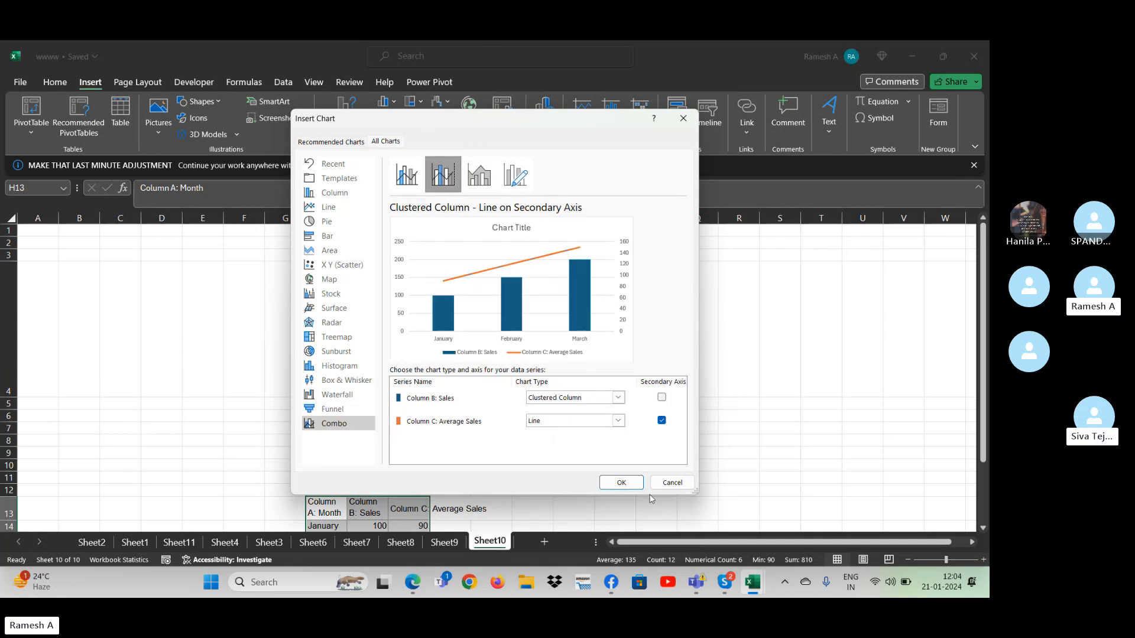
{"action": "left_click", "coordinate": [626, 485]}
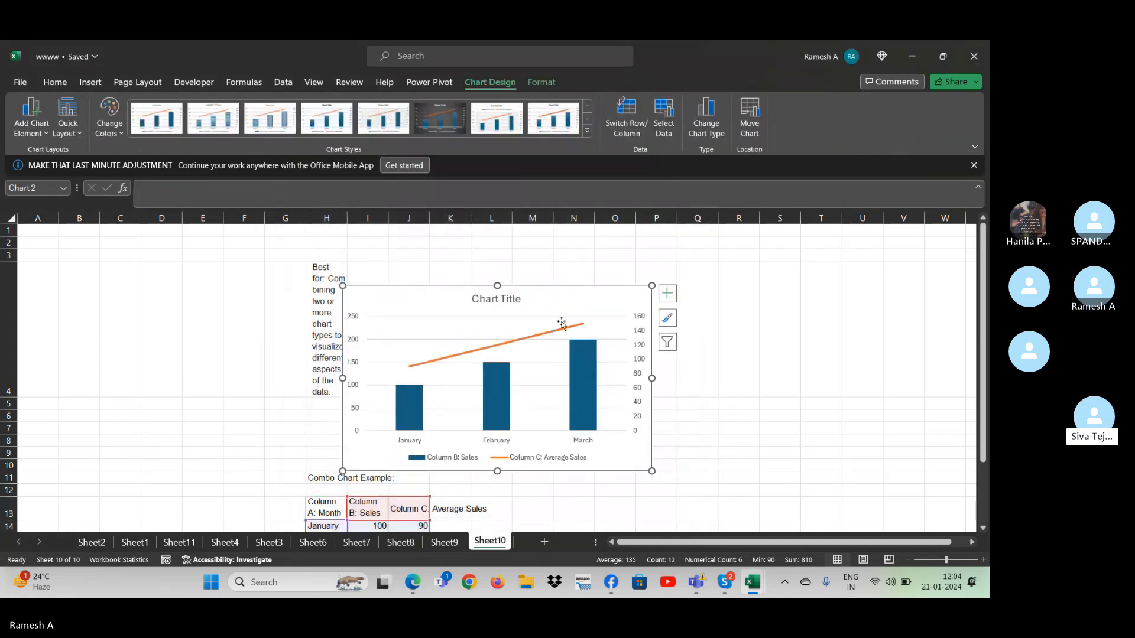
- Set February's average sales in cell J15 to 60 and check the effect on the combo chart's line
{"action": "left_click", "coordinate": [562, 327]}
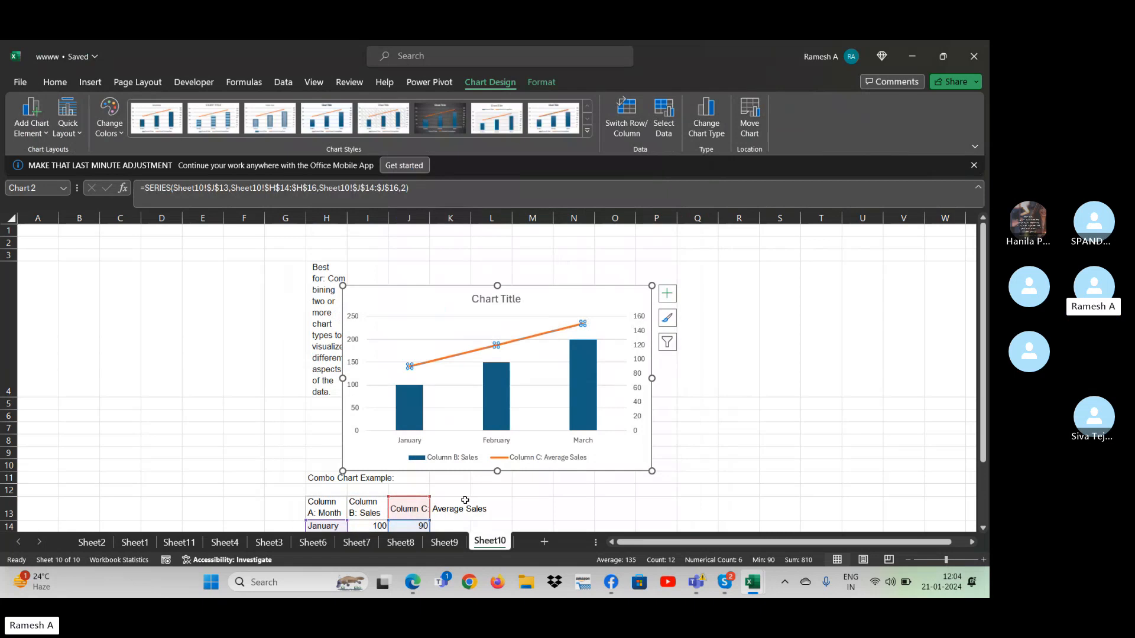
{"action": "left_click", "coordinate": [585, 521]}
{"action": "key", "text": "Down"}
{"action": "key", "text": "Down"}
{"action": "key", "text": "Down"}
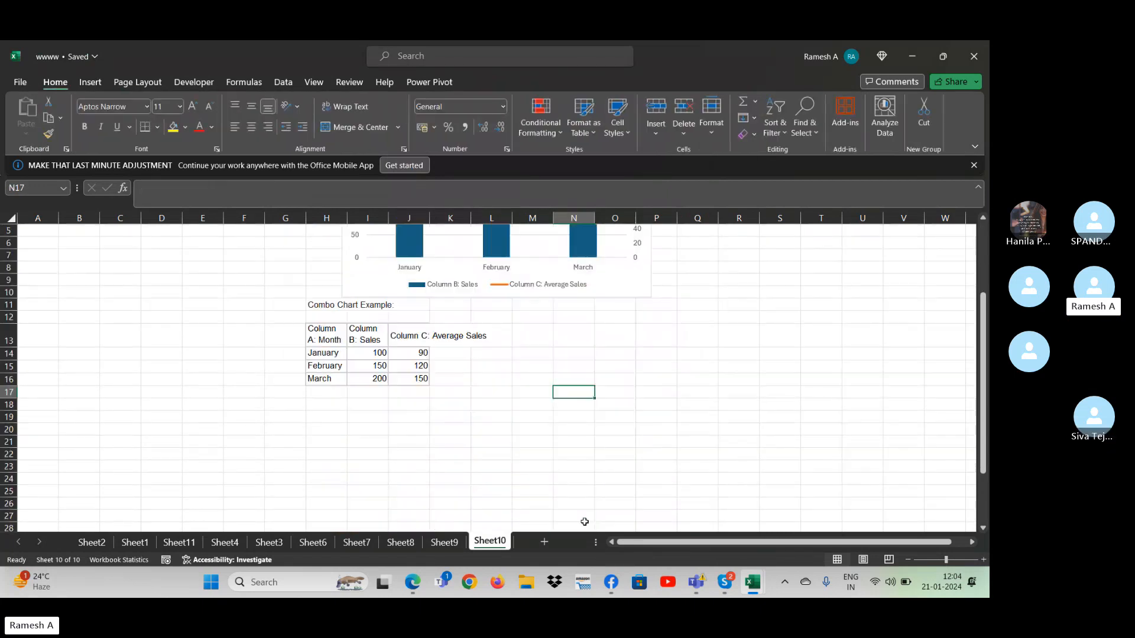
{"action": "key", "text": "Down"}
{"action": "key", "text": "Down"}
{"action": "key", "text": "Down"}
{"action": "key", "text": "Up"}
{"action": "left_click", "coordinate": [410, 363]}
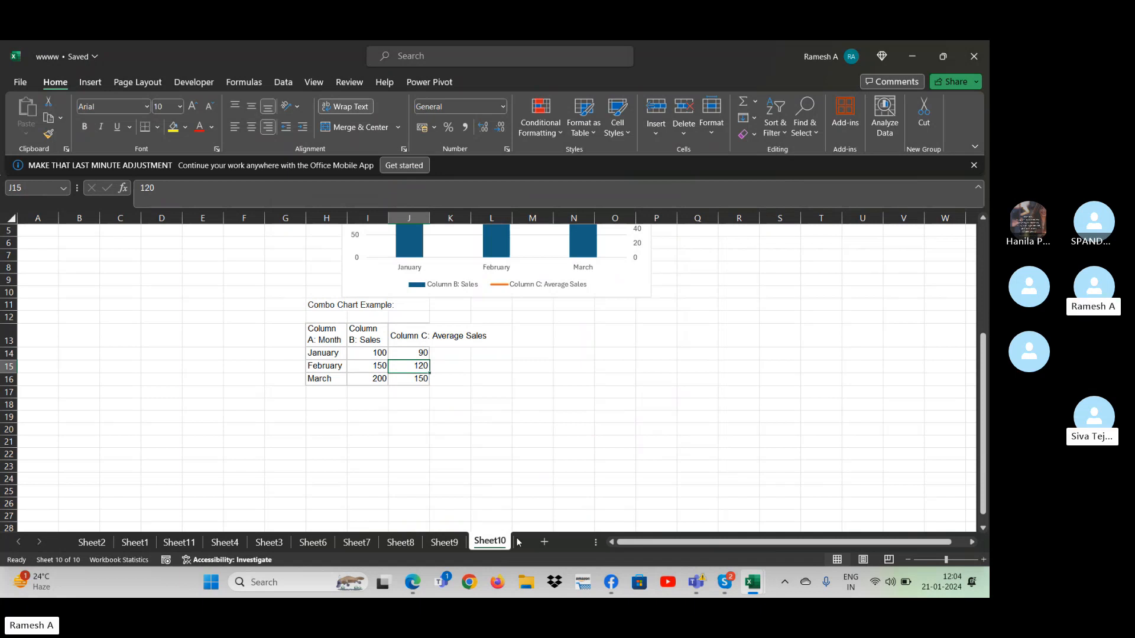
{"action": "type", "text": "60"}
{"action": "key", "text": "Return"}
{"action": "key", "text": "Up"}
{"action": "key", "text": "Up"}
{"action": "key", "text": "Up"}
{"action": "key", "text": "Up"}
{"action": "key", "text": "Up"}
{"action": "key", "text": "Up"}
{"action": "key", "text": "Up"}
{"action": "key", "text": "Up"}
{"action": "key", "text": "Up"}
{"action": "key", "text": "Up"}
{"action": "key", "text": "Up"}
{"action": "key", "text": "Up"}
{"action": "key", "text": "Up"}
{"action": "key", "text": "Up"}
{"action": "key", "text": "Up"}
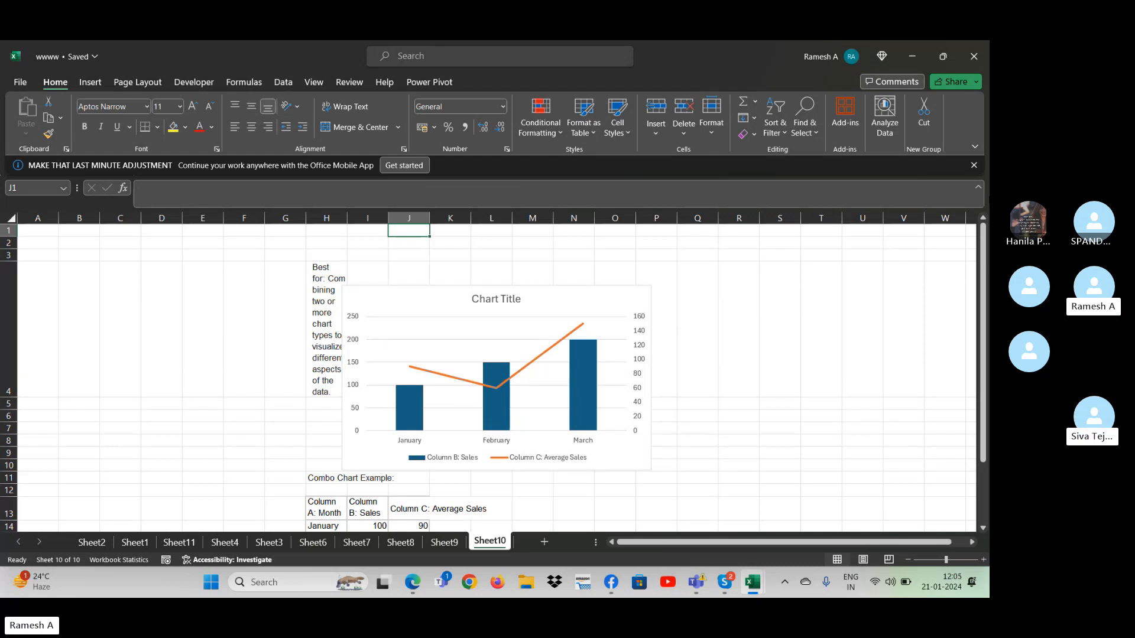
- Collapse the ribbon to enlarge the worksheet area around the combo chart
{"action": "left_click", "coordinate": [974, 147]}
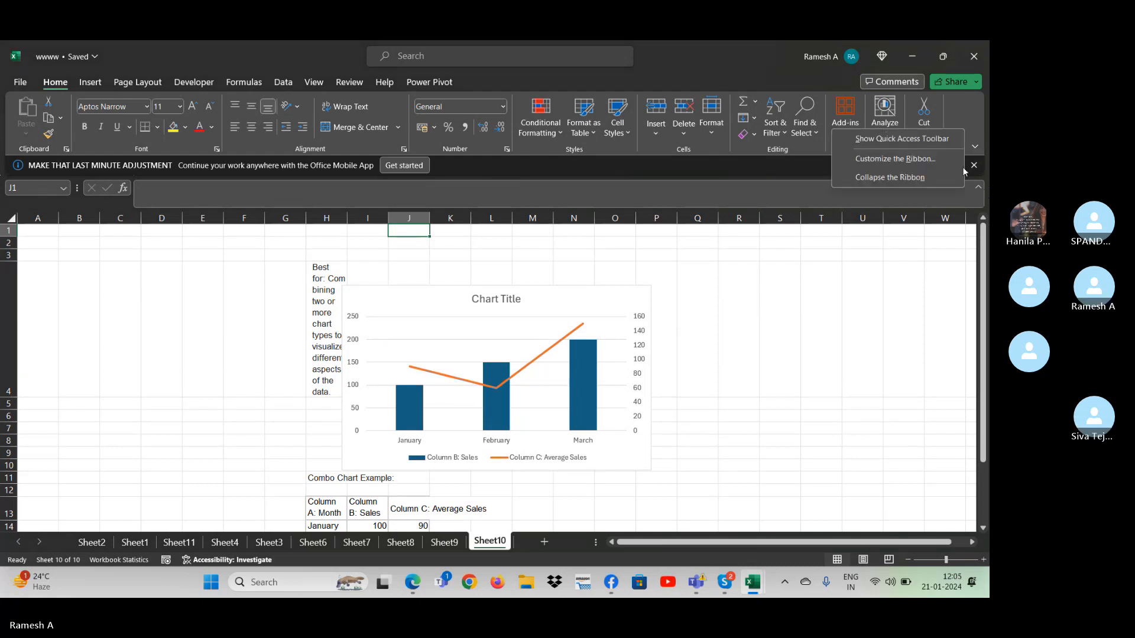
{"action": "left_click", "coordinate": [924, 173]}
{"action": "left_click", "coordinate": [825, 345]}
- Apply the dark gradient chart style with shaded columns to the sales combo chart
{"action": "left_click", "coordinate": [575, 264]}
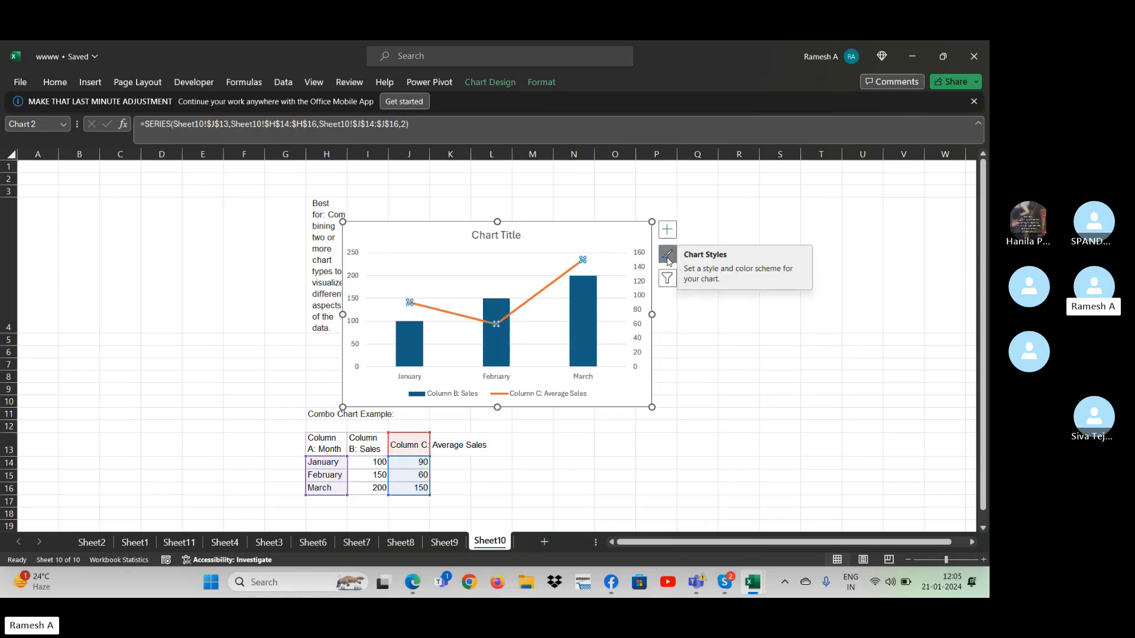
{"action": "left_click", "coordinate": [669, 256]}
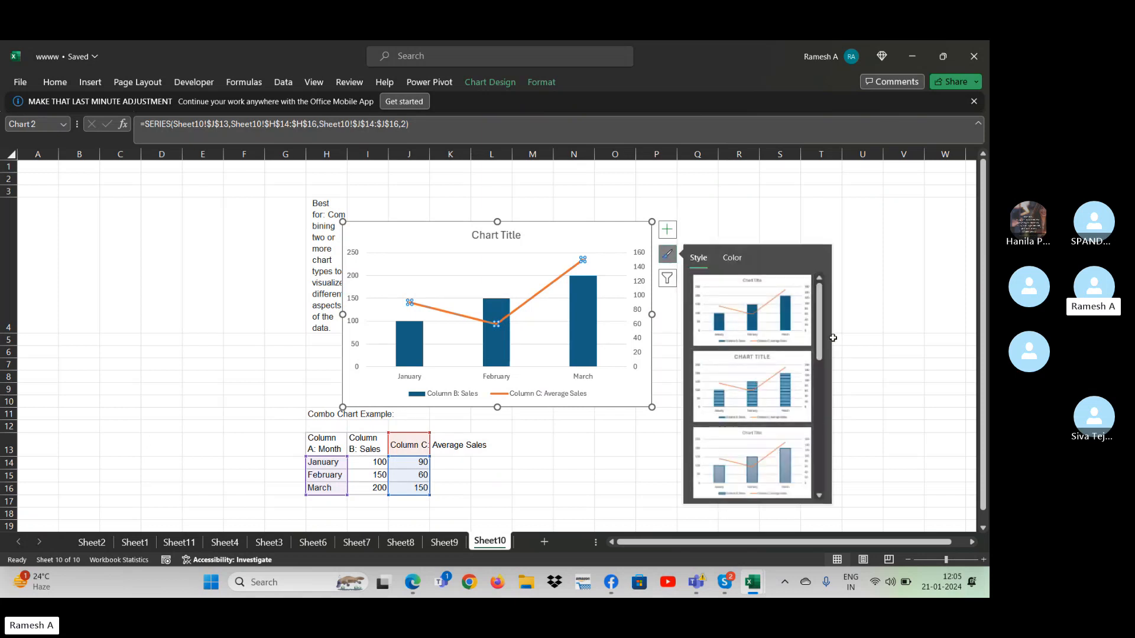
{"action": "left_click_drag", "start_coordinate": [819, 354], "coordinate": [821, 459]}
{"action": "left_click", "coordinate": [751, 401]}
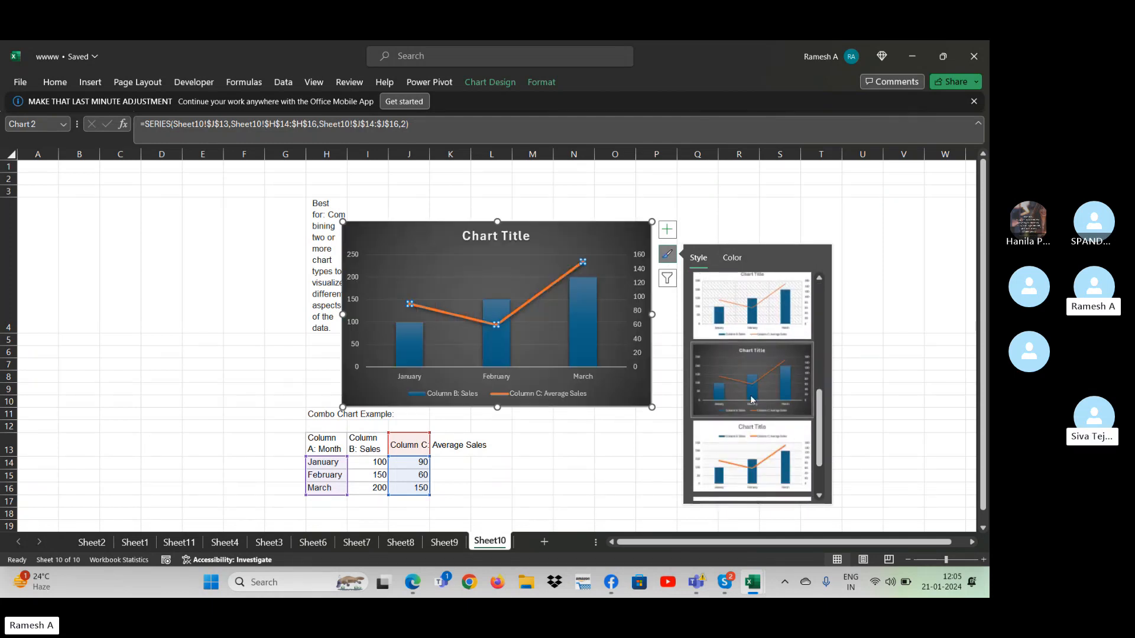
{"action": "left_click", "coordinate": [668, 188]}
- Select the average sales line and look over its chart design and format options
{"action": "left_click", "coordinate": [571, 262]}
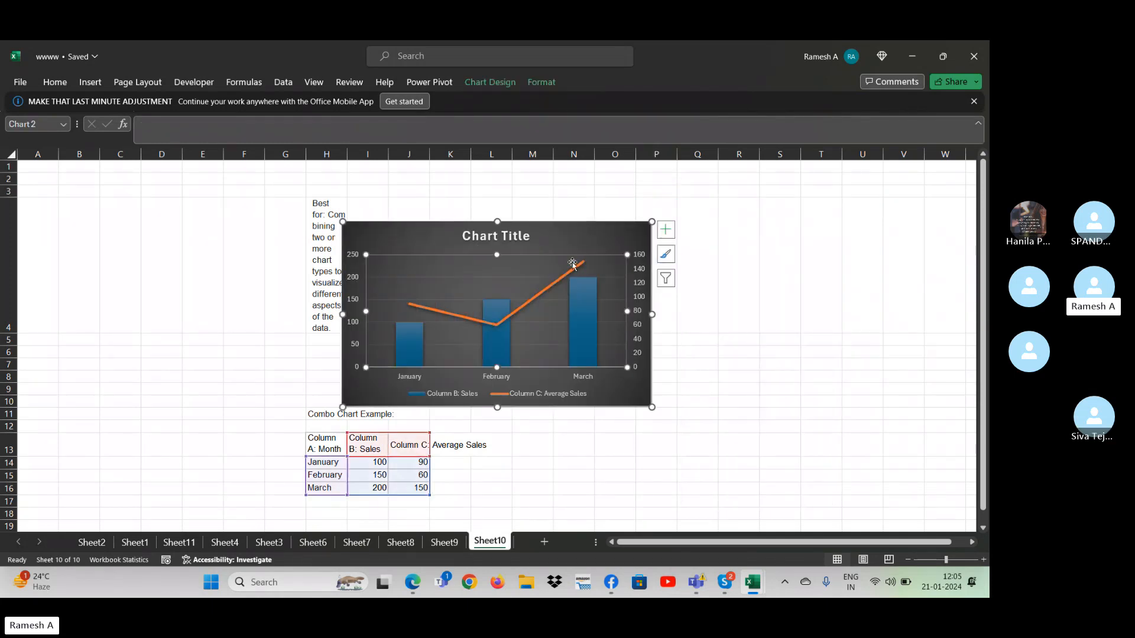
{"action": "left_click", "coordinate": [575, 270]}
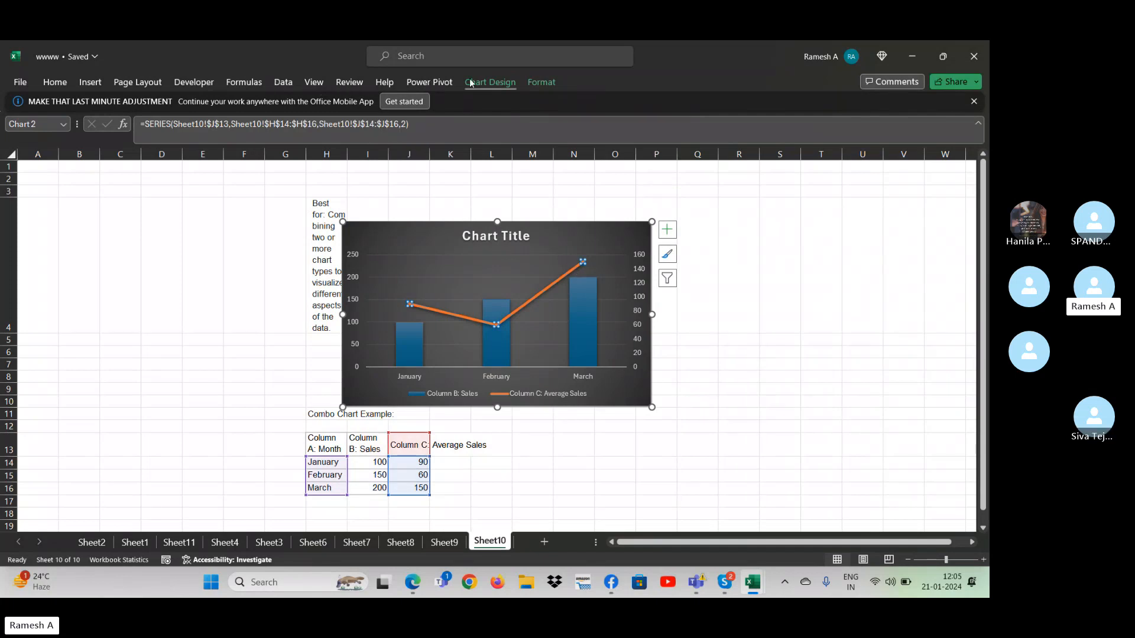
{"action": "left_click", "coordinate": [490, 83]}
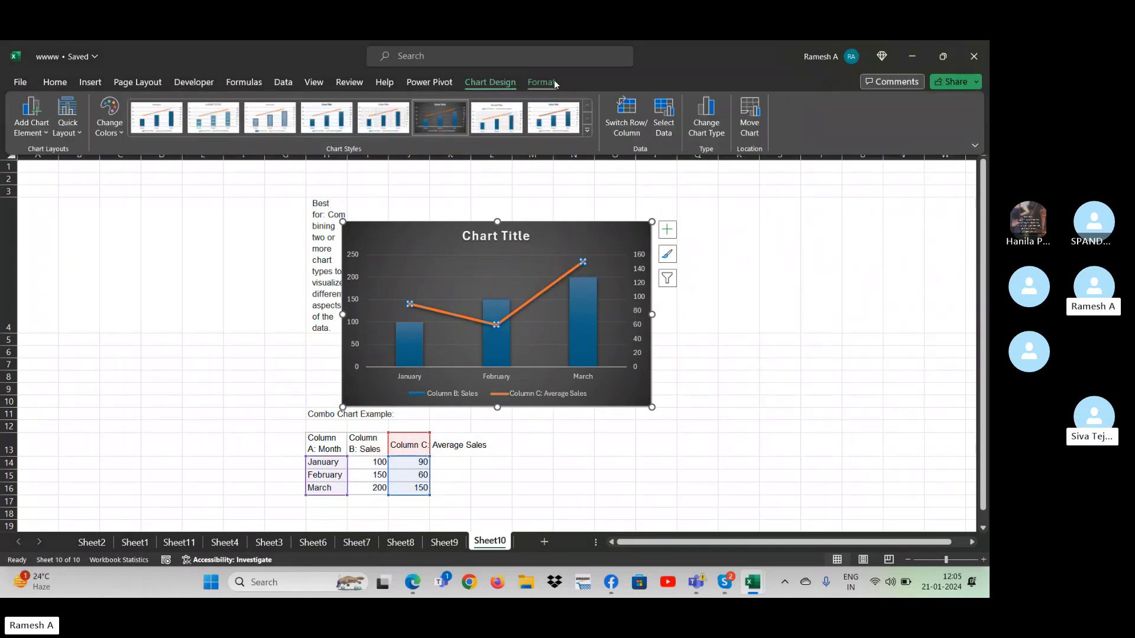
{"action": "left_click", "coordinate": [553, 81]}
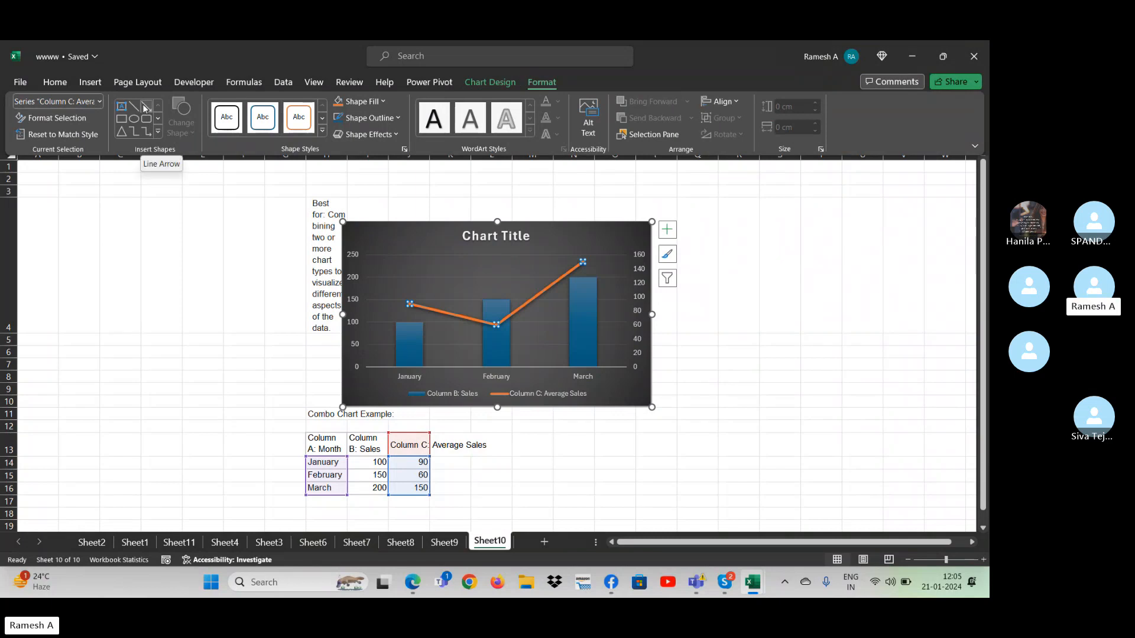
{"action": "left_click", "coordinate": [143, 107]}
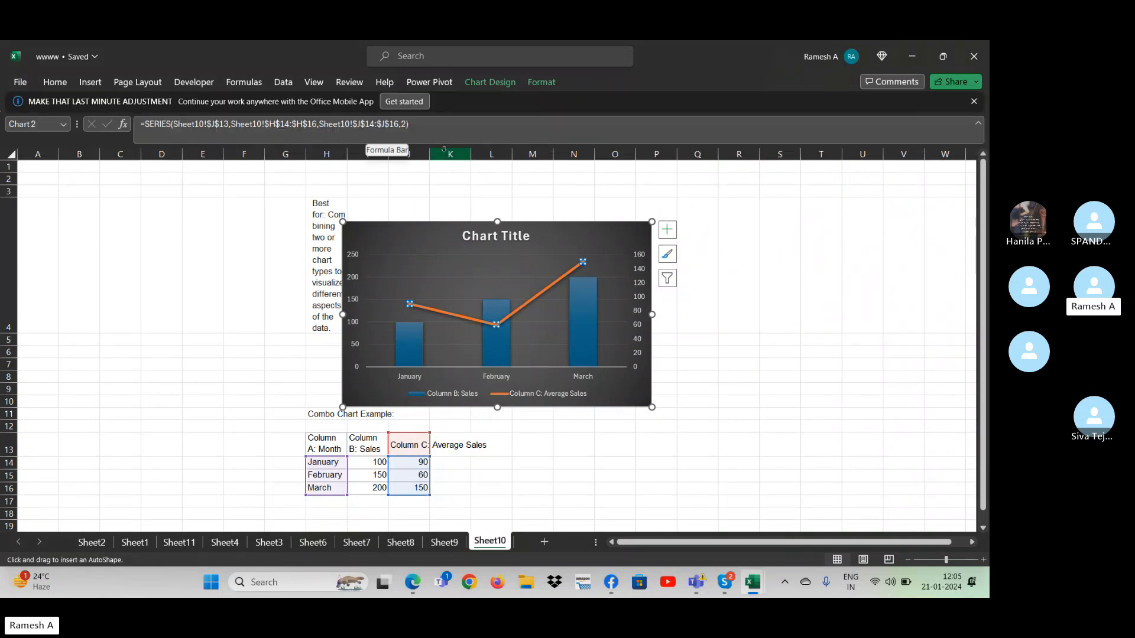
{"action": "key", "text": "Escape"}
{"action": "left_click", "coordinate": [417, 128]}
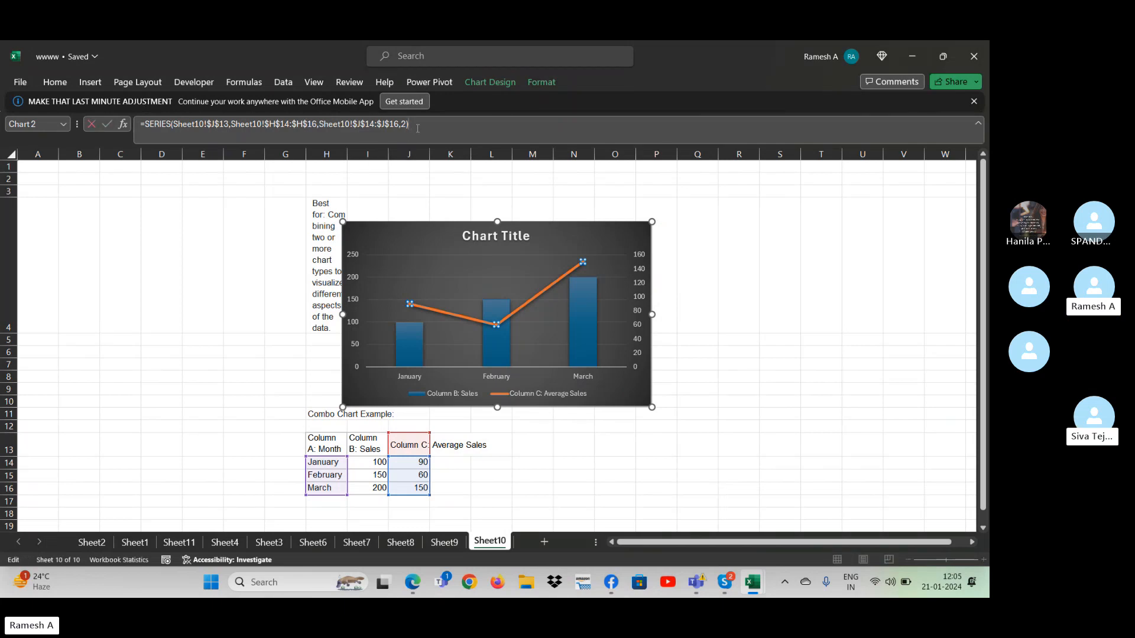
{"action": "key", "text": "Escape"}
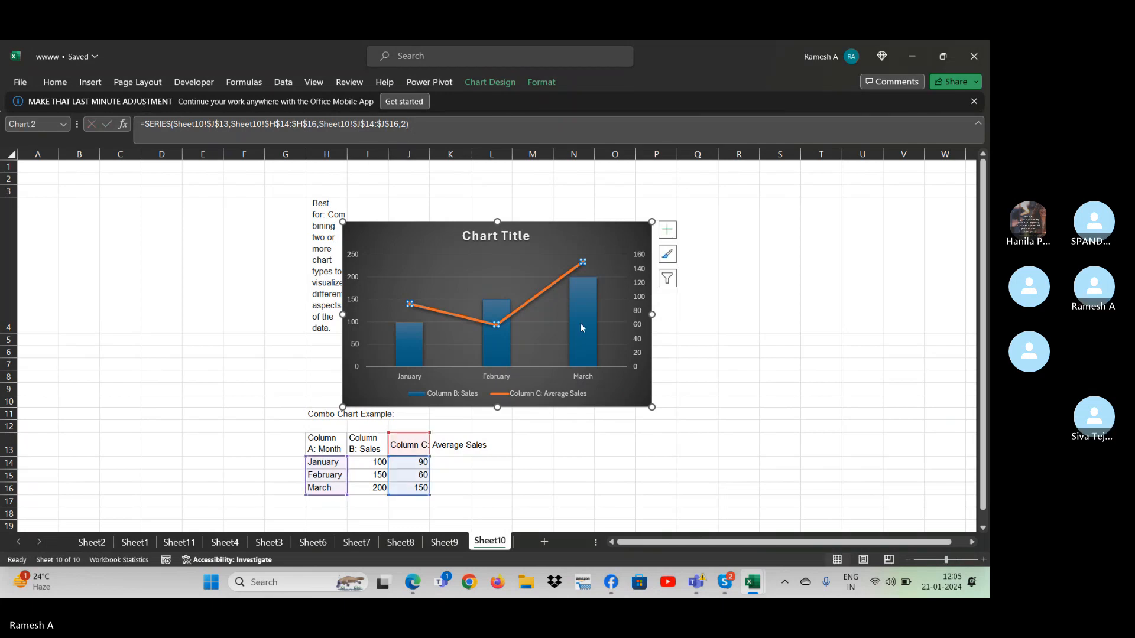
- Select the March point of the average sales line and examine the outline, bevel, glow, 3-D rotation and preset effects available for it
{"action": "left_click", "coordinate": [545, 290]}
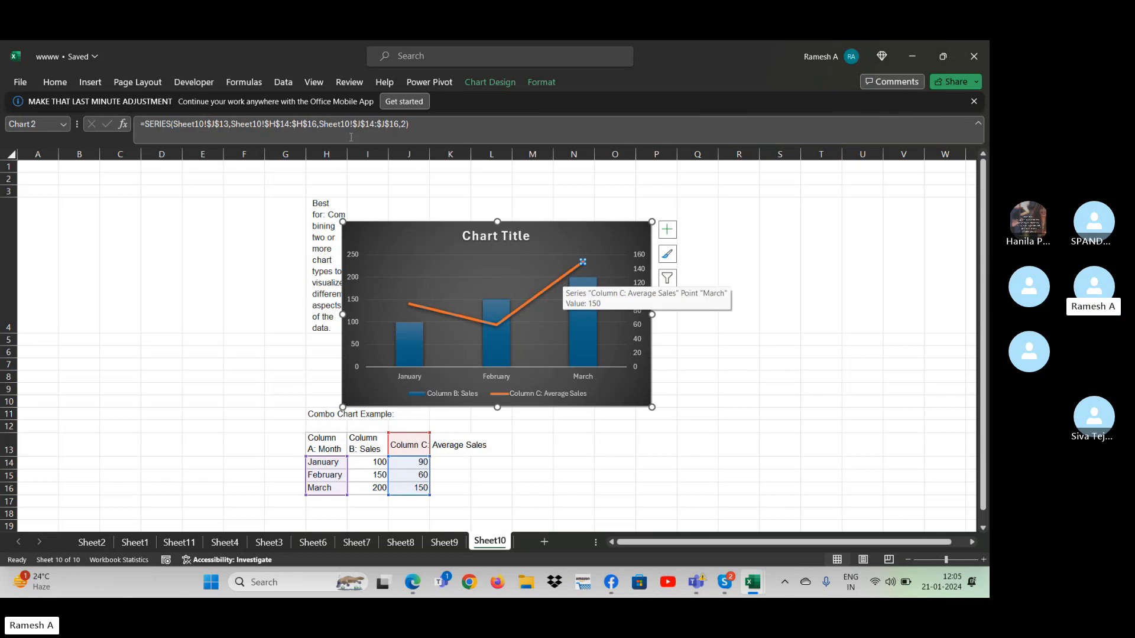
{"action": "left_click", "coordinate": [491, 84]}
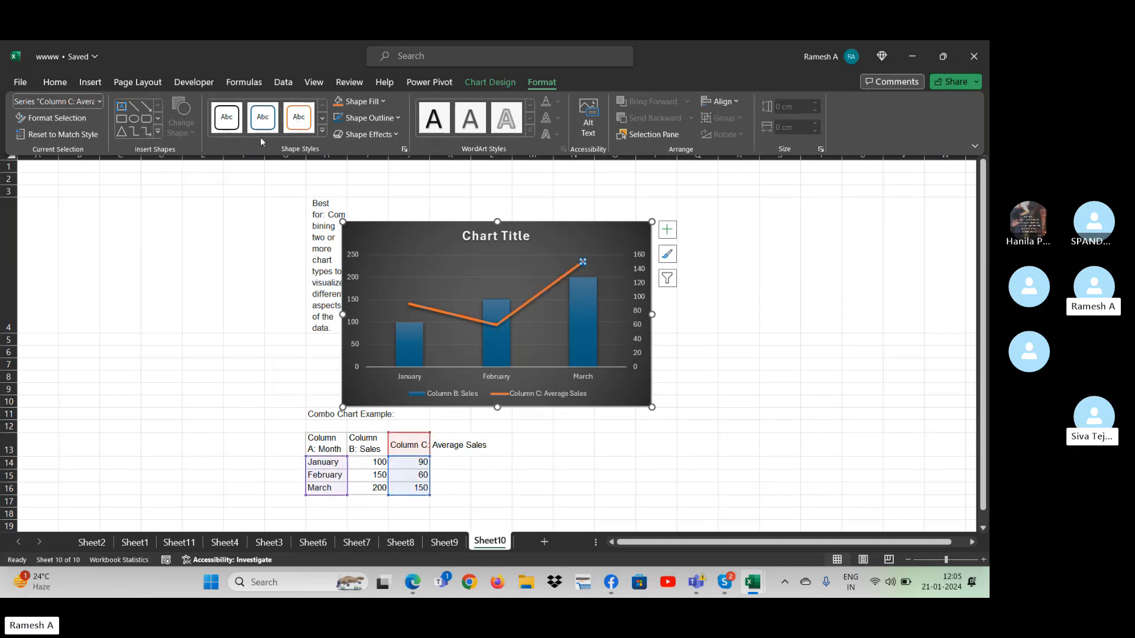
{"action": "left_click", "coordinate": [397, 118]}
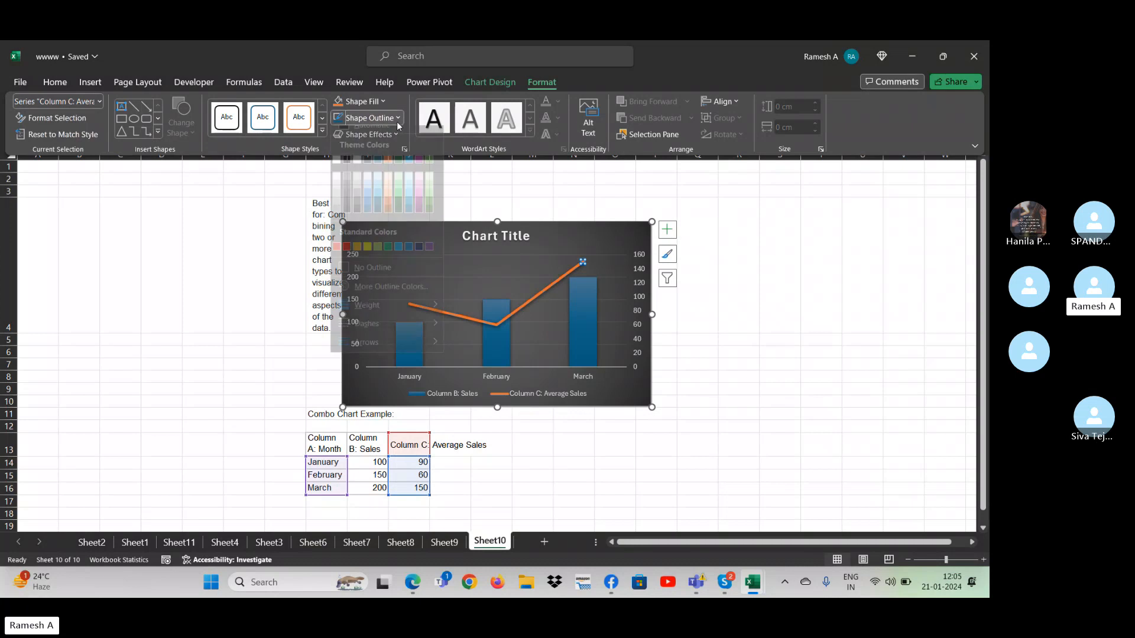
{"action": "left_click", "coordinate": [396, 122]}
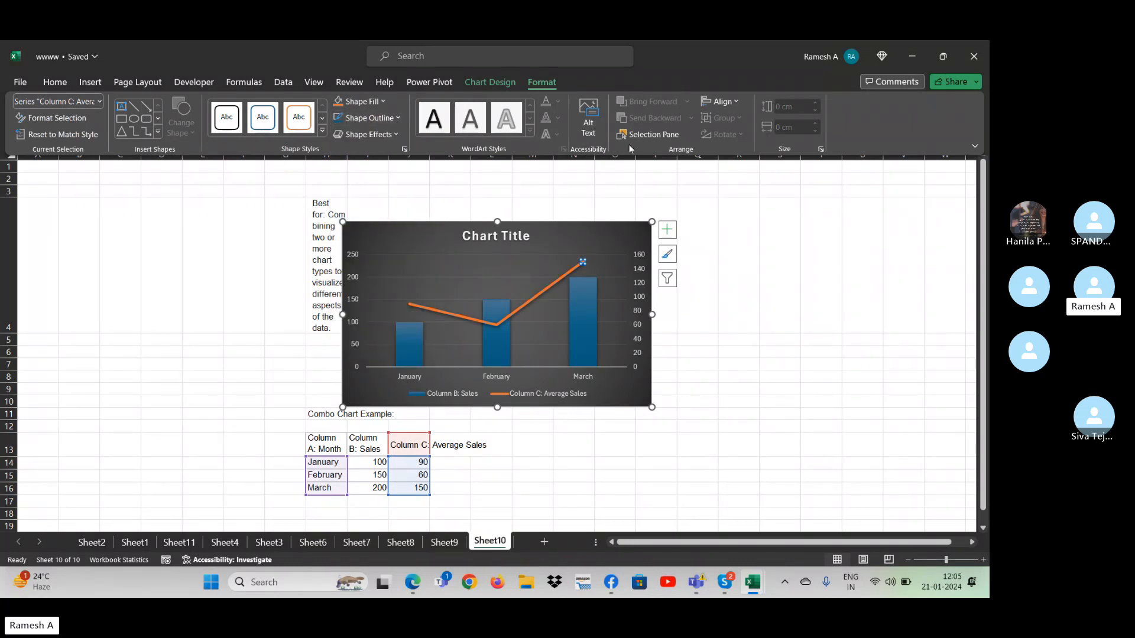
{"action": "left_click", "coordinate": [395, 136]}
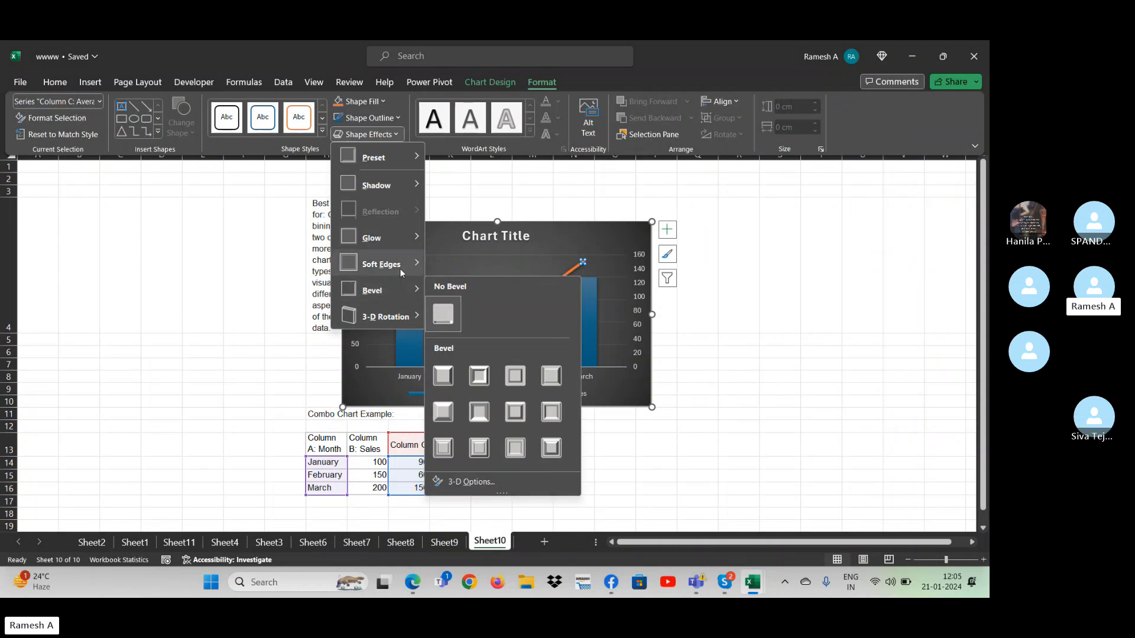
{"action": "mouse_move", "coordinate": [399, 266]}
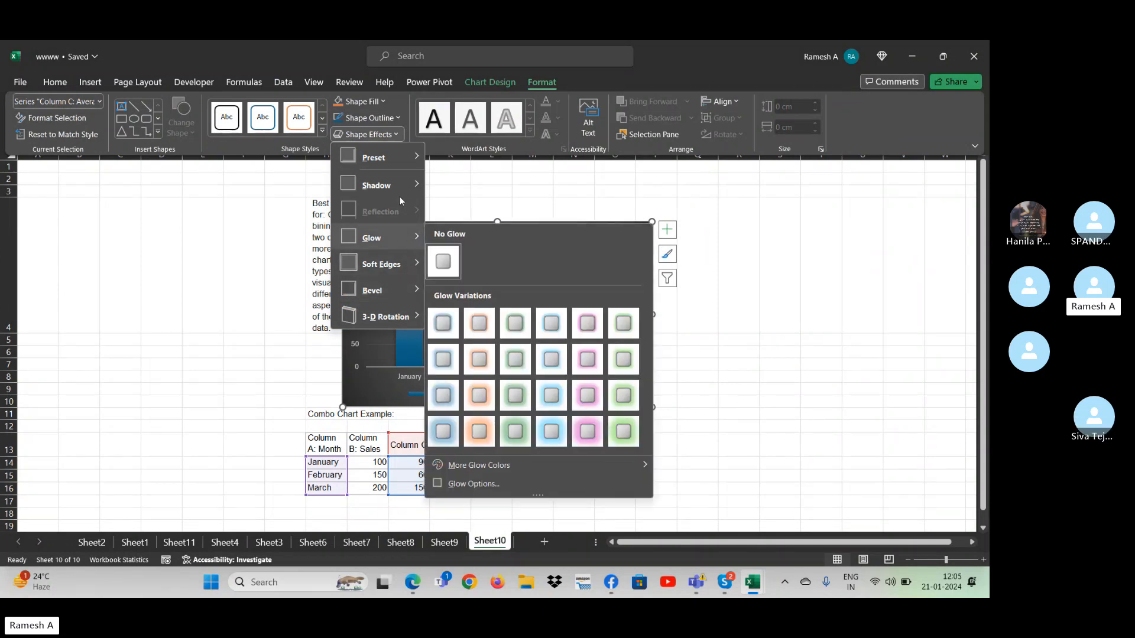
{"action": "mouse_move", "coordinate": [398, 320]}
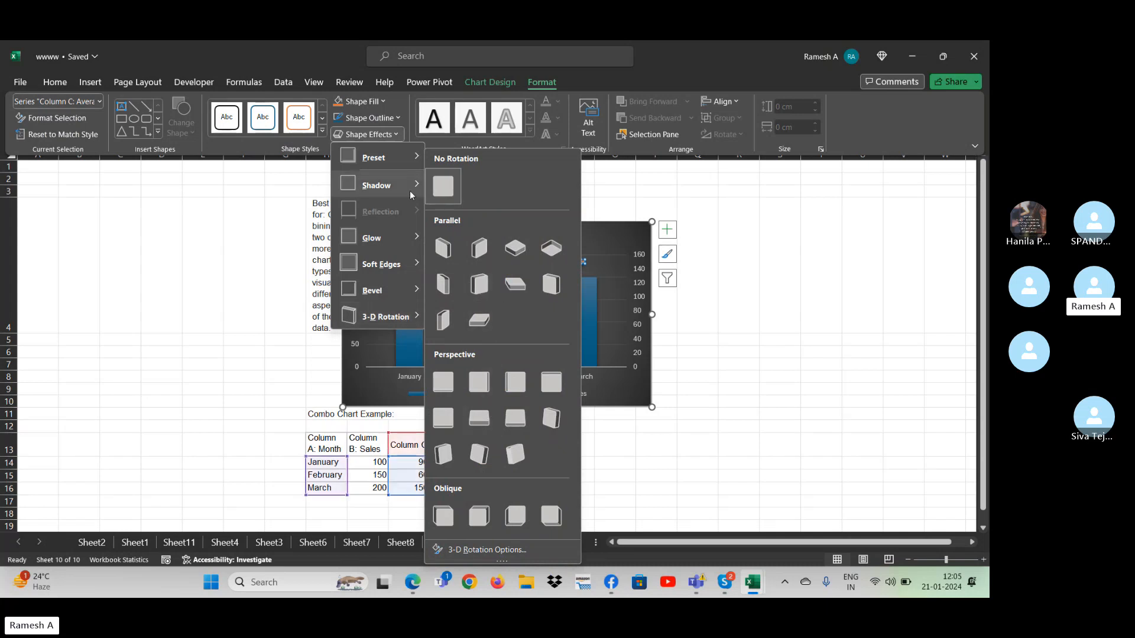
{"action": "mouse_move", "coordinate": [405, 185]}
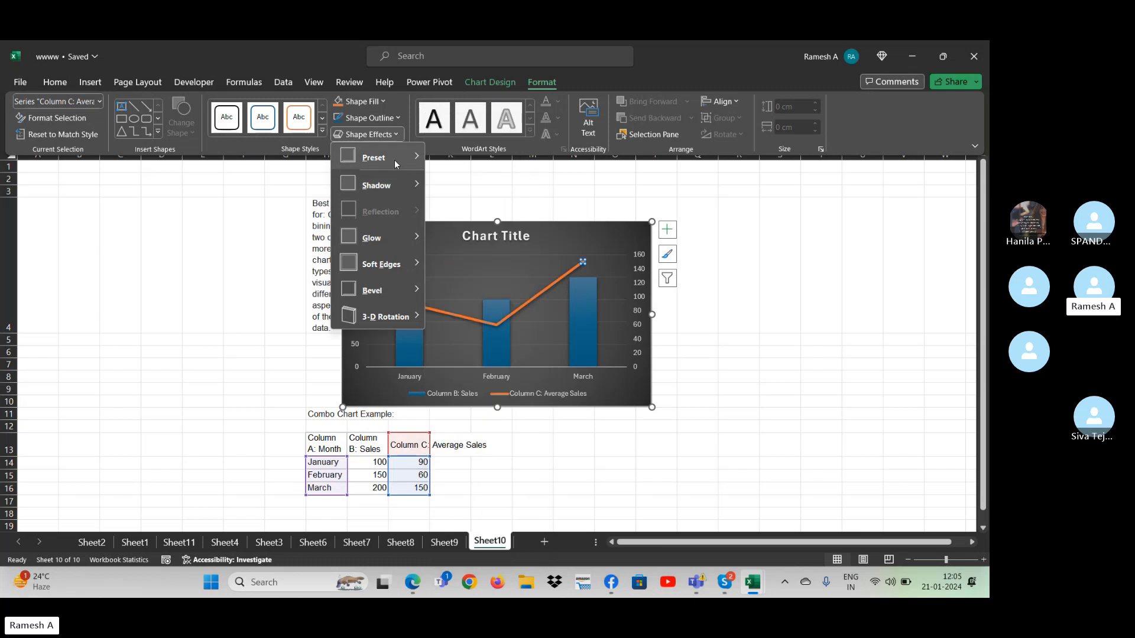
{"action": "mouse_move", "coordinate": [394, 160]}
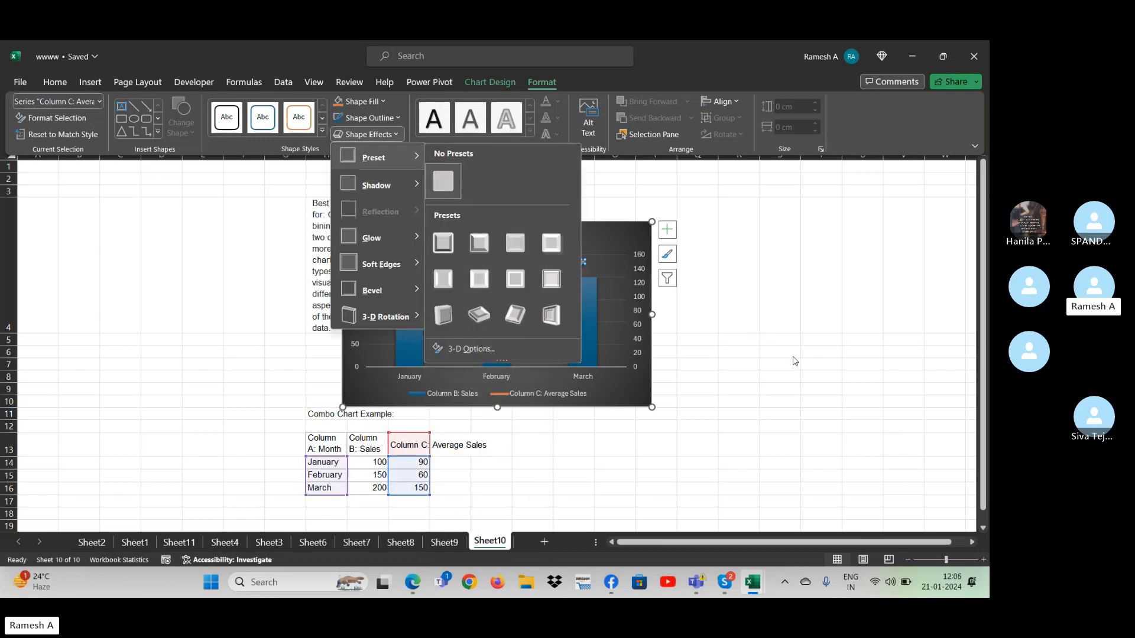
{"action": "key", "text": "Escape"}
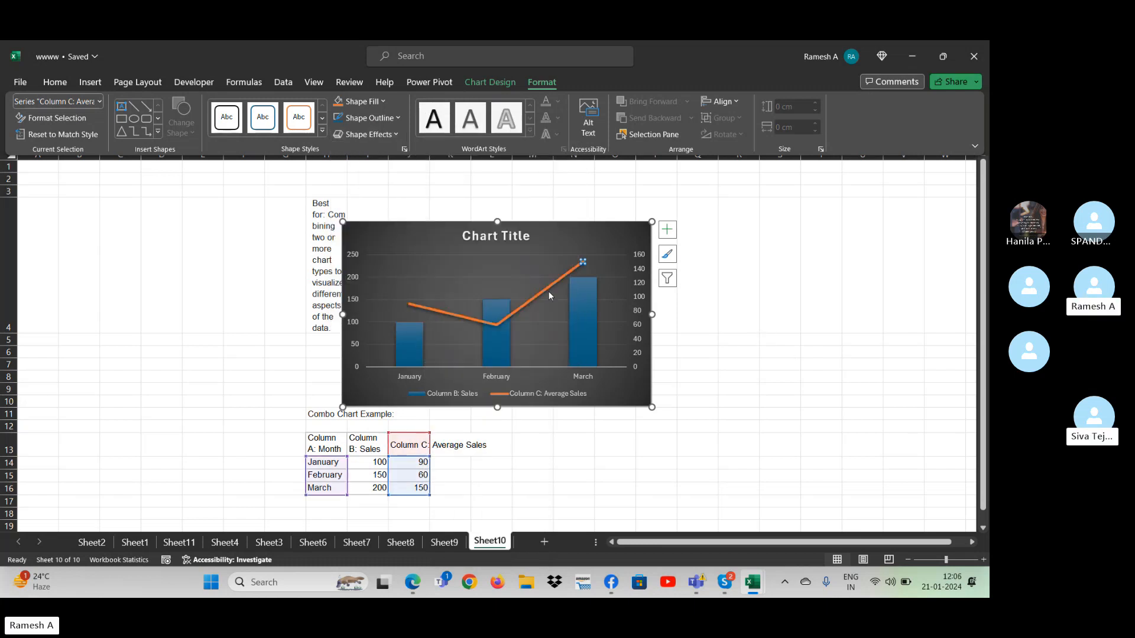
{"action": "left_click", "coordinate": [778, 338]}
{"action": "left_click", "coordinate": [799, 367]}
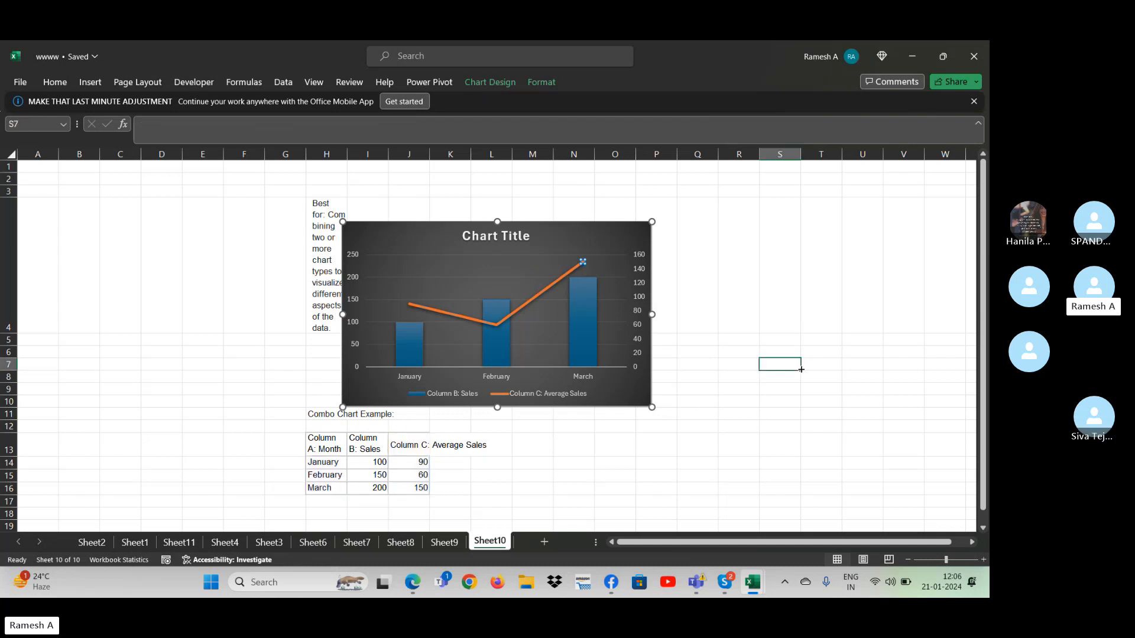
- Examine the average sales line's Format Data Series settings, including axis, soft edges and 3-D format, and close the pane
{"action": "left_click", "coordinate": [588, 267]}
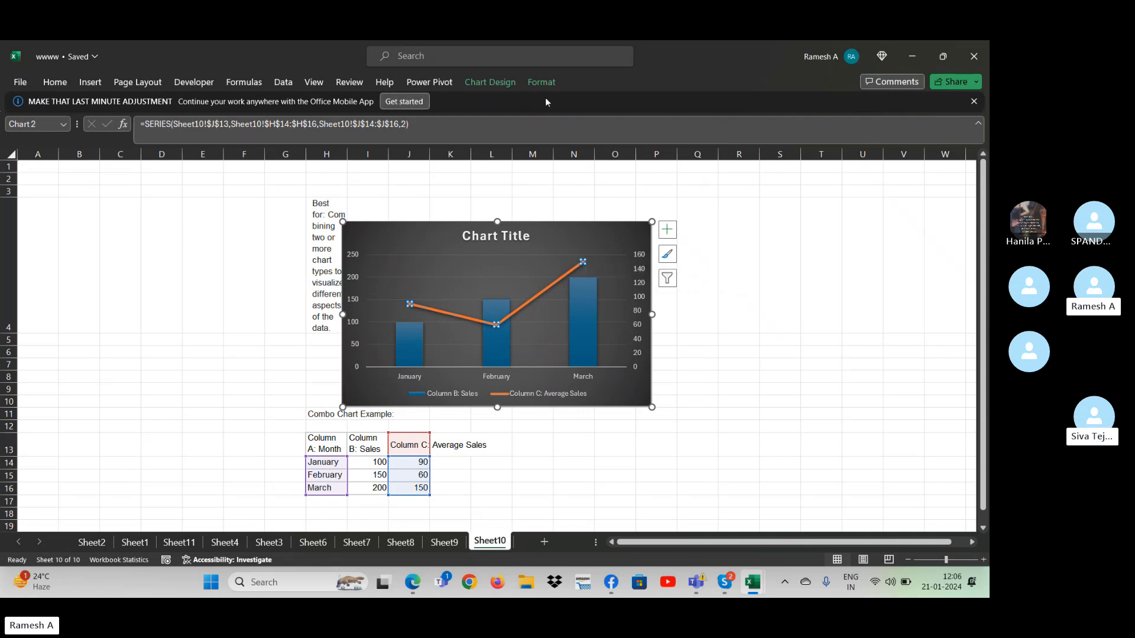
{"action": "right_click", "coordinate": [569, 272]}
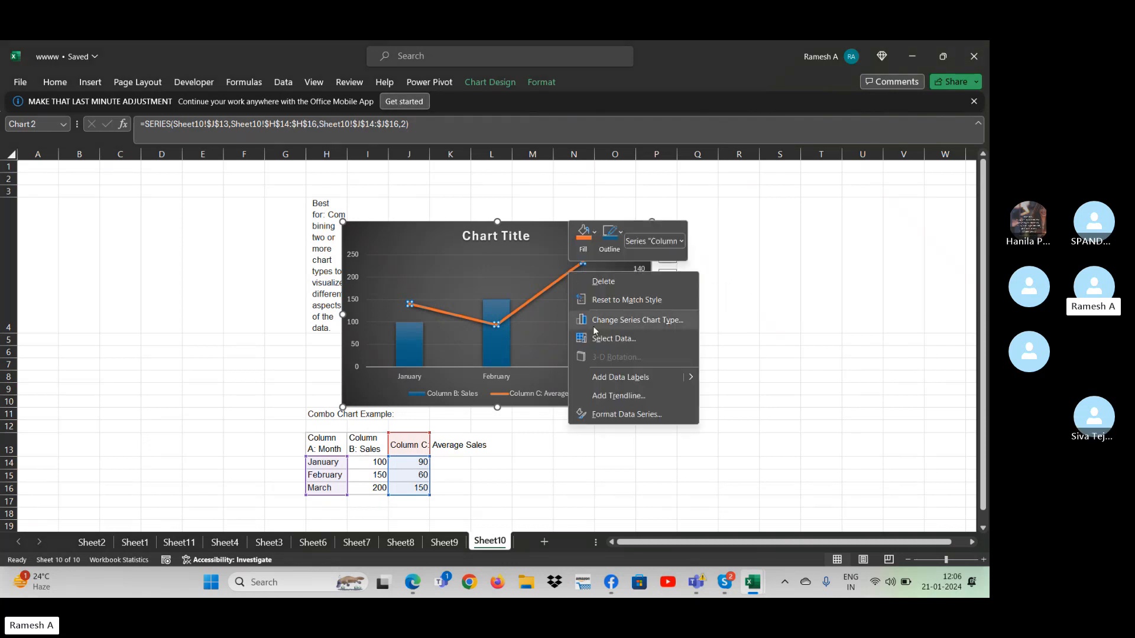
{"action": "left_click", "coordinate": [617, 413]}
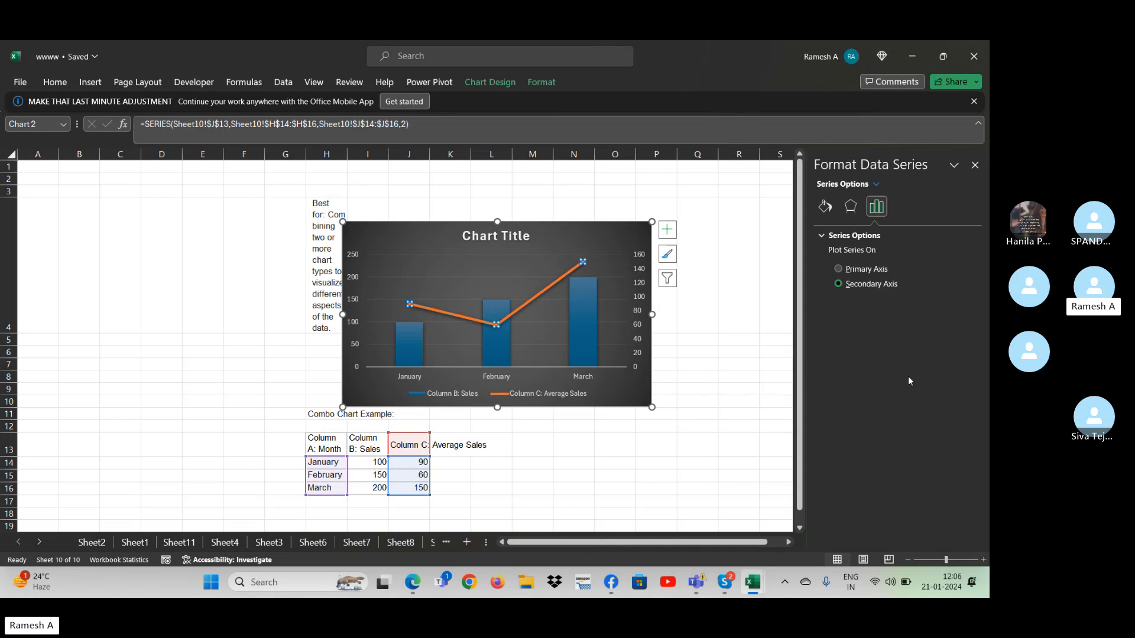
{"action": "left_click", "coordinate": [850, 206]}
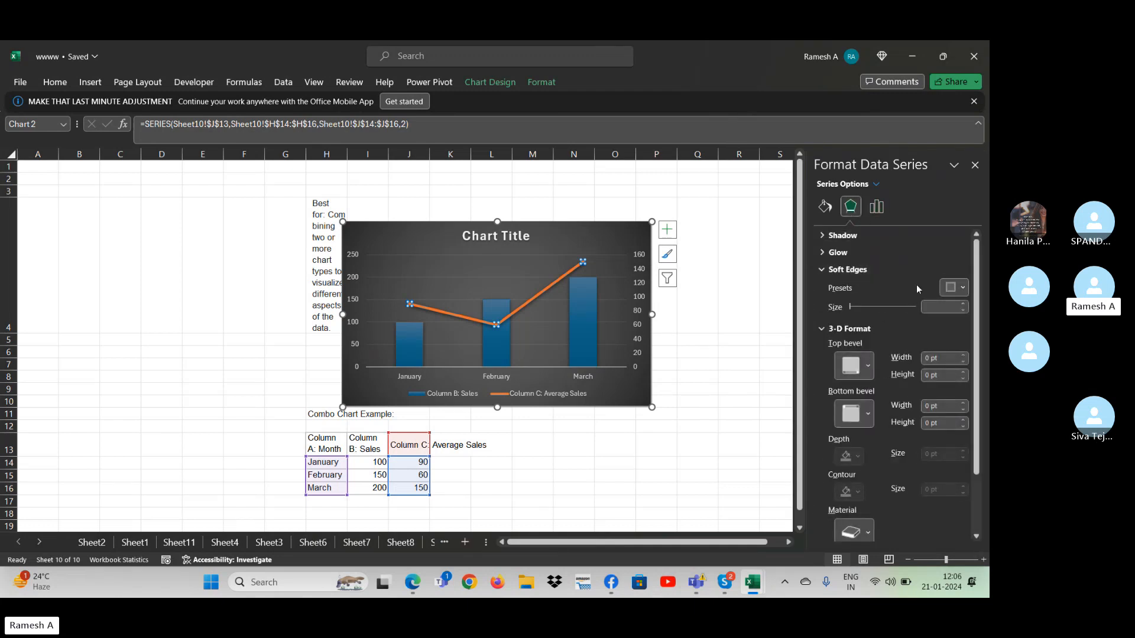
{"action": "left_click", "coordinate": [964, 290]}
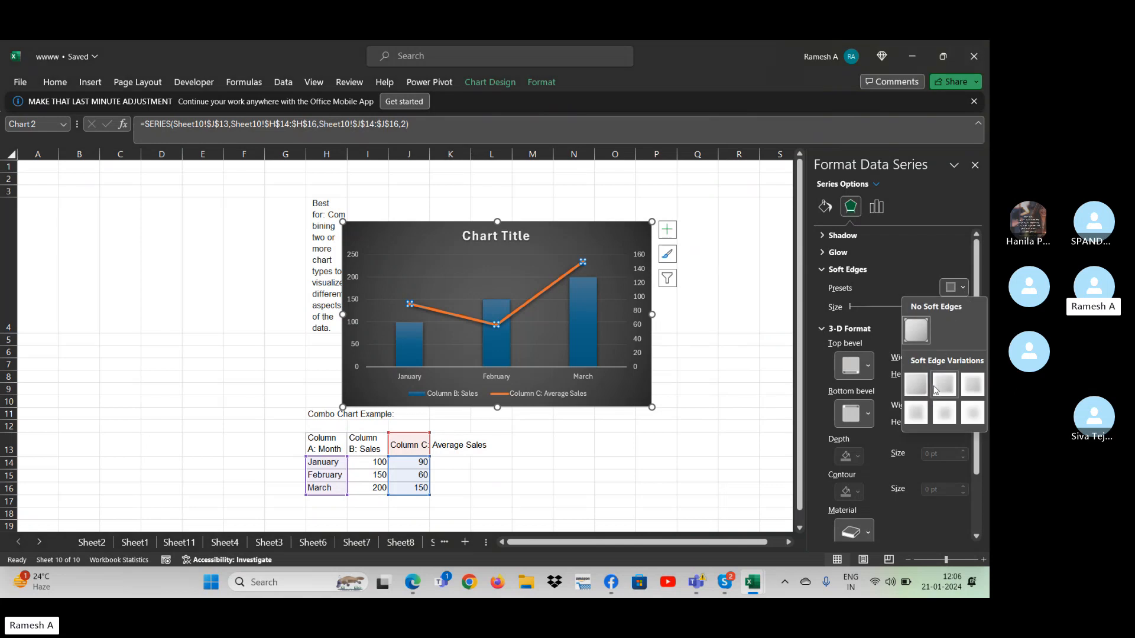
{"action": "left_click", "coordinate": [864, 301]}
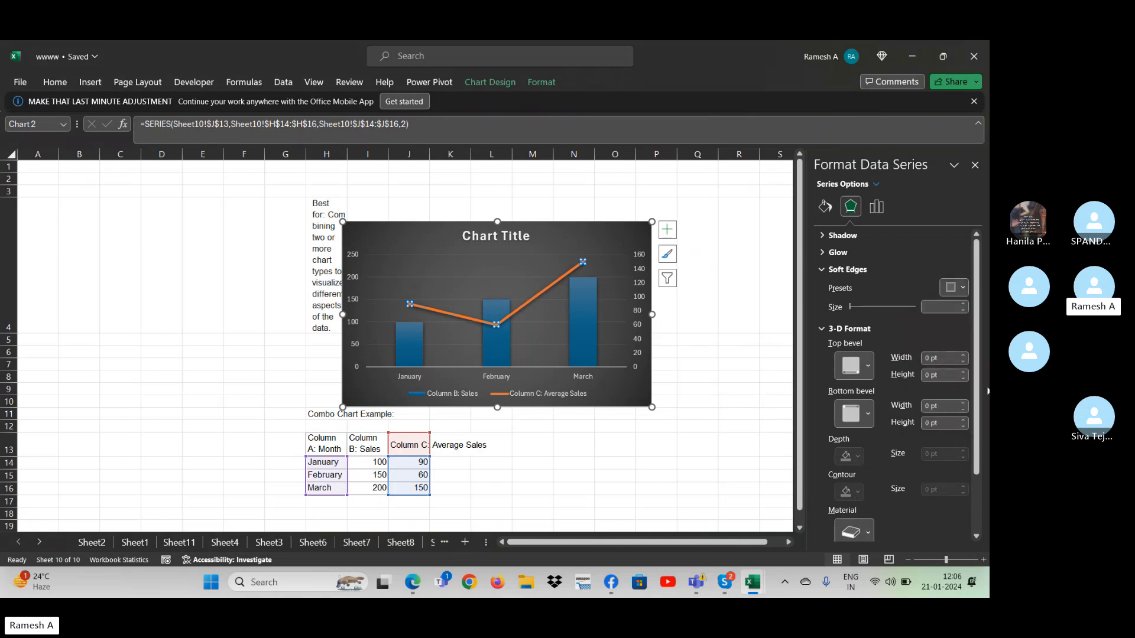
{"action": "scroll", "coordinate": [918, 501], "scroll_direction": "down", "scroll_amount": 3}
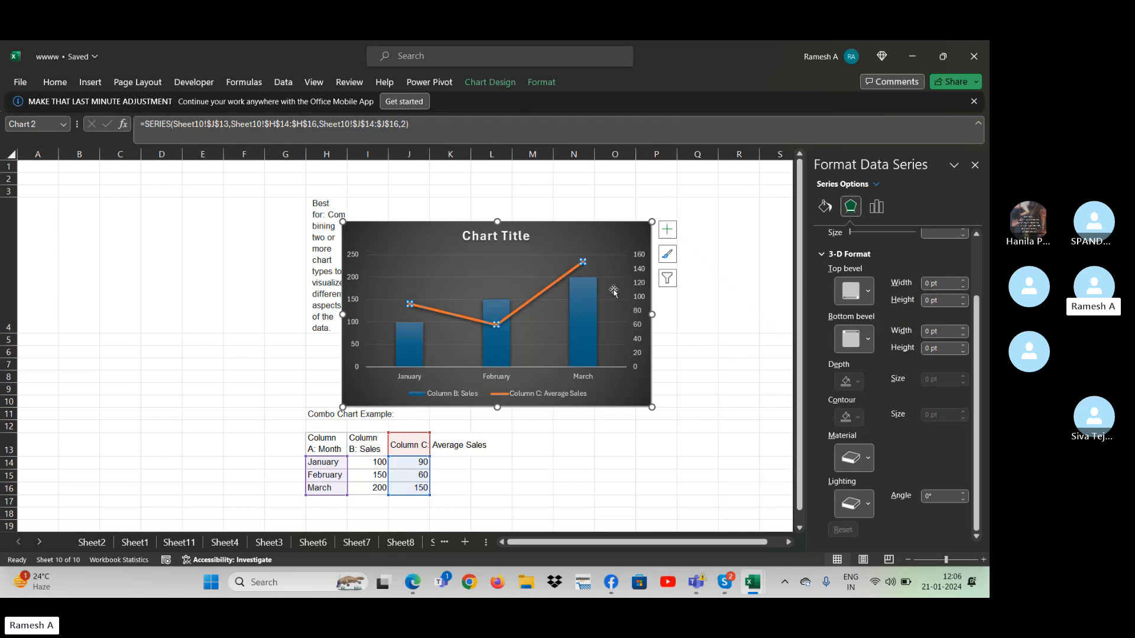
{"action": "left_click", "coordinate": [647, 475]}
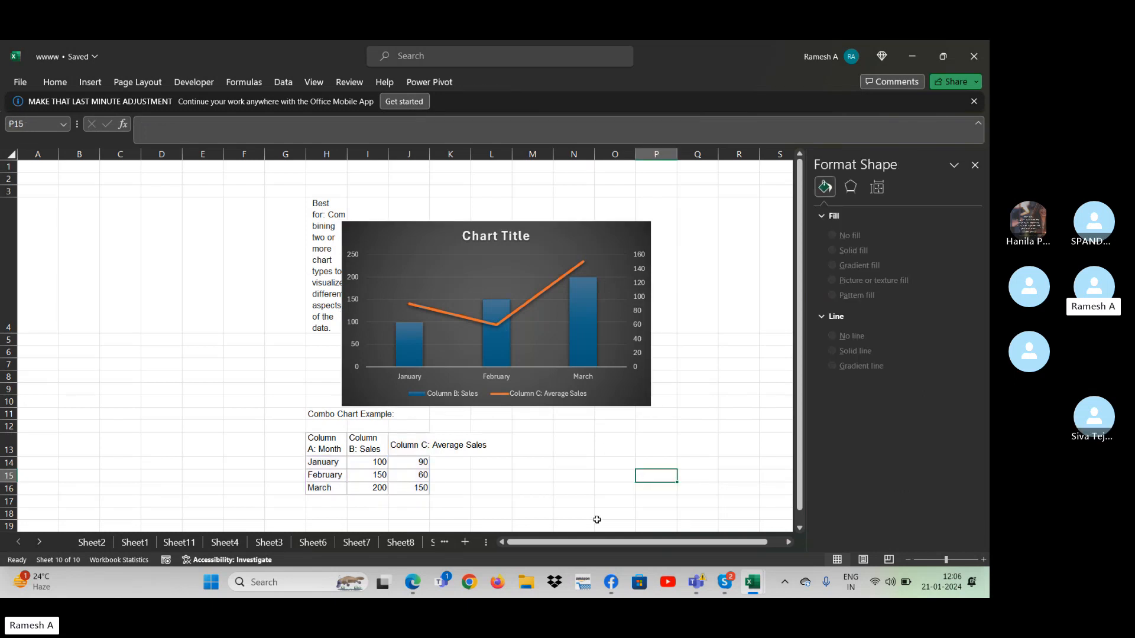
{"action": "left_click", "coordinate": [974, 165]}
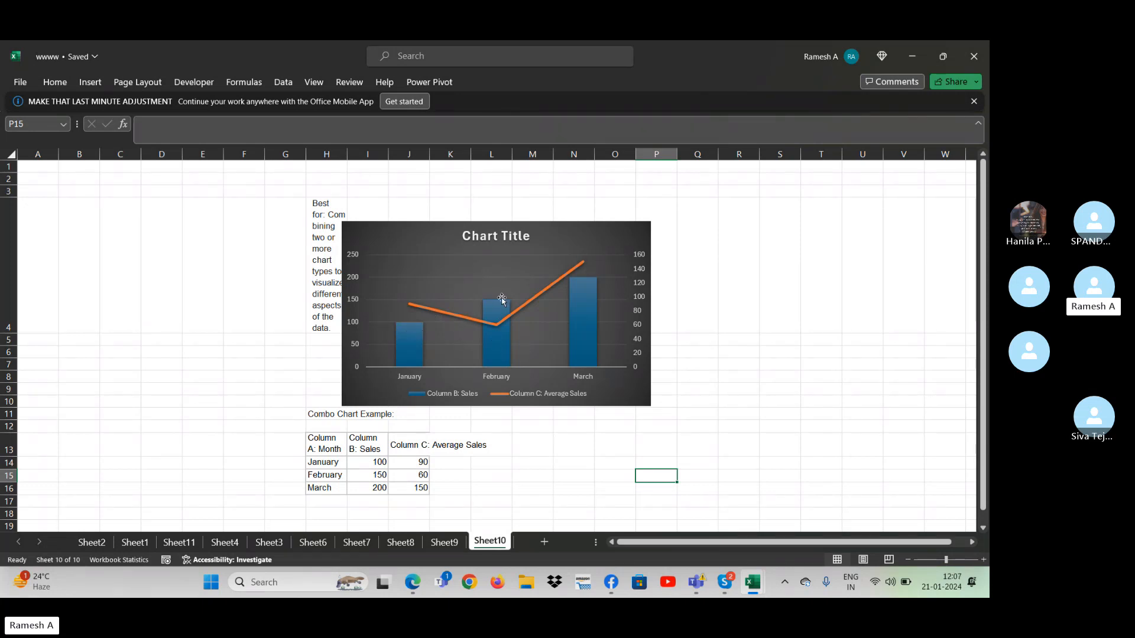
- Compare the sales and average sales values in I14:J16 with the chart's columns and line
{"action": "mouse_move", "coordinate": [492, 329]}
{"action": "mouse_move", "coordinate": [587, 353]}
{"action": "left_click", "coordinate": [421, 464]}
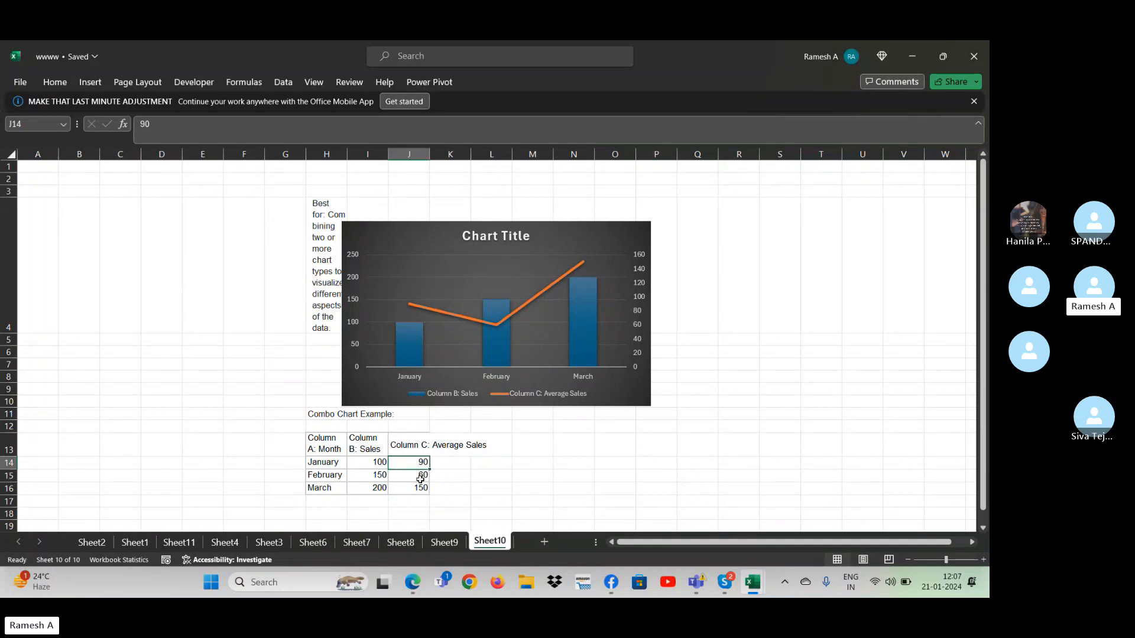
{"action": "left_click", "coordinate": [420, 477]}
{"action": "left_click", "coordinate": [380, 462]}
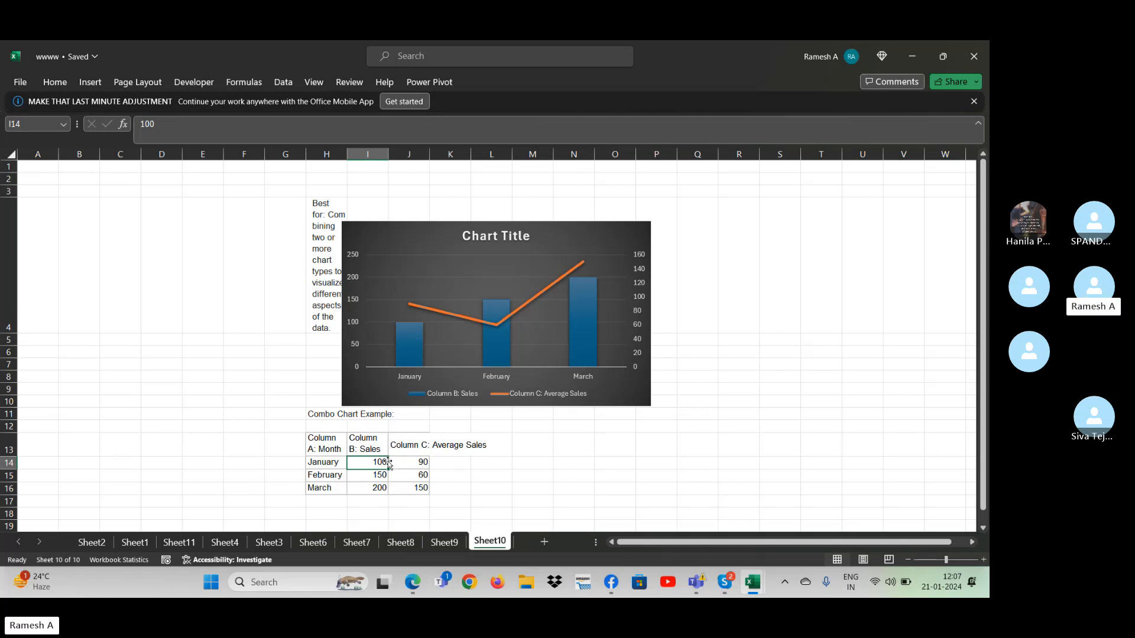
{"action": "key", "text": "Up"}
{"action": "key", "text": "Down"}
{"action": "key", "text": "Up"}
{"action": "key", "text": "Down"}
{"action": "key", "text": "Right"}
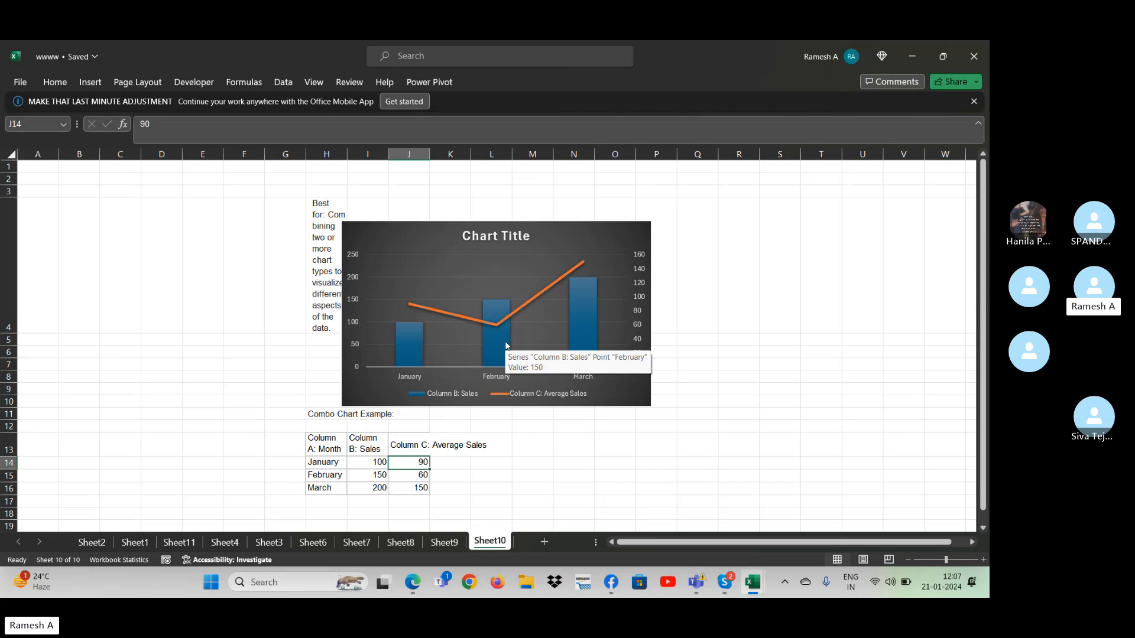
- Move the combo chart to about columns L to S, clear of the description text in column H
{"action": "left_click_drag", "start_coordinate": [463, 255], "coordinate": [610, 256]}
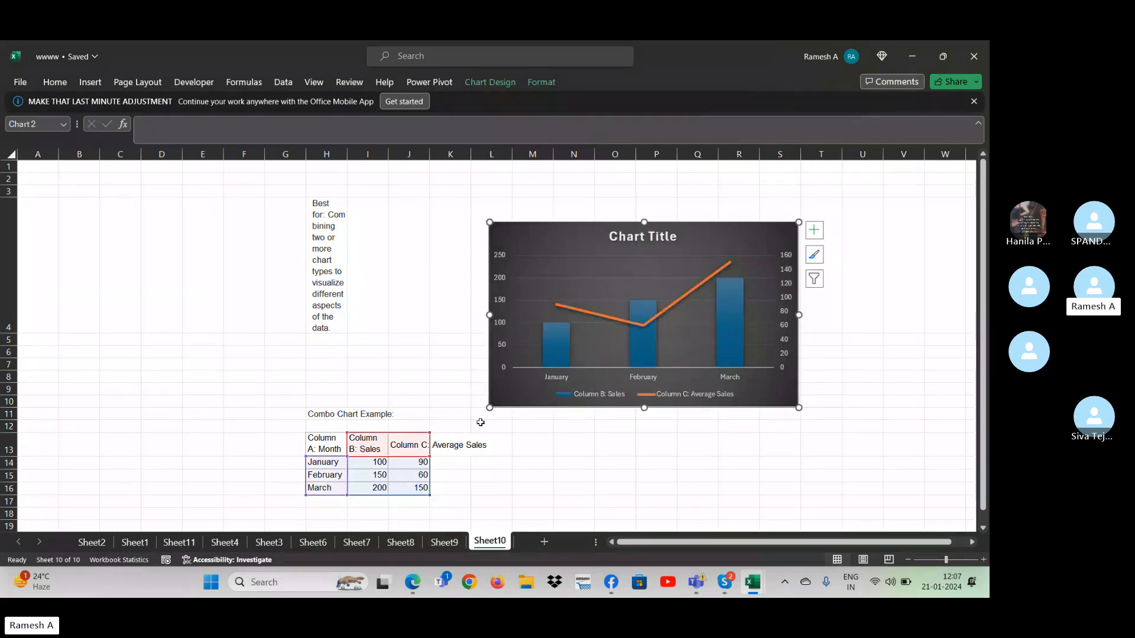
- Set January's sales in I14 to 50 and its average sales in J14 to 100
{"action": "left_click", "coordinate": [413, 473]}
{"action": "left_click", "coordinate": [378, 462]}
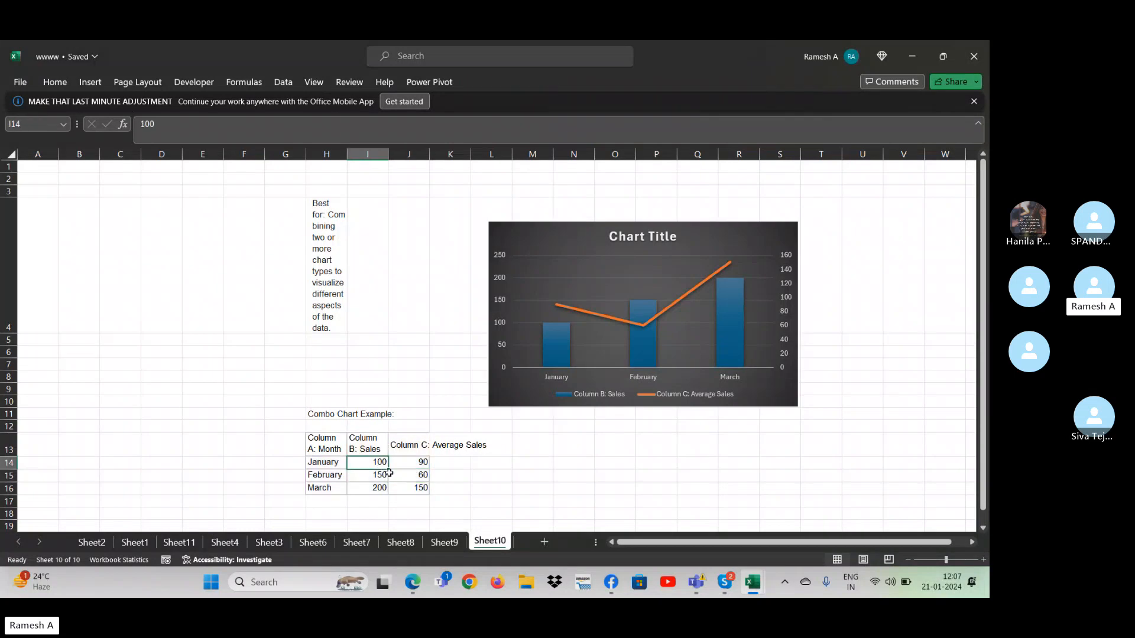
{"action": "key", "text": "Down"}
{"action": "key", "text": "Right"}
{"action": "key", "text": "Up"}
{"action": "key", "text": "Down"}
{"action": "key", "text": "Left"}
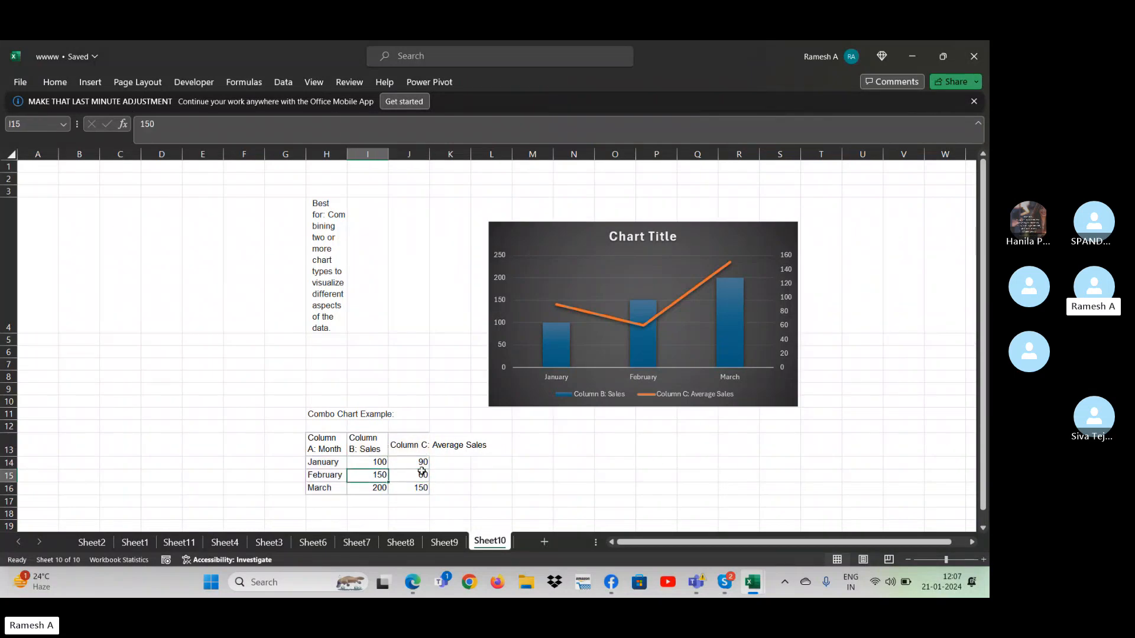
{"action": "key", "text": "Up"}
{"action": "key", "text": "Right"}
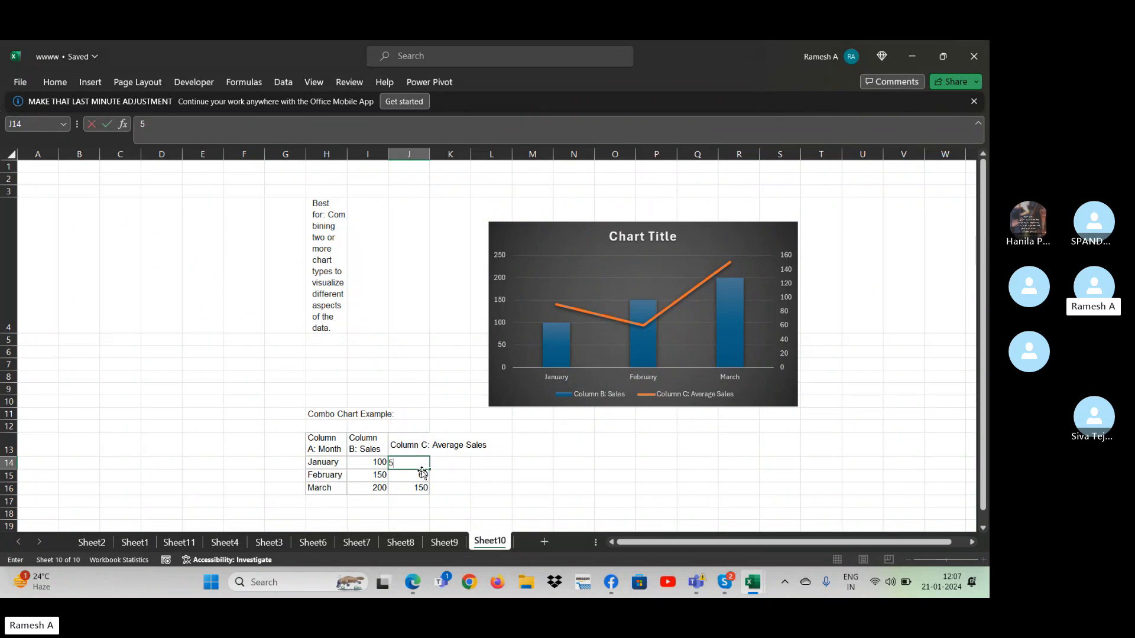
{"action": "key", "text": "Left"}
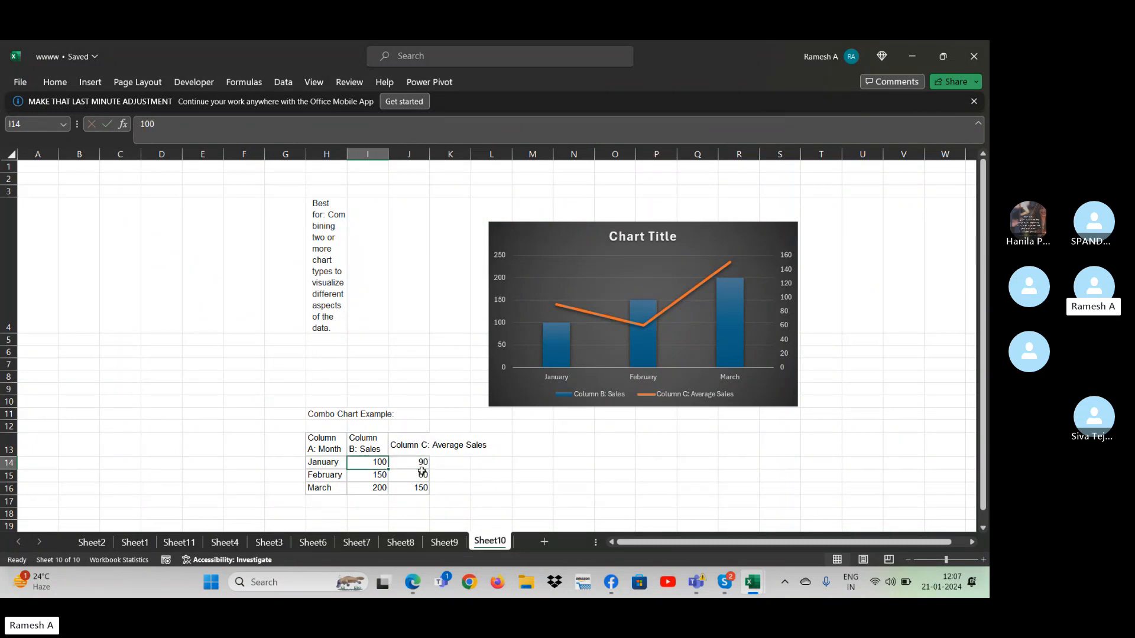
{"action": "type", "text": "50"}
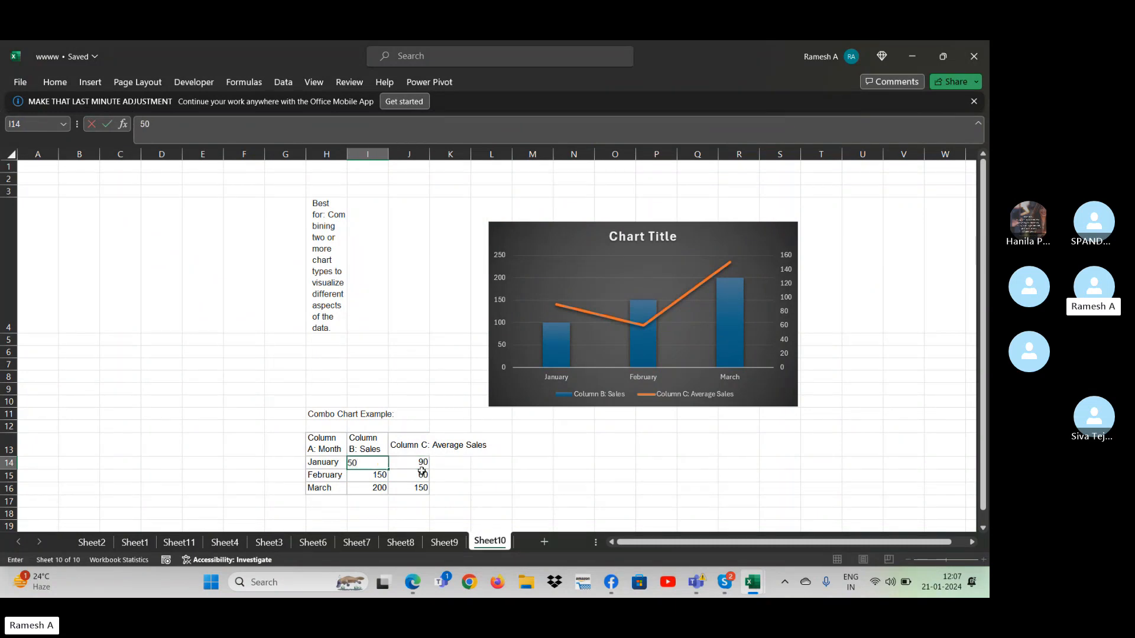
{"action": "key", "text": "Right"}
{"action": "type", "text": "100"}
{"action": "key", "text": "Return"}
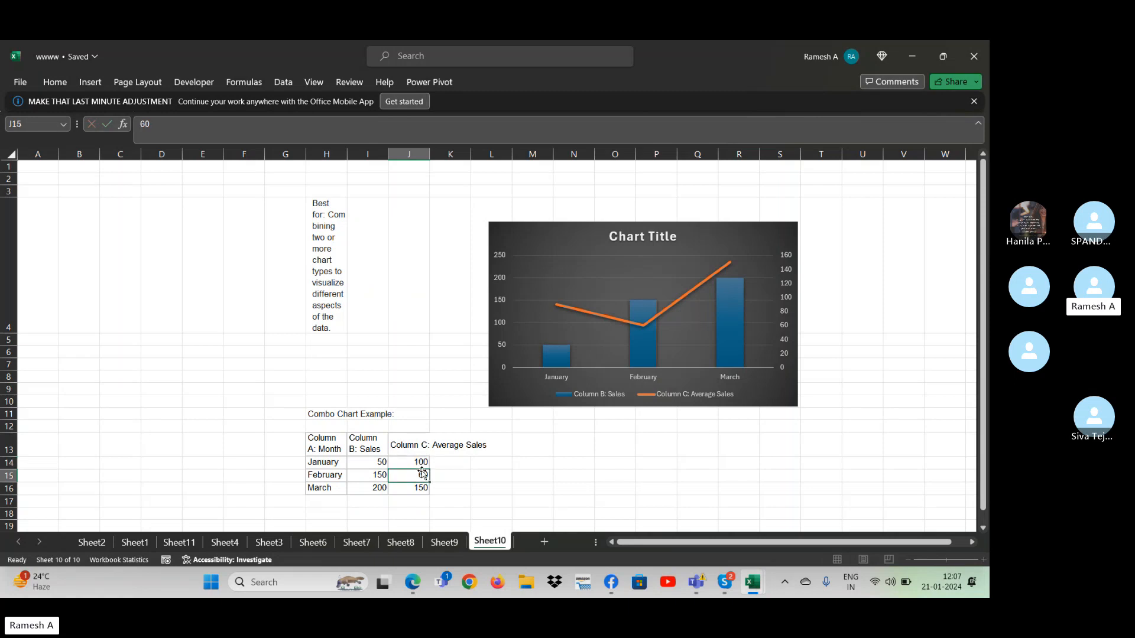
- Set February's sales in I15 to 100 and its average sales in J15 to 50
{"action": "key", "text": "Left"}
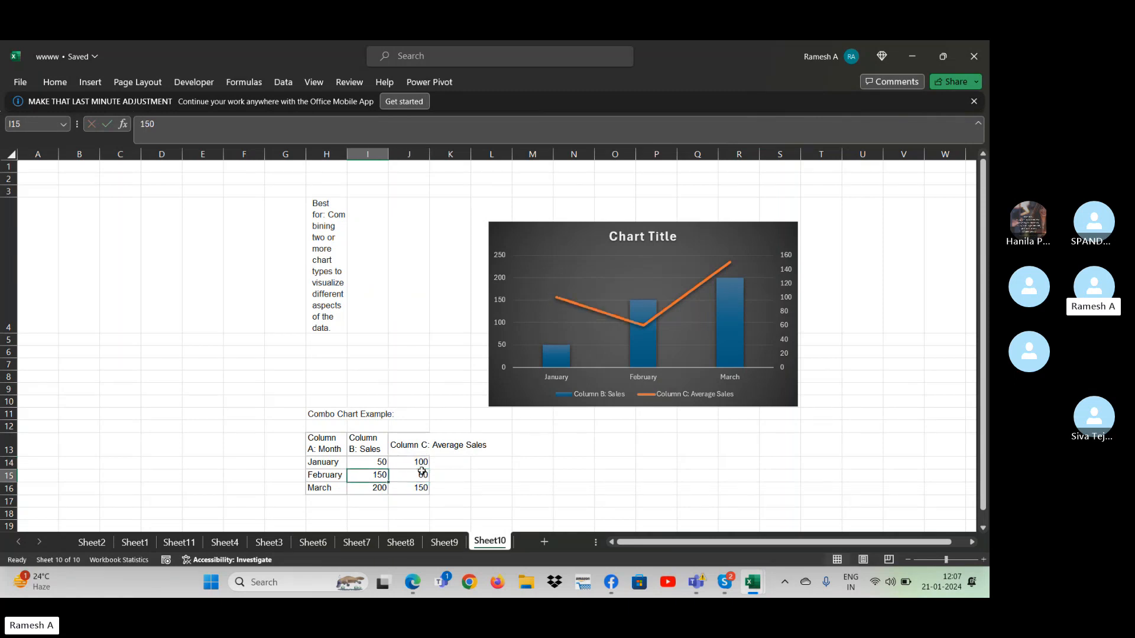
{"action": "type", "text": "100"}
{"action": "key", "text": "Right"}
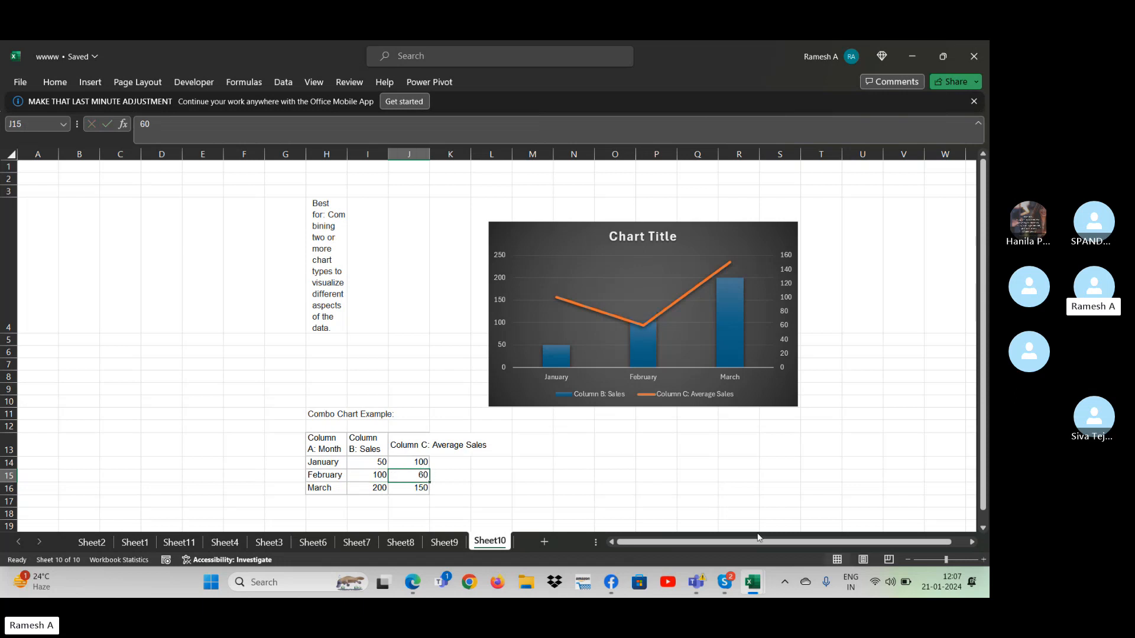
{"action": "type", "text": "50"}
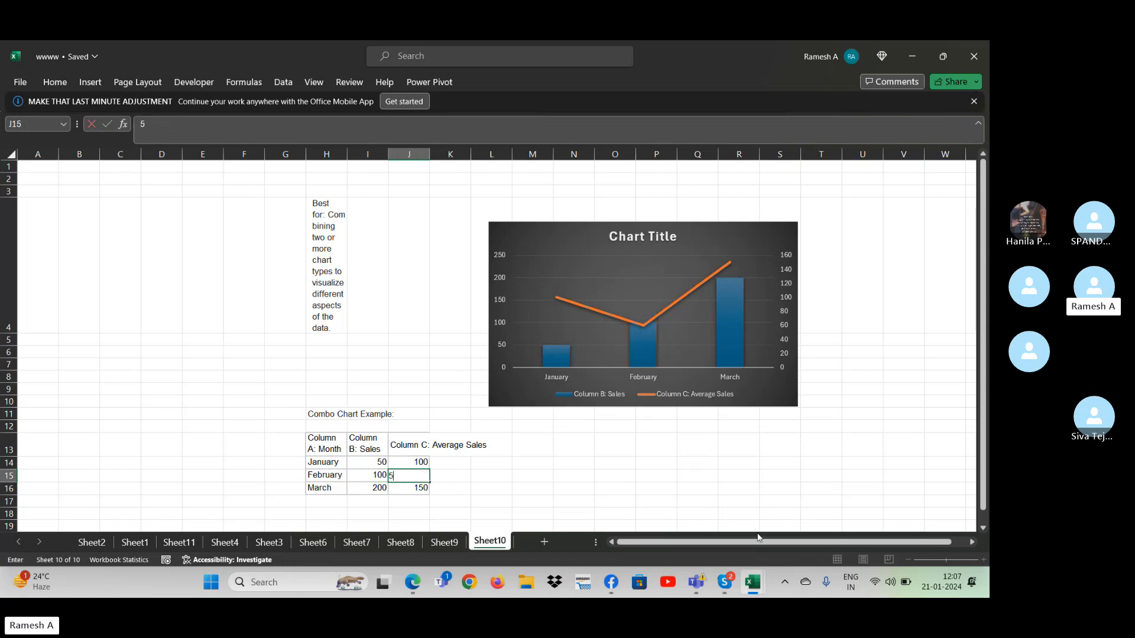
{"action": "key", "text": "Return"}
- Set March's sales in I16 to 150 and its average sales in J16 to 25
{"action": "key", "text": "Left"}
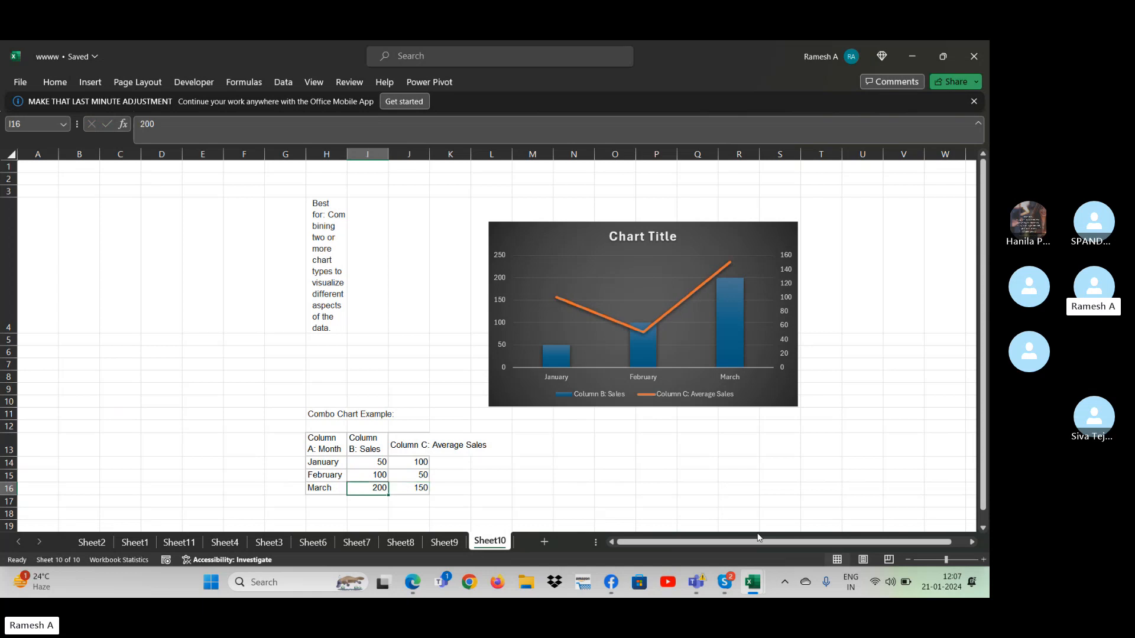
{"action": "type", "text": "150"}
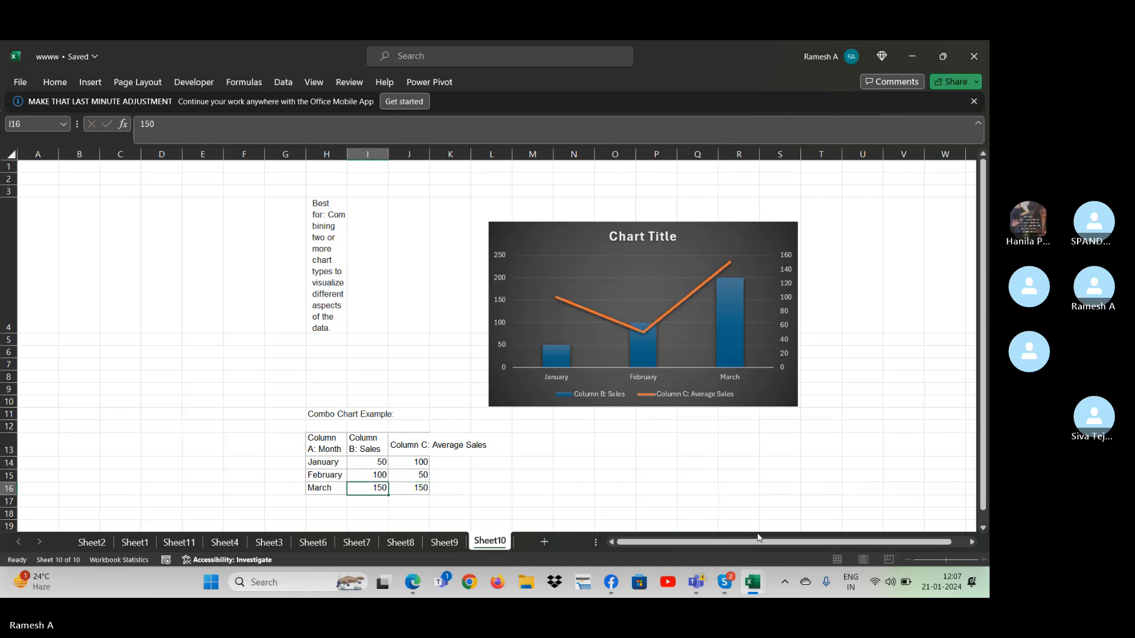
{"action": "key", "text": "Tab"}
{"action": "type", "text": "25"}
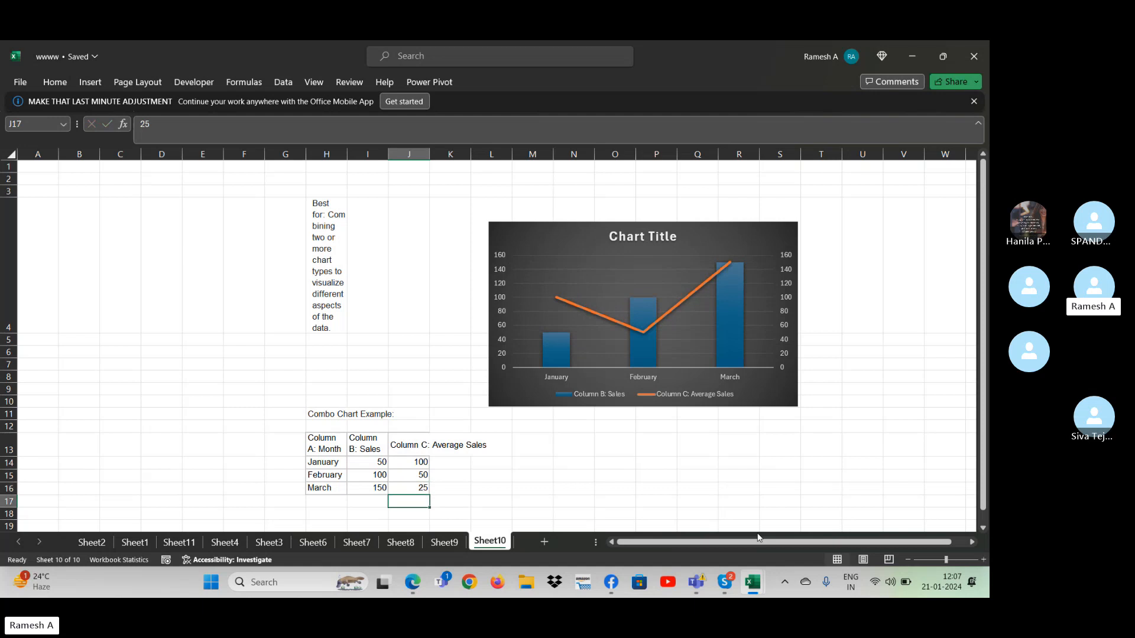
{"action": "key", "text": "Return"}
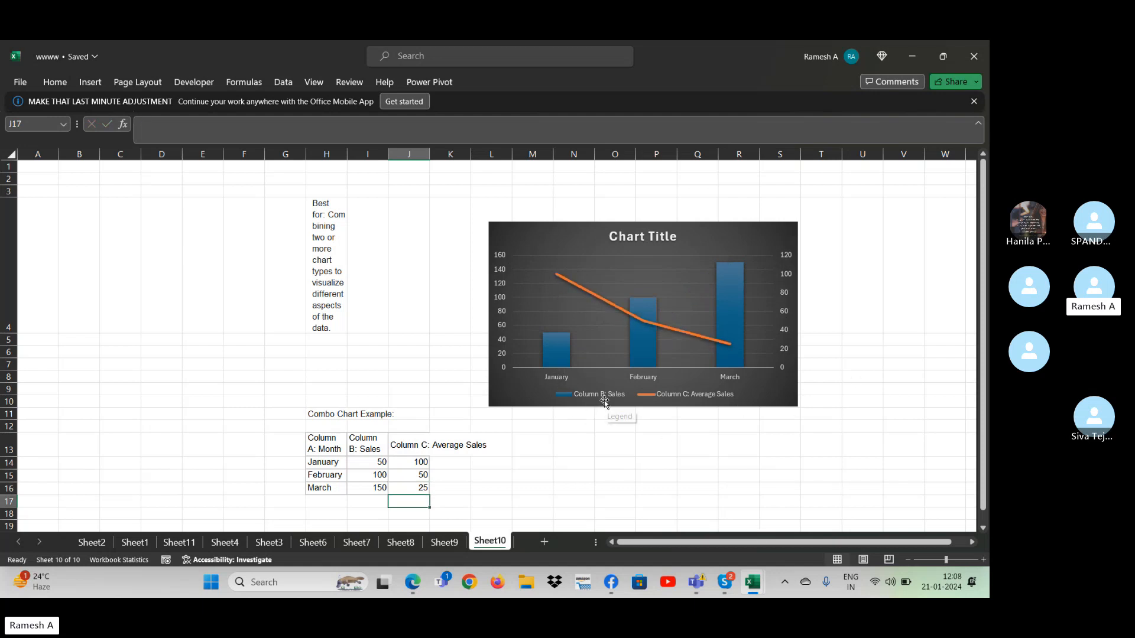
- Replace the sales header in I13 with S24 and the average sales header in J13 with S23
{"action": "left_click", "coordinate": [378, 438]}
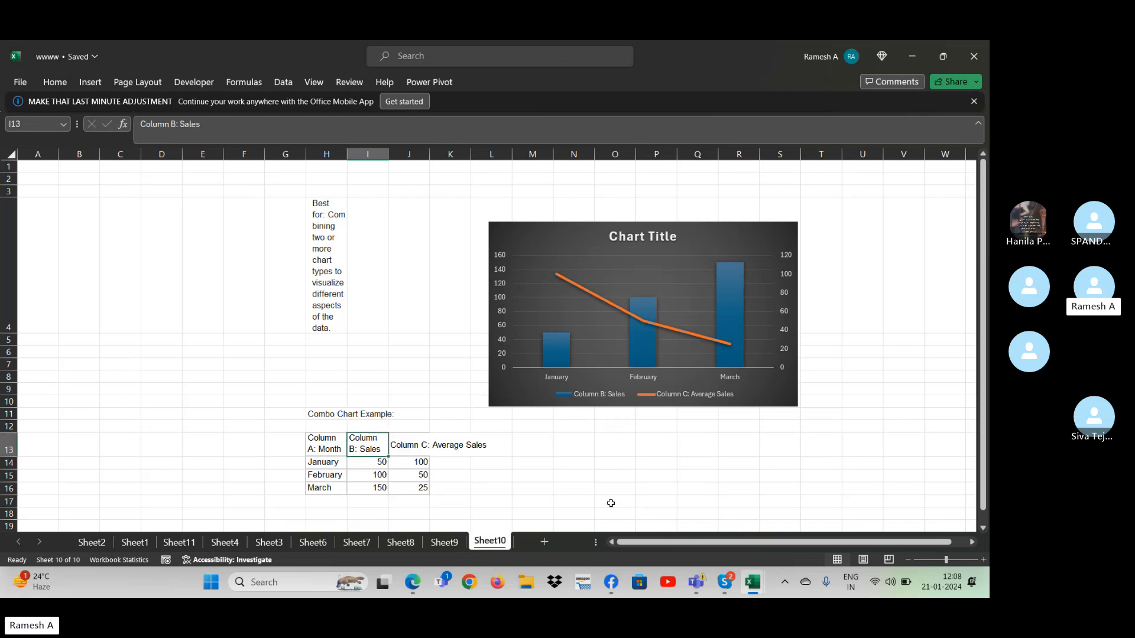
{"action": "type", "text": "S"}
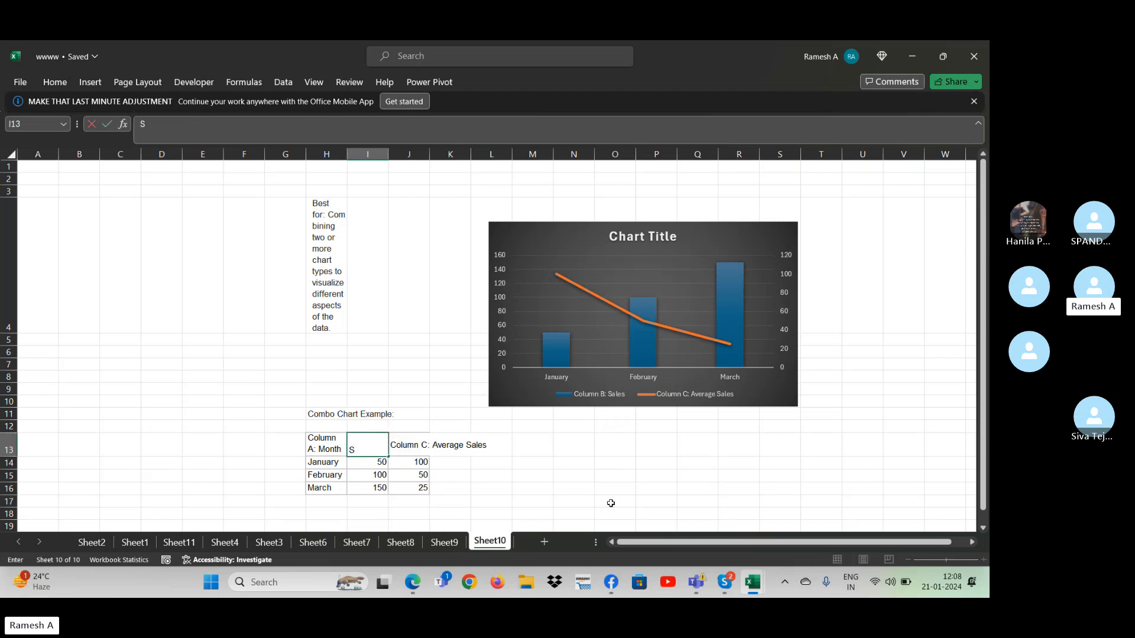
{"action": "type", "text": "24"}
{"action": "key", "text": "Tab"}
{"action": "type", "text": "S"}
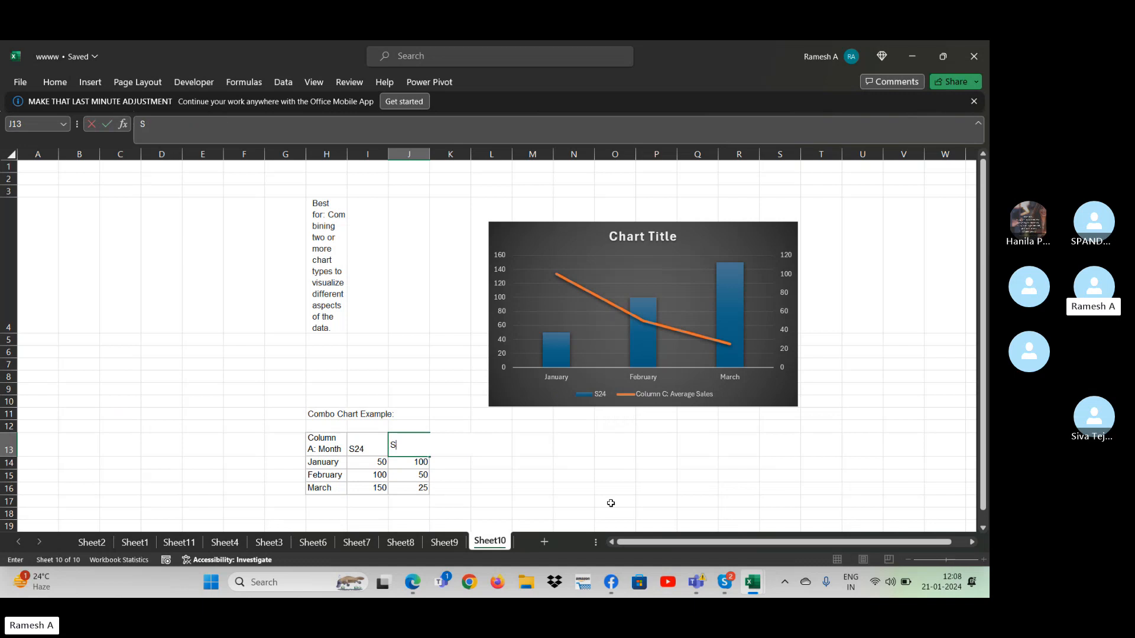
{"action": "key", "text": "Return"}
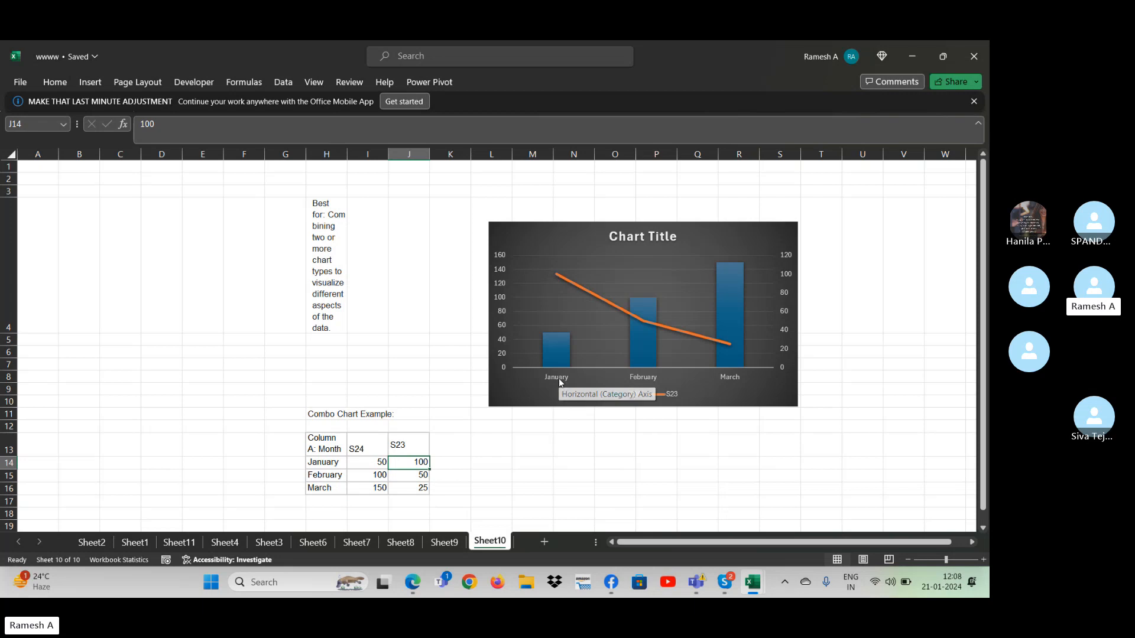
- Change the column series header in I13 to Samsung s24
{"action": "mouse_move", "coordinate": [557, 341]}
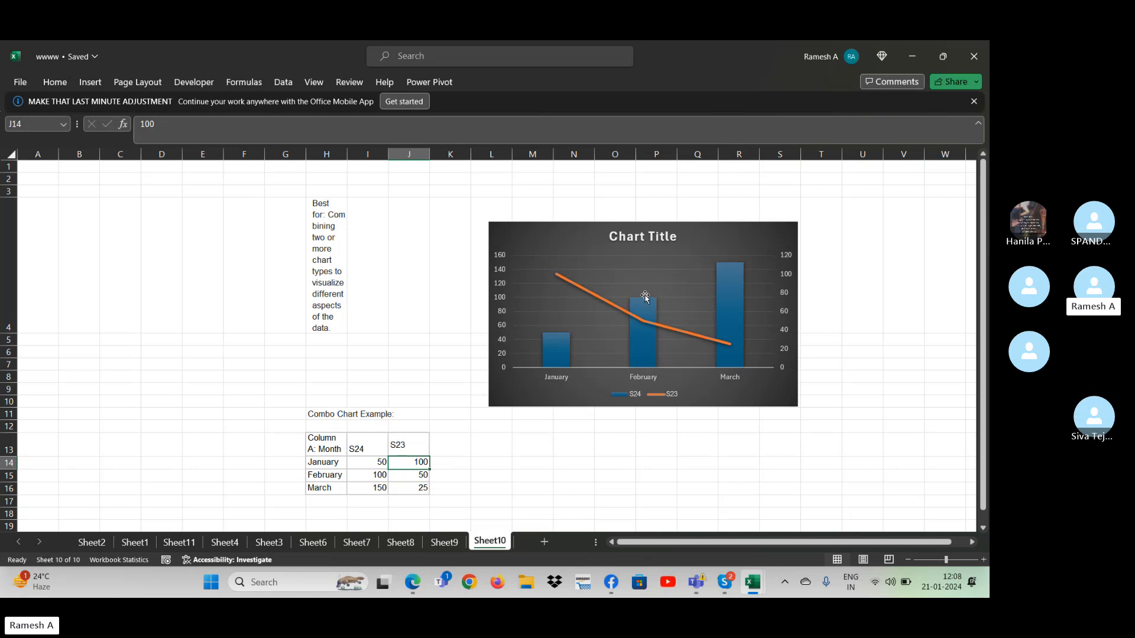
{"action": "mouse_move", "coordinate": [644, 302]}
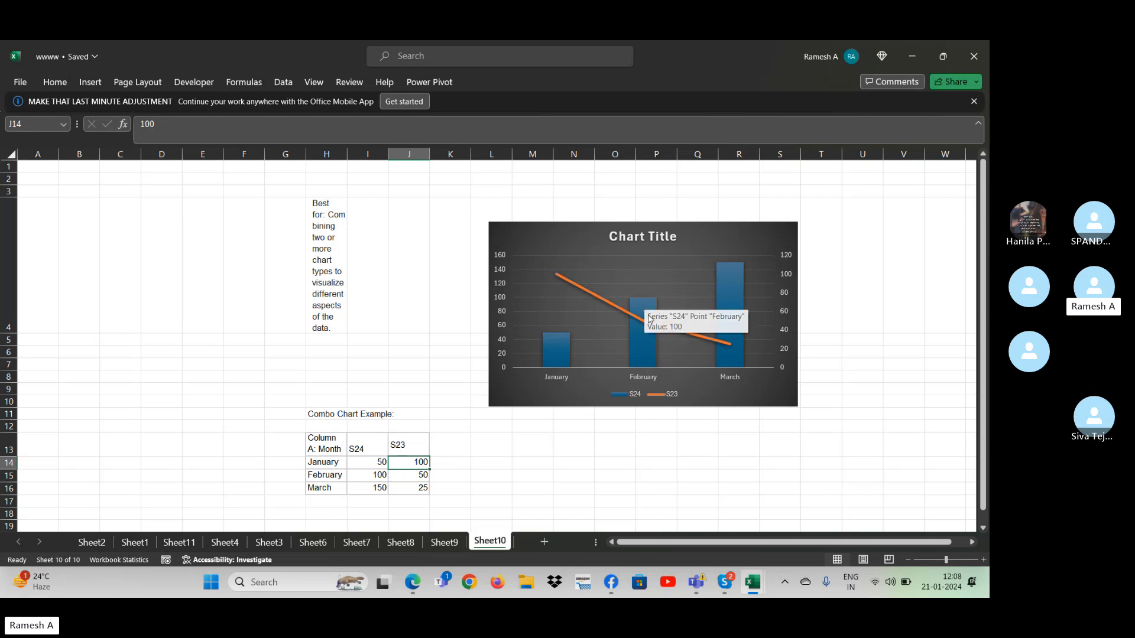
{"action": "mouse_move", "coordinate": [651, 327]}
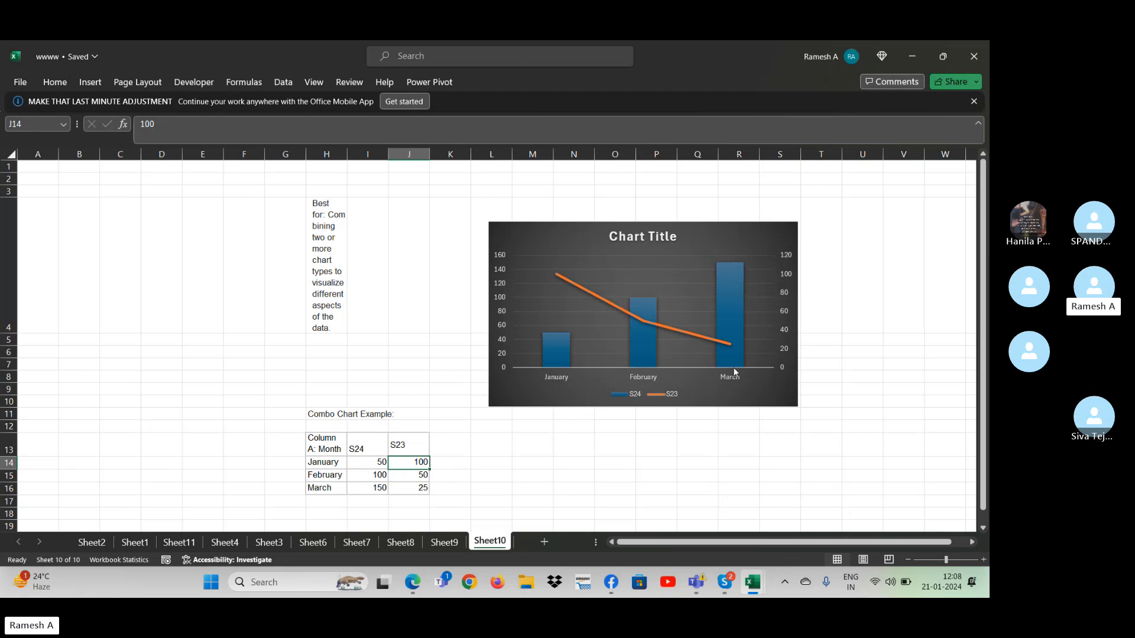
{"action": "mouse_move", "coordinate": [730, 348]}
{"action": "left_click", "coordinate": [366, 446]}
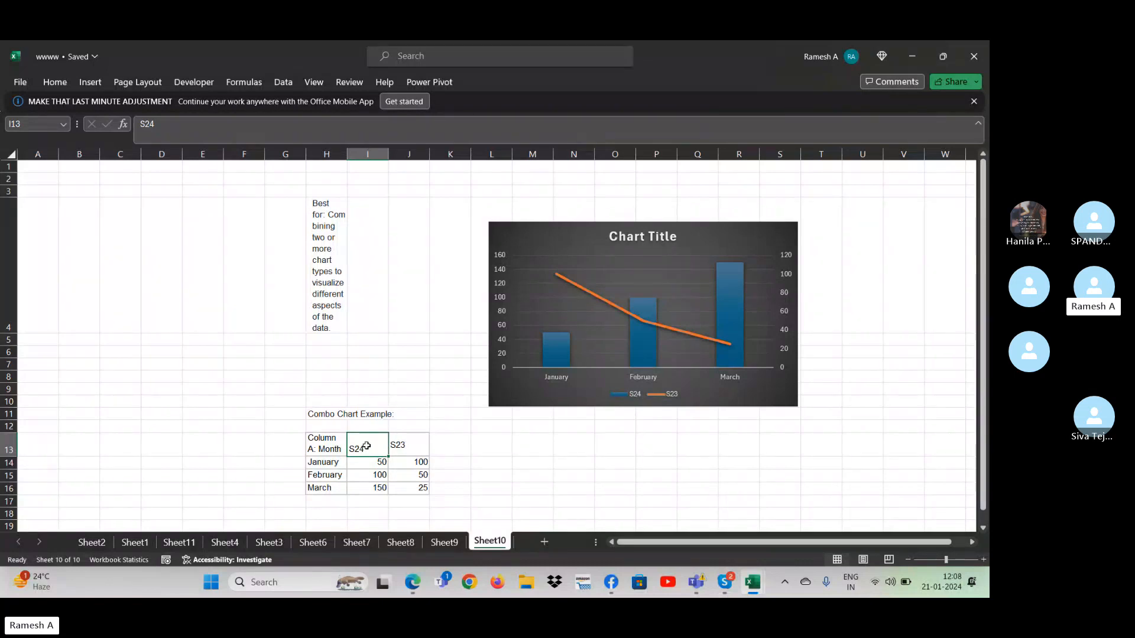
{"action": "type", "text": "S"}
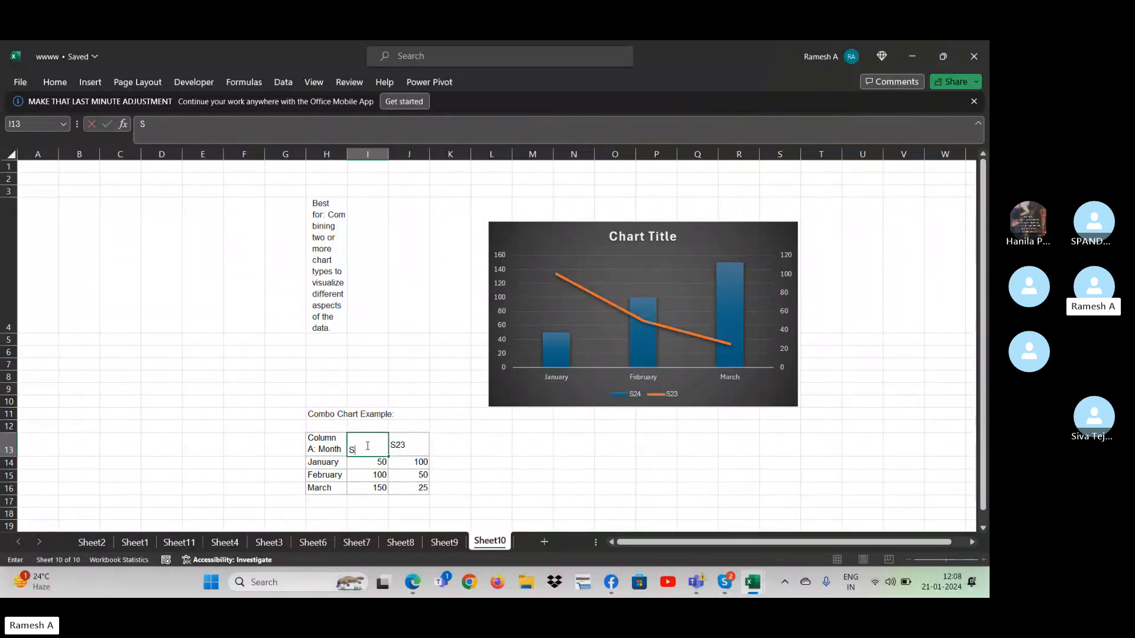
{"action": "type", "text": "amsung s24"}
{"action": "key", "text": "Tab"}
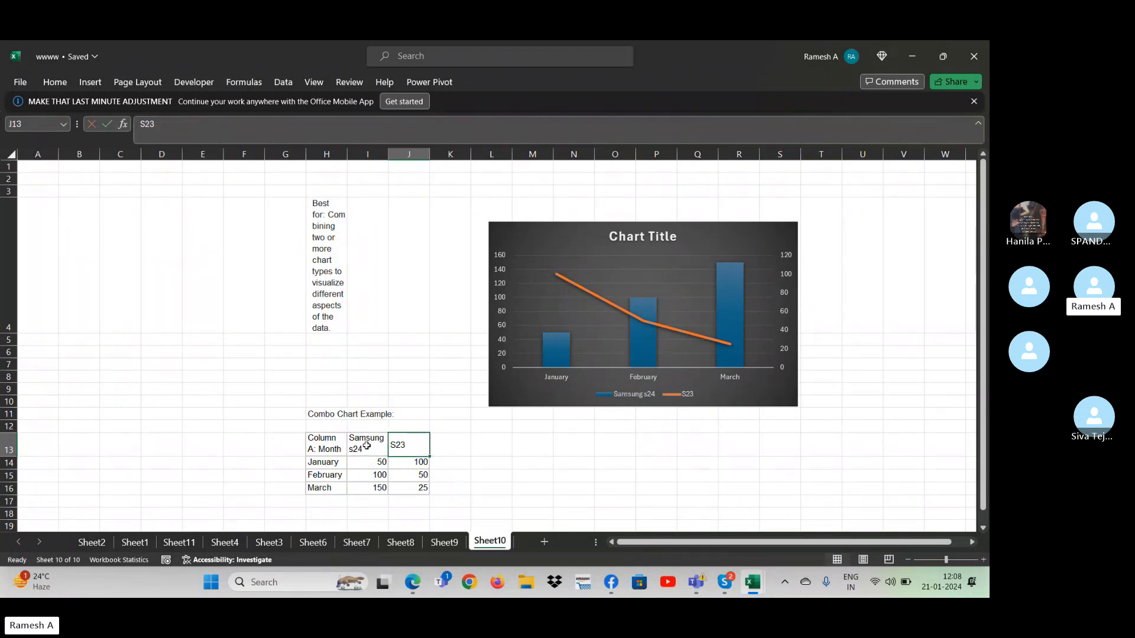
- Change the line series header in J13 to apple iphone14
{"action": "type", "text": "v"}
{"action": "key", "text": "BackSpace"}
{"action": "key", "text": "BackSpace"}
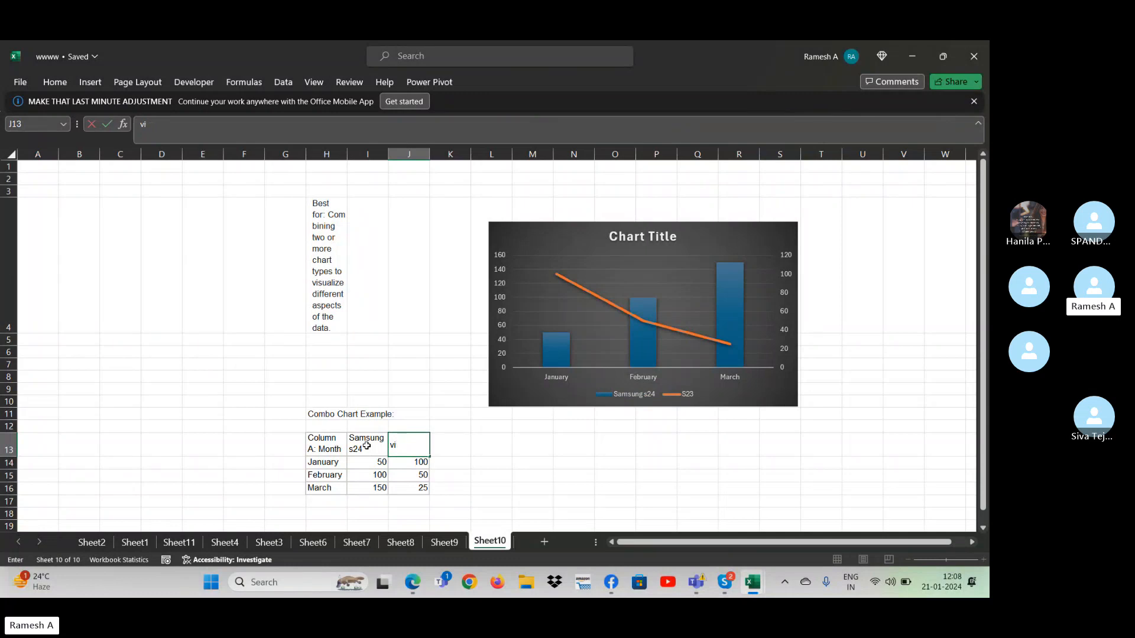
{"action": "type", "text": "apple iphone14"}
{"action": "key", "text": "Return"}
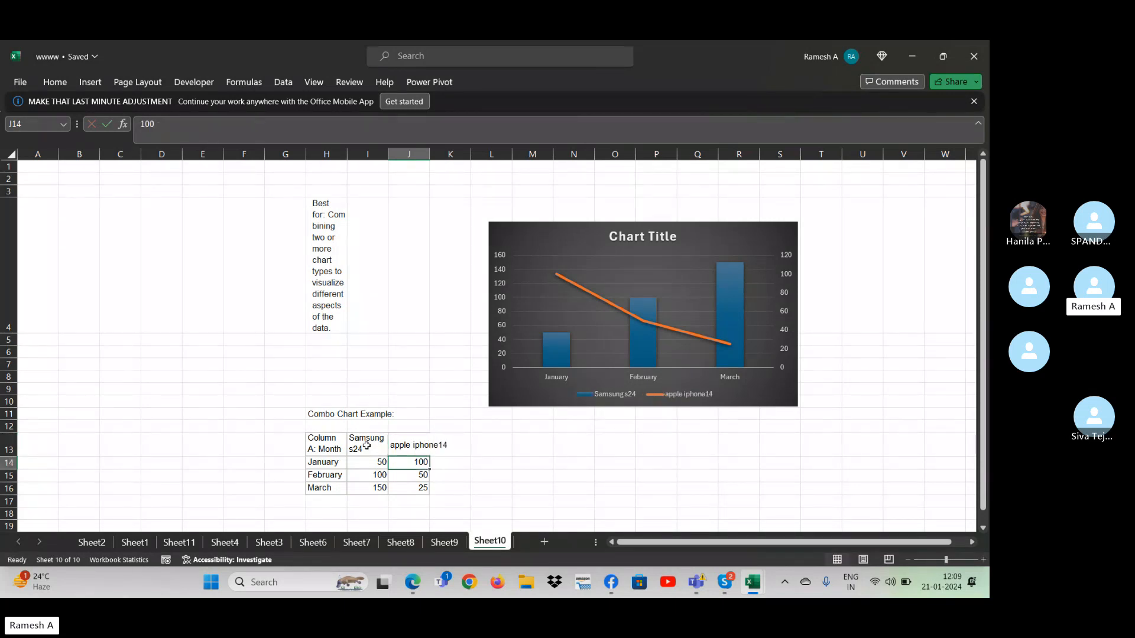
{"action": "key", "text": "Up"}
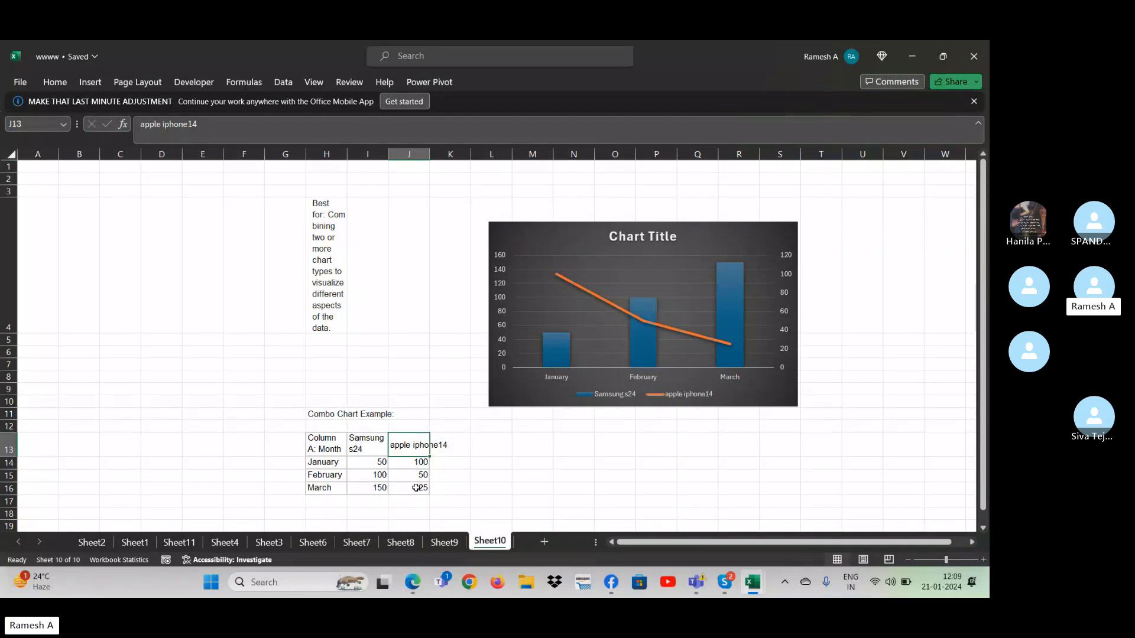
- Add data labels to both series of the combo chart and select the Samsung s24 columns
{"action": "left_click", "coordinate": [746, 244]}
{"action": "left_click", "coordinate": [811, 235]}
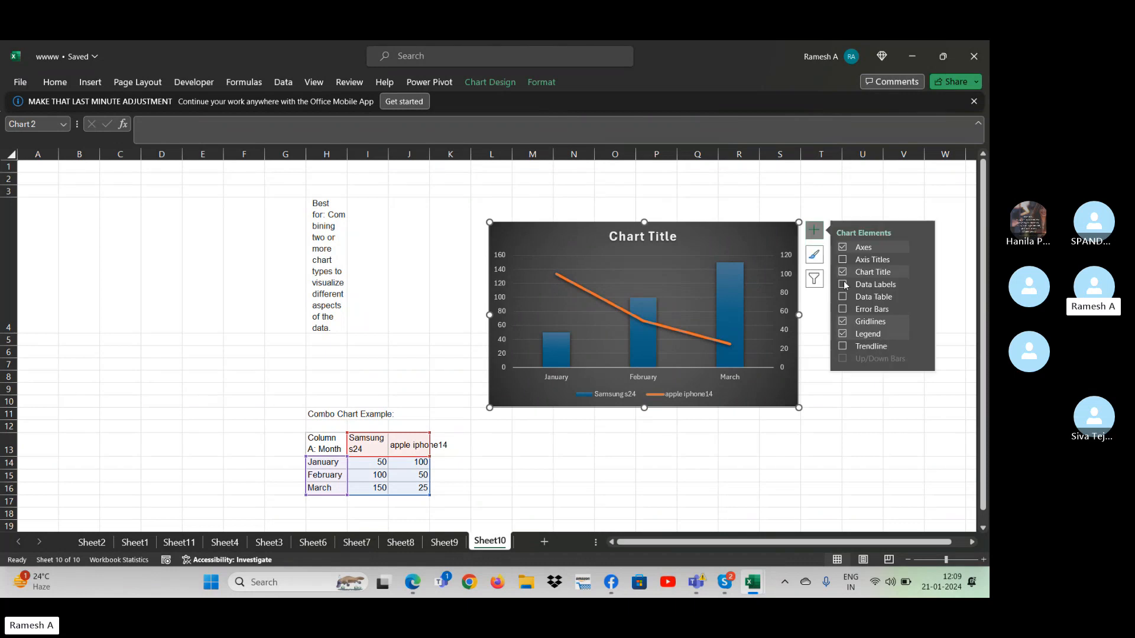
{"action": "left_click", "coordinate": [843, 285]}
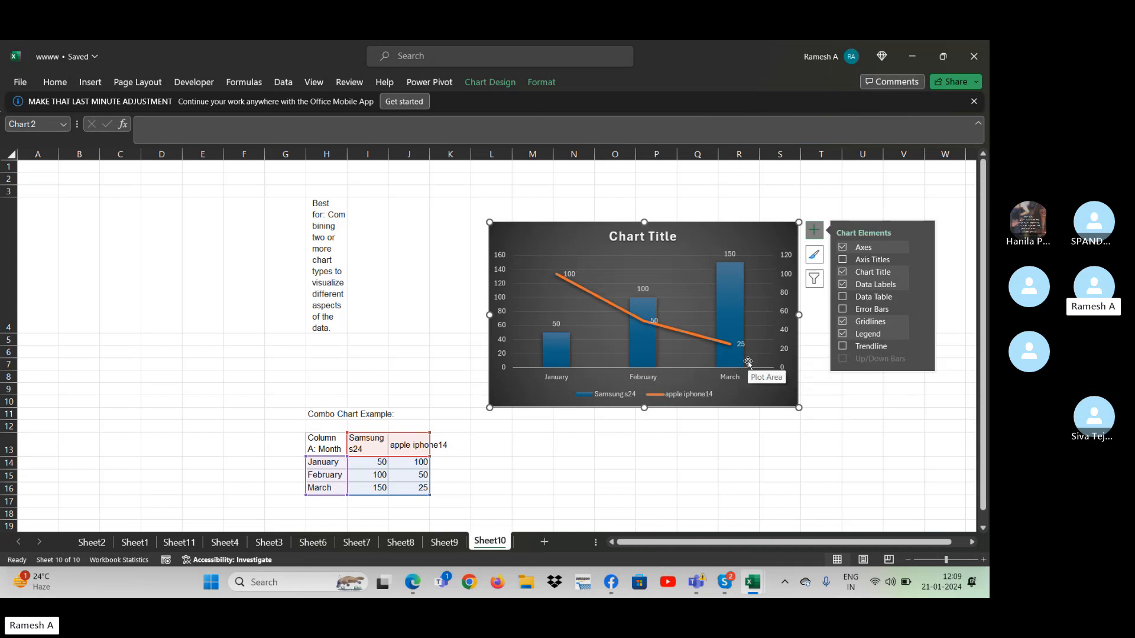
{"action": "left_click", "coordinate": [816, 201]}
{"action": "left_click", "coordinate": [815, 200]}
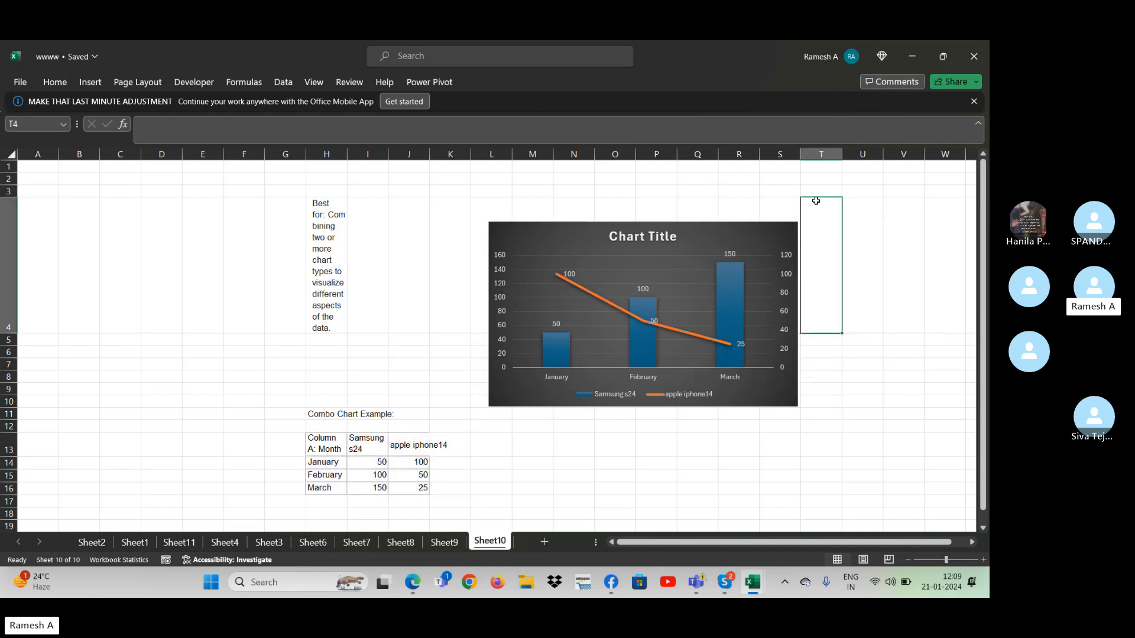
{"action": "left_click", "coordinate": [644, 361]}
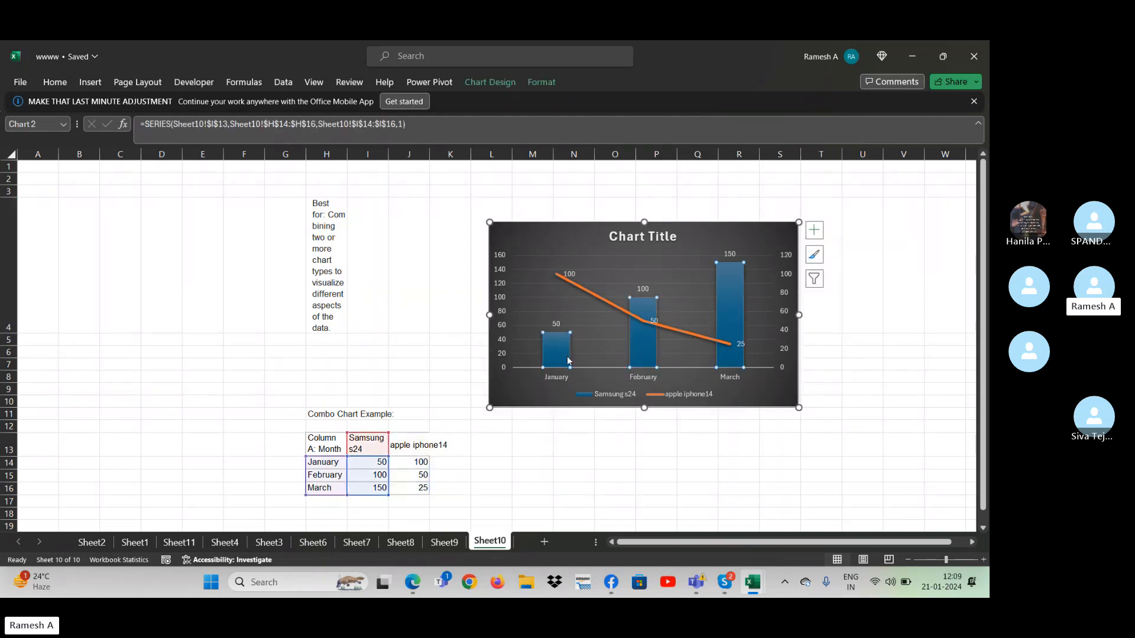
{"action": "mouse_move", "coordinate": [566, 363]}
- Switch to Chrome and open a browser window with the Person 1 profile
{"action": "left_click", "coordinate": [470, 587]}
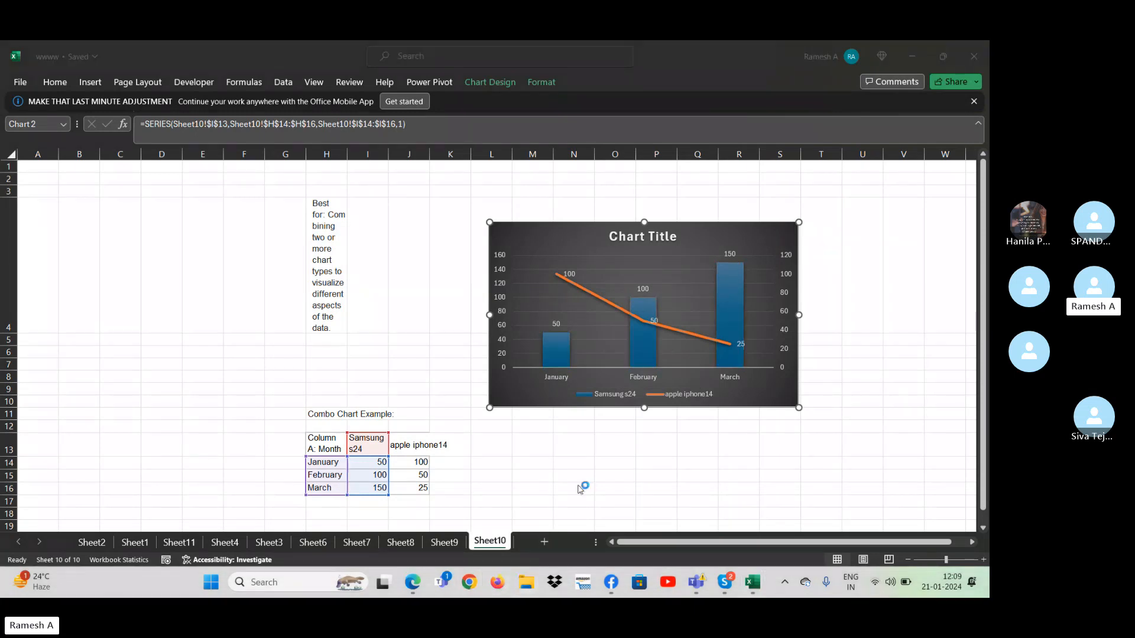
{"action": "left_click", "coordinate": [724, 582]}
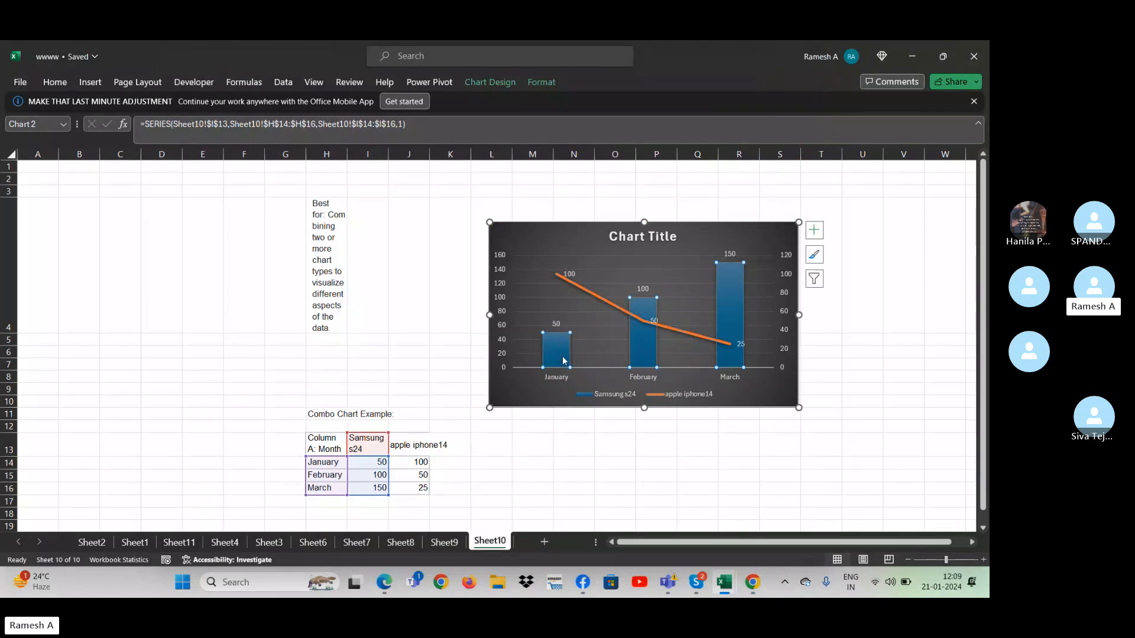
{"action": "left_click", "coordinate": [752, 582]}
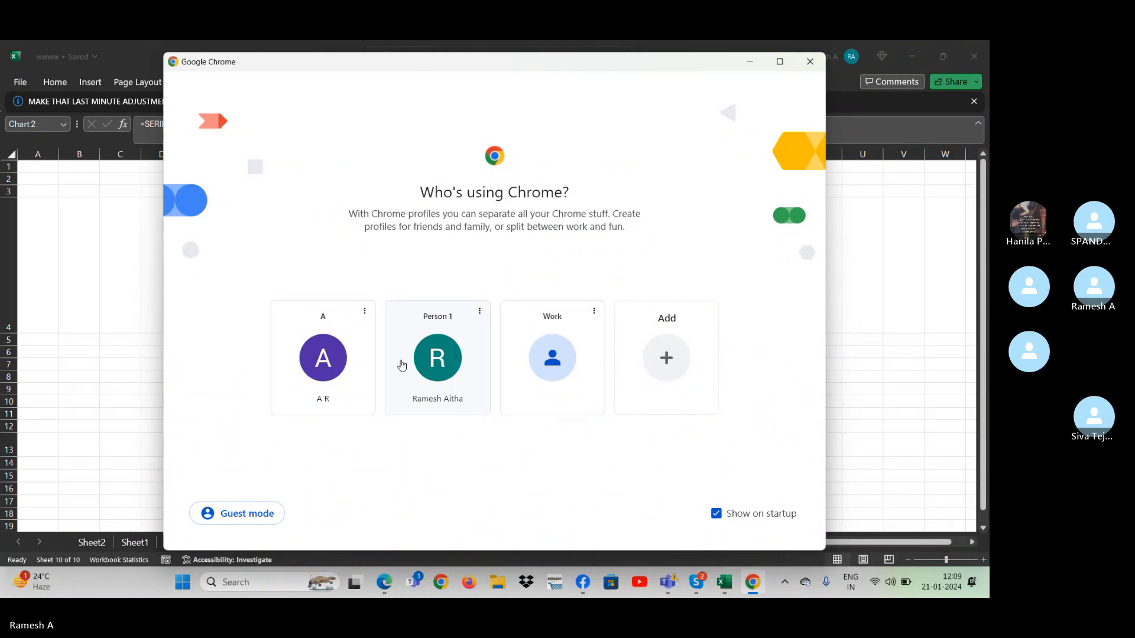
{"action": "left_click", "coordinate": [401, 365]}
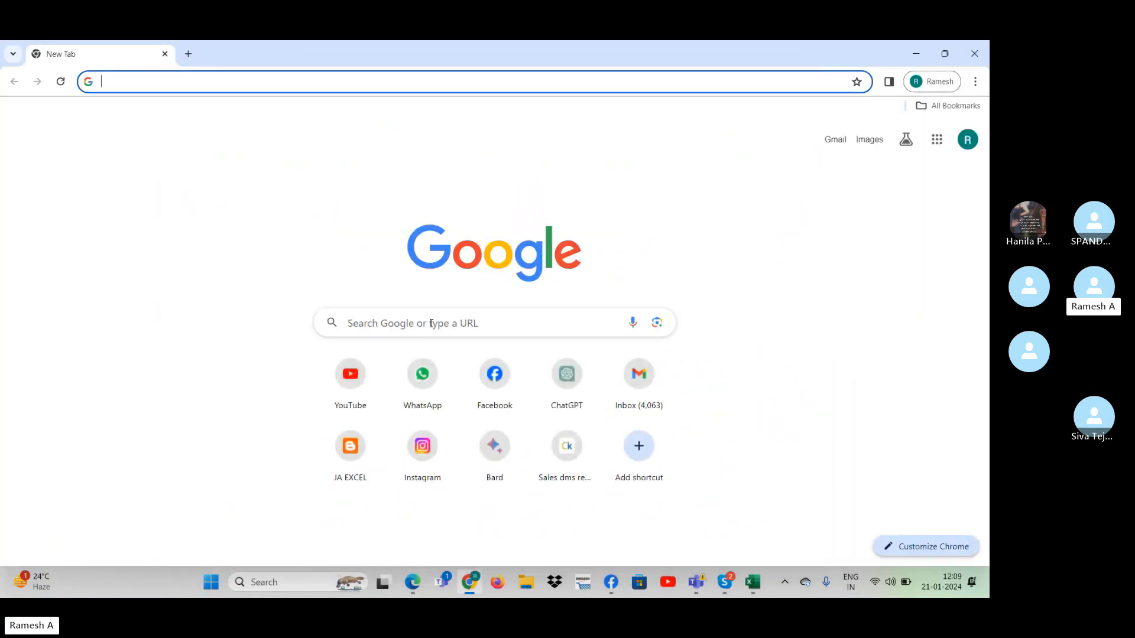
- Search Google Images for mahesh and open the preview of the Wikipedia picture
{"action": "left_click", "coordinate": [431, 324]}
{"action": "type", "text": "mahesh"}
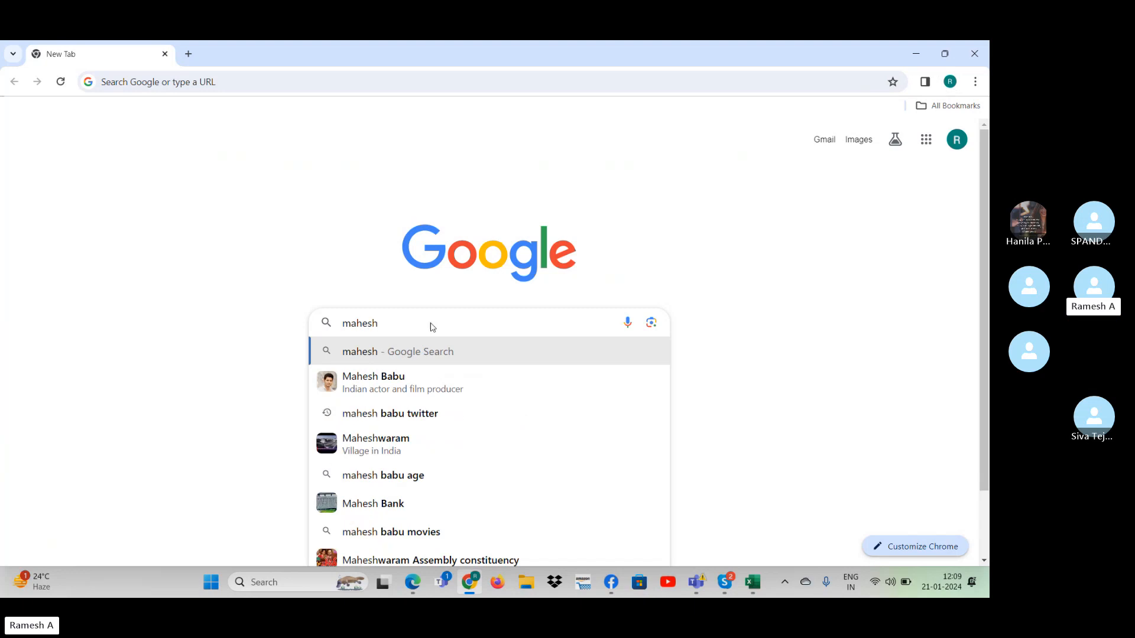
{"action": "key", "text": "Return"}
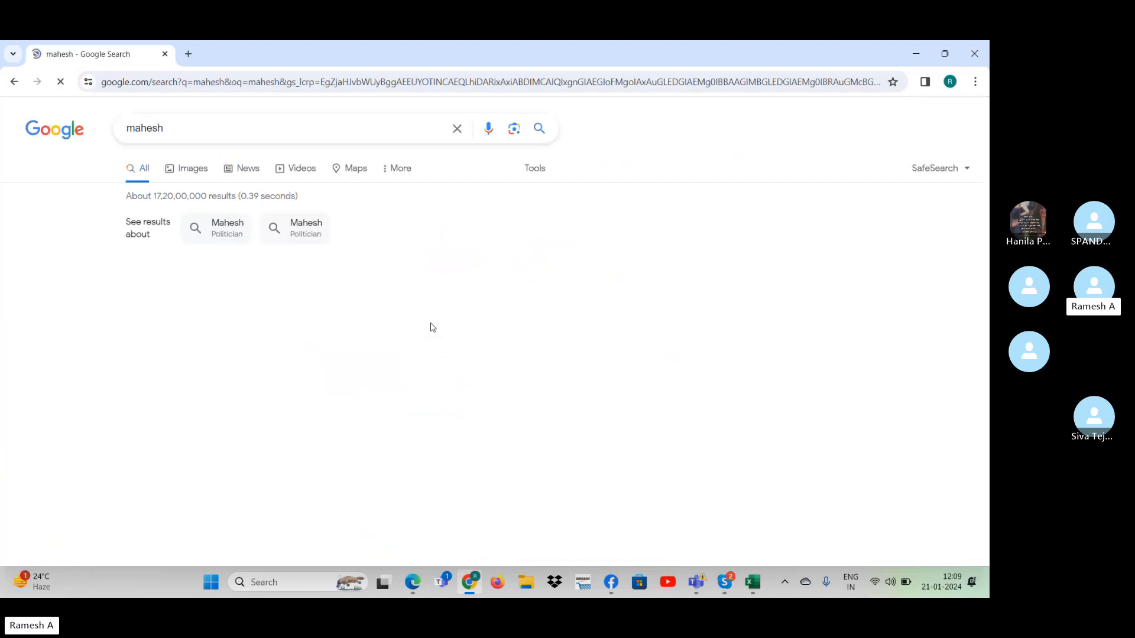
{"action": "left_click", "coordinate": [209, 172]}
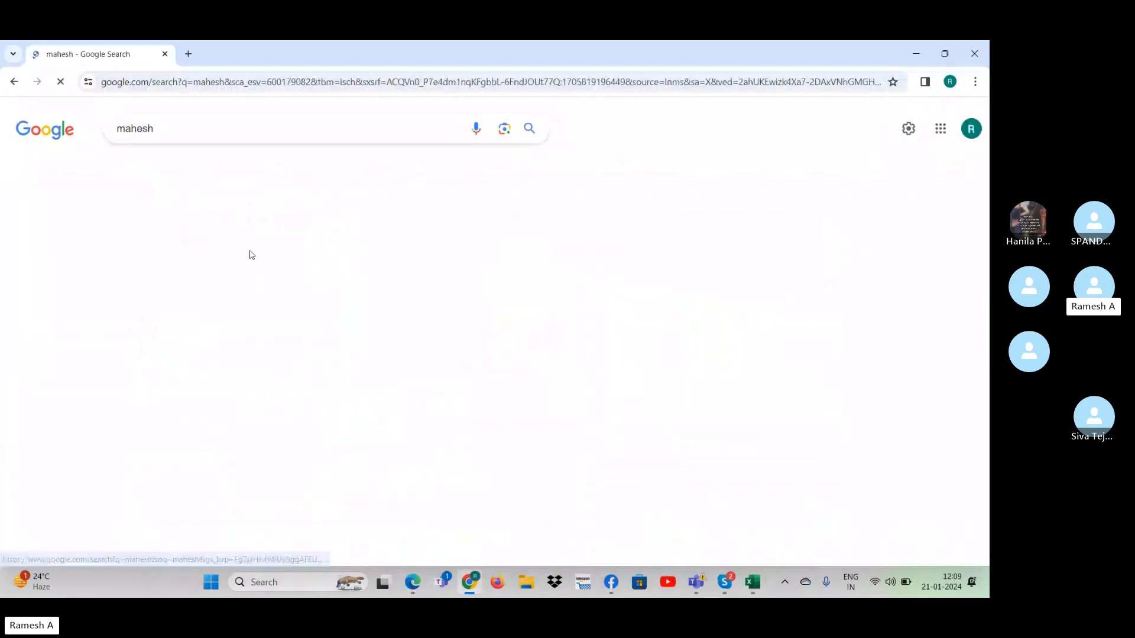
{"action": "left_click", "coordinate": [87, 299]}
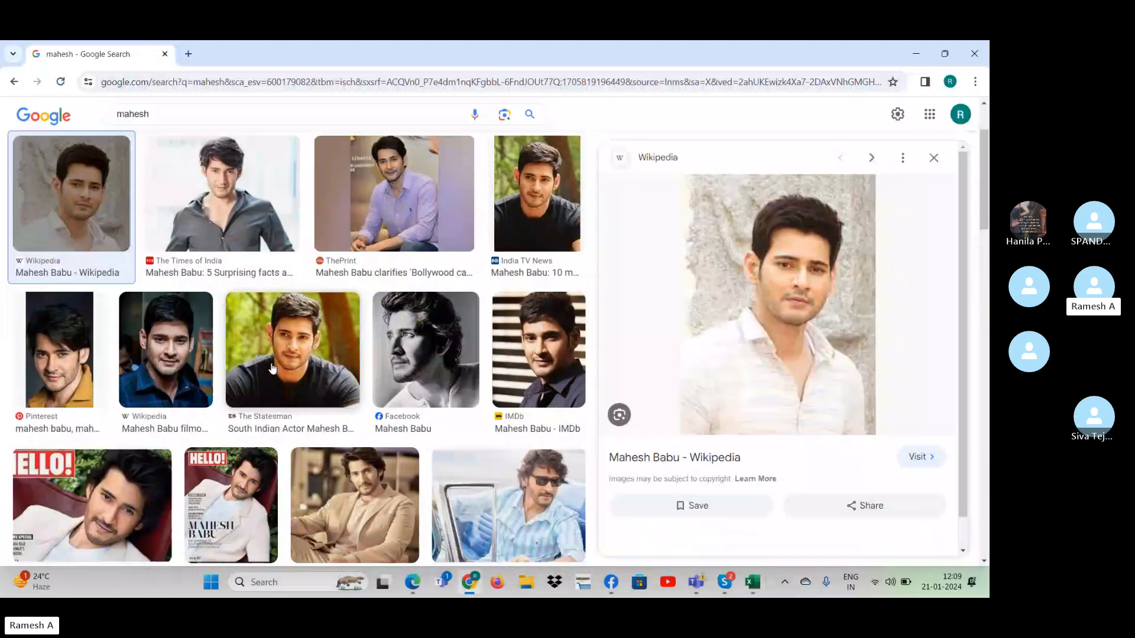
- Examine the mahesh image results and related pictures for one suitable to use in the chart
{"action": "key", "text": "alt+Tab"}
{"action": "left_click", "coordinate": [154, 340]}
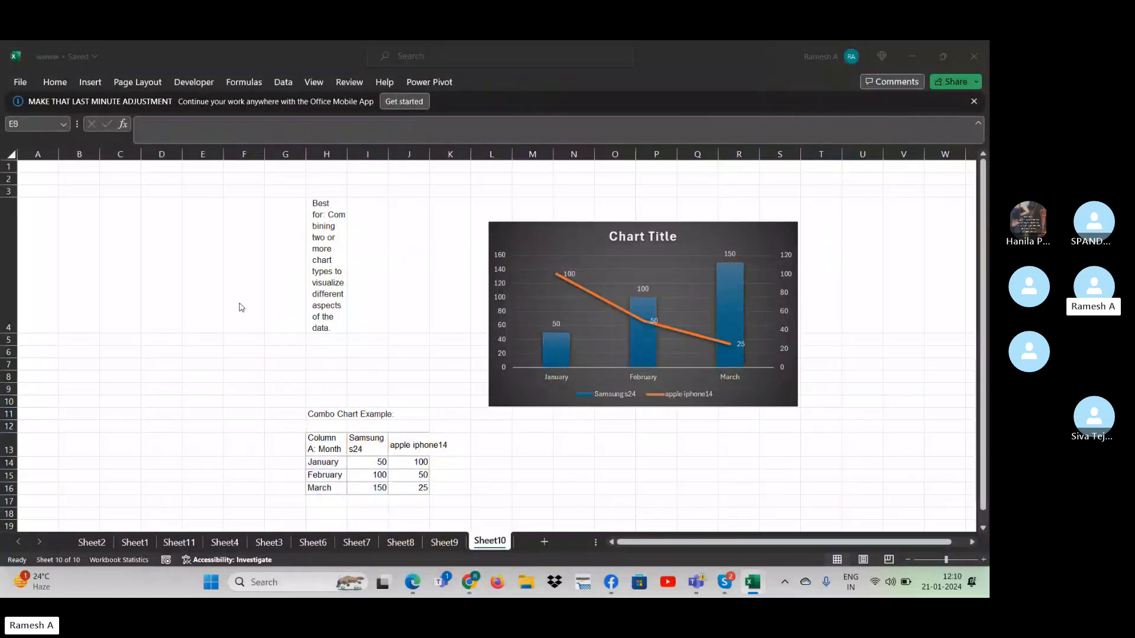
{"action": "key", "text": "alt+Tab"}
{"action": "right_click", "coordinate": [86, 222]}
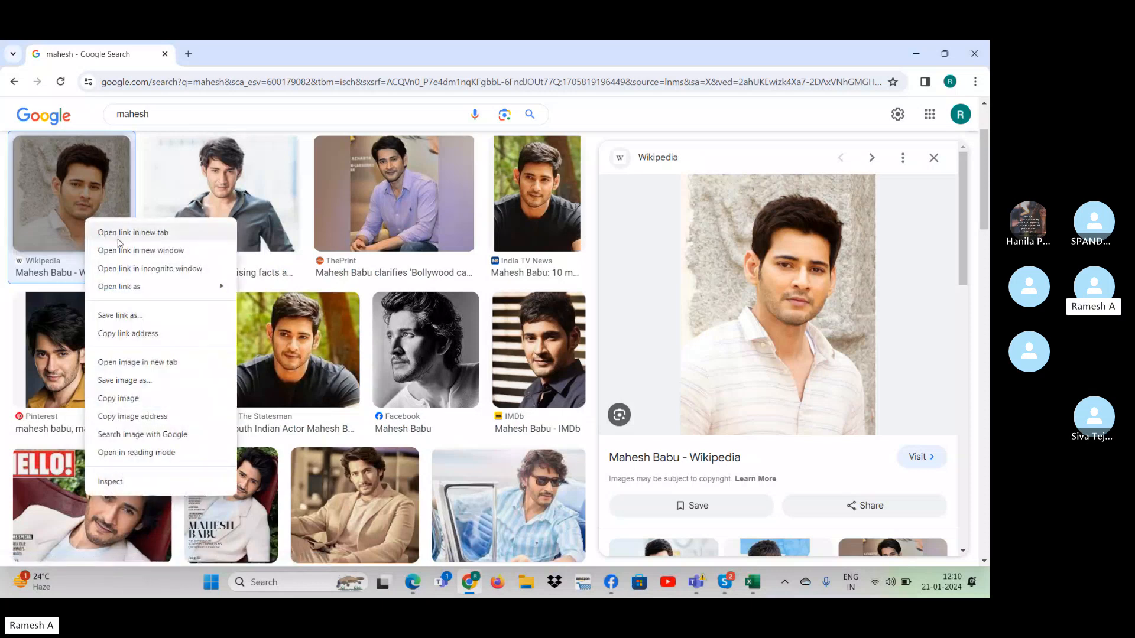
{"action": "left_click", "coordinate": [565, 321]}
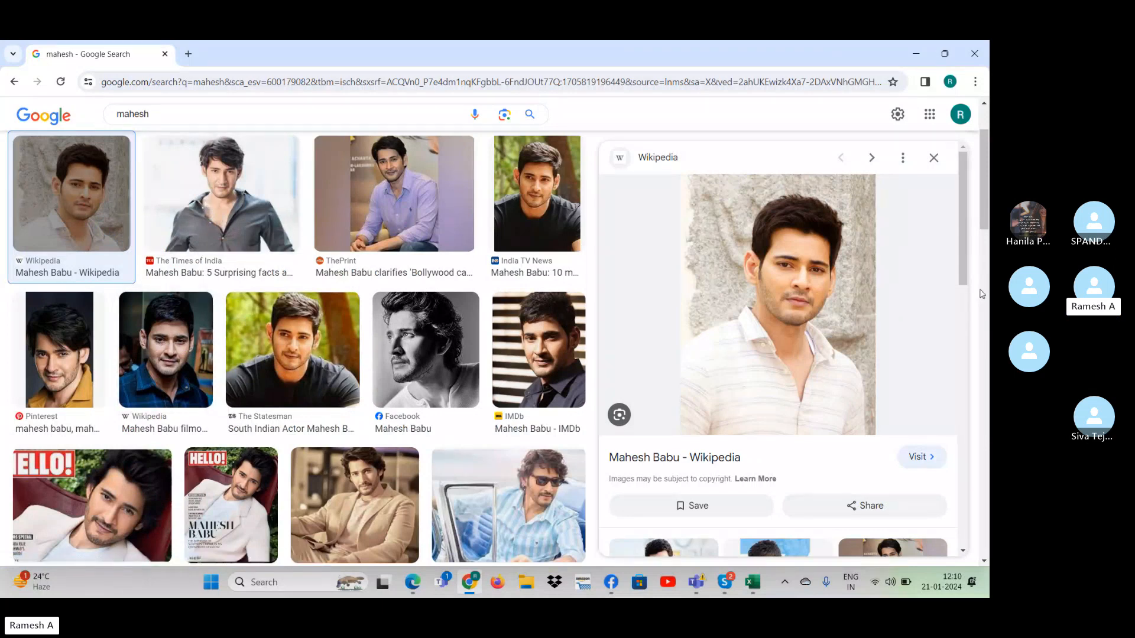
{"action": "left_click_drag", "start_coordinate": [965, 272], "coordinate": [963, 453]}
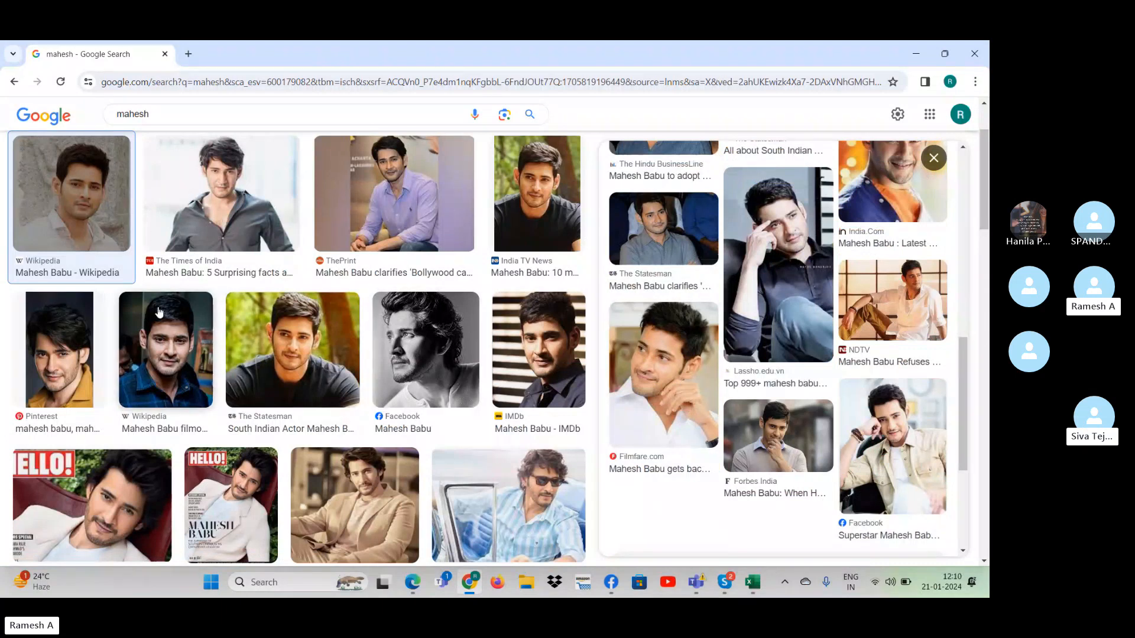
{"action": "right_click", "coordinate": [253, 339]}
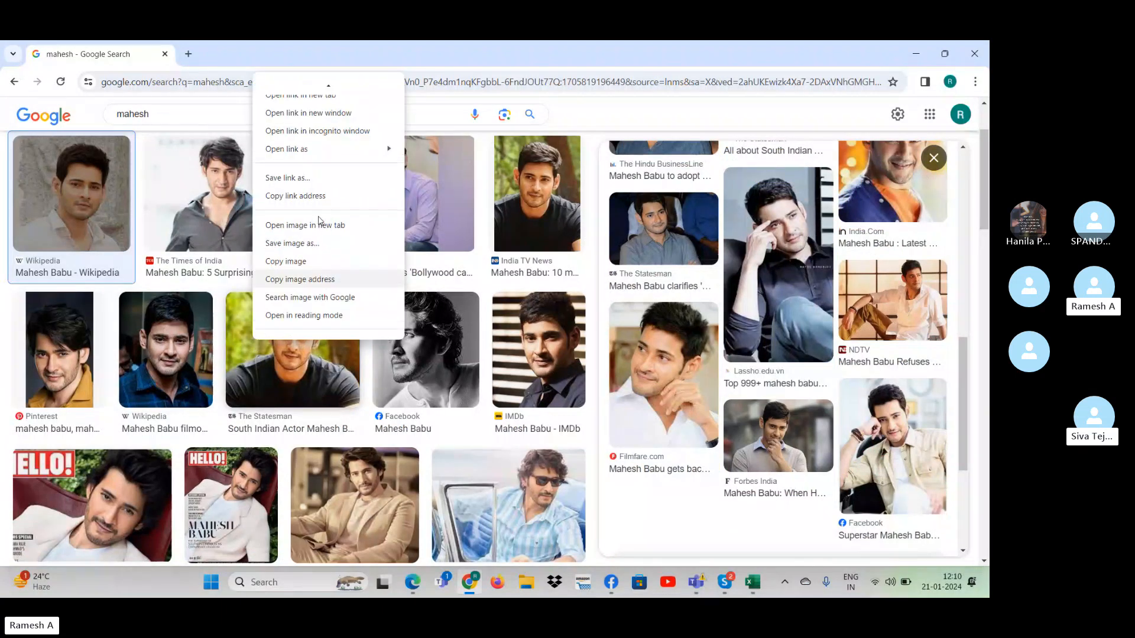
{"action": "left_click", "coordinate": [147, 209]}
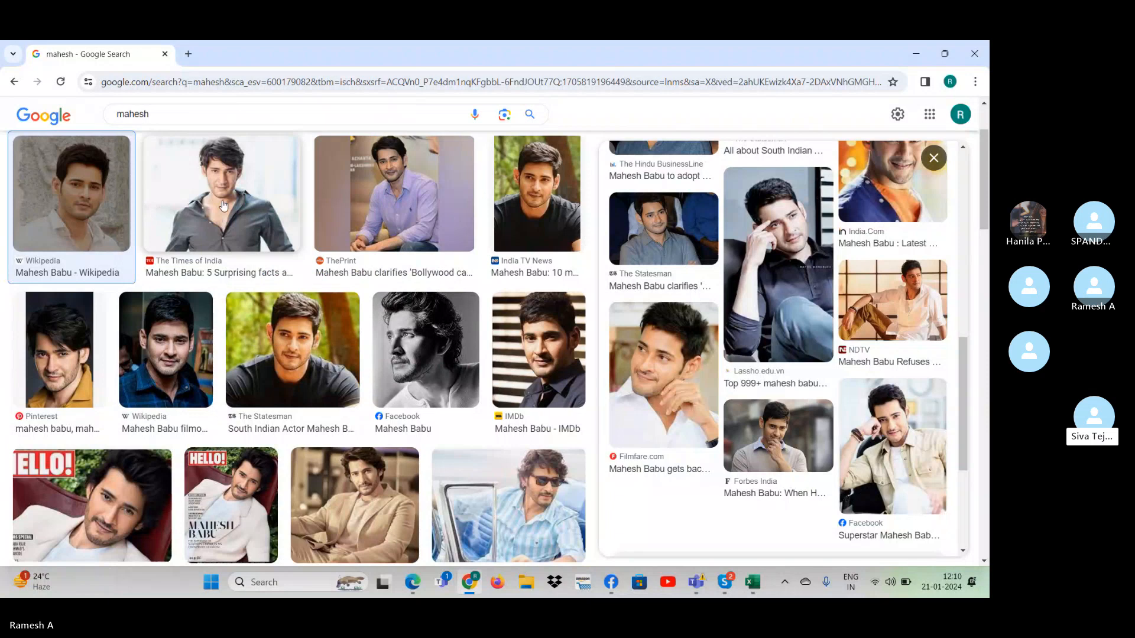
- Search Google Images for hanuman in place of mahesh
{"action": "double_click", "coordinate": [132, 113]}
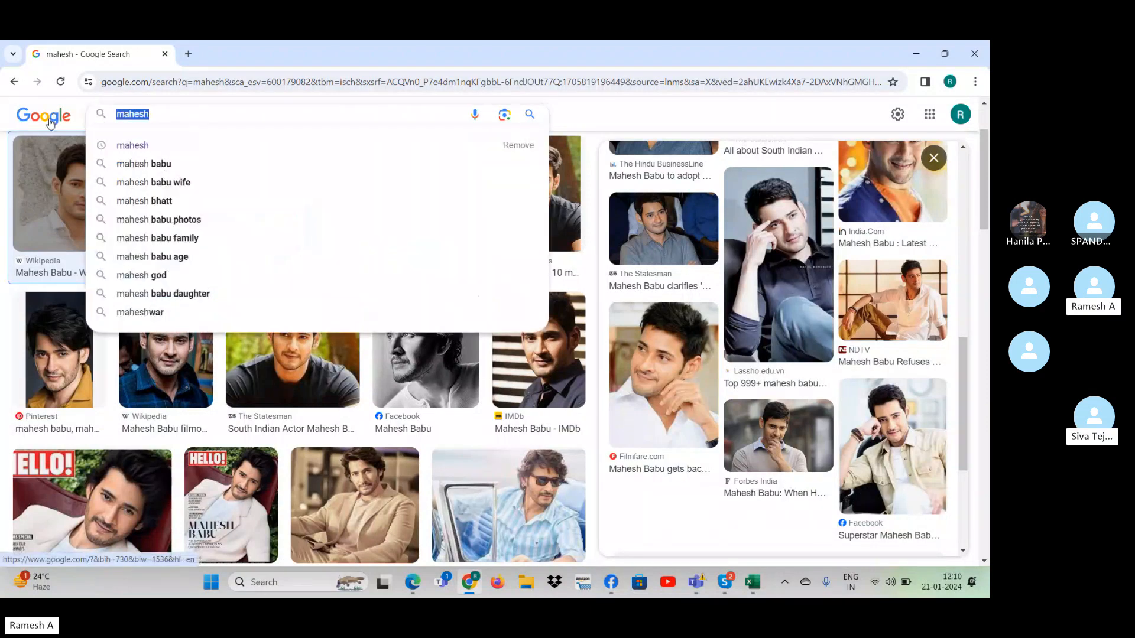
{"action": "type", "text": "hanuman"}
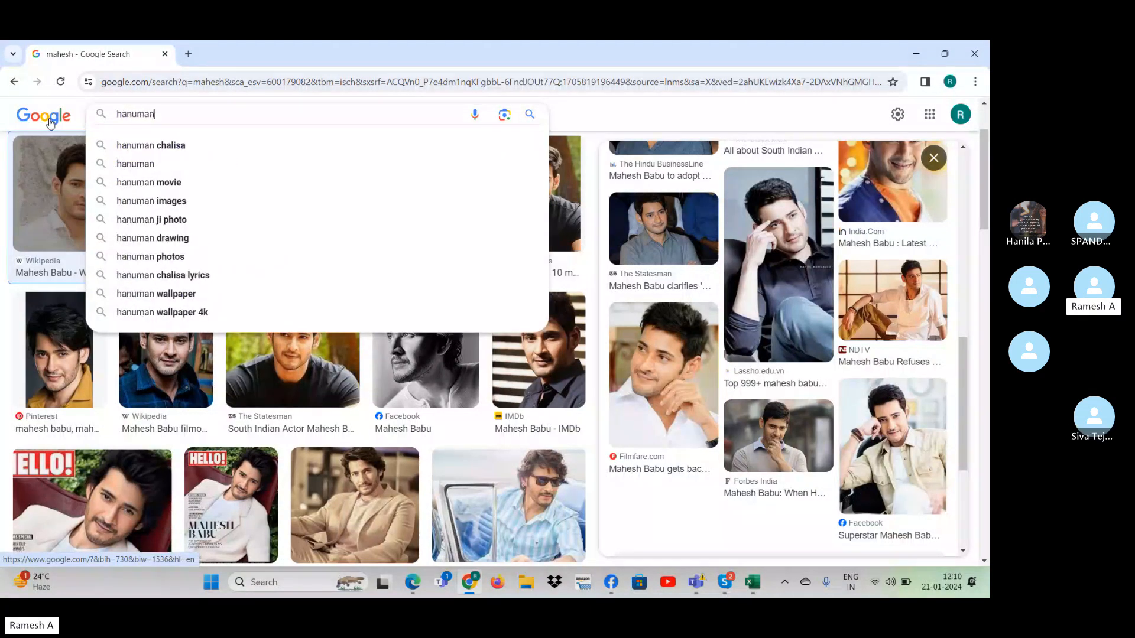
{"action": "key", "text": "Return"}
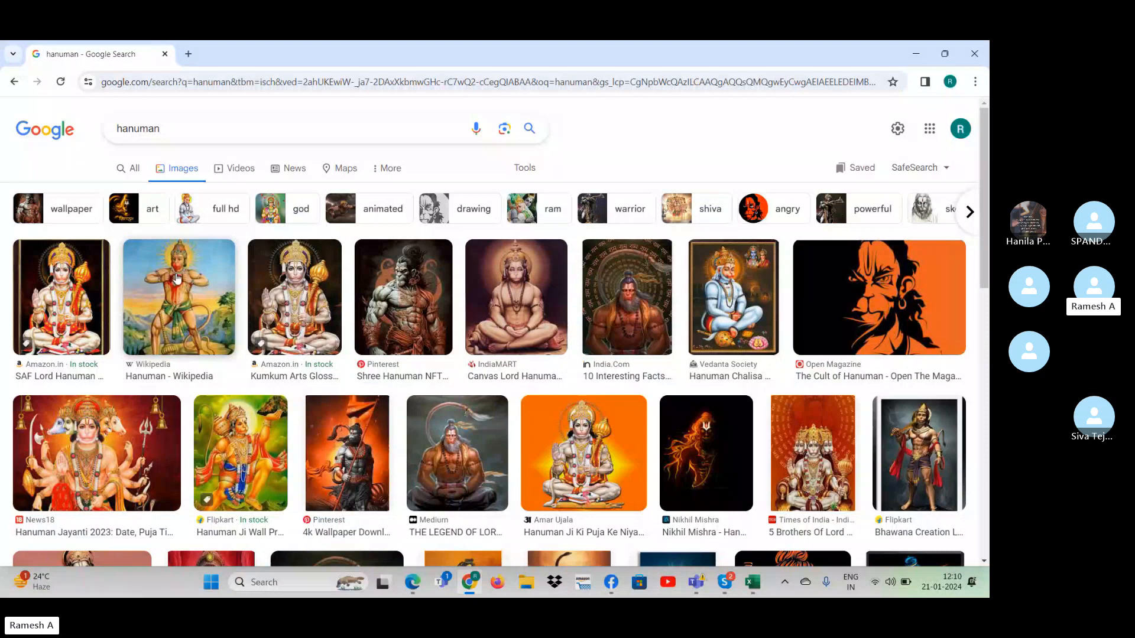
- Refine the image search to "hanuman bacjkground white" and look through the results for a standing figure
{"action": "left_click", "coordinate": [183, 127]}
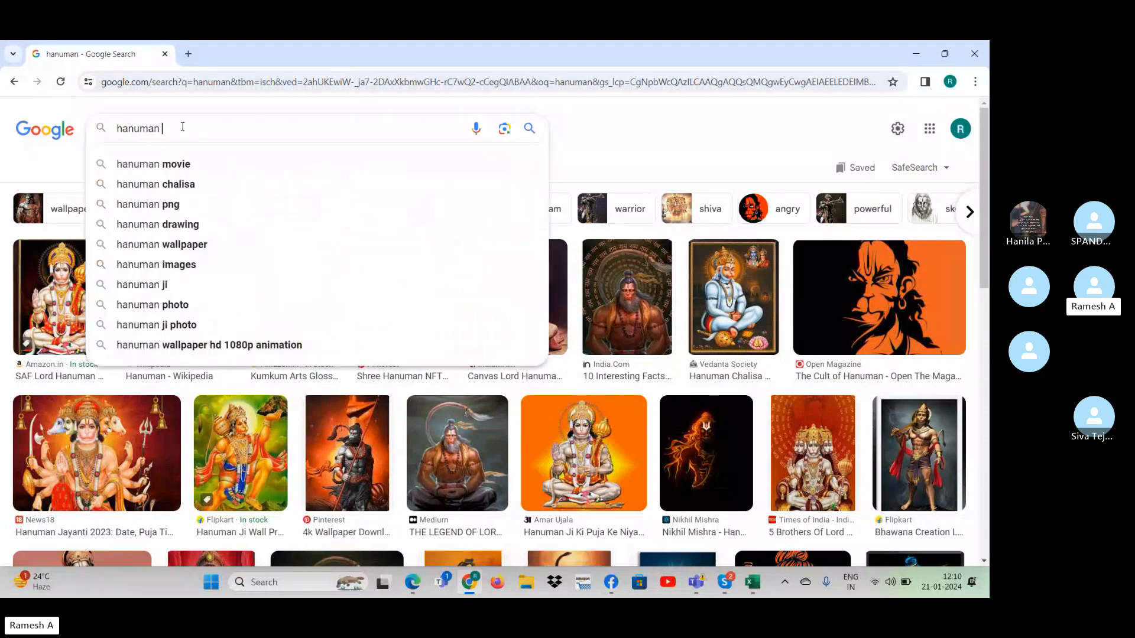
{"action": "type", "text": "bacjk"}
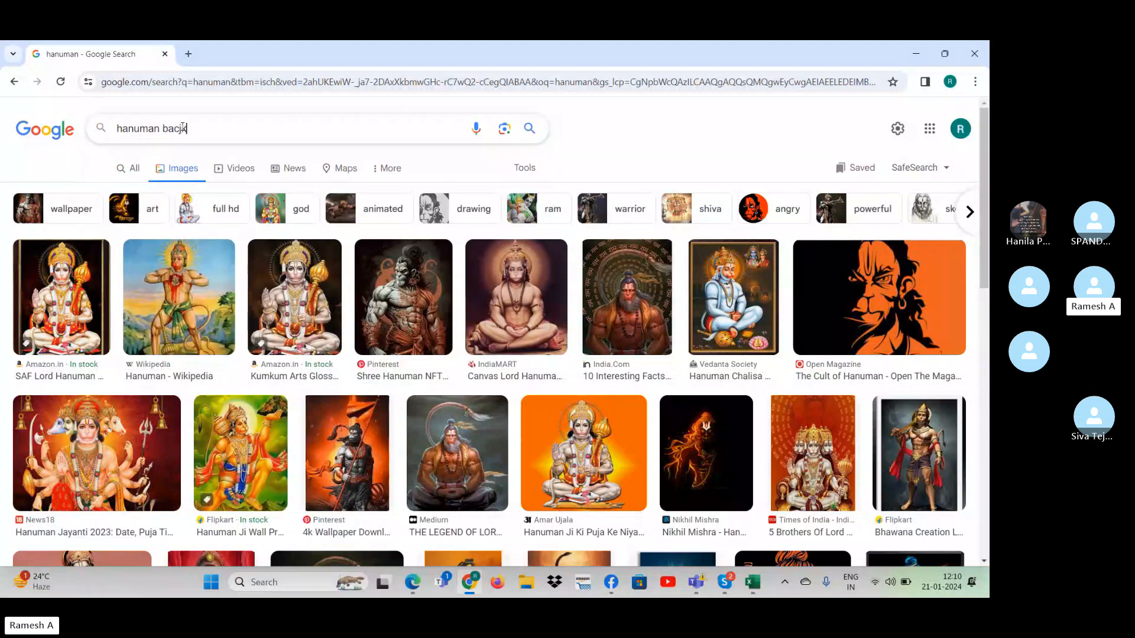
{"action": "type", "text": "ground wh"}
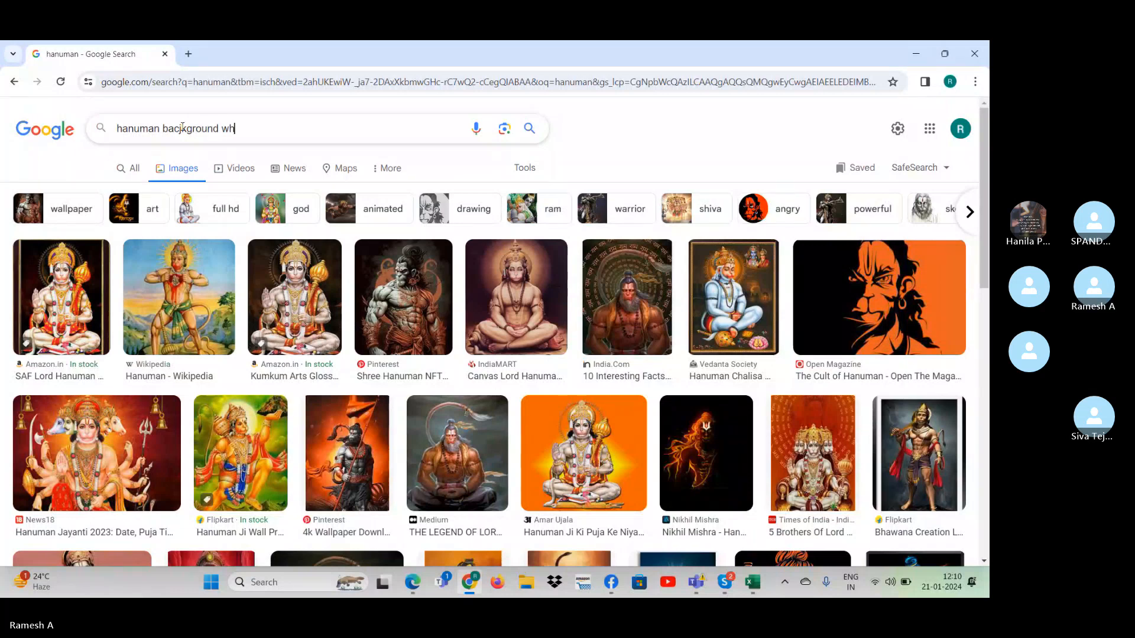
{"action": "type", "text": "ite"}
{"action": "key", "text": "Return"}
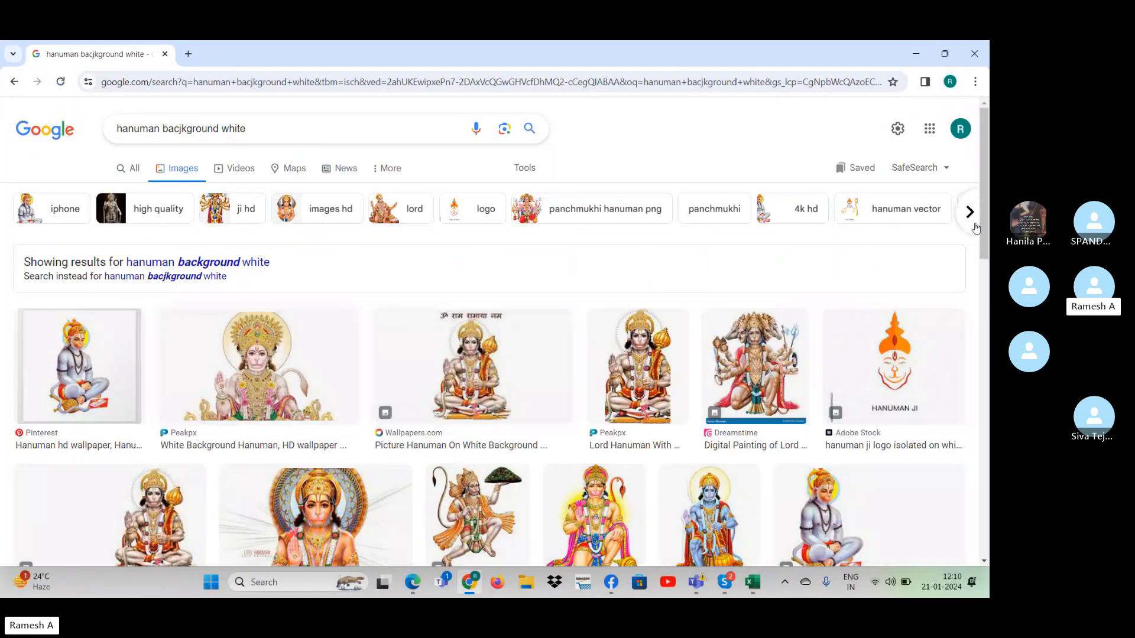
{"action": "left_click_drag", "start_coordinate": [987, 225], "coordinate": [984, 354]}
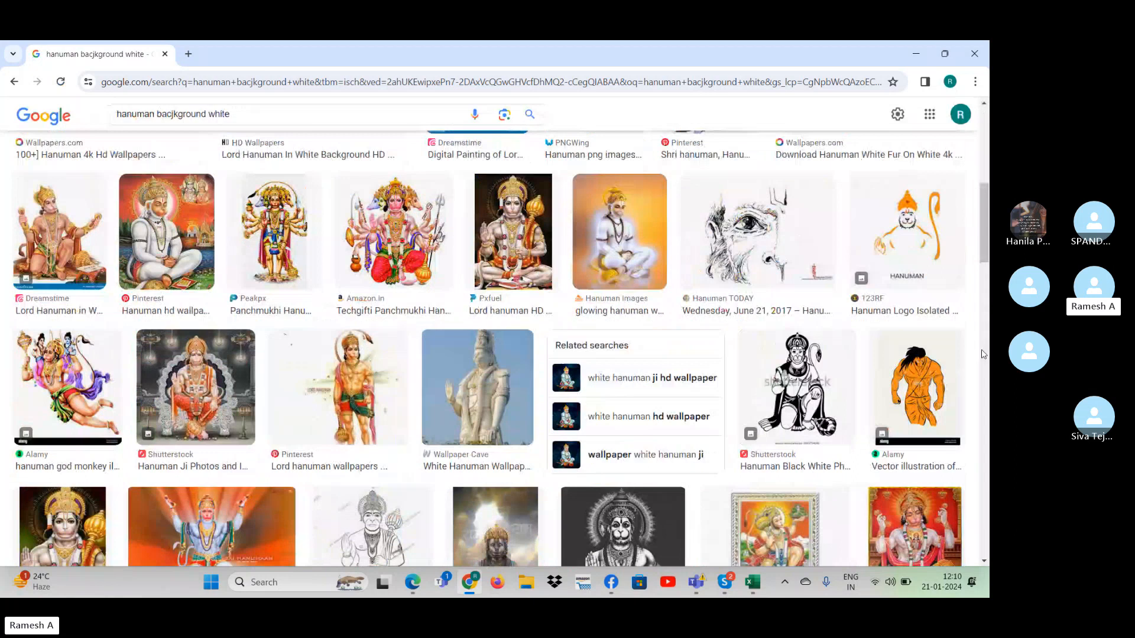
- Copy the standing Hanuman picture from Pinterest and briefly check the desktop
{"action": "right_click", "coordinate": [368, 372]}
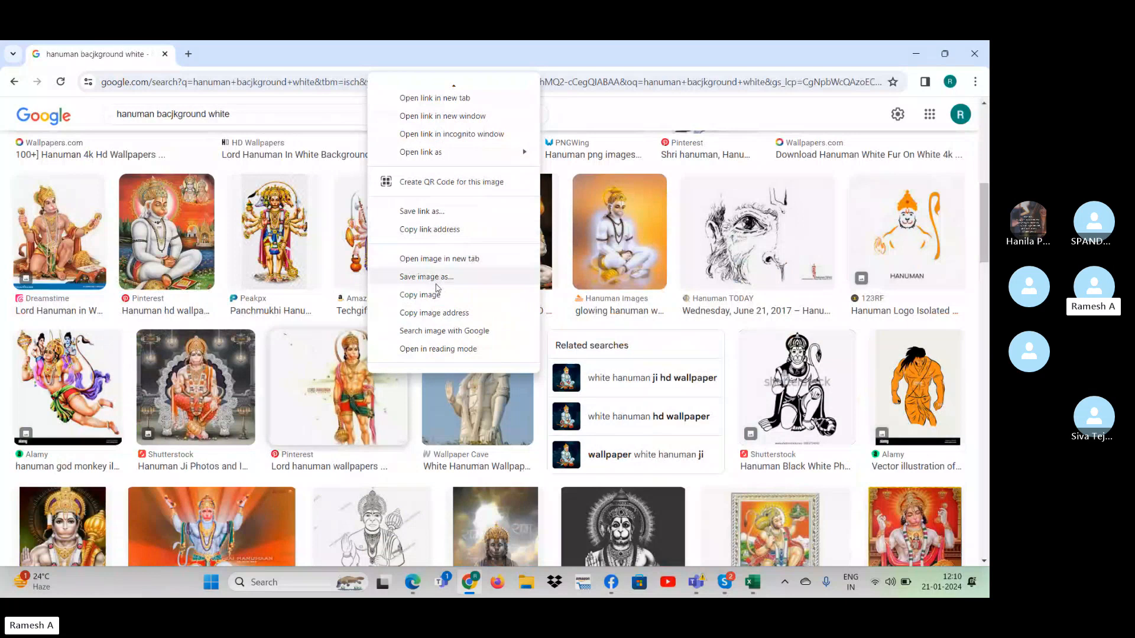
{"action": "left_click", "coordinate": [432, 295]}
{"action": "key", "text": "super+d"}
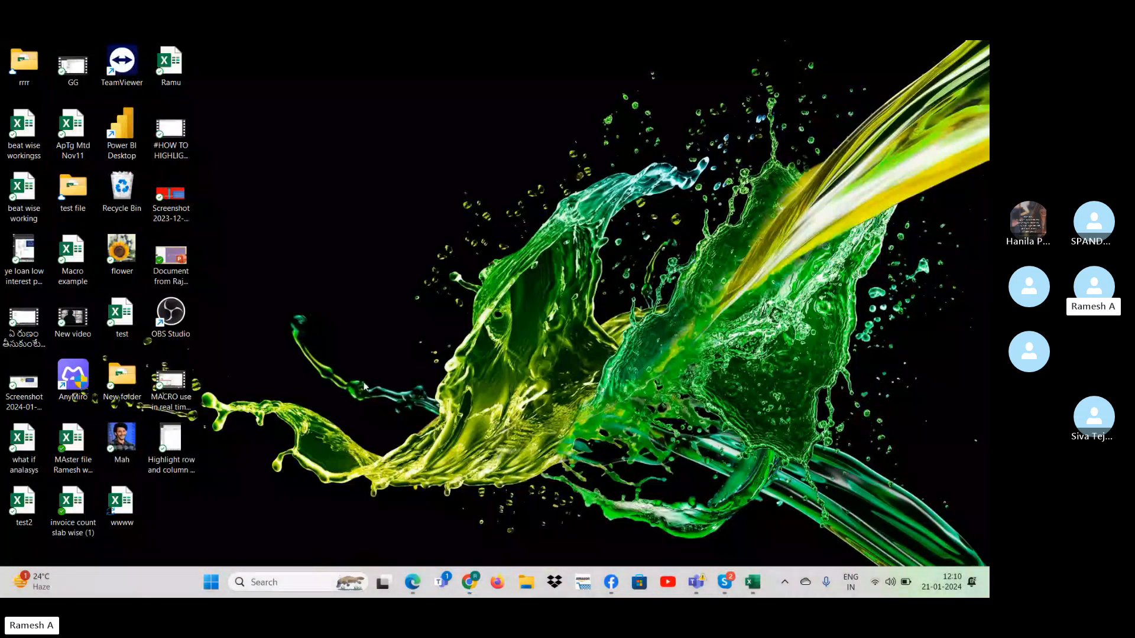
{"action": "key", "text": "super+d"}
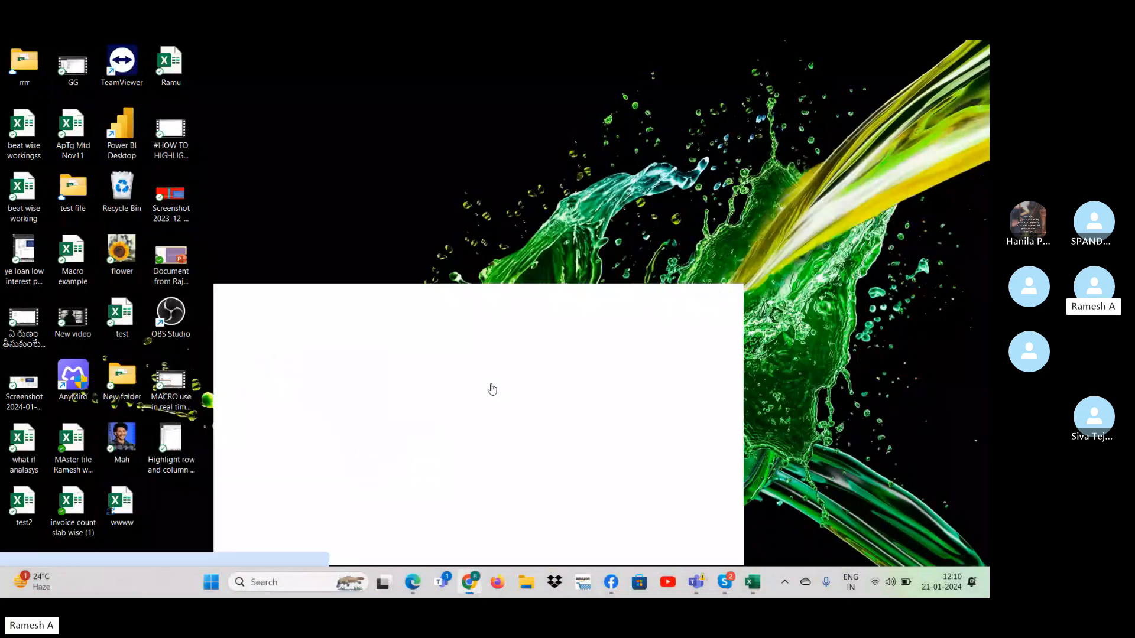
- Save the standing Hanuman picture to the Desktop as a JPEG named images and minimize Chrome
{"action": "right_click", "coordinate": [384, 352]}
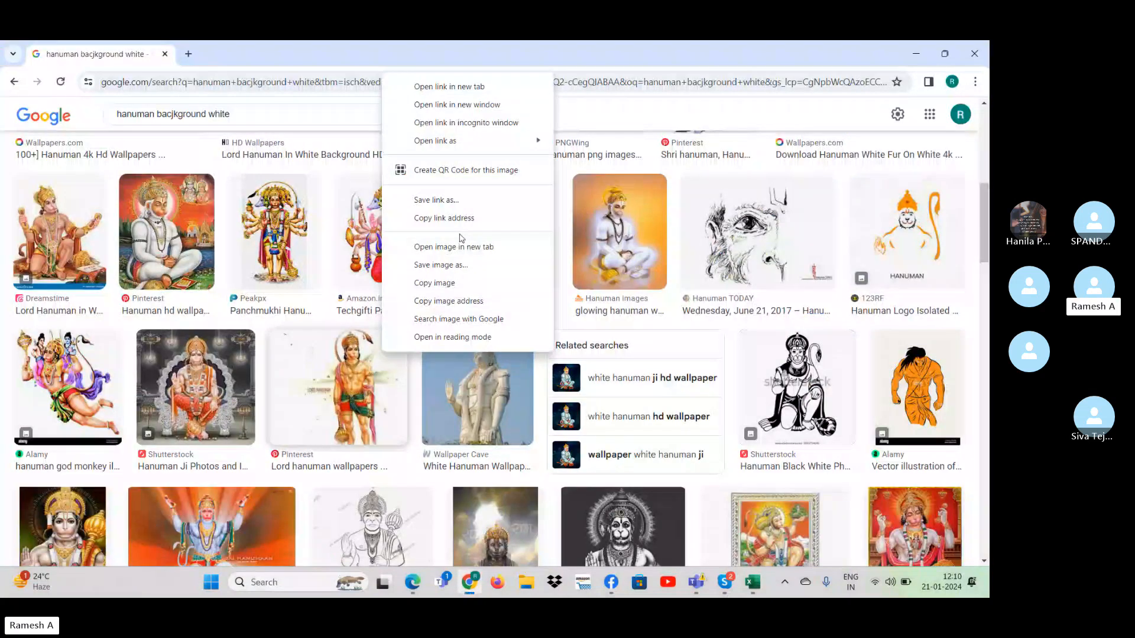
{"action": "left_click", "coordinate": [461, 265]}
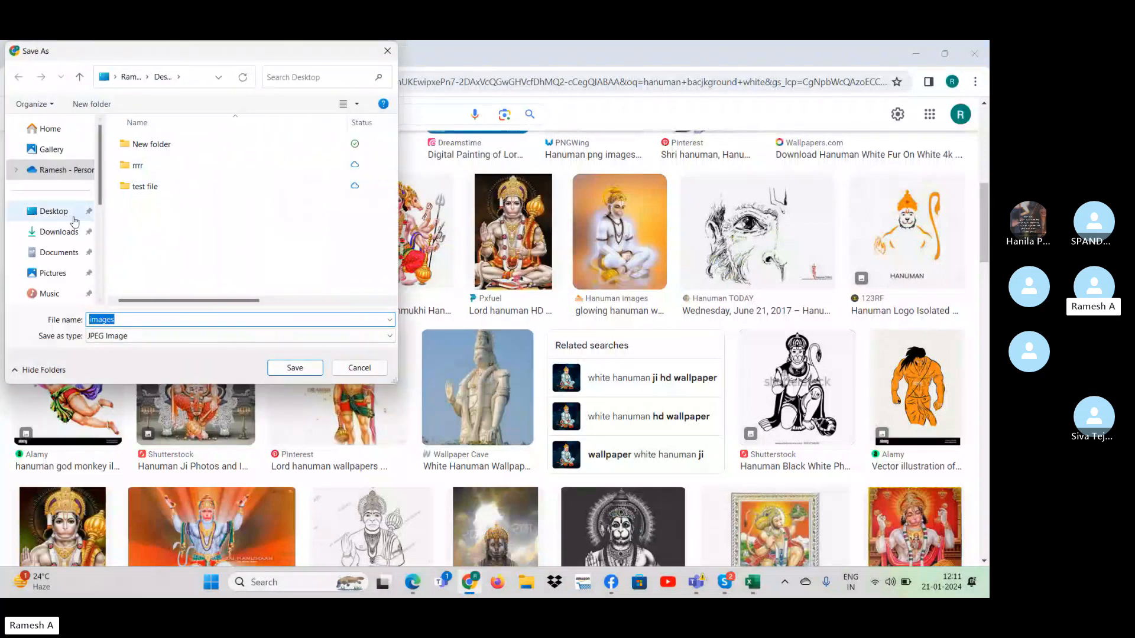
{"action": "left_click", "coordinate": [294, 367]}
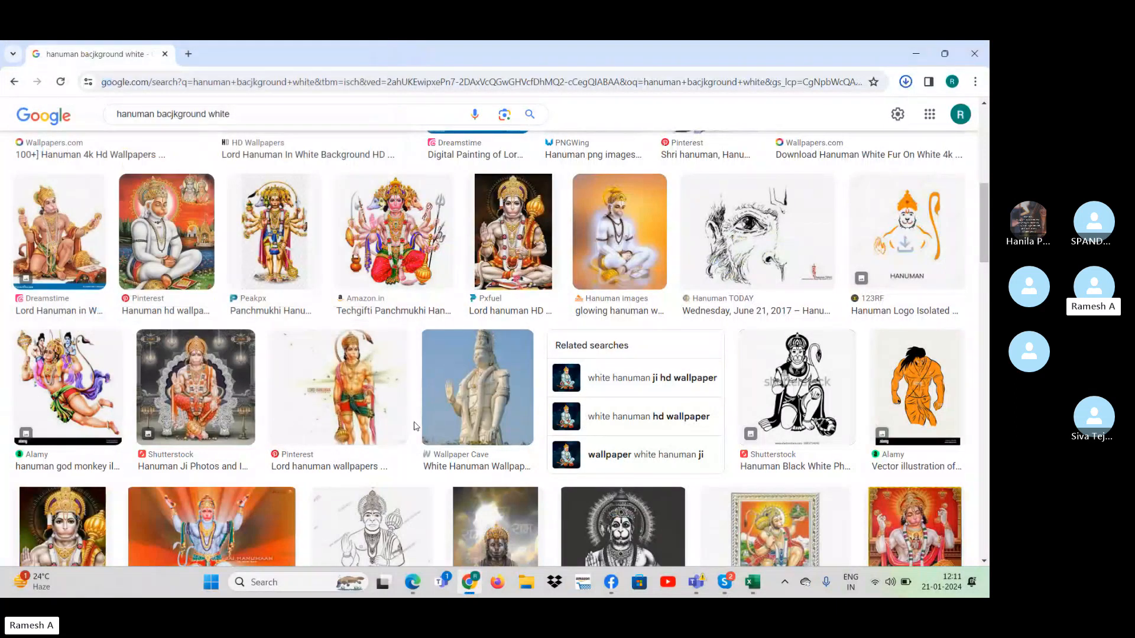
{"action": "key", "text": "super"}
{"action": "left_click", "coordinate": [914, 52]}
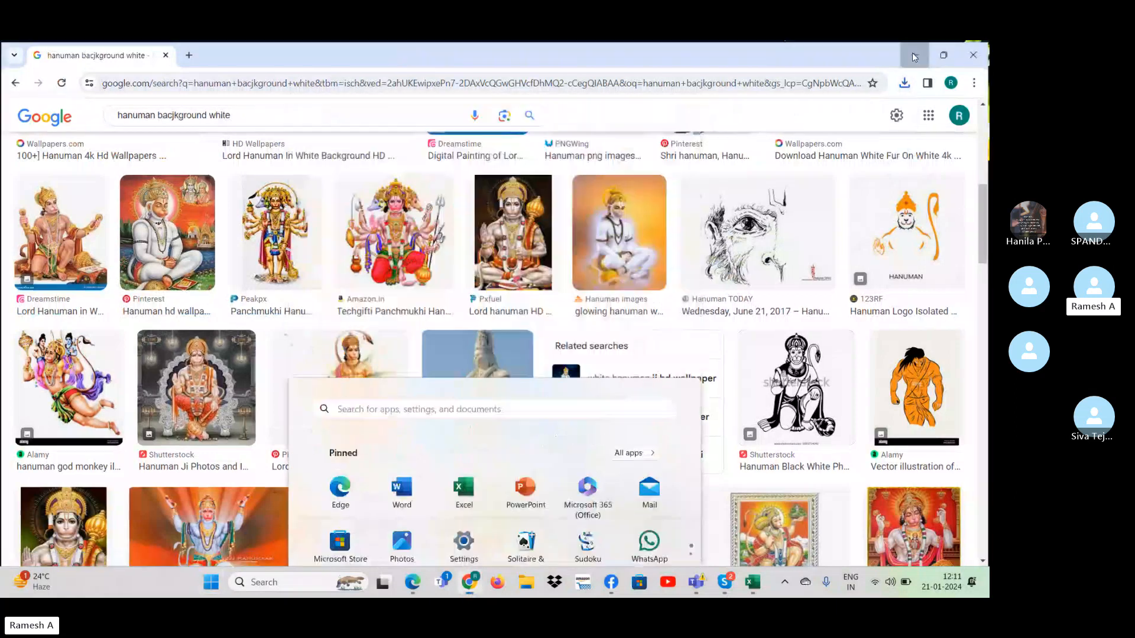
{"action": "left_click", "coordinate": [914, 53]}
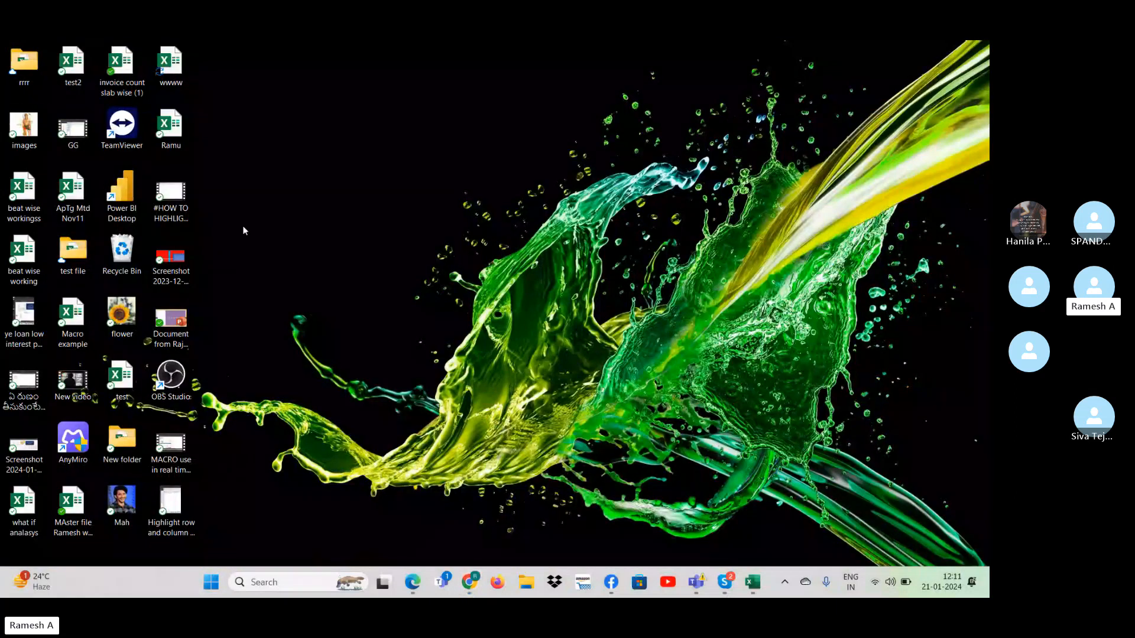
- Switch to the wwww workbook in Excel and review the options for placing a picture in or over cells
{"action": "key", "text": "alt+Tab"}
{"action": "key", "text": "alt+Tab"}
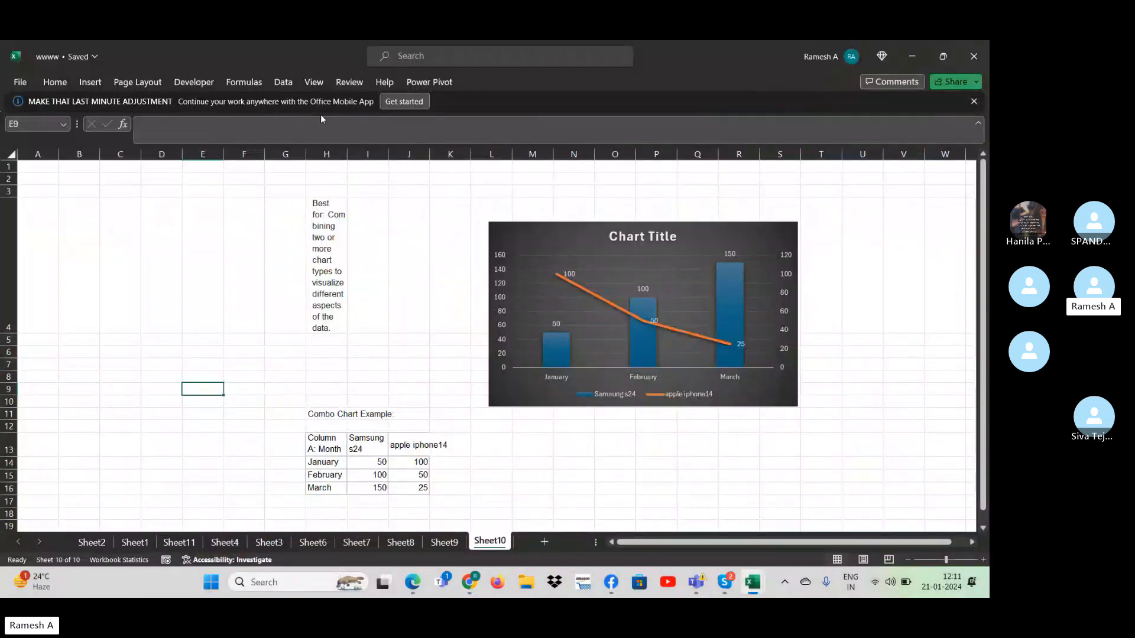
{"action": "left_click", "coordinate": [90, 82]}
{"action": "left_click", "coordinate": [162, 134]}
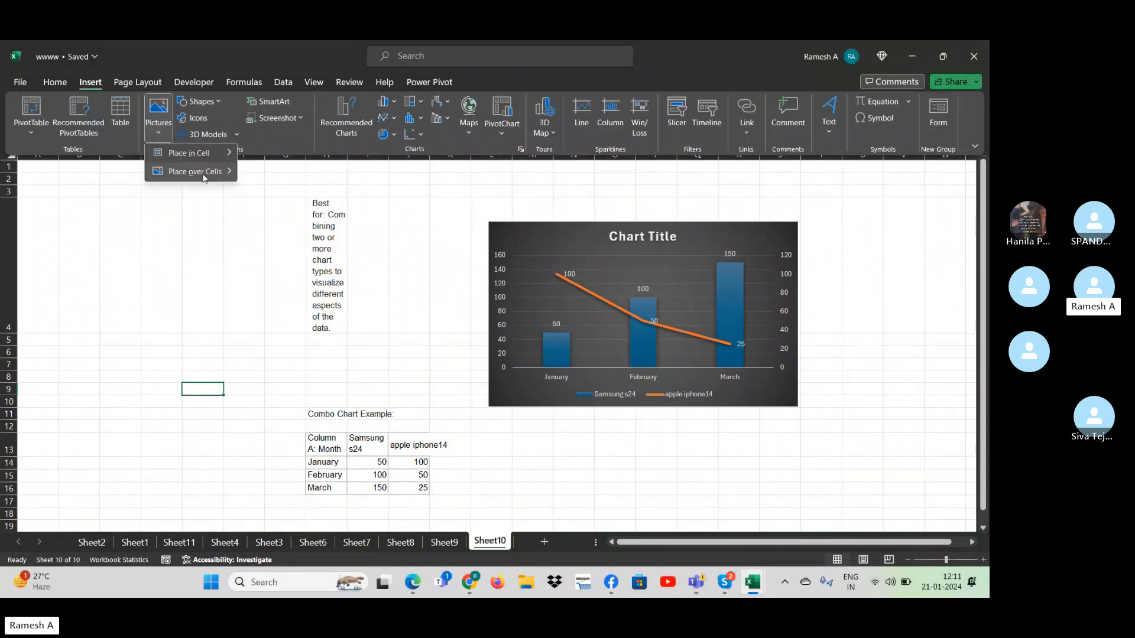
{"action": "mouse_move", "coordinate": [205, 173]}
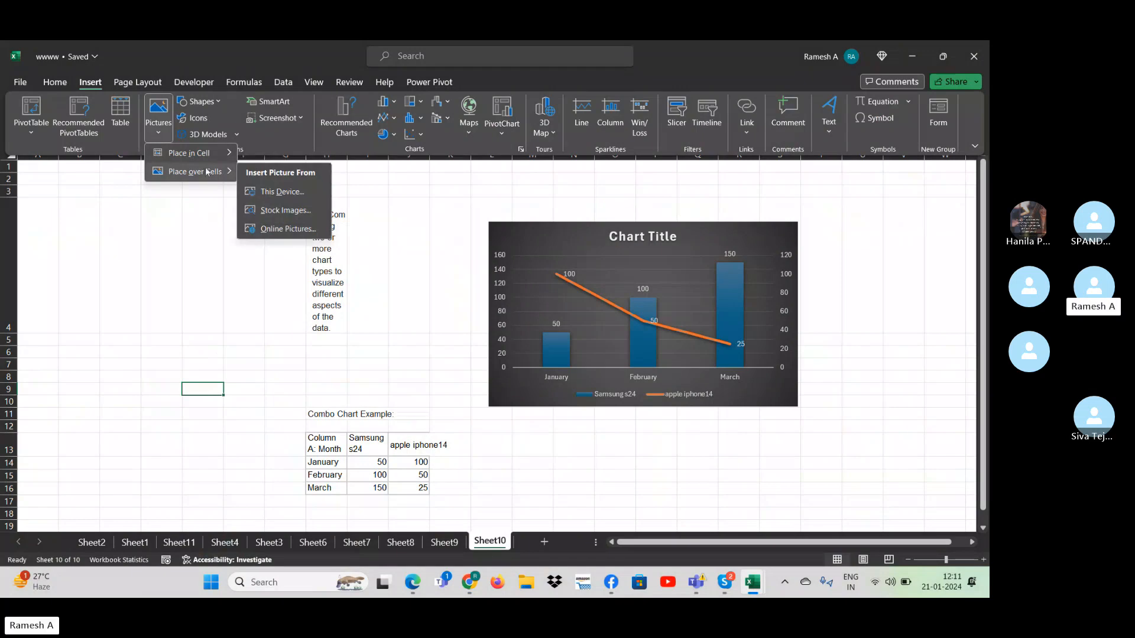
{"action": "mouse_move", "coordinate": [185, 153]}
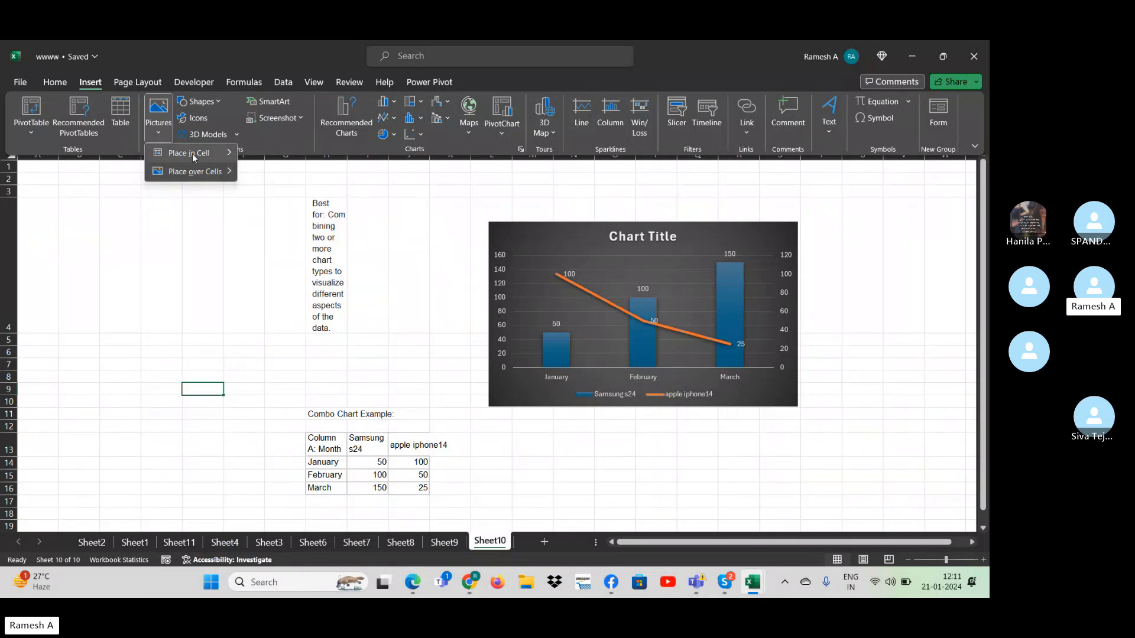
{"action": "left_click", "coordinate": [178, 92]}
{"action": "left_click", "coordinate": [223, 99]}
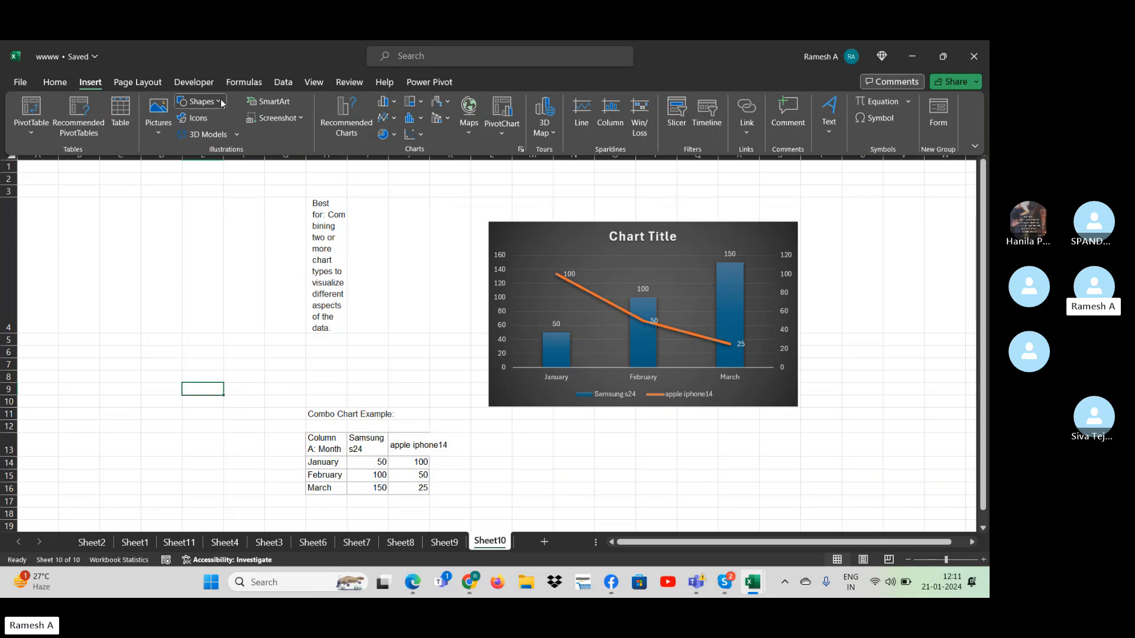
{"action": "left_click", "coordinate": [220, 108]}
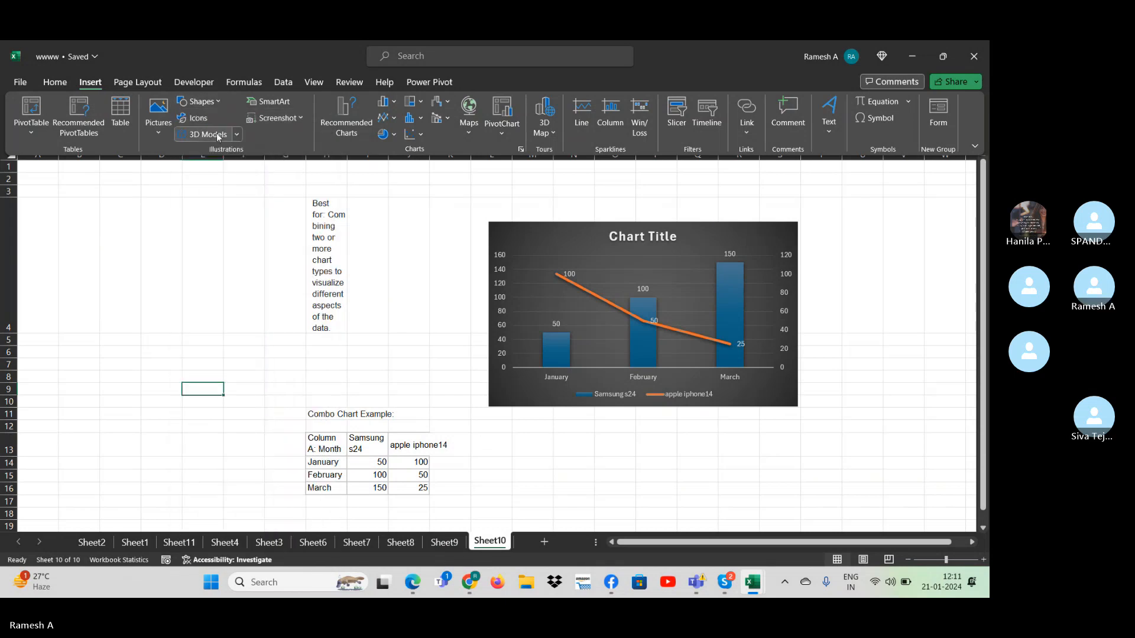
- Insert the picture named images from the Desktop over the cells of Sheet10
{"action": "left_click", "coordinate": [159, 113]}
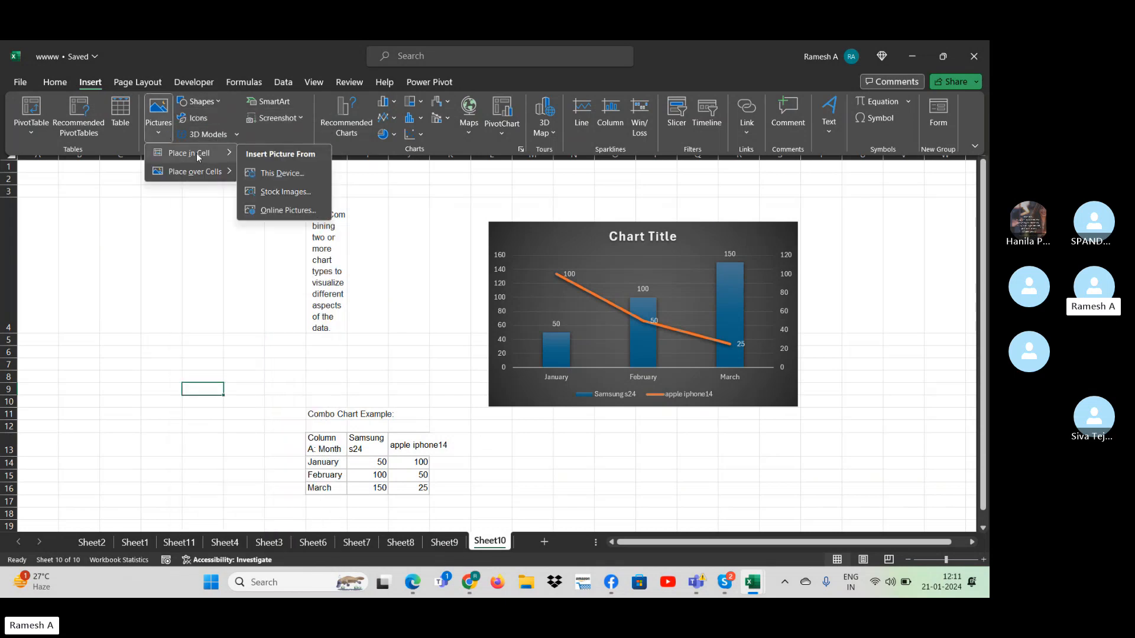
{"action": "mouse_move", "coordinate": [208, 179]}
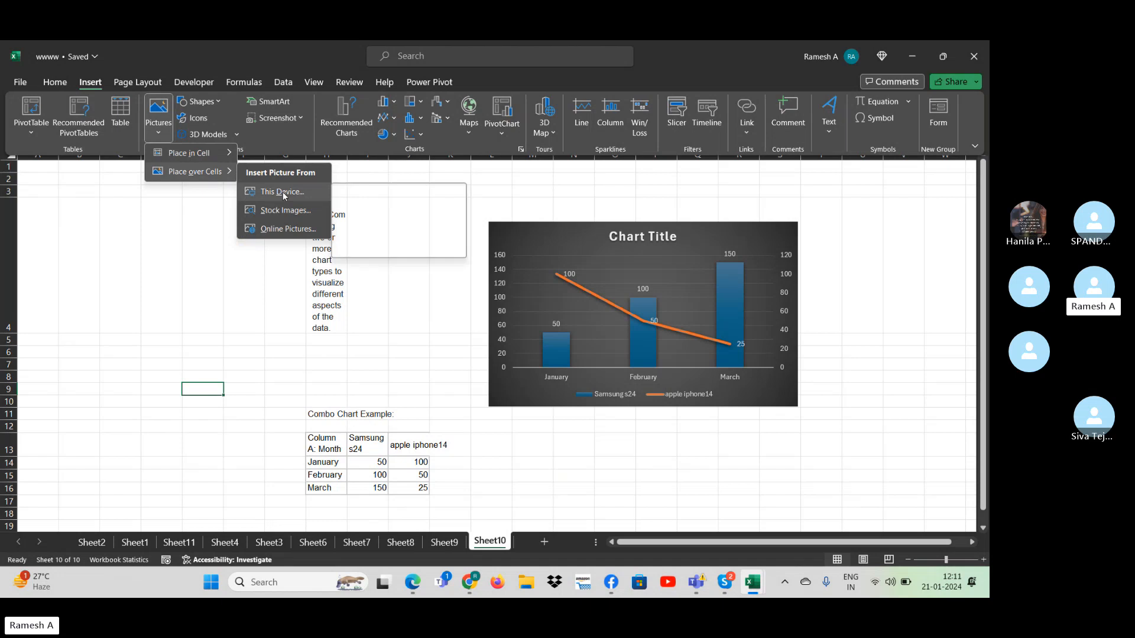
{"action": "left_click", "coordinate": [279, 195]}
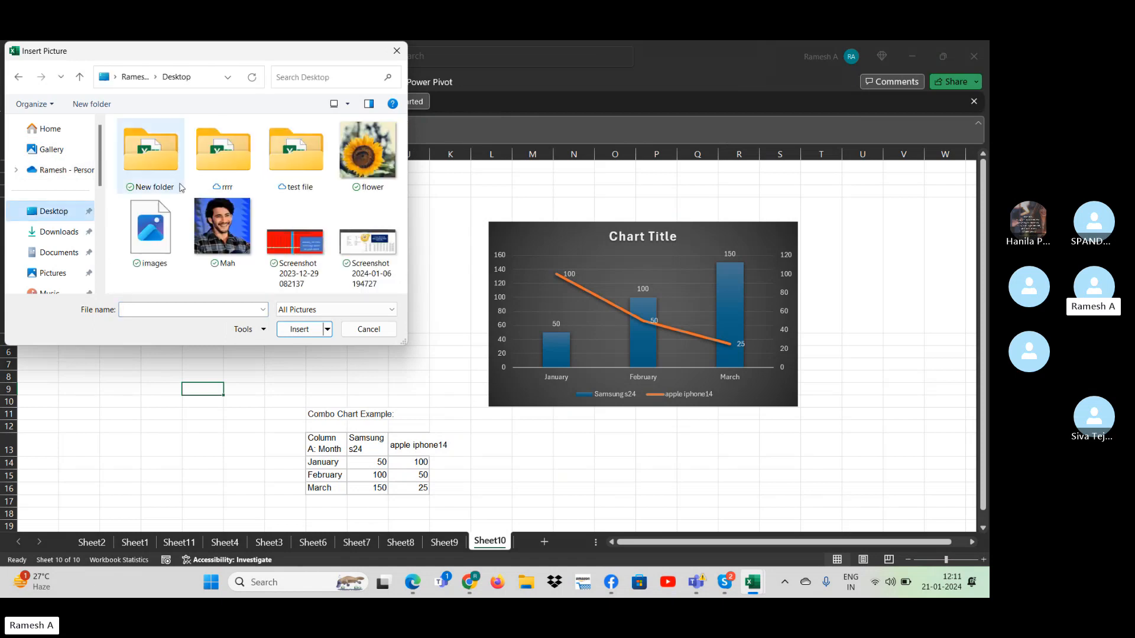
{"action": "left_click", "coordinate": [367, 152]}
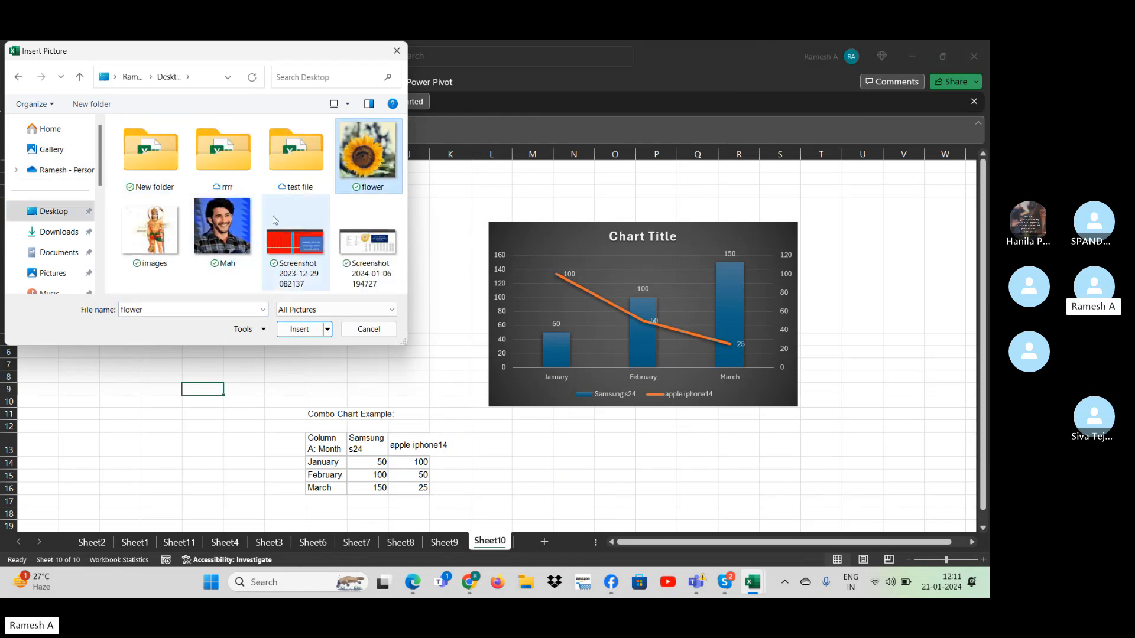
{"action": "left_click", "coordinate": [150, 230]}
{"action": "left_click", "coordinate": [299, 329]}
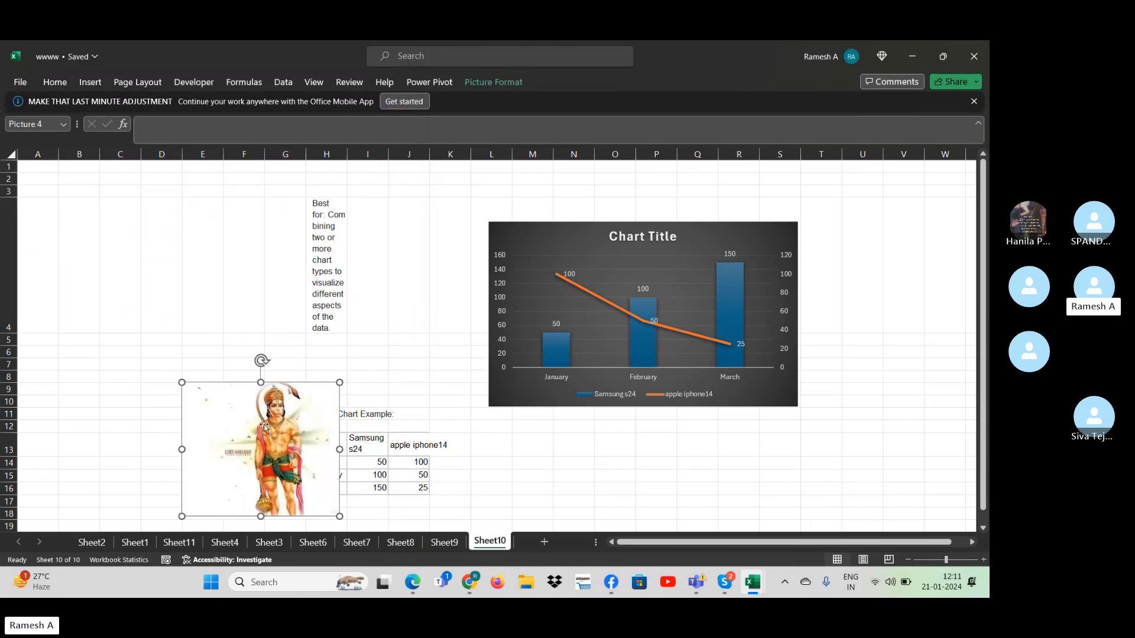
- Fill the Samsung s24 columns with the copied Hanuman picture and move the inserted sheet picture clear of the combo chart's data table
{"action": "left_click", "coordinate": [728, 308]}
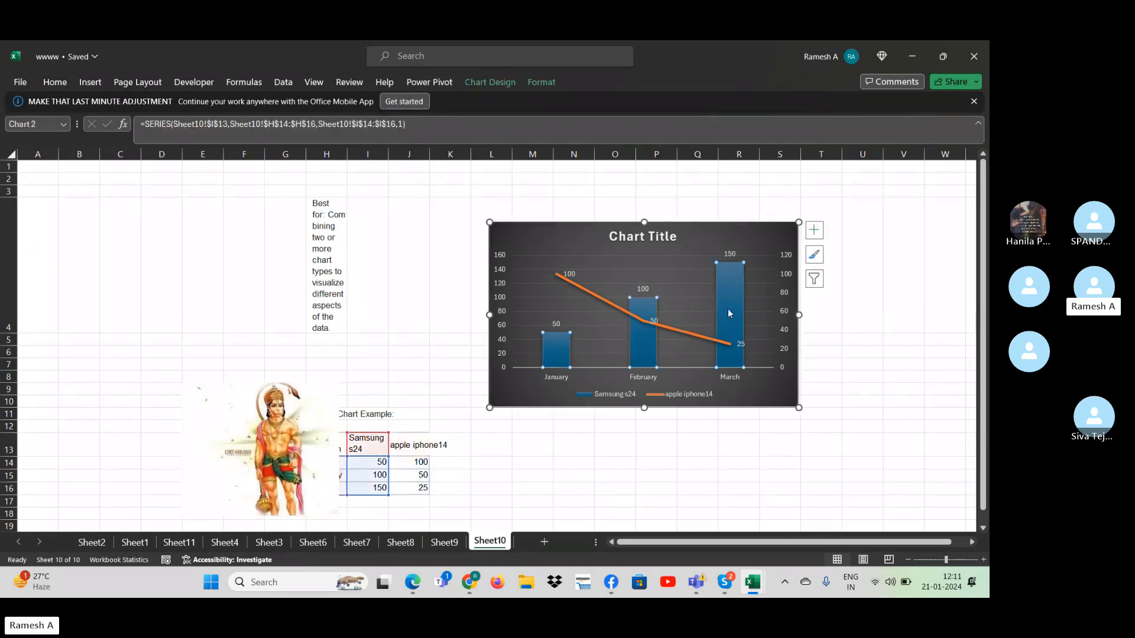
{"action": "key", "text": "ctrl+v"}
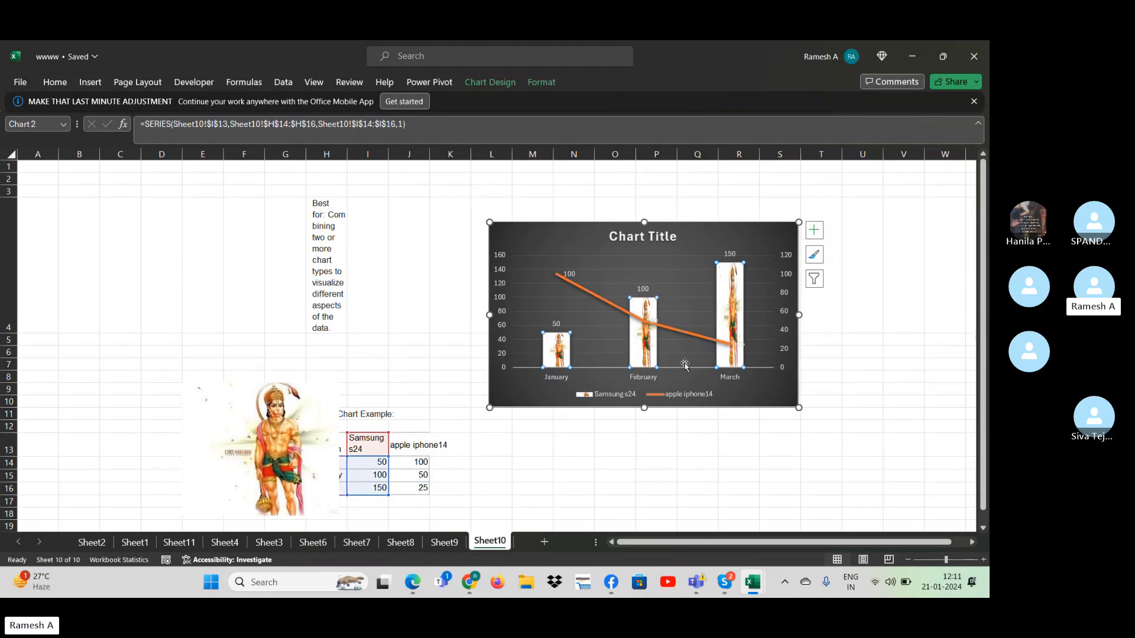
{"action": "left_click", "coordinate": [297, 417]}
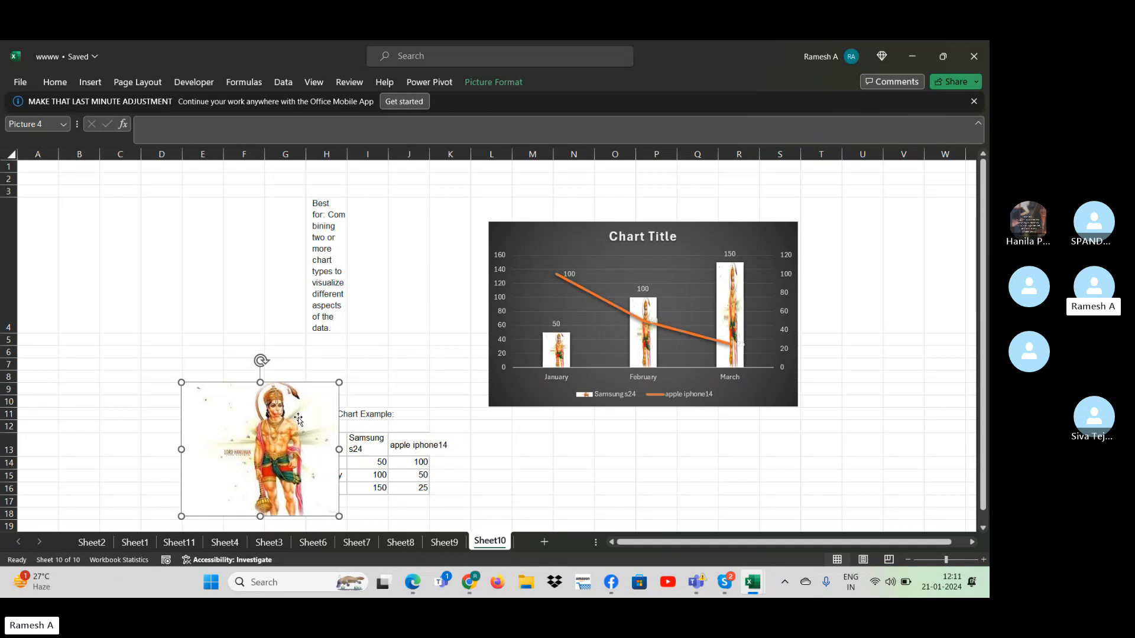
{"action": "key", "text": "Left"}
{"action": "key", "text": "Left"}
{"action": "key", "text": "Left"}
{"action": "key", "text": "Left"}
{"action": "key", "text": "Left"}
{"action": "key", "text": "Left"}
{"action": "key", "text": "Left"}
{"action": "key", "text": "Left"}
{"action": "key", "text": "Left"}
{"action": "key", "text": "Left"}
{"action": "key", "text": "Left"}
{"action": "key", "text": "Left"}
{"action": "key", "text": "Left"}
{"action": "key", "text": "Left"}
{"action": "key", "text": "Left"}
{"action": "key", "text": "Left"}
{"action": "key", "text": "Left"}
{"action": "key", "text": "Left"}
{"action": "key", "text": "Left"}
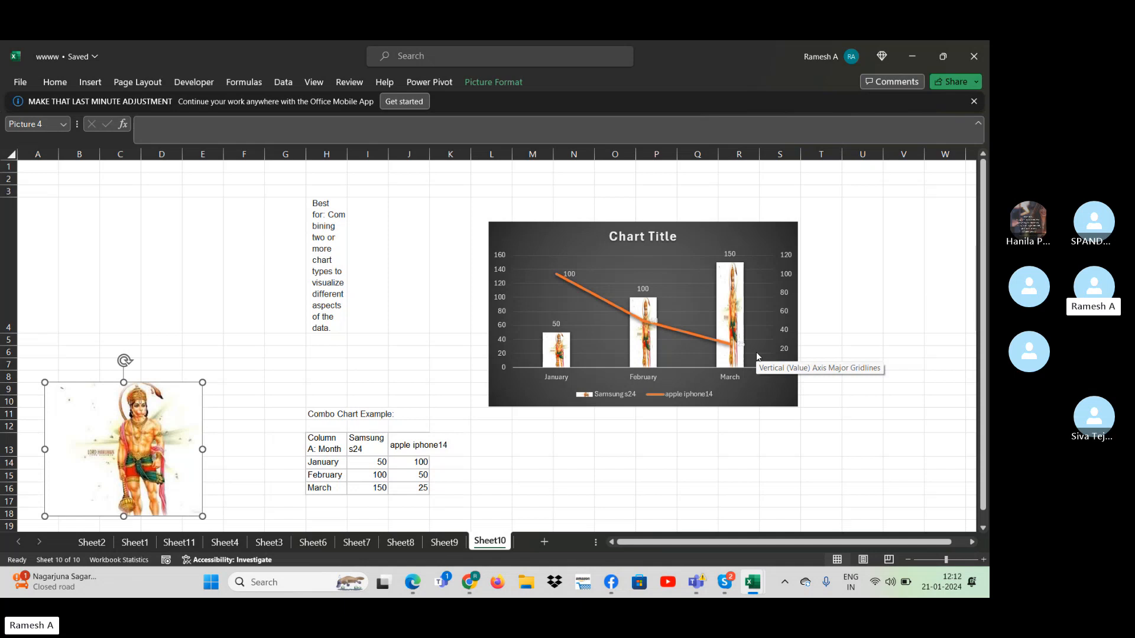
{"action": "left_click", "coordinate": [286, 79]}
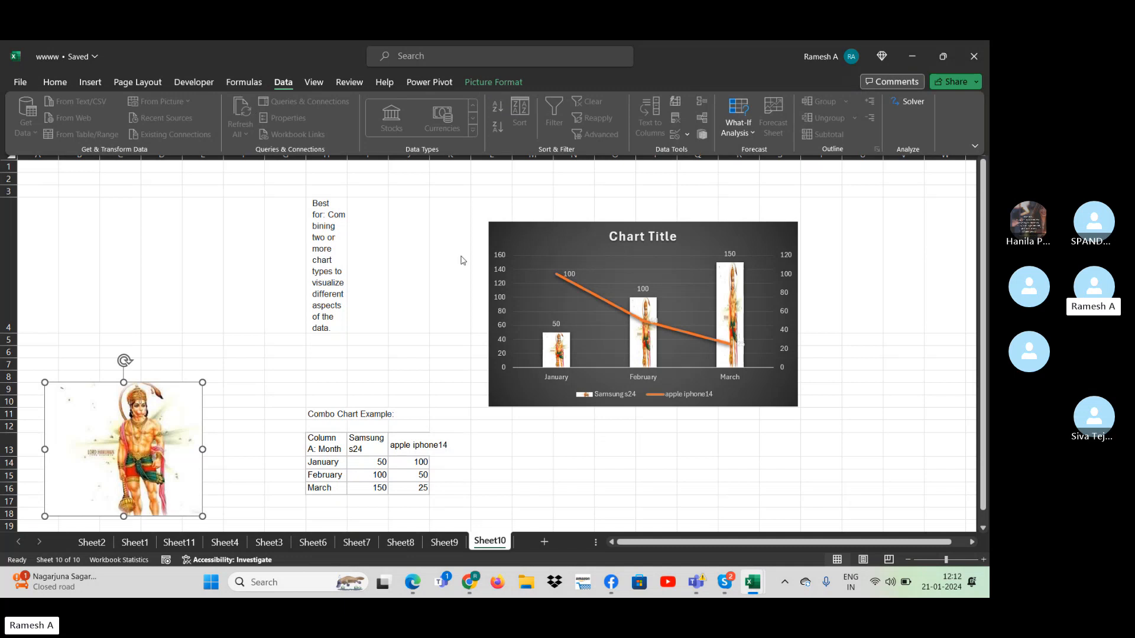
{"action": "left_click", "coordinate": [571, 211]}
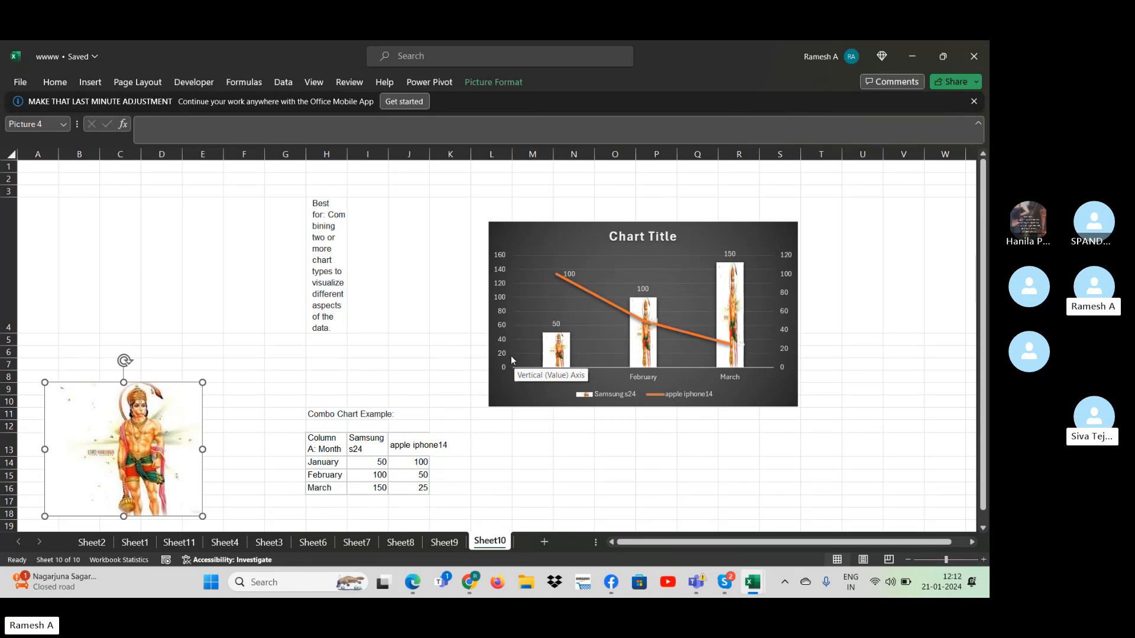
{"action": "left_click", "coordinate": [384, 295]}
{"action": "left_click", "coordinate": [418, 374]}
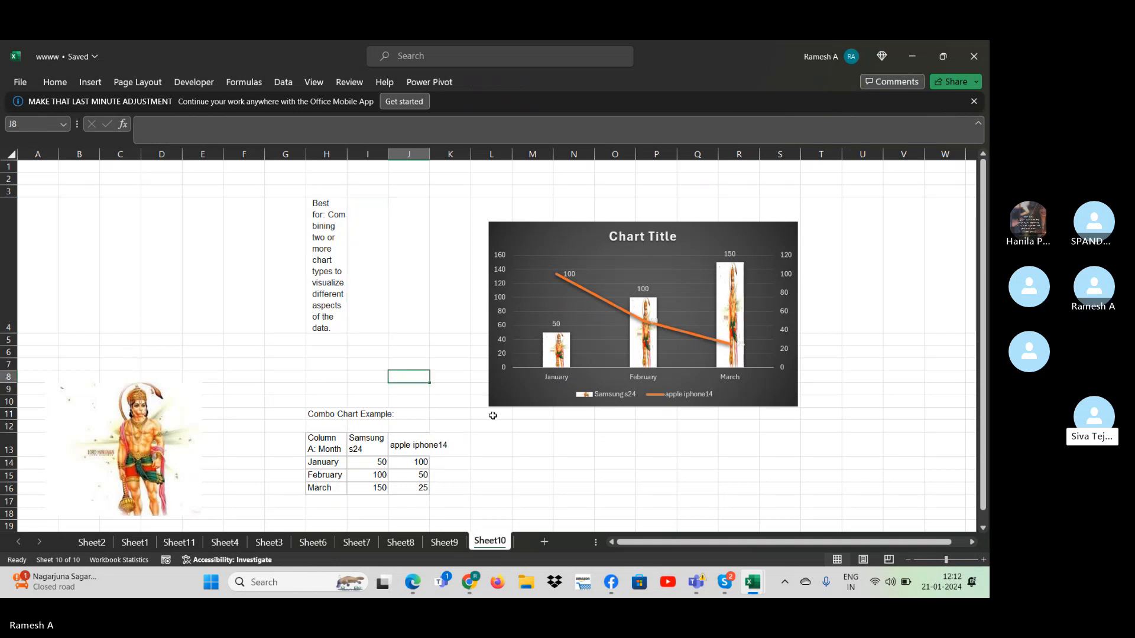
{"action": "left_click_drag", "start_coordinate": [492, 416], "coordinate": [720, 410]}
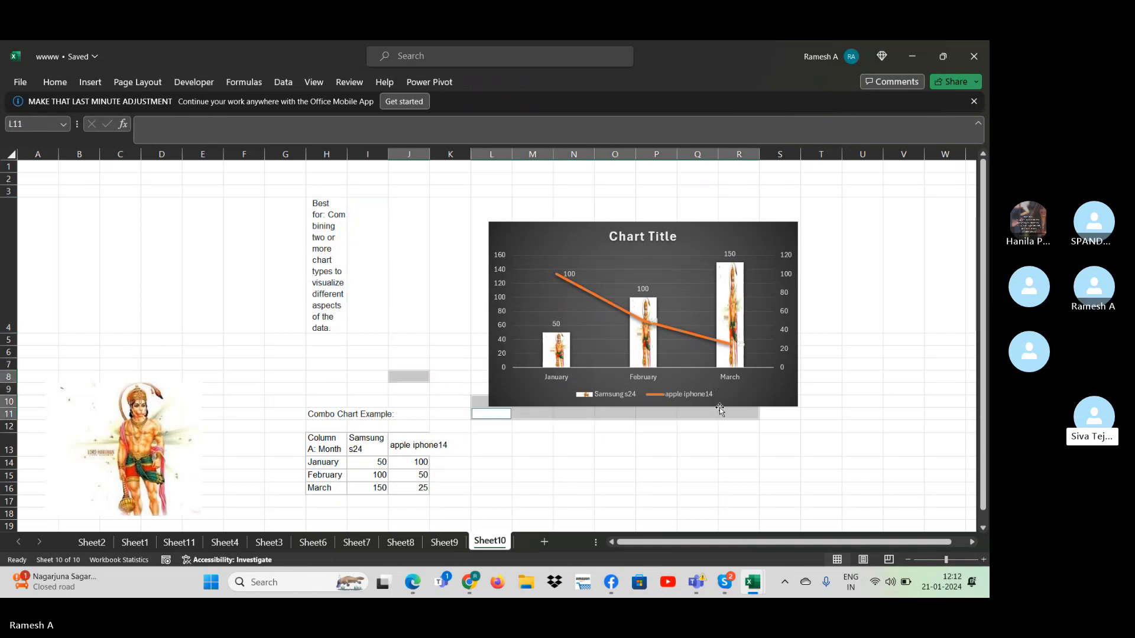
{"action": "left_click", "coordinate": [661, 340]}
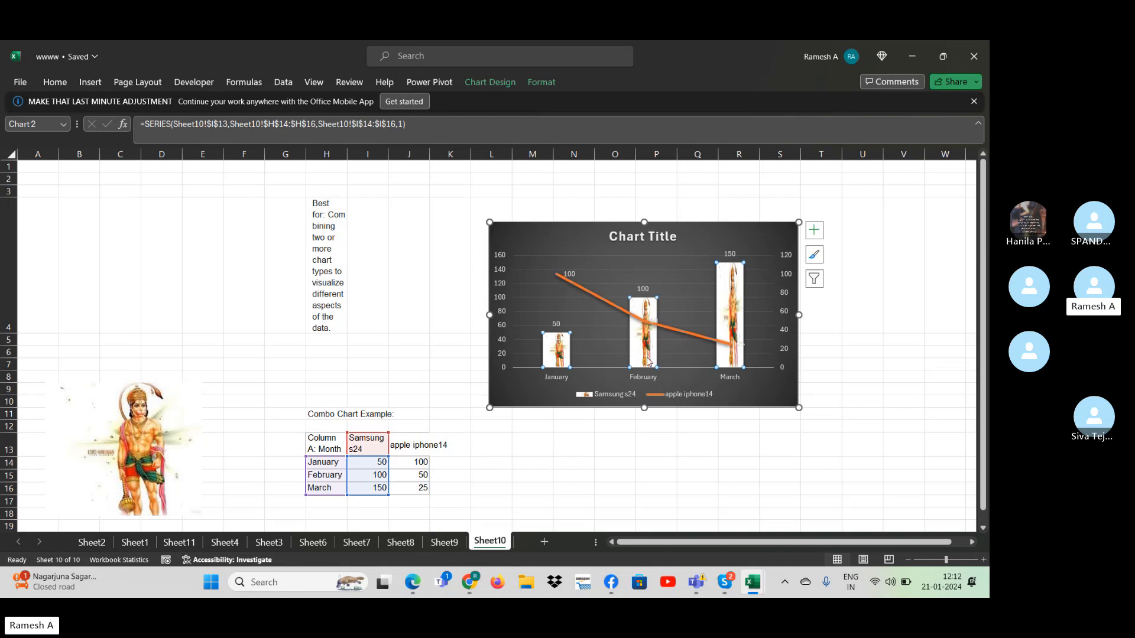
{"action": "left_click", "coordinate": [731, 464]}
{"action": "left_click", "coordinate": [555, 353]}
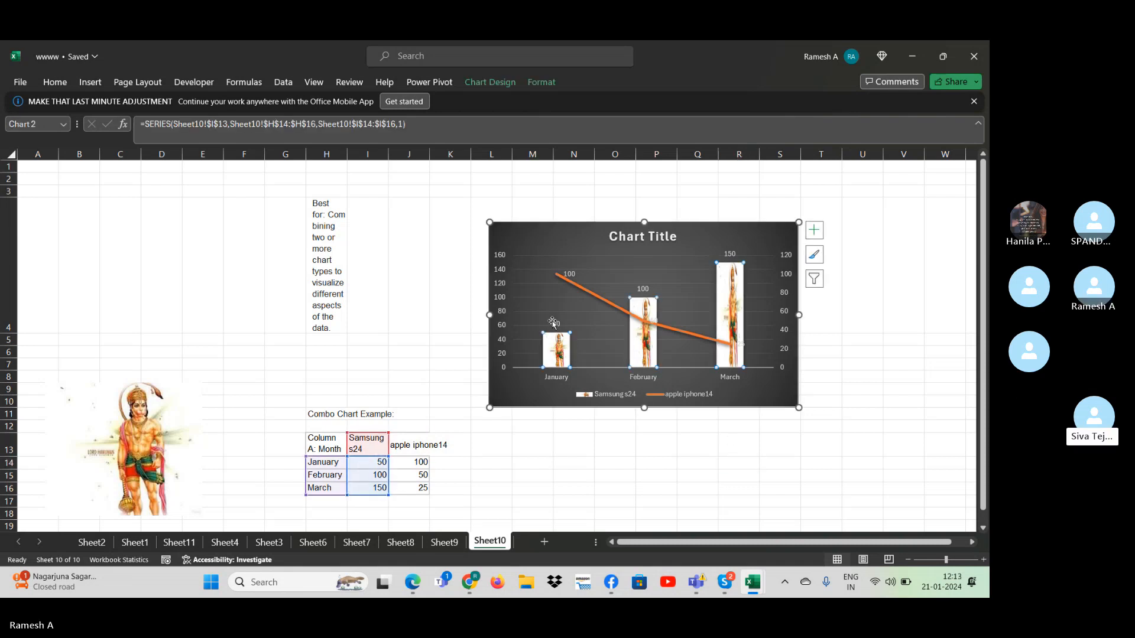
{"action": "left_click", "coordinate": [720, 447]}
{"action": "left_click", "coordinate": [648, 357]}
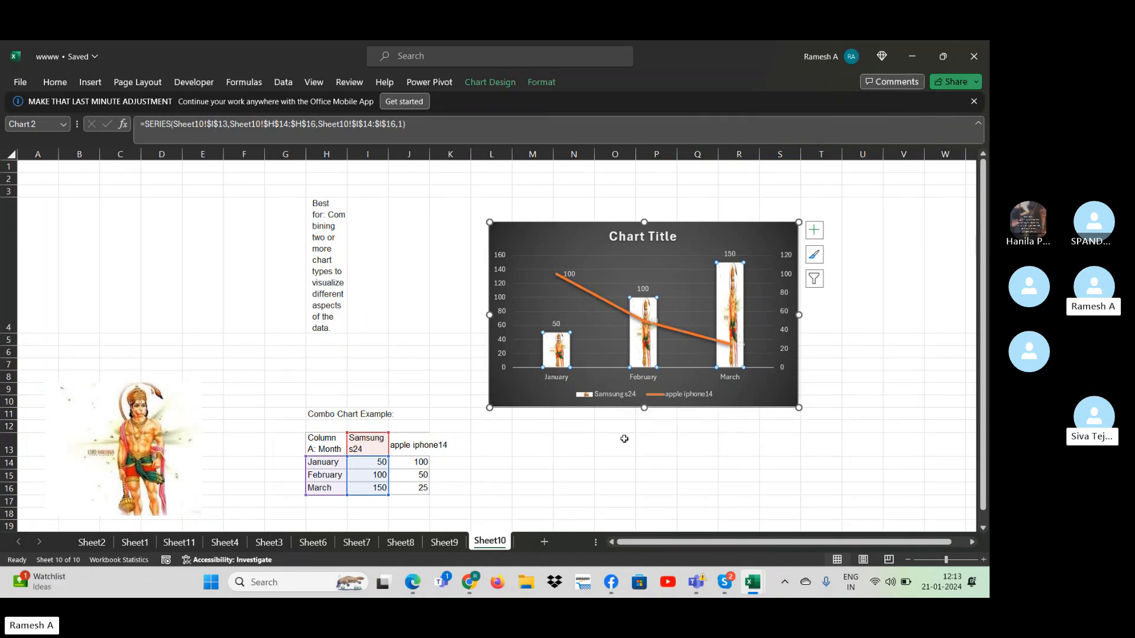
- Switch to Chrome and search Google Images for reliance logo in place of the Hanuman query
{"action": "key", "text": "alt+Tab"}
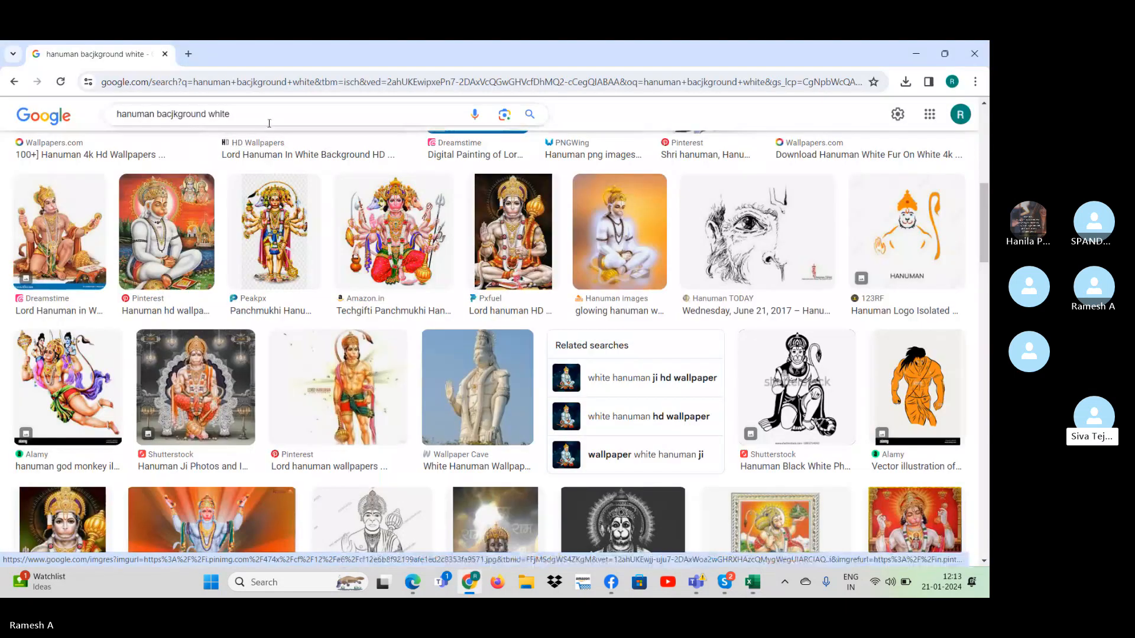
{"action": "left_click_drag", "start_coordinate": [266, 122], "coordinate": [32, 131]}
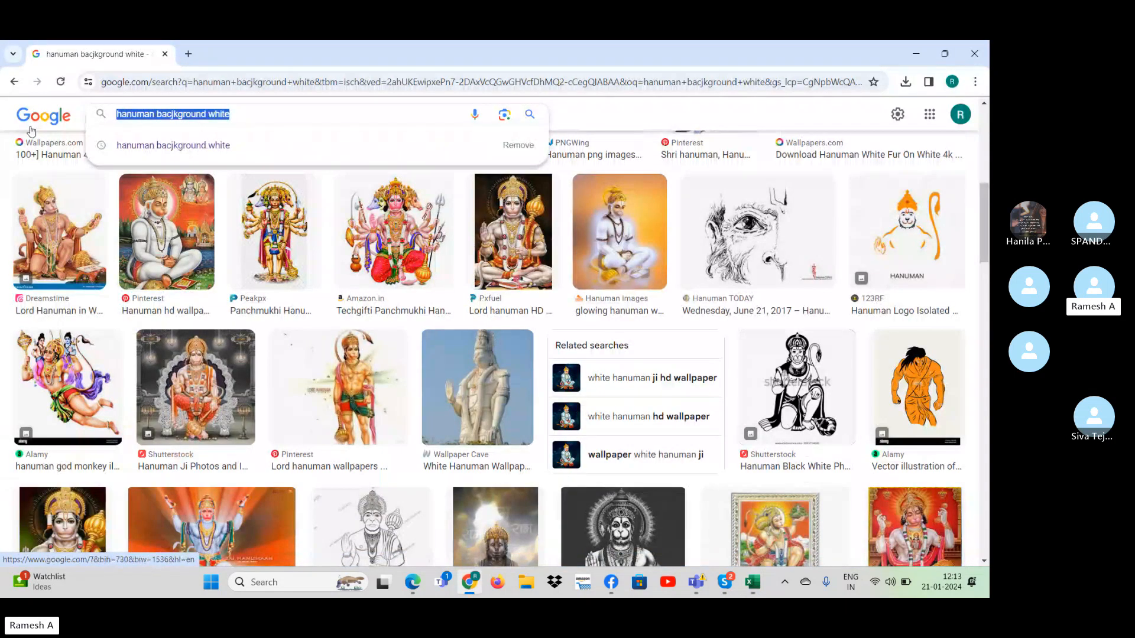
{"action": "type", "text": "re"}
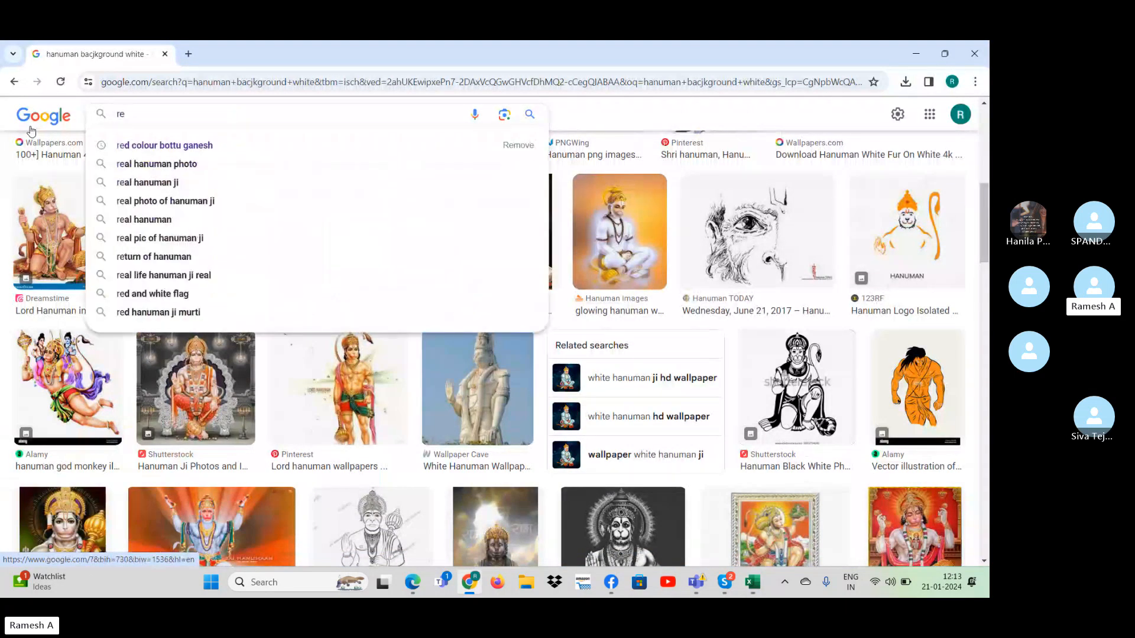
{"action": "type", "text": "liance "}
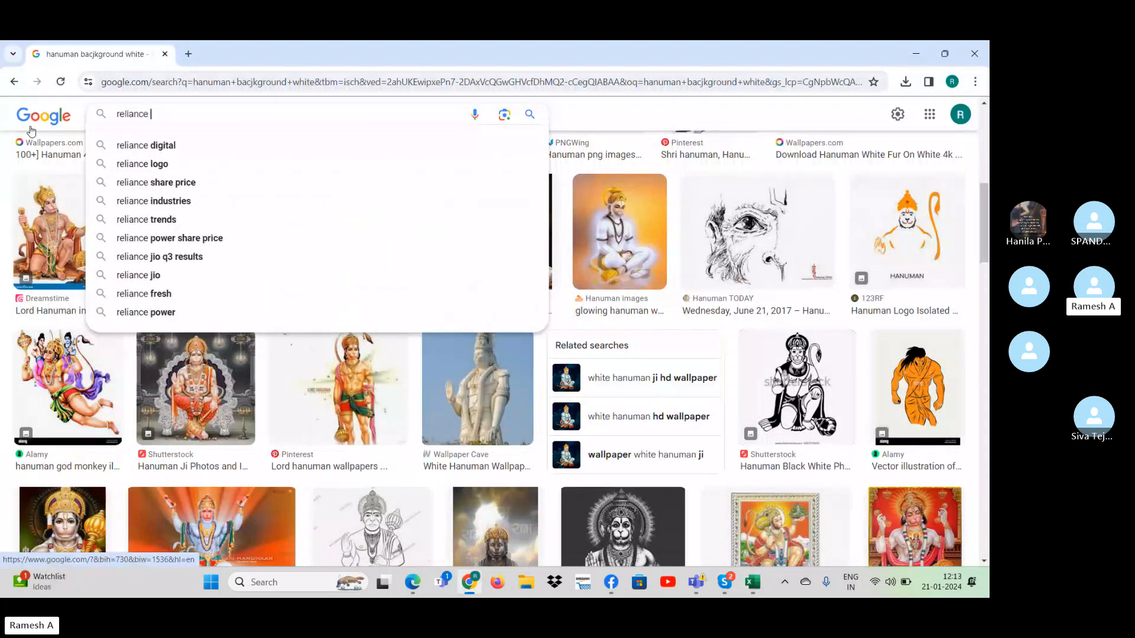
{"action": "type", "text": "logo"}
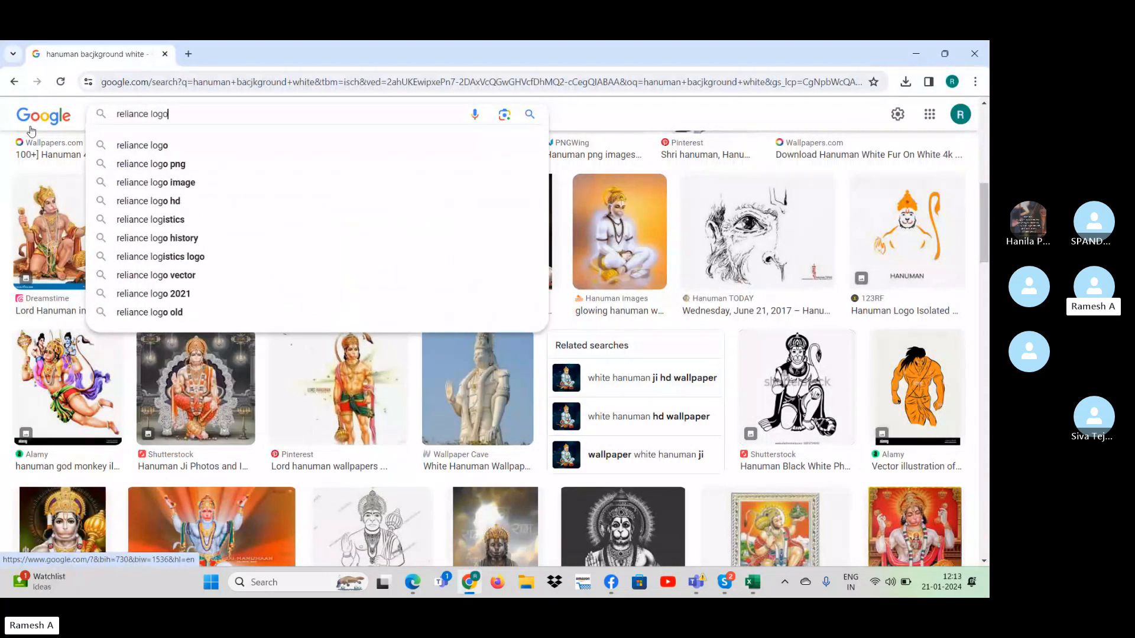
{"action": "key", "text": "Return"}
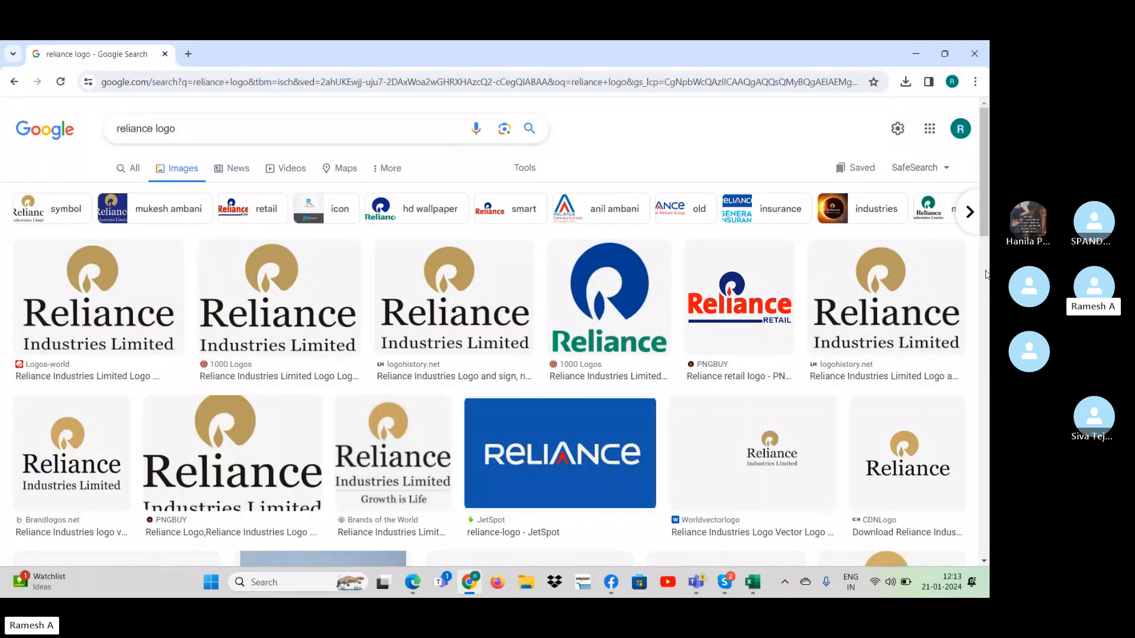
- Save the round gold Reliance emblem from Logo Letter Love to the Desktop as a PNG image named download
{"action": "scroll", "coordinate": [985, 274], "scroll_direction": "down", "scroll_amount": 7}
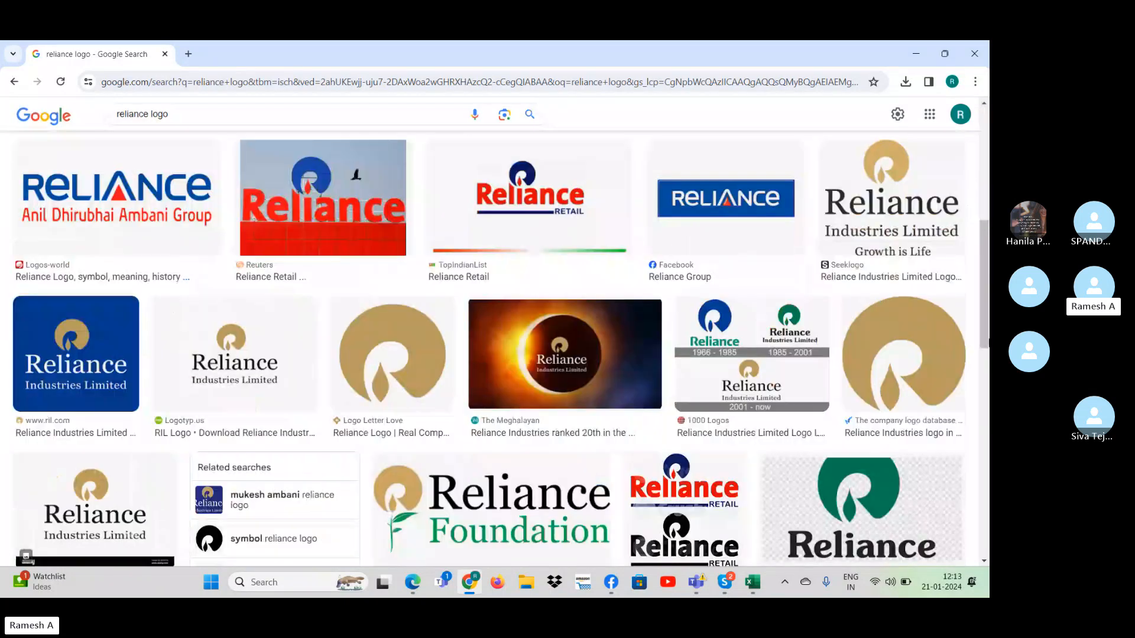
{"action": "right_click", "coordinate": [389, 362]}
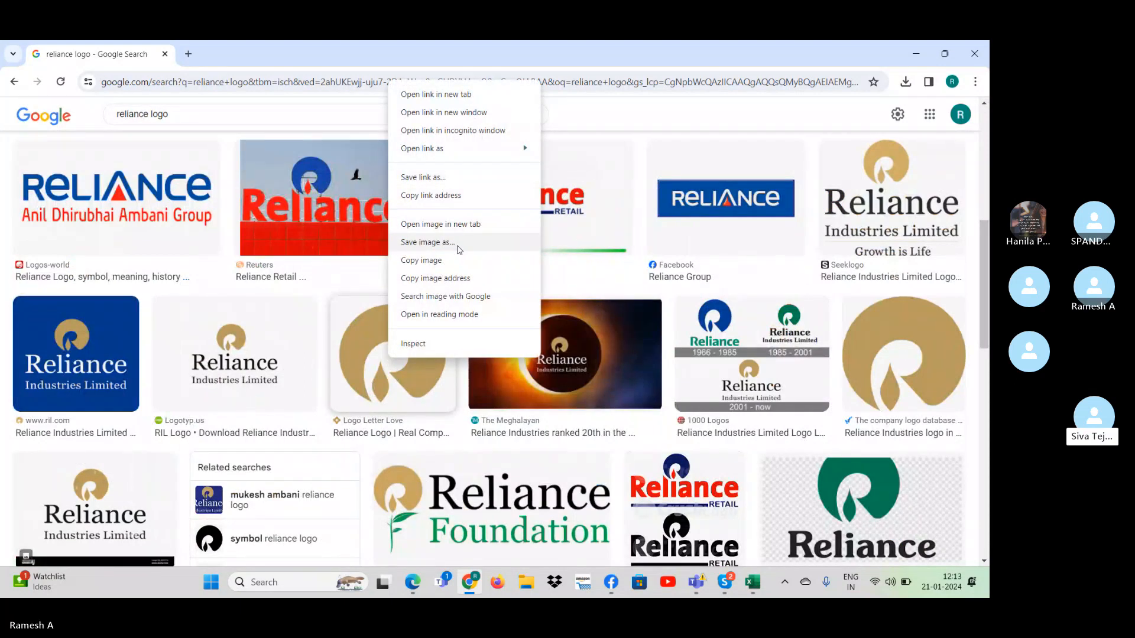
{"action": "left_click", "coordinate": [458, 247]}
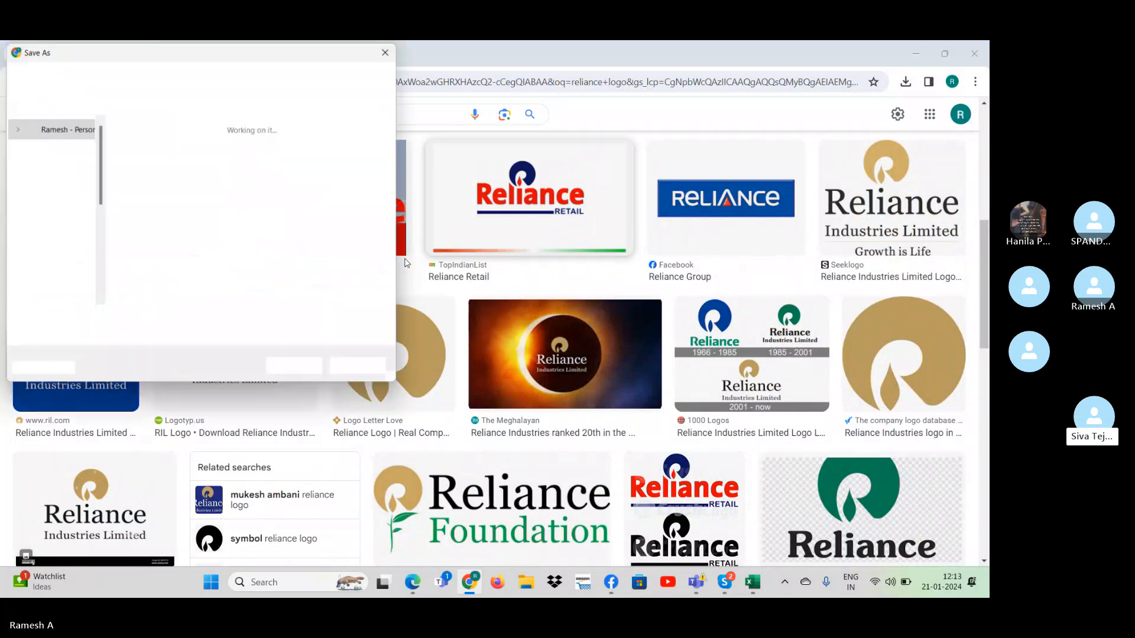
{"action": "left_click", "coordinate": [53, 211]}
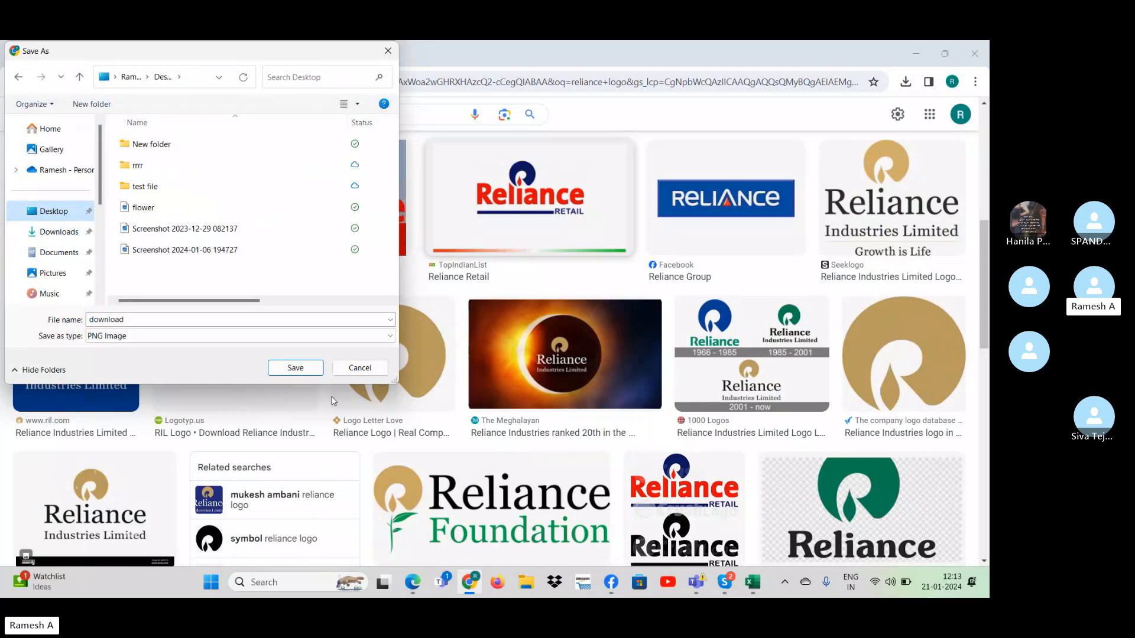
{"action": "left_click", "coordinate": [295, 368]}
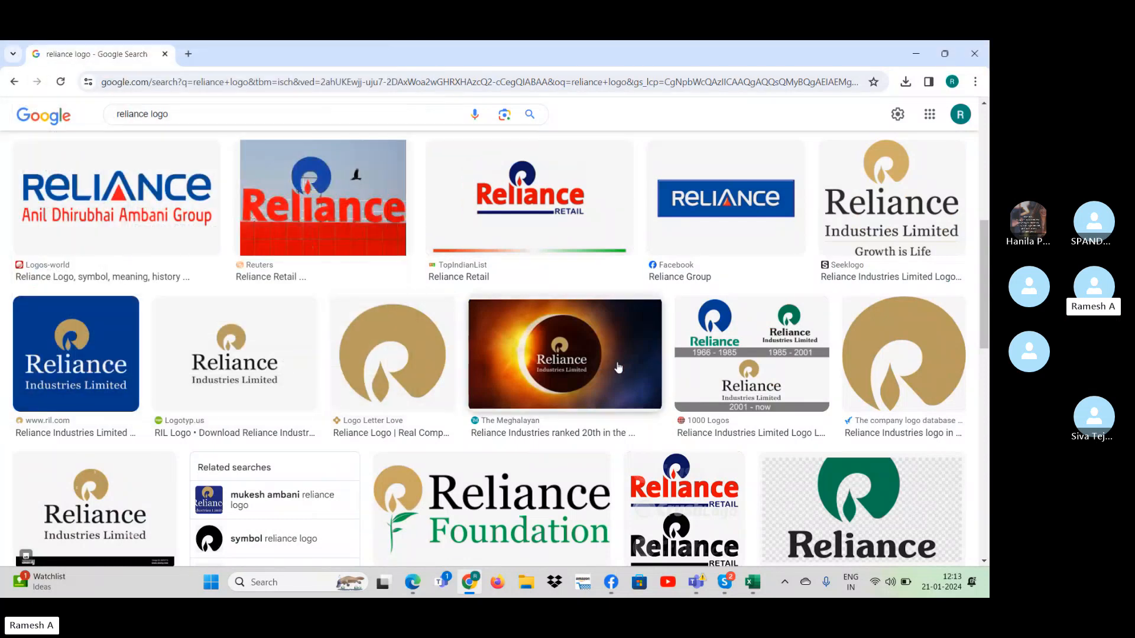
- Switch to Excel and set the Samsung s24 columns' series overlap to -22% and gap width to 0%
{"action": "key", "text": "alt+Tab"}
{"action": "left_click", "coordinate": [651, 345]}
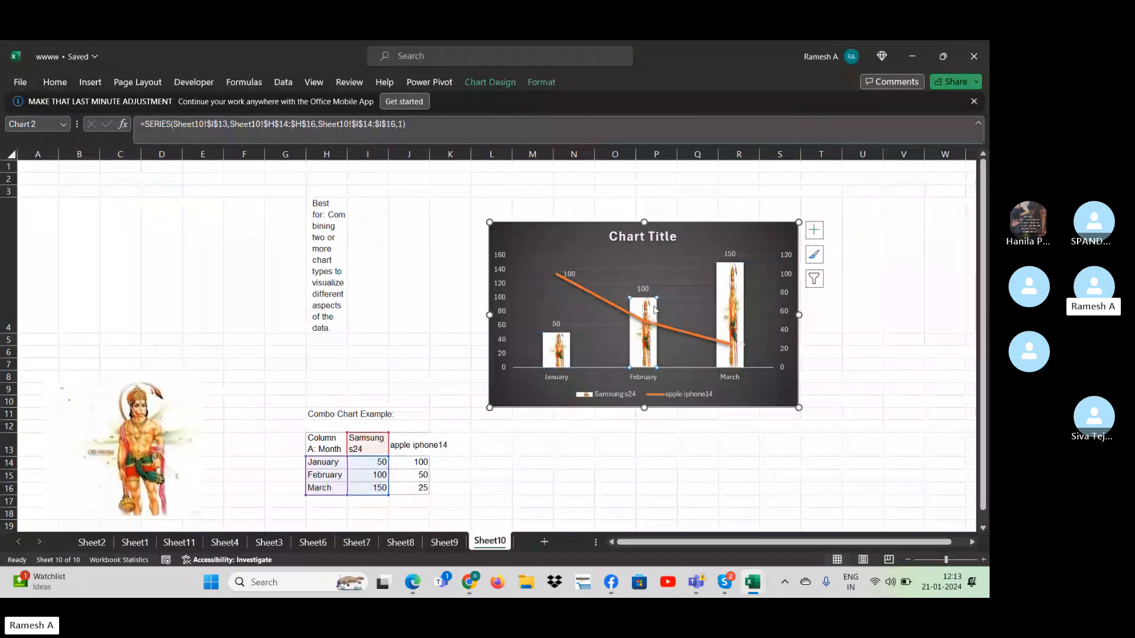
{"action": "right_click", "coordinate": [655, 341]}
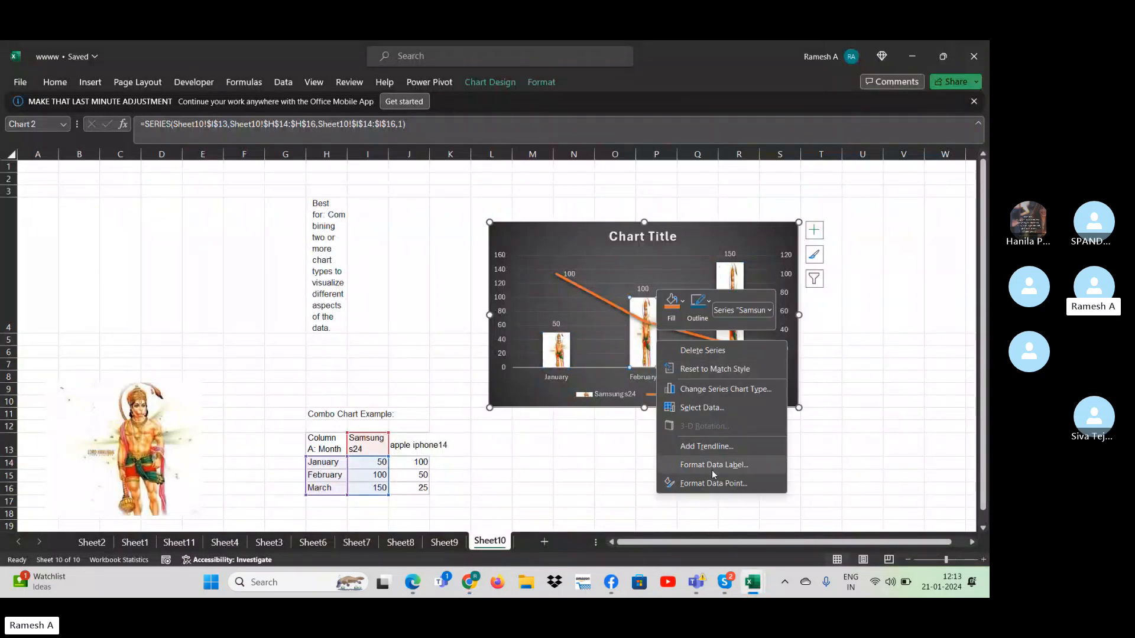
{"action": "left_click", "coordinate": [712, 487]}
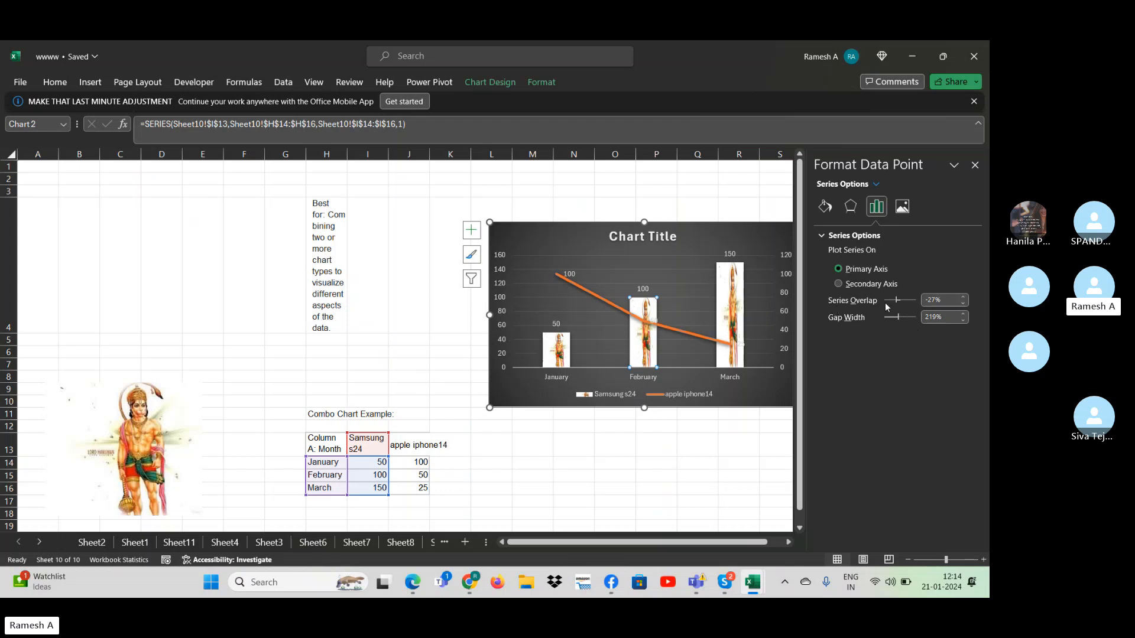
{"action": "left_click", "coordinate": [964, 297]}
{"action": "left_click_drag", "start_coordinate": [897, 316], "coordinate": [892, 317]}
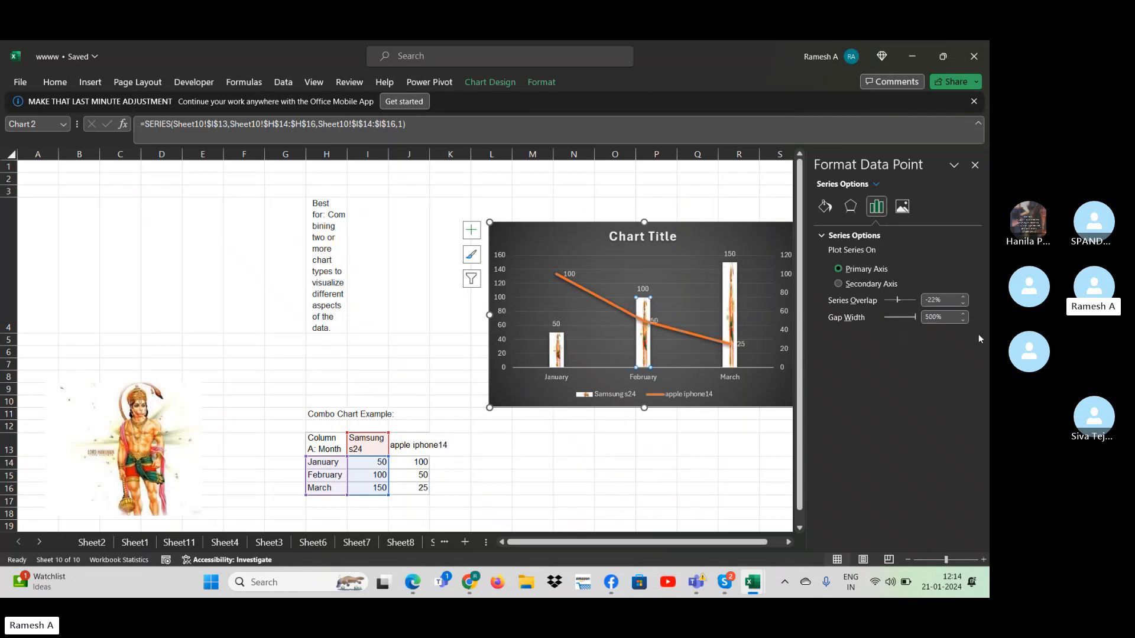
{"action": "left_click", "coordinate": [912, 317]}
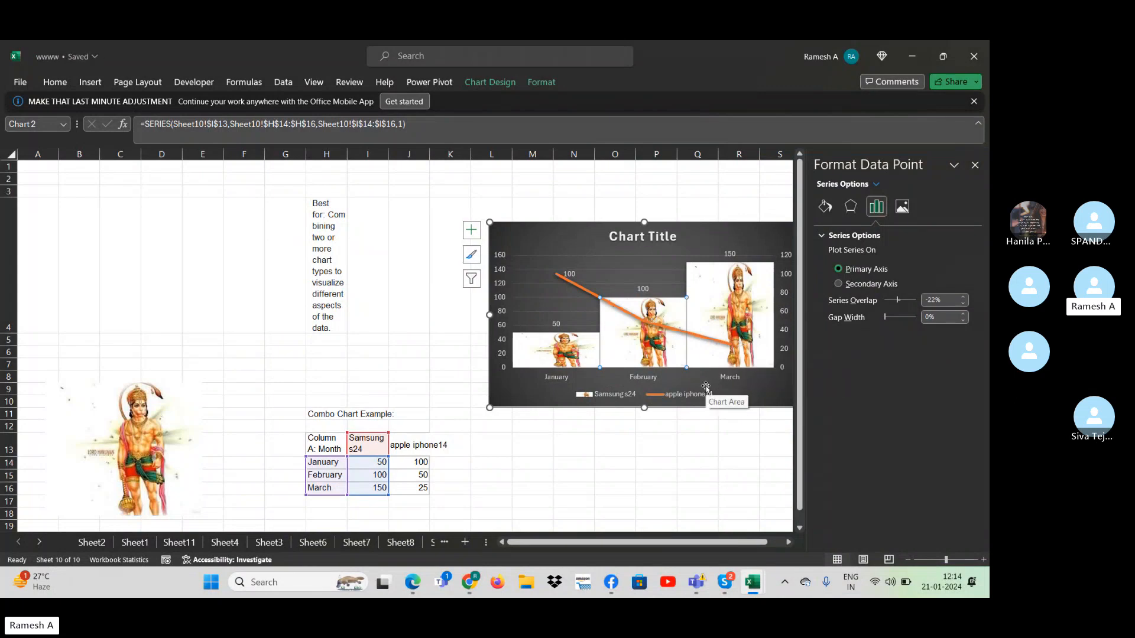
- Give the February column of the combo chart a bottom bevel width of 0.5 pt
{"action": "left_click", "coordinate": [851, 207]}
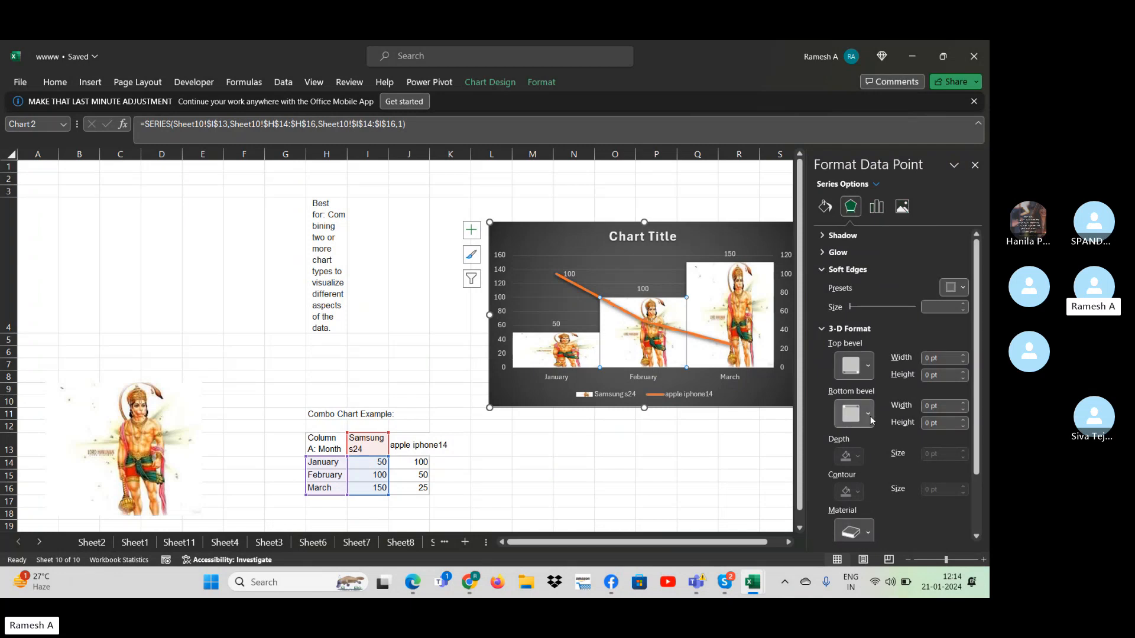
{"action": "left_click", "coordinate": [963, 403]}
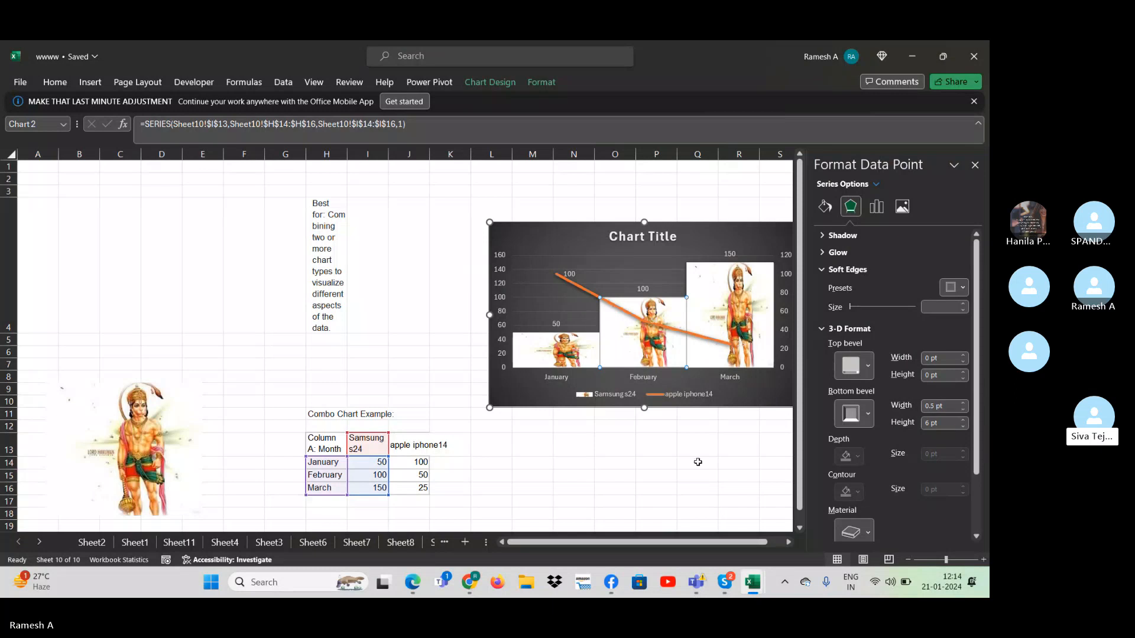
{"action": "left_click", "coordinate": [698, 462]}
- Switch to Chrome and save the round gold Reliance emblem from Logo Letter Love to the Desktop as a PNG image named rel
{"action": "key", "text": "alt+Tab"}
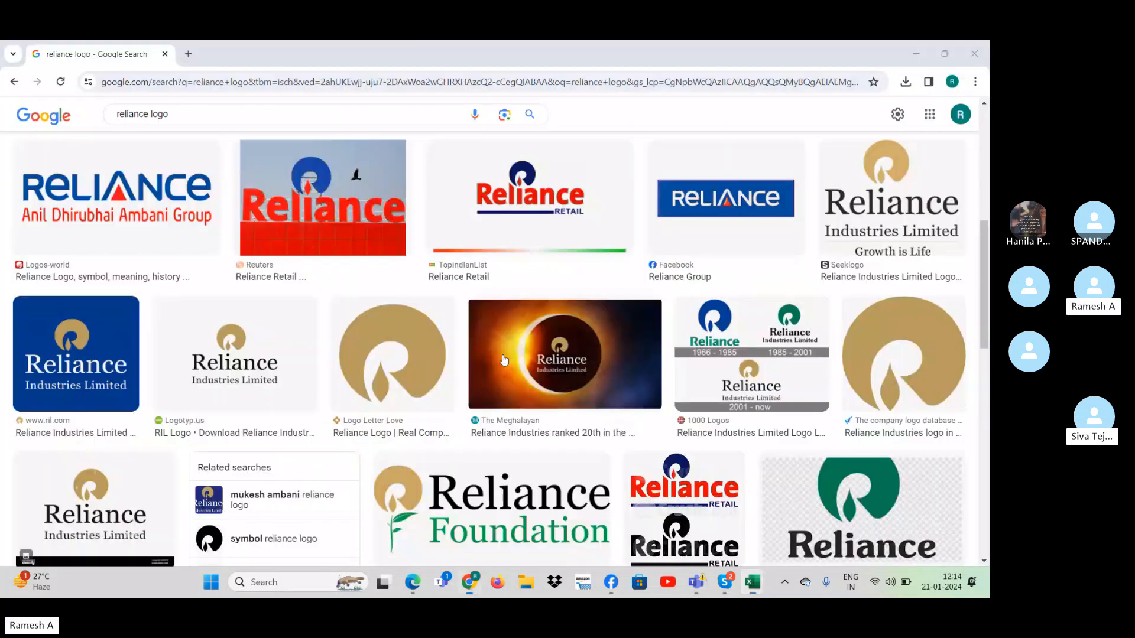
{"action": "right_click", "coordinate": [400, 343]}
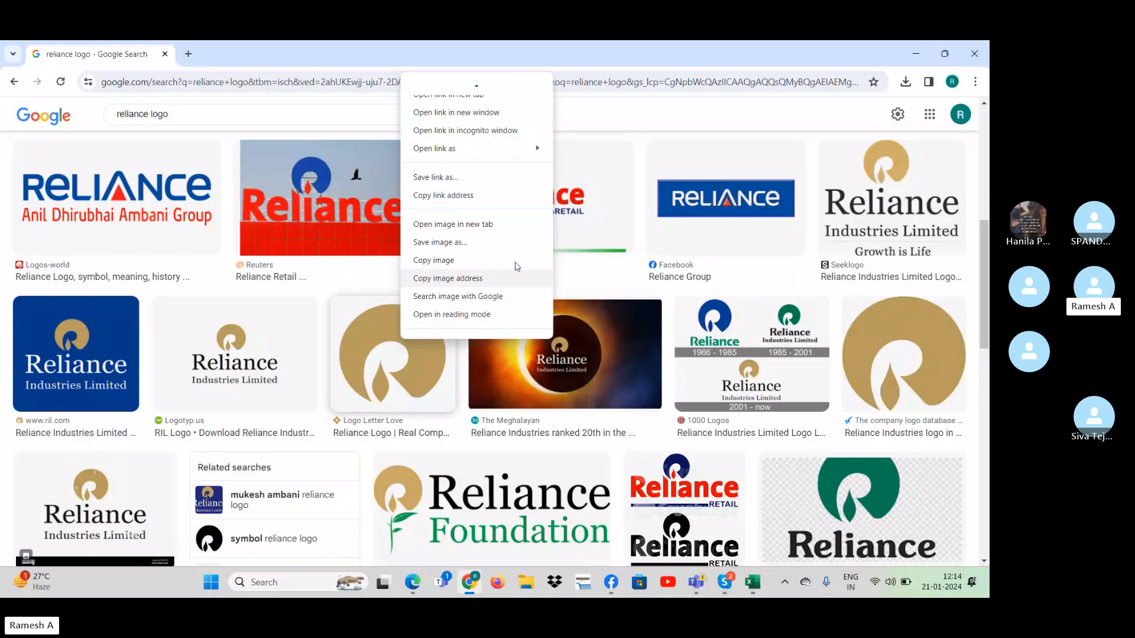
{"action": "left_click", "coordinate": [468, 250]}
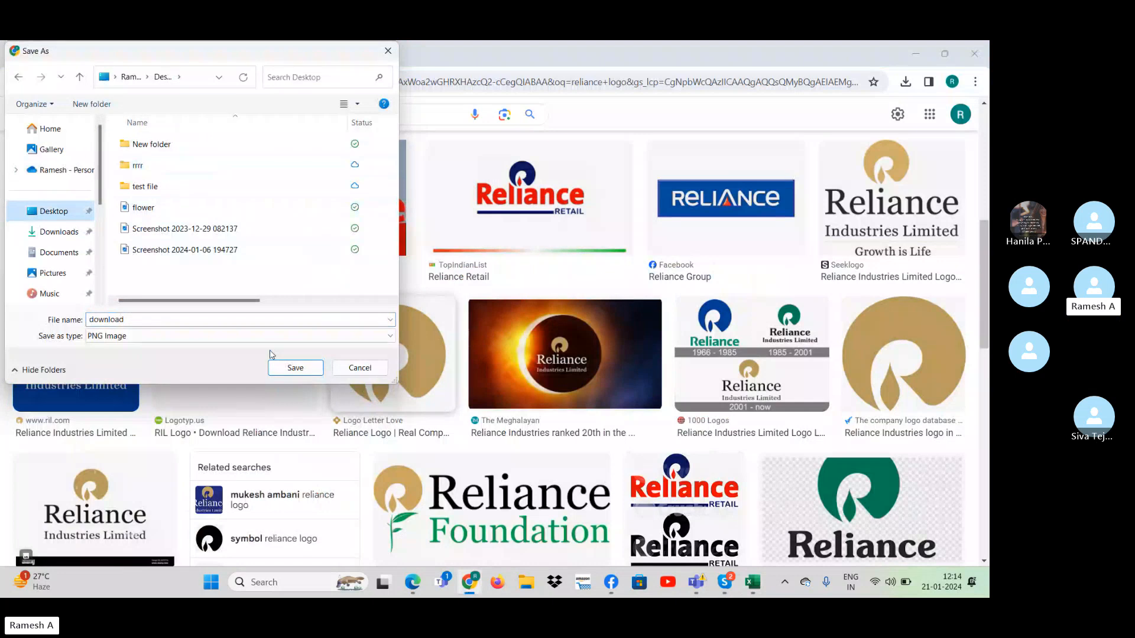
{"action": "type", "text": "rel"}
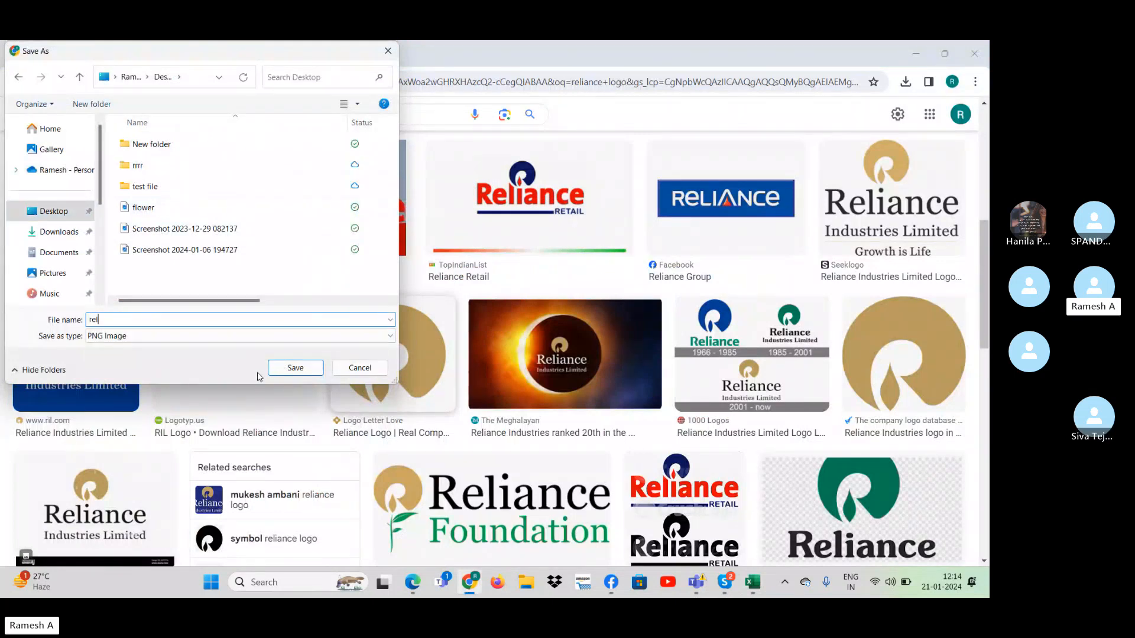
{"action": "key", "text": "Return"}
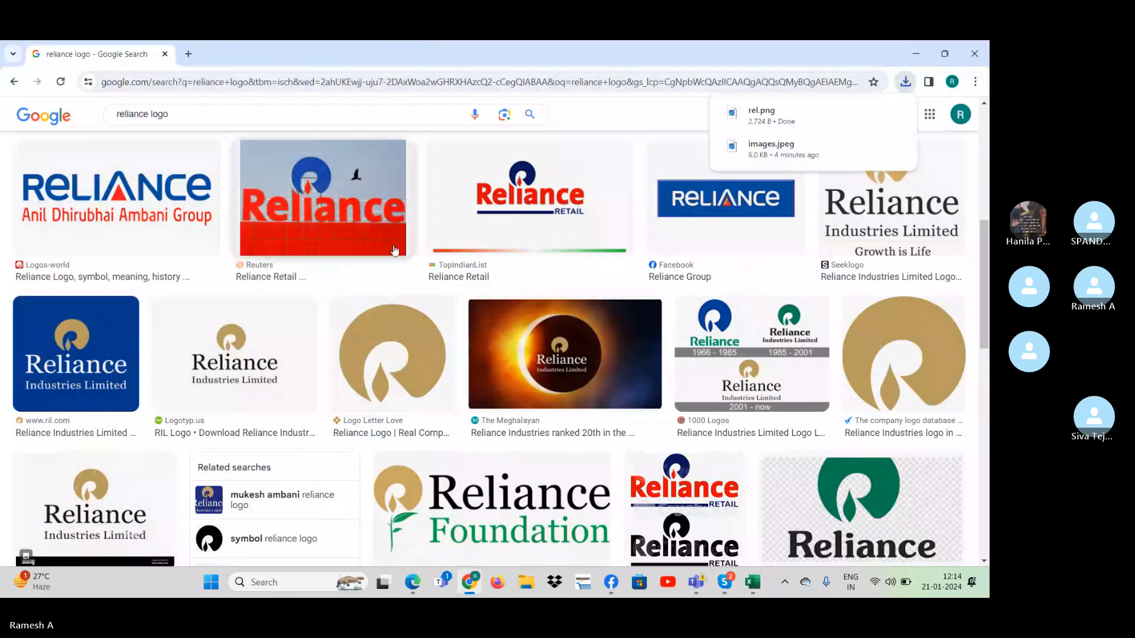
- Switch to Excel and insert the picture named rel from the Desktop over the cells of Sheet10
{"action": "key", "text": "alt+Tab"}
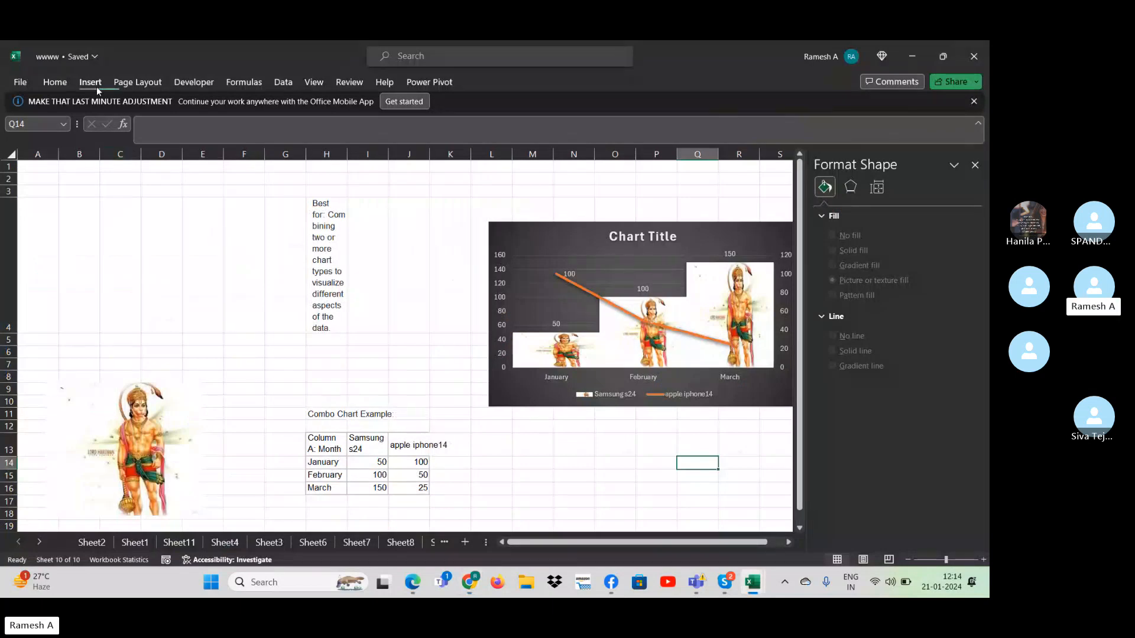
{"action": "left_click", "coordinate": [91, 82]}
{"action": "left_click", "coordinate": [159, 134]}
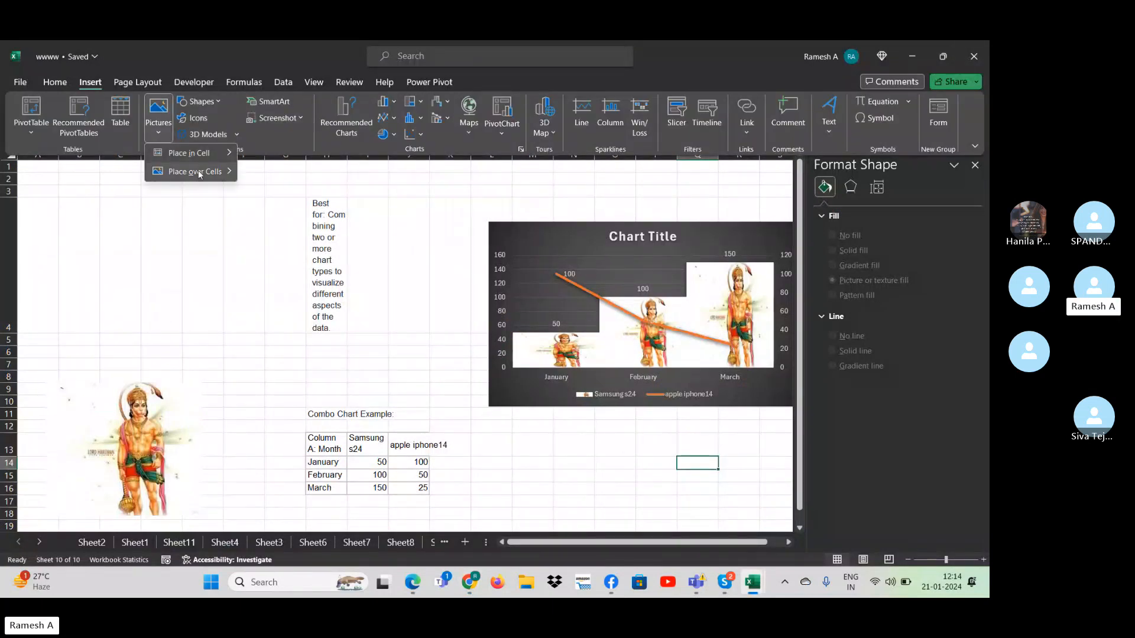
{"action": "mouse_move", "coordinate": [199, 173]}
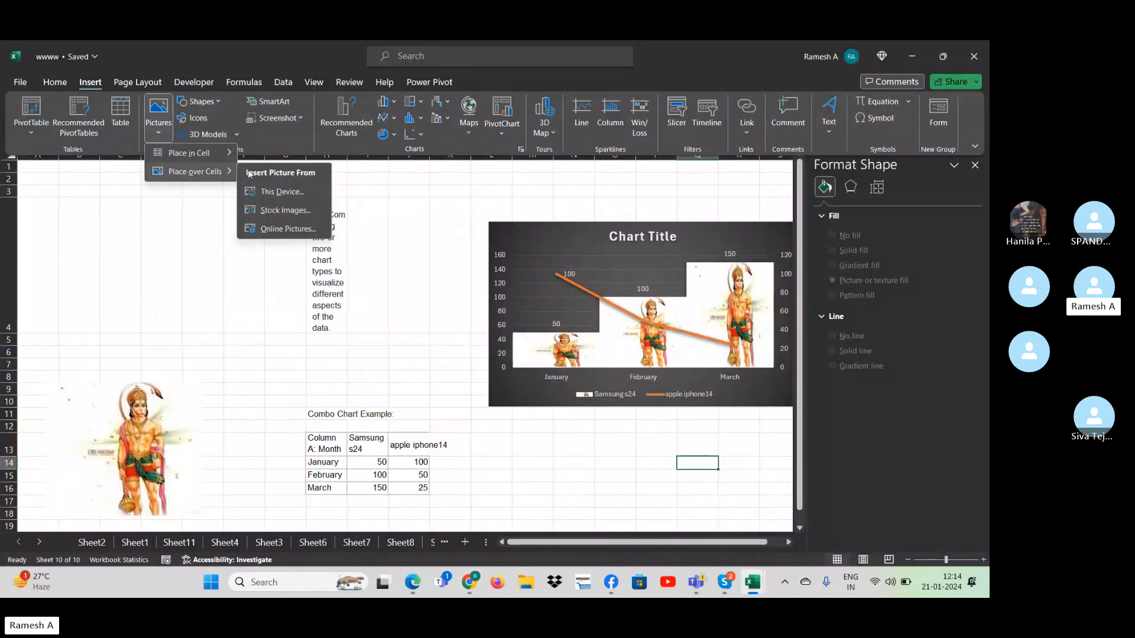
{"action": "left_click", "coordinate": [282, 192]}
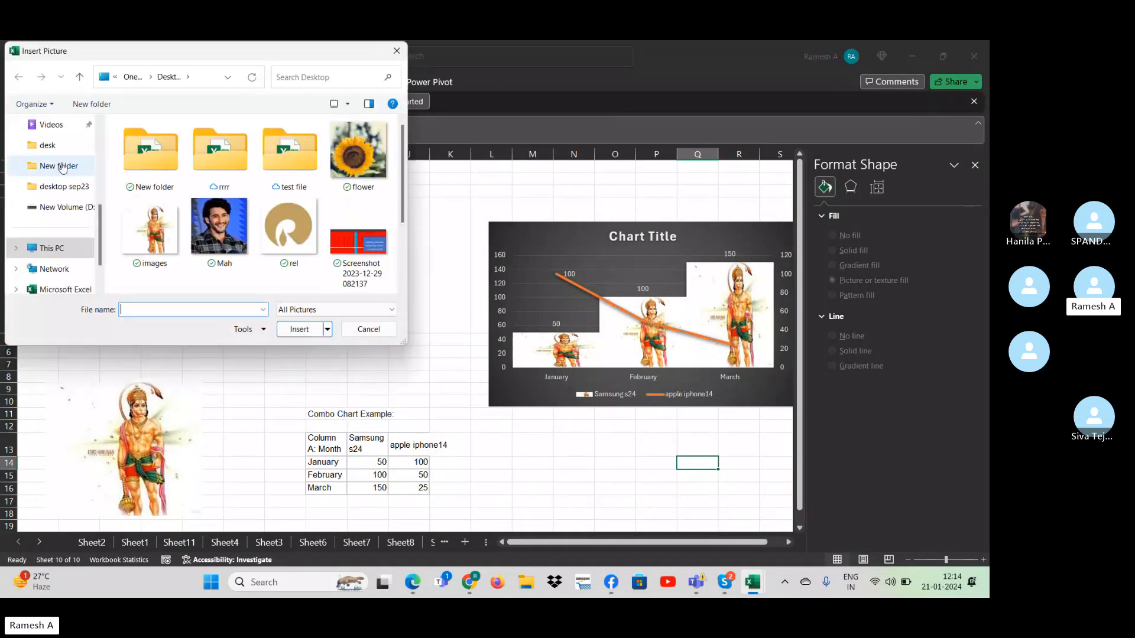
{"action": "left_click", "coordinate": [303, 234]}
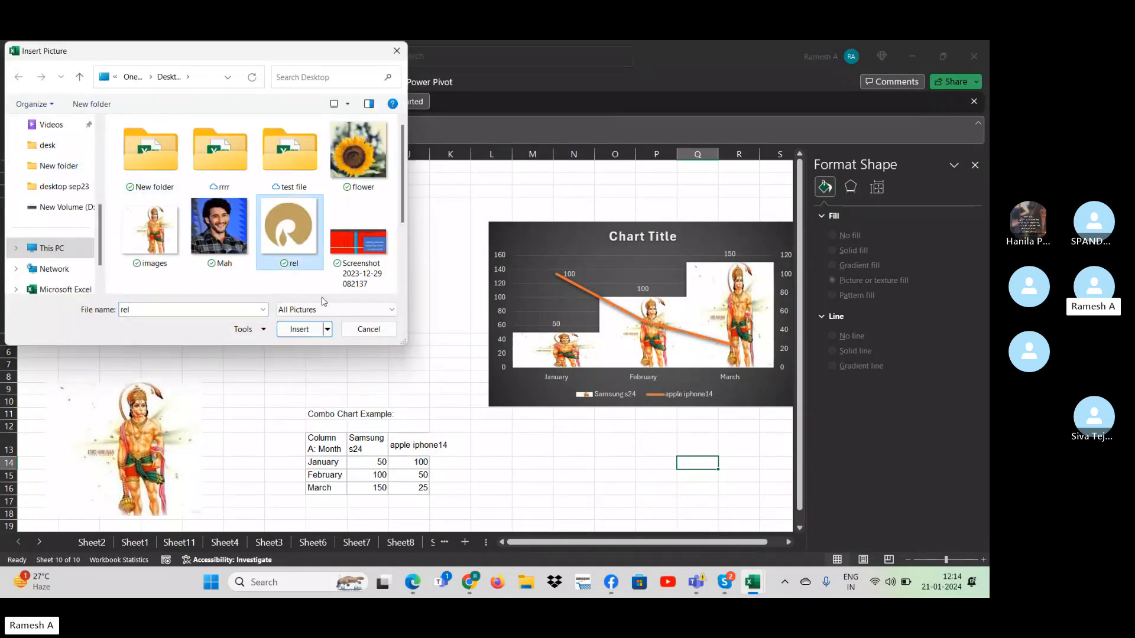
{"action": "left_click", "coordinate": [304, 330]}
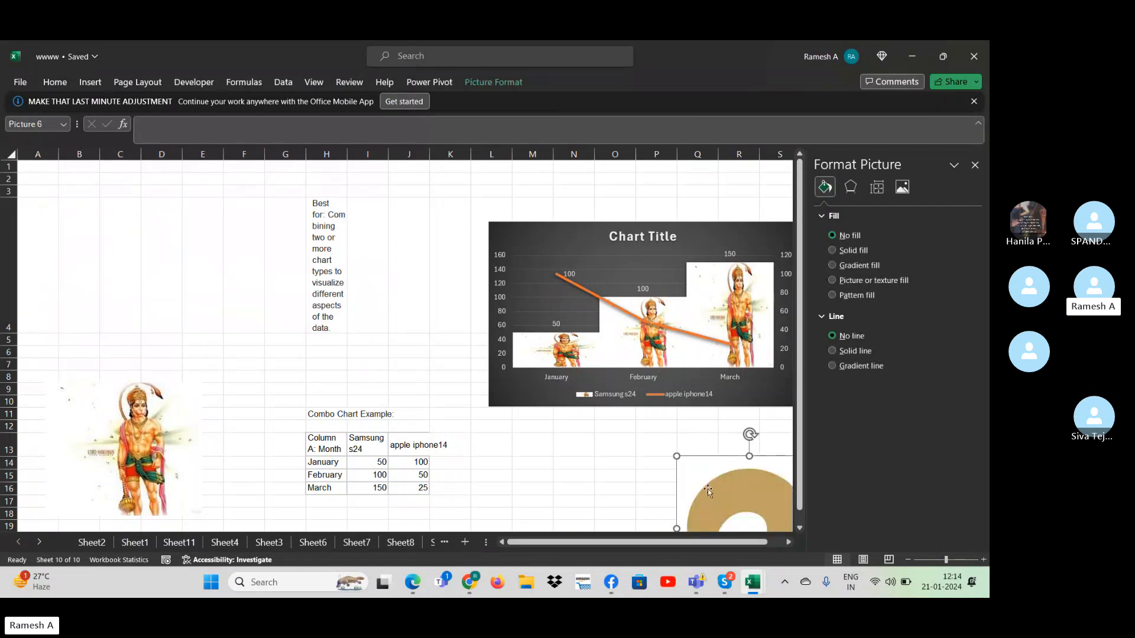
{"action": "left_click", "coordinate": [572, 349]}
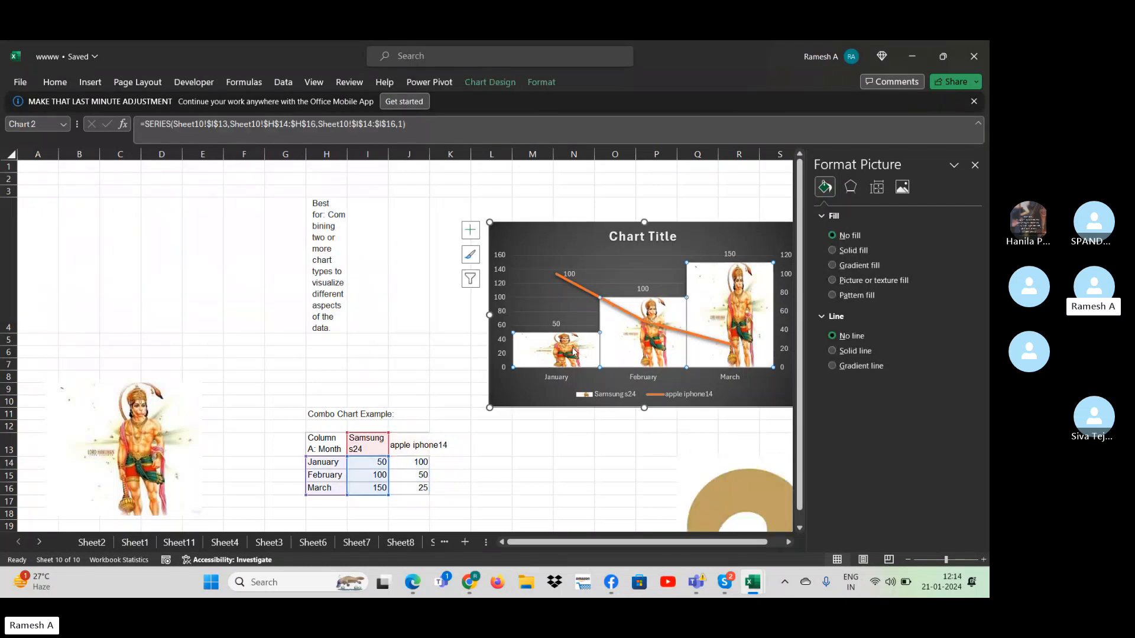
{"action": "left_click", "coordinate": [620, 443]}
{"action": "left_click", "coordinate": [560, 361]}
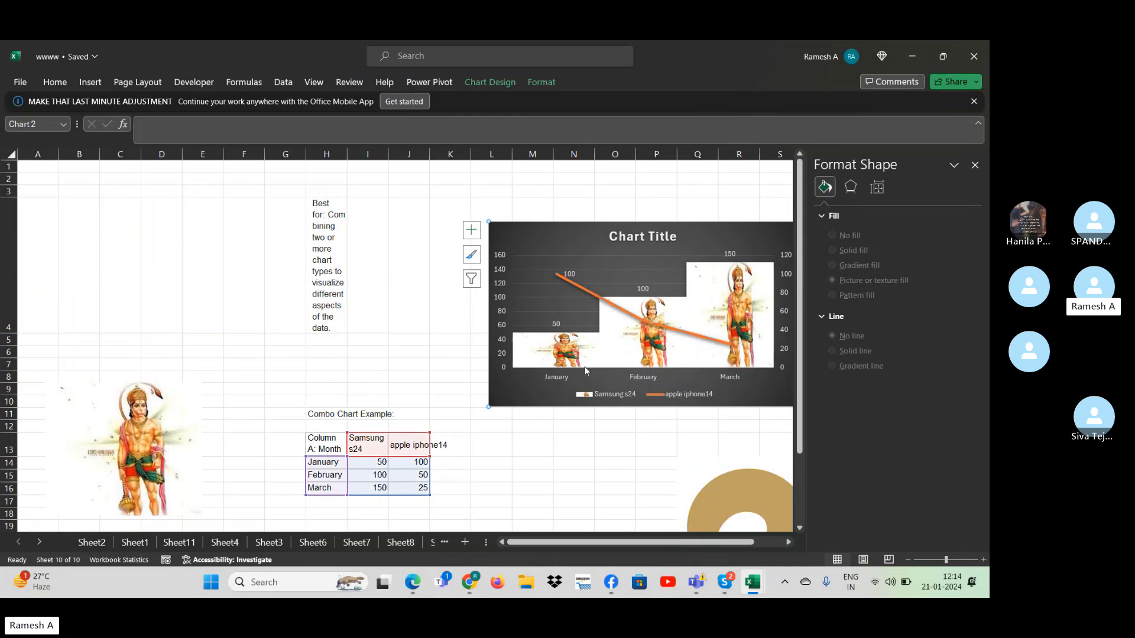
{"action": "left_click", "coordinate": [568, 361]}
{"action": "left_click", "coordinate": [573, 425]}
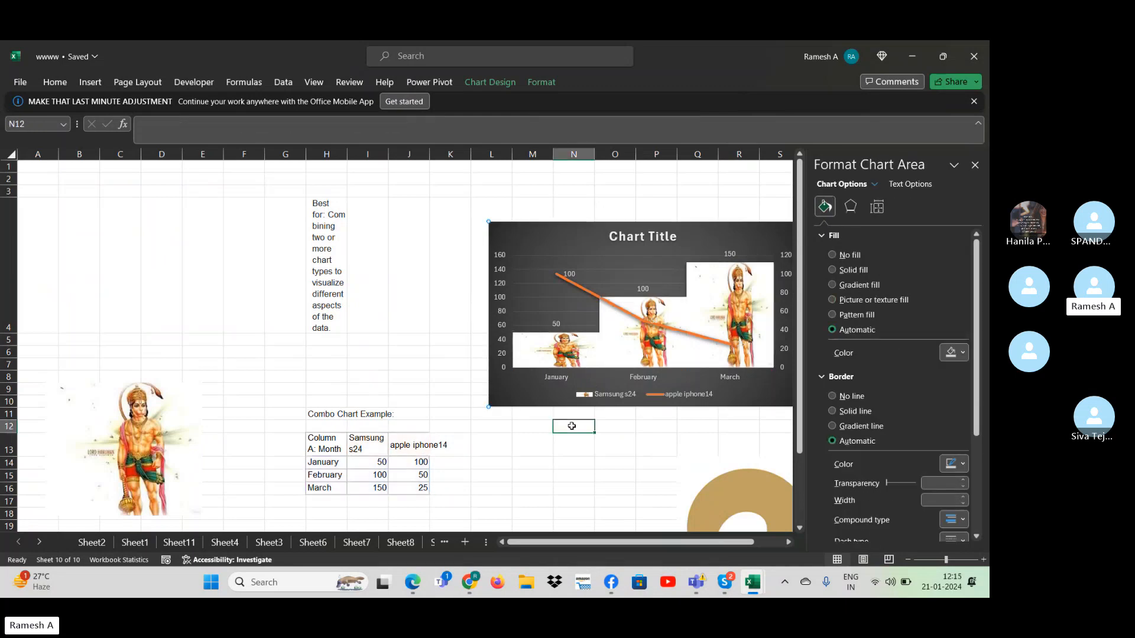
{"action": "left_click", "coordinate": [516, 339]}
{"action": "left_click", "coordinate": [522, 335]}
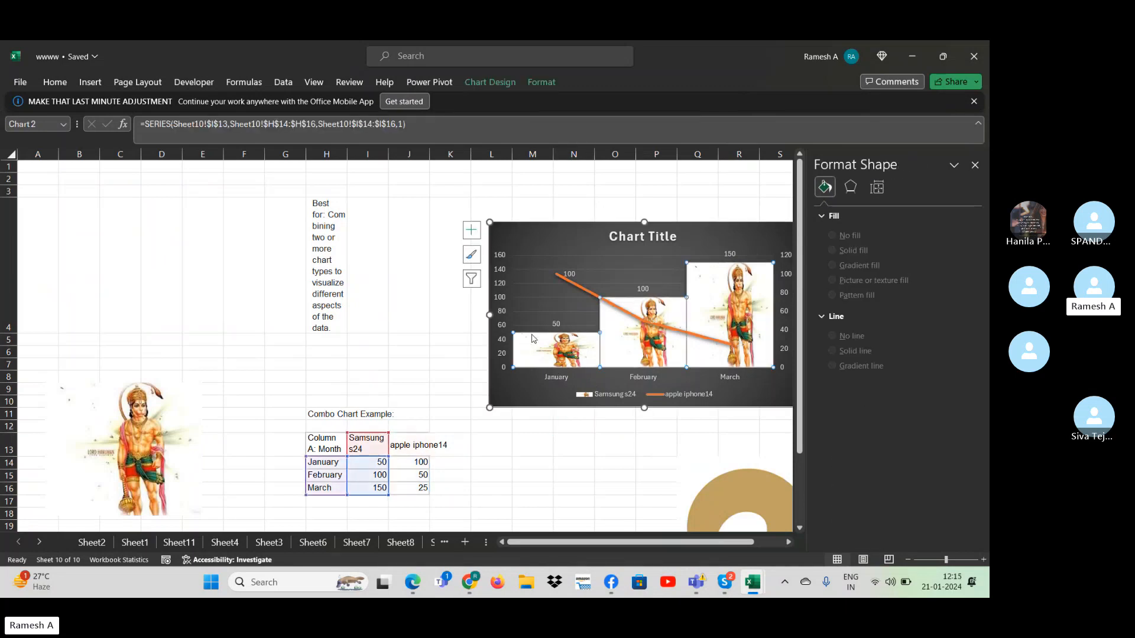
{"action": "left_click", "coordinate": [594, 327]}
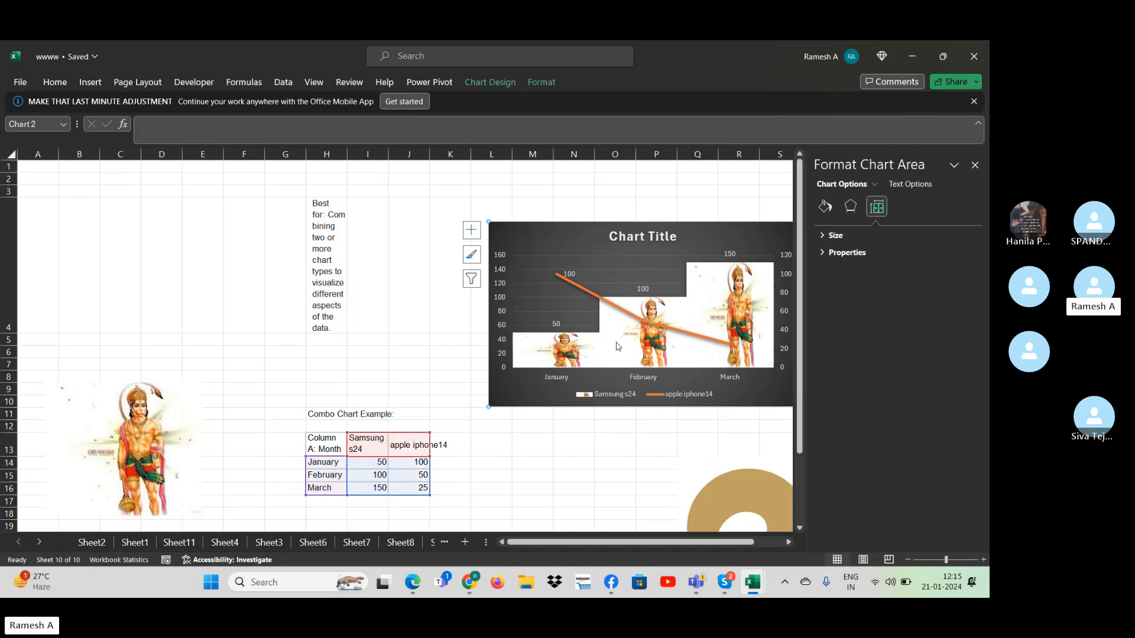
{"action": "left_click", "coordinate": [974, 165]}
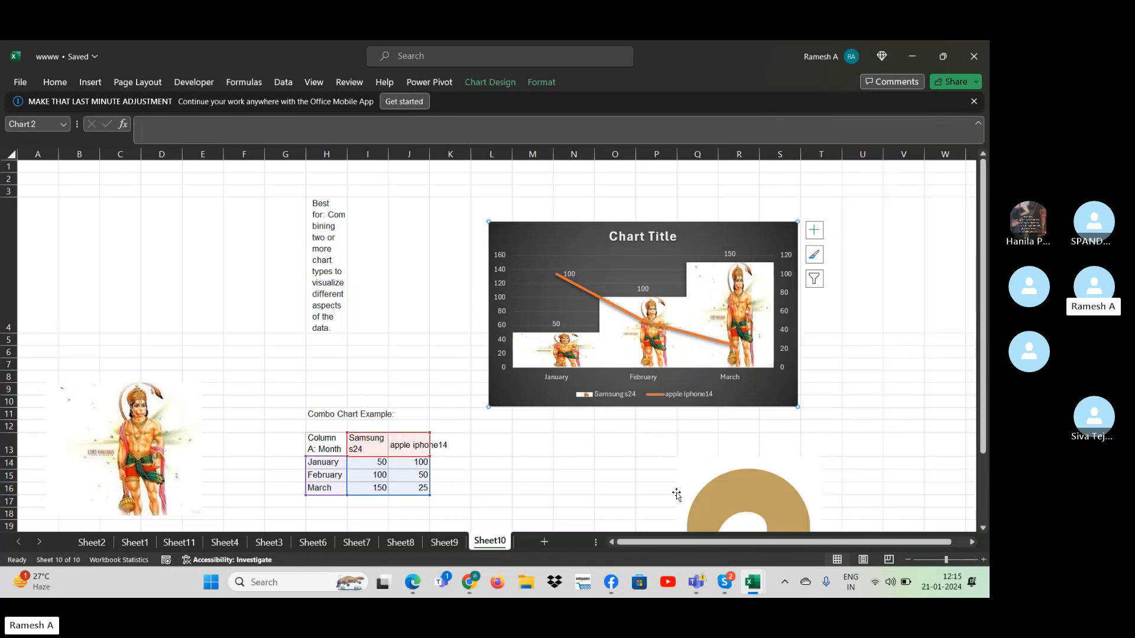
{"action": "left_click", "coordinate": [662, 478]}
- Set the gap width of the Samsung s24 columns to 500% and close the series formatting options
{"action": "left_click", "coordinate": [659, 362]}
{"action": "double_click", "coordinate": [659, 362]}
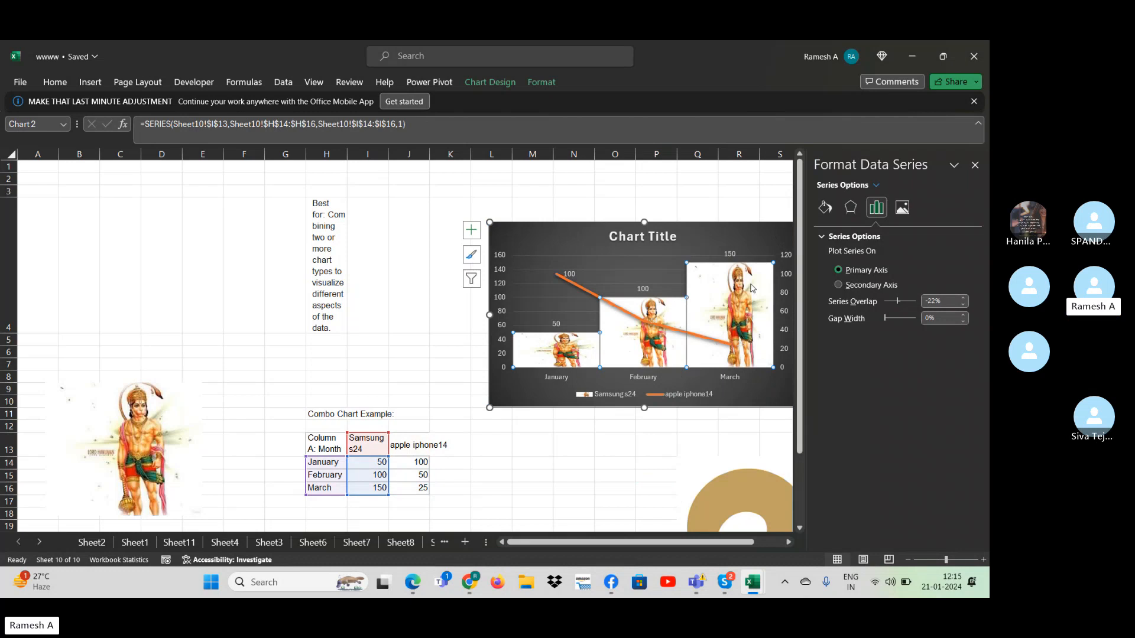
{"action": "left_click", "coordinate": [582, 338]}
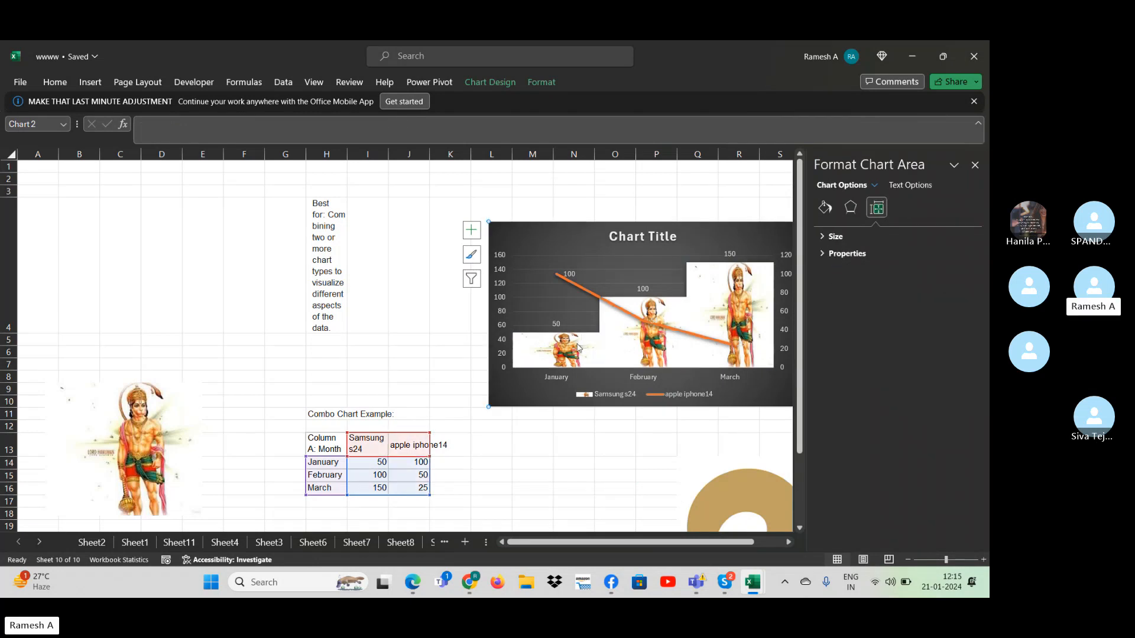
{"action": "right_click", "coordinate": [578, 347]}
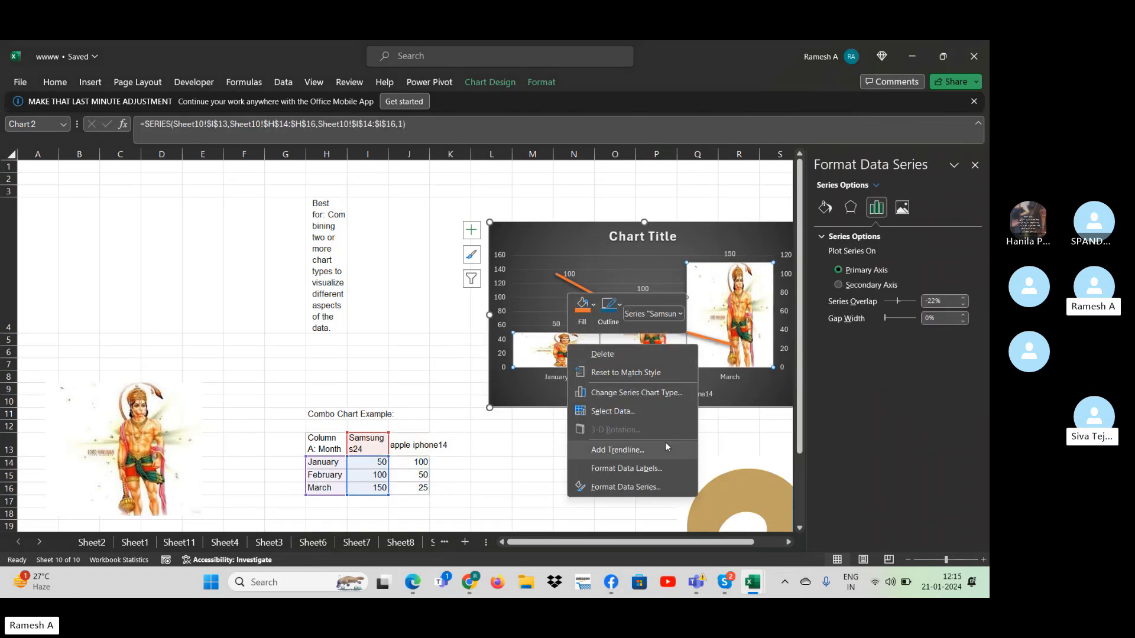
{"action": "key", "text": "Escape"}
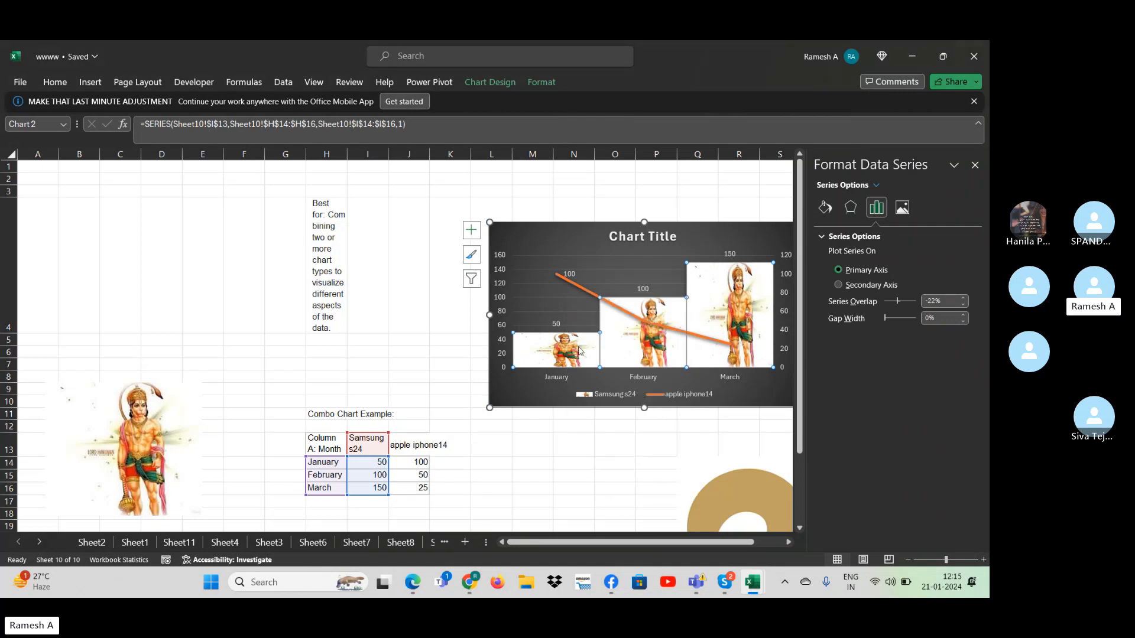
{"action": "left_click", "coordinate": [627, 473]}
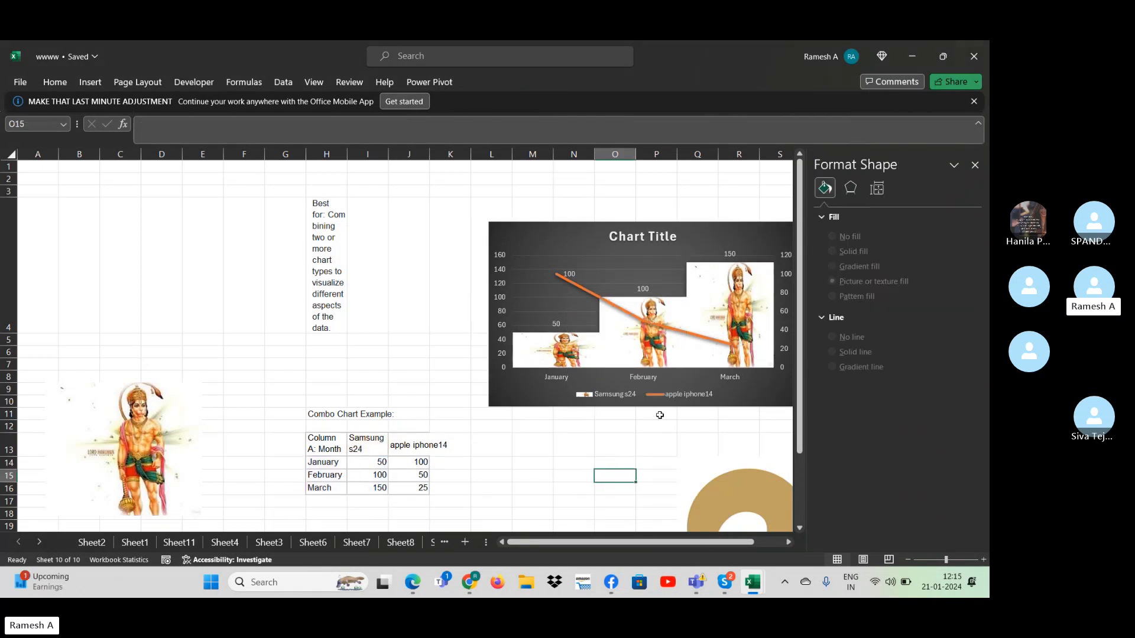
{"action": "left_click", "coordinate": [578, 365]}
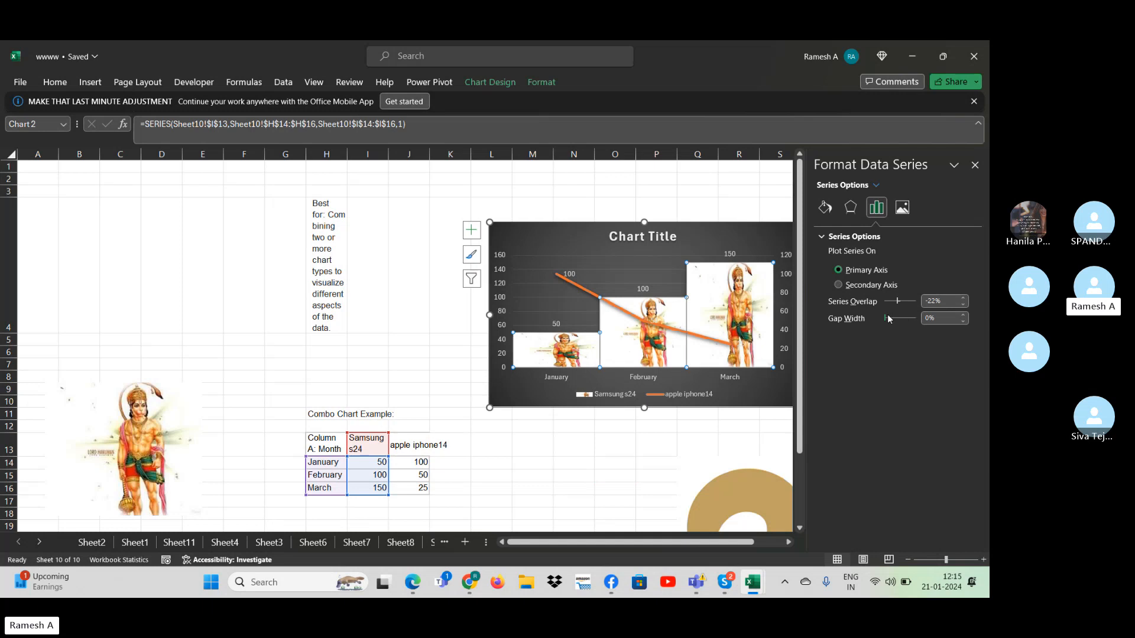
{"action": "left_click_drag", "start_coordinate": [927, 324], "coordinate": [909, 338]}
{"action": "left_click", "coordinate": [576, 432]}
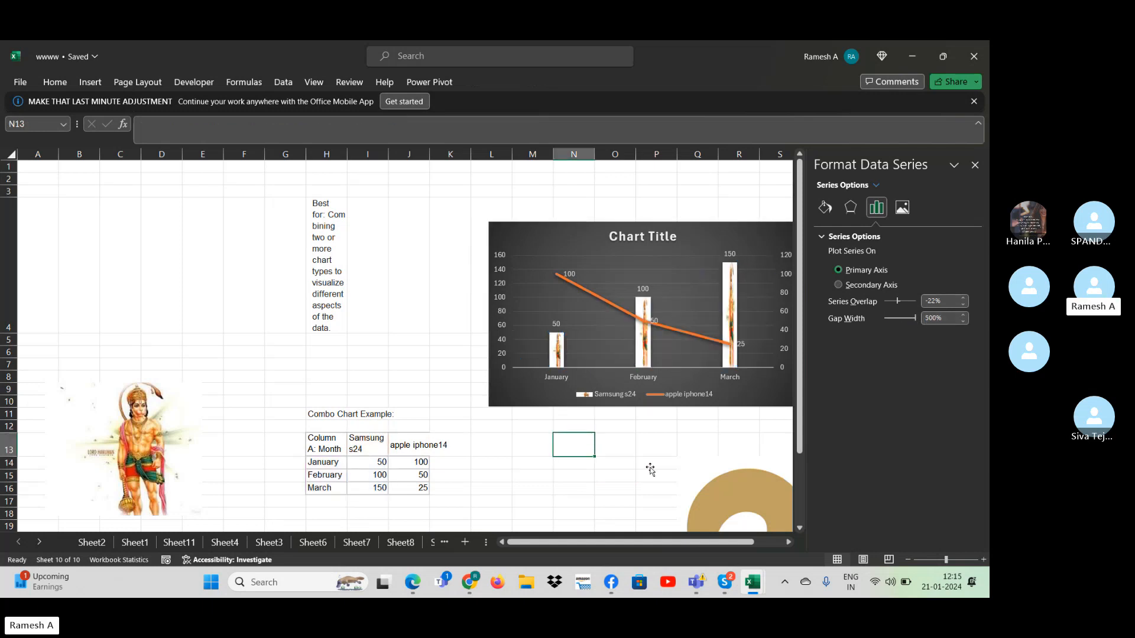
{"action": "left_click", "coordinate": [647, 347]}
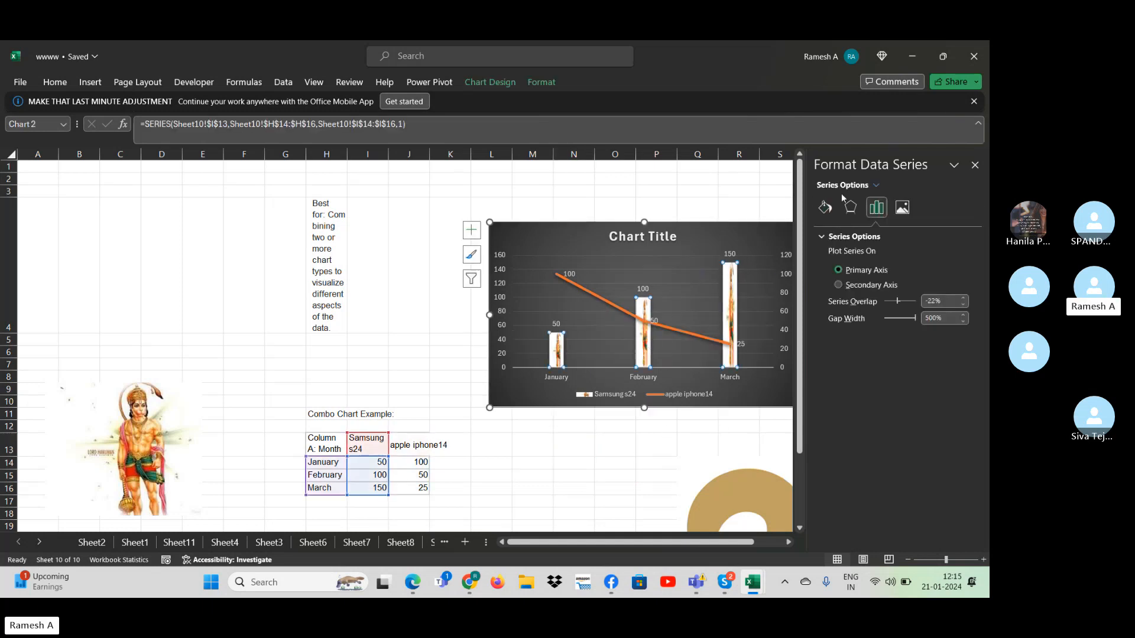
{"action": "left_click", "coordinate": [975, 165]}
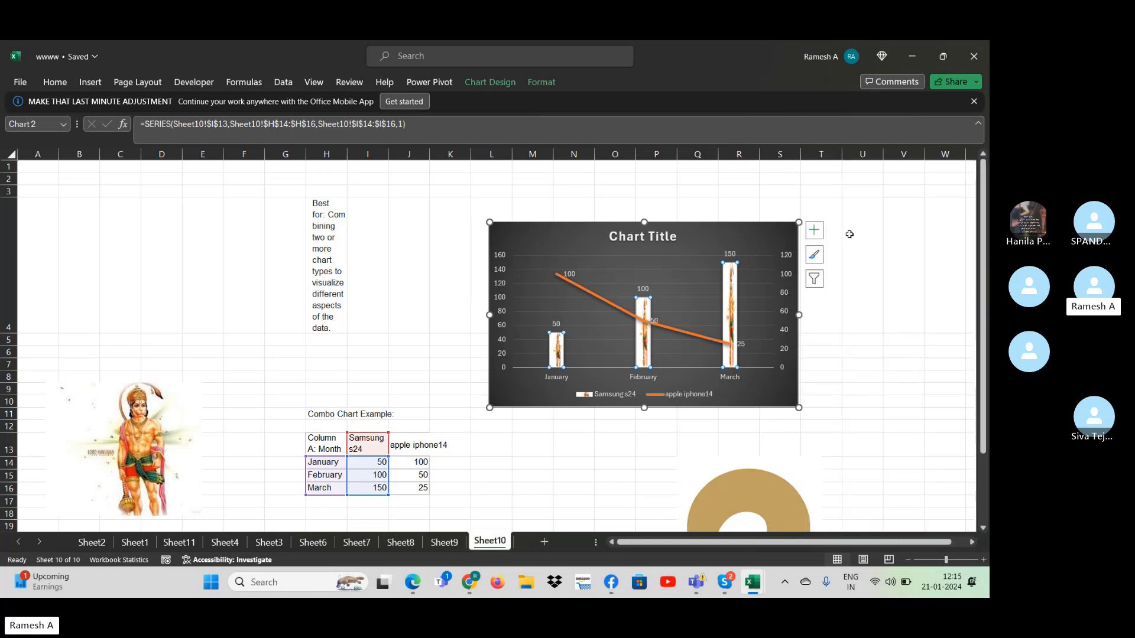
- Copy the inserted Reliance emblem and paste it as the fill of the combo chart's Samsung s24 columns
{"action": "right_click", "coordinate": [731, 288]}
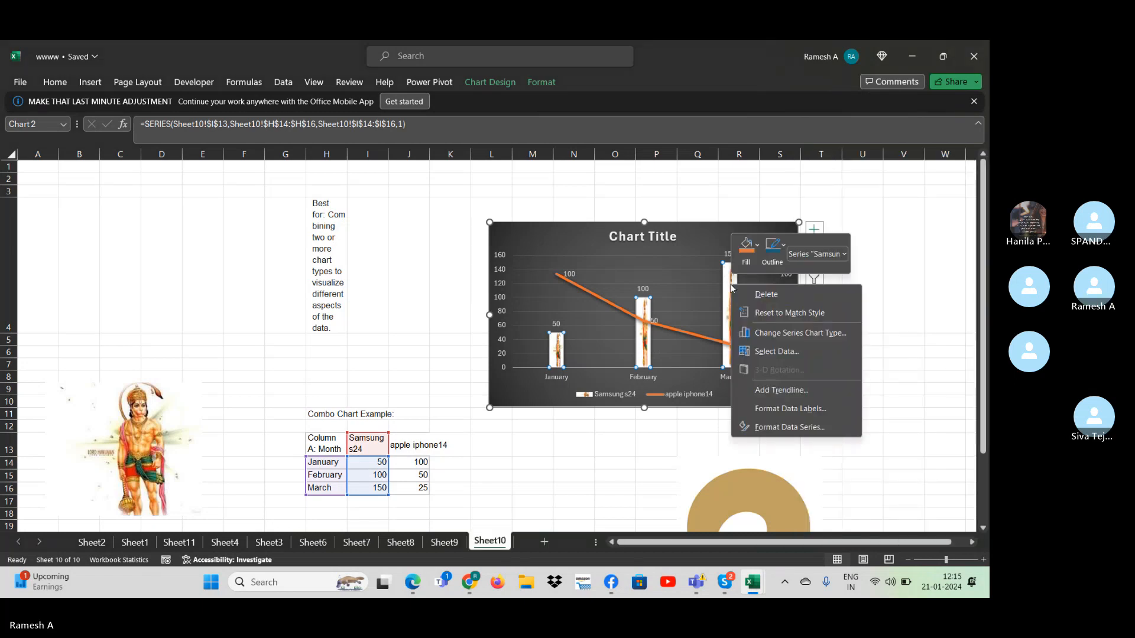
{"action": "key", "text": "Escape"}
{"action": "right_click", "coordinate": [767, 496]}
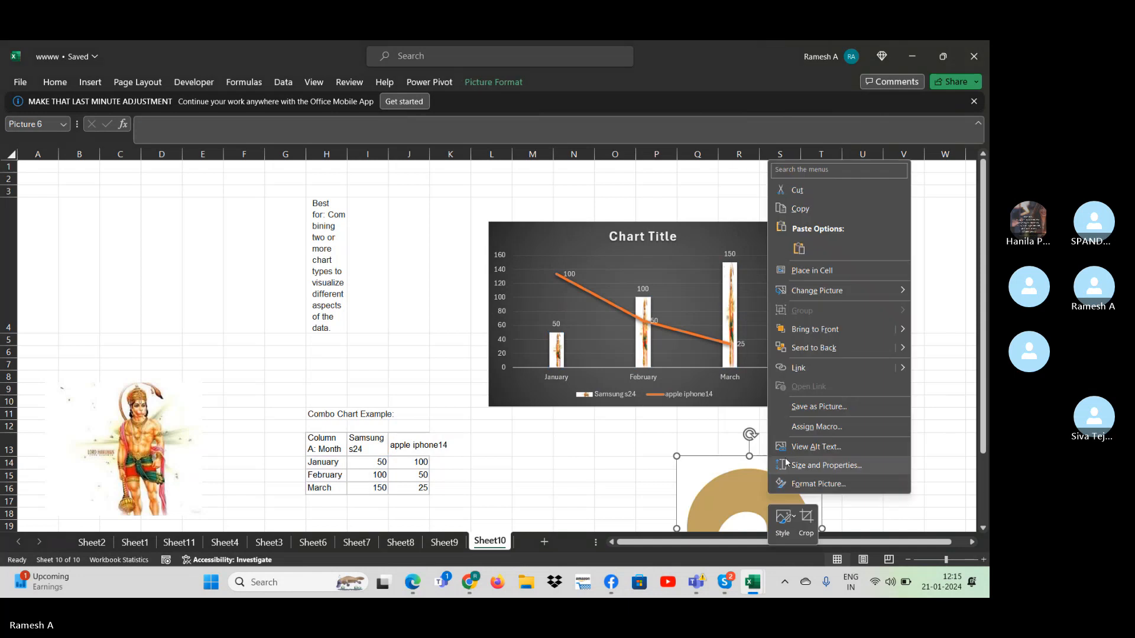
{"action": "key", "text": "Escape"}
{"action": "left_click", "coordinate": [728, 351]}
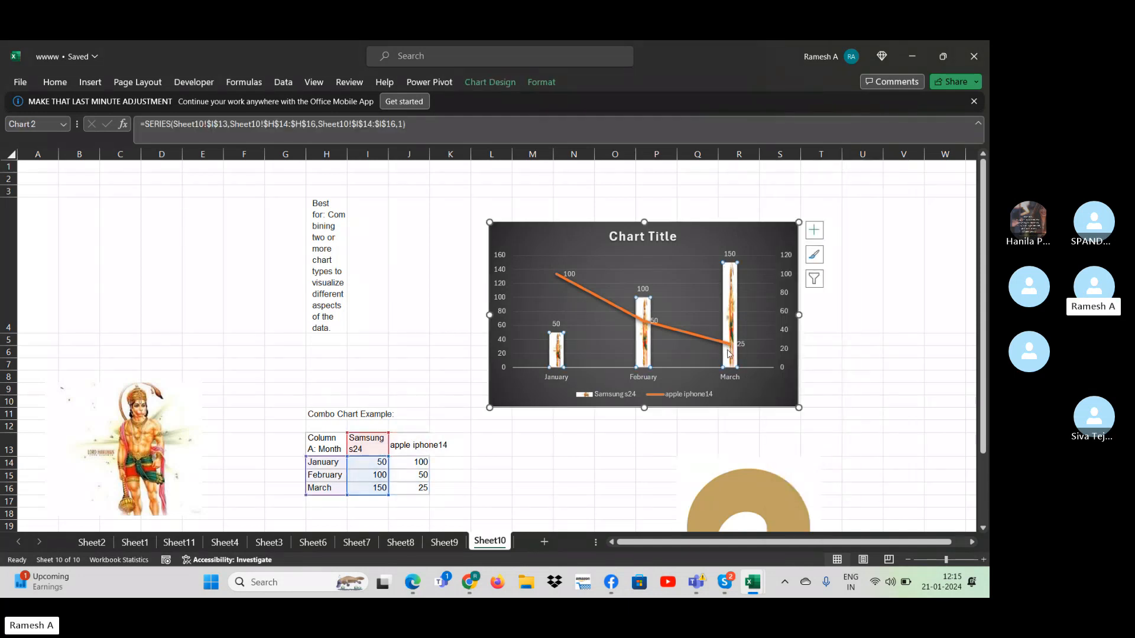
{"action": "key", "text": "ctrl+v"}
{"action": "left_click", "coordinate": [643, 306]}
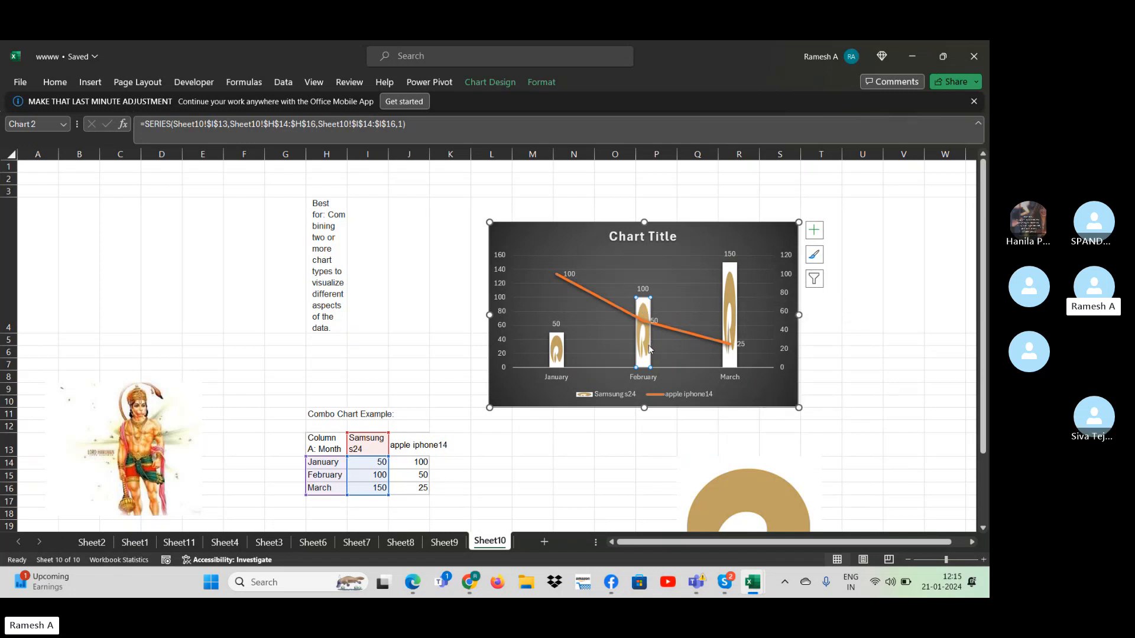
- Examine the picture-filled Samsung s24 columns for February and March in the combo chart on Sheet10
{"action": "mouse_move", "coordinate": [724, 326]}
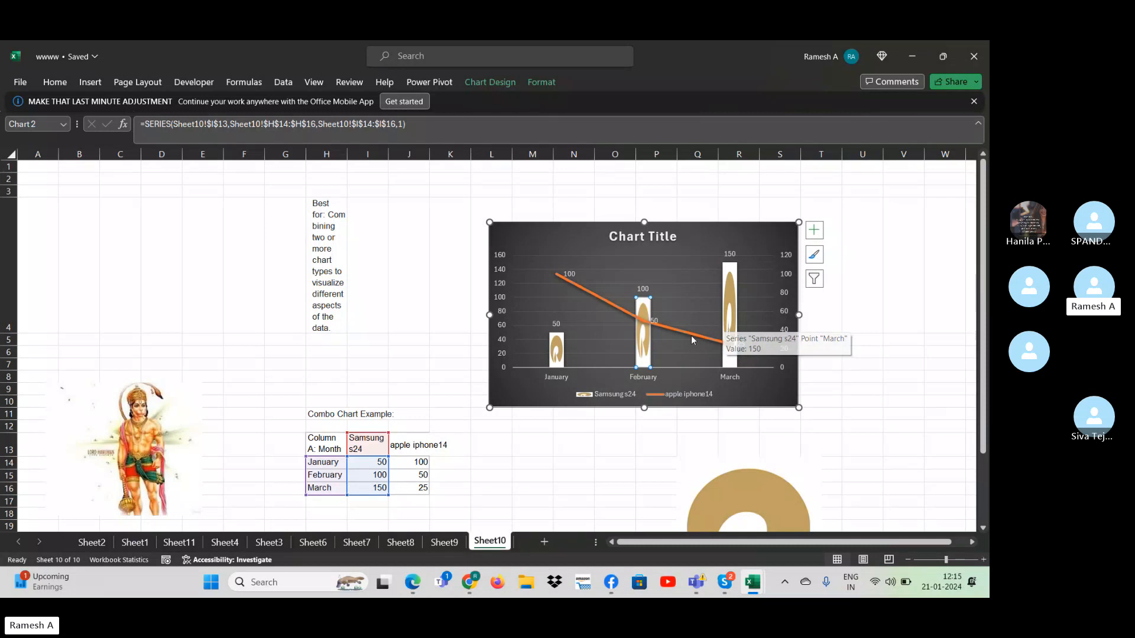
{"action": "mouse_move", "coordinate": [638, 341]}
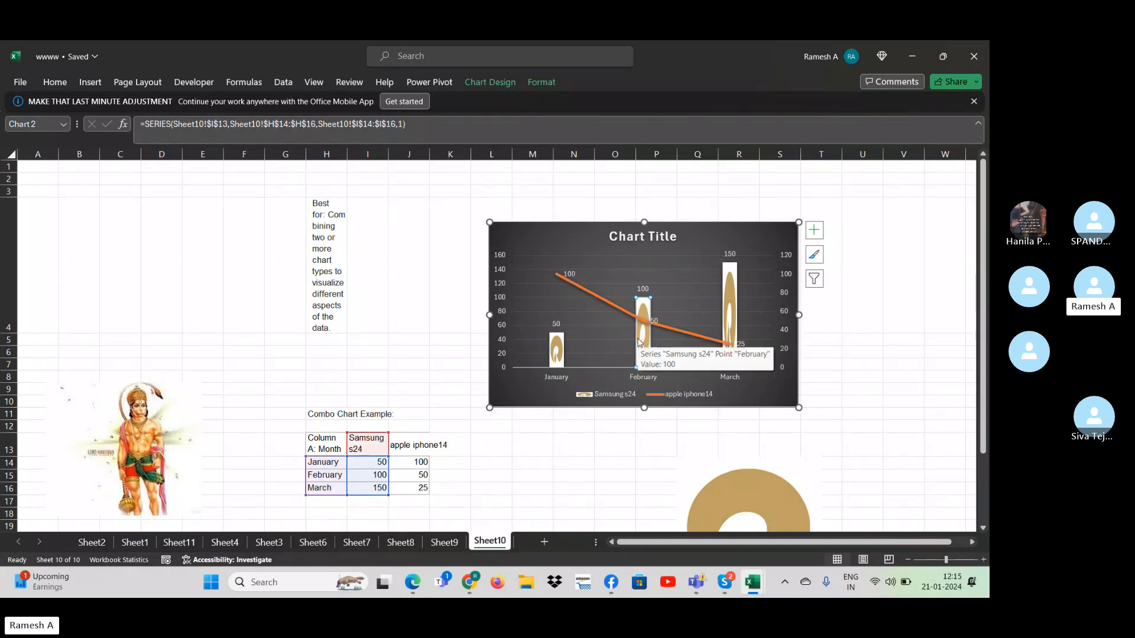
{"action": "key", "text": "Tab"}
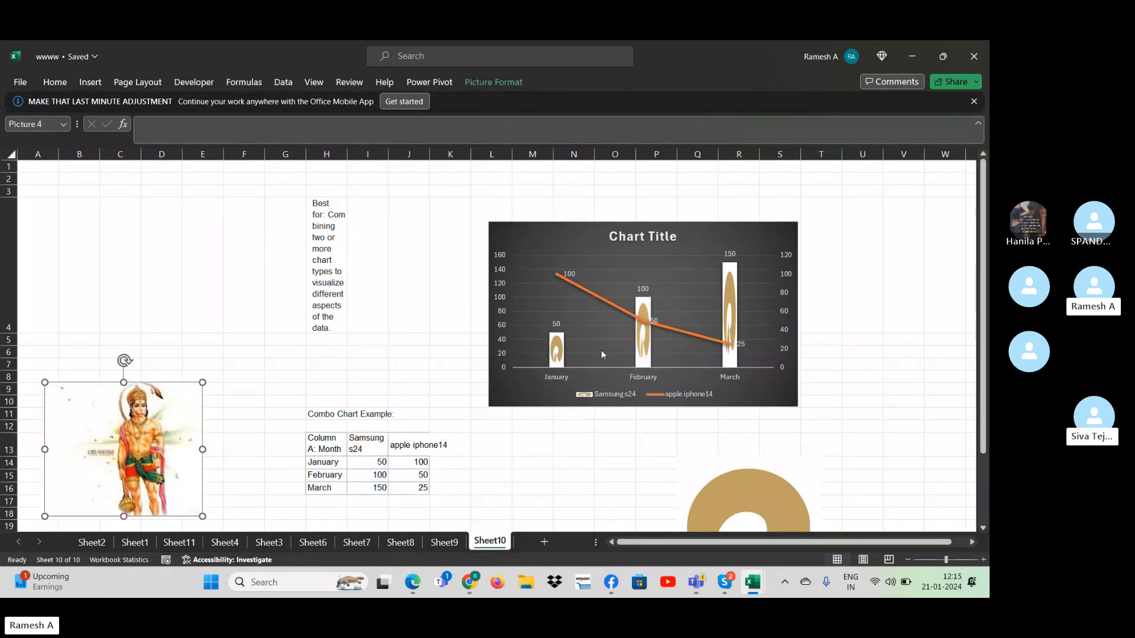
{"action": "left_click", "coordinate": [652, 345]}
{"action": "left_click", "coordinate": [699, 450]}
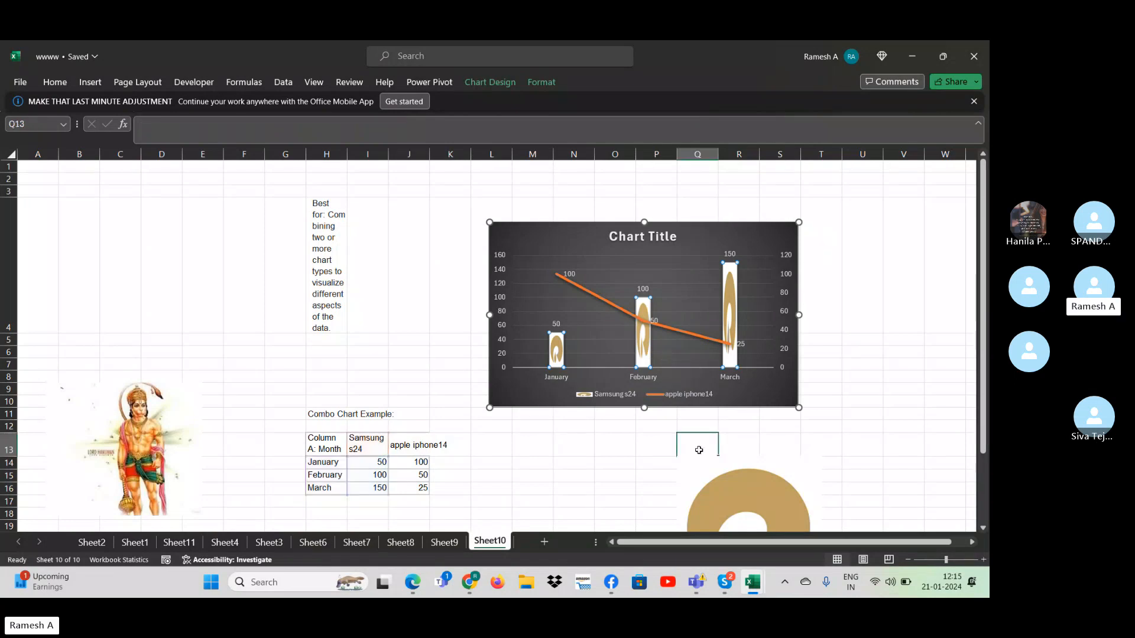
{"action": "left_click", "coordinate": [644, 354]}
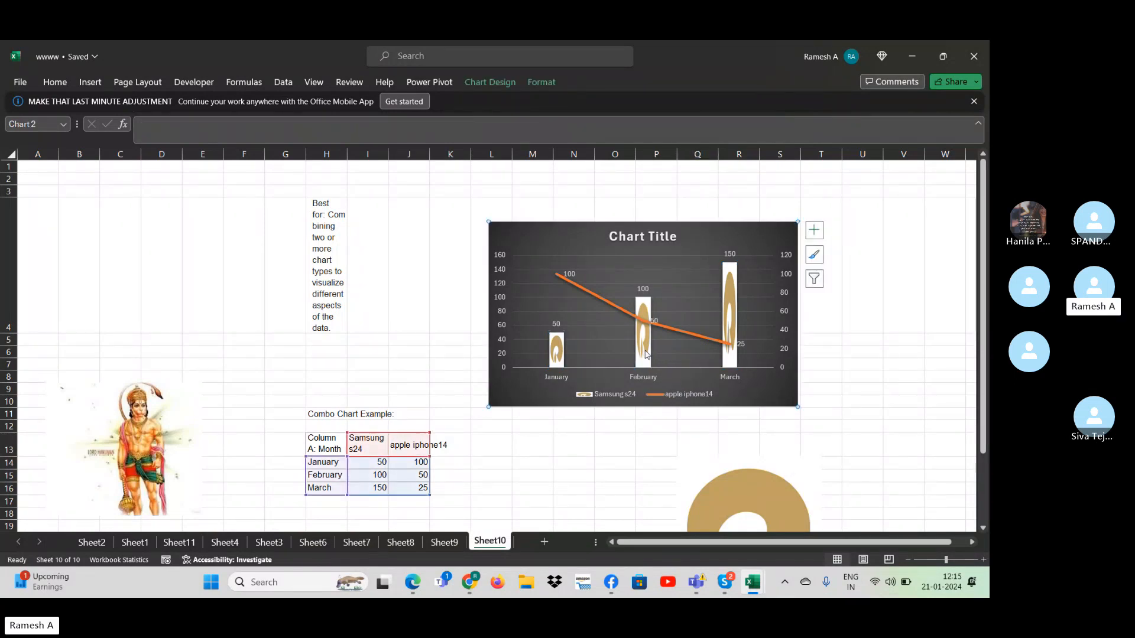
{"action": "left_click", "coordinate": [644, 351]}
{"action": "key", "text": "Escape"}
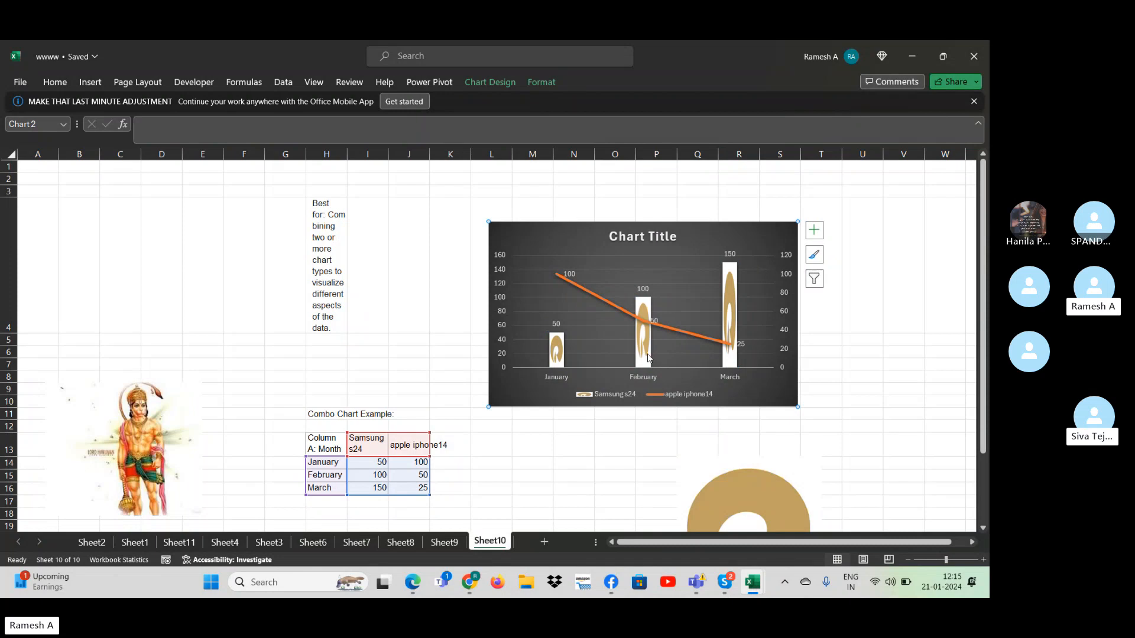
{"action": "left_click", "coordinate": [730, 349]}
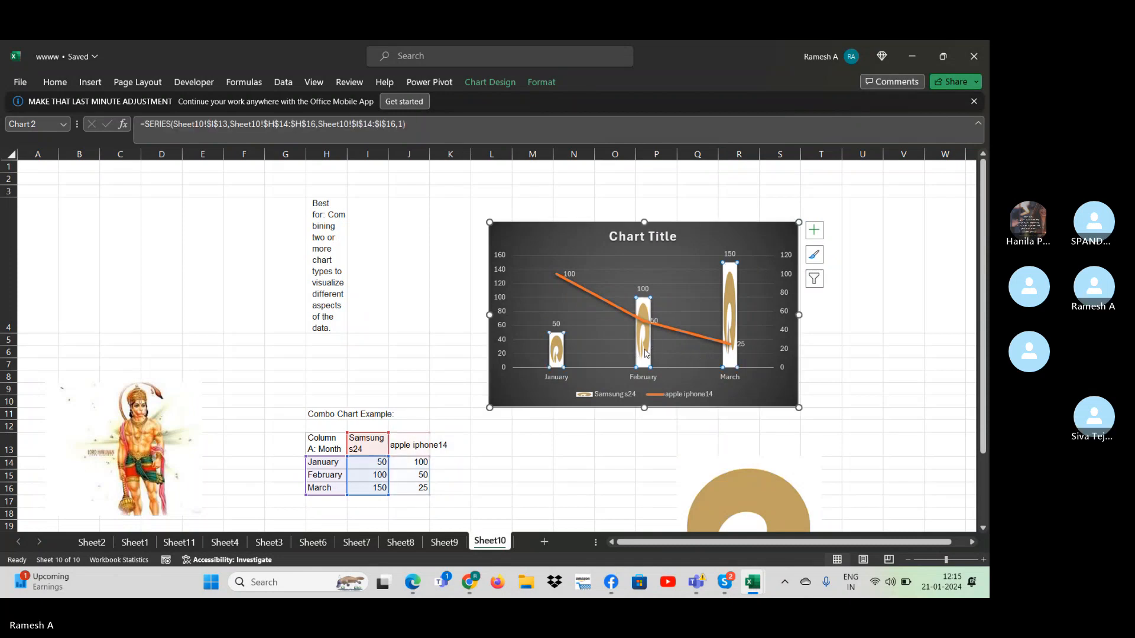
{"action": "key", "text": "Escape"}
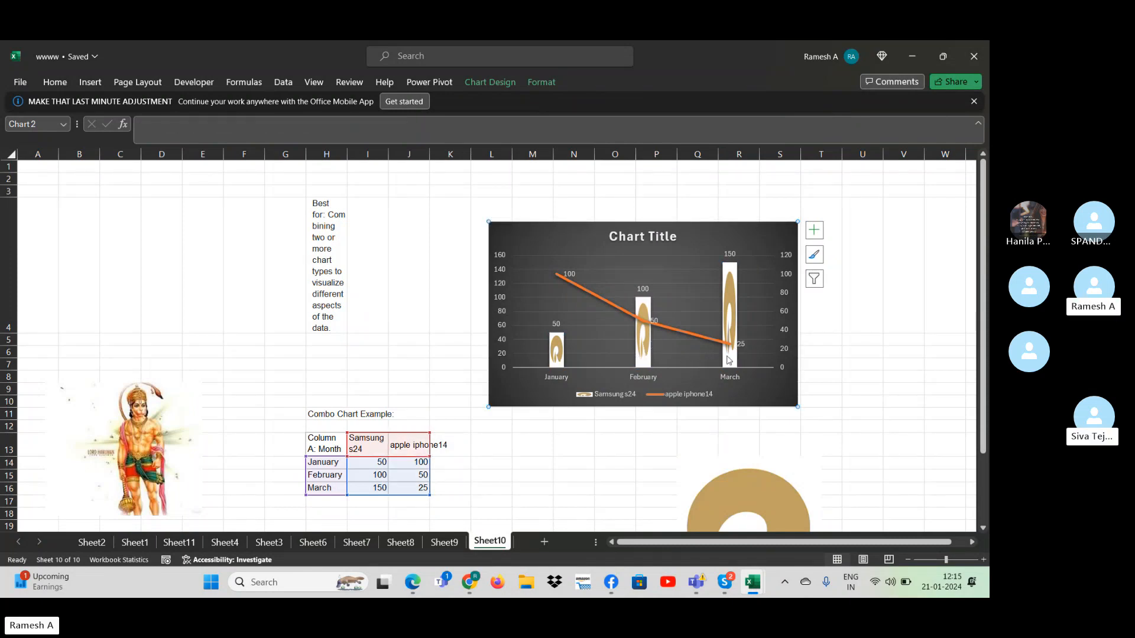
- Enlarge the combo chart out to about column W and select its Samsung s24 columns
{"action": "left_click", "coordinate": [787, 396]}
{"action": "left_click_drag", "start_coordinate": [798, 406], "coordinate": [972, 541]}
{"action": "left_click", "coordinate": [730, 375]}
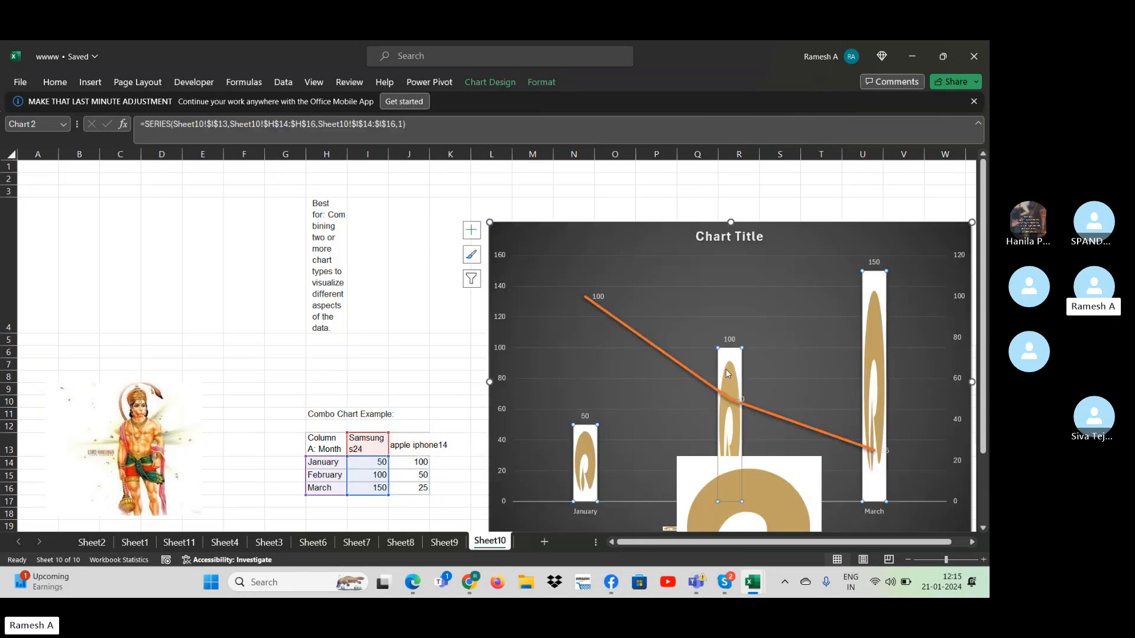
{"action": "left_click", "coordinate": [598, 430]}
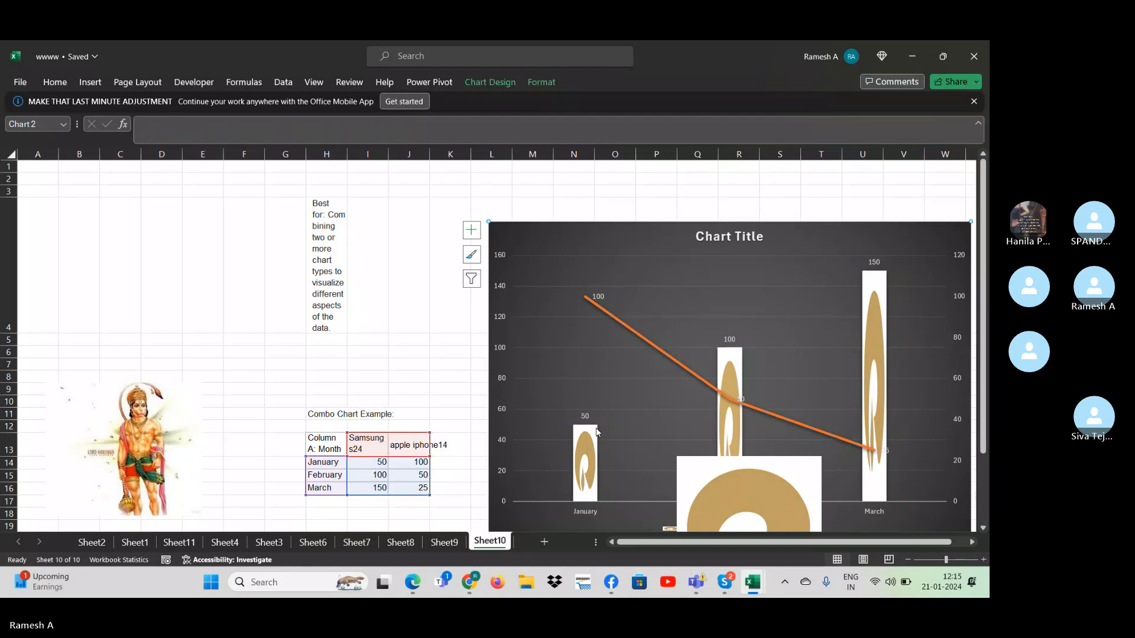
{"action": "left_click", "coordinate": [740, 362]}
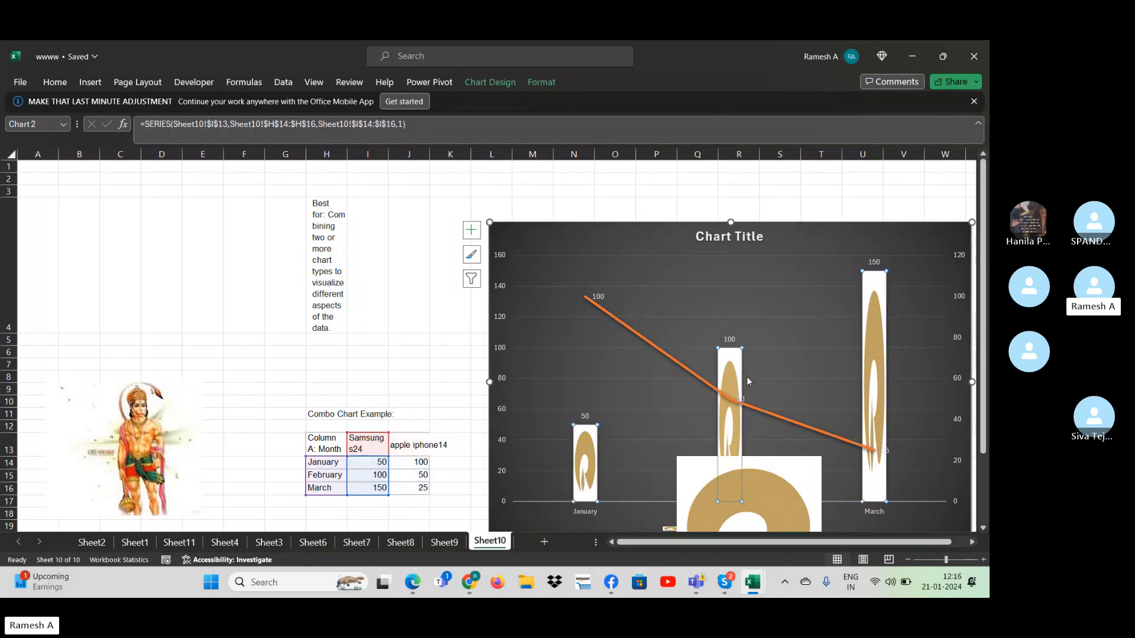
{"action": "right_click", "coordinate": [729, 440]}
{"action": "key", "text": "Escape"}
{"action": "left_click", "coordinate": [892, 313]}
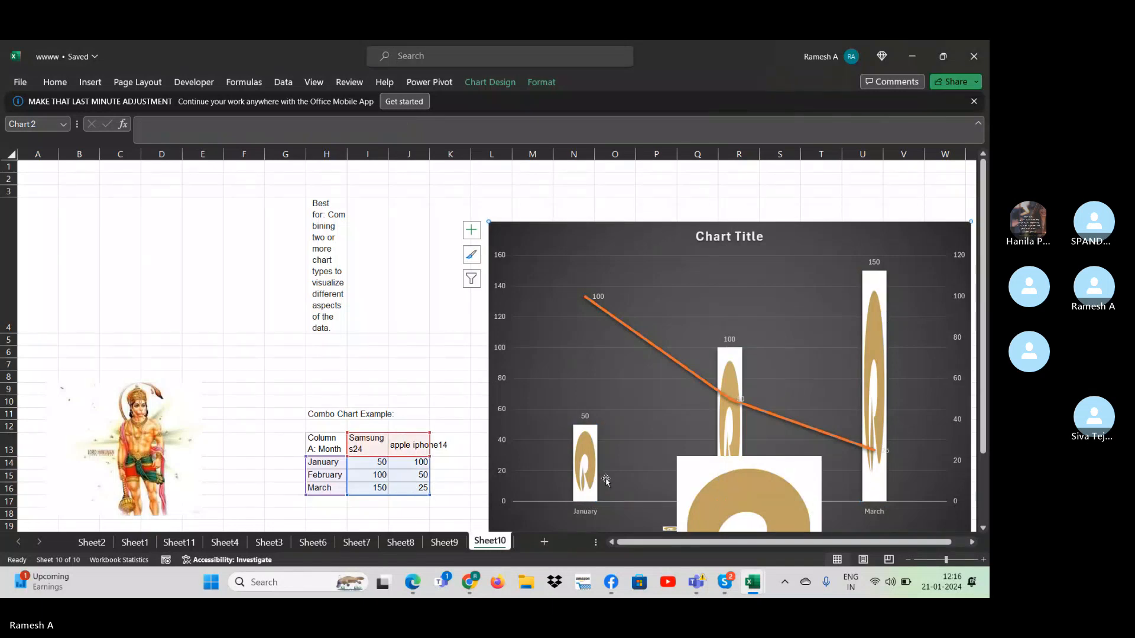
{"action": "left_click", "coordinate": [594, 480]}
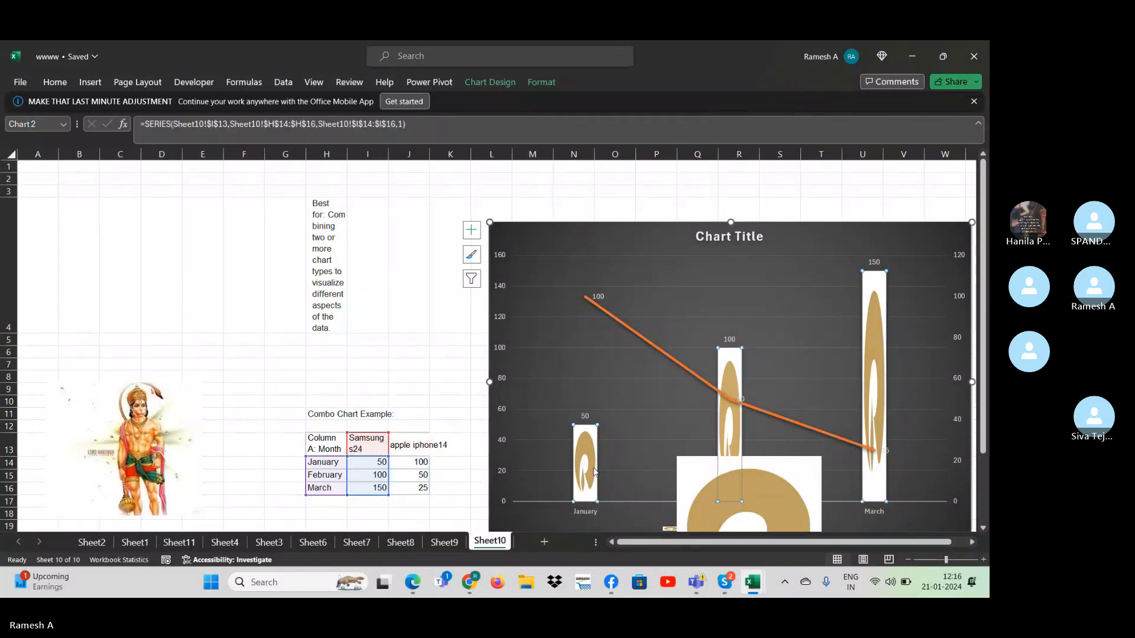
{"action": "left_click", "coordinate": [441, 476]}
{"action": "key", "text": "Up"}
{"action": "key", "text": "Left"}
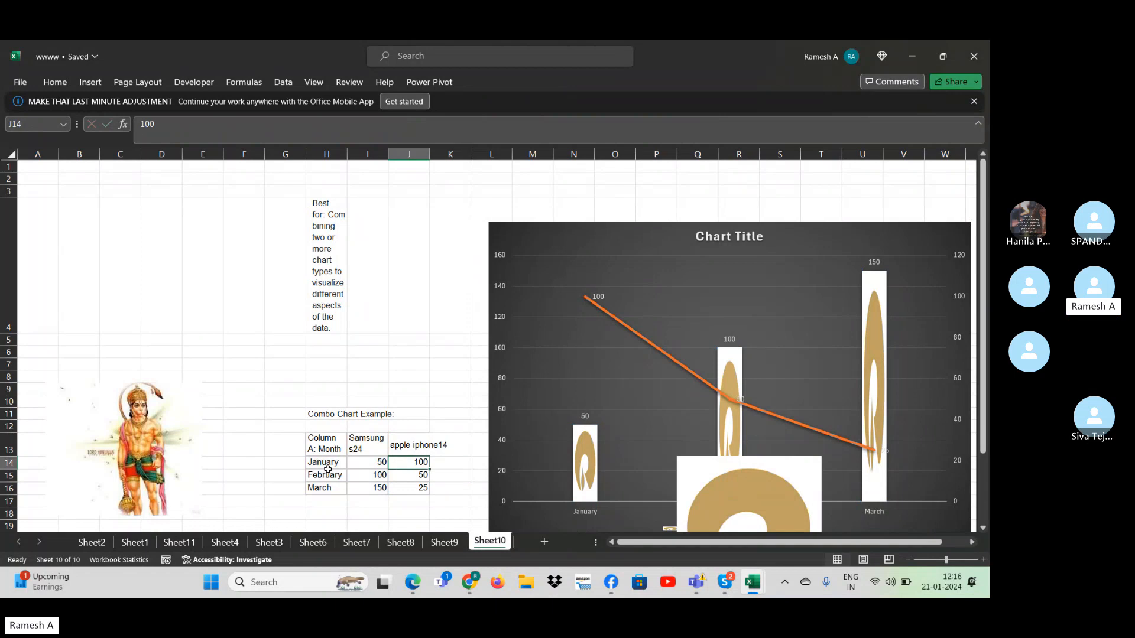
{"action": "key", "text": "Left"}
{"action": "key", "text": "Left"}
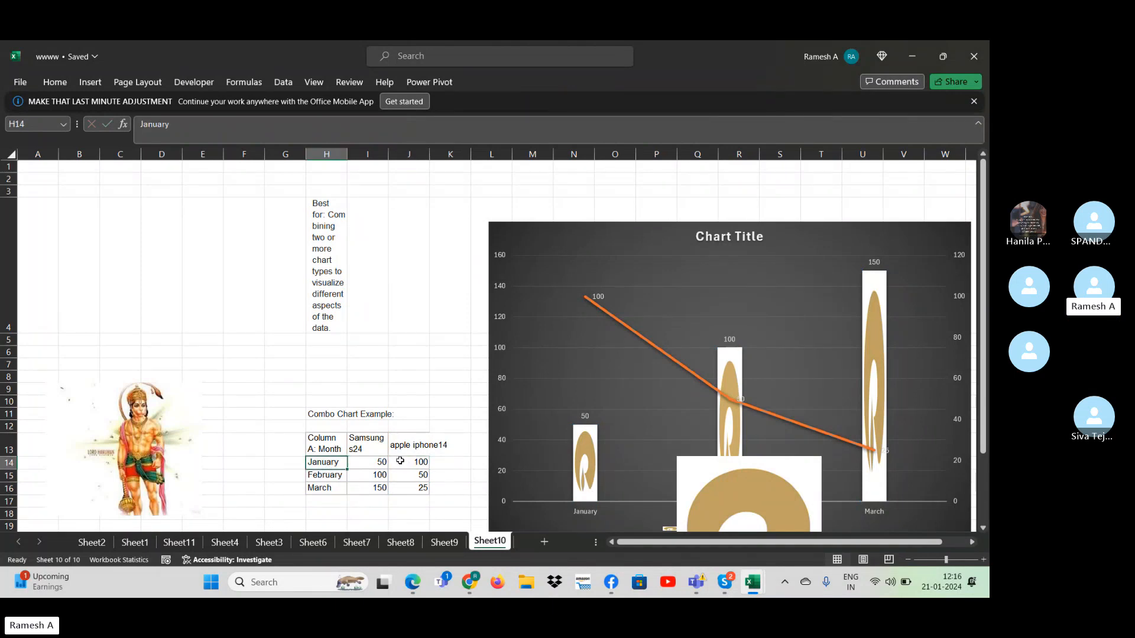
- Copy the Lord Hanuman picture from Sheet10 to Sheet2 and place it beside the chart, over columns D to F
{"action": "left_click", "coordinate": [204, 405]}
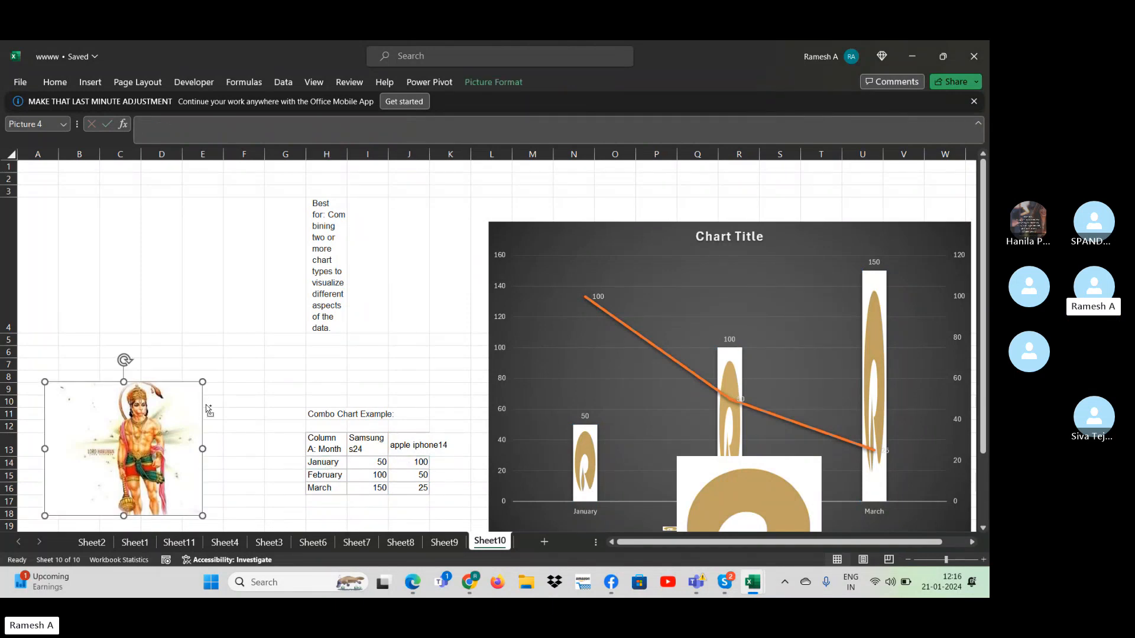
{"action": "left_click", "coordinate": [91, 542]}
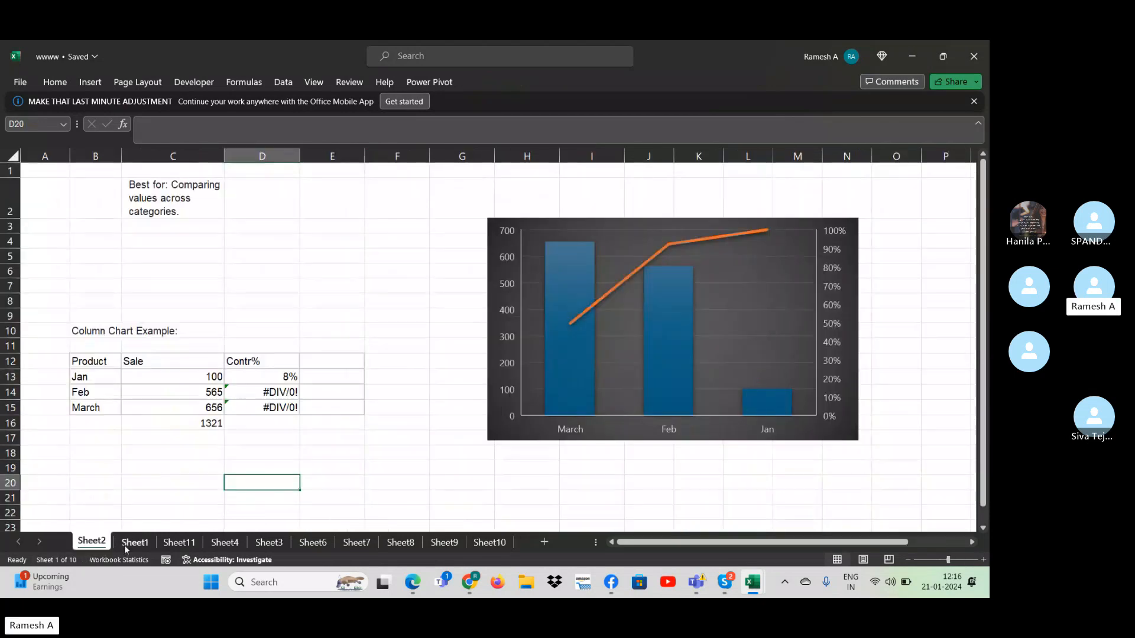
{"action": "left_click", "coordinate": [573, 364]}
{"action": "left_click", "coordinate": [601, 466]}
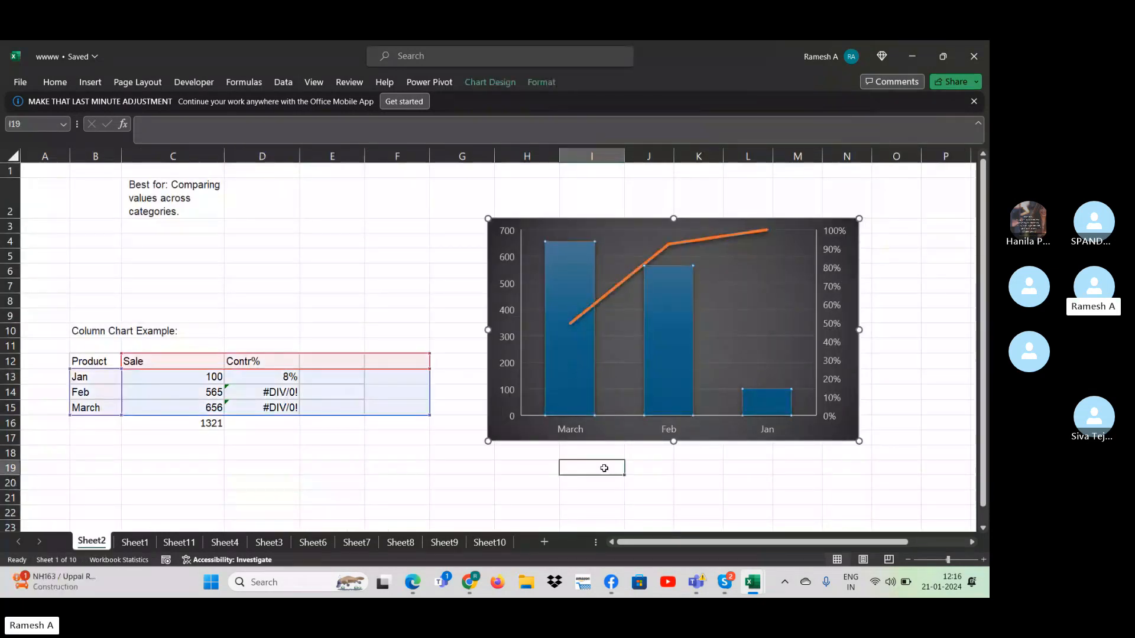
{"action": "left_click", "coordinate": [572, 415]}
{"action": "left_click", "coordinate": [571, 412]}
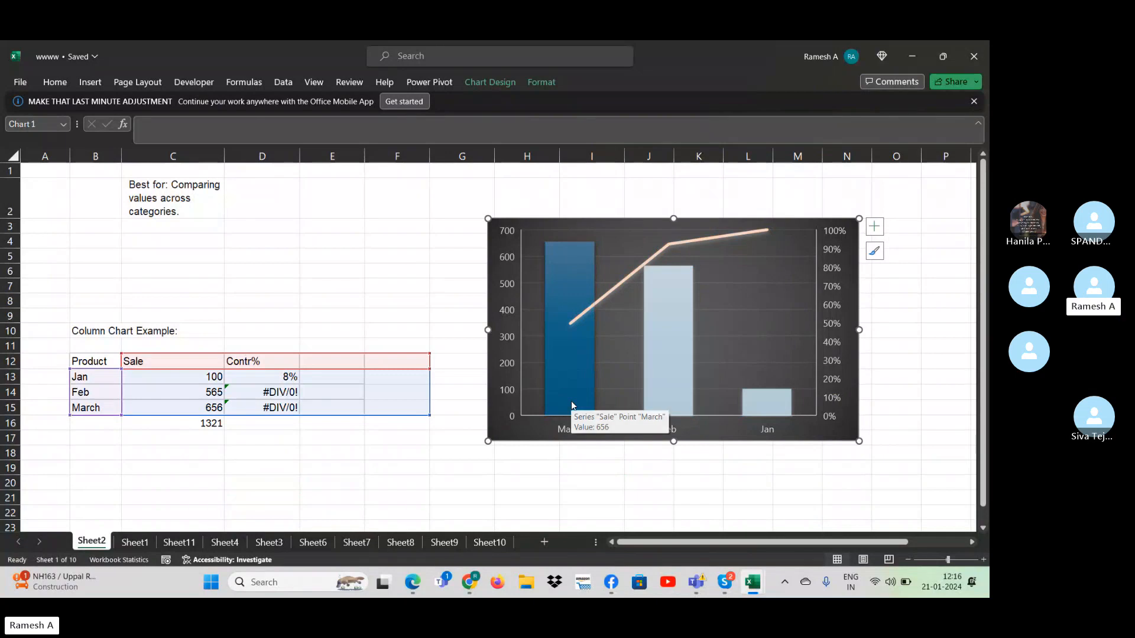
{"action": "key", "text": "ctrl+v"}
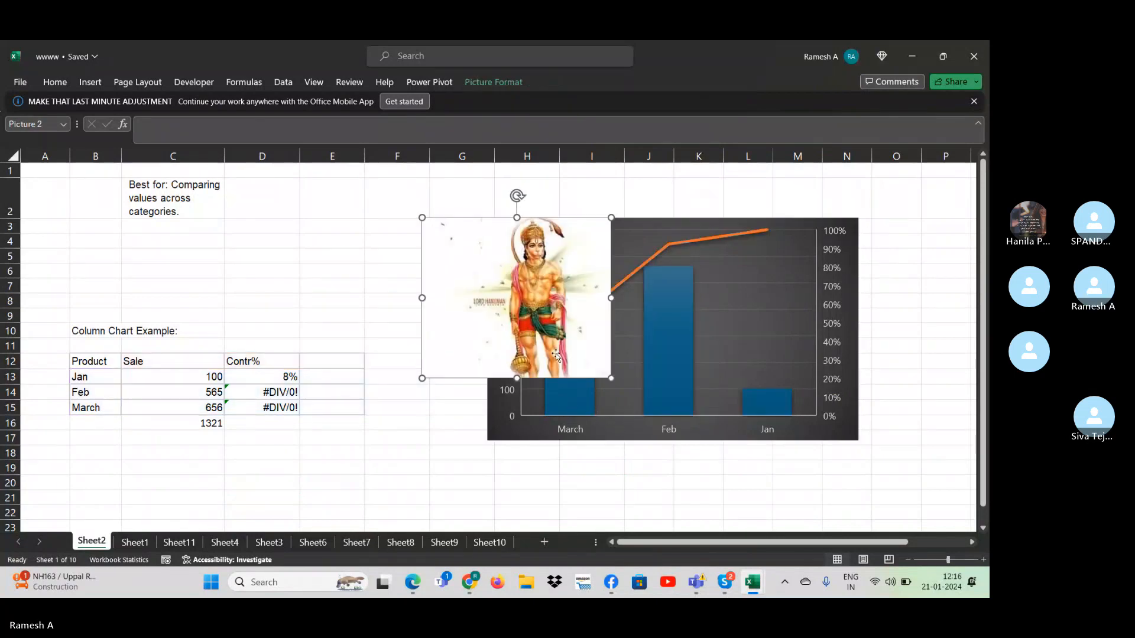
{"action": "left_click_drag", "start_coordinate": [529, 330], "coordinate": [337, 455]}
- Open the formatting options for the March column of the Sheet2 chart, selecting it as a single data point
{"action": "left_click", "coordinate": [583, 407], "text": "ctrl"}
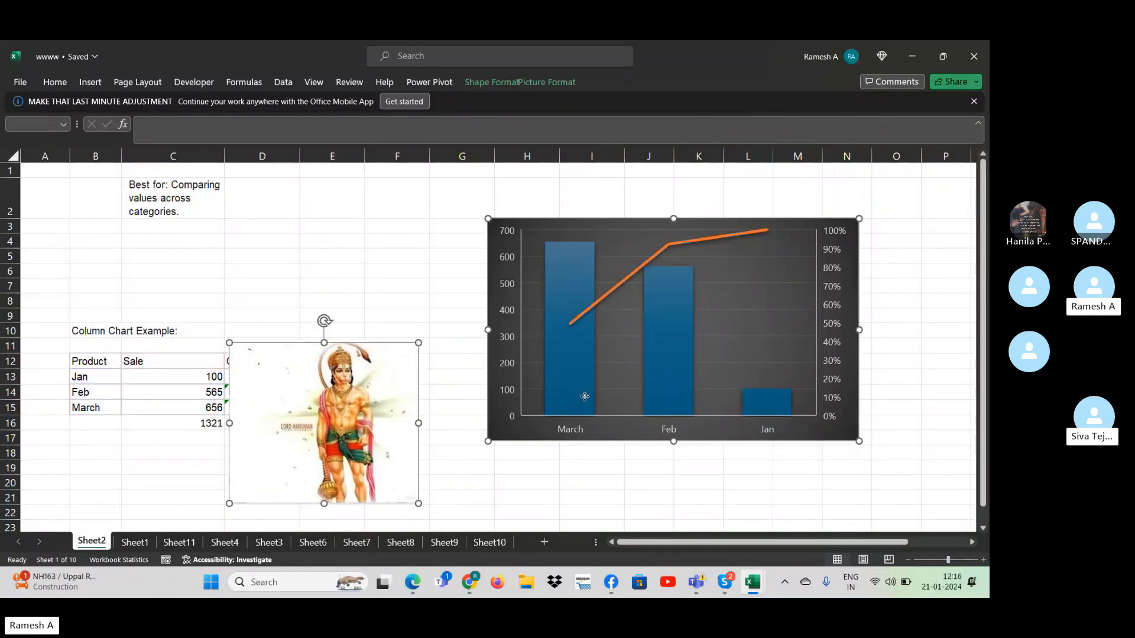
{"action": "left_click", "coordinate": [581, 464]}
{"action": "left_click", "coordinate": [573, 399]}
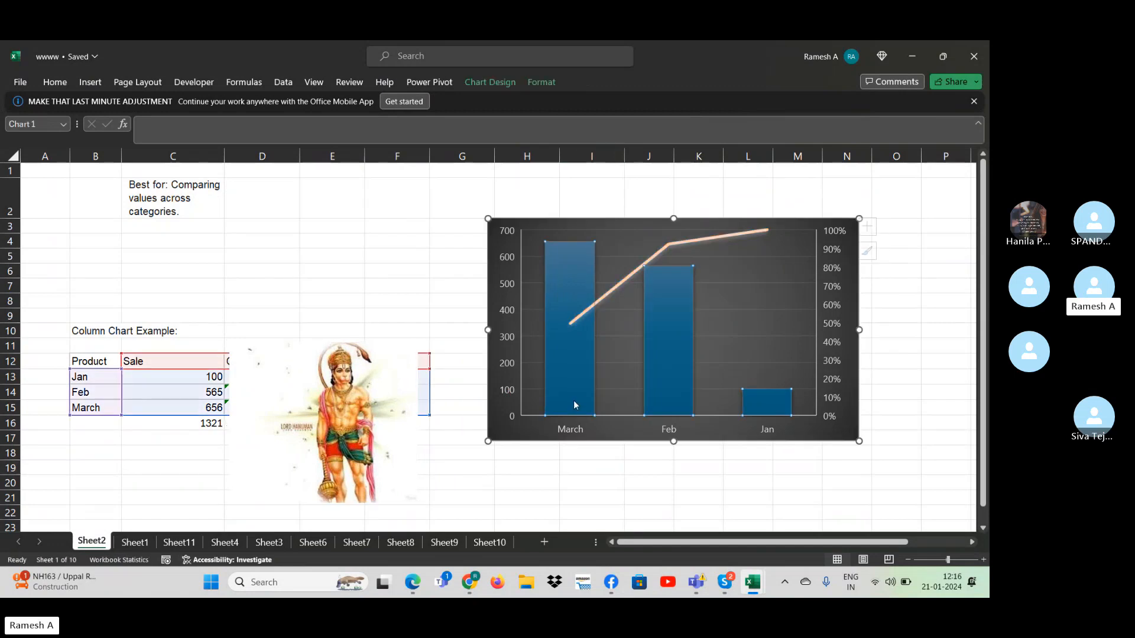
{"action": "left_click", "coordinate": [573, 399]}
{"action": "double_click", "coordinate": [573, 399]}
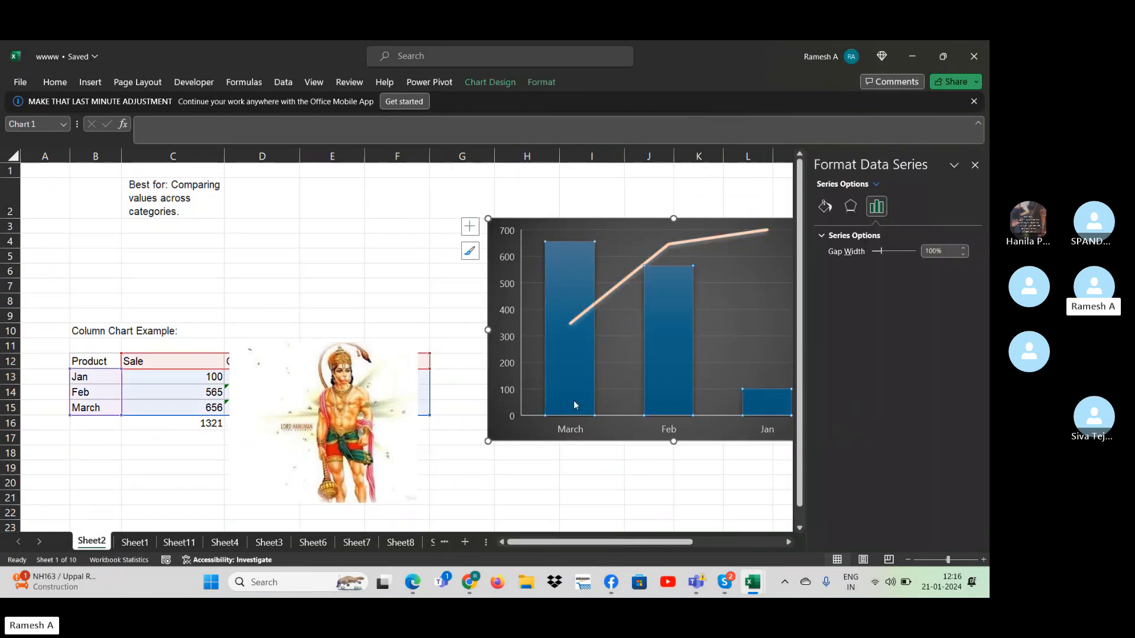
{"action": "left_click", "coordinate": [573, 399]}
{"action": "left_click", "coordinate": [574, 399]}
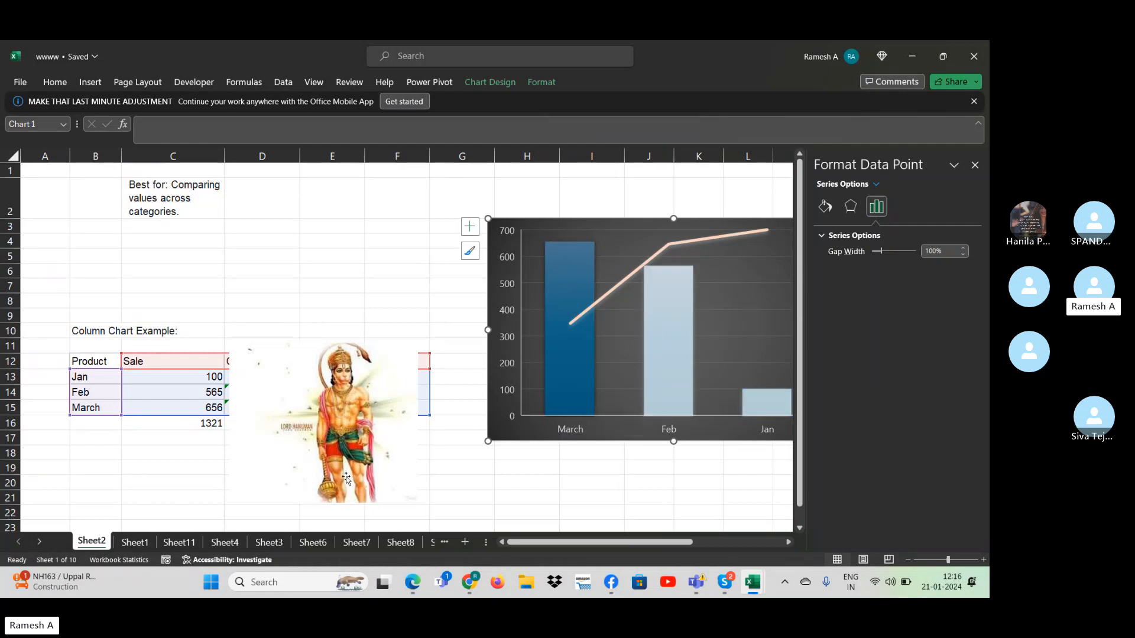
- Try to paste the Hanuman picture into the chart's March column, removing the extra copy and closing the formatting options
{"action": "left_click", "coordinate": [346, 478]}
{"action": "left_click", "coordinate": [562, 400]}
{"action": "left_click", "coordinate": [563, 400]}
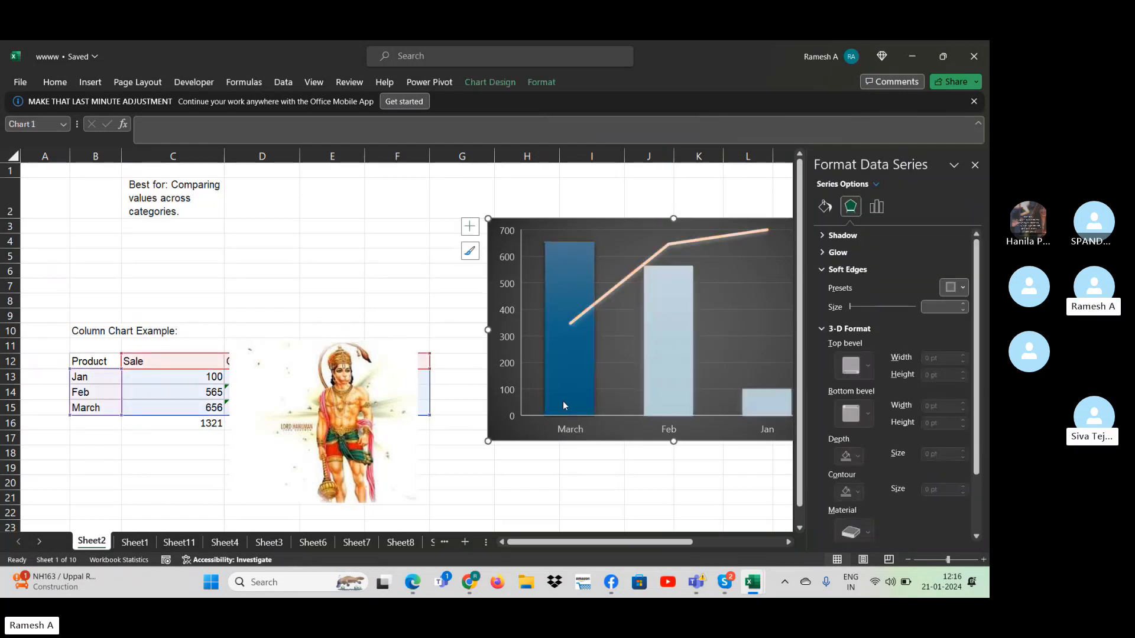
{"action": "key", "text": "ctrl+v"}
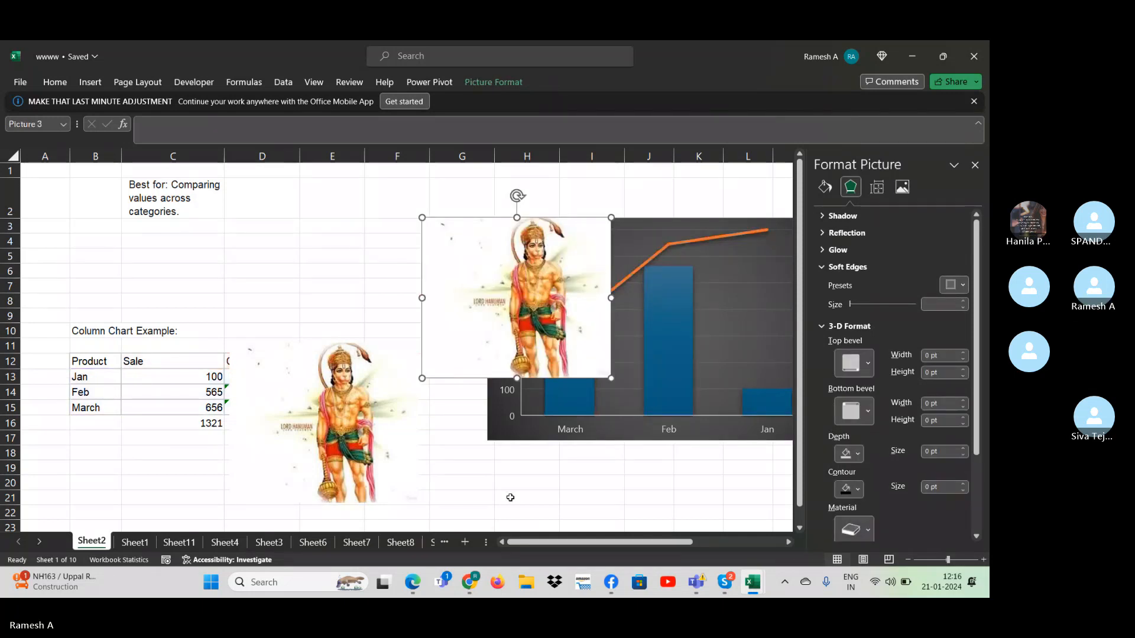
{"action": "key", "text": "Delete"}
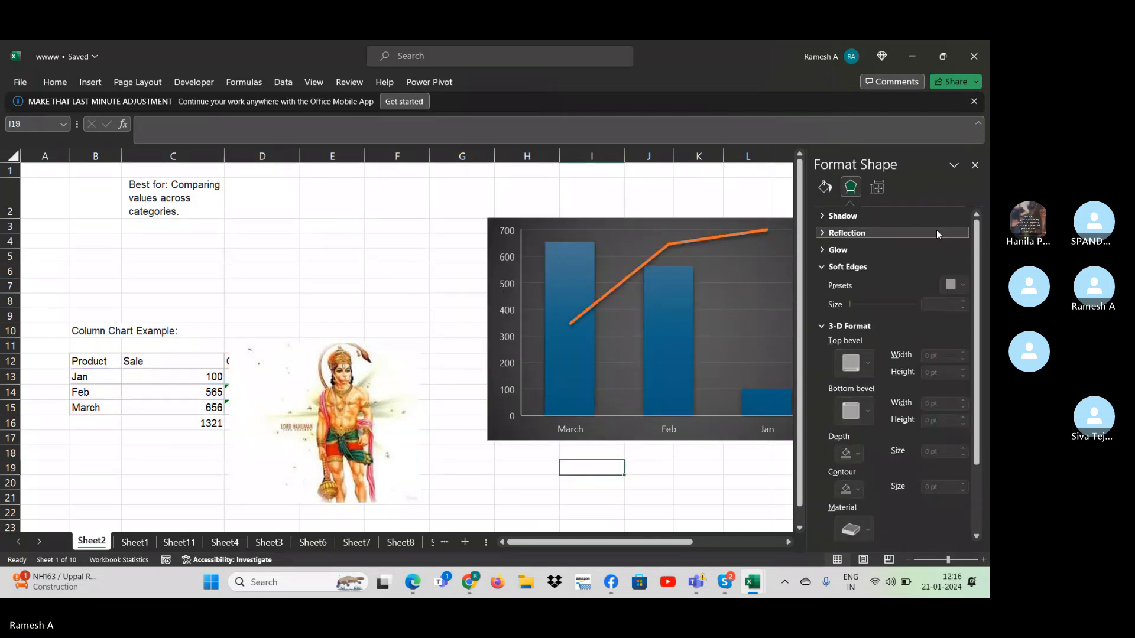
{"action": "left_click", "coordinate": [974, 165]}
- Try to apply the Hanuman picture to the Jan column of the Sheet2 chart
{"action": "left_click", "coordinate": [793, 397]}
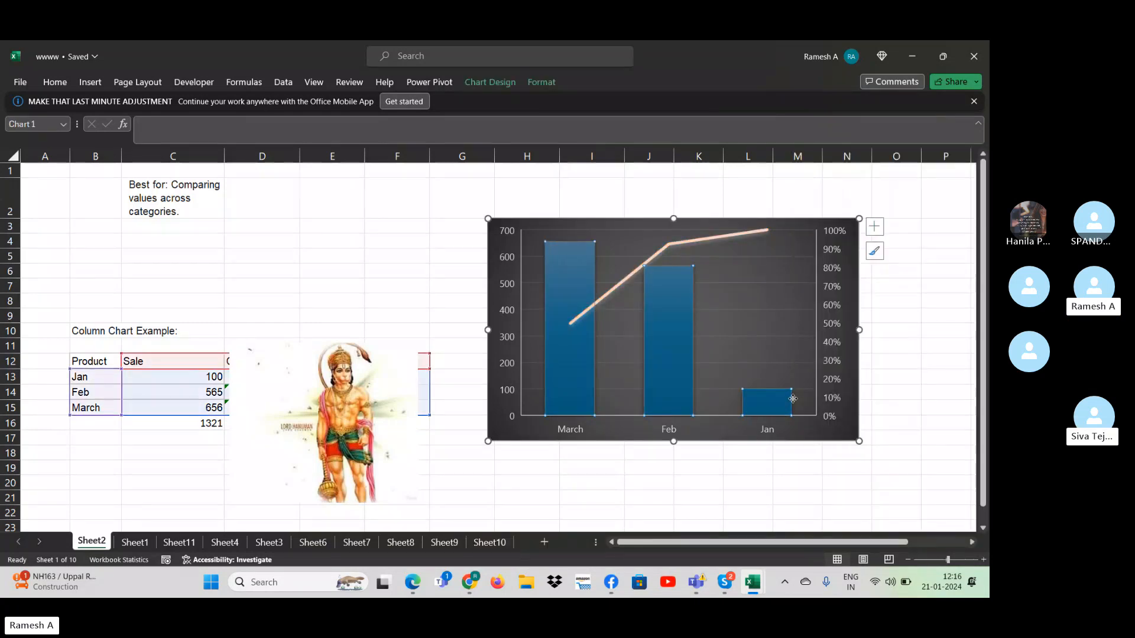
{"action": "left_click", "coordinate": [779, 397]}
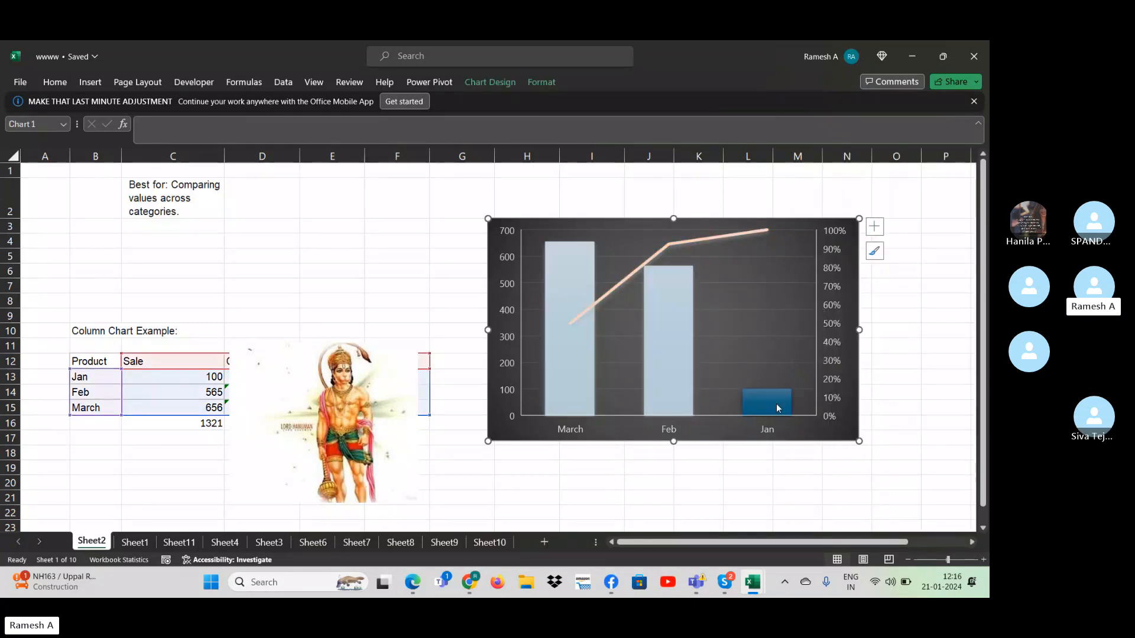
{"action": "left_click", "coordinate": [375, 408]}
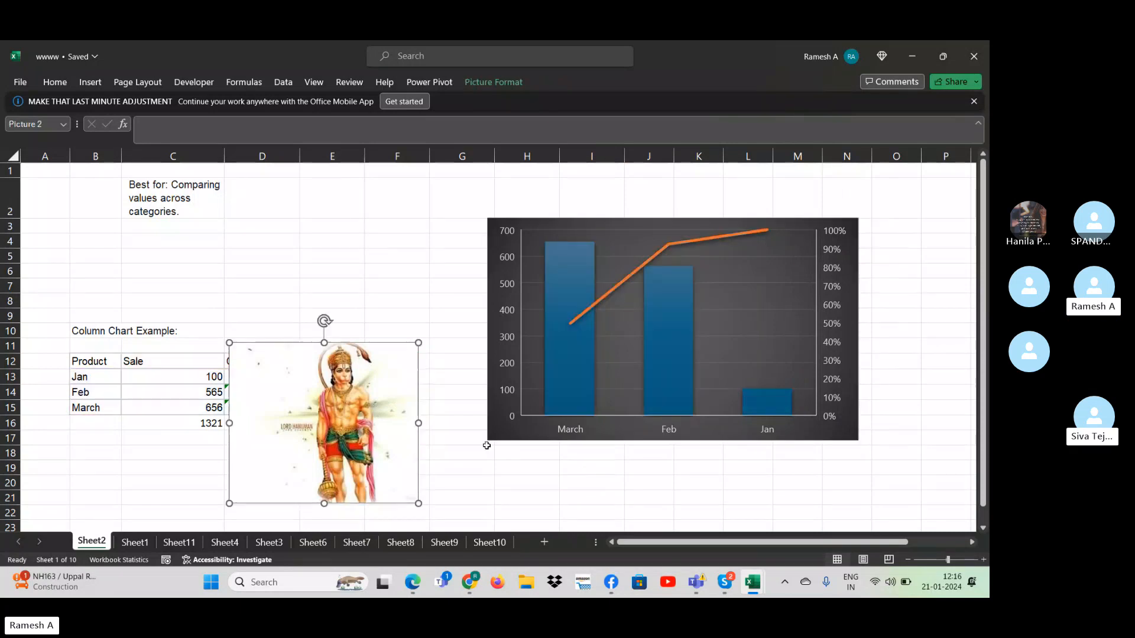
{"action": "left_click", "coordinate": [774, 394], "text": "ctrl"}
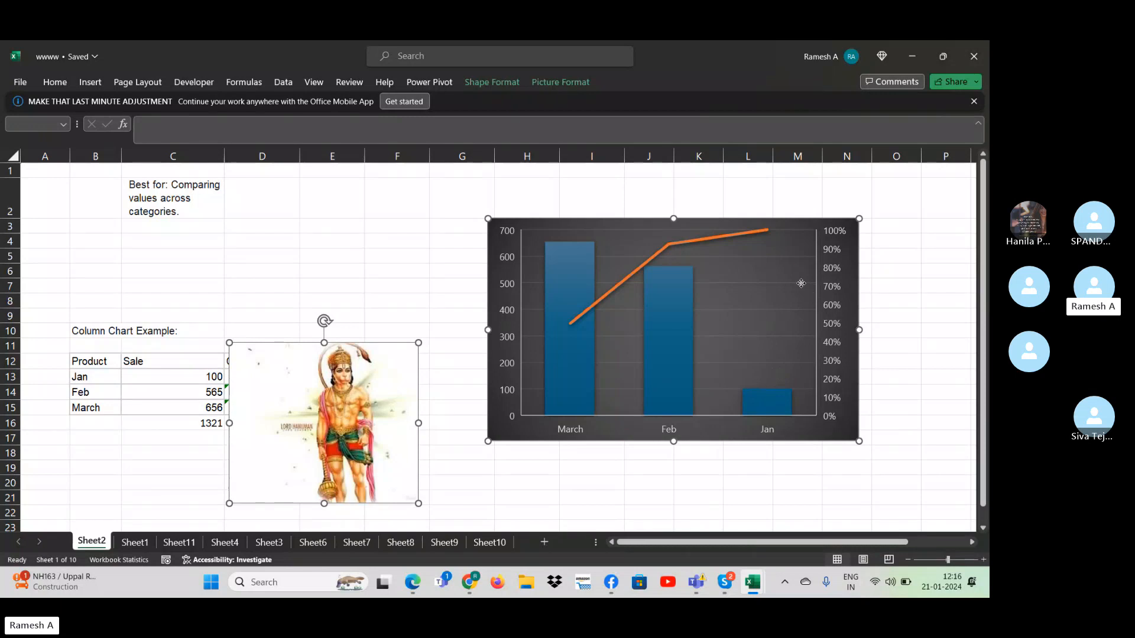
{"action": "right_click", "coordinate": [770, 270]}
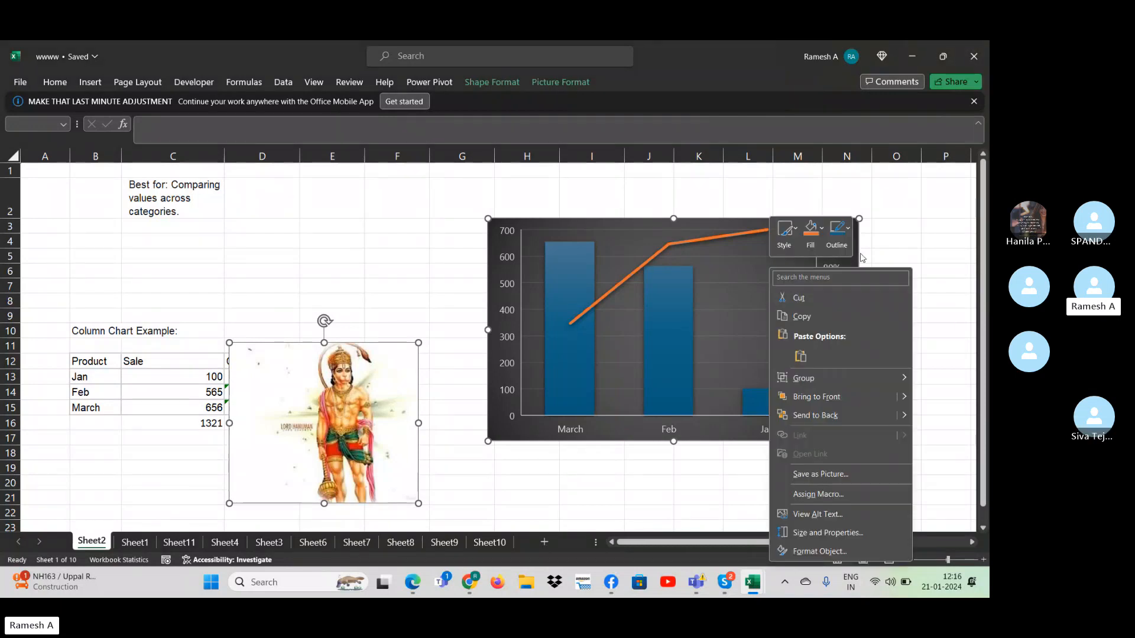
{"action": "key", "text": "Escape"}
{"action": "left_click", "coordinate": [965, 375]}
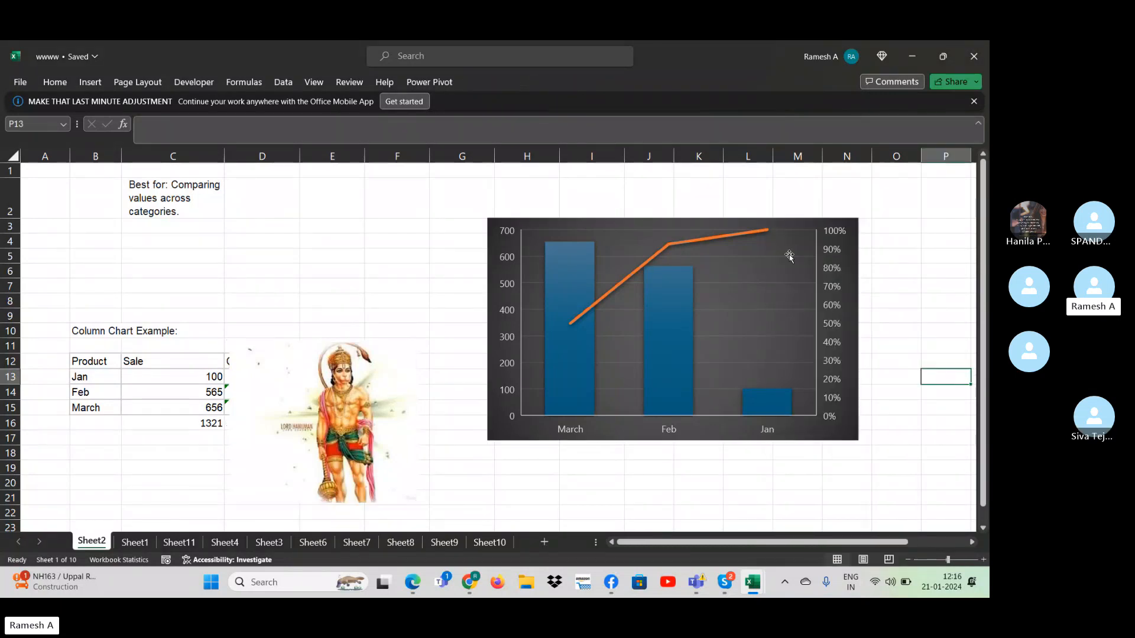
- Add axis titles to the Sheet2 chart and hide its axes
{"action": "left_click", "coordinate": [788, 254]}
{"action": "left_click", "coordinate": [874, 227]}
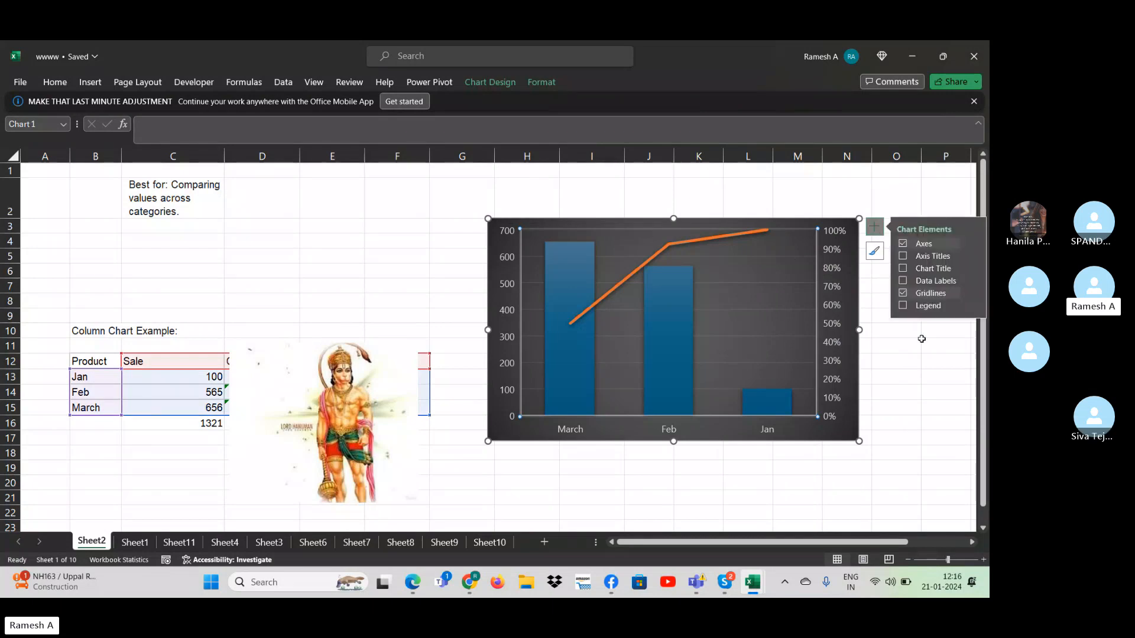
{"action": "left_click", "coordinate": [903, 255]}
{"action": "left_click", "coordinate": [902, 242]}
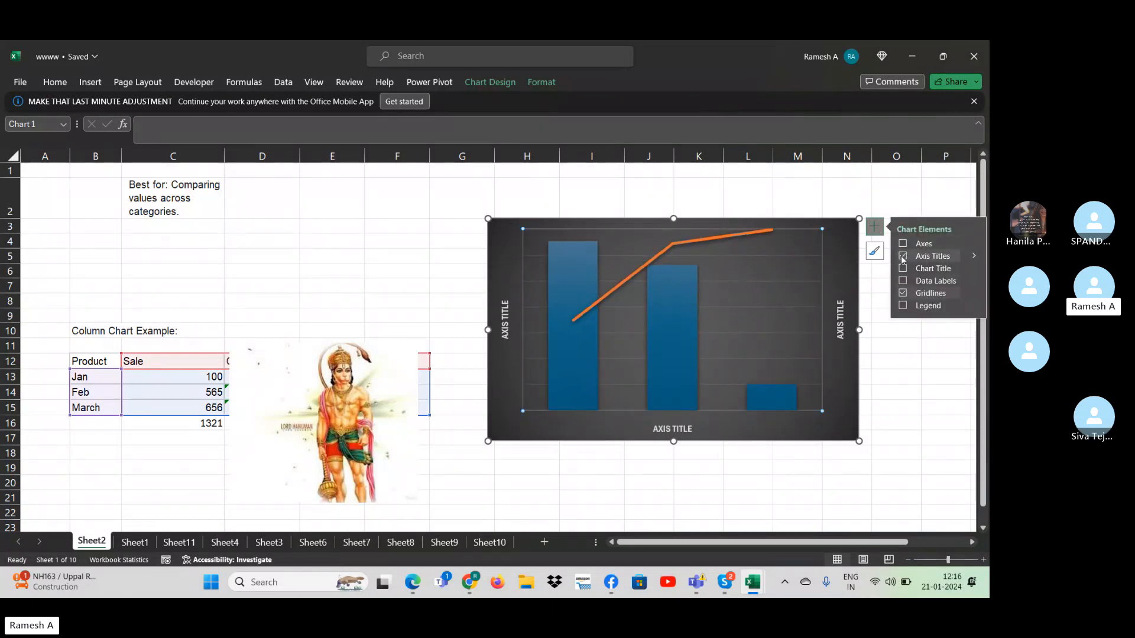
- Remove the axis titles and gridlines from the Sheet2 chart
{"action": "left_click", "coordinate": [903, 256]}
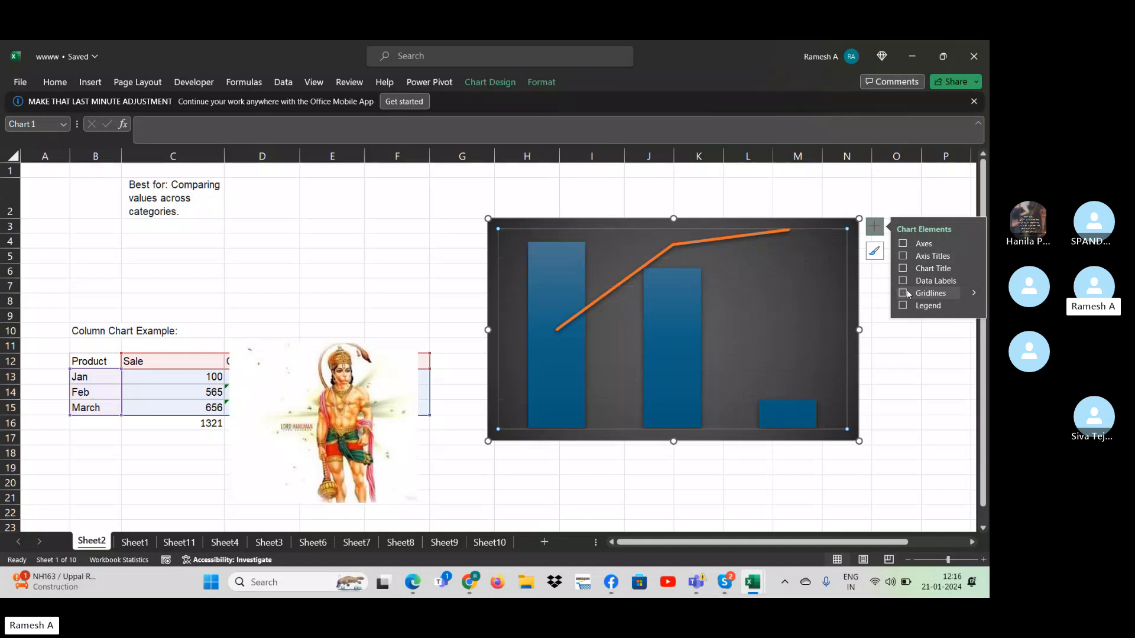
{"action": "left_click", "coordinate": [896, 407]}
- Try to paste the Hanuman picture into the Feb column of the Sheet2 chart and undo the paste
{"action": "left_click", "coordinate": [798, 424]}
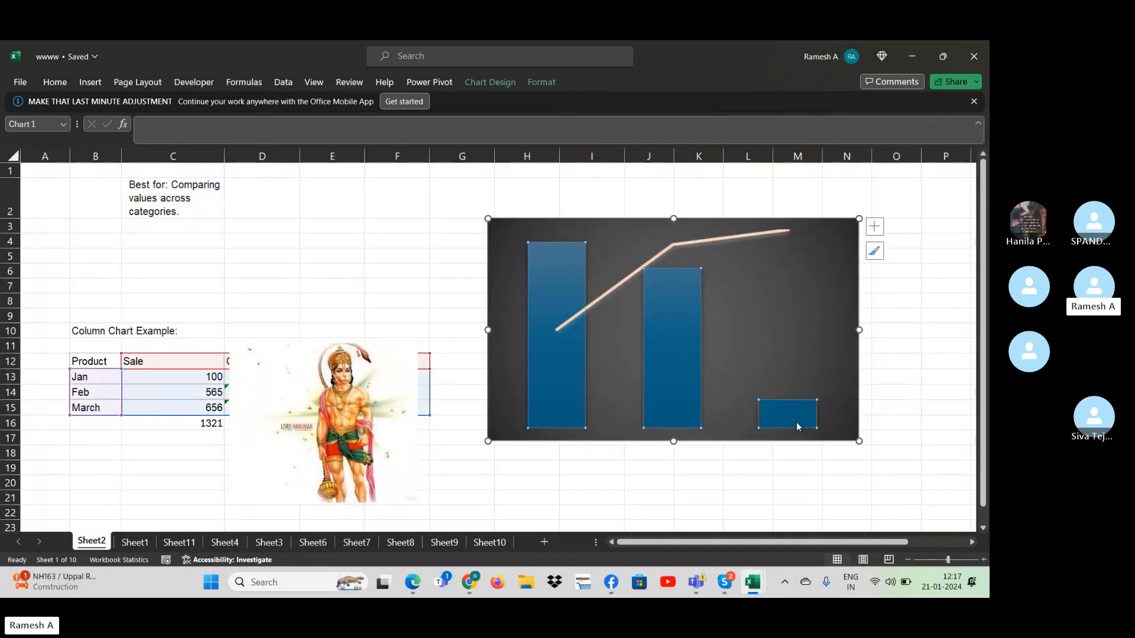
{"action": "right_click", "coordinate": [797, 424]}
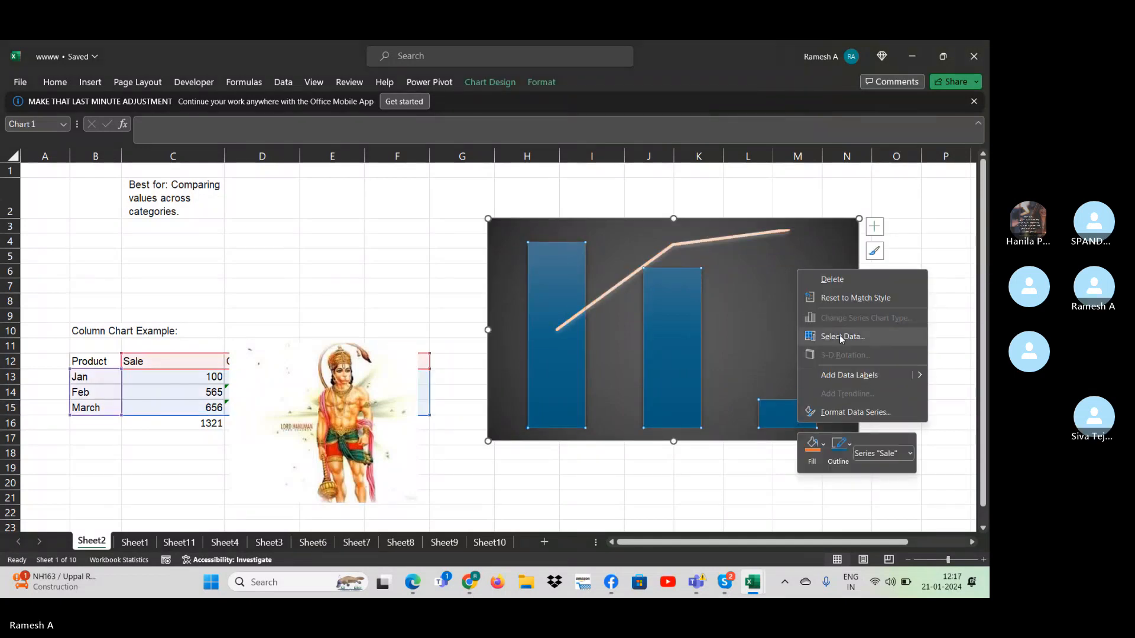
{"action": "left_click", "coordinate": [693, 375]}
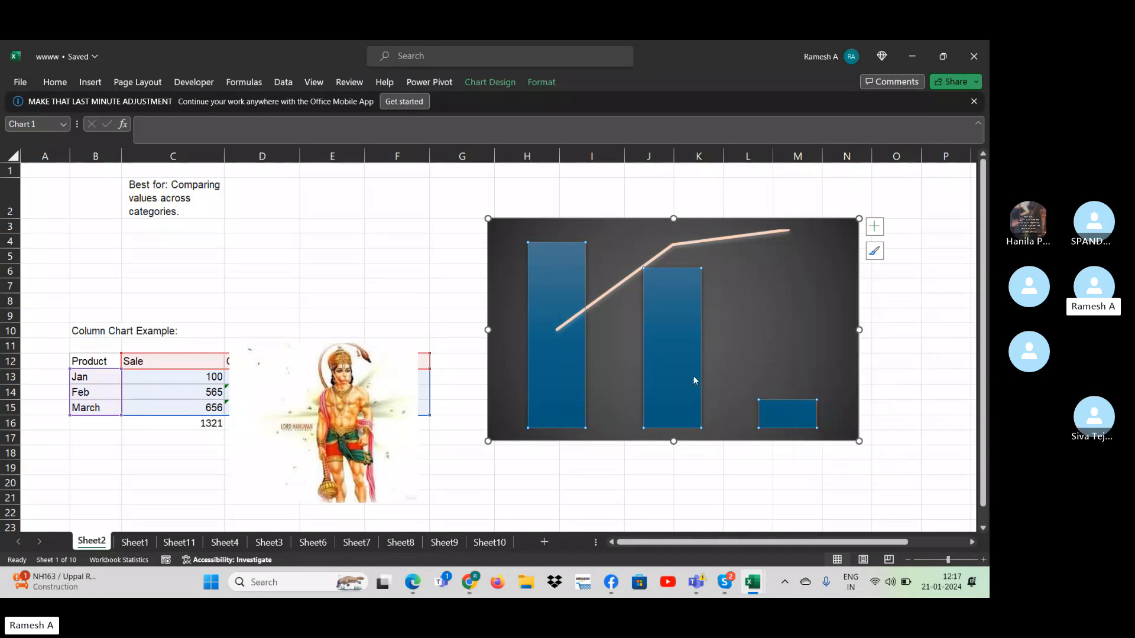
{"action": "left_click", "coordinate": [693, 374]}
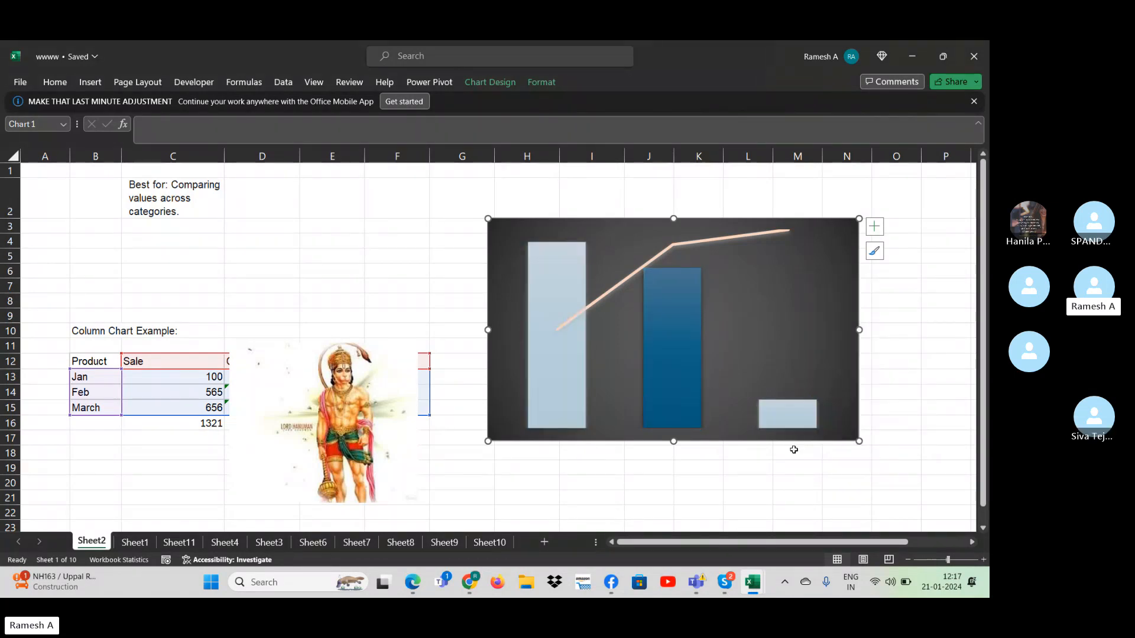
{"action": "key", "text": "ctrl+v"}
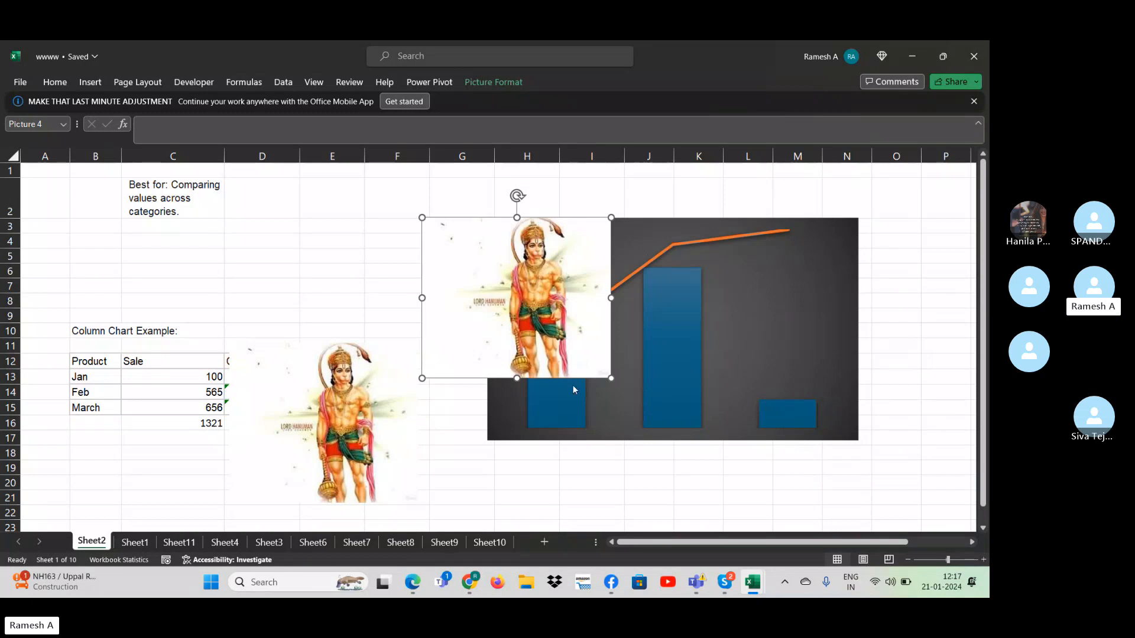
{"action": "key", "text": "ctrl+z"}
{"action": "left_click", "coordinate": [190, 374]}
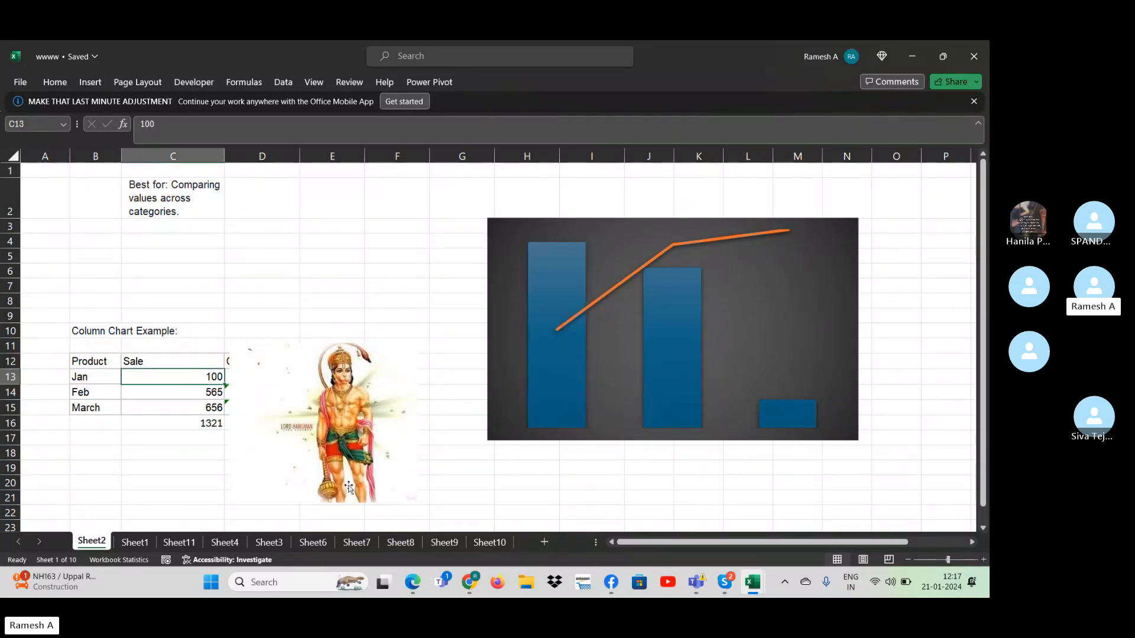
{"action": "left_click", "coordinate": [93, 392]}
{"action": "key", "text": "ctrl+shift+Right"}
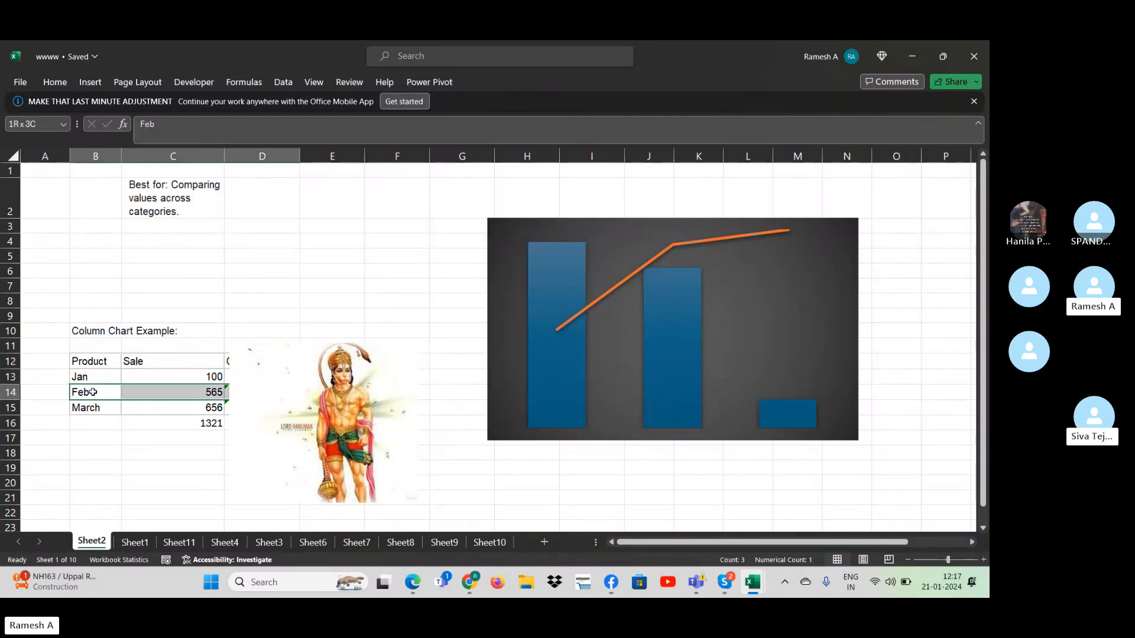
{"action": "key", "text": "ctrl+shift+Down"}
{"action": "key", "text": "ctrl+shift+Down"}
{"action": "key", "text": "ctrl+Up"}
{"action": "key", "text": "ctrl+Up"}
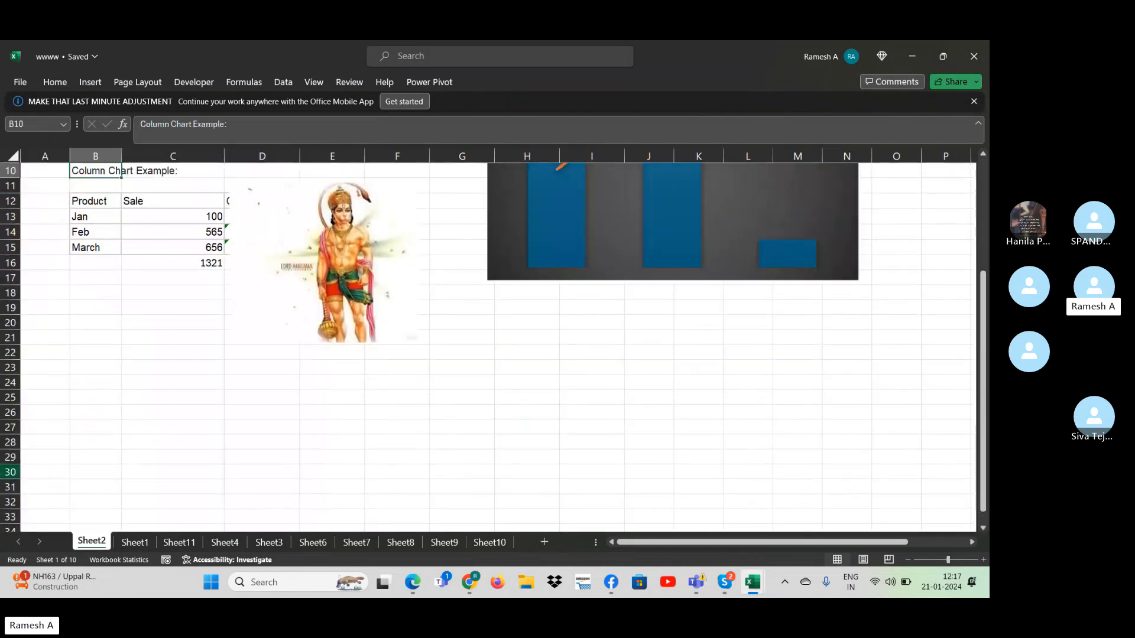
- On Sheet7, insert a clustered column chart from the Company and Market Share data in D9:E12
{"action": "left_click", "coordinate": [128, 543]}
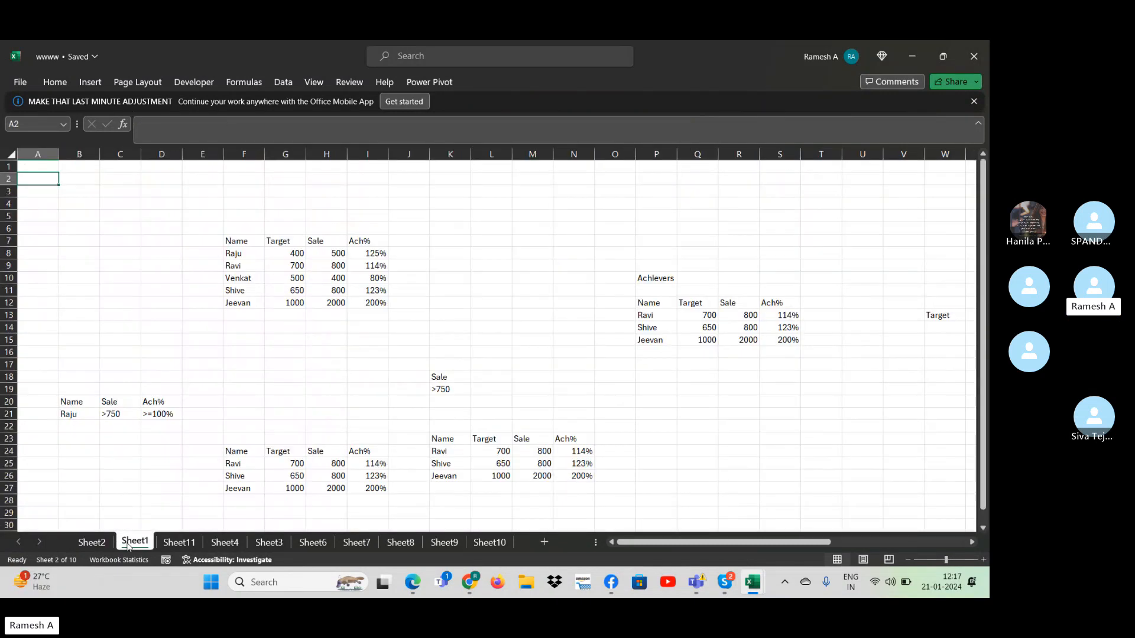
{"action": "left_click", "coordinate": [313, 542]}
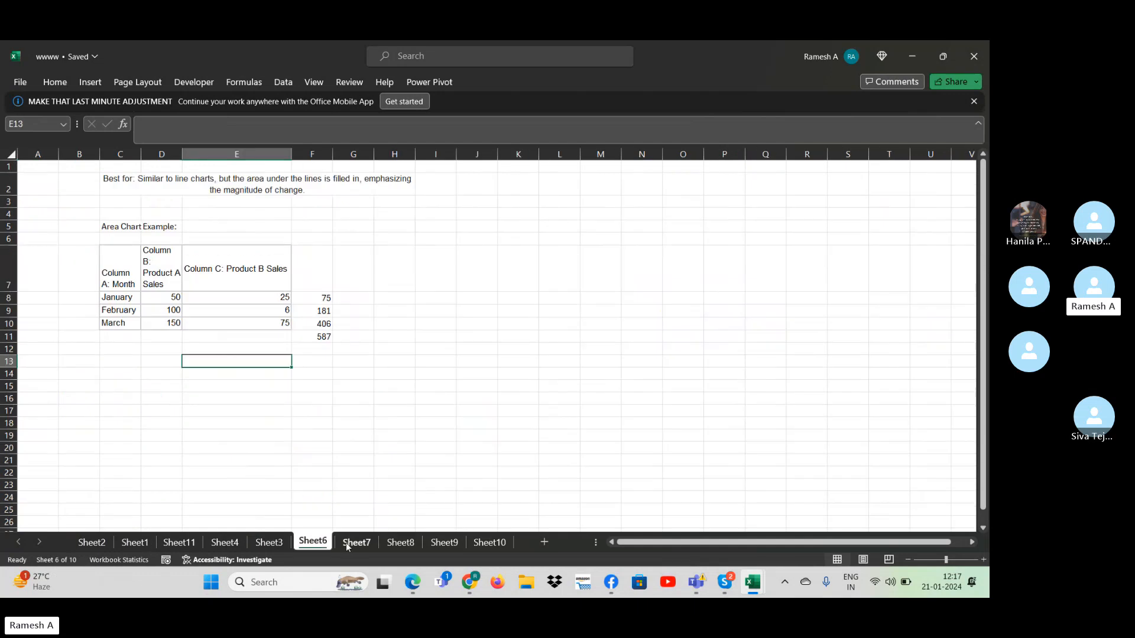
{"action": "left_click", "coordinate": [343, 543]}
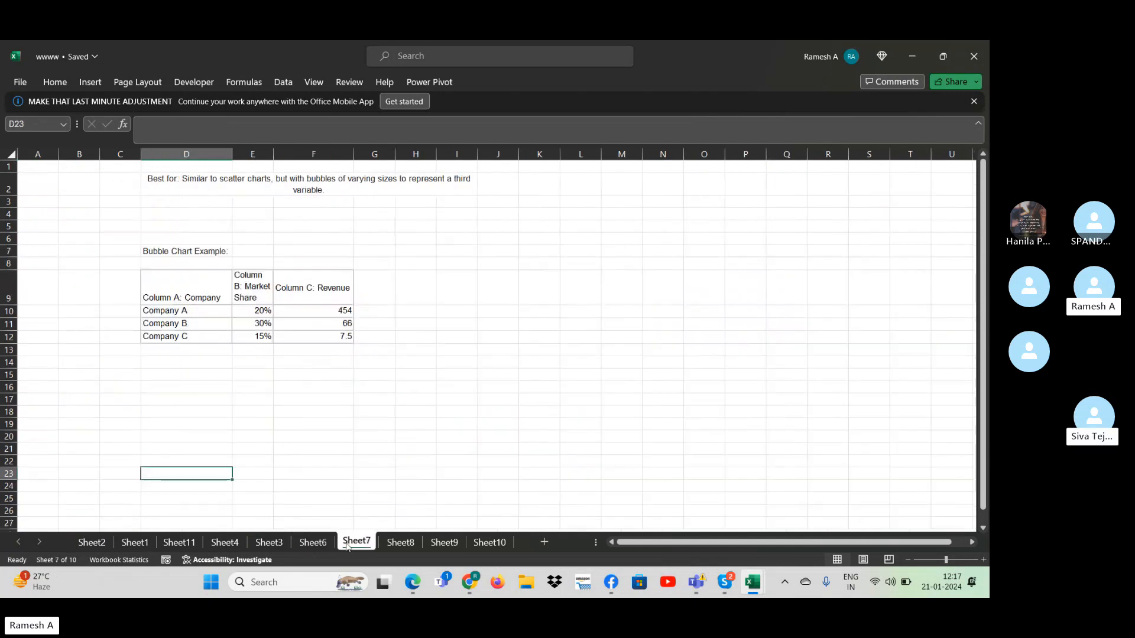
{"action": "left_click", "coordinate": [180, 298]}
{"action": "key", "text": "ctrl+shift+Down"}
{"action": "key", "text": "ctrl+shift+Right"}
{"action": "key", "text": "shift+Left"}
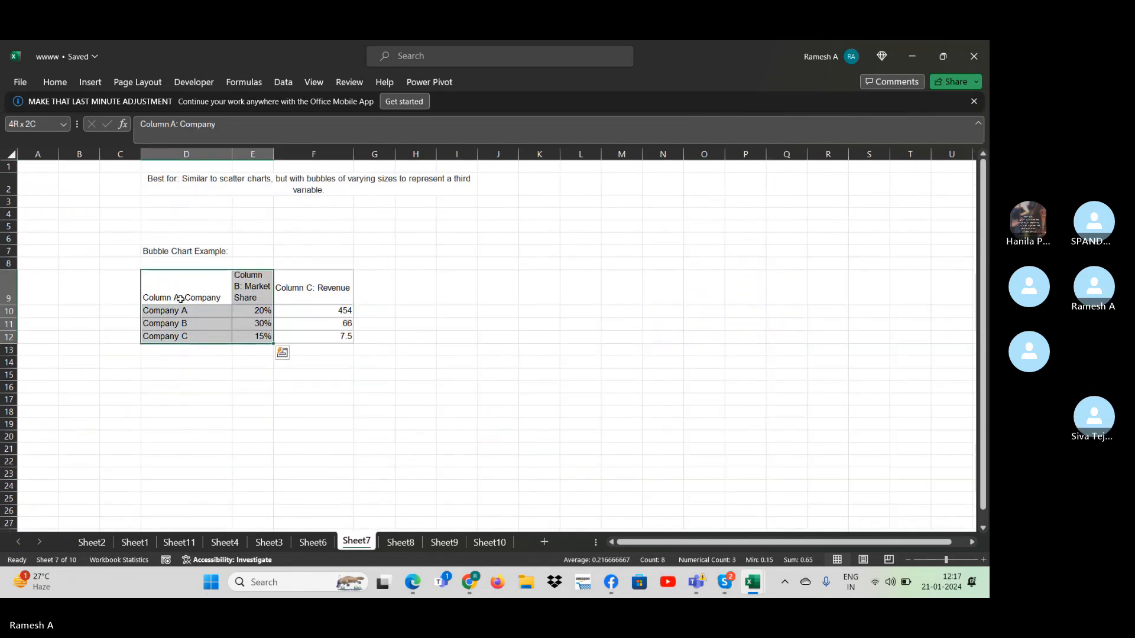
{"action": "left_click", "coordinate": [90, 83]}
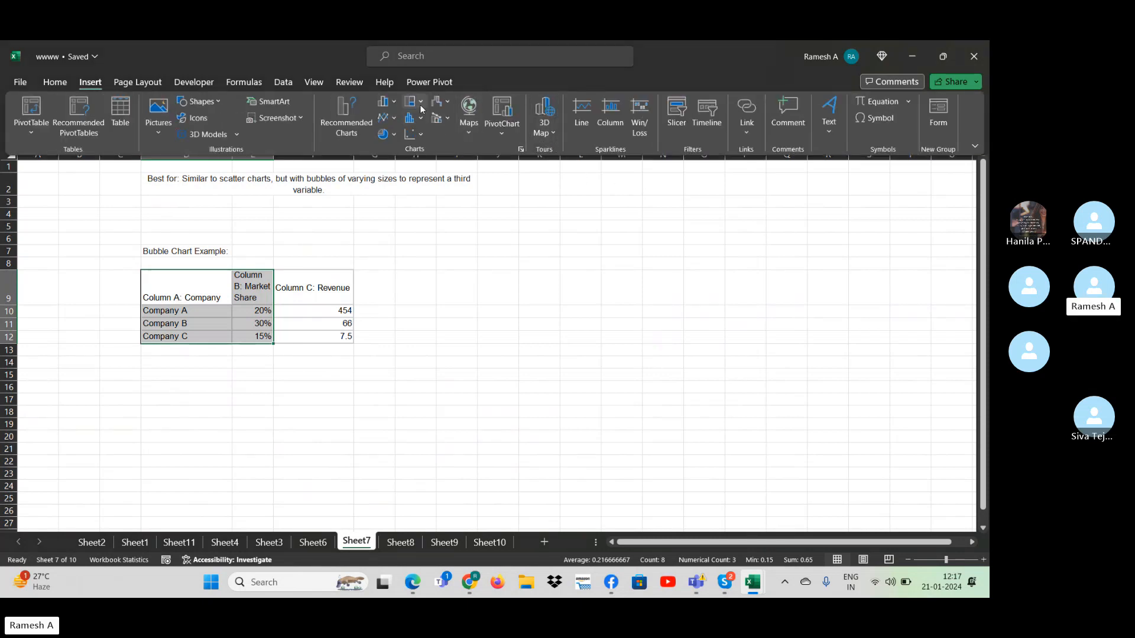
{"action": "left_click", "coordinate": [394, 102]}
{"action": "left_click", "coordinate": [393, 147]}
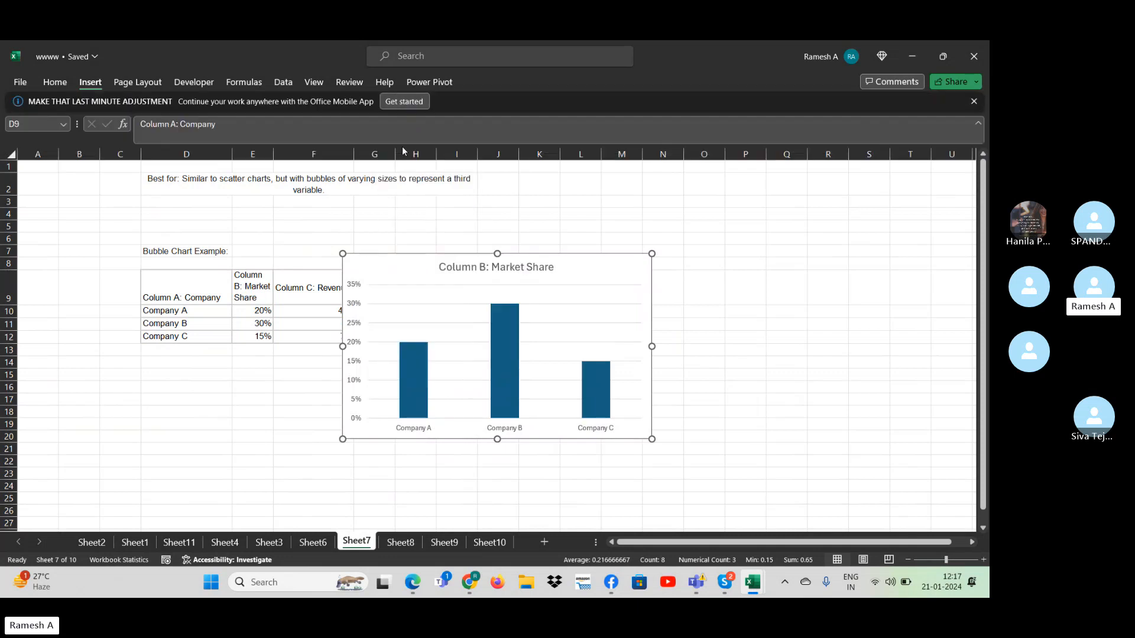
{"action": "left_click", "coordinate": [691, 425]}
- Paste the Hanuman picture into only the Company C column of the Sheet7 chart and select the Company B column
{"action": "left_click", "coordinate": [602, 401]}
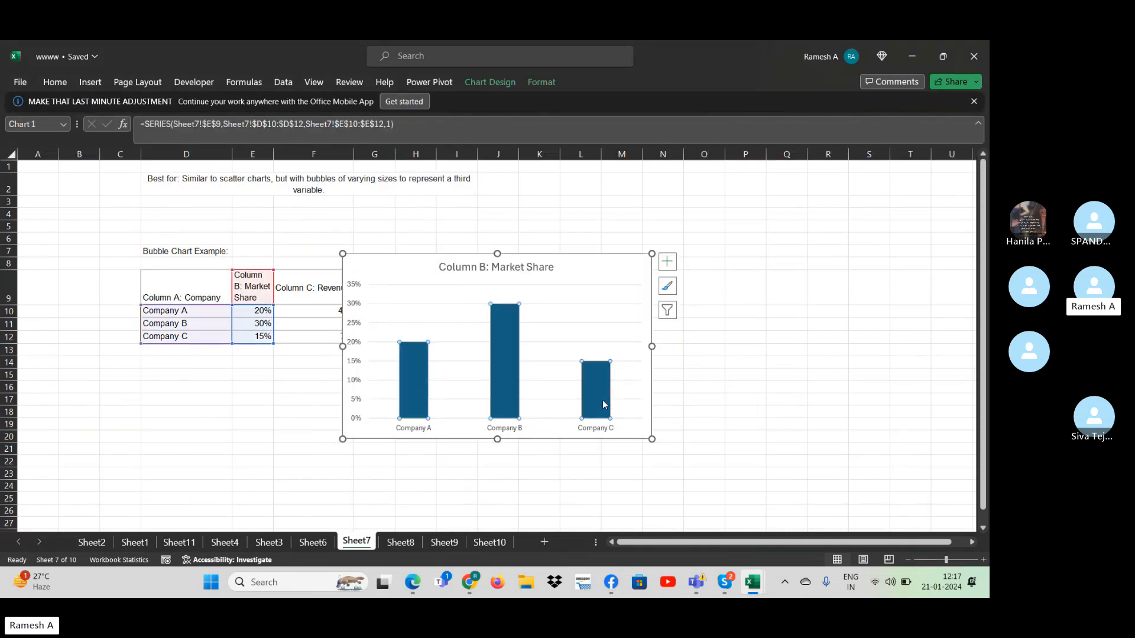
{"action": "left_click", "coordinate": [602, 400]}
{"action": "double_click", "coordinate": [602, 400]}
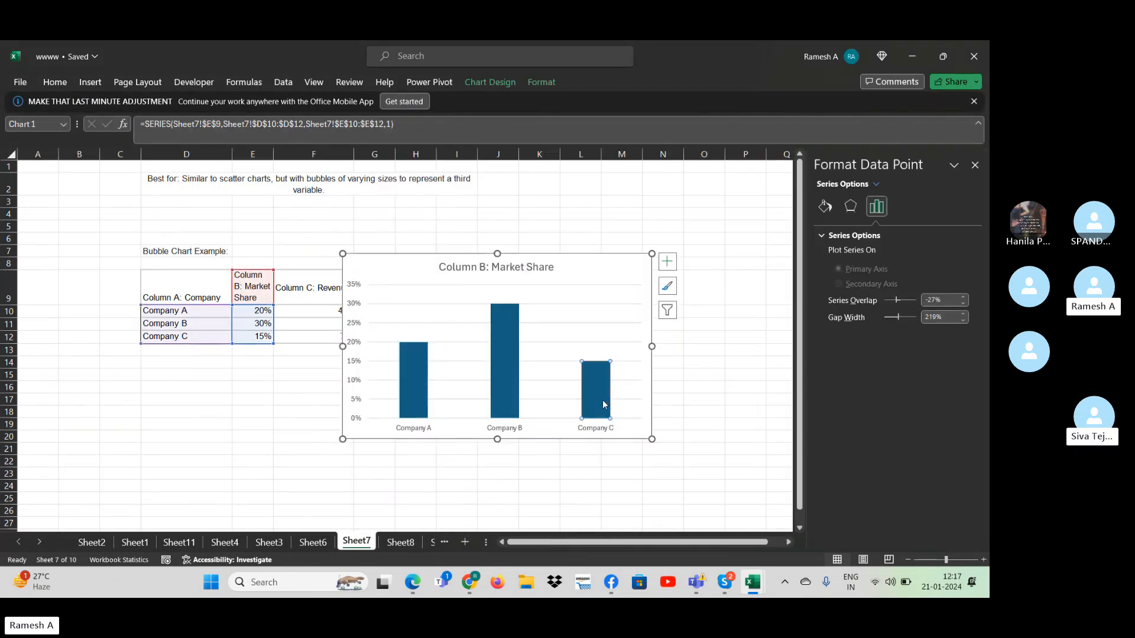
{"action": "key", "text": "ctrl+v"}
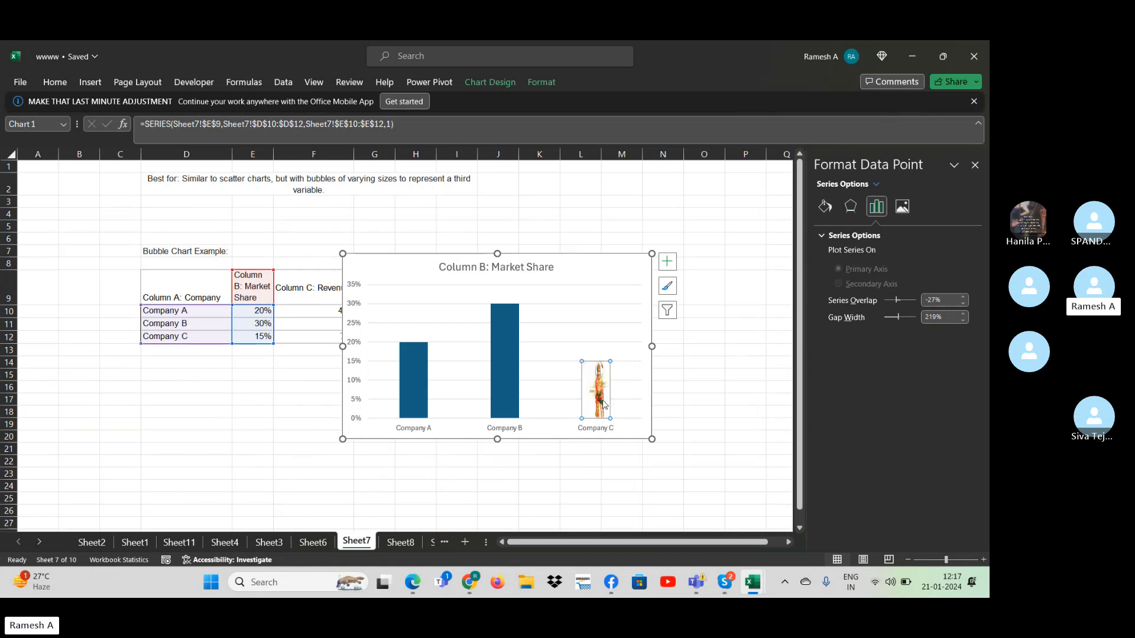
{"action": "left_click", "coordinate": [492, 353]}
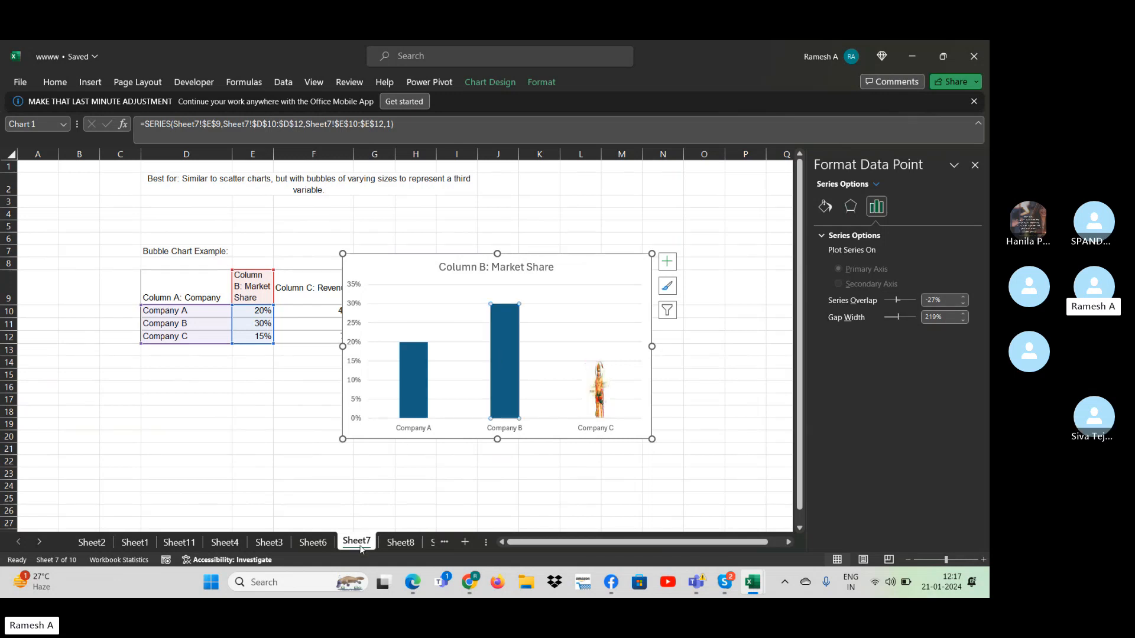
- Look through the workbook's sheets for another picture to use in the Company B column
{"action": "left_click", "coordinate": [400, 542]}
{"action": "left_click", "coordinate": [313, 541]}
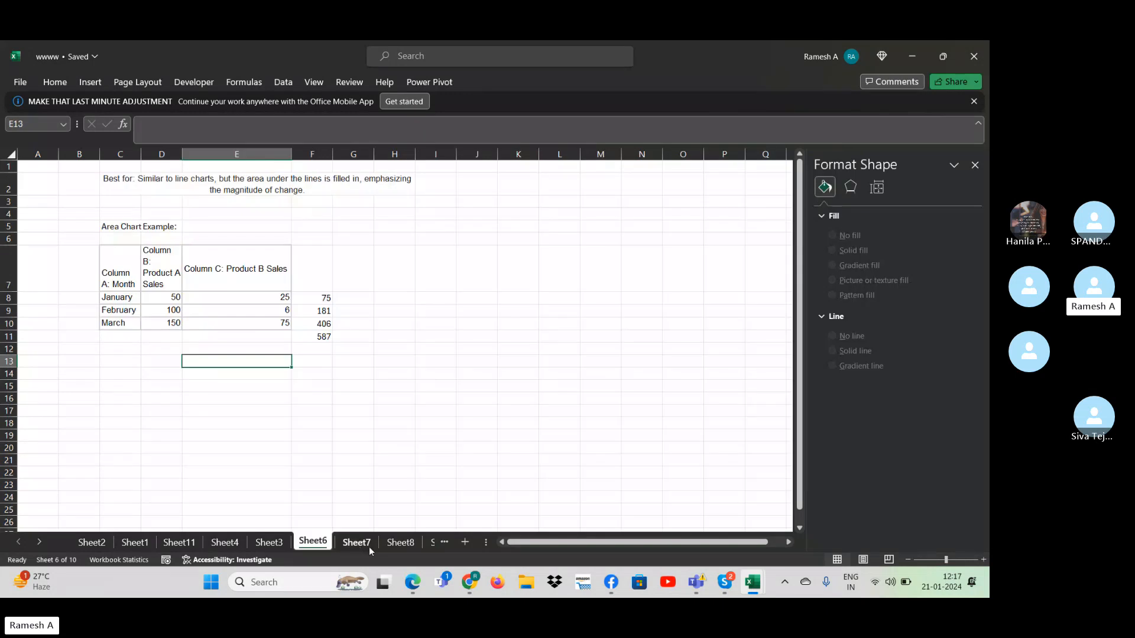
{"action": "left_click", "coordinate": [366, 543]}
{"action": "left_click", "coordinate": [269, 542]}
{"action": "left_click", "coordinate": [228, 545]}
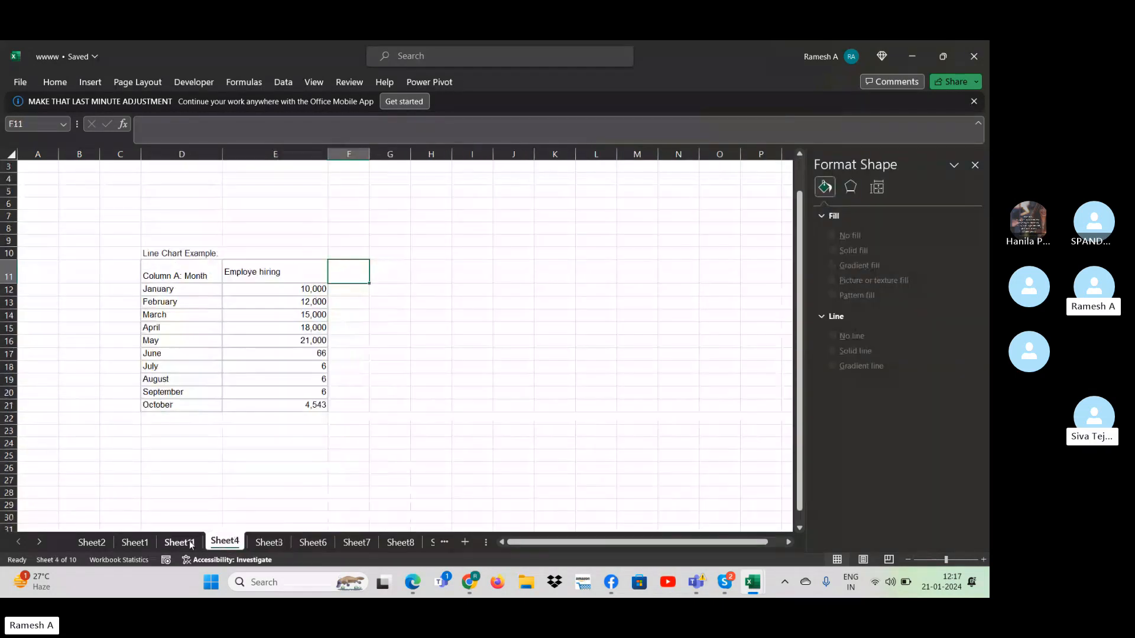
{"action": "left_click", "coordinate": [92, 543]}
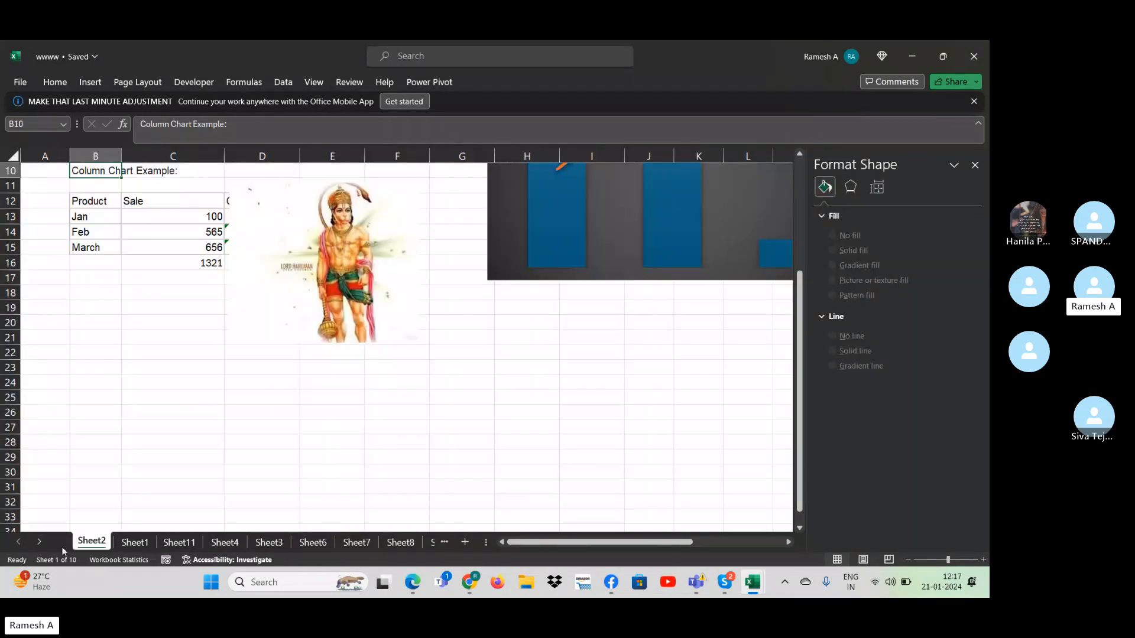
{"action": "left_click", "coordinate": [32, 543]}
{"action": "left_click", "coordinate": [431, 396]}
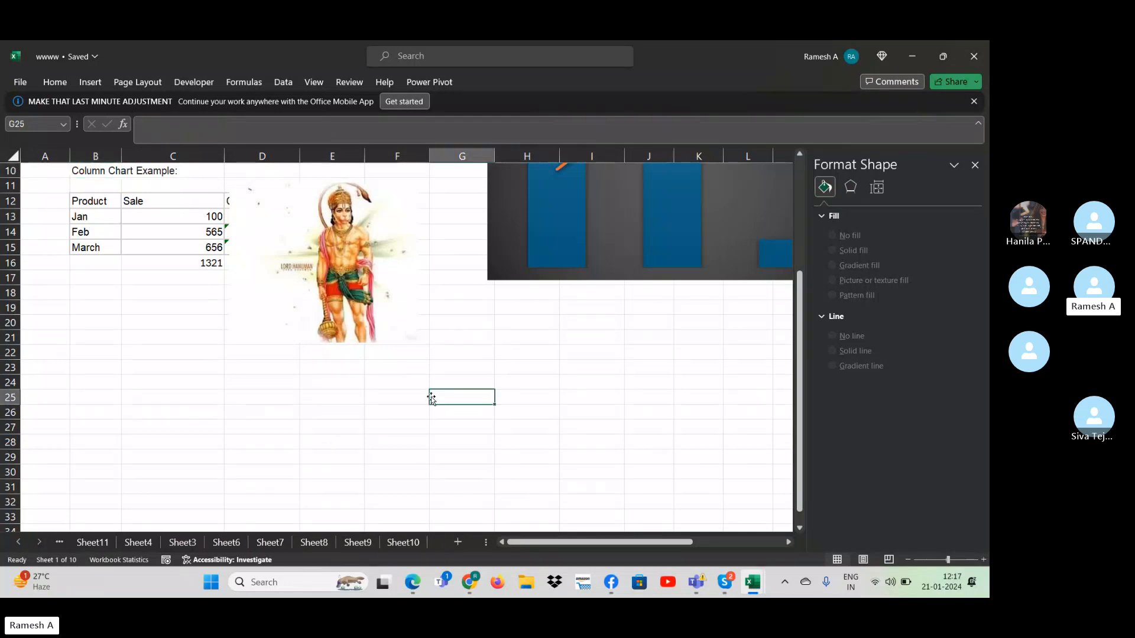
{"action": "key", "text": "Right"}
{"action": "key", "text": "Right"}
{"action": "key", "text": "Right"}
{"action": "key", "text": "Right"}
{"action": "key", "text": "Right"}
{"action": "key", "text": "Right"}
{"action": "key", "text": "Right"}
{"action": "key", "text": "Right"}
{"action": "key", "text": "Right"}
{"action": "key", "text": "Right"}
{"action": "key", "text": "Right"}
{"action": "key", "text": "Right"}
{"action": "key", "text": "Right"}
{"action": "key", "text": "Right"}
{"action": "key", "text": "Right"}
{"action": "key", "text": "Right"}
{"action": "key", "text": "Right"}
{"action": "key", "text": "Right"}
{"action": "key", "text": "Right"}
{"action": "key", "text": "Right"}
{"action": "key", "text": "Right"}
{"action": "key", "text": "ctrl+Up"}
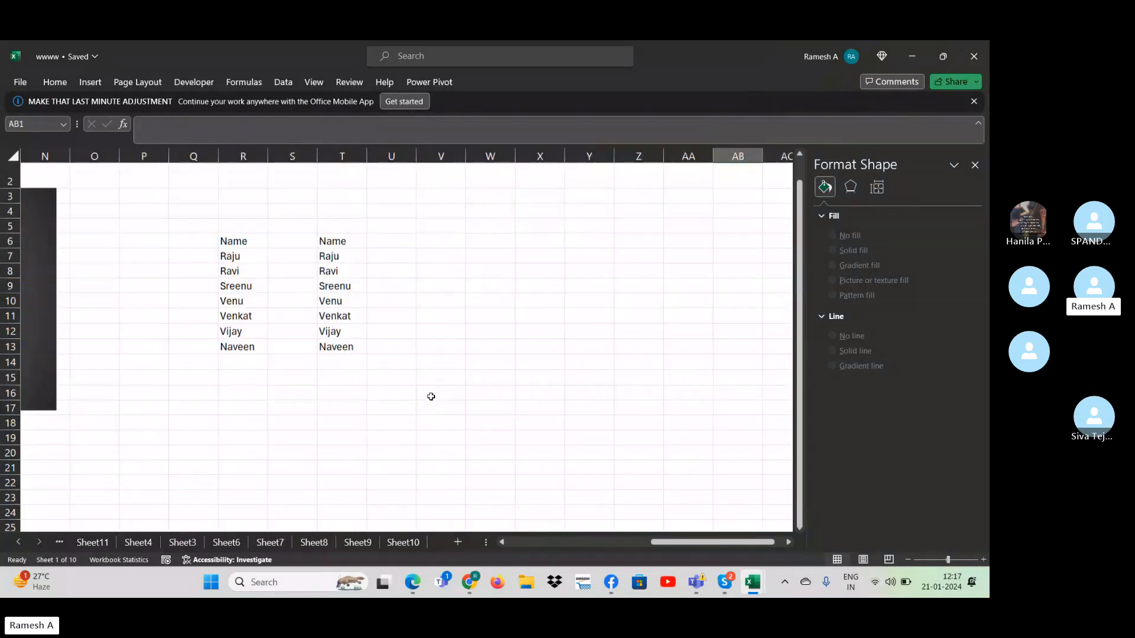
- Copy the gold logo picture from Sheet10 and paste it into the Company B column of the Sheet7 chart
{"action": "left_click", "coordinate": [358, 542]}
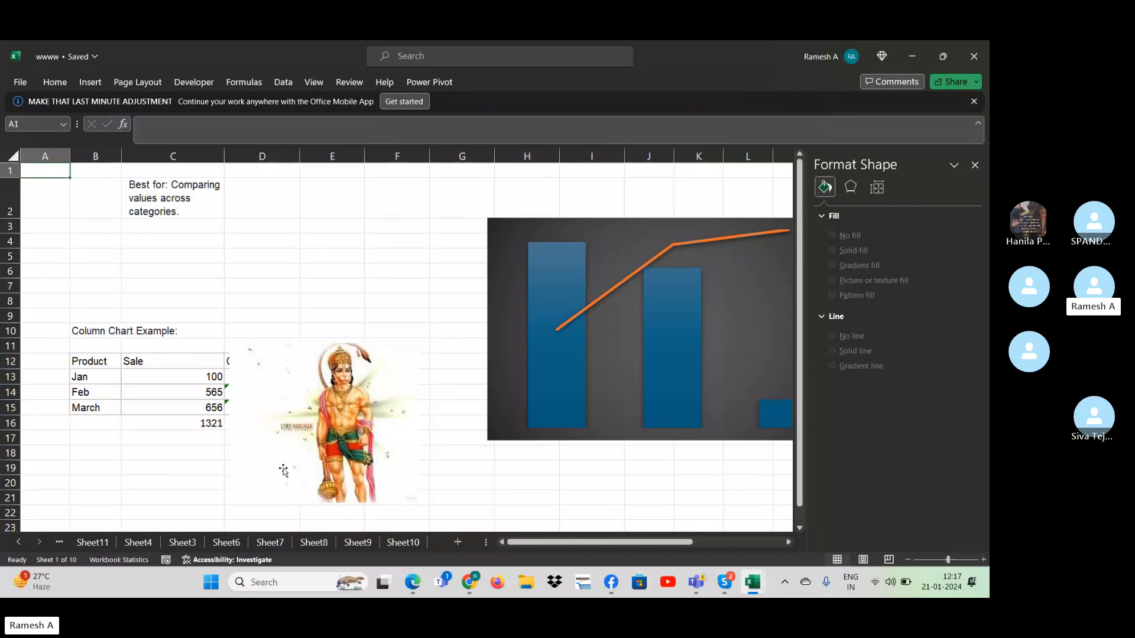
{"action": "left_click", "coordinate": [402, 541]}
{"action": "left_click", "coordinate": [715, 516]}
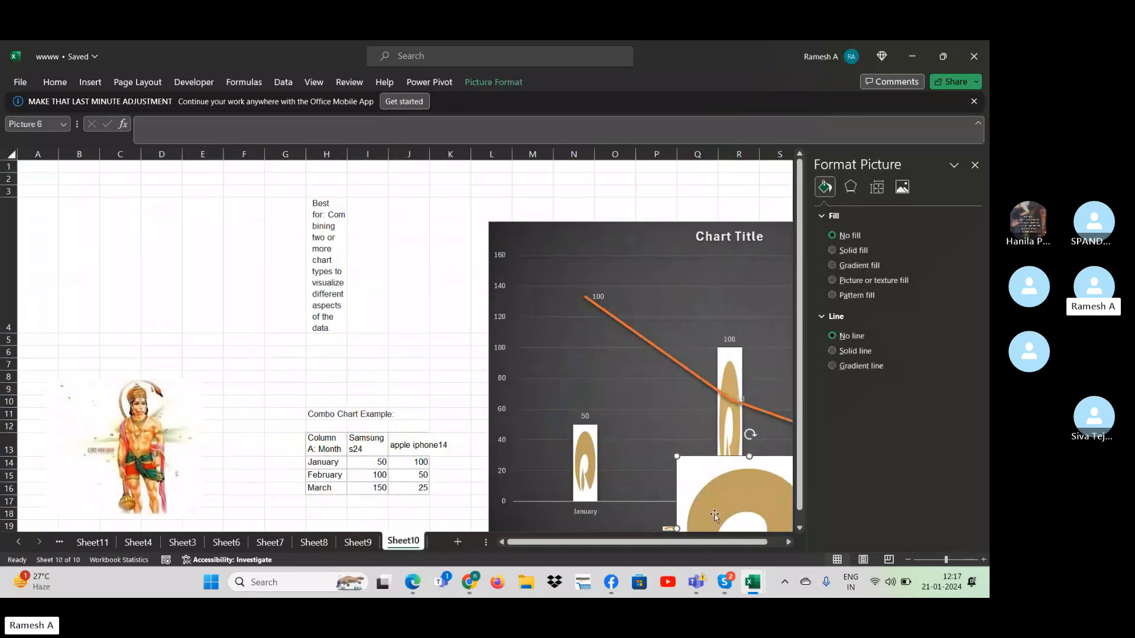
{"action": "left_click", "coordinate": [357, 542]}
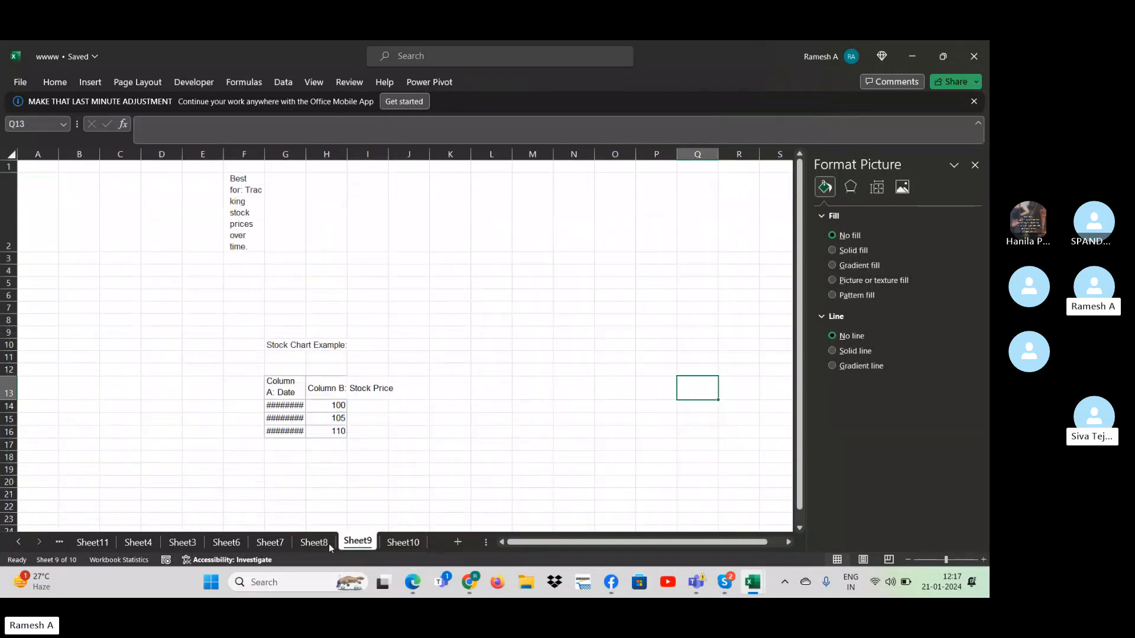
{"action": "left_click", "coordinate": [303, 543]}
{"action": "left_click", "coordinate": [270, 542]}
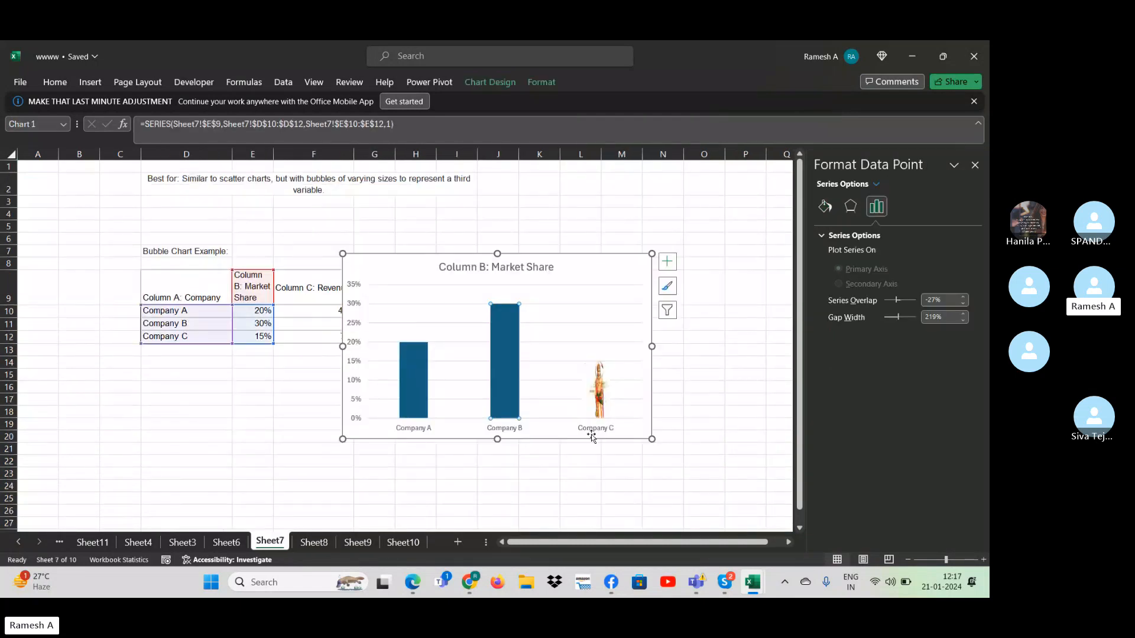
{"action": "key", "text": "ctrl+v"}
{"action": "left_click", "coordinate": [594, 500]}
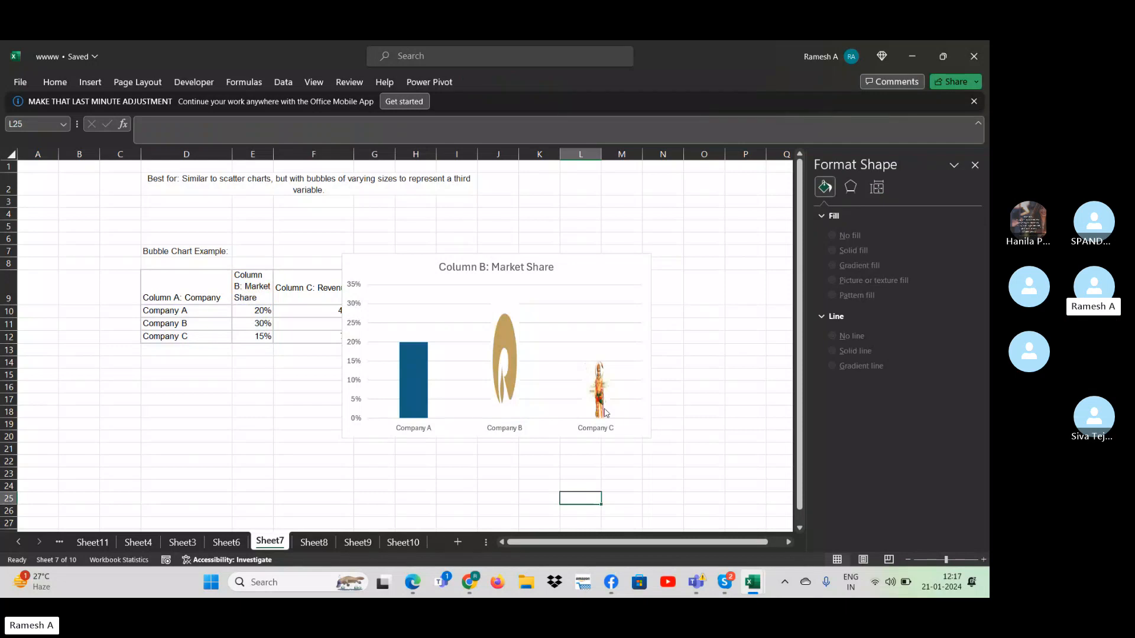
- Add data labels to the Market Share chart on Sheet7
{"action": "mouse_move", "coordinate": [511, 398]}
{"action": "left_click", "coordinate": [513, 359]}
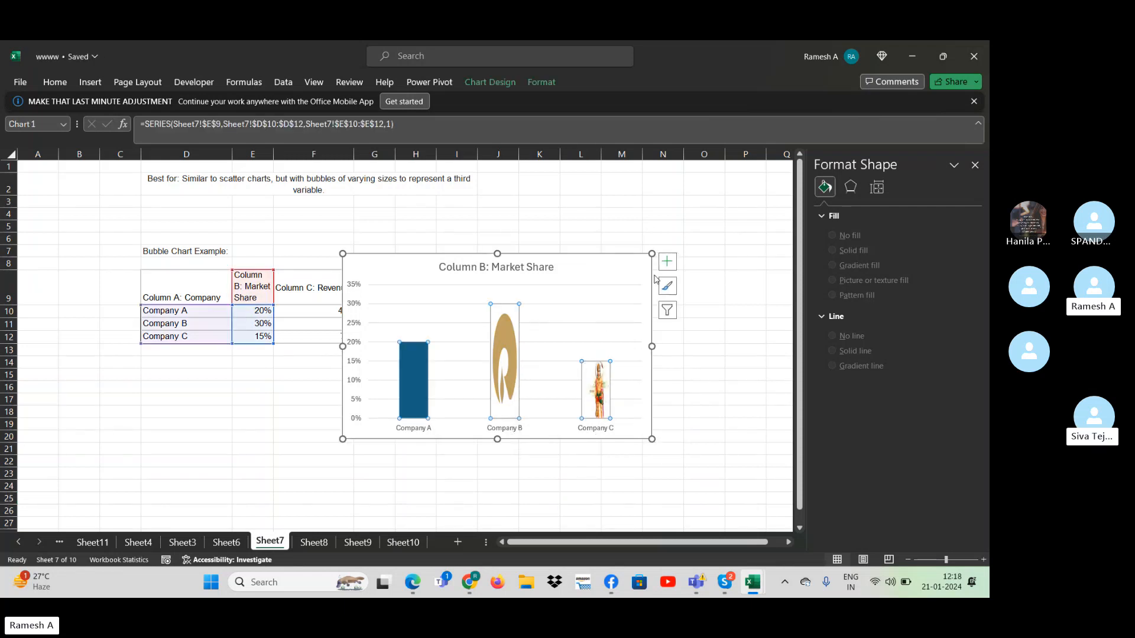
{"action": "left_click", "coordinate": [648, 279]}
{"action": "left_click", "coordinate": [666, 262]}
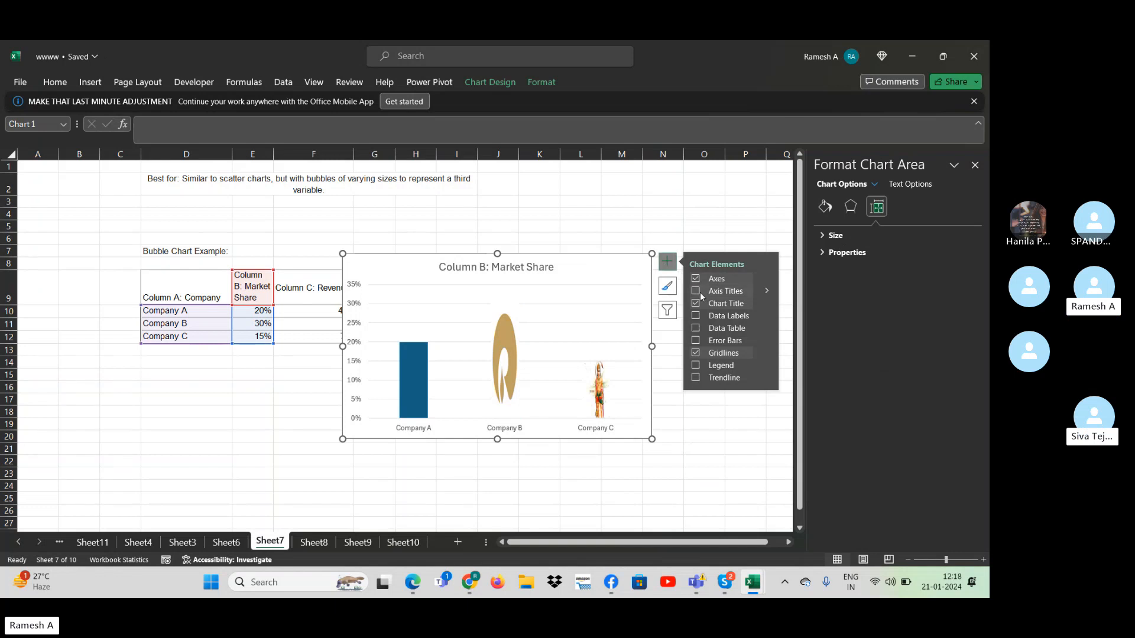
{"action": "left_click", "coordinate": [695, 316]}
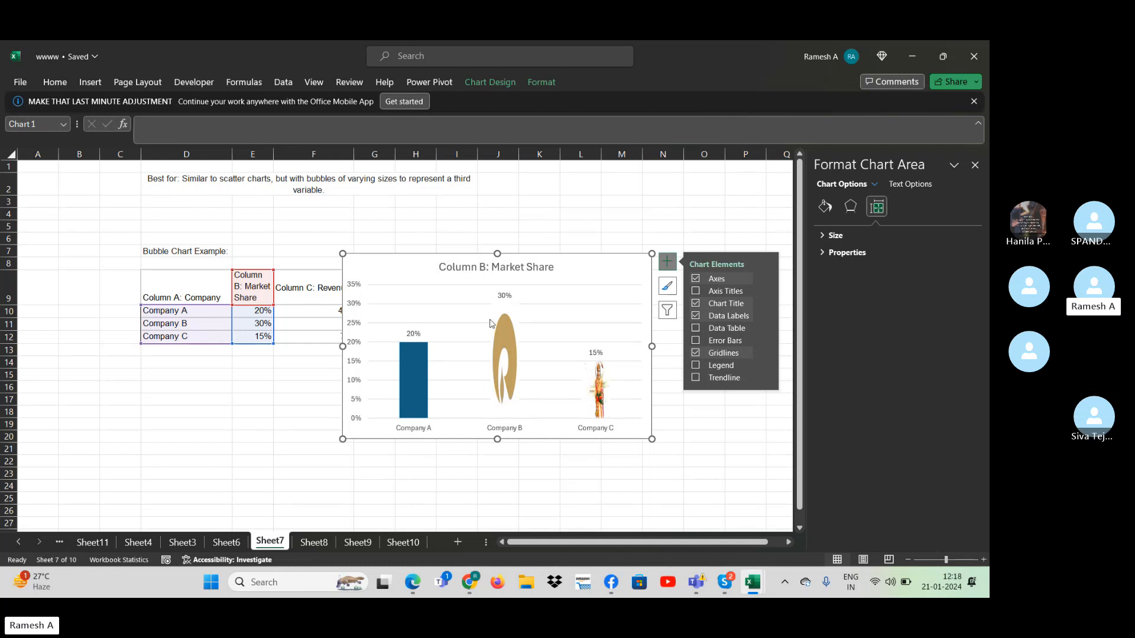
- Set Company C's market share in cell E12 to 65%
{"action": "left_click", "coordinate": [263, 325]}
{"action": "key", "text": "Down"}
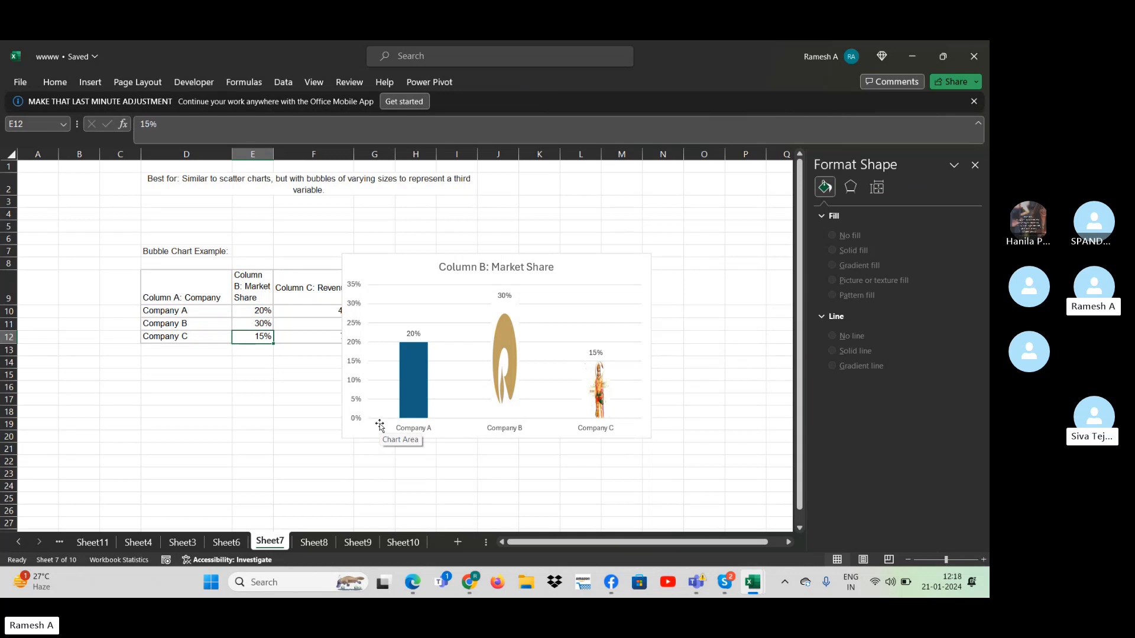
{"action": "type", "text": "65"}
{"action": "key", "text": "Return"}
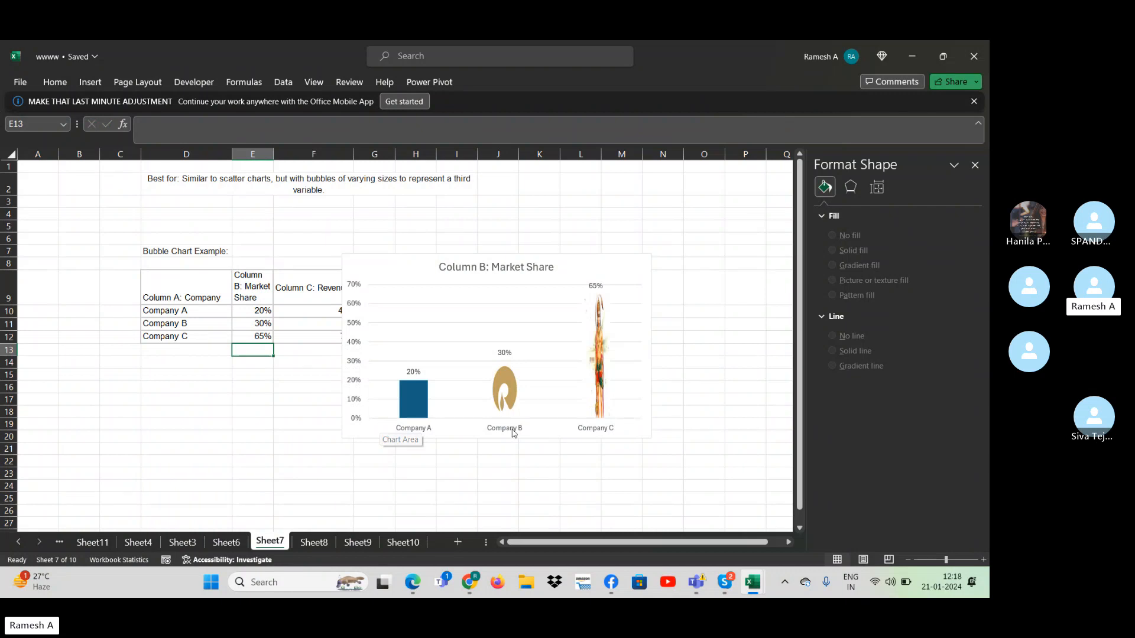
{"action": "left_click", "coordinate": [533, 488]}
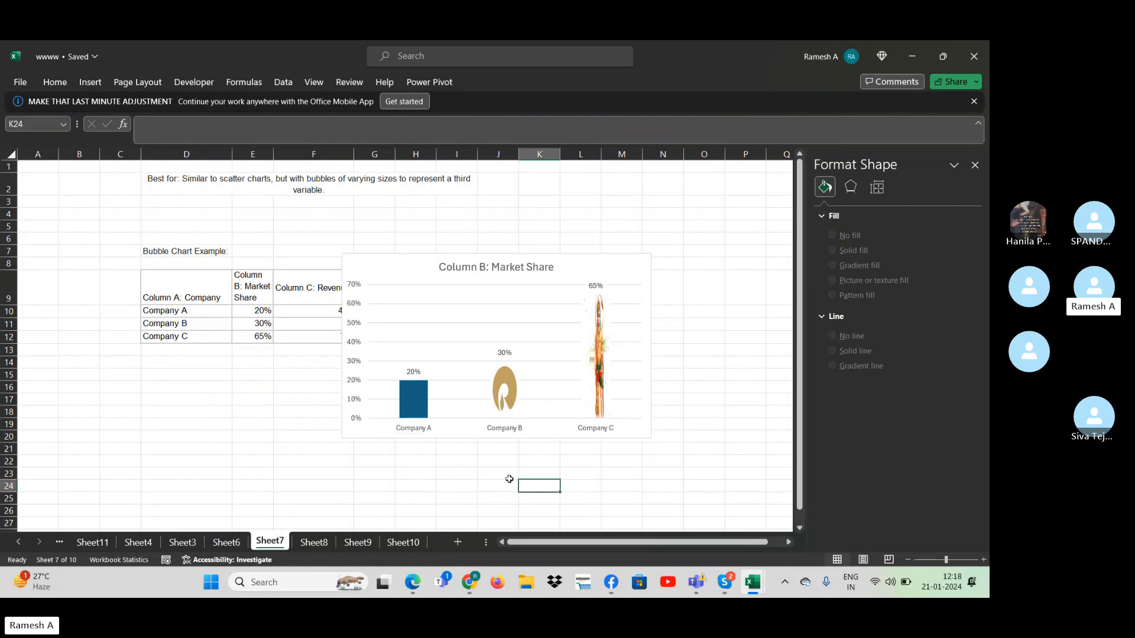
- Look through the example chart data on Sheet8, Sheet9 and Sheet10, and return to the scatter chart example on Sheet8
{"action": "left_click", "coordinate": [314, 542]}
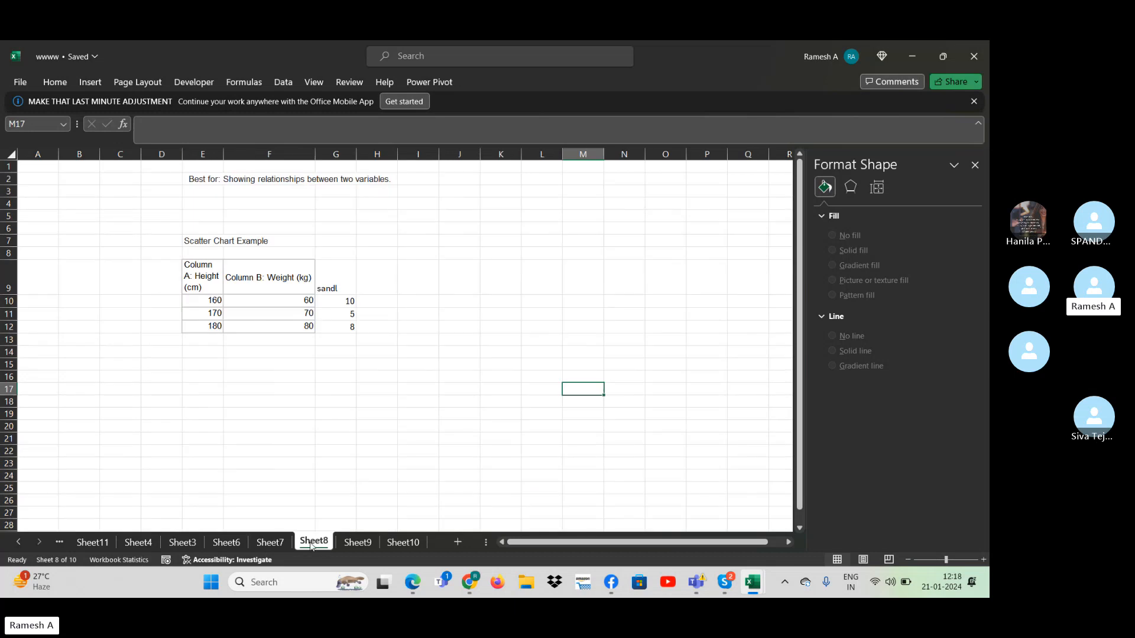
{"action": "left_click", "coordinate": [361, 546]}
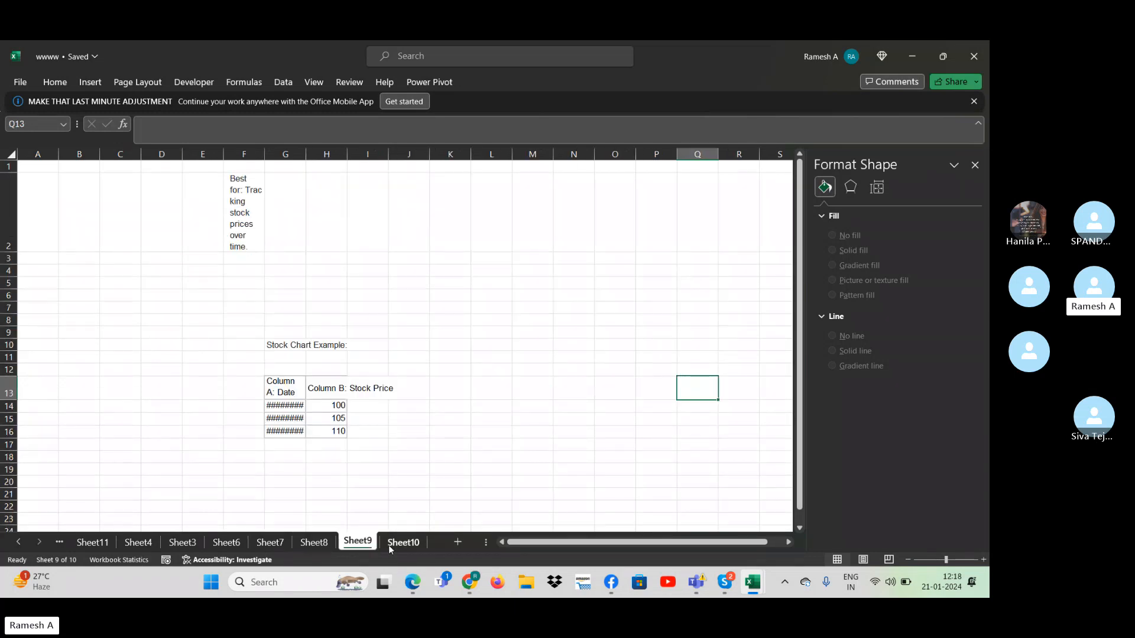
{"action": "left_click", "coordinate": [391, 544]}
{"action": "left_click", "coordinate": [358, 543]}
{"action": "left_click", "coordinate": [319, 544]}
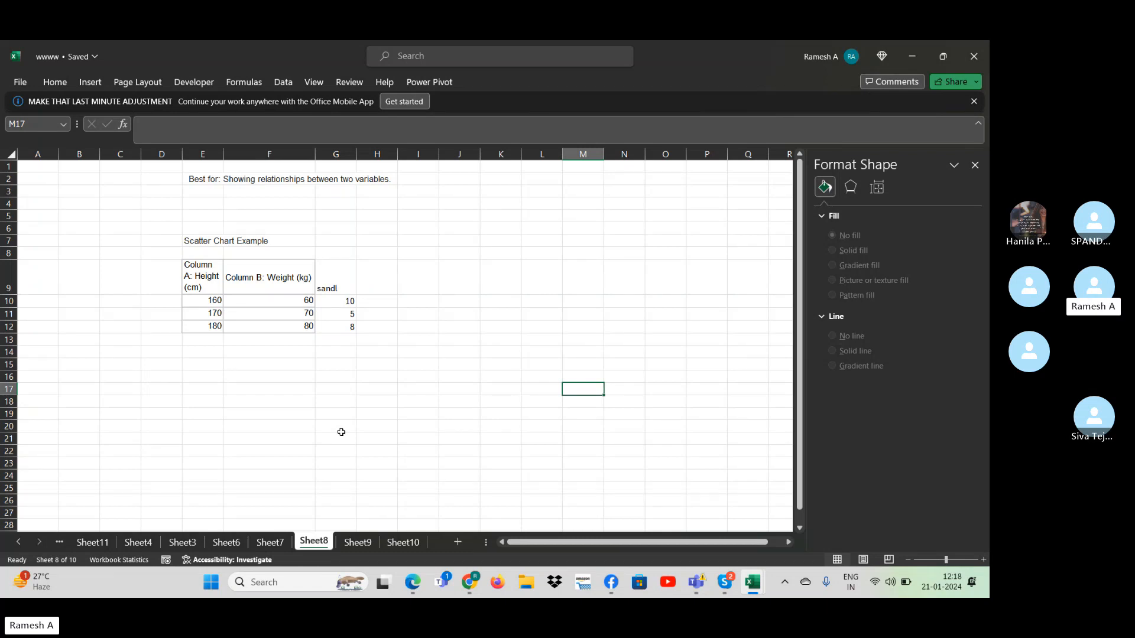
- Switch to Chrome and search Google for "sharemarket" in a new tab
{"action": "left_click", "coordinate": [724, 582]}
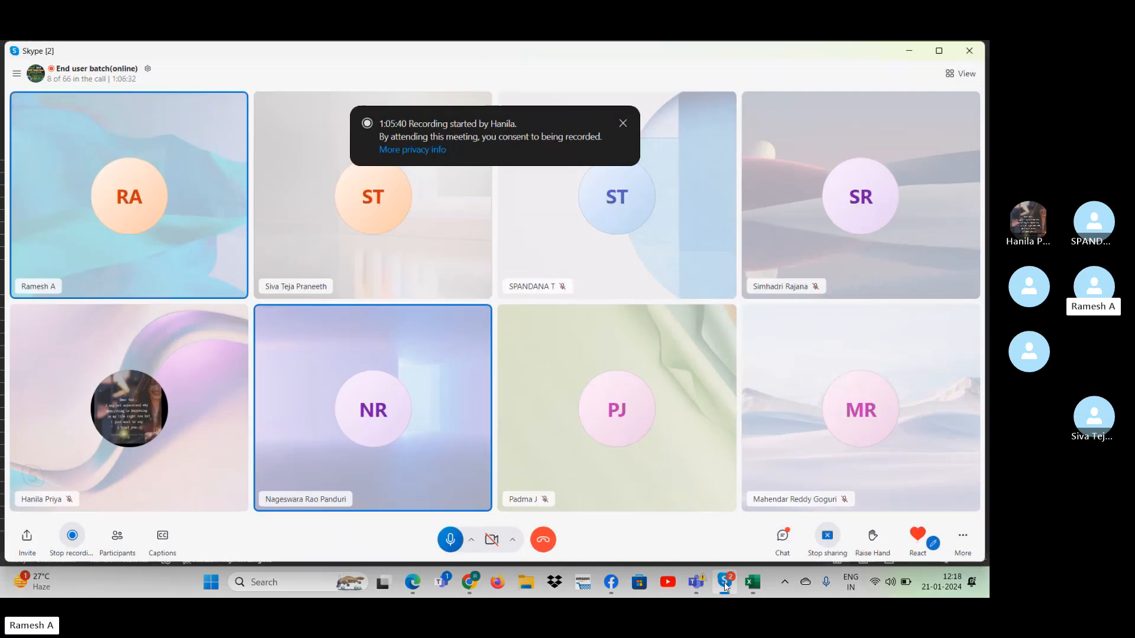
{"action": "left_click", "coordinate": [469, 583]}
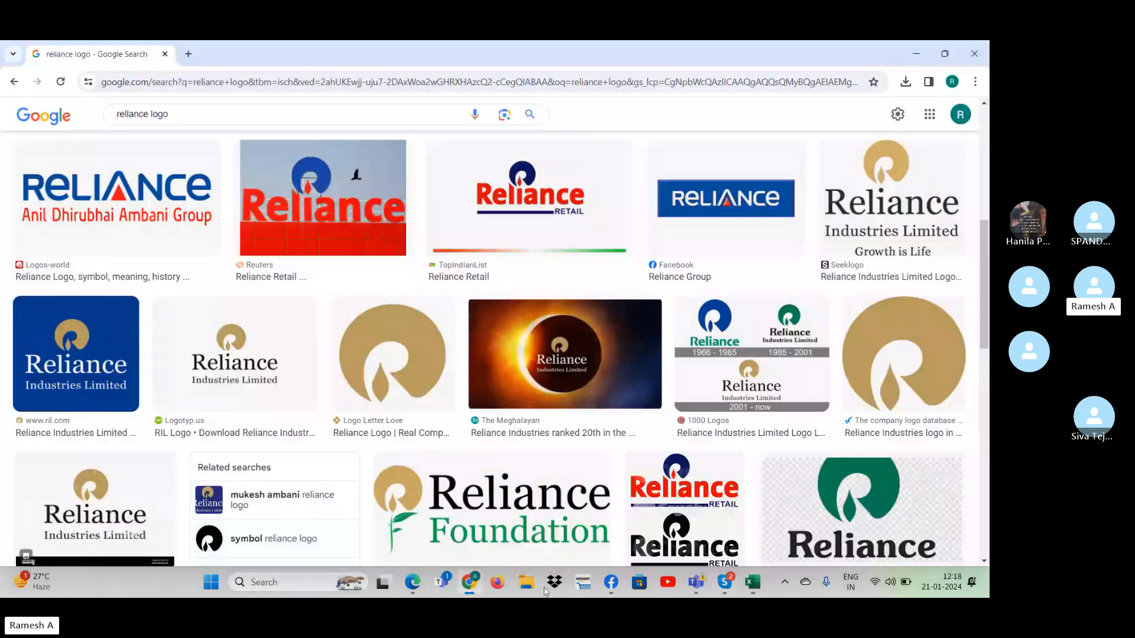
{"action": "double_click", "coordinate": [203, 55]}
{"action": "left_click", "coordinate": [207, 69]}
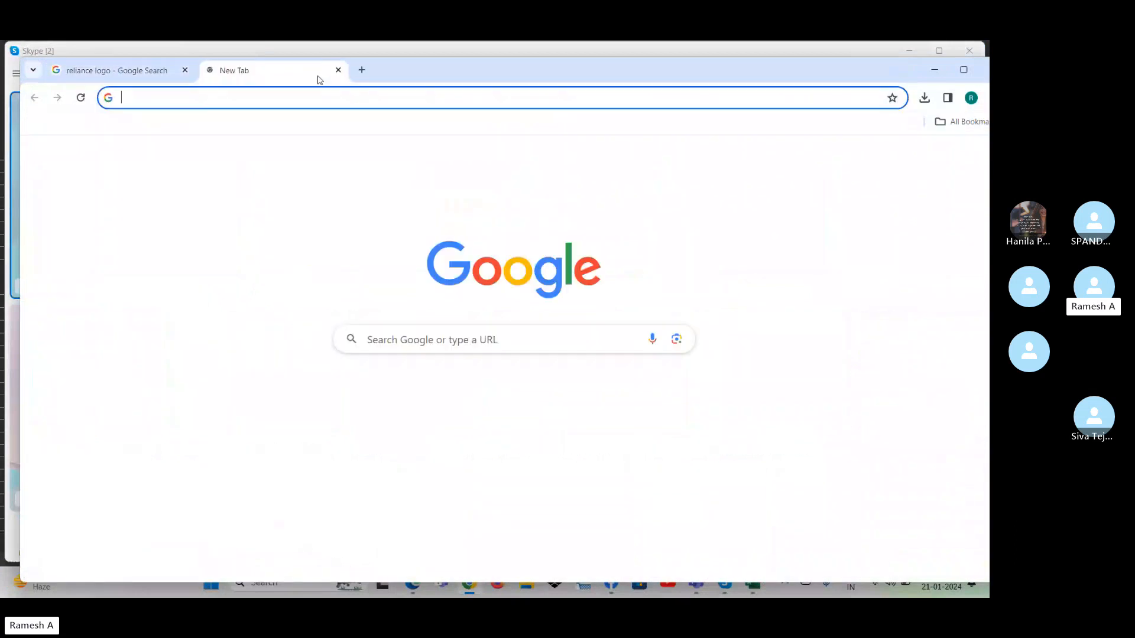
{"action": "double_click", "coordinate": [418, 73]}
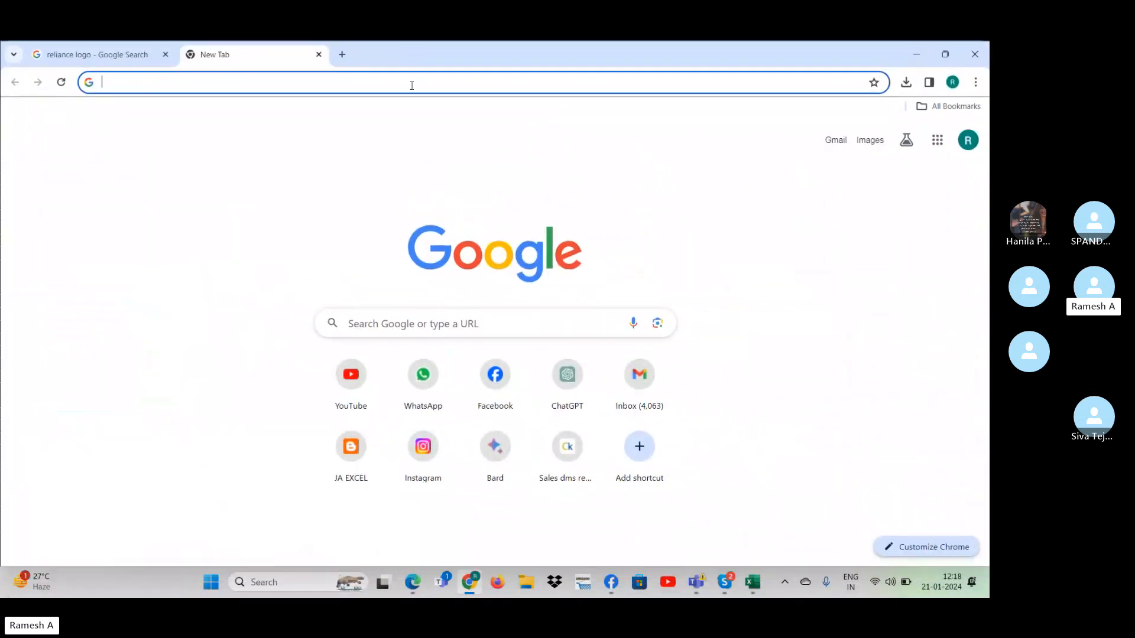
{"action": "left_click", "coordinate": [386, 328]}
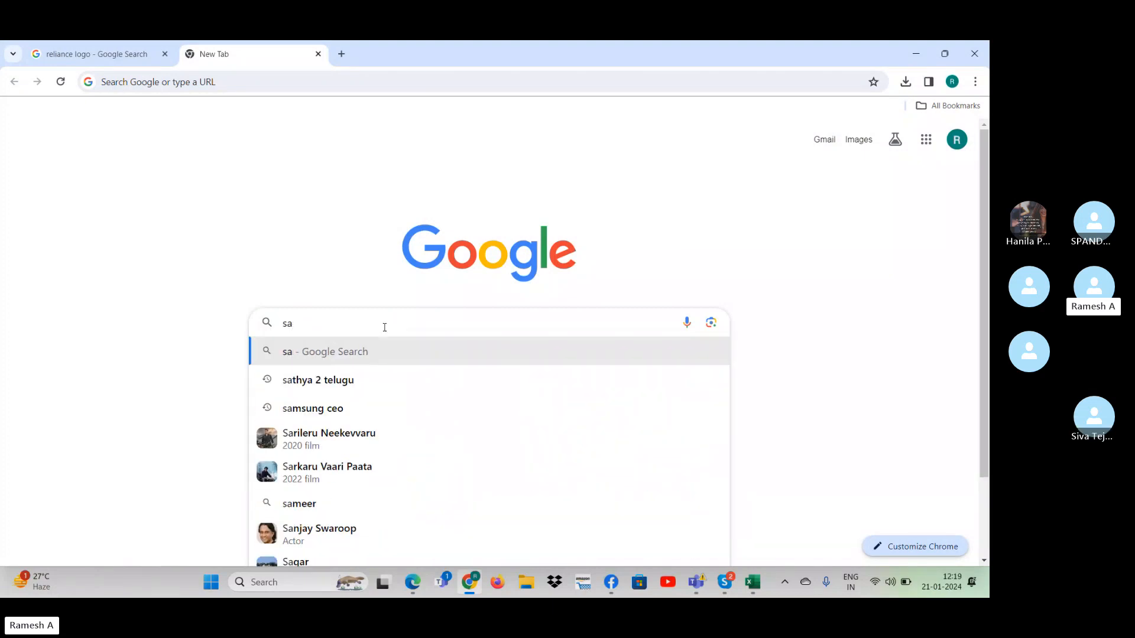
{"action": "type", "text": "share"}
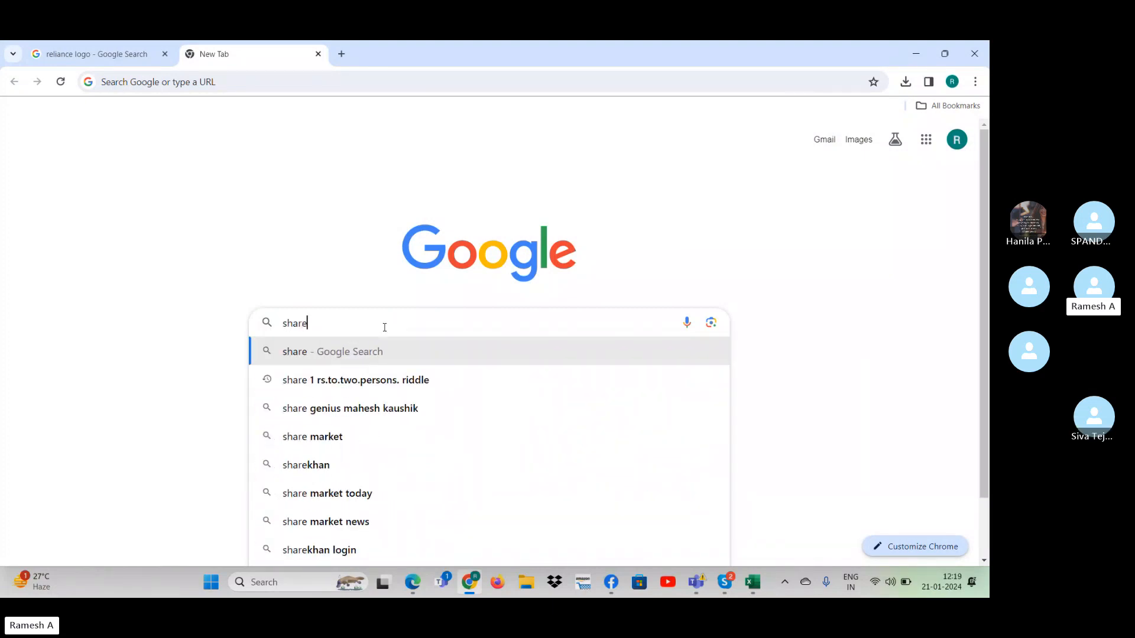
{"action": "type", "text": "market"}
{"action": "key", "text": "Return"}
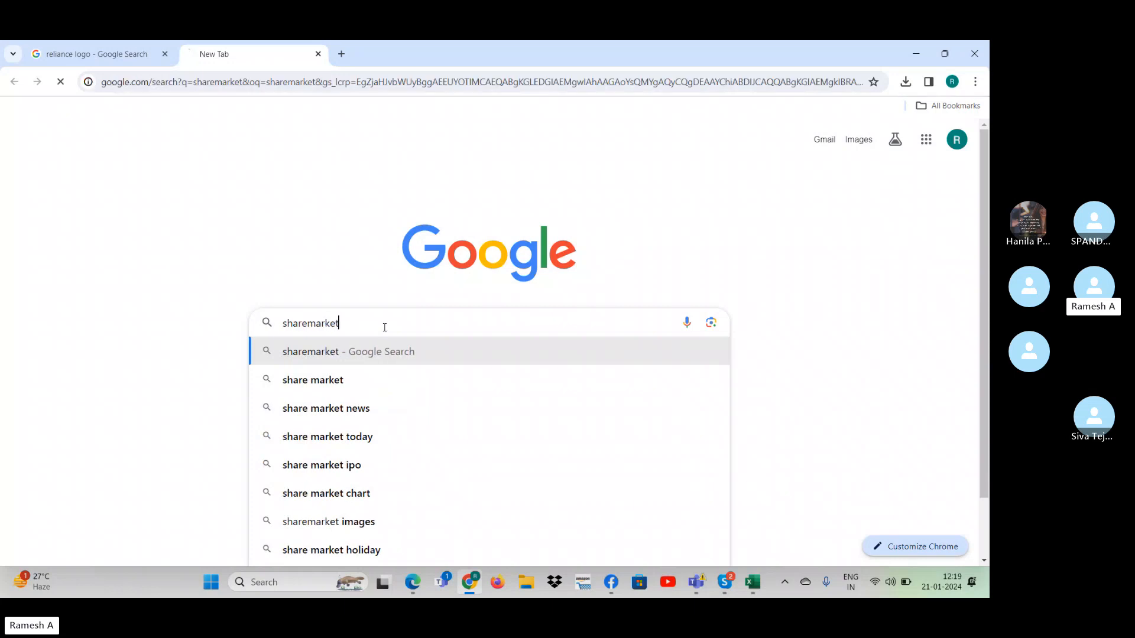
- Open the Moneycontrol stock markets page from the search results and skim its market news and figures
{"action": "left_click", "coordinate": [195, 252]}
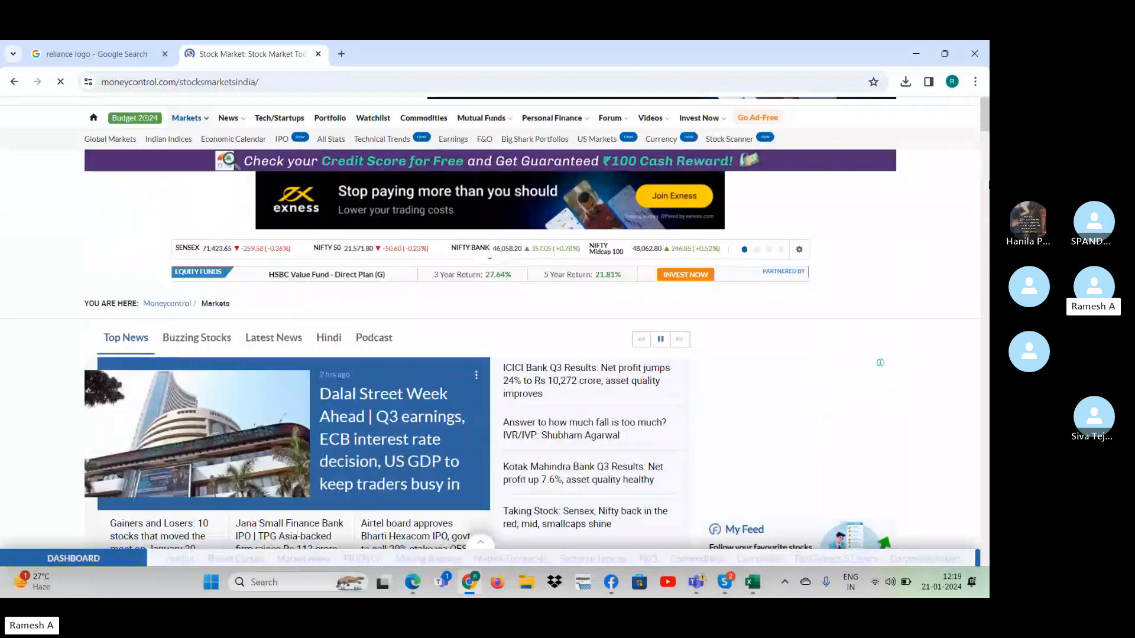
{"action": "scroll", "coordinate": [491, 325], "scroll_direction": "down", "scroll_amount": 10}
{"action": "scroll", "coordinate": [986, 213], "scroll_direction": "down", "scroll_amount": 10}
{"action": "scroll", "coordinate": [985, 213], "scroll_direction": "up", "scroll_amount": 5}
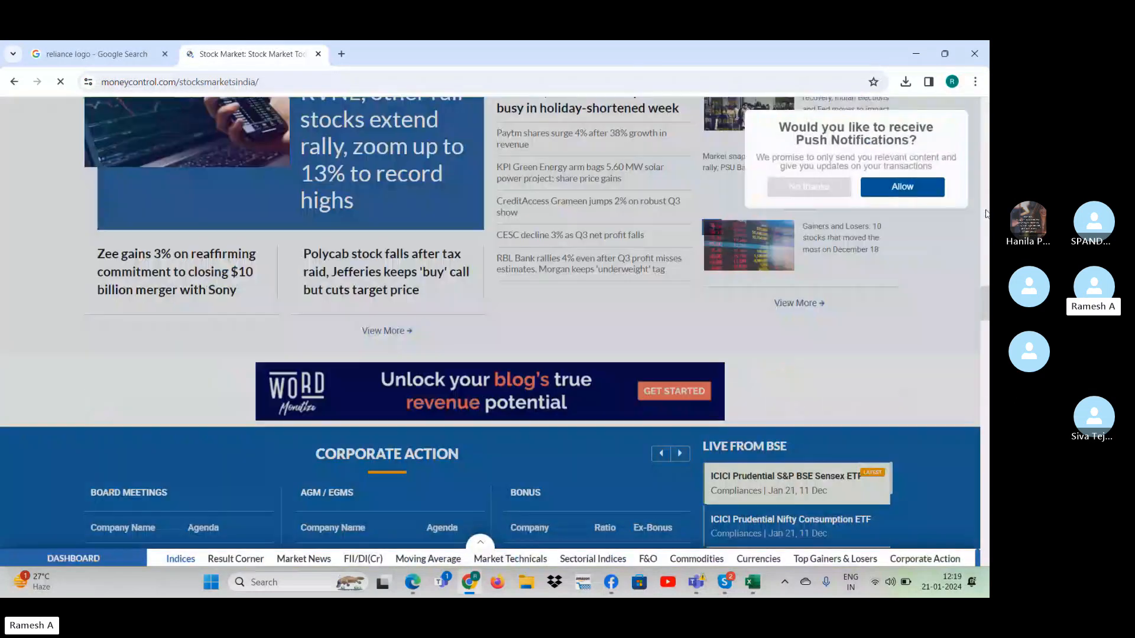
{"action": "scroll", "coordinate": [986, 212], "scroll_direction": "up", "scroll_amount": 10}
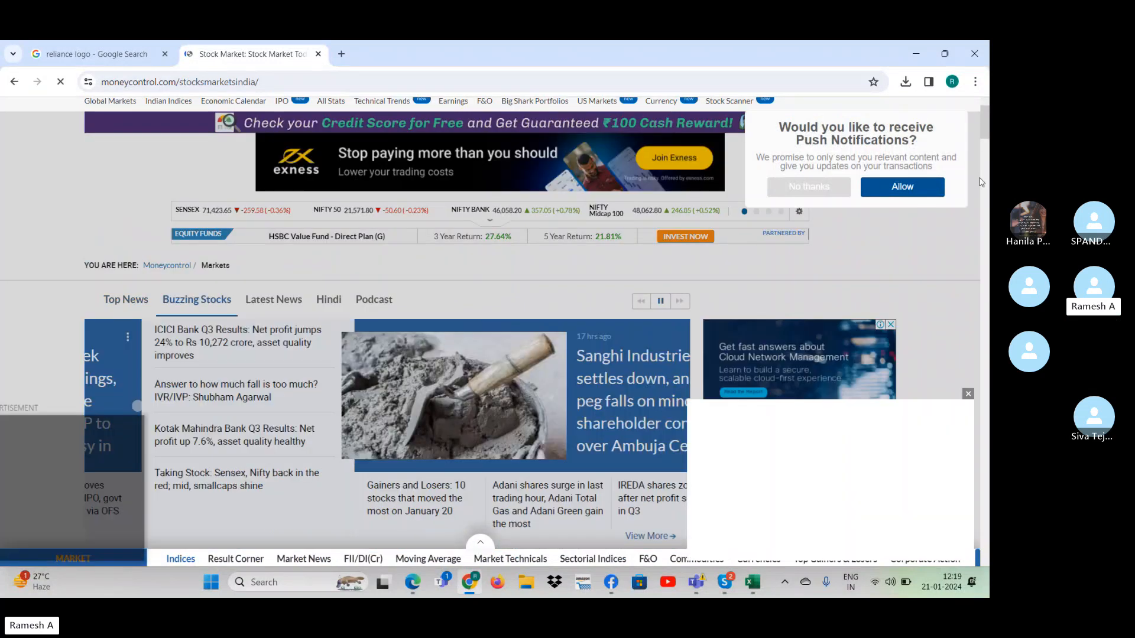
- Compare the Reliance logo results with the Moneycontrol page, and switch back to cell J11 on Sheet8 in Excel
{"action": "left_click", "coordinate": [97, 53]}
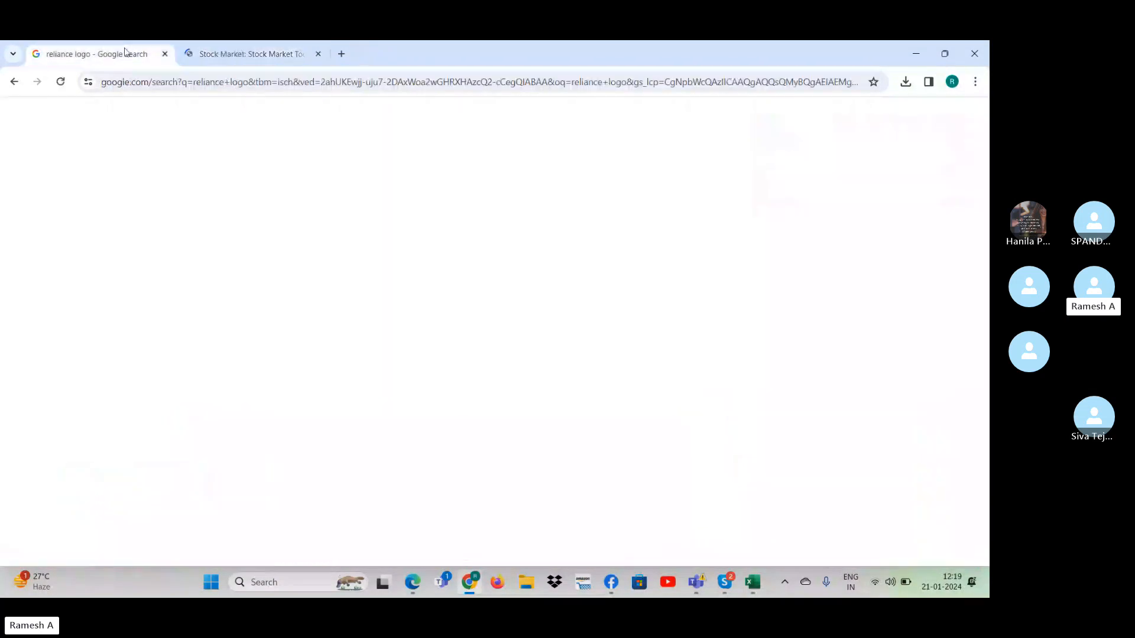
{"action": "left_click", "coordinate": [282, 52]}
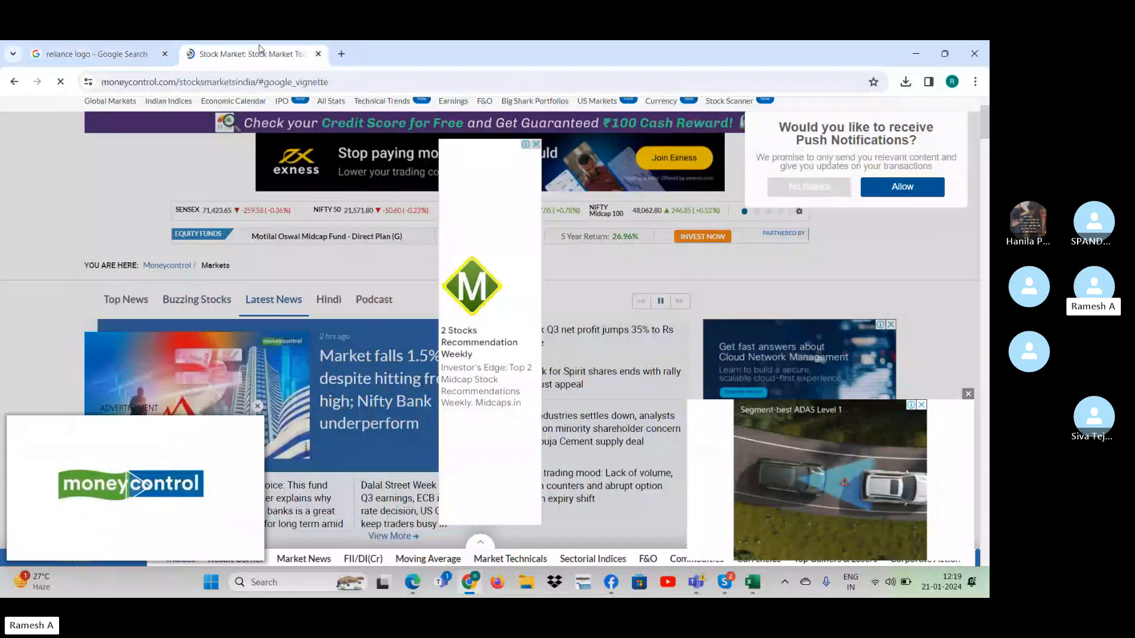
{"action": "left_click", "coordinate": [108, 54]}
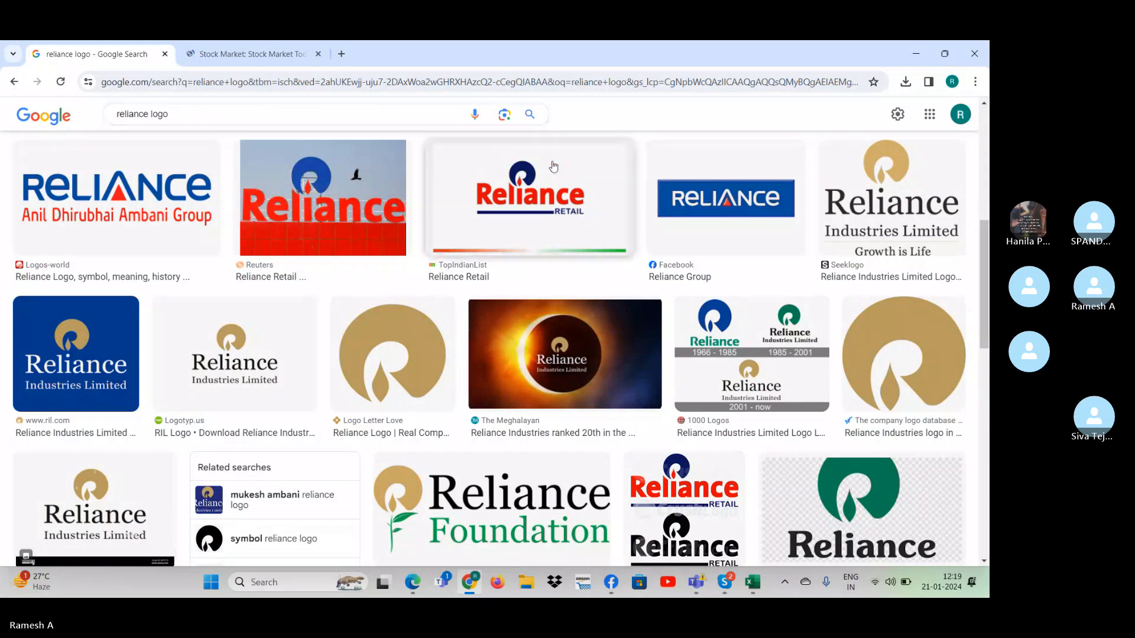
{"action": "key", "text": "alt+Tab"}
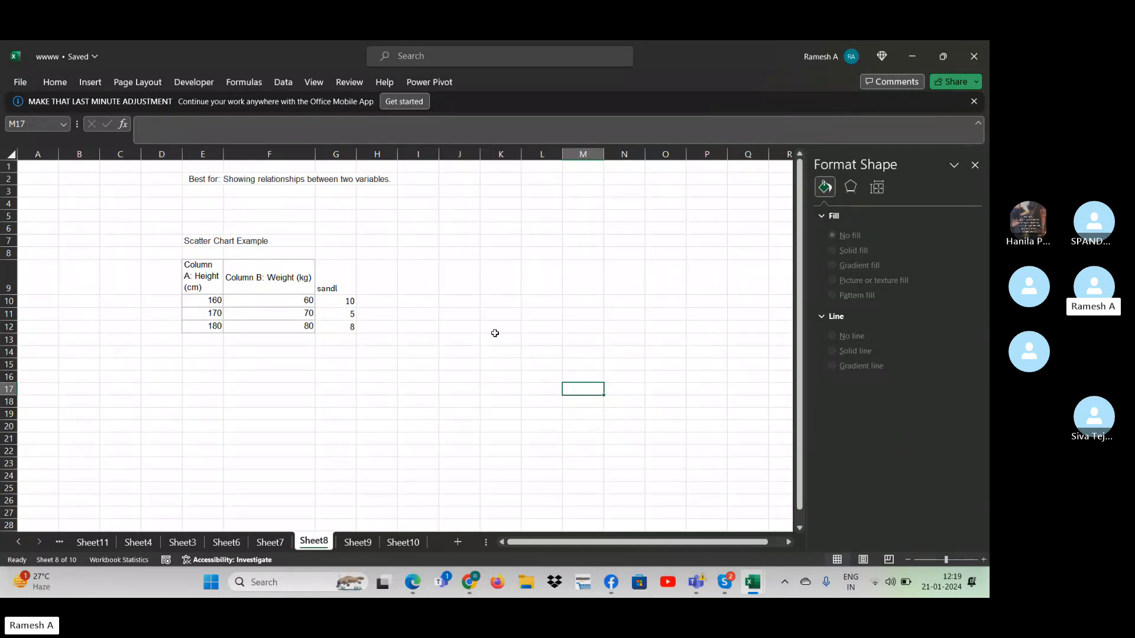
{"action": "left_click", "coordinate": [473, 312]}
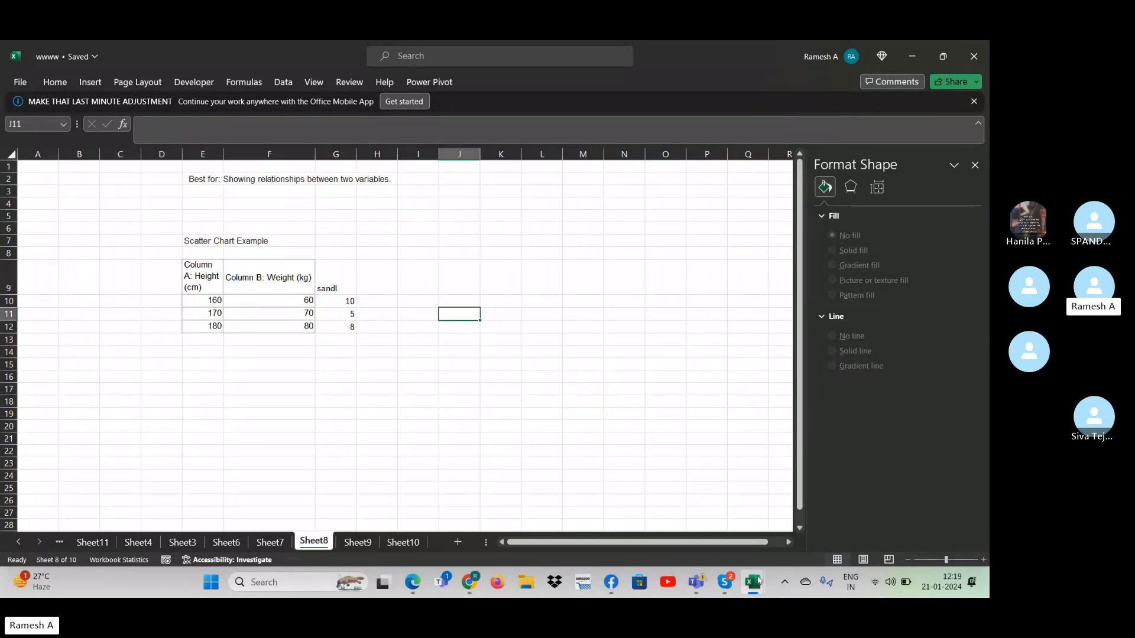
- Switch to the Skype call, open its chat and send the contact phone number to the group
{"action": "left_click", "coordinate": [725, 582]}
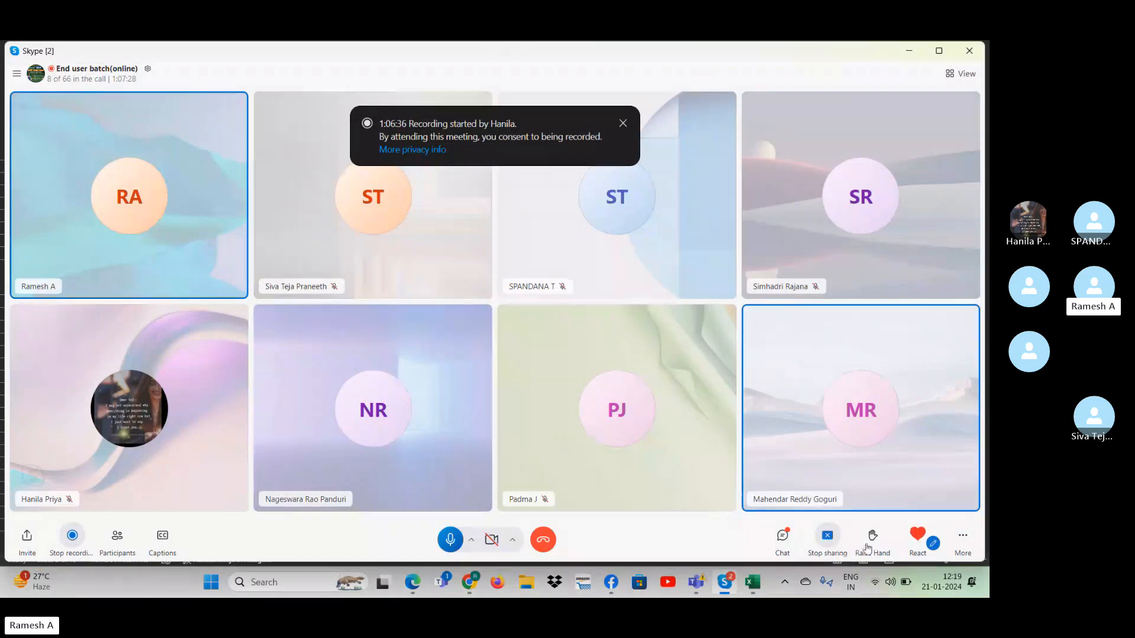
{"action": "left_click", "coordinate": [782, 537]}
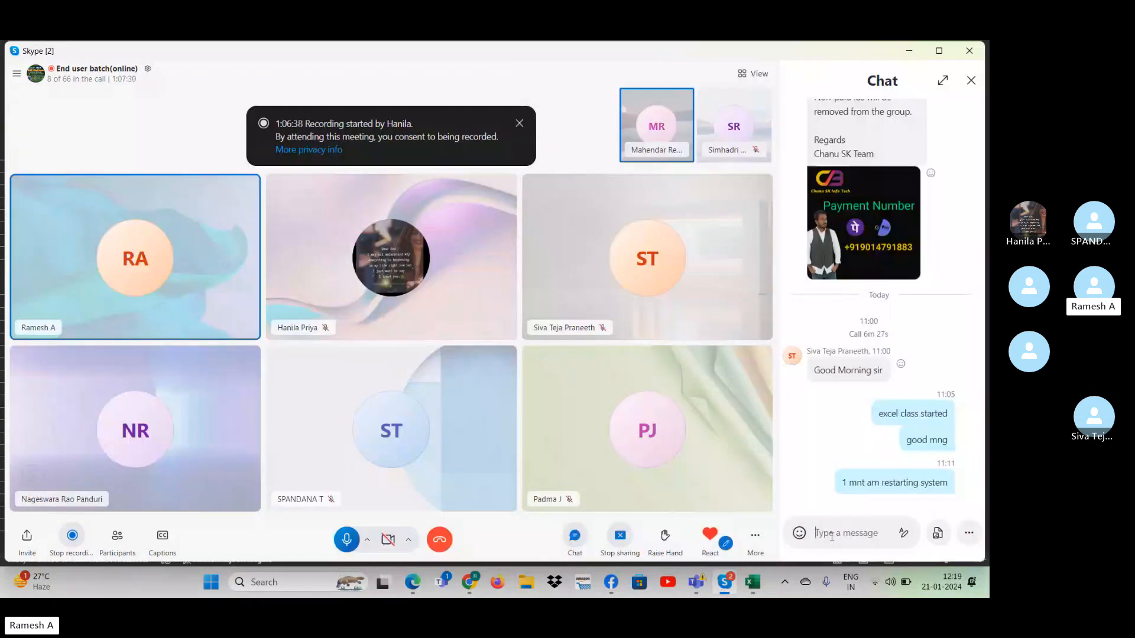
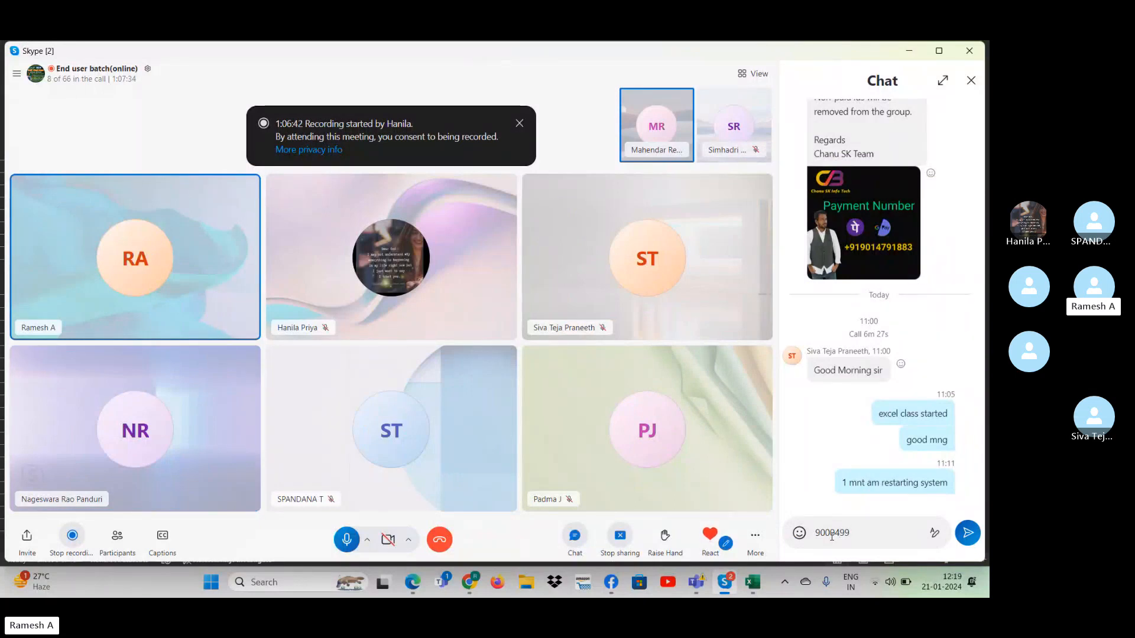
{"action": "key", "text": "Return"}
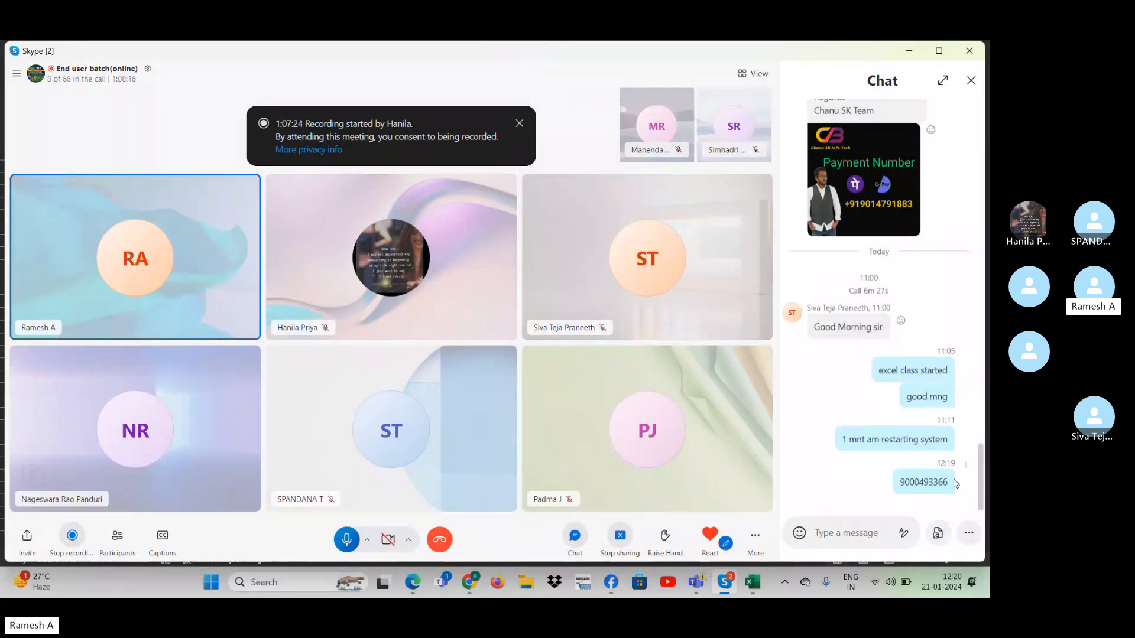
- Switch to the Syllabus workbook in Excel and enter the contact phone number in cell J14
{"action": "left_click", "coordinate": [753, 583]}
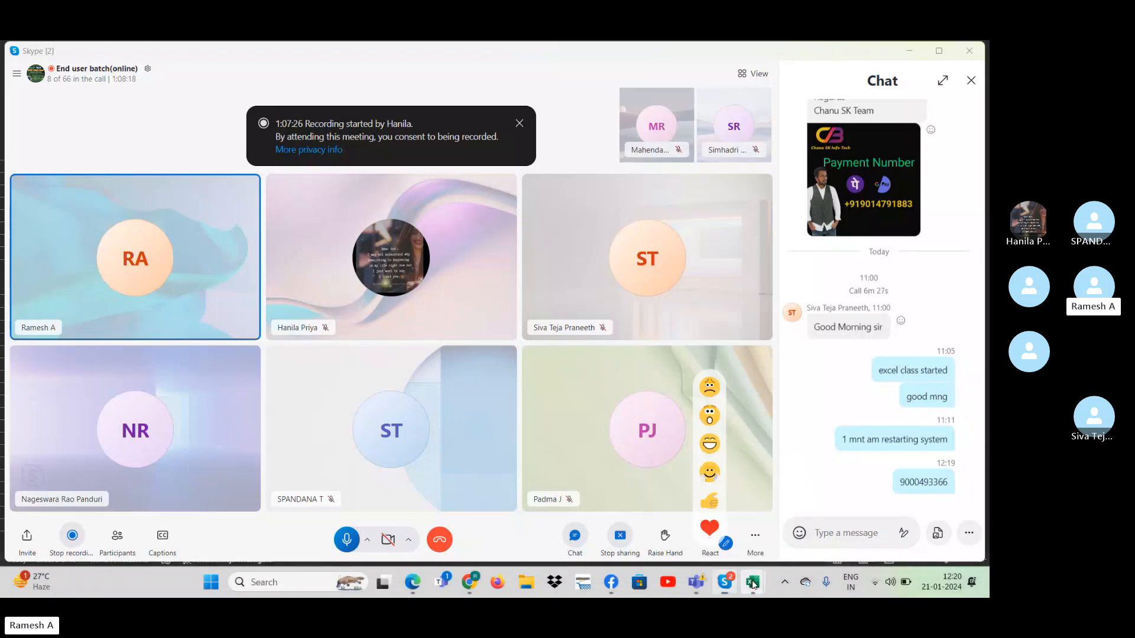
{"action": "right_click", "coordinate": [752, 583]}
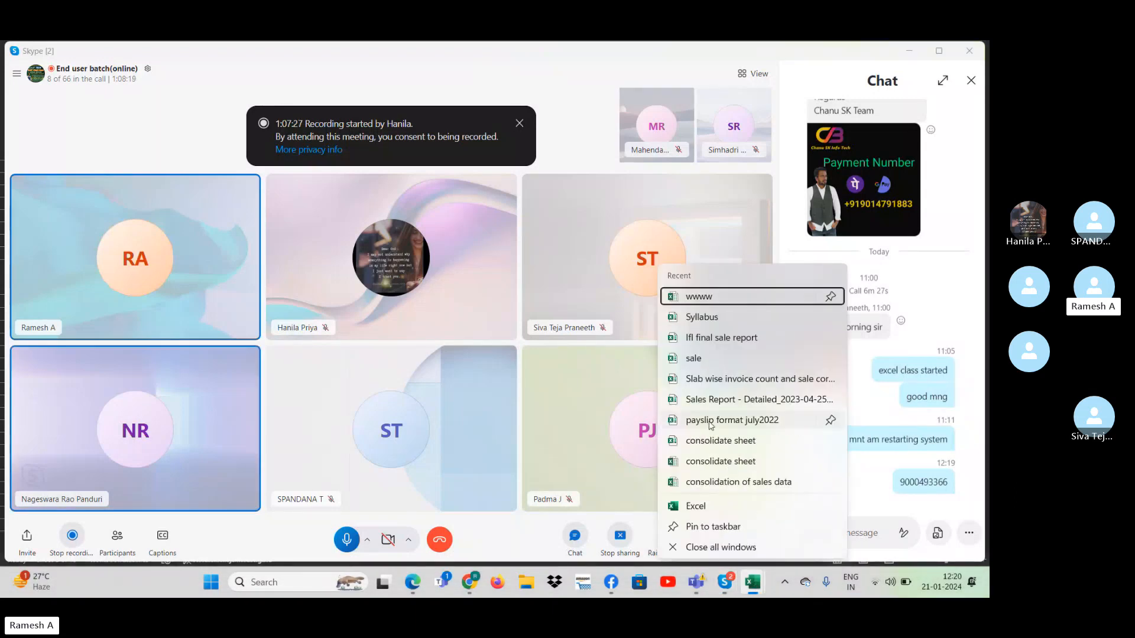
{"action": "left_click", "coordinate": [747, 591]}
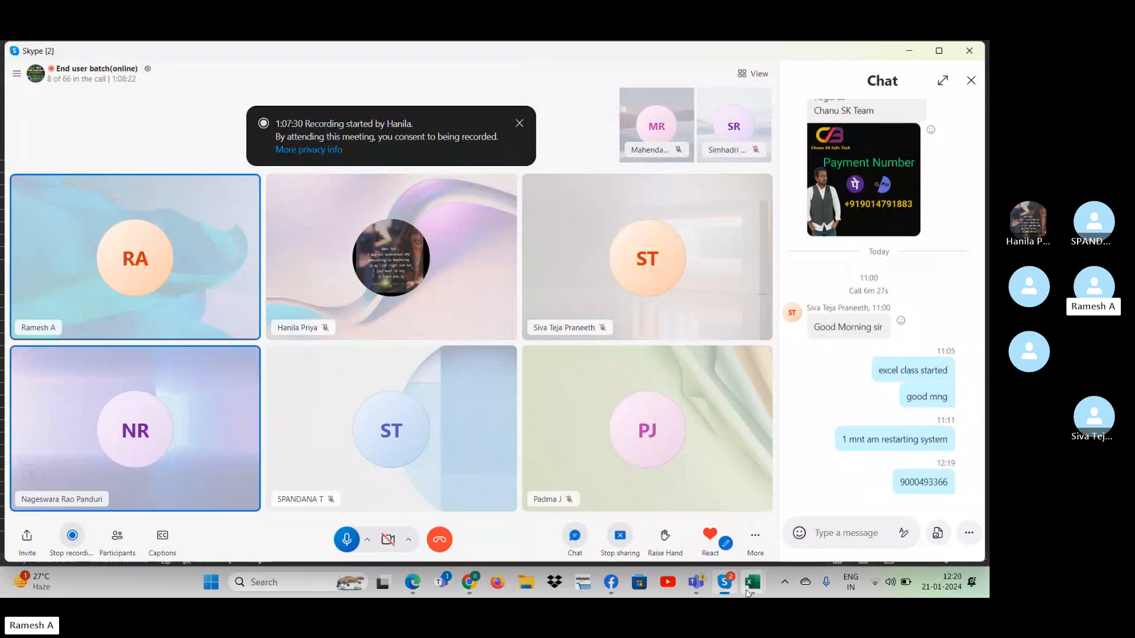
{"action": "key", "text": "alt+Tab"}
{"action": "key", "text": "alt+Tab"}
{"action": "key", "text": "alt+Tab"}
{"action": "key", "text": "alt+Tab"}
{"action": "key", "text": "alt+Tab"}
{"action": "key", "text": "alt+Tab"}
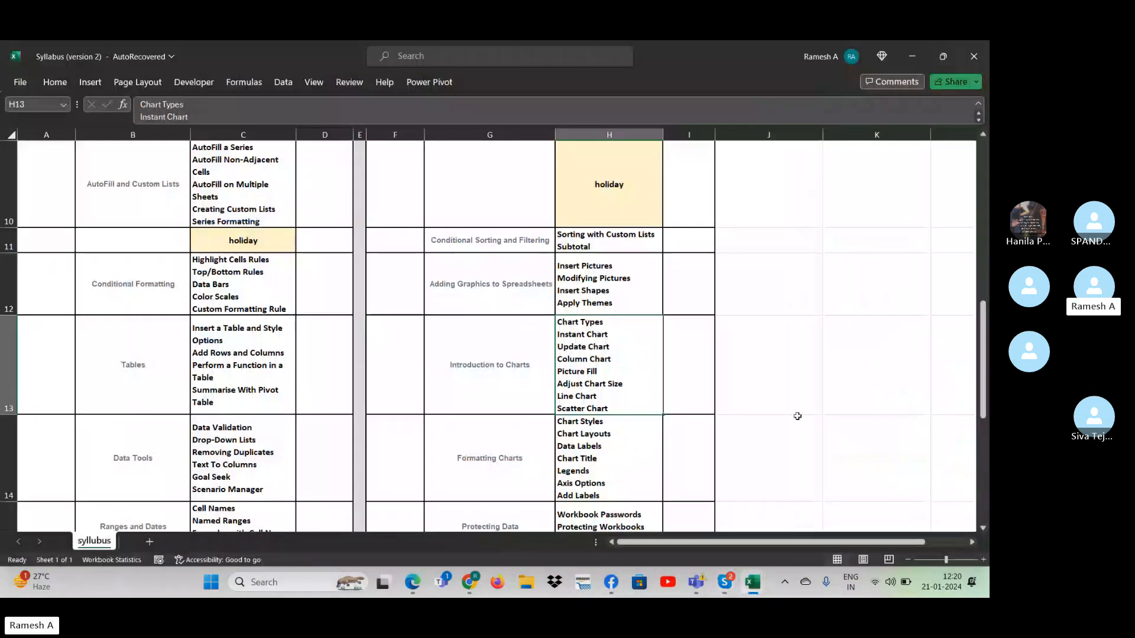
{"action": "left_click", "coordinate": [798, 439]}
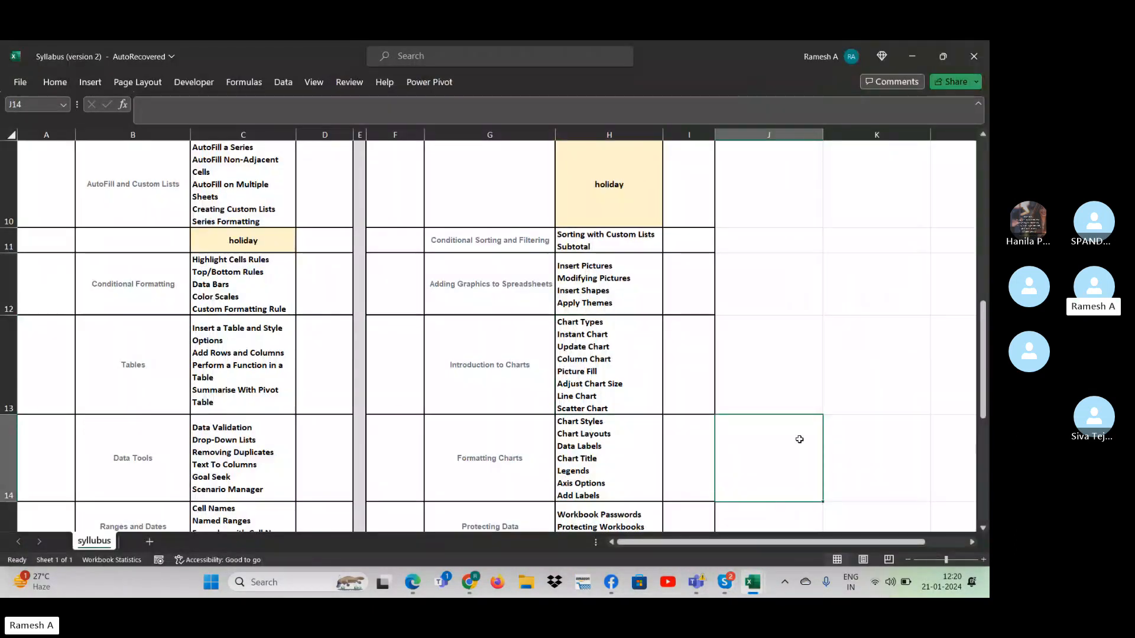
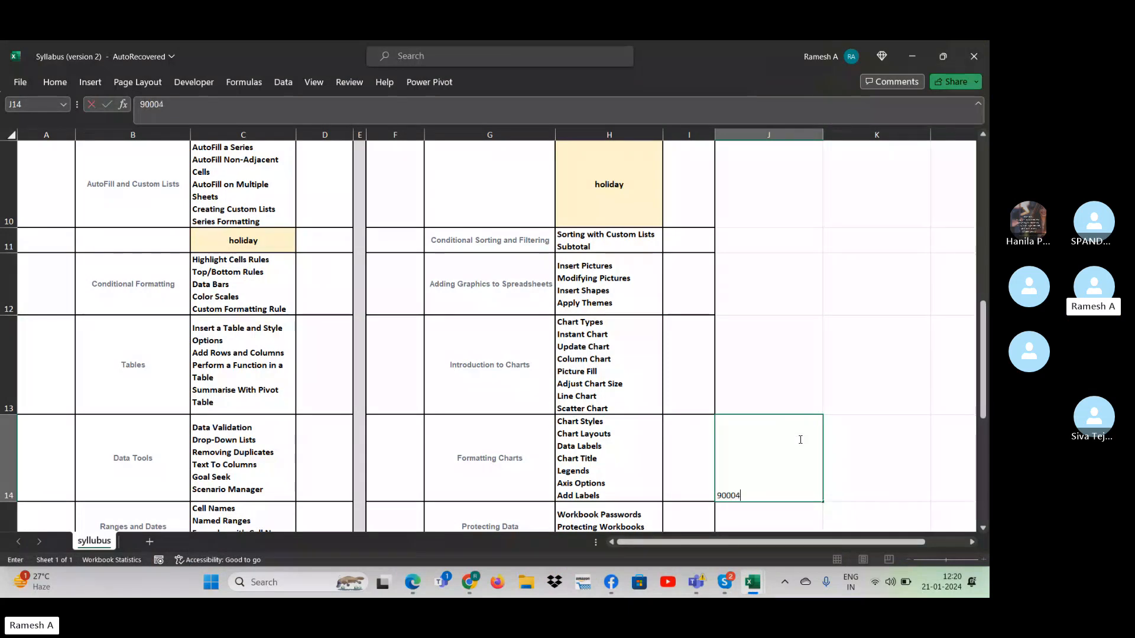
{"action": "key", "text": "Return"}
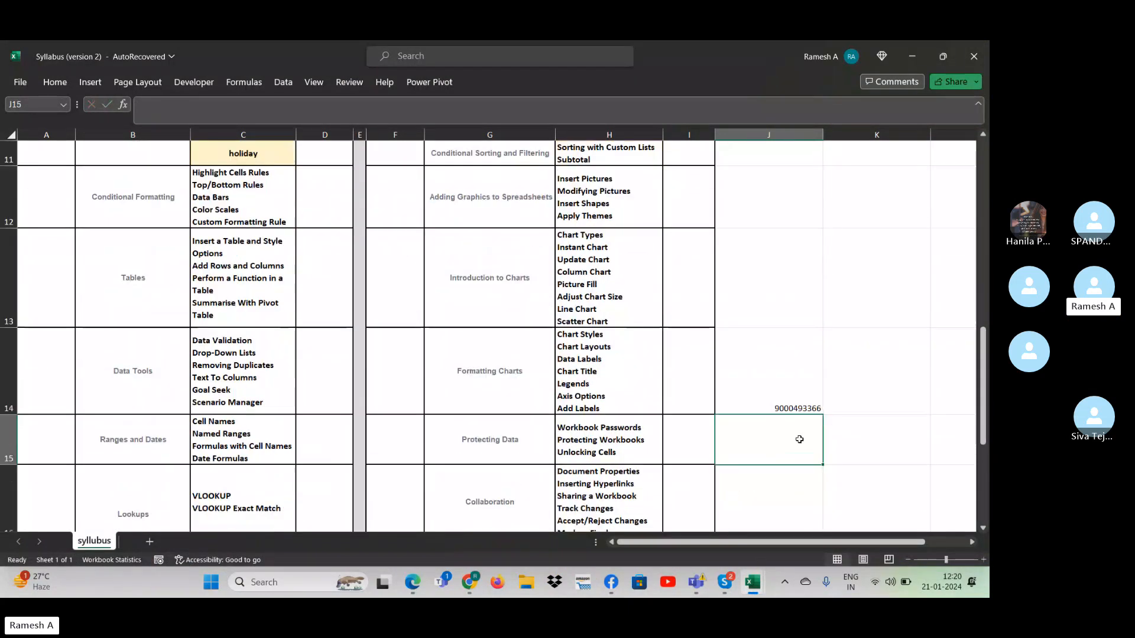
{"action": "key", "text": "Up"}
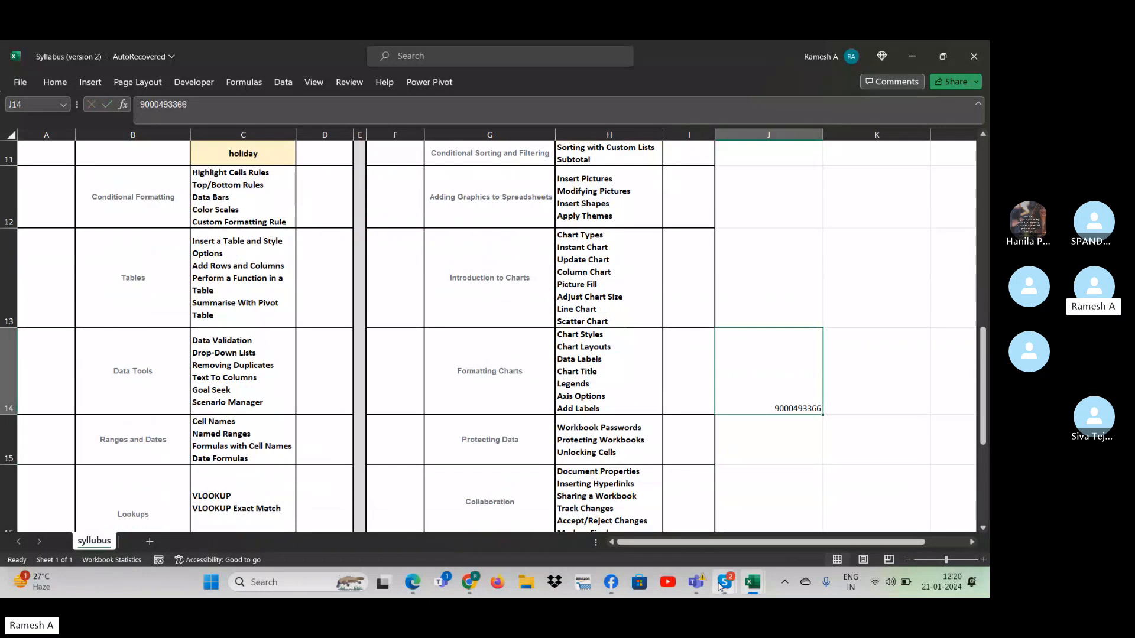
- Switch to Edge, open YouTube in a new tab, and view Facebook's professional dashboard overview and home feed
{"action": "left_click", "coordinate": [668, 583]}
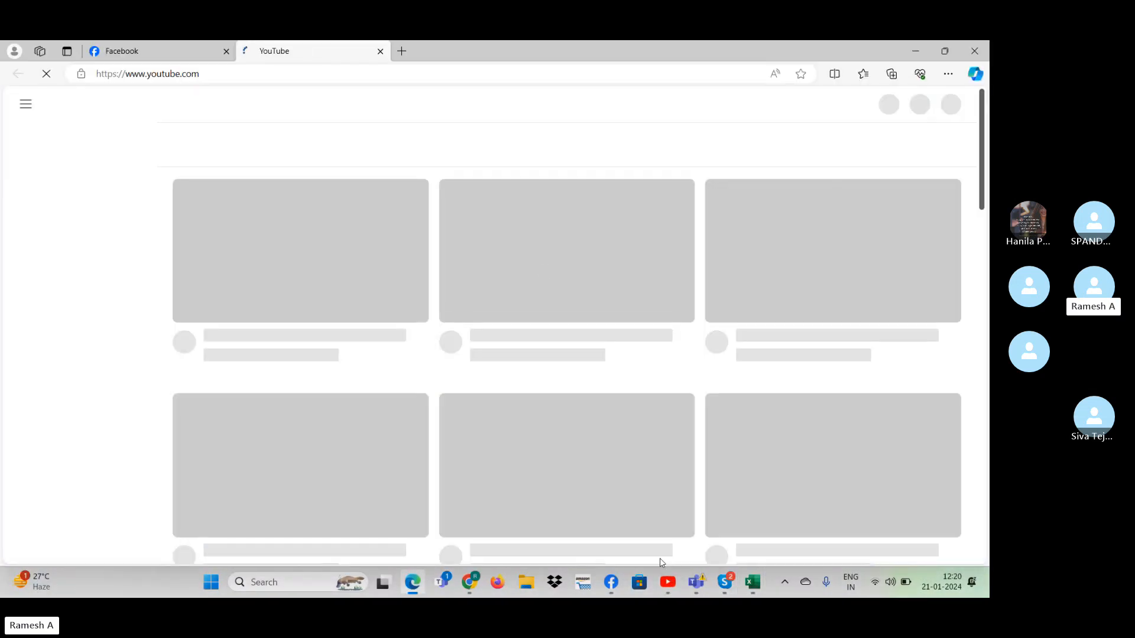
{"action": "left_click", "coordinate": [612, 583]}
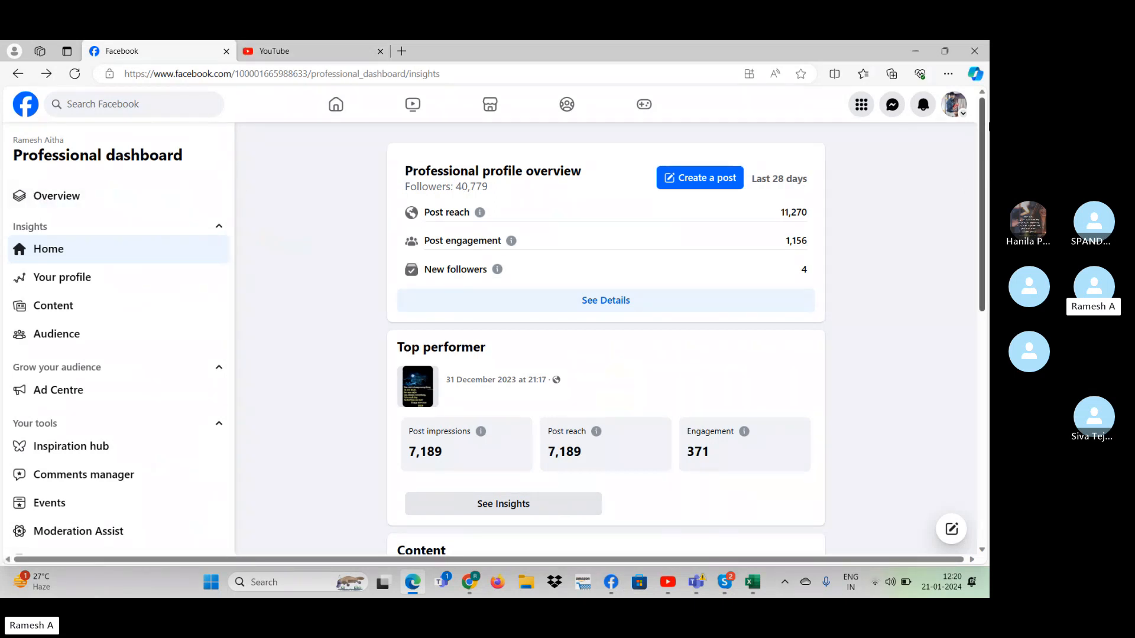
{"action": "left_click", "coordinate": [89, 198]}
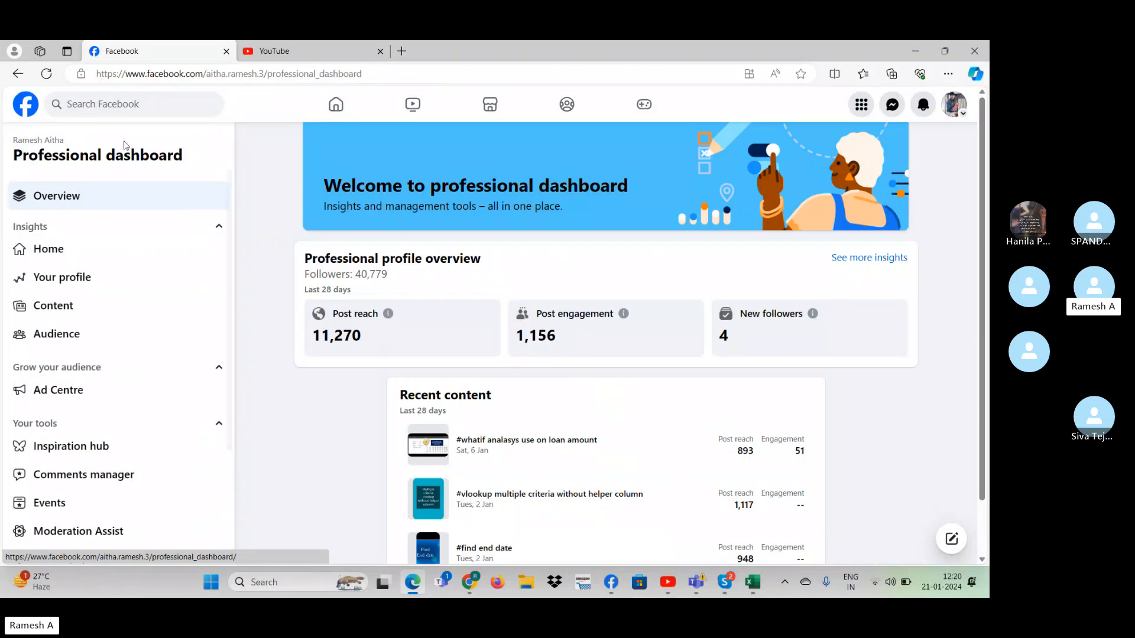
{"action": "left_click", "coordinate": [335, 104]}
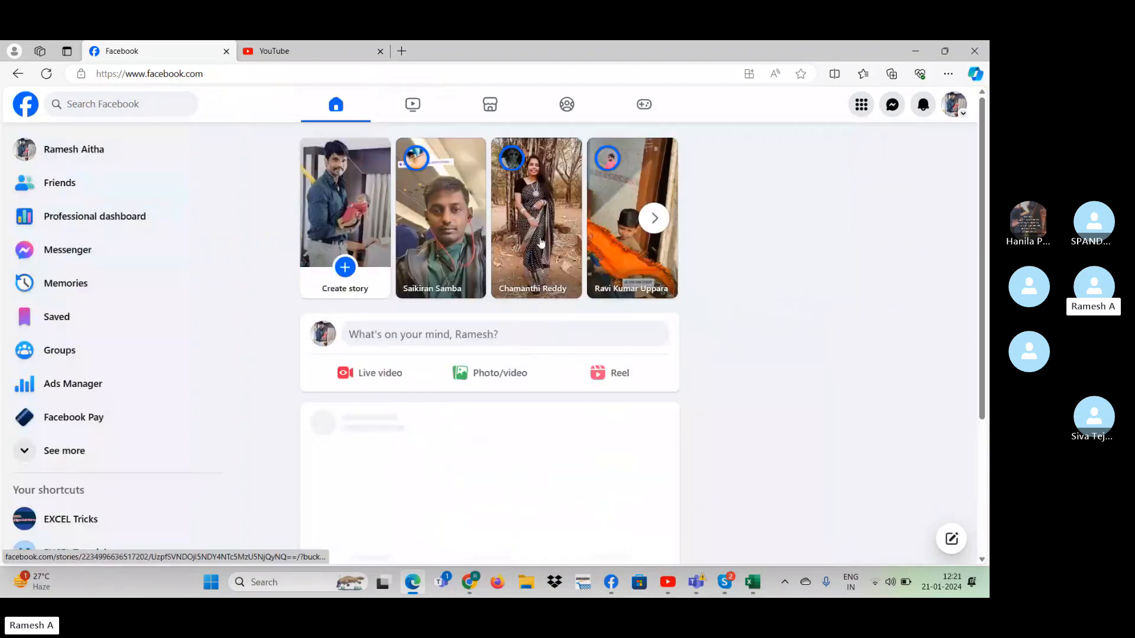
{"action": "left_click", "coordinate": [953, 104]}
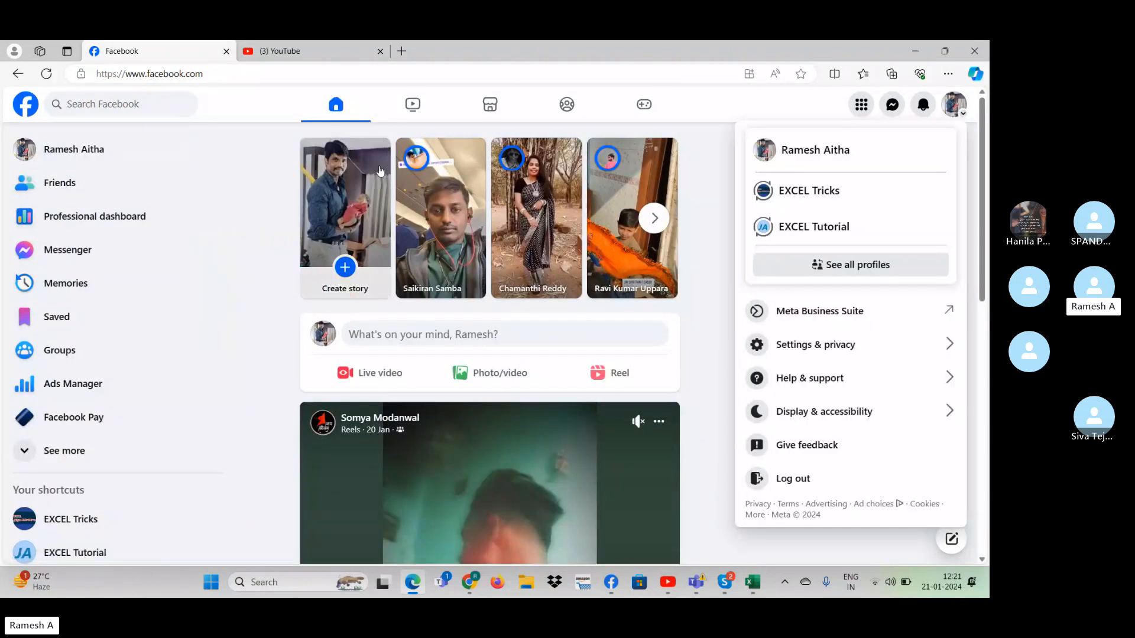
{"action": "left_click", "coordinate": [283, 50]}
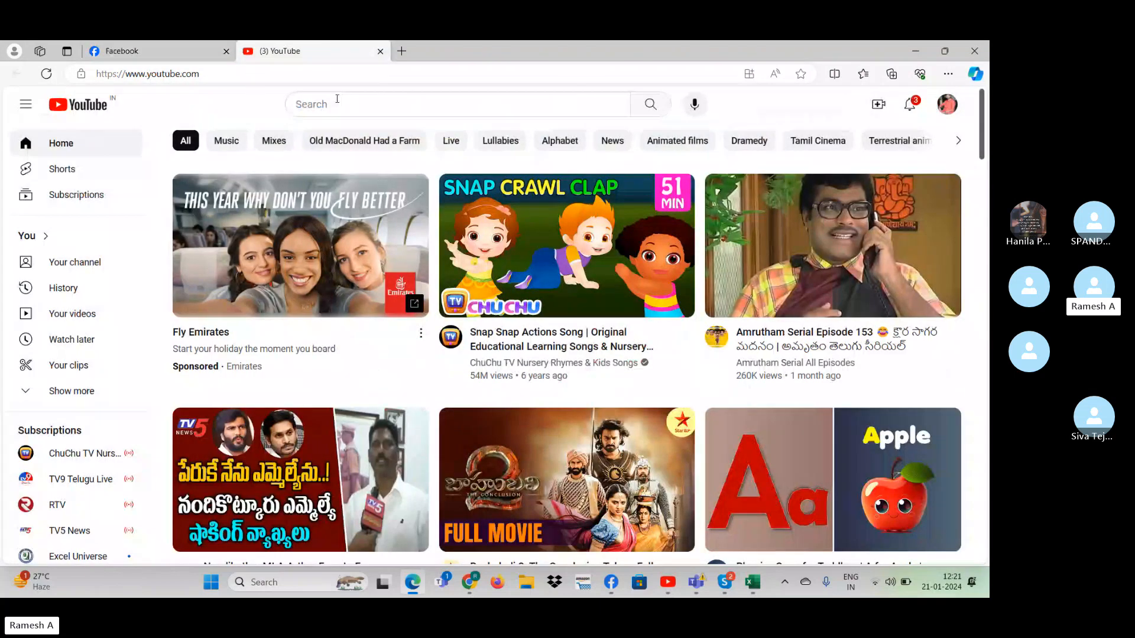
{"action": "left_click", "coordinate": [337, 104]}
{"action": "type", "text": "ja ex"}
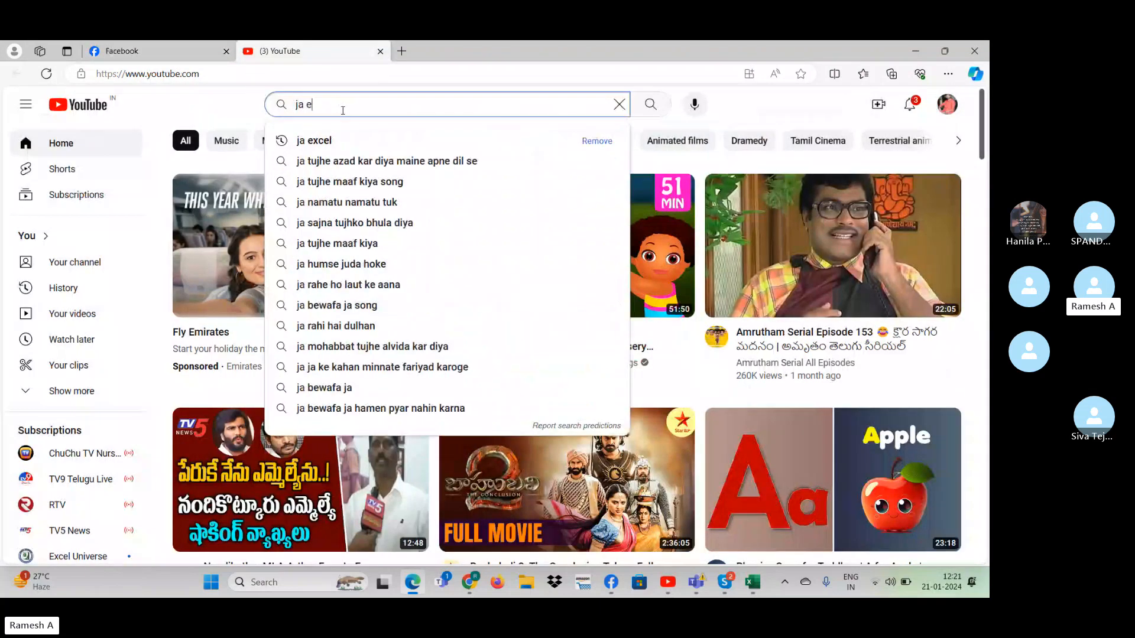
{"action": "type", "text": "cel"}
{"action": "key", "text": "Return"}
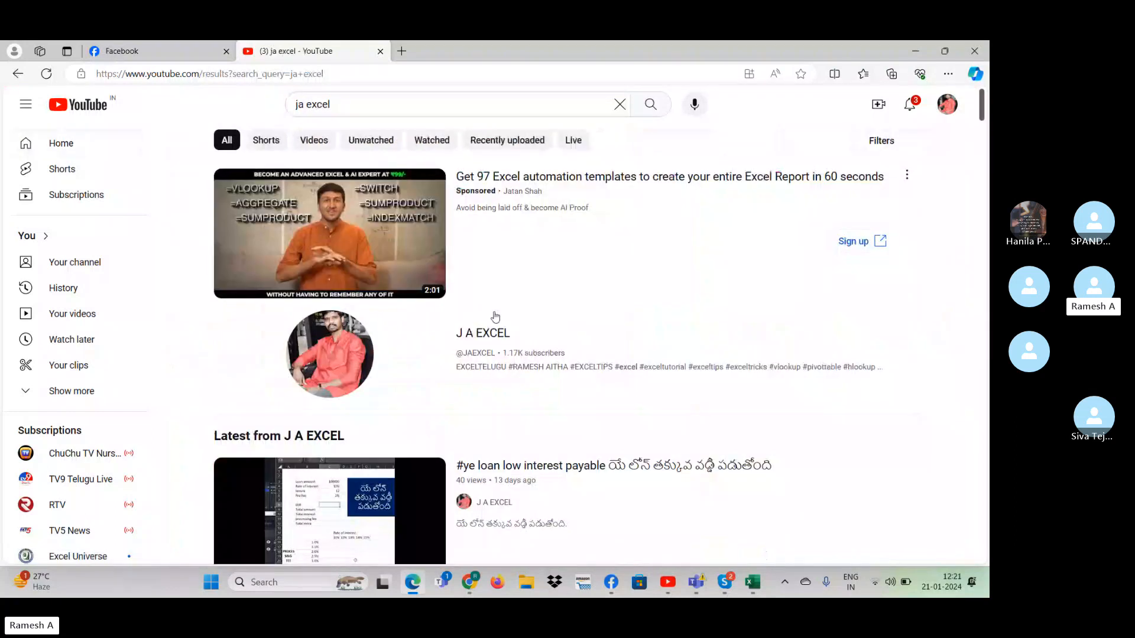
{"action": "left_click", "coordinate": [494, 334]}
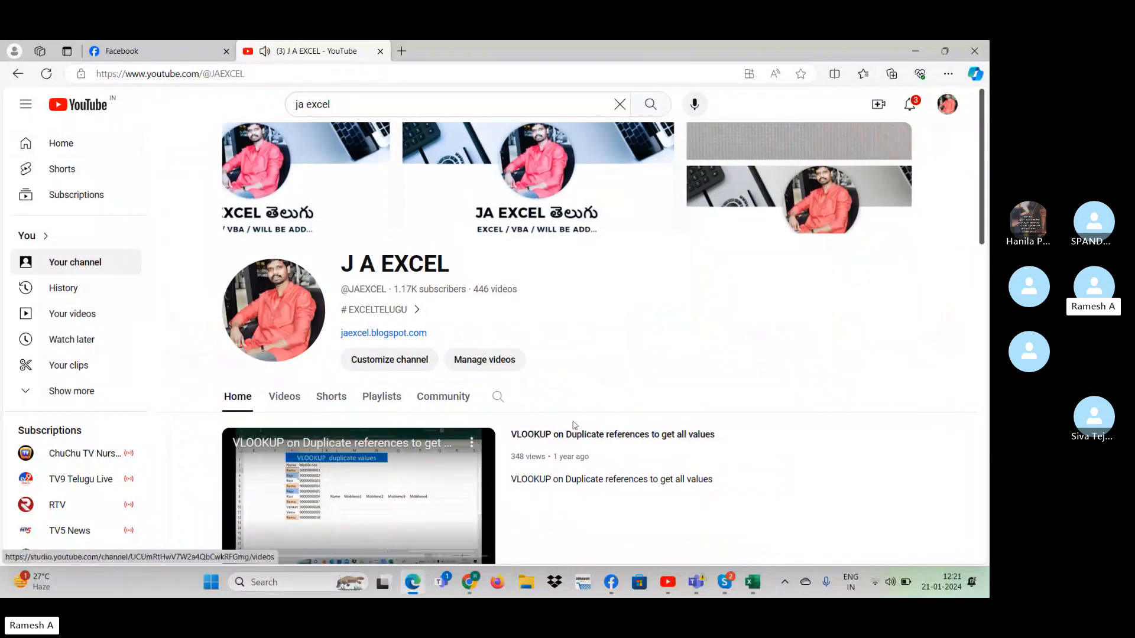
- Look through the J A EXCEL channel's home page and About details, highlighting the channel's web address
{"action": "left_click_drag", "start_coordinate": [982, 195], "coordinate": [955, 272]}
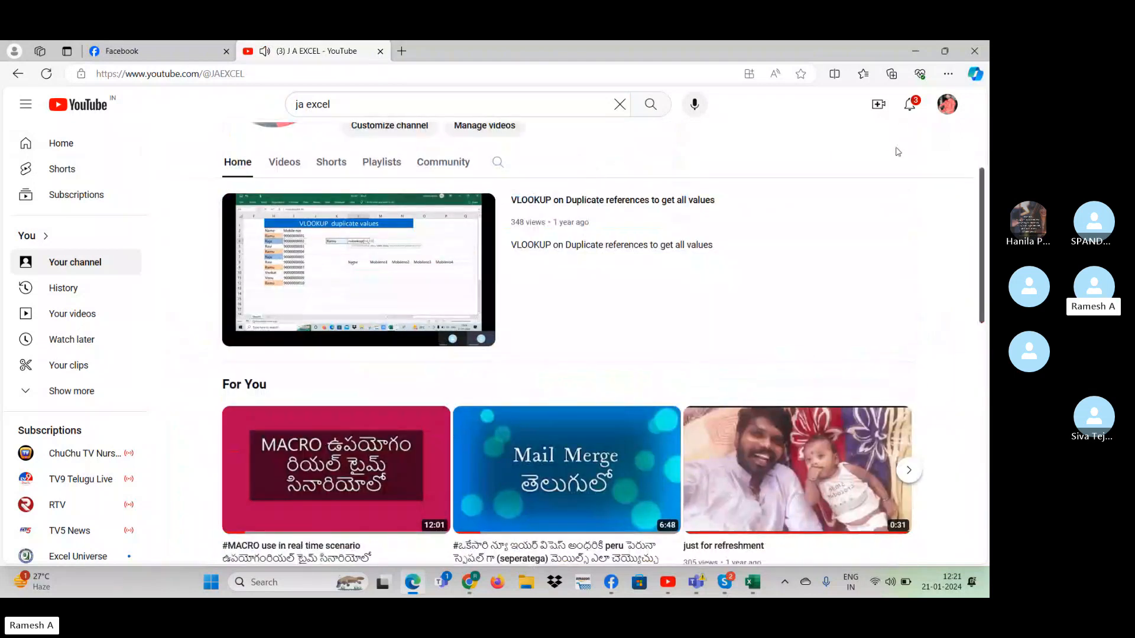
{"action": "scroll", "coordinate": [408, 331], "scroll_direction": "up", "scroll_amount": 4}
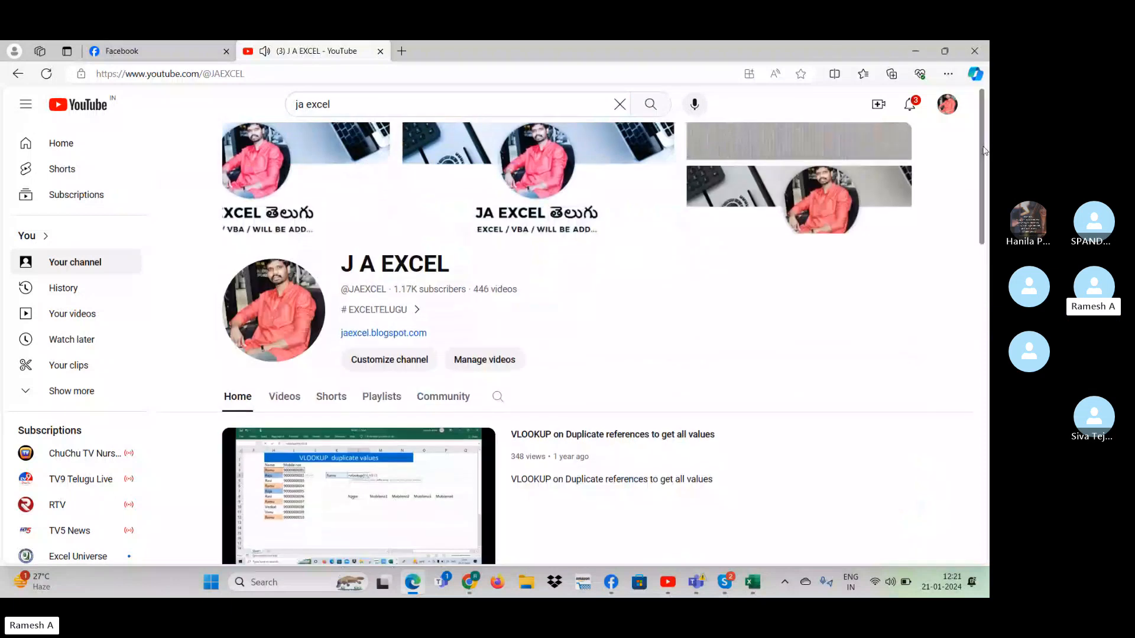
{"action": "left_click", "coordinate": [417, 312]}
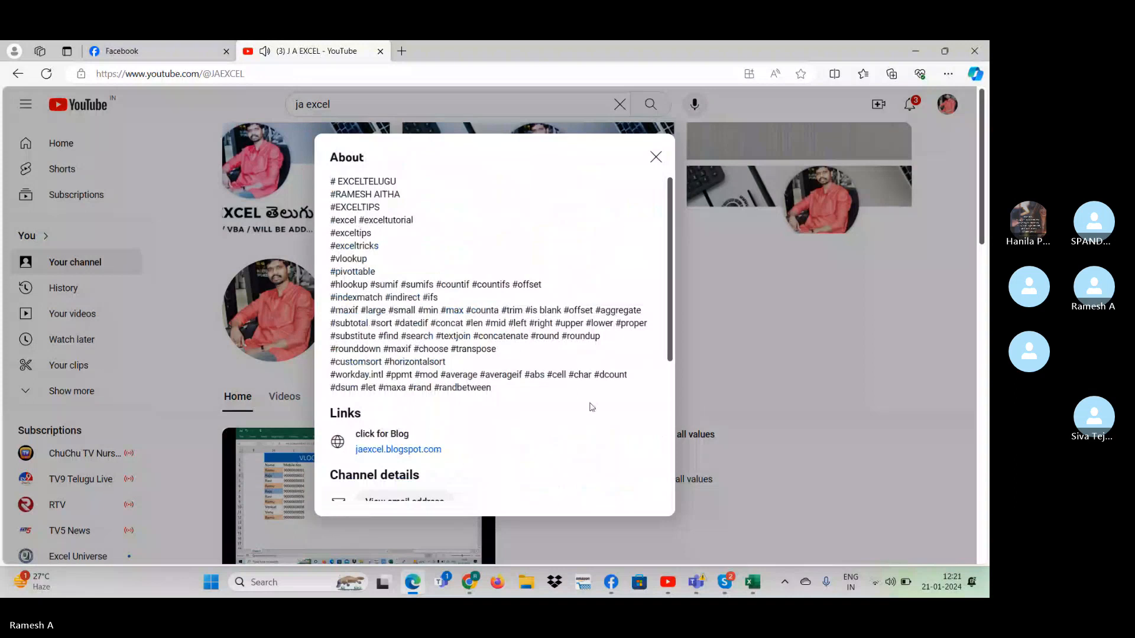
{"action": "scroll", "coordinate": [592, 406], "scroll_direction": "down", "scroll_amount": 4}
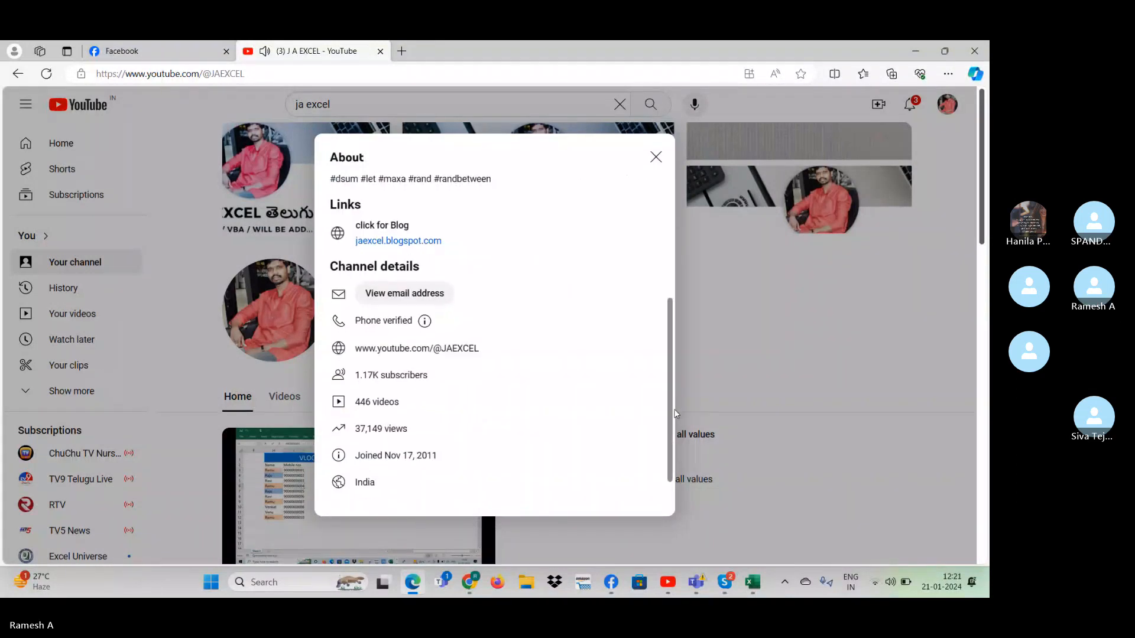
{"action": "left_click_drag", "start_coordinate": [490, 350], "coordinate": [347, 348]}
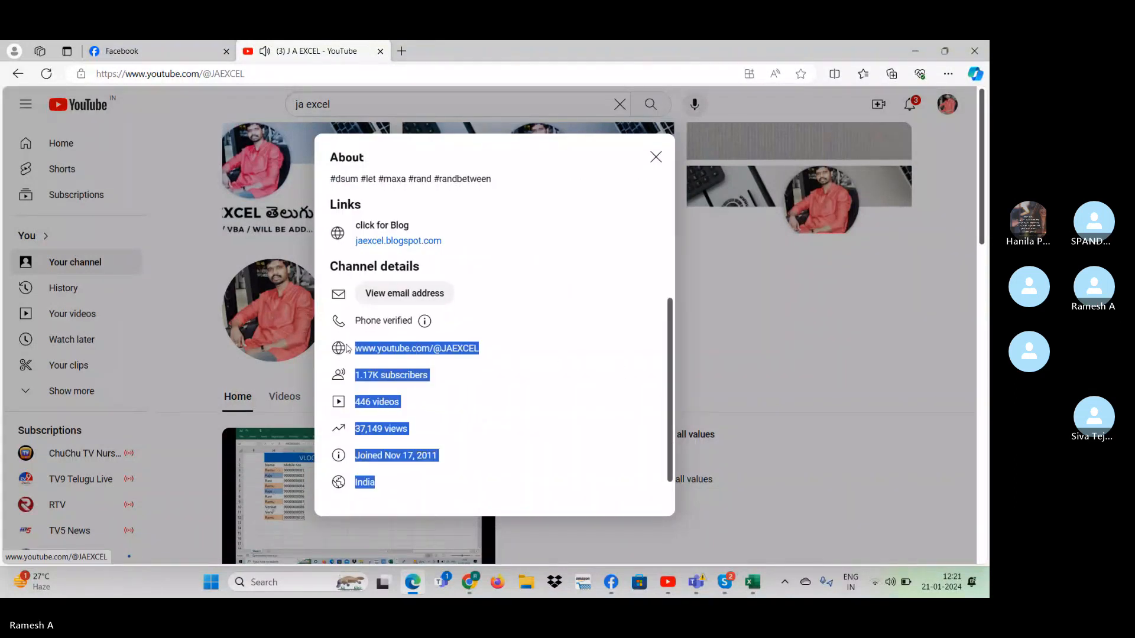
- Close the channel's About details and pause the featured VLOOKUP video on its home page
{"action": "left_click", "coordinate": [227, 494]}
{"action": "scroll", "coordinate": [303, 506], "scroll_direction": "down", "scroll_amount": 1}
{"action": "left_click", "coordinate": [304, 506]}
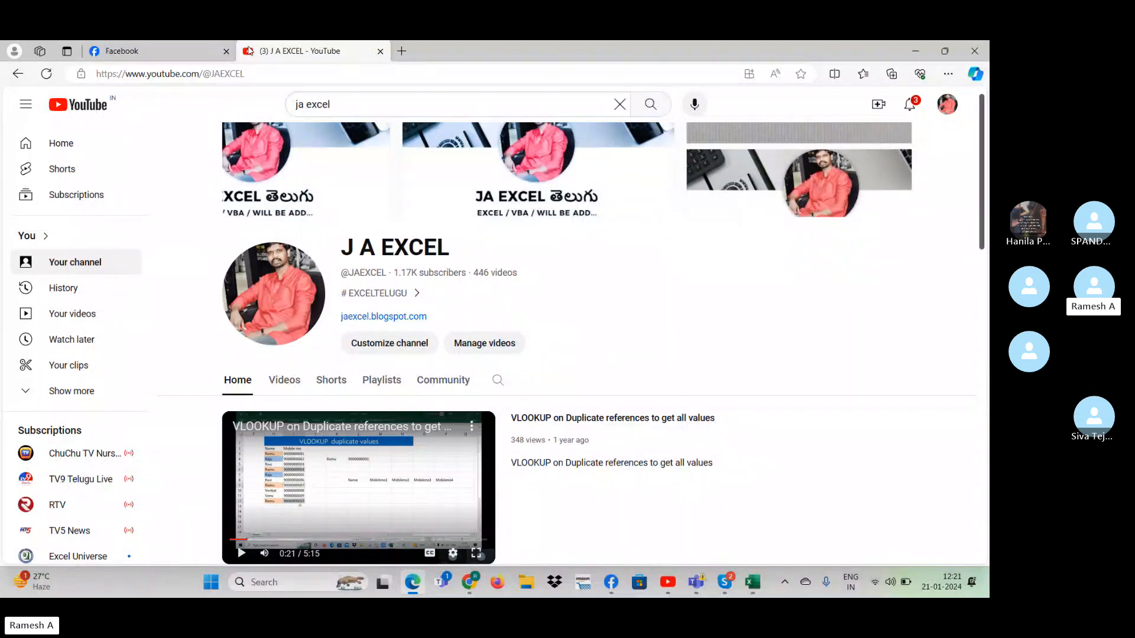
- Close the YouTube and Facebook pages in Edge and switch back to the Skype call
{"action": "left_click", "coordinate": [151, 50]}
{"action": "left_click", "coordinate": [328, 47]}
{"action": "left_click", "coordinate": [380, 52]}
{"action": "left_click", "coordinate": [227, 51]}
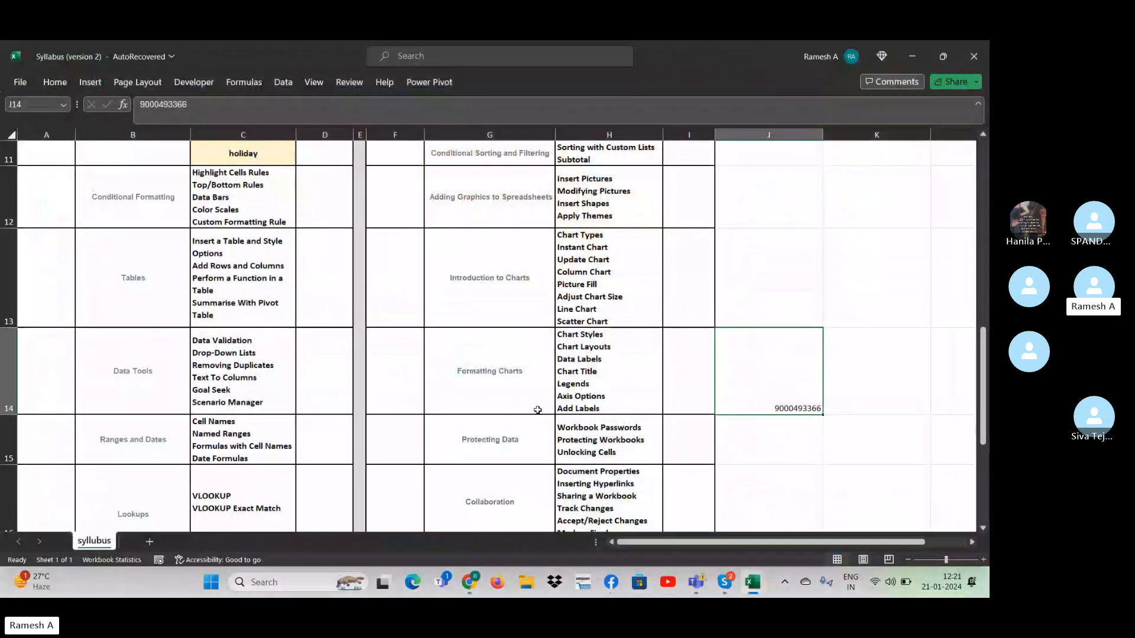
{"action": "left_click", "coordinate": [685, 520]}
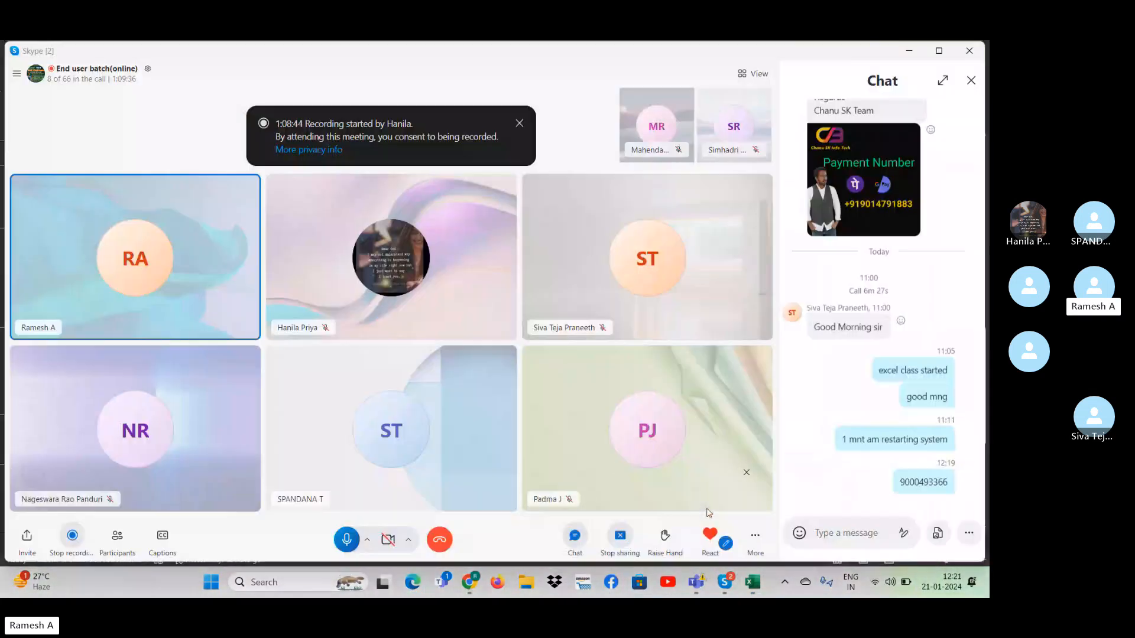